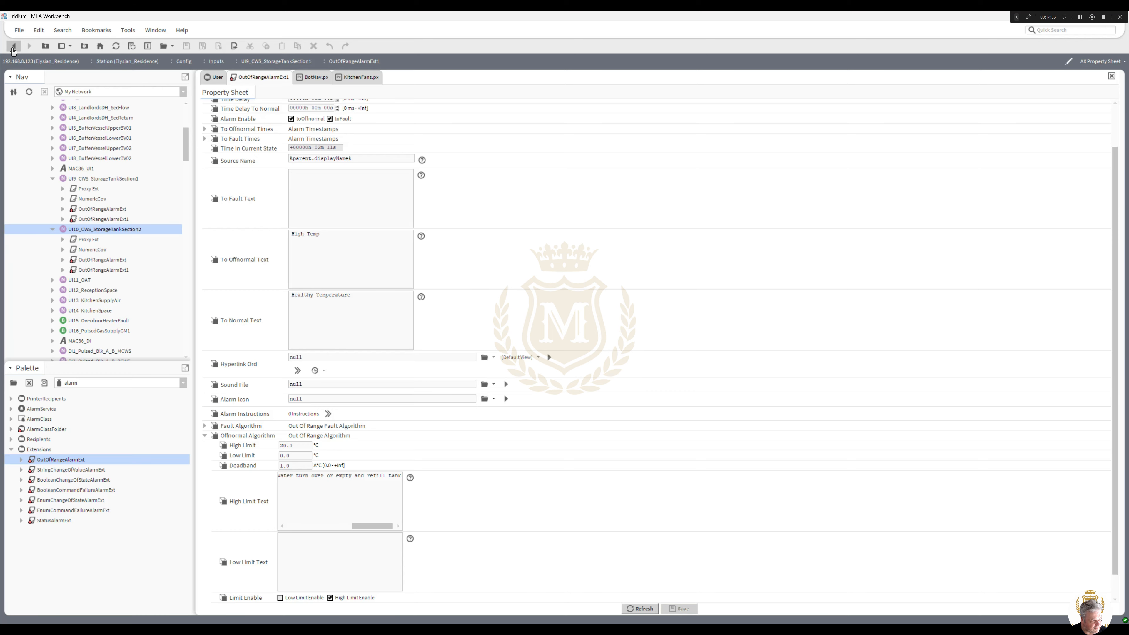
On the Logic wire sheet, widen the three meter blocks to match those above and nudge the Boilers and KitchenSupplyExtract blocks slightly upward
{"action": "left_click", "coordinate": [12, 48]}
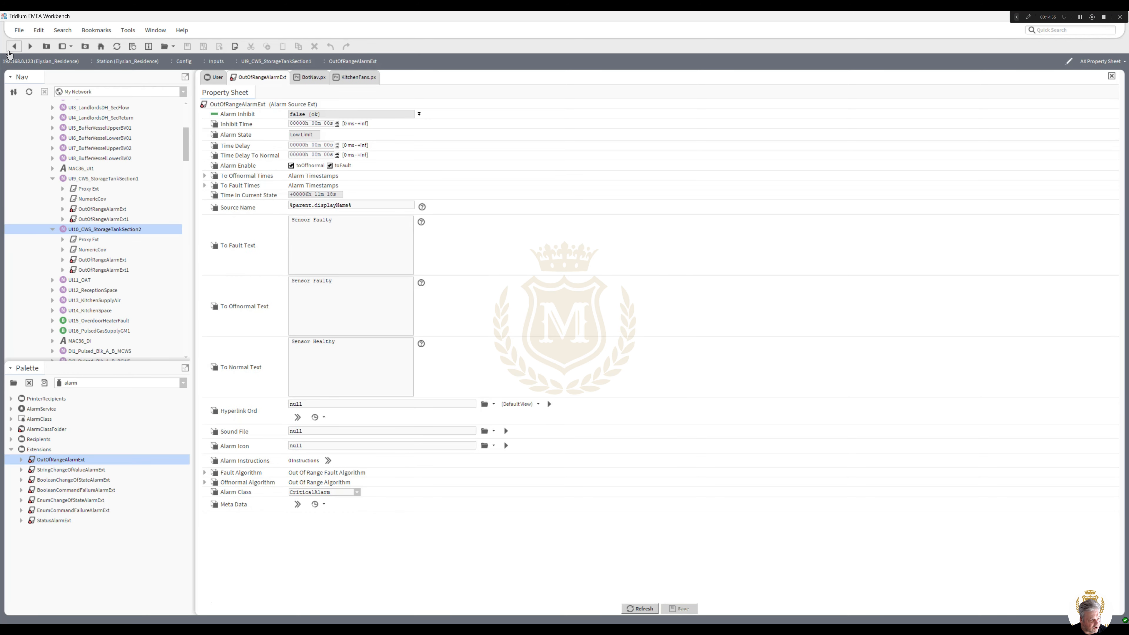
{"action": "left_click", "coordinate": [13, 47]}
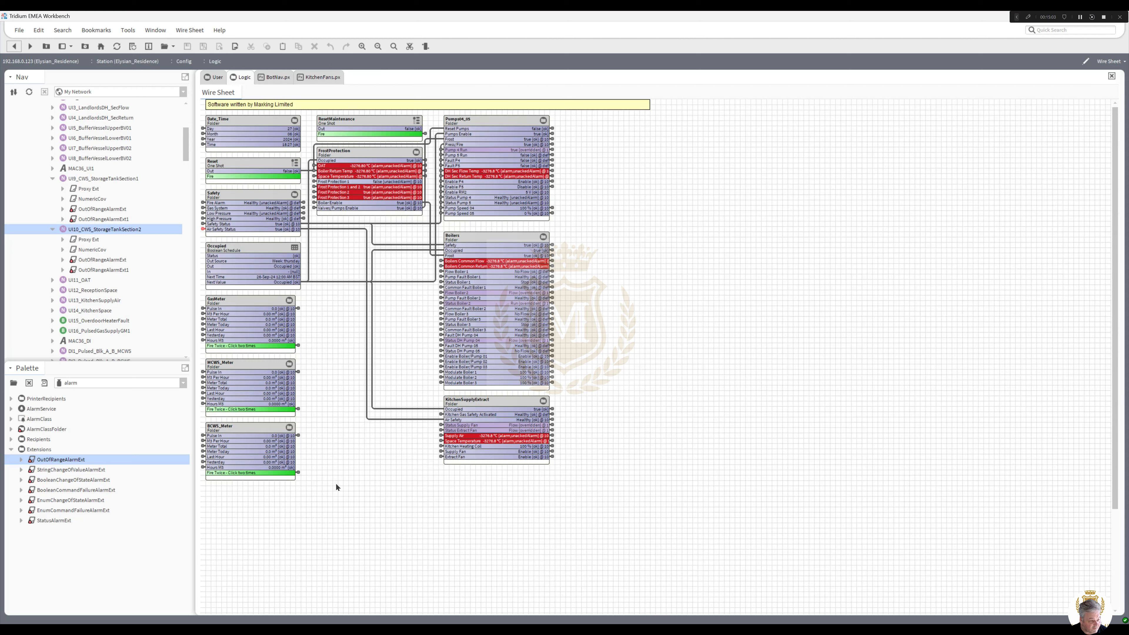
{"action": "left_click_drag", "start_coordinate": [312, 492], "coordinate": [195, 293]}
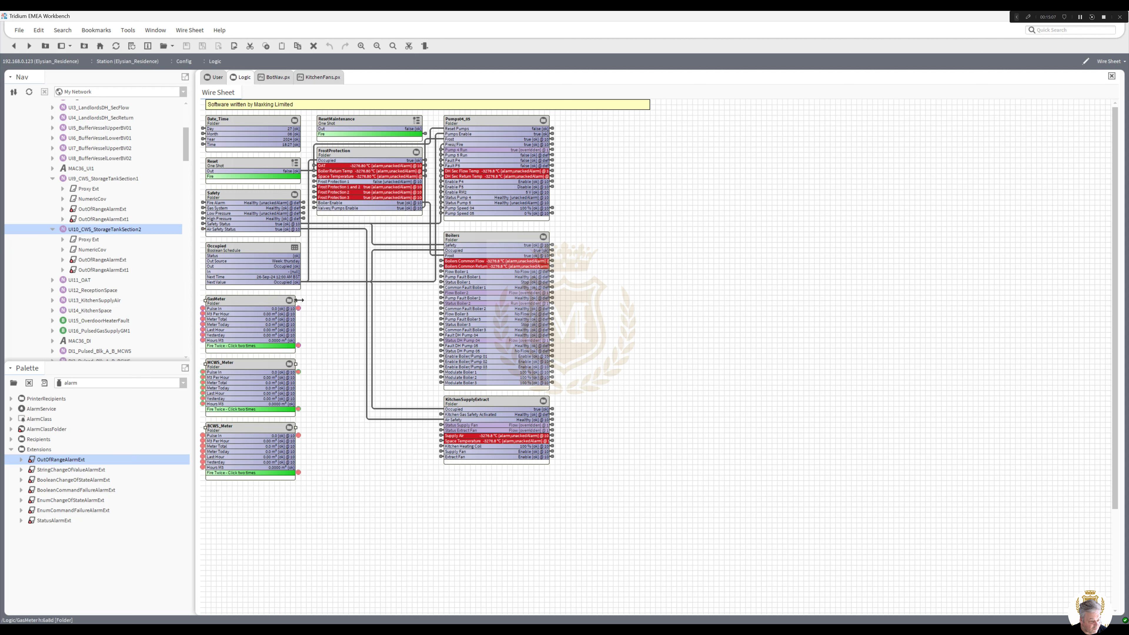
{"action": "left_click_drag", "start_coordinate": [299, 301], "coordinate": [304, 301]}
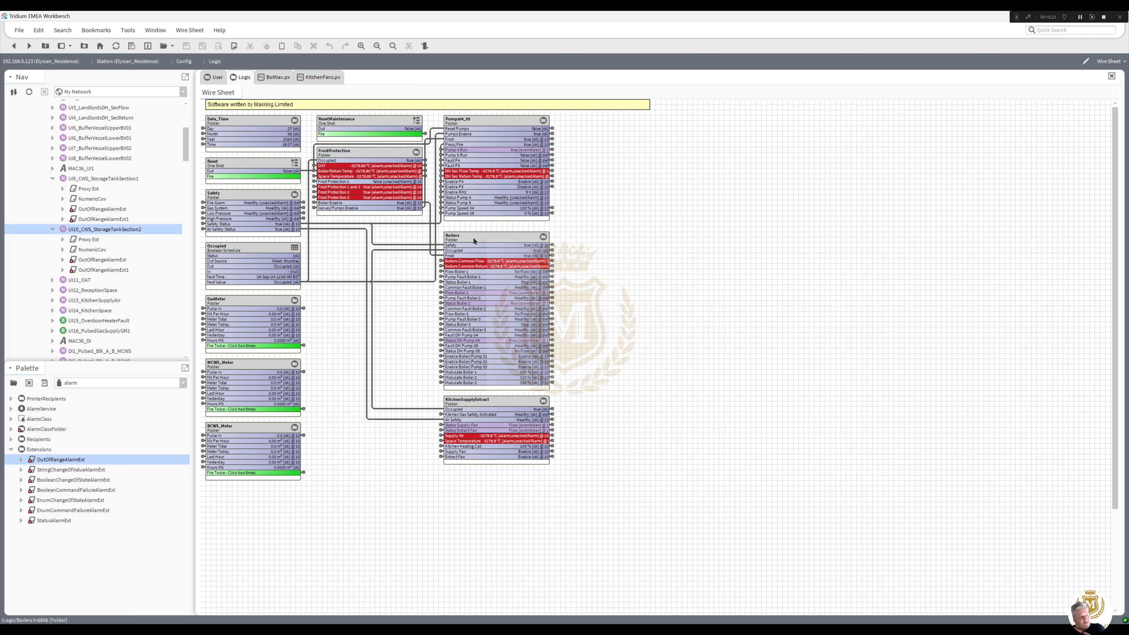
{"action": "left_click_drag", "start_coordinate": [474, 238], "coordinate": [473, 233]}
{"action": "left_click_drag", "start_coordinate": [485, 399], "coordinate": [485, 394]}
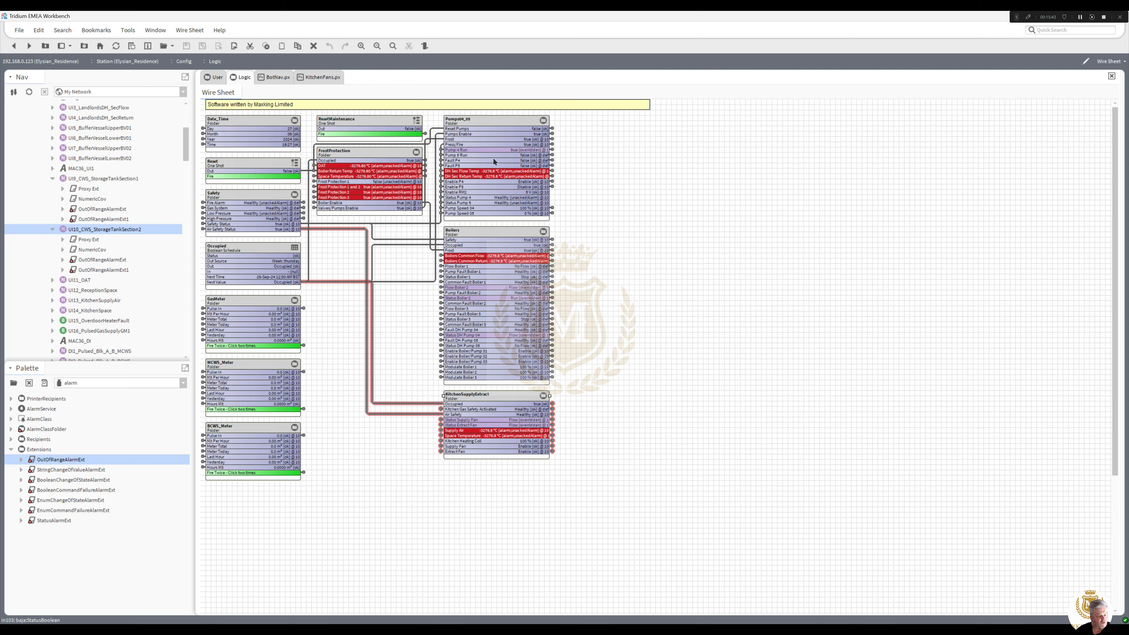
Open the Pumps04_05 wire sheet and trace the AutoOff link to Start and the MinSec_DH_Temp and MinSec_DH_TempSP links into SpeedControl
{"action": "left_click", "coordinate": [480, 165]}
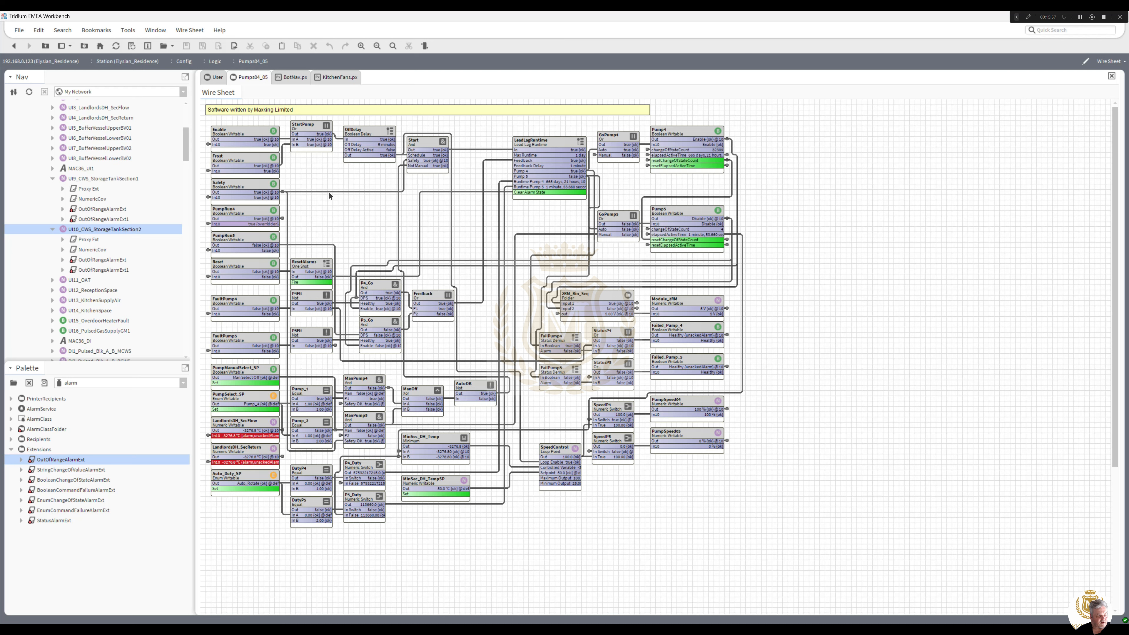
{"action": "left_click", "coordinate": [398, 179]}
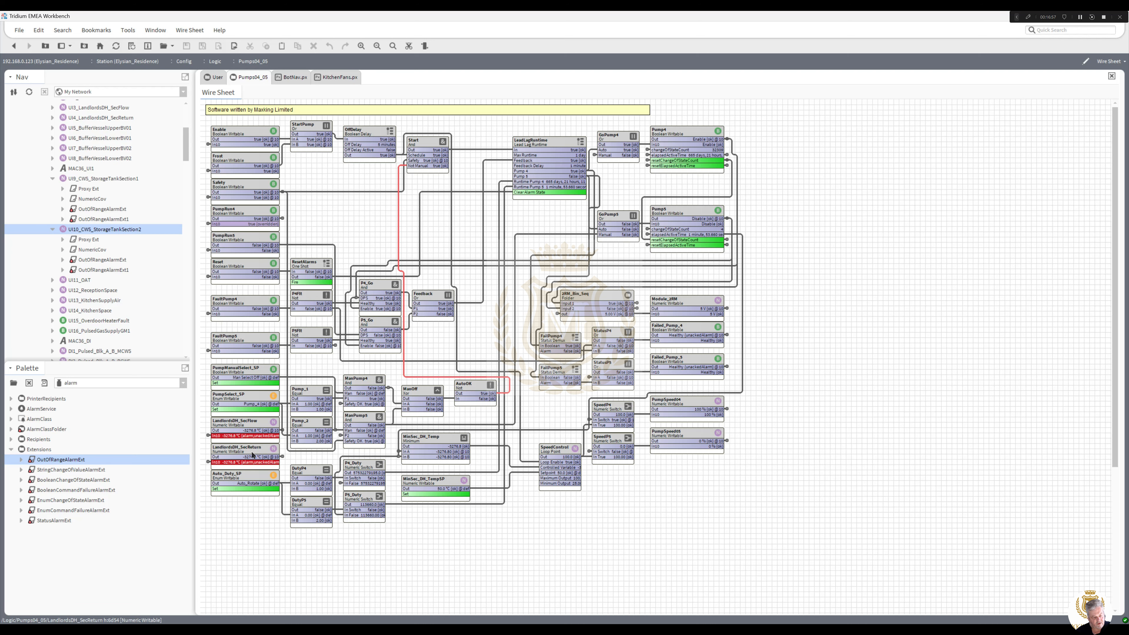
{"action": "left_click", "coordinate": [424, 443]}
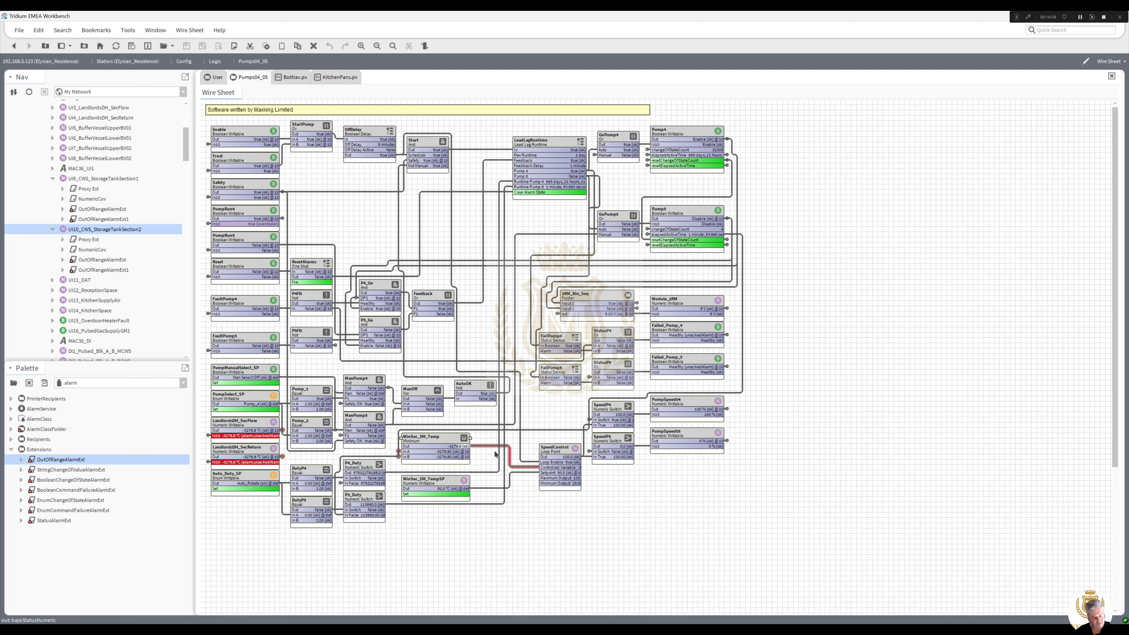
{"action": "left_click", "coordinate": [531, 472]}
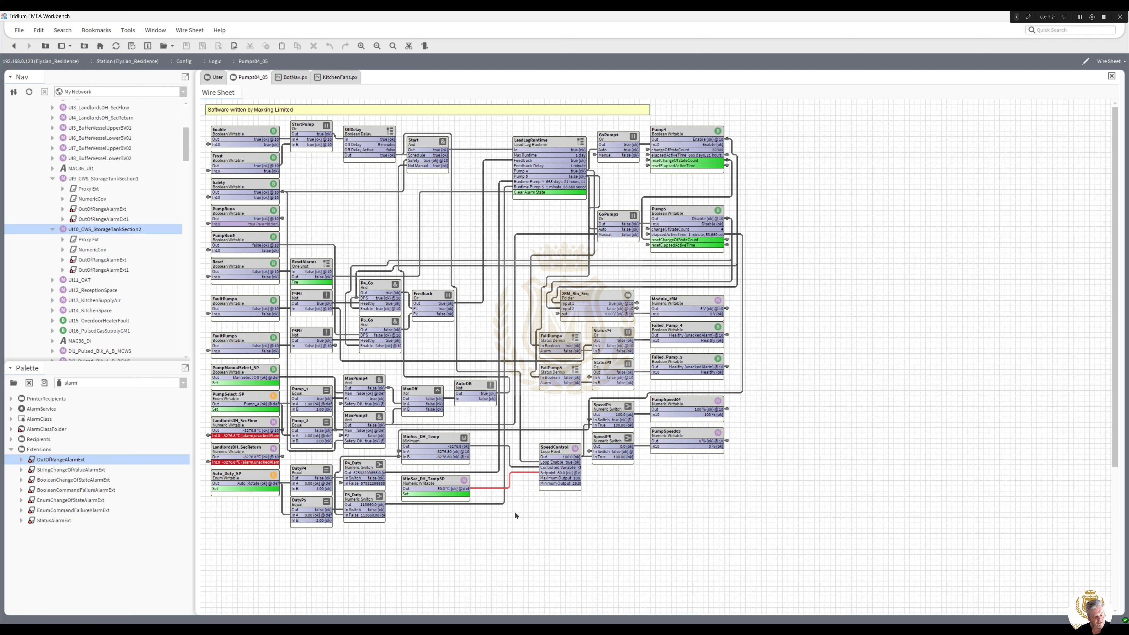
Duplicate the MinSec_DH_TempSP point as MinPumpSpeed and place the copy directly below the original
{"action": "right_click", "coordinate": [427, 483]}
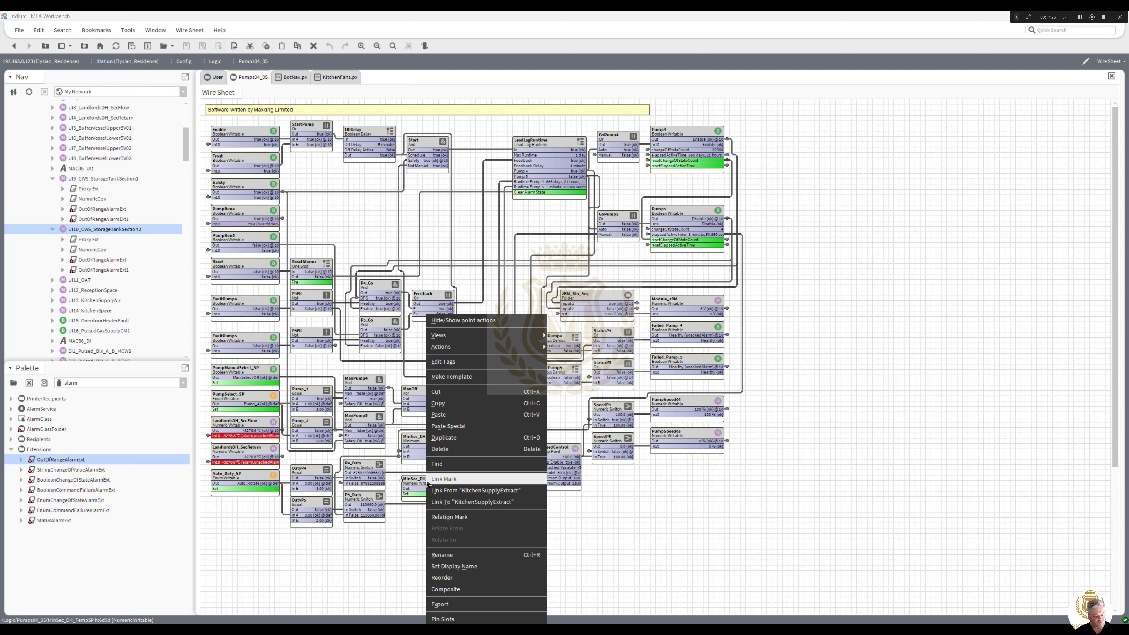
{"action": "left_click", "coordinate": [449, 438]}
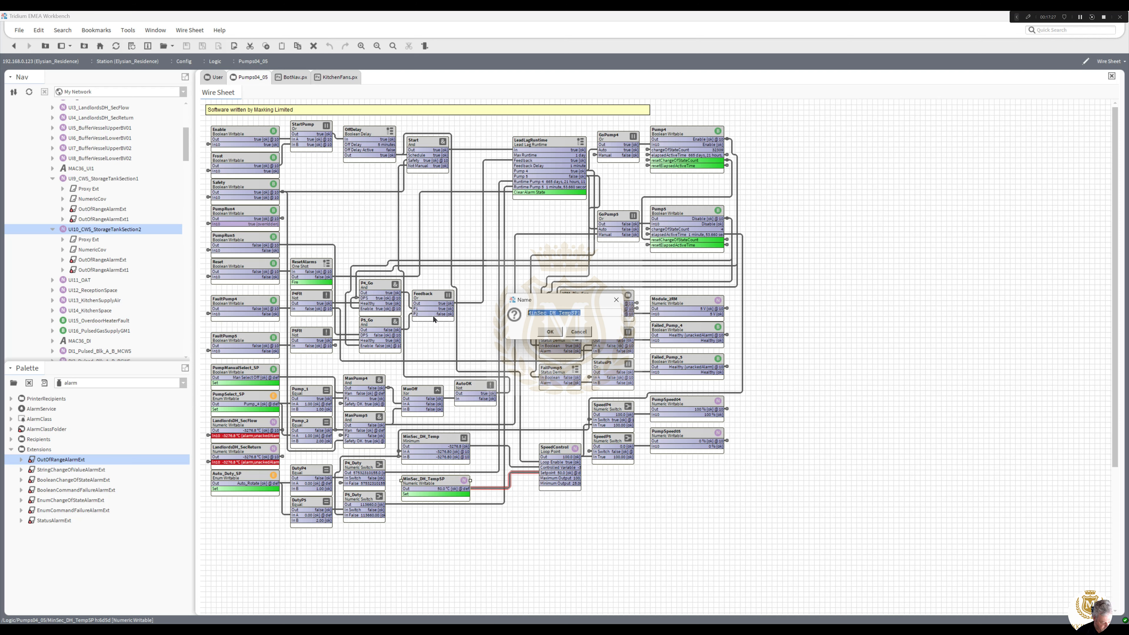
{"action": "type", "text": "MinPu"}
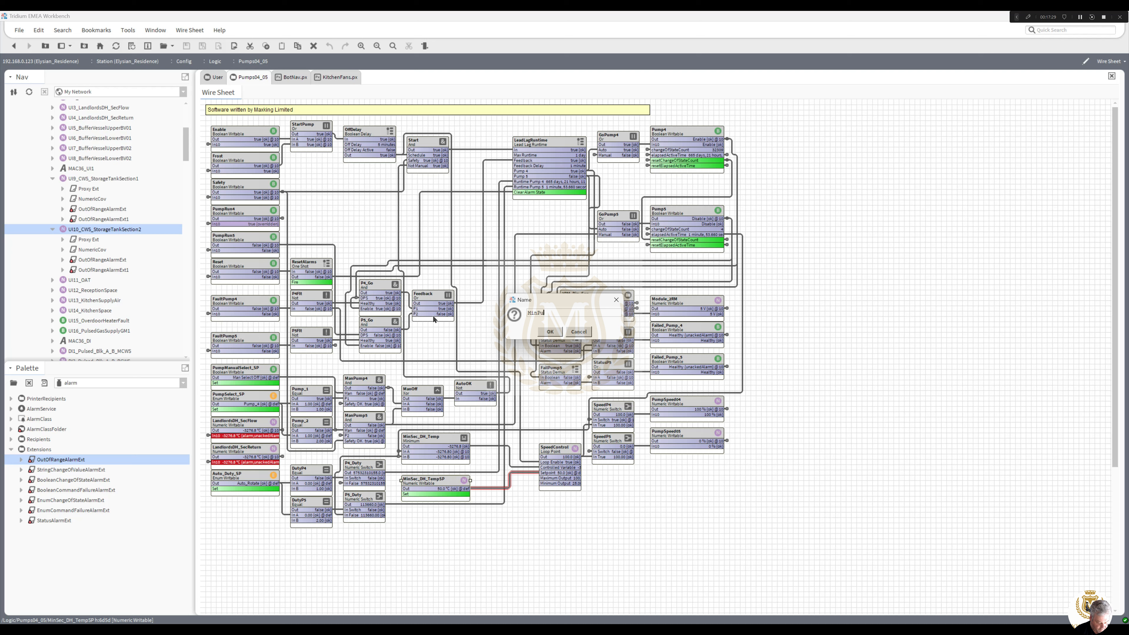
{"action": "type", "text": "mpSpeed"}
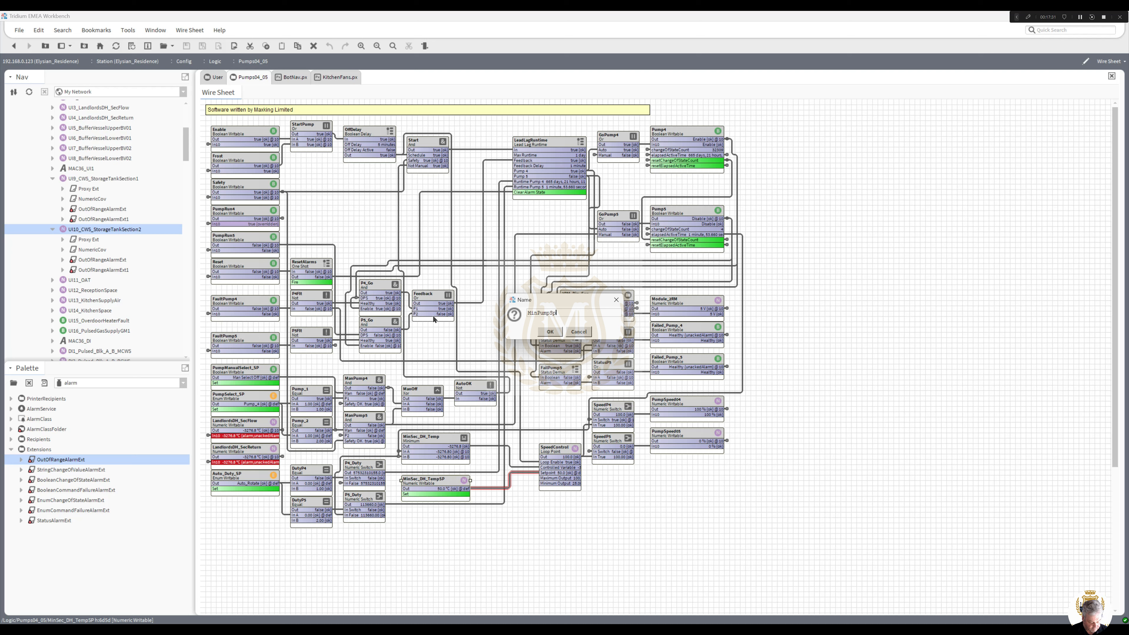
{"action": "left_click", "coordinate": [550, 332]}
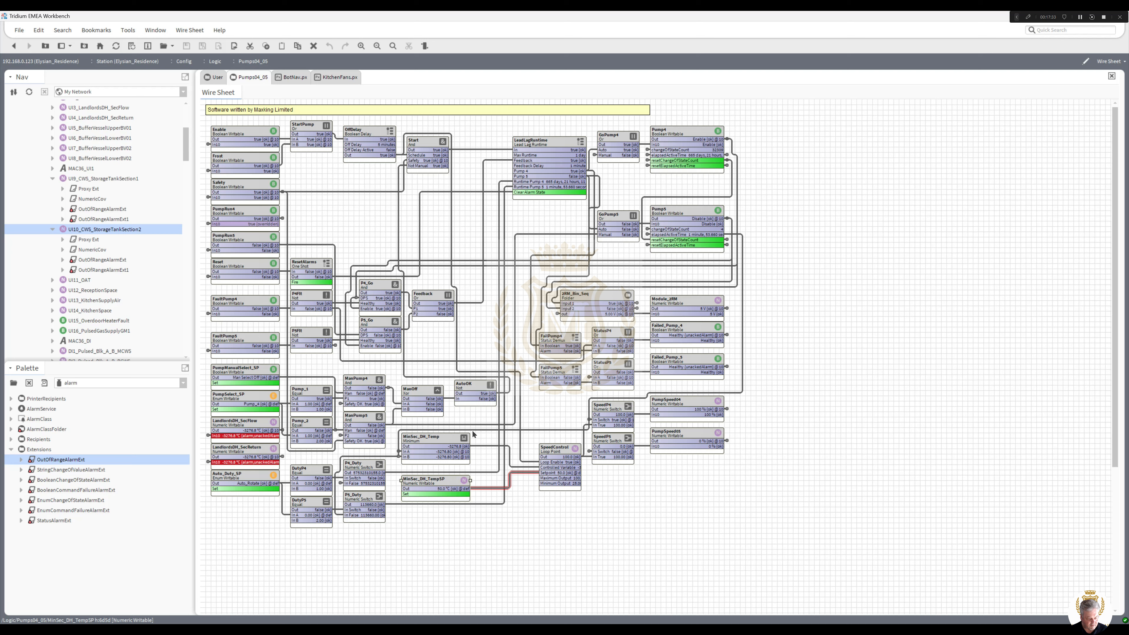
{"action": "left_click", "coordinate": [434, 511]}
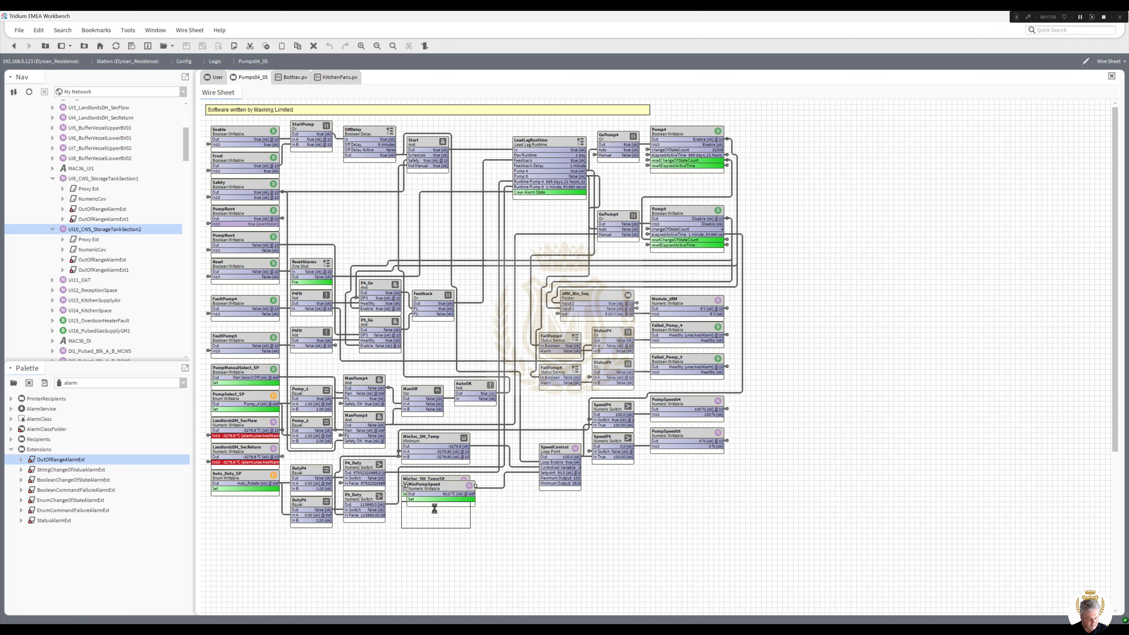
Change the MinPumpSpeed facets to percent units with precision 0 and infinite limits, save, and return to the pump wire sheet
{"action": "double_click", "coordinate": [435, 512]}
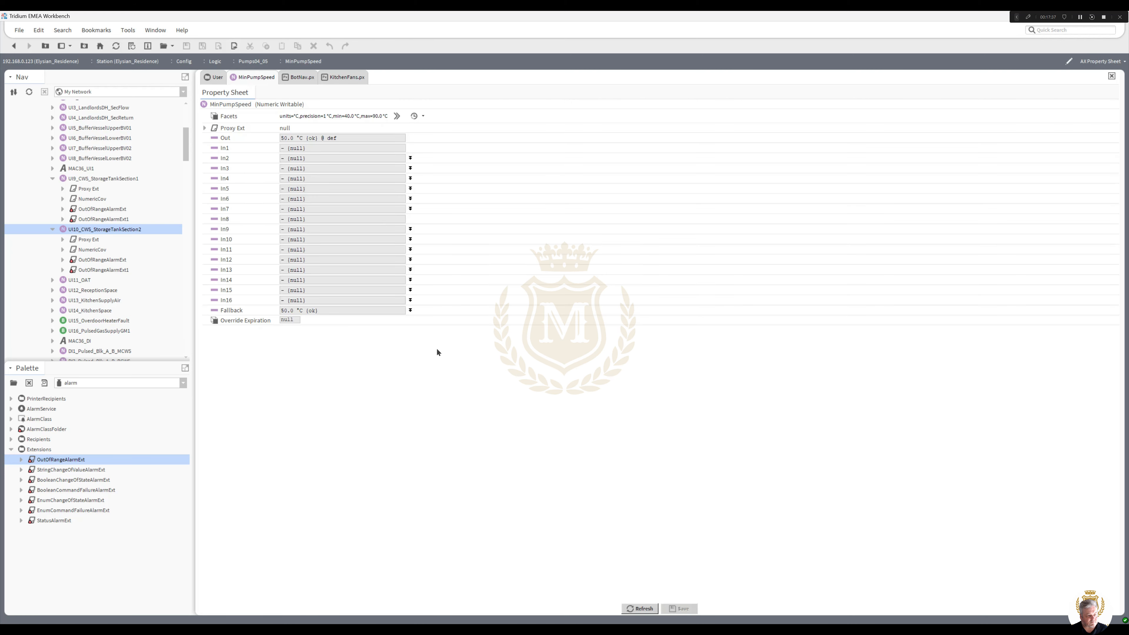
{"action": "left_click", "coordinate": [424, 117]}
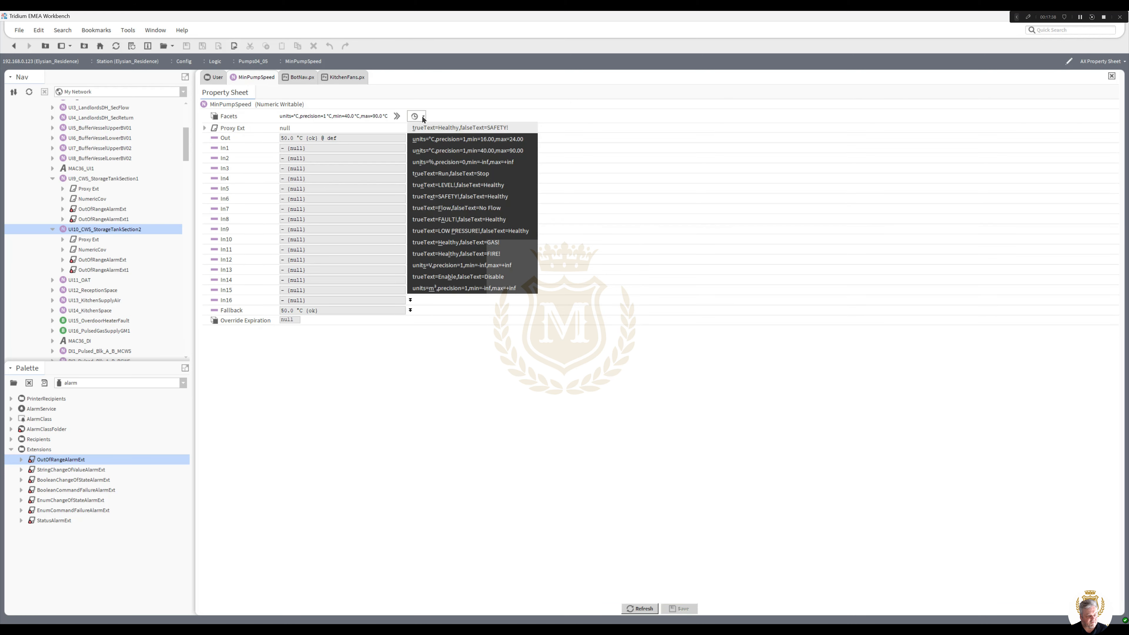
{"action": "left_click", "coordinate": [453, 162]}
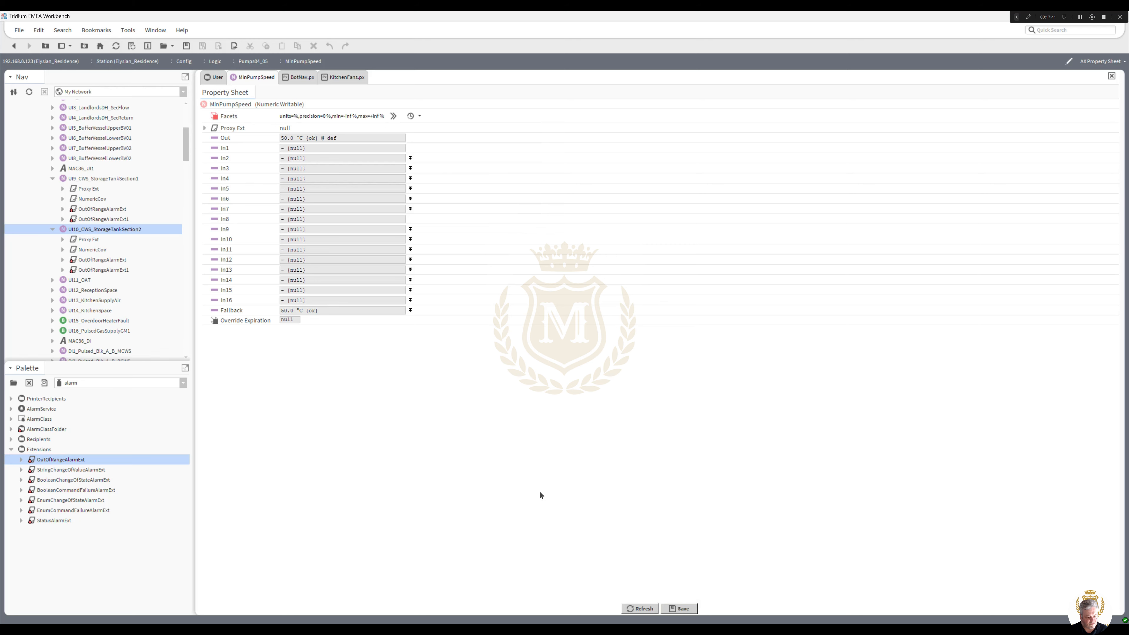
{"action": "left_click", "coordinate": [677, 608]}
{"action": "left_click", "coordinate": [14, 46]}
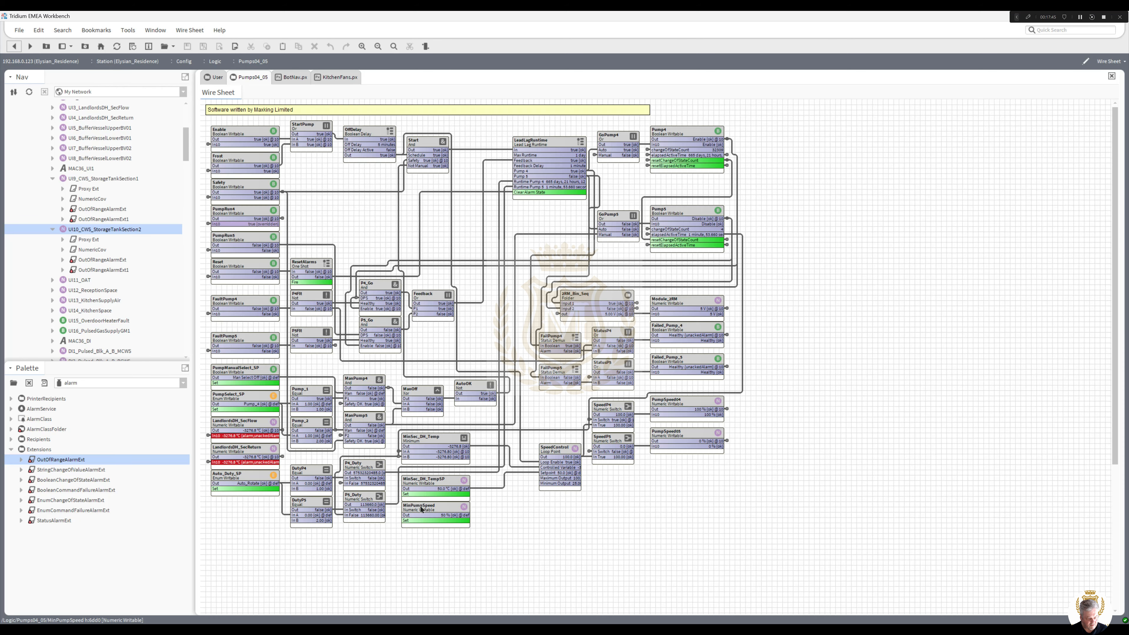
Duplicate the MinPumpSpeed point as MaxPumpSpeed and place the copy directly below it
{"action": "right_click", "coordinate": [421, 508]}
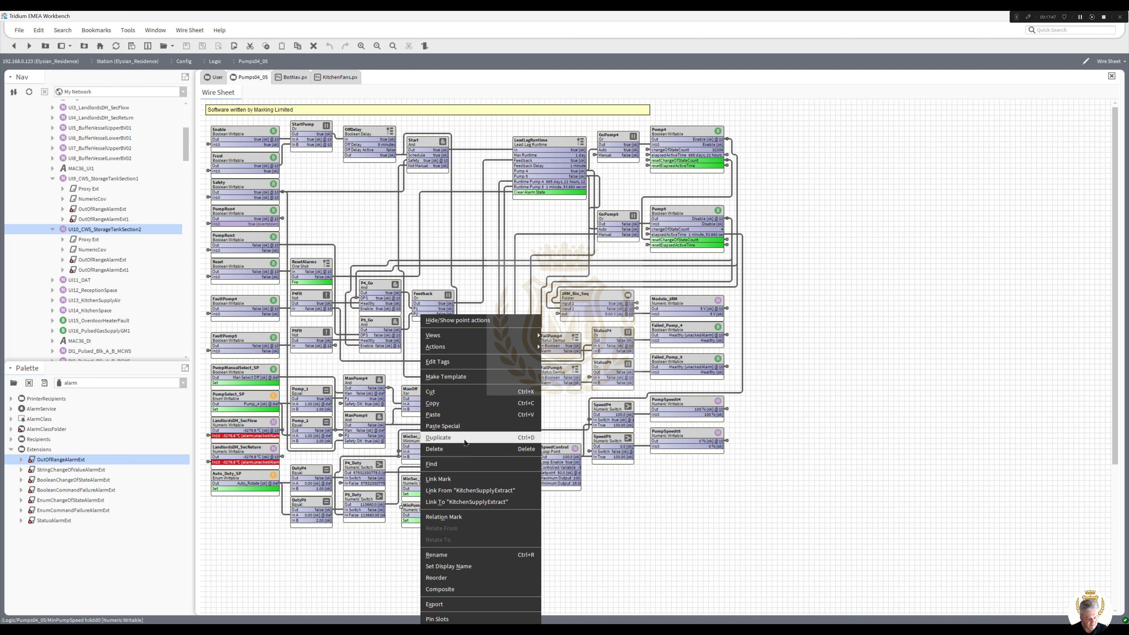
{"action": "left_click", "coordinate": [465, 442]}
{"action": "left_click_drag", "start_coordinate": [538, 313], "coordinate": [501, 315]}
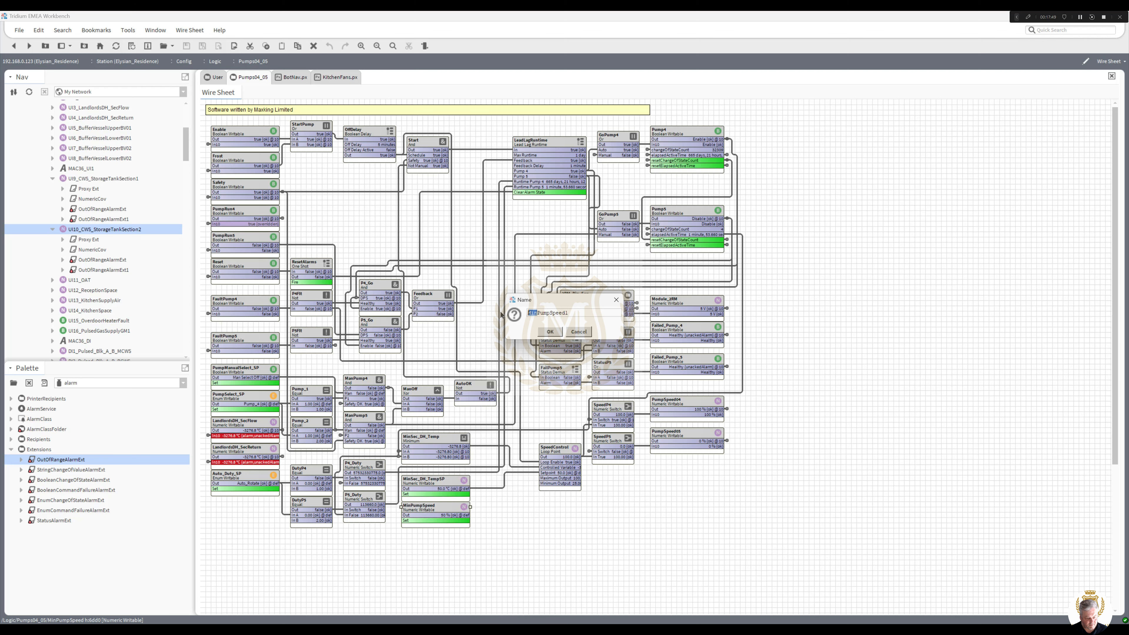
{"action": "type", "text": "Max"}
{"action": "left_click", "coordinate": [550, 333]}
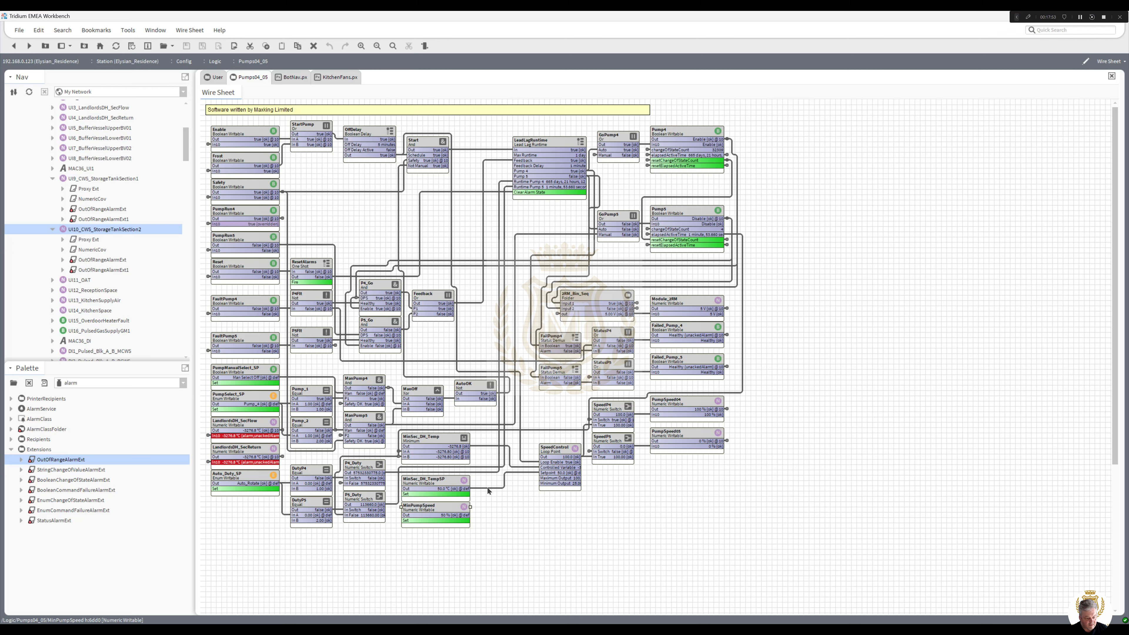
{"action": "mouse_move", "coordinate": [440, 516]}
{"action": "left_mouse_down"}
{"action": "mouse_move", "coordinate": [433, 542]}
{"action": "mouse_move", "coordinate": [440, 534]}
{"action": "left_mouse_up"}
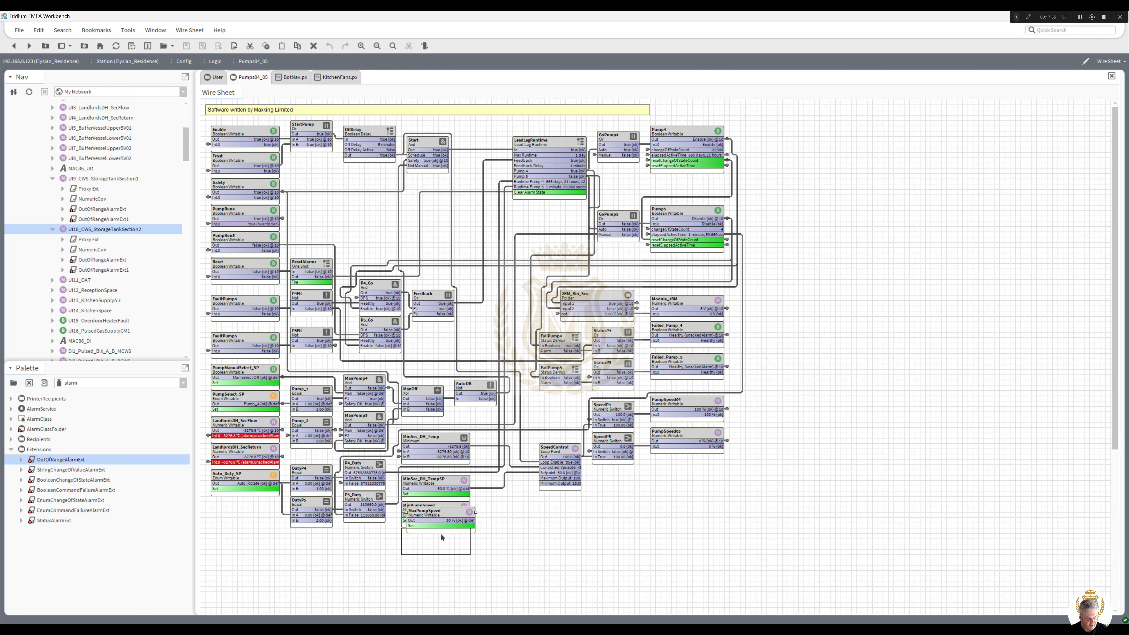
Limit the MinPumpSpeed facets to a minimum of 25 and a maximum of 100, and return to the wire sheet
{"action": "double_click", "coordinate": [430, 511]}
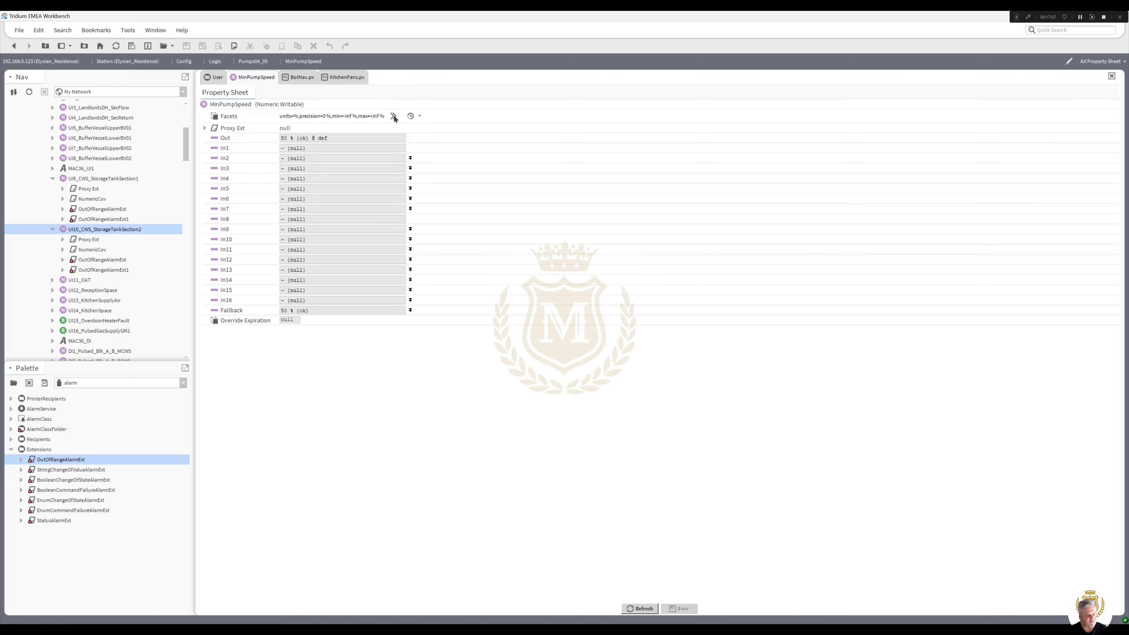
{"action": "left_click", "coordinate": [394, 117]}
{"action": "double_click", "coordinate": [621, 314]}
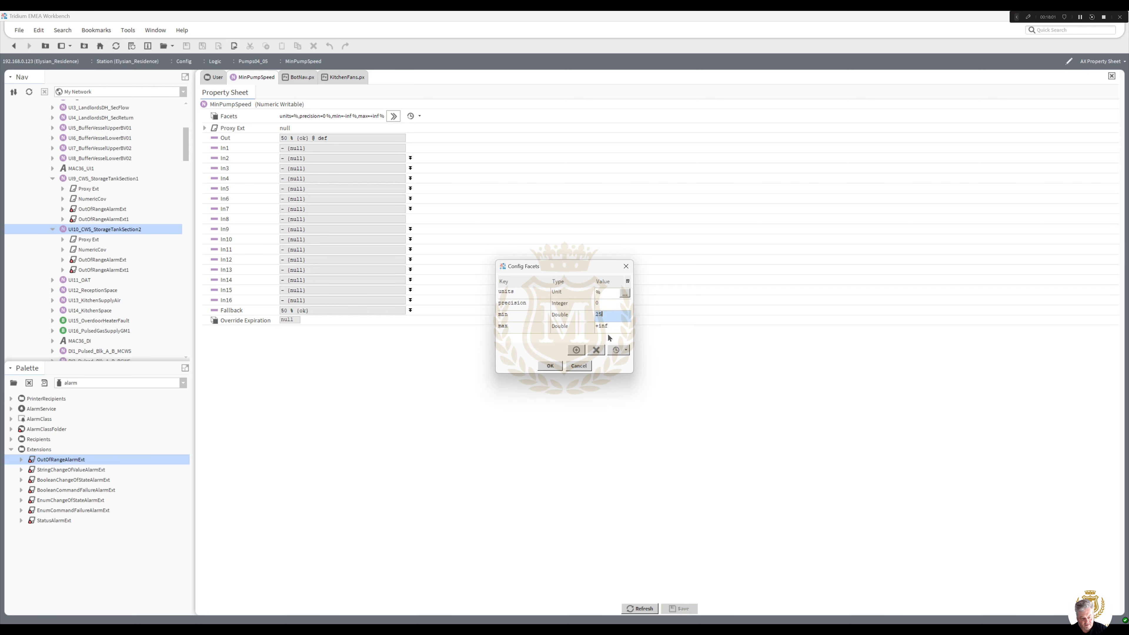
{"action": "double_click", "coordinate": [614, 325]}
{"action": "type", "text": "100"}
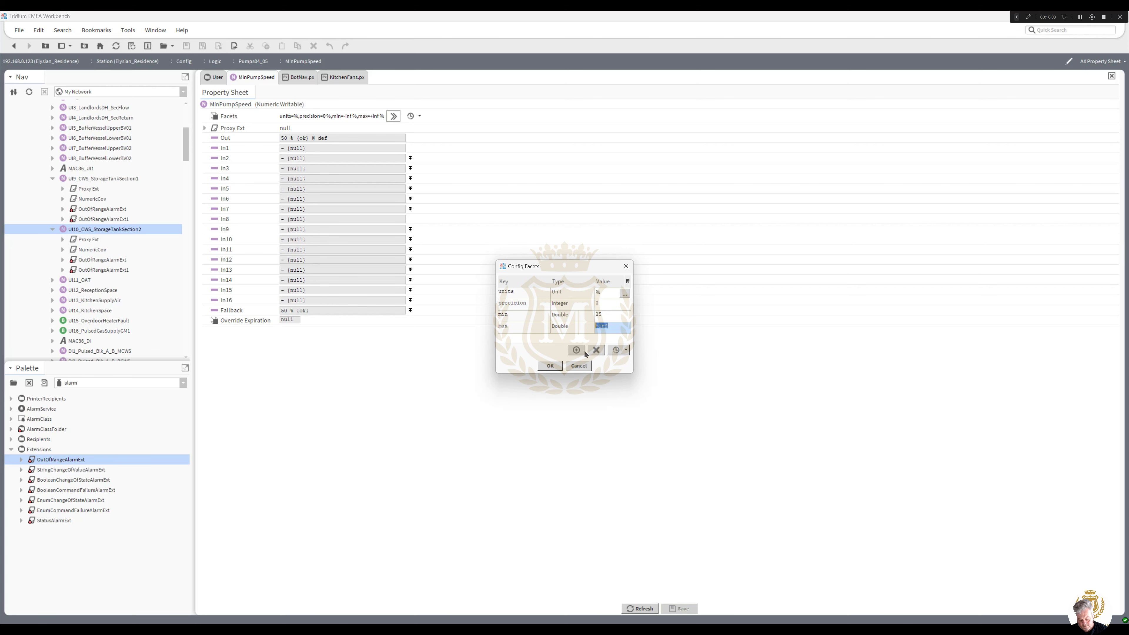
{"action": "left_click", "coordinate": [550, 365]}
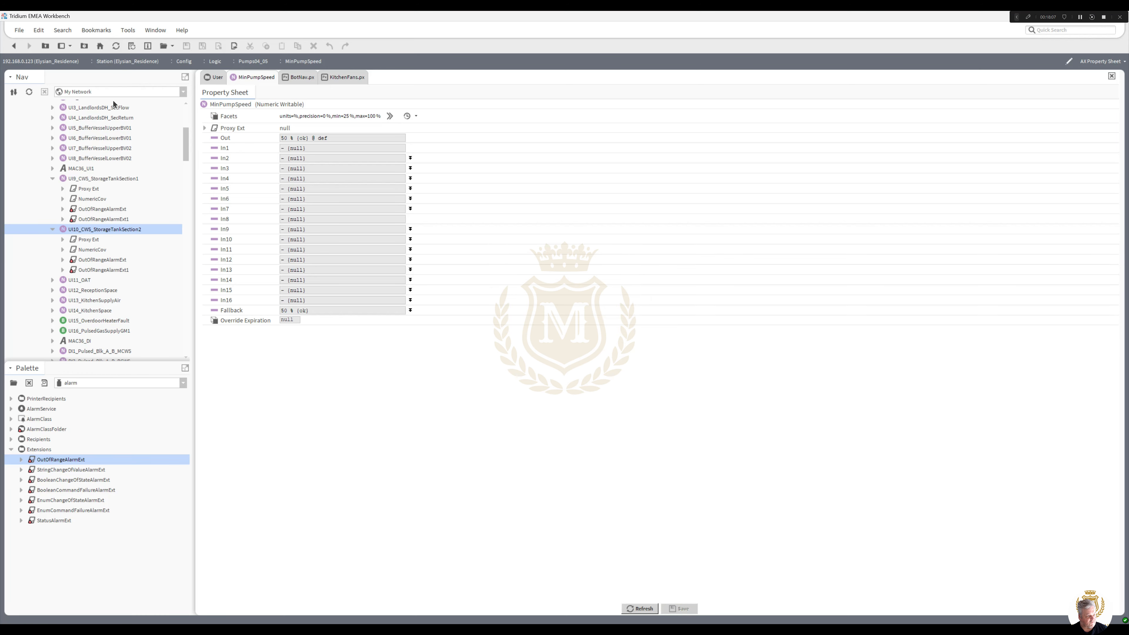
{"action": "left_click", "coordinate": [13, 46]}
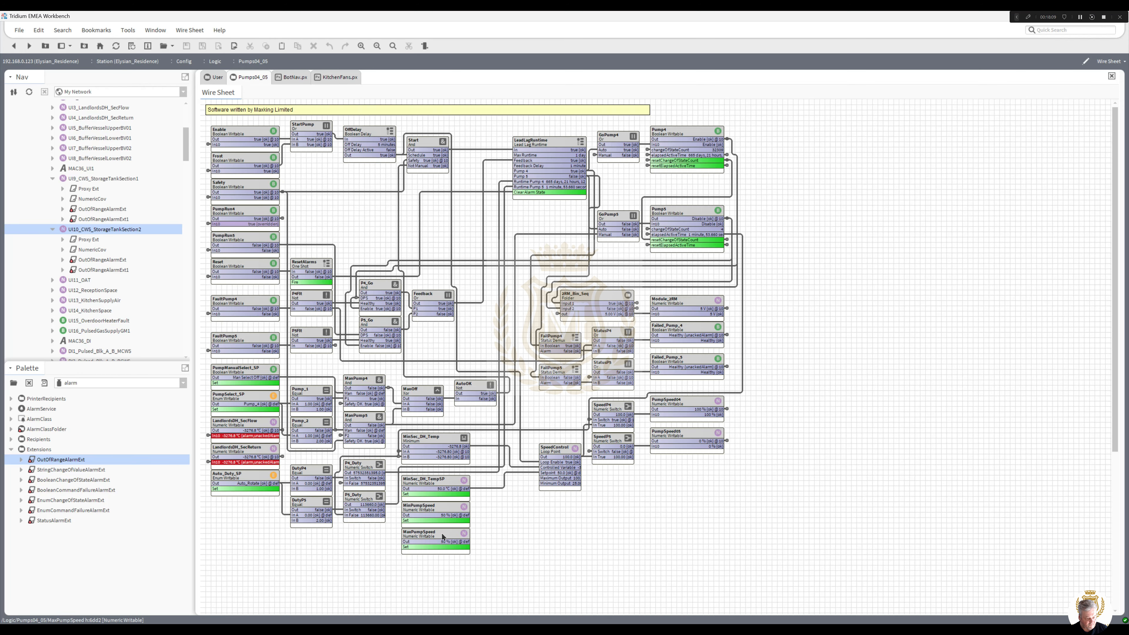
Limit the MaxPumpSpeed facets to a minimum of 25 and a maximum of 100, and return to the wire sheet
{"action": "double_click", "coordinate": [450, 543]}
{"action": "left_click", "coordinate": [394, 116]}
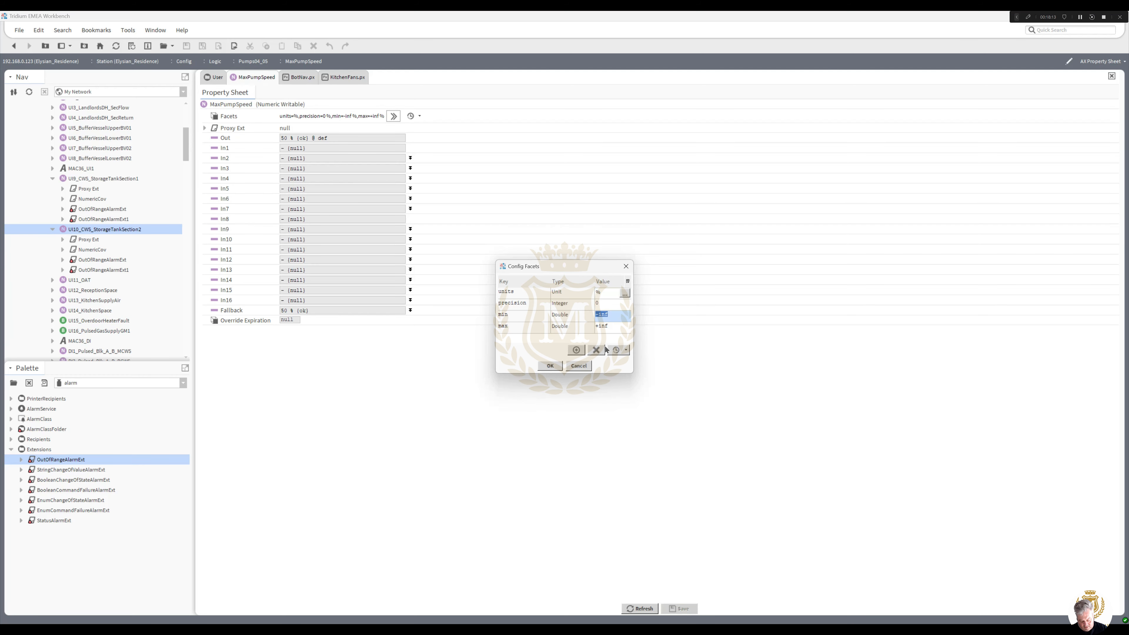
{"action": "type", "text": "25"}
{"action": "key", "text": "Return"}
{"action": "type", "text": "100"}
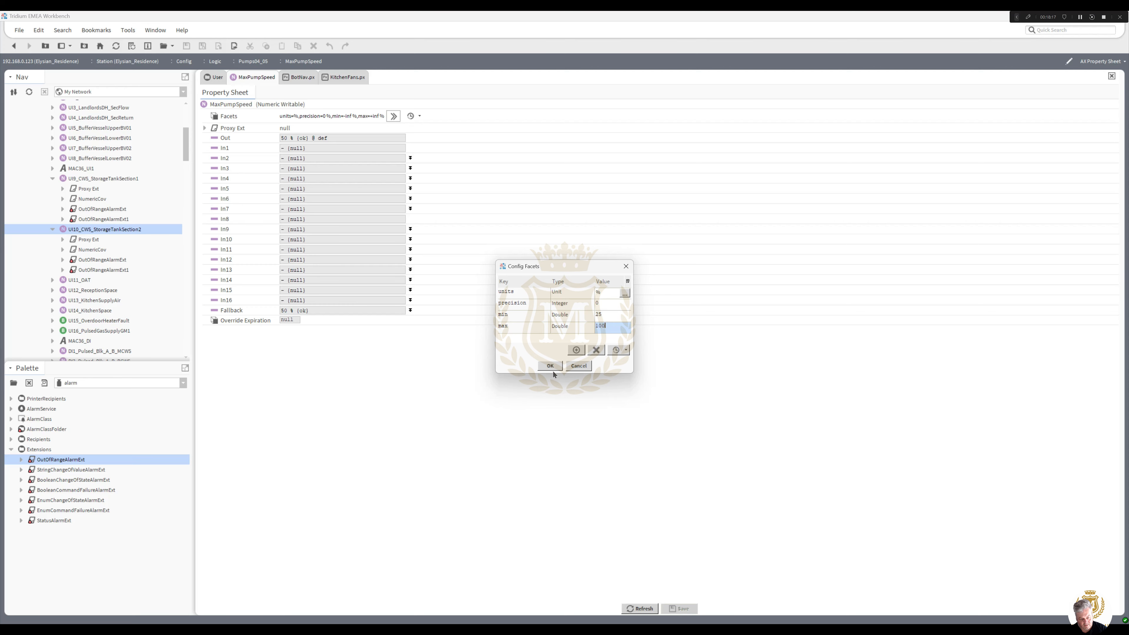
{"action": "left_click", "coordinate": [551, 368]}
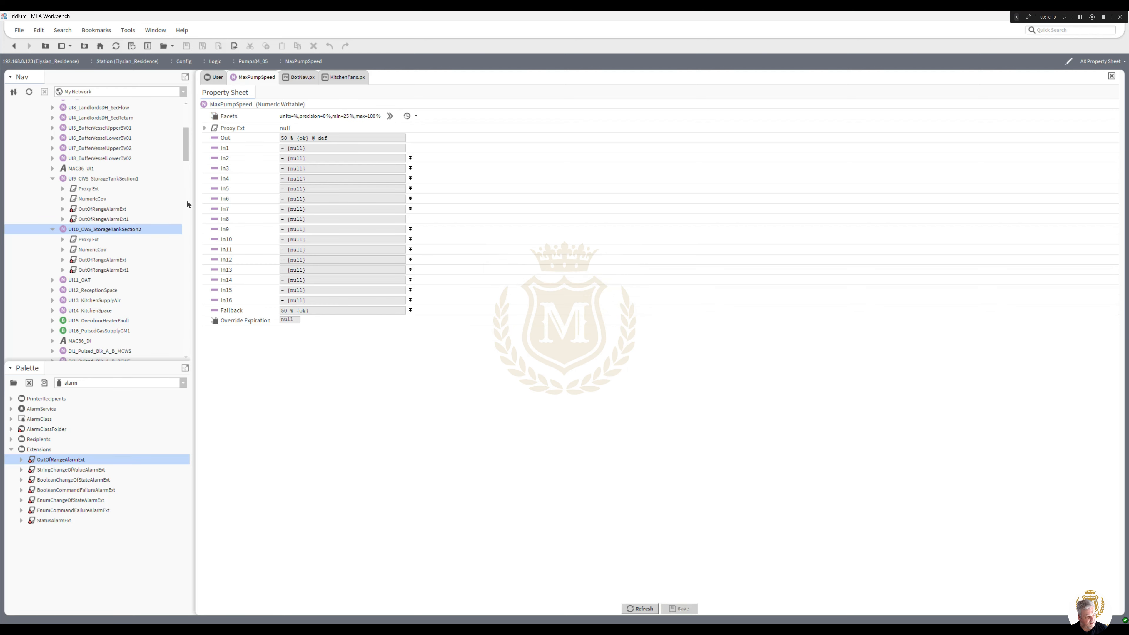
{"action": "left_click", "coordinate": [13, 46]}
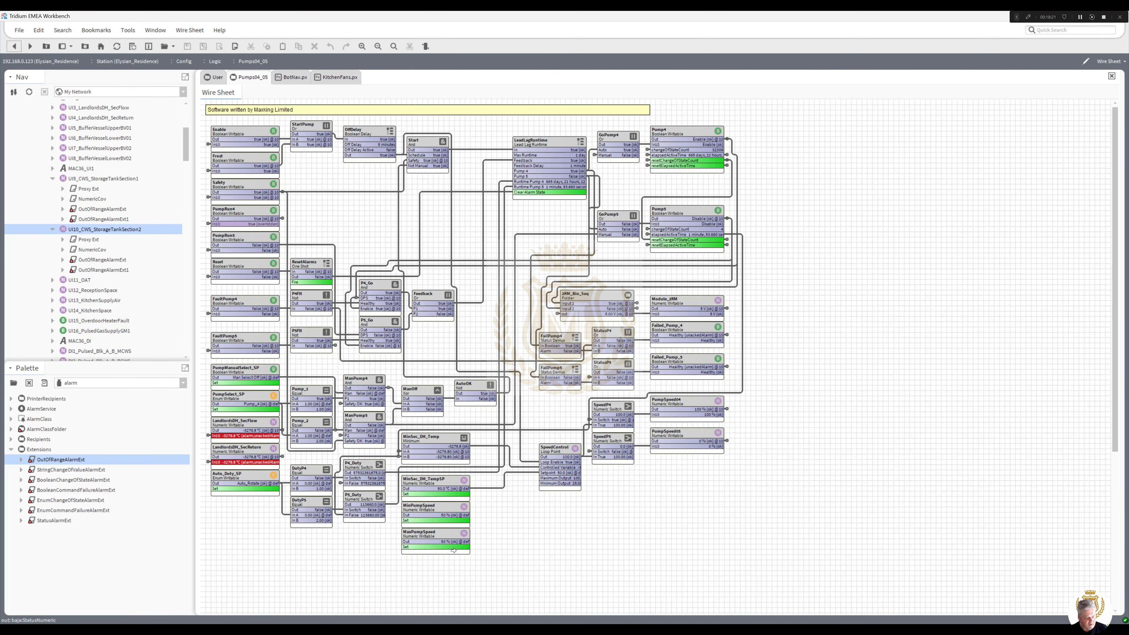
Set the MaxPumpSpeed point's value to 100 %
{"action": "right_click", "coordinate": [439, 539]}
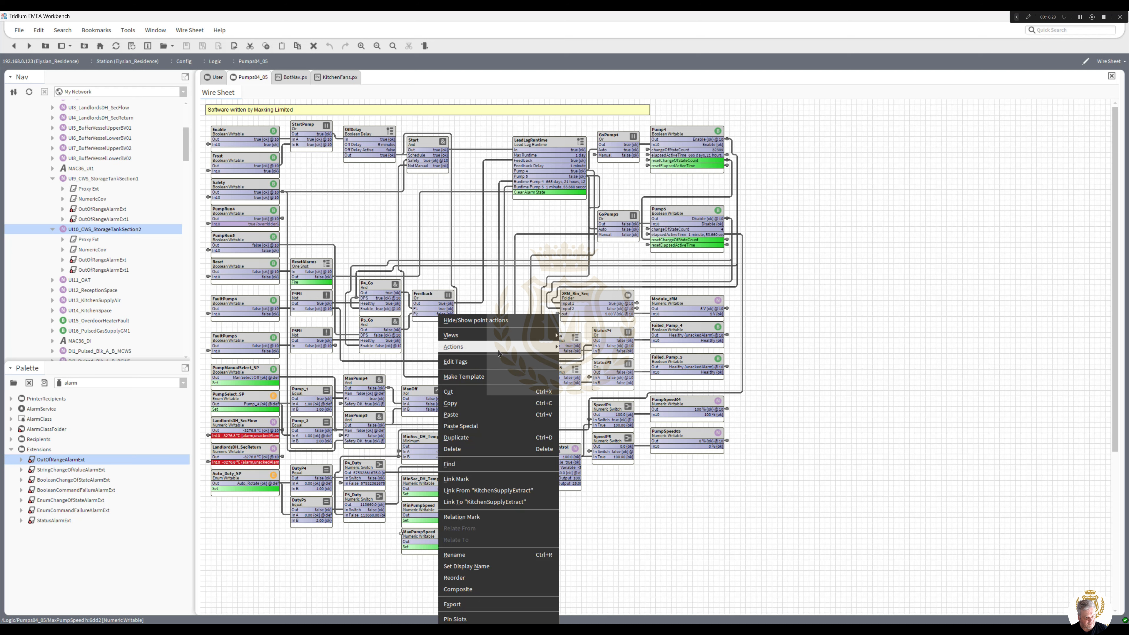
{"action": "mouse_move", "coordinate": [498, 349]}
{"action": "left_click", "coordinate": [578, 396]}
{"action": "type", "text": "100"}
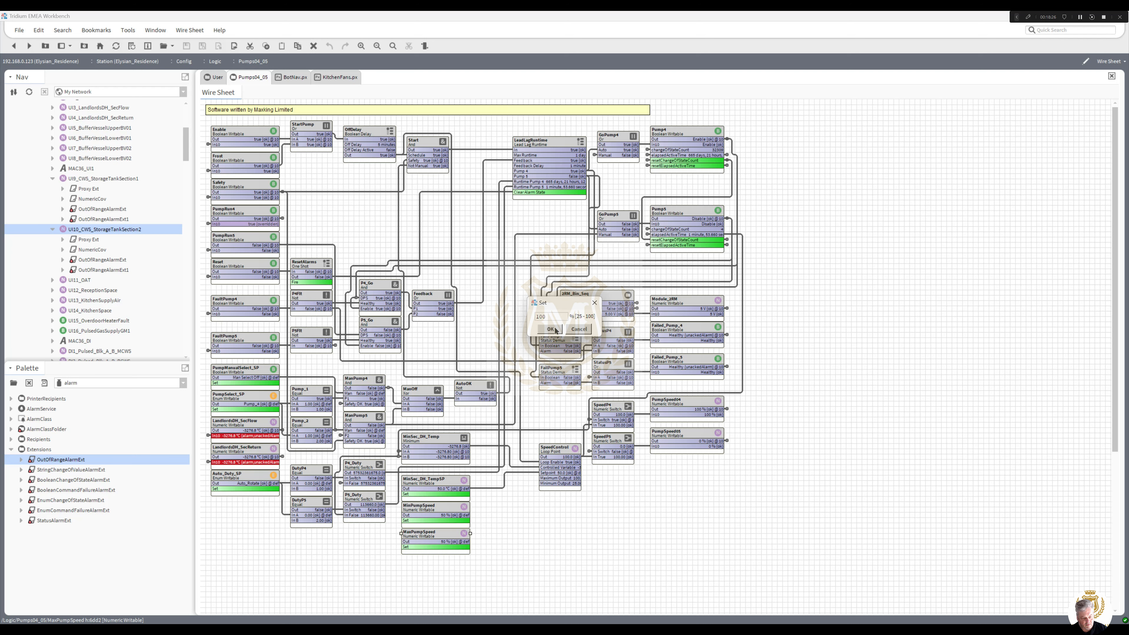
{"action": "left_click", "coordinate": [551, 329]}
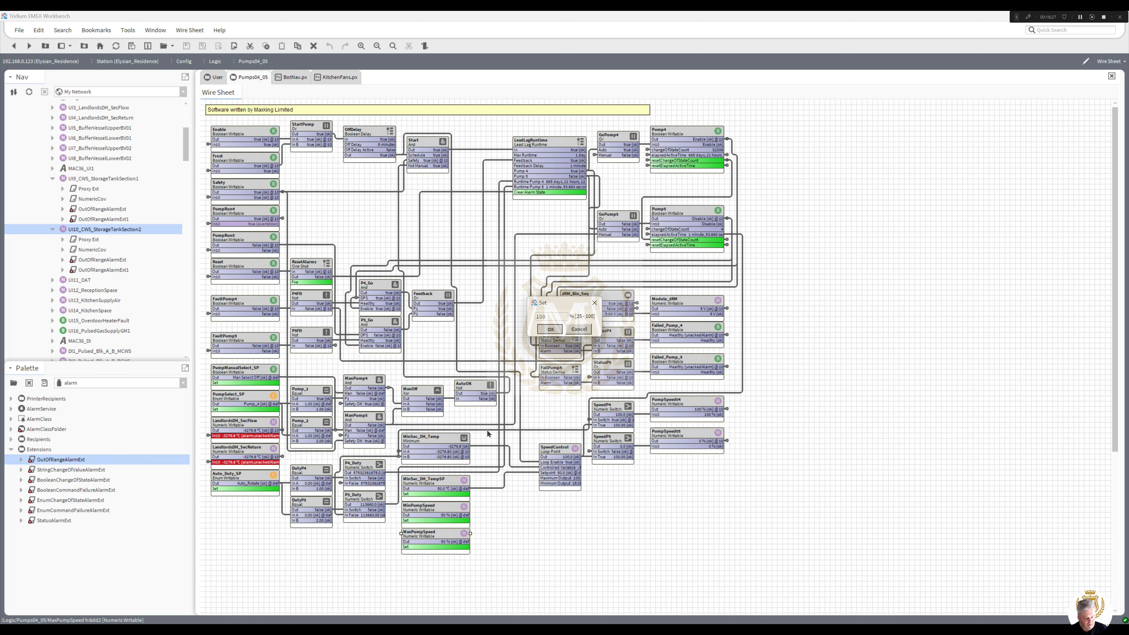
Set the MinPumpSpeed point's value to 25 %
{"action": "right_click", "coordinate": [437, 510]}
{"action": "mouse_move", "coordinate": [503, 348]}
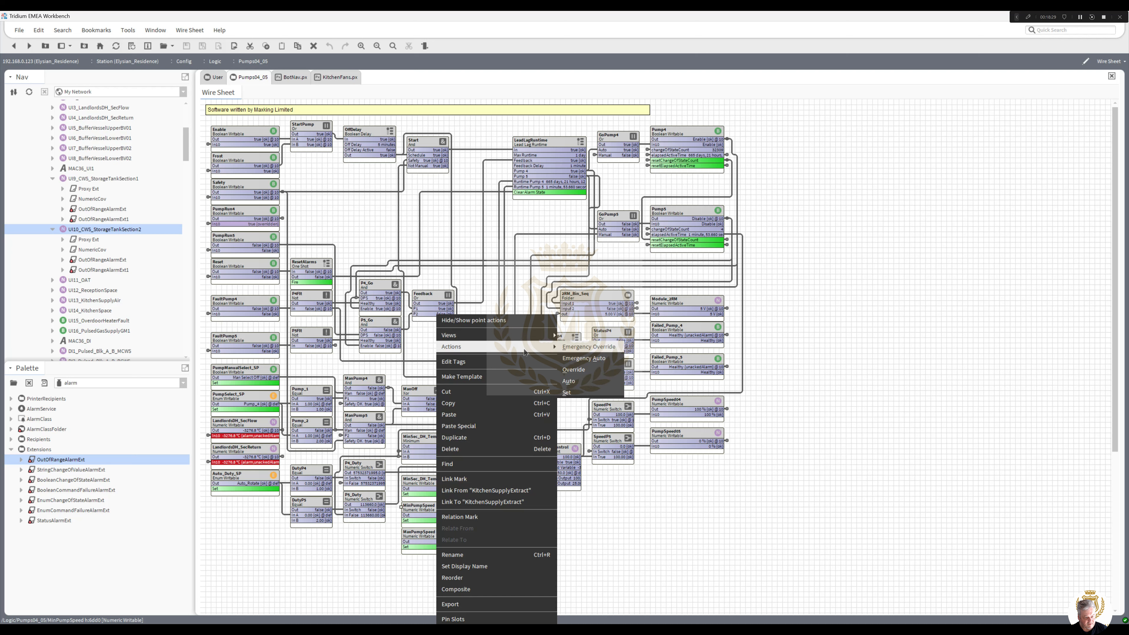
{"action": "left_click", "coordinate": [568, 393]}
{"action": "type", "text": "25"}
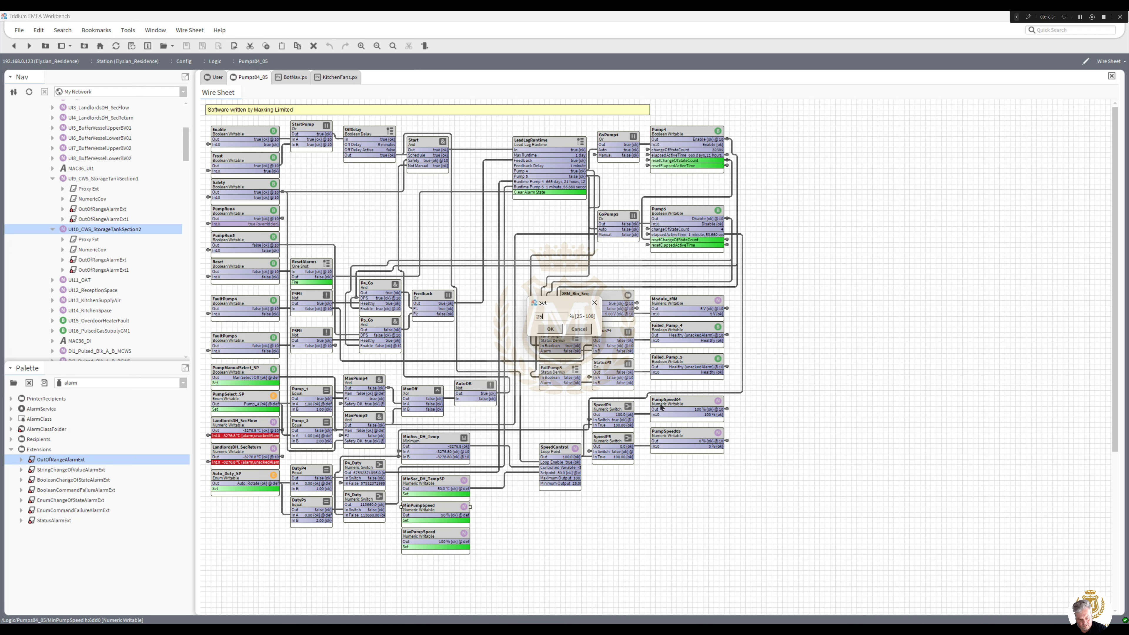
{"action": "left_click", "coordinate": [554, 331]}
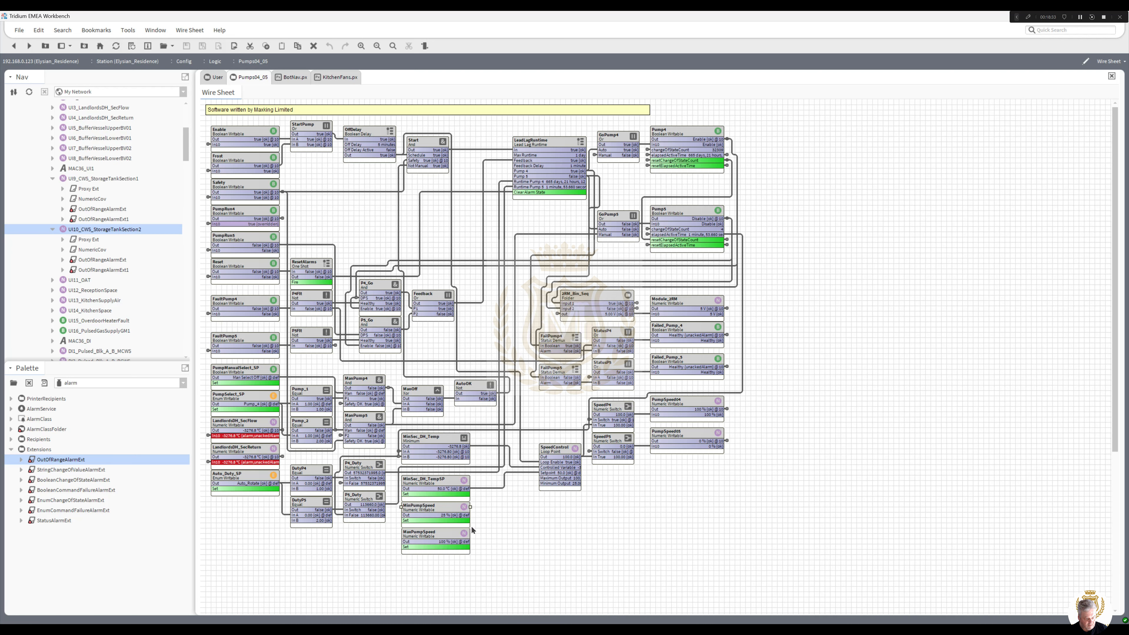
Link MinPumpSpeed and MaxPumpSpeed to SpeedControl's Minimum Output and Maximum Output, and reorder the two points with MaxPumpSpeed above MinPumpSpeed
{"action": "left_click_drag", "start_coordinate": [465, 514], "coordinate": [542, 484]}
{"action": "left_click_drag", "start_coordinate": [463, 541], "coordinate": [540, 479]}
{"action": "mouse_move", "coordinate": [434, 505]}
{"action": "left_mouse_down"}
{"action": "mouse_move", "coordinate": [517, 537]}
{"action": "mouse_move", "coordinate": [507, 553]}
{"action": "left_mouse_up"}
{"action": "left_click_drag", "start_coordinate": [445, 536], "coordinate": [445, 515]}
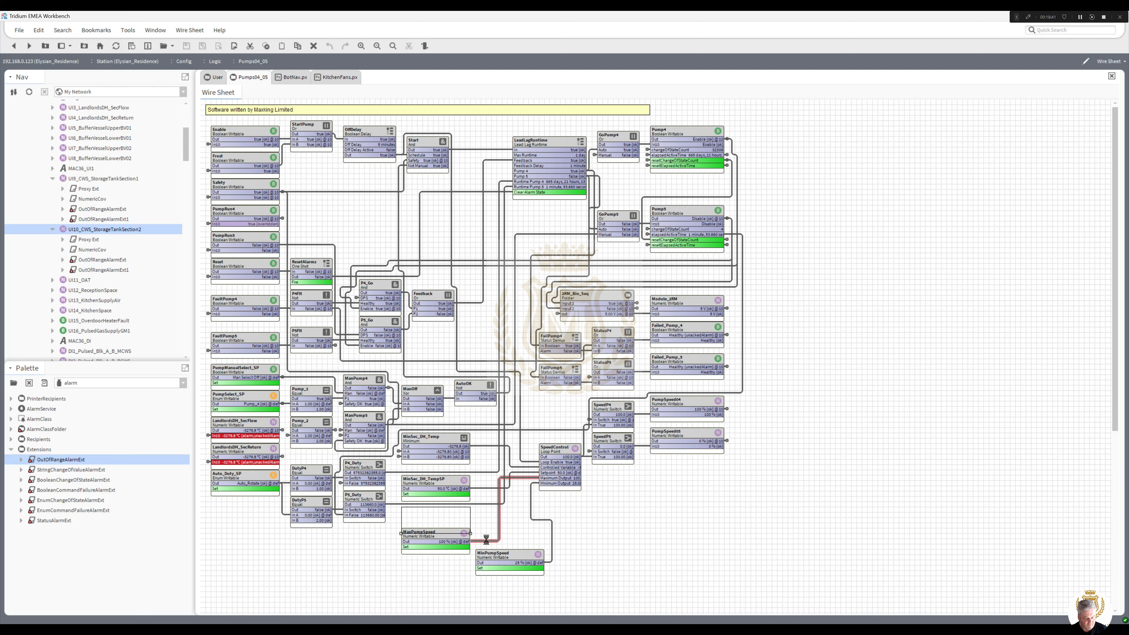
{"action": "left_click_drag", "start_coordinate": [501, 556], "coordinate": [427, 538]}
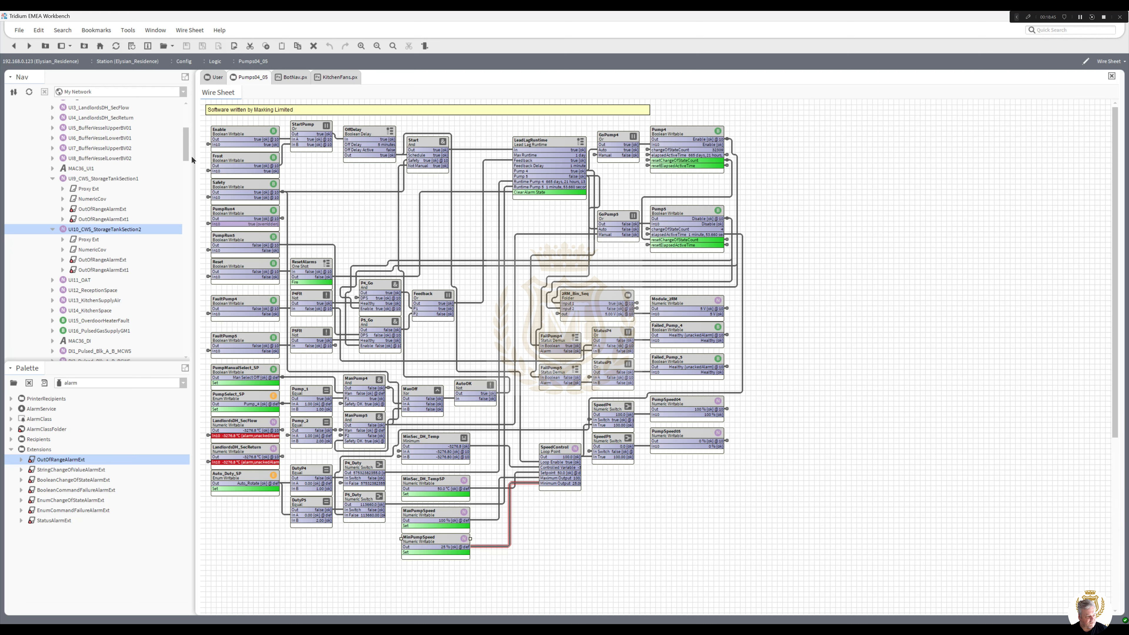
Open the Boilers.px graphic from the station files and switch it to edit mode
{"action": "scroll", "coordinate": [186, 158], "scroll_direction": "down", "scroll_amount": 2}
{"action": "left_click_drag", "start_coordinate": [186, 160], "coordinate": [187, 342]}
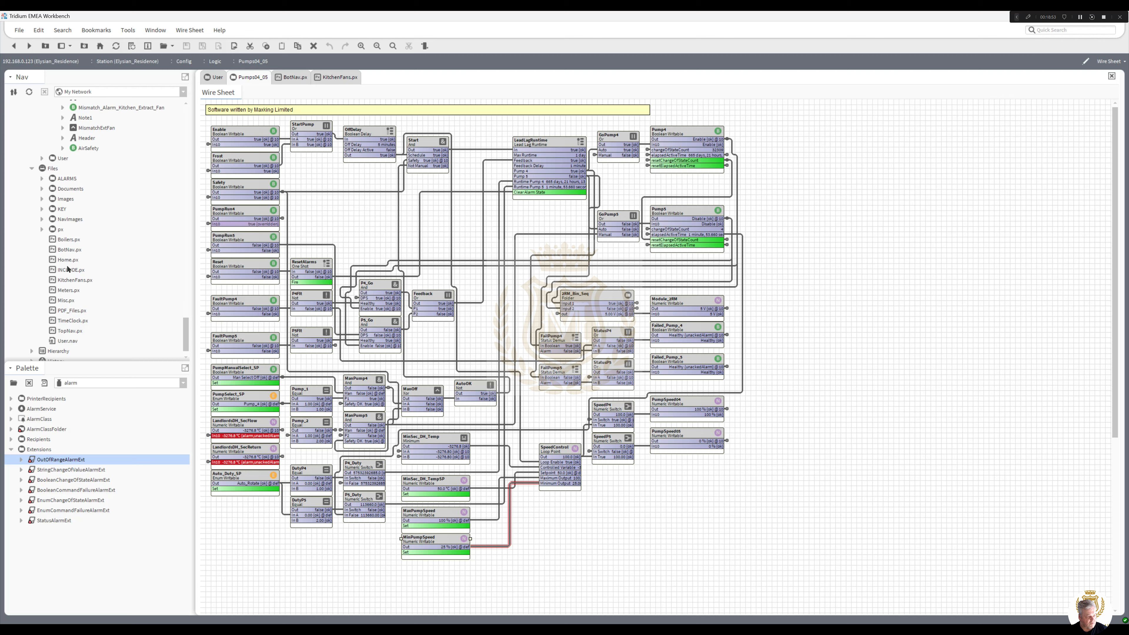
{"action": "double_click", "coordinate": [70, 239]}
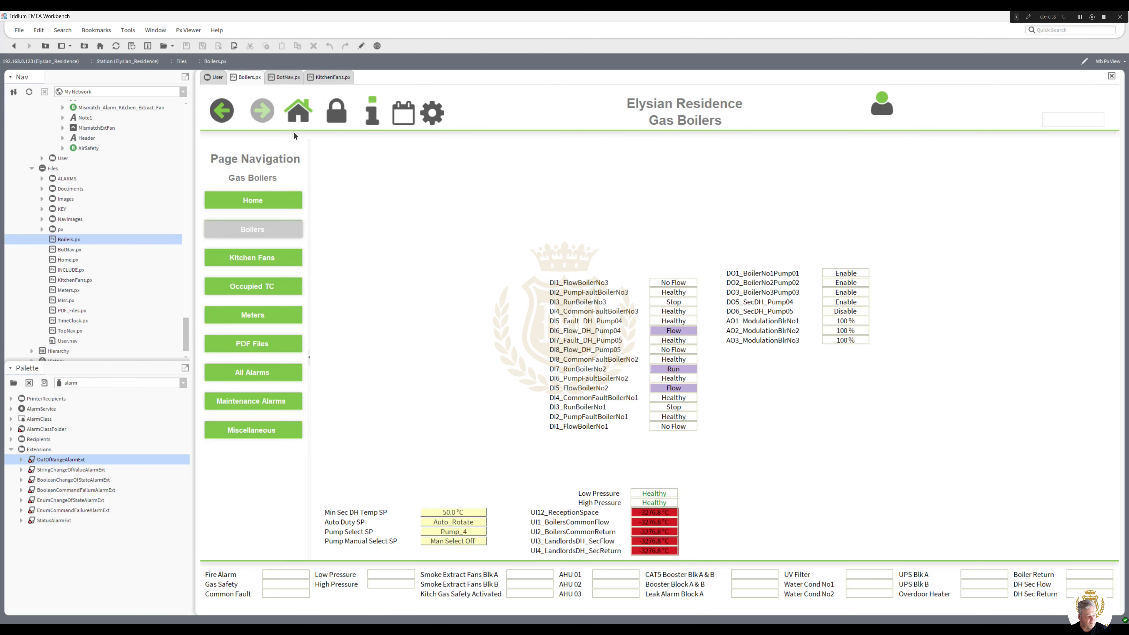
{"action": "left_click", "coordinate": [361, 46]}
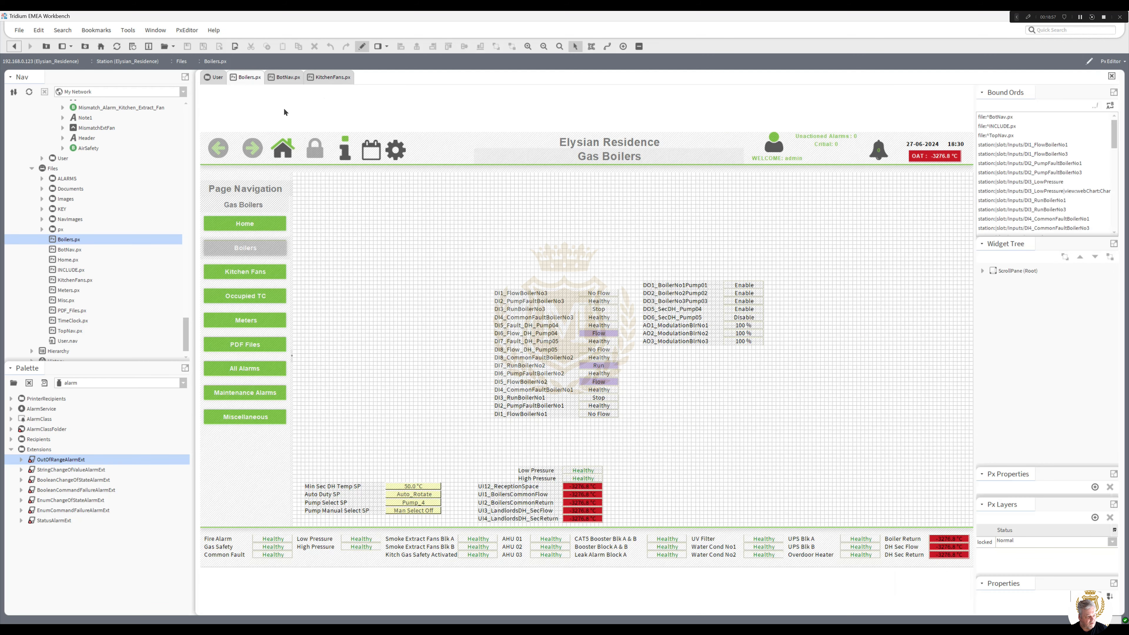
Add the MinPumpSpeed and MaxPumpSpeed points from Logic/Pumps04_05 to the empty canvas area as bound labels with name labels
{"action": "scroll", "coordinate": [187, 303], "scroll_direction": "up", "scroll_amount": 10}
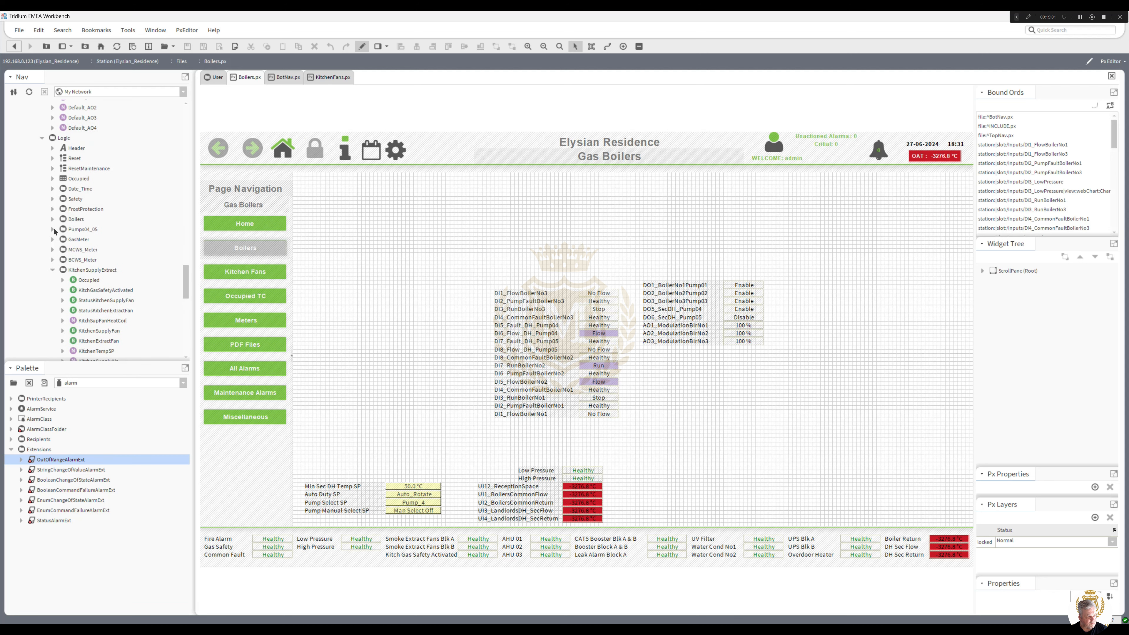
{"action": "left_click", "coordinate": [53, 229]}
{"action": "left_click_drag", "start_coordinate": [188, 257], "coordinate": [189, 293]}
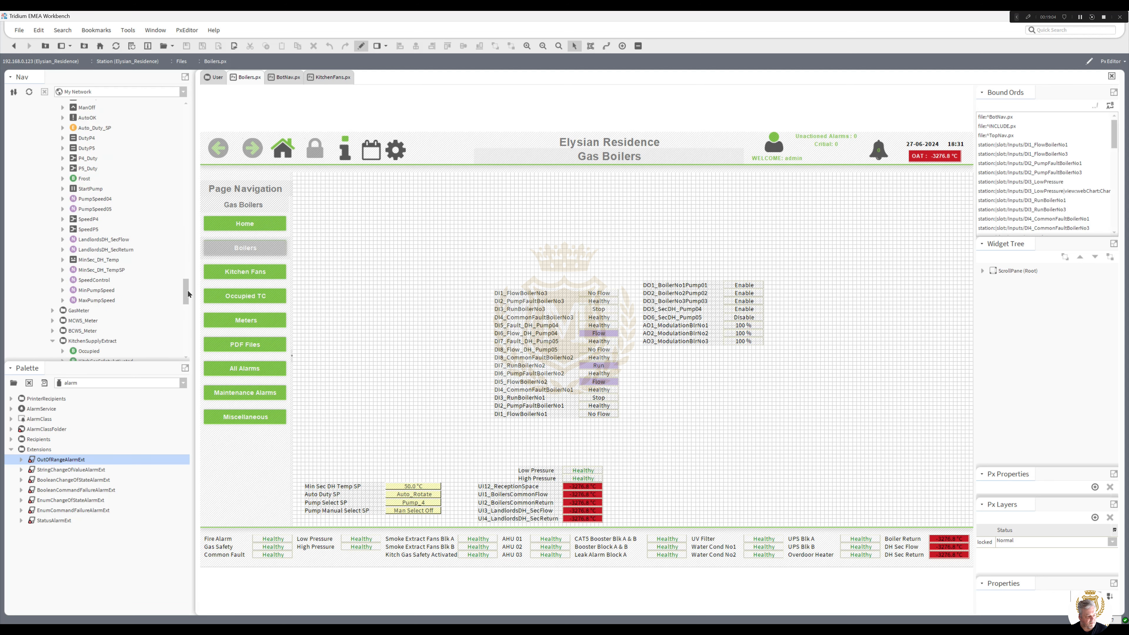
{"action": "left_click", "coordinate": [96, 291]}
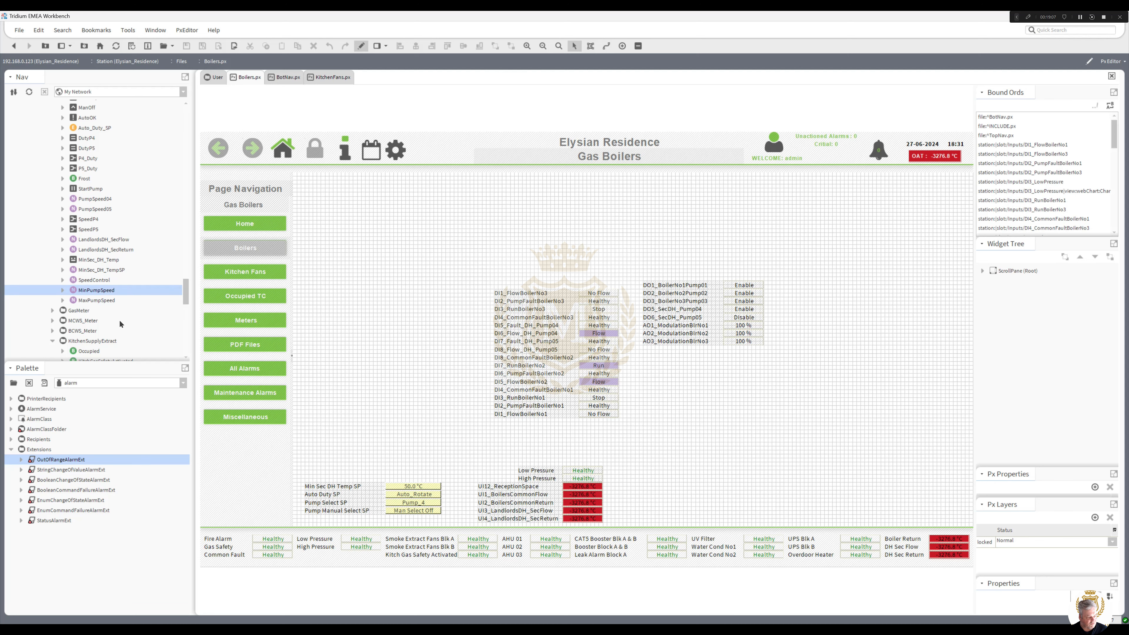
{"action": "left_click", "coordinate": [96, 302], "text": "shift"}
{"action": "left_click_drag", "start_coordinate": [95, 294], "coordinate": [342, 395]}
{"action": "left_click", "coordinate": [548, 499]}
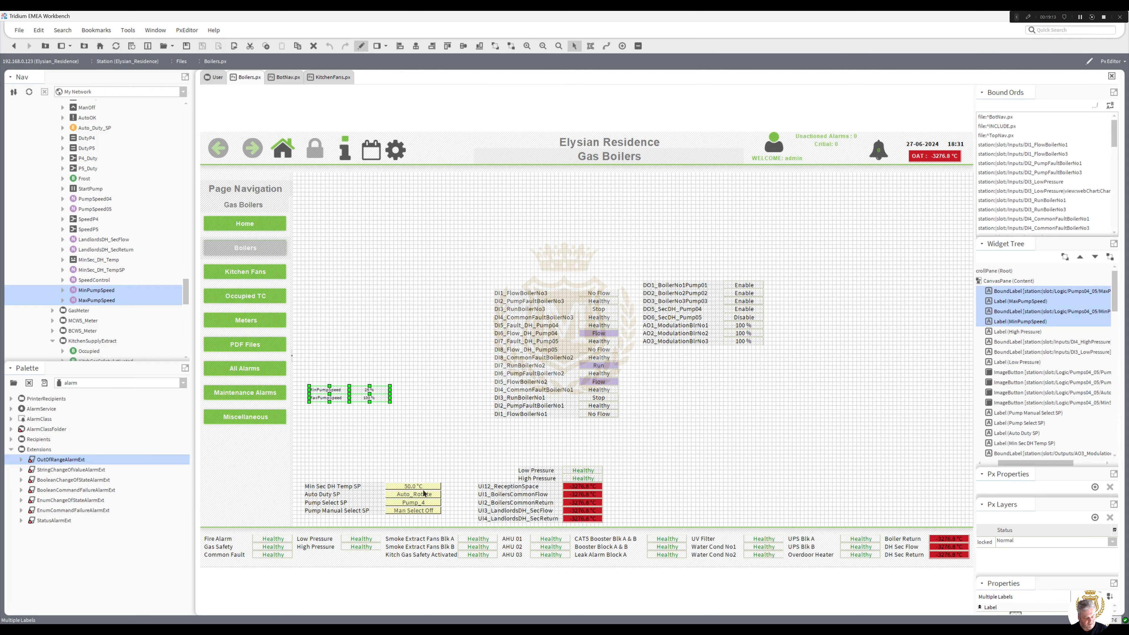
Duplicate the Min Sec DH Temp SP value button twice and stack the copies above the setpoint list
{"action": "left_click", "coordinate": [413, 488]}
{"action": "right_click", "coordinate": [413, 487]}
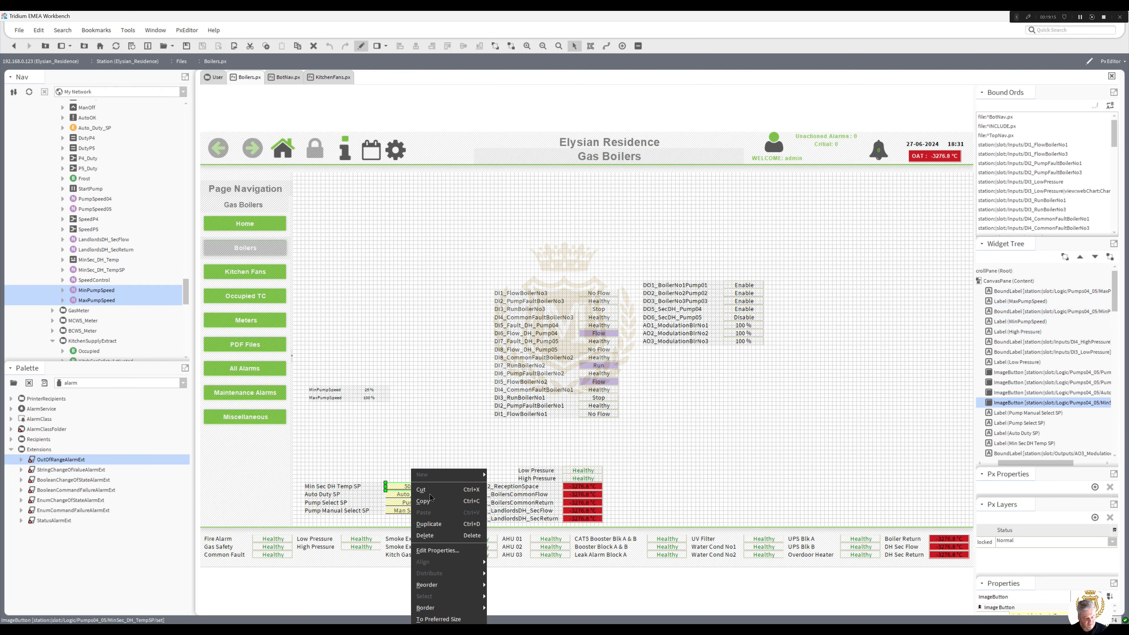
{"action": "left_click", "coordinate": [418, 495]}
{"action": "left_click_drag", "start_coordinate": [417, 444], "coordinate": [417, 443]}
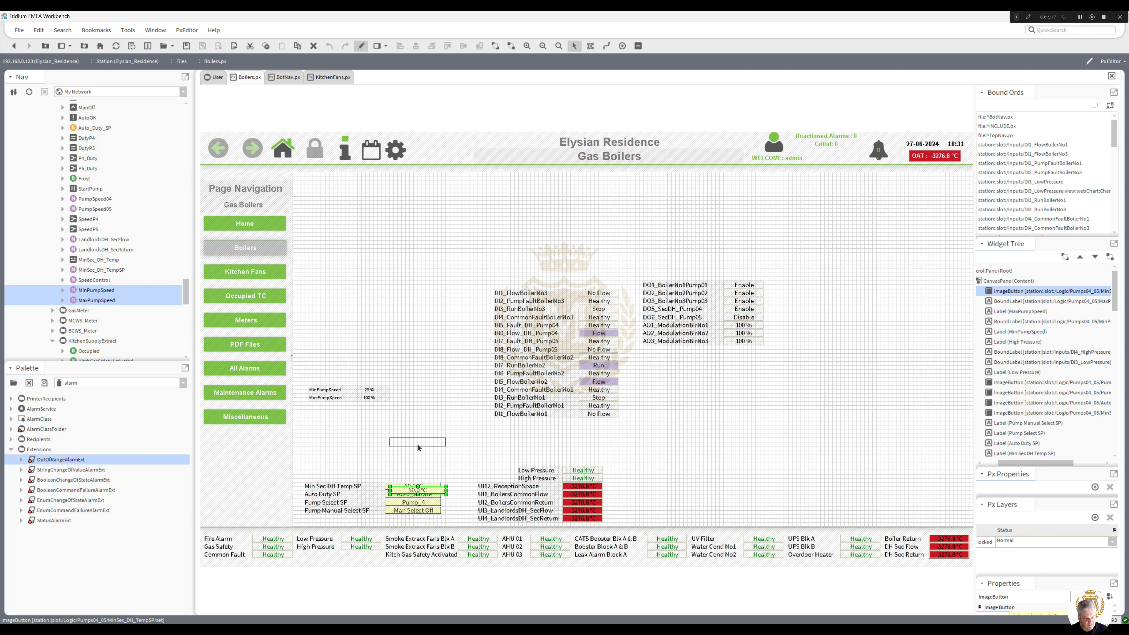
{"action": "right_click", "coordinate": [417, 444]}
{"action": "left_click", "coordinate": [435, 499]}
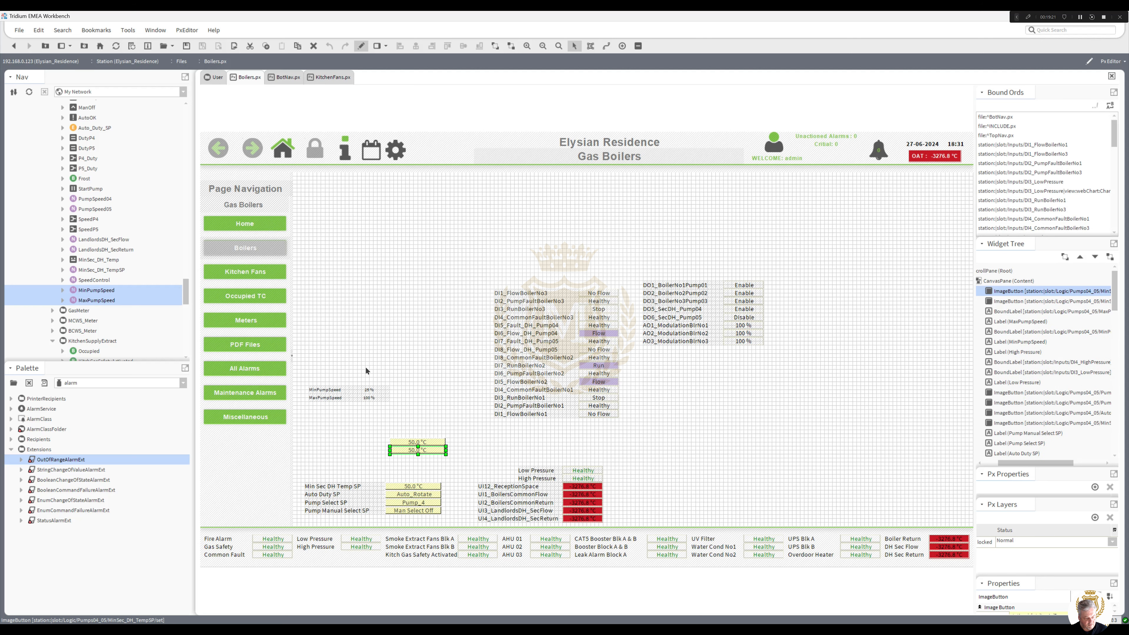
Set the MinPumpSpeed and MaxPumpSpeed name labels to 16 pt SansSerif and move them directly above the Min Sec DH Temp SP label
{"action": "left_click_drag", "start_coordinate": [366, 371], "coordinate": [294, 427]}
{"action": "right_click", "coordinate": [319, 393]}
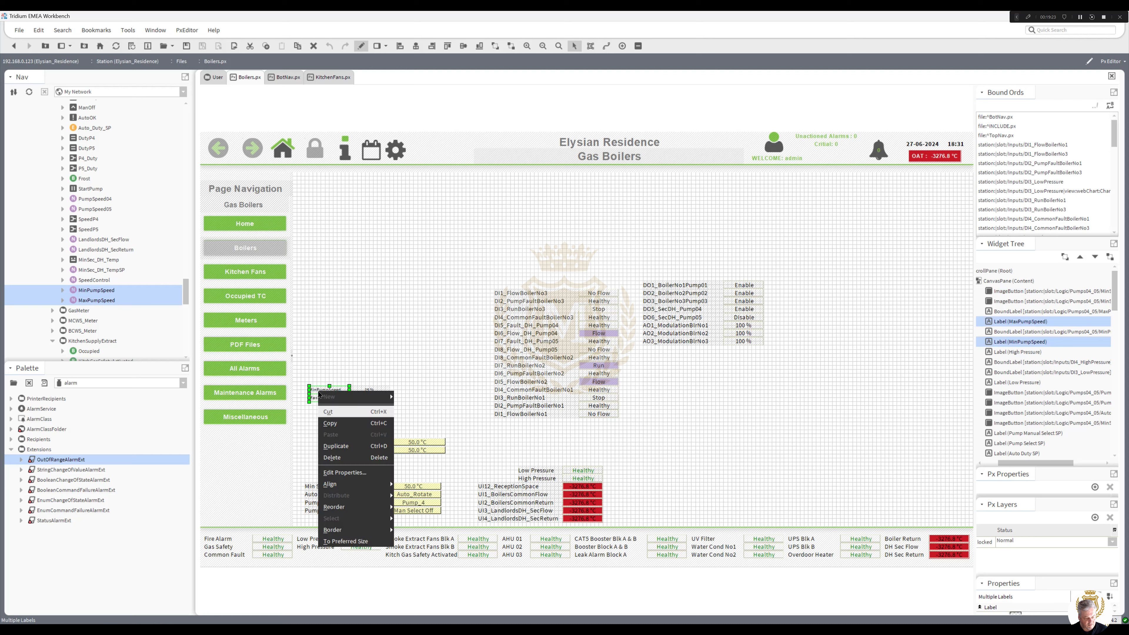
{"action": "left_click", "coordinate": [348, 473]}
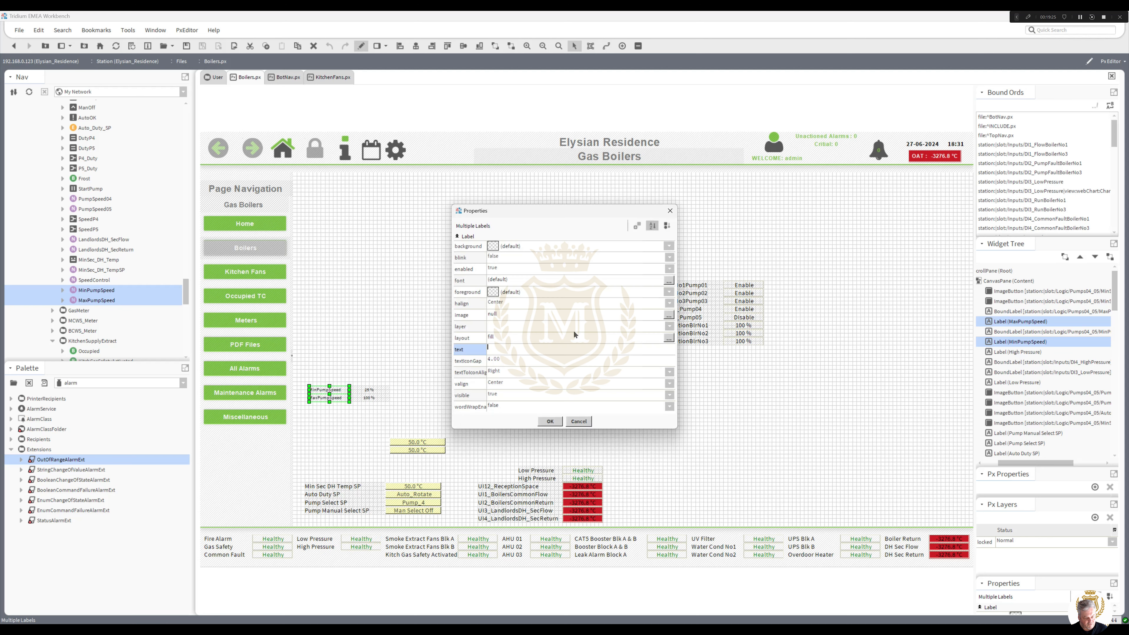
{"action": "left_click", "coordinate": [669, 281]}
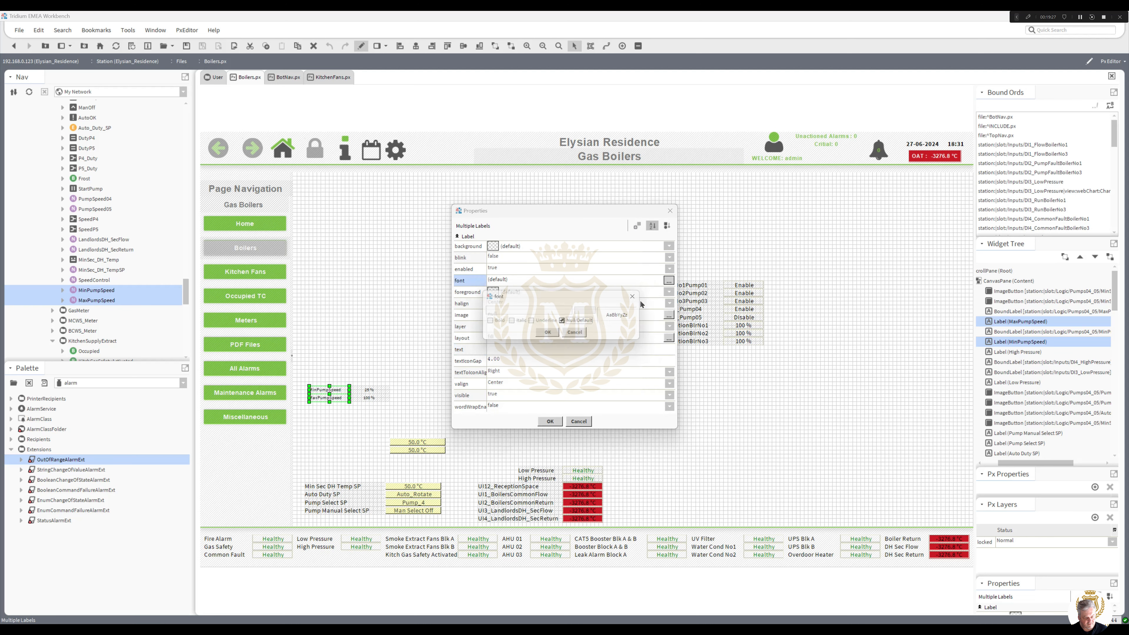
{"action": "left_click", "coordinate": [565, 322]}
{"action": "left_click", "coordinate": [598, 311]}
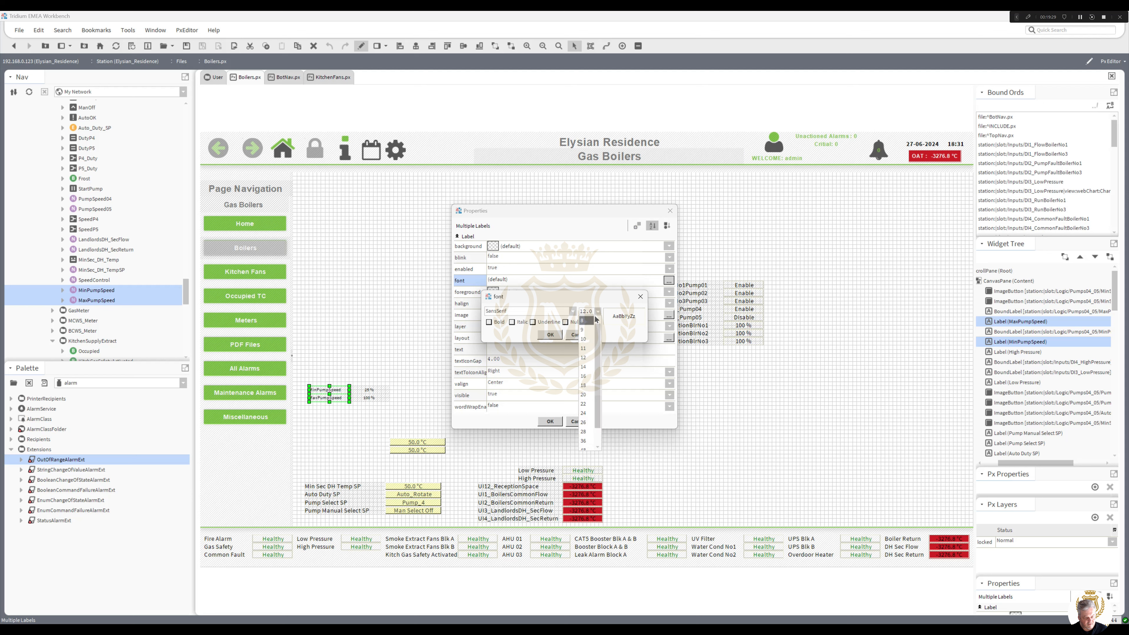
{"action": "left_click", "coordinate": [583, 376]}
{"action": "left_click", "coordinate": [551, 334]}
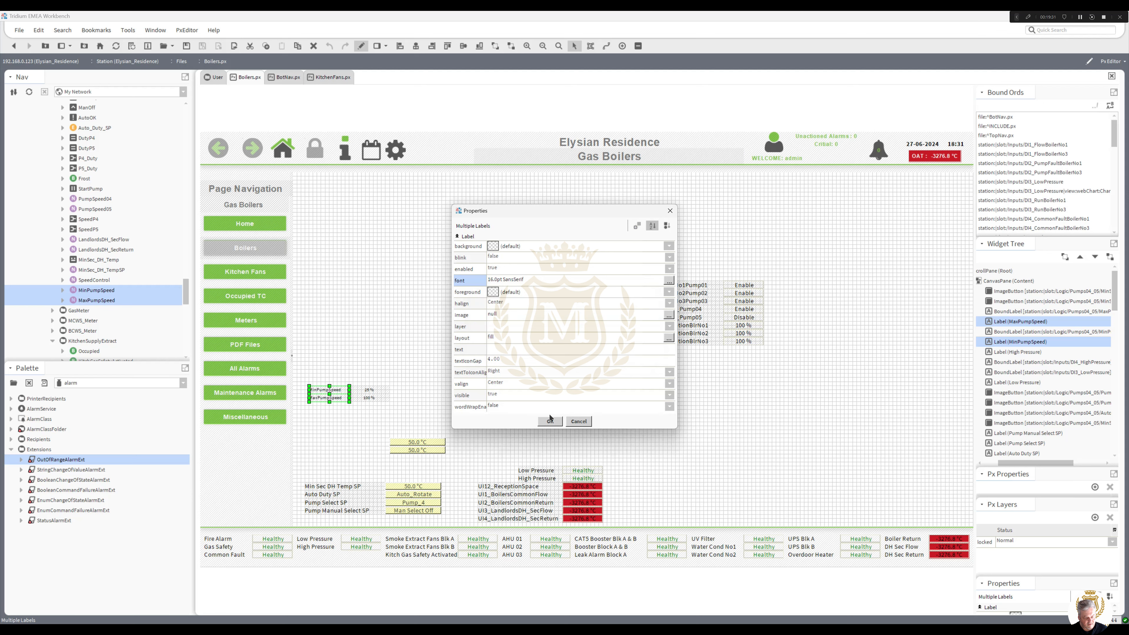
{"action": "left_click", "coordinate": [550, 421]}
{"action": "left_click_drag", "start_coordinate": [342, 394], "coordinate": [397, 472]}
Change the MinPumpSpeed label's text to "Minimum Pump Speed"
{"action": "double_click", "coordinate": [327, 470]}
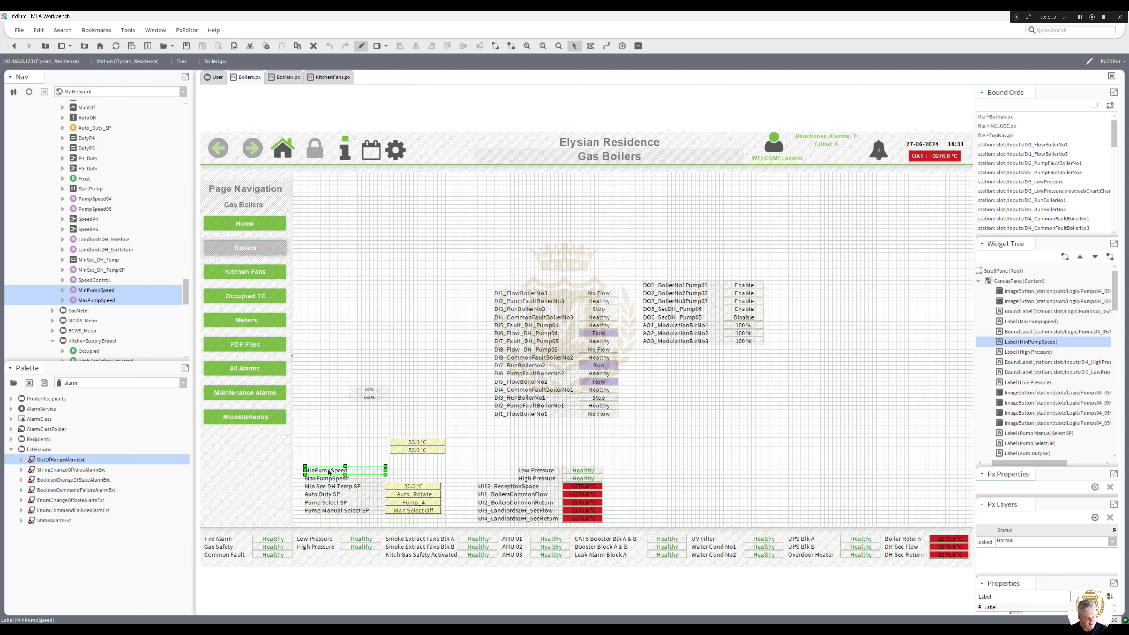
{"action": "left_click", "coordinate": [497, 348]}
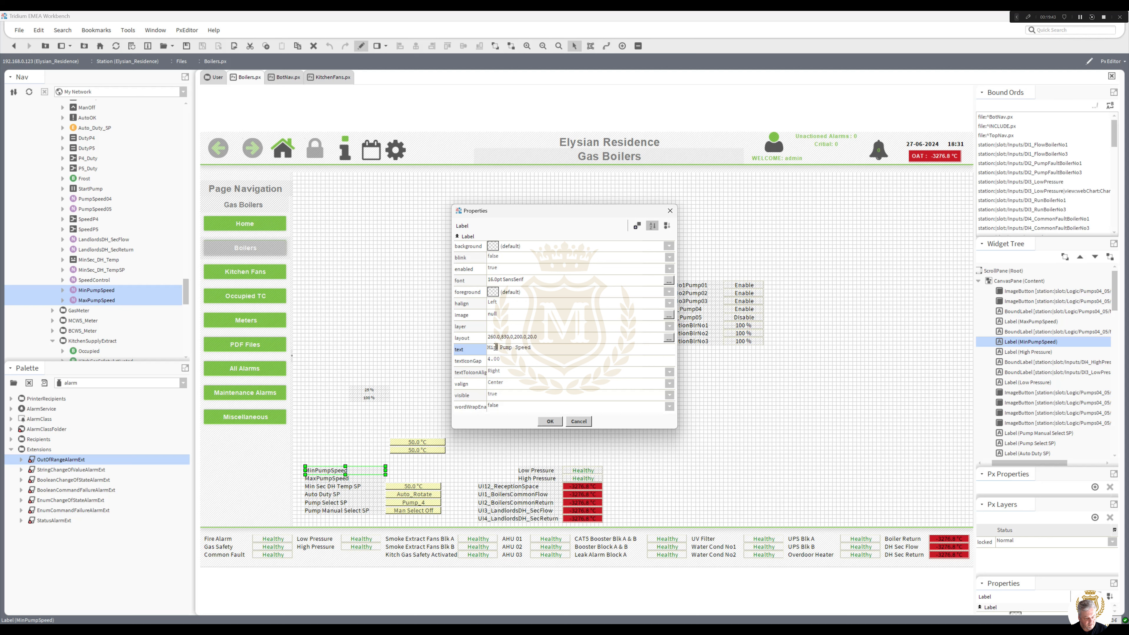
{"action": "type", "text": "imum"}
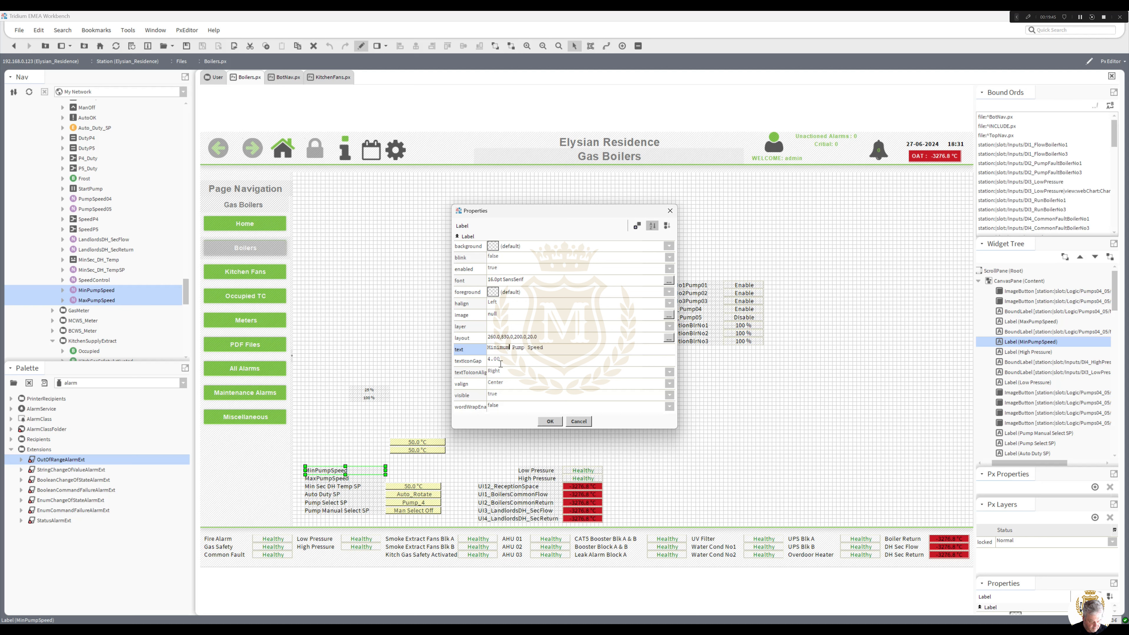
{"action": "left_click", "coordinate": [550, 421]}
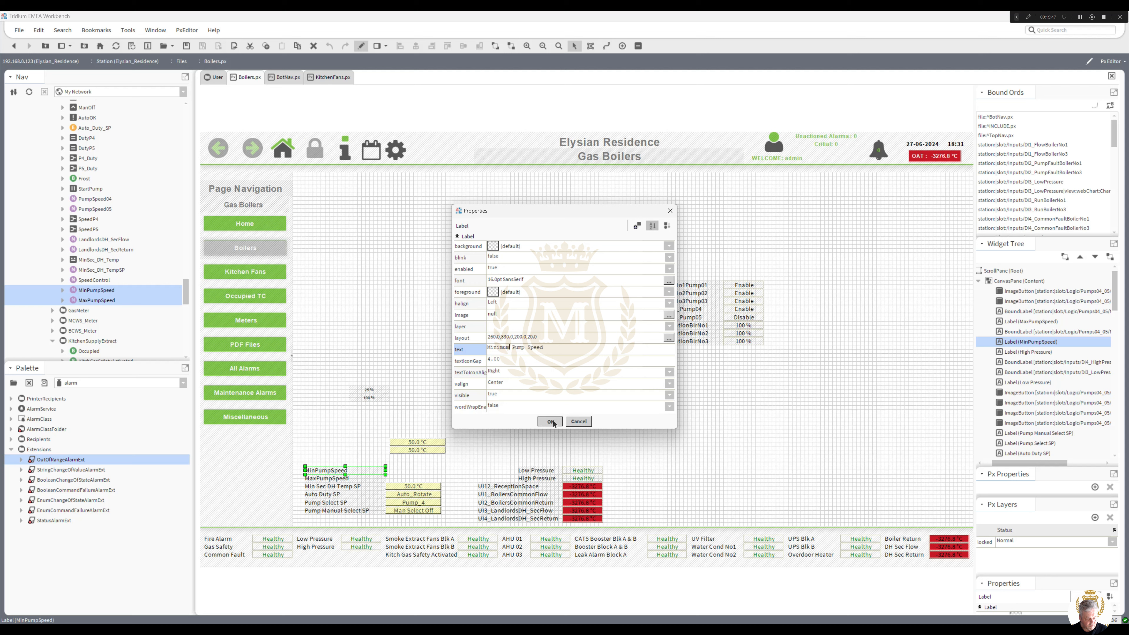
Change the MaxPumpSpeed label's text to "Maximum Pump Speed"
{"action": "double_click", "coordinate": [347, 480]}
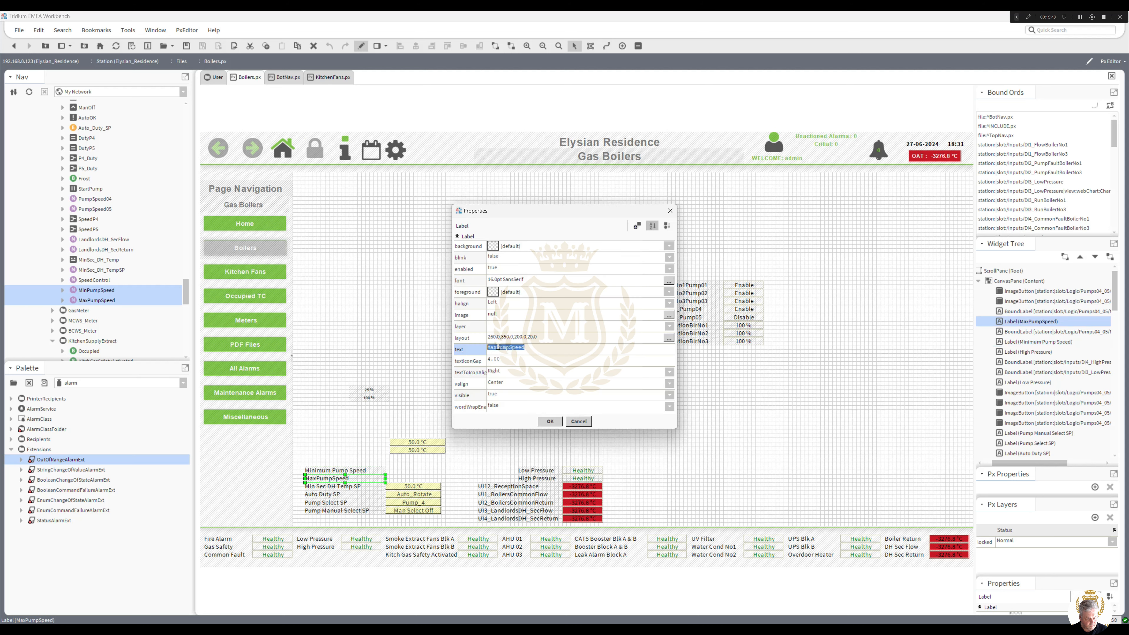
{"action": "left_click", "coordinate": [498, 347]}
{"action": "type", "text": "imu"}
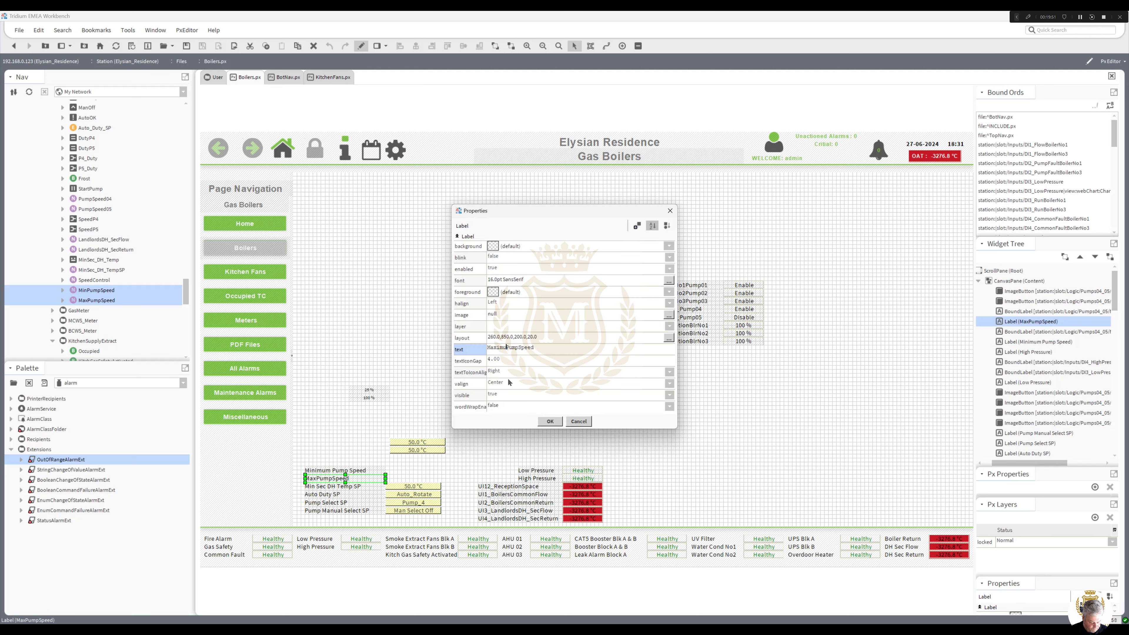
{"action": "type", "text": "m"}
{"action": "left_click", "coordinate": [526, 347]}
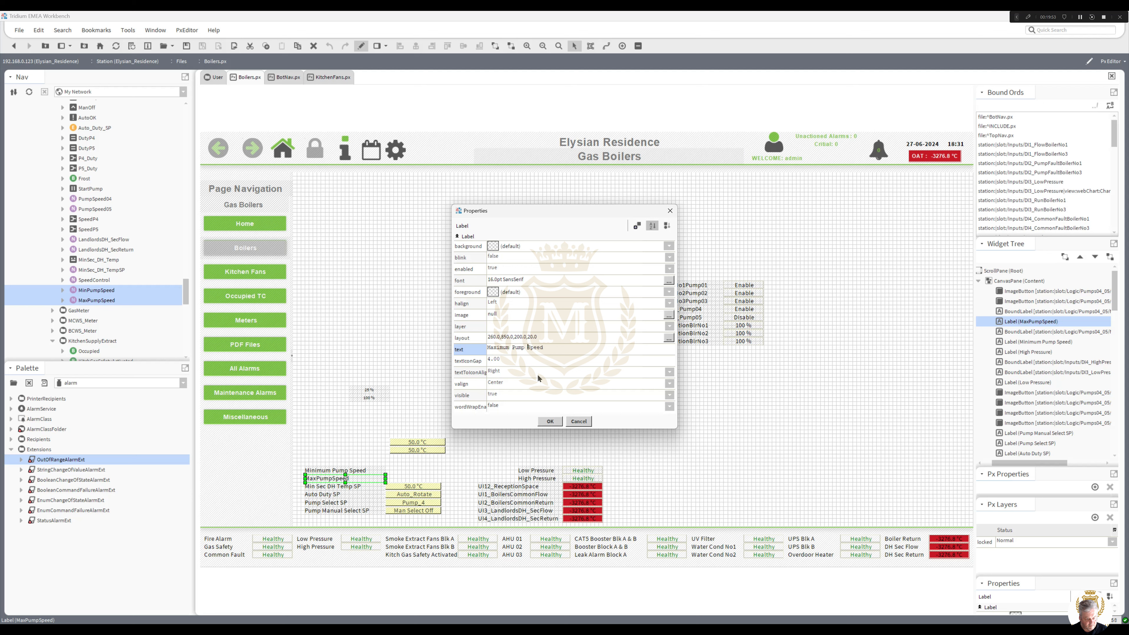
{"action": "left_click", "coordinate": [551, 423]}
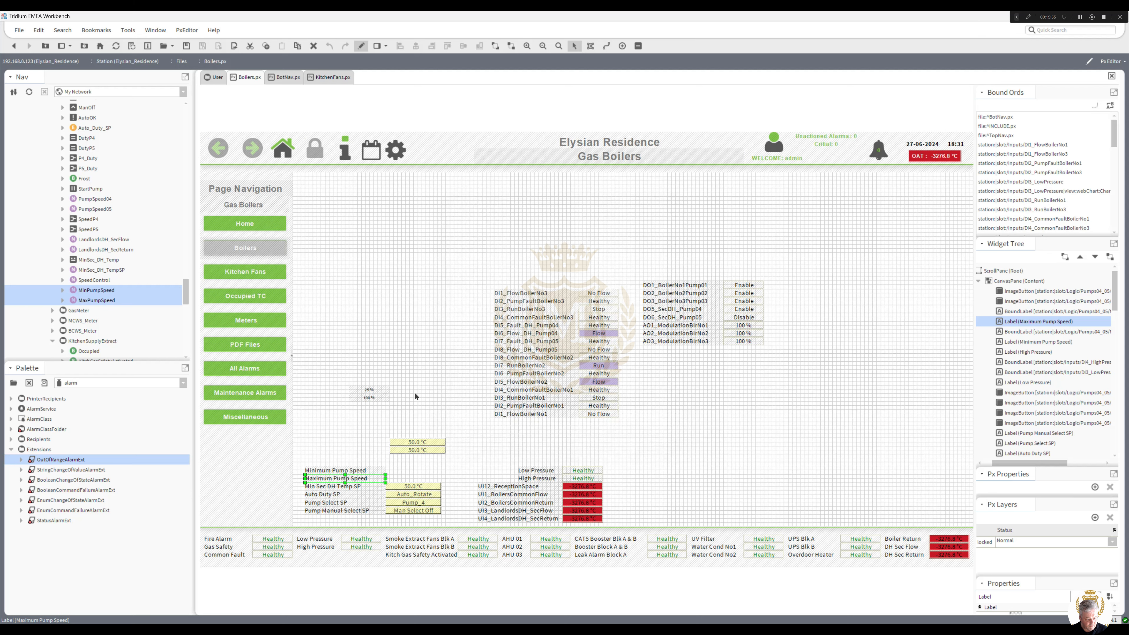
Move the two duplicated value buttons beside the Minimum Pump Speed and Maximum Pump Speed labels
{"action": "left_click", "coordinate": [418, 451]}
{"action": "left_click", "coordinate": [418, 443], "text": "ctrl"}
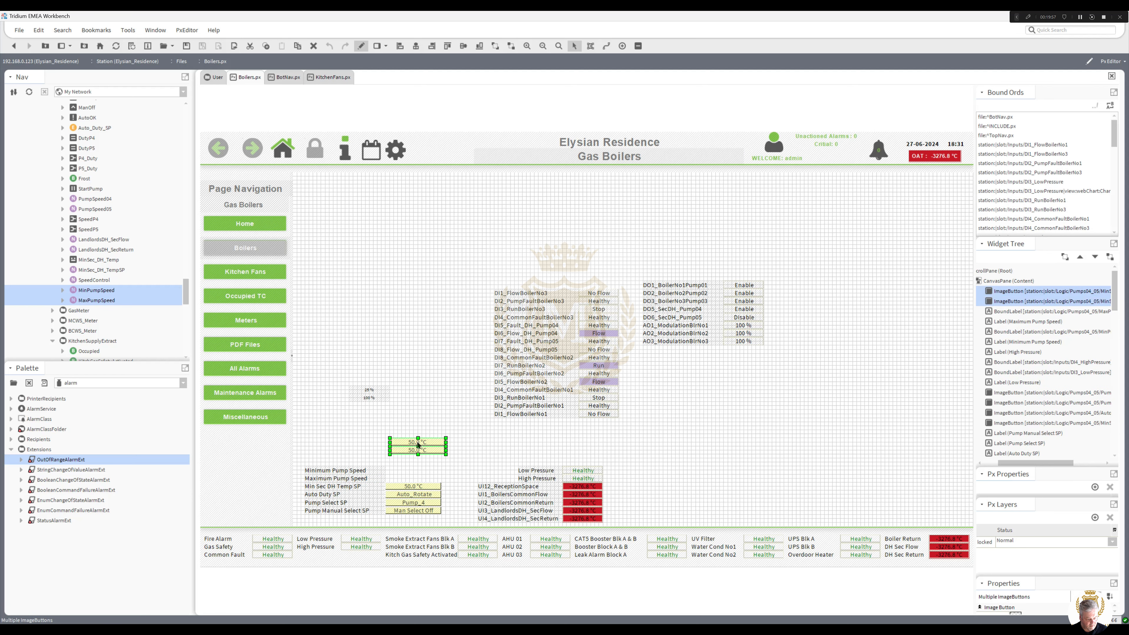
{"action": "left_click_drag", "start_coordinate": [417, 445], "coordinate": [418, 473]}
Copy the binding ord from the MinPumpSpeed bound label and close its properties
{"action": "left_click", "coordinate": [373, 390]}
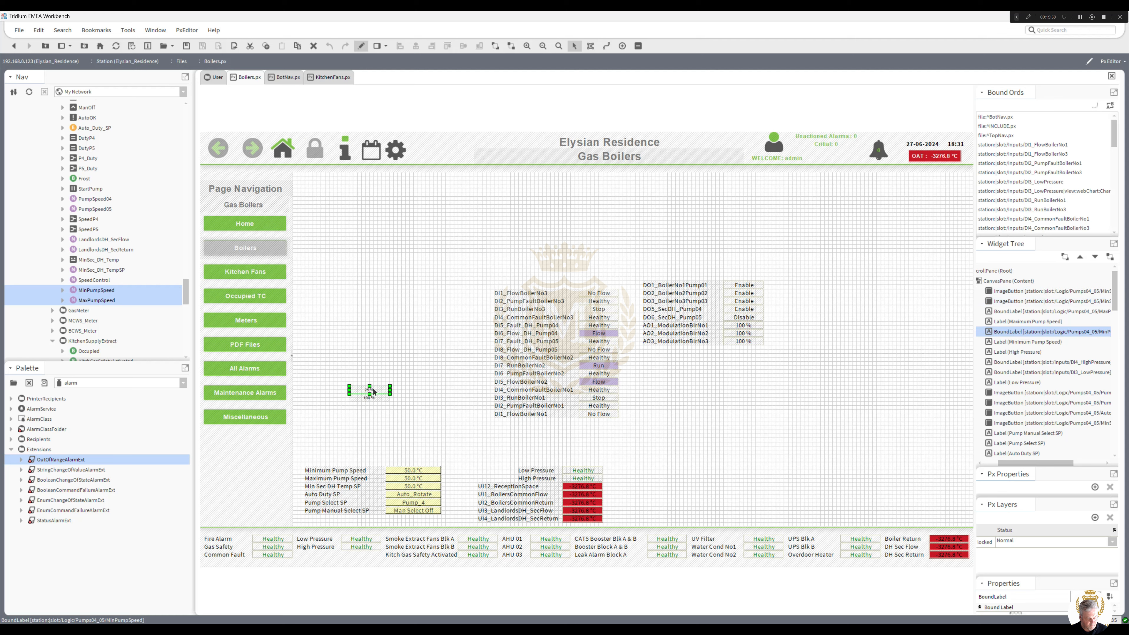
{"action": "double_click", "coordinate": [372, 390]}
{"action": "double_click", "coordinate": [592, 406]}
{"action": "key", "text": "ctrl+c"}
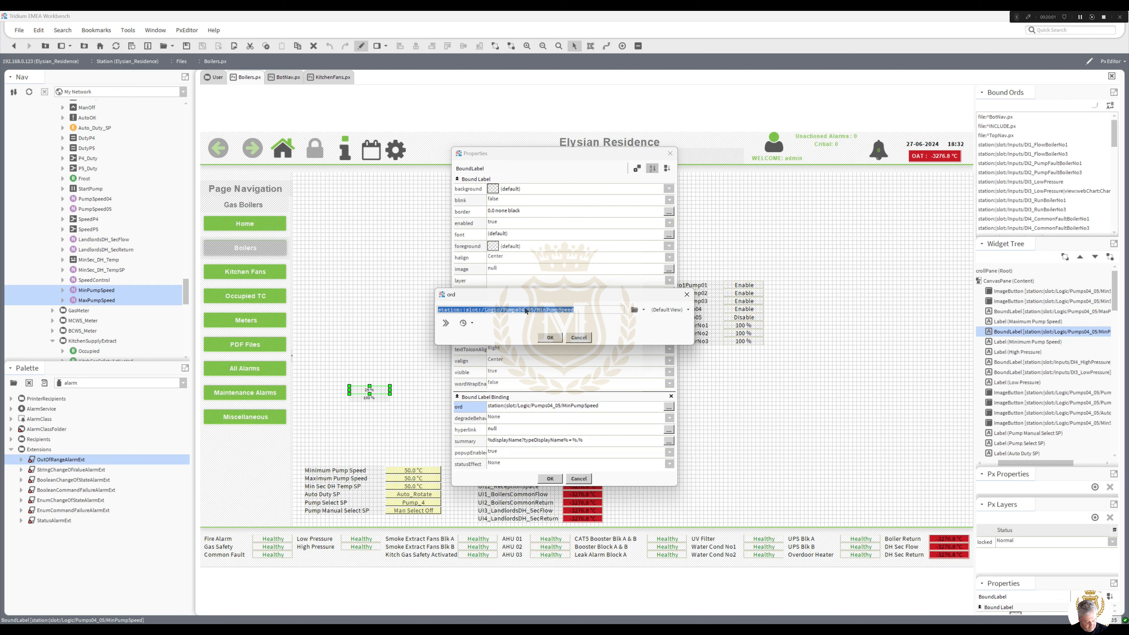
{"action": "left_click", "coordinate": [546, 337]}
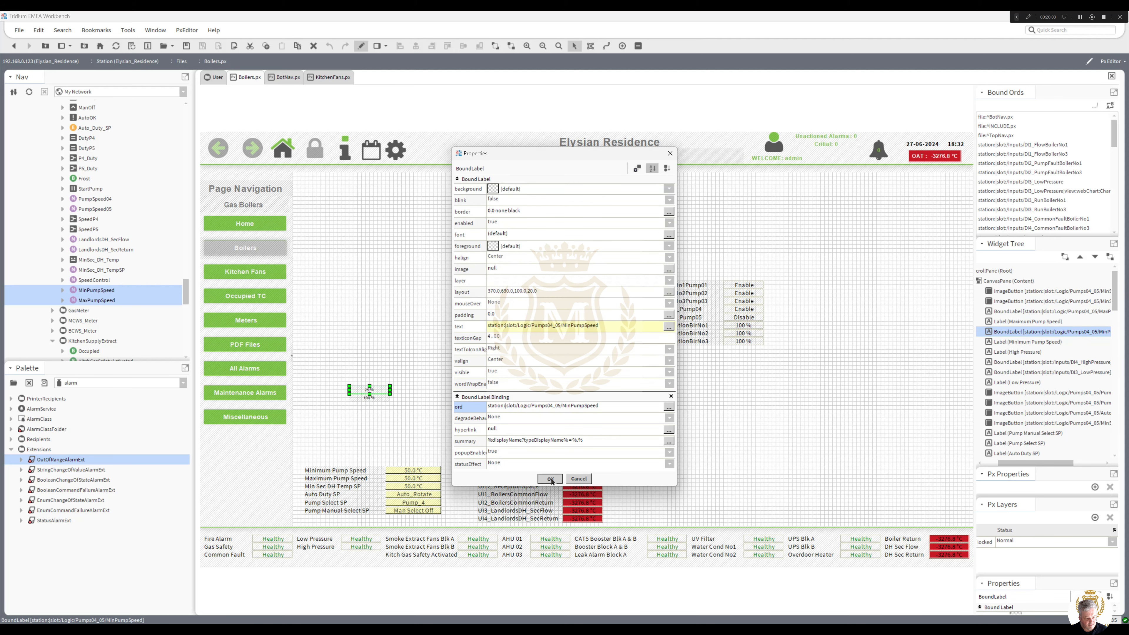
{"action": "left_click", "coordinate": [551, 479]}
Rebind the Minimum Pump Speed value button's action ord to Pumps04_05/MinPumpSpeed/set and its value ord to Pumps04_05/MinPumpSpeed
{"action": "double_click", "coordinate": [421, 470]}
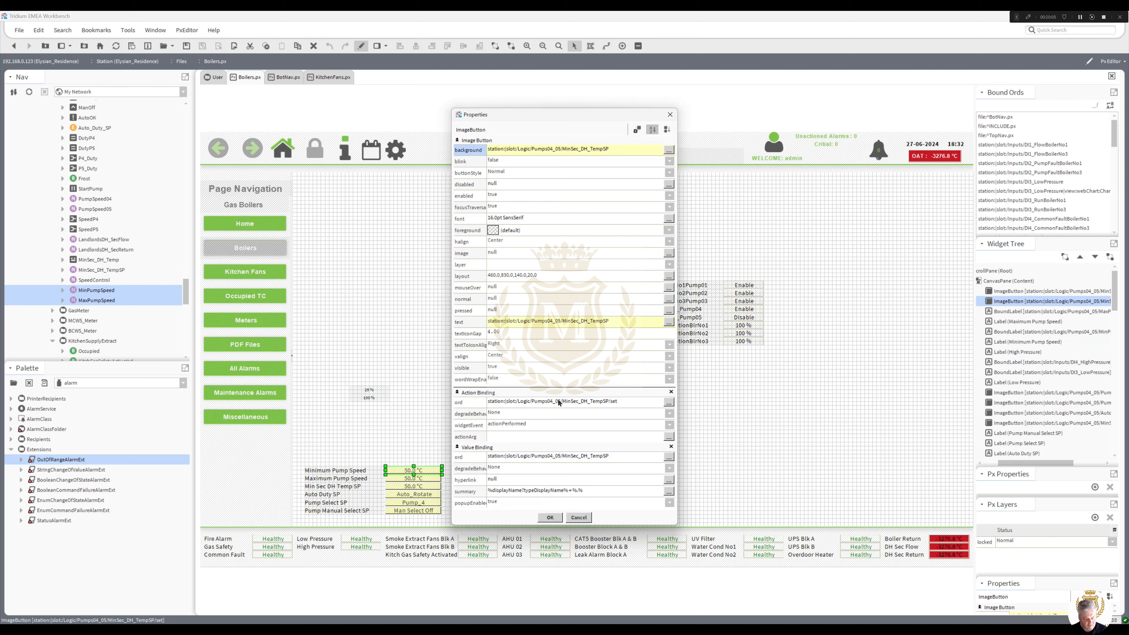
{"action": "double_click", "coordinate": [559, 402]}
{"action": "key", "text": "ctrl+v"}
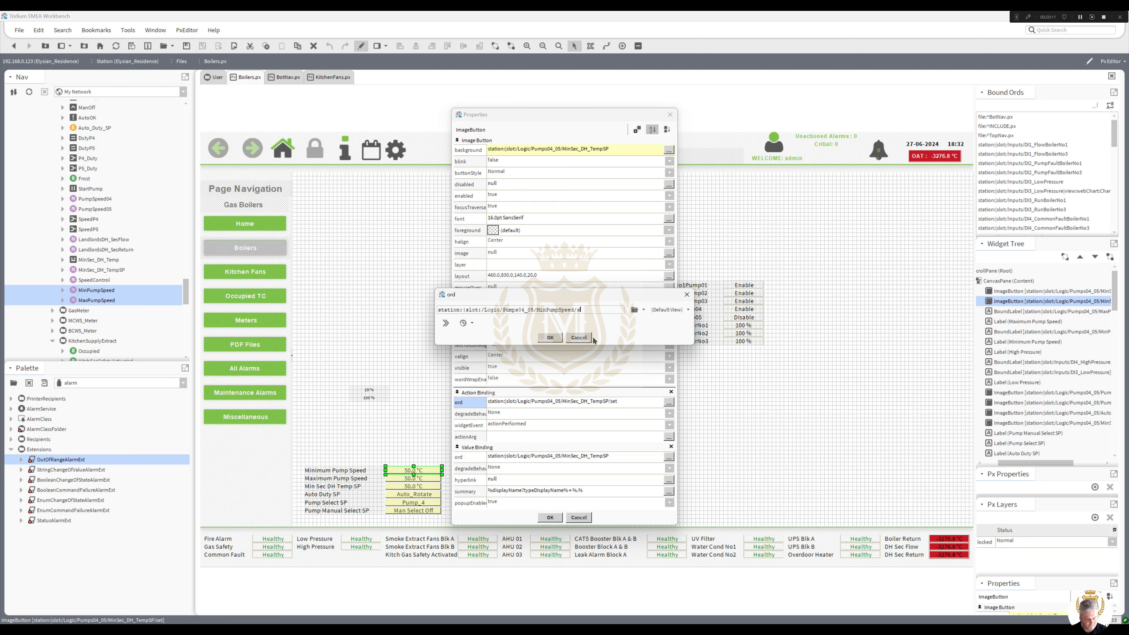
{"action": "left_click", "coordinate": [550, 339]}
{"action": "double_click", "coordinate": [583, 456]}
{"action": "key", "text": "ctrl+v"}
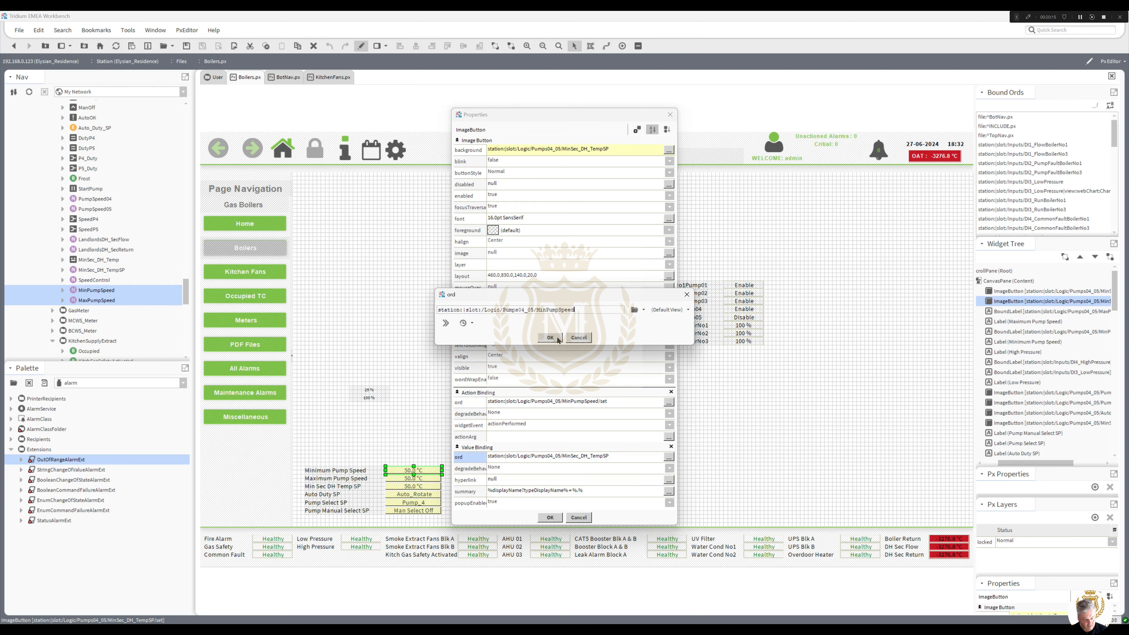
{"action": "left_click", "coordinate": [550, 338]}
{"action": "left_click", "coordinate": [551, 518]}
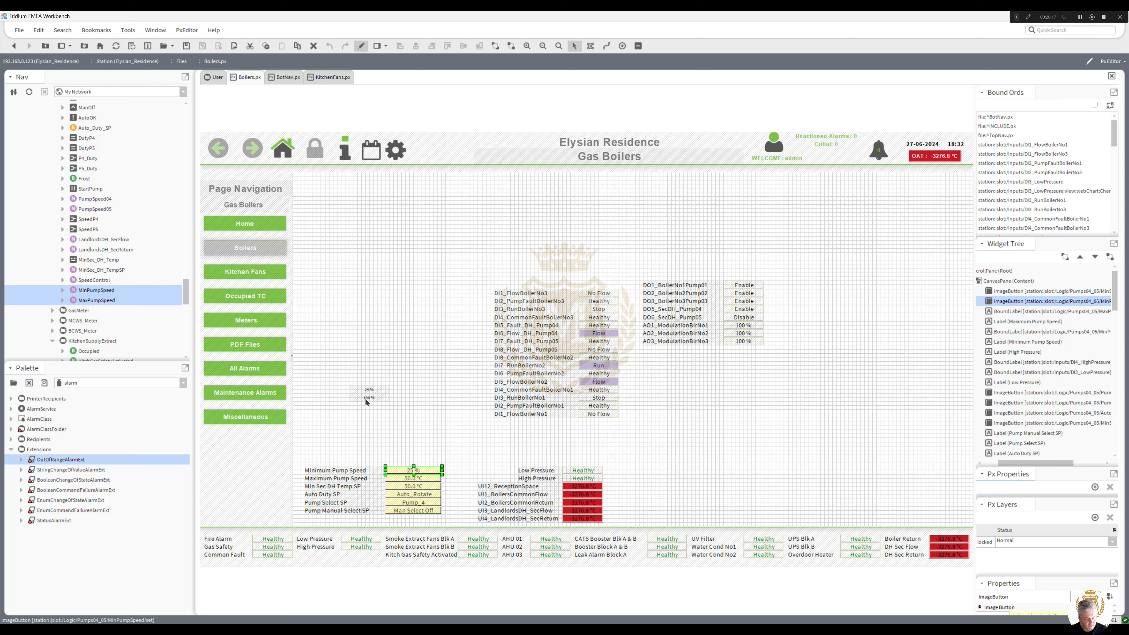
Copy the binding ord from the MaxPumpSpeed bound label and close its properties
{"action": "double_click", "coordinate": [366, 400]}
{"action": "double_click", "coordinate": [586, 407]}
{"action": "key", "text": "ctrl+c"}
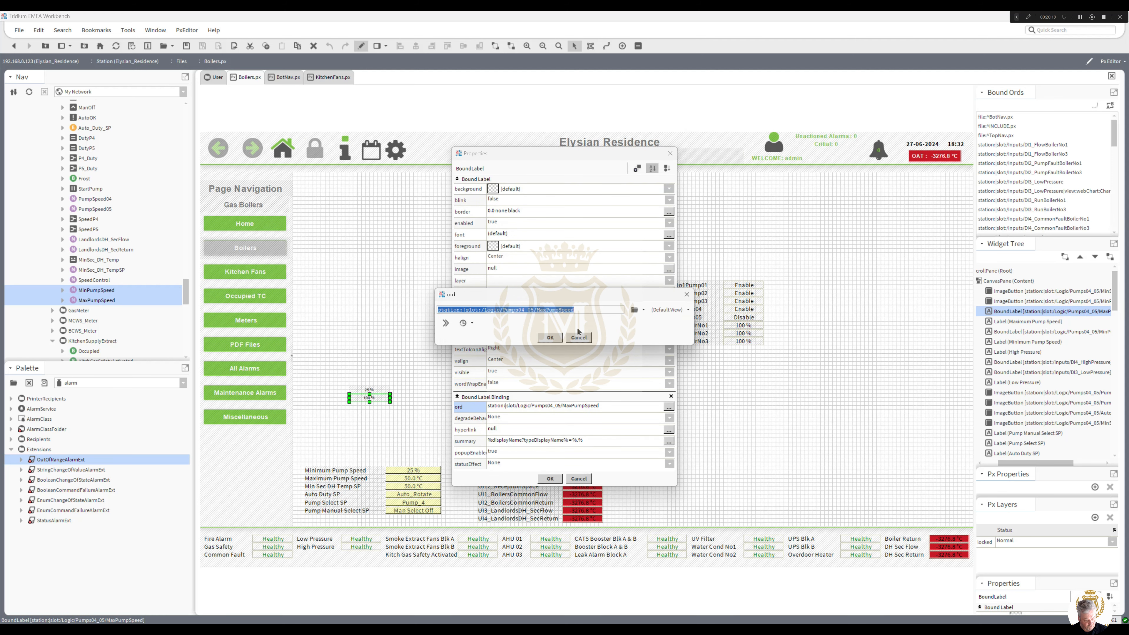
{"action": "left_click", "coordinate": [550, 338]}
{"action": "left_click", "coordinate": [550, 479]}
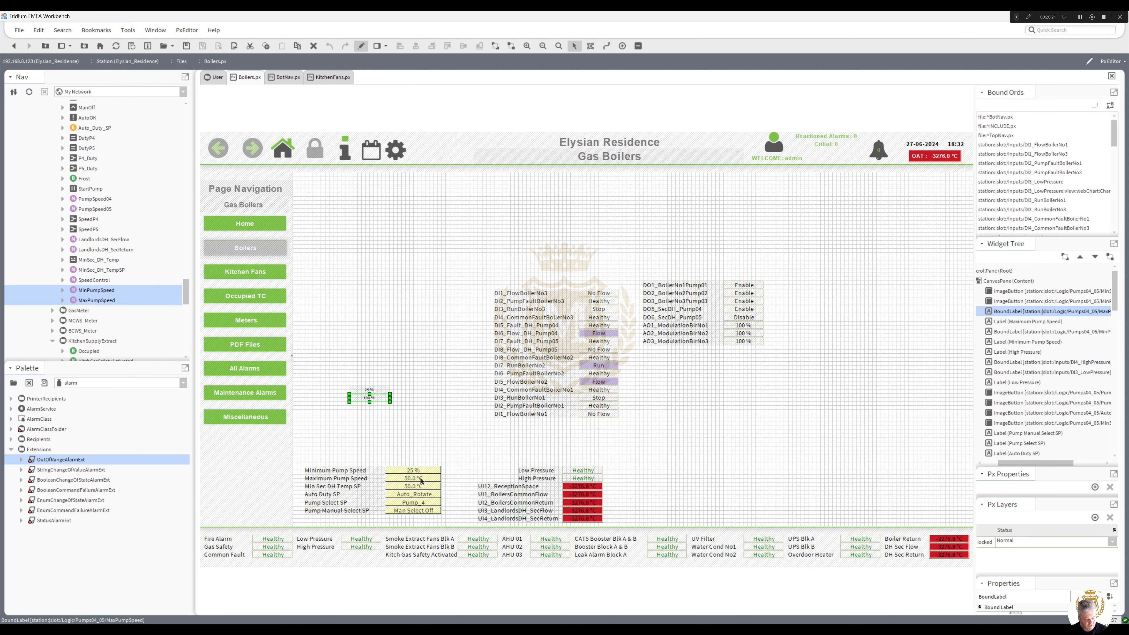
Rebind the Maximum Pump Speed value button's action ord to Pumps04_05/MaxPumpSpeed/set and its value ord to Pumps04_05/MaxPumpSpeed
{"action": "double_click", "coordinate": [418, 477]}
{"action": "double_click", "coordinate": [570, 403]}
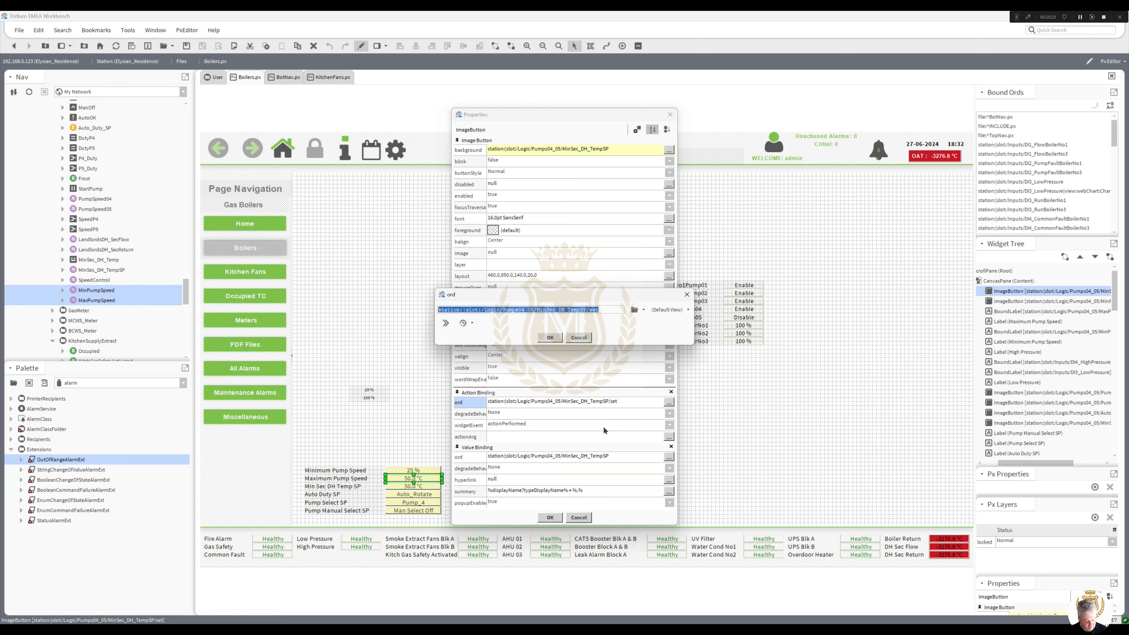
{"action": "key", "text": "ctrl+v"}
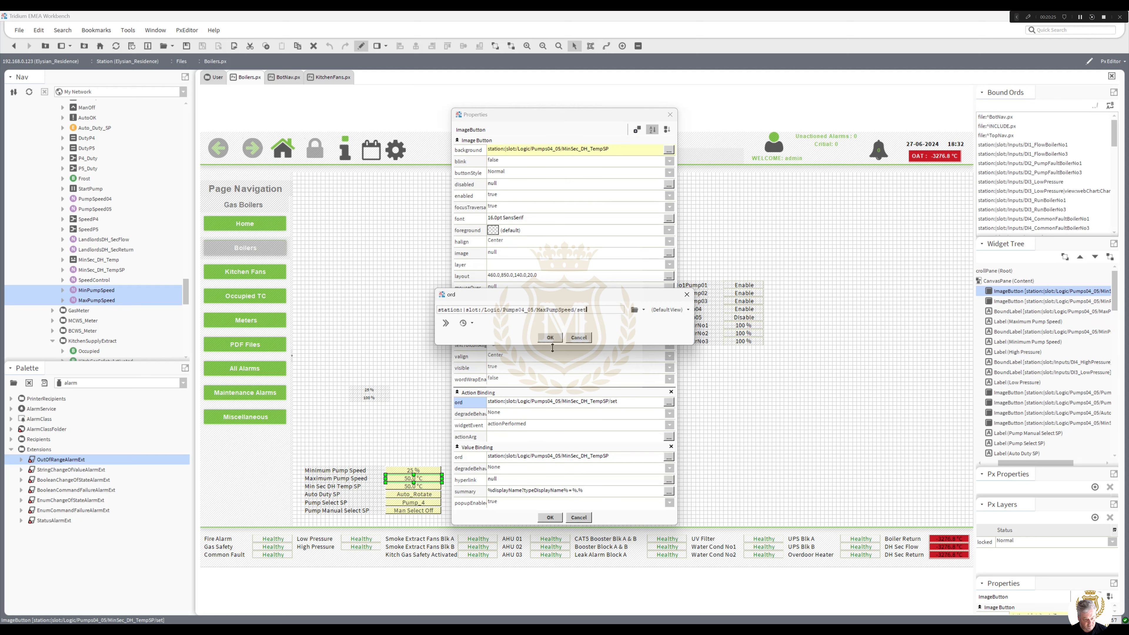
{"action": "left_click", "coordinate": [551, 339]}
{"action": "double_click", "coordinate": [577, 458]}
{"action": "key", "text": "ctrl+v"}
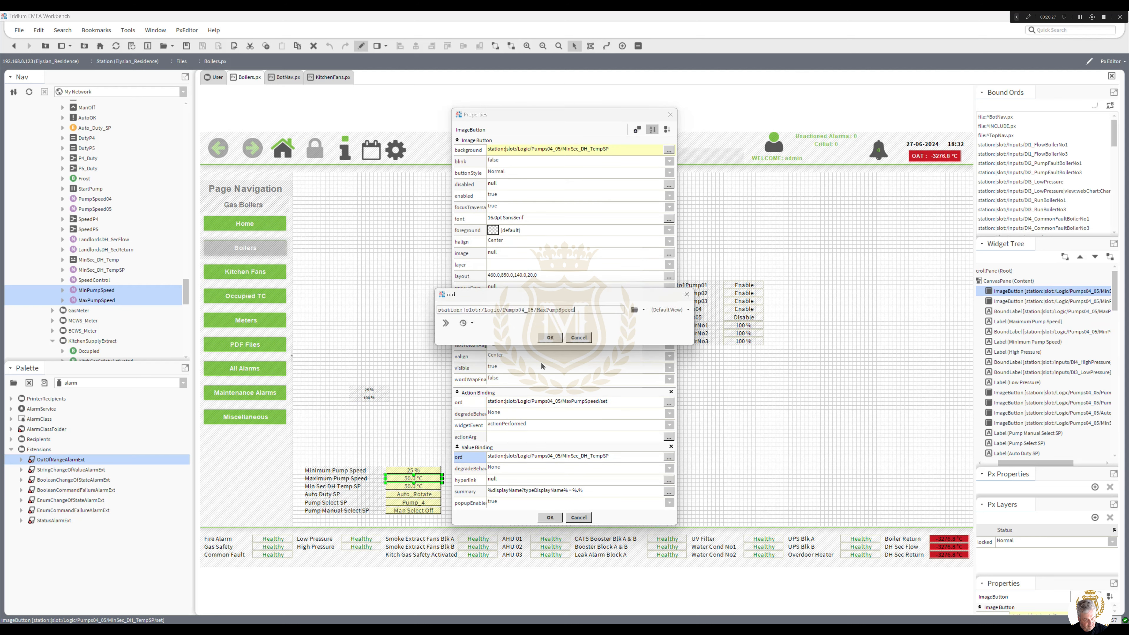
{"action": "left_click", "coordinate": [549, 338]}
{"action": "left_click", "coordinate": [551, 517]}
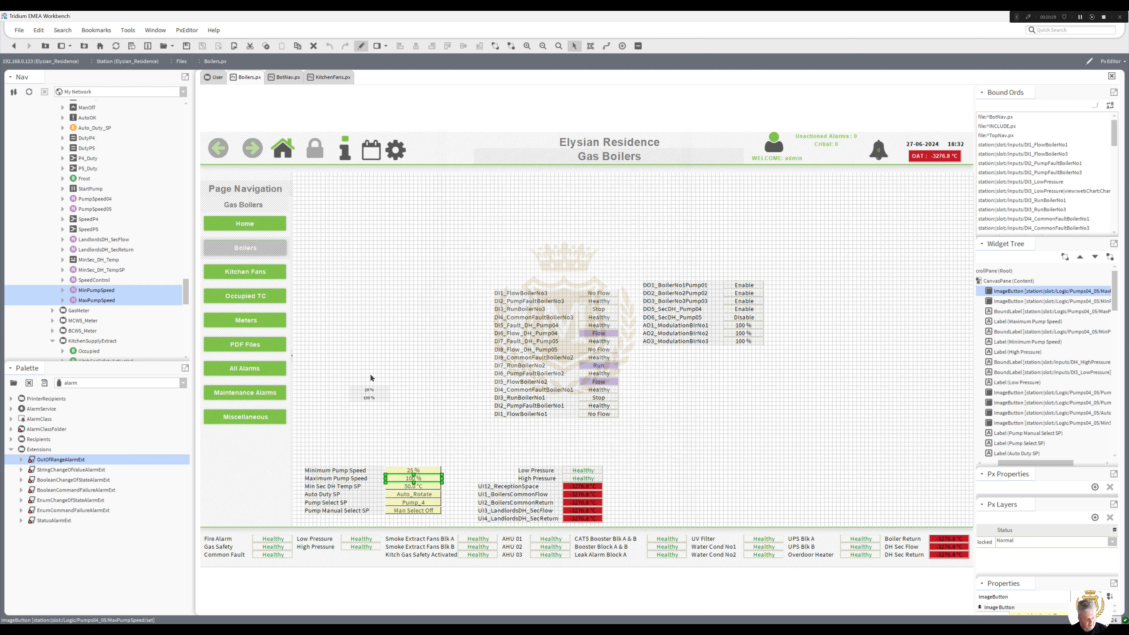
Delete the two leftover pump speed bound labels from the canvas and switch the Boilers graphic to view mode
{"action": "left_click_drag", "start_coordinate": [341, 377], "coordinate": [430, 434]}
{"action": "key", "text": "Delete"}
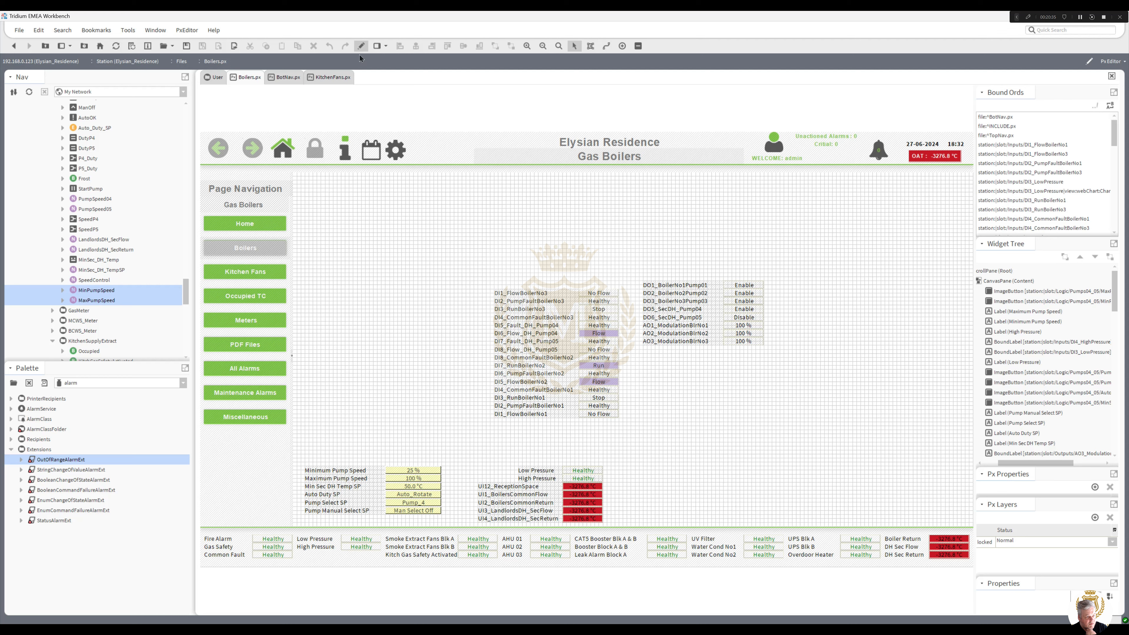
{"action": "left_click", "coordinate": [361, 46]}
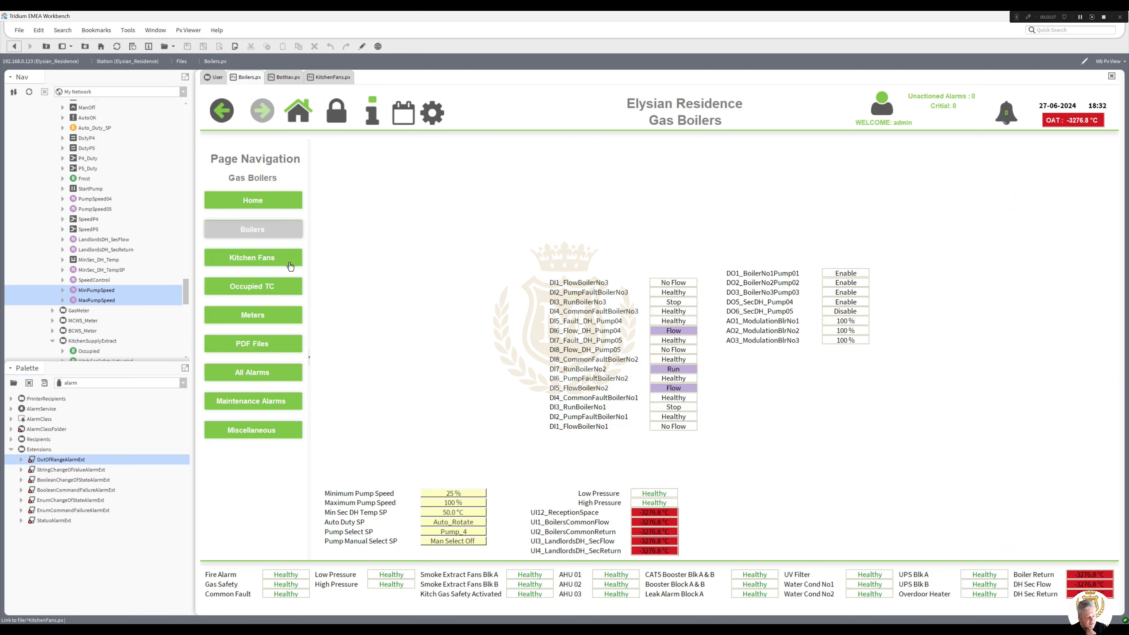
Examine the GasMeter wire sheet's pulse value, interval counters and meter total, and return to the Boilers graphic
{"action": "left_click", "coordinate": [175, 297]}
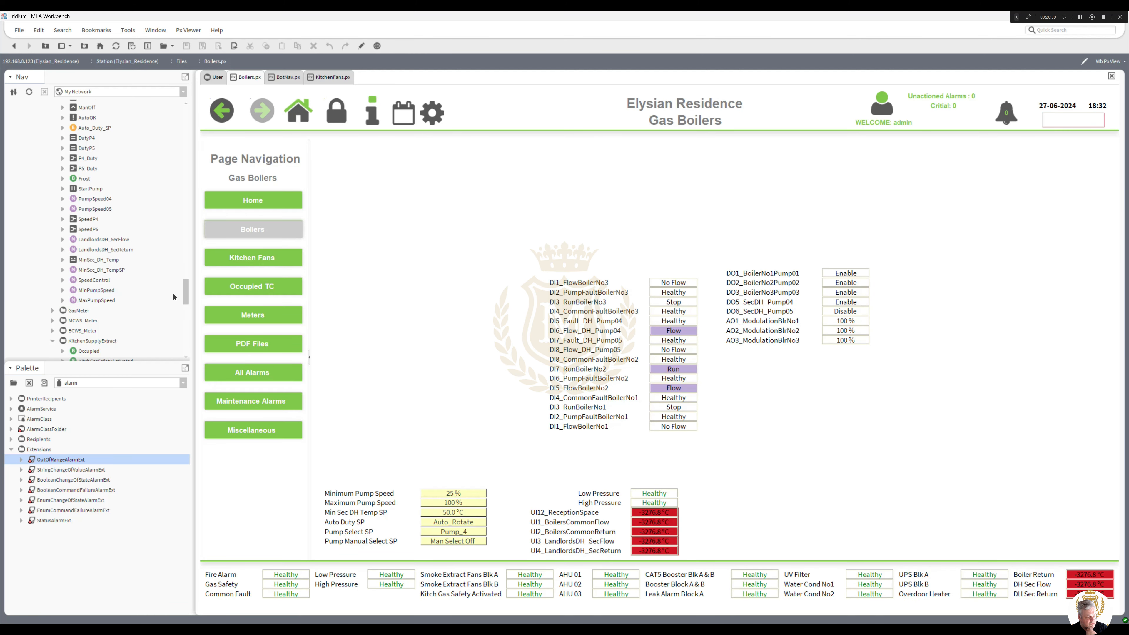
{"action": "left_click", "coordinate": [81, 311]}
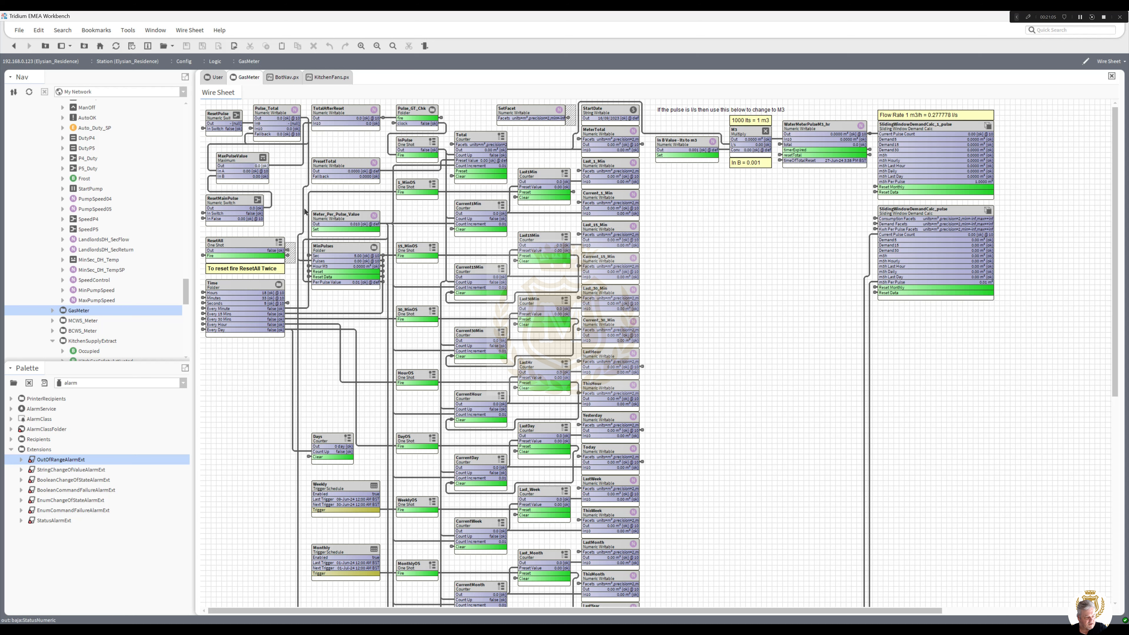
{"action": "left_click", "coordinate": [331, 224]}
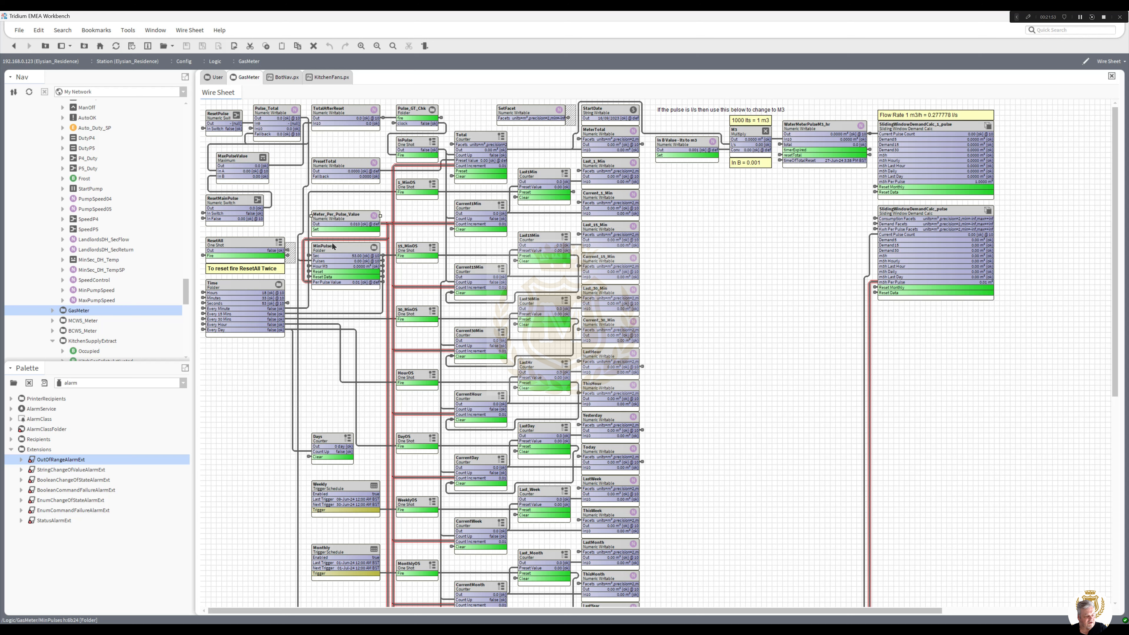
{"action": "left_click", "coordinate": [477, 209]}
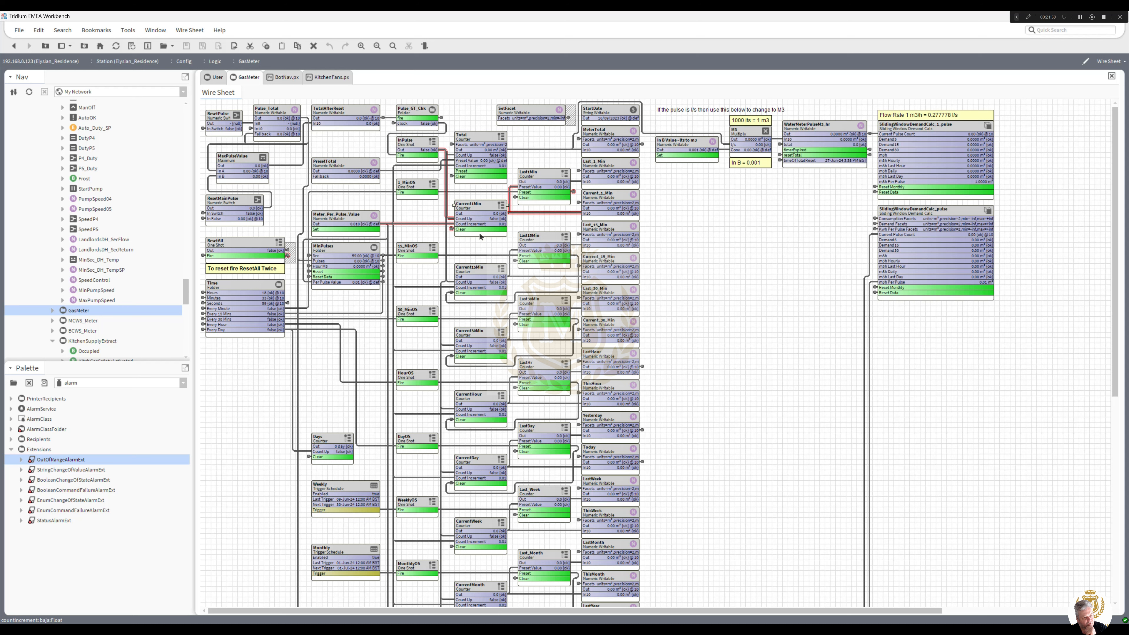
{"action": "left_click", "coordinate": [475, 285]}
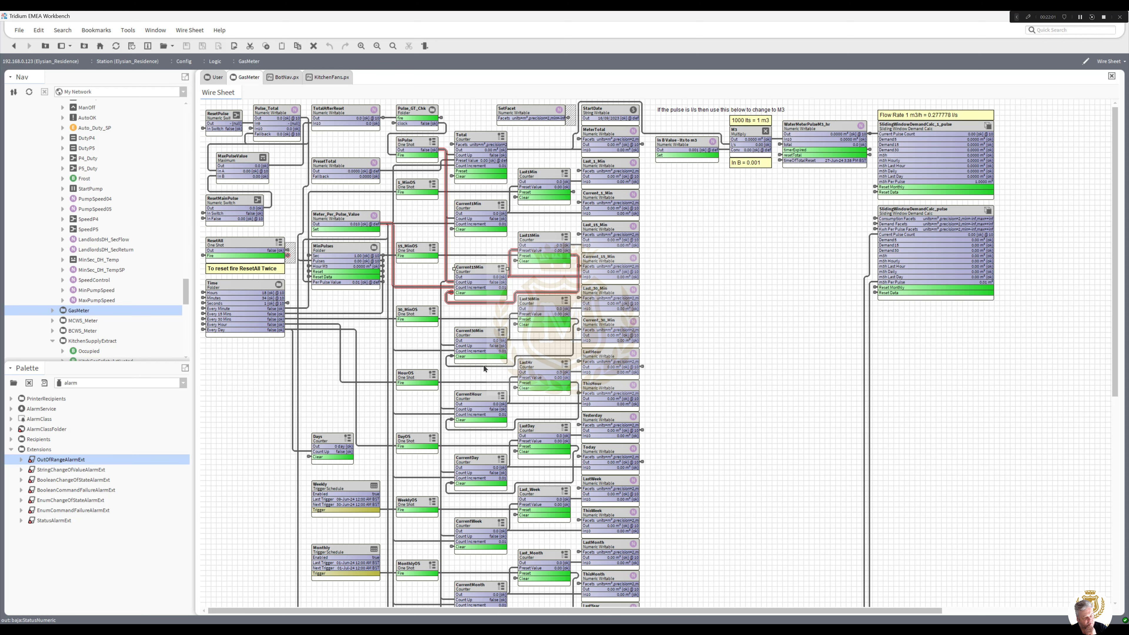
{"action": "left_click", "coordinate": [477, 343]}
{"action": "left_click", "coordinate": [477, 406]}
{"action": "left_click", "coordinate": [477, 221]}
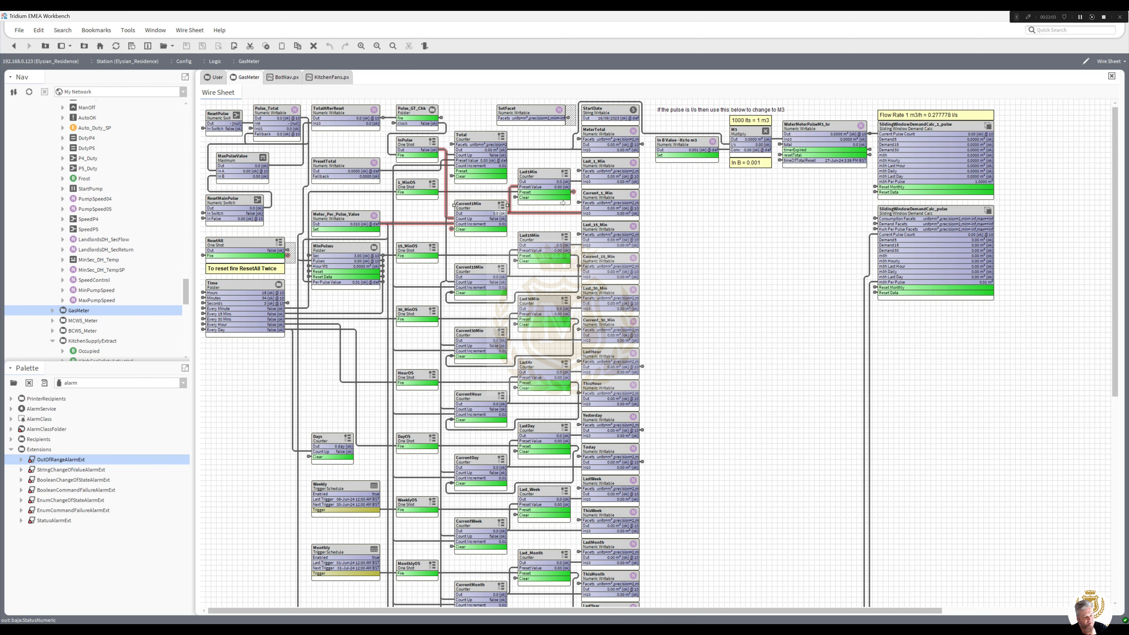
{"action": "left_click", "coordinate": [603, 140]}
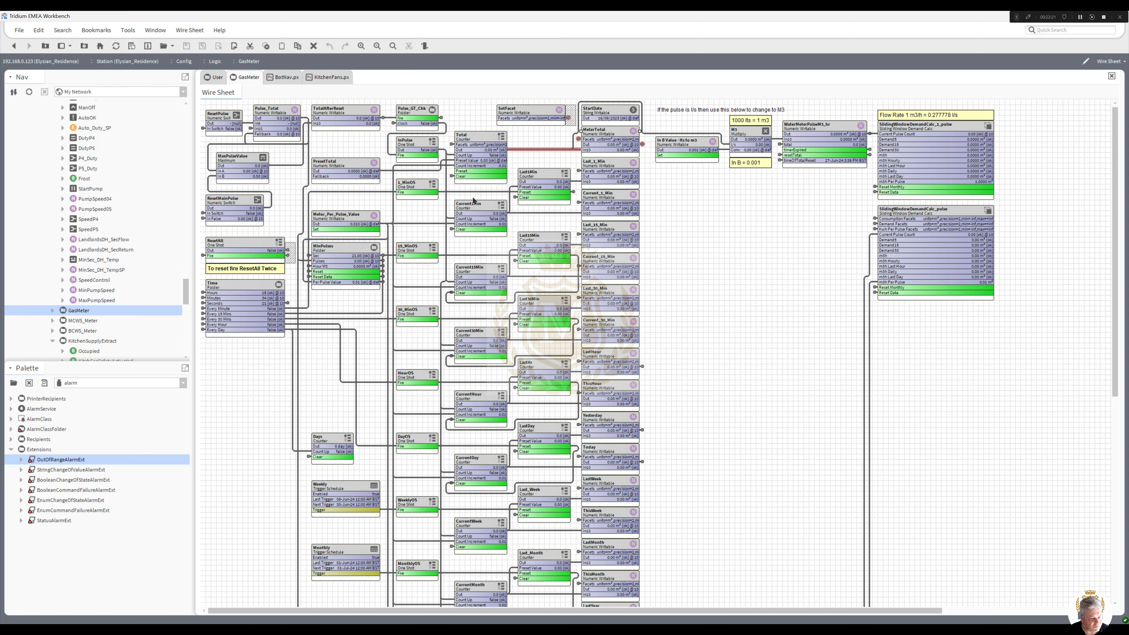
{"action": "left_click", "coordinate": [14, 46]}
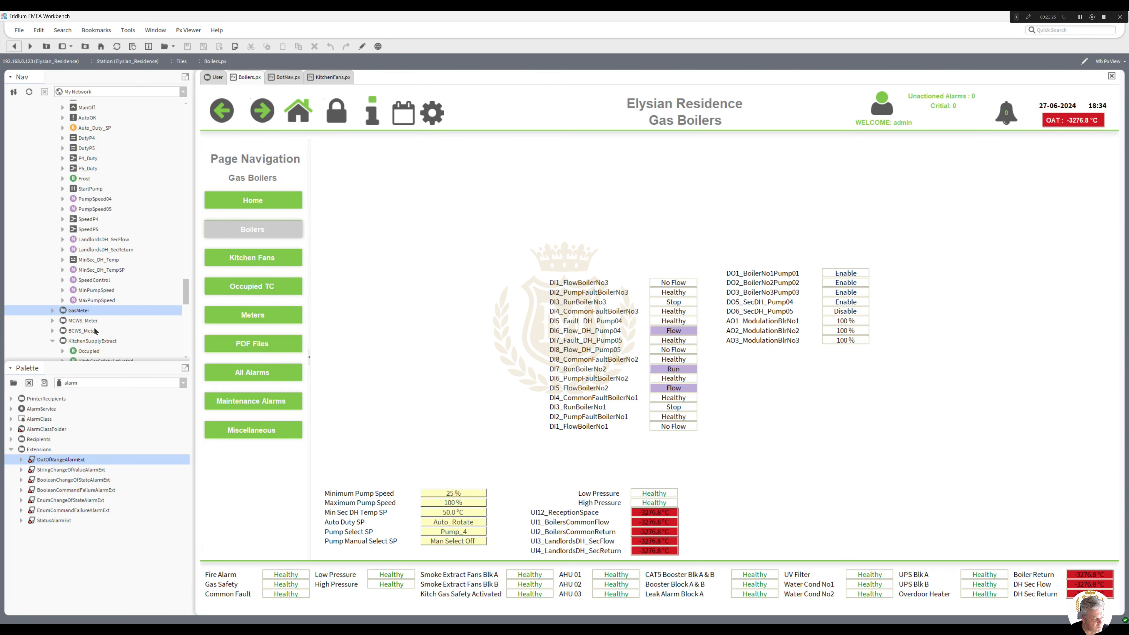
Collapse the KitchenSupplyExtract and Pumps04_05 folders under Logic and expand the Boilers folder
{"action": "left_click", "coordinate": [53, 341]}
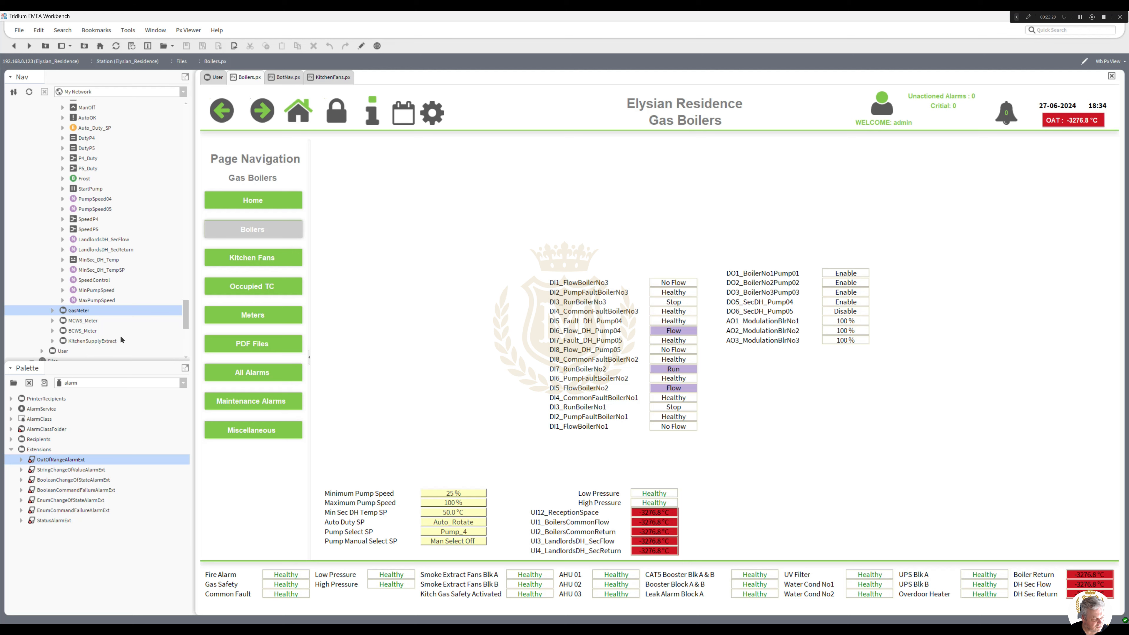
{"action": "scroll", "coordinate": [189, 298], "scroll_direction": "up", "scroll_amount": 1}
{"action": "scroll", "coordinate": [189, 299], "scroll_direction": "up", "scroll_amount": 15}
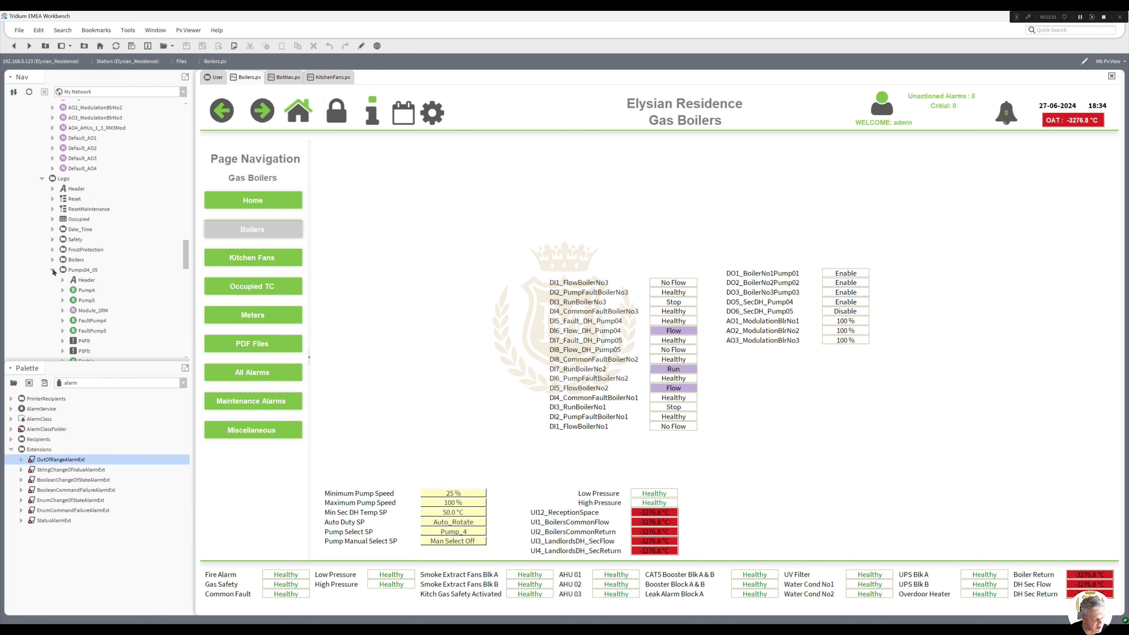
{"action": "left_click", "coordinate": [52, 270]}
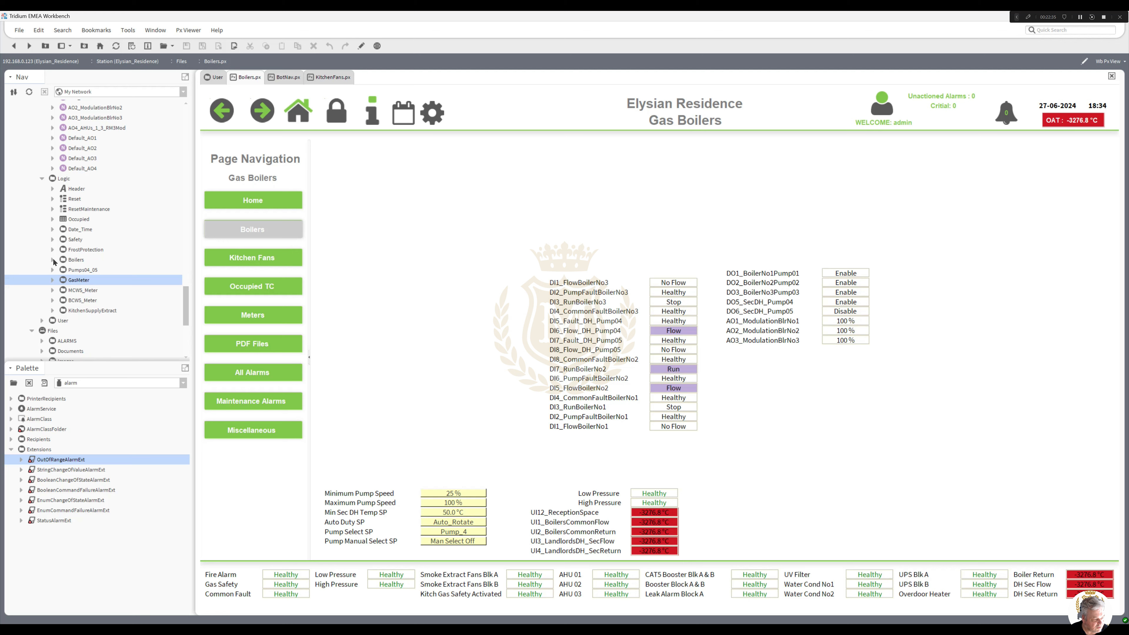
{"action": "left_click", "coordinate": [53, 259]}
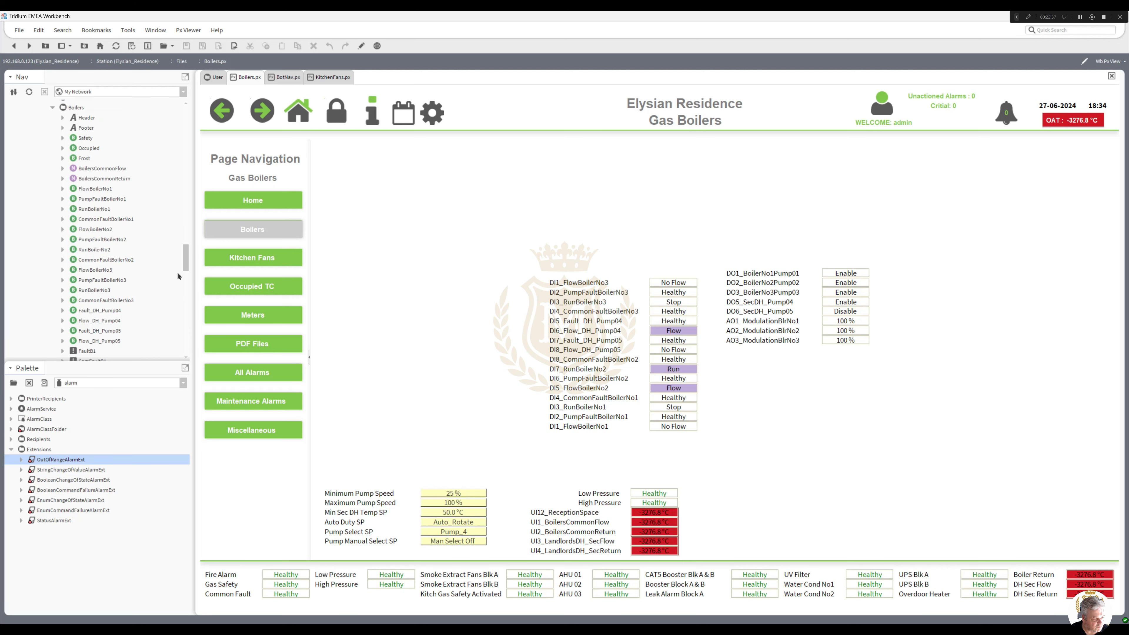
{"action": "left_click_drag", "start_coordinate": [188, 260], "coordinate": [189, 249]}
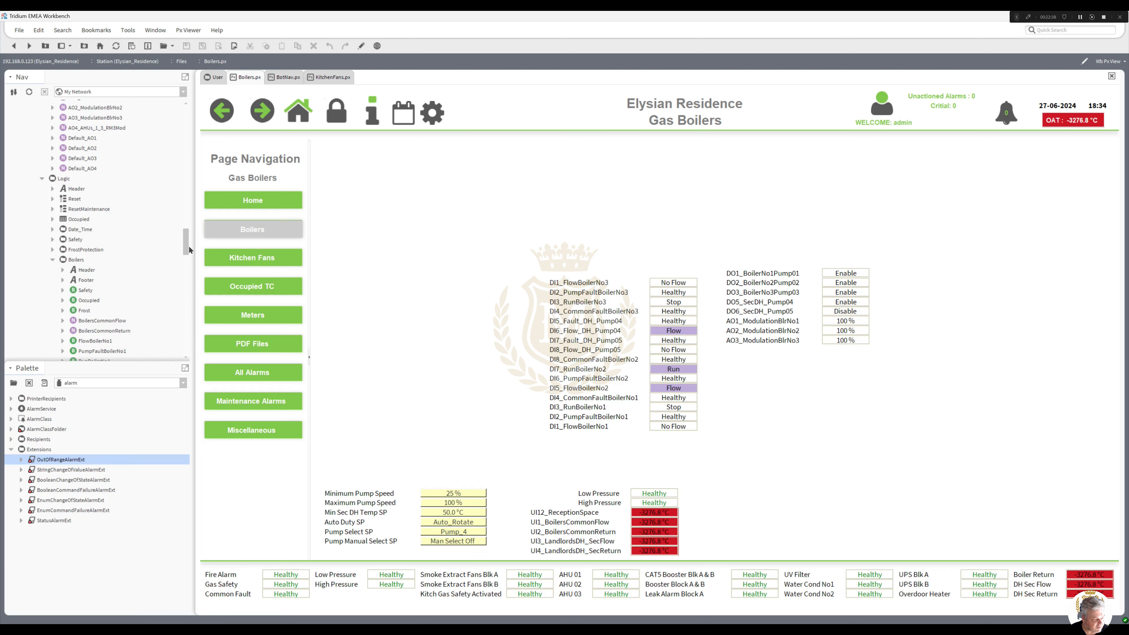
Examine the FrostProtection wire sheet and its stage description notes, and return to the Boilers graphic
{"action": "double_click", "coordinate": [84, 250]}
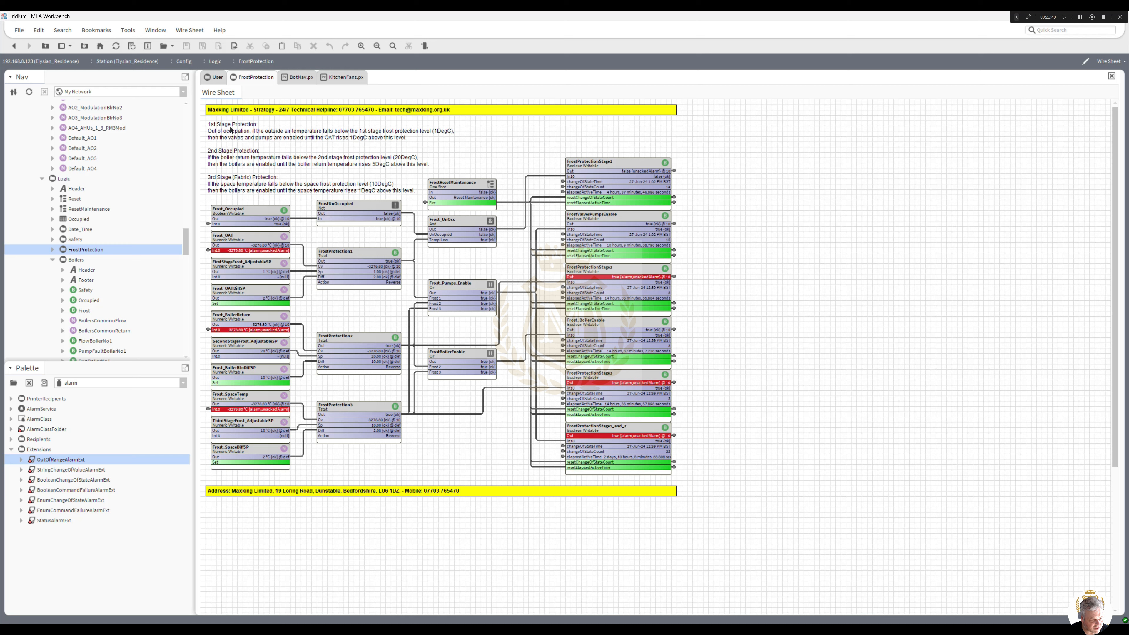
{"action": "left_click", "coordinate": [239, 134]}
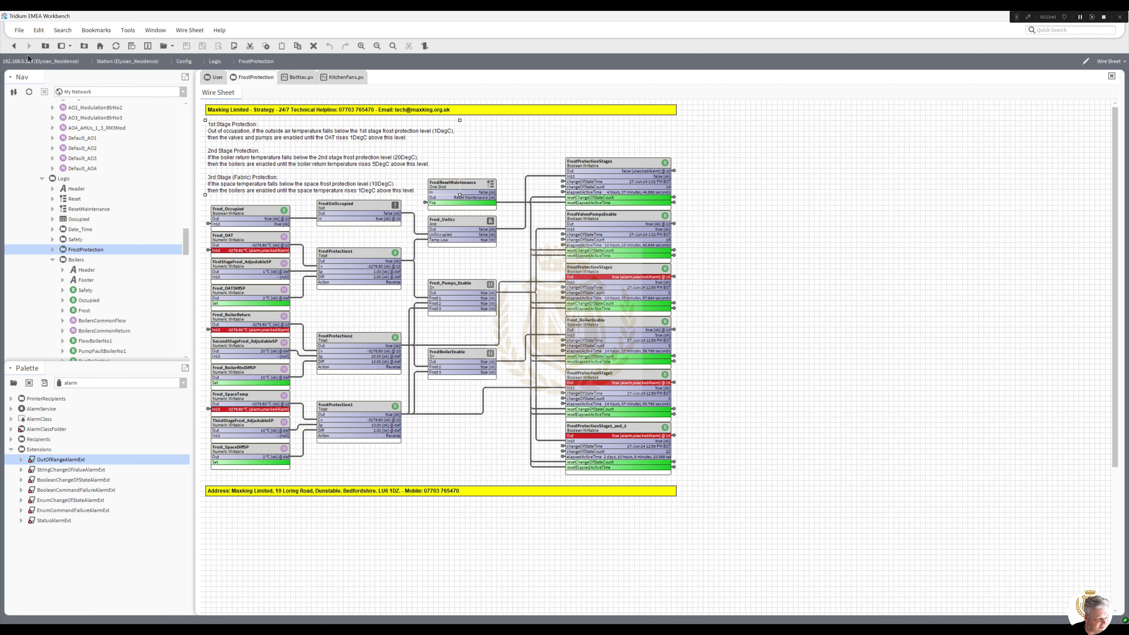
{"action": "left_click", "coordinate": [14, 46]}
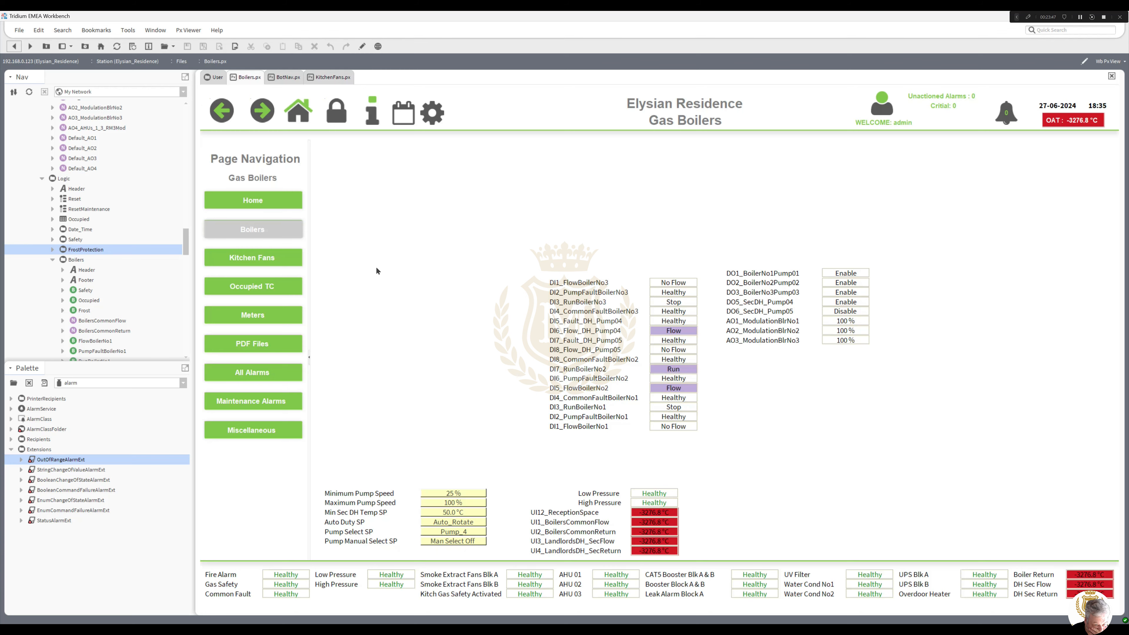
Open the Boilers wire sheet and examine the Safety input, the pump links into SafetyGo, and the Start block
{"action": "double_click", "coordinate": [77, 261]}
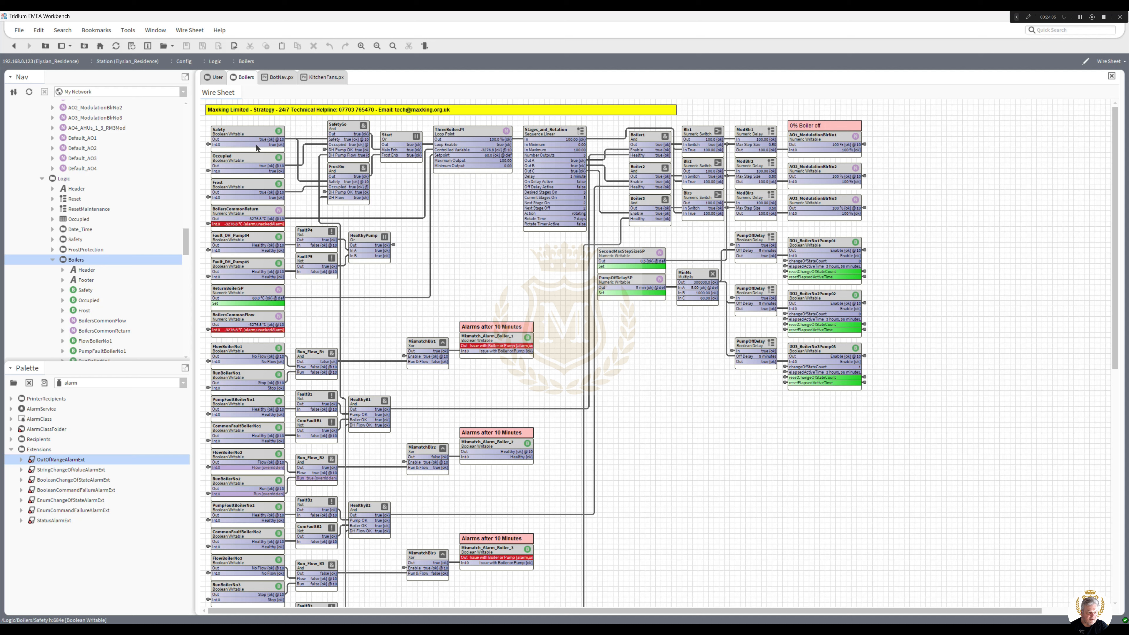
{"action": "left_click", "coordinate": [256, 156]}
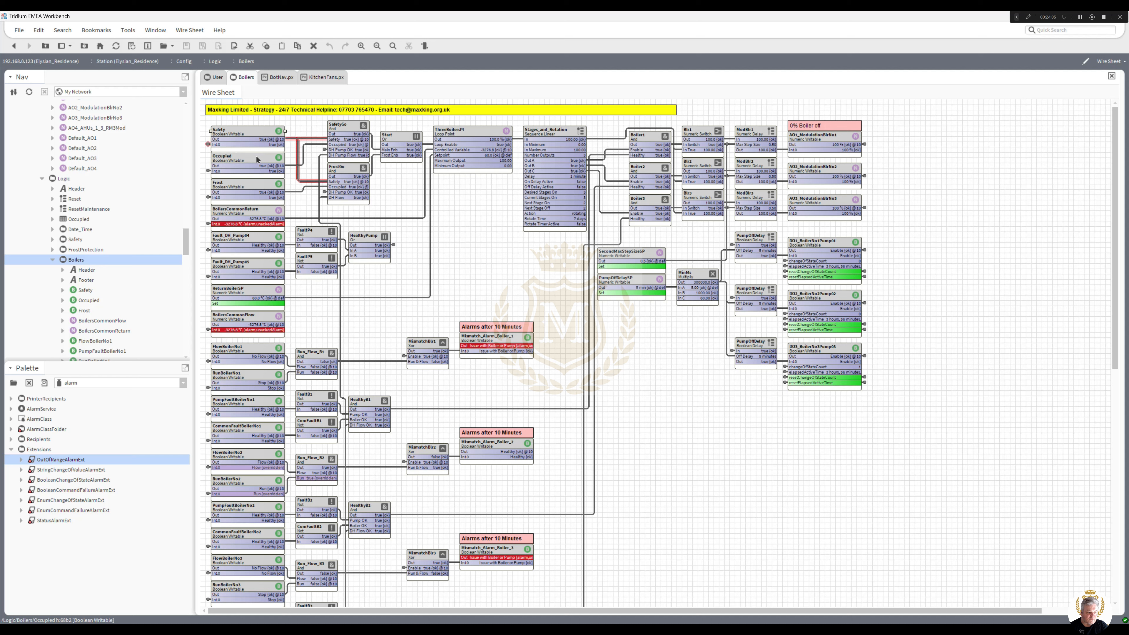
{"action": "left_click", "coordinate": [346, 130]}
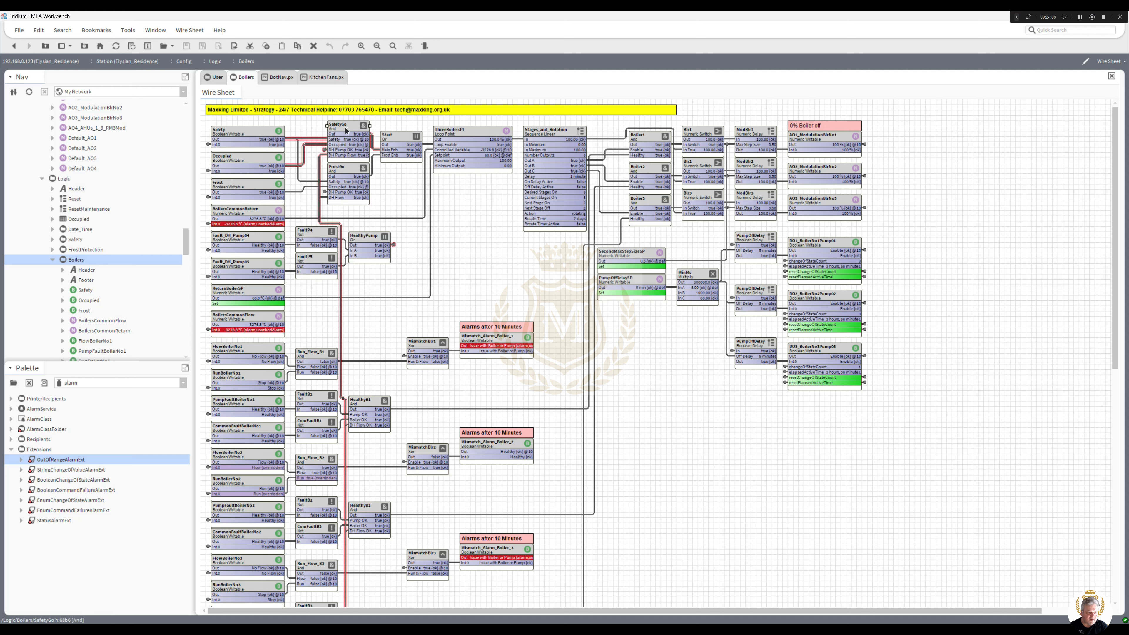
{"action": "left_click", "coordinate": [326, 155]}
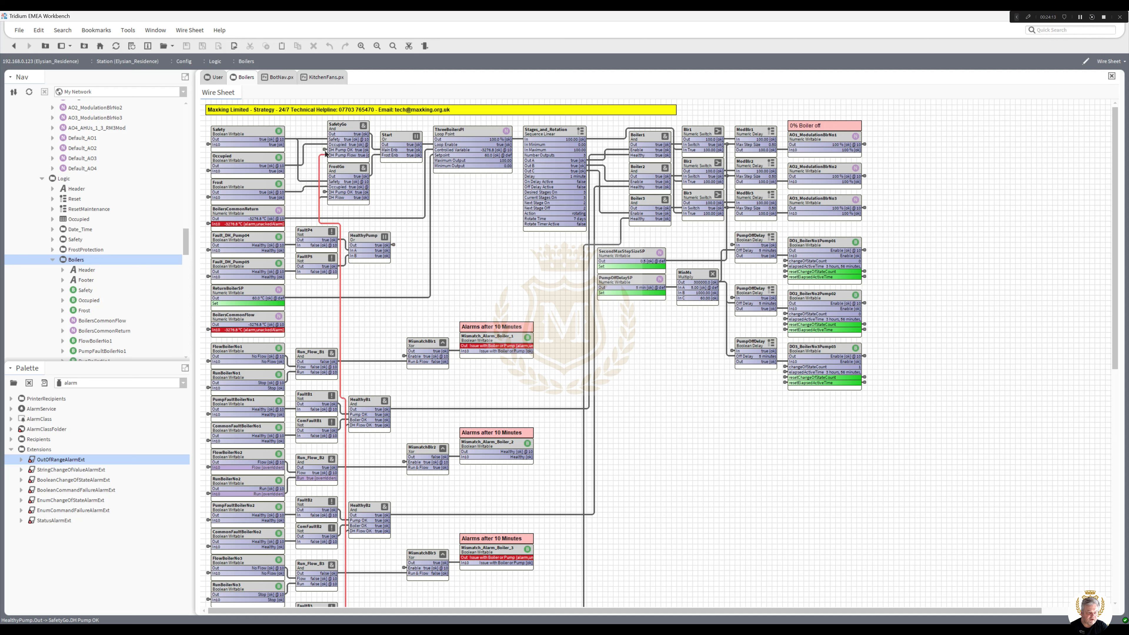
{"action": "left_click", "coordinate": [326, 154]}
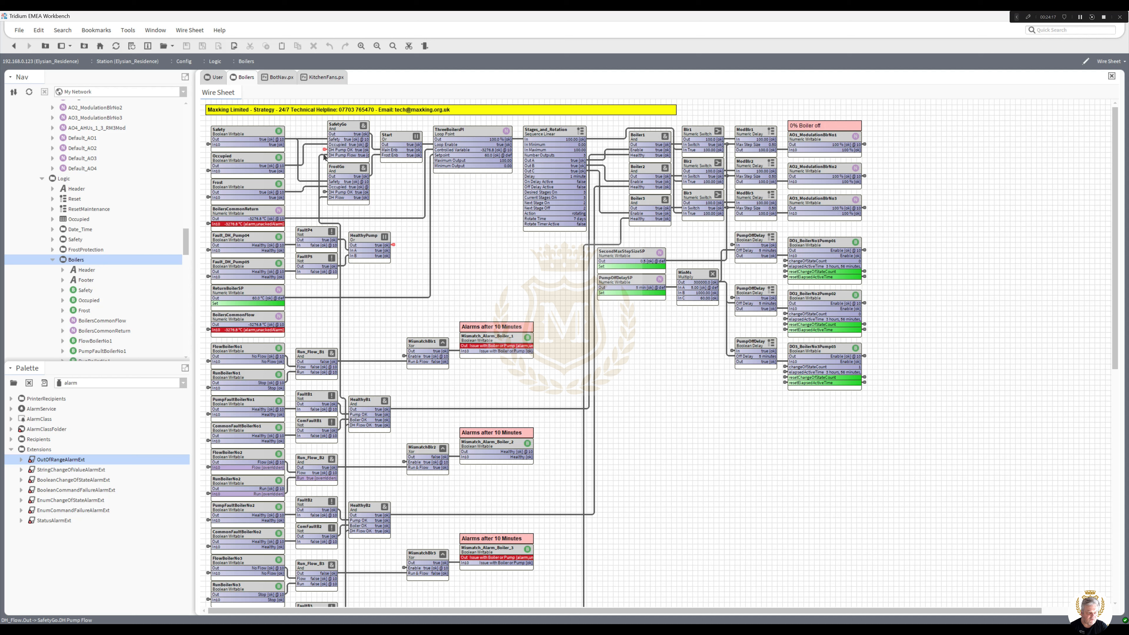
{"action": "left_click", "coordinate": [325, 156]}
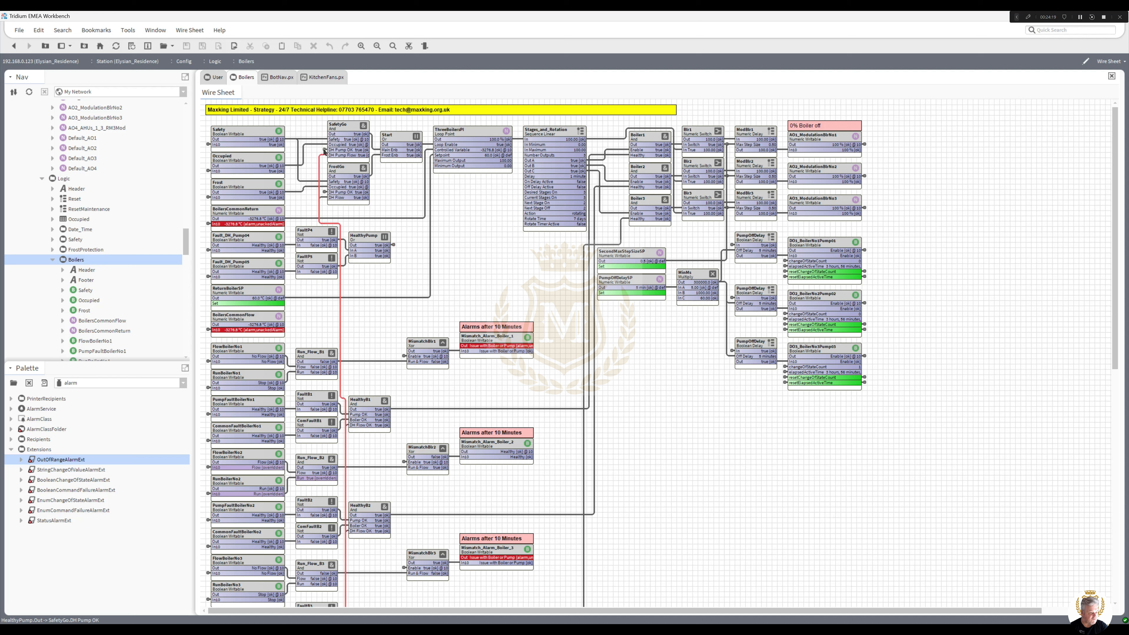
{"action": "left_click", "coordinate": [324, 151]}
{"action": "left_click", "coordinate": [325, 156]}
{"action": "left_click", "coordinate": [393, 150]}
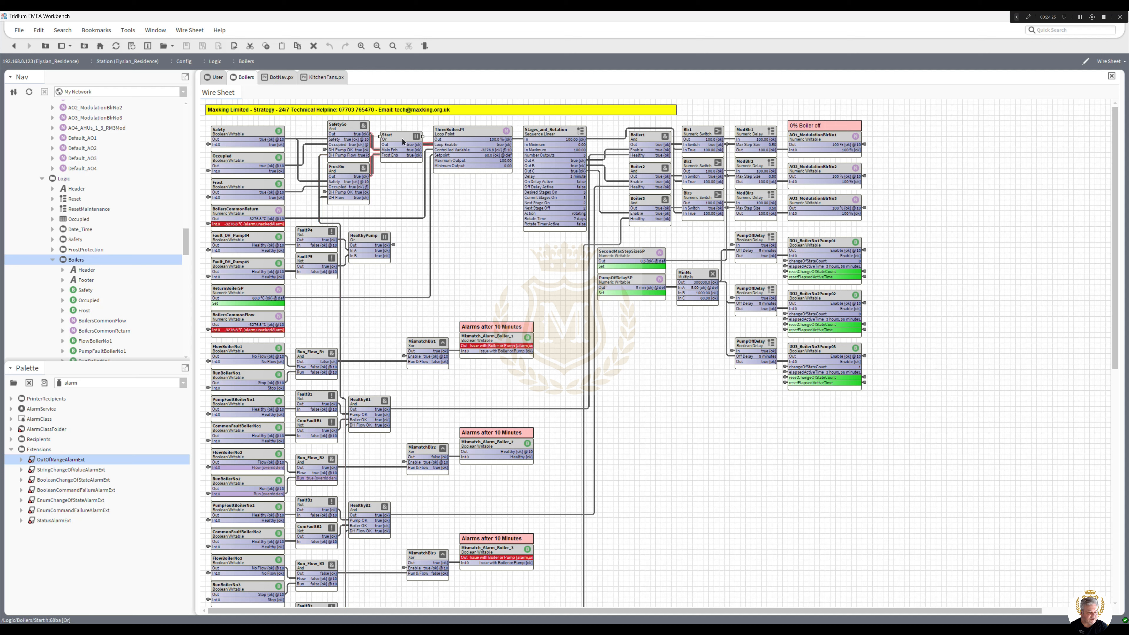
Examine the FrostGo block, the Stages_and_Rotation links into the boiler blocks, and boiler 1's pump fault and common fault inputs
{"action": "left_click", "coordinate": [350, 170]}
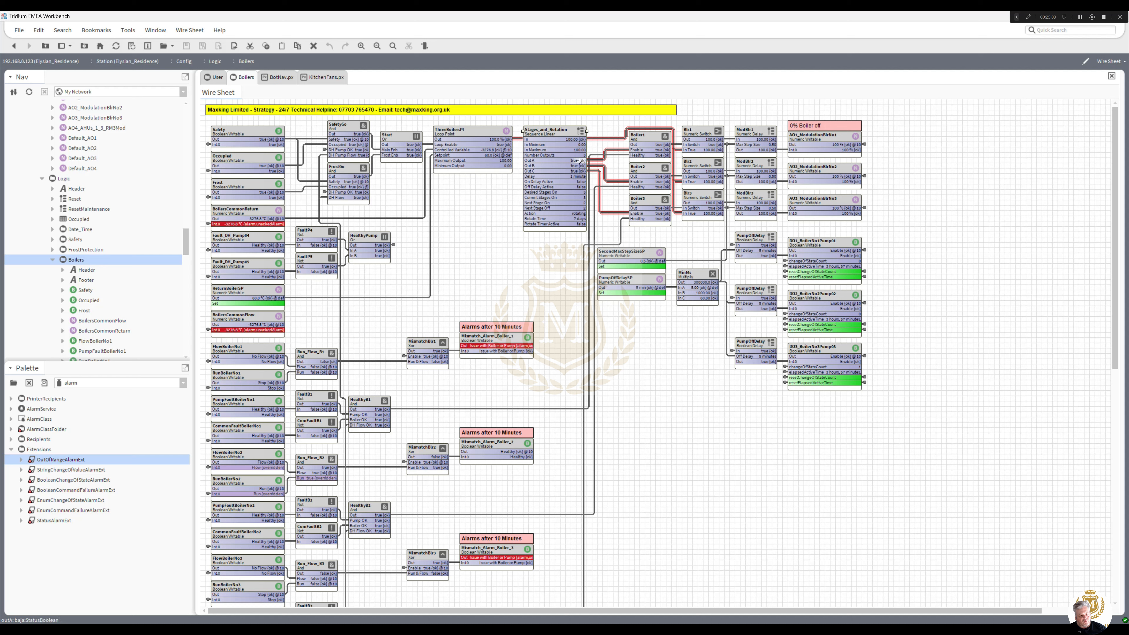
{"action": "left_click", "coordinate": [621, 155]}
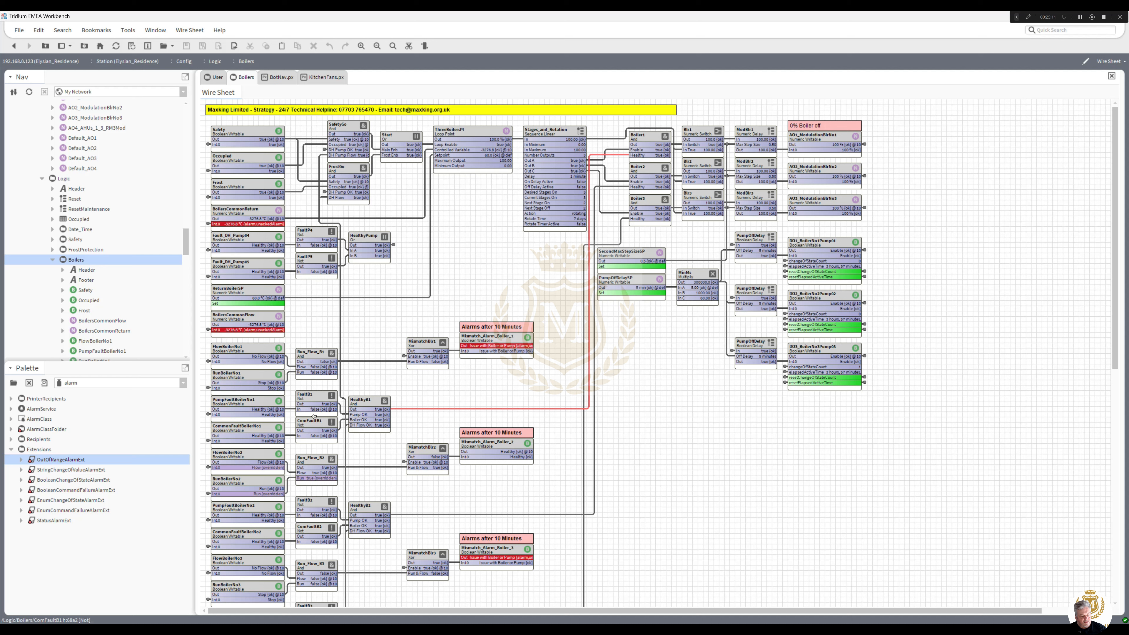
{"action": "left_click", "coordinate": [231, 407]}
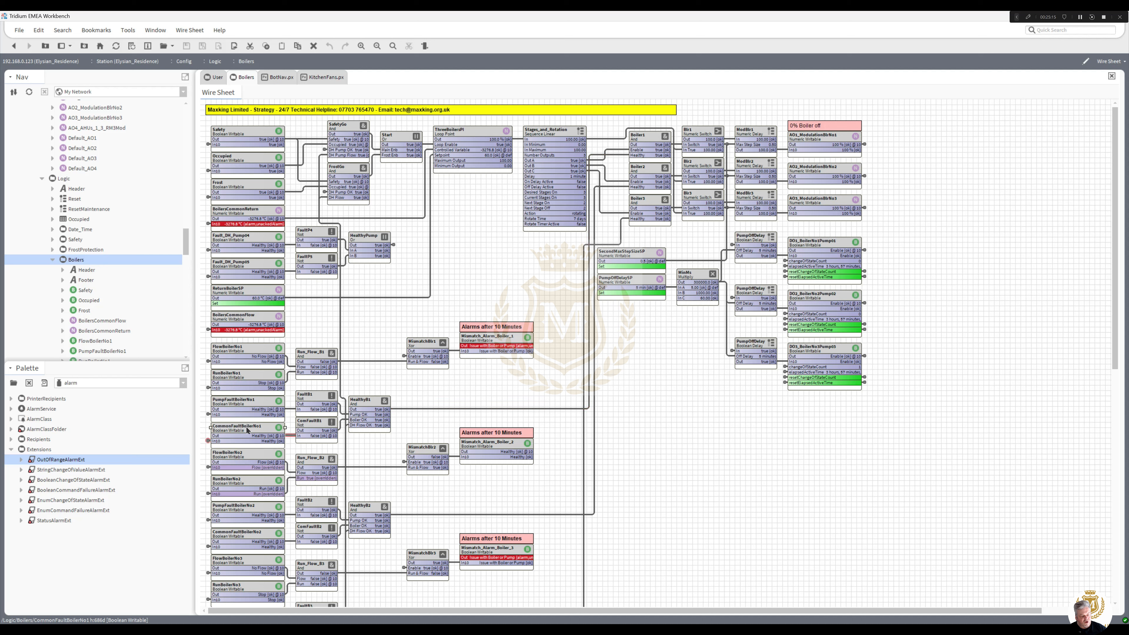
{"action": "left_click", "coordinate": [277, 436]}
Examine Boiler1's path through Blr1 and ModBlr1, the pump off delay link, and the three boiler pump outputs
{"action": "left_click", "coordinate": [650, 139]}
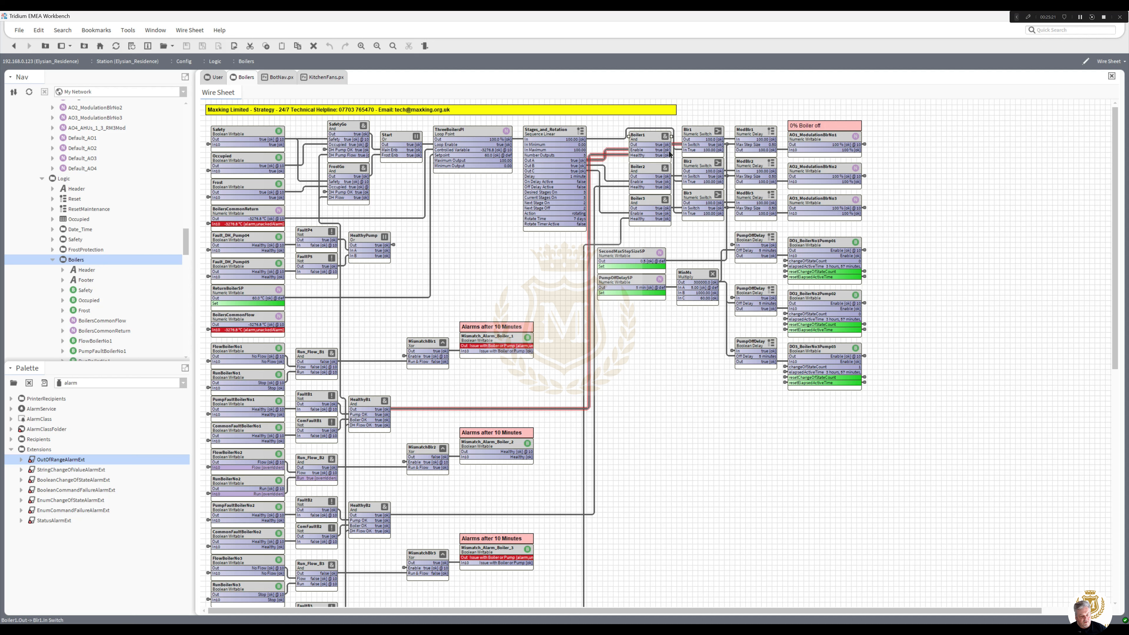
{"action": "left_click", "coordinate": [680, 151]}
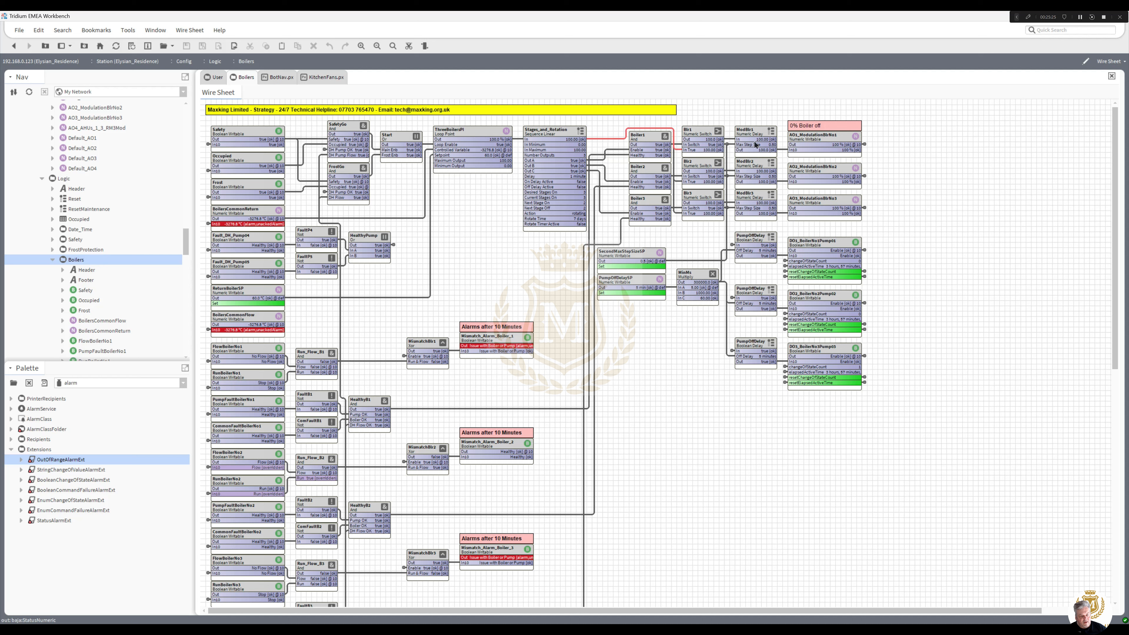
{"action": "left_click", "coordinate": [751, 154]}
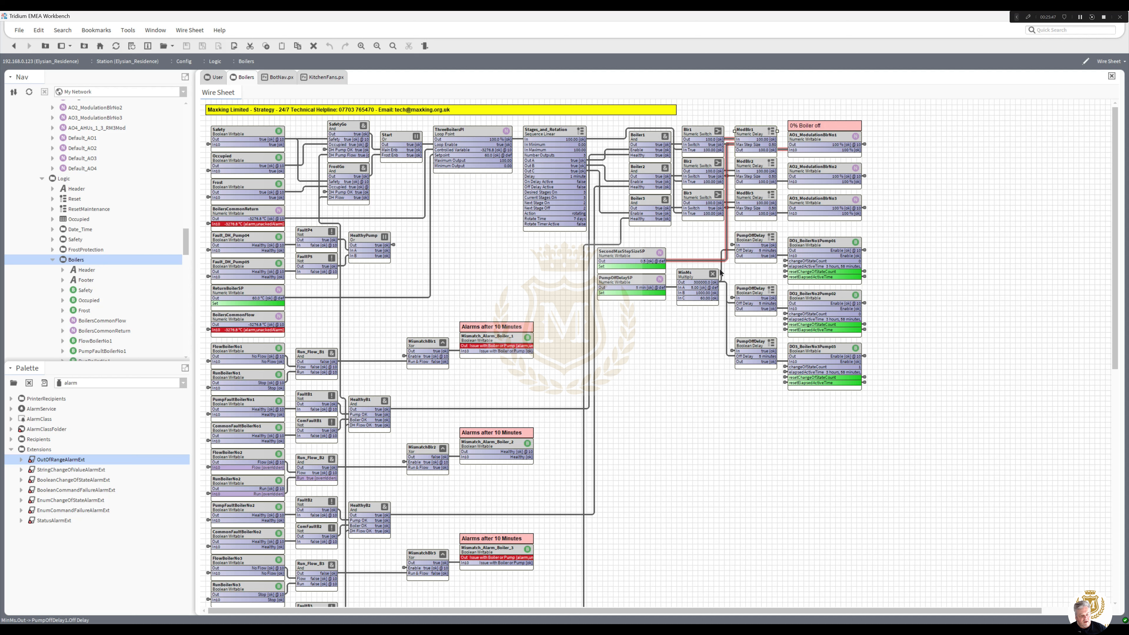
{"action": "left_click", "coordinate": [735, 248]}
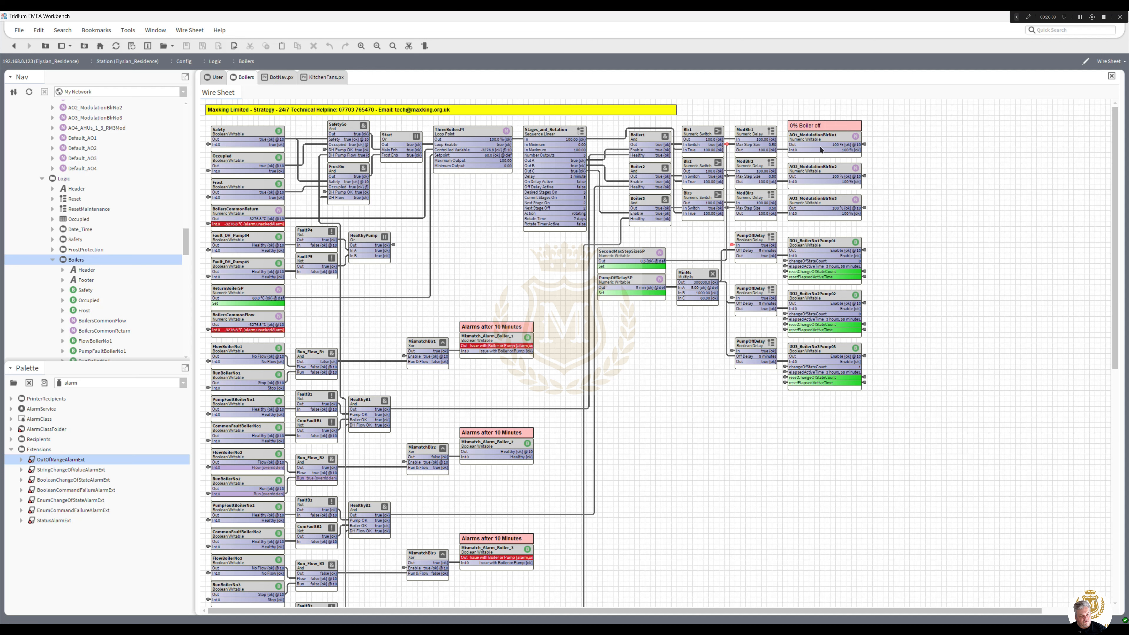
{"action": "left_click", "coordinate": [820, 250]}
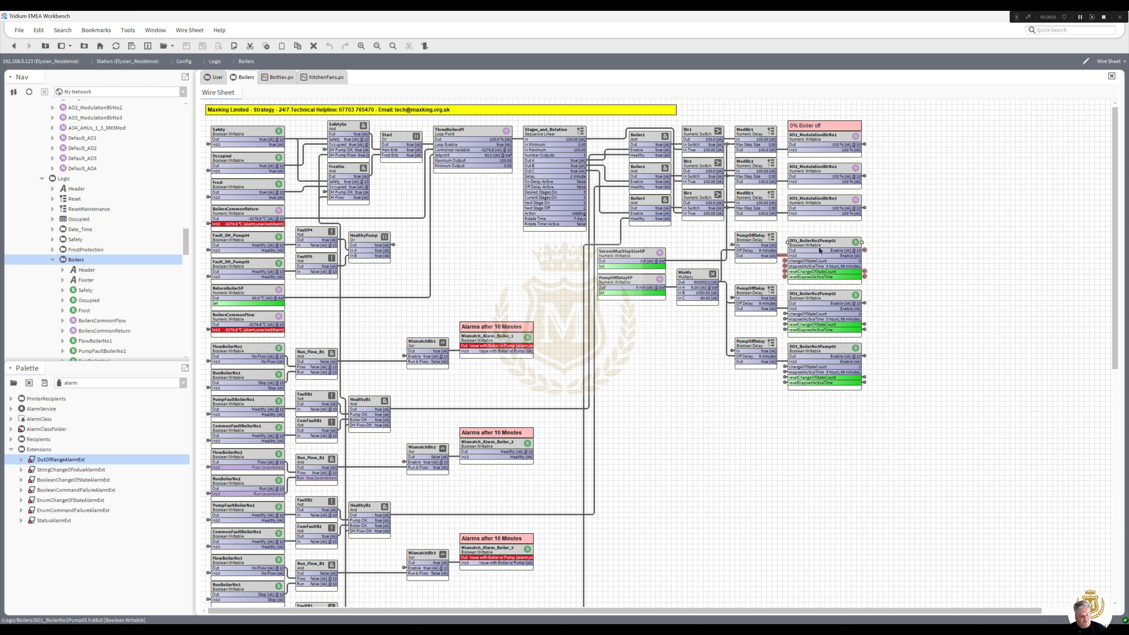
{"action": "left_click", "coordinate": [827, 295]}
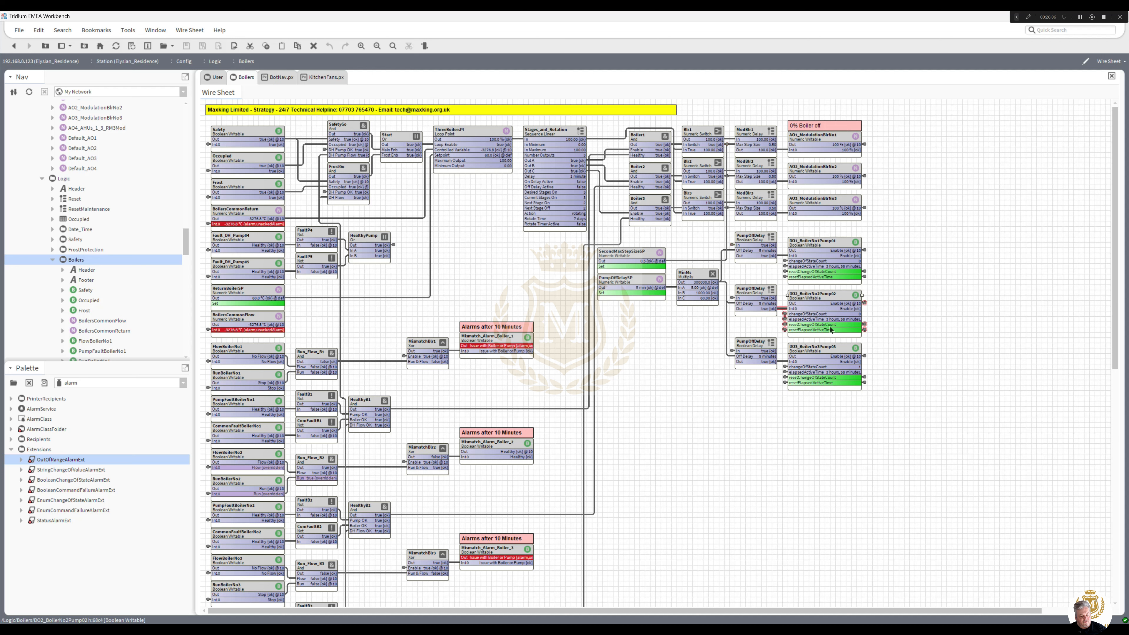
{"action": "left_click", "coordinate": [825, 355]}
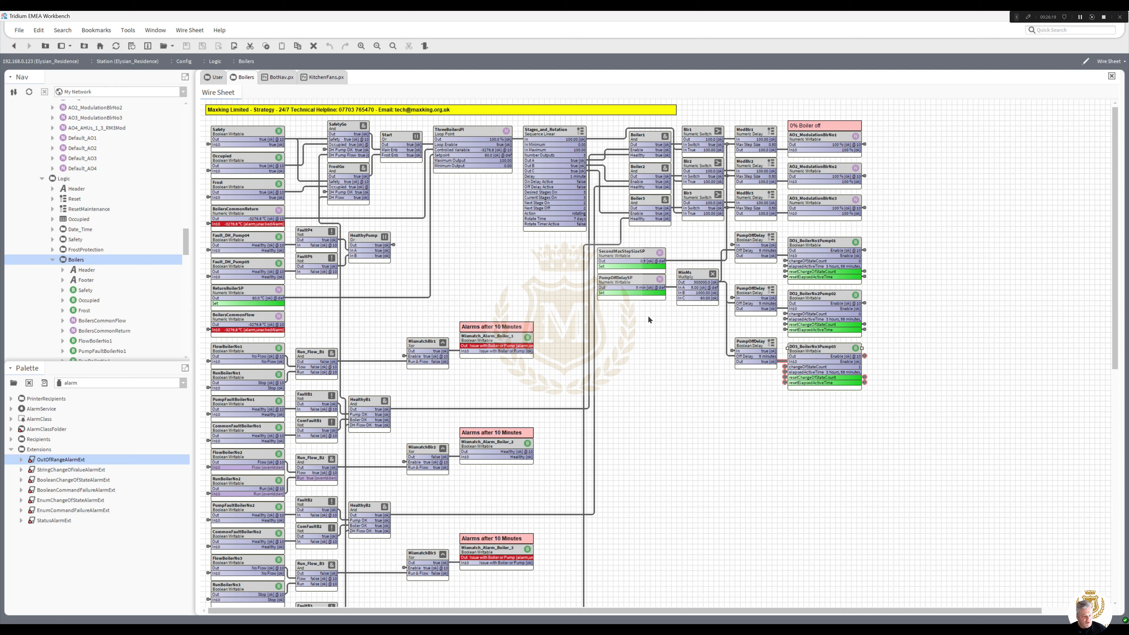
Trace MismatchBlr1's Enable link to DO1_BoilerNo1Pump01 through the Outputs and Logic wire sheets, and return to the Boilers wire sheet
{"action": "left_click", "coordinate": [429, 349]}
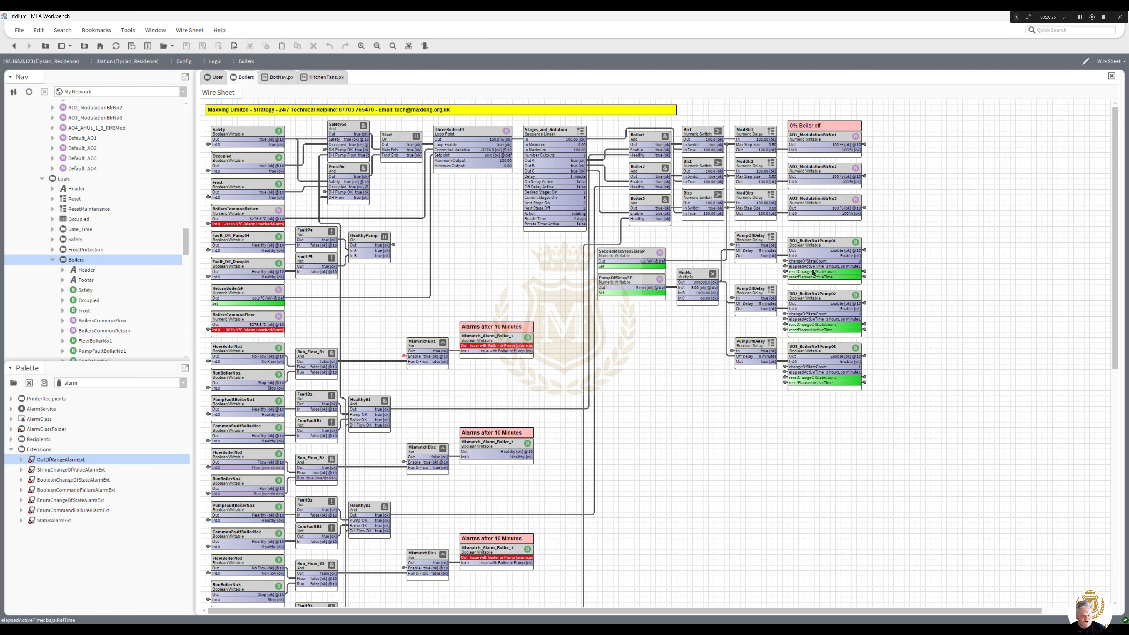
{"action": "left_click", "coordinate": [826, 243]}
{"action": "double_click", "coordinate": [826, 243]}
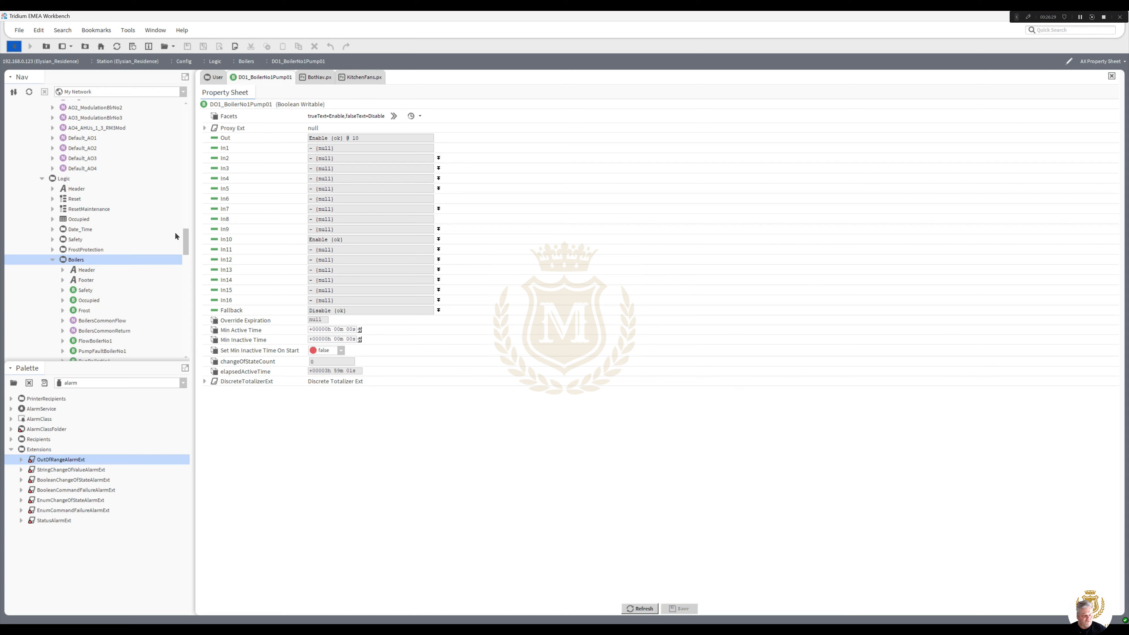
{"action": "key", "text": "alt+Left"}
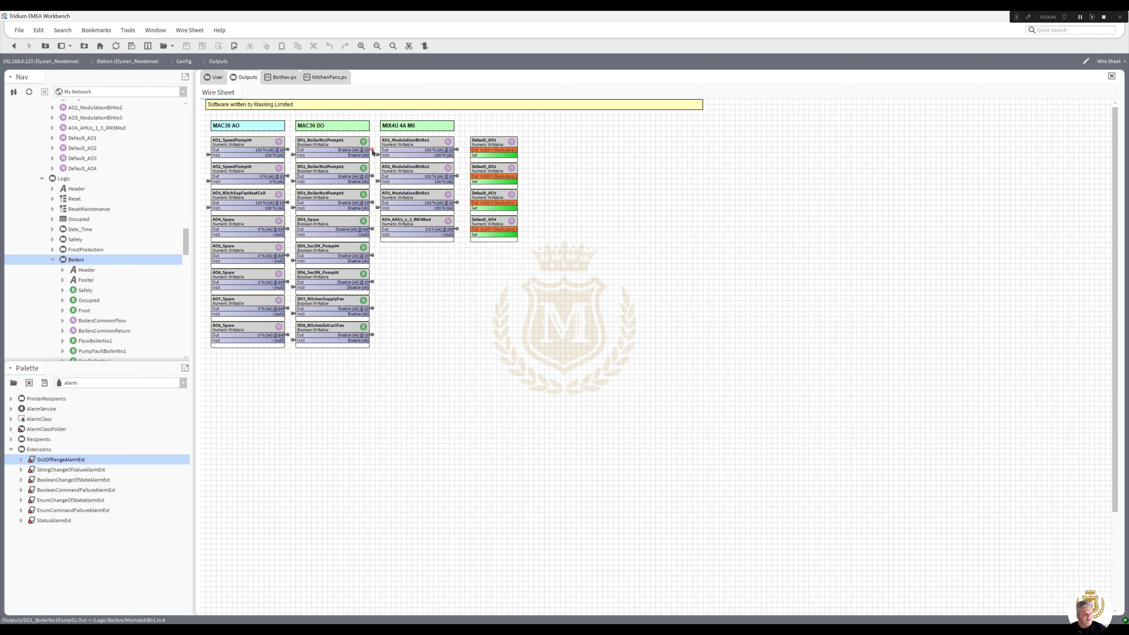
{"action": "double_click", "coordinate": [293, 156]}
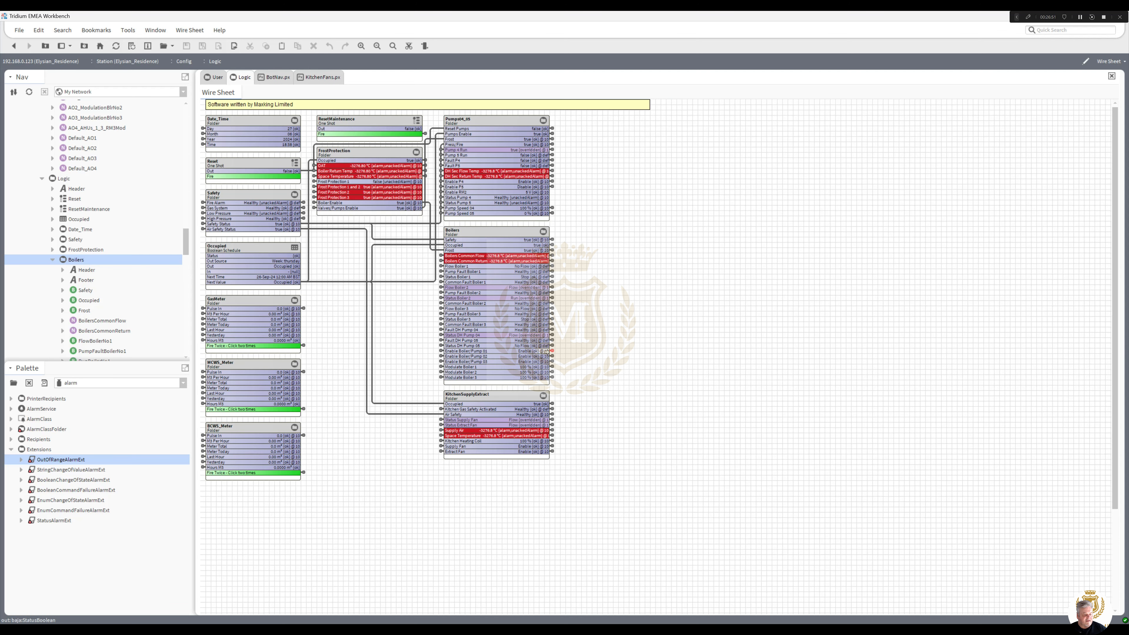
{"action": "double_click", "coordinate": [443, 353]}
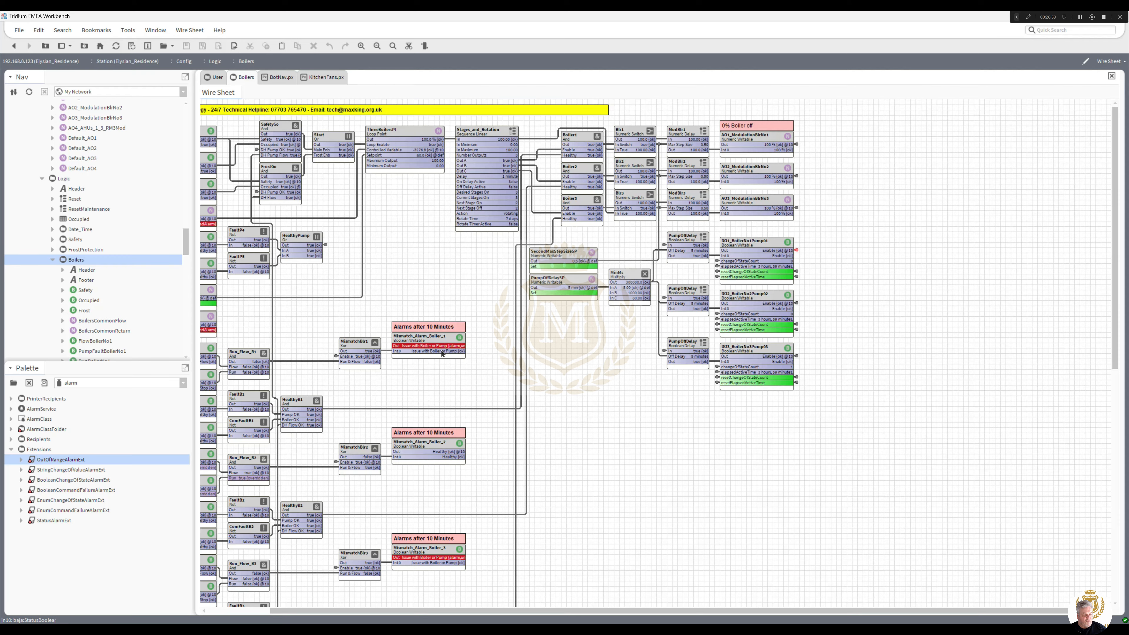
Examine the DO1_BoilerNo1Pump01 output, the MismatchBlr1 enable input and the boiler mismatch alarm points
{"action": "left_click", "coordinate": [788, 249]}
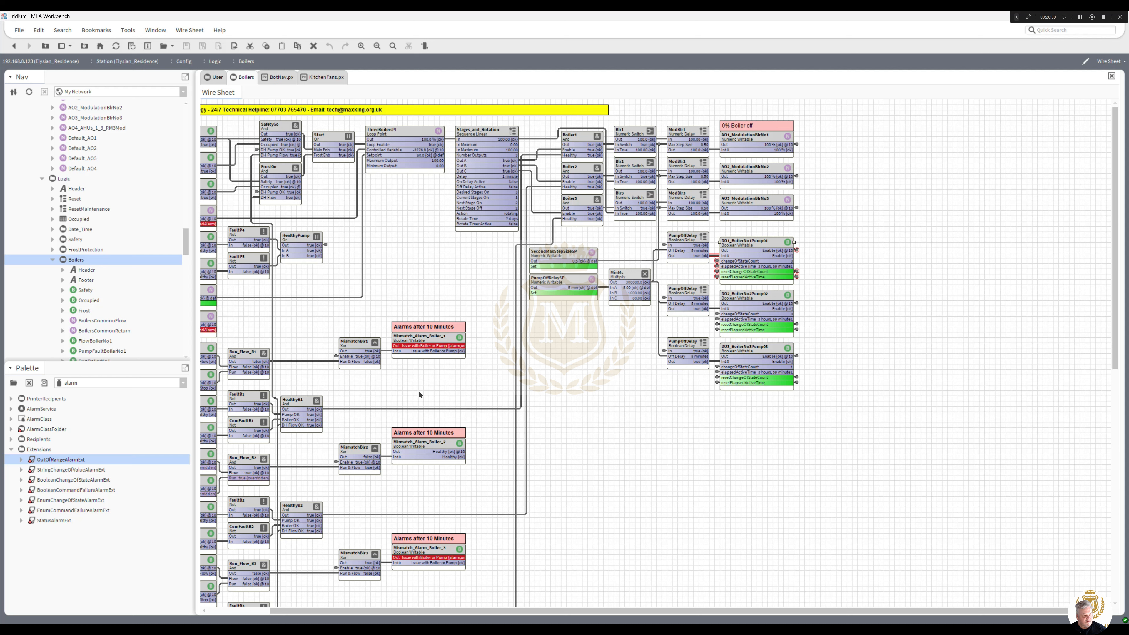
{"action": "left_click", "coordinate": [337, 357]}
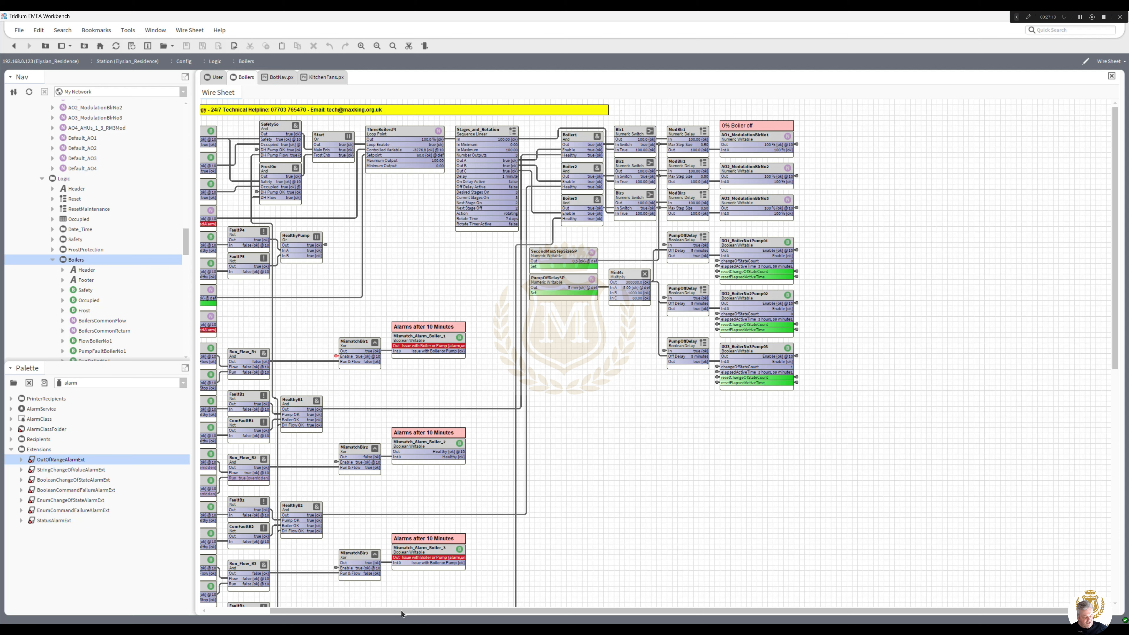
{"action": "left_click_drag", "start_coordinate": [402, 613], "coordinate": [340, 614]}
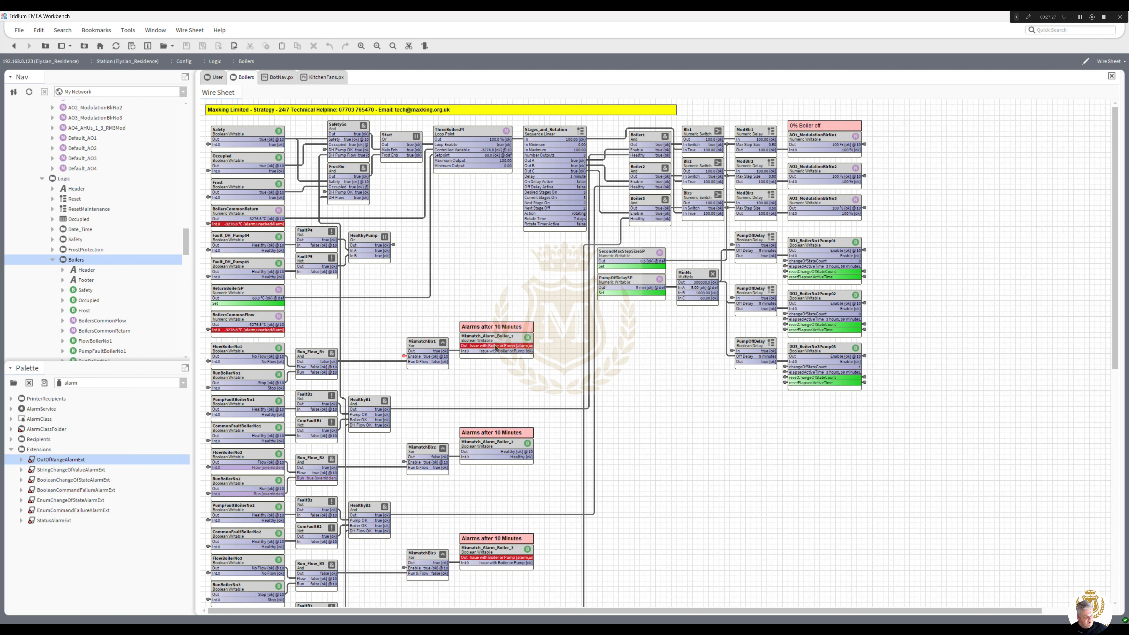
{"action": "left_click", "coordinate": [500, 444]}
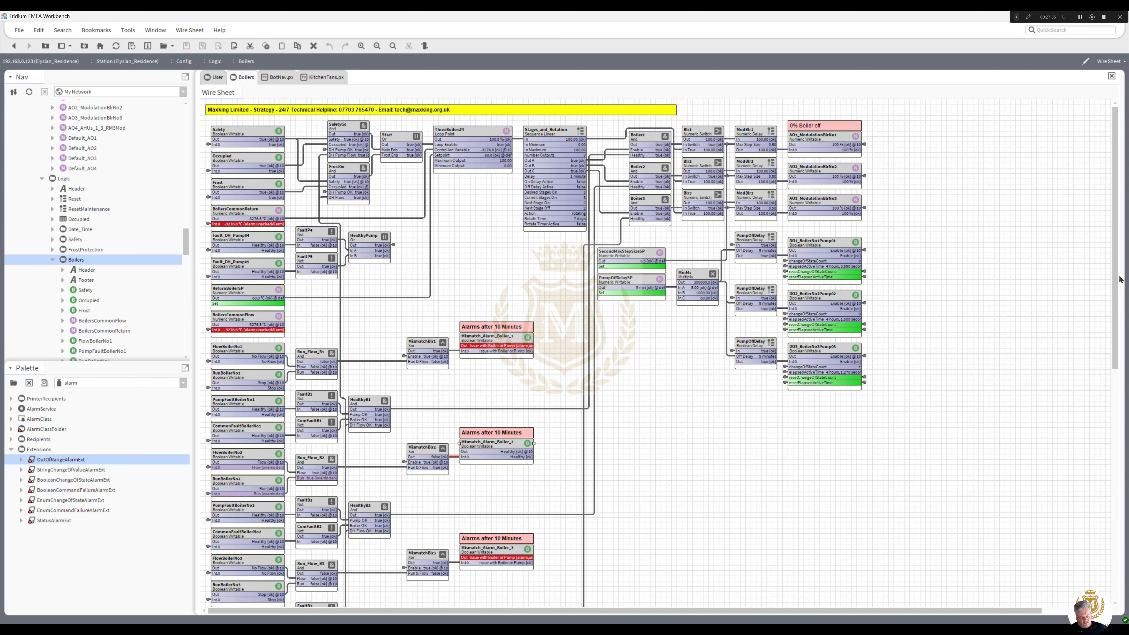
{"action": "left_click_drag", "start_coordinate": [1115, 246], "coordinate": [1112, 207]}
{"action": "mouse_move", "coordinate": [1118, 272]}
{"action": "left_mouse_down"}
{"action": "mouse_move", "coordinate": [1119, 287]}
{"action": "mouse_move", "coordinate": [1120, 265]}
{"action": "left_mouse_up"}
Examine the BoilersCommonFlow, BoilersCommonReturn and ReturnBoilerSP points and their links into the ThreeBoilersPI loop
{"action": "left_click", "coordinate": [259, 321]}
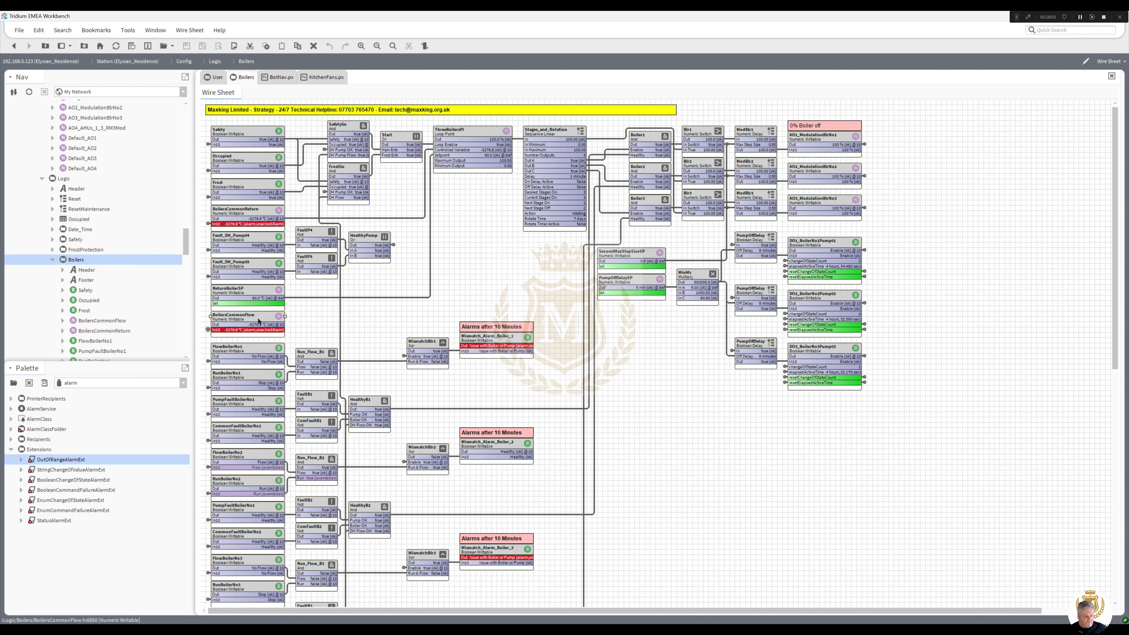
{"action": "left_click", "coordinate": [265, 216]}
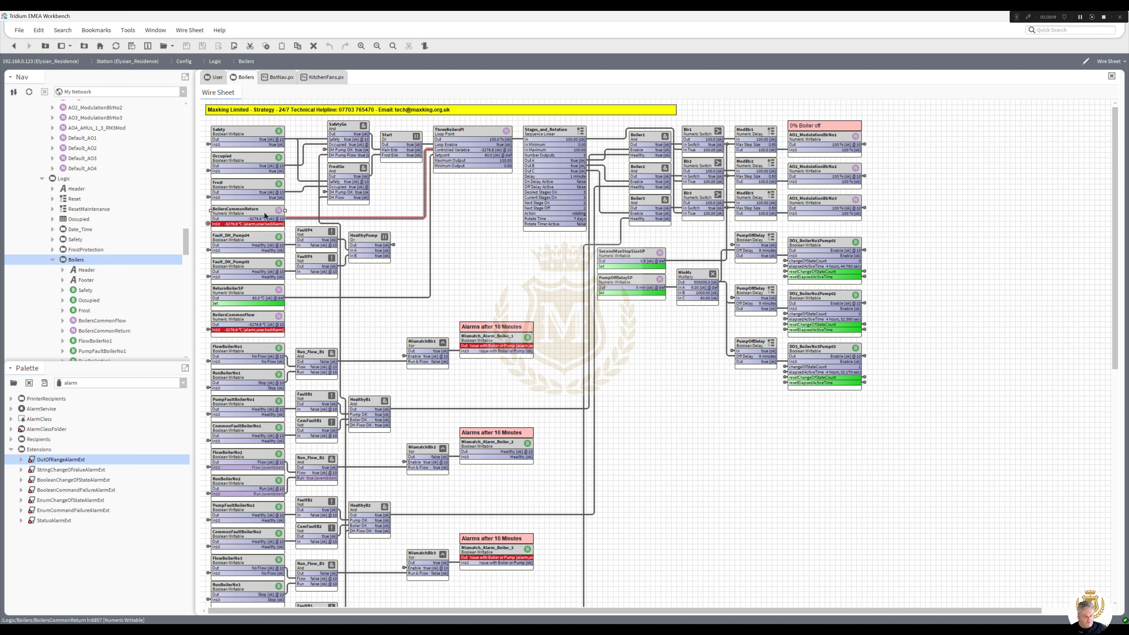
{"action": "left_click", "coordinate": [254, 321]}
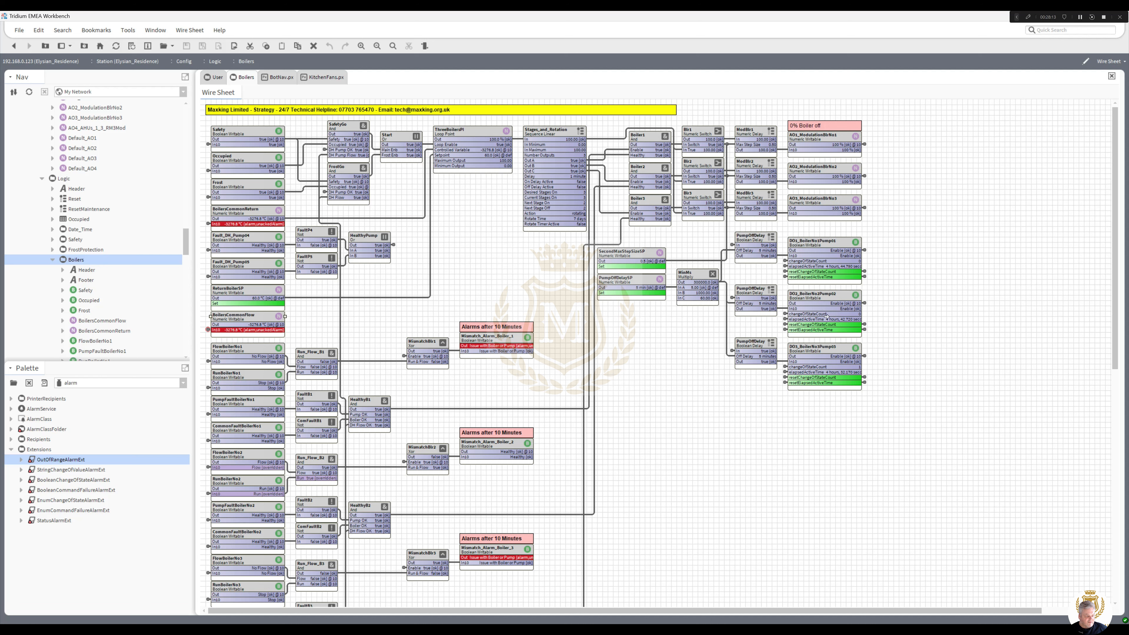
{"action": "left_click", "coordinate": [254, 287]}
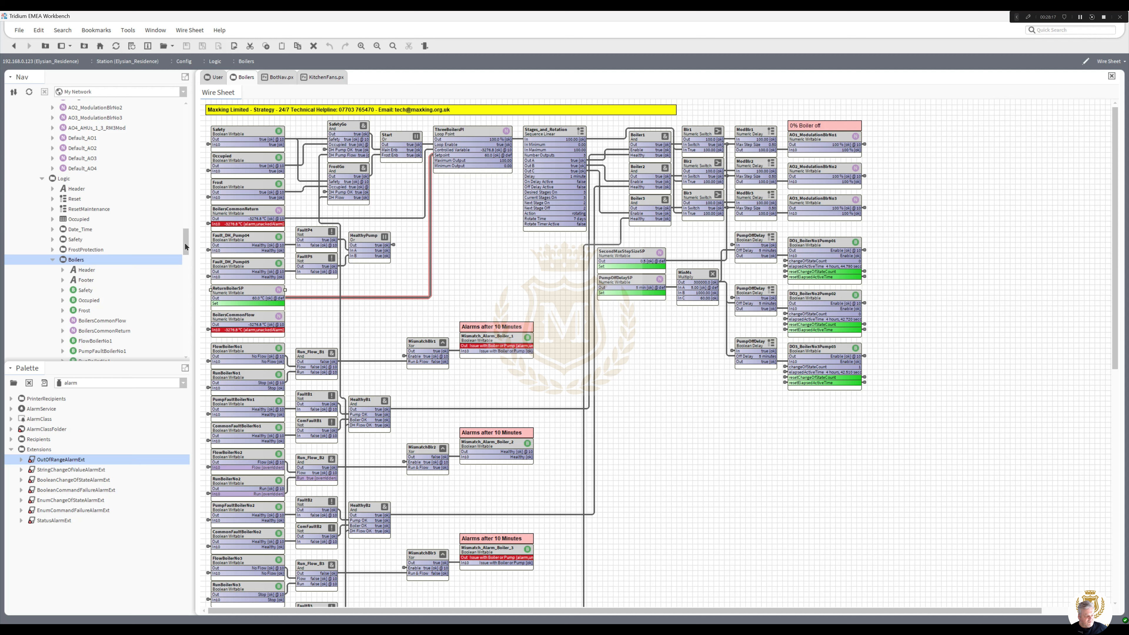
Open the Boilers.px graphic from the station files and switch it to edit mode
{"action": "left_click_drag", "start_coordinate": [185, 246], "coordinate": [187, 345]}
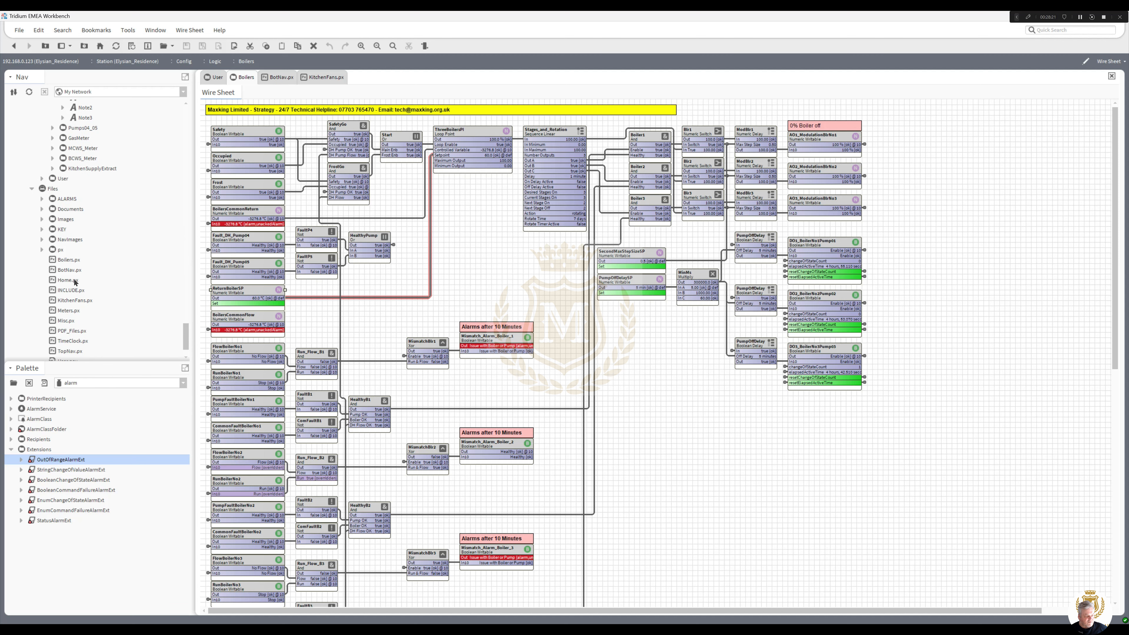
{"action": "double_click", "coordinate": [72, 260]}
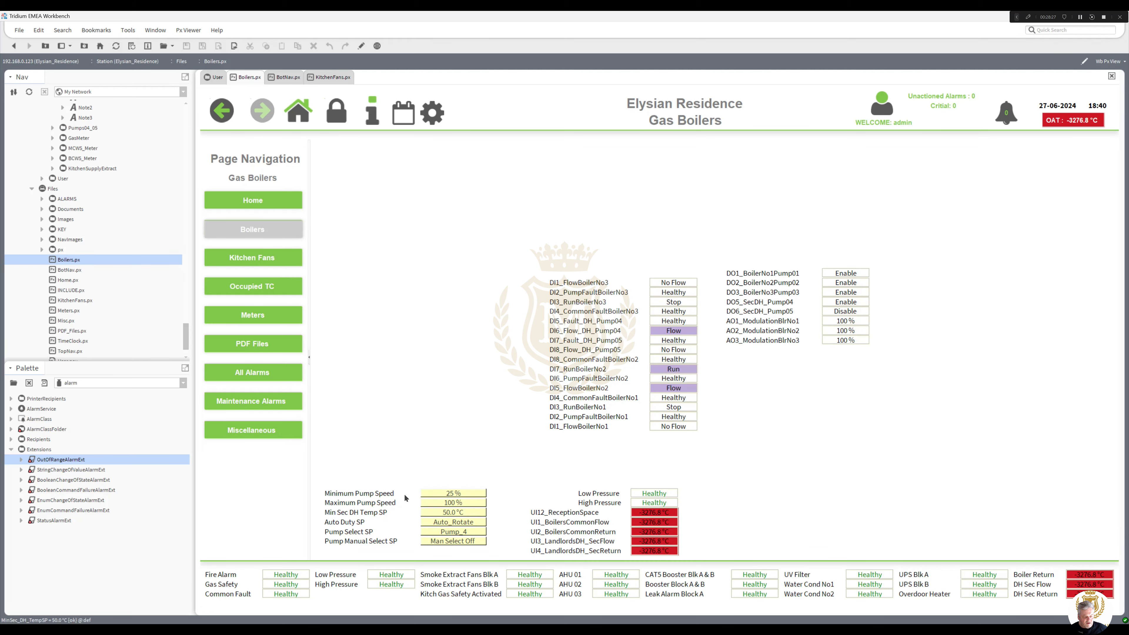
{"action": "left_click_drag", "start_coordinate": [186, 337], "coordinate": [186, 289]}
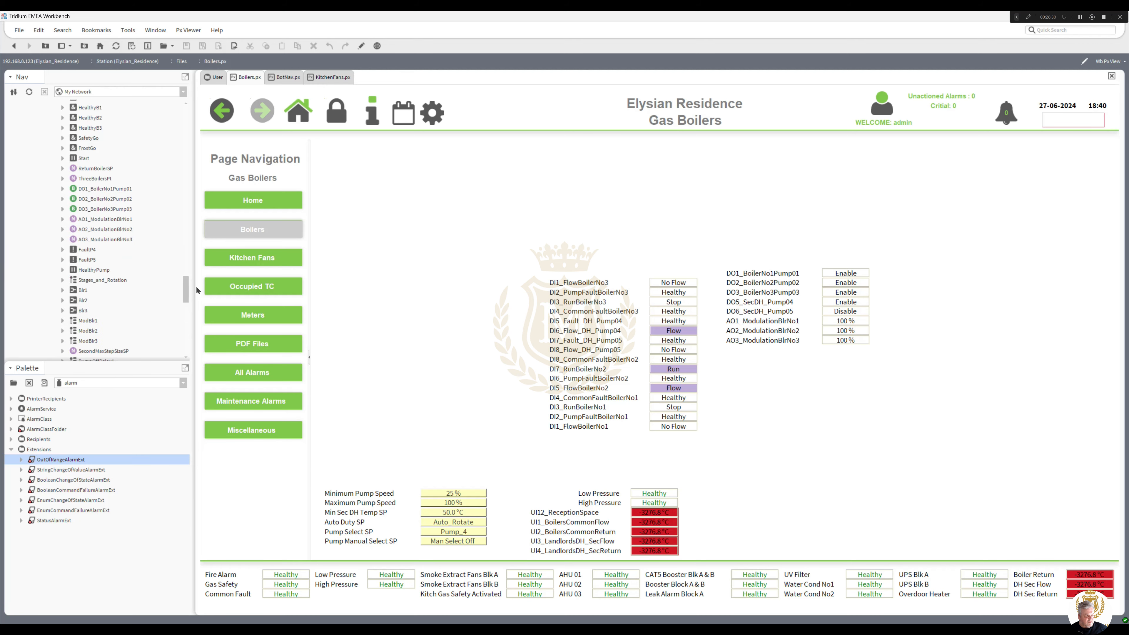
{"action": "left_click", "coordinate": [362, 46]}
Add bound labels with display names for ReturnBoilerSP, SecondMaxStepSizeSP and PumpOffDelaySP, and place them in the empty area beside the page navigation
{"action": "mouse_move", "coordinate": [186, 291]}
{"action": "left_mouse_down"}
{"action": "mouse_move", "coordinate": [195, 238]}
{"action": "mouse_move", "coordinate": [196, 285]}
{"action": "left_mouse_up"}
{"action": "left_click", "coordinate": [102, 222]}
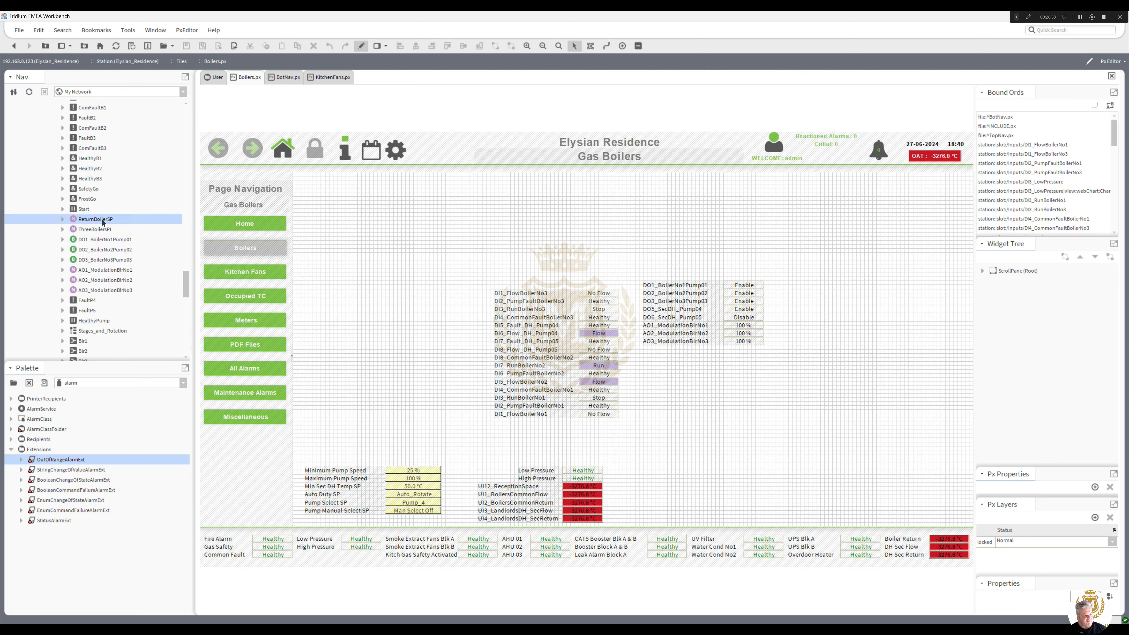
{"action": "left_click_drag", "start_coordinate": [189, 281], "coordinate": [188, 296]}
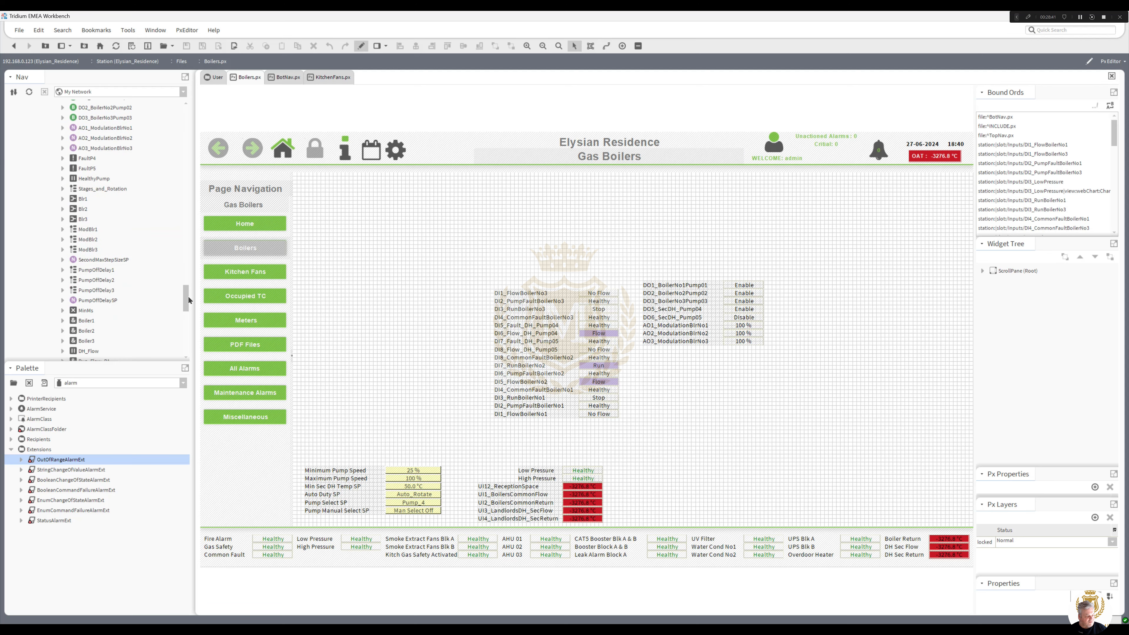
{"action": "left_click", "coordinate": [117, 261]}
{"action": "left_click", "coordinate": [110, 300], "text": "ctrl"}
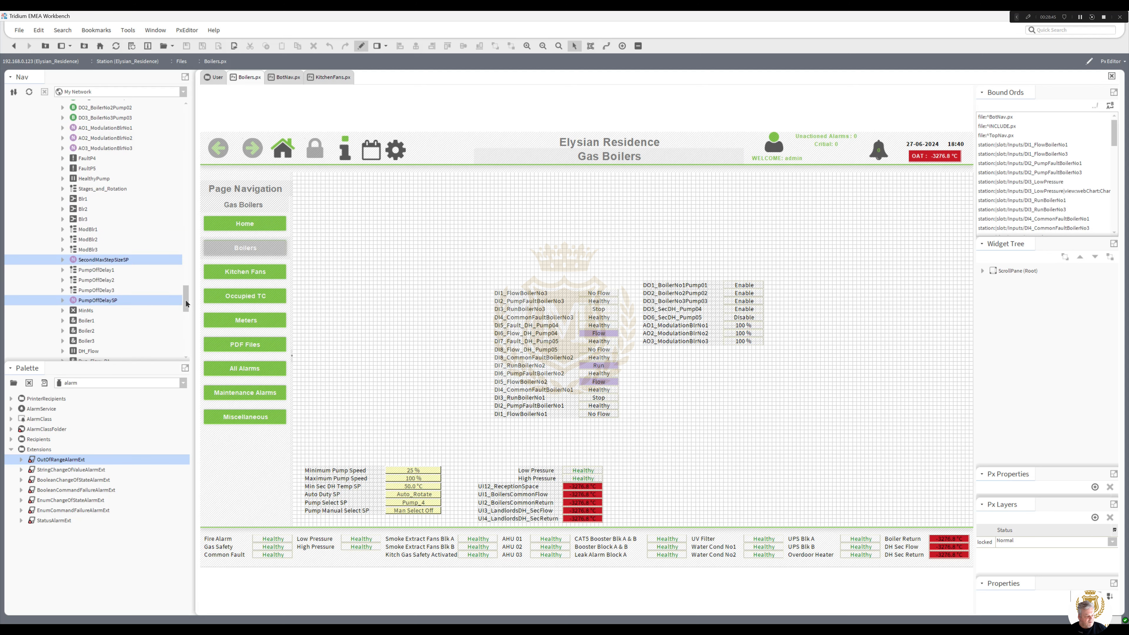
{"action": "left_click_drag", "start_coordinate": [186, 304], "coordinate": [187, 313]}
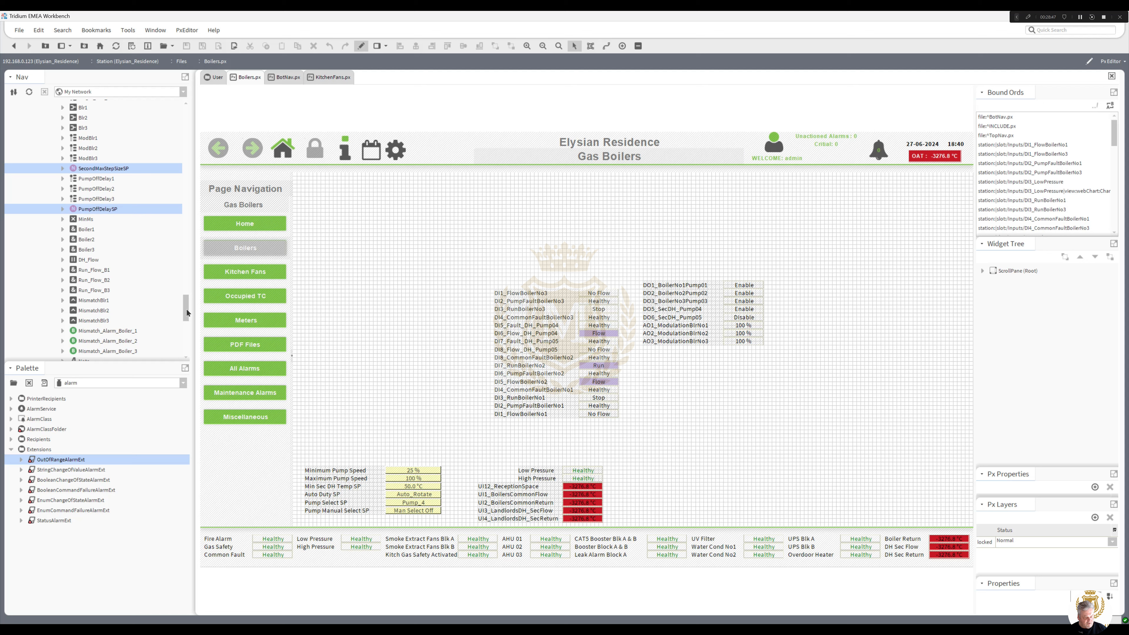
{"action": "left_click_drag", "start_coordinate": [187, 308], "coordinate": [372, 347]}
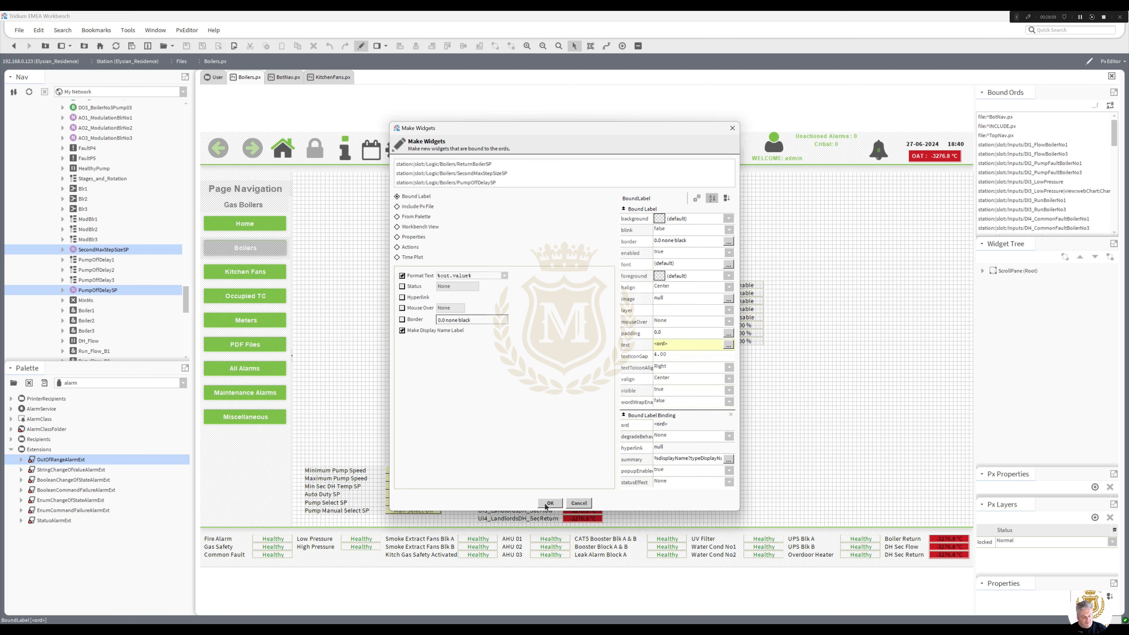
{"action": "left_click", "coordinate": [555, 504]}
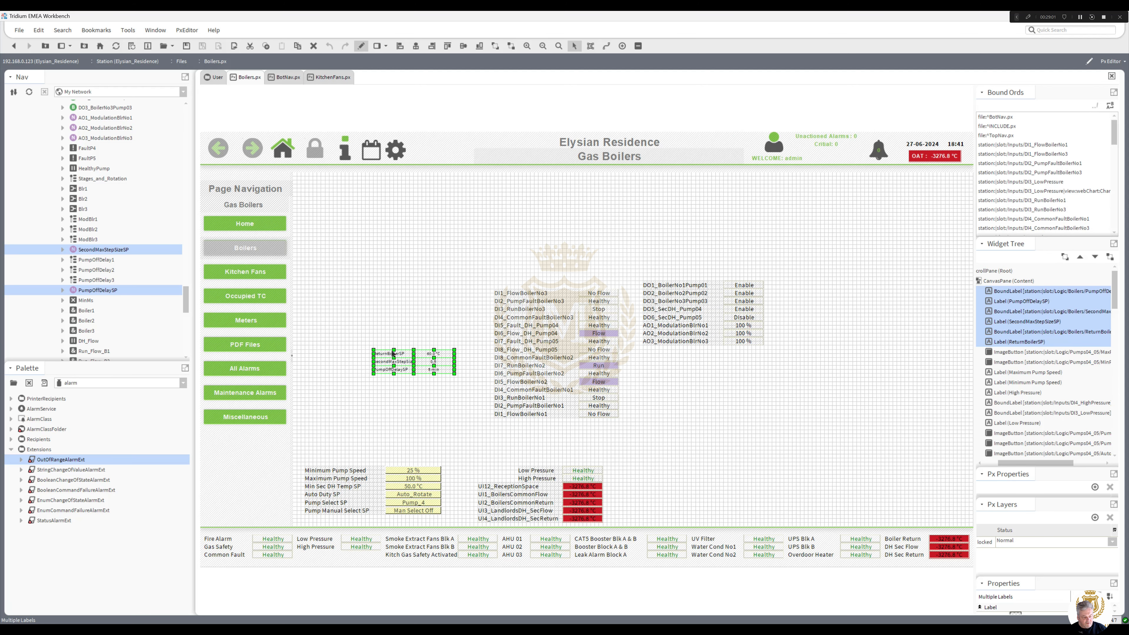
{"action": "left_click_drag", "start_coordinate": [394, 354], "coordinate": [329, 302]}
Duplicate the Minimum Pump Speed, Maximum Pump Speed and Min Sec DH Temp SP rows with their value buttons, placing the copies below the PumpOffDelaySP label
{"action": "left_click", "coordinate": [354, 470]}
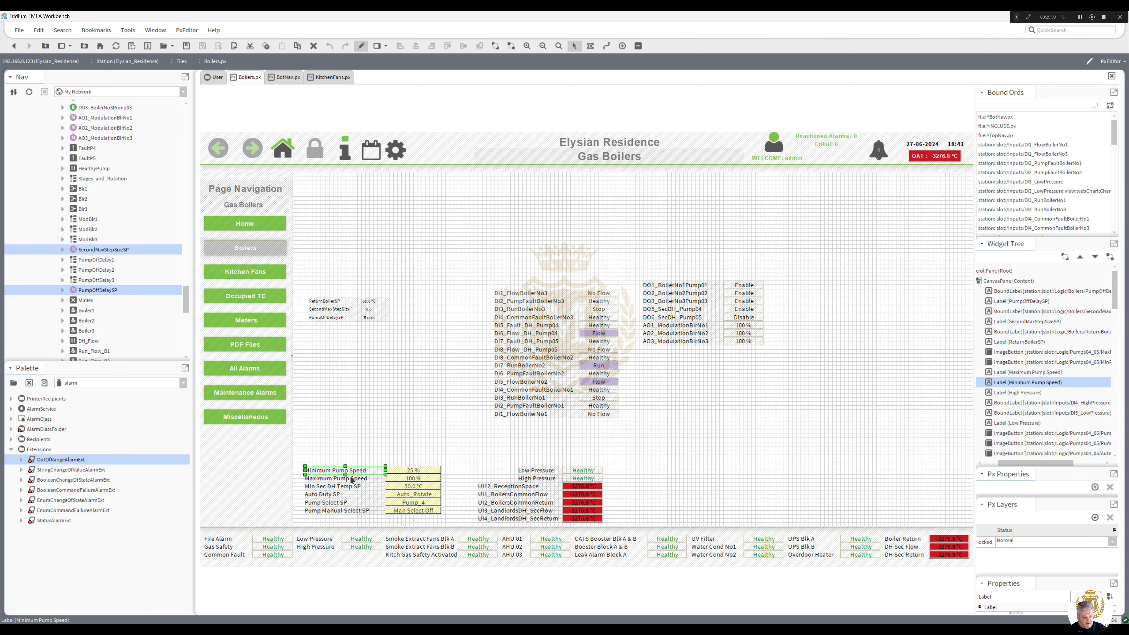
{"action": "left_click", "coordinate": [349, 478], "text": "ctrl"}
{"action": "left_click", "coordinate": [347, 486], "text": "ctrl"}
{"action": "left_click", "coordinate": [406, 486], "text": "ctrl"}
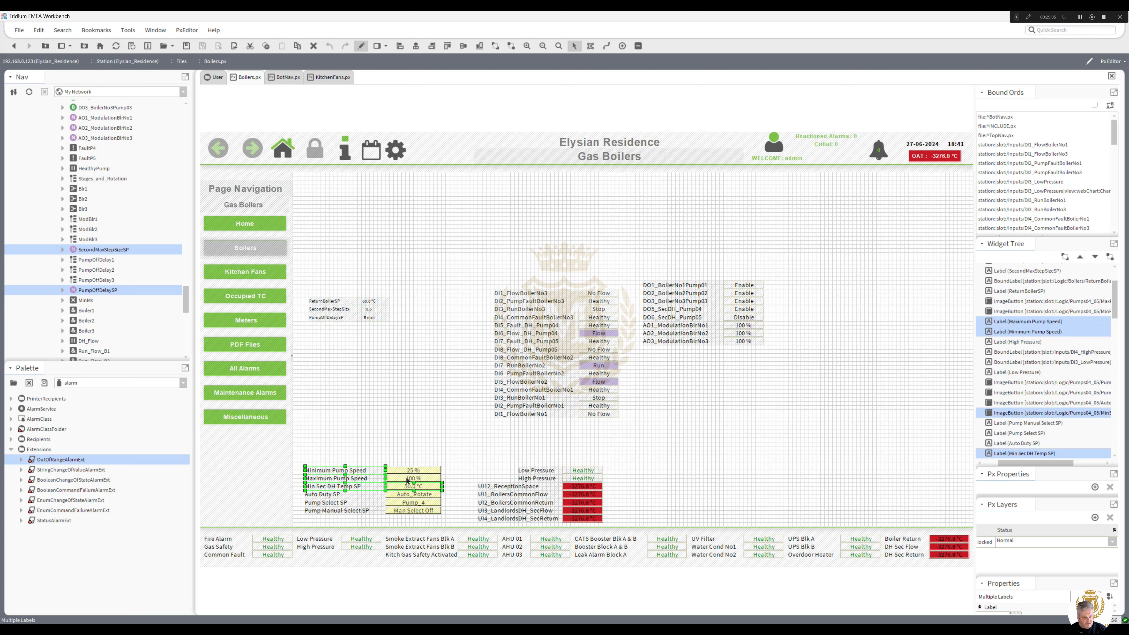
{"action": "left_click", "coordinate": [406, 479], "text": "ctrl"}
{"action": "left_click", "coordinate": [408, 471], "text": "ctrl"}
{"action": "right_click", "coordinate": [407, 471]}
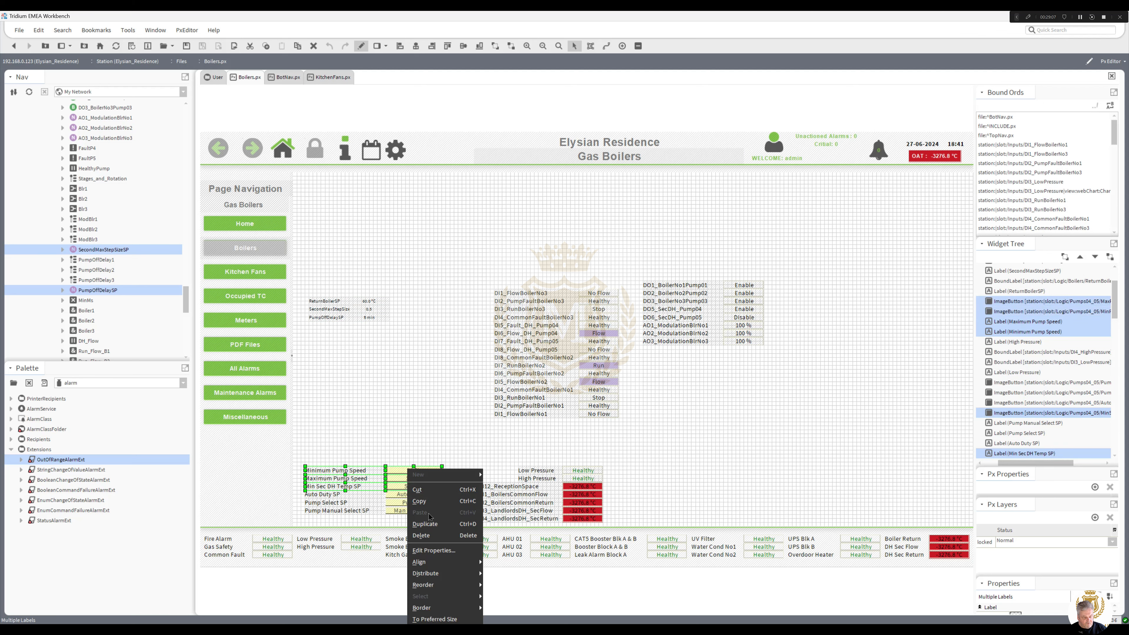
{"action": "left_click", "coordinate": [425, 524]}
{"action": "left_click_drag", "start_coordinate": [367, 475], "coordinate": [371, 347]}
Change the text of the duplicated Minimum Pump Speed label to Return Boiler SP, based on the ReturnBoilerSP label
{"action": "double_click", "coordinate": [336, 303]}
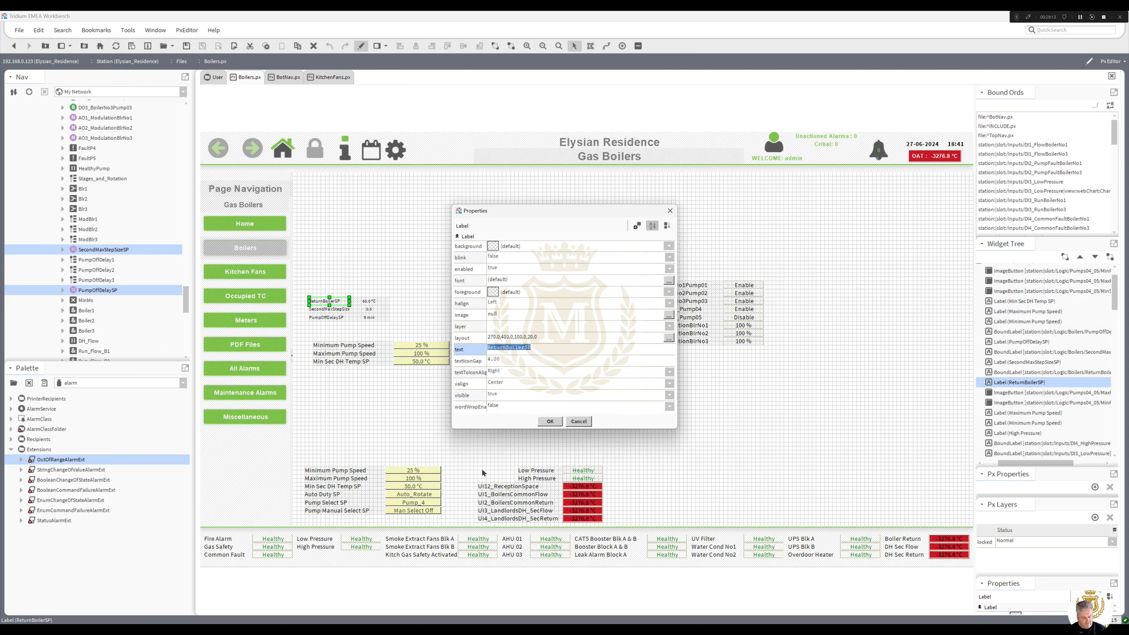
{"action": "left_click", "coordinate": [550, 421]}
{"action": "double_click", "coordinate": [365, 347]}
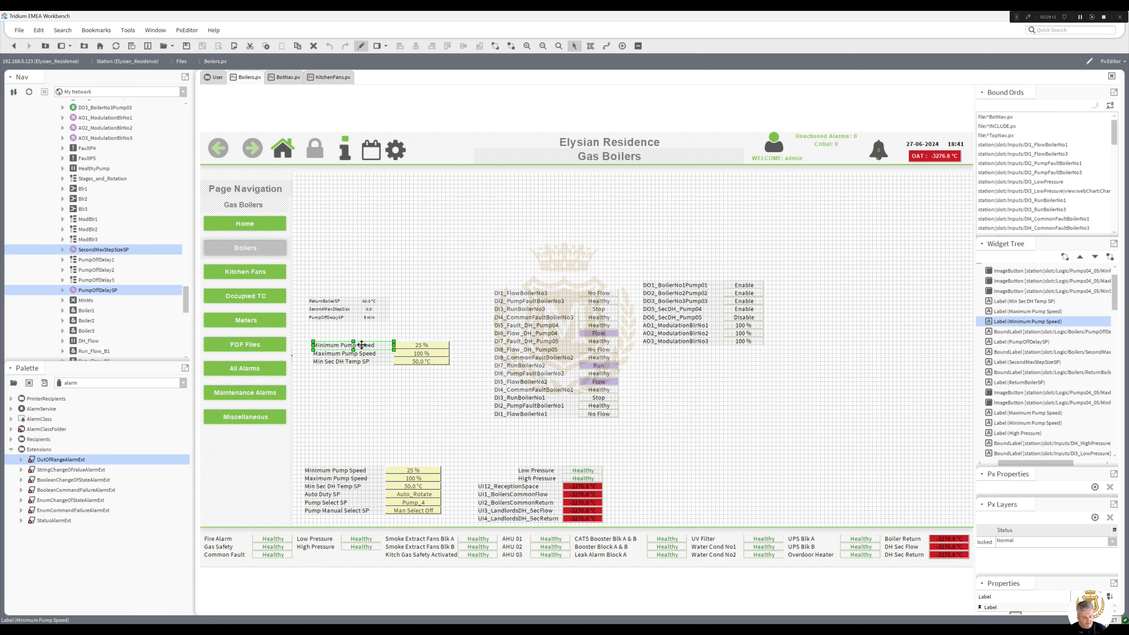
{"action": "type", "text": "ReturnBoilerSP"}
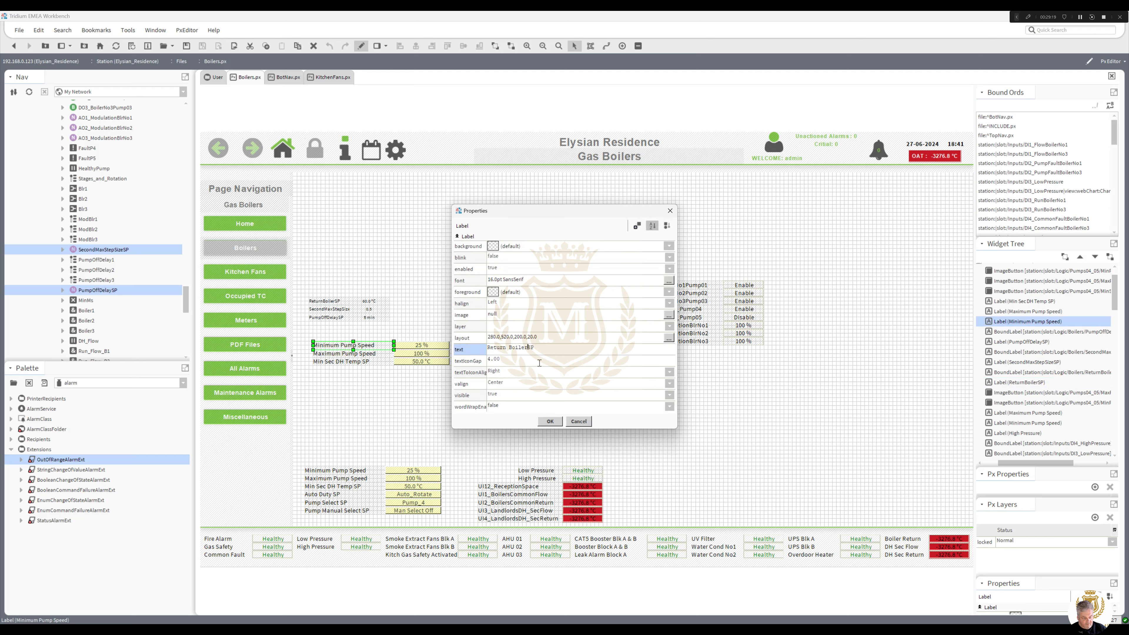
{"action": "left_click", "coordinate": [550, 422]}
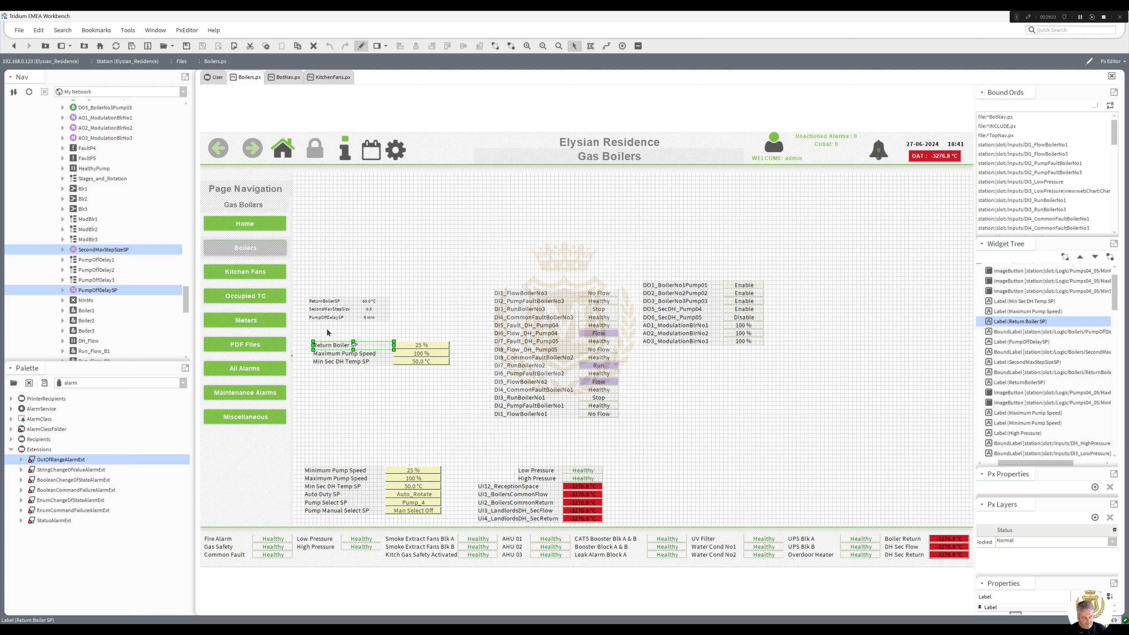
Change the text of the duplicated Maximum Pump Speed label to Second Max Step Size SP, reusing the SecondMaxStepSizeSP label's text
{"action": "double_click", "coordinate": [327, 309]}
{"action": "key", "text": "ctrl+c"}
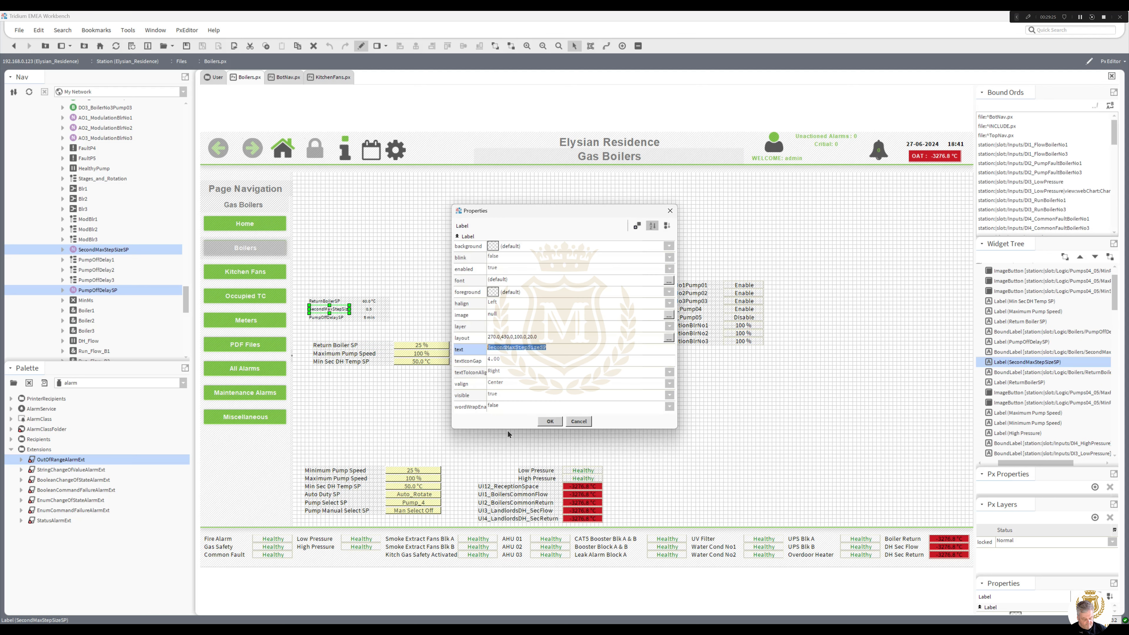
{"action": "left_click", "coordinate": [550, 421]}
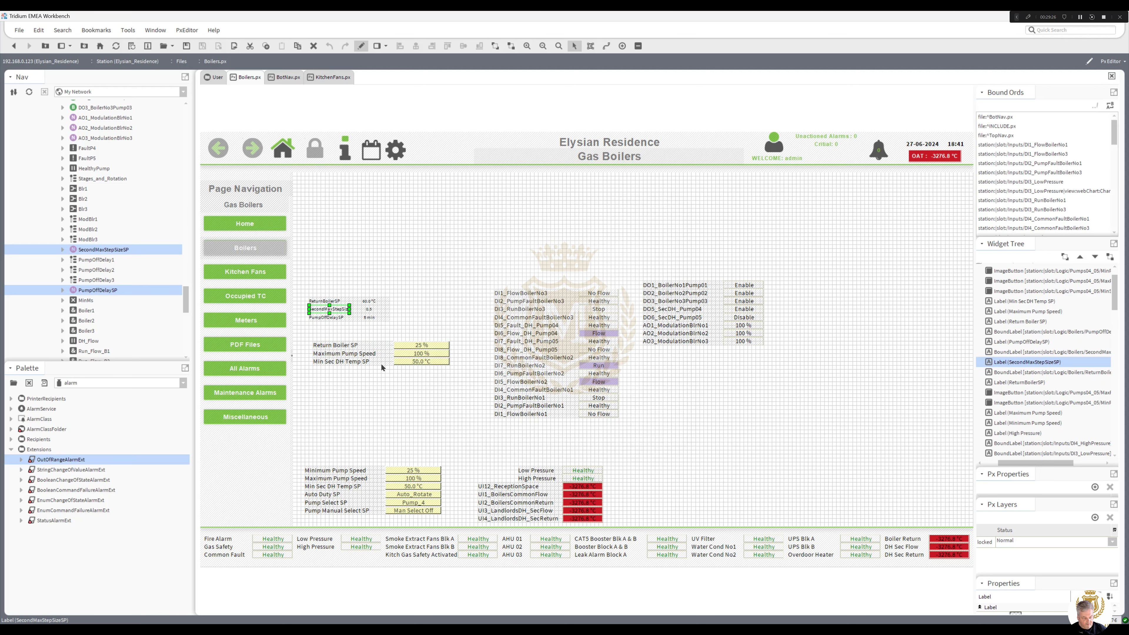
{"action": "double_click", "coordinate": [362, 354]}
{"action": "key", "text": "ctrl+v"}
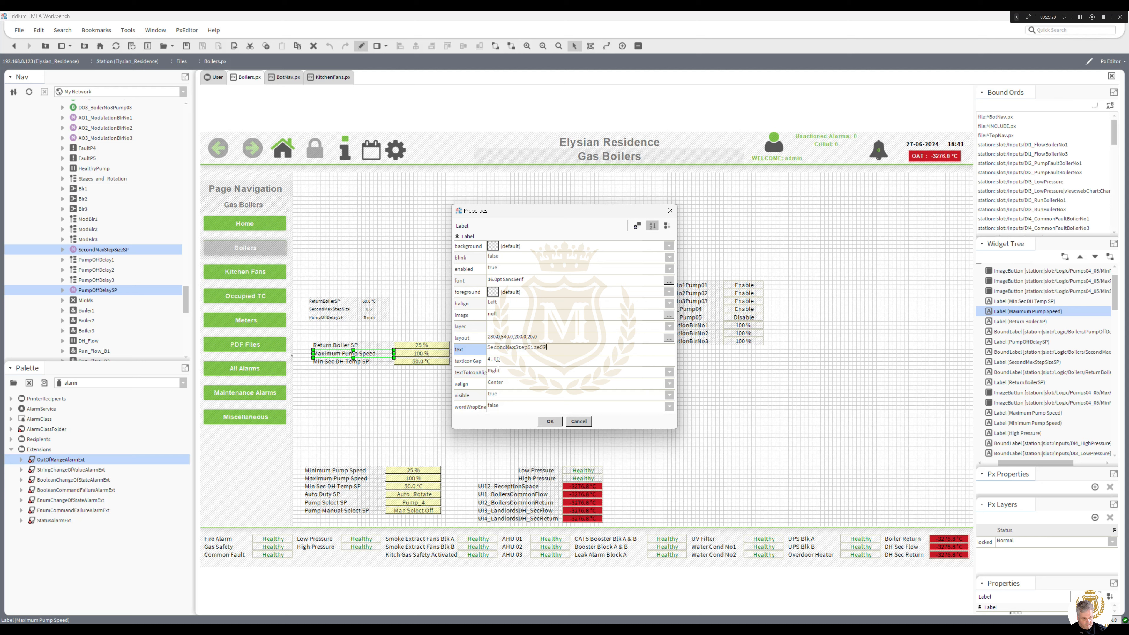
{"action": "left_click", "coordinate": [507, 349]}
{"action": "left_click", "coordinate": [521, 347]}
{"action": "left_click", "coordinate": [550, 421]}
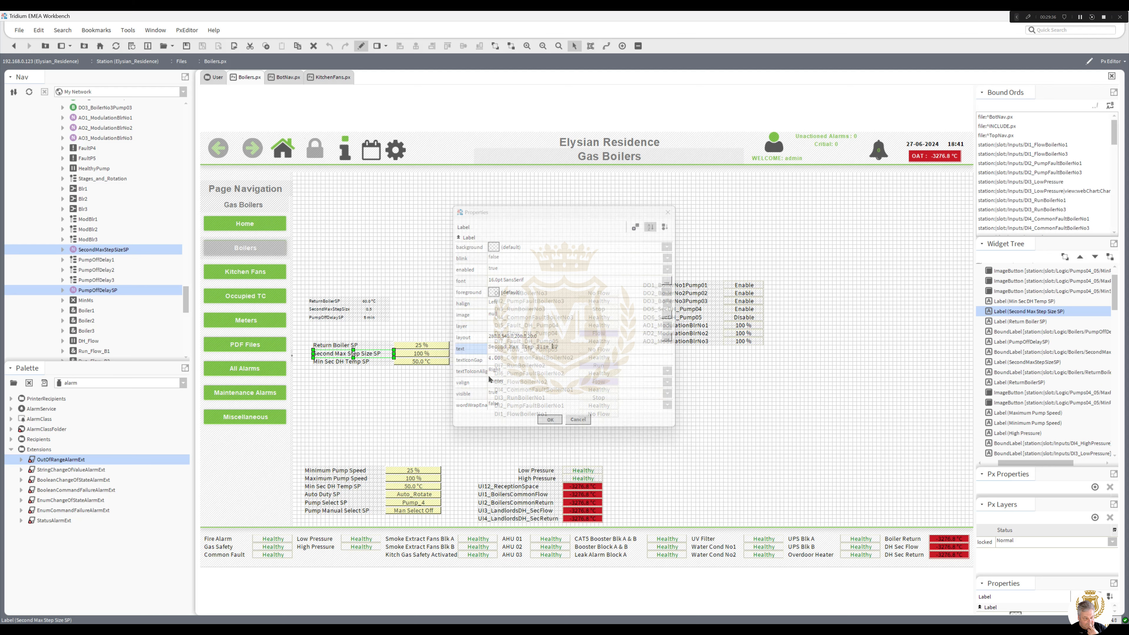
Change the text of the duplicated Min Sec DH Temp SP label to Blr Pumps Off Delay SP, reusing the PumpOffDelaySP label's text
{"action": "double_click", "coordinate": [328, 317]}
{"action": "key", "text": "ctrl+c"}
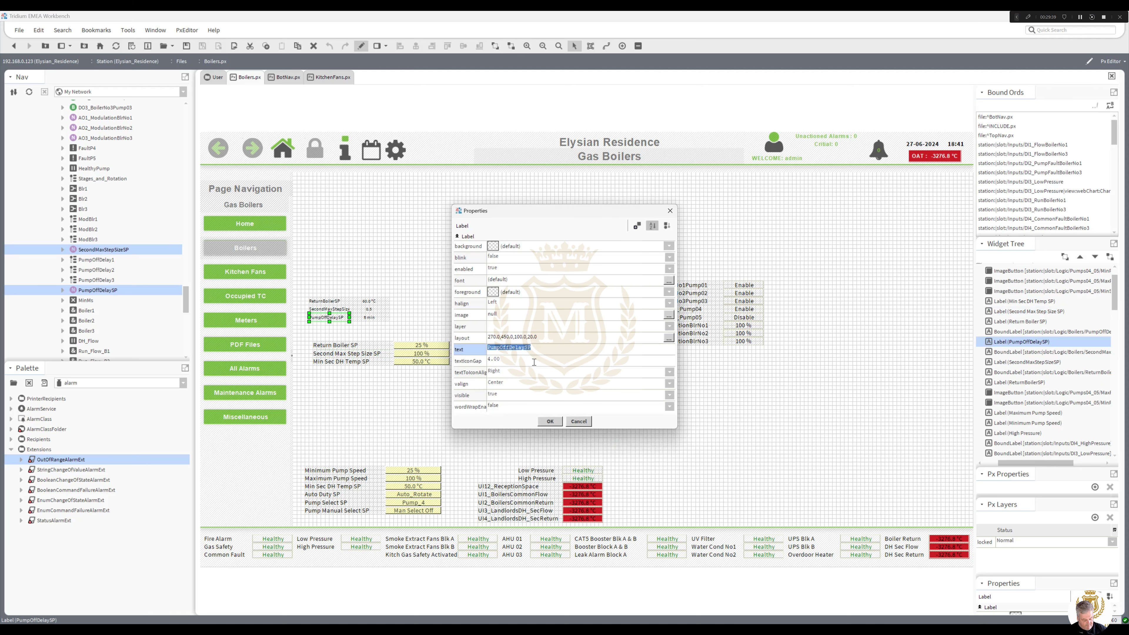
{"action": "left_click", "coordinate": [553, 420]}
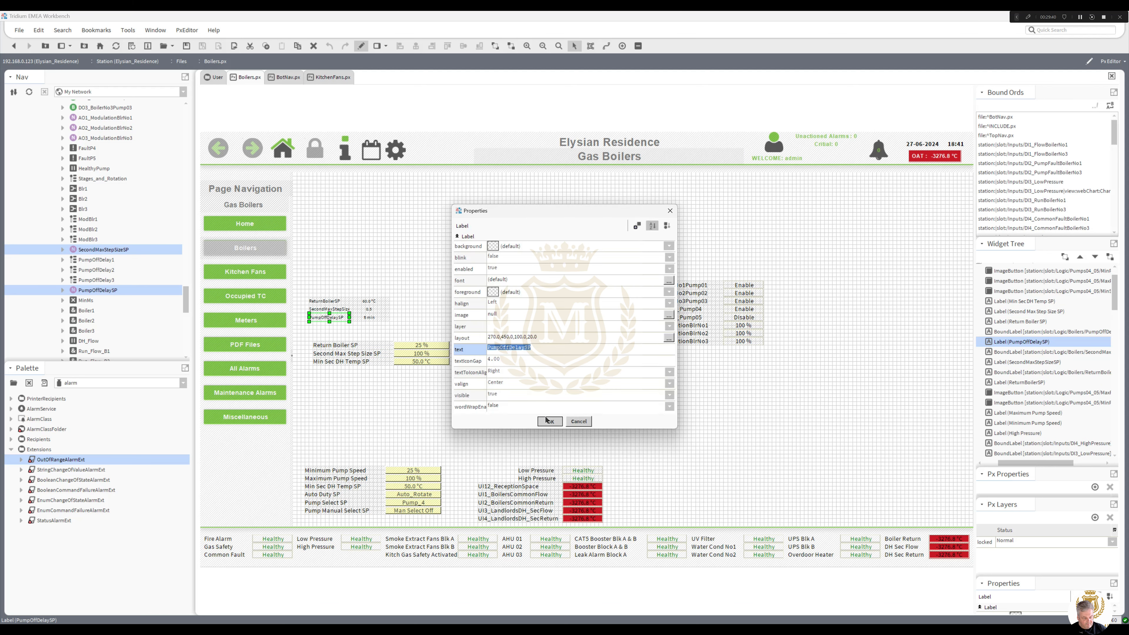
{"action": "double_click", "coordinate": [364, 362]}
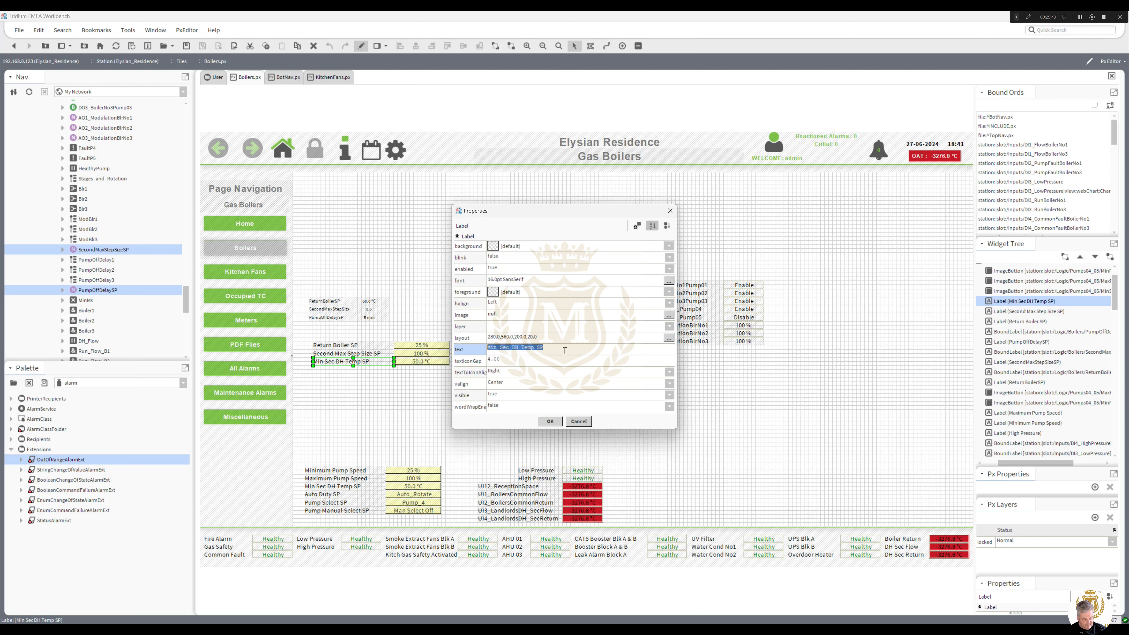
{"action": "key", "text": "ctrl+v"}
{"action": "left_click", "coordinate": [501, 348]}
{"action": "left_click", "coordinate": [513, 347]}
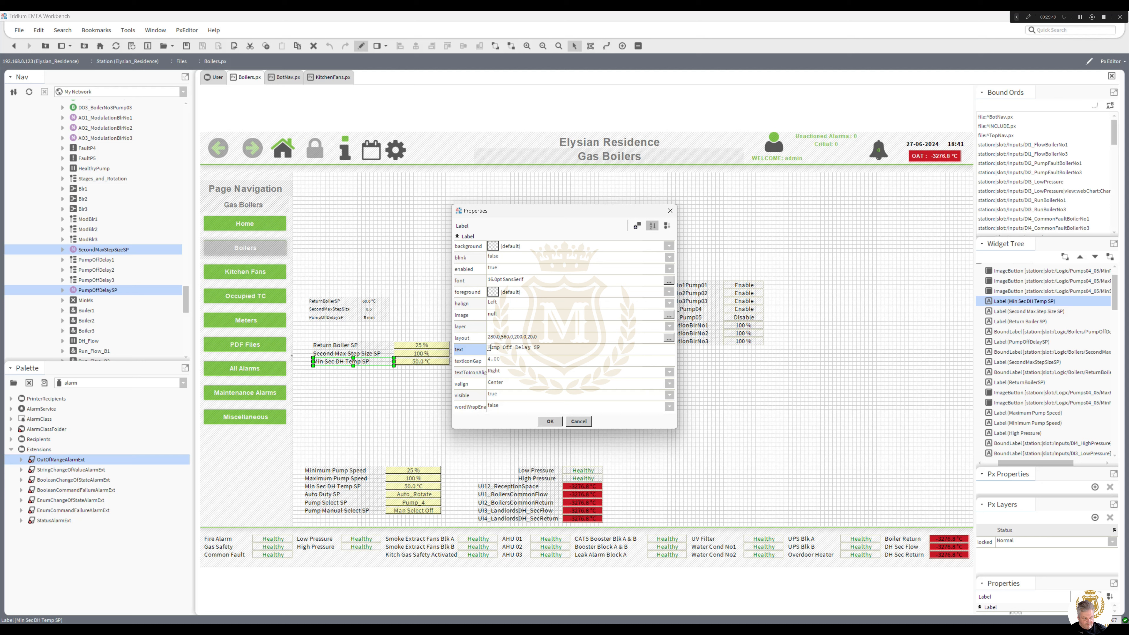
{"action": "type", "text": "B"}
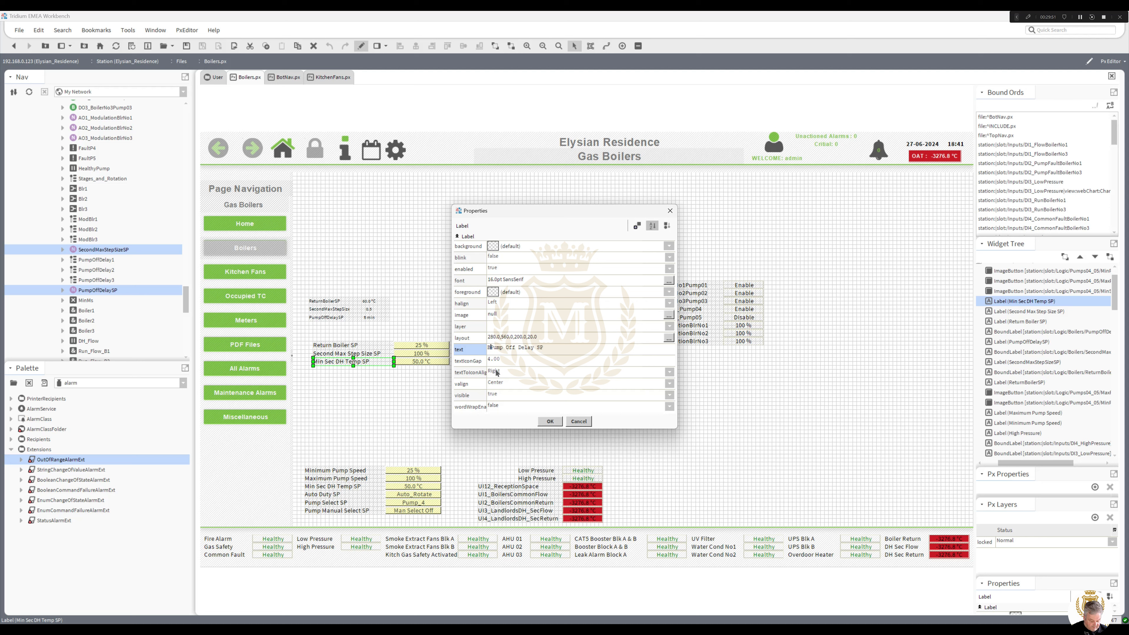
{"action": "type", "text": "lr"}
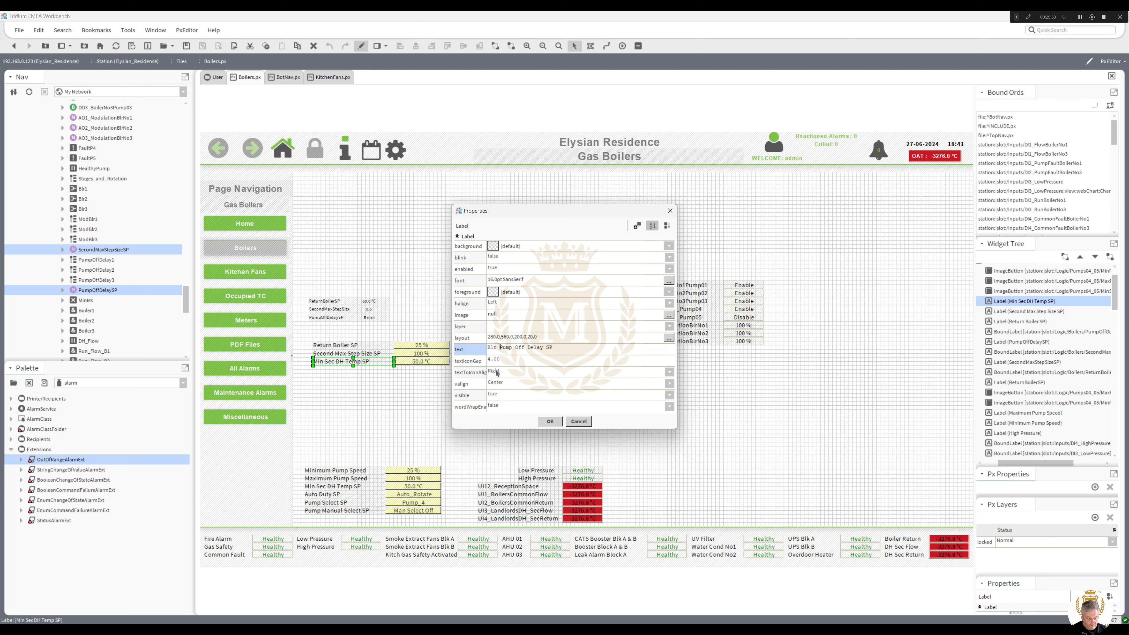
{"action": "key", "text": "BackSpace"}
{"action": "type", "text": "s"}
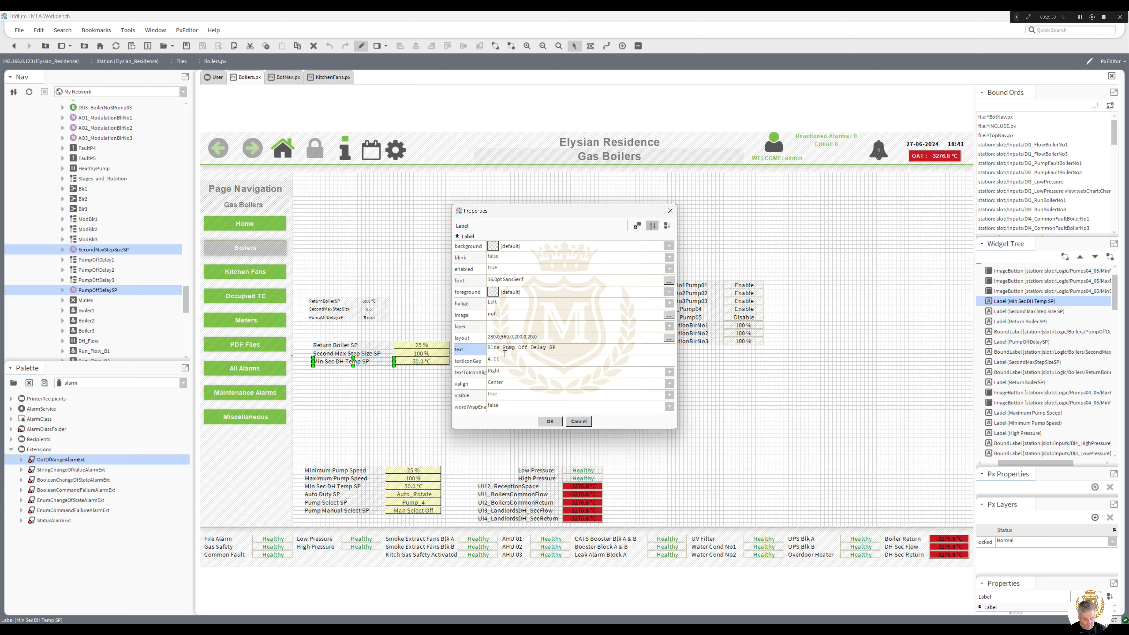
{"action": "key", "text": "BackSpace"}
{"action": "type", "text": "s"}
{"action": "left_click", "coordinate": [550, 421]}
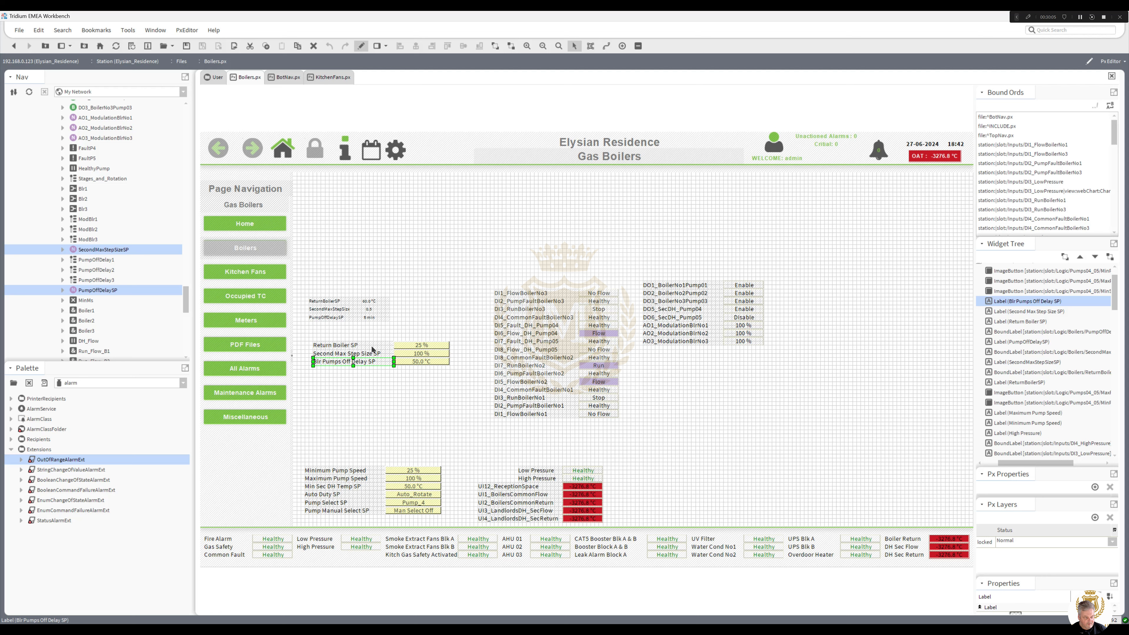
Reword the Second Max Step Size SP label as Modulation Per Second SP
{"action": "double_click", "coordinate": [343, 357]}
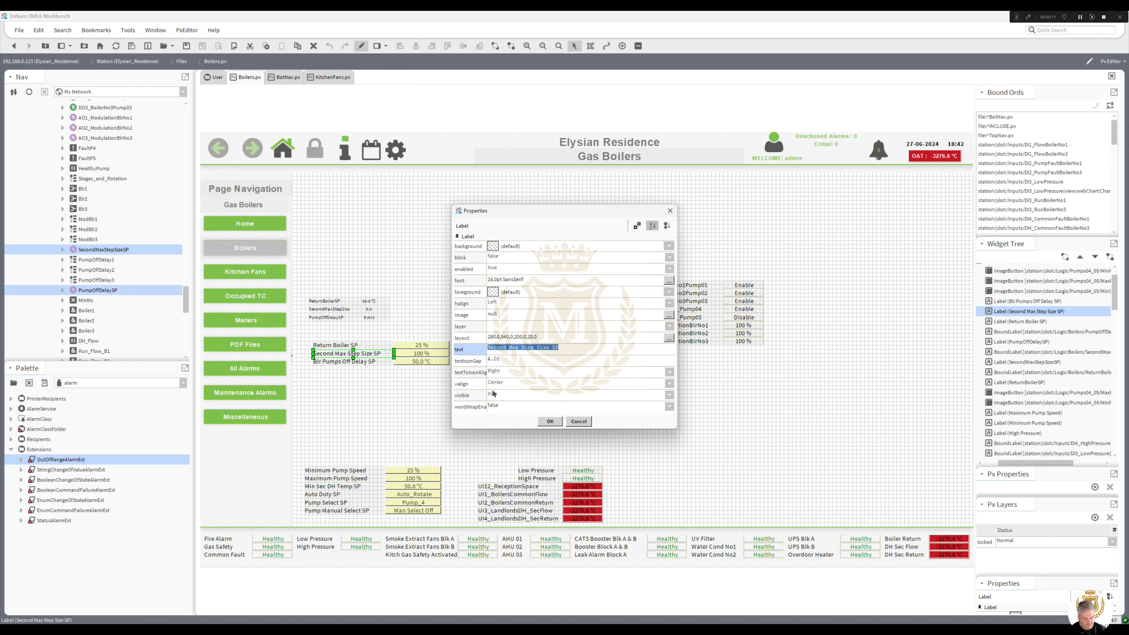
{"action": "left_click_drag", "start_coordinate": [550, 349], "coordinate": [392, 360]}
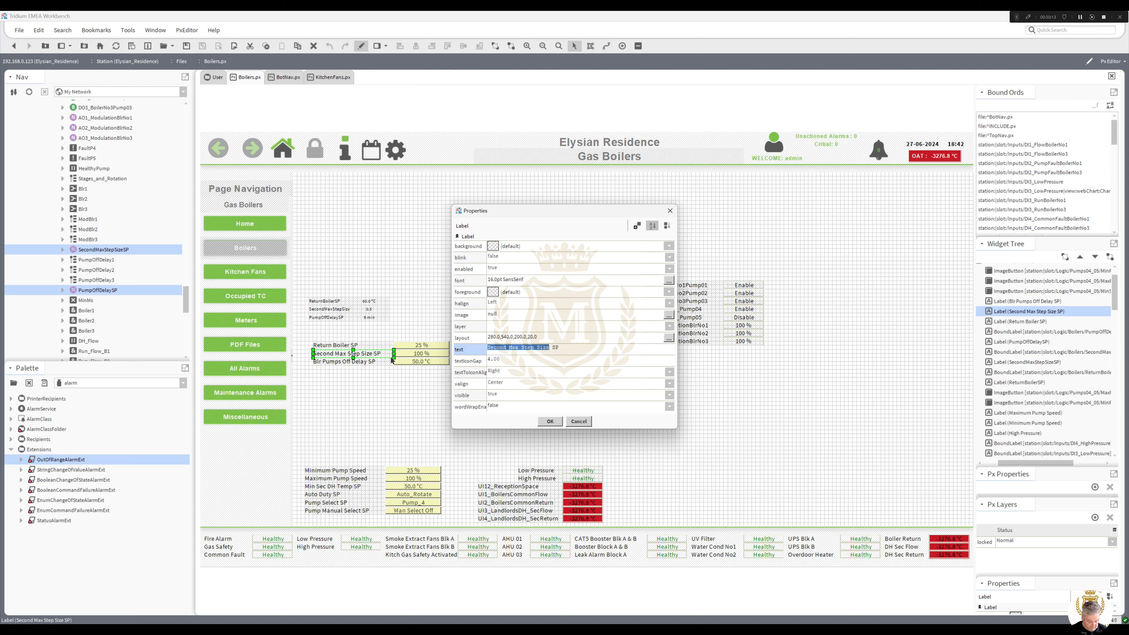
{"action": "type", "text": "Modulation "}
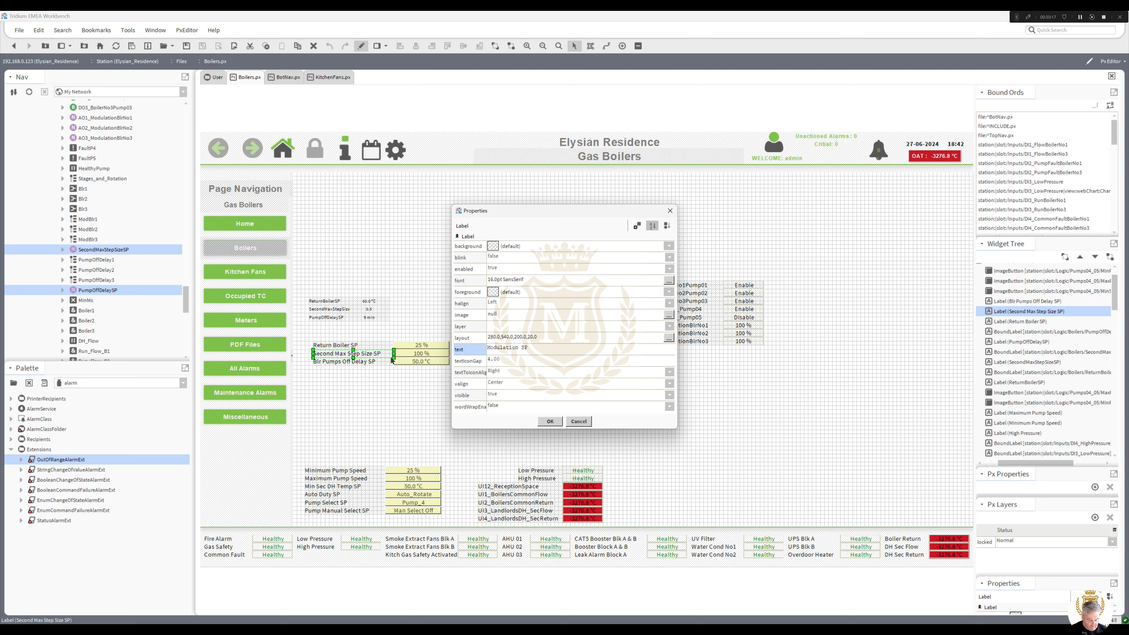
{"action": "type", "text": "Per Second"}
{"action": "left_click", "coordinate": [552, 423]}
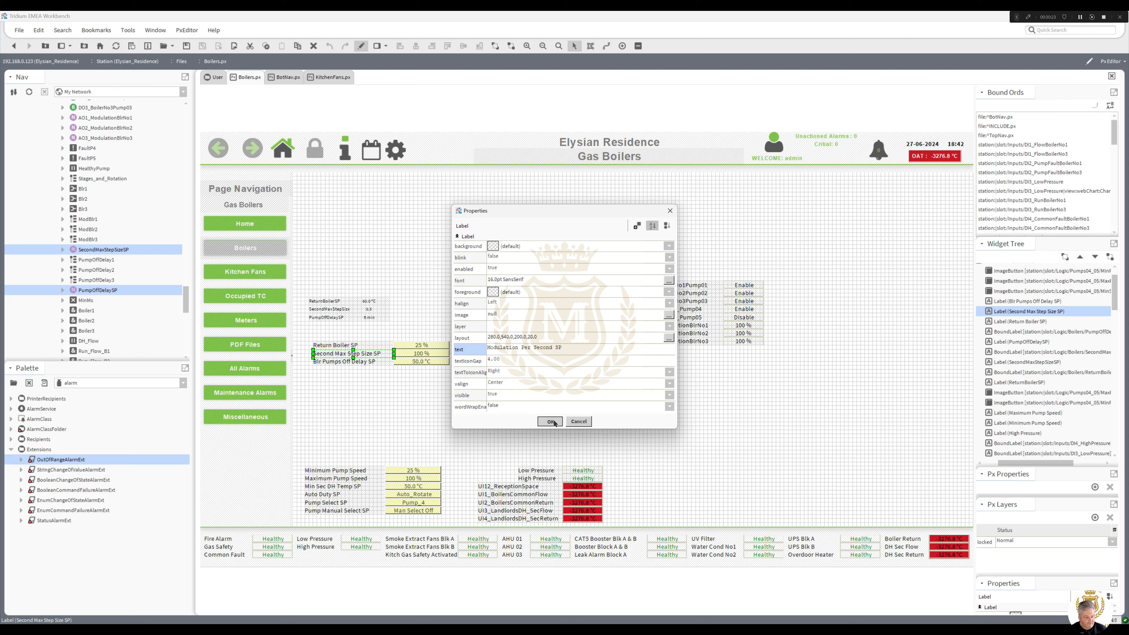
Set the Return Boiler SP button's action binding ord to station:|slot:/Logic/Boilers/ReturnBoilerSP/set, copying the path from the small ReturnBoilerSP bound label
{"action": "double_click", "coordinate": [370, 302]}
{"action": "double_click", "coordinate": [542, 407]}
{"action": "key", "text": "ctrl+c"}
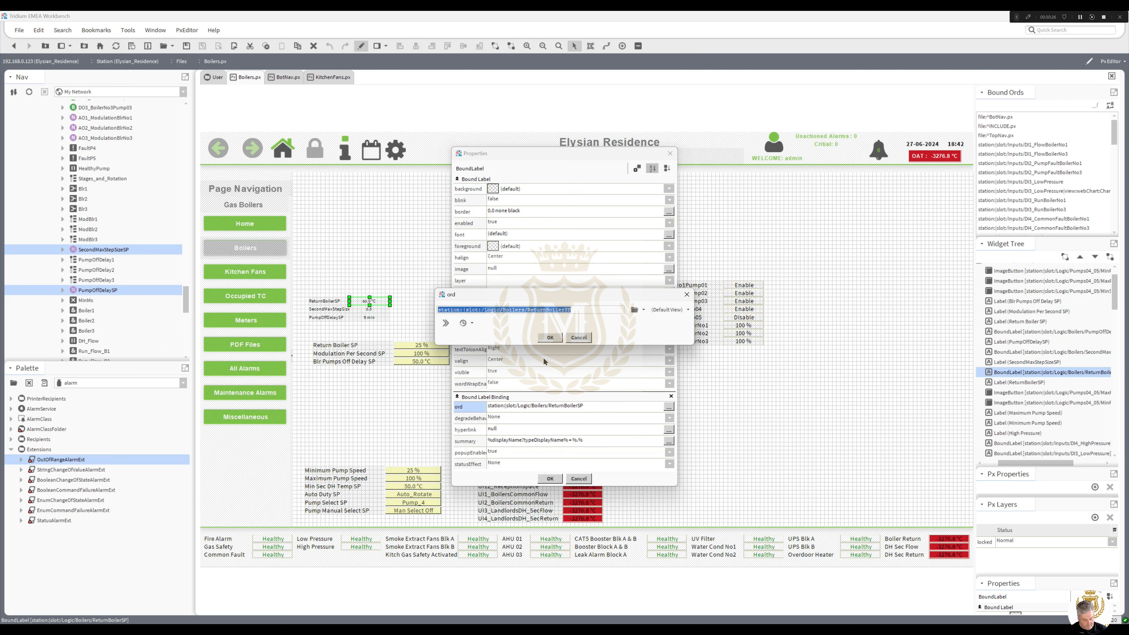
{"action": "left_click", "coordinate": [554, 339]}
{"action": "left_click", "coordinate": [551, 478]}
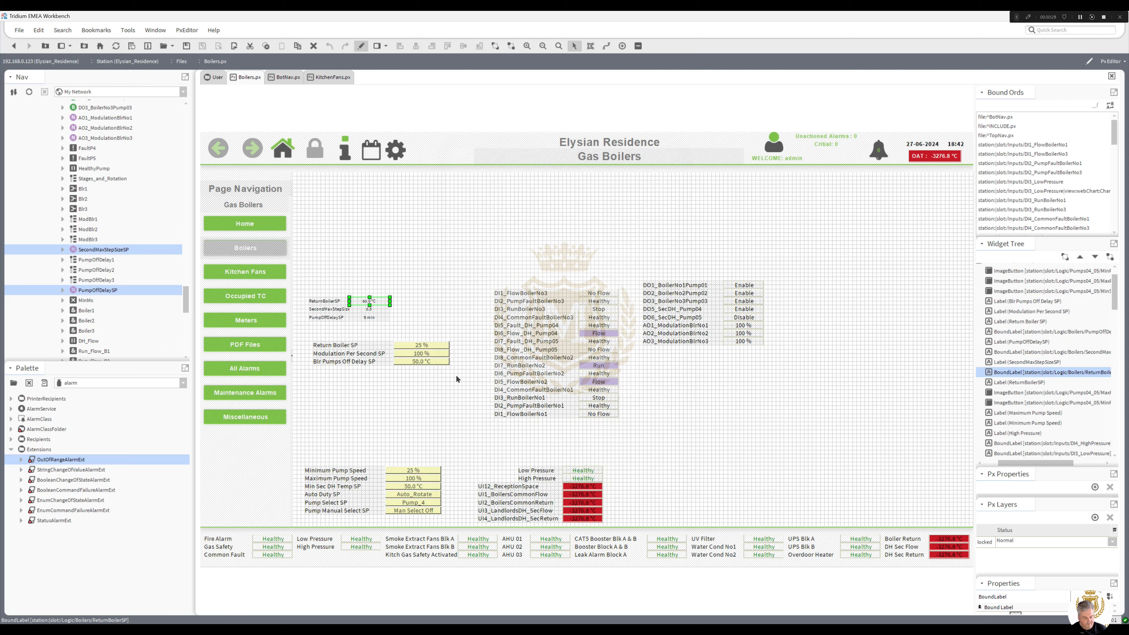
{"action": "double_click", "coordinate": [432, 343]}
{"action": "double_click", "coordinate": [568, 400]}
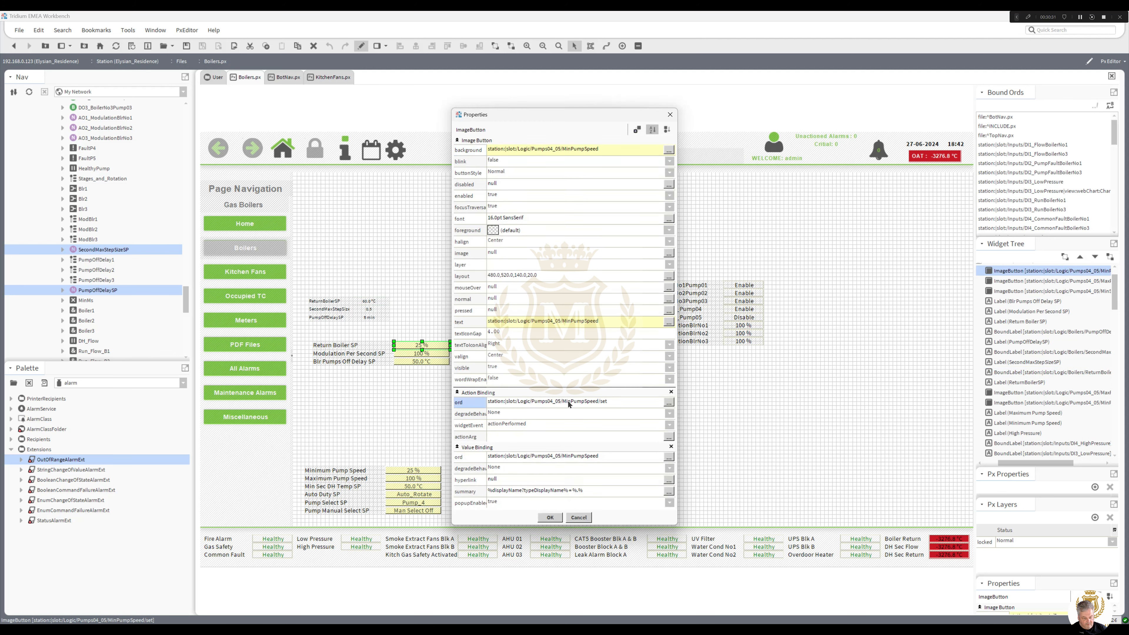
{"action": "key", "text": "ctrl+v"}
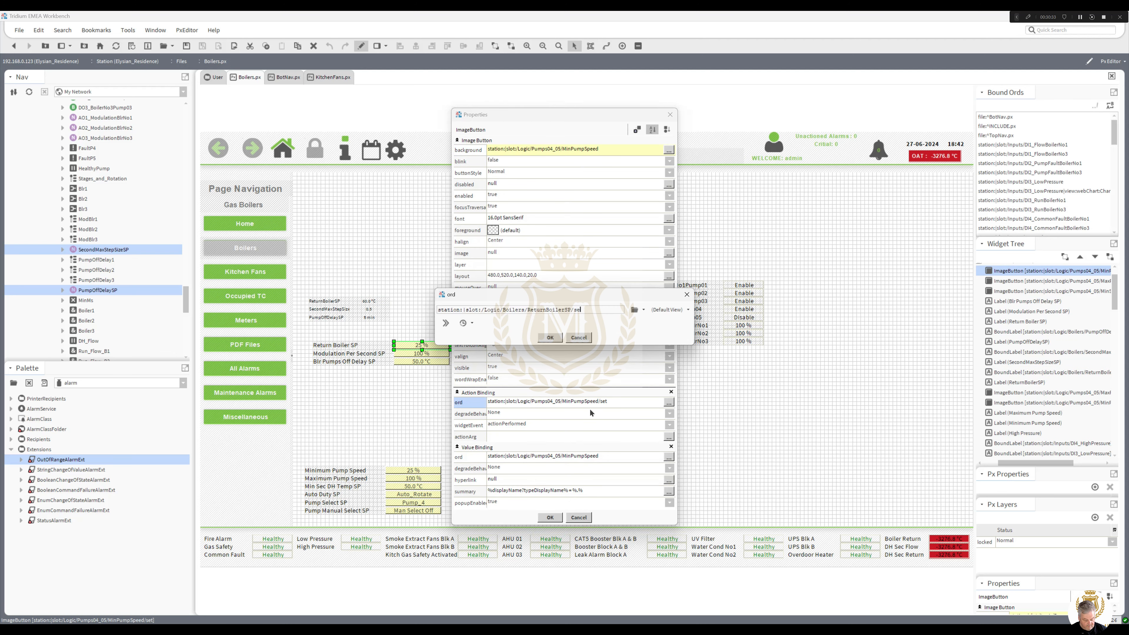
{"action": "left_click", "coordinate": [551, 337]}
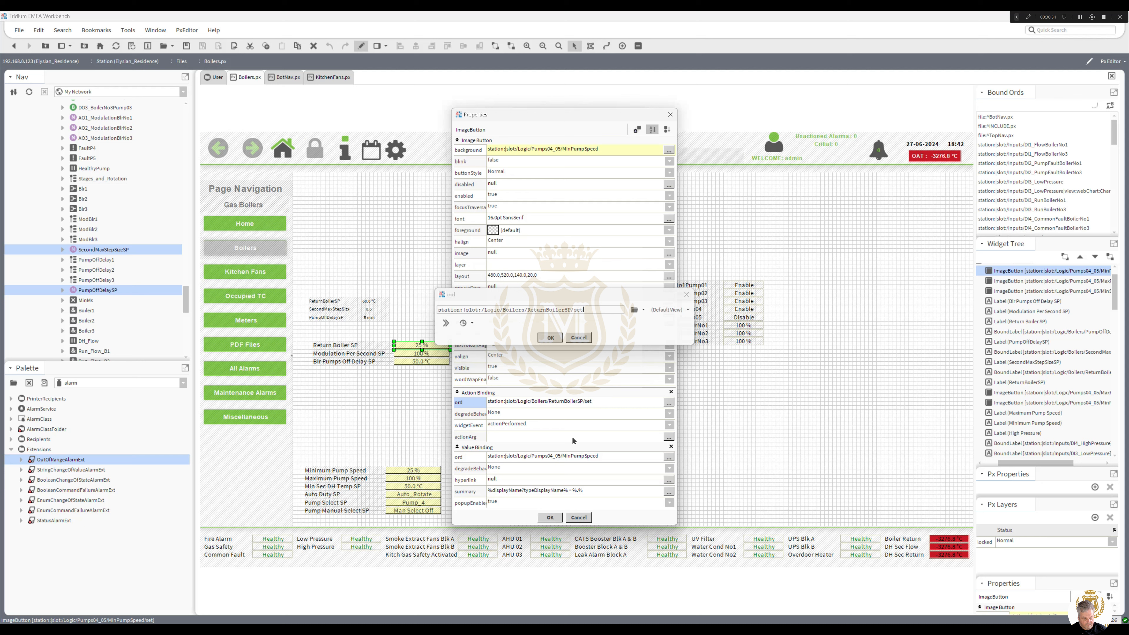
Set the Return Boiler SP button's value binding ord to station:|slot:/Logic/Boilers/ReturnBoilerSP and apply the properties
{"action": "double_click", "coordinate": [575, 456]}
{"action": "key", "text": "ctrl+v"}
{"action": "left_click", "coordinate": [550, 337]}
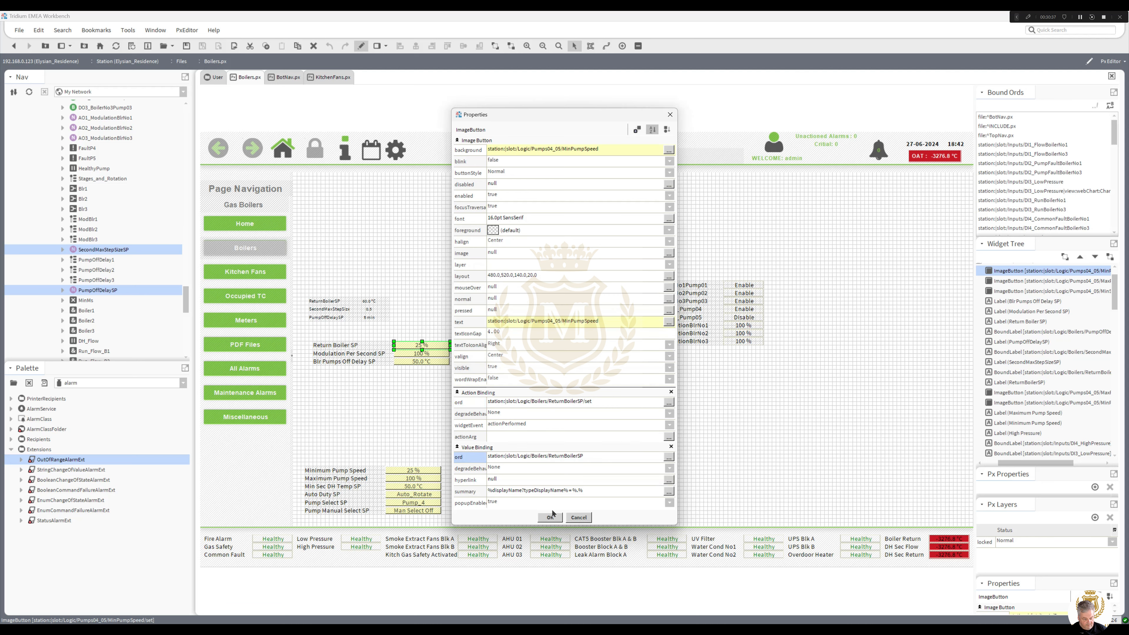
{"action": "left_click", "coordinate": [550, 517]}
Set the Modulation Per Second SP button's action binding ord to station:|slot:/Logic/Boilers/SecondMaxStepSizeSP/set, copying the path from the small SecondMaxStepSizeSP bound label
{"action": "double_click", "coordinate": [369, 309]}
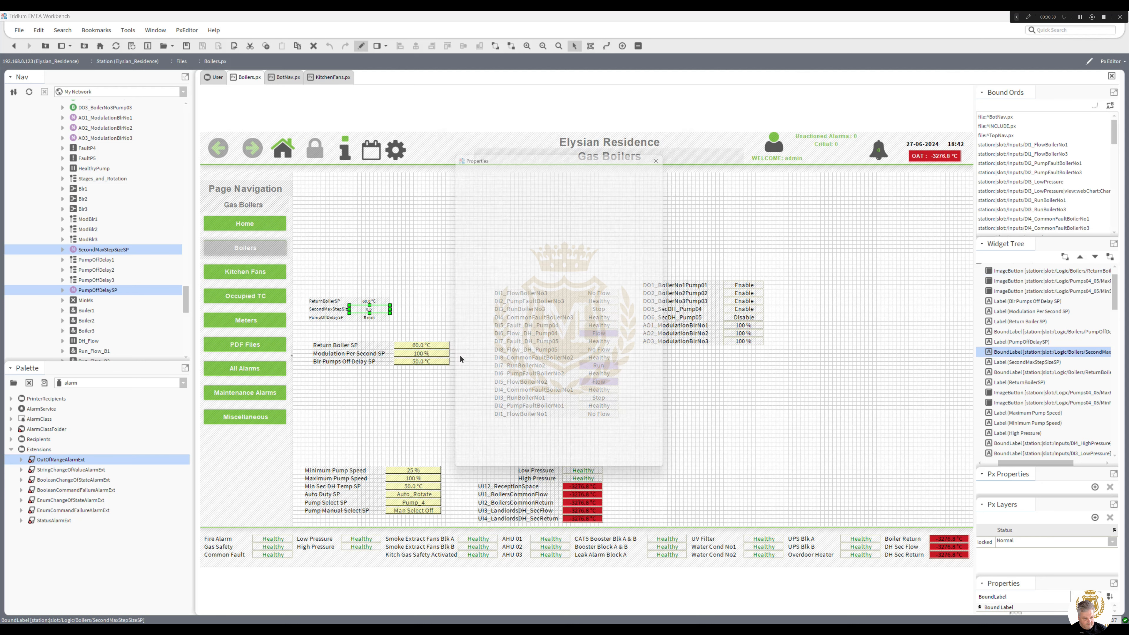
{"action": "double_click", "coordinate": [592, 406]}
{"action": "key", "text": "ctrl+c"}
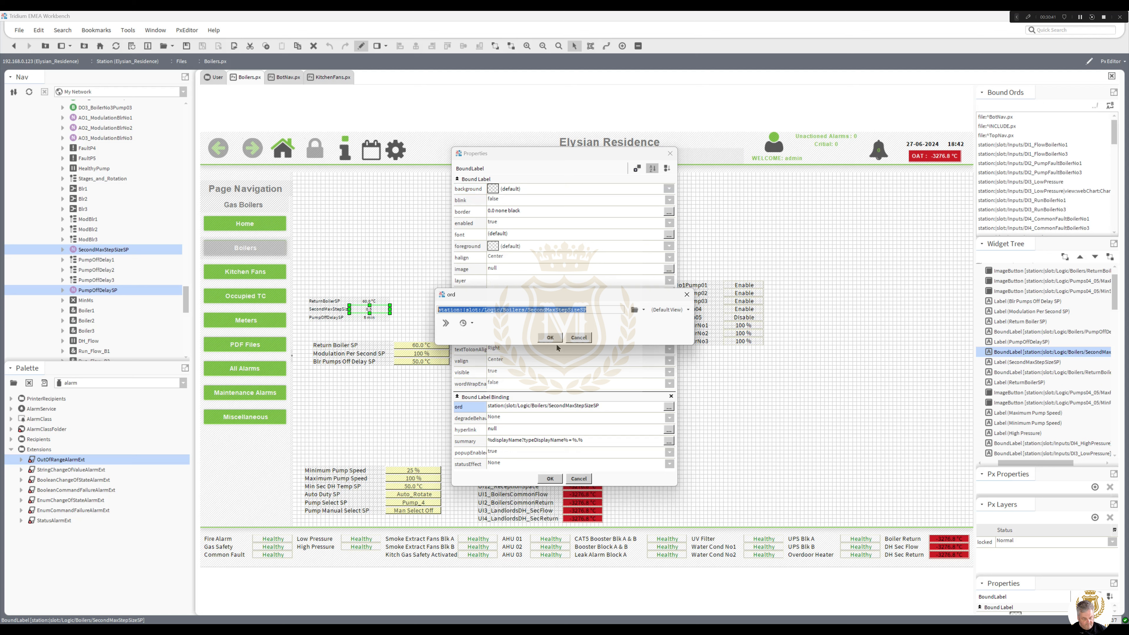
{"action": "left_click", "coordinate": [550, 337]}
{"action": "left_click", "coordinate": [550, 479]}
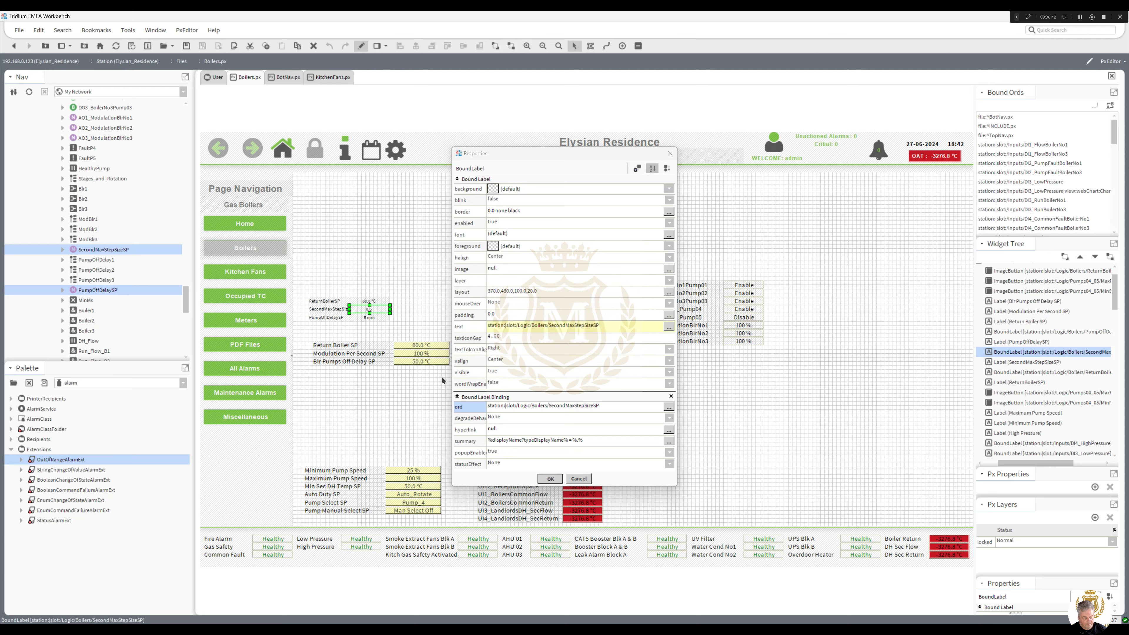
{"action": "double_click", "coordinate": [422, 354]}
{"action": "double_click", "coordinate": [587, 408]}
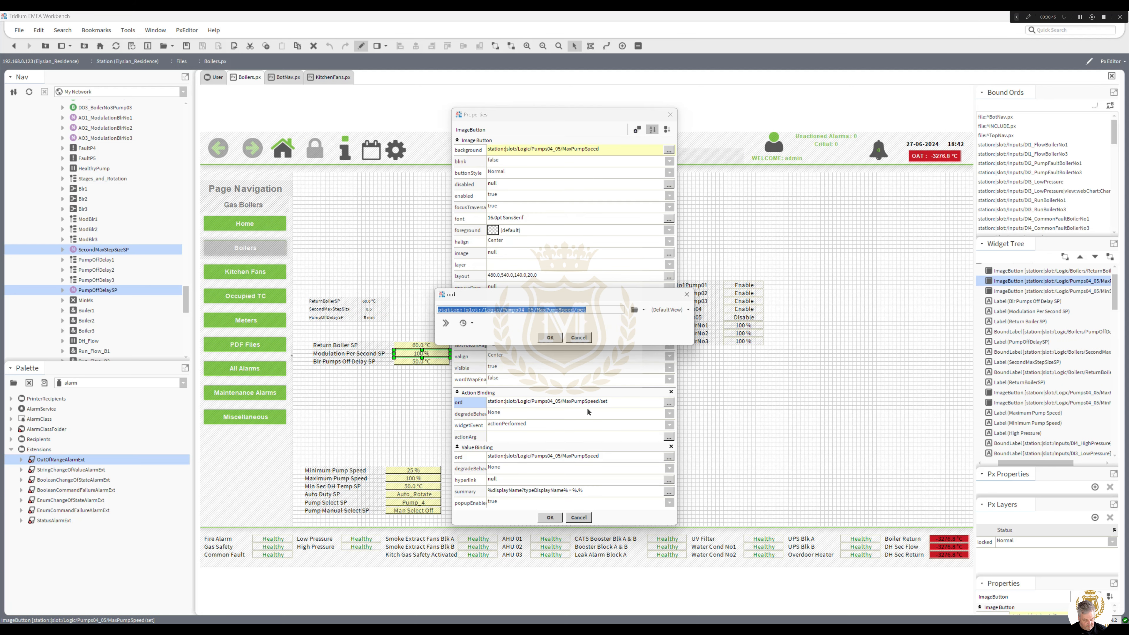
{"action": "key", "text": "ctrl+v"}
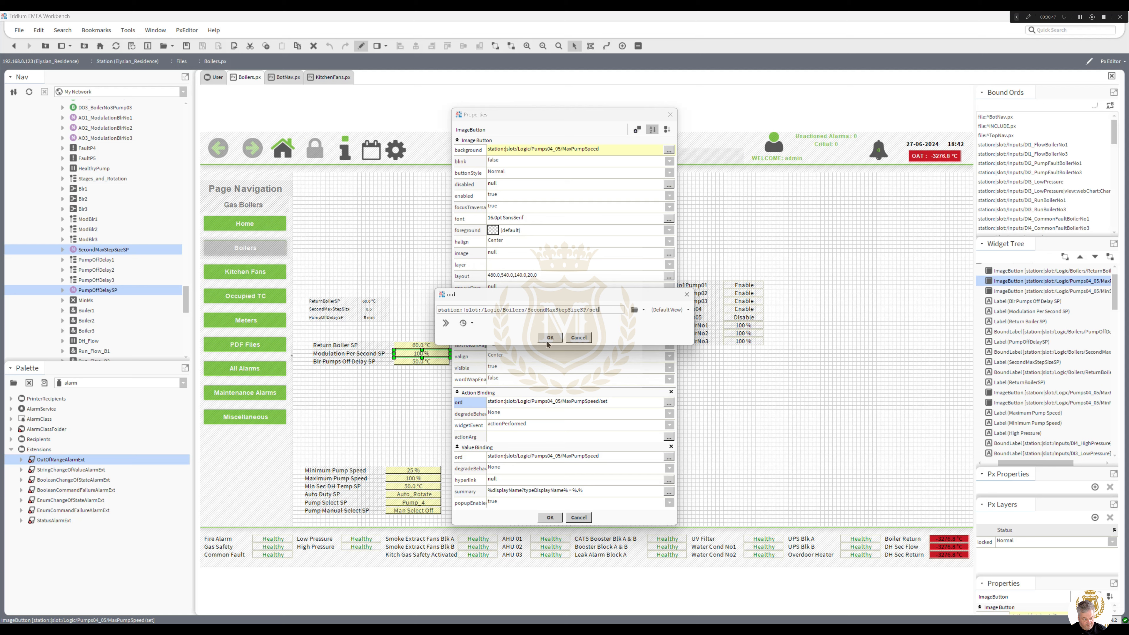
{"action": "left_click", "coordinate": [548, 338]}
Set the Modulation Per Second SP button's value binding ord to station:|slot:/Logic/Boilers/SecondMaxStepSizeSP and apply the properties
{"action": "double_click", "coordinate": [571, 458]}
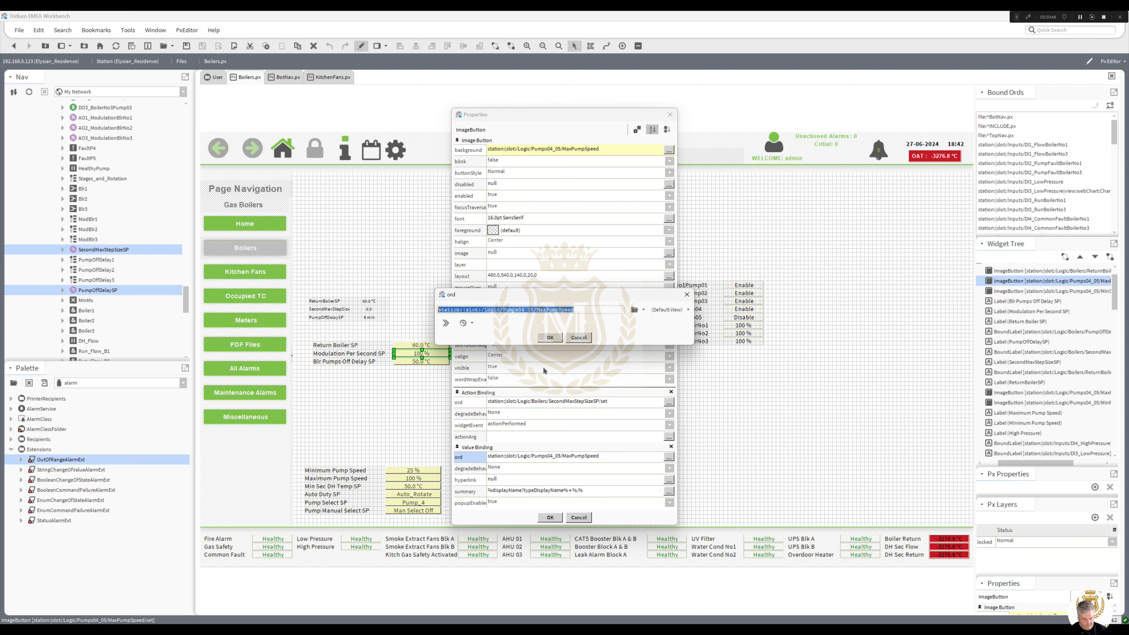
{"action": "key", "text": "ctrl+v"}
{"action": "left_click", "coordinate": [549, 338]}
{"action": "left_click", "coordinate": [550, 517]}
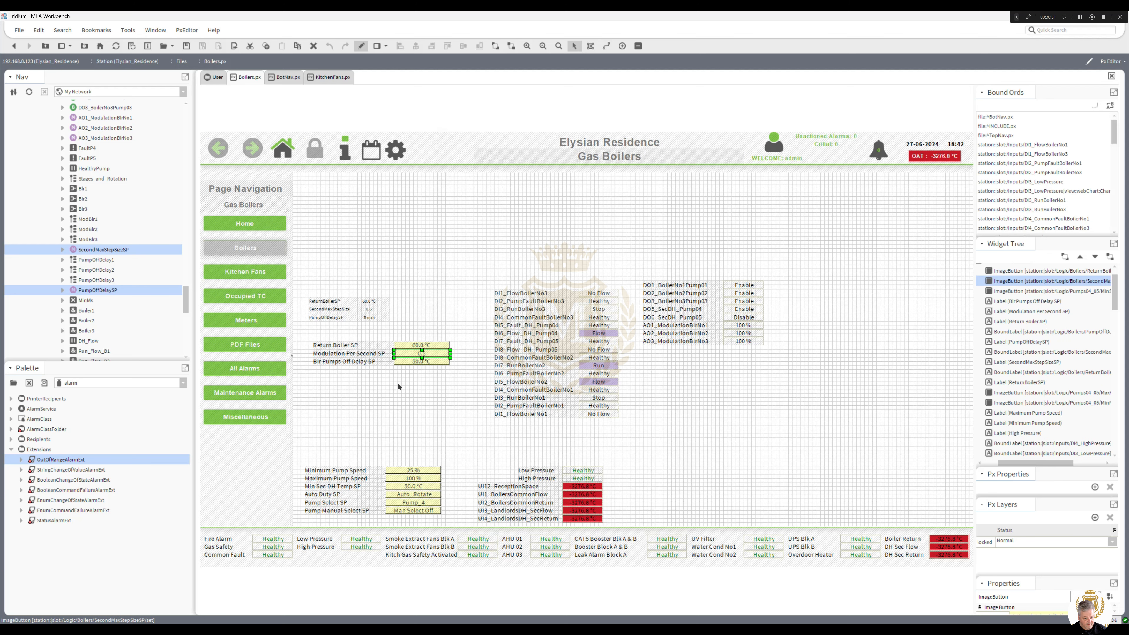
Set the Blr Pumps Off Delay SP button's action binding ord to station:|slot:/Logic/Boilers/PumpOffDelaySP/set, copying the path from the small PumpOffDelaySP bound label
{"action": "double_click", "coordinate": [370, 318]}
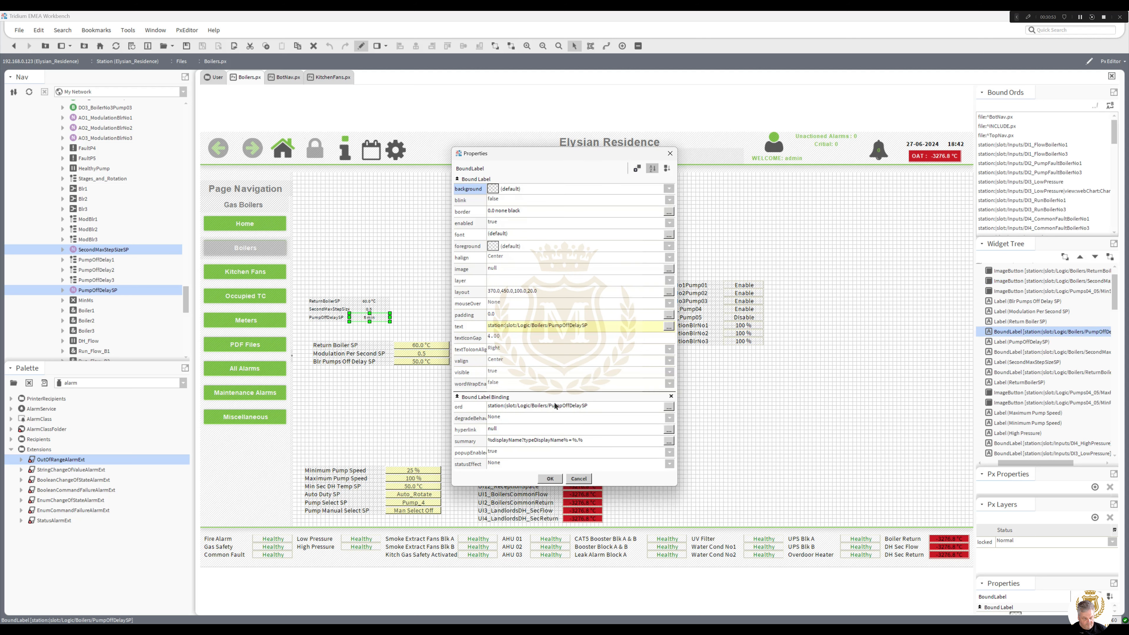
{"action": "double_click", "coordinate": [556, 407]}
{"action": "key", "text": "ctrl+c"}
{"action": "left_click", "coordinate": [551, 338]}
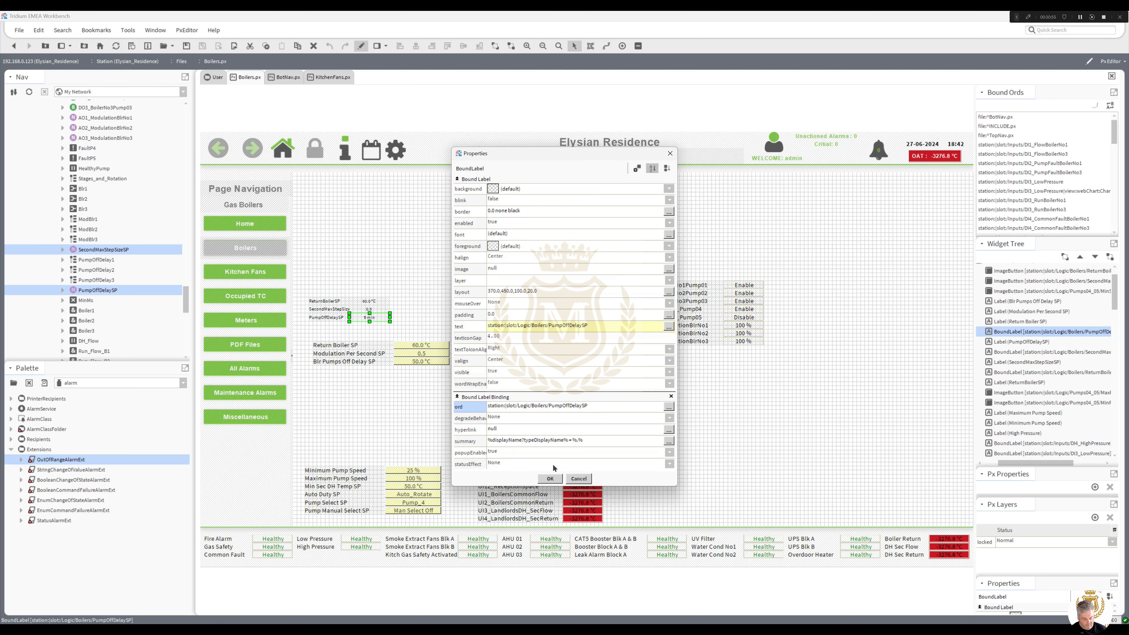
{"action": "left_click", "coordinate": [550, 479]}
{"action": "double_click", "coordinate": [423, 361]}
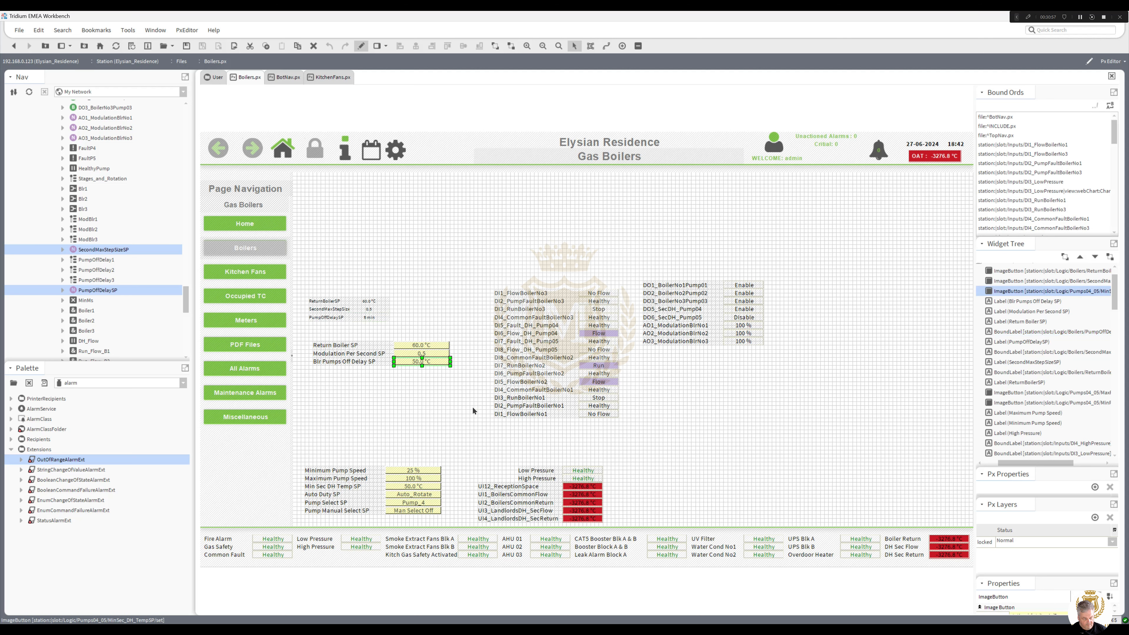
{"action": "double_click", "coordinate": [547, 402]}
{"action": "key", "text": "ctrl+v"}
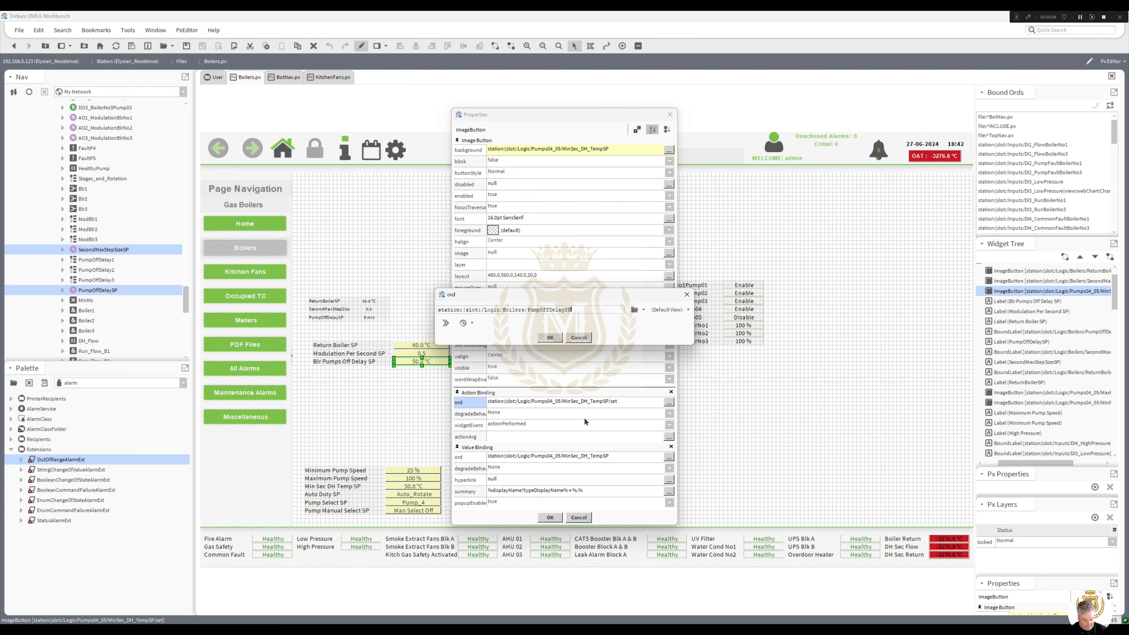
{"action": "left_click", "coordinate": [550, 338]}
Set the Blr Pumps Off Delay SP button's value binding ord to station:|slot:/Logic/Boilers/PumpOffDelaySP and apply the properties
{"action": "double_click", "coordinate": [547, 456]}
{"action": "key", "text": "ctrl+v"}
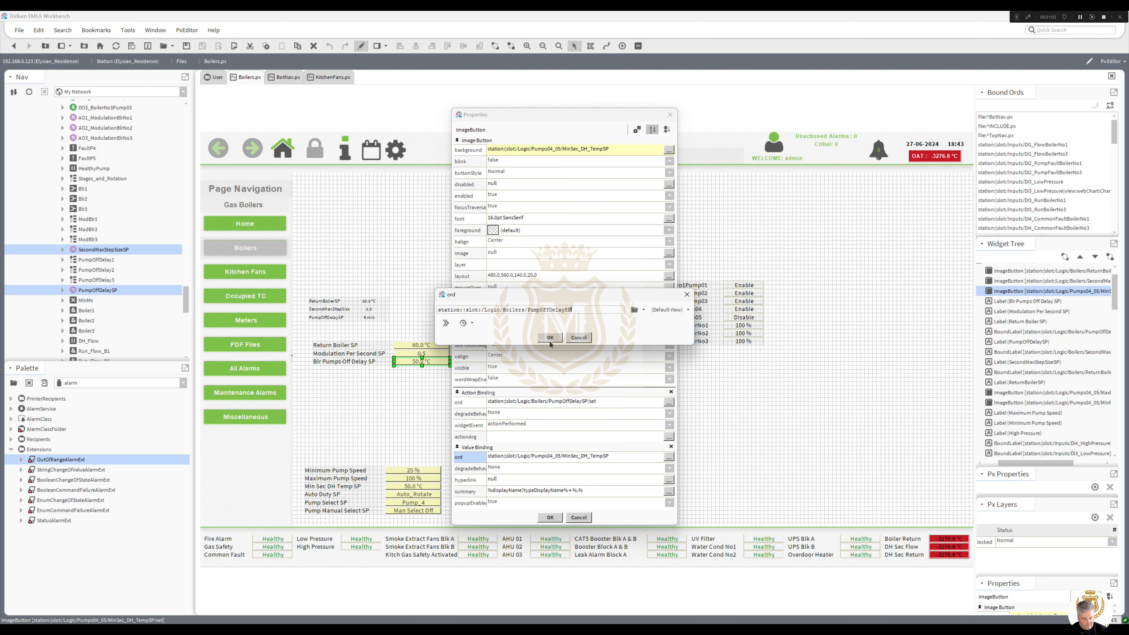
{"action": "key", "text": "Return"}
{"action": "left_click", "coordinate": [550, 517]}
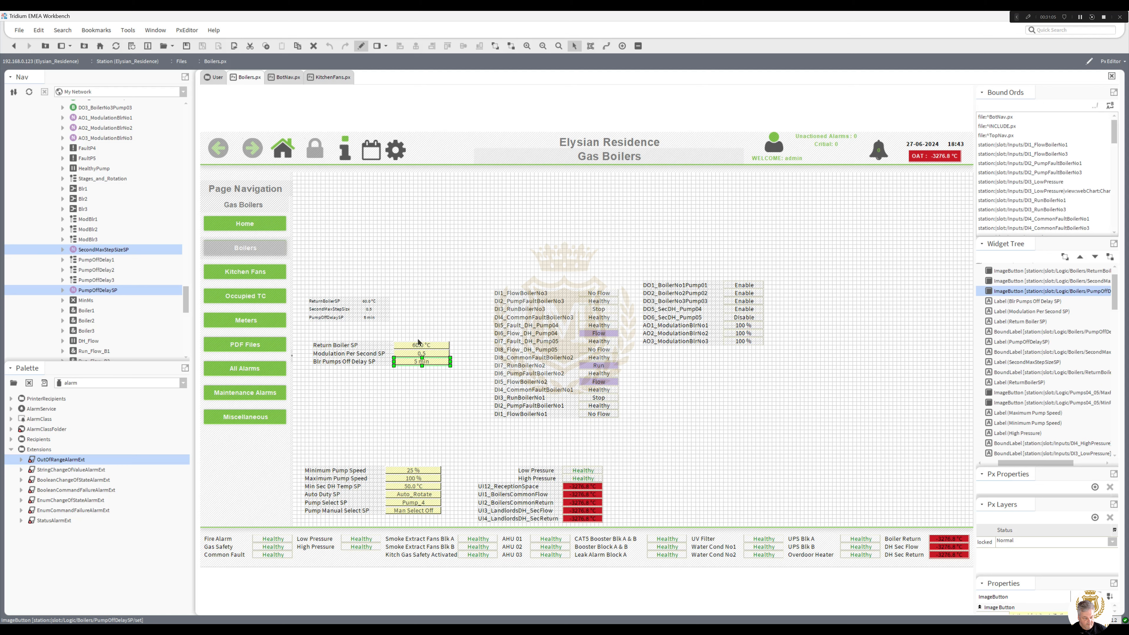
Delete the three small source setpoint labels with their values, move the new setpoint rows beside the bottom temperature readings, and leave edit mode
{"action": "left_click_drag", "start_coordinate": [411, 339], "coordinate": [465, 375]}
{"action": "key", "text": "Delete"}
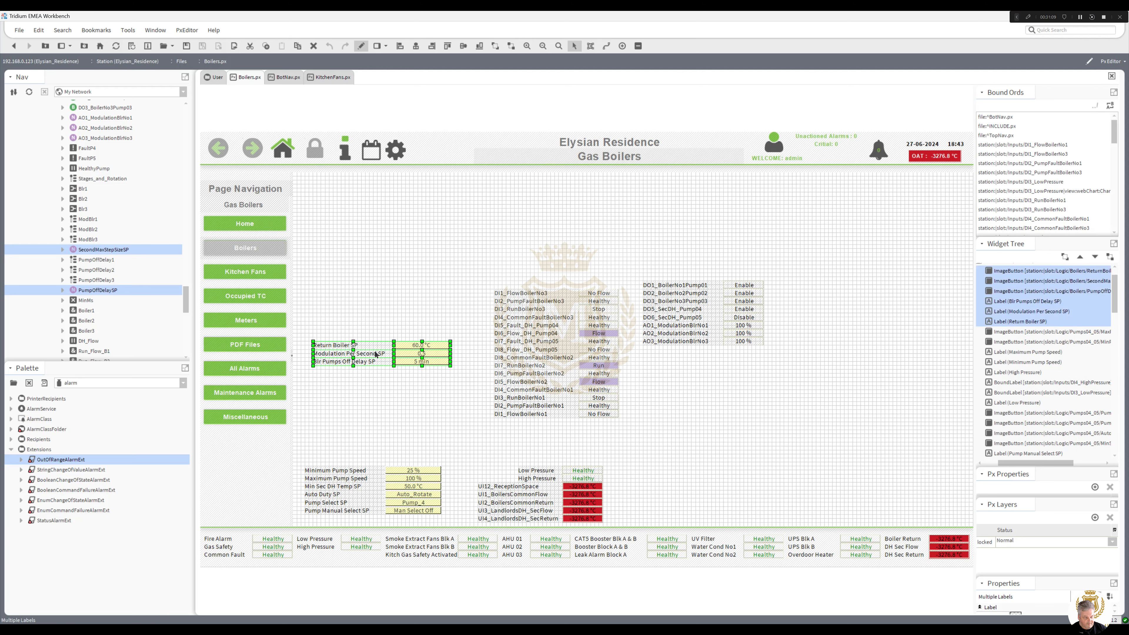
{"action": "left_click_drag", "start_coordinate": [358, 352], "coordinate": [672, 504]}
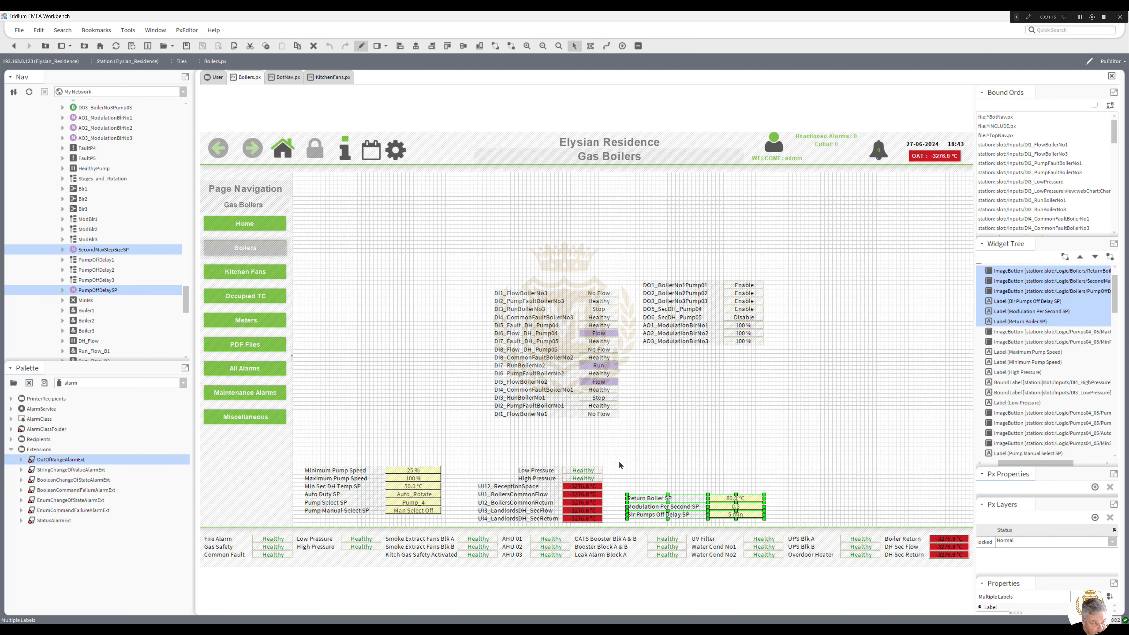
{"action": "left_click", "coordinate": [361, 47]}
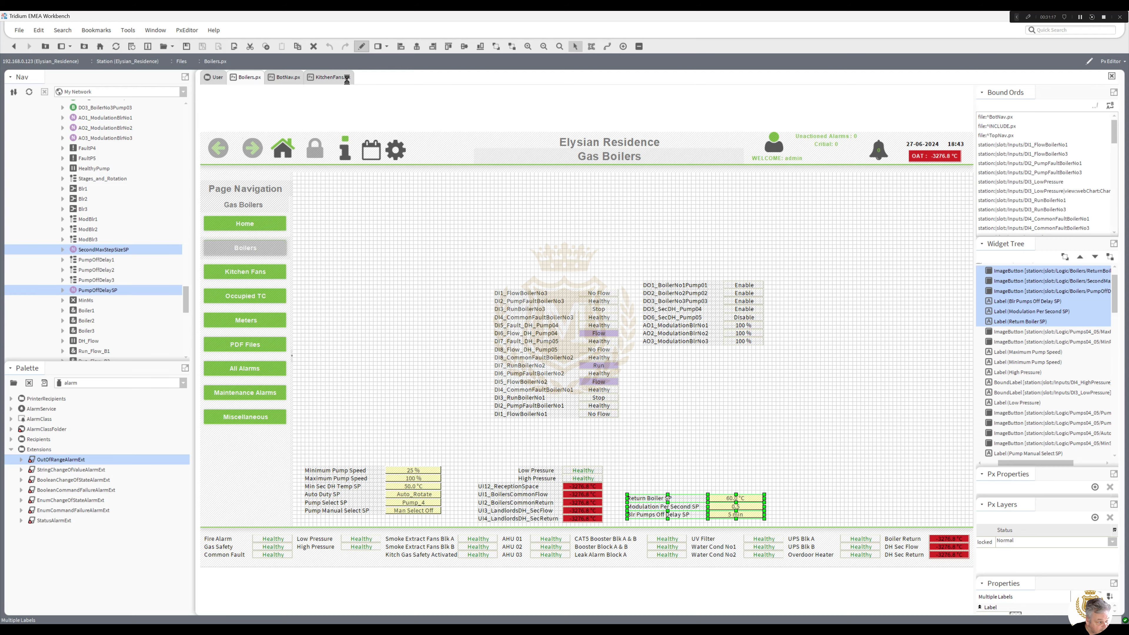
Collapse the Boilers logic folder and open the KitchenSupplyExtract wire sheet for review
{"action": "left_click_drag", "start_coordinate": [186, 298], "coordinate": [193, 241]}
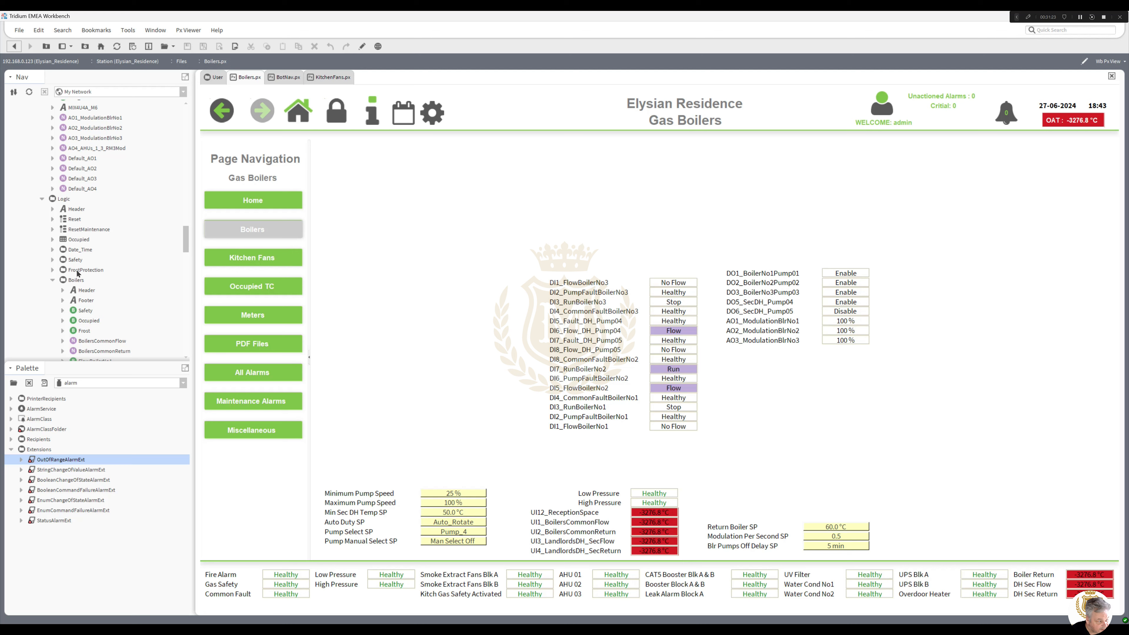
{"action": "left_click", "coordinate": [53, 281]}
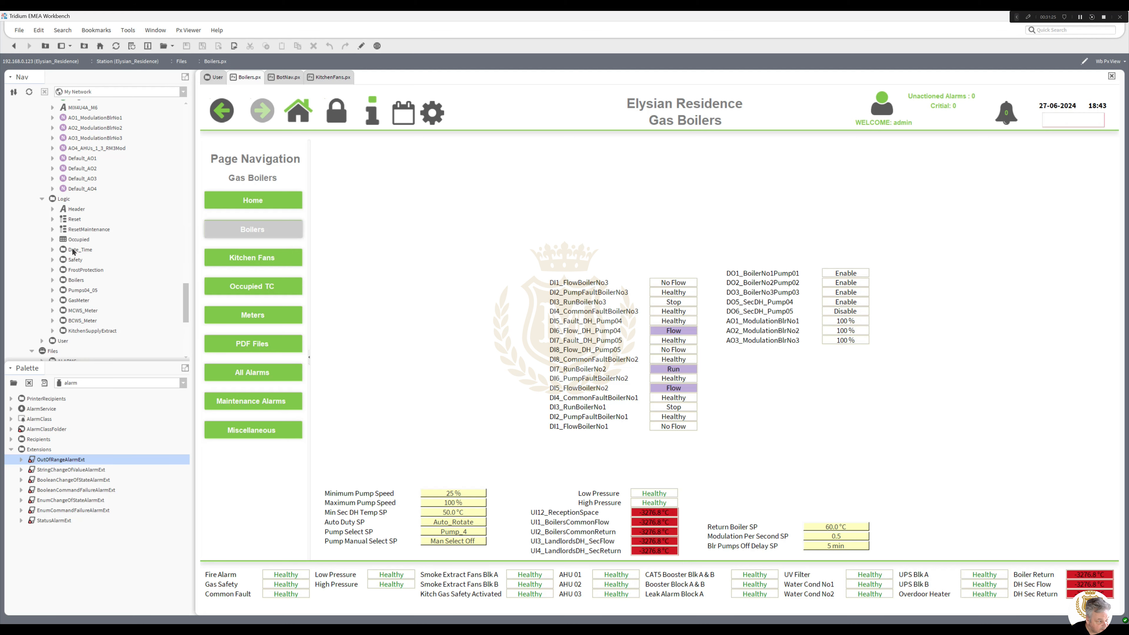
{"action": "double_click", "coordinate": [80, 331]}
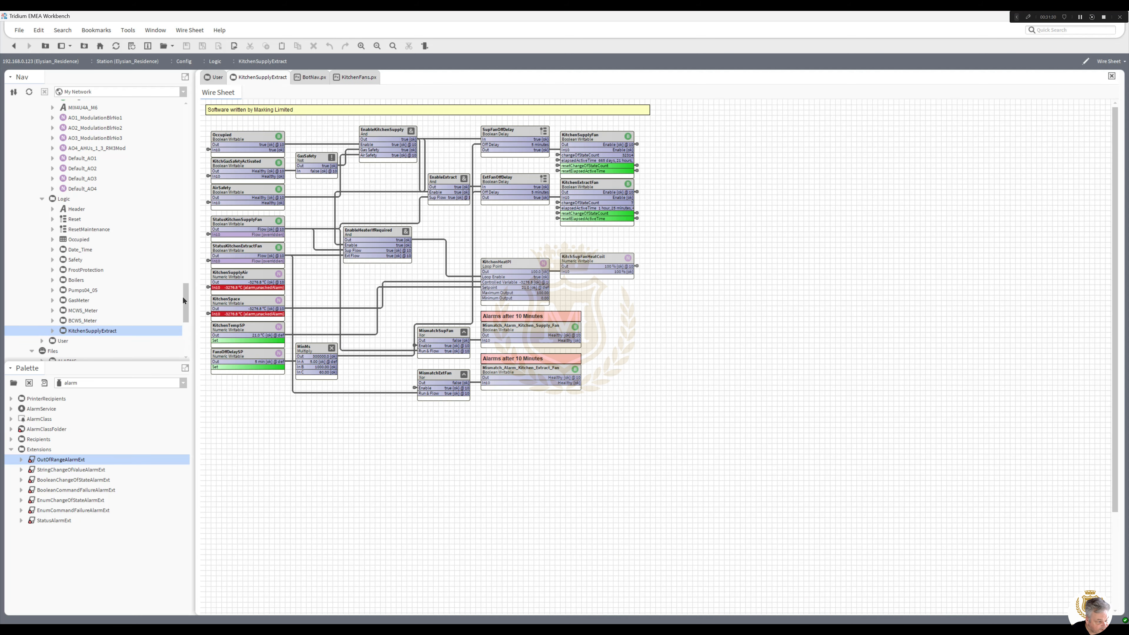
Open the Home.px graphic and go to the Miscellaneous page to examine its fans, tanks and AHUs
{"action": "left_click_drag", "start_coordinate": [182, 296], "coordinate": [183, 332]}
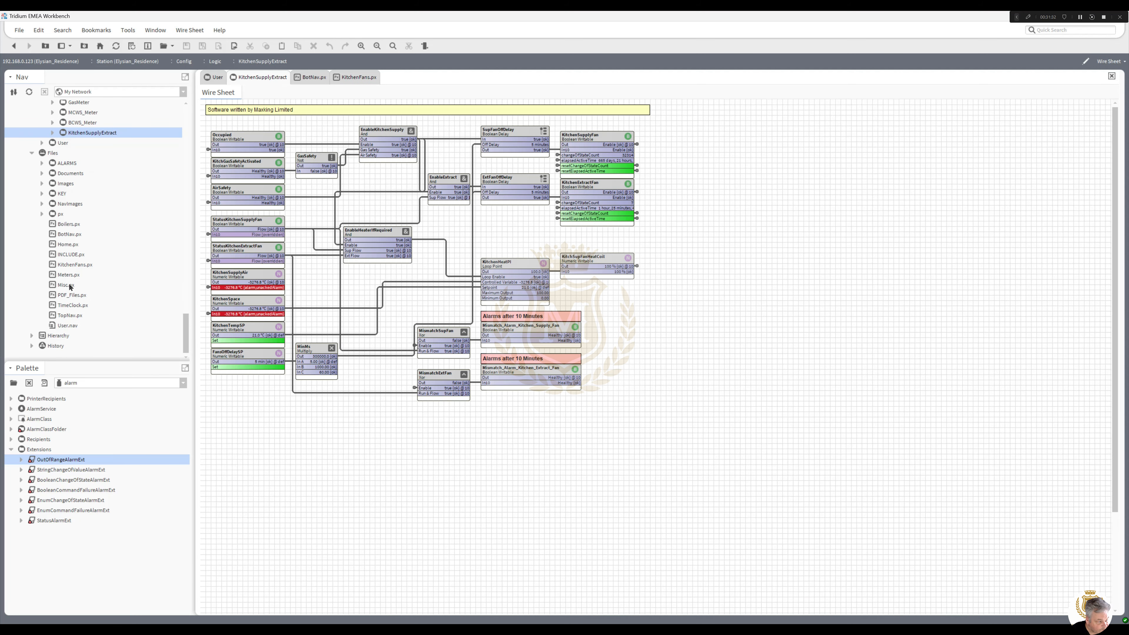
{"action": "double_click", "coordinate": [68, 244]}
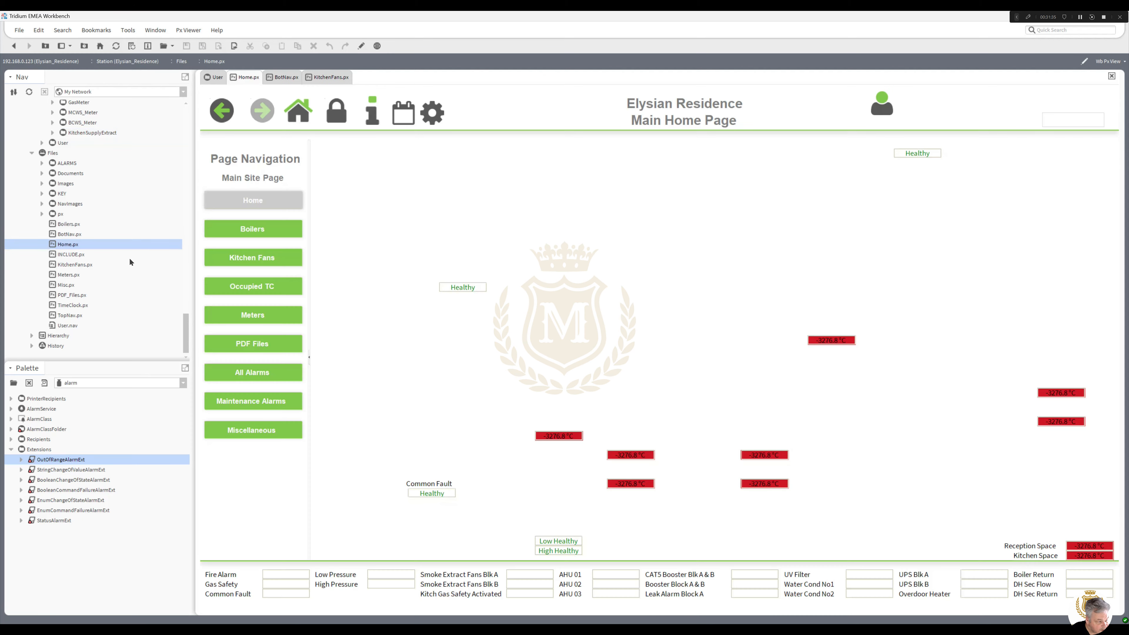
{"action": "left_click", "coordinate": [273, 433]}
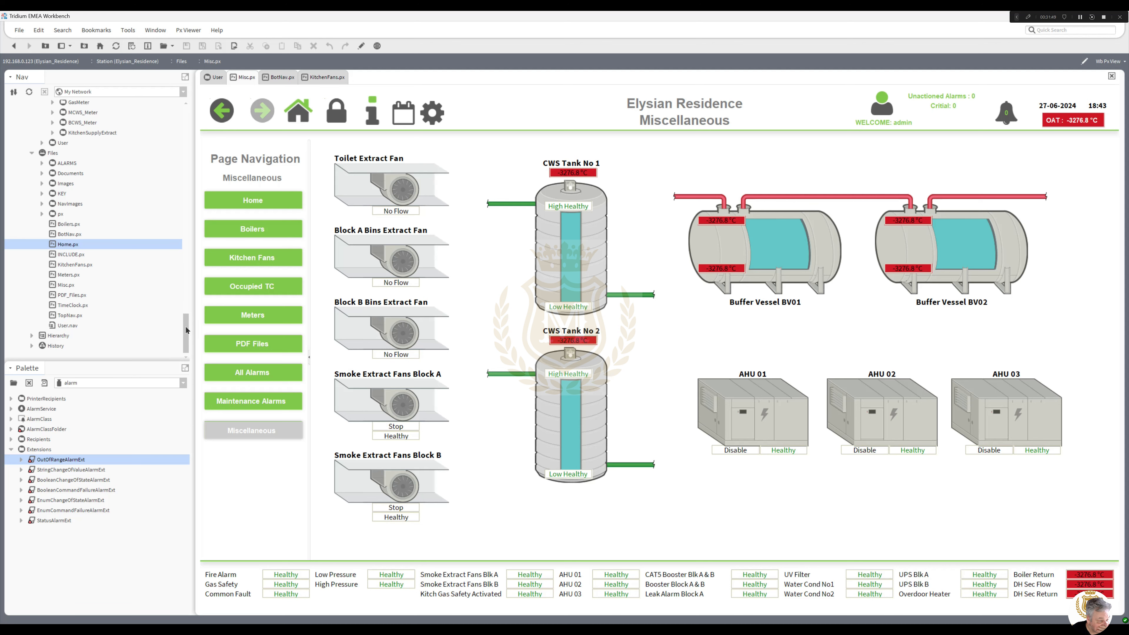
Open the wire sheet of the station's Logic folder
{"action": "mouse_move", "coordinate": [186, 330]}
{"action": "left_mouse_down"}
{"action": "mouse_move", "coordinate": [190, 311]}
{"action": "mouse_move", "coordinate": [190, 321]}
{"action": "left_mouse_up"}
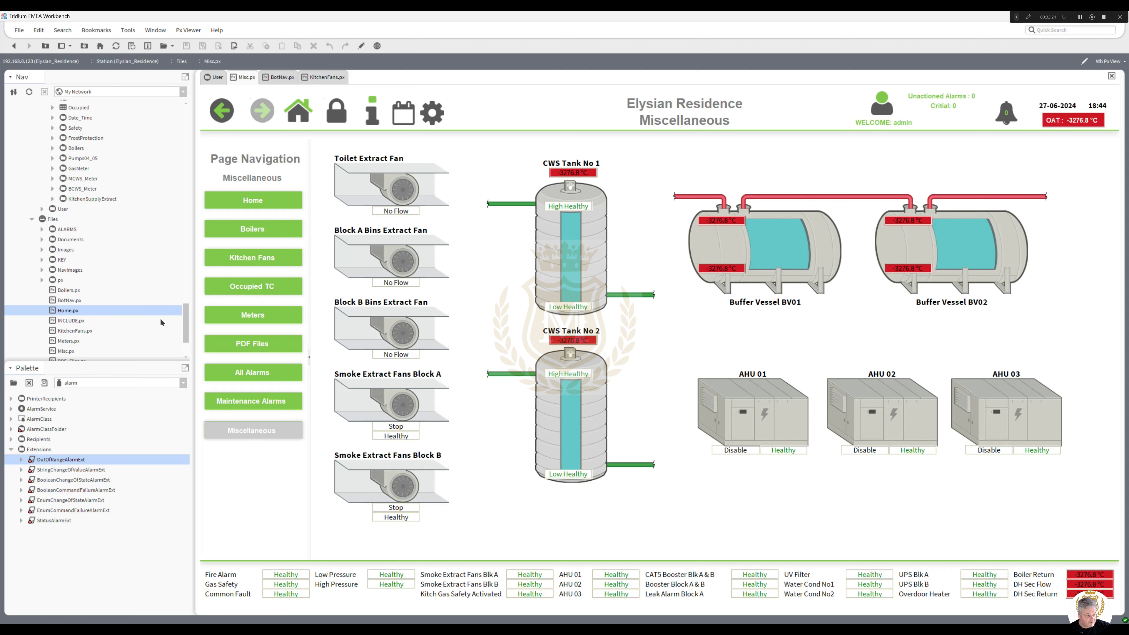
{"action": "left_click_drag", "start_coordinate": [187, 321], "coordinate": [177, 294]}
{"action": "right_click", "coordinate": [63, 218]}
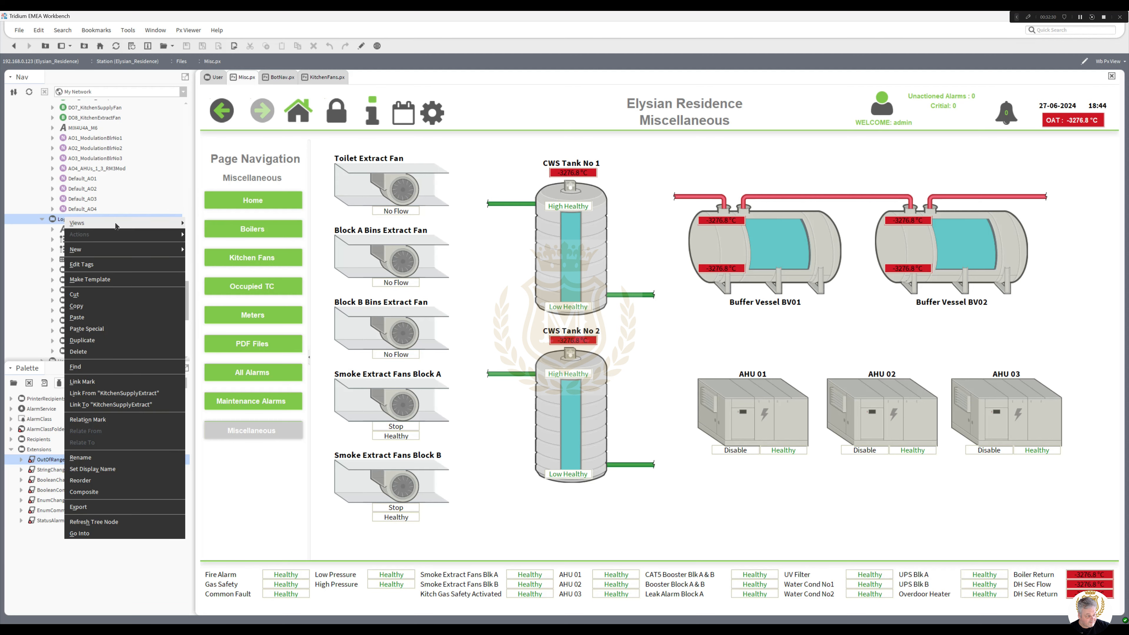
{"action": "mouse_move", "coordinate": [116, 222]}
{"action": "left_click", "coordinate": [221, 223]}
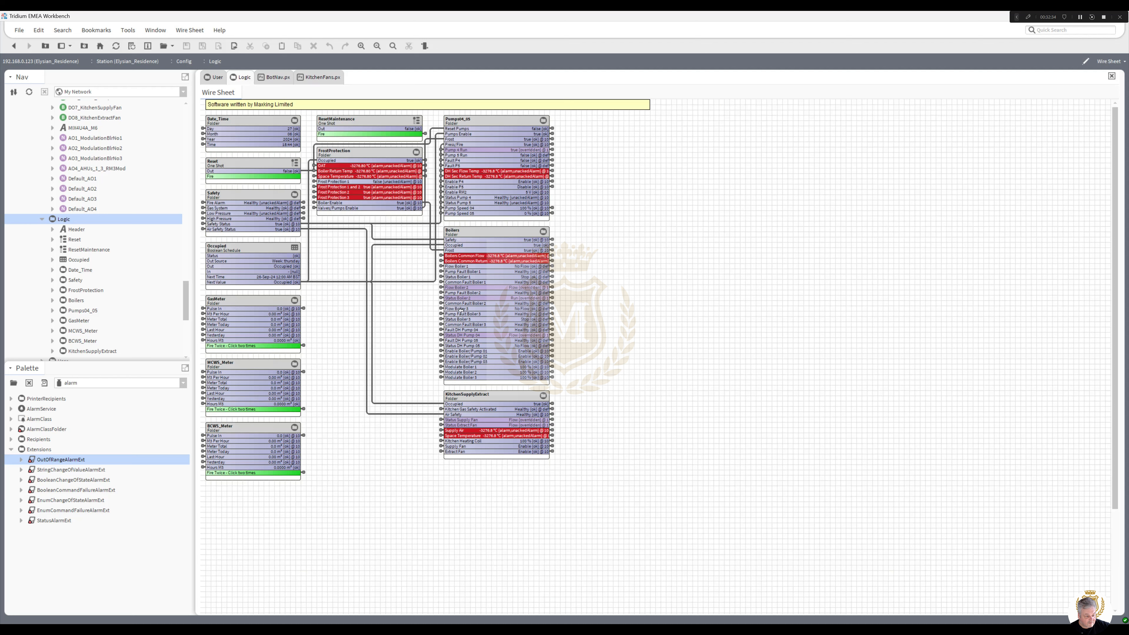
Add a new folder named AHUs to the Logic wire sheet and place it directly beneath the KitchenSupplyExtract block
{"action": "right_click", "coordinate": [487, 483]}
{"action": "mouse_move", "coordinate": [526, 451]}
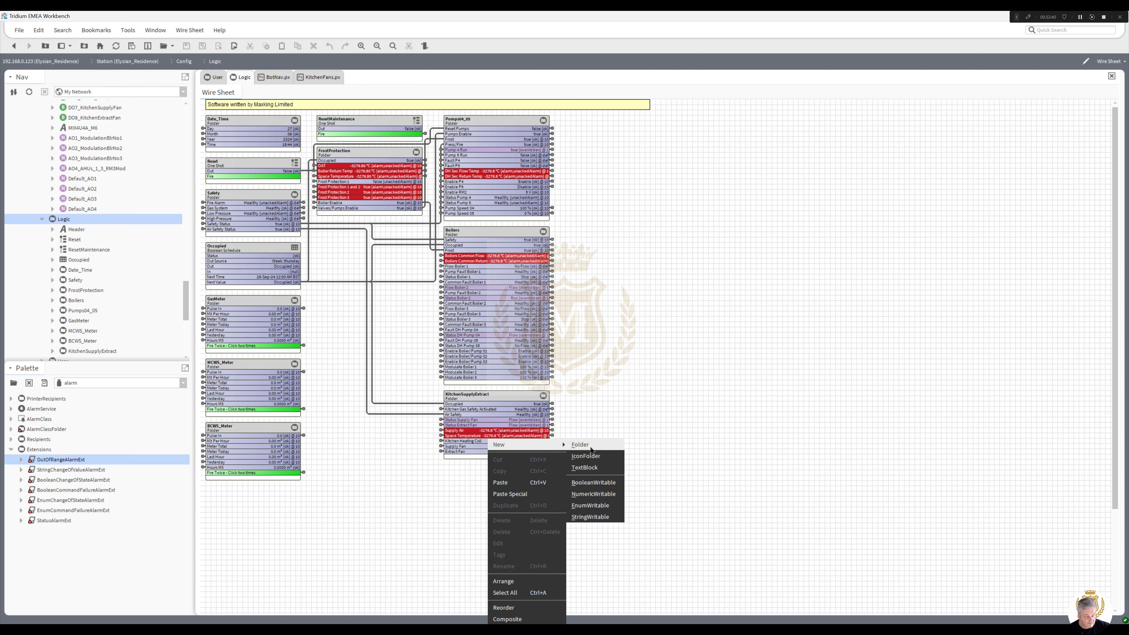
{"action": "left_click", "coordinate": [580, 445]}
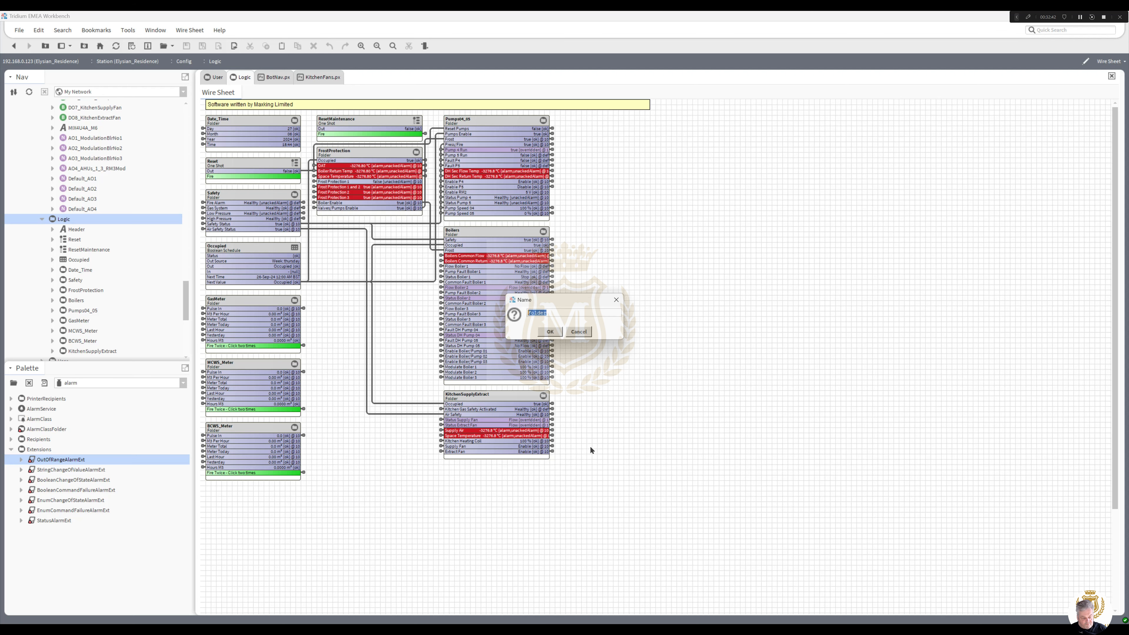
{"action": "type", "text": "AH"}
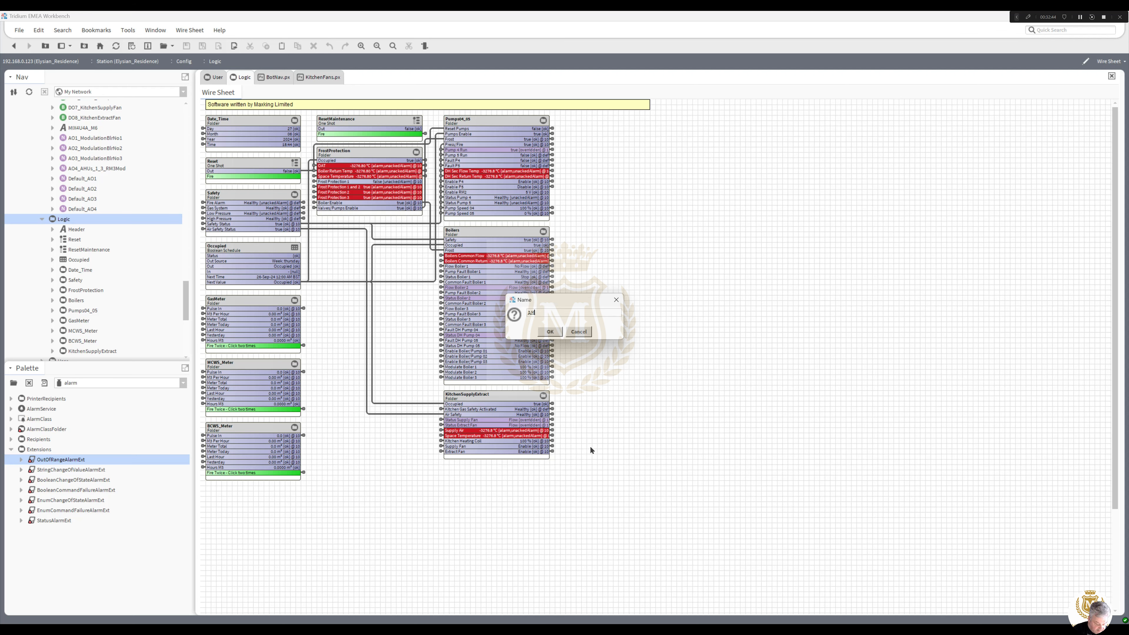
{"action": "type", "text": "Us"}
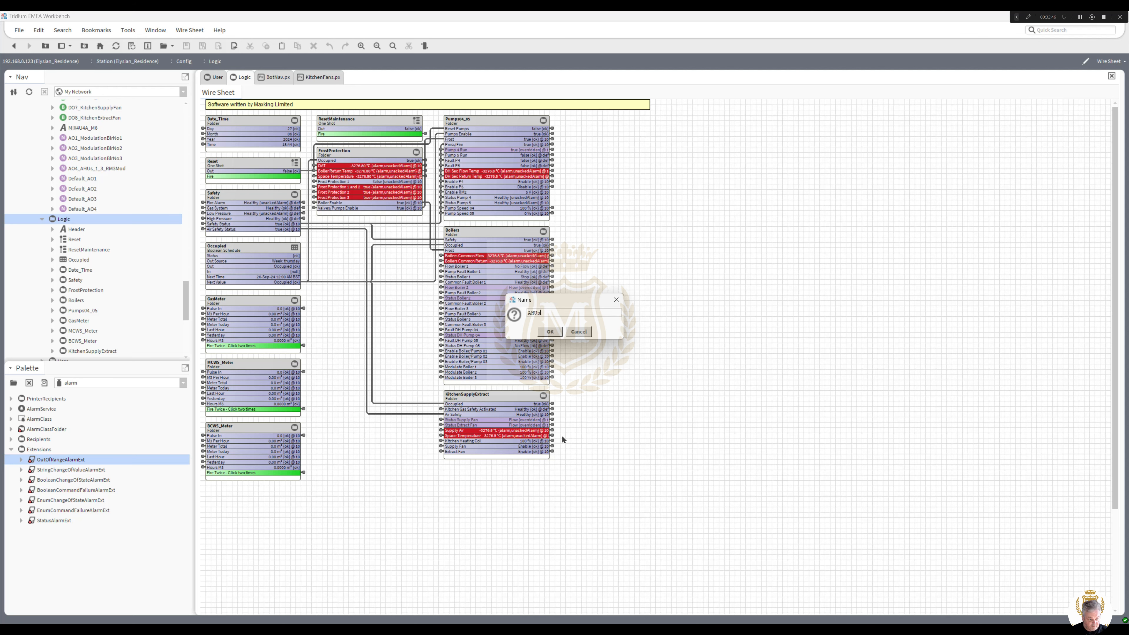
{"action": "left_click", "coordinate": [550, 331]}
{"action": "left_click_drag", "start_coordinate": [508, 479], "coordinate": [550, 470]}
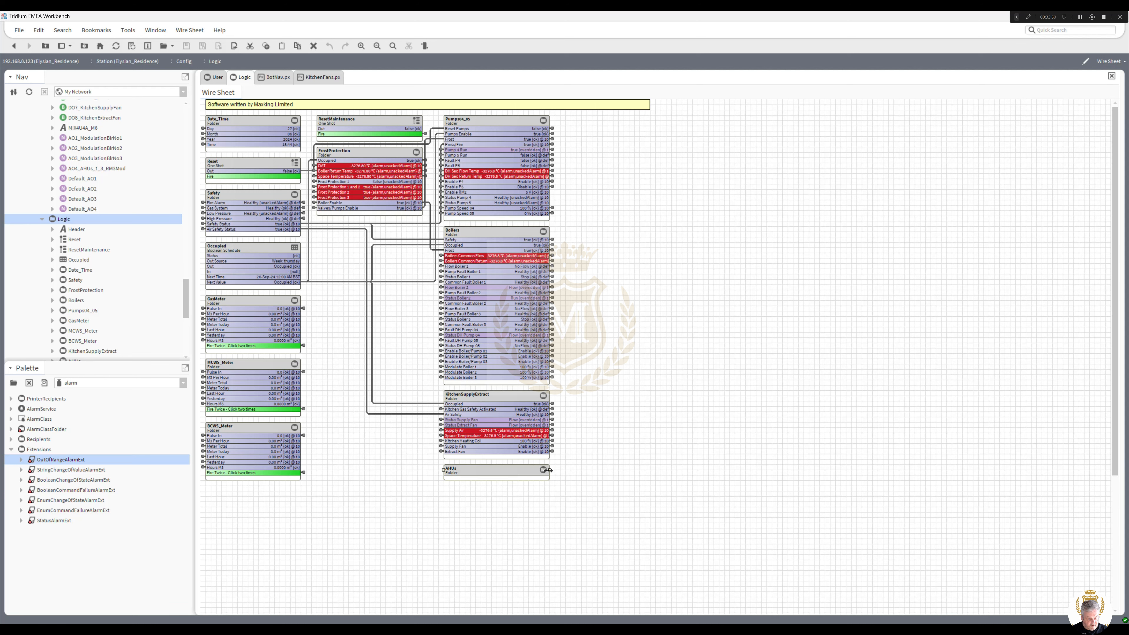
Copy the Occupied and AirSafety points from the KitchenSupplyExtract wire sheet and return to the Logic wire sheet
{"action": "double_click", "coordinate": [482, 395]}
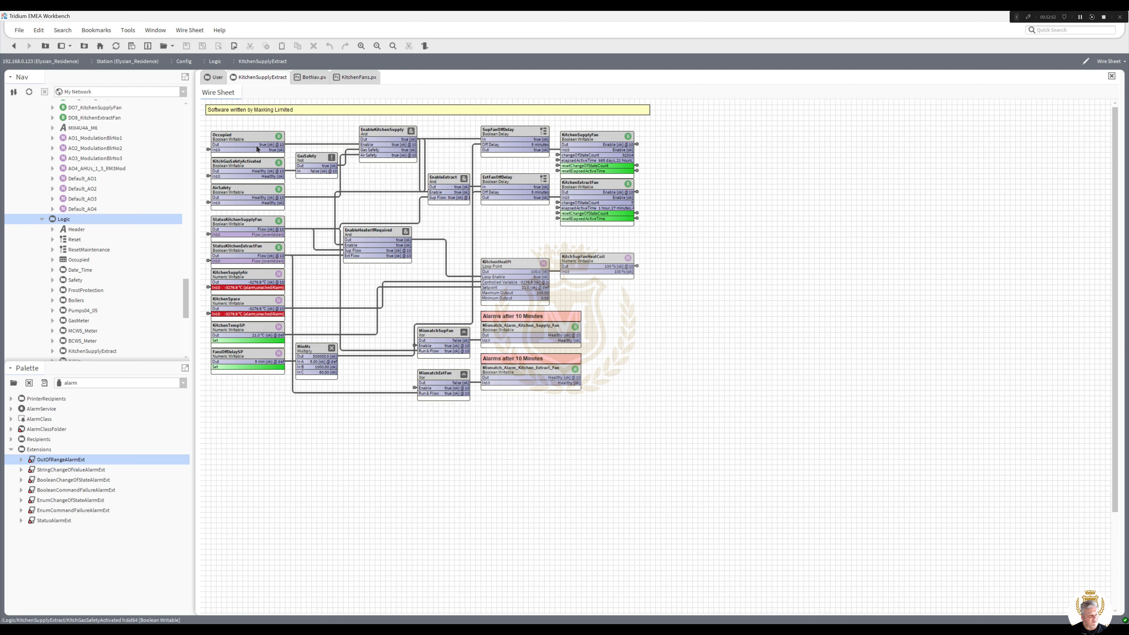
{"action": "left_click", "coordinate": [249, 135]}
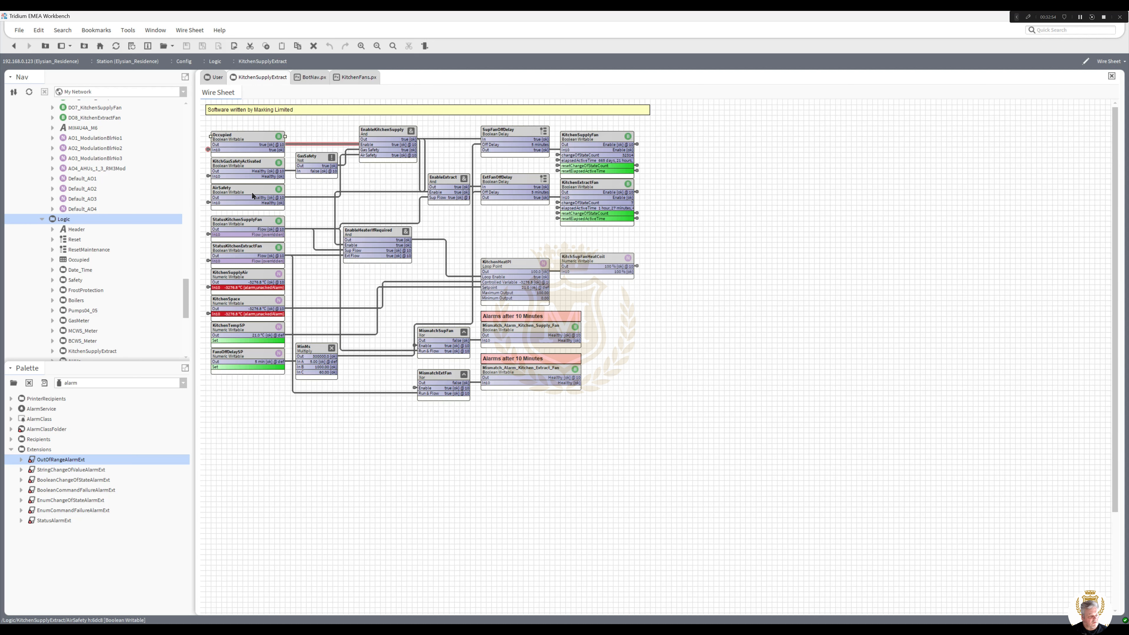
{"action": "left_click", "coordinate": [252, 196], "text": "ctrl"}
{"action": "right_click", "coordinate": [252, 193]}
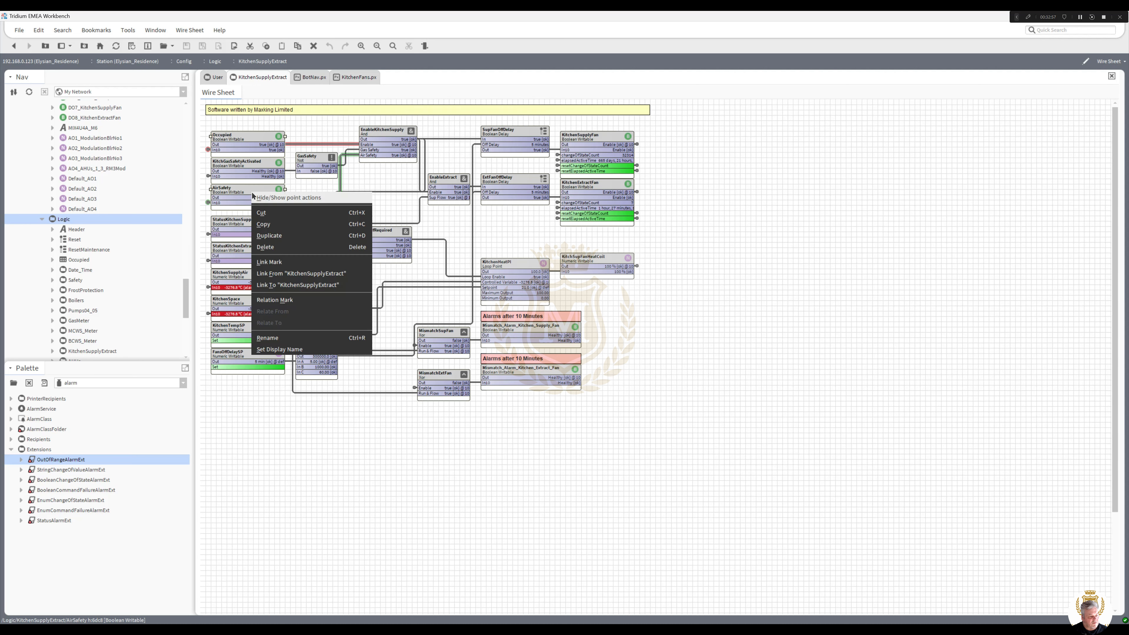
{"action": "left_click", "coordinate": [269, 224]}
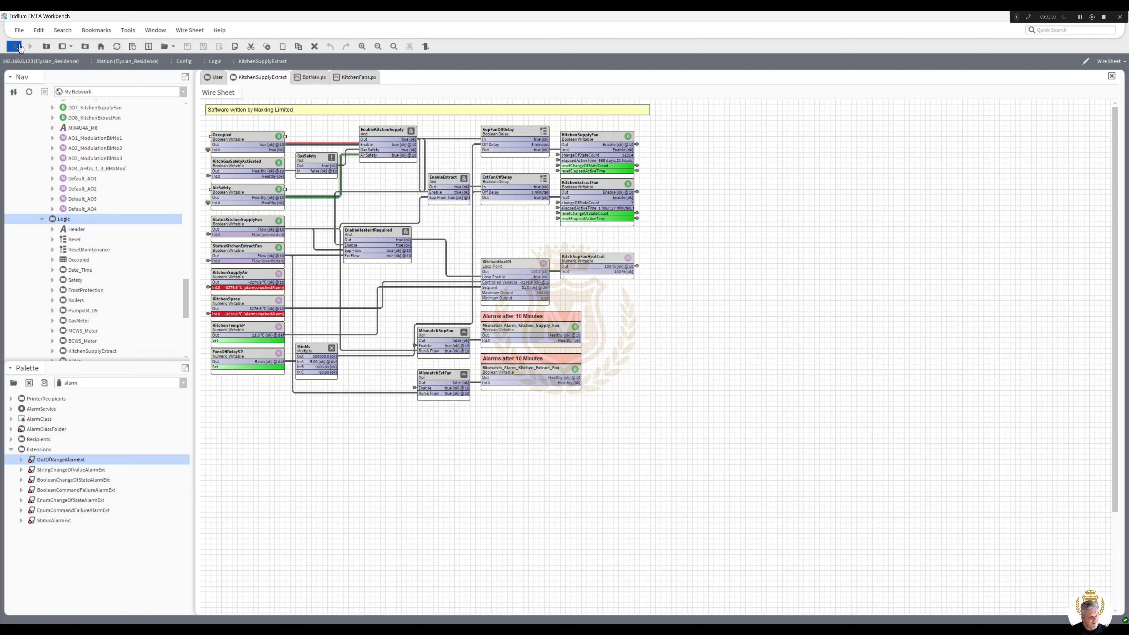
{"action": "left_click", "coordinate": [19, 46]}
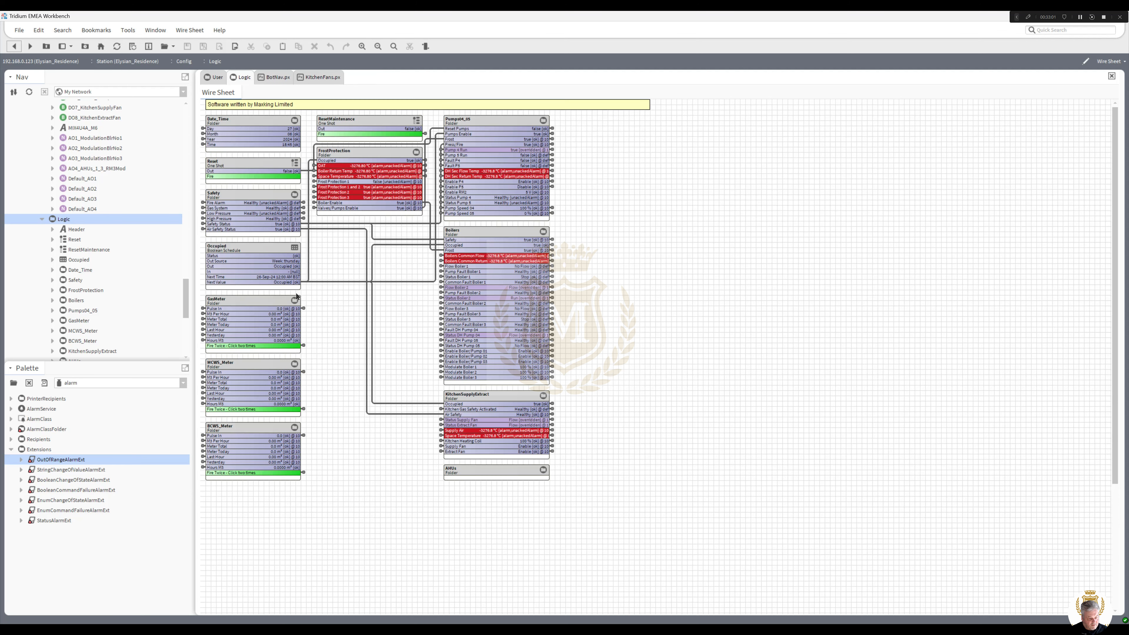
Open the AHUs wire sheet and paste the copied Occupied and AirSafety points into it
{"action": "double_click", "coordinate": [479, 473]}
{"action": "right_click", "coordinate": [287, 232]}
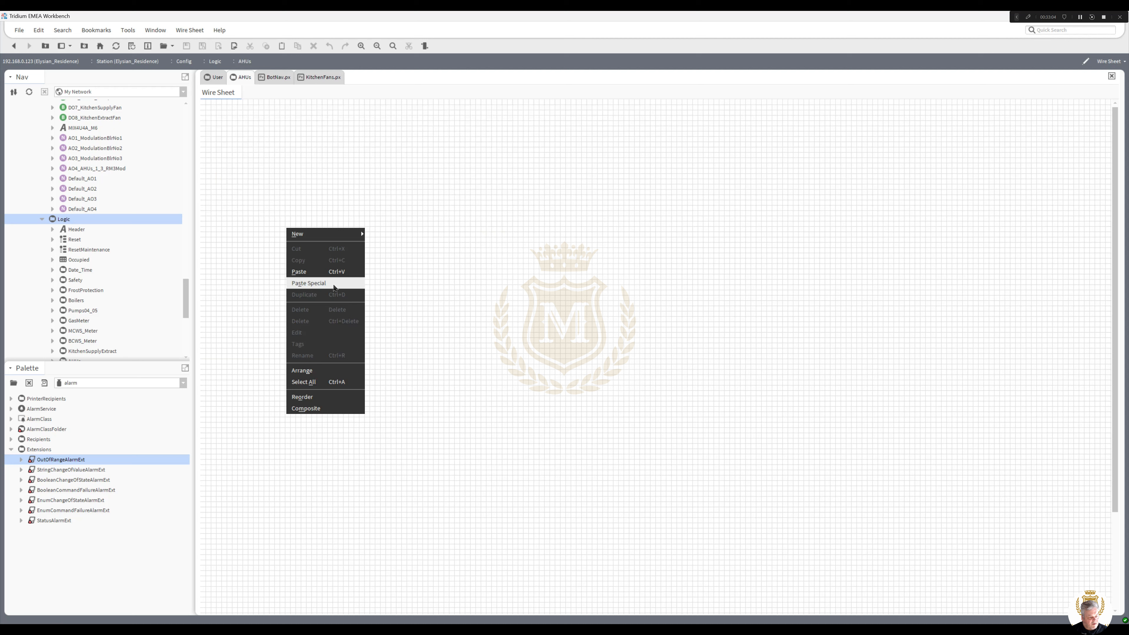
{"action": "left_click", "coordinate": [324, 268]}
Copy the Logic folder's Header note to the top of the AHUs wire sheet and stack Occupied and AirSafety directly beneath it
{"action": "left_click", "coordinate": [77, 230]}
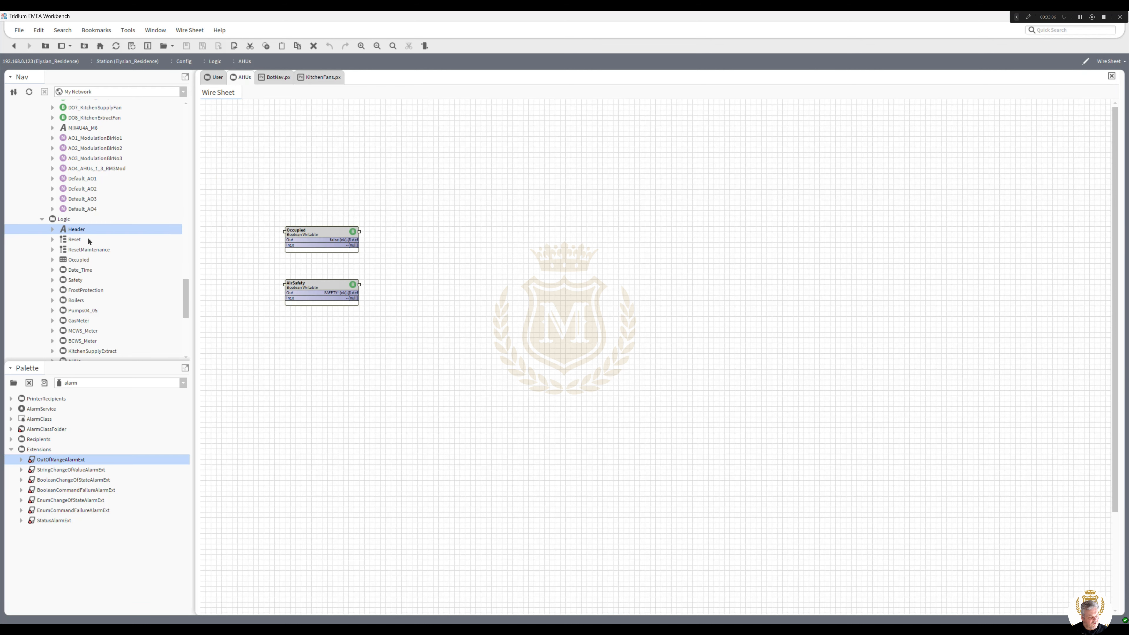
{"action": "right_click", "coordinate": [77, 230]}
{"action": "left_click", "coordinate": [111, 318]}
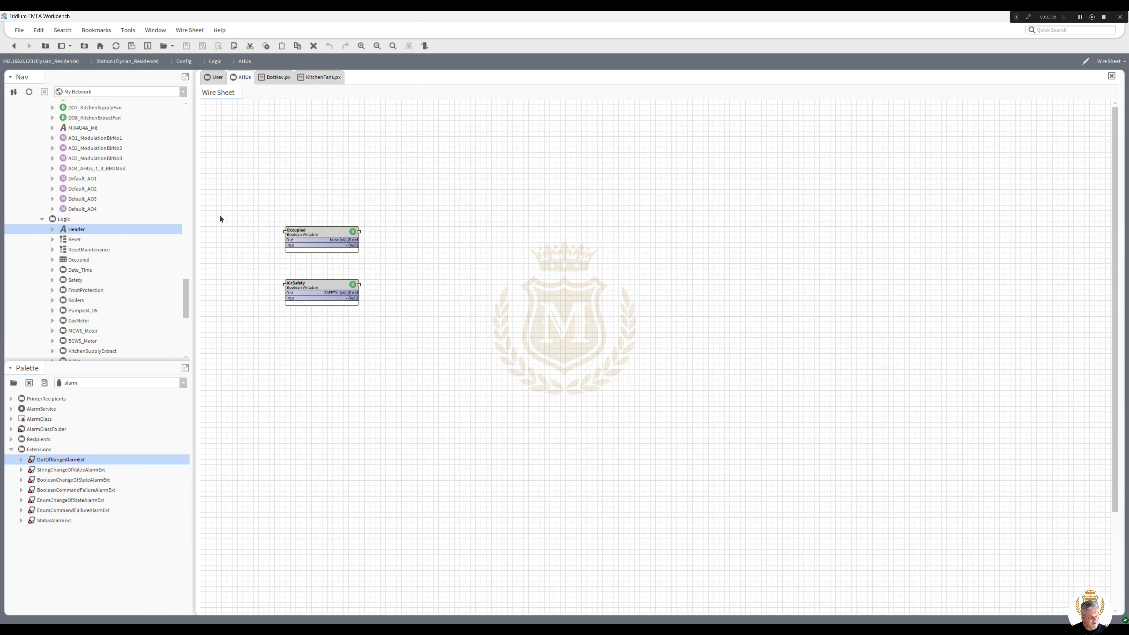
{"action": "right_click", "coordinate": [247, 167]}
{"action": "left_click", "coordinate": [322, 208]}
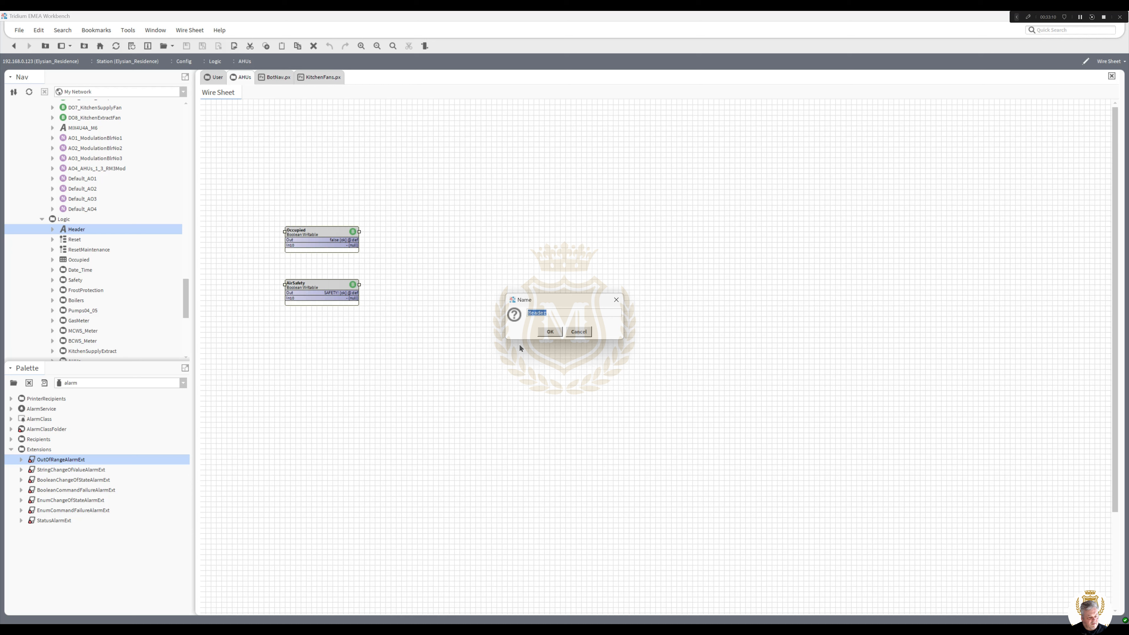
{"action": "left_click", "coordinate": [557, 336]}
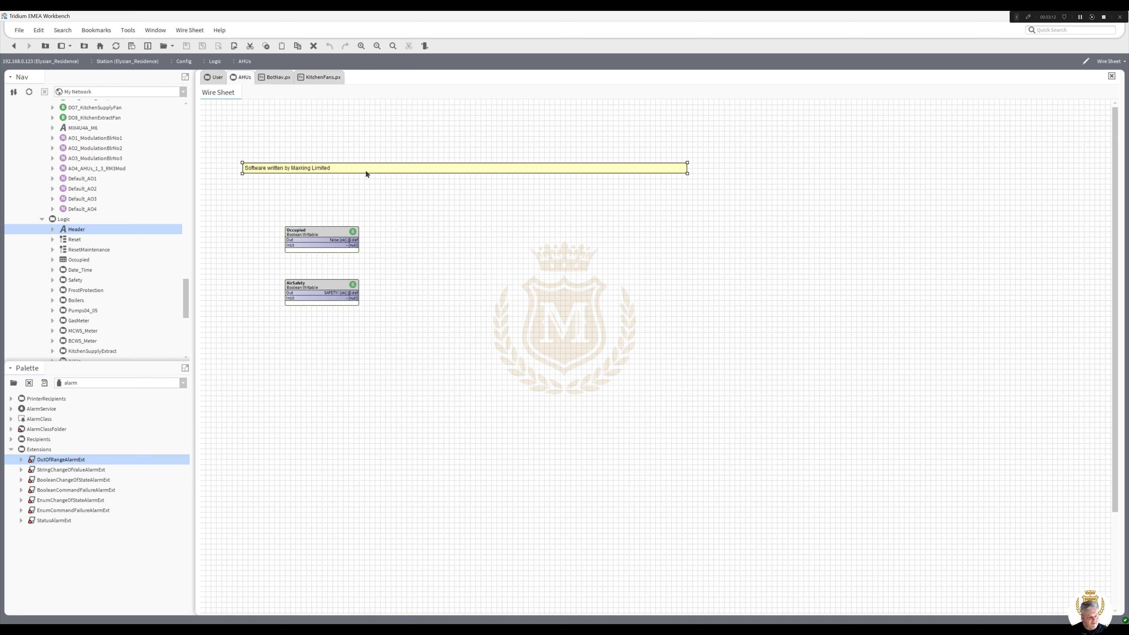
{"action": "left_click_drag", "start_coordinate": [366, 170], "coordinate": [329, 111]}
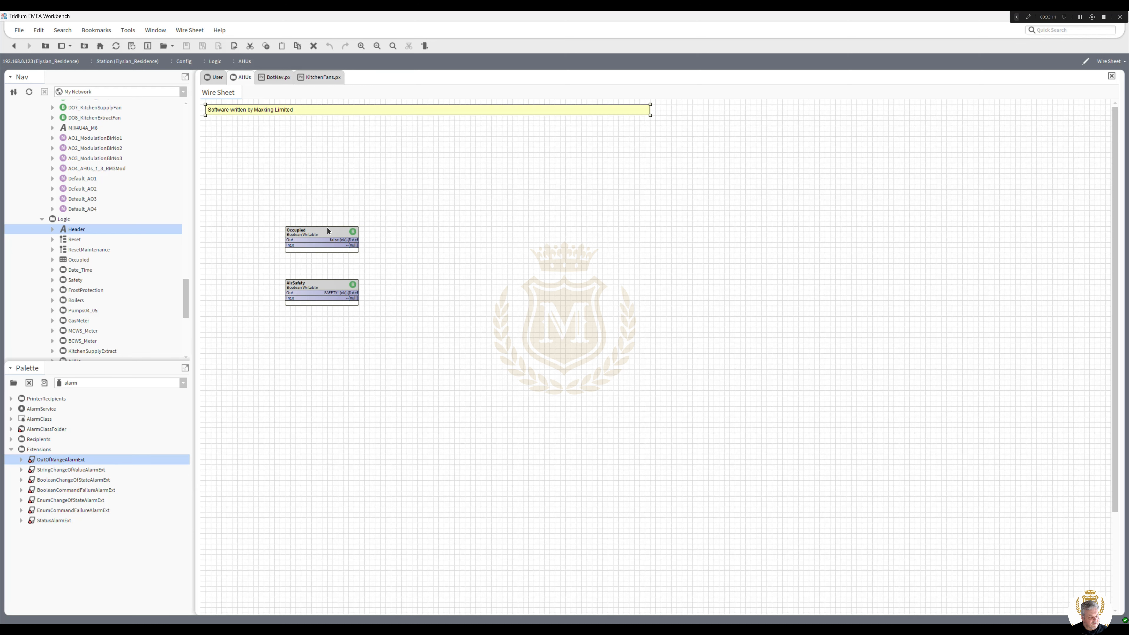
{"action": "left_click_drag", "start_coordinate": [284, 171], "coordinate": [247, 126]}
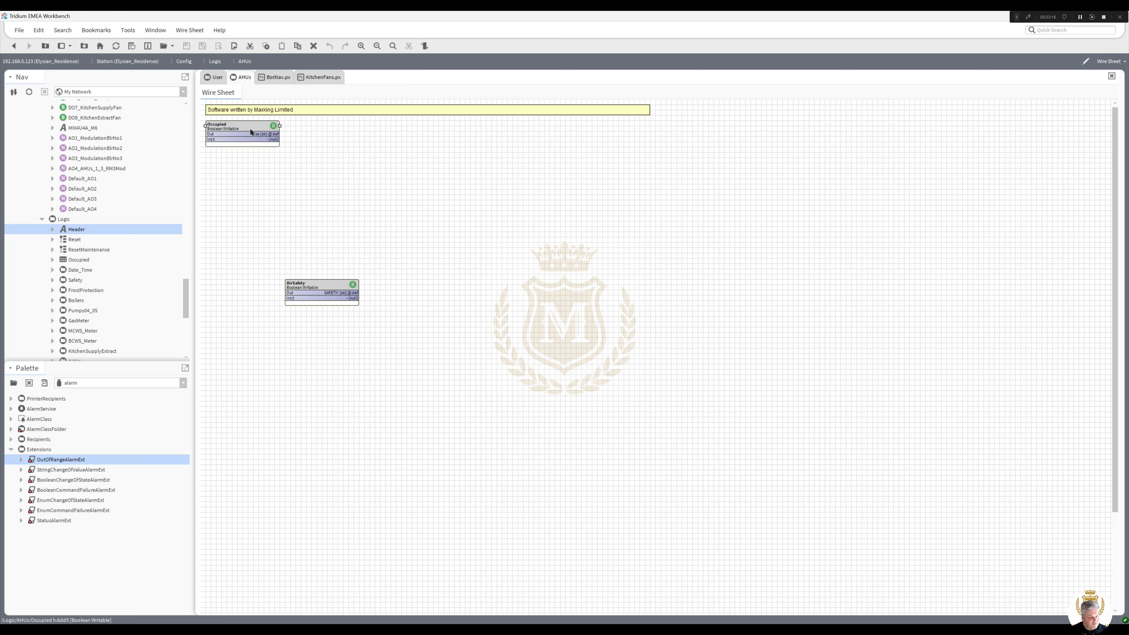
{"action": "left_click_drag", "start_coordinate": [321, 283], "coordinate": [241, 151]}
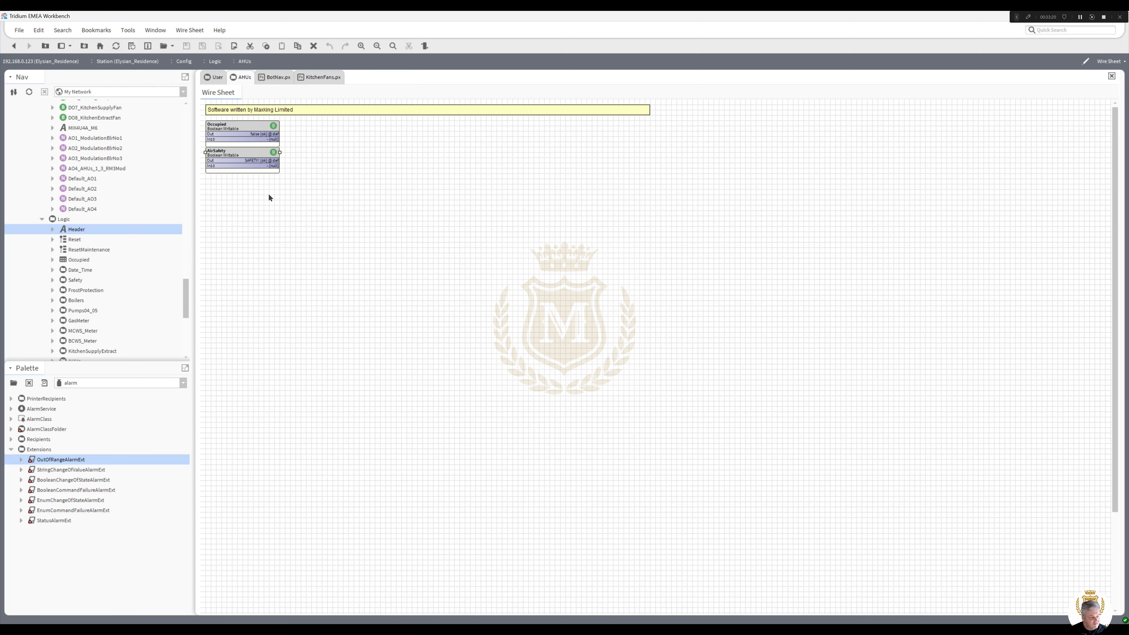
Copy the AO4_AHUs_1_3_RM3Mod point into the AHUs wire sheet and place it just under the far end of the header note
{"action": "mouse_move", "coordinate": [183, 300]}
{"action": "left_mouse_down"}
{"action": "mouse_move", "coordinate": [184, 310]}
{"action": "mouse_move", "coordinate": [183, 297]}
{"action": "left_mouse_up"}
{"action": "right_click", "coordinate": [111, 211]}
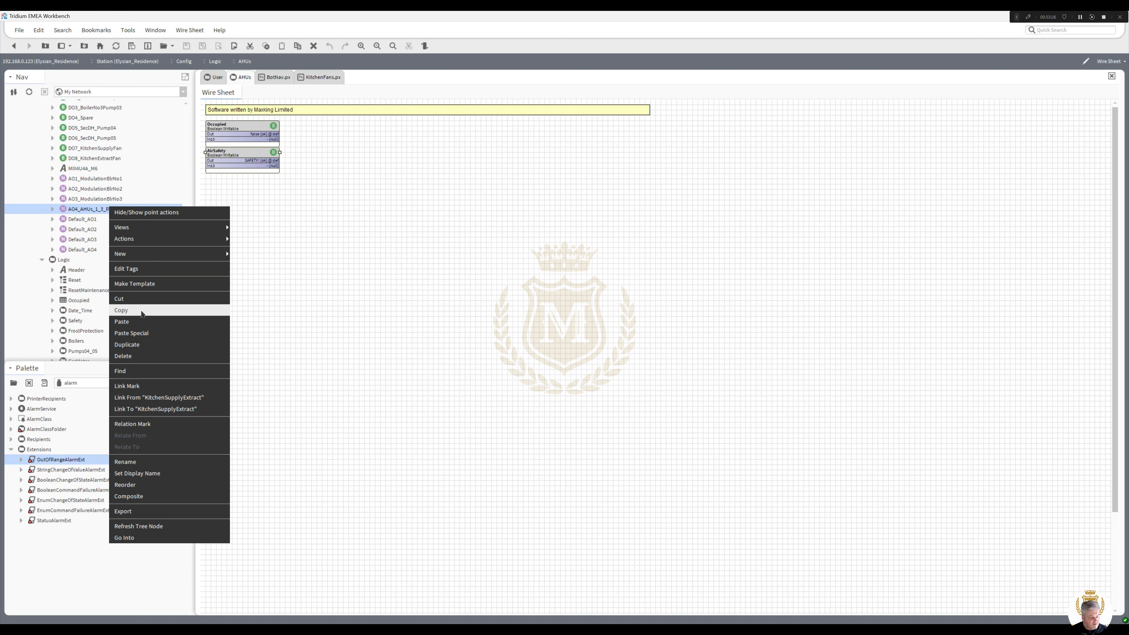
{"action": "left_click", "coordinate": [509, 262]}
{"action": "right_click", "coordinate": [585, 158]}
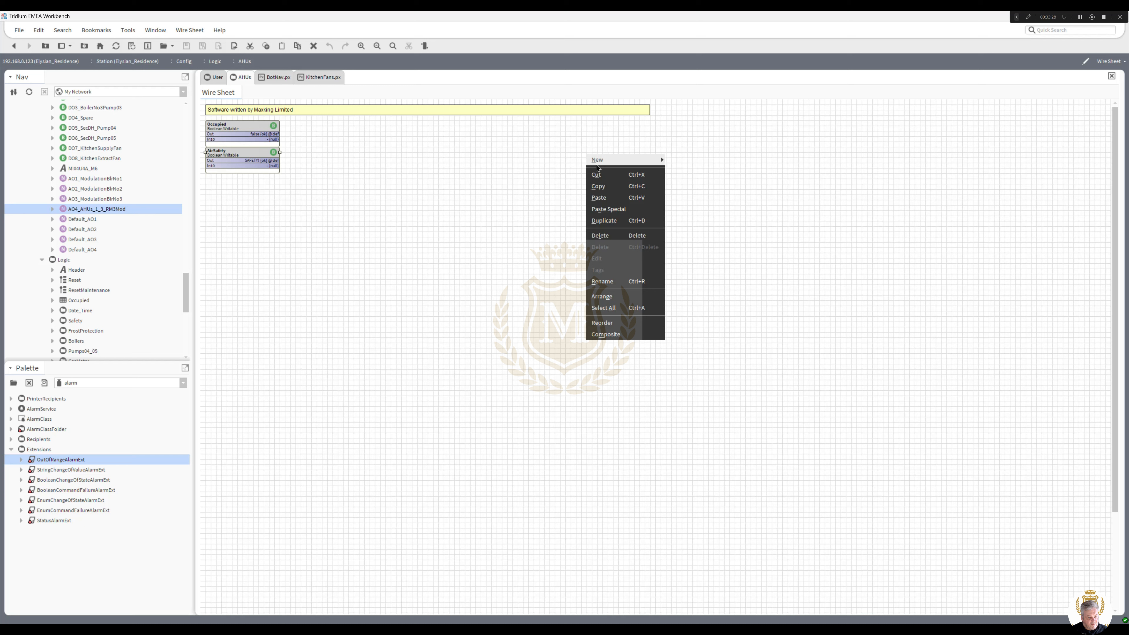
{"action": "left_click", "coordinate": [604, 195]}
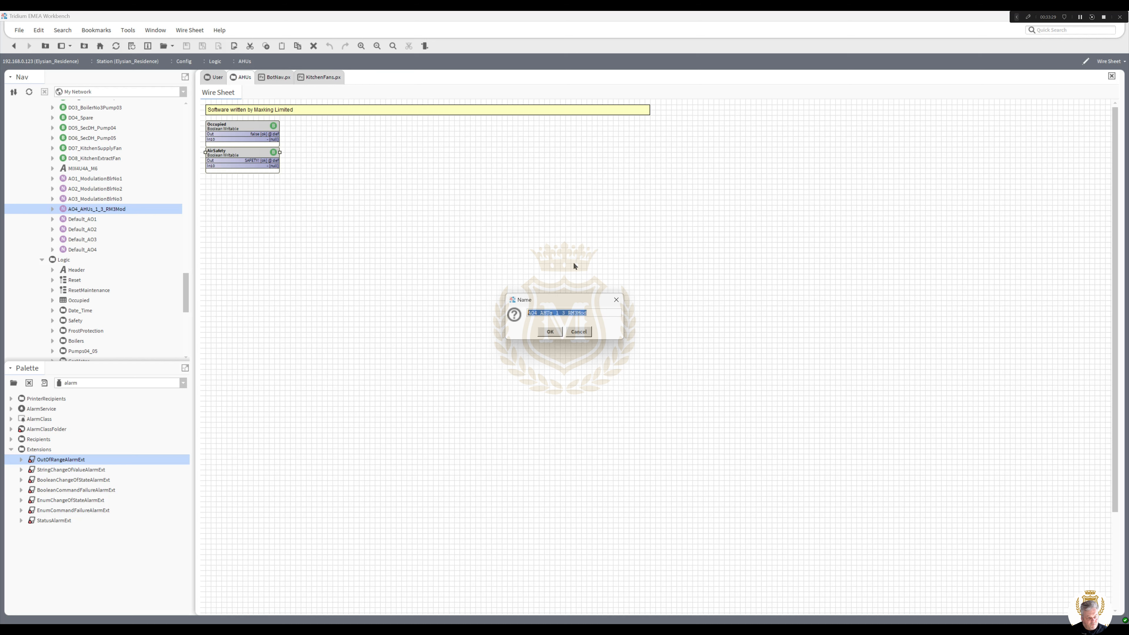
{"action": "left_click", "coordinate": [550, 331]}
{"action": "left_click_drag", "start_coordinate": [614, 164], "coordinate": [609, 136]}
{"action": "right_click", "coordinate": [607, 134]}
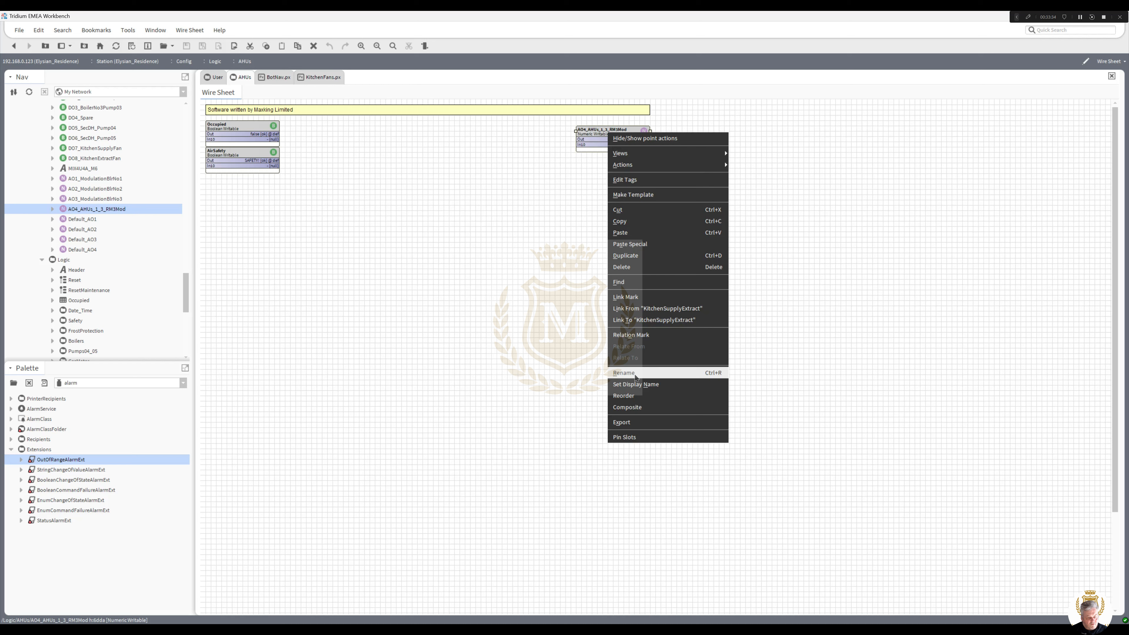
{"action": "left_click", "coordinate": [537, 320]}
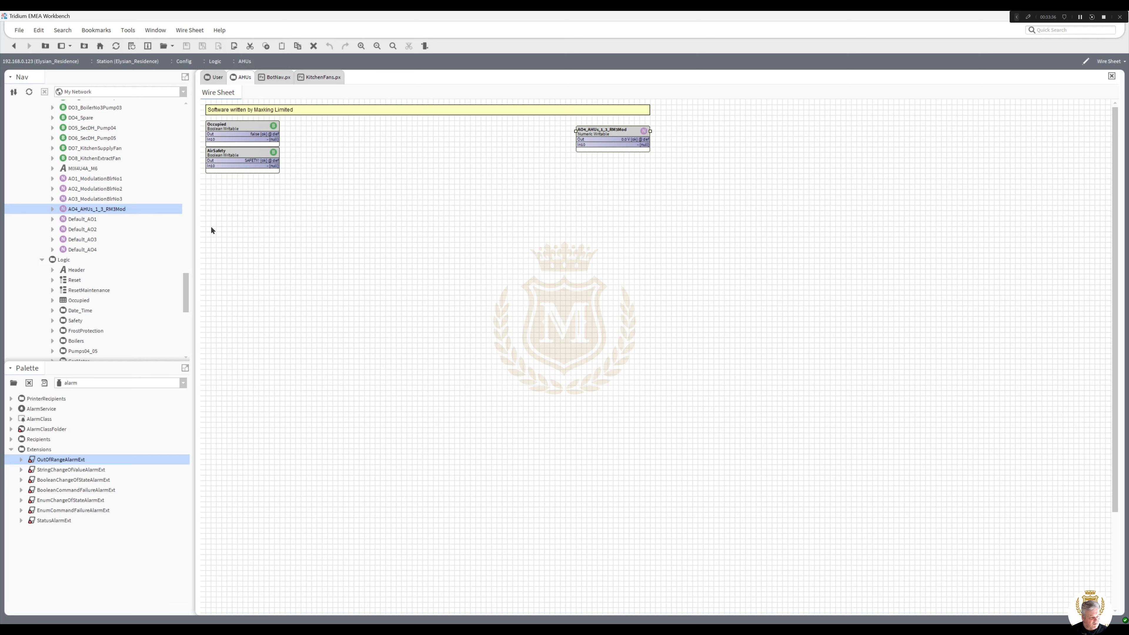
Delete the NumericCov extension from the AO4_AHUs_1_3_RM3Mod copy in the AHUs folder
{"action": "left_click_drag", "start_coordinate": [188, 285], "coordinate": [184, 316]}
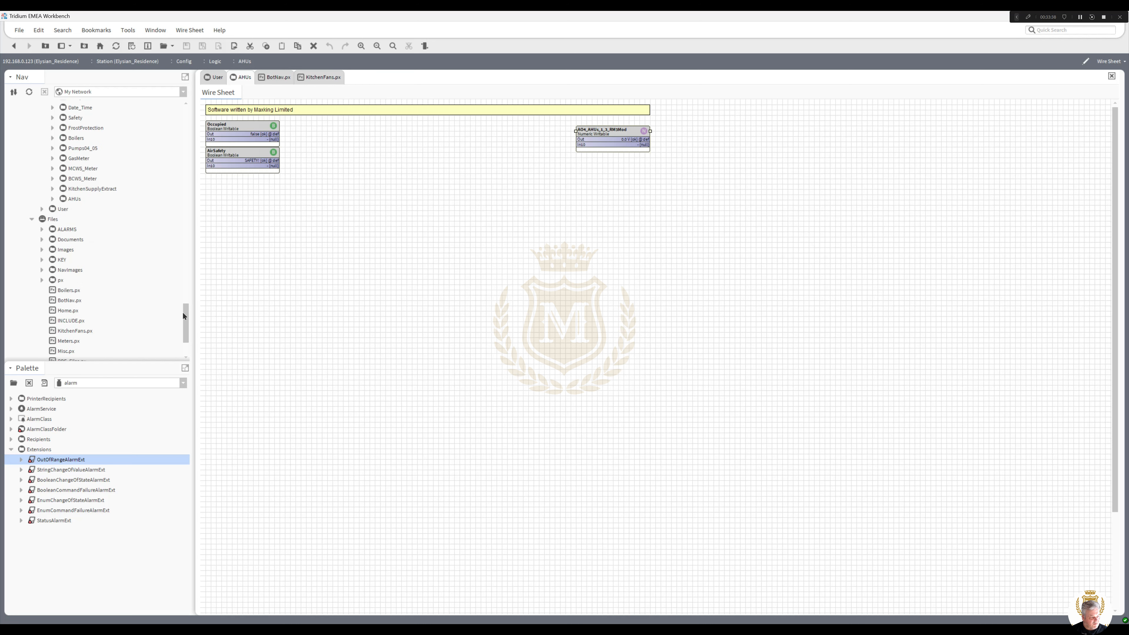
{"action": "left_click", "coordinate": [52, 199]}
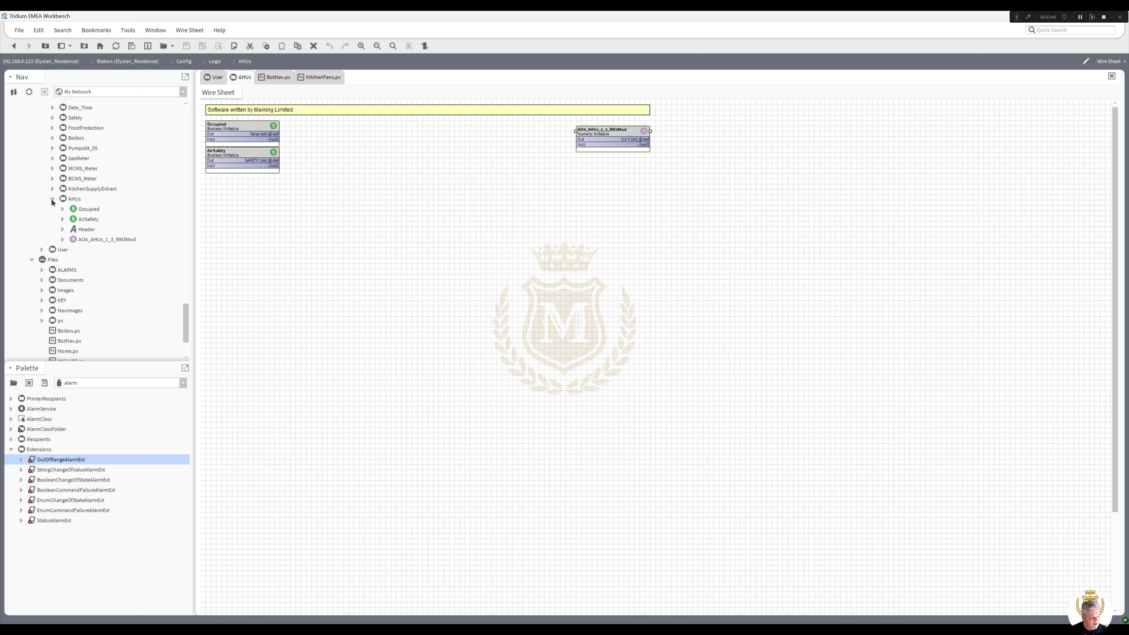
{"action": "left_click", "coordinate": [63, 240]}
{"action": "right_click", "coordinate": [95, 262]}
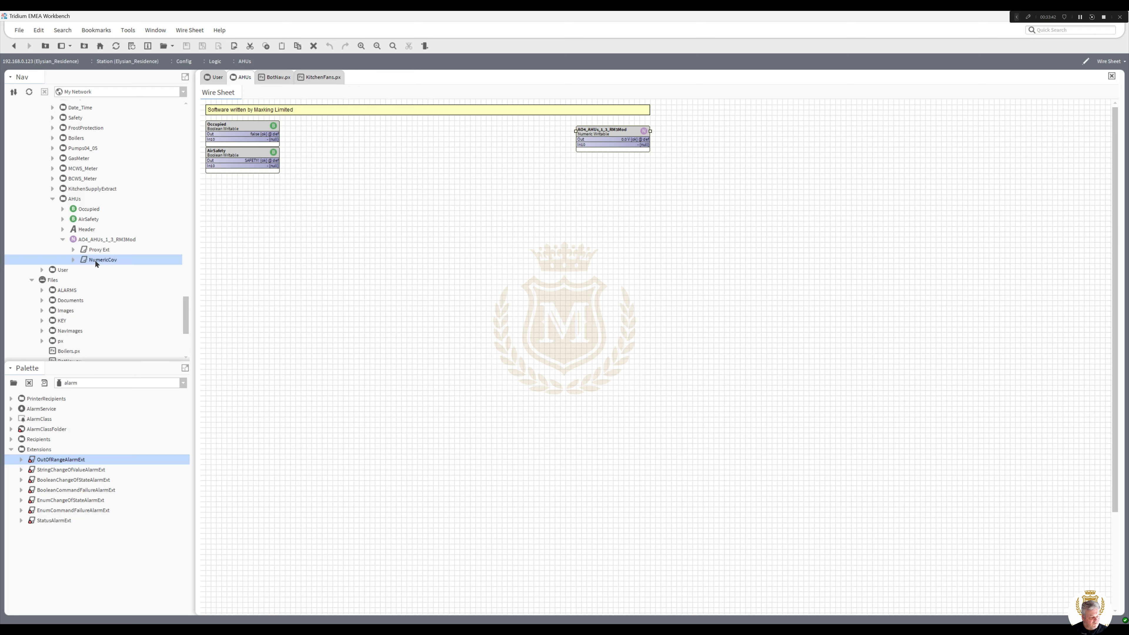
{"action": "left_click", "coordinate": [118, 394]}
{"action": "left_click", "coordinate": [63, 240]}
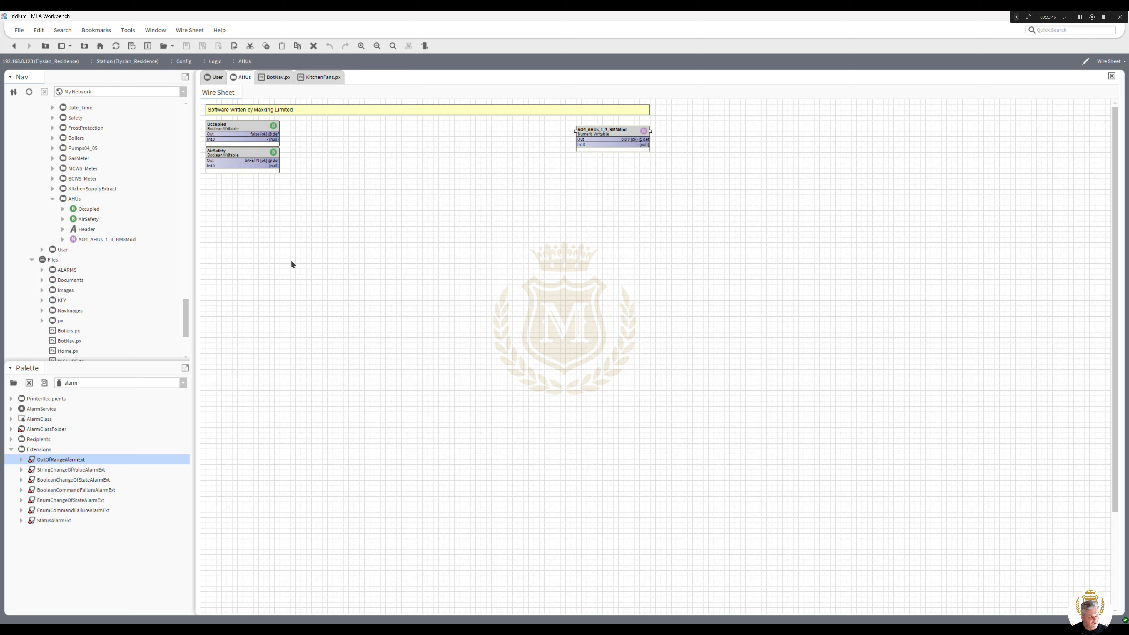
{"action": "left_click", "coordinate": [301, 185]}
Add a kitControl And block named StartAHUs beside the two boolean points and link Occupied and AirSafety to its In A and In B
{"action": "scroll", "coordinate": [186, 322], "scroll_direction": "up", "scroll_amount": 4}
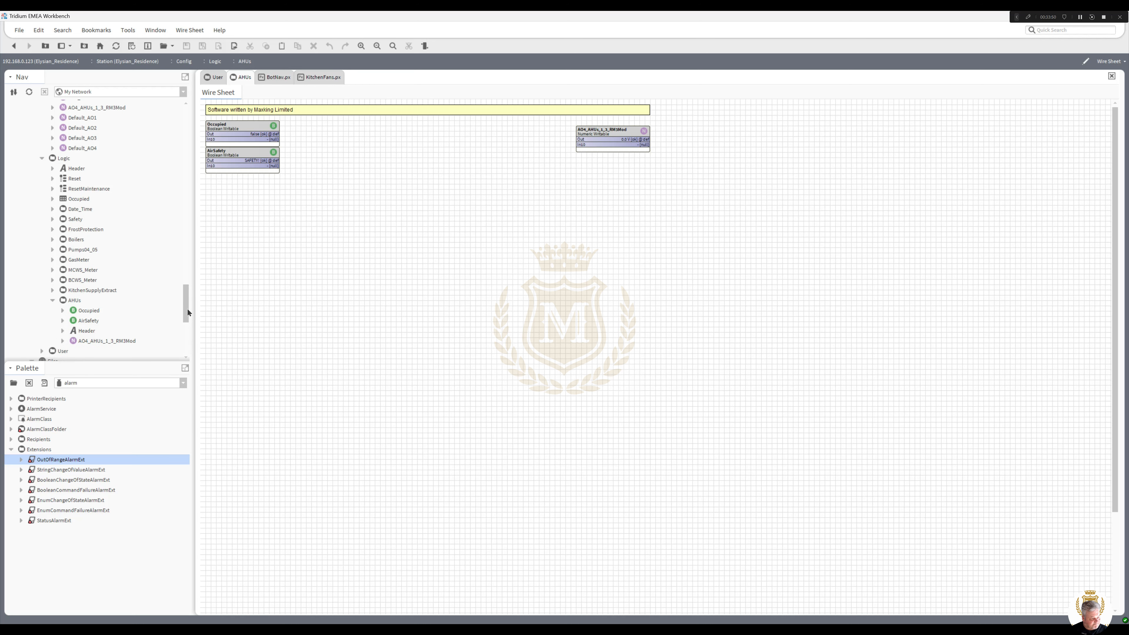
{"action": "scroll", "coordinate": [188, 310], "scroll_direction": "down", "scroll_amount": 1}
{"action": "left_click", "coordinate": [183, 383]}
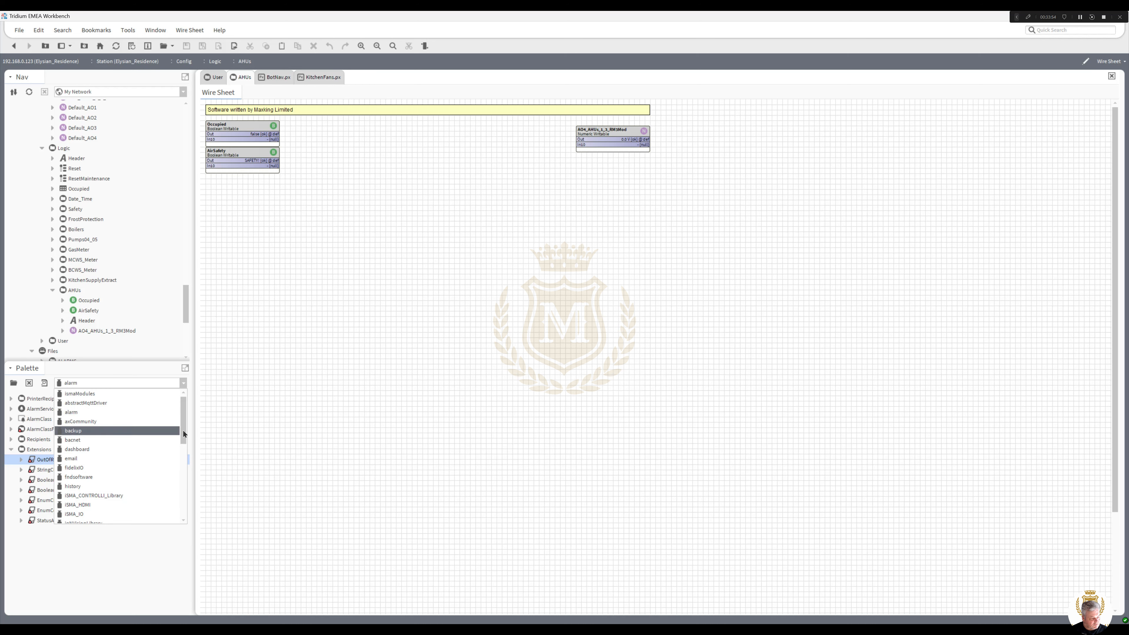
{"action": "left_click_drag", "start_coordinate": [183, 430], "coordinate": [186, 457]}
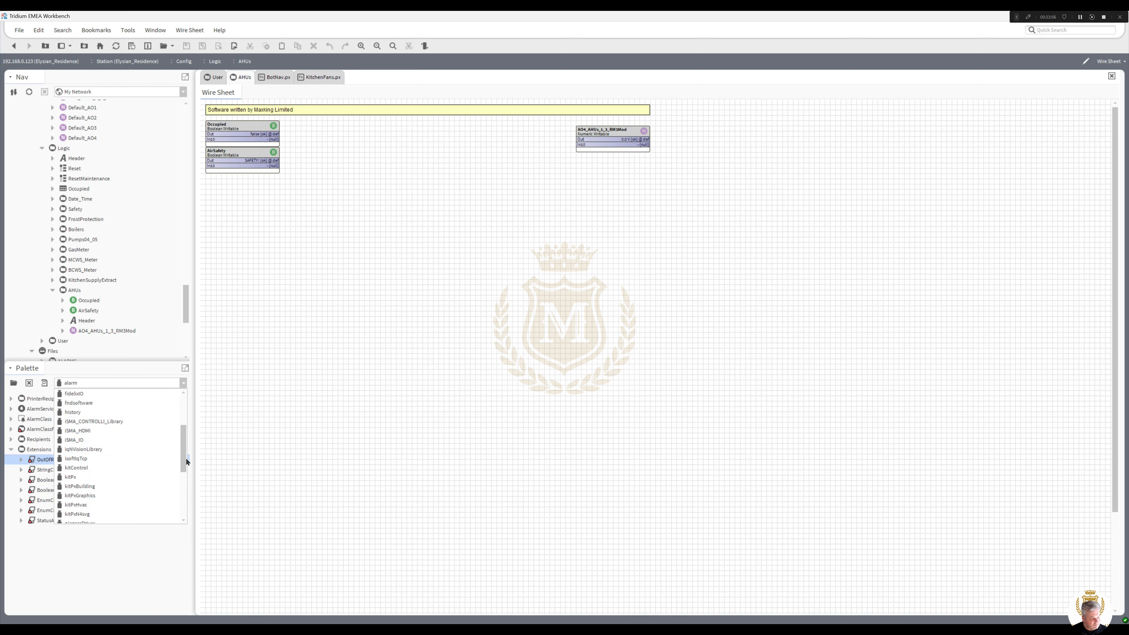
{"action": "left_click", "coordinate": [118, 468]}
{"action": "left_click_drag", "start_coordinate": [43, 421], "coordinate": [336, 142]}
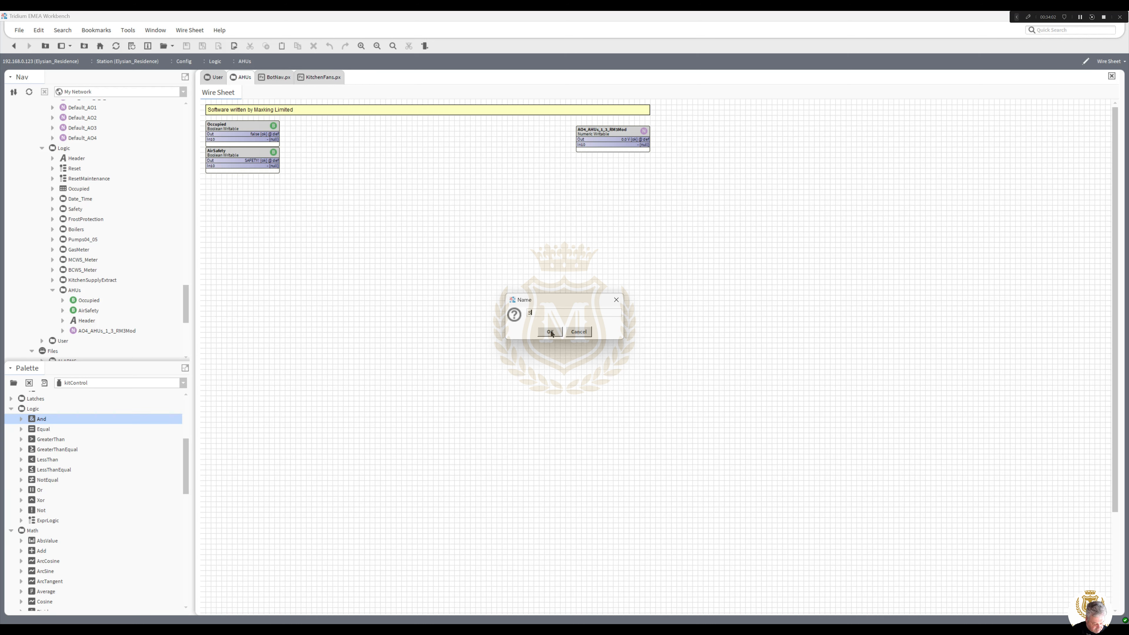
{"action": "type", "text": "StartAHUs"}
{"action": "left_click", "coordinate": [551, 337]}
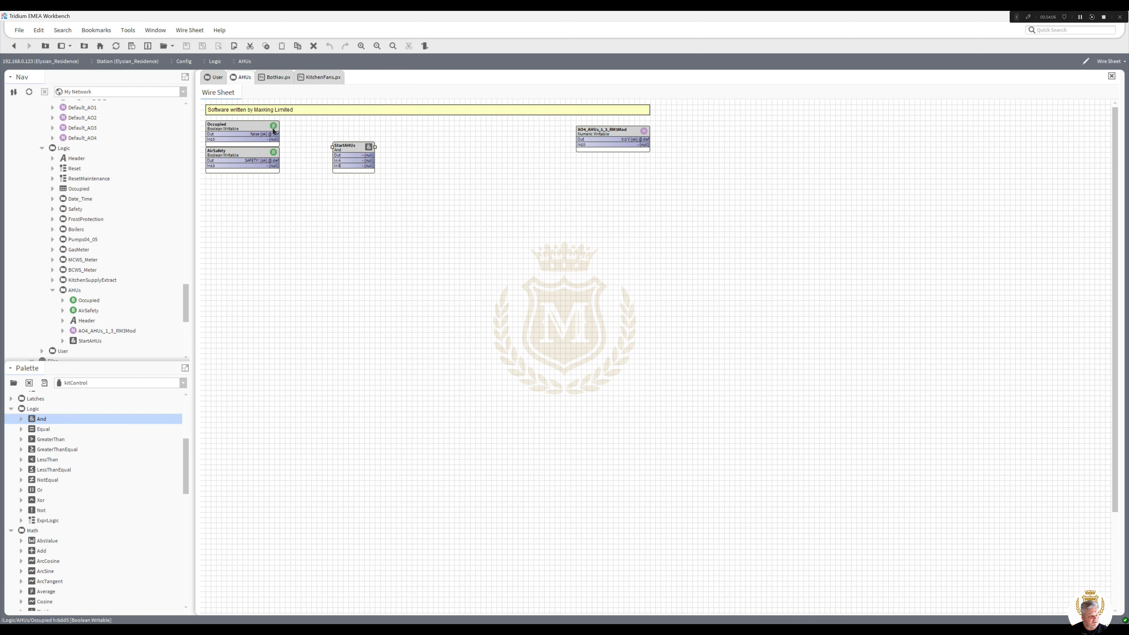
{"action": "left_click_drag", "start_coordinate": [276, 134], "coordinate": [326, 138]}
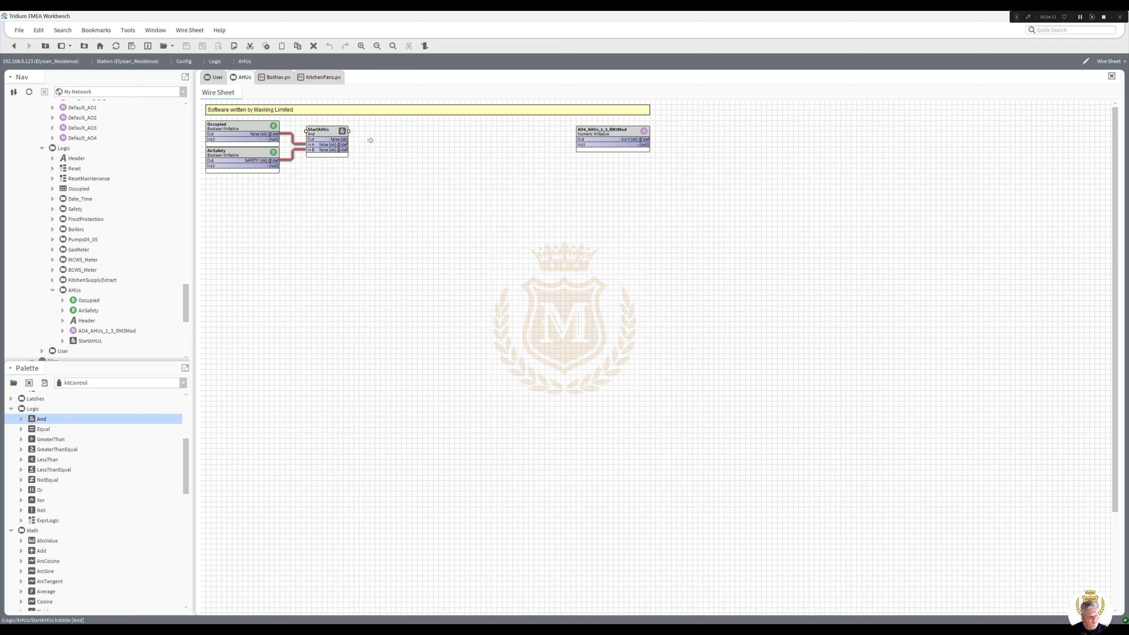
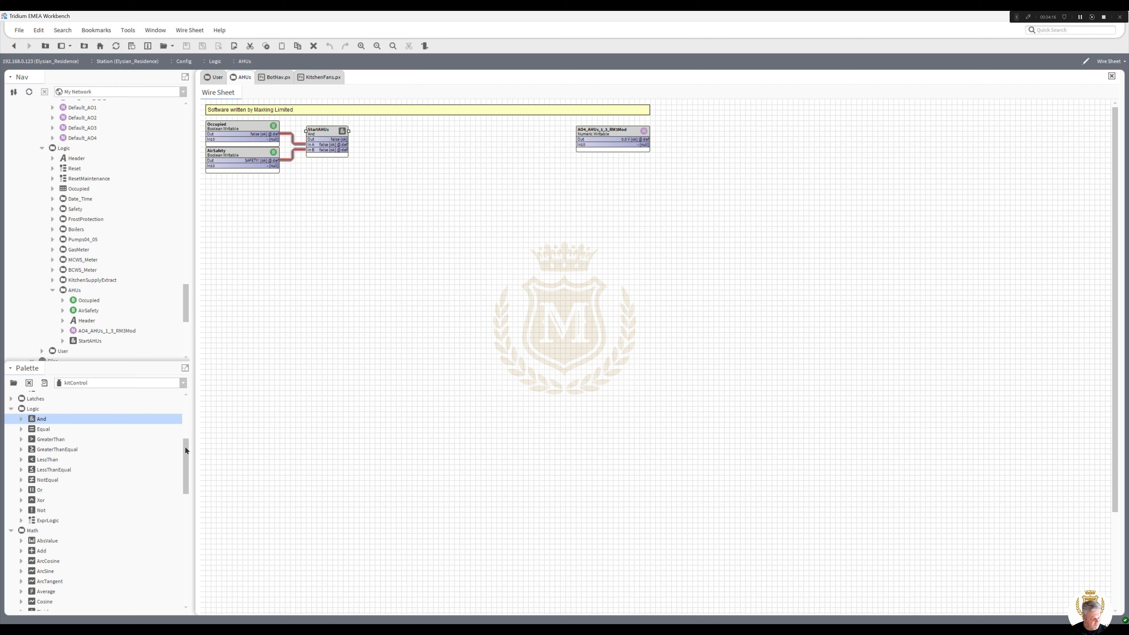
Add a kitControl NumericSwitch, place it just before the AO4_AHUs_1_3_RM3Mod block and rename it AHU1
{"action": "left_click_drag", "start_coordinate": [185, 451], "coordinate": [186, 576]}
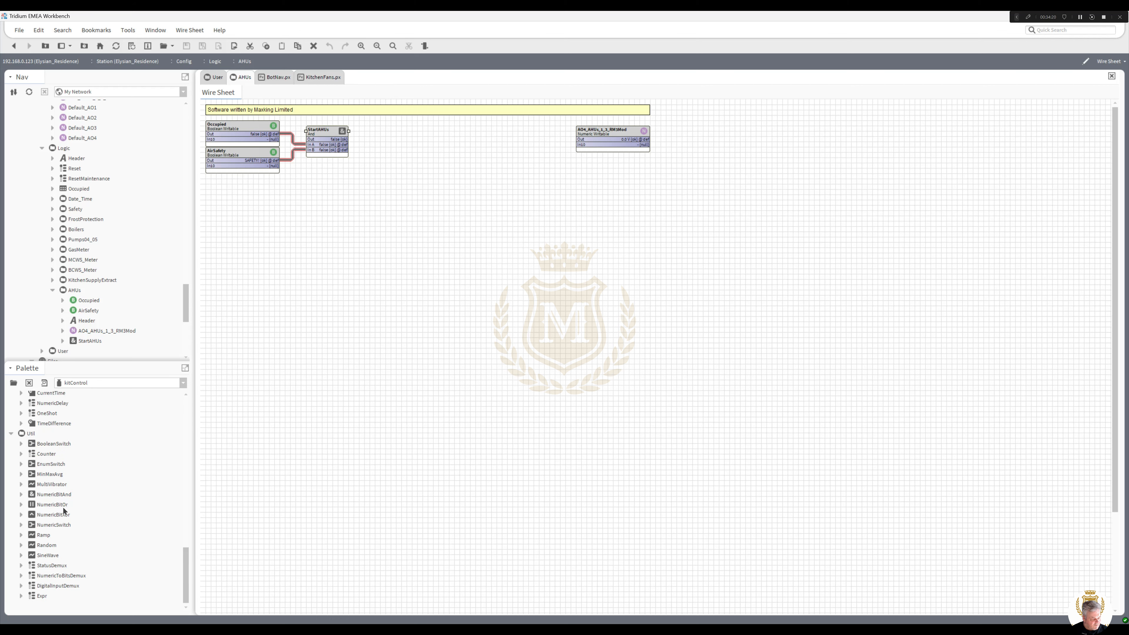
{"action": "left_click_drag", "start_coordinate": [59, 526], "coordinate": [518, 133]}
{"action": "left_click", "coordinate": [550, 331]}
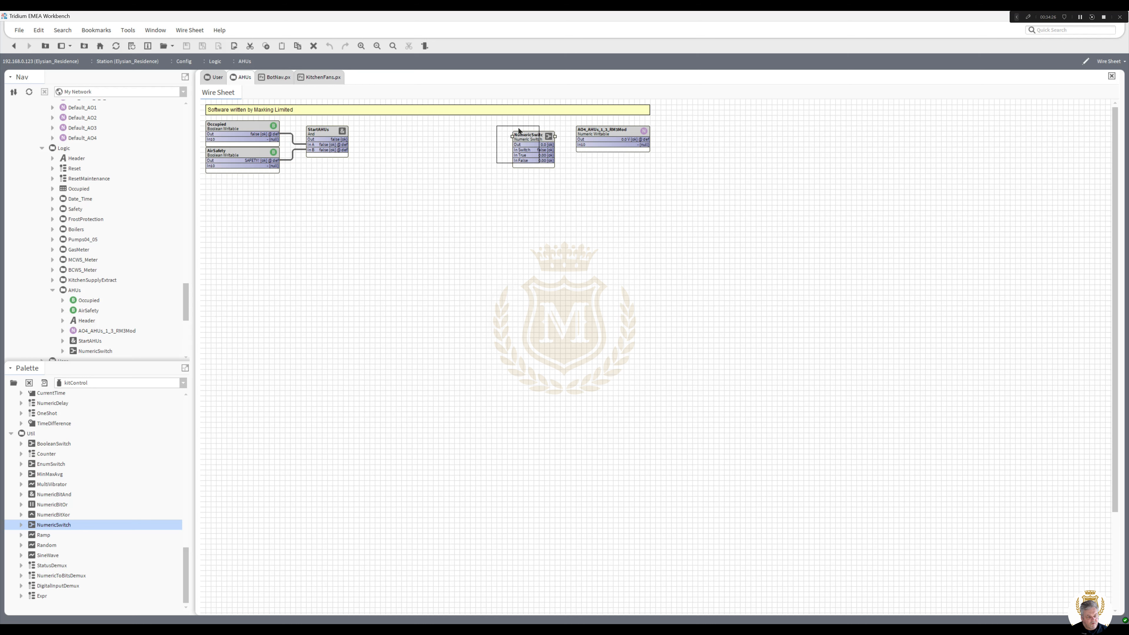
{"action": "right_click", "coordinate": [518, 128]}
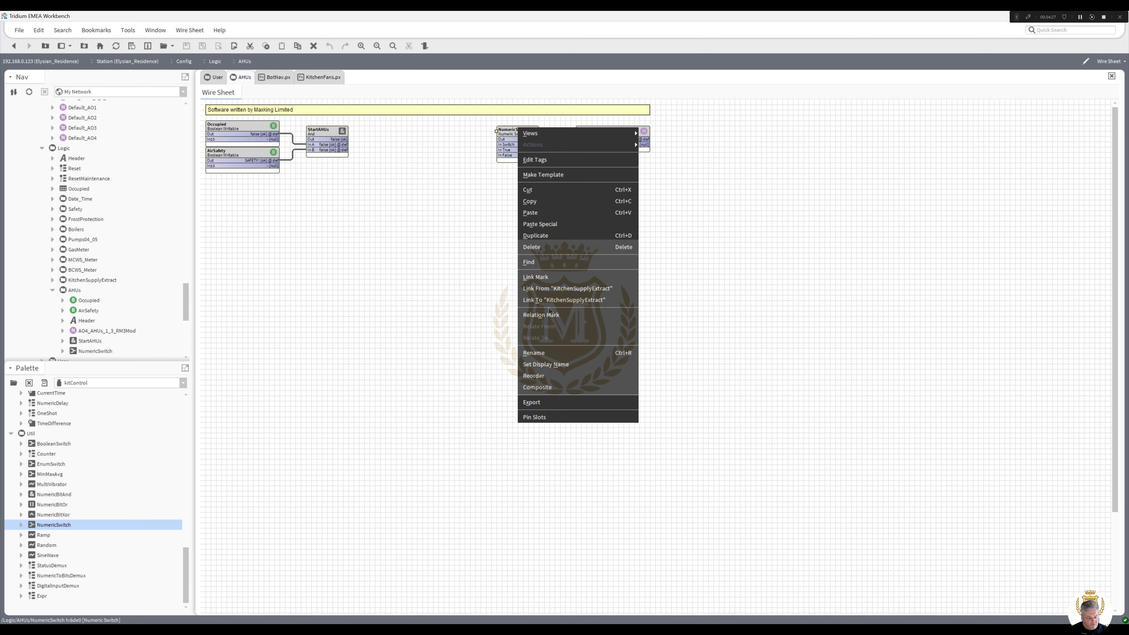
{"action": "left_click", "coordinate": [552, 356]}
{"action": "type", "text": "AHU1"}
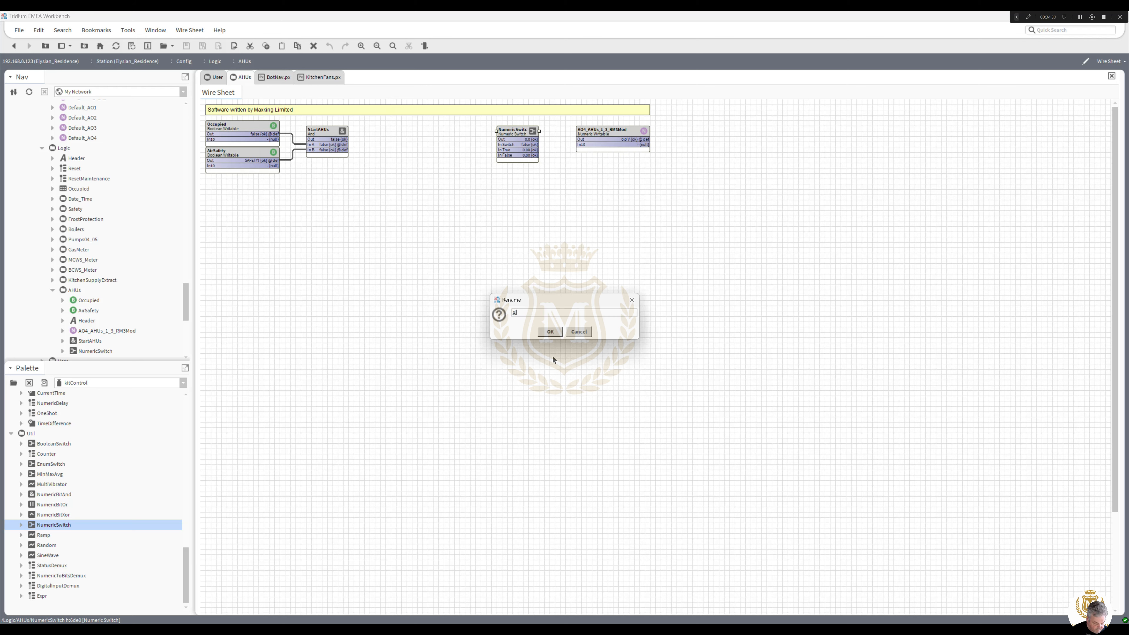
{"action": "left_click", "coordinate": [558, 332]}
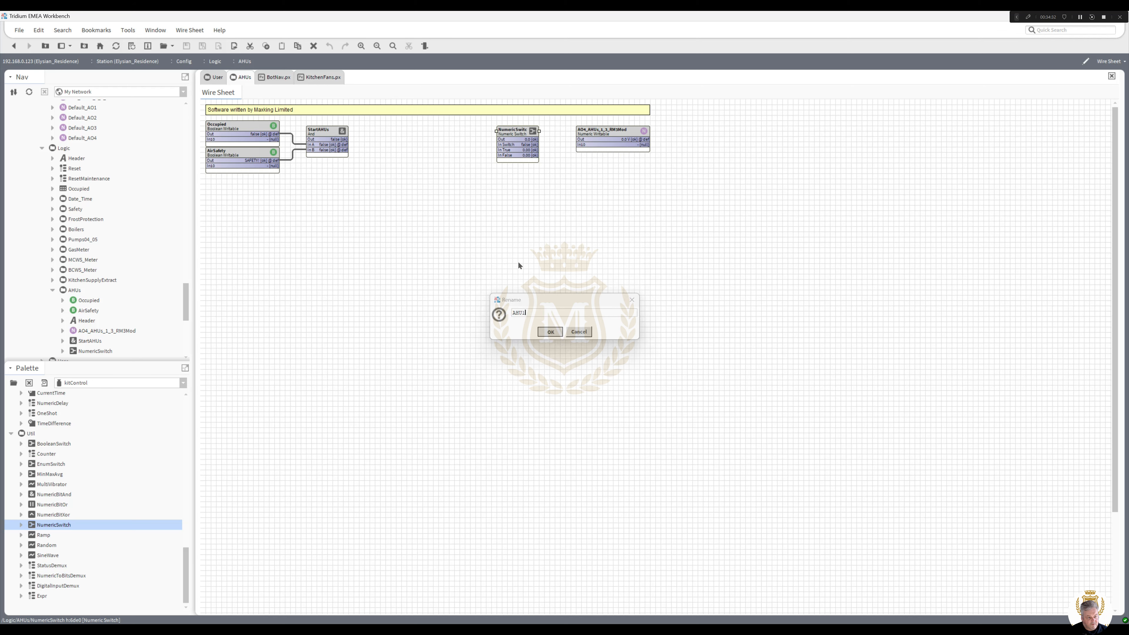
Duplicate the AHU1 switch as AHU2 and AHU3, stacking the copies in a column below it
{"action": "right_click", "coordinate": [515, 133]}
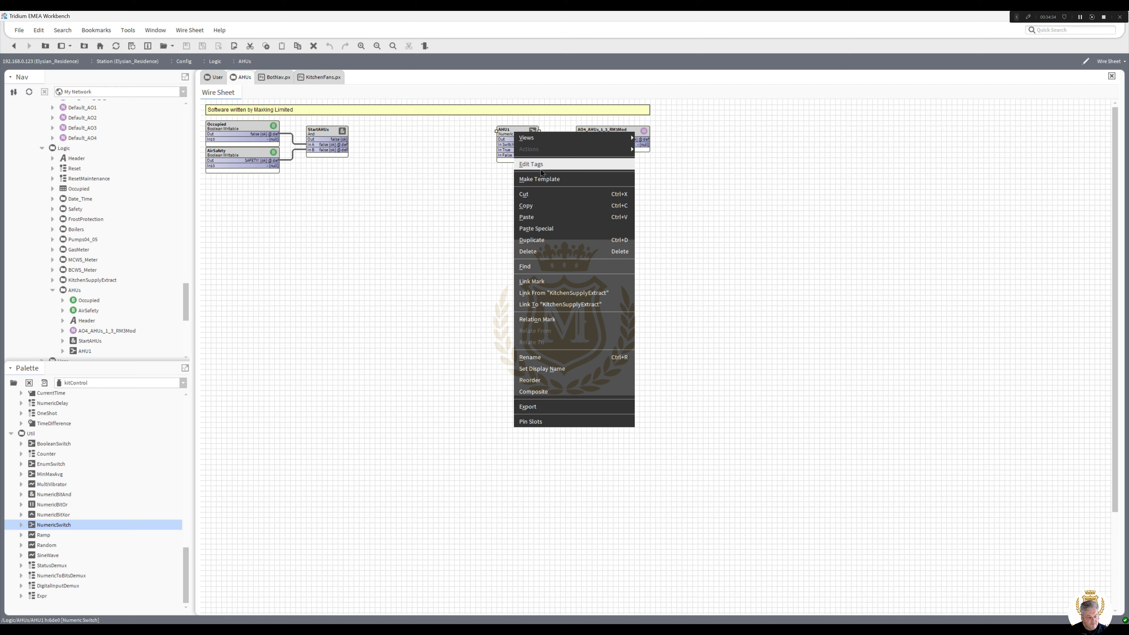
{"action": "left_click", "coordinate": [545, 239]}
{"action": "left_click", "coordinate": [548, 332]}
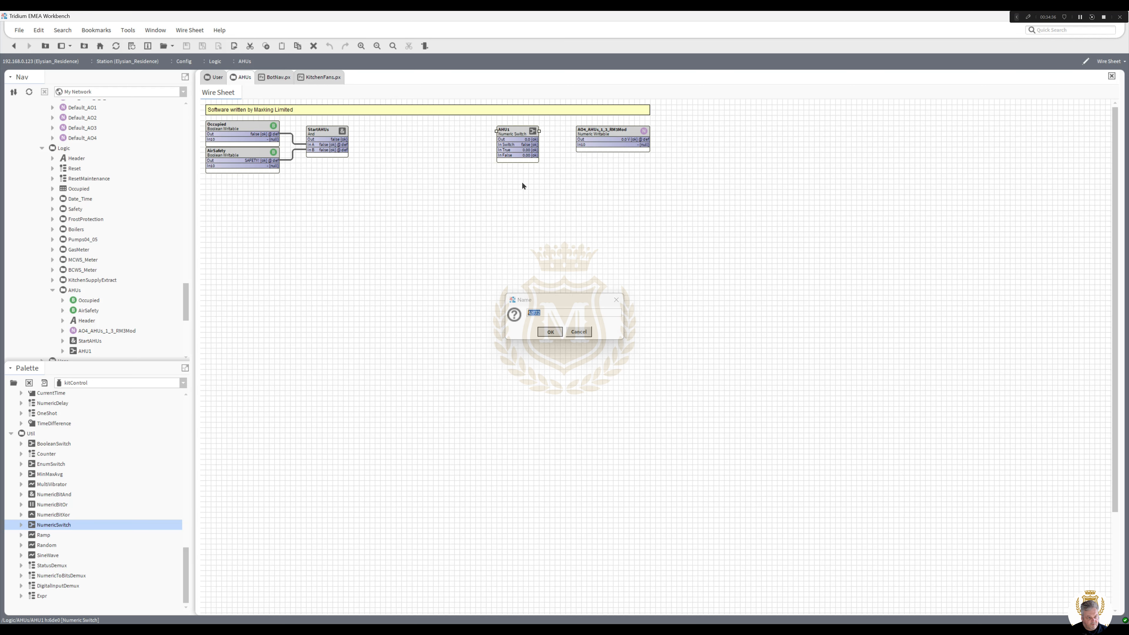
{"action": "left_click", "coordinate": [510, 172]}
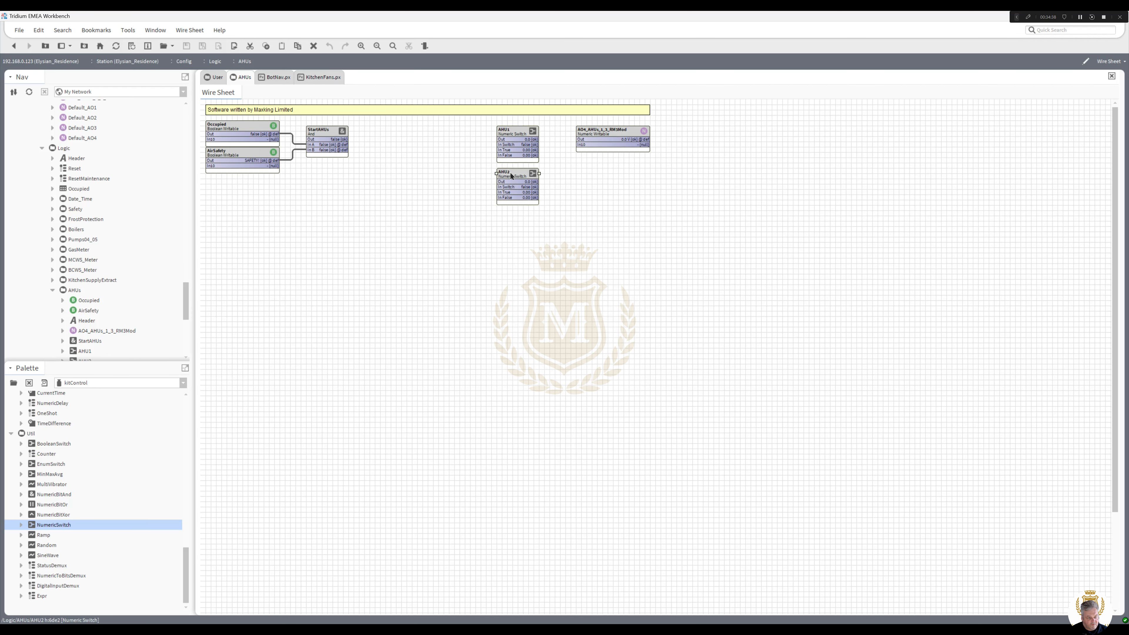
{"action": "right_click", "coordinate": [510, 172]}
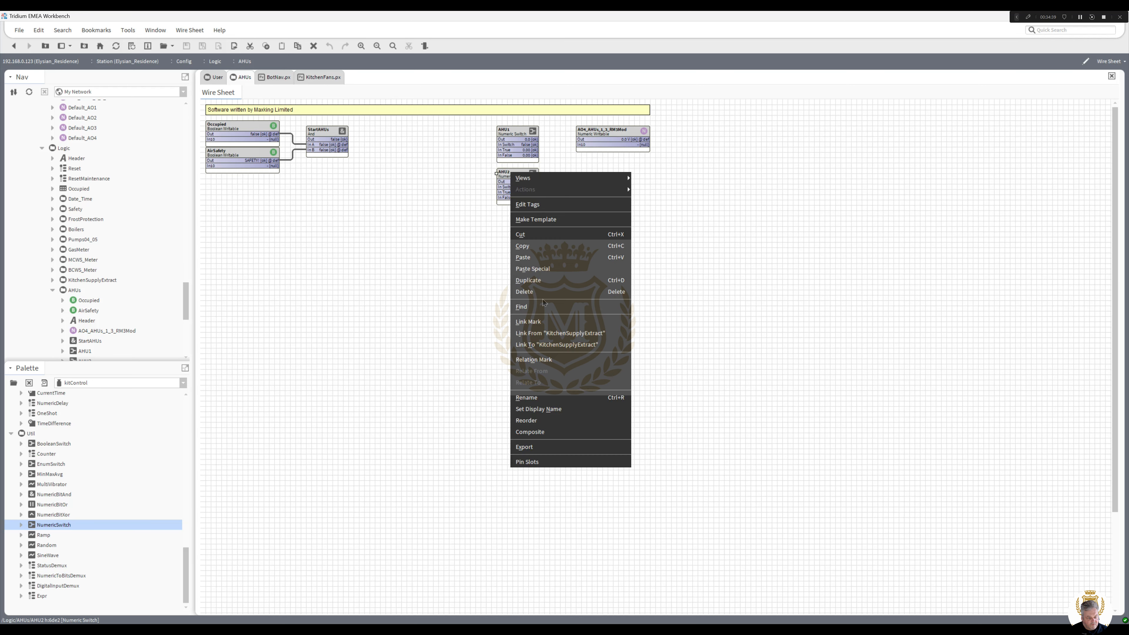
{"action": "left_click", "coordinate": [539, 281]}
{"action": "left_click", "coordinate": [551, 334]}
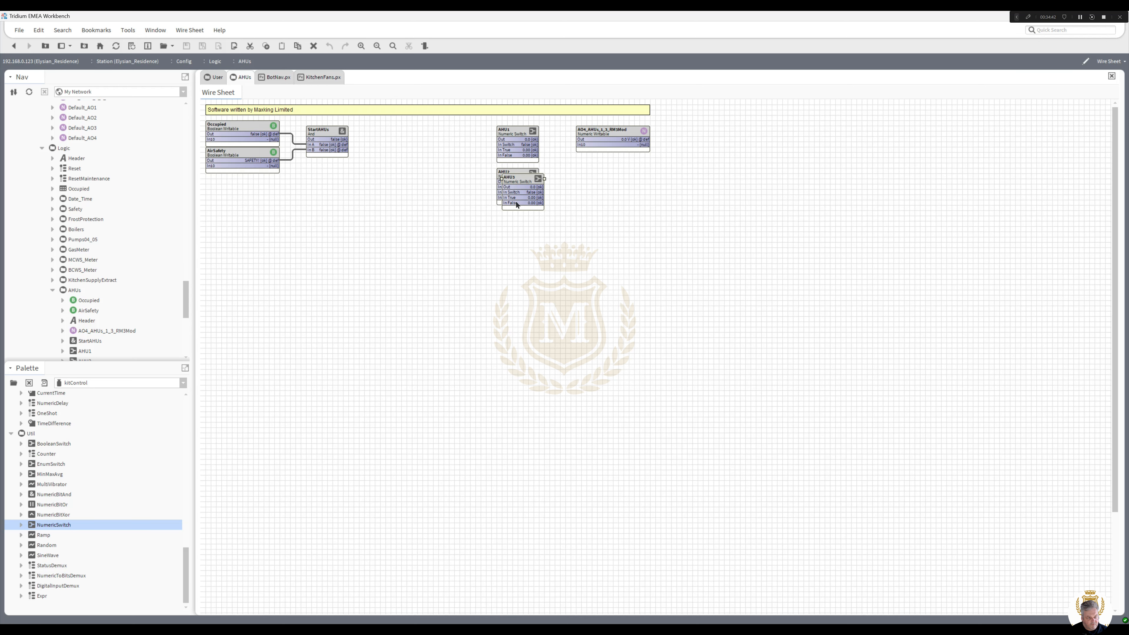
{"action": "left_click", "coordinate": [516, 215]}
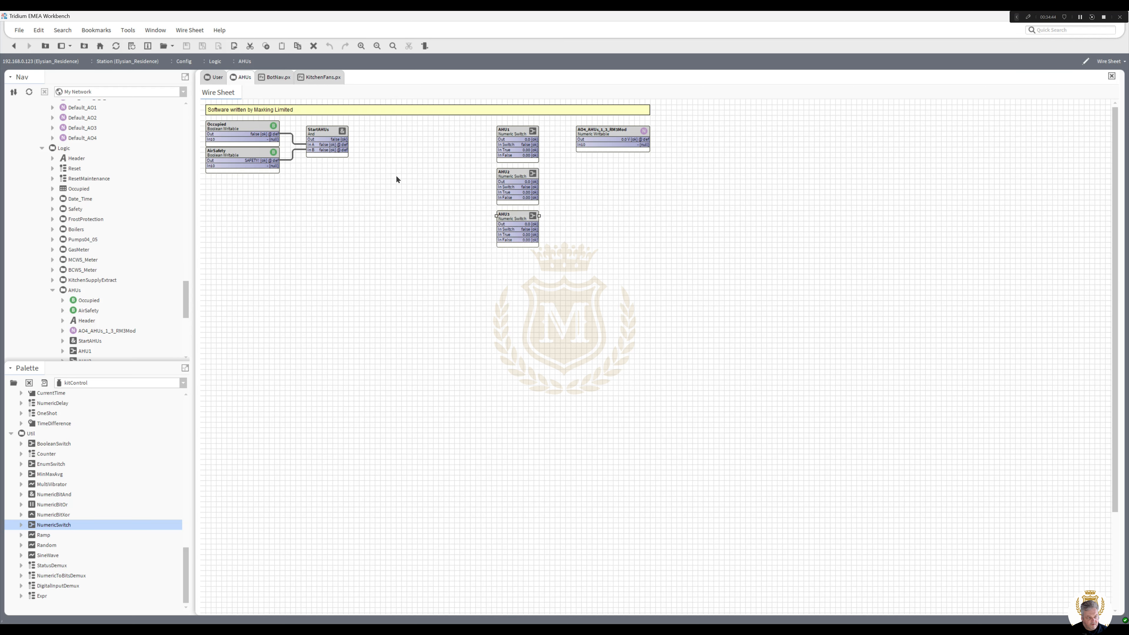
Link the StartAHUs output to In Switch of AHU1 and shift the three AHU switches slightly up and left together
{"action": "left_click_drag", "start_coordinate": [339, 137], "coordinate": [499, 144]}
{"action": "left_click_drag", "start_coordinate": [342, 139], "coordinate": [440, 176]}
{"action": "left_click_drag", "start_coordinate": [537, 272], "coordinate": [473, 116]}
{"action": "mouse_move", "coordinate": [540, 246]}
{"action": "left_mouse_down"}
{"action": "mouse_move", "coordinate": [487, 119]}
{"action": "mouse_move", "coordinate": [512, 133]}
{"action": "left_mouse_up"}
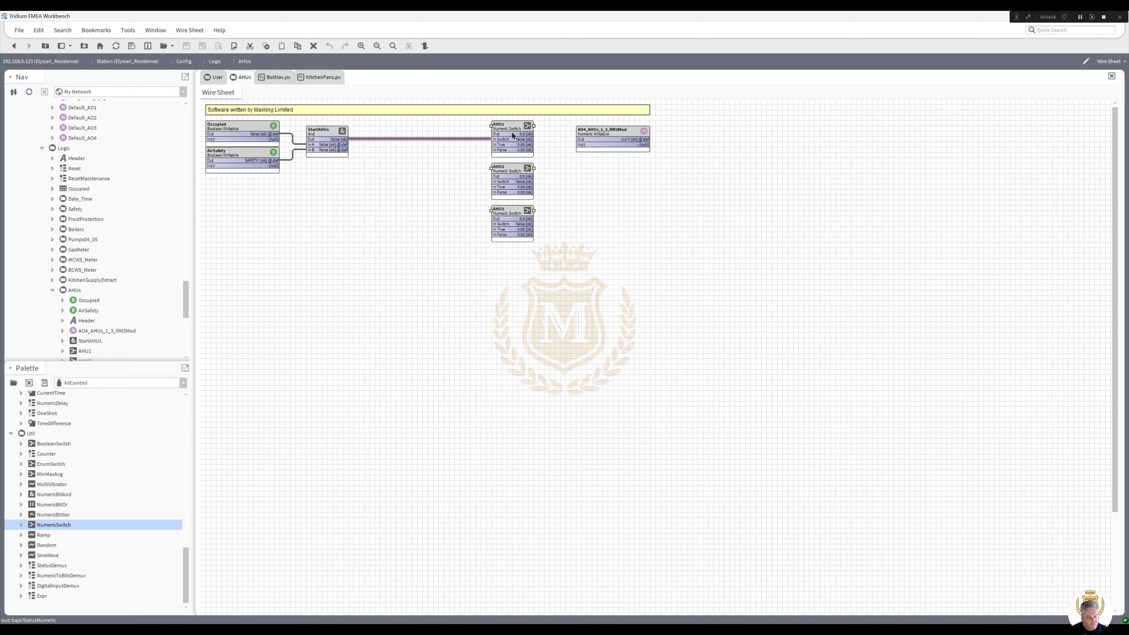
{"action": "left_click", "coordinate": [558, 231]}
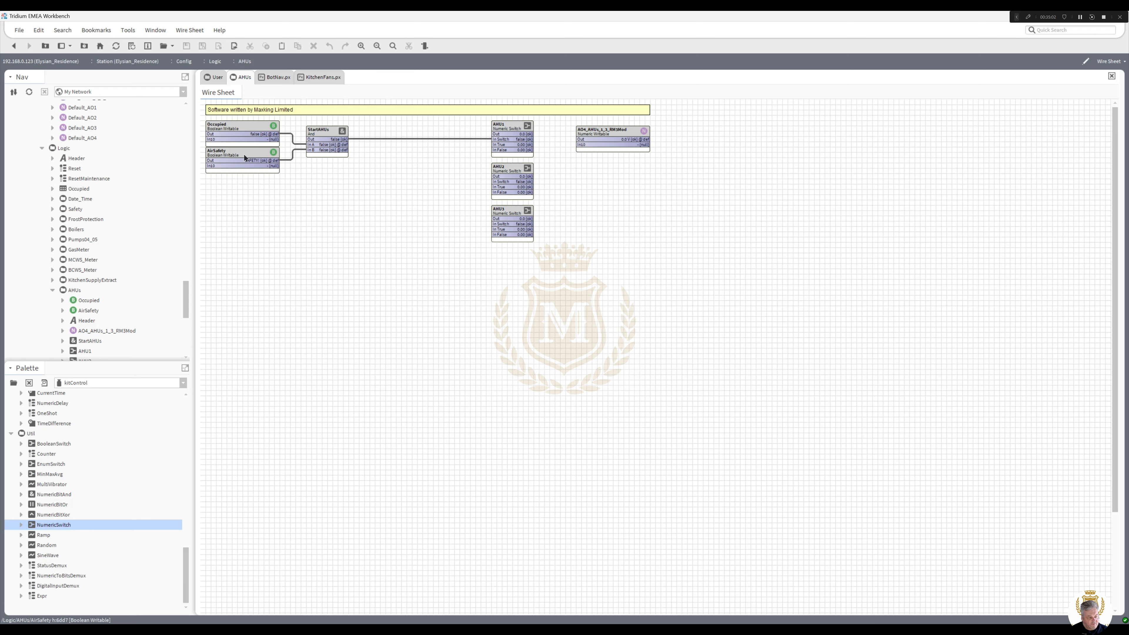
Open the composite editor for the AHUs folder and expose In10 of the Occupied point
{"action": "scroll", "coordinate": [182, 292], "scroll_direction": "down", "scroll_amount": 2}
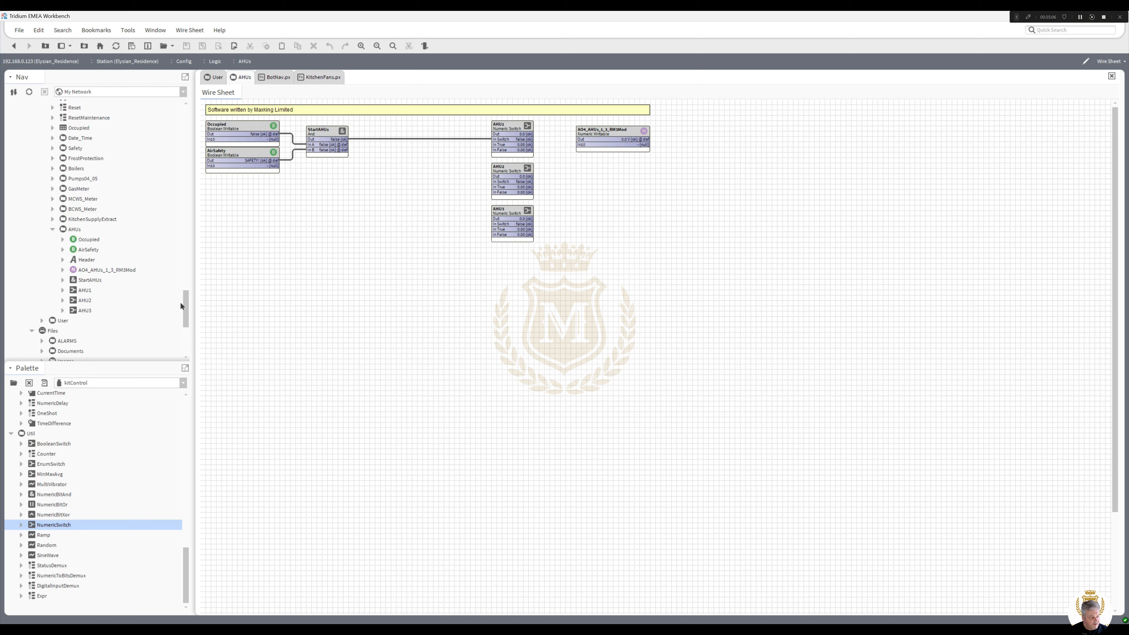
{"action": "right_click", "coordinate": [71, 230]}
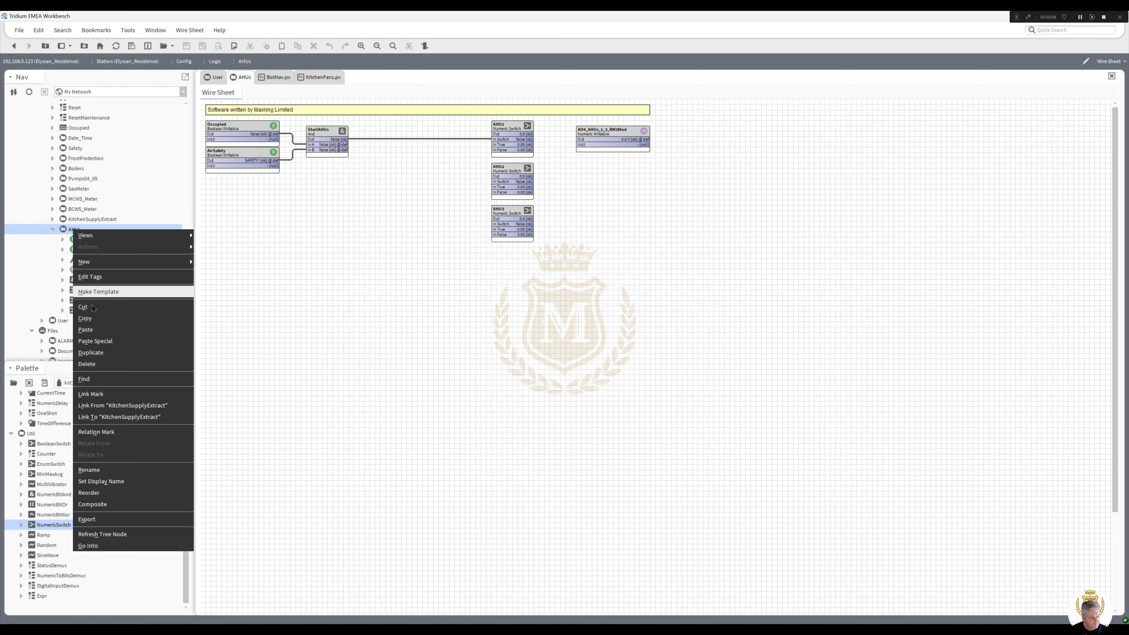
{"action": "left_click", "coordinate": [115, 507]}
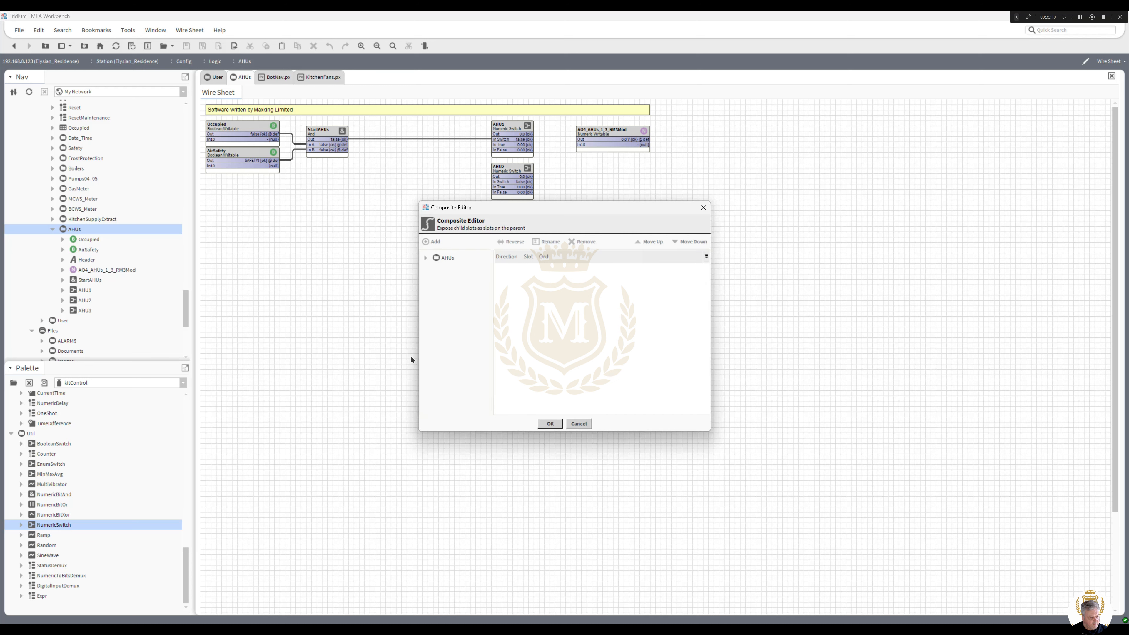
{"action": "left_click", "coordinate": [426, 257]}
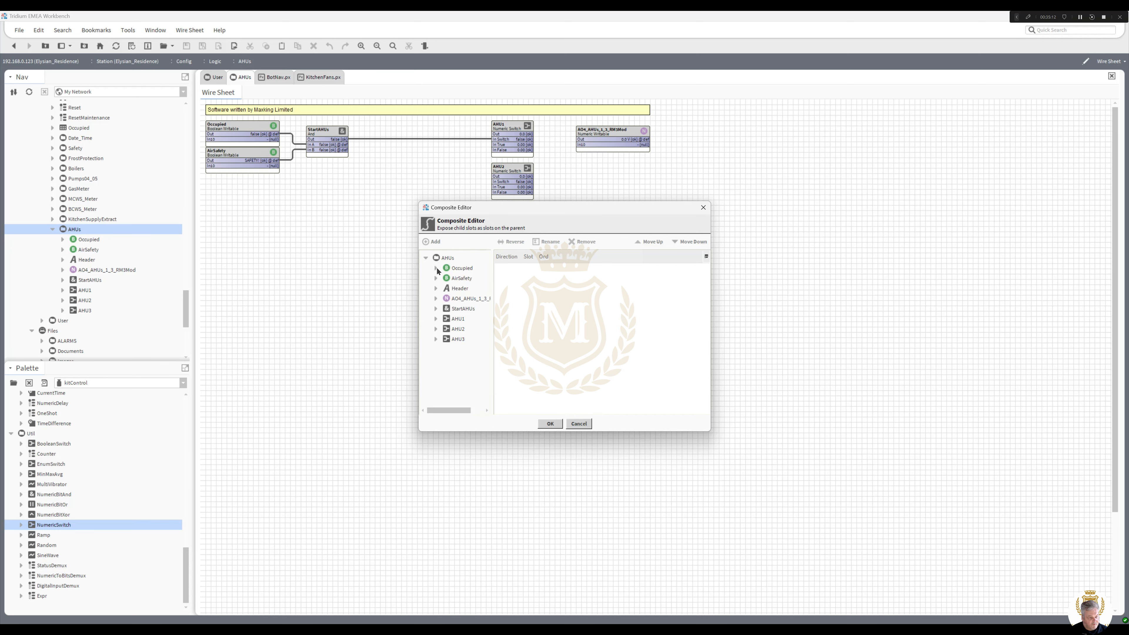
{"action": "left_click", "coordinate": [436, 268]}
{"action": "double_click", "coordinate": [465, 391]}
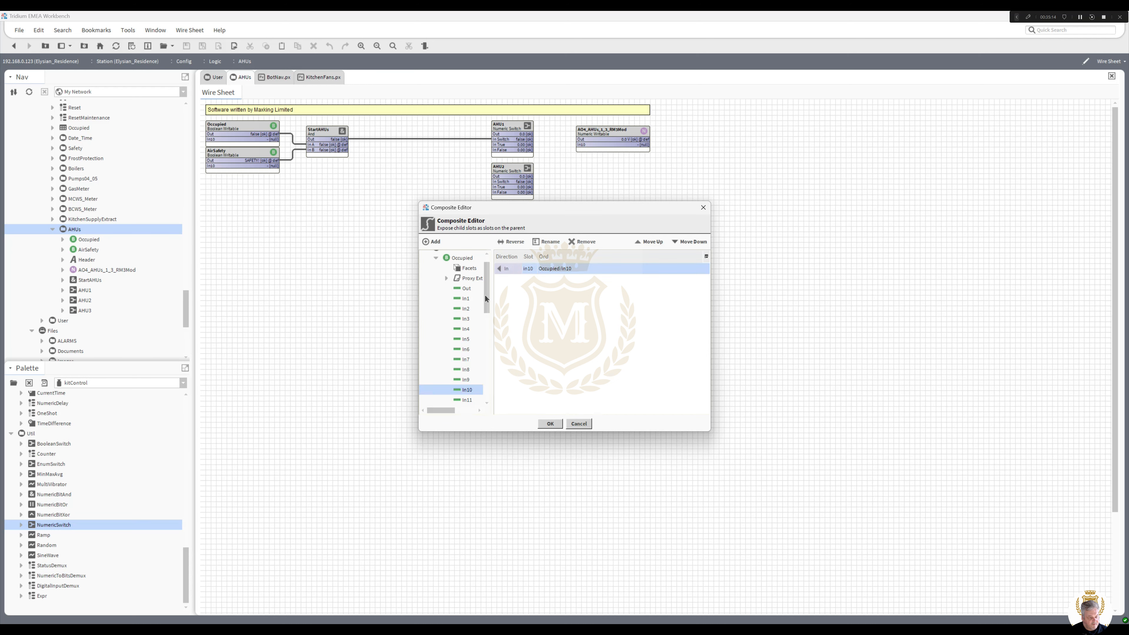
Expose In10 of AirSafety and Out of AO4_AHUs_1_3_RM3Mod in the AHUs composite and apply it
{"action": "left_click_drag", "start_coordinate": [486, 298], "coordinate": [480, 418]}
{"action": "left_click", "coordinate": [436, 331]}
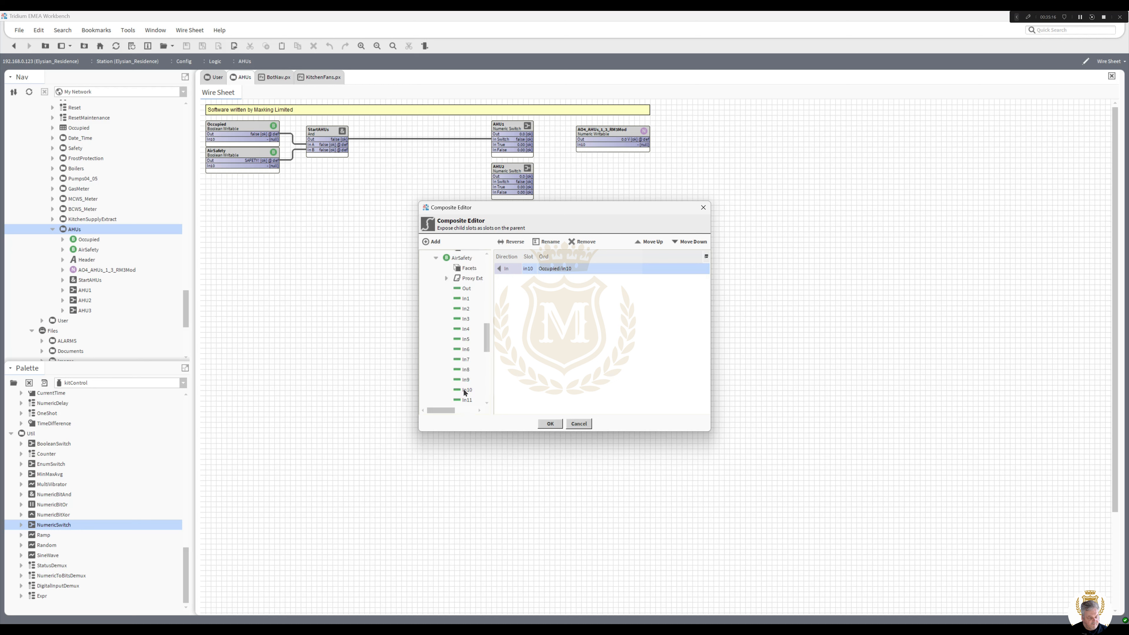
{"action": "double_click", "coordinate": [463, 392]}
{"action": "left_click_drag", "start_coordinate": [486, 341], "coordinate": [484, 429]}
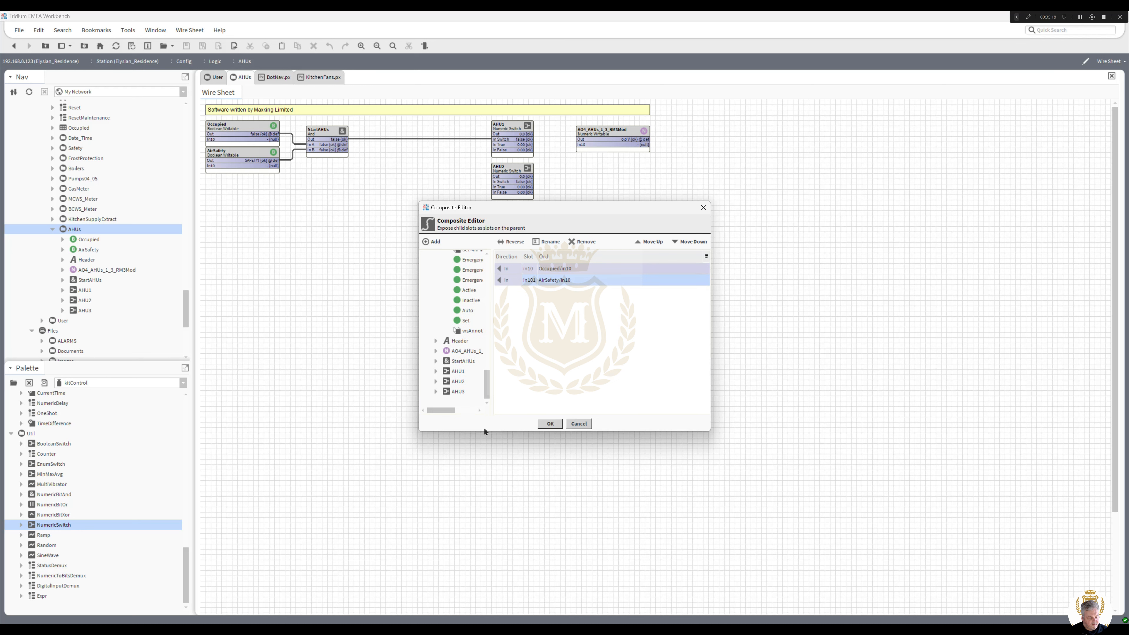
{"action": "left_click", "coordinate": [436, 351]}
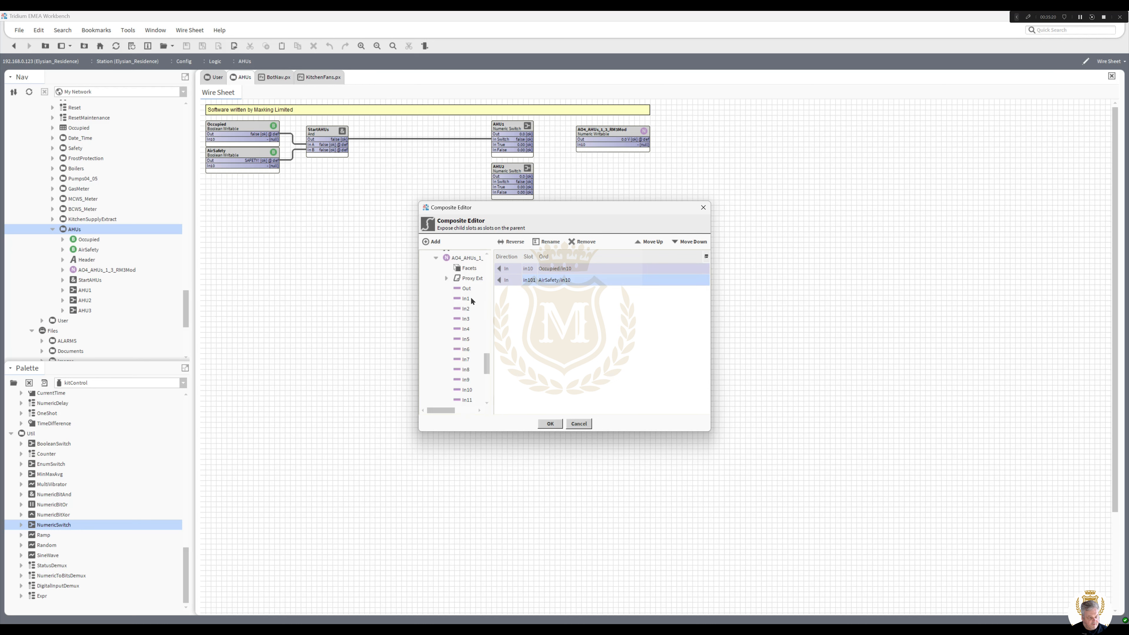
{"action": "double_click", "coordinate": [465, 289]}
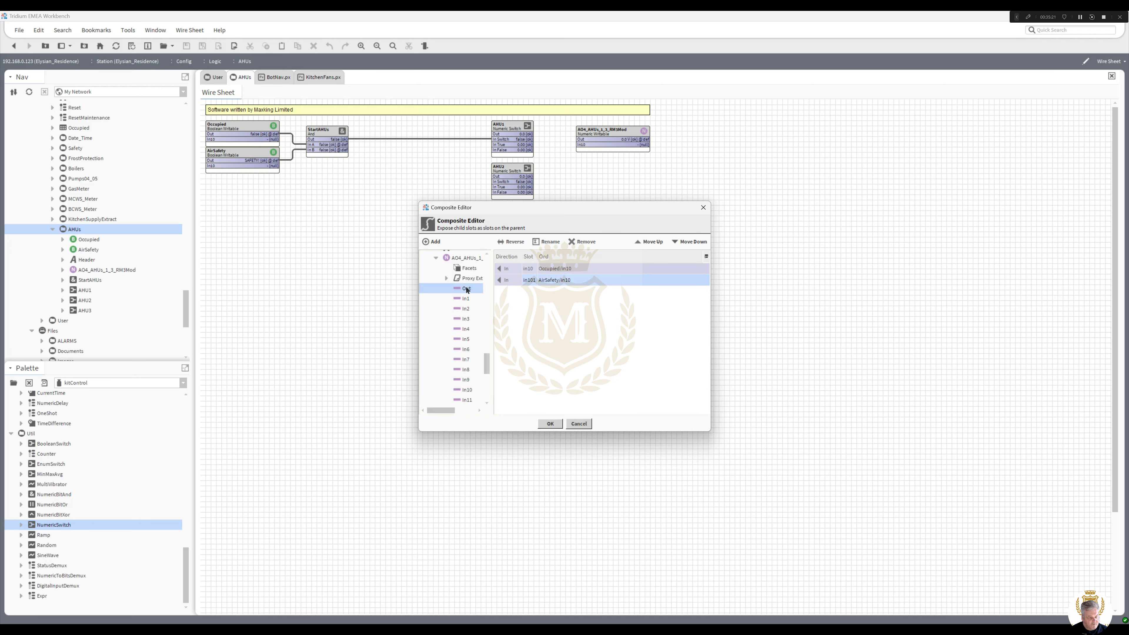
{"action": "left_click", "coordinate": [555, 425]}
Open the slot sheet of the AHUs folder and set the display name of in10 to Occupied, accepting the duplicate name
{"action": "right_click", "coordinate": [74, 230]}
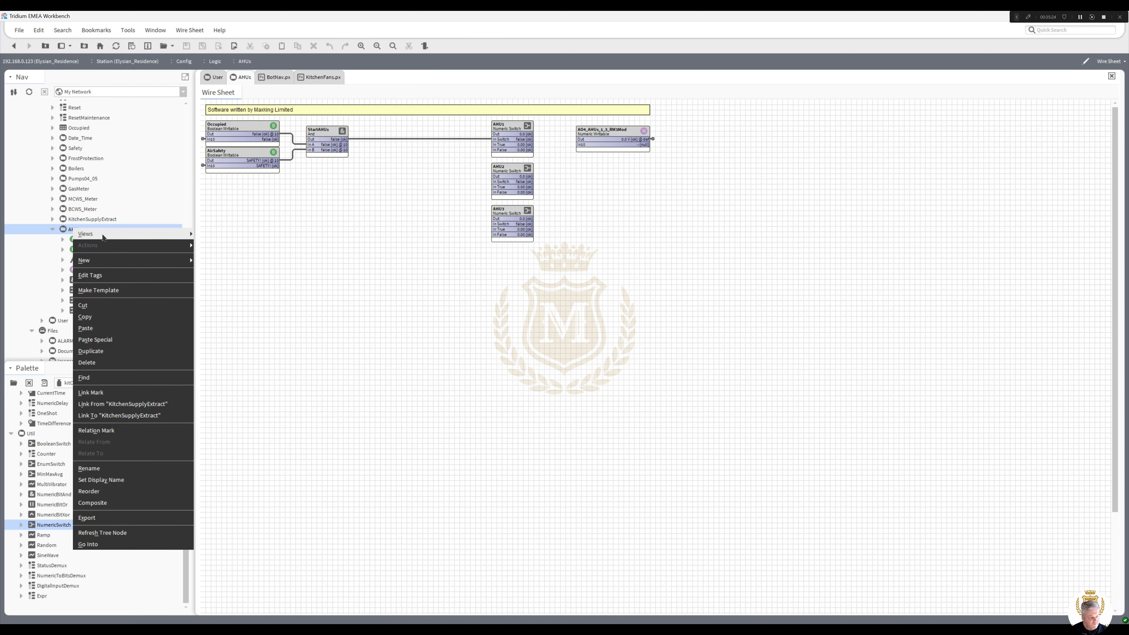
{"action": "mouse_move", "coordinate": [85, 234]}
{"action": "left_click", "coordinate": [217, 280]}
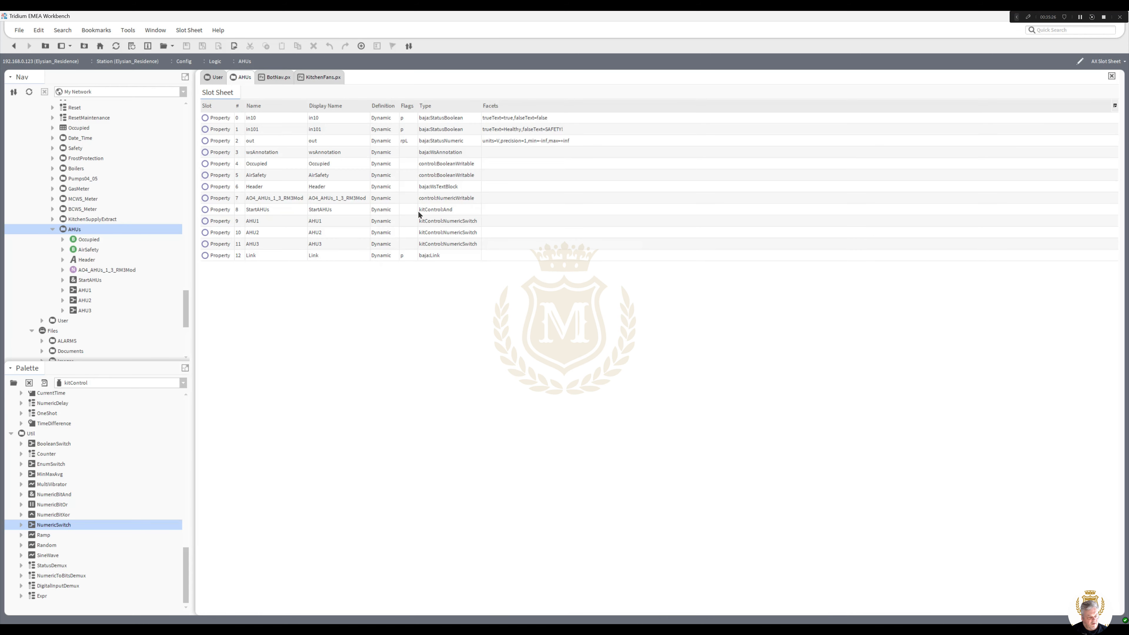
{"action": "double_click", "coordinate": [327, 117]}
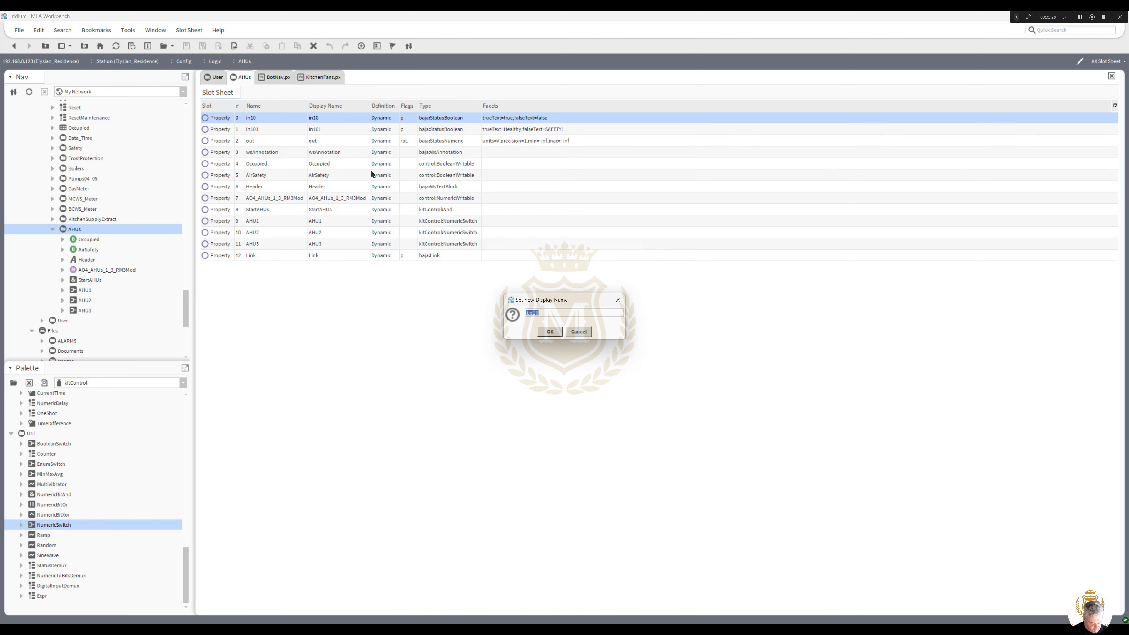
{"action": "type", "text": "d"}
{"action": "left_click", "coordinate": [551, 332]}
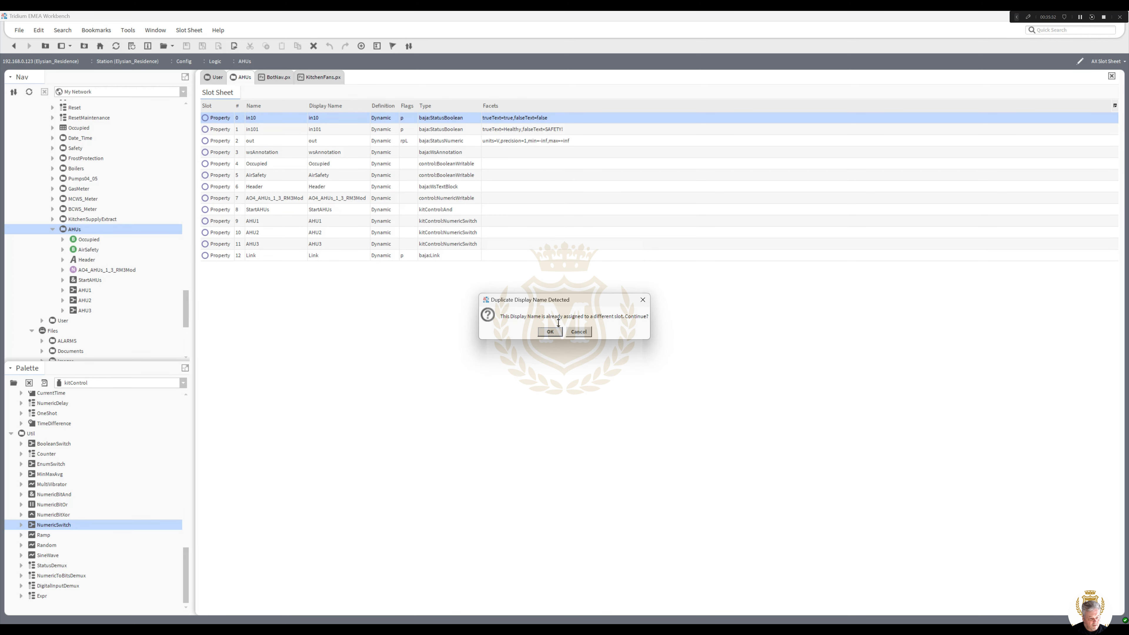
{"action": "left_click", "coordinate": [553, 334]}
Set the display name of in101 to Air Safety and of the out slot to AHUs 1 to 3
{"action": "double_click", "coordinate": [320, 129]}
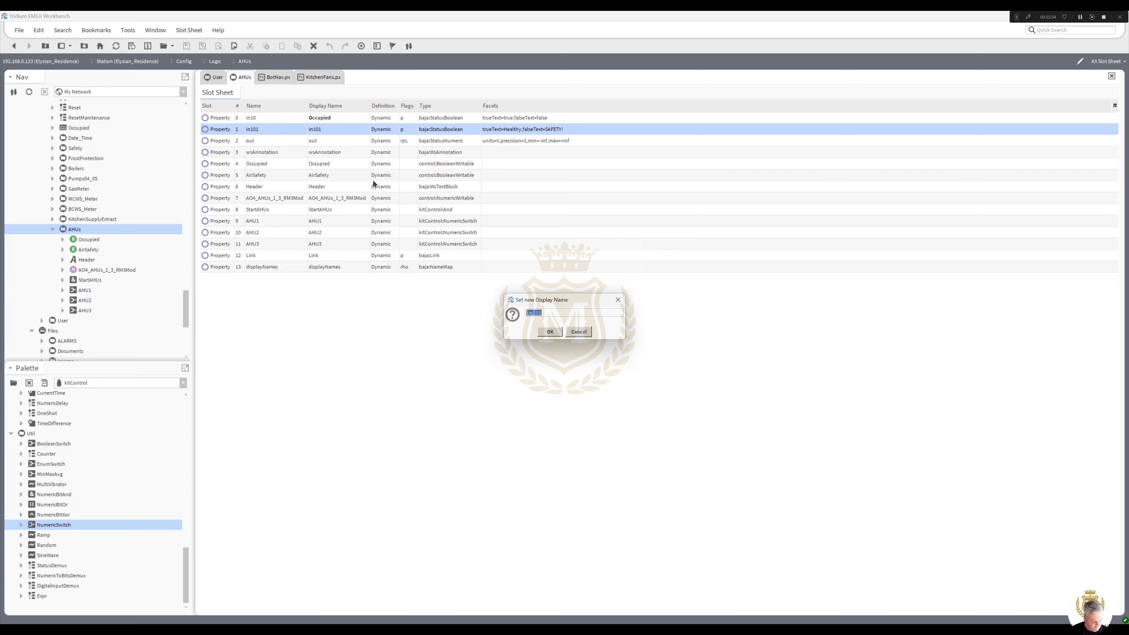
{"action": "type", "text": "Air Safety"}
{"action": "left_click", "coordinate": [558, 332]}
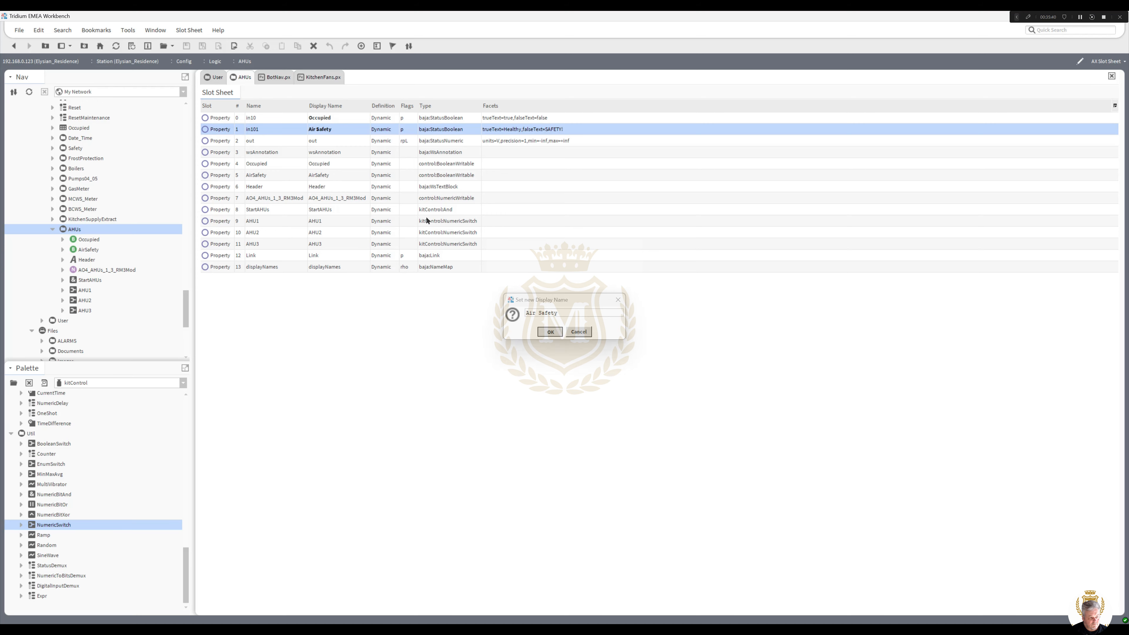
{"action": "double_click", "coordinate": [324, 140]}
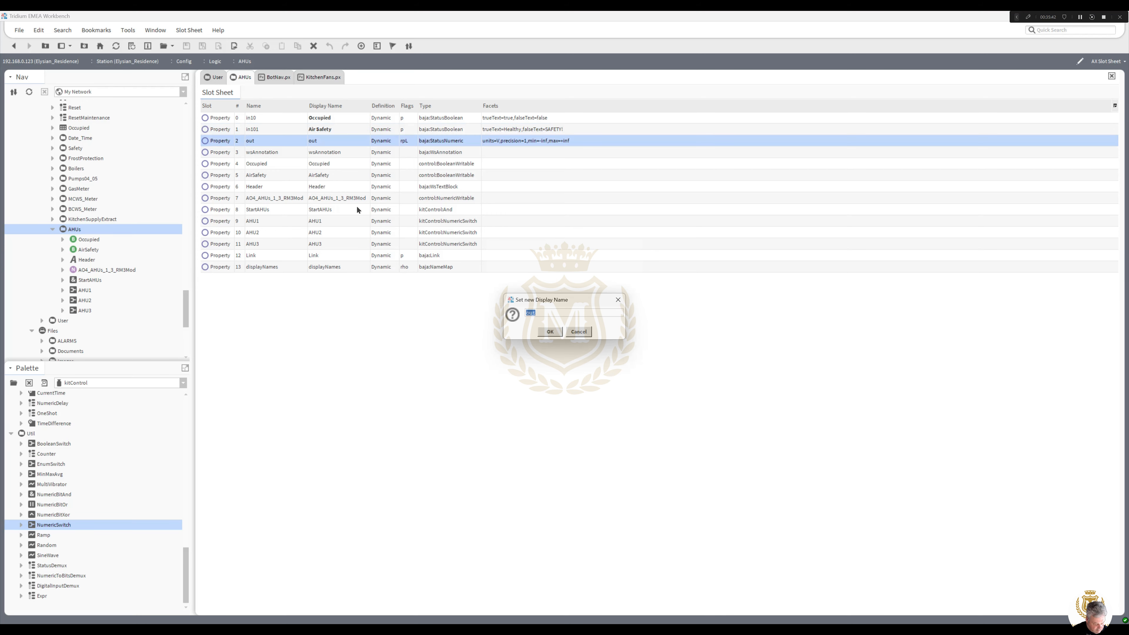
{"action": "type", "text": "AHUs 1 to 3"}
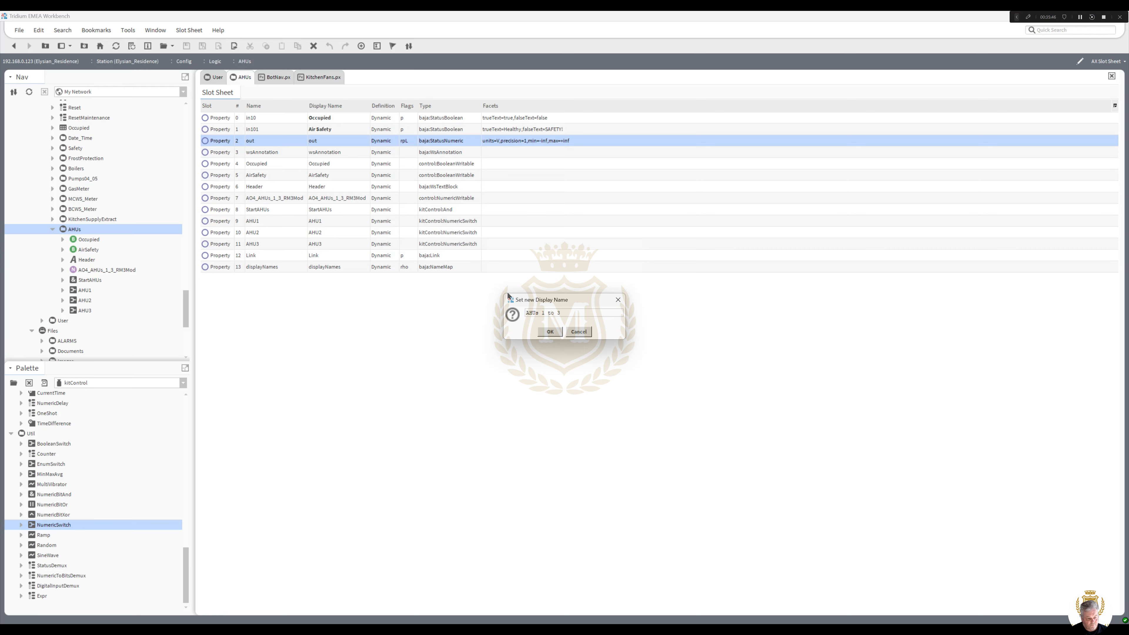
{"action": "left_click", "coordinate": [551, 331]}
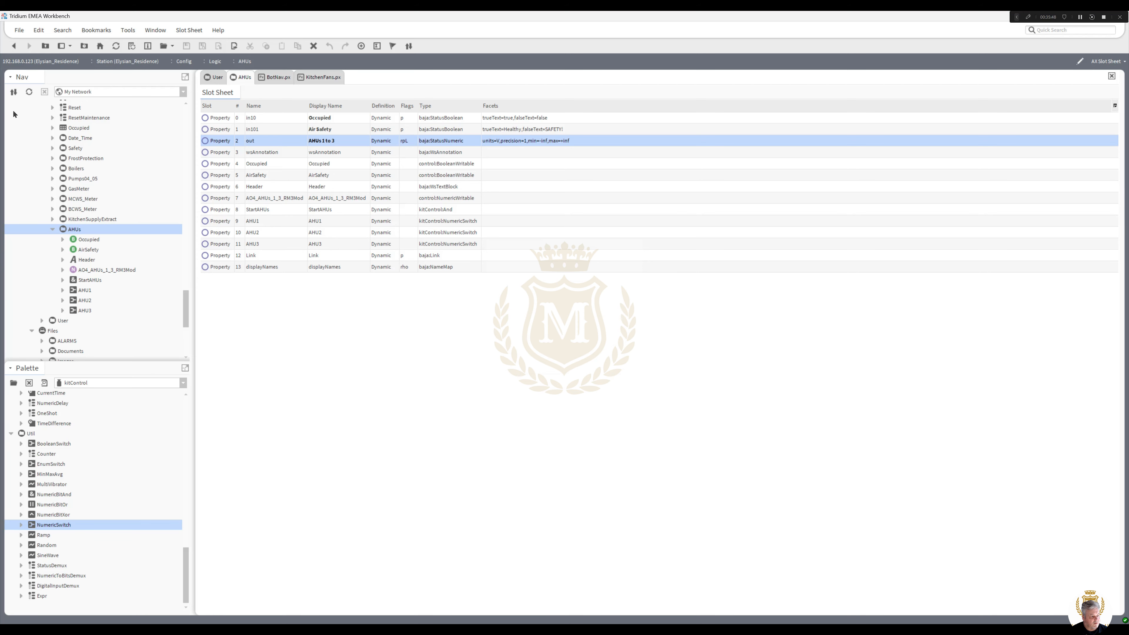
Link the AHUs folder's AHUs 1 to 3 slot to In10 of the AO4_AHUs_1_3_RM3Mod output point
{"action": "right_click", "coordinate": [75, 230]}
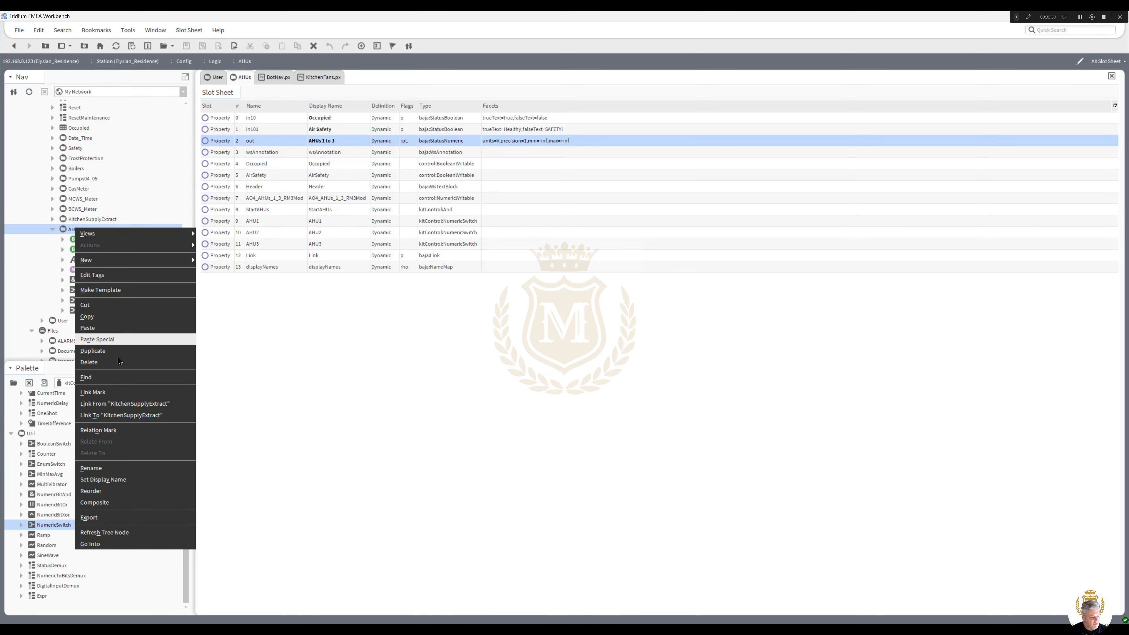
{"action": "left_click", "coordinate": [116, 391]}
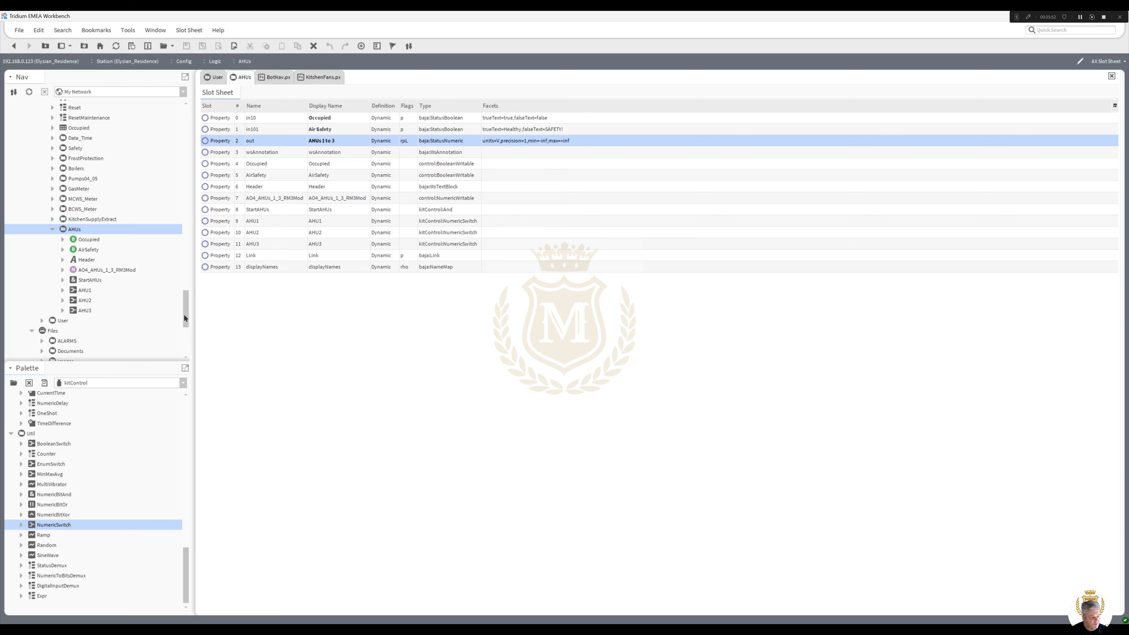
{"action": "left_click_drag", "start_coordinate": [185, 312], "coordinate": [189, 287]}
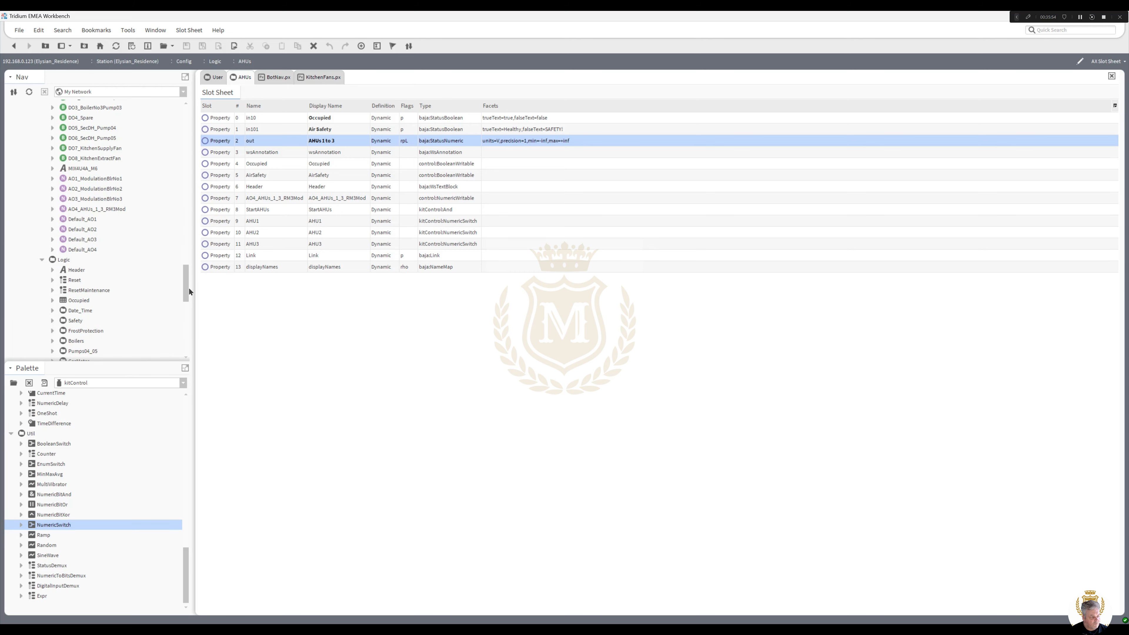
{"action": "right_click", "coordinate": [104, 250]}
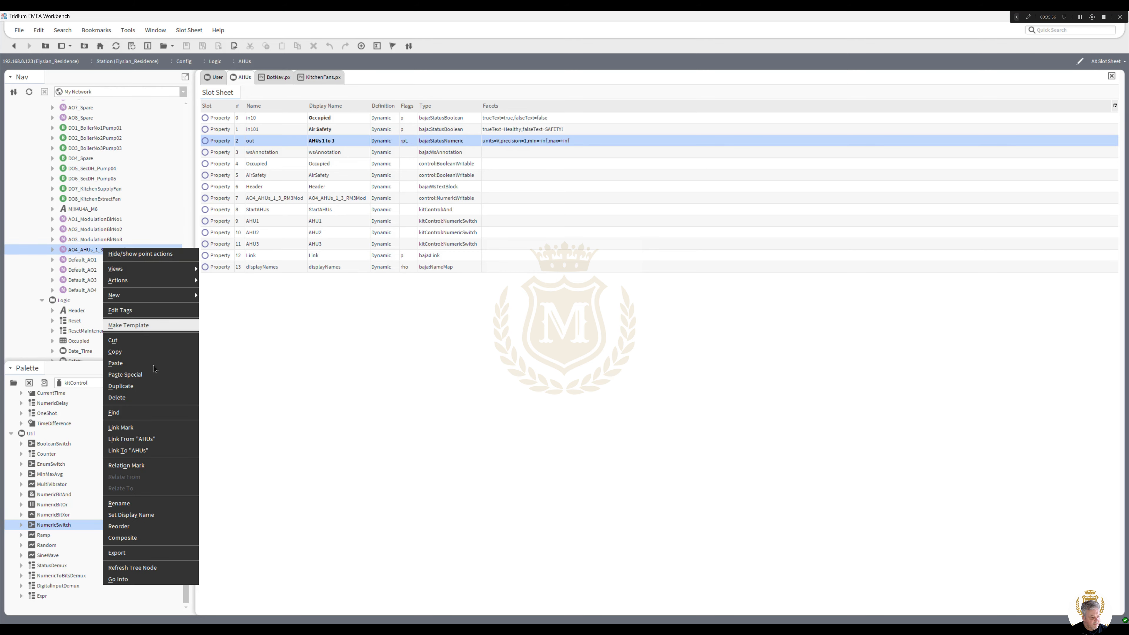
{"action": "left_click", "coordinate": [131, 439]}
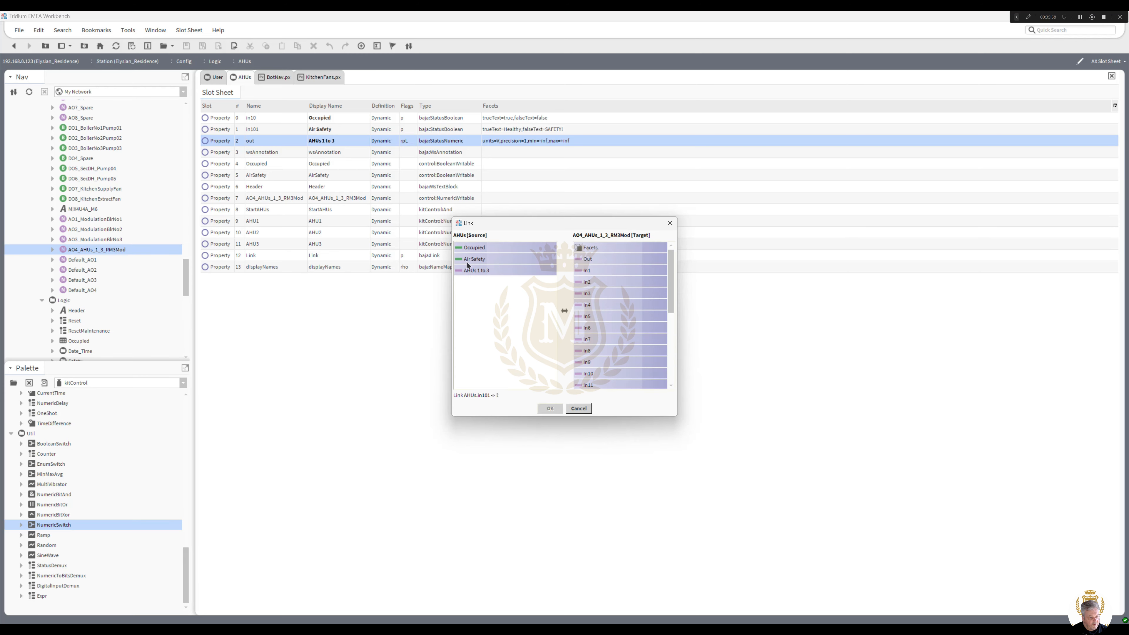
{"action": "left_click", "coordinate": [476, 271]}
{"action": "left_click", "coordinate": [614, 374]}
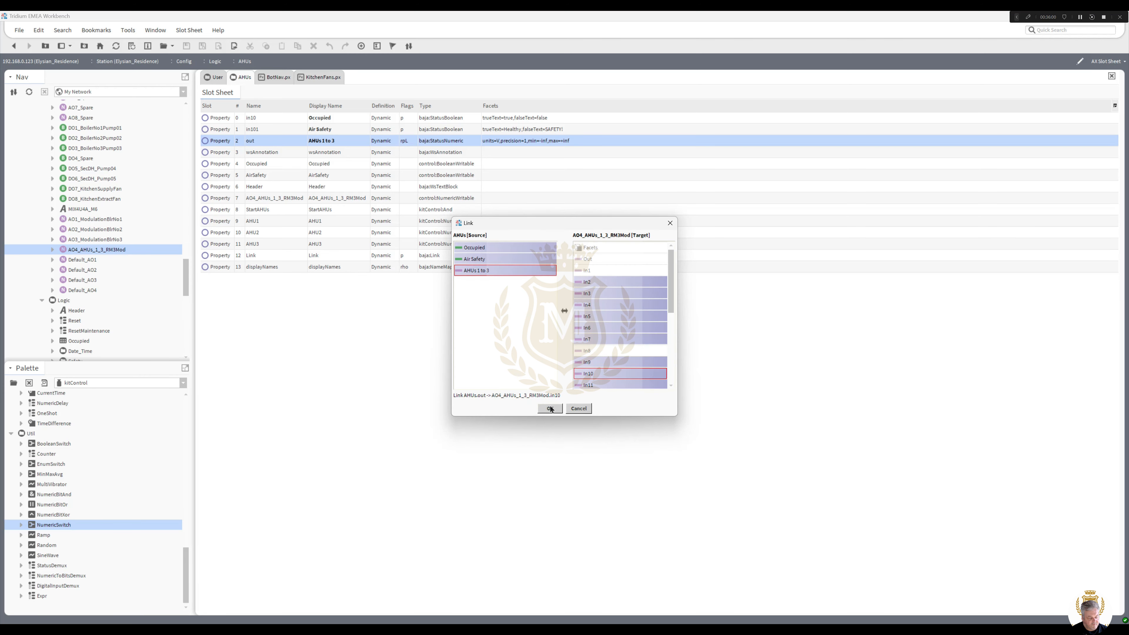
{"action": "left_click", "coordinate": [550, 409]}
In the Logic wire sheet, link the Occupied schedule and the Safety folder's Air Safety Status to AHUs Occupied and Air Safety, and reopen the AHUs folder
{"action": "left_click", "coordinate": [16, 47]}
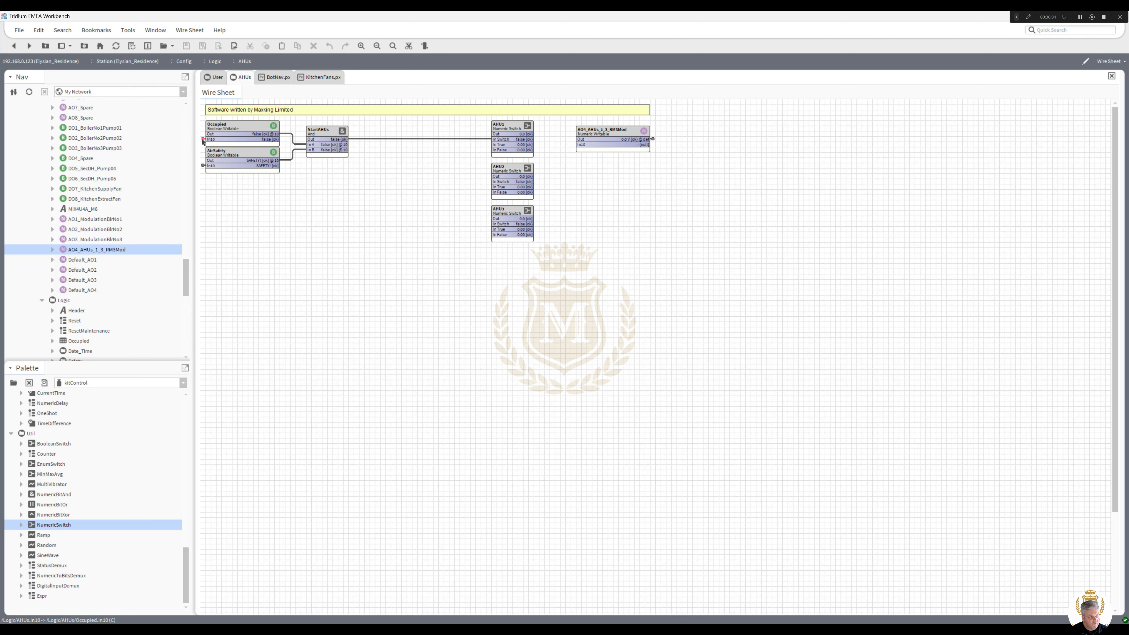
{"action": "left_click", "coordinate": [203, 139]}
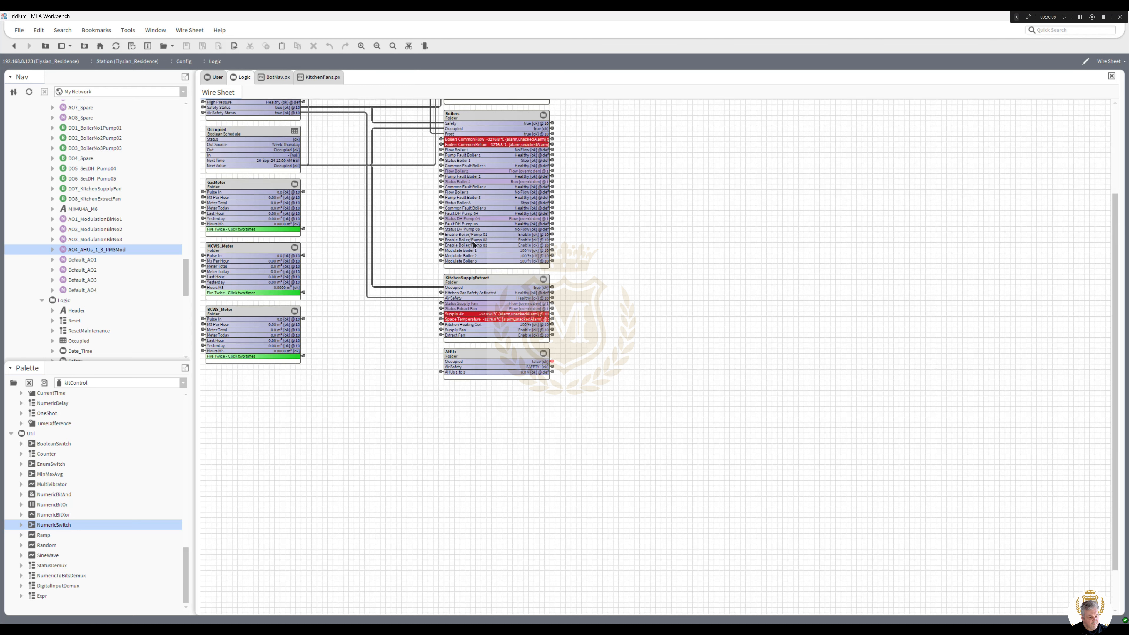
{"action": "left_click_drag", "start_coordinate": [292, 168], "coordinate": [444, 363]}
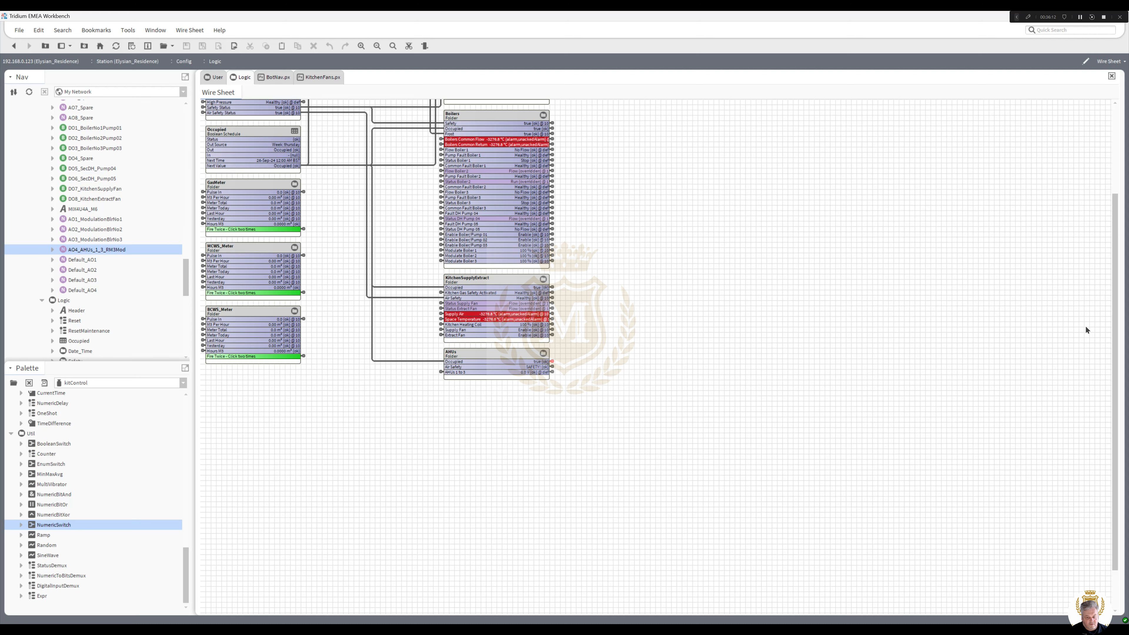
{"action": "left_click_drag", "start_coordinate": [1115, 333], "coordinate": [1119, 255]}
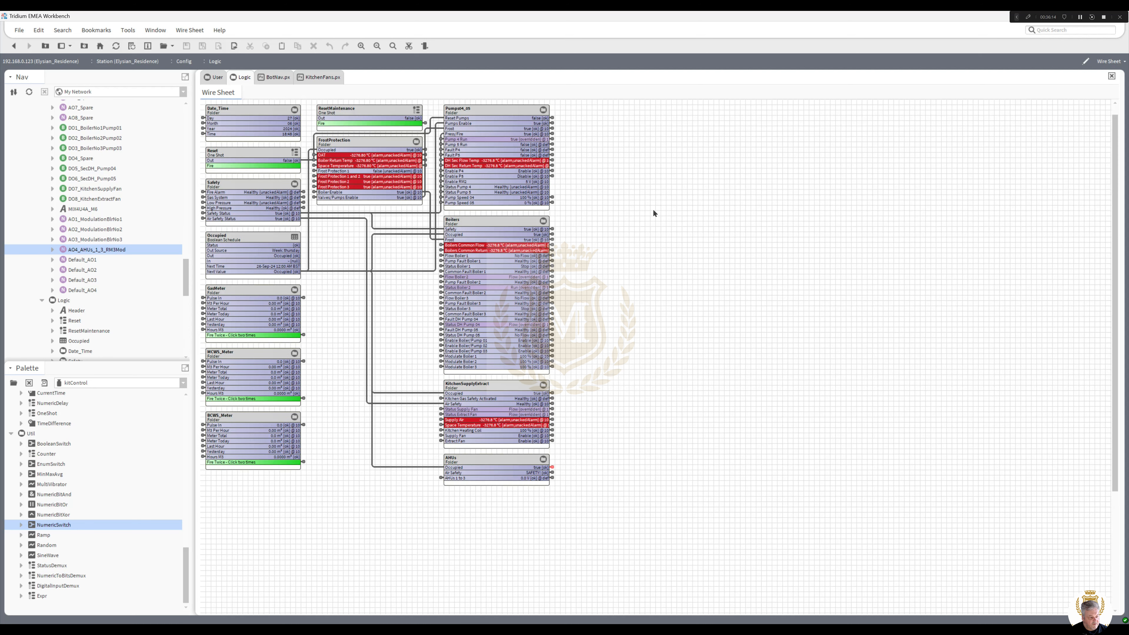
{"action": "mouse_move", "coordinate": [300, 222]}
{"action": "left_mouse_down"}
{"action": "mouse_move", "coordinate": [340, 269]}
{"action": "mouse_move", "coordinate": [422, 453]}
{"action": "mouse_move", "coordinate": [446, 473]}
{"action": "left_mouse_up"}
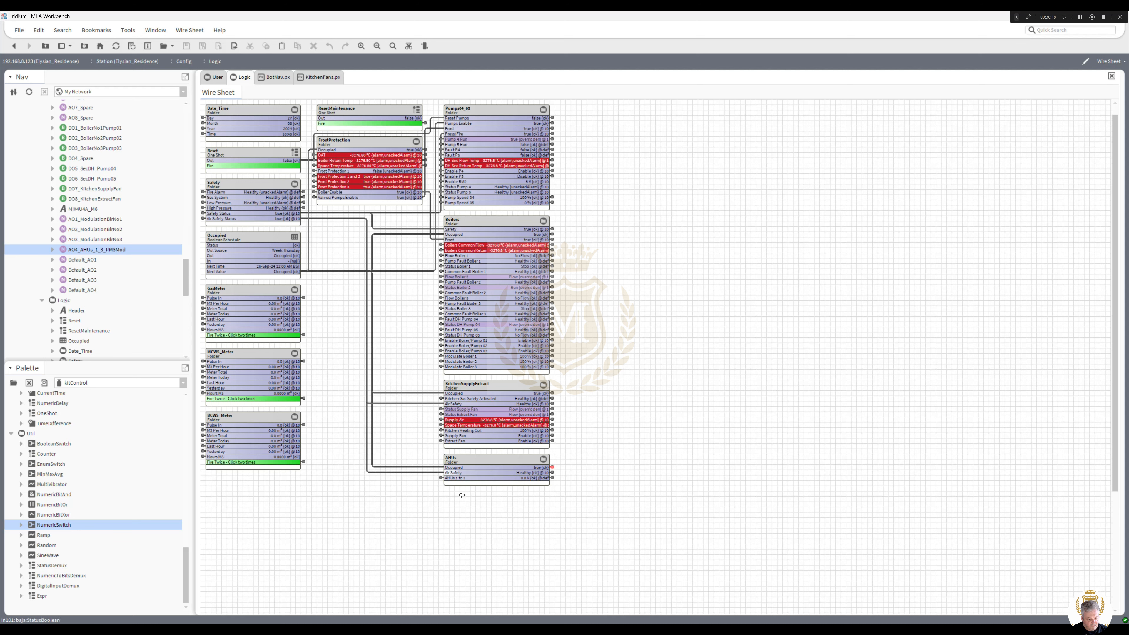
{"action": "double_click", "coordinate": [515, 462]}
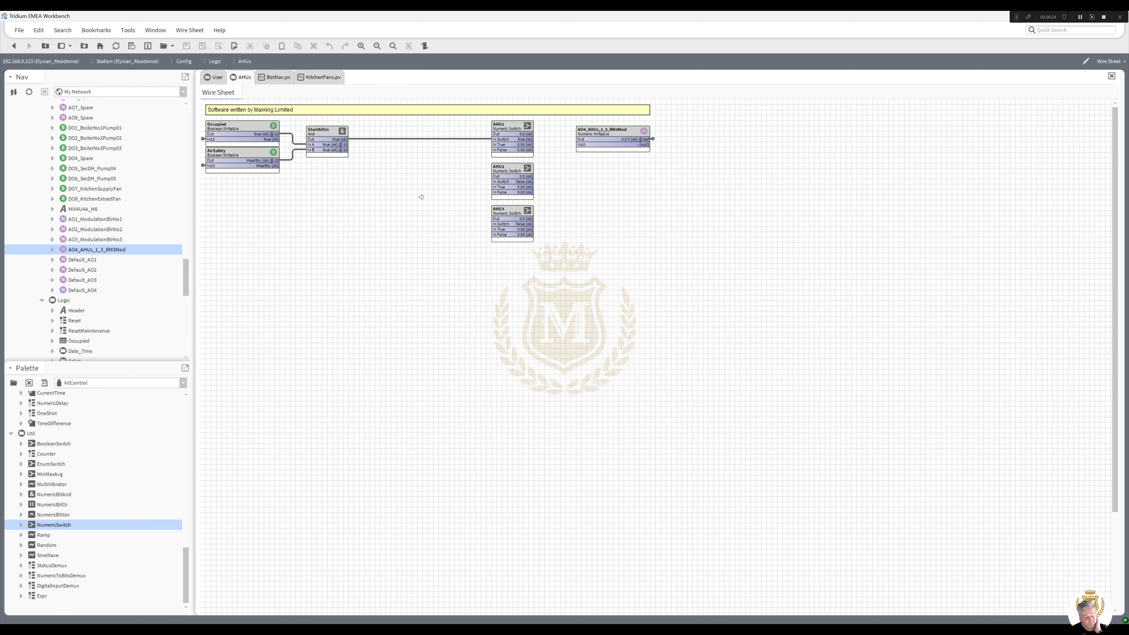
Open Misc.px for editing and check the image value ranges of the AHU 01 picture
{"action": "left_click_drag", "start_coordinate": [188, 284], "coordinate": [186, 341]}
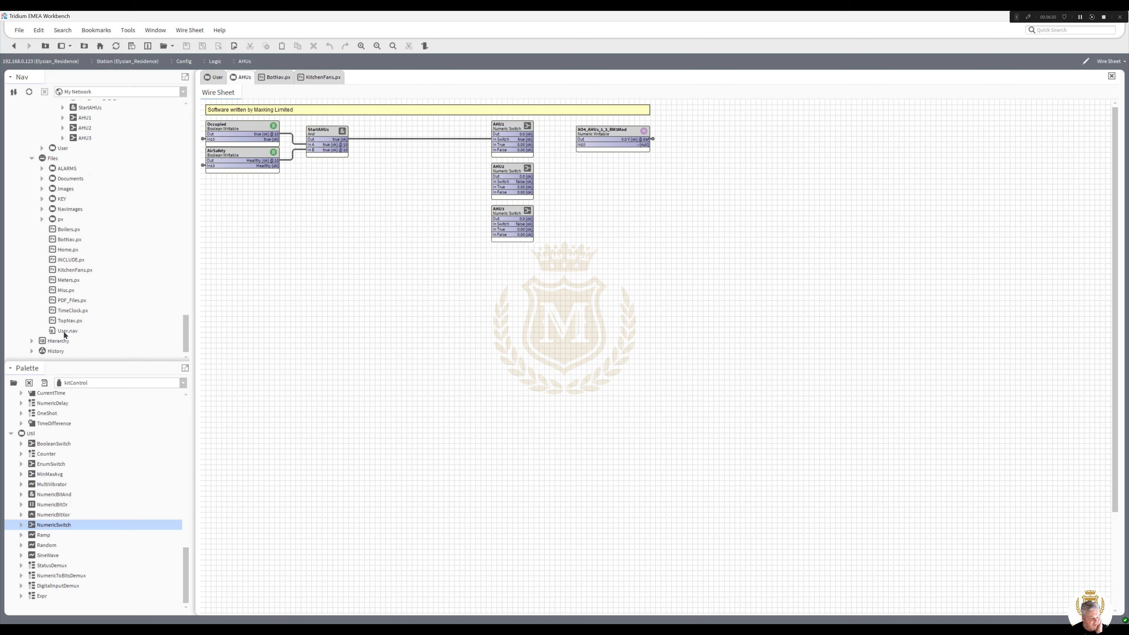
{"action": "double_click", "coordinate": [64, 289]}
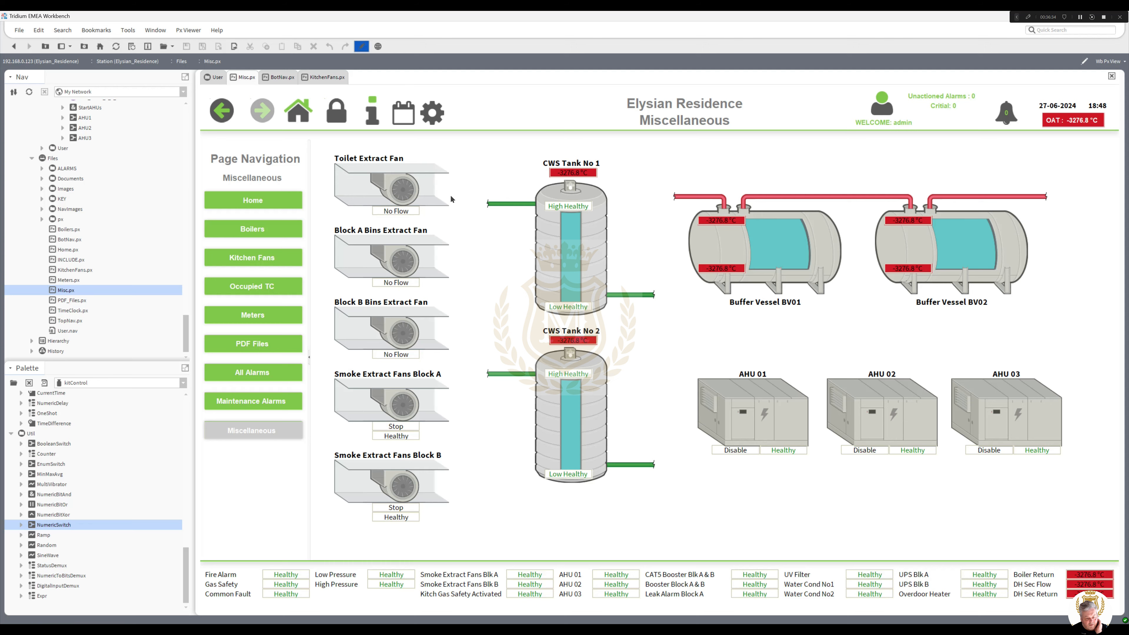
{"action": "left_click", "coordinate": [362, 46]}
{"action": "double_click", "coordinate": [663, 394]}
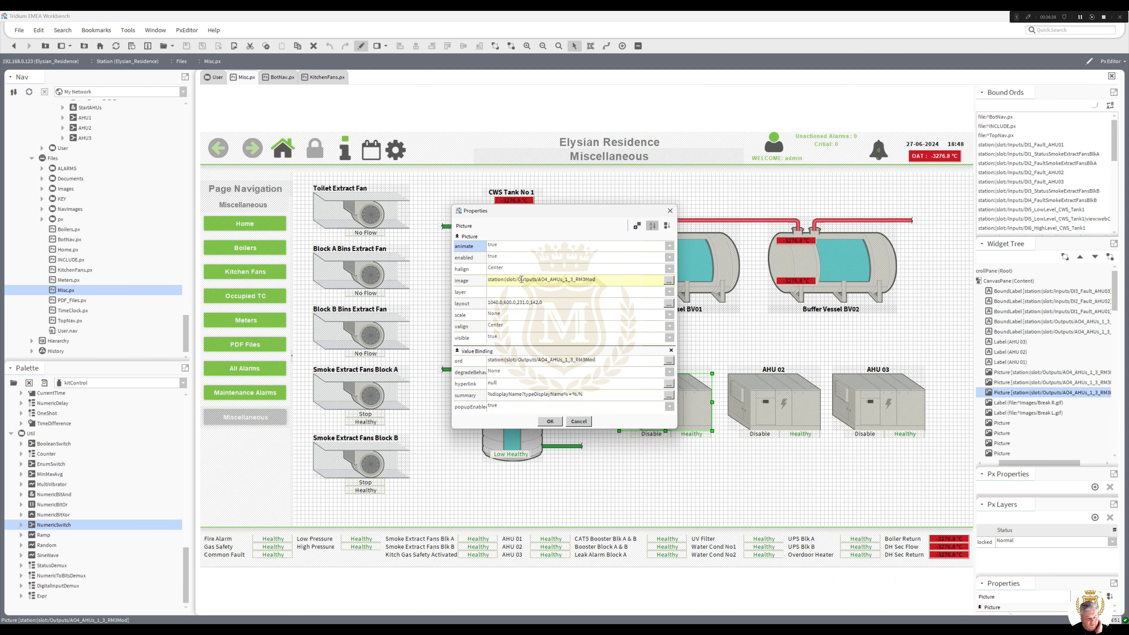
{"action": "double_click", "coordinate": [522, 279]}
{"action": "left_click", "coordinate": [551, 380]}
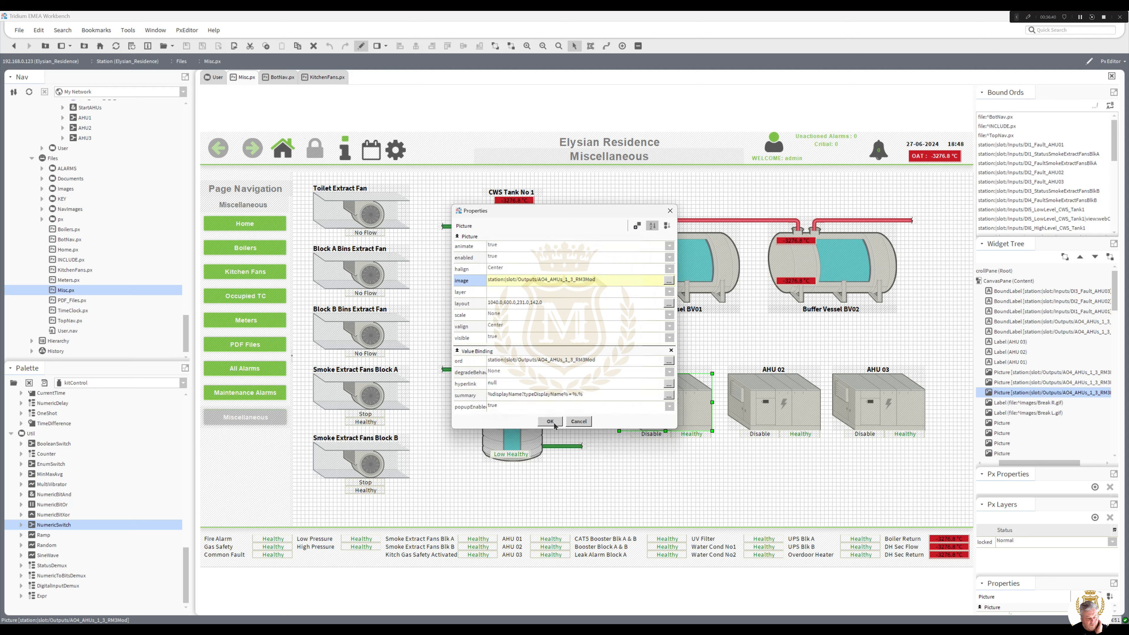
{"action": "left_click", "coordinate": [551, 421]}
Check the image value ranges of the AHU 02 and AHU 03 pictures, and leave edit mode
{"action": "double_click", "coordinate": [774, 411]}
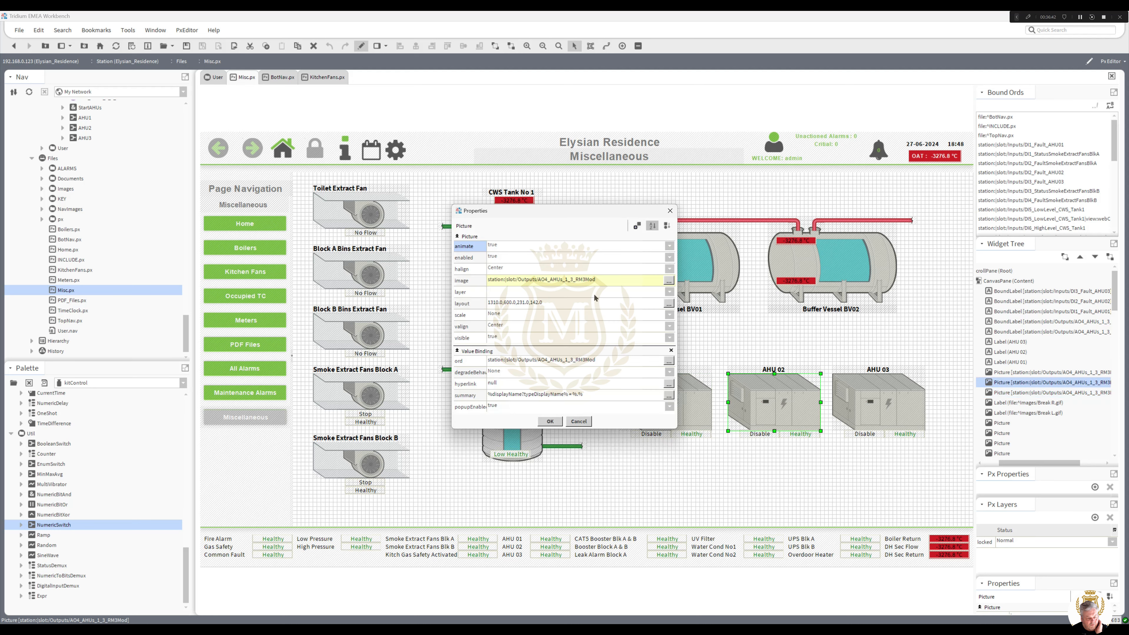
{"action": "double_click", "coordinate": [542, 281]}
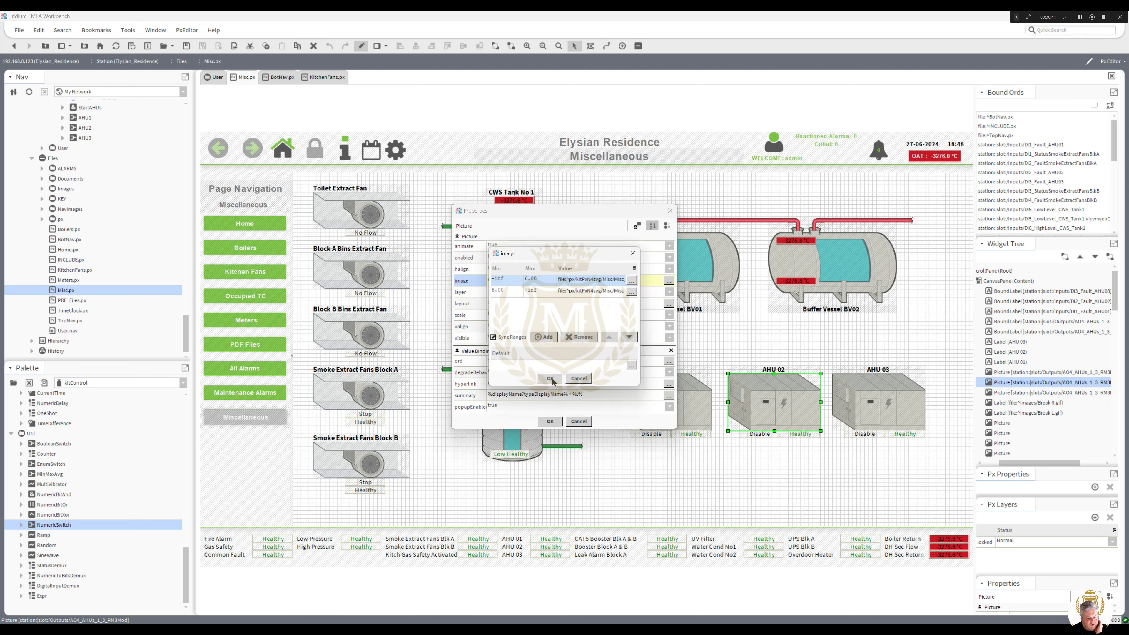
{"action": "left_click", "coordinate": [551, 379]}
{"action": "left_click", "coordinate": [557, 422]}
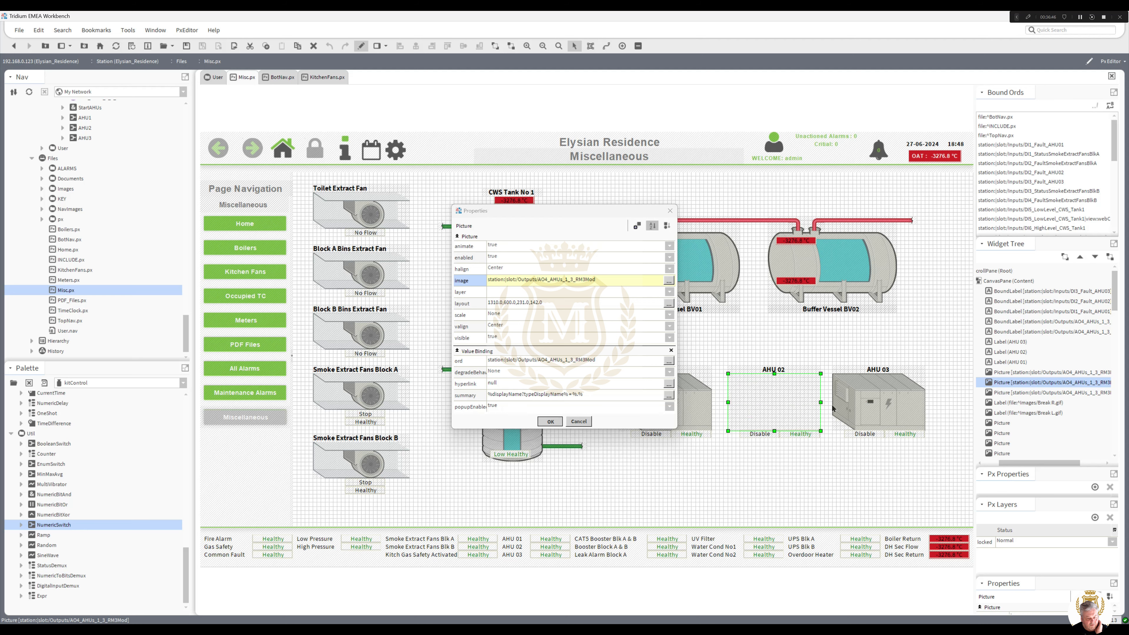
{"action": "double_click", "coordinate": [879, 402]}
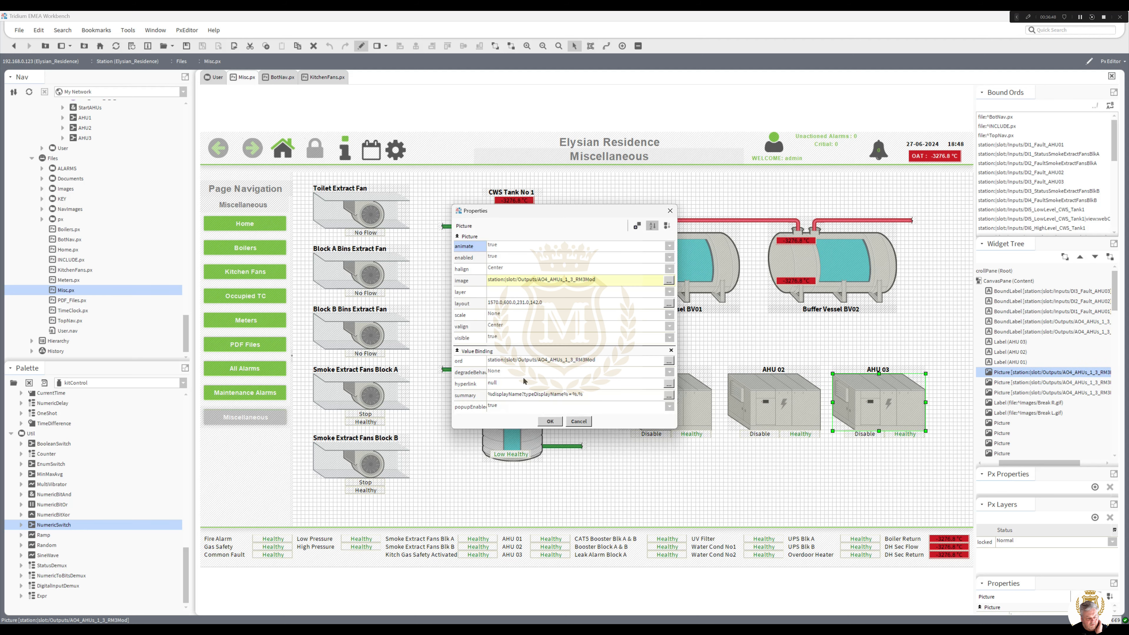
{"action": "double_click", "coordinate": [517, 281]}
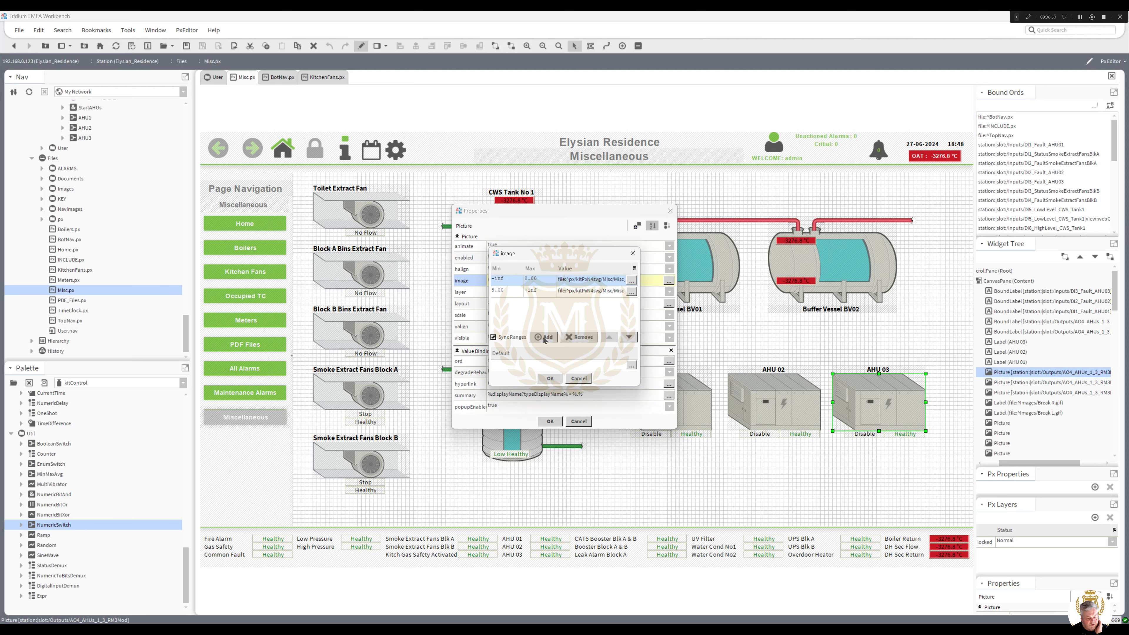
{"action": "left_click", "coordinate": [552, 379]}
{"action": "left_click", "coordinate": [550, 421]}
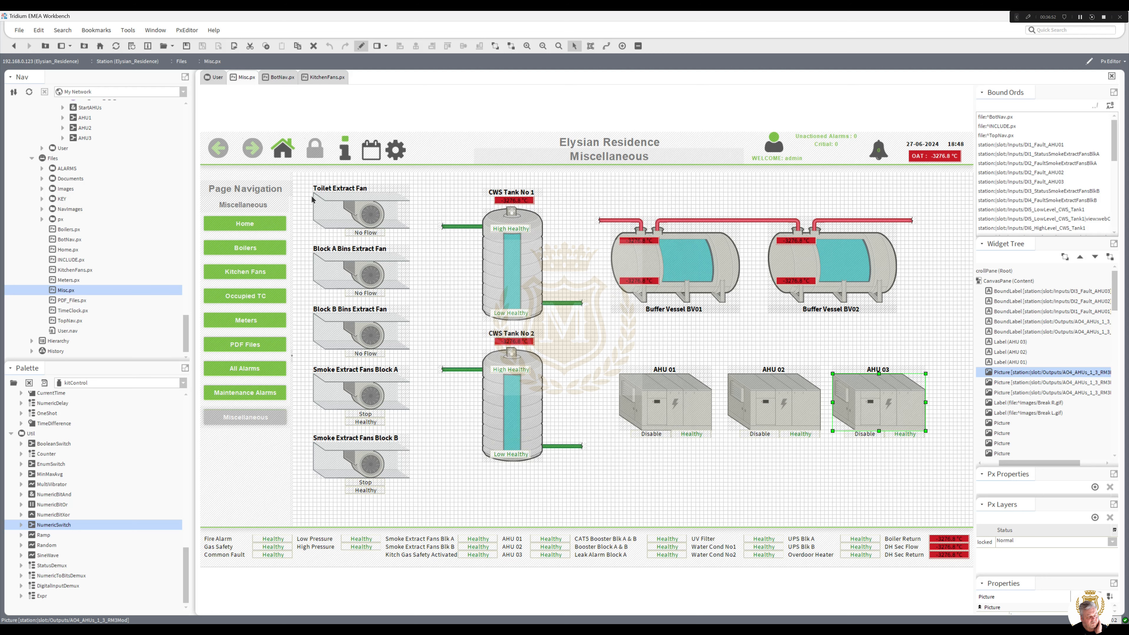
{"action": "left_click", "coordinate": [14, 46]}
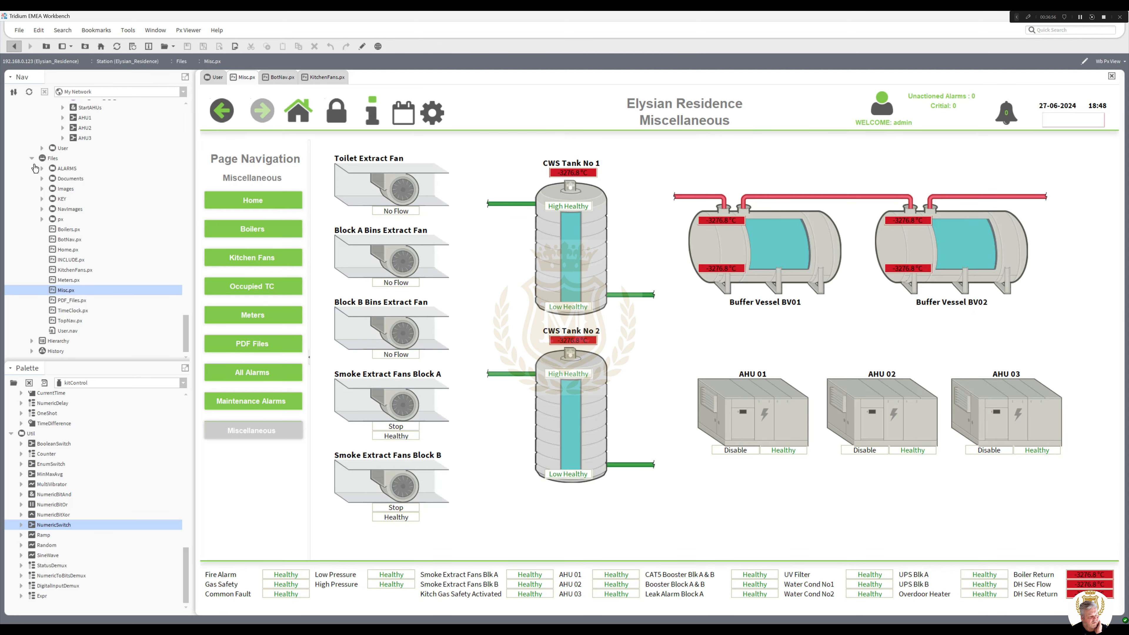
In the AHUs logic folder, set the In True value of the AHU1 numeric switch to 4 and save it
{"action": "left_click_drag", "start_coordinate": [188, 340], "coordinate": [188, 316]}
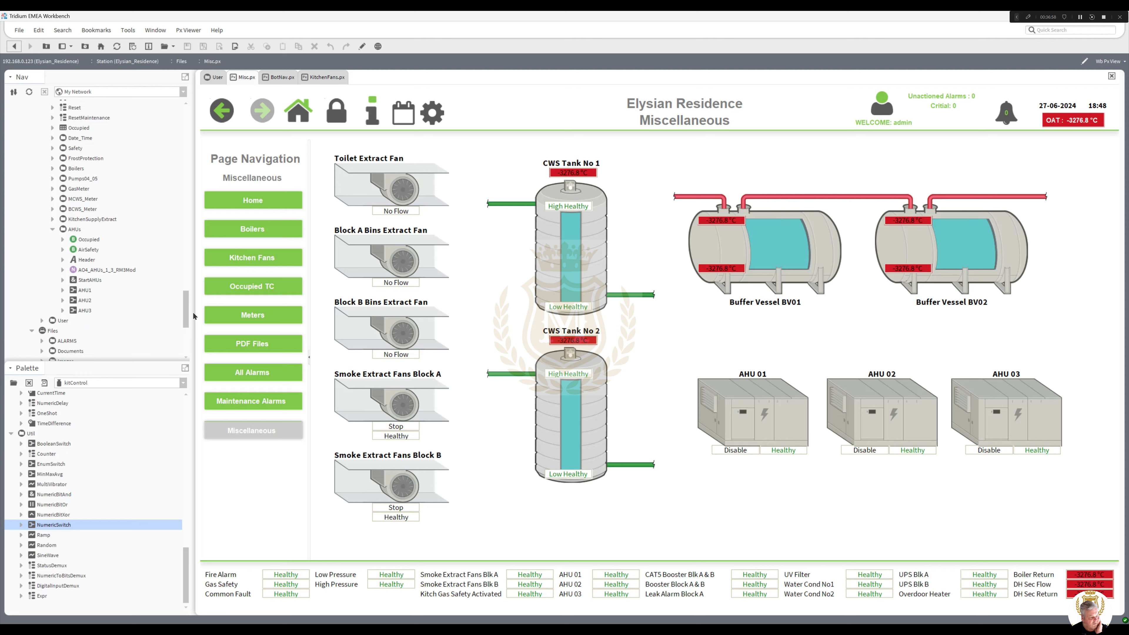
{"action": "left_click", "coordinate": [72, 229]}
{"action": "double_click", "coordinate": [72, 229]}
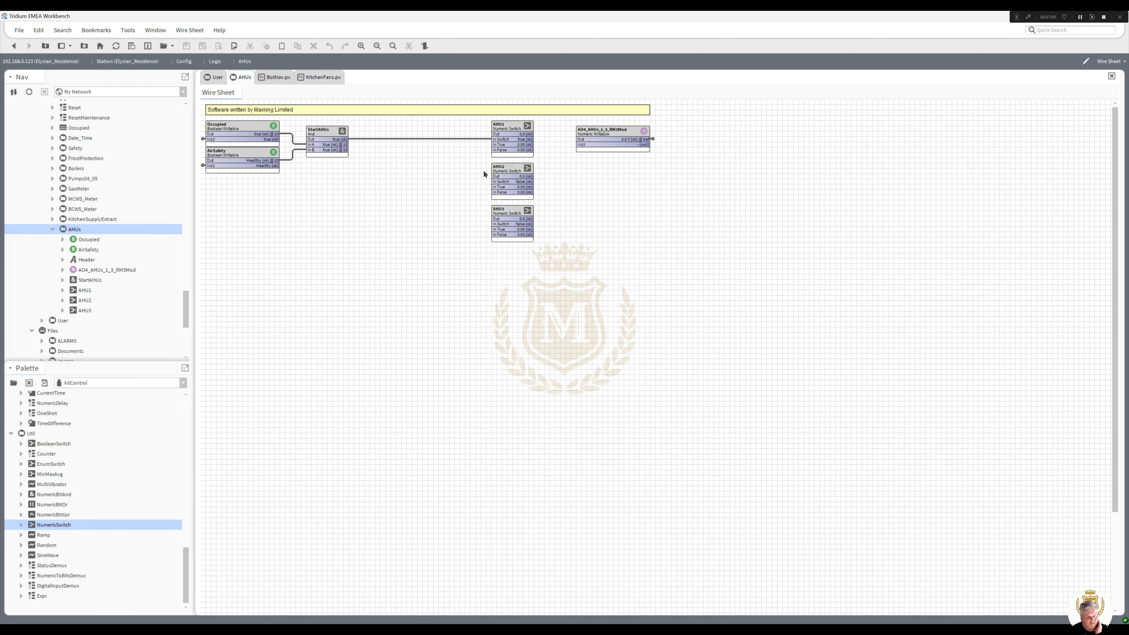
{"action": "left_click", "coordinate": [512, 127]}
{"action": "double_click", "coordinate": [511, 127]}
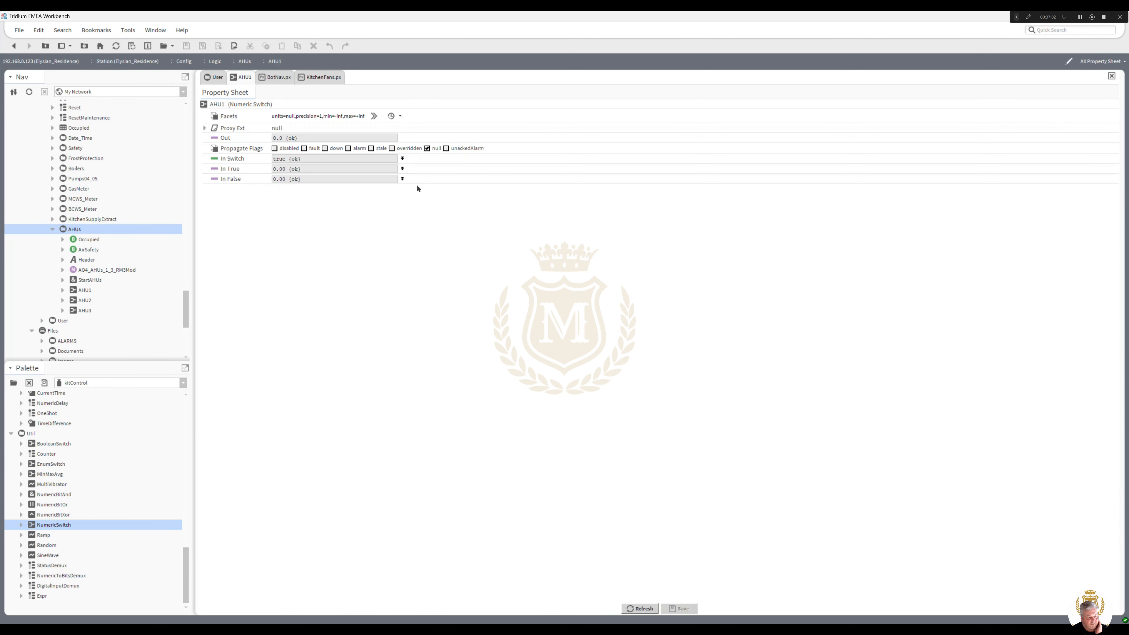
{"action": "left_click", "coordinate": [402, 168]}
{"action": "double_click", "coordinate": [311, 177]}
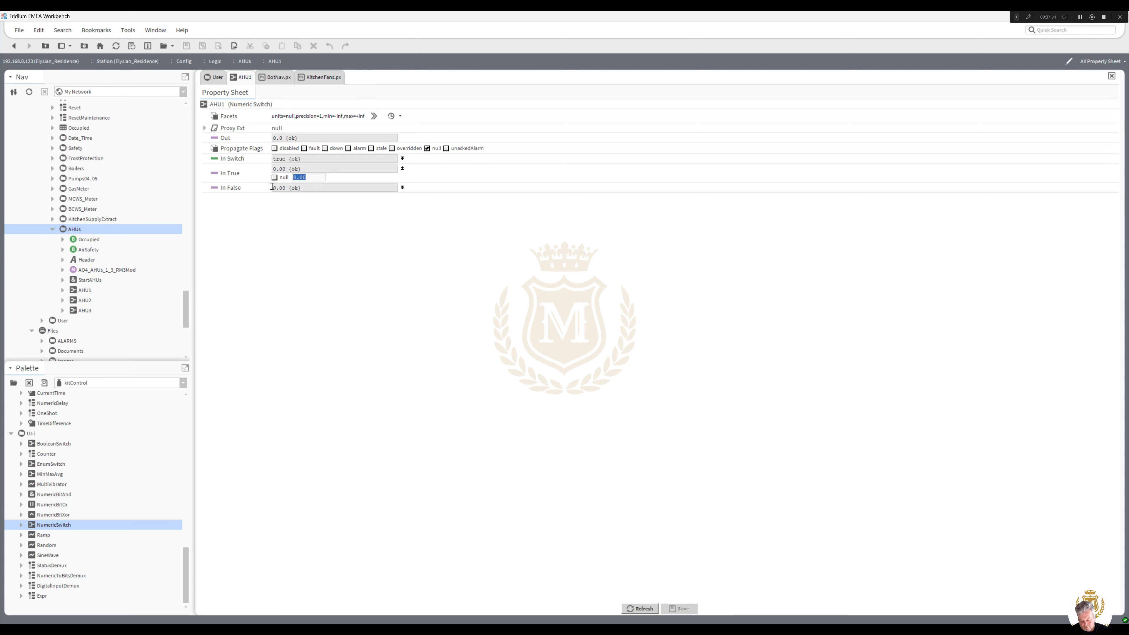
{"action": "type", "text": "4"}
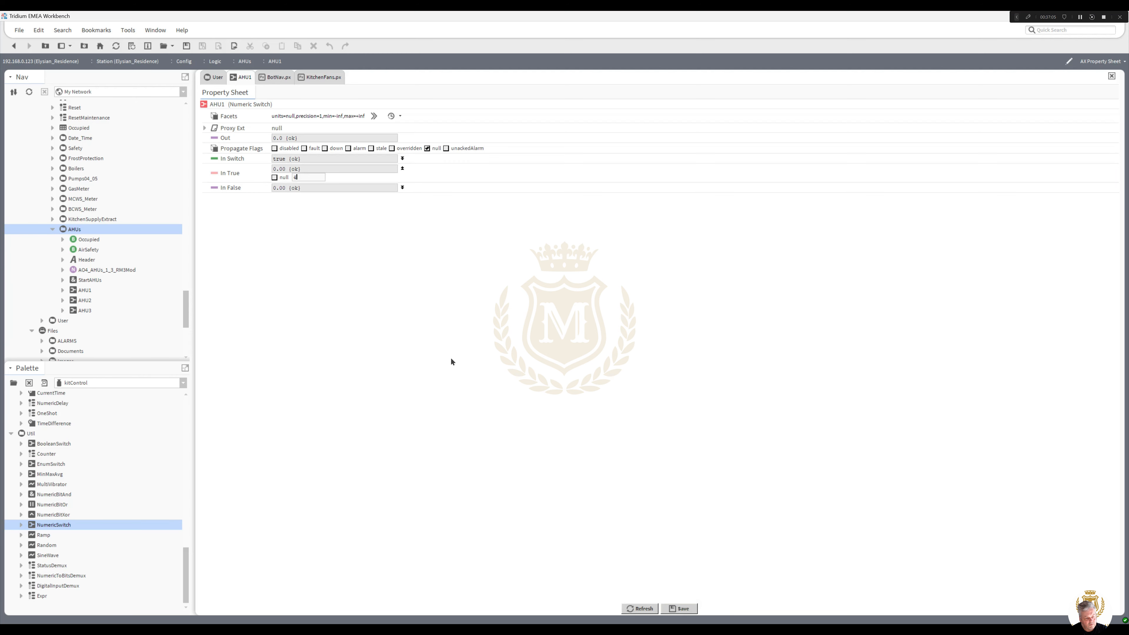
{"action": "left_click", "coordinate": [673, 610]}
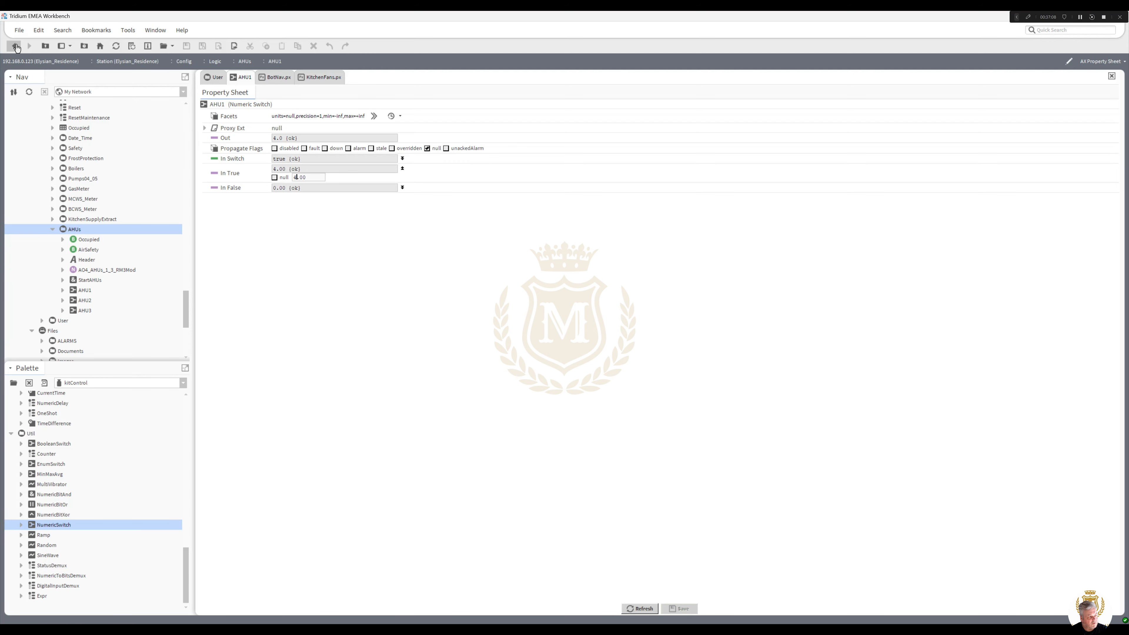
{"action": "left_click", "coordinate": [14, 46]}
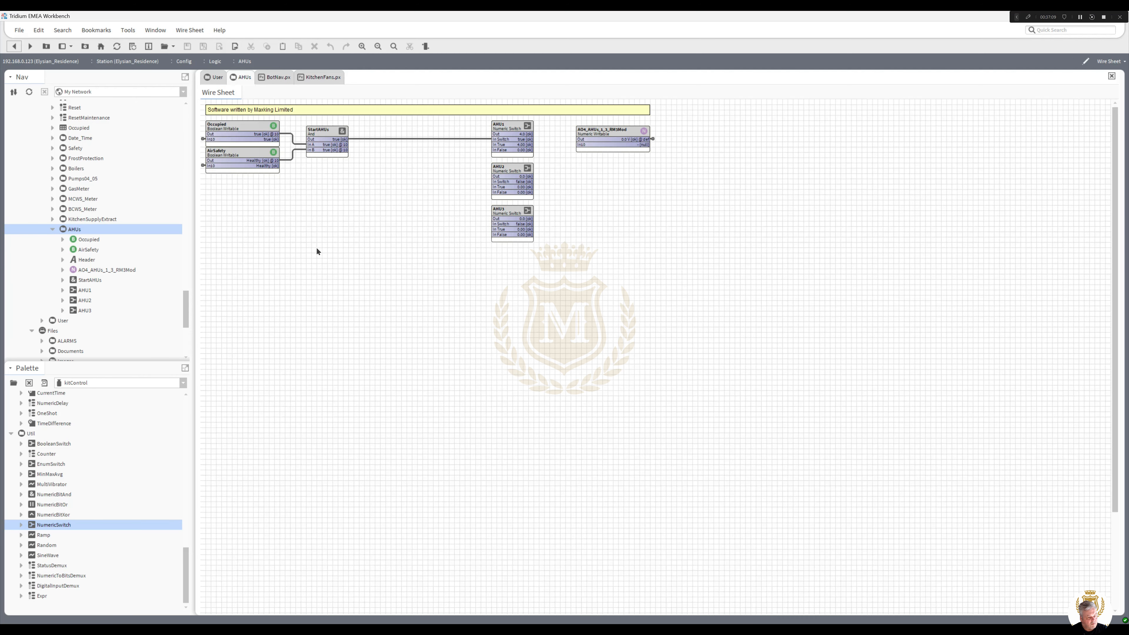
Set the In True value of the AHU2 numeric switch to 6 and save it
{"action": "double_click", "coordinate": [514, 169]}
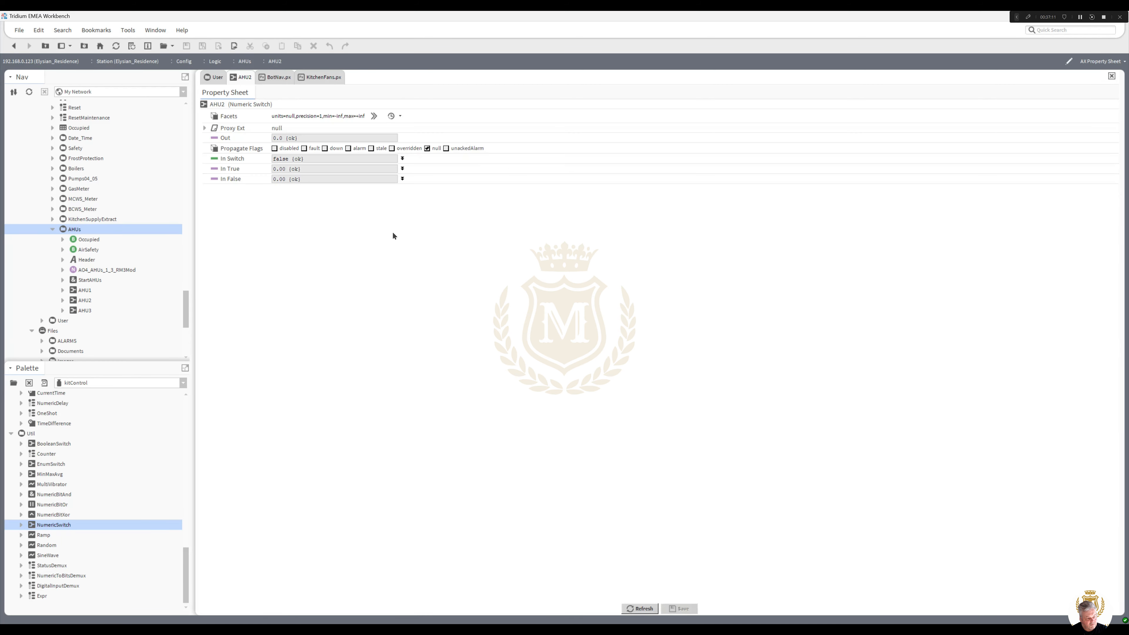
{"action": "left_click", "coordinate": [402, 170]}
{"action": "double_click", "coordinate": [312, 174]}
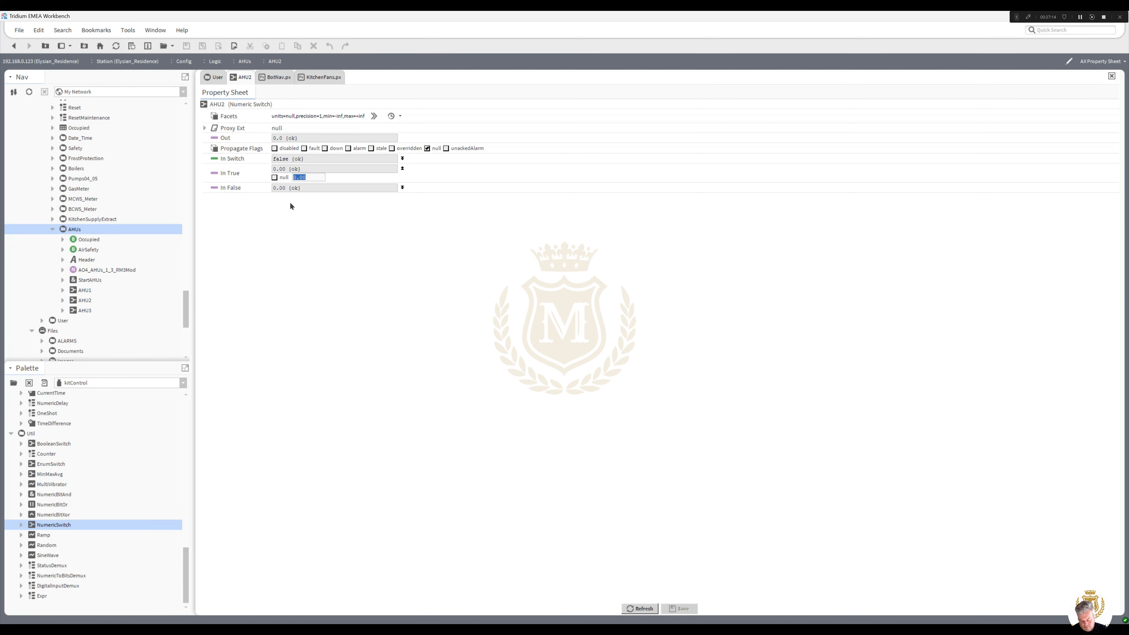
{"action": "type", "text": "6"}
{"action": "left_click", "coordinate": [679, 610]}
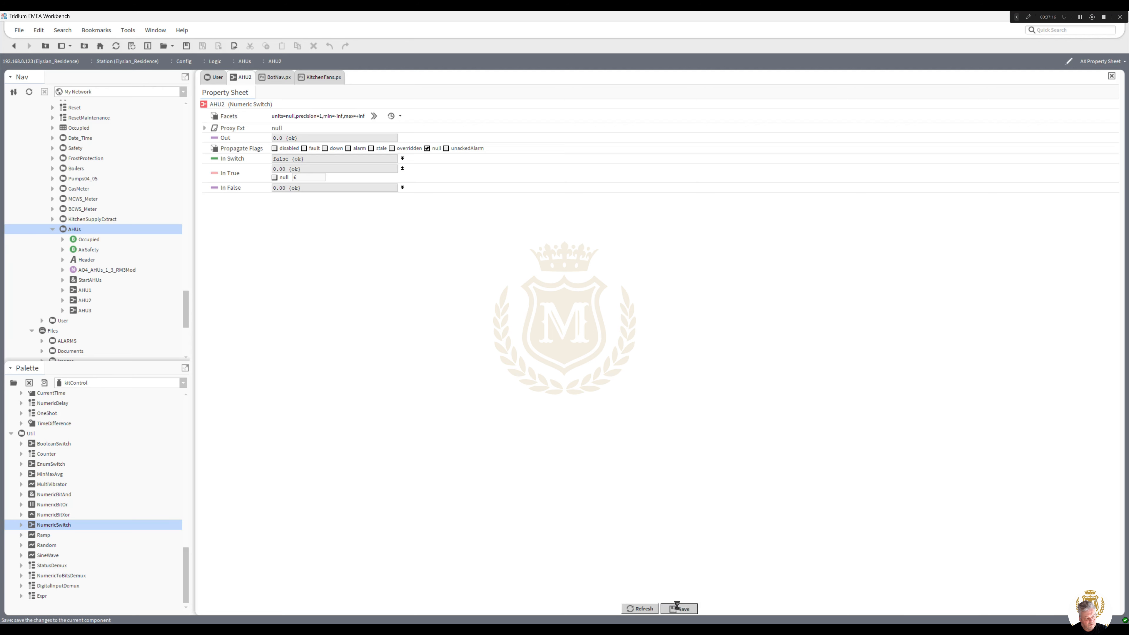
{"action": "left_click", "coordinate": [15, 47]}
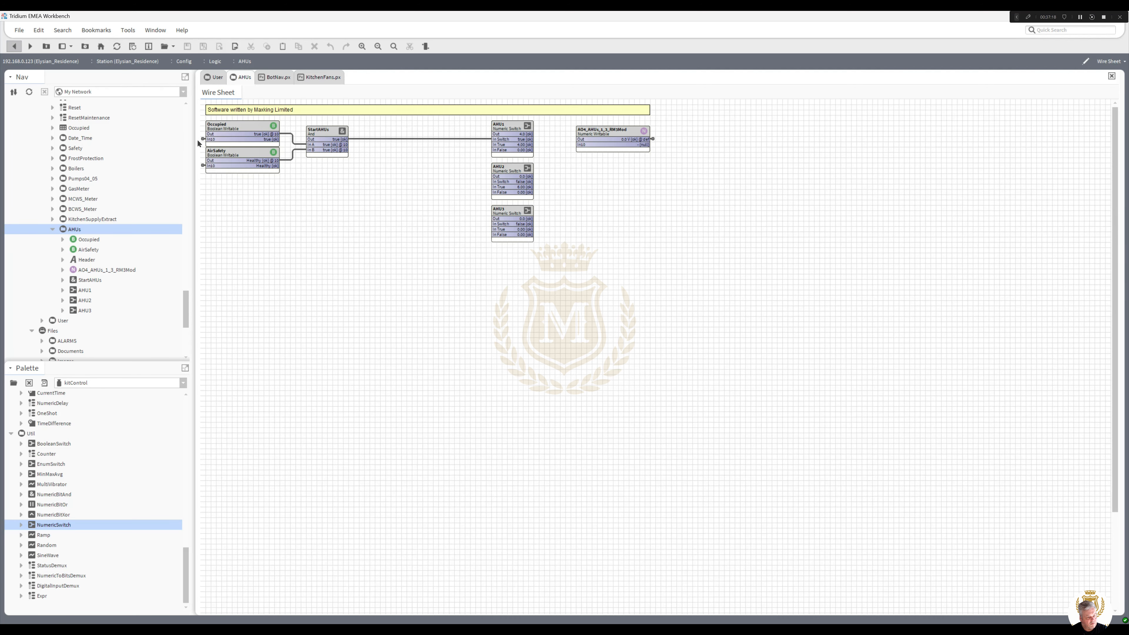
Set the In True value of the AHU3 numeric switch to 8 and save it
{"action": "double_click", "coordinate": [514, 213]}
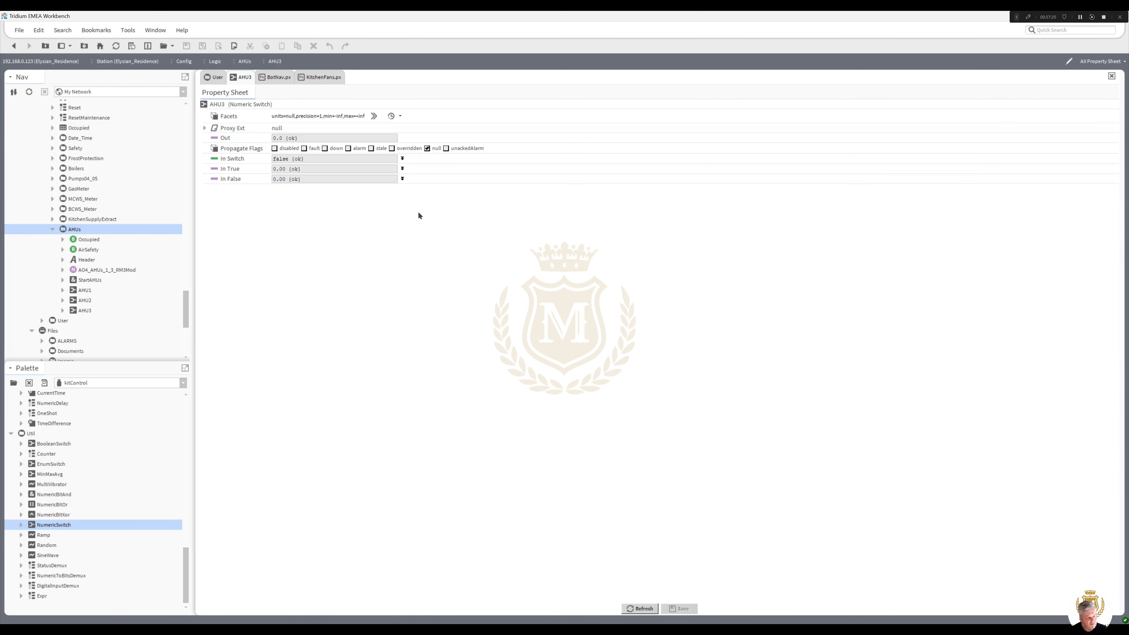
{"action": "left_click", "coordinate": [403, 169]}
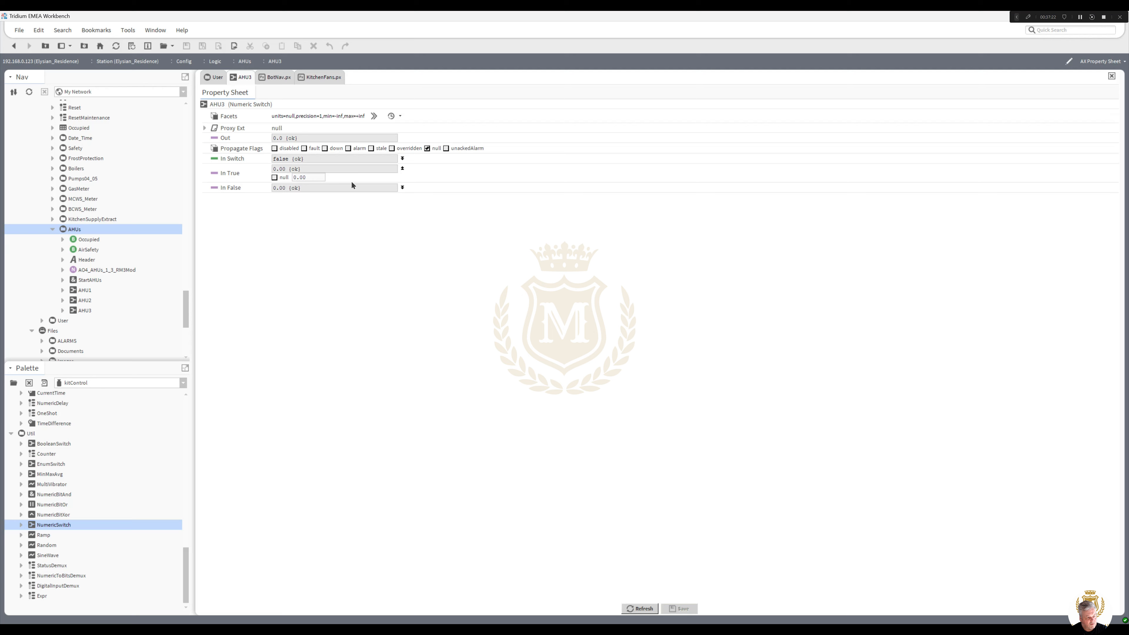
{"action": "double_click", "coordinate": [318, 177]}
{"action": "type", "text": "8"}
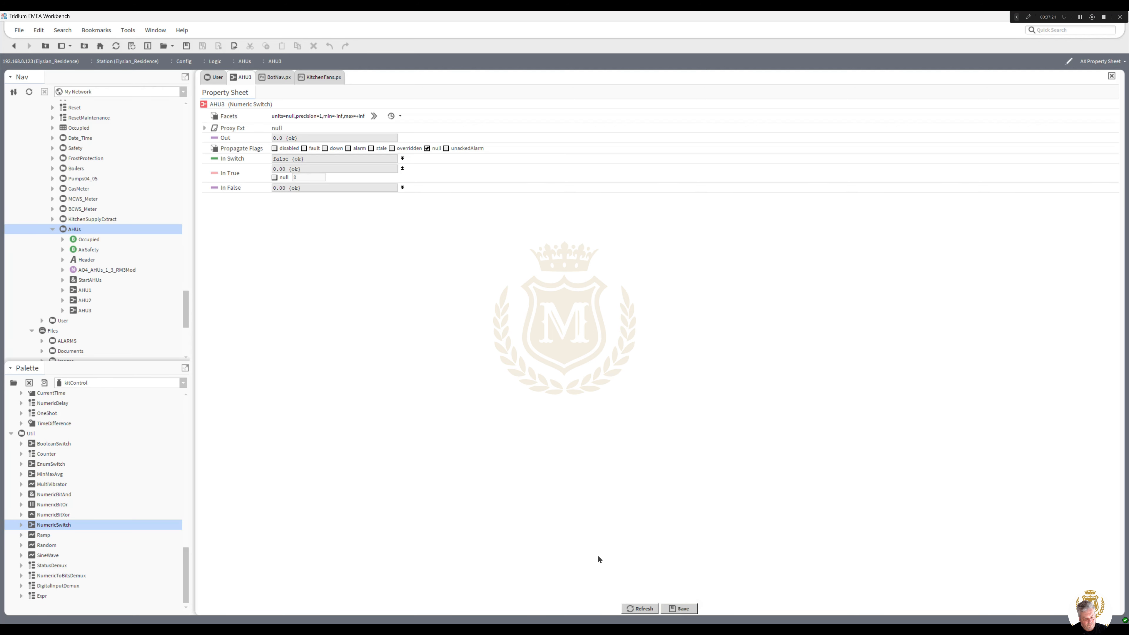
{"action": "left_click", "coordinate": [679, 608]}
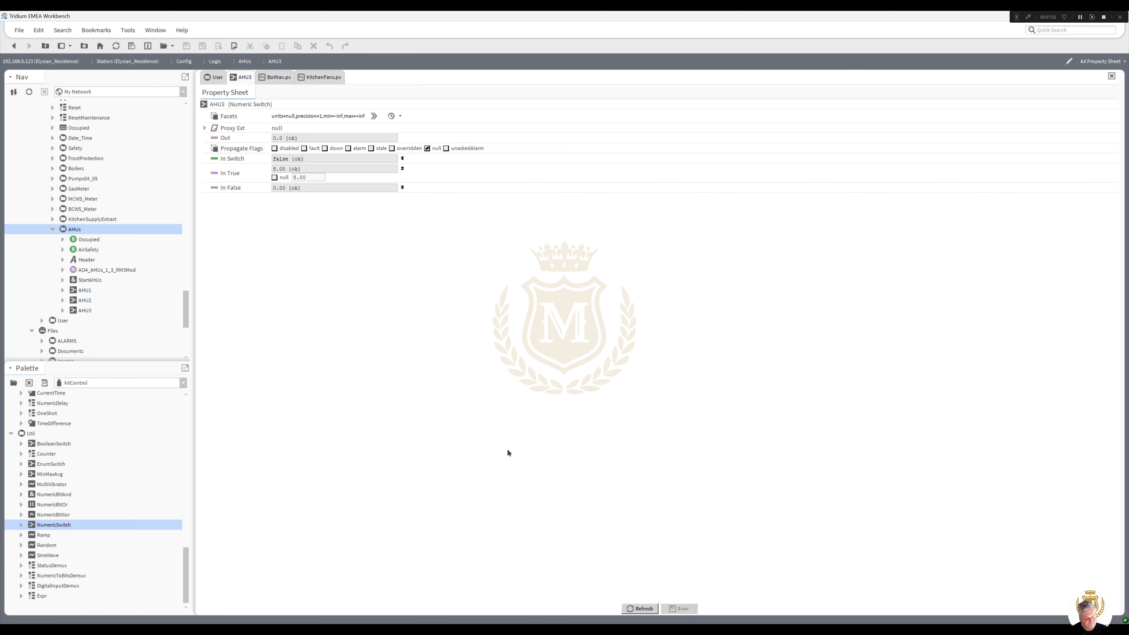
{"action": "left_click", "coordinate": [10, 46]}
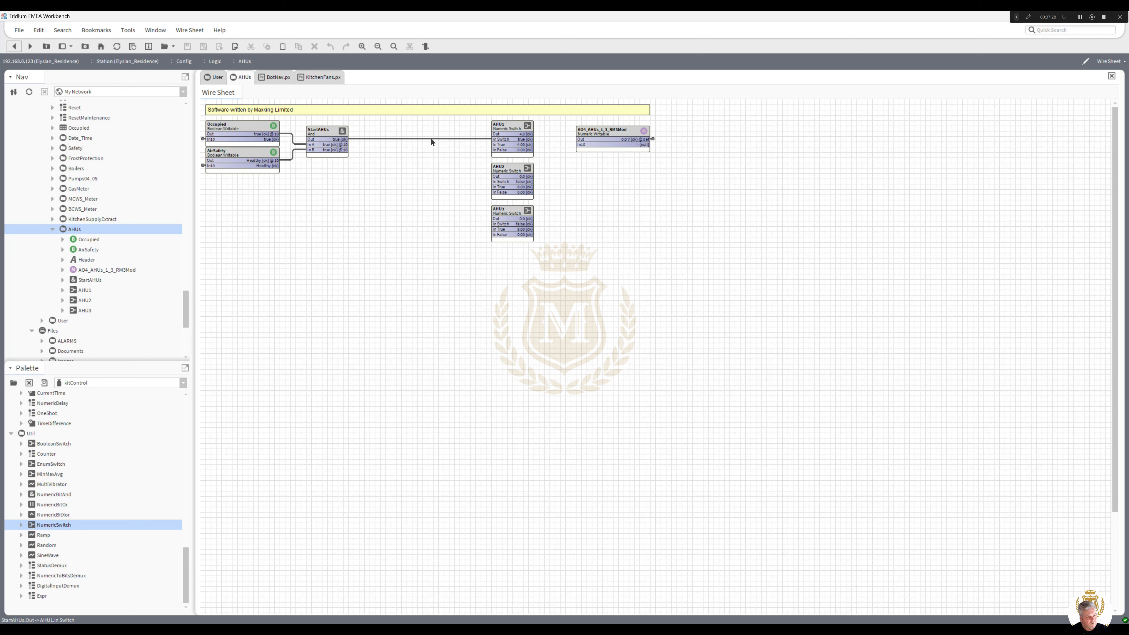
Delete the link from StartAHUs to AHU1's In Switch and add a BooleanWritable named EnableAHU1 between them
{"action": "right_click", "coordinate": [430, 138]}
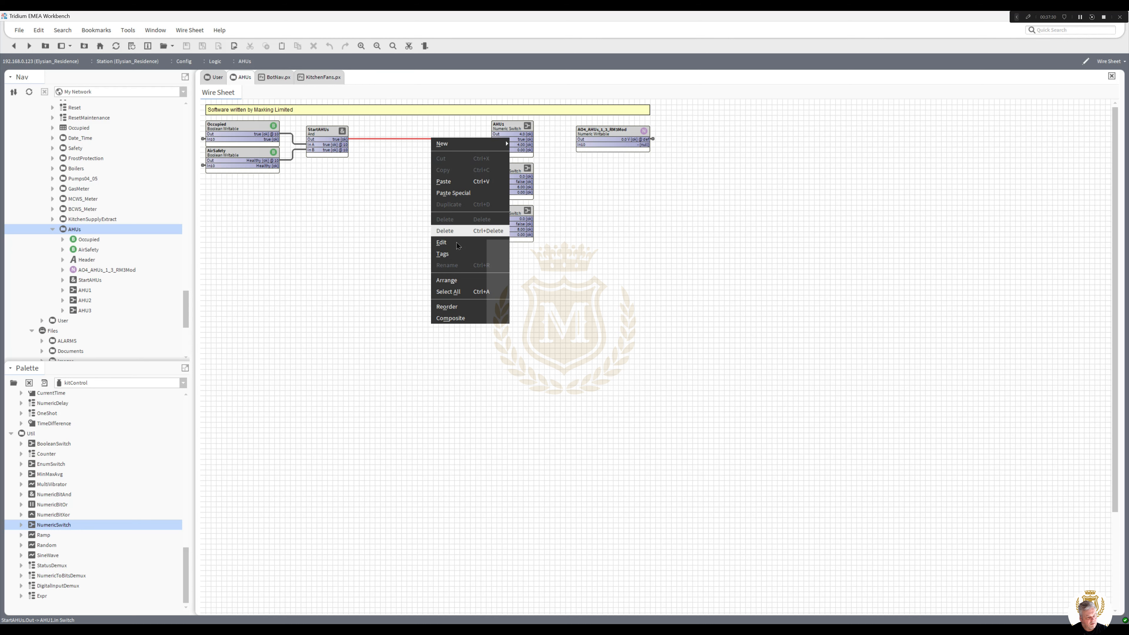
{"action": "left_click", "coordinate": [445, 230]}
{"action": "right_click", "coordinate": [392, 171]}
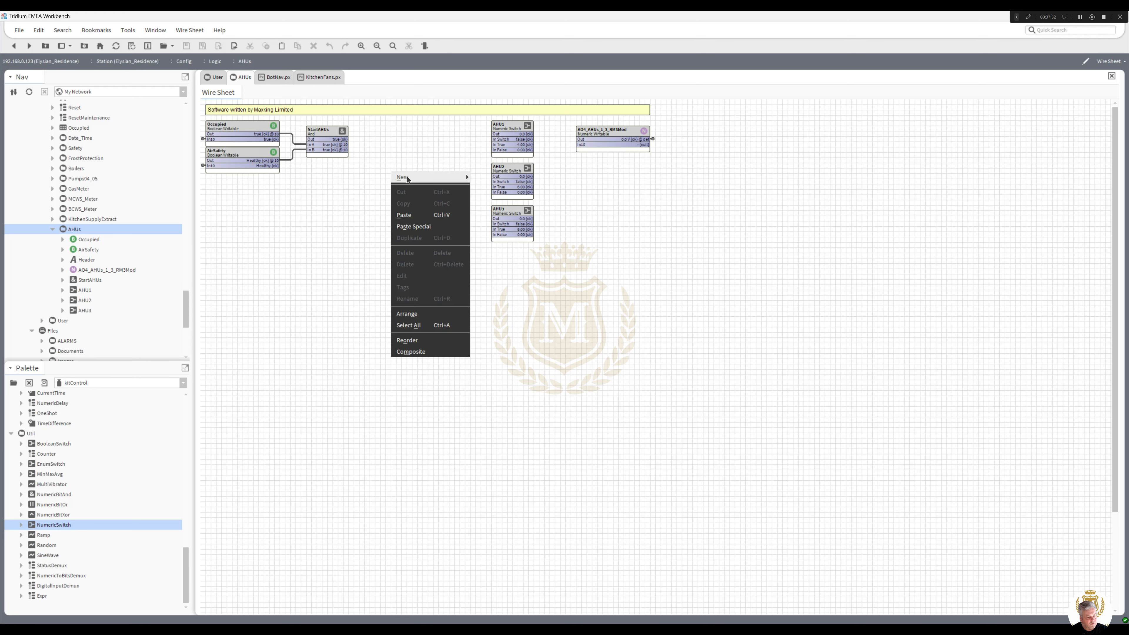
{"action": "mouse_move", "coordinate": [407, 178]}
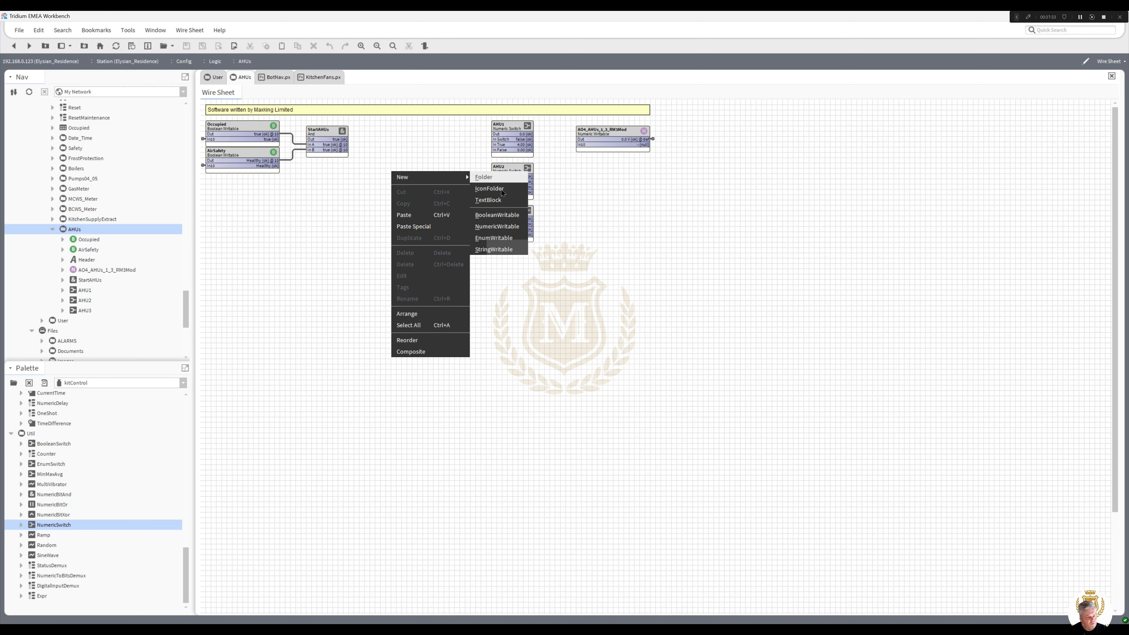
{"action": "left_click", "coordinate": [493, 215]}
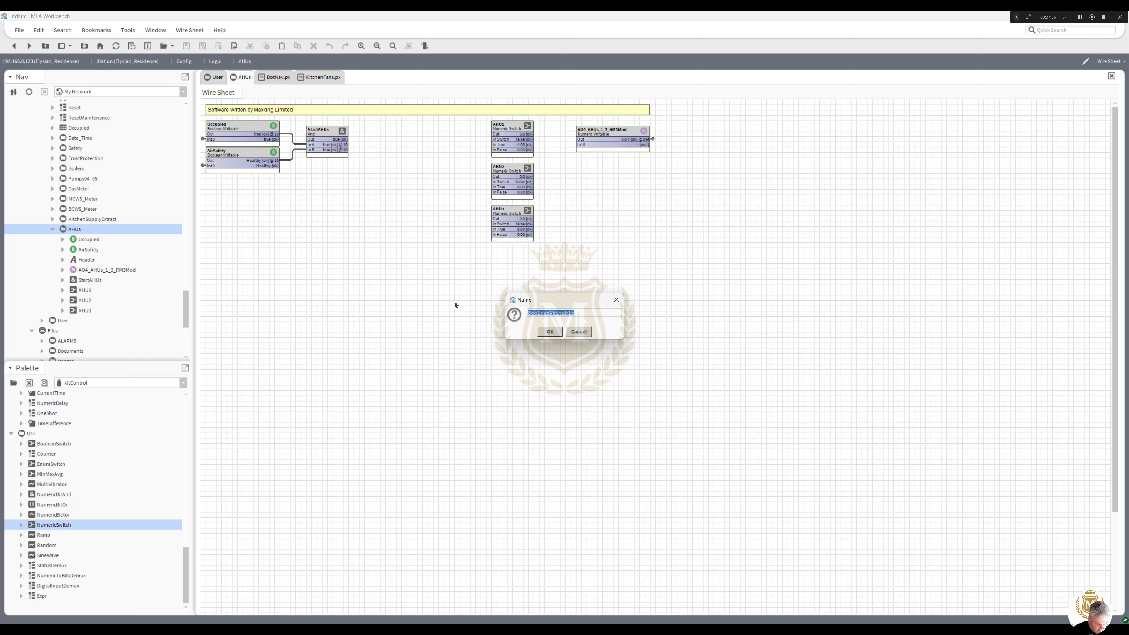
{"action": "type", "text": "Enable"}
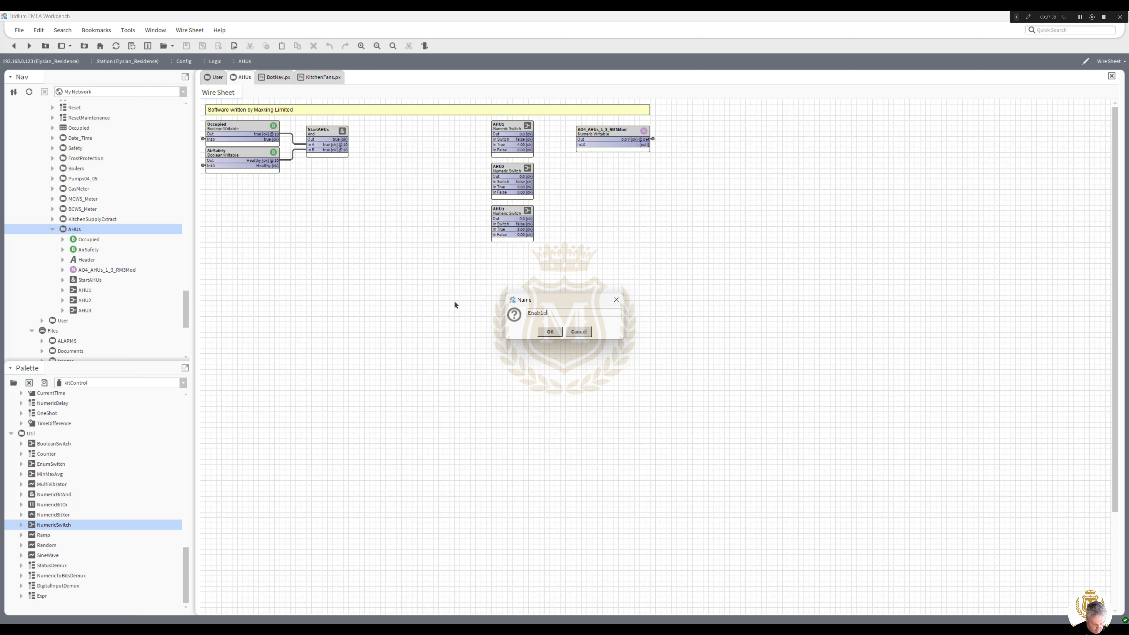
{"action": "type", "text": "AHU1"}
{"action": "left_click", "coordinate": [551, 332]}
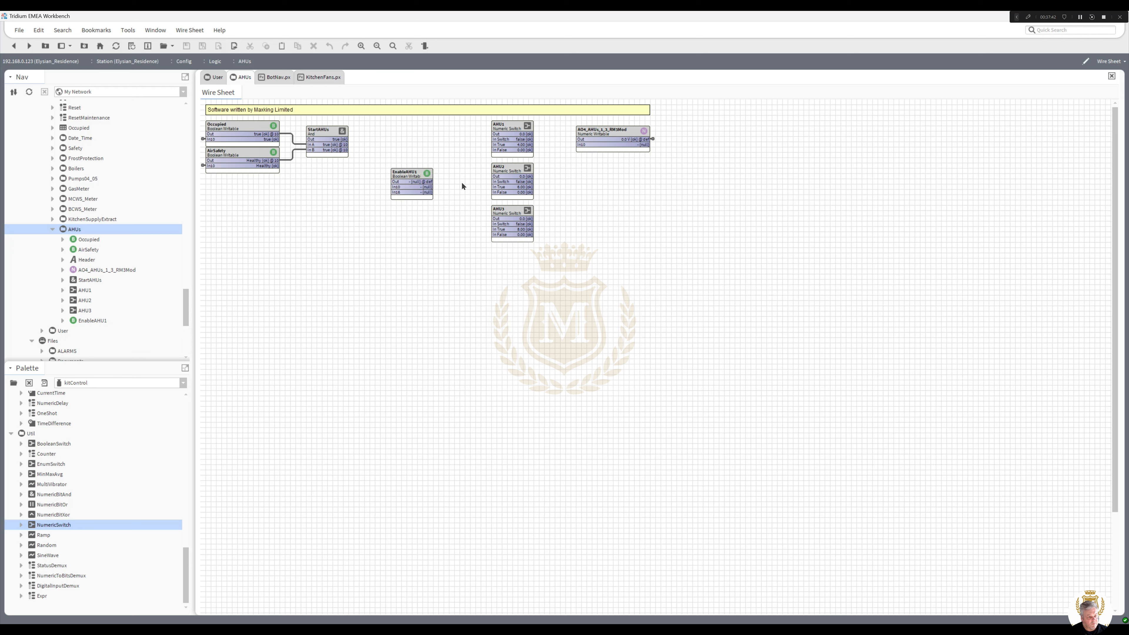
Unpin the In16 slot of EnableAHU1 on the AHUs wire sheet
{"action": "right_click", "coordinate": [420, 180]}
{"action": "left_click", "coordinate": [453, 481]}
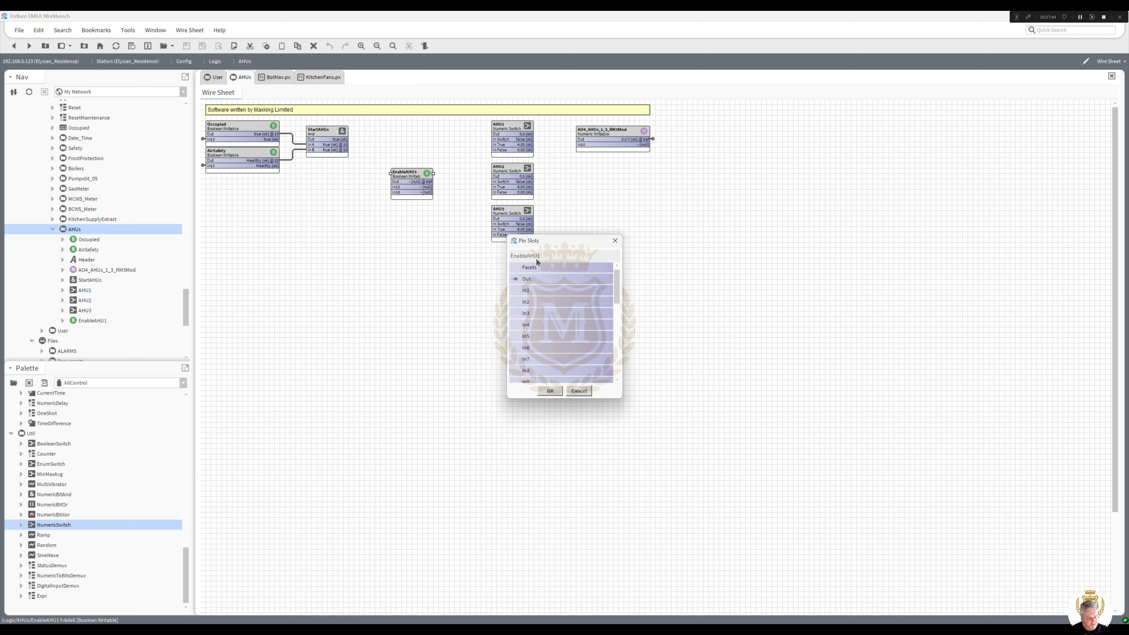
{"action": "left_click_drag", "start_coordinate": [614, 280], "coordinate": [614, 323]}
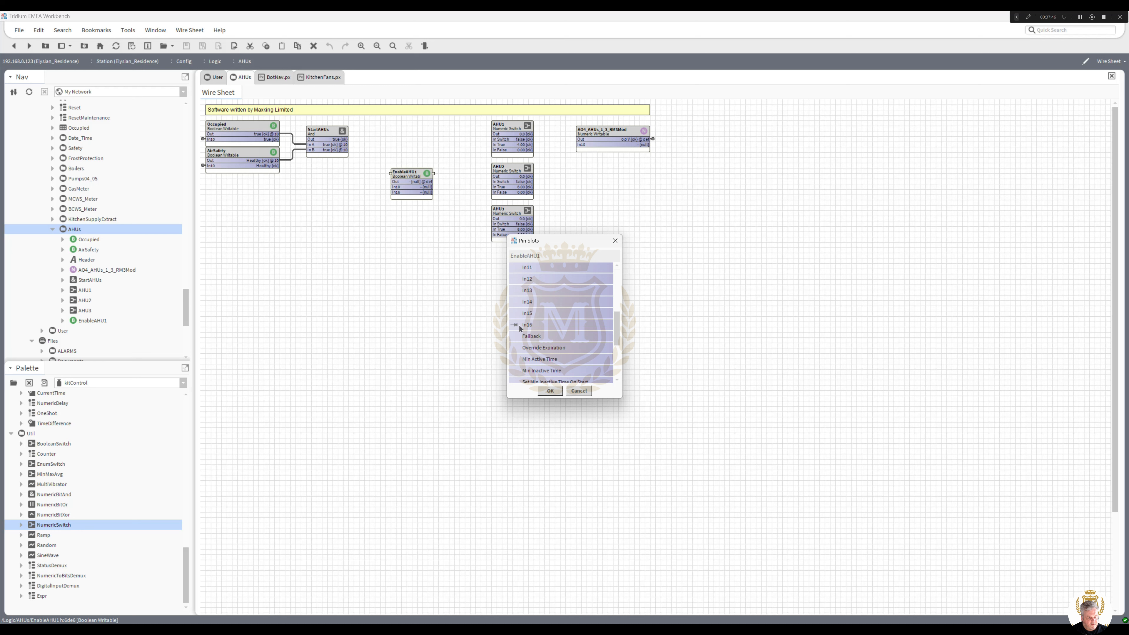
{"action": "left_click", "coordinate": [543, 389]}
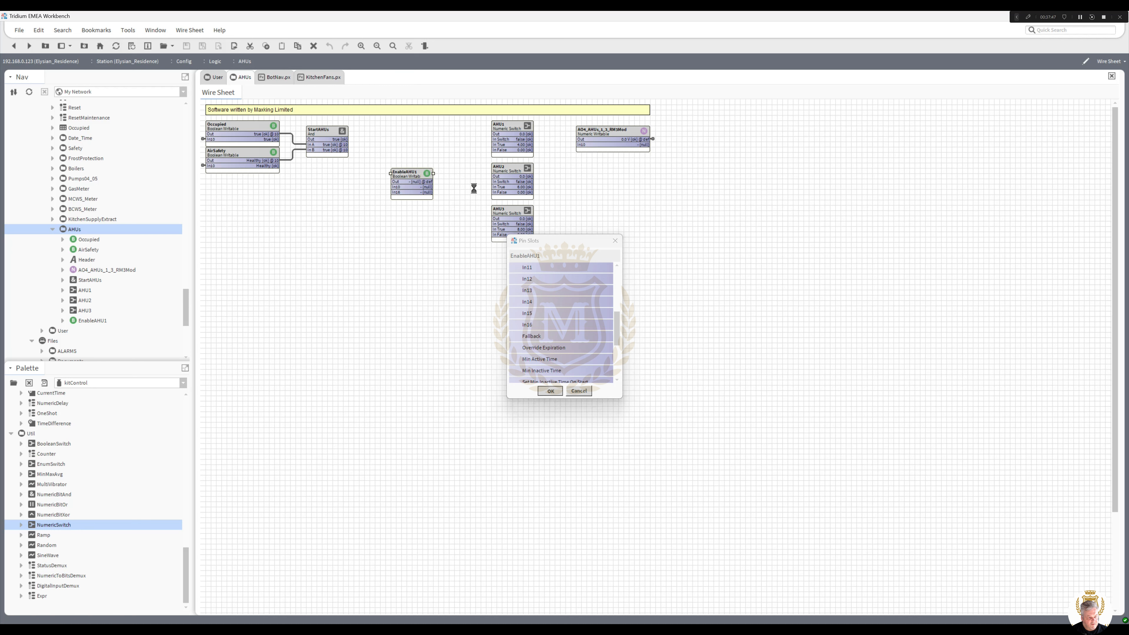
Run the Set action on EnableAHU1 with false and place the block between StartAHUs and AHU1
{"action": "right_click", "coordinate": [407, 177]}
{"action": "mouse_move", "coordinate": [445, 210]}
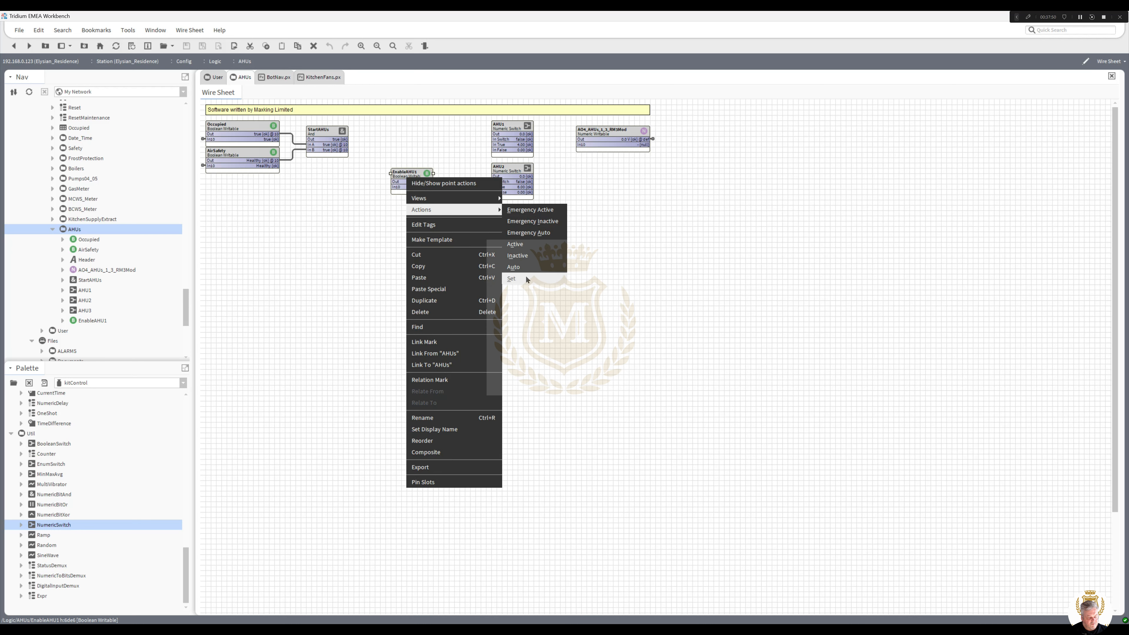
{"action": "left_click", "coordinate": [509, 278]}
{"action": "left_click", "coordinate": [550, 331]}
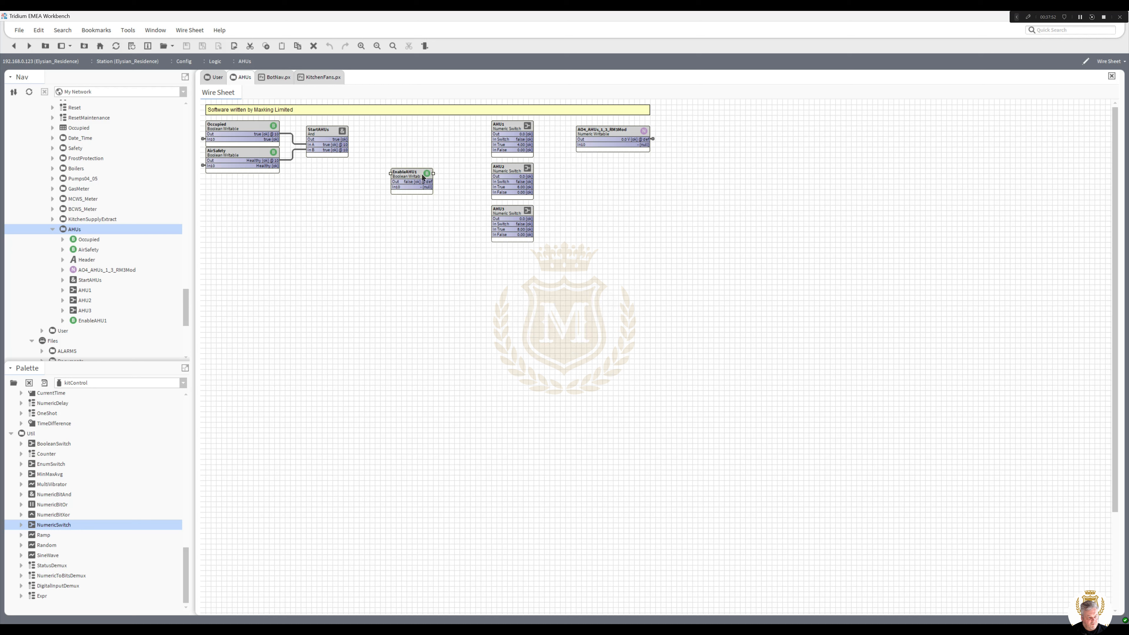
{"action": "left_click_drag", "start_coordinate": [420, 175], "coordinate": [460, 130]}
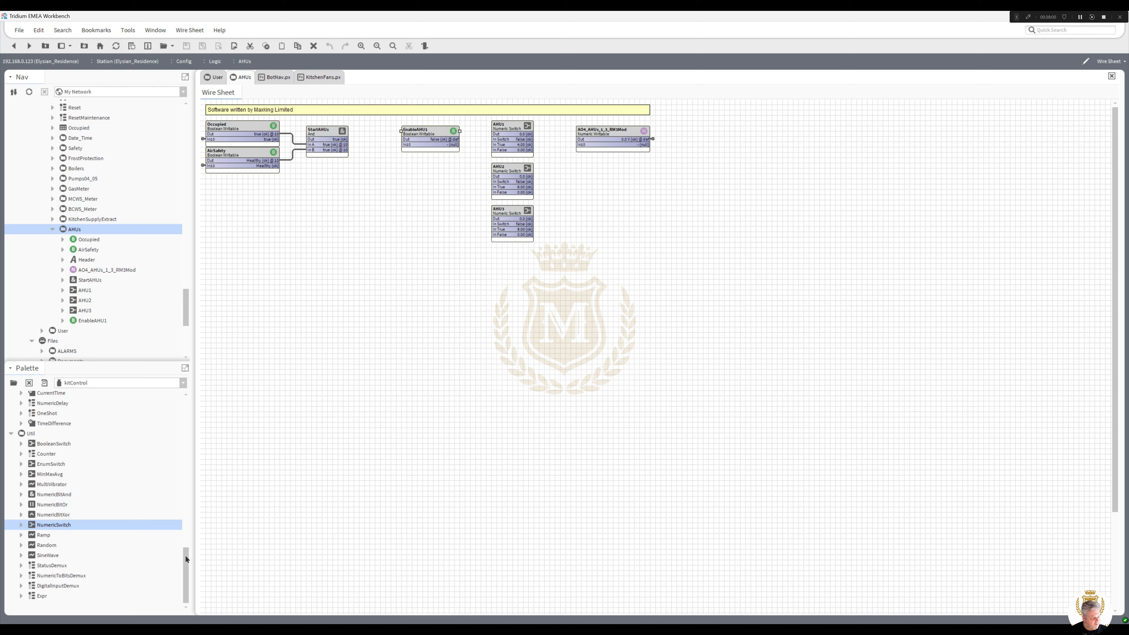
Add a DiscreteTotalizerExt from the kitControl ControlPalette extensions to EnableAHU1, keeping its default name
{"action": "left_click_drag", "start_coordinate": [186, 559], "coordinate": [191, 393]}
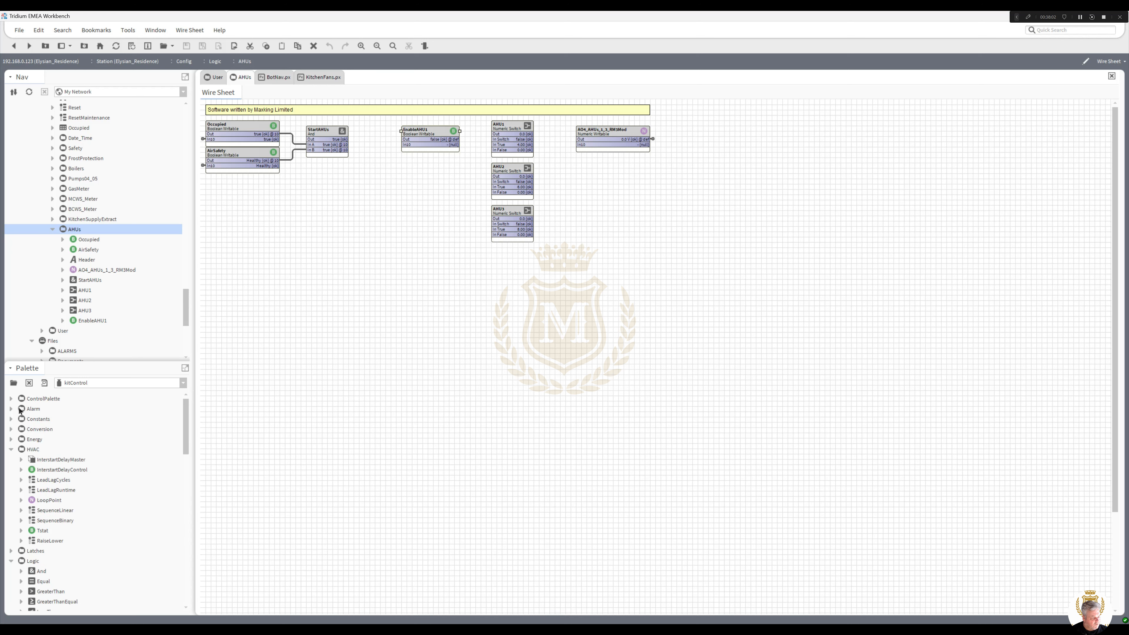
{"action": "left_click", "coordinate": [12, 399]}
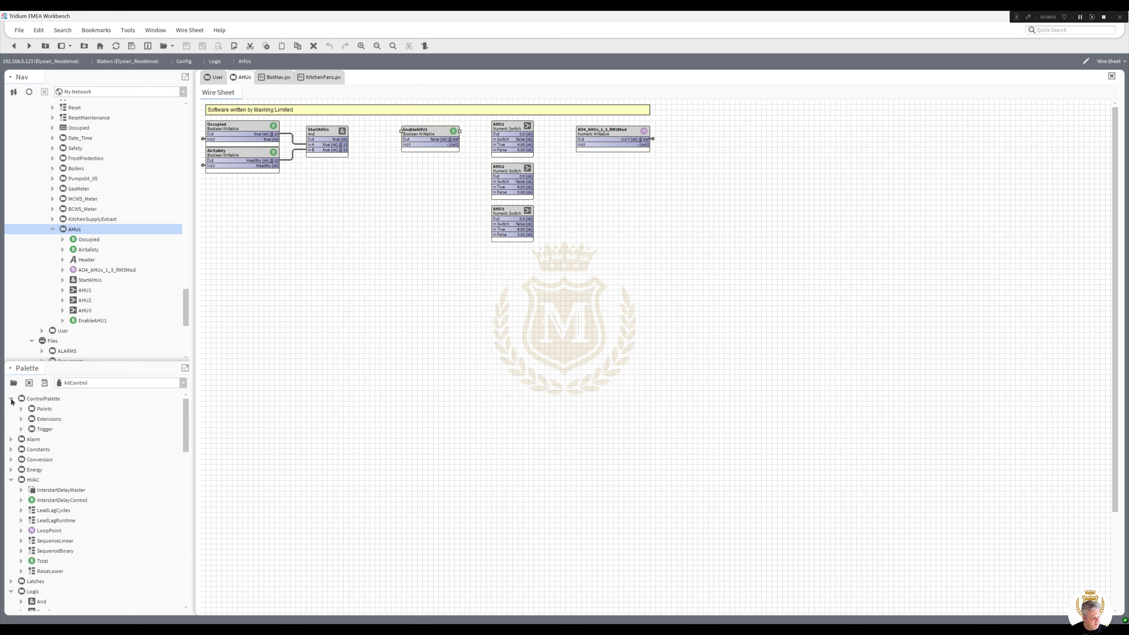
{"action": "left_click", "coordinate": [22, 420]}
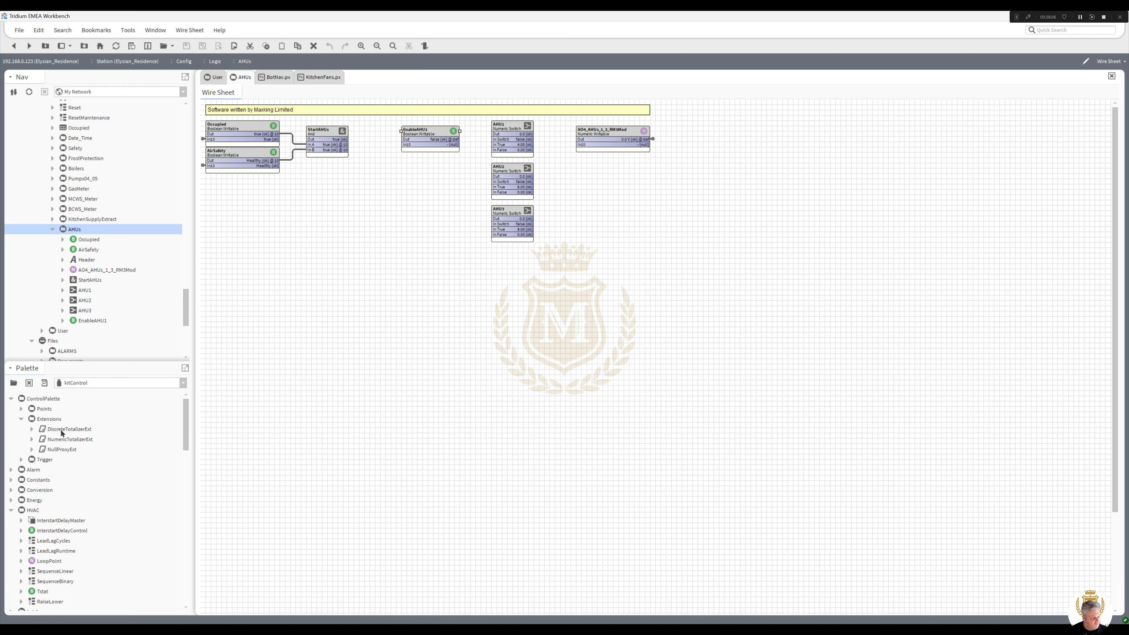
{"action": "left_click_drag", "start_coordinate": [62, 431], "coordinate": [78, 320]}
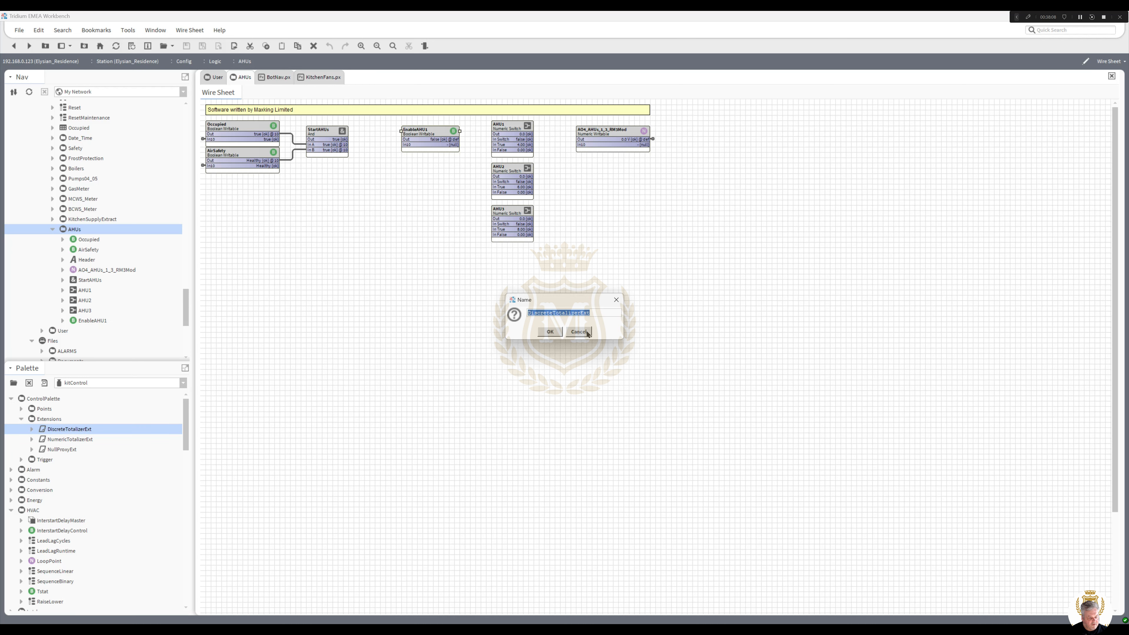
{"action": "left_click", "coordinate": [550, 331]}
Composite Change Of State Count, Elapsed Active Time, Reset Change Of State Count and Reset Elapsed Active Time from the DiscreteTotalizerExt onto EnableAHU1
{"action": "right_click", "coordinate": [94, 321]}
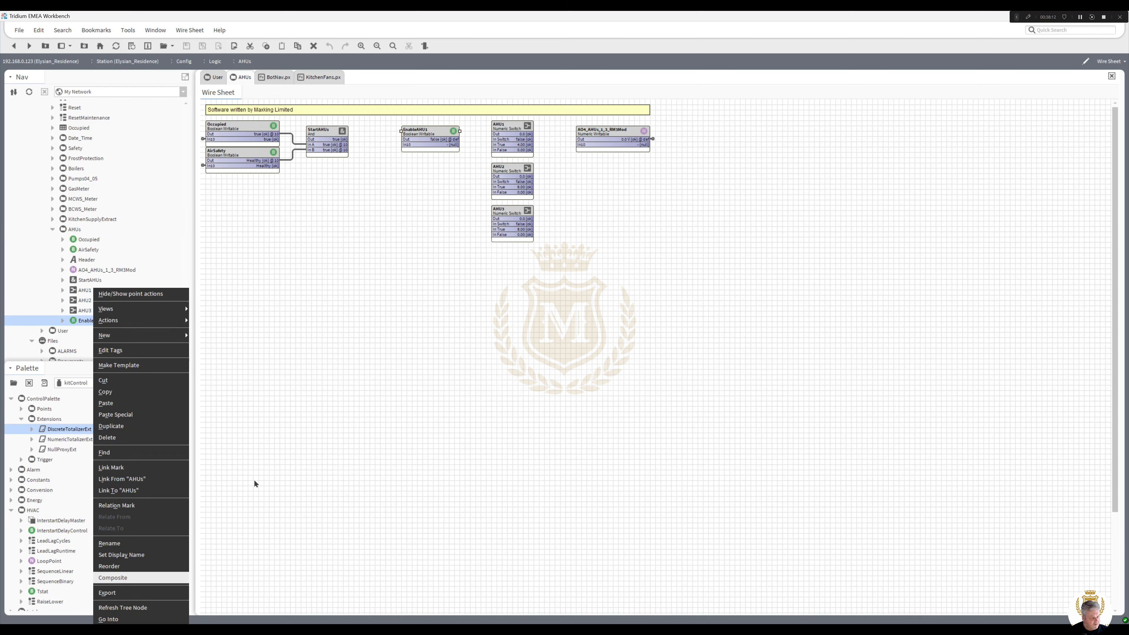
{"action": "key", "text": "Return"}
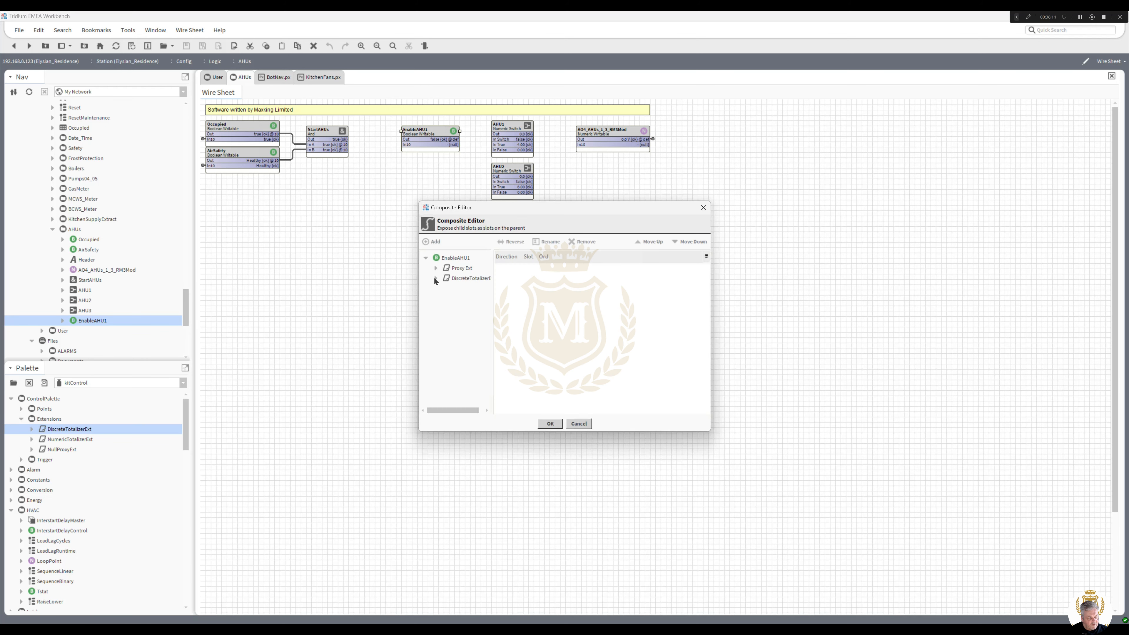
{"action": "left_click", "coordinate": [436, 278]}
{"action": "left_click_drag", "start_coordinate": [492, 316], "coordinate": [586, 321]}
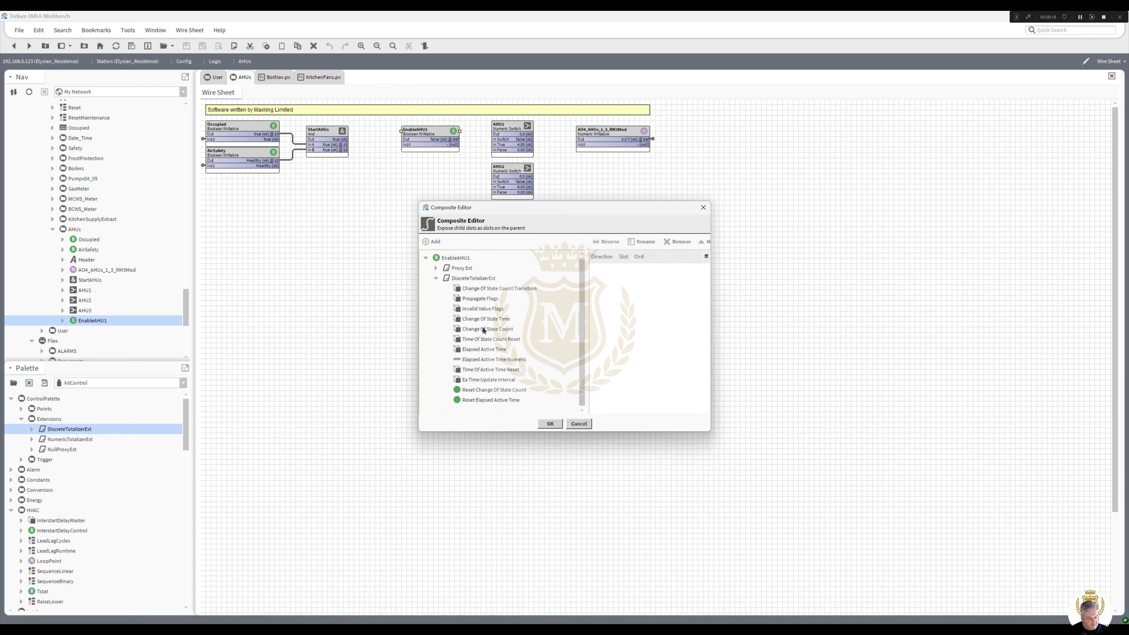
{"action": "double_click", "coordinate": [484, 330]}
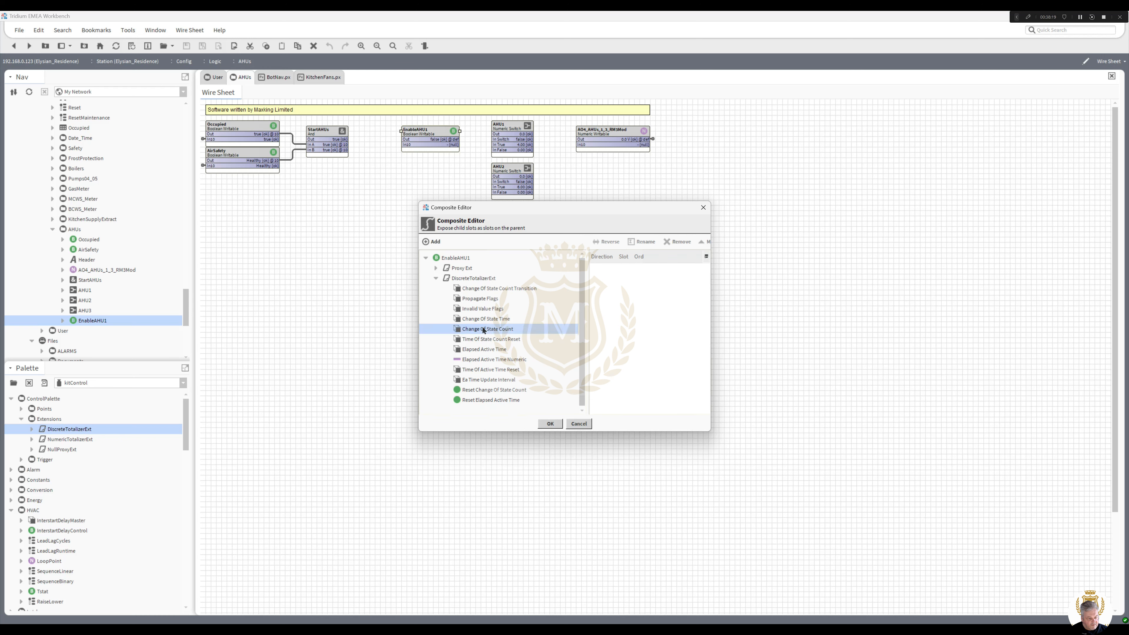
{"action": "double_click", "coordinate": [485, 350]}
{"action": "double_click", "coordinate": [492, 391]}
{"action": "double_click", "coordinate": [491, 401]}
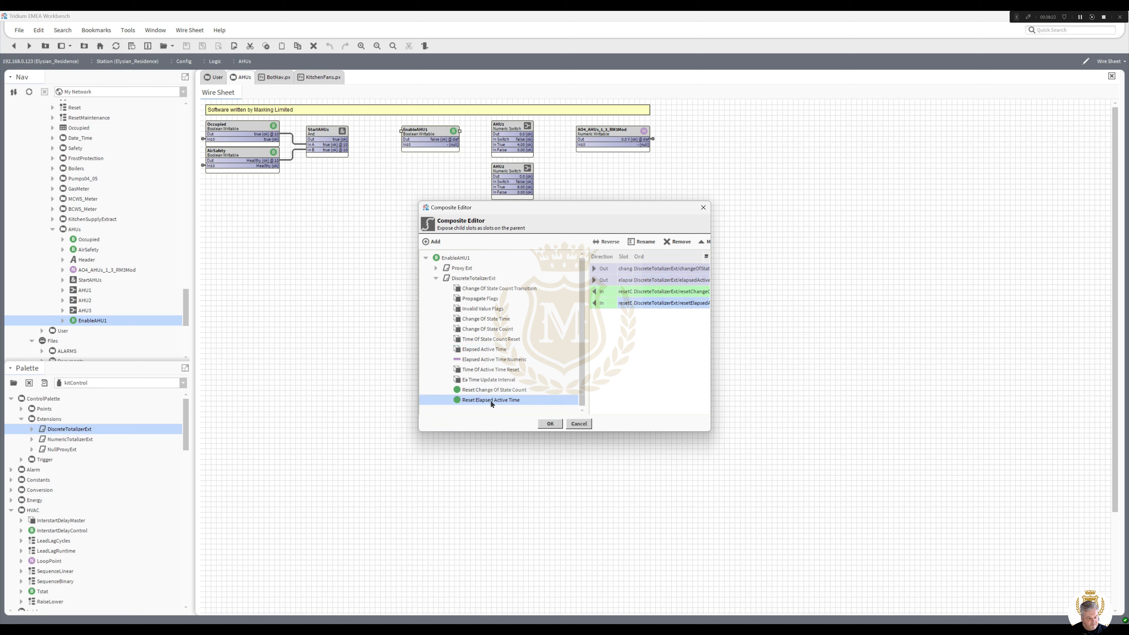
{"action": "left_click", "coordinate": [556, 426]}
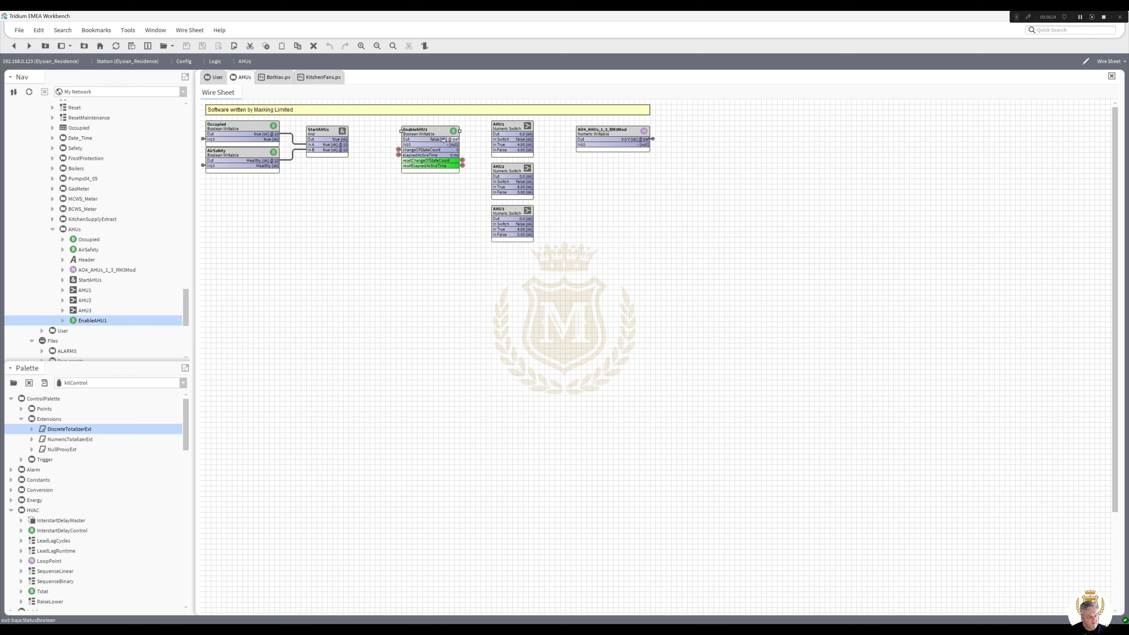
Duplicate EnableAHU1 as EnableAHU2 and place the copy directly beneath it
{"action": "right_click", "coordinate": [429, 137]}
{"action": "left_click", "coordinate": [465, 228]}
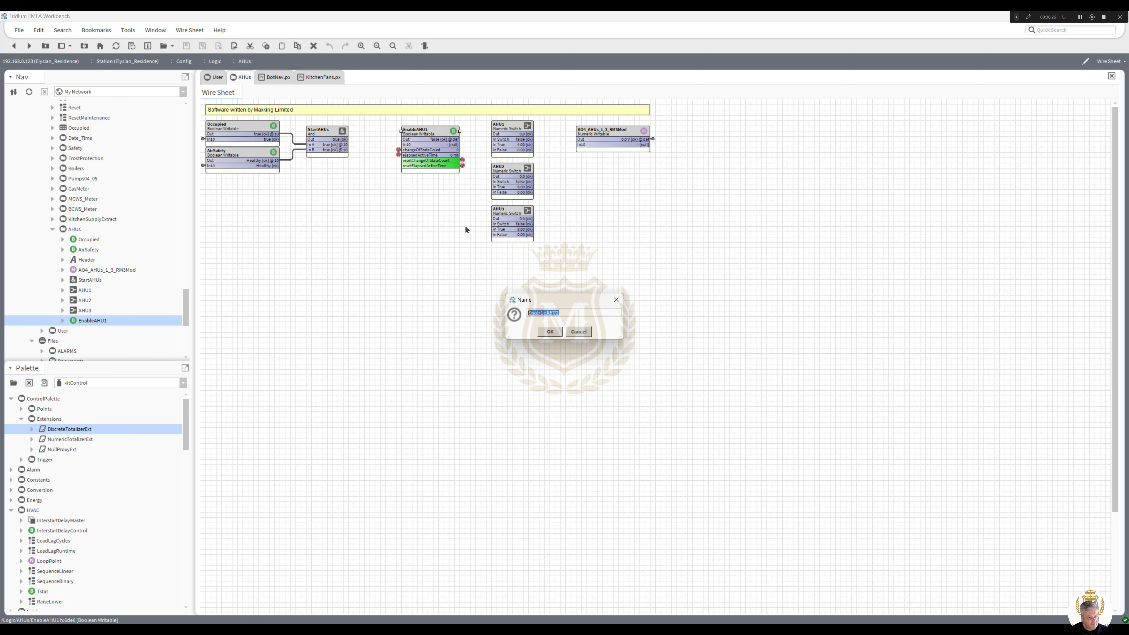
{"action": "left_click", "coordinate": [553, 334]}
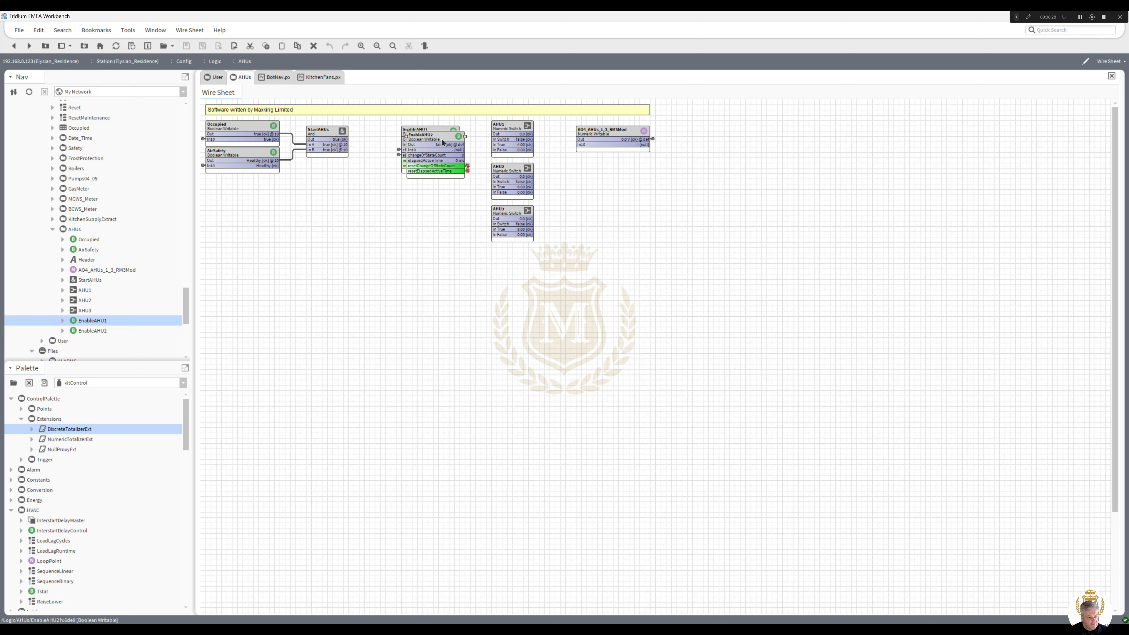
{"action": "left_click", "coordinate": [436, 186]}
Duplicate EnableAHU2 as EnableAHU3 and place the copy directly beneath it
{"action": "right_click", "coordinate": [436, 187]}
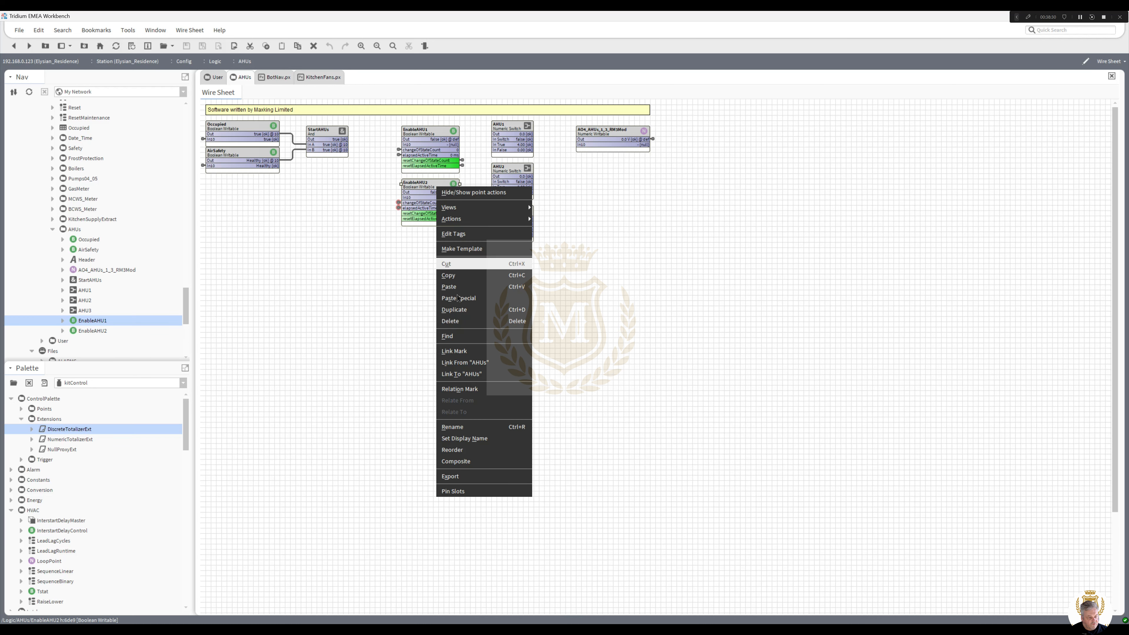
{"action": "left_click", "coordinate": [454, 310]}
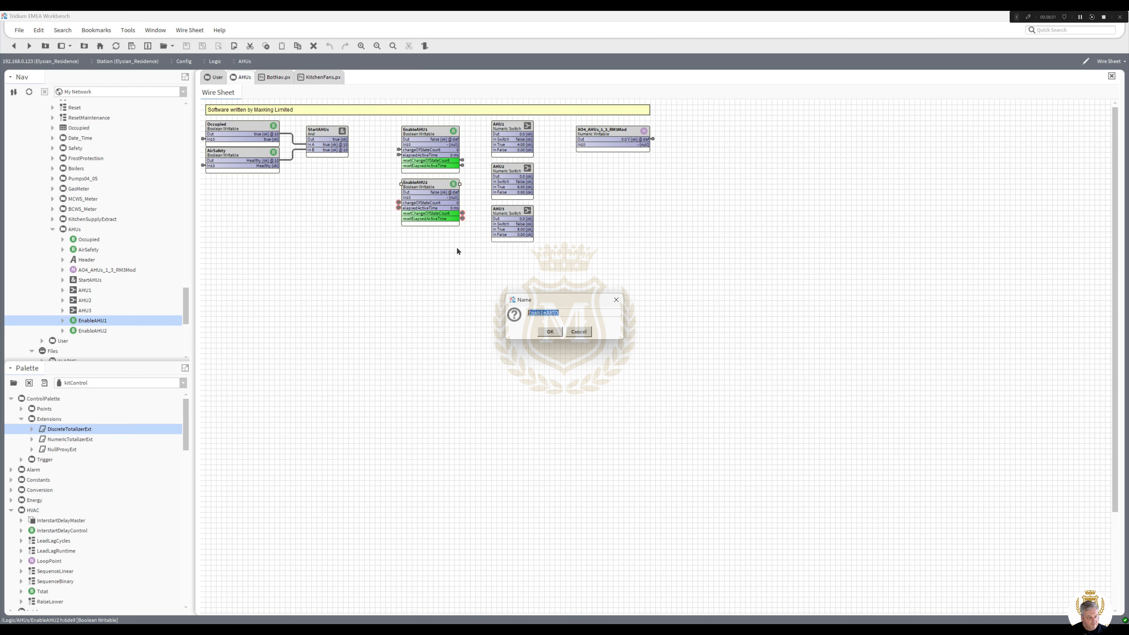
{"action": "left_click", "coordinate": [551, 333]}
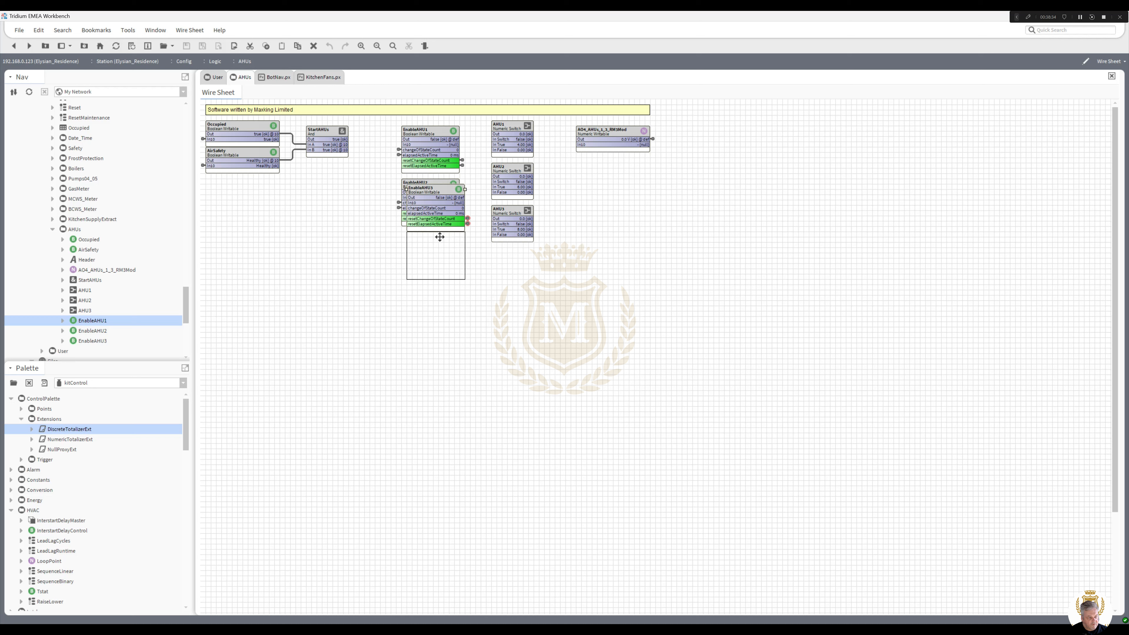
{"action": "left_click", "coordinate": [438, 237]}
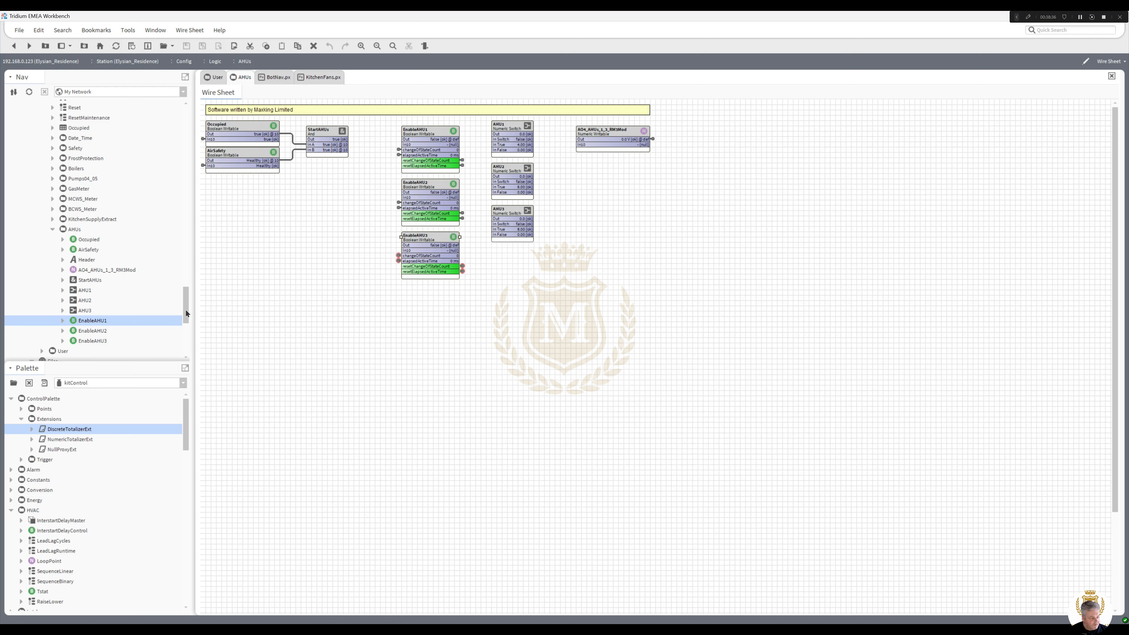
Link the Fire slot of ResetMaintenance in the Logic folder to resetChangeOfStateCount on EnableAHU1
{"action": "left_click_drag", "start_coordinate": [184, 307], "coordinate": [184, 284]}
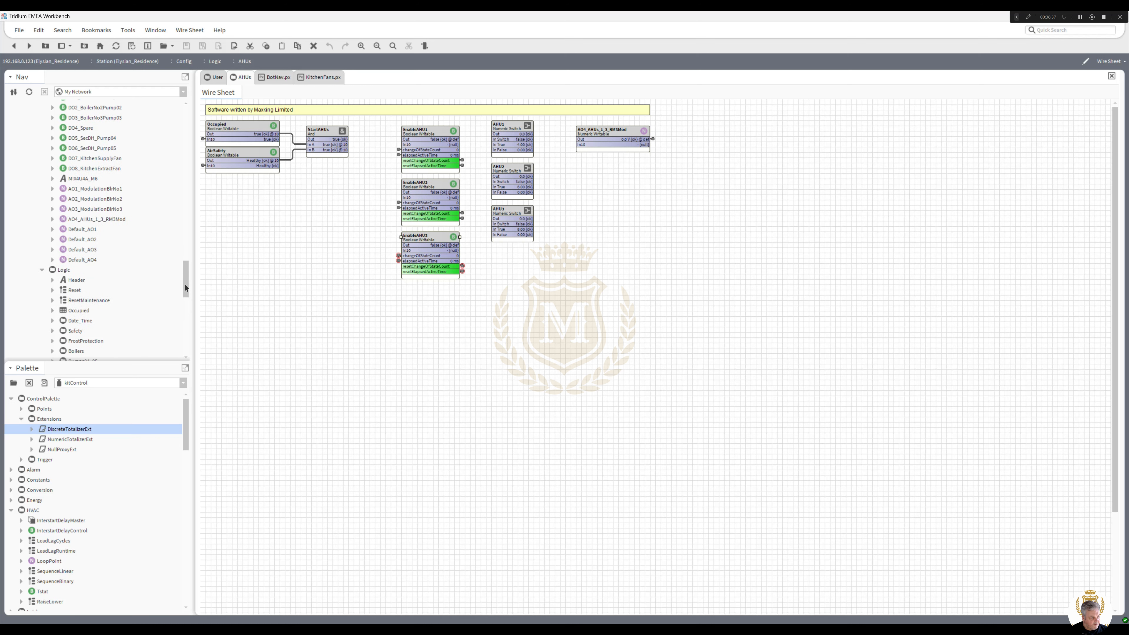
{"action": "left_click", "coordinate": [97, 298]}
{"action": "right_click", "coordinate": [97, 299]}
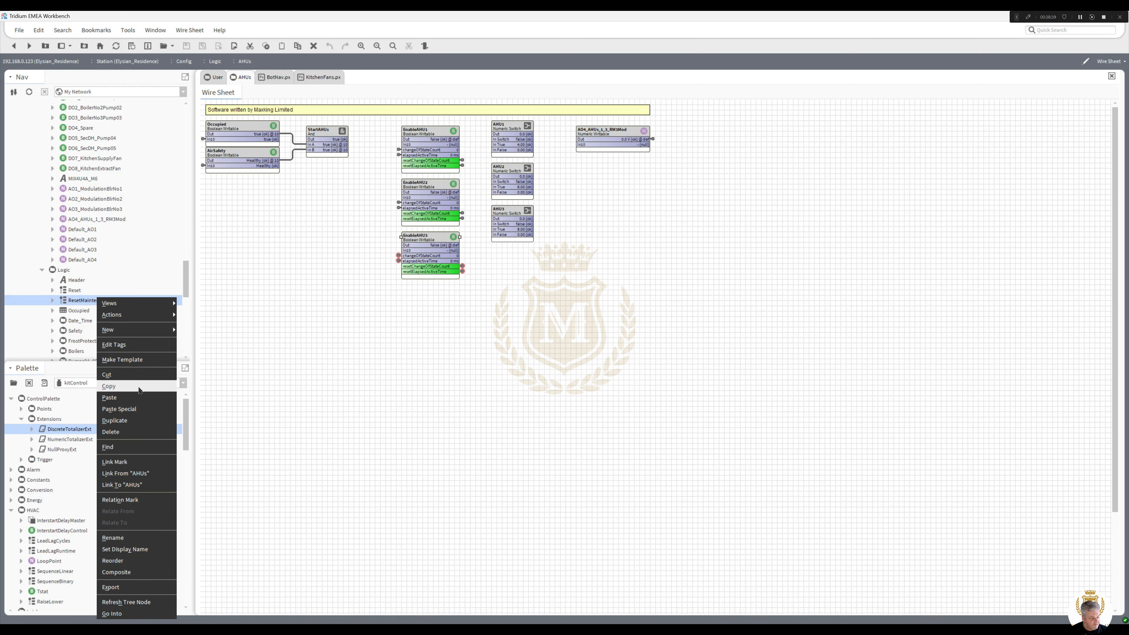
{"action": "left_click", "coordinate": [136, 463]}
{"action": "right_click", "coordinate": [430, 144]}
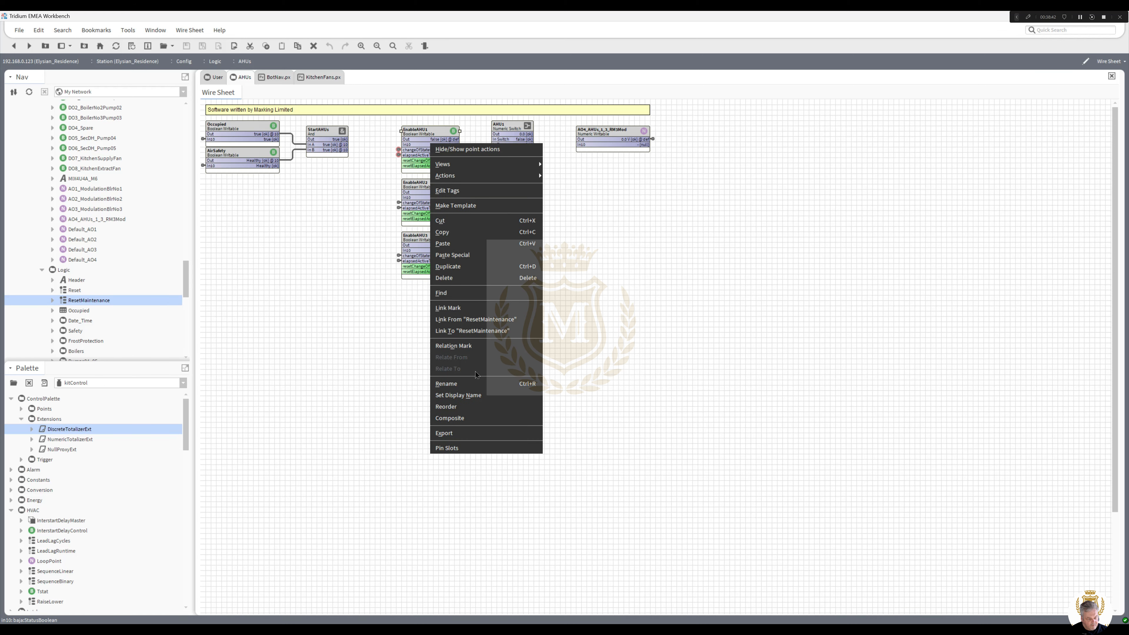
{"action": "left_click", "coordinate": [476, 319]}
{"action": "left_click", "coordinate": [465, 306]}
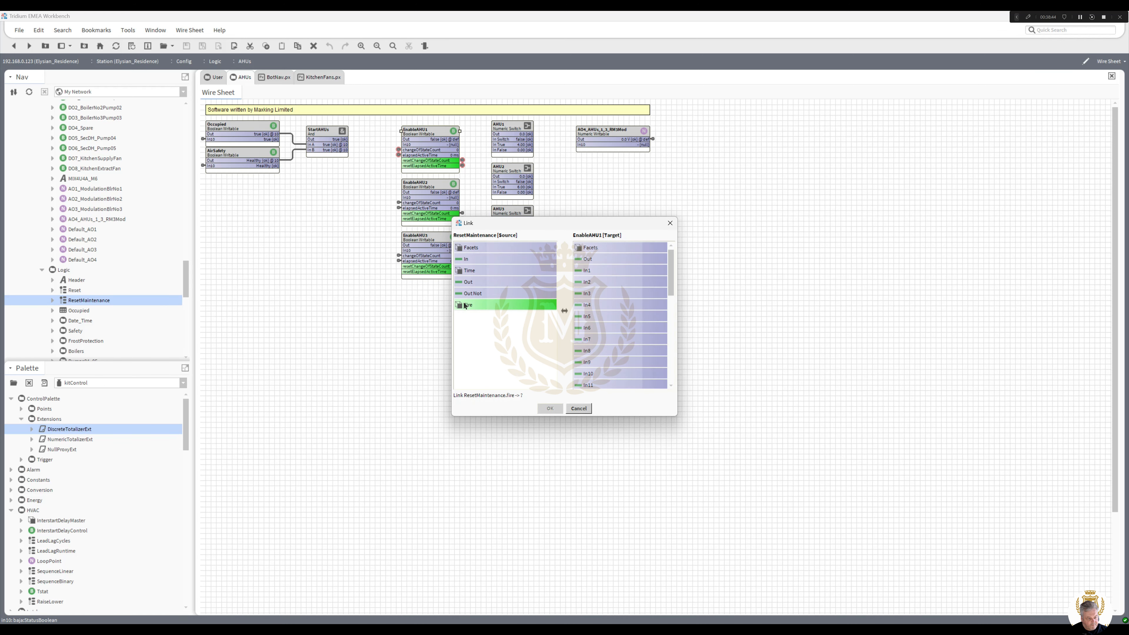
{"action": "left_click_drag", "start_coordinate": [672, 281], "coordinate": [672, 367]}
{"action": "left_click", "coordinate": [630, 362]}
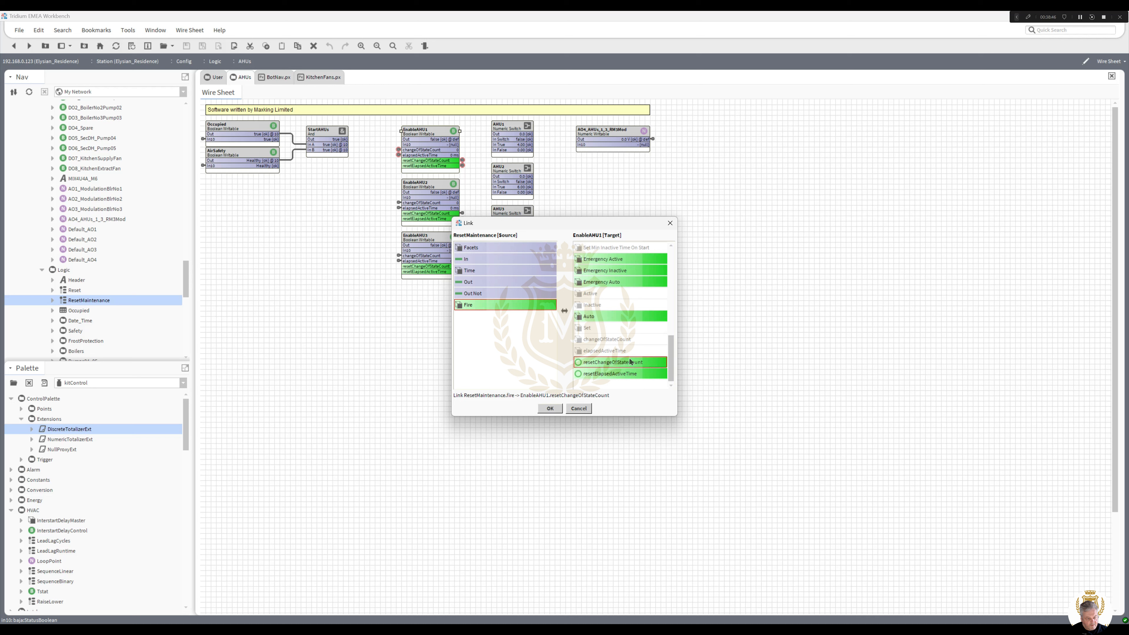
{"action": "left_click", "coordinate": [550, 408]}
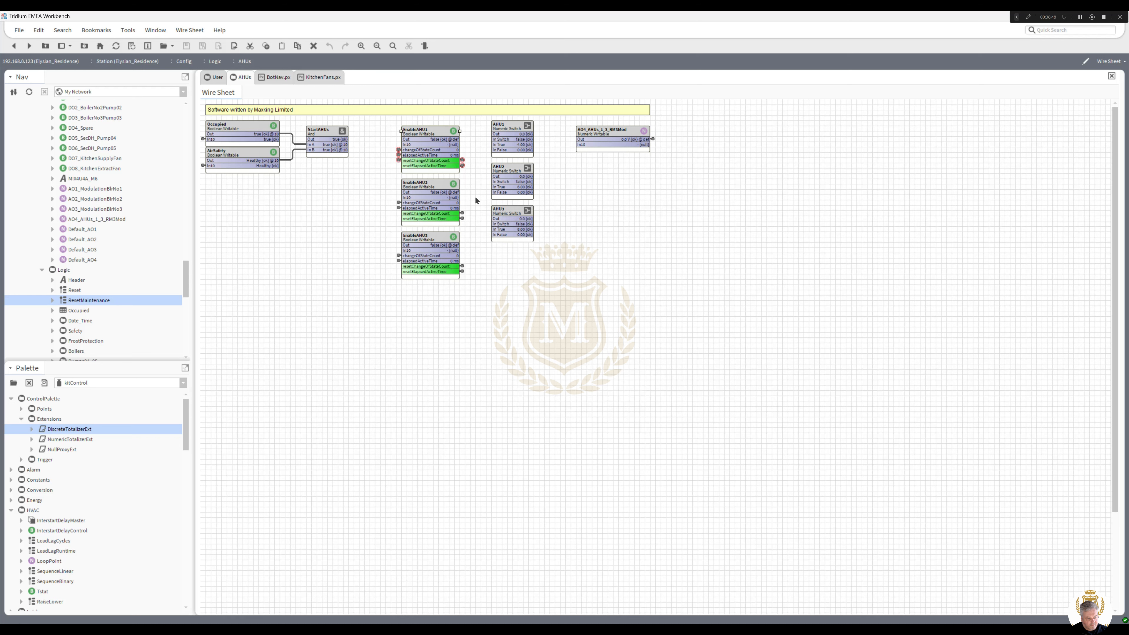
Link the Fire slot of ResetMaintenance to resetElapsedActiveTime on EnableAHU1
{"action": "right_click", "coordinate": [432, 166]}
{"action": "left_click", "coordinate": [476, 350]}
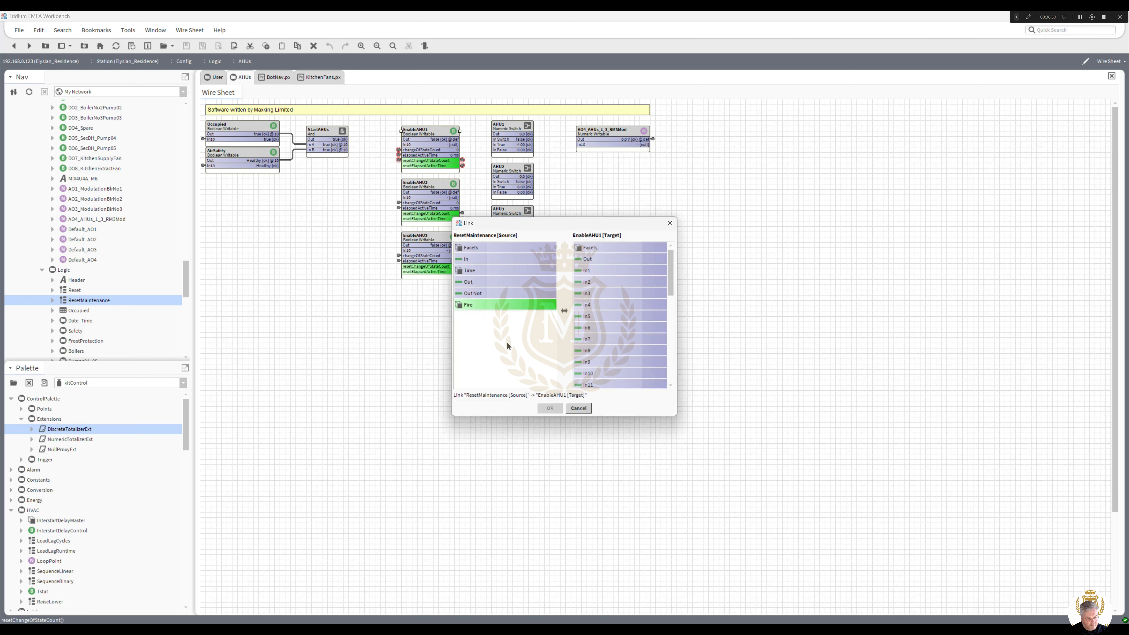
{"action": "left_click", "coordinate": [476, 308]}
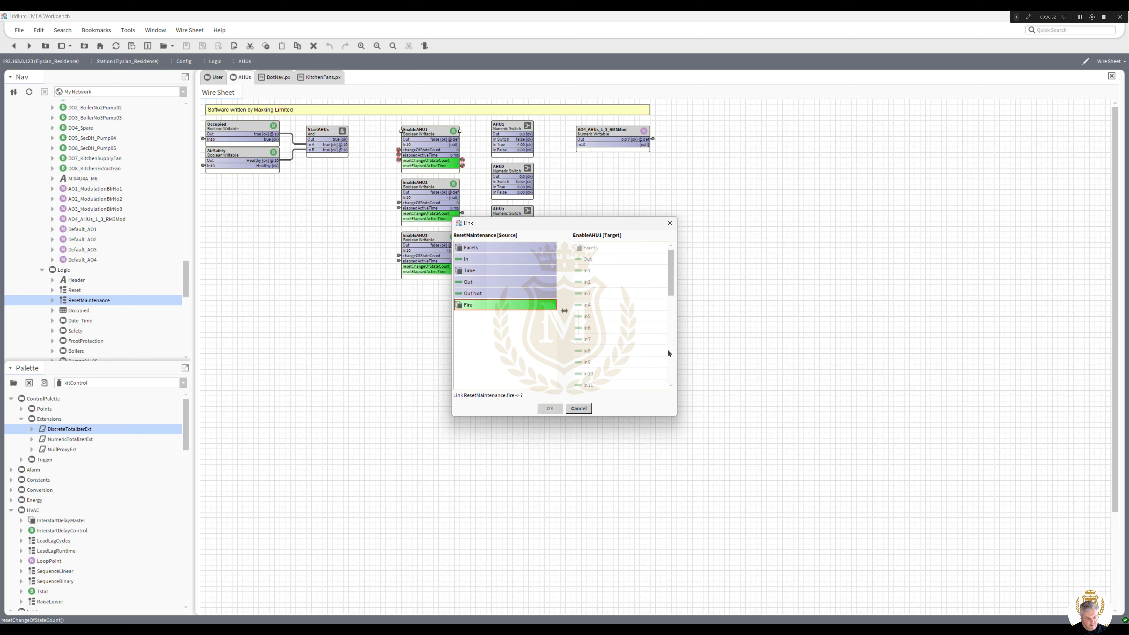
{"action": "scroll", "coordinate": [669, 354], "scroll_direction": "down", "scroll_amount": 5}
{"action": "left_click", "coordinate": [629, 374]}
{"action": "left_click", "coordinate": [560, 408]}
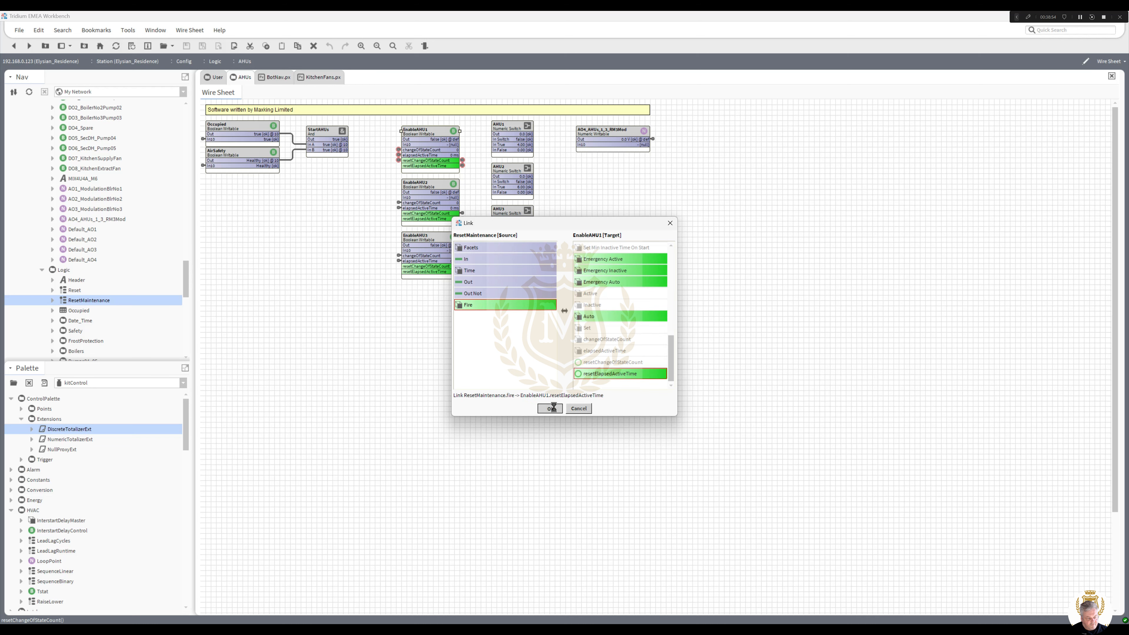
Link the Fire slot of ResetMaintenance to resetChangeOfStateCount on EnableAHU2
{"action": "right_click", "coordinate": [427, 198]}
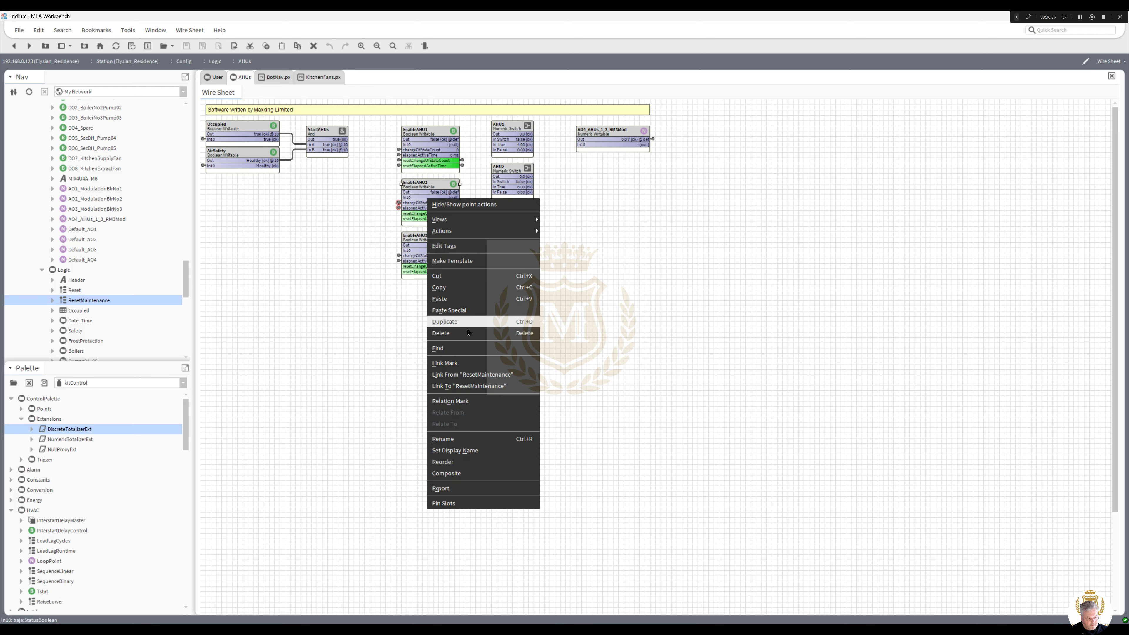
{"action": "left_click", "coordinate": [469, 374]}
{"action": "left_click", "coordinate": [465, 306]}
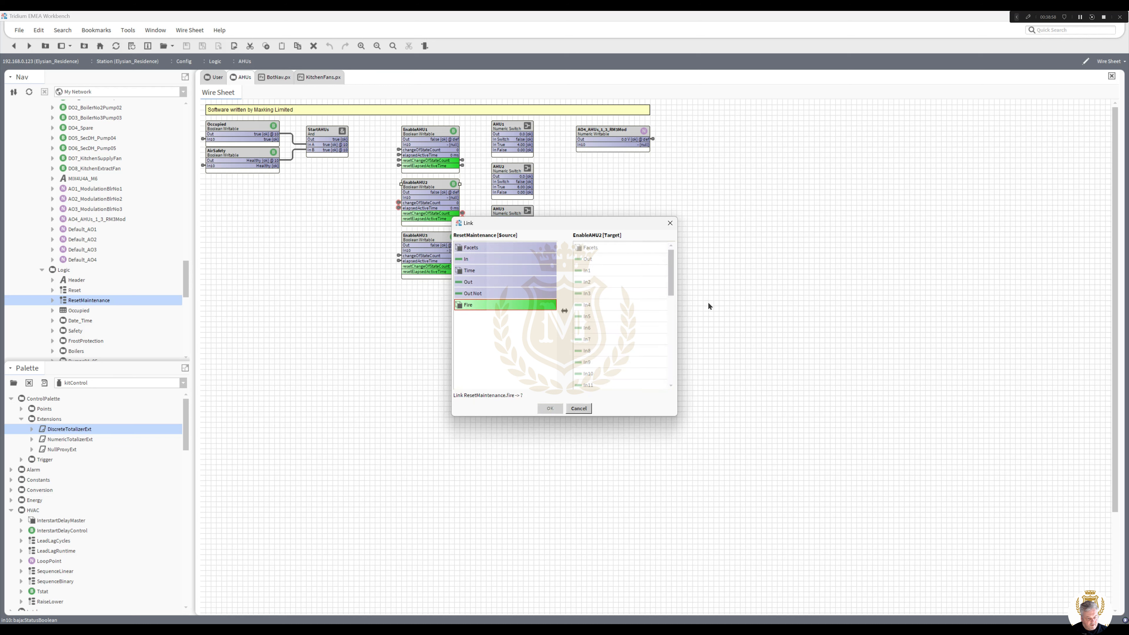
{"action": "left_click_drag", "start_coordinate": [674, 280], "coordinate": [674, 363]}
{"action": "left_click", "coordinate": [649, 362]}
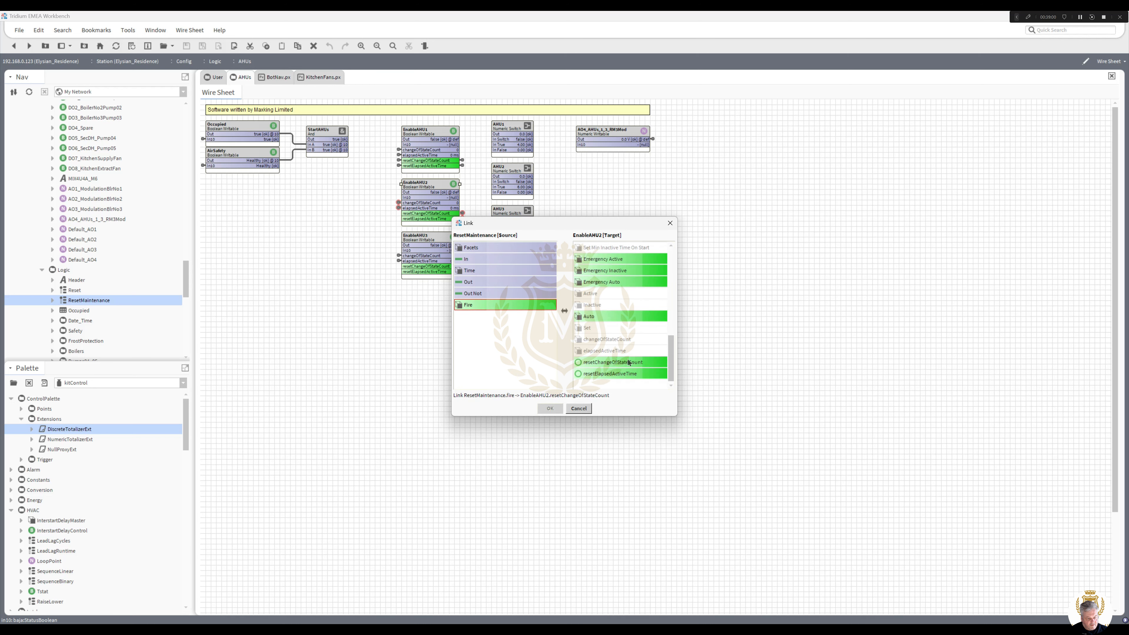
{"action": "left_click", "coordinate": [558, 406]}
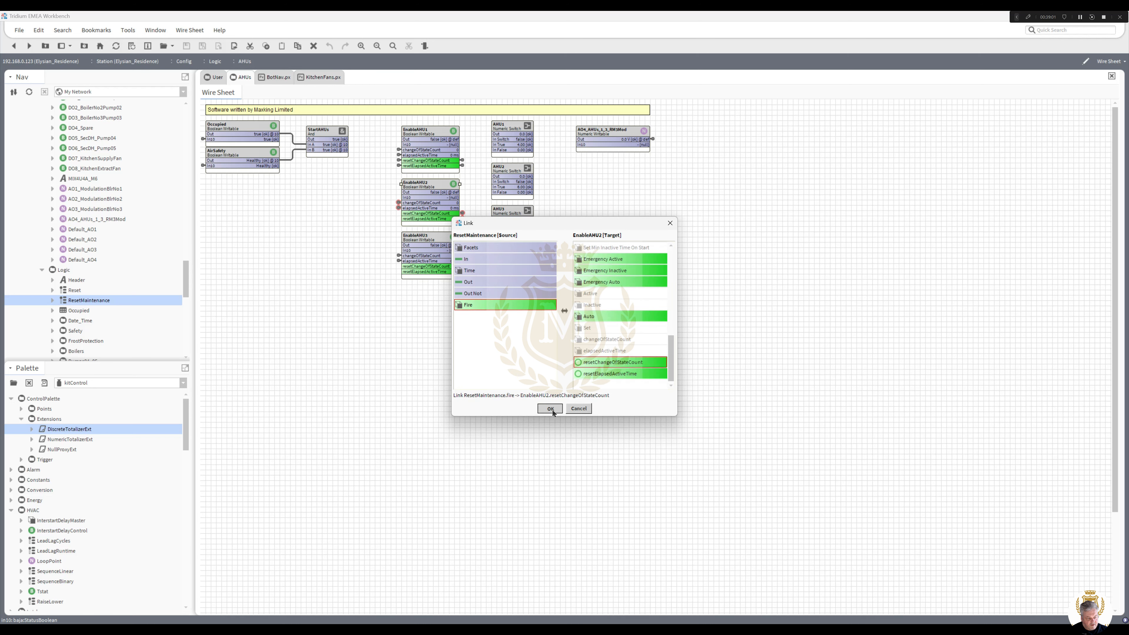
Link the Fire slot of ResetMaintenance to resetElapsedActiveTime on EnableAHU2
{"action": "right_click", "coordinate": [428, 197]}
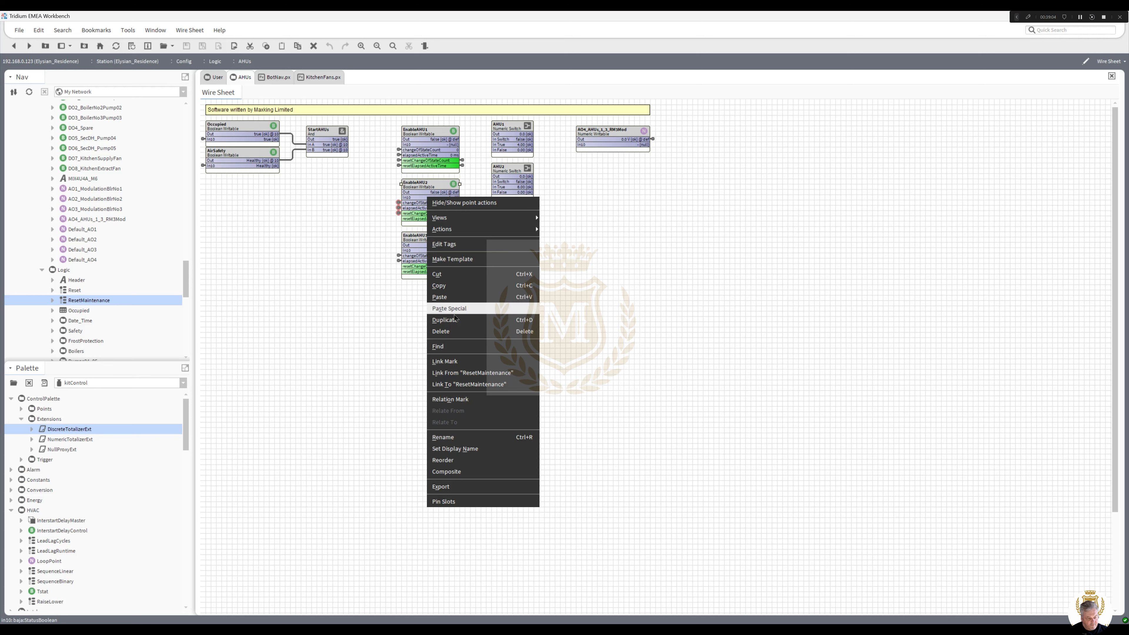
{"action": "left_click", "coordinate": [459, 372]}
{"action": "left_click", "coordinate": [464, 305]}
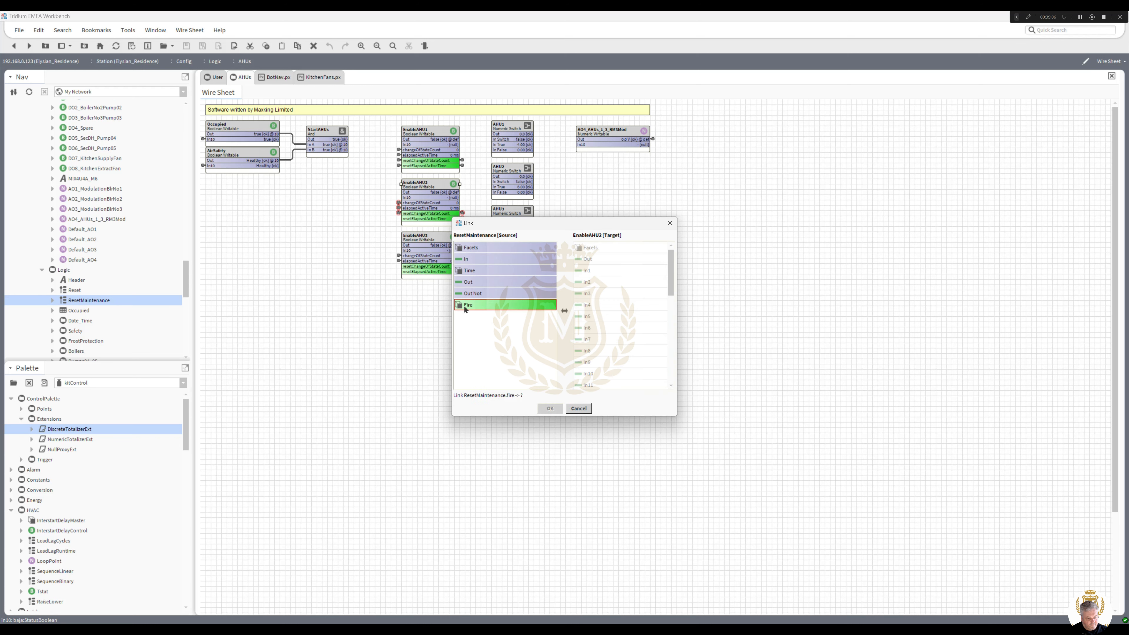
{"action": "scroll", "coordinate": [663, 312], "scroll_direction": "down", "scroll_amount": 5}
{"action": "left_click", "coordinate": [638, 373]}
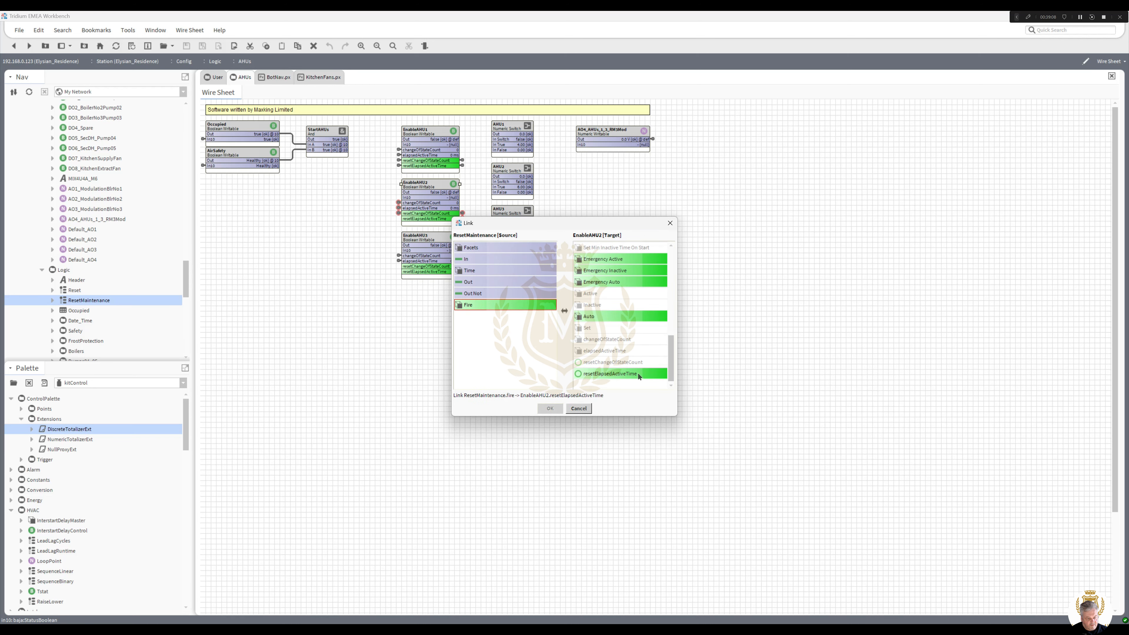
{"action": "left_click", "coordinate": [550, 409]}
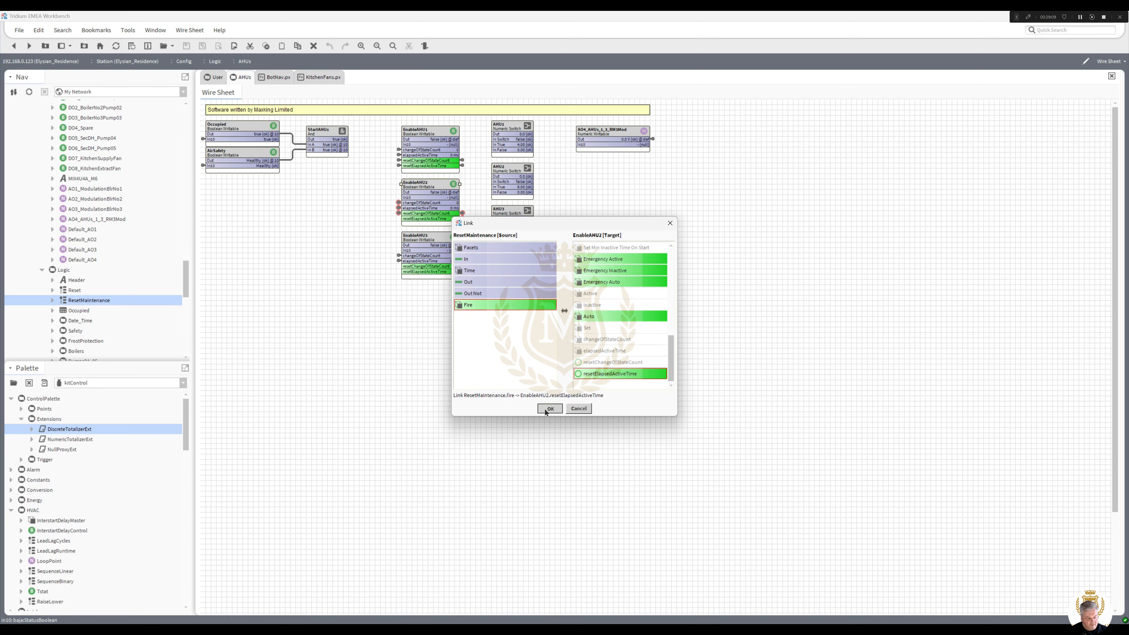
Link the Fire slot of ResetMaintenance to resetChangeOfStateCount on EnableAHU3
{"action": "right_click", "coordinate": [423, 249]}
{"action": "left_click", "coordinate": [465, 425]}
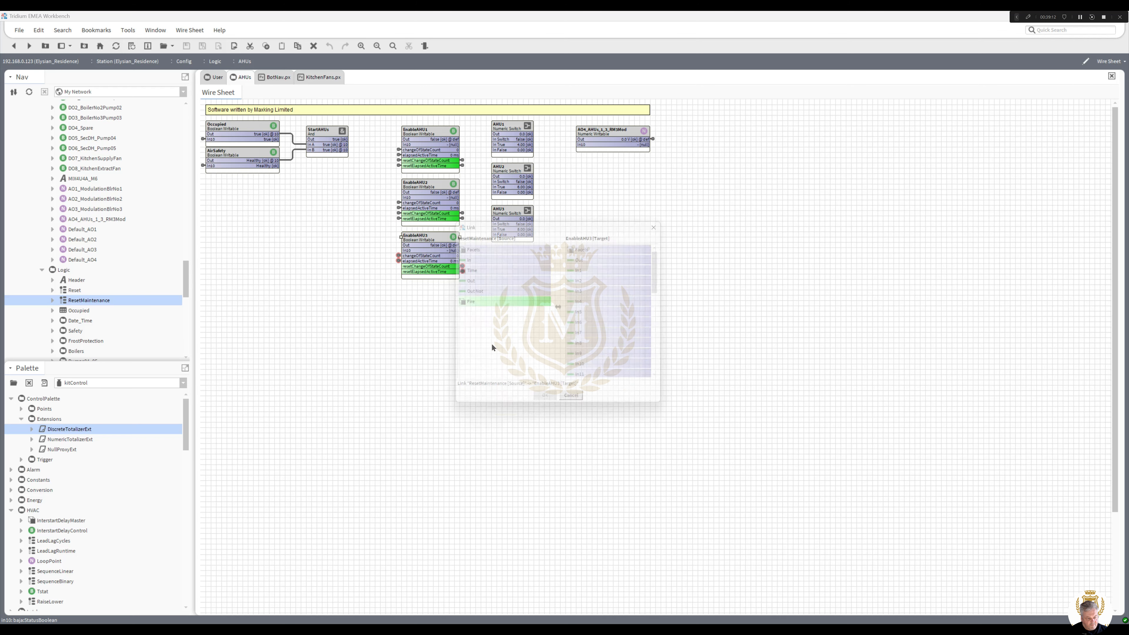
{"action": "left_click", "coordinate": [472, 304]}
{"action": "scroll", "coordinate": [662, 293], "scroll_direction": "down", "scroll_amount": 5}
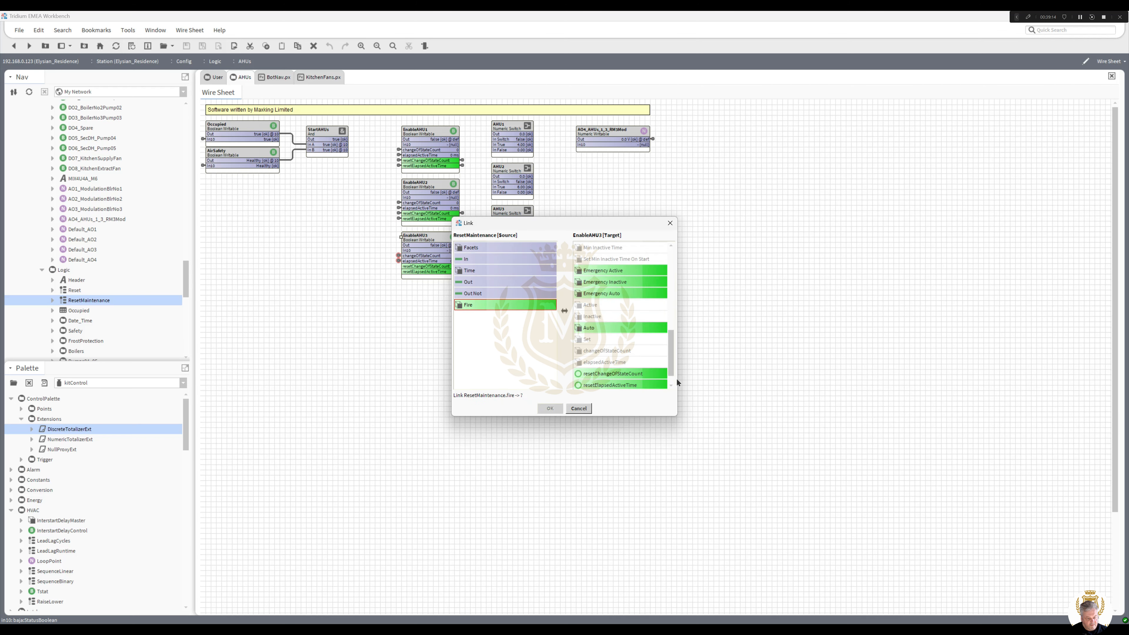
{"action": "left_click", "coordinate": [656, 375]}
{"action": "left_click", "coordinate": [636, 363]}
{"action": "left_click", "coordinate": [551, 408]}
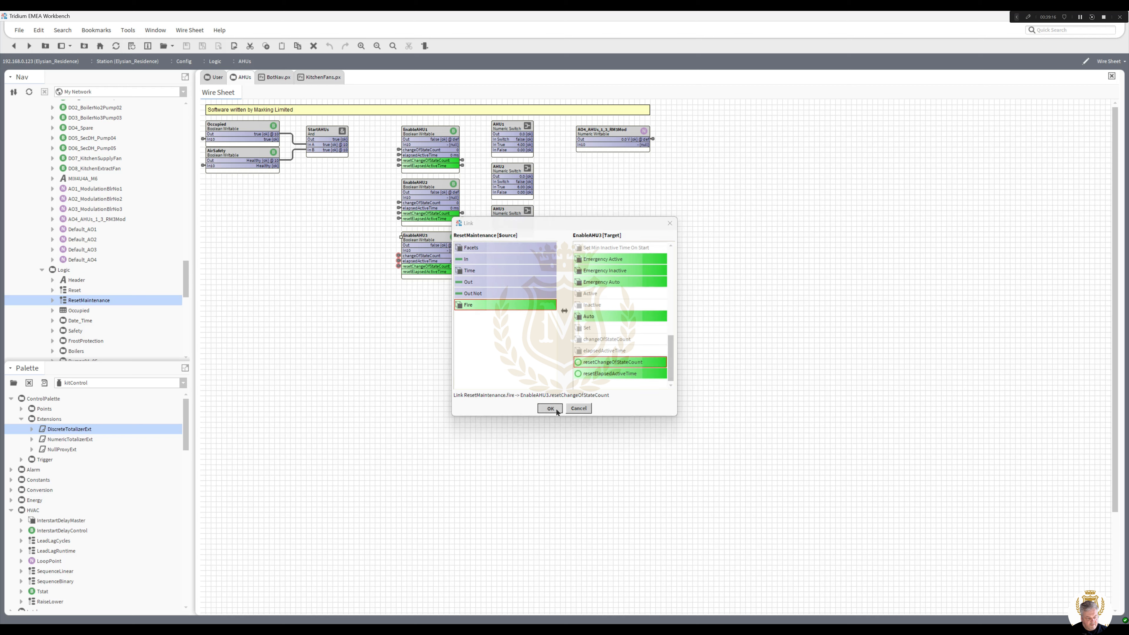
Link the Fire slot of ResetMaintenance to resetElapsedActiveTime on EnableAHU3
{"action": "right_click", "coordinate": [435, 262]}
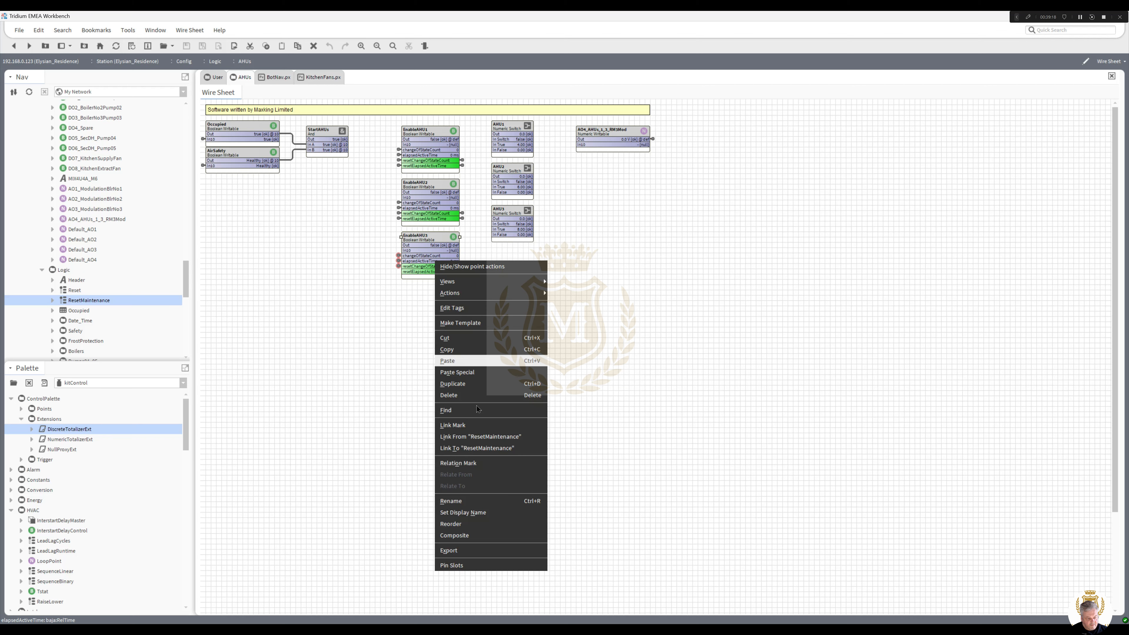
{"action": "left_click", "coordinate": [474, 437]}
{"action": "left_click", "coordinate": [468, 306]}
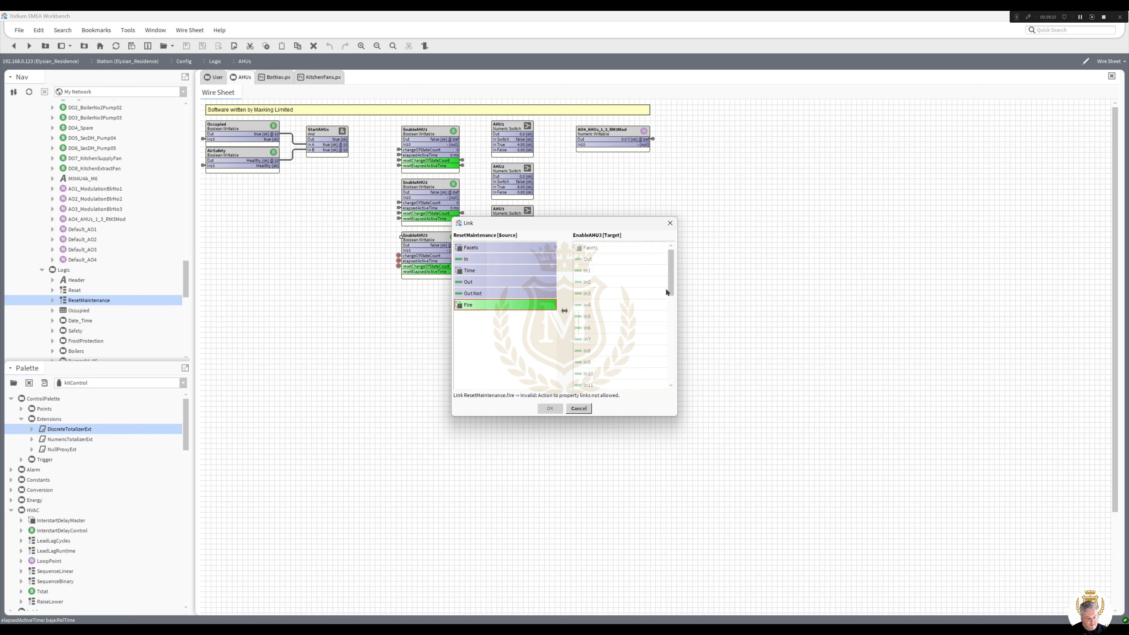
{"action": "scroll", "coordinate": [661, 306], "scroll_direction": "down", "scroll_amount": 5}
{"action": "left_click", "coordinate": [645, 373]}
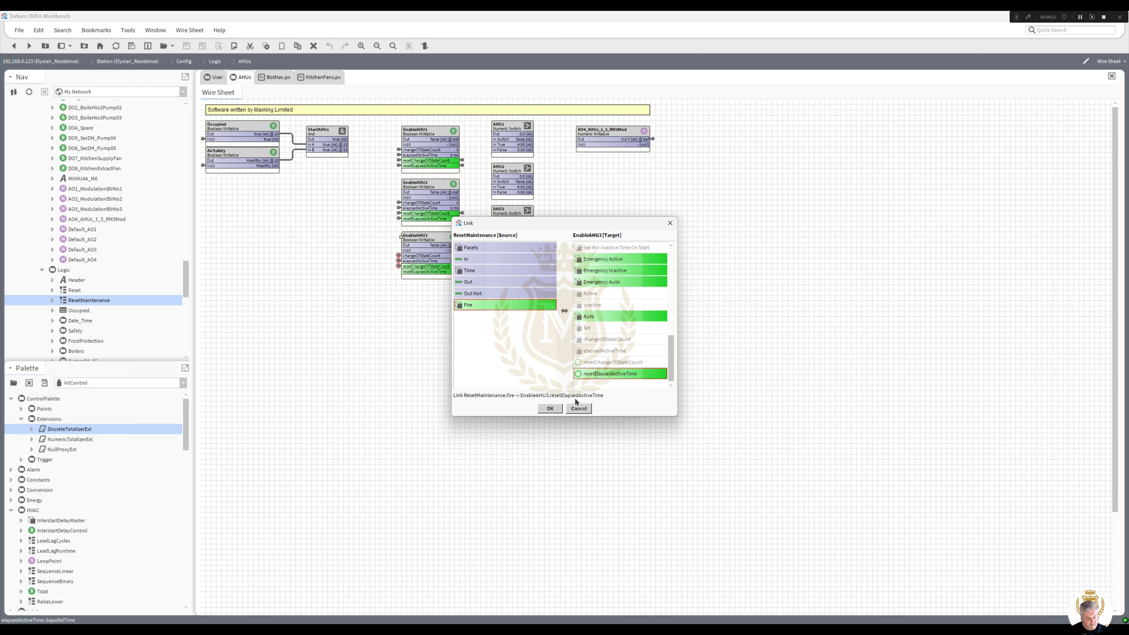
{"action": "left_click", "coordinate": [551, 409]}
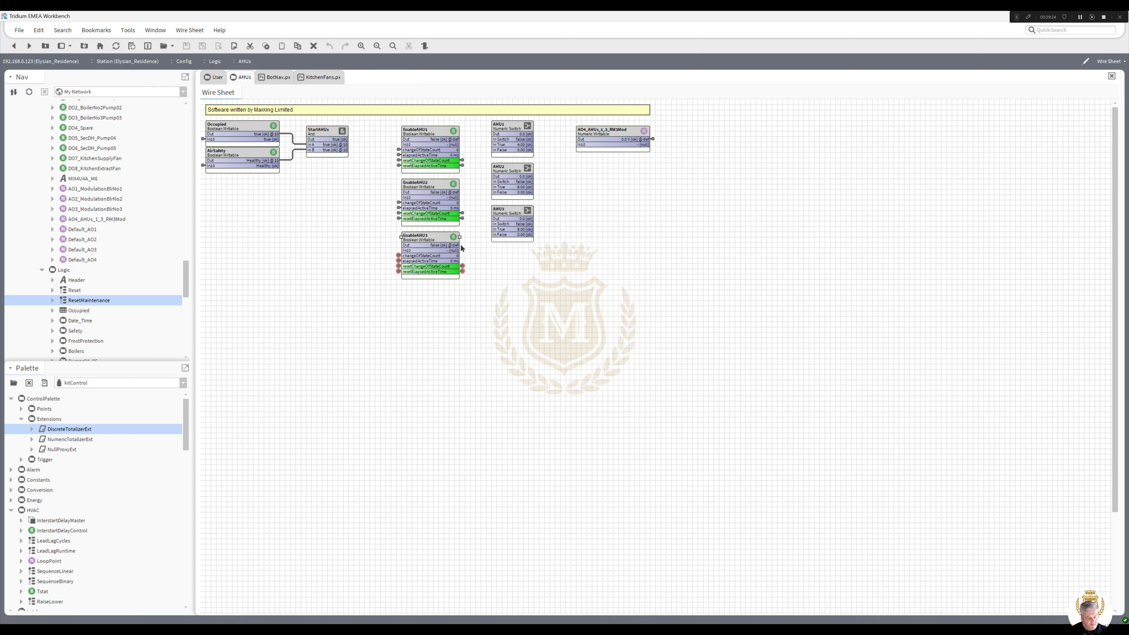
Link the Out of EnableAHU1, EnableAHU2 and EnableAHU3 to In Switch on AHU1, AHU2 and AHU3, and align each block pair
{"action": "left_click_drag", "start_coordinate": [461, 245], "coordinate": [494, 224]}
{"action": "left_click_drag", "start_coordinate": [454, 192], "coordinate": [494, 182]}
{"action": "left_click_drag", "start_coordinate": [455, 141], "coordinate": [496, 139]}
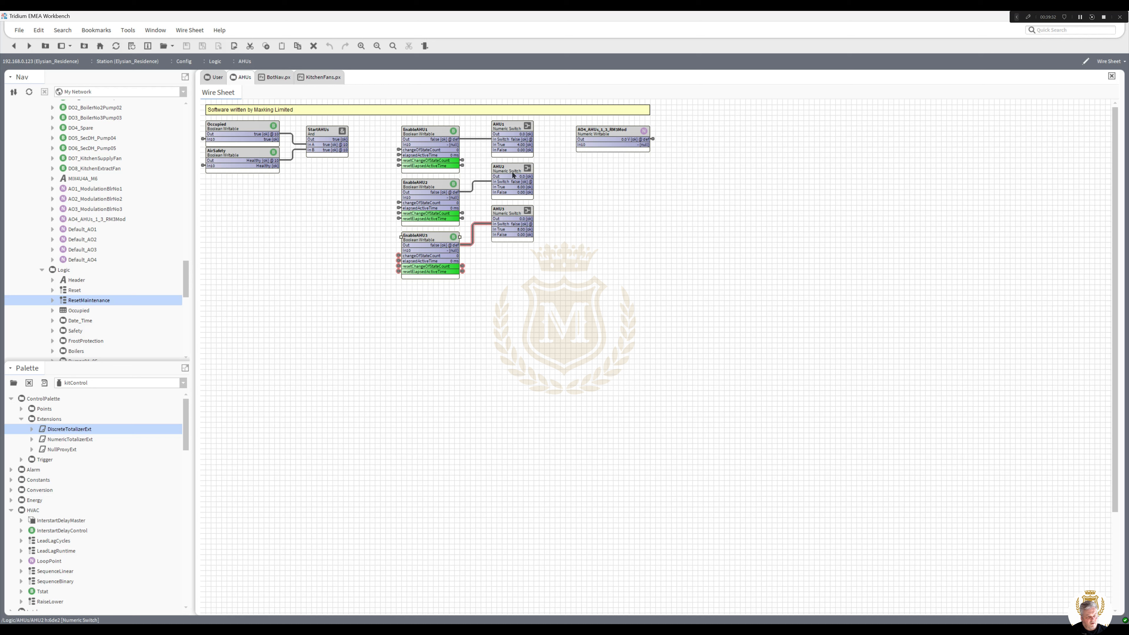
{"action": "left_click_drag", "start_coordinate": [447, 183], "coordinate": [506, 221]}
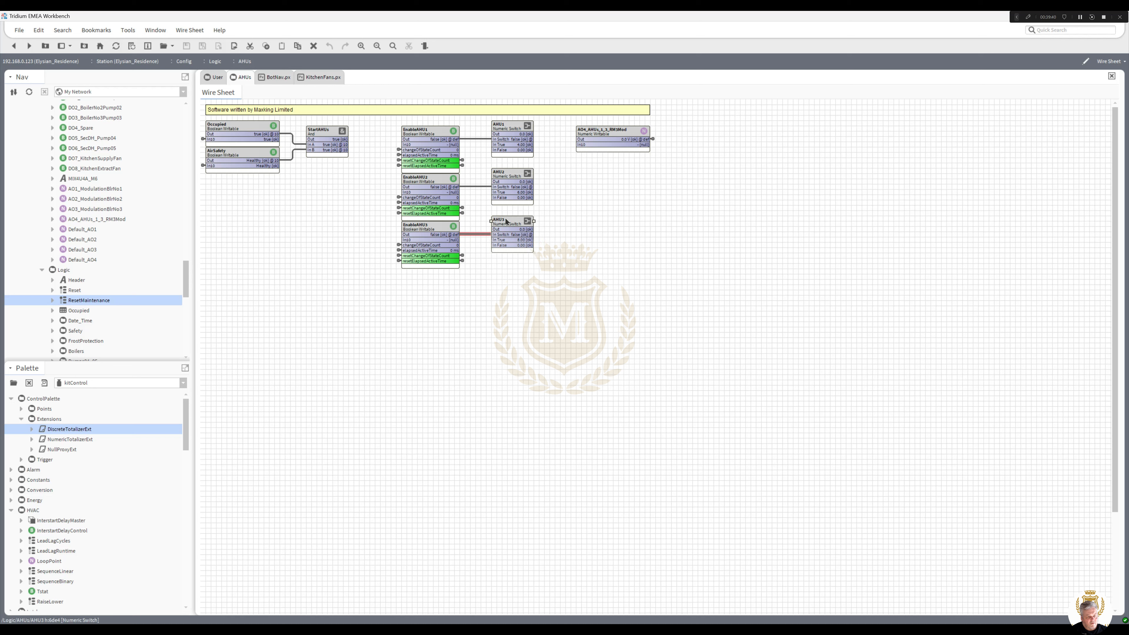
Override EnableAHU1 to Emergency Active and link the AHU1 switch's Out to the AO4_AHUs_1_3_RM3Mod input
{"action": "right_click", "coordinate": [421, 130]}
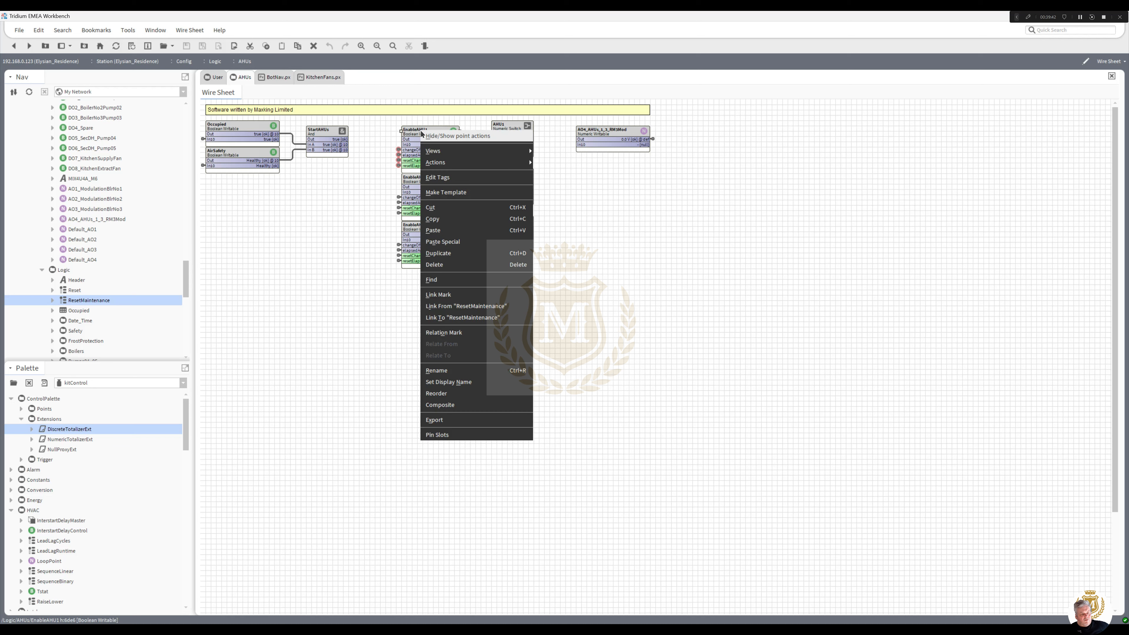
{"action": "mouse_move", "coordinate": [458, 162]}
{"action": "left_click", "coordinate": [552, 163]}
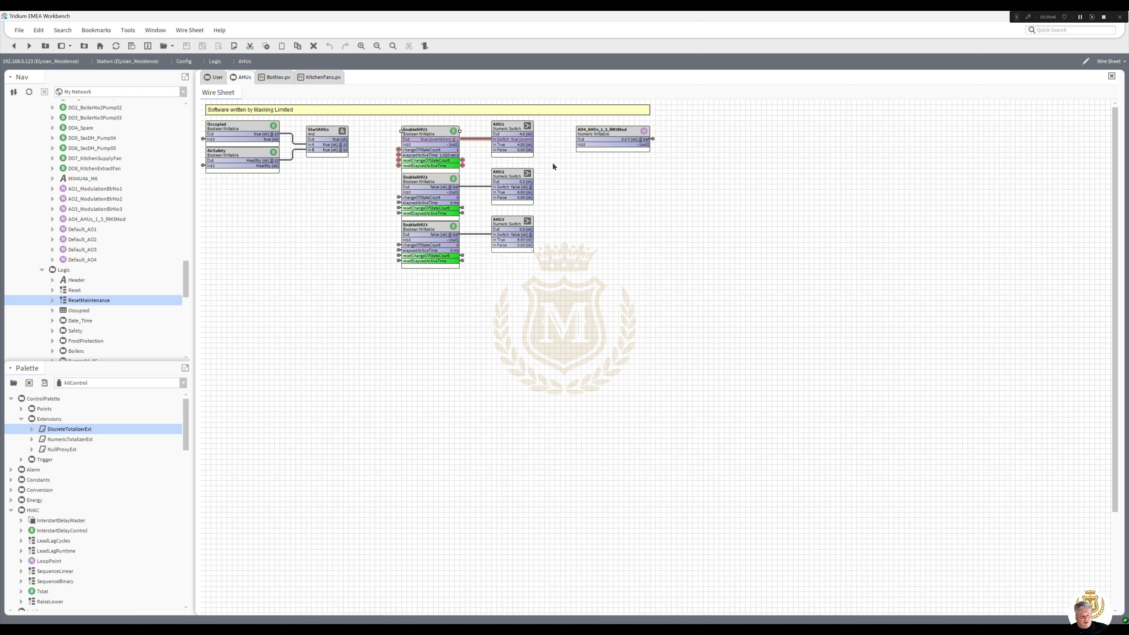
{"action": "left_click_drag", "start_coordinate": [530, 133], "coordinate": [612, 126]}
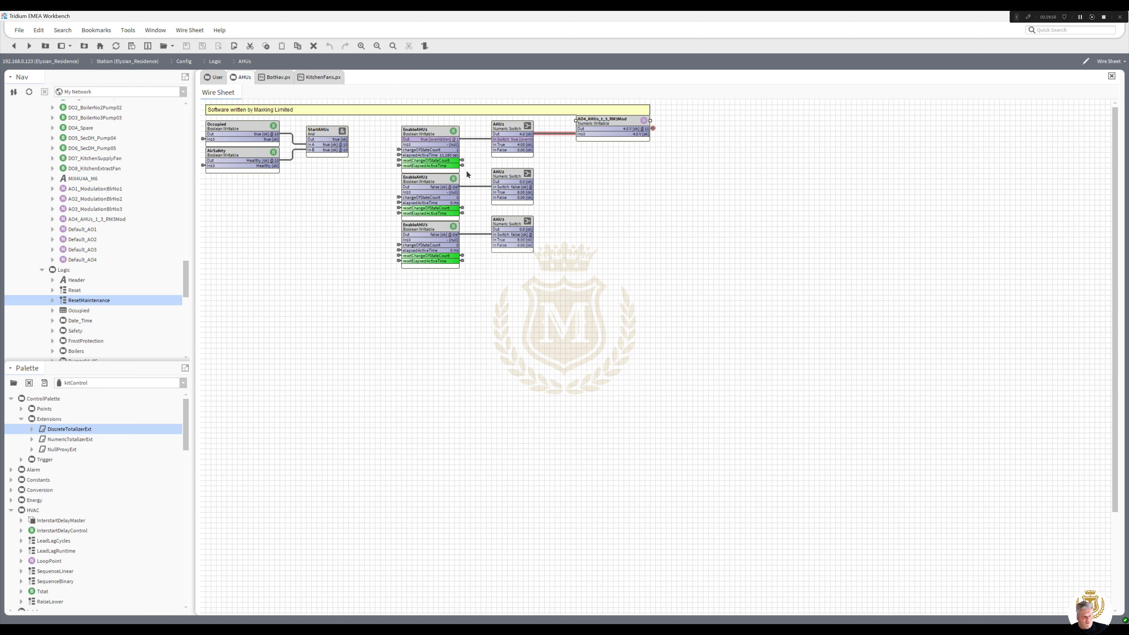
Override EnableAHU2 to Emergency Active and link the AHU2 switch's Out to In True on the AHU1 switch
{"action": "right_click", "coordinate": [435, 179]}
{"action": "mouse_move", "coordinate": [457, 208]}
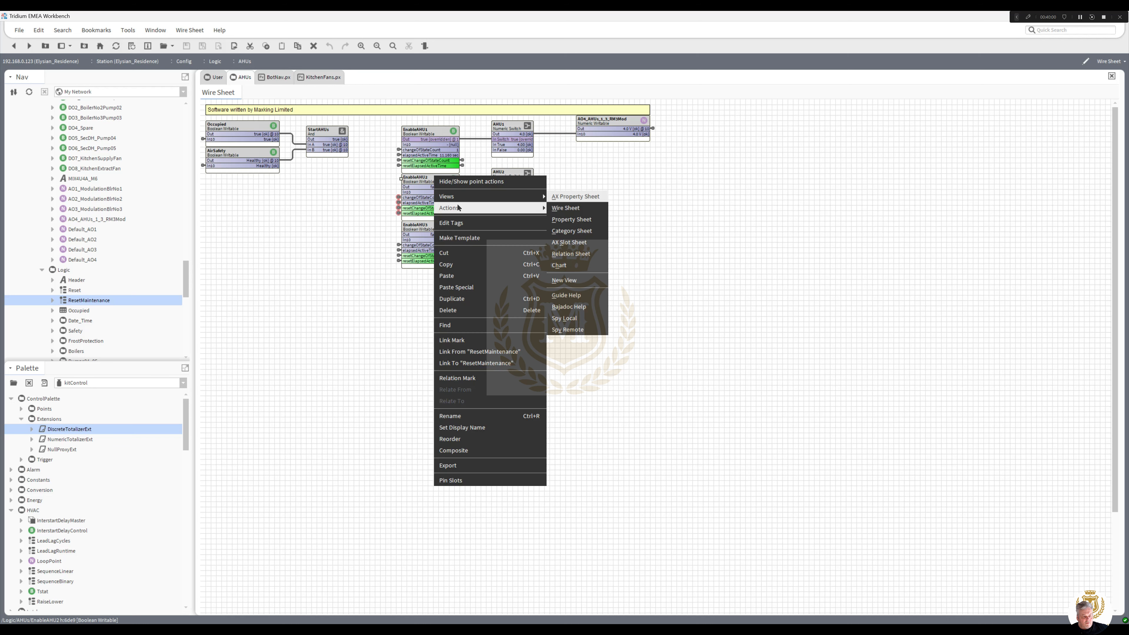
{"action": "left_click", "coordinate": [568, 208]}
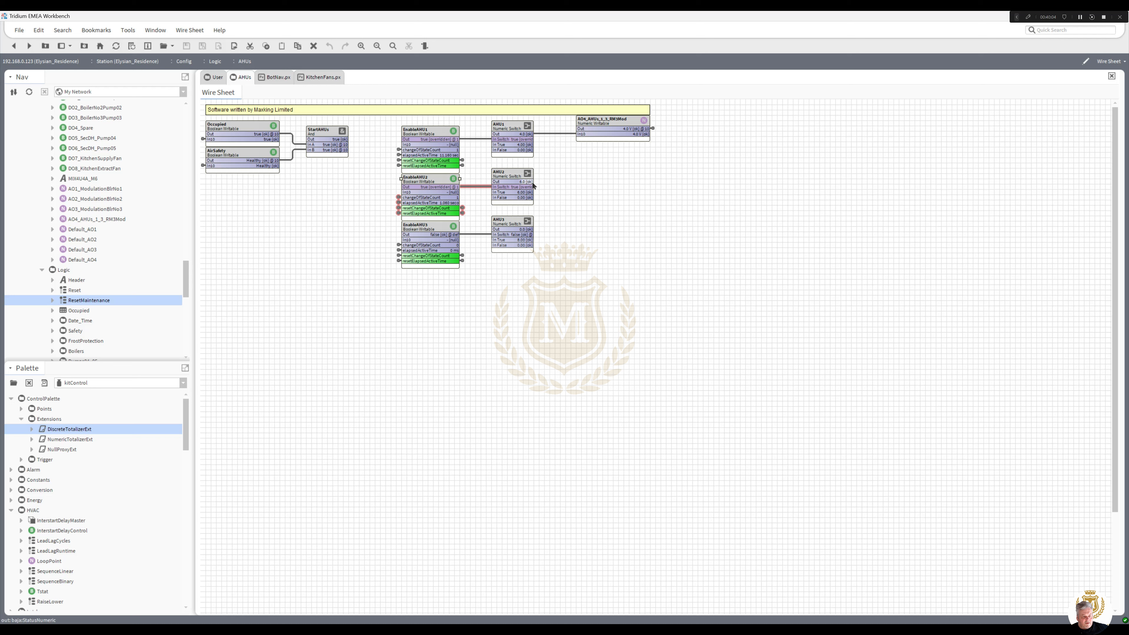
{"action": "left_click_drag", "start_coordinate": [532, 182], "coordinate": [574, 165]}
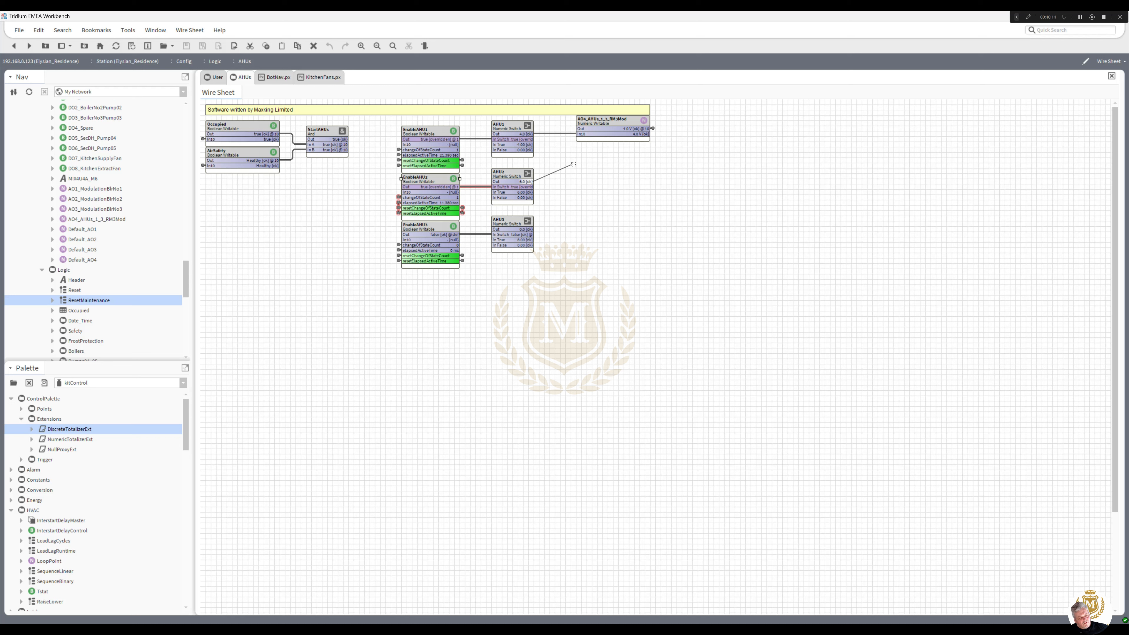
{"action": "left_click_drag", "start_coordinate": [573, 165], "coordinate": [573, 174]}
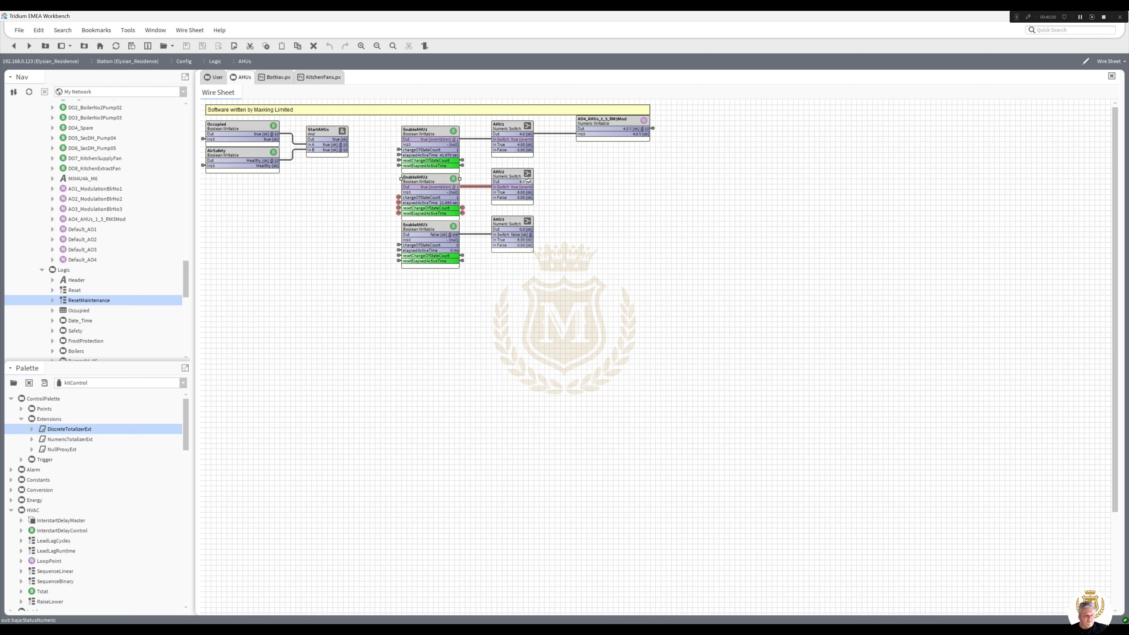
{"action": "left_click_drag", "start_coordinate": [528, 181], "coordinate": [502, 145]}
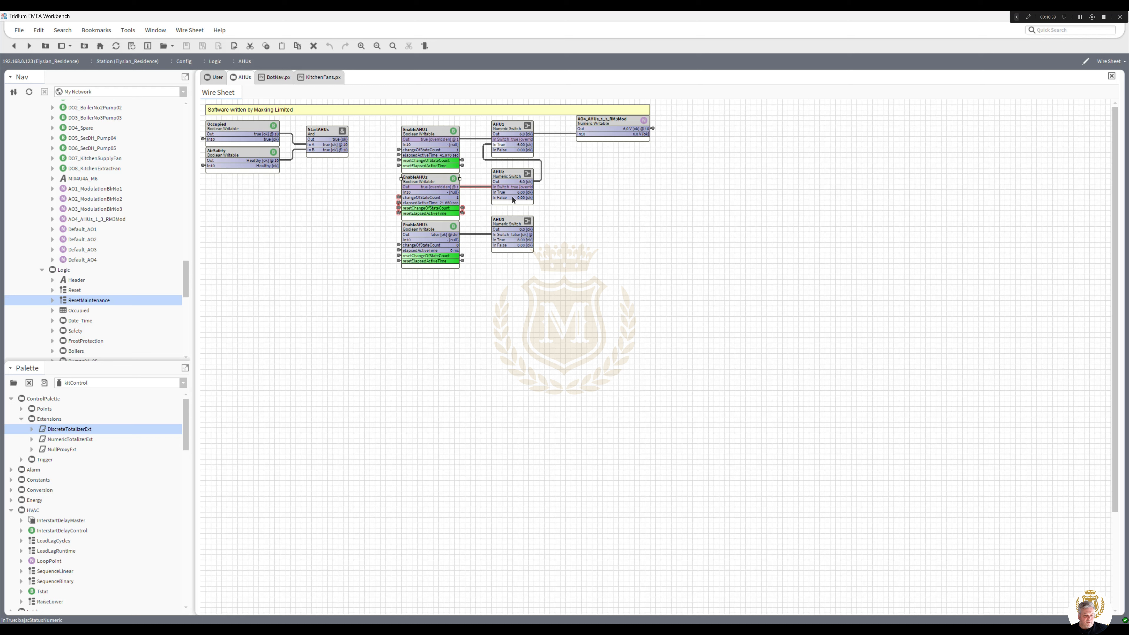
Override EnableAHU3 to Emergency Active and link the AHU3 switch's Out to In True on the AHU2 switch
{"action": "right_click", "coordinate": [428, 235]}
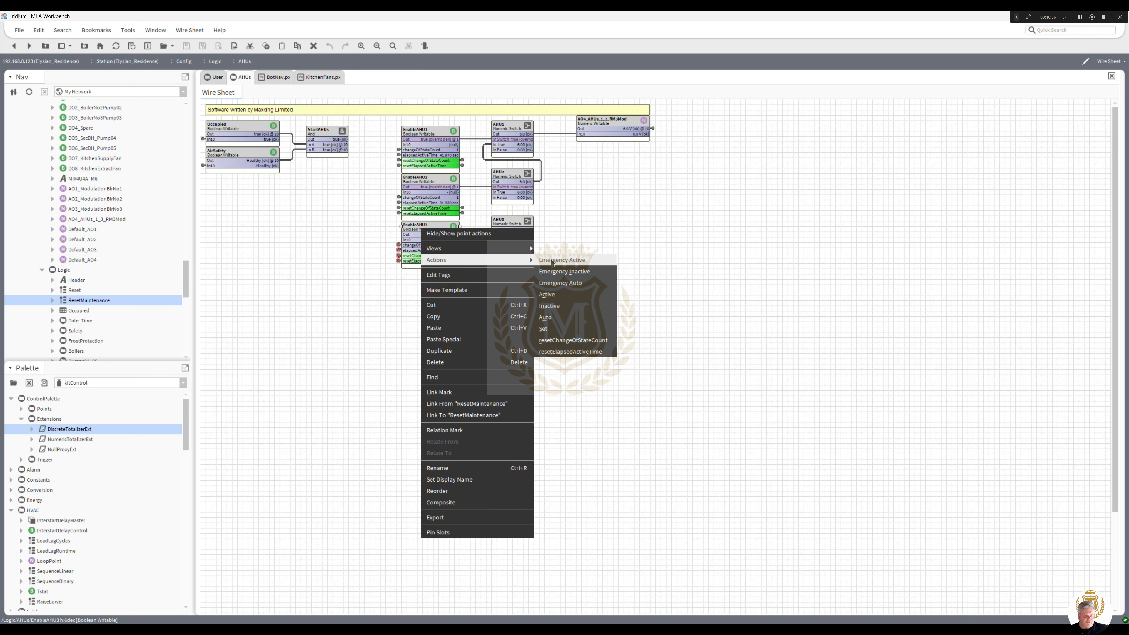
{"action": "left_click", "coordinate": [551, 260]}
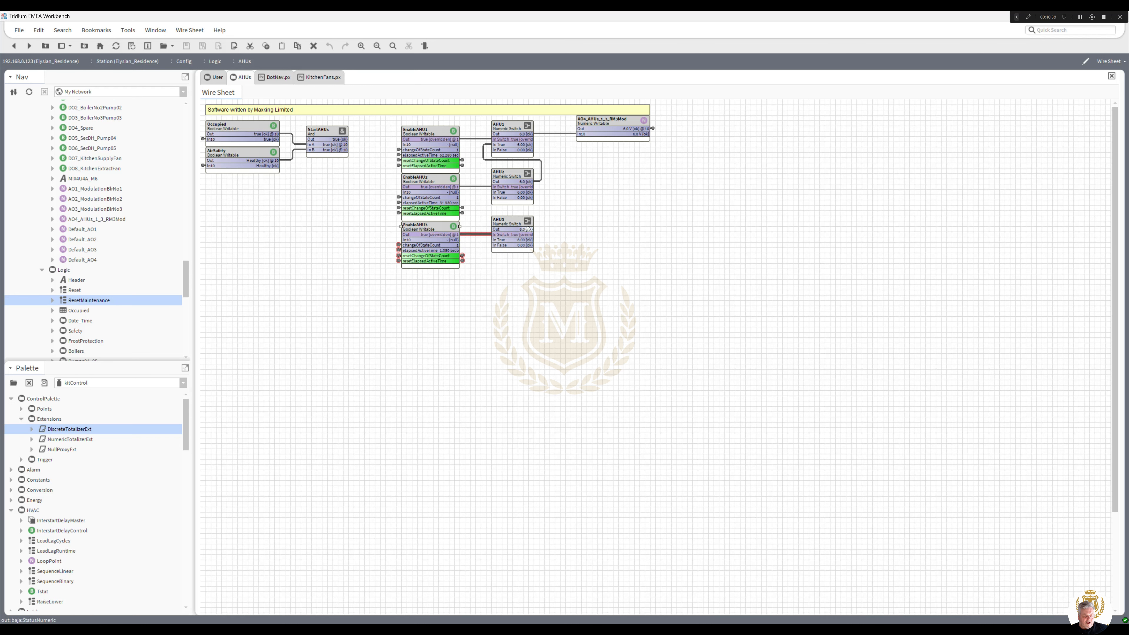
{"action": "left_click_drag", "start_coordinate": [528, 229], "coordinate": [496, 193]}
Override EnableAHU2 to Emergency Inactive to test the cascaded switch logic with AHU2 off
{"action": "right_click", "coordinate": [433, 183]}
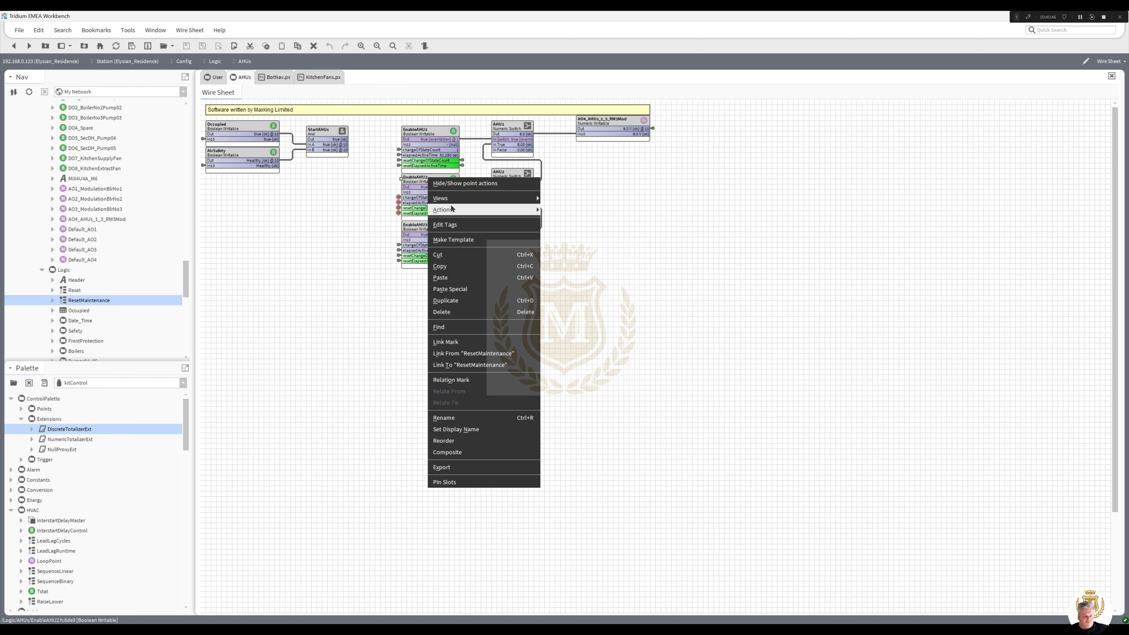
{"action": "mouse_move", "coordinate": [489, 210]}
{"action": "left_click", "coordinate": [563, 222]}
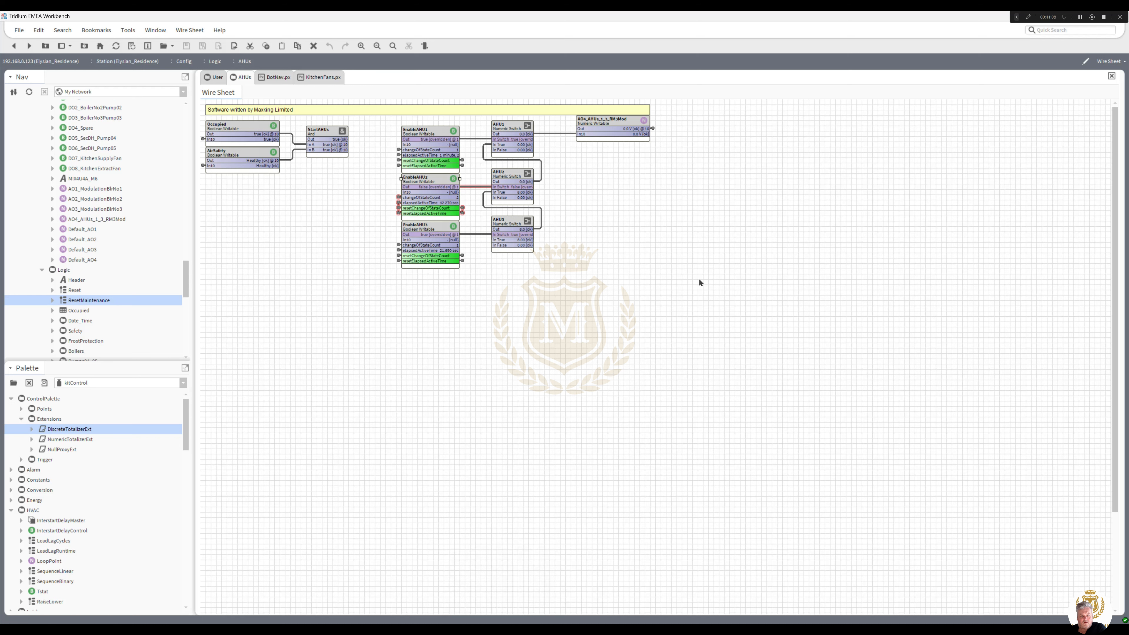
Switch to the web browser showing the BMS Parts site, maximize its window and open the online shop
{"action": "left_click", "coordinate": [1080, 20]}
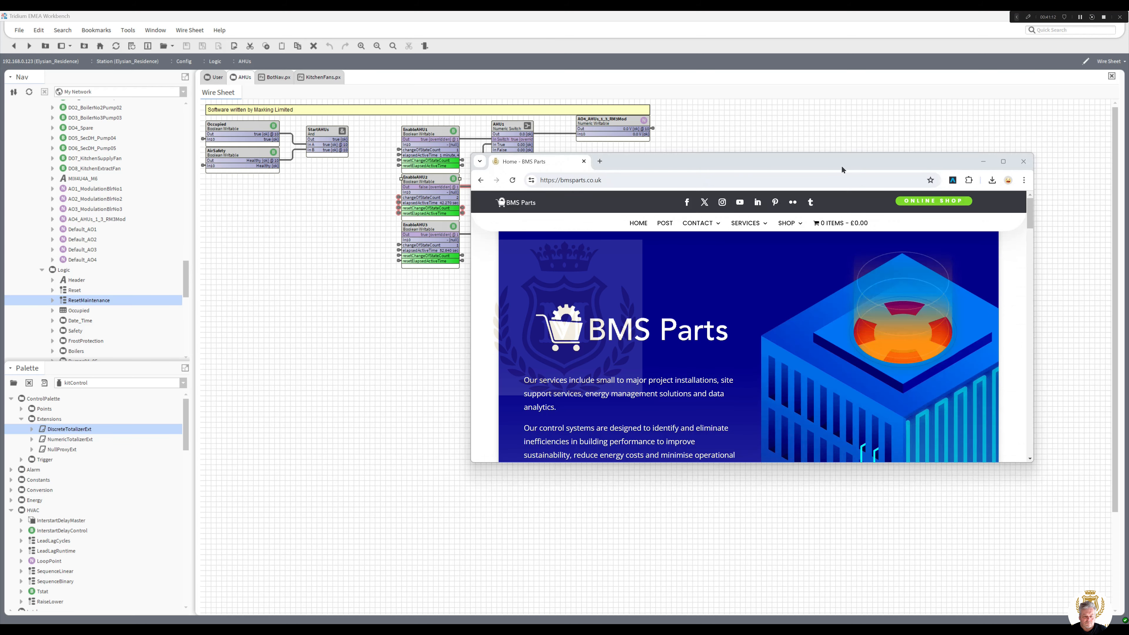
{"action": "left_click_drag", "start_coordinate": [838, 160], "coordinate": [403, 195]}
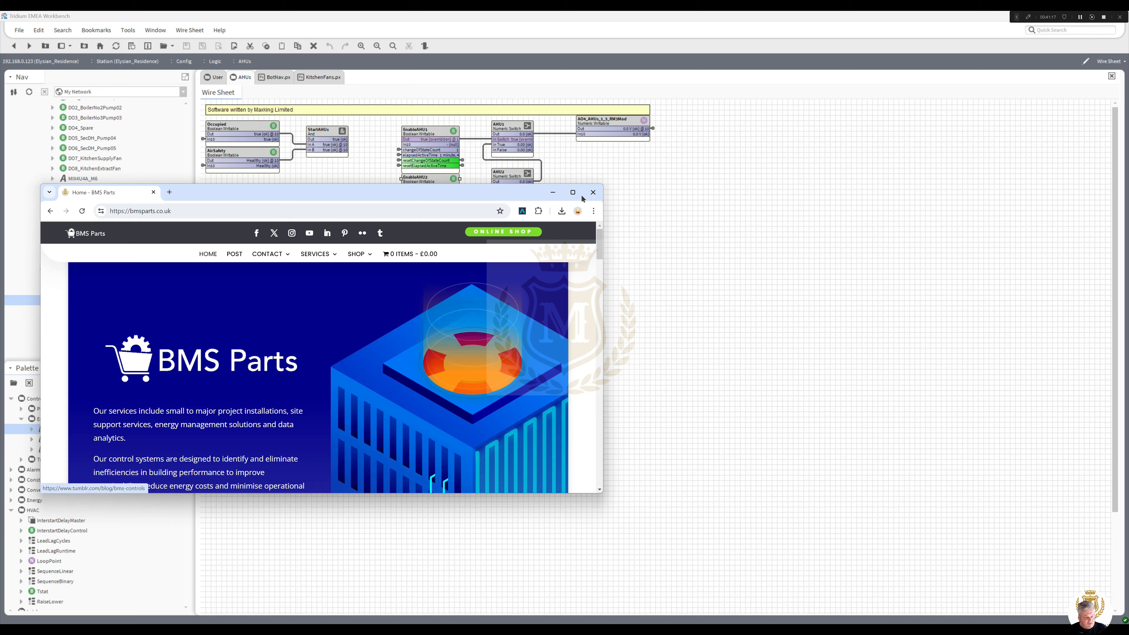
{"action": "left_click", "coordinate": [573, 192]}
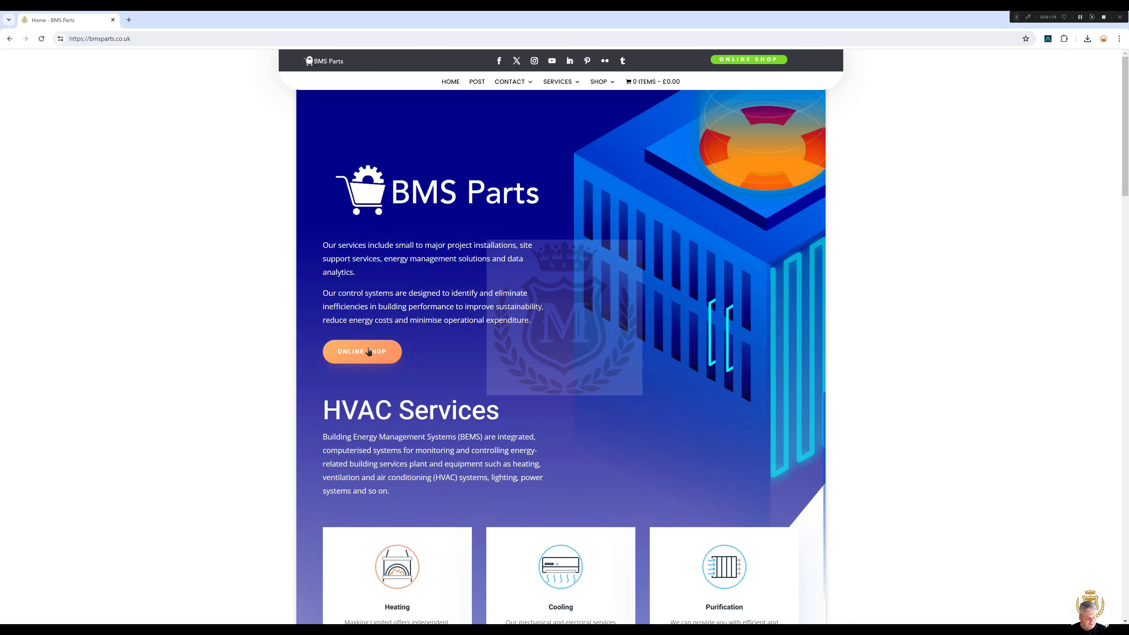
{"action": "left_click", "coordinate": [368, 352]}
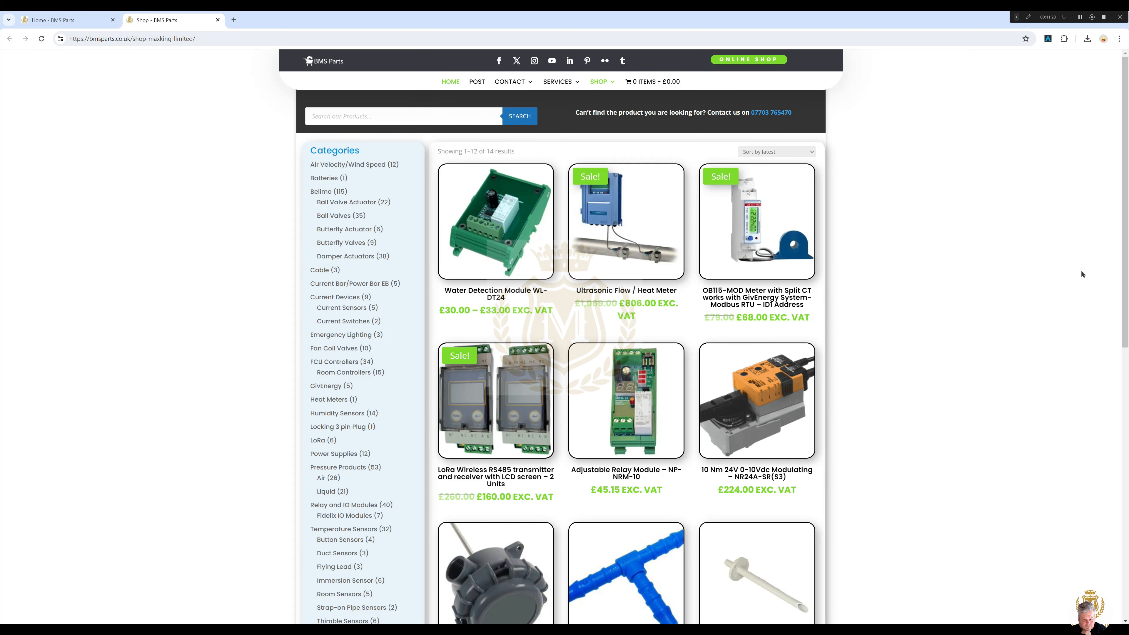
Find the Three Stage Relay Module – IOR3 among the Relay and IO Modules and view its technical specification image
{"action": "scroll", "coordinate": [1121, 267], "scroll_direction": "down", "scroll_amount": 3}
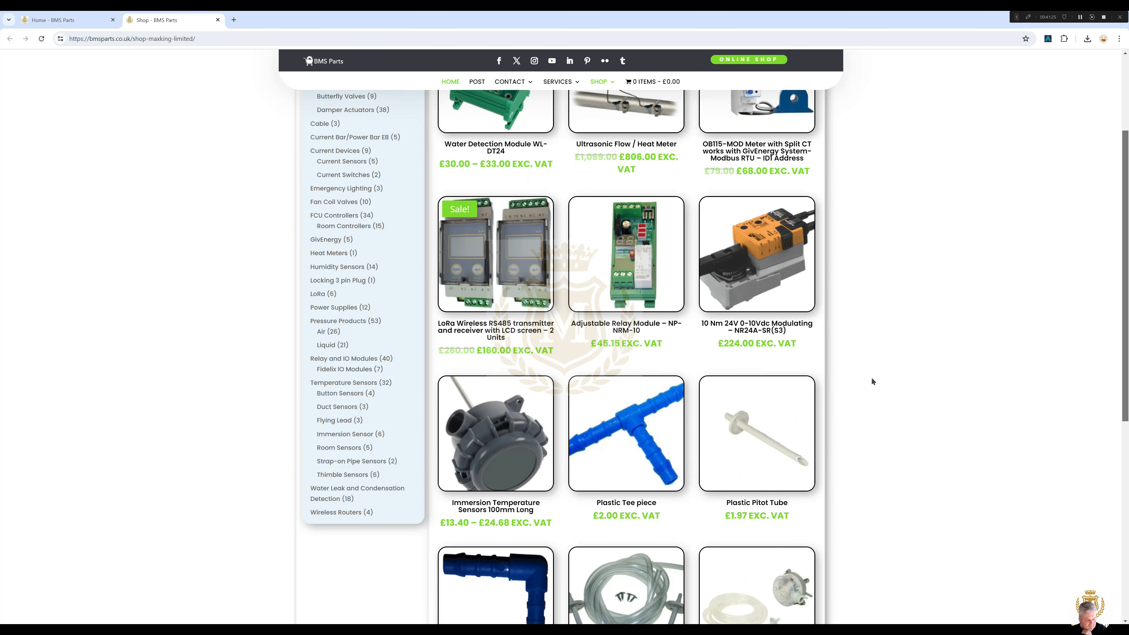
{"action": "left_click", "coordinate": [353, 360]}
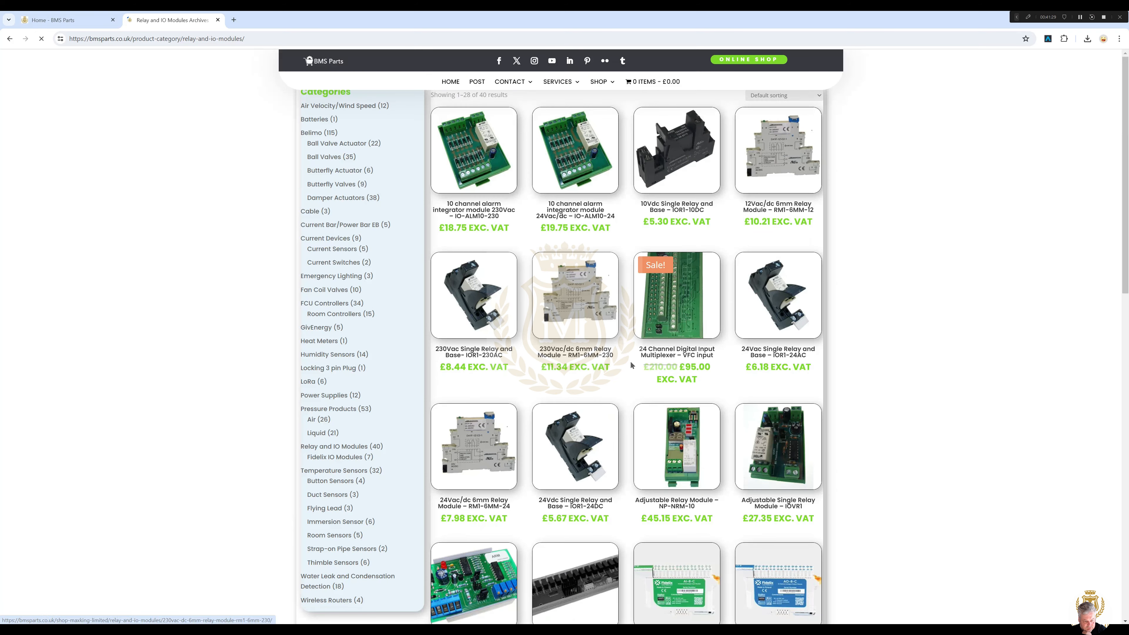
{"action": "left_click_drag", "start_coordinate": [1125, 282], "coordinate": [1123, 528]}
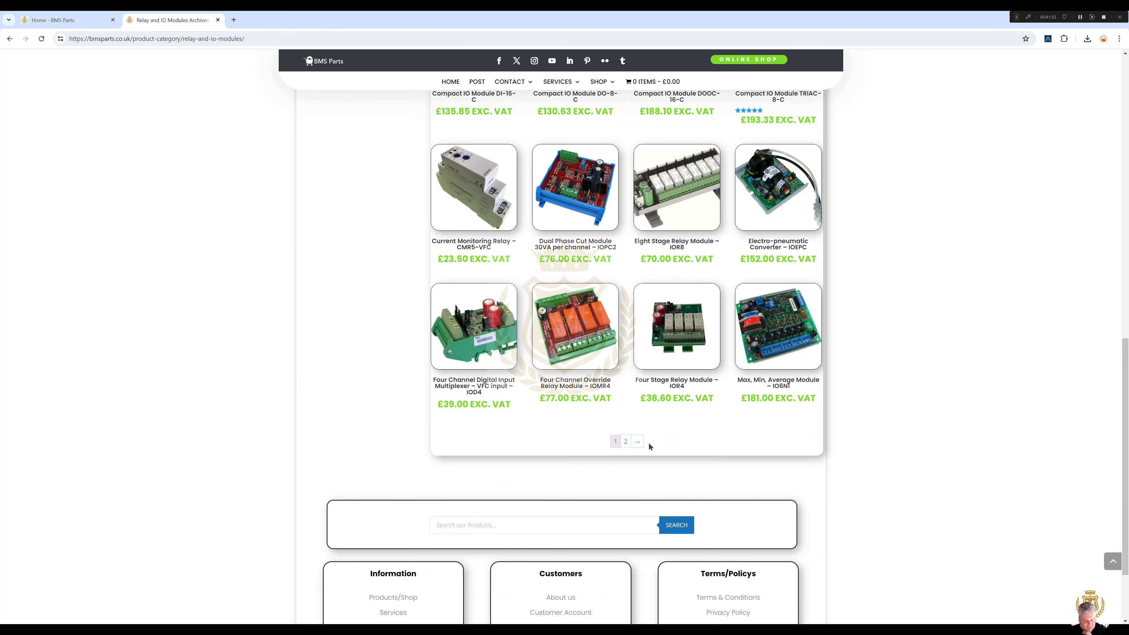
{"action": "left_click", "coordinate": [625, 443]}
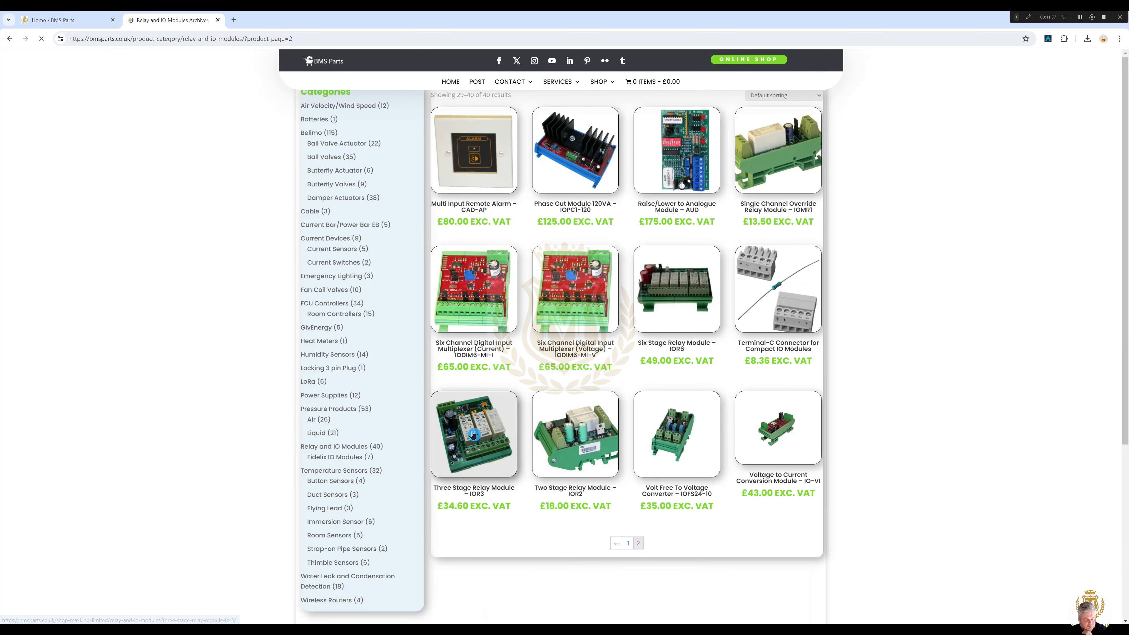
{"action": "left_click", "coordinate": [473, 435]}
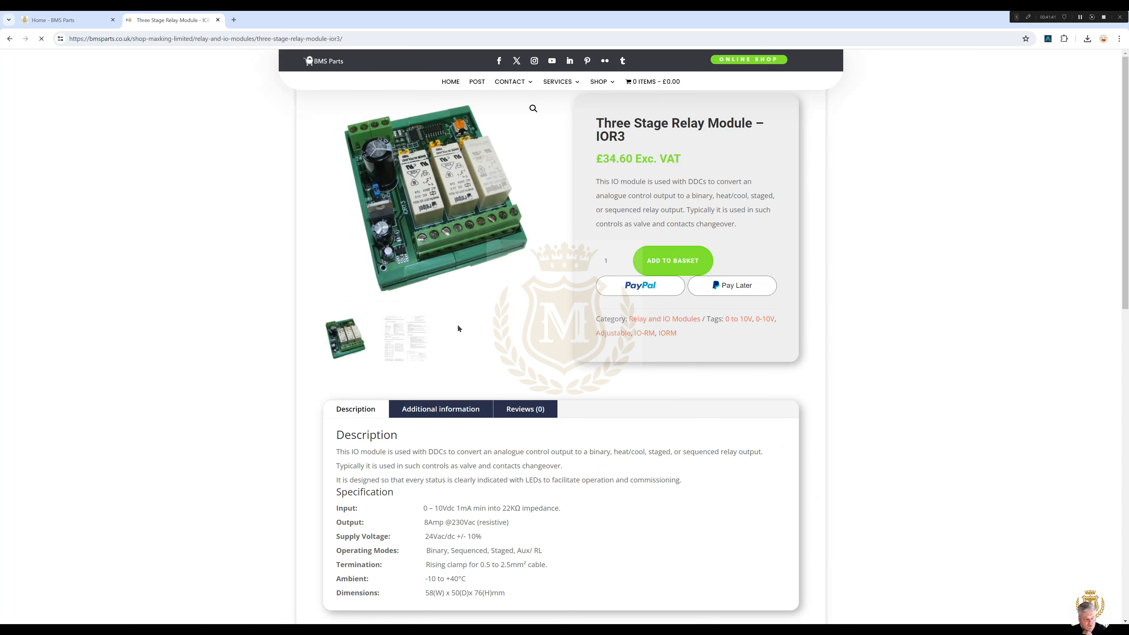
{"action": "left_click", "coordinate": [410, 347]}
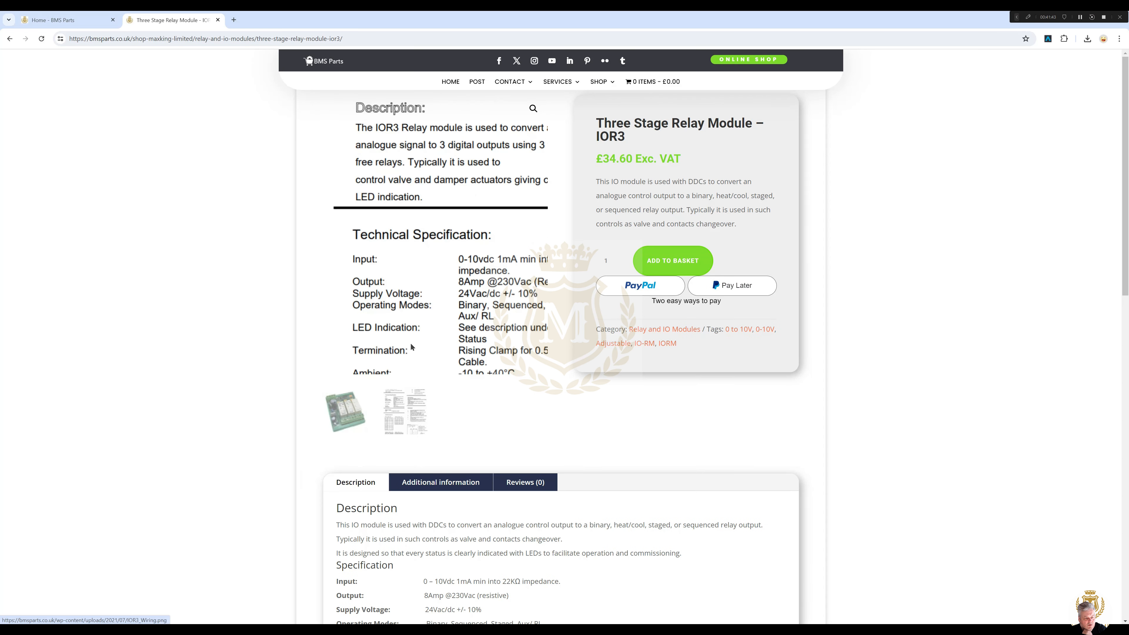
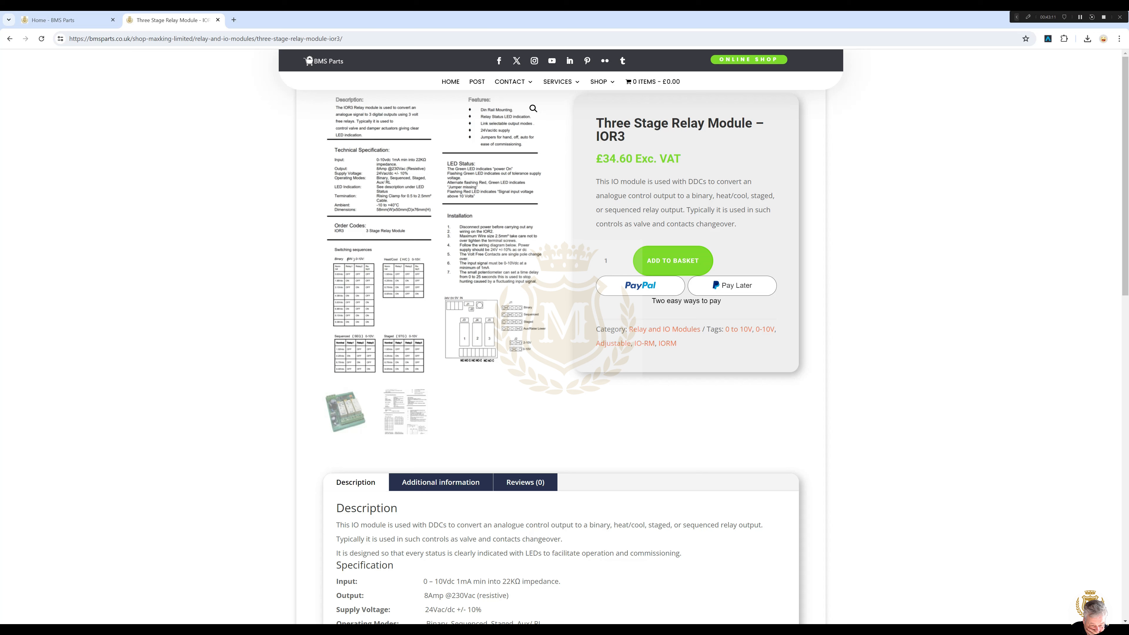
Switch back to Workbench with the AHUs wire sheet
{"action": "key", "text": "alt+Tab"}
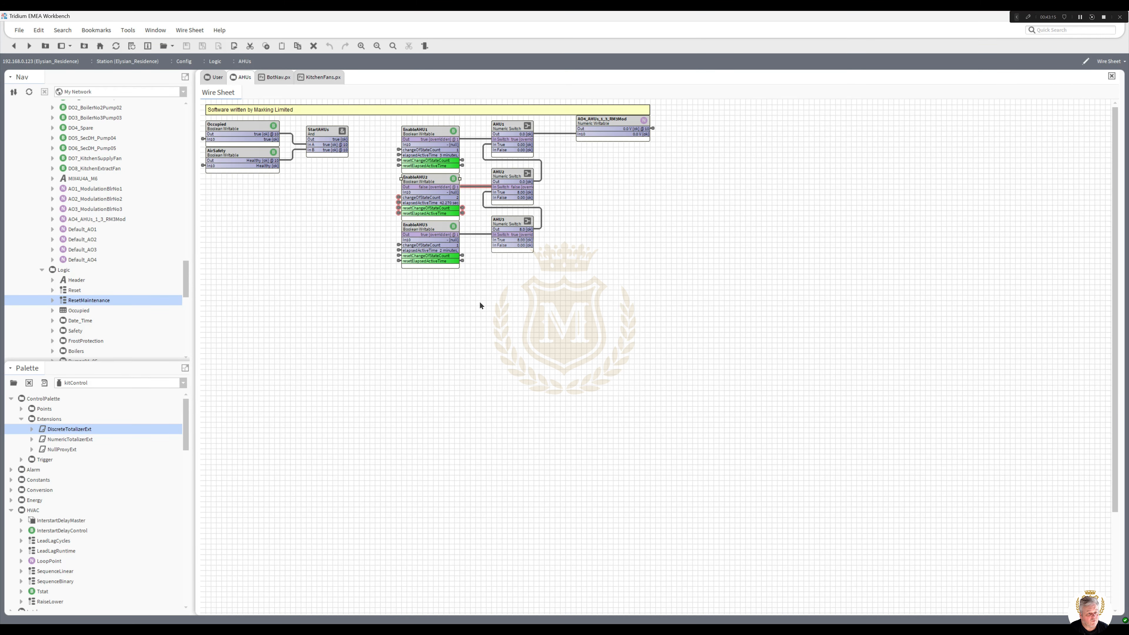
{"action": "left_click_drag", "start_coordinate": [543, 279], "coordinate": [489, 119]}
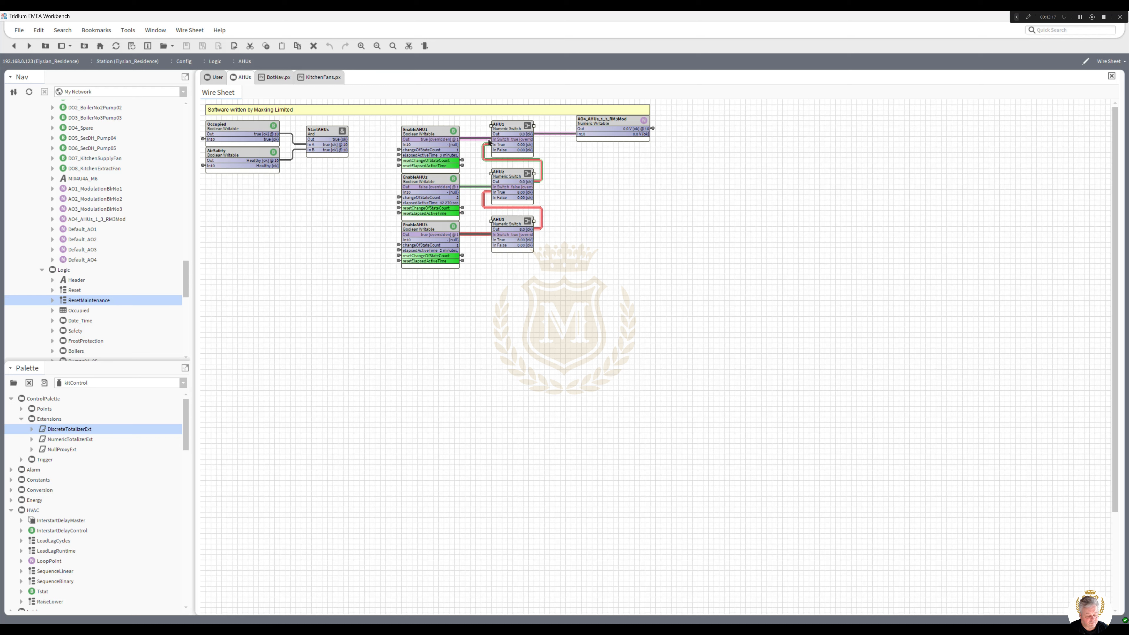
{"action": "key", "text": "Delete"}
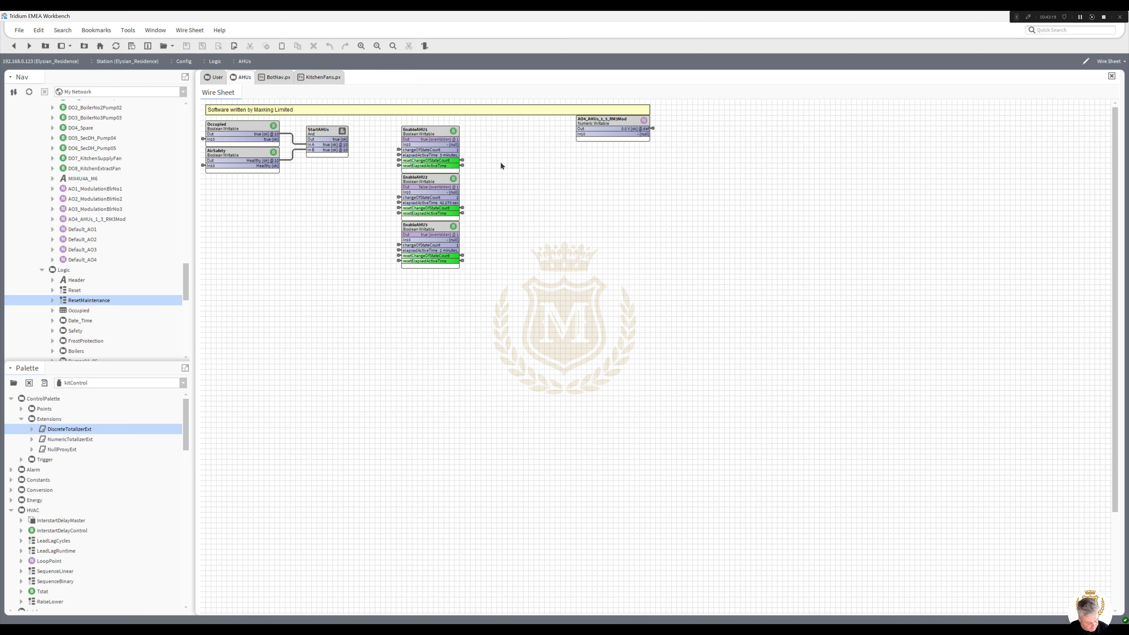
{"action": "key", "text": "ctrl+z"}
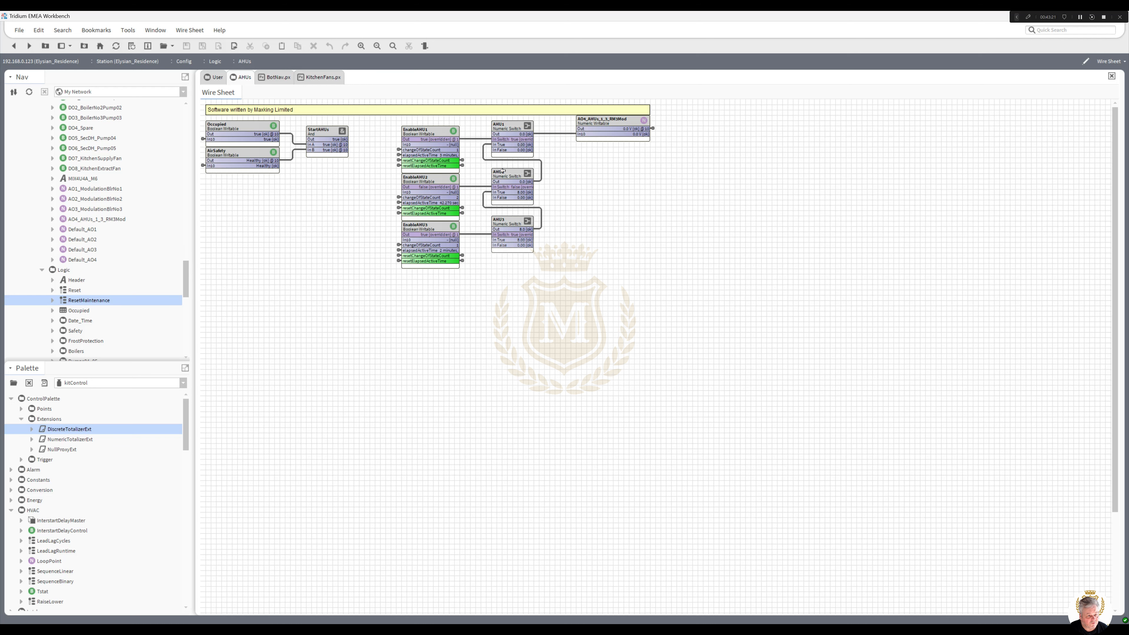
Remove the link from the AHU2 switch's Out to In True on the AHU1 switch
{"action": "left_click", "coordinate": [486, 159]}
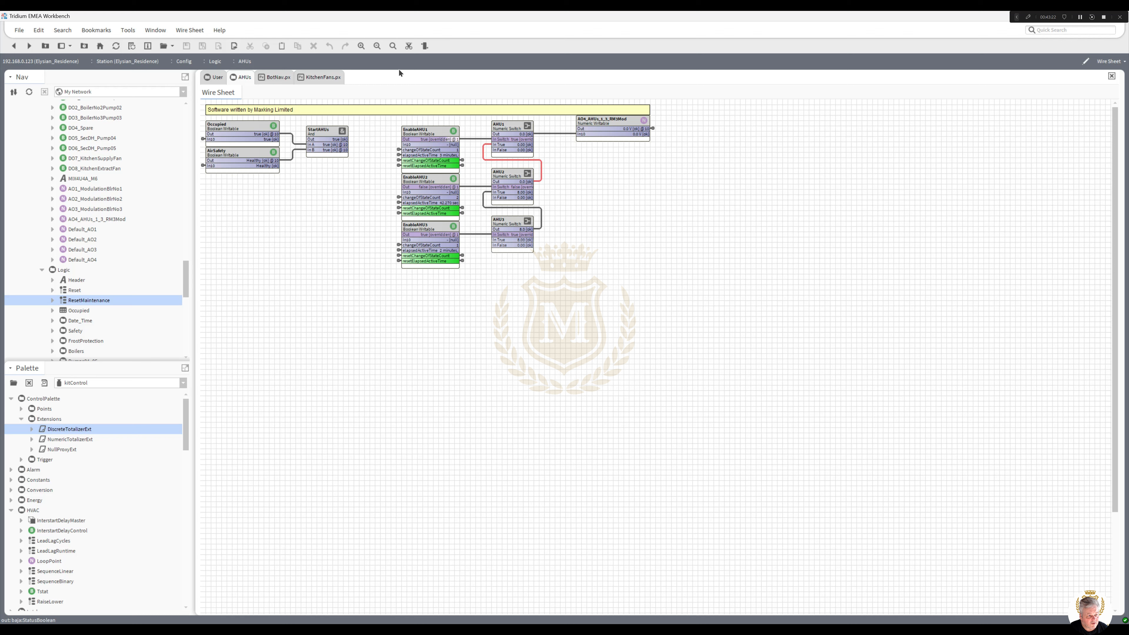
{"action": "left_click", "coordinate": [408, 47]}
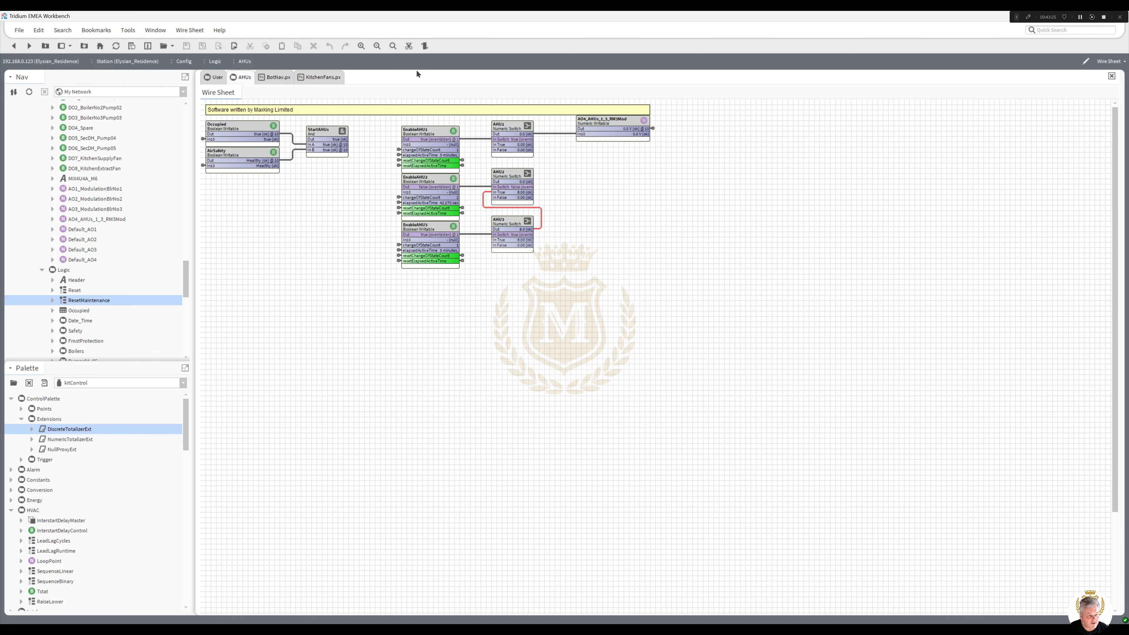
Open the AHU1 numeric switch's properties and enter a fixed value for In True
{"action": "left_click", "coordinate": [506, 141]}
{"action": "double_click", "coordinate": [507, 143]}
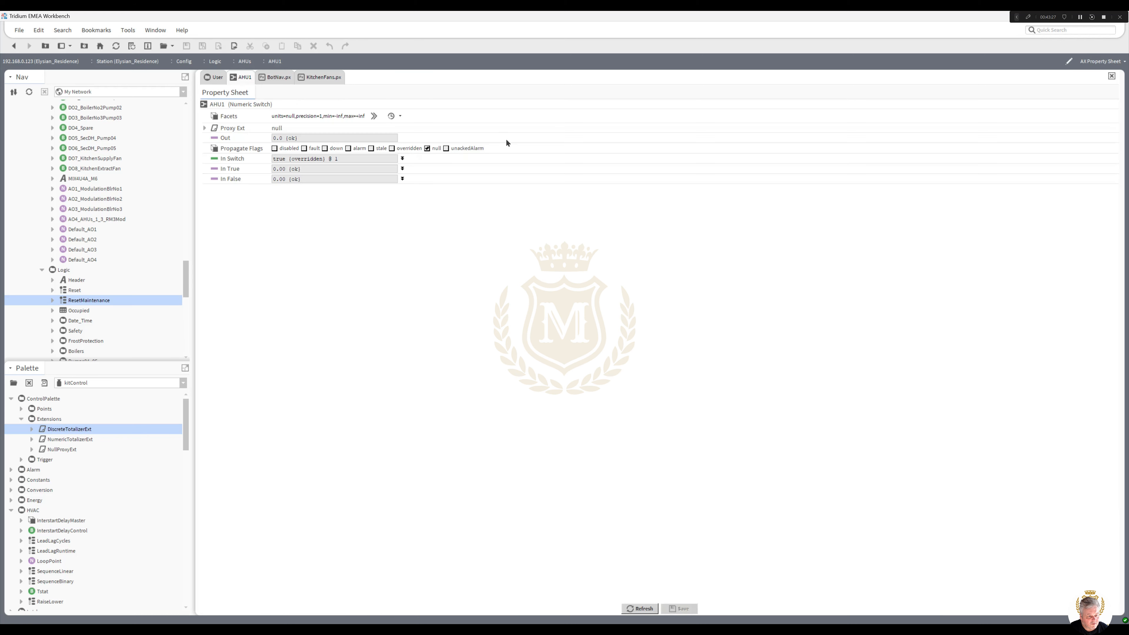
{"action": "left_click", "coordinate": [403, 169]}
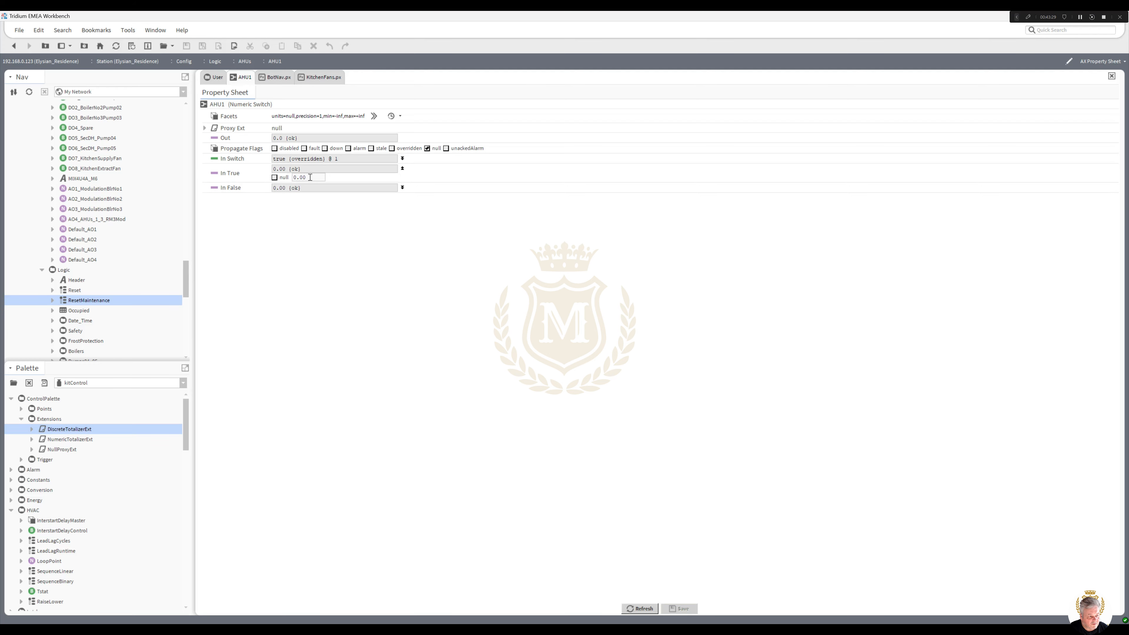
{"action": "type", "text": "1."}
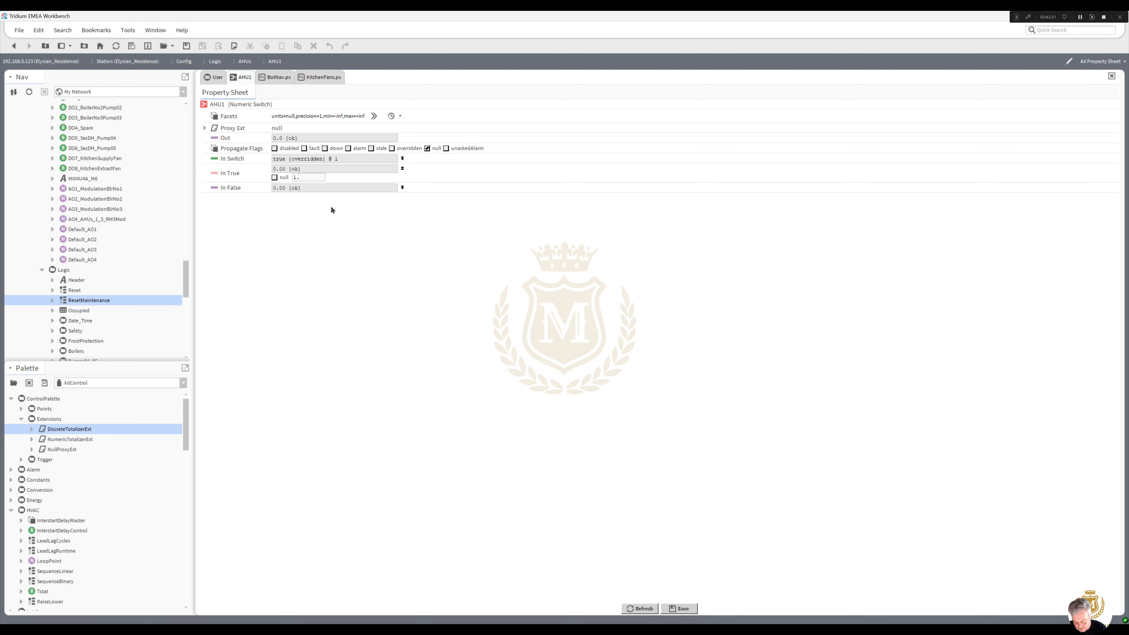
Set the In True value of the AHU1 numeric switch to 2, save it and return to the AHUs wire sheet
{"action": "type", "text": "88"}
{"action": "key", "text": "Return"}
{"action": "type", "text": "2"}
{"action": "left_click", "coordinate": [676, 608]}
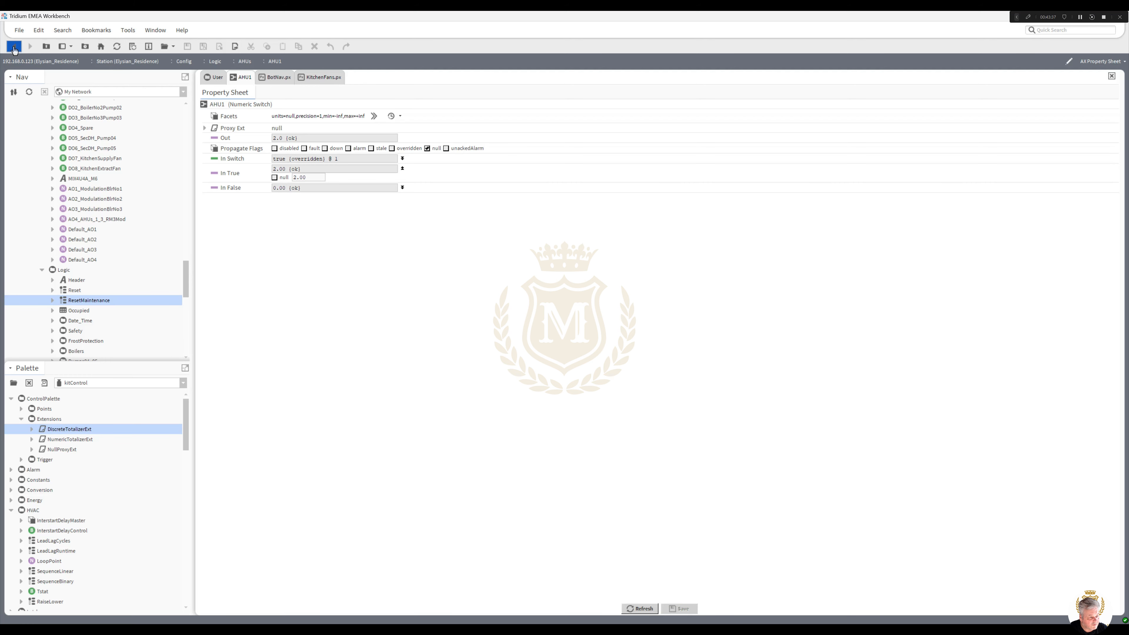
{"action": "left_click", "coordinate": [14, 46]}
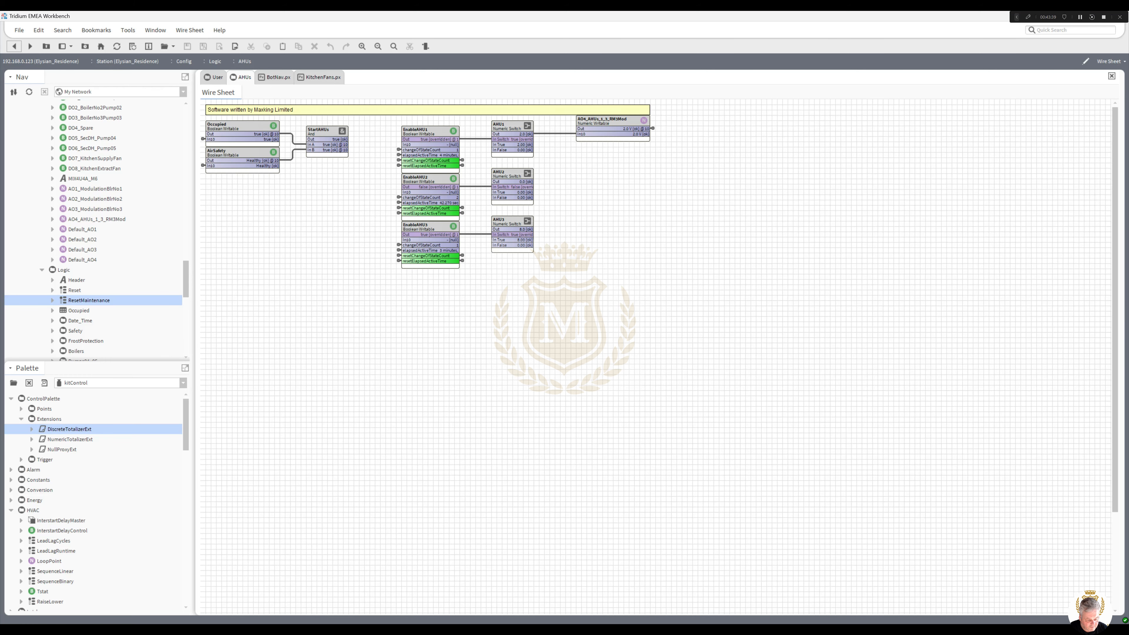
Examine the relay switching tables on the Three Stage Relay Module product page in Chrome, and return to Workbench
{"action": "mouse_move", "coordinate": [517, 613]}
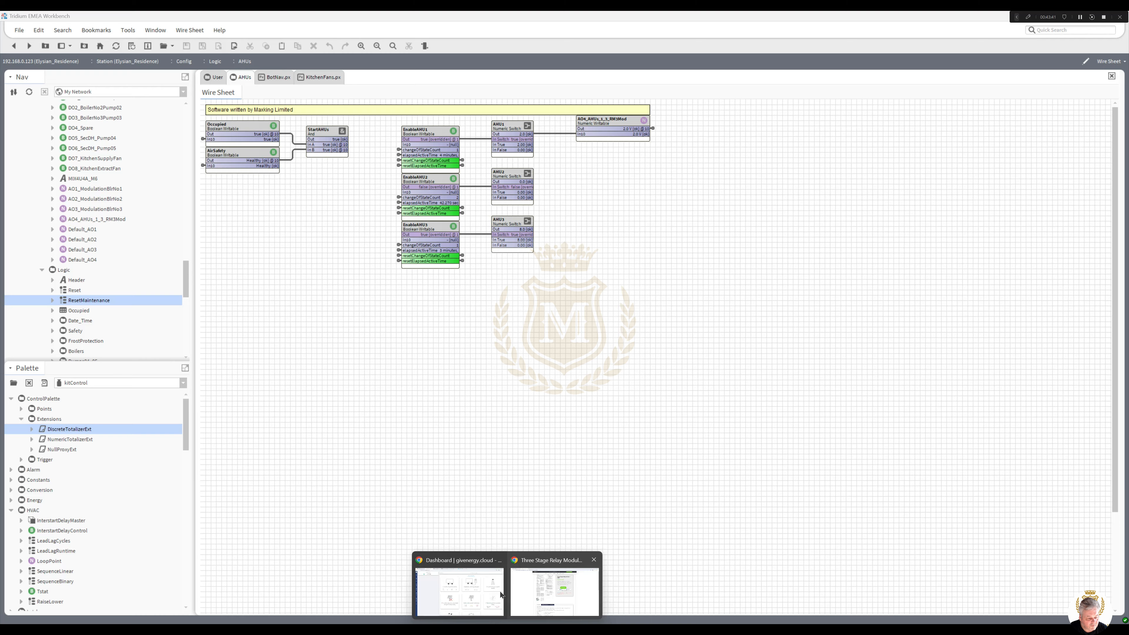
{"action": "left_click", "coordinate": [525, 594]}
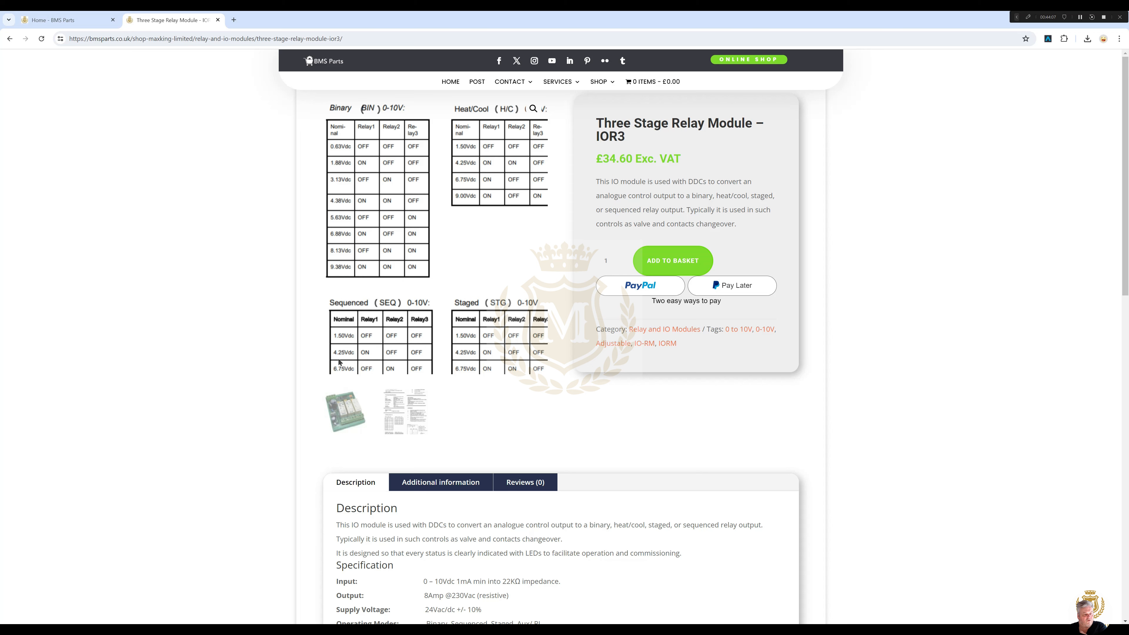
{"action": "left_click", "coordinate": [99, 21]}
{"action": "left_click", "coordinate": [154, 21]}
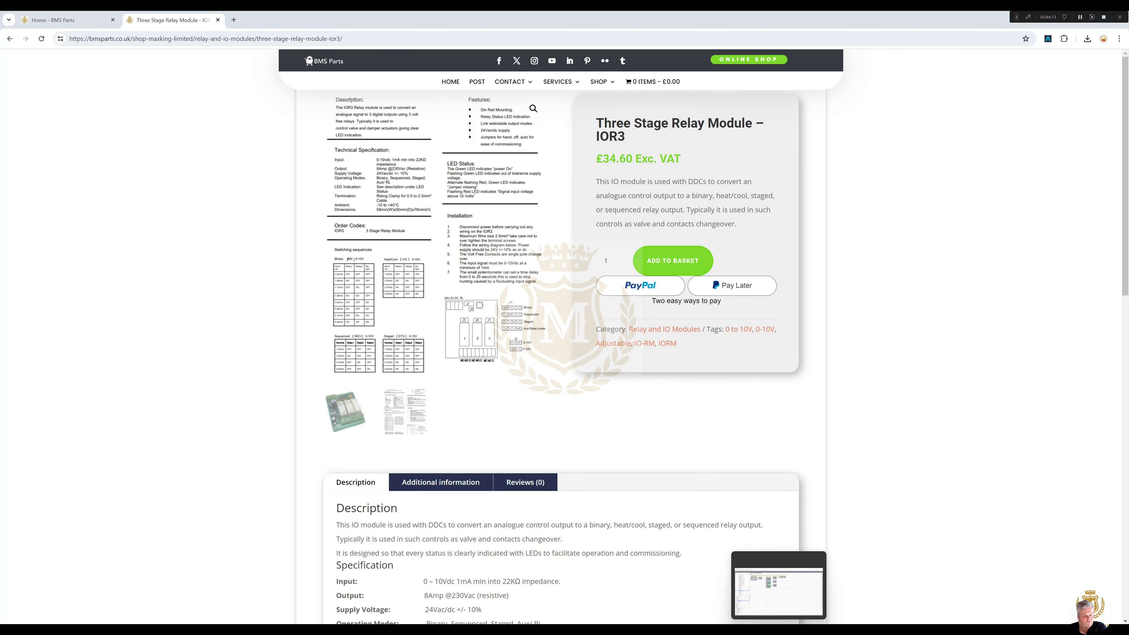
{"action": "left_click", "coordinate": [779, 629]}
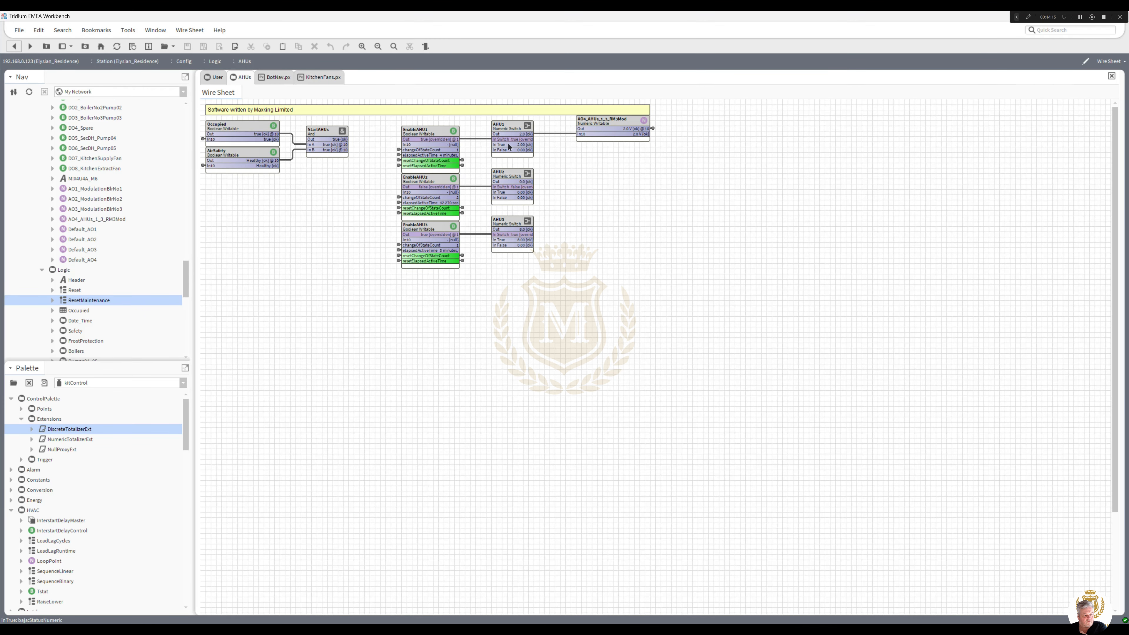
Set the In True value of the AHU2 numeric switch to 4, save it and return to the wire sheet
{"action": "double_click", "coordinate": [506, 200]}
{"action": "left_click", "coordinate": [402, 169]}
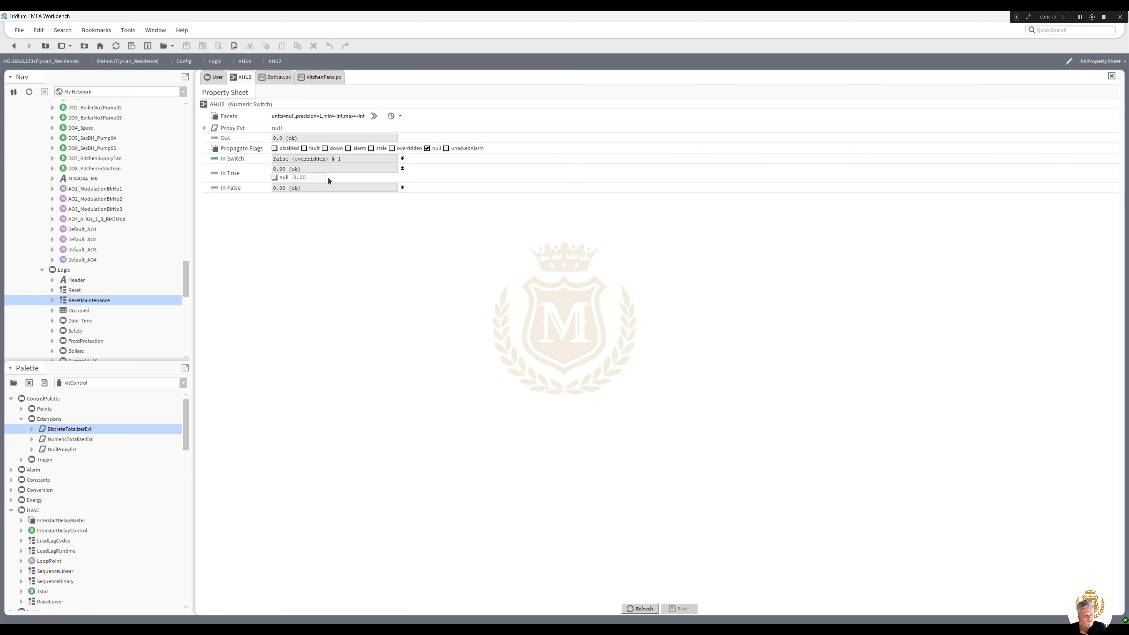
{"action": "type", "text": "4"}
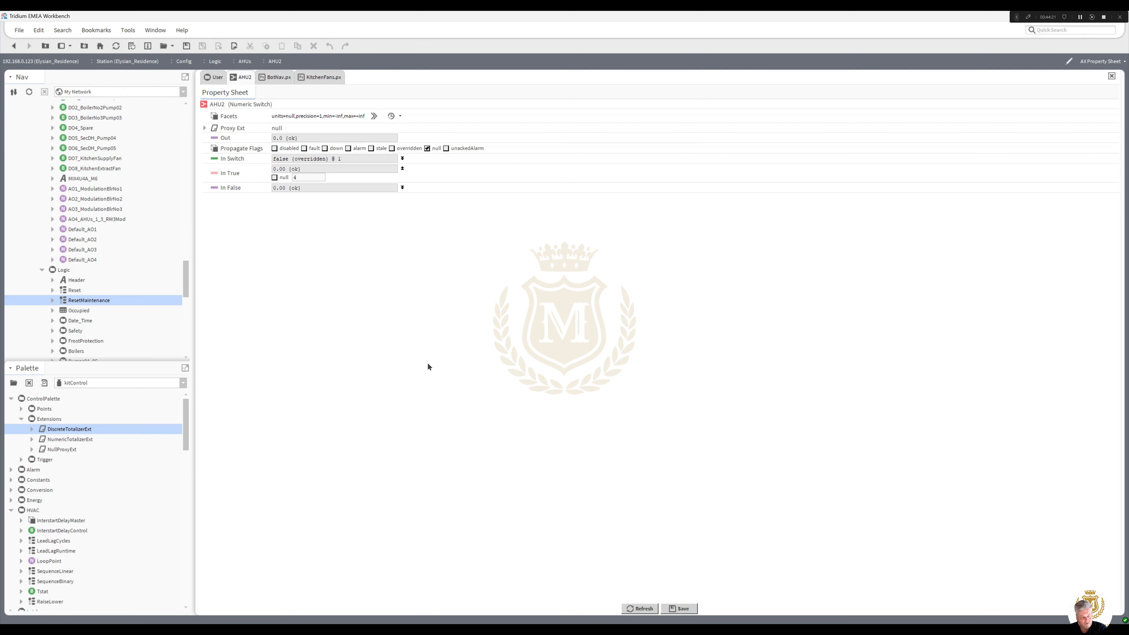
{"action": "left_click", "coordinate": [678, 609]}
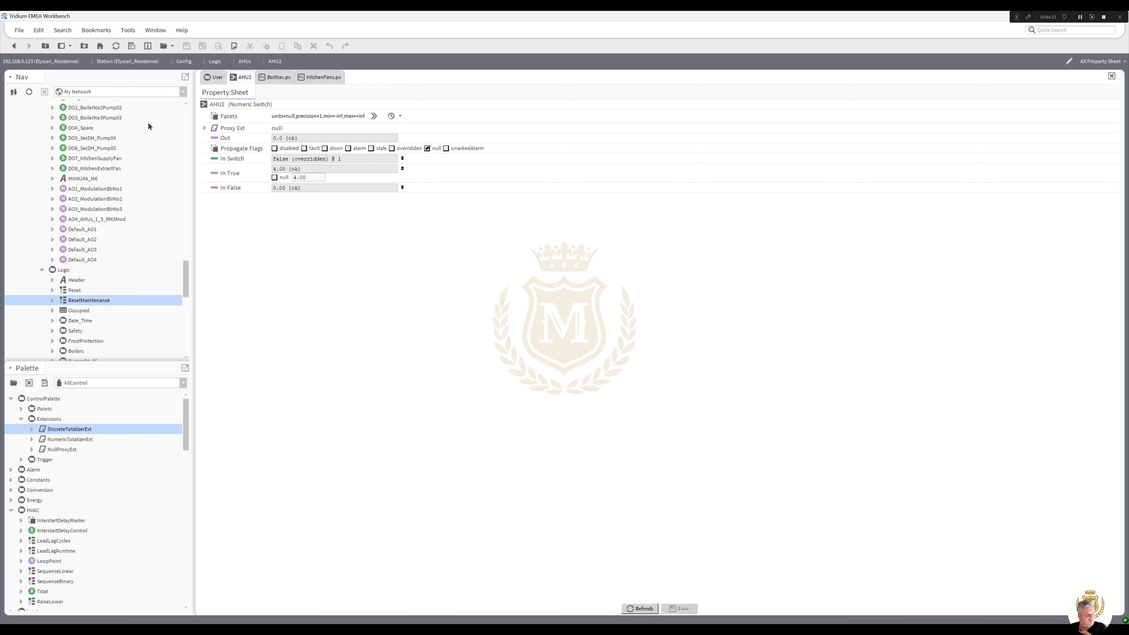
{"action": "left_click", "coordinate": [12, 48]}
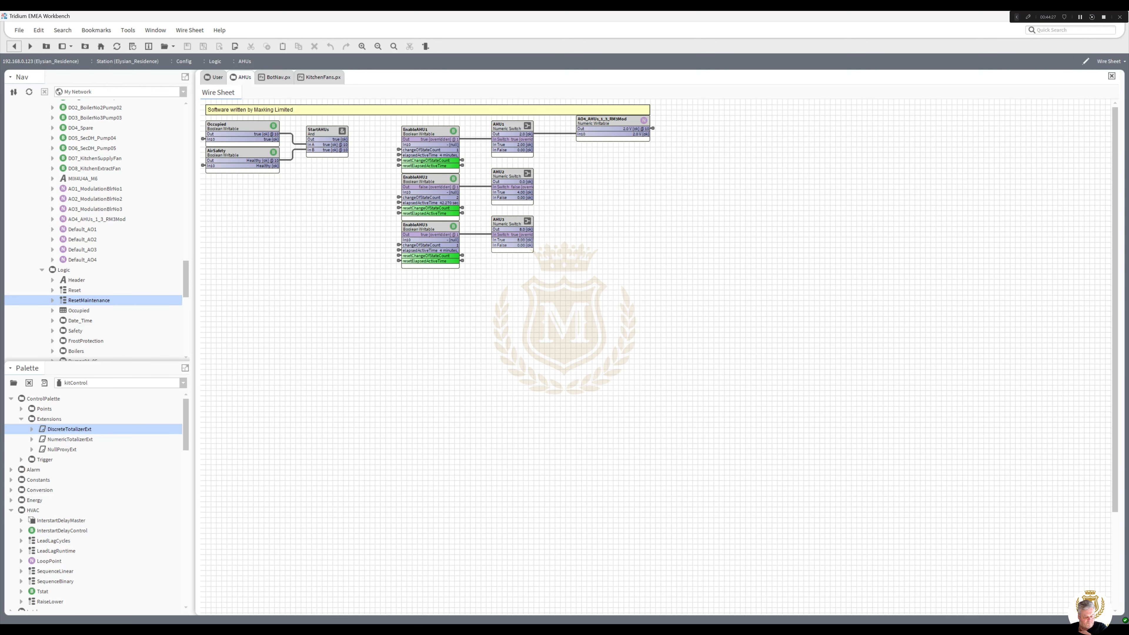
Check the IOR3 relay module's specification page in Chrome again and switch back to Workbench
{"action": "mouse_move", "coordinate": [503, 574]}
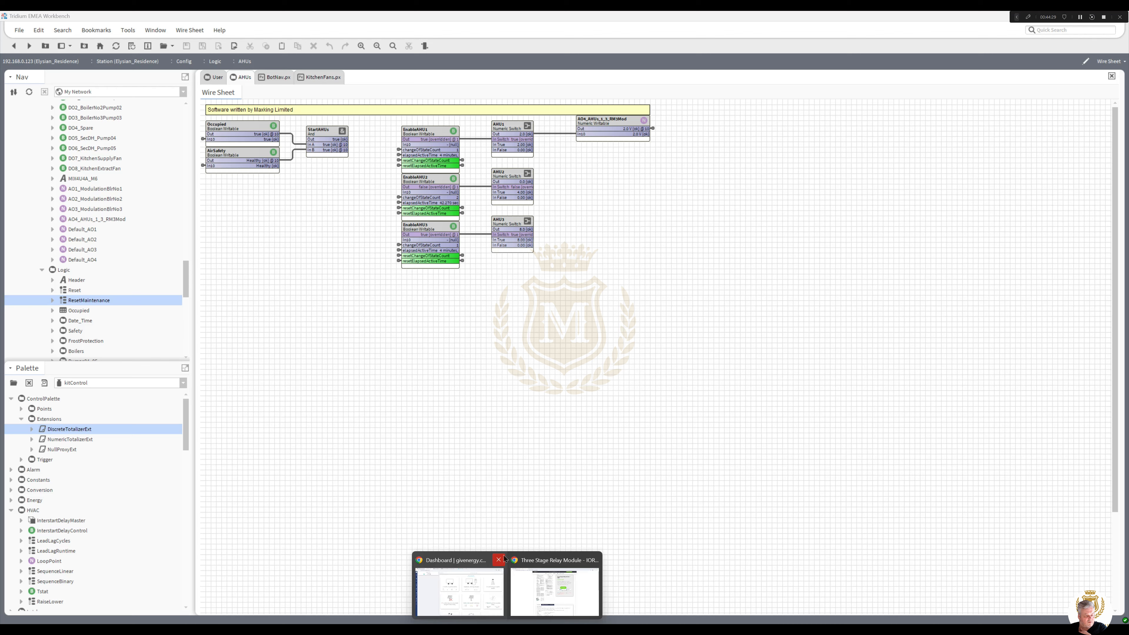
{"action": "left_click", "coordinate": [544, 586]}
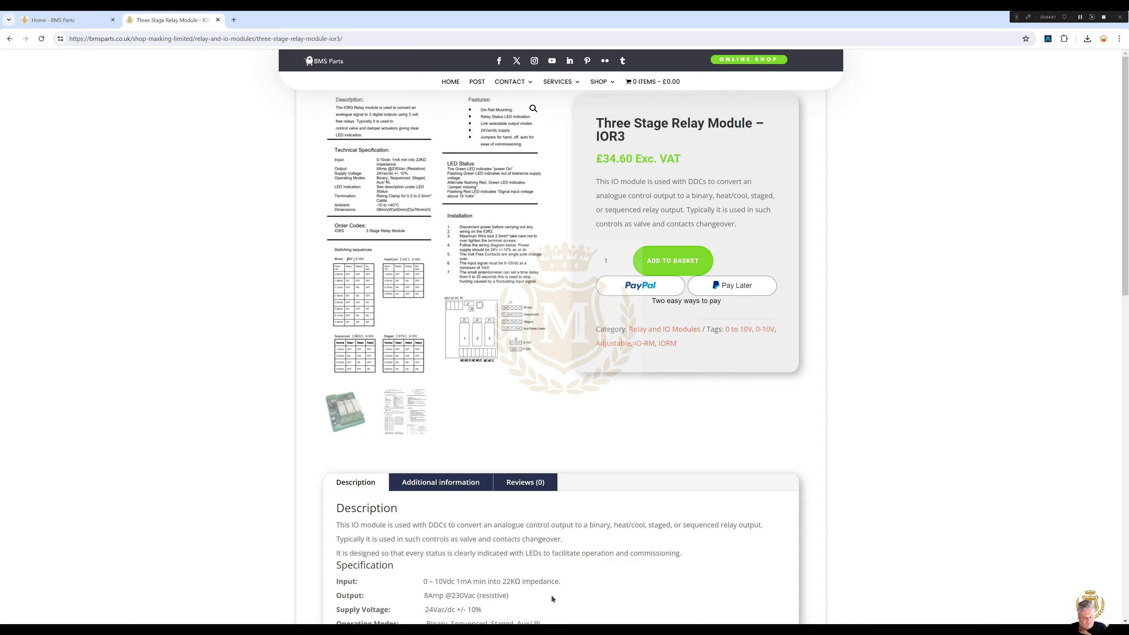
{"action": "left_click", "coordinate": [760, 630]}
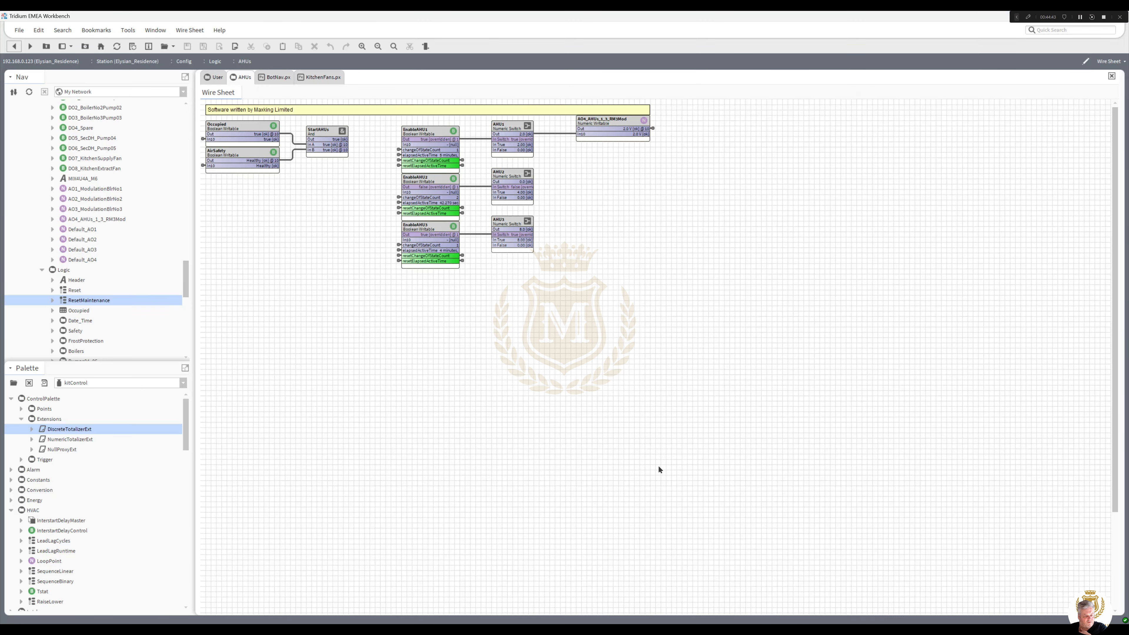
Set the In True value of the AHU3 numeric switch to 6, save it and return to the wire sheet
{"action": "double_click", "coordinate": [516, 227]}
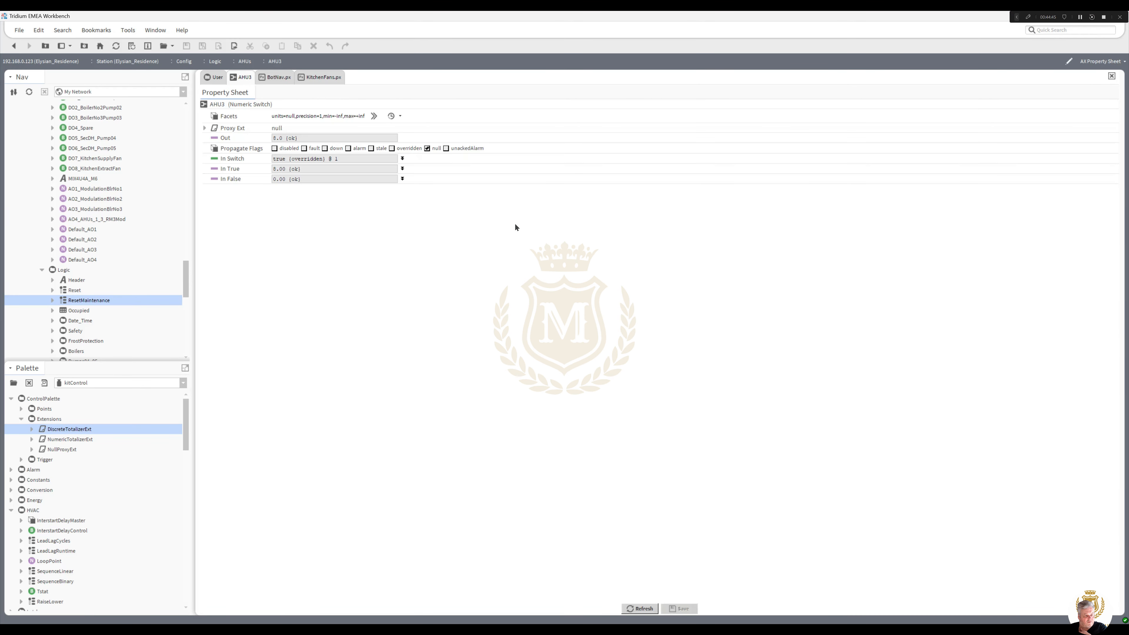
{"action": "left_click", "coordinate": [402, 169]}
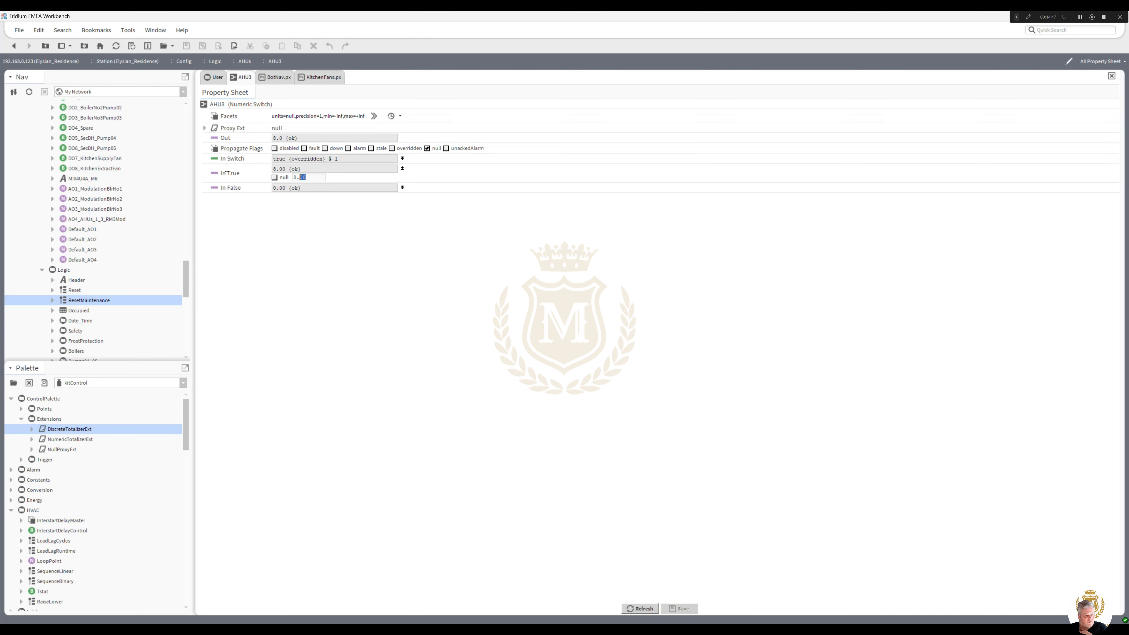
{"action": "type", "text": "6"}
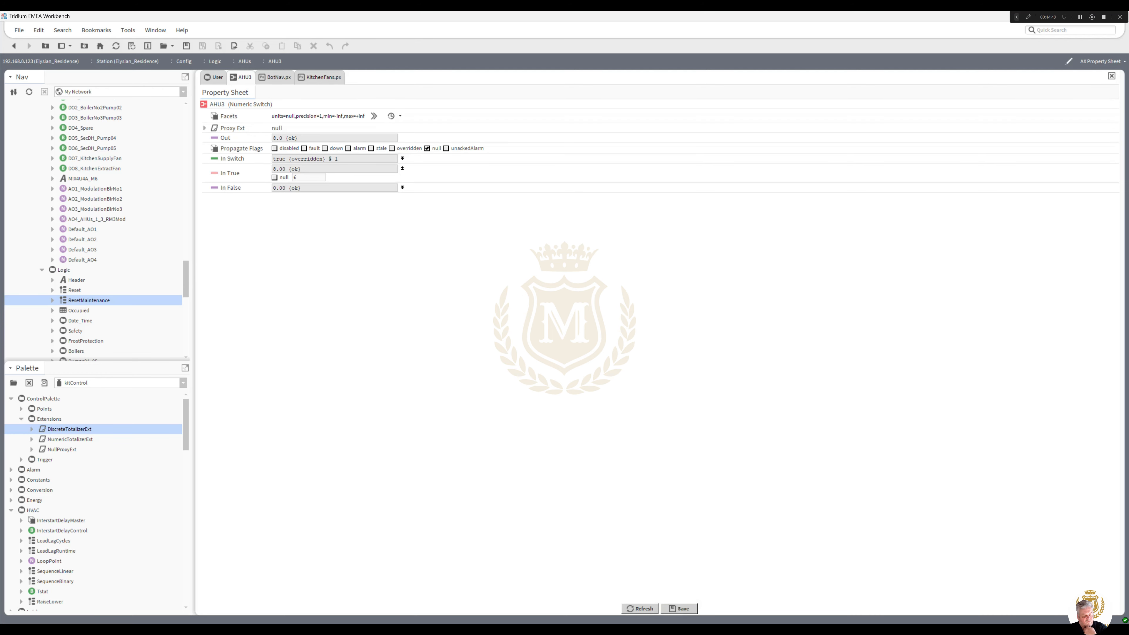
{"action": "left_click", "coordinate": [682, 613]}
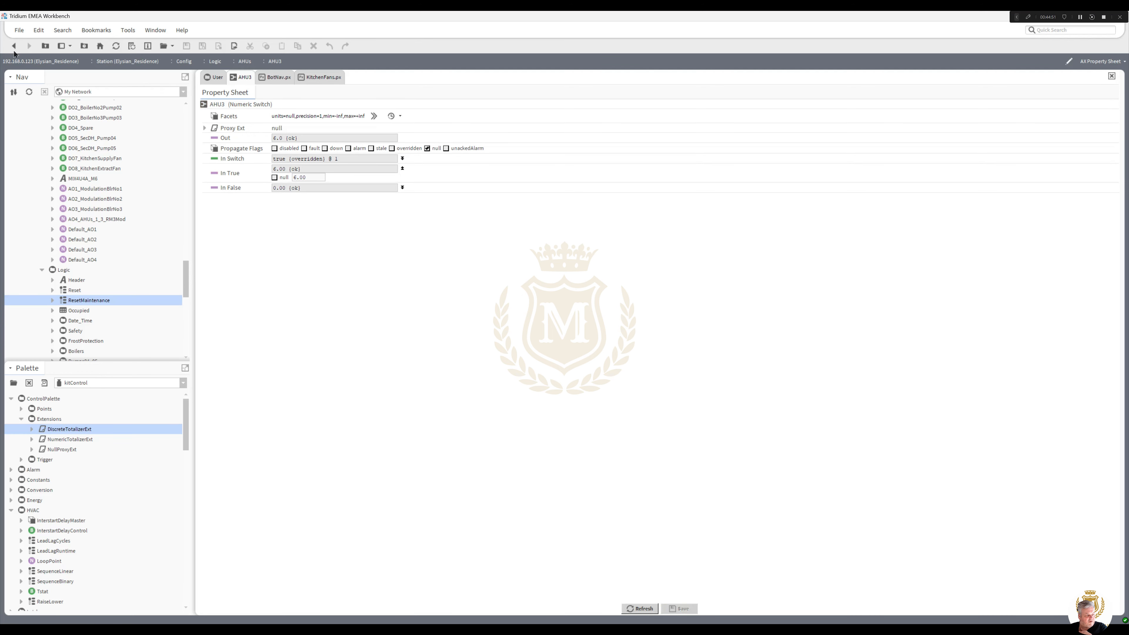
{"action": "left_click", "coordinate": [15, 46]}
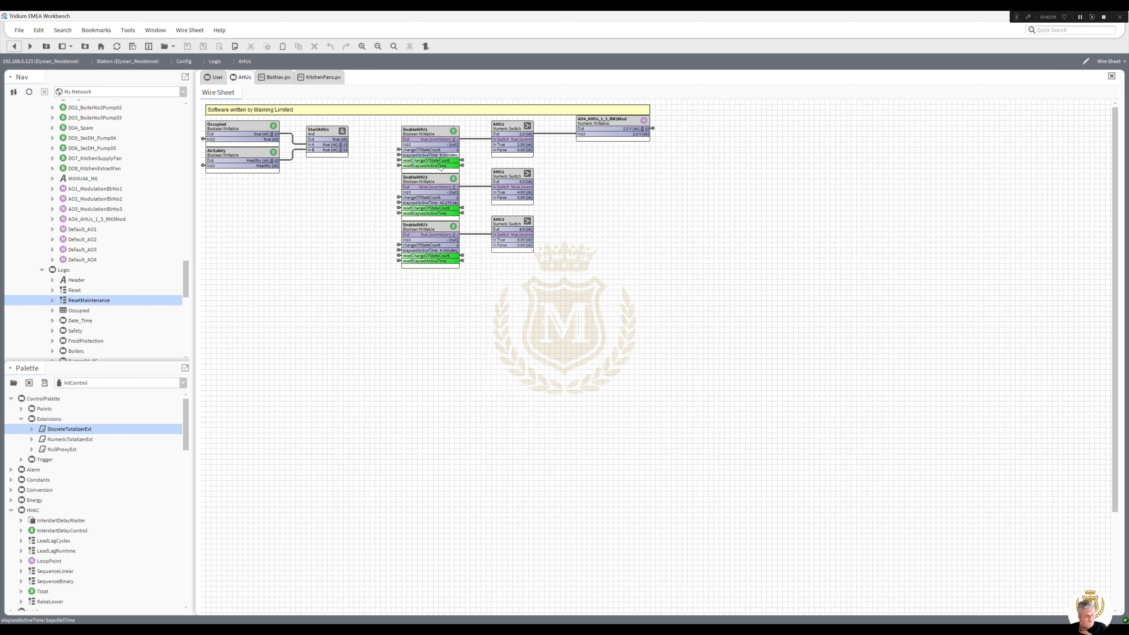
Override EnableAHU2 to Emergency Active and EnableAHU3 to Emergency Inactive
{"action": "right_click", "coordinate": [435, 183]}
{"action": "mouse_move", "coordinate": [524, 212]}
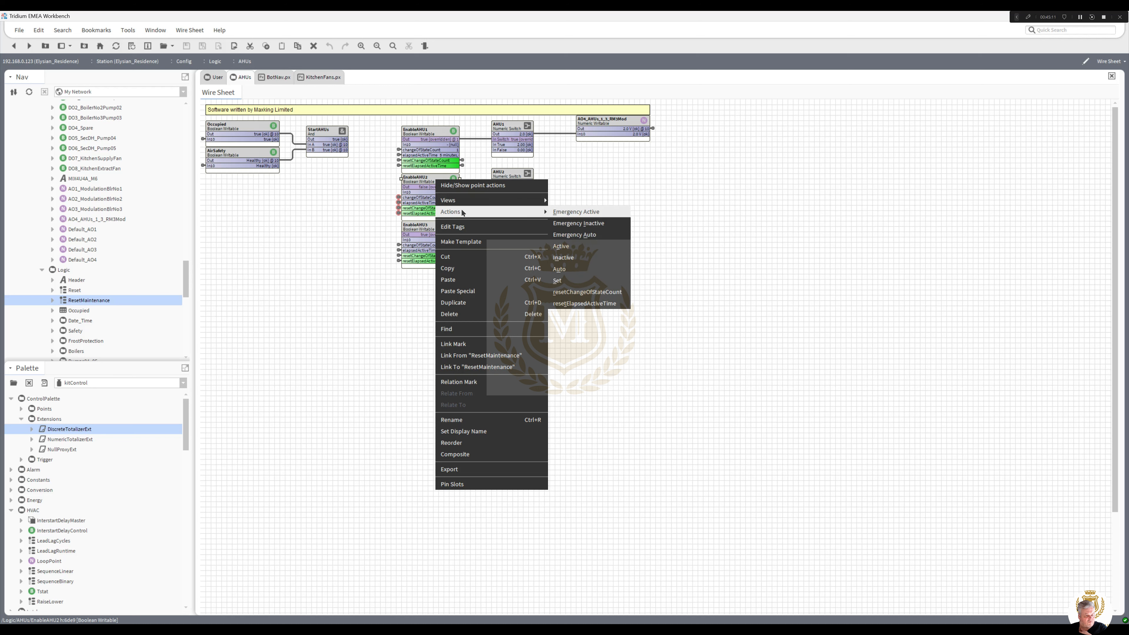
{"action": "left_click", "coordinate": [580, 216]}
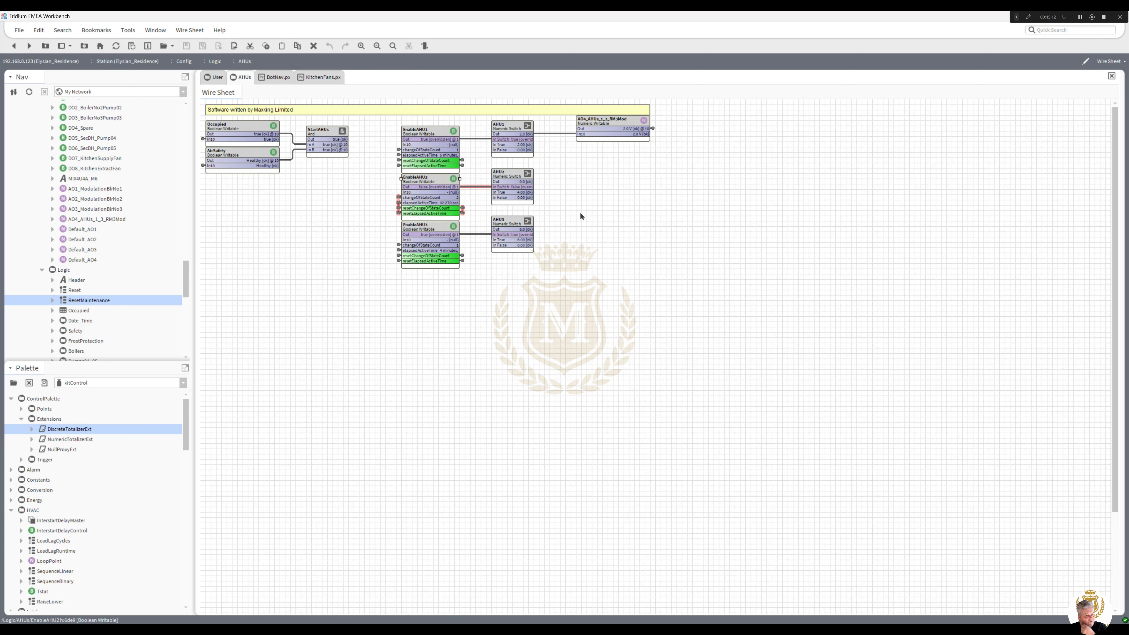
{"action": "right_click", "coordinate": [430, 227]}
{"action": "mouse_move", "coordinate": [458, 259]}
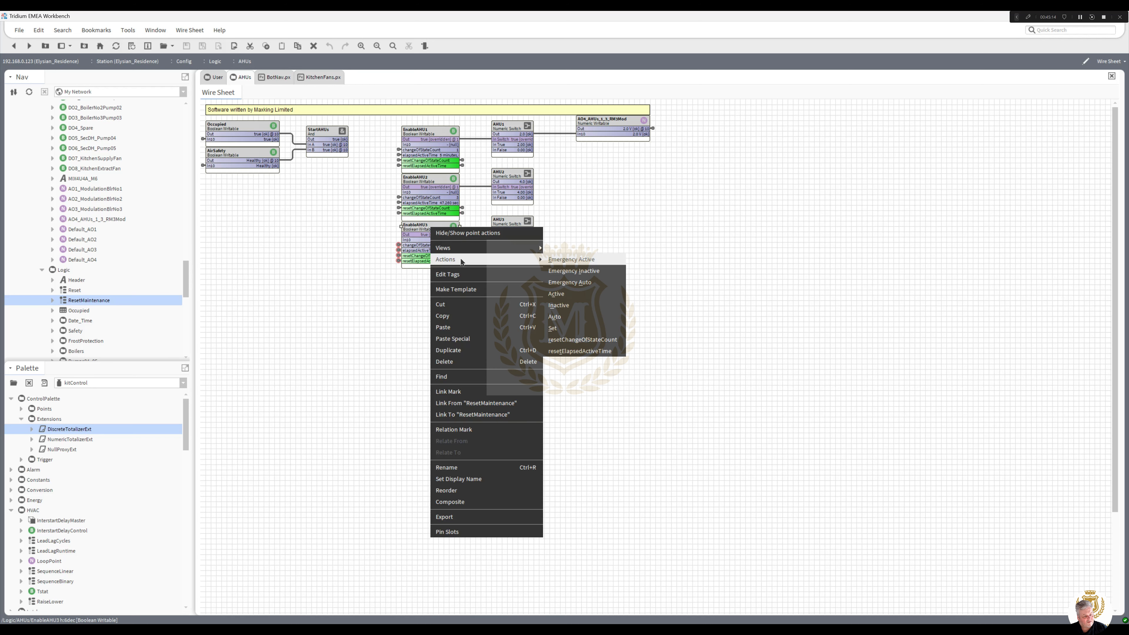
{"action": "left_click", "coordinate": [573, 271]}
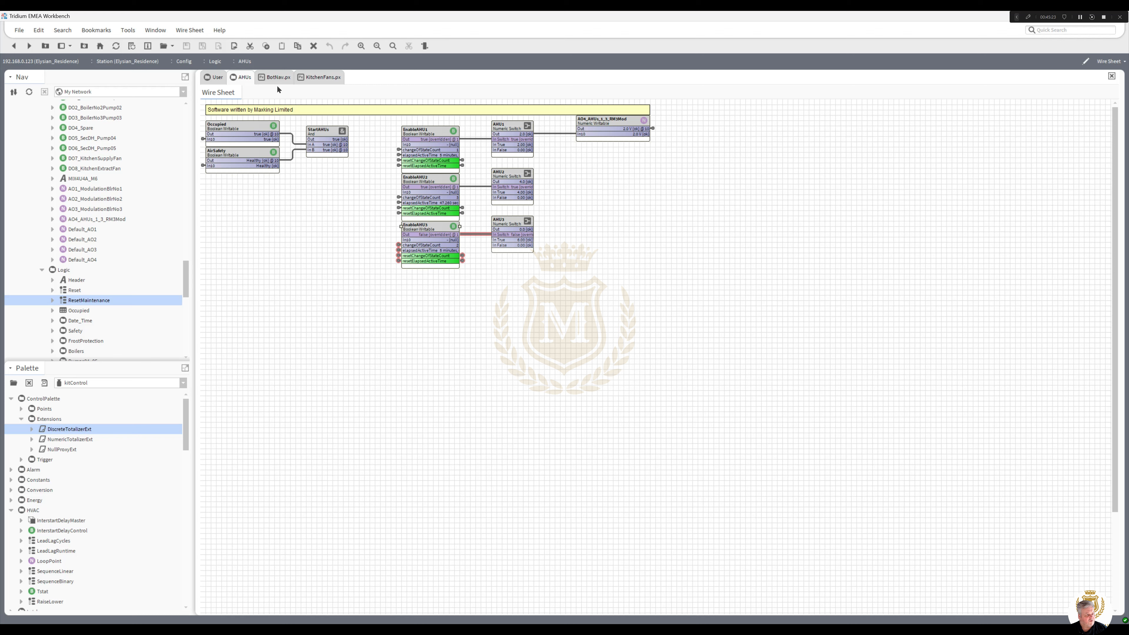
Examine the Staged 0-10V switching table on the relay module's product page in Chrome
{"action": "mouse_move", "coordinate": [507, 632]}
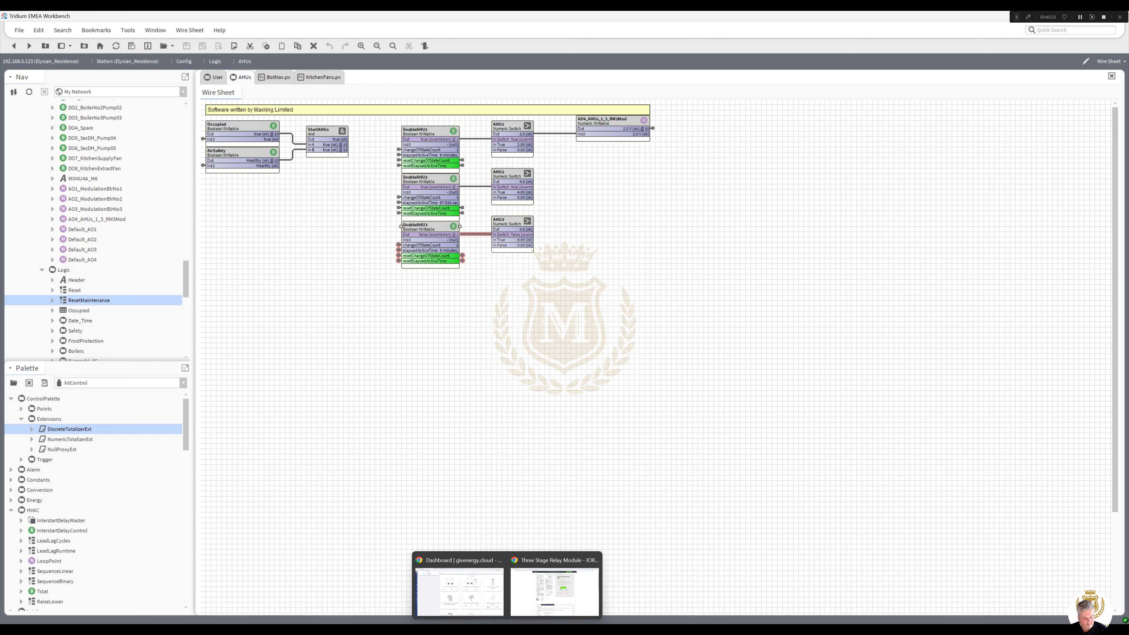
{"action": "left_click", "coordinate": [542, 608]}
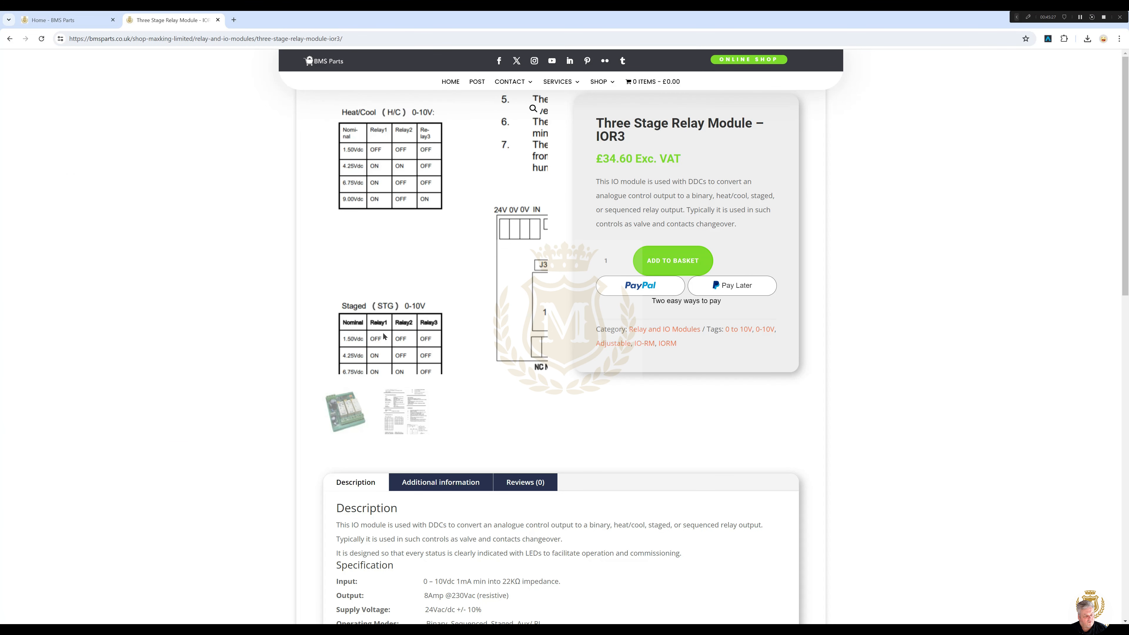
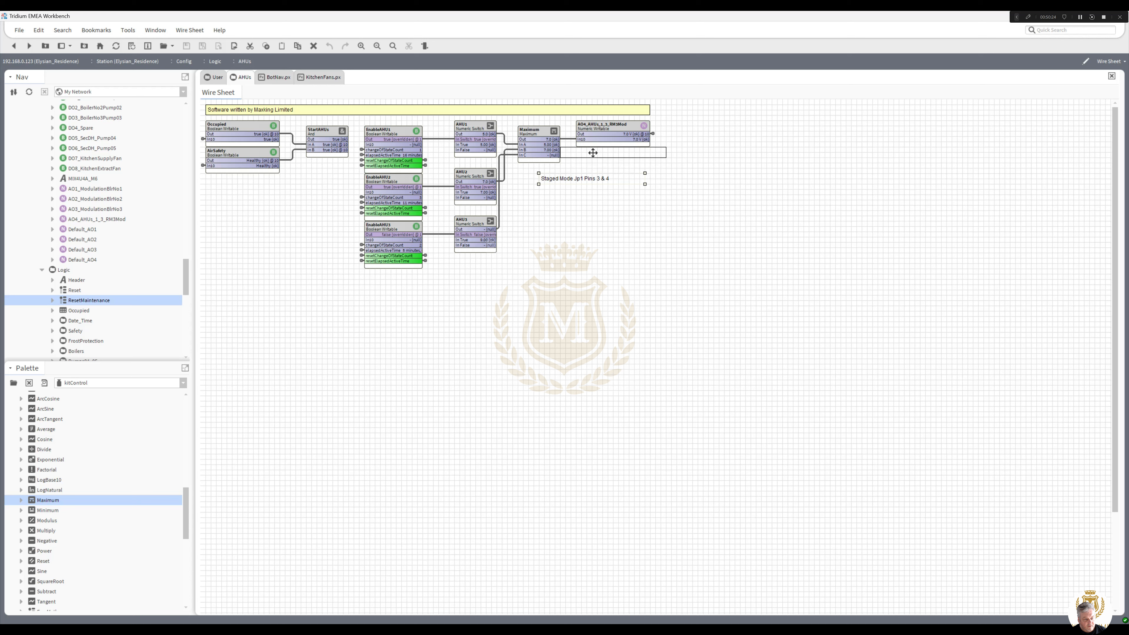
Place the "Staged Mode Jp1 Pins 3 & 4" note directly beneath the AO4_AHUs_1_3_RM3Mod block and fit its width
{"action": "left_click_drag", "start_coordinate": [665, 157], "coordinate": [640, 157]}
{"action": "left_click", "coordinate": [611, 189]}
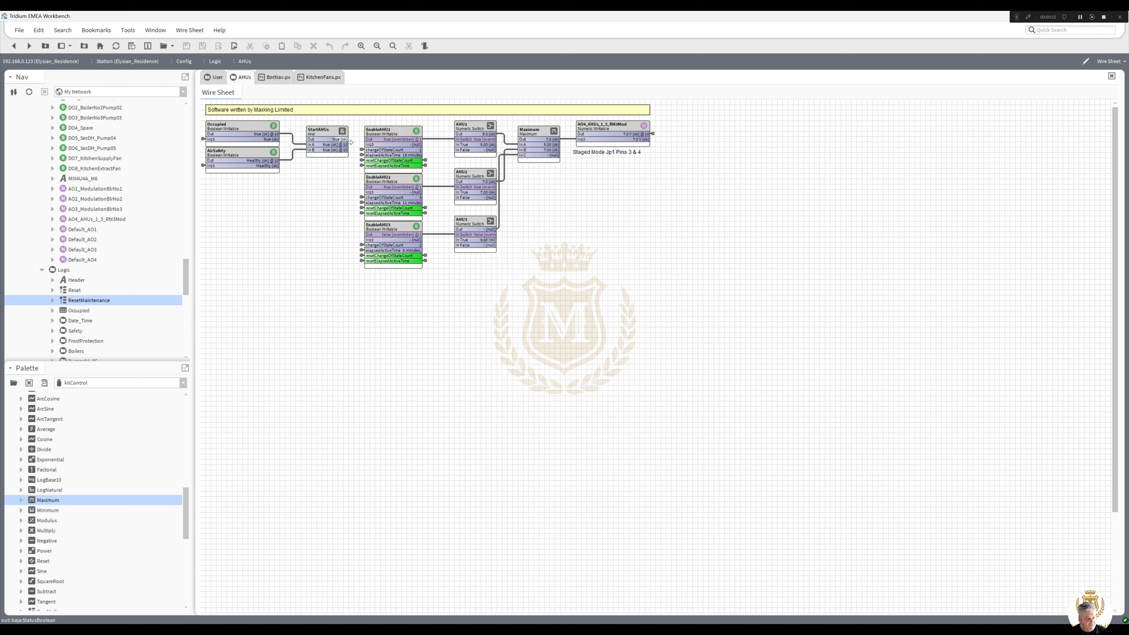
Link the Out of StartAHUs to the inputs of the EnableAHU1, EnableAHU2 and EnableAHU3 blocks
{"action": "left_click_drag", "start_coordinate": [351, 142], "coordinate": [365, 192]}
{"action": "left_click_drag", "start_coordinate": [346, 140], "coordinate": [365, 236]}
Release the overrides on EnableAHU3, EnableAHU2 and EnableAHU1 with the Emergency Auto action
{"action": "right_click", "coordinate": [406, 224]}
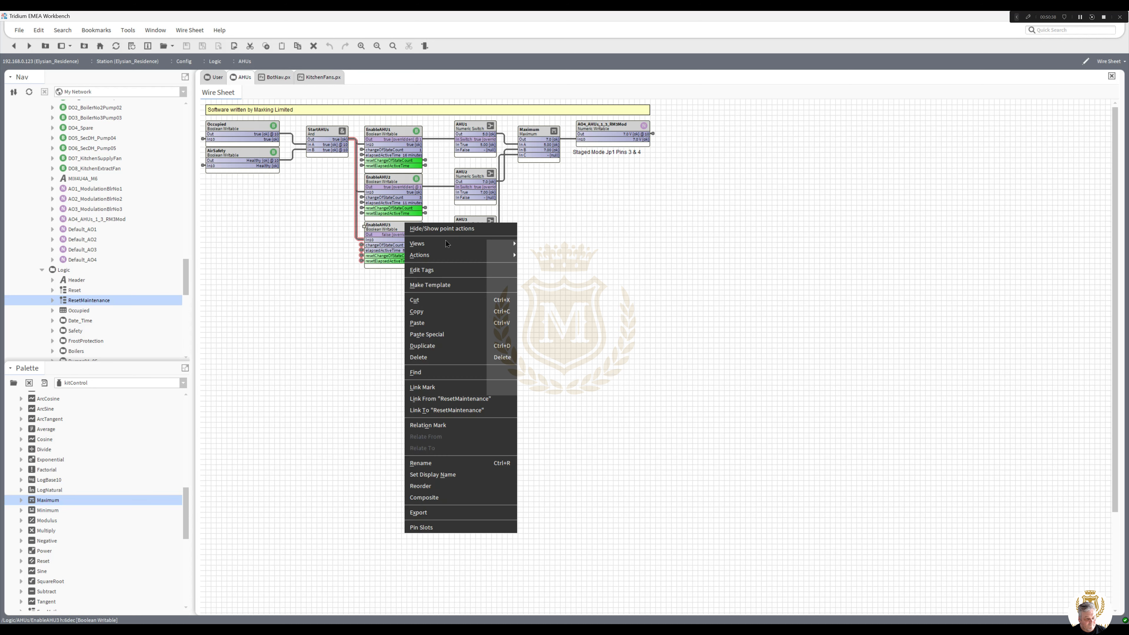
{"action": "mouse_move", "coordinate": [460, 257]}
{"action": "left_click", "coordinate": [551, 278]}
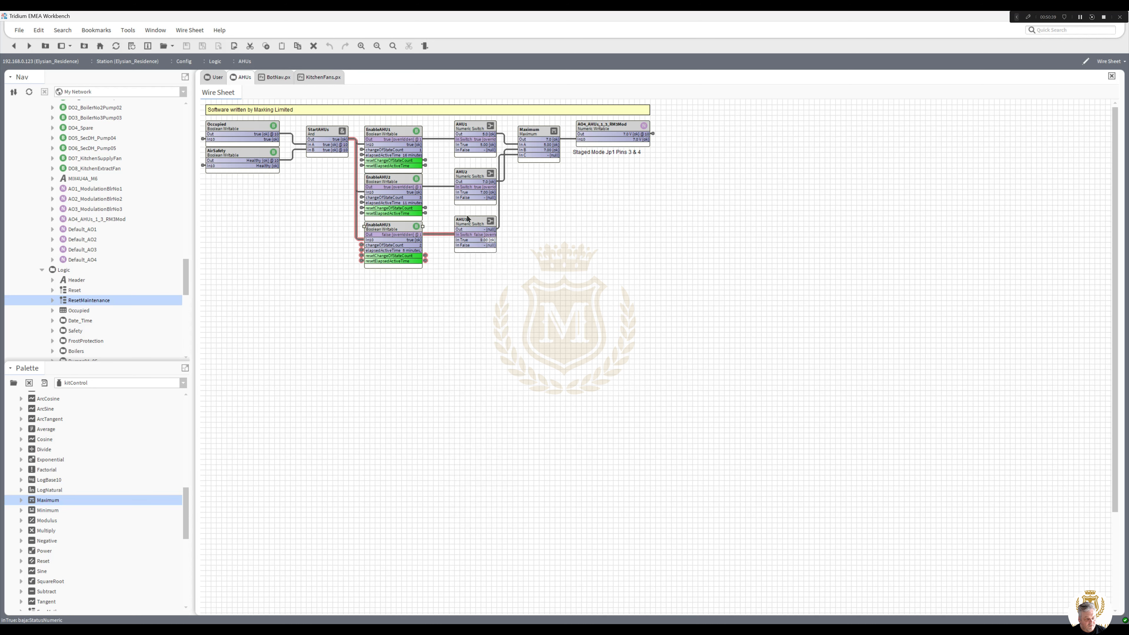
{"action": "right_click", "coordinate": [401, 183]}
{"action": "mouse_move", "coordinate": [460, 212]}
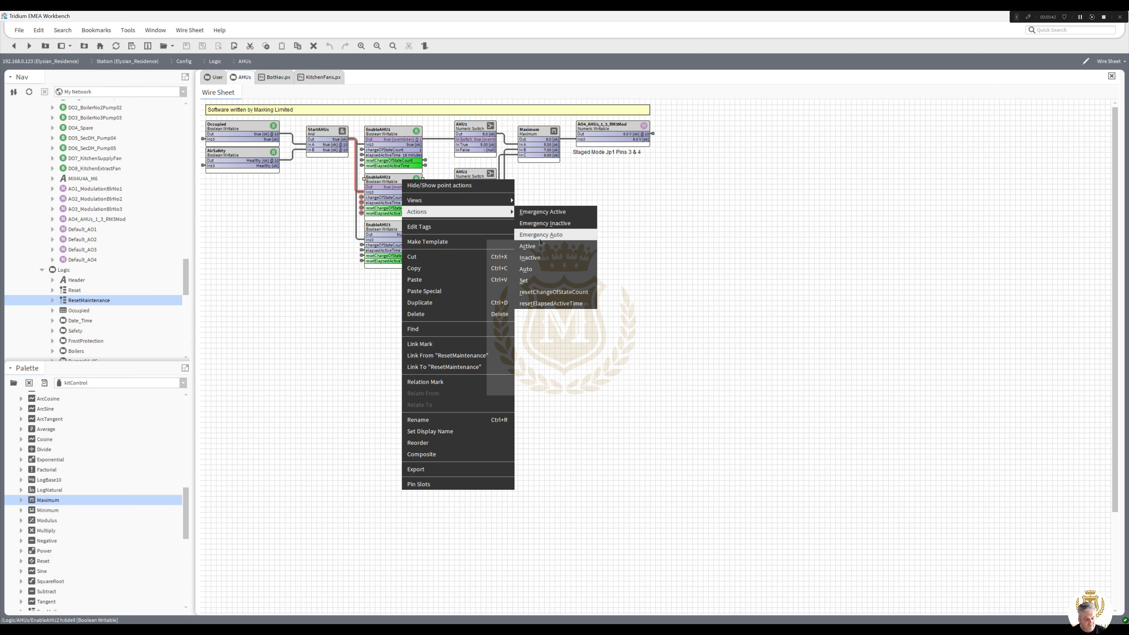
{"action": "left_click", "coordinate": [540, 236]}
{"action": "right_click", "coordinate": [385, 131]}
{"action": "mouse_move", "coordinate": [417, 165]}
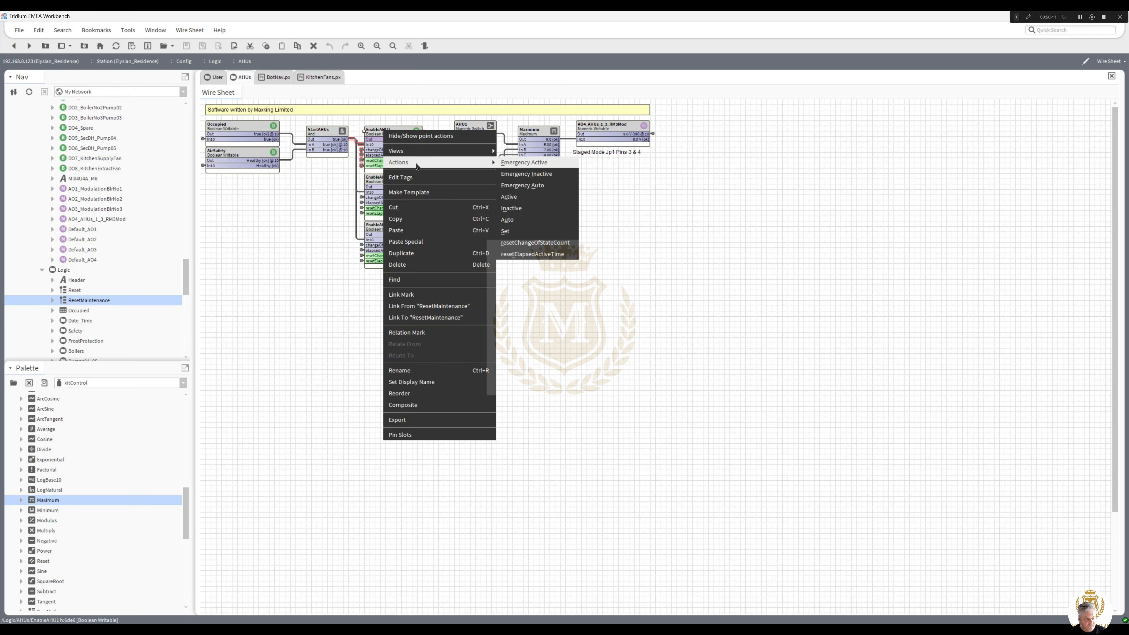
{"action": "left_click", "coordinate": [529, 187]}
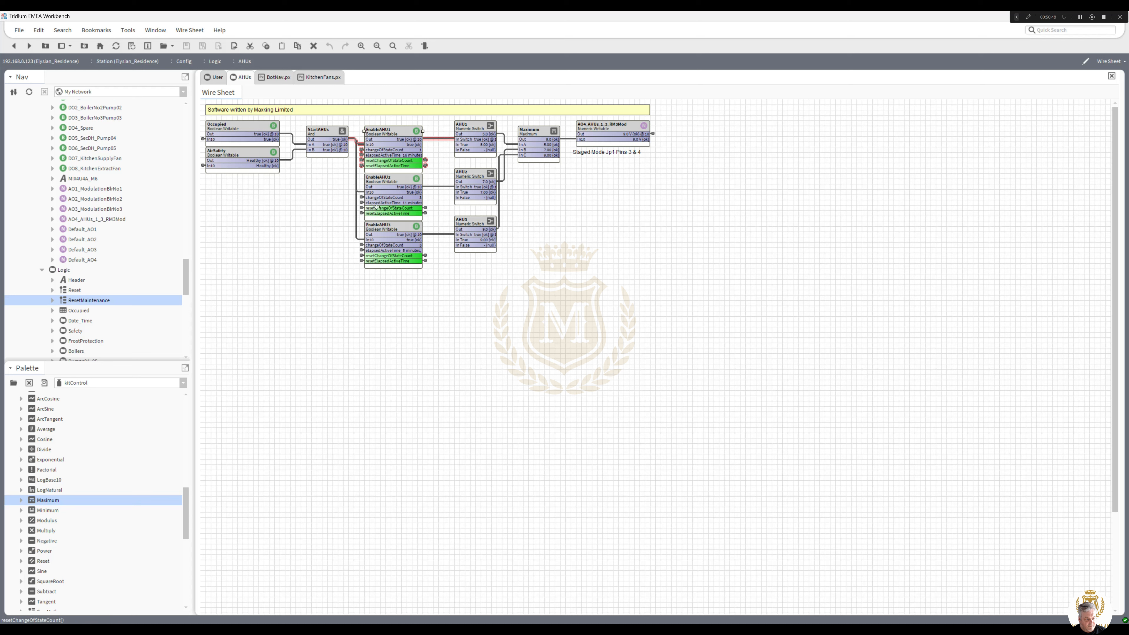
Shift the Occupied, AirSafety and StartAHUs blocks together slightly downward on the wire sheet
{"action": "left_click_drag", "start_coordinate": [204, 220], "coordinate": [337, 139]}
{"action": "left_click", "coordinate": [389, 357]}
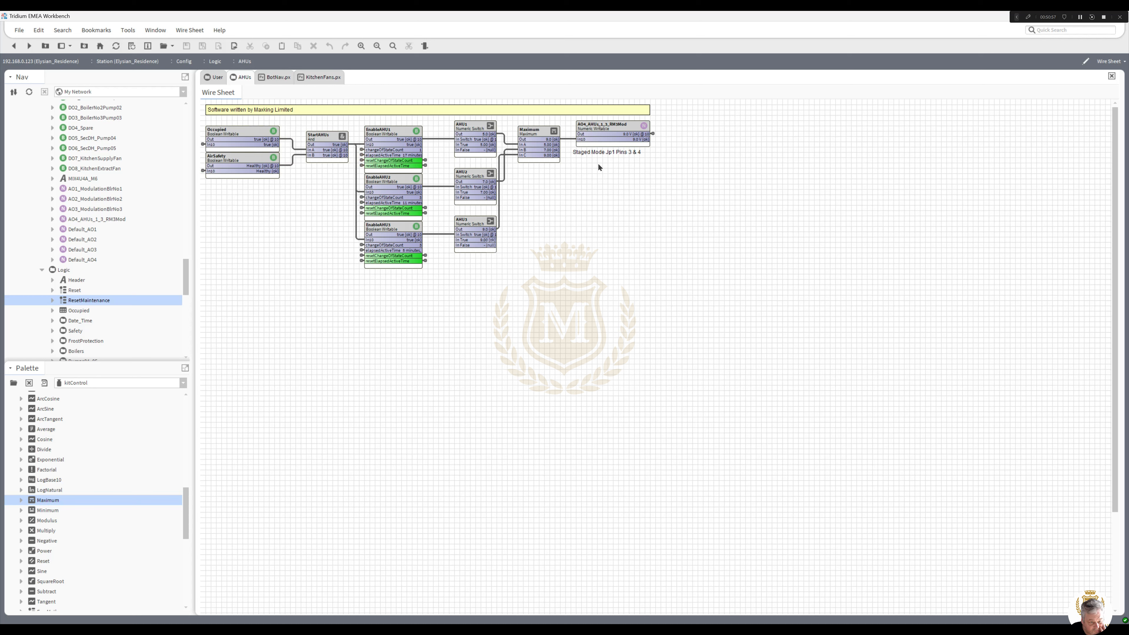
Set the In True value of the AHU3 numeric switch to 10, save it and return to the AHUs wire sheet
{"action": "double_click", "coordinate": [479, 227]}
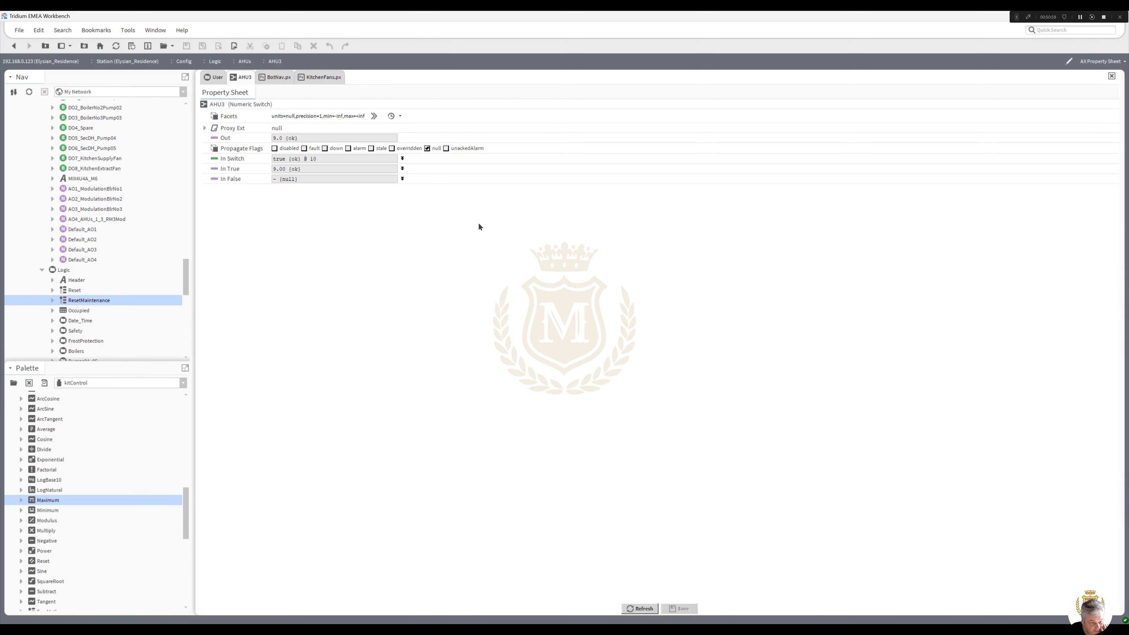
{"action": "left_click", "coordinate": [329, 170]}
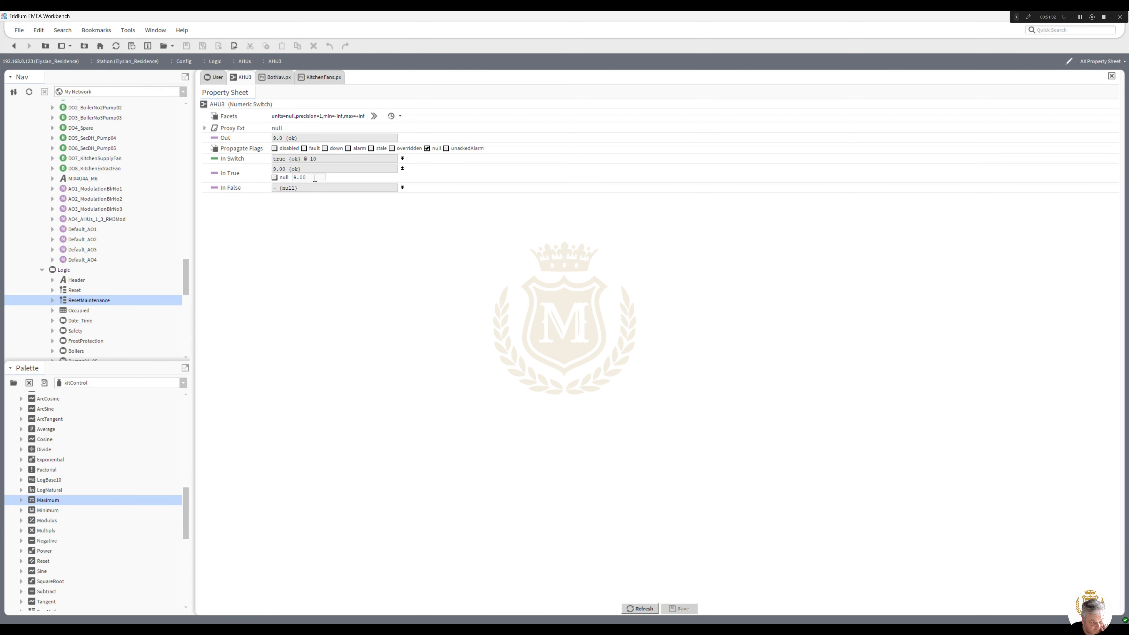
{"action": "type", "text": "1"}
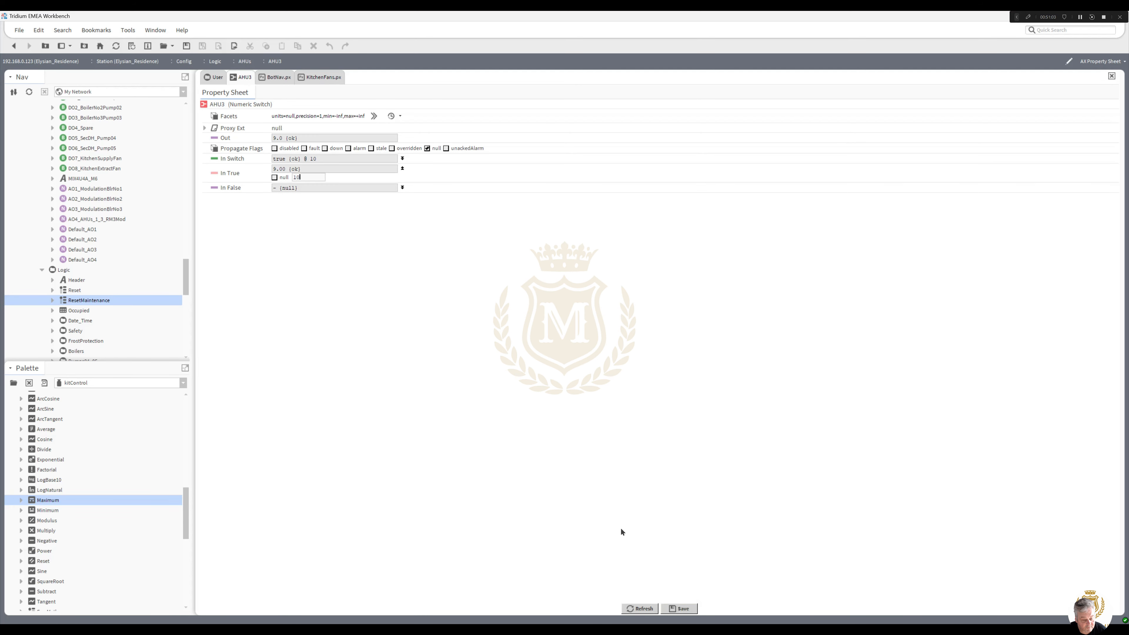
{"action": "type", "text": "0"}
{"action": "left_click", "coordinate": [677, 612]}
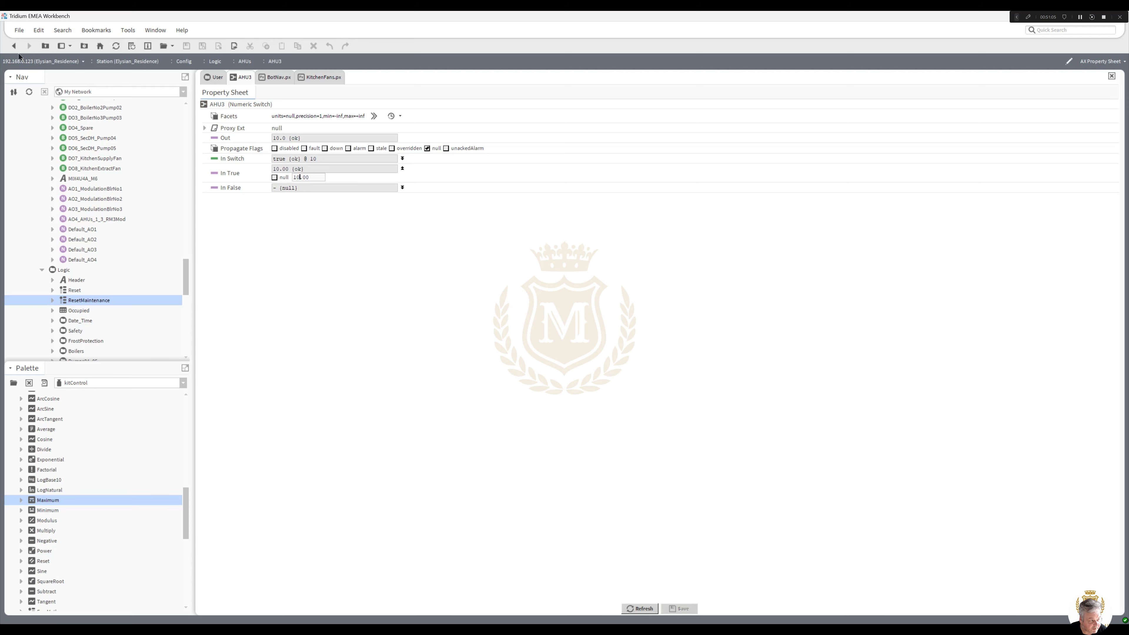
{"action": "left_click", "coordinate": [14, 46]}
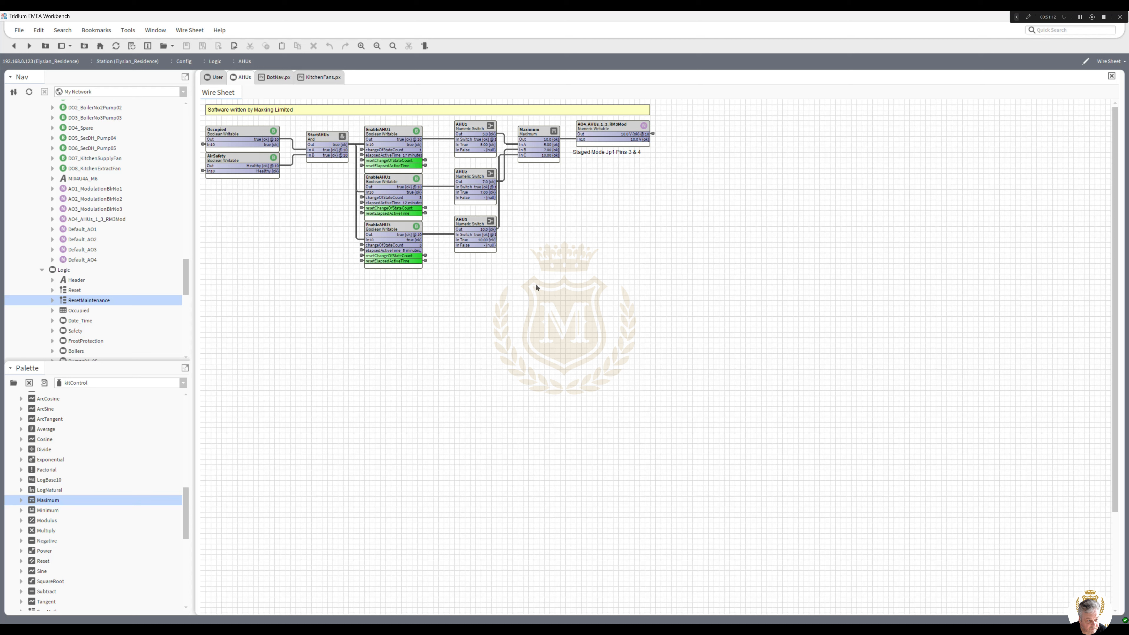
Shift the AHU switches, Maximum, AO4_AHUs_1_3_RM3Mod and the note together closer to the EnableAHU blocks
{"action": "left_click_drag", "start_coordinate": [664, 290], "coordinate": [450, 129]}
{"action": "left_click", "coordinate": [497, 285]}
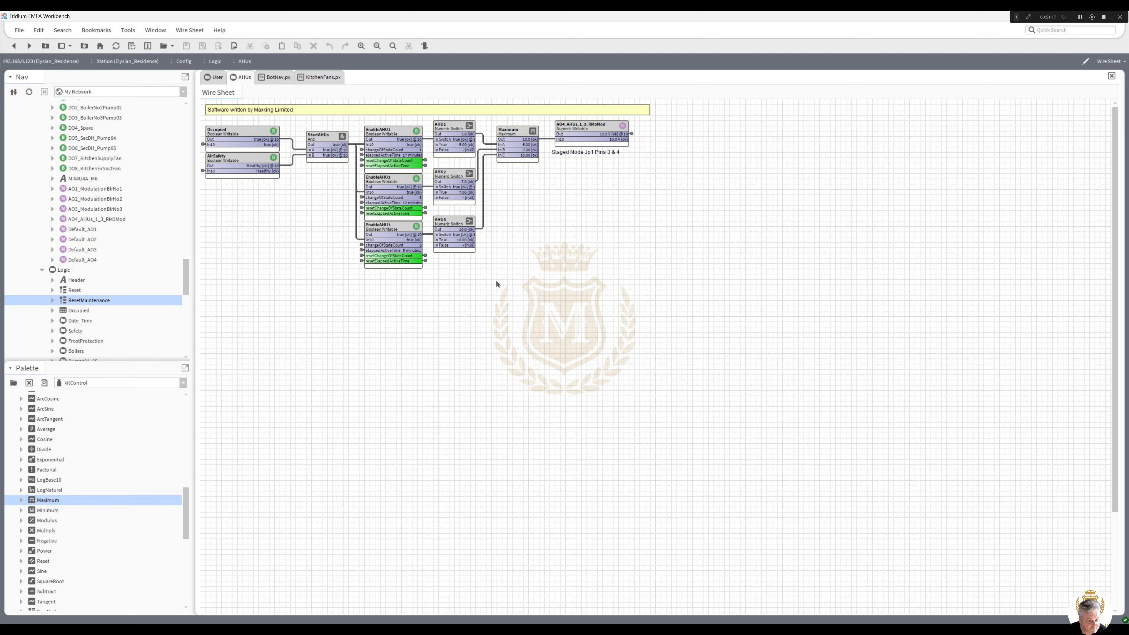
Browse the local file system to C:/Users/Office/Downloads and sort its files by modification date, newest first
{"action": "left_click", "coordinate": [16, 46]}
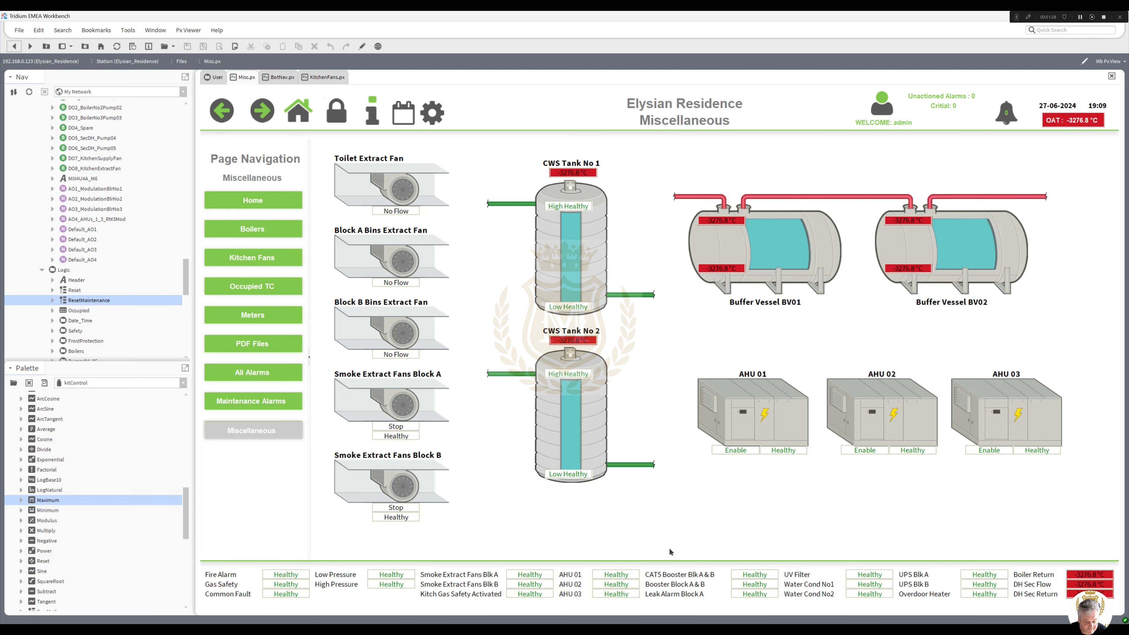
{"action": "left_click", "coordinate": [808, 578]}
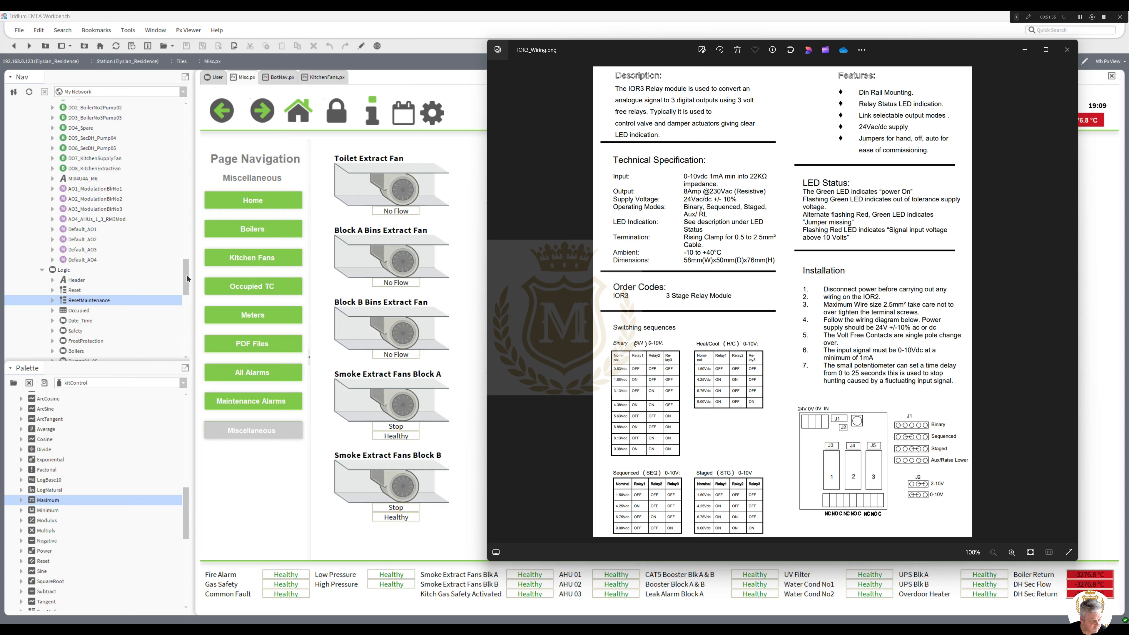
{"action": "left_click_drag", "start_coordinate": [186, 273], "coordinate": [187, 107]}
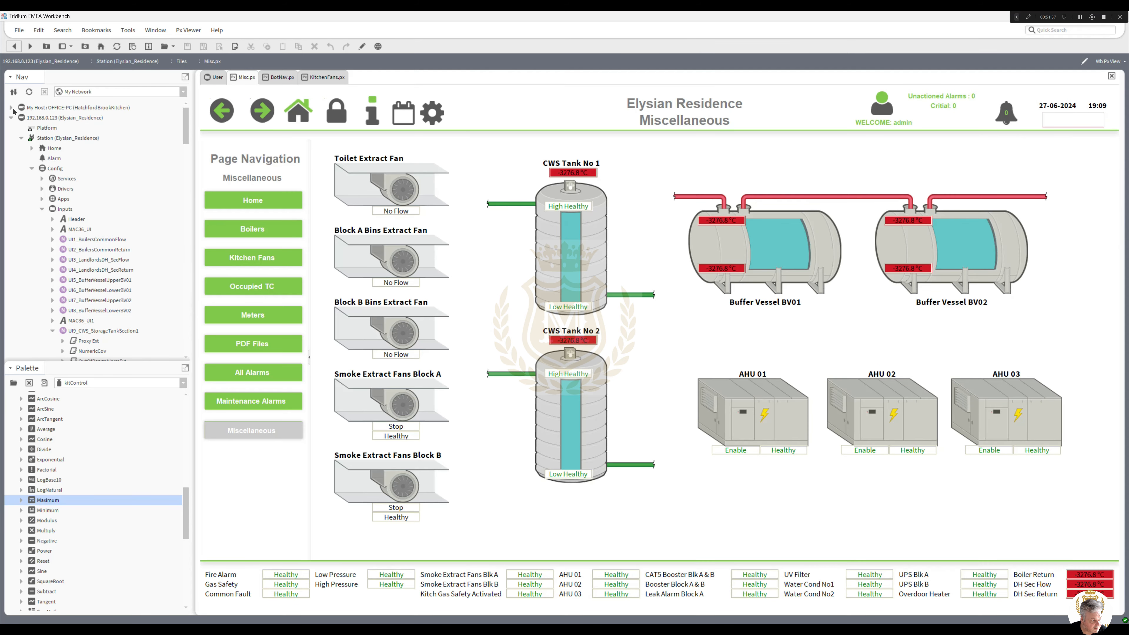
{"action": "left_click", "coordinate": [11, 108]}
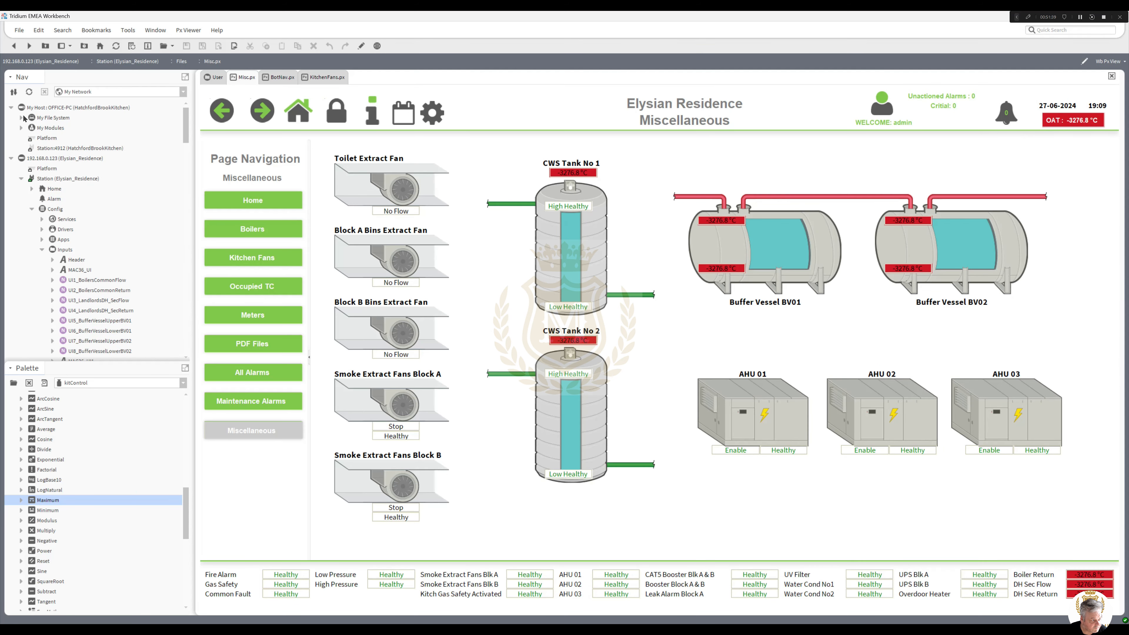
{"action": "left_click", "coordinate": [22, 118]}
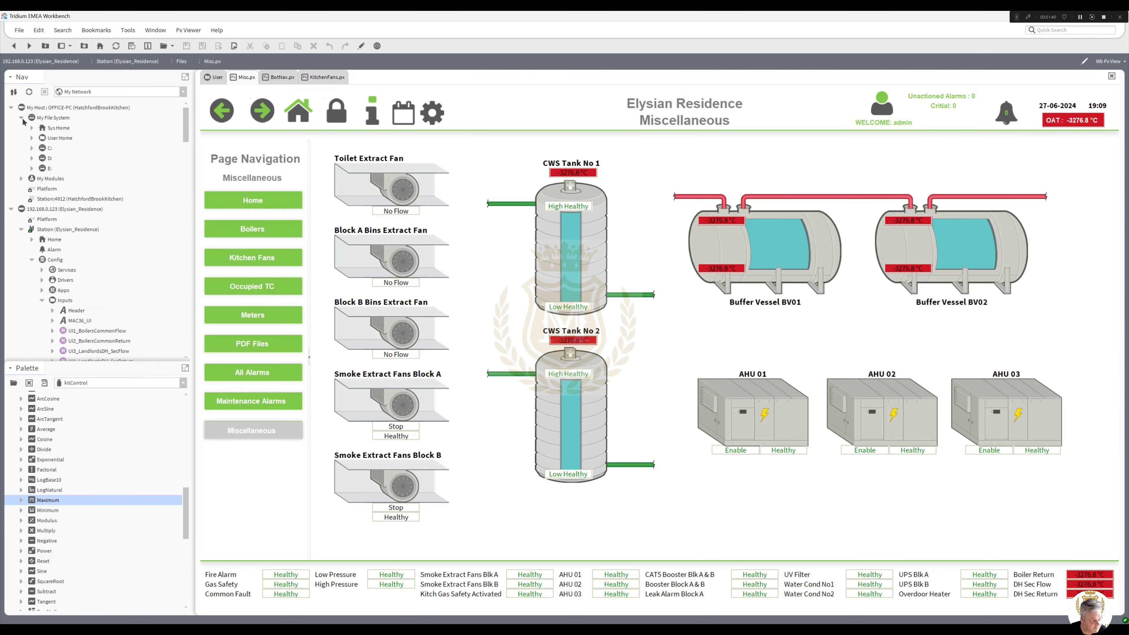
{"action": "left_click", "coordinate": [31, 148]}
{"action": "left_click_drag", "start_coordinate": [188, 129], "coordinate": [187, 154]}
{"action": "left_click", "coordinate": [42, 179]}
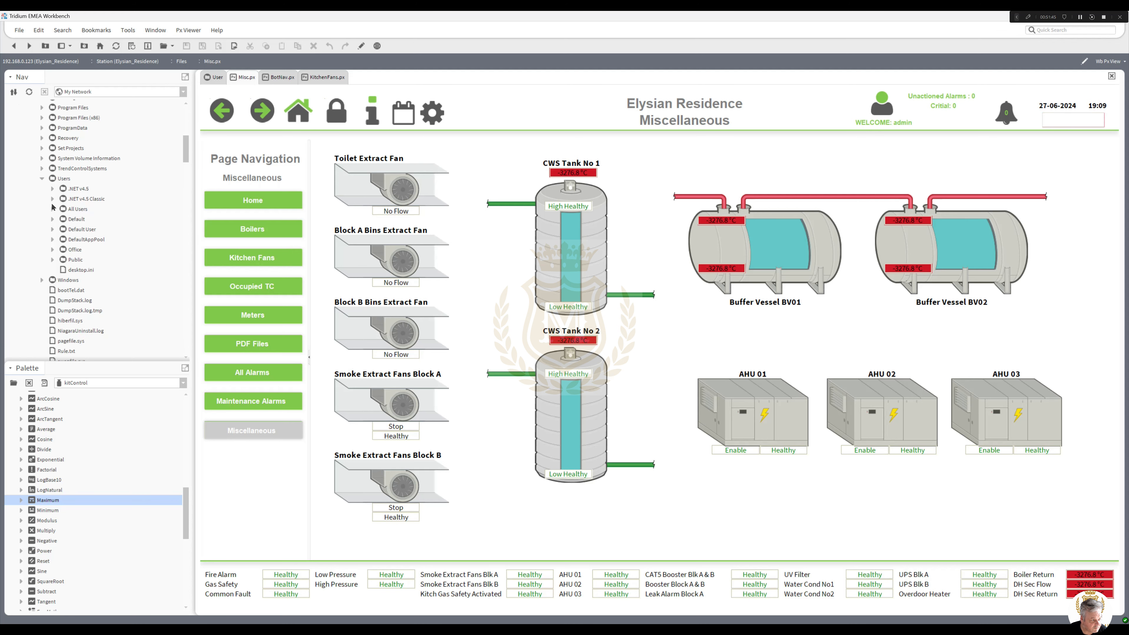
{"action": "left_click", "coordinate": [53, 251]}
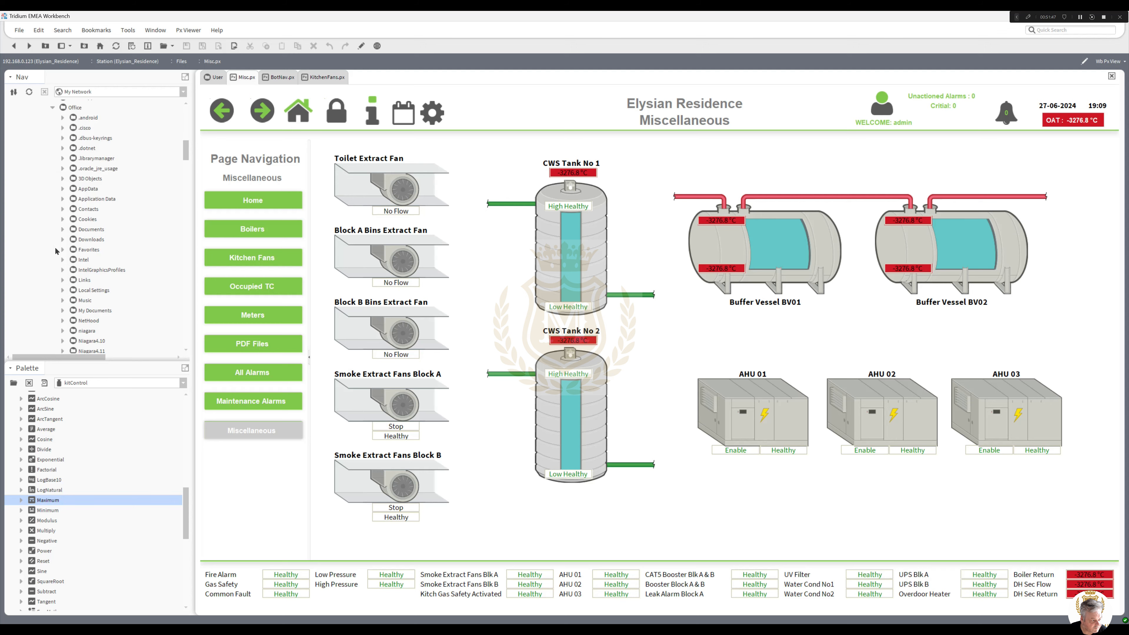
{"action": "double_click", "coordinate": [88, 240]}
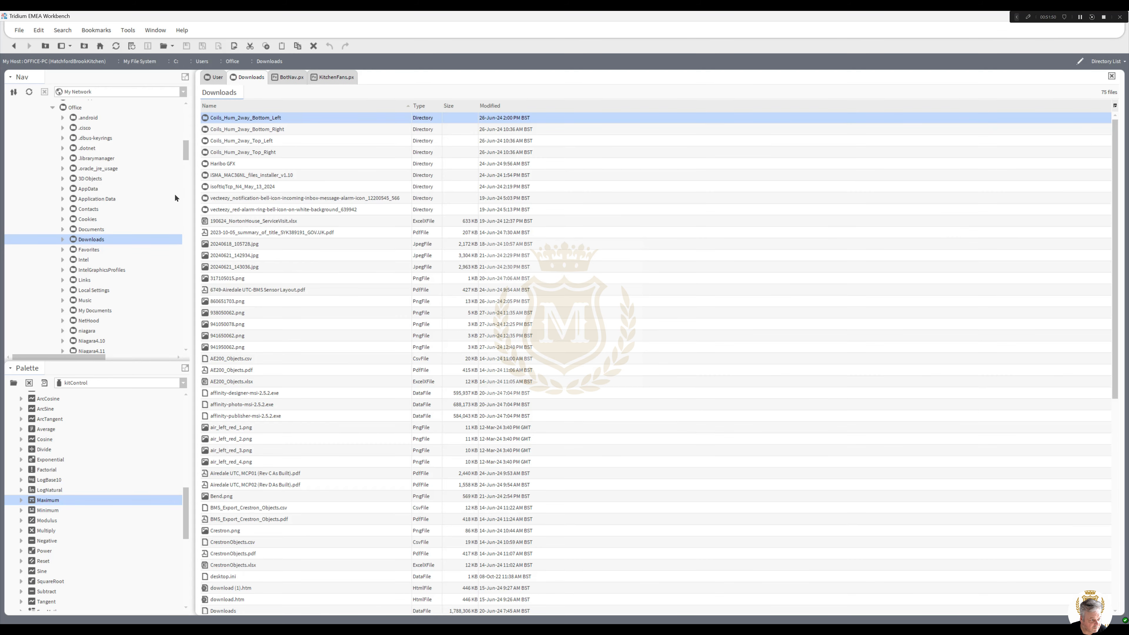
{"action": "left_click", "coordinate": [491, 106]}
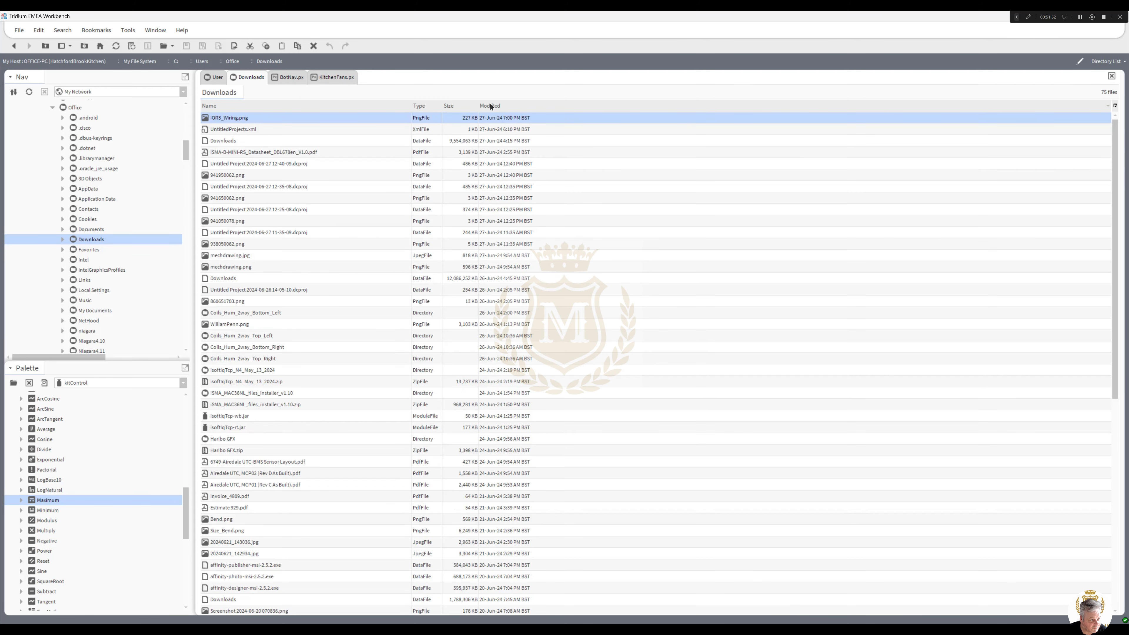
Copy IOR3_Wiring.png from Downloads into the Documents folder of the Elysian_Residence station's files
{"action": "right_click", "coordinate": [226, 118]}
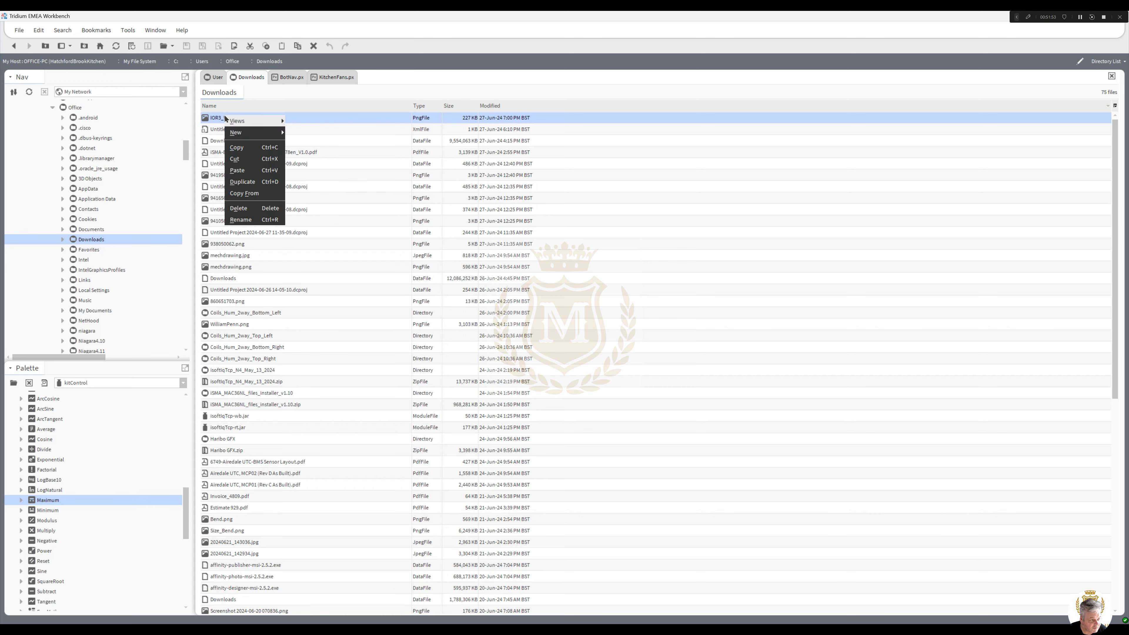
{"action": "left_click", "coordinate": [243, 153]}
{"action": "left_click_drag", "start_coordinate": [188, 157], "coordinate": [181, 341]}
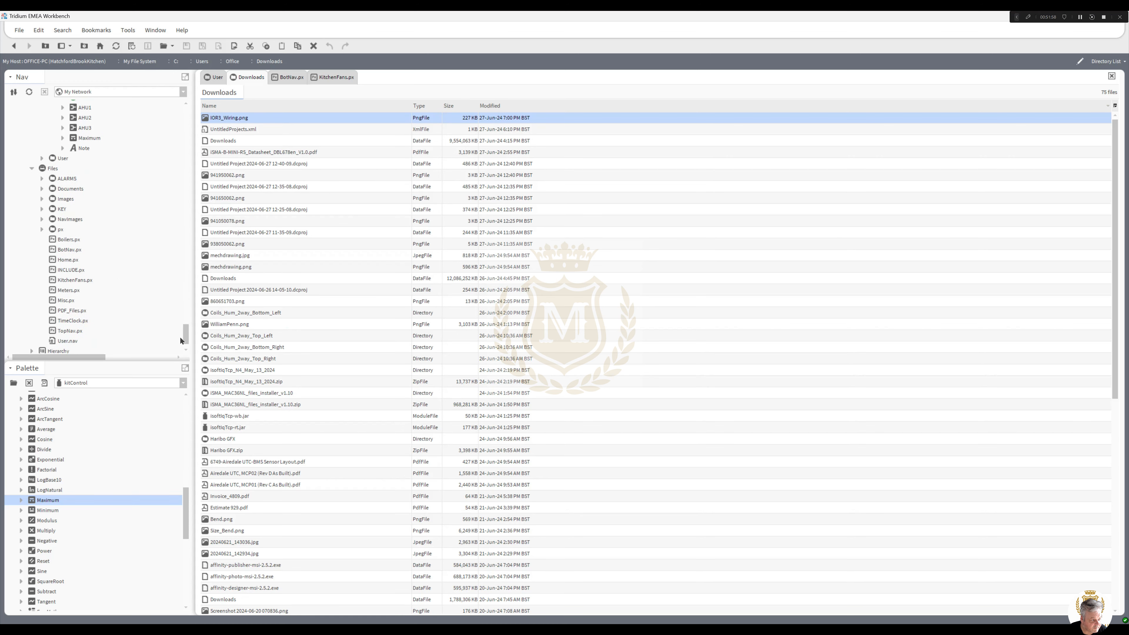
{"action": "left_click", "coordinate": [42, 189]}
{"action": "right_click", "coordinate": [71, 191]}
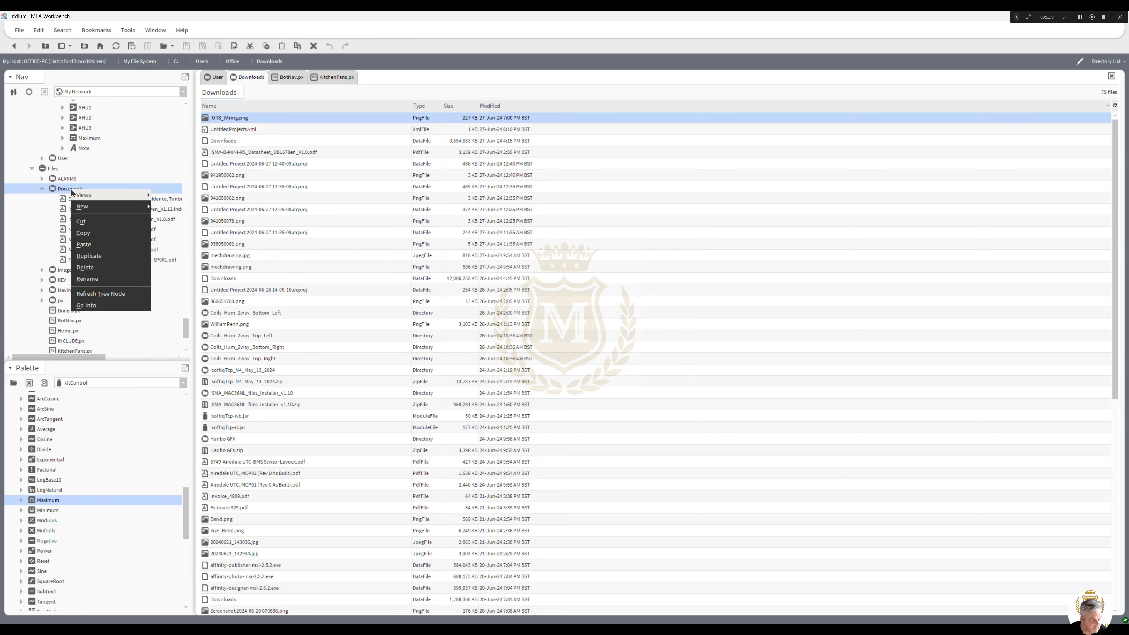
{"action": "left_click", "coordinate": [95, 240]}
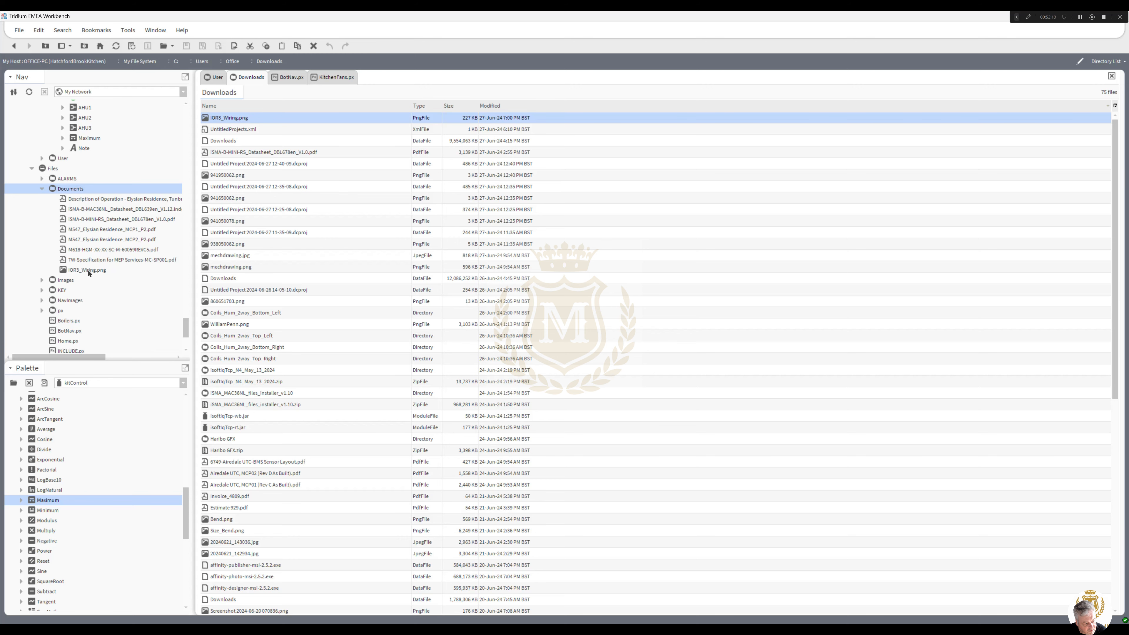
Open the station's PDF_Files.px page and switch it to edit mode
{"action": "left_click_drag", "start_coordinate": [187, 329], "coordinate": [186, 339]}
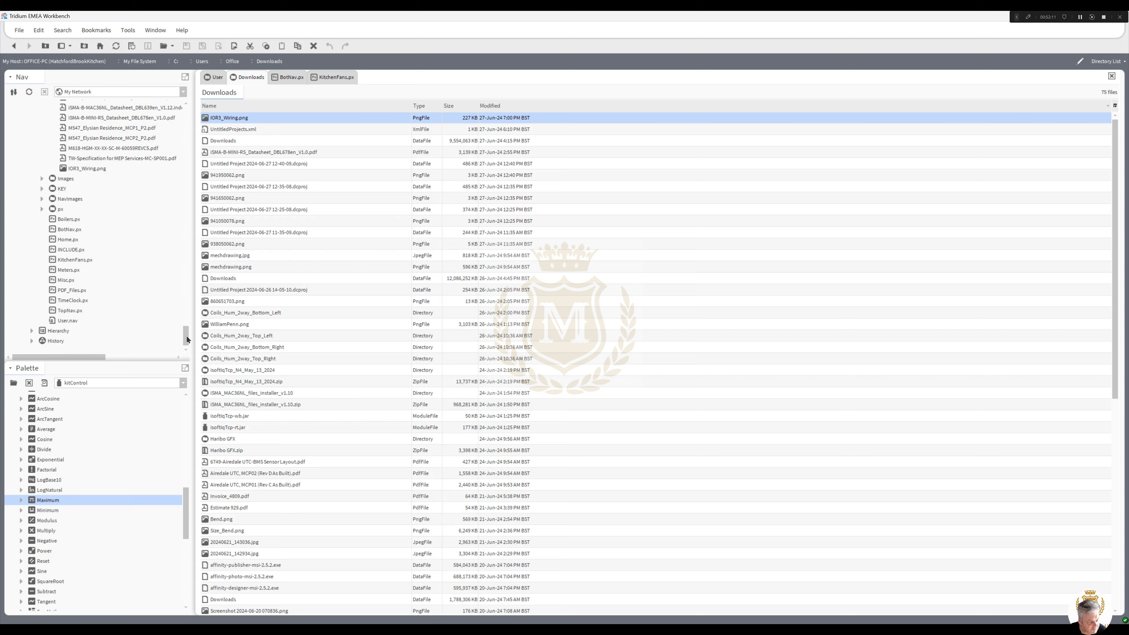
{"action": "double_click", "coordinate": [67, 290]}
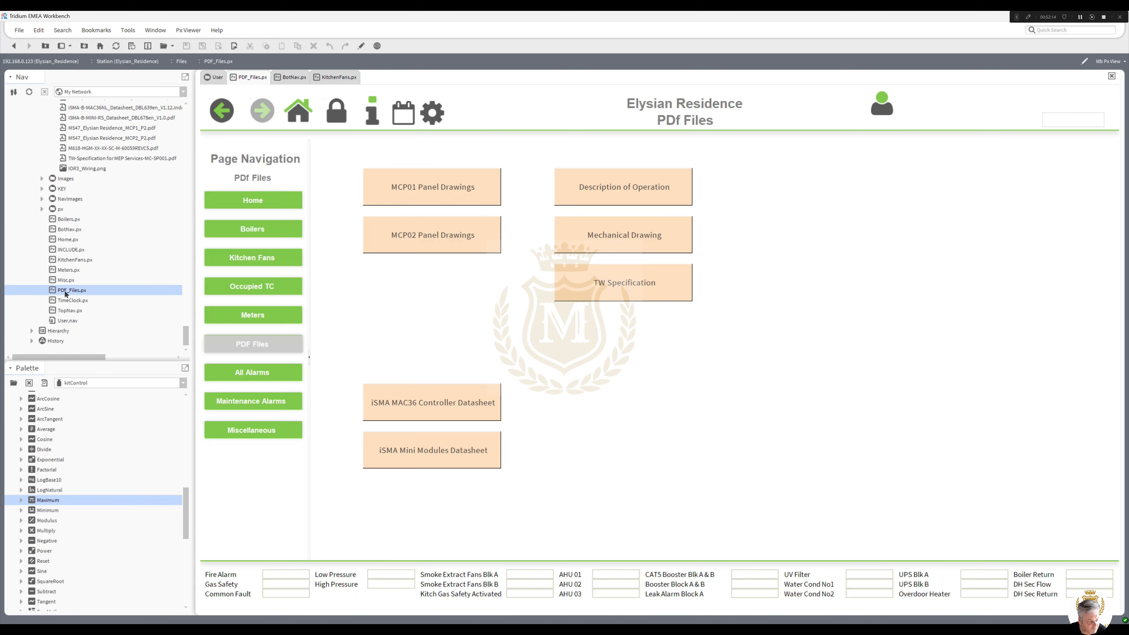
{"action": "left_click", "coordinate": [360, 46]}
{"action": "left_click", "coordinate": [596, 291]}
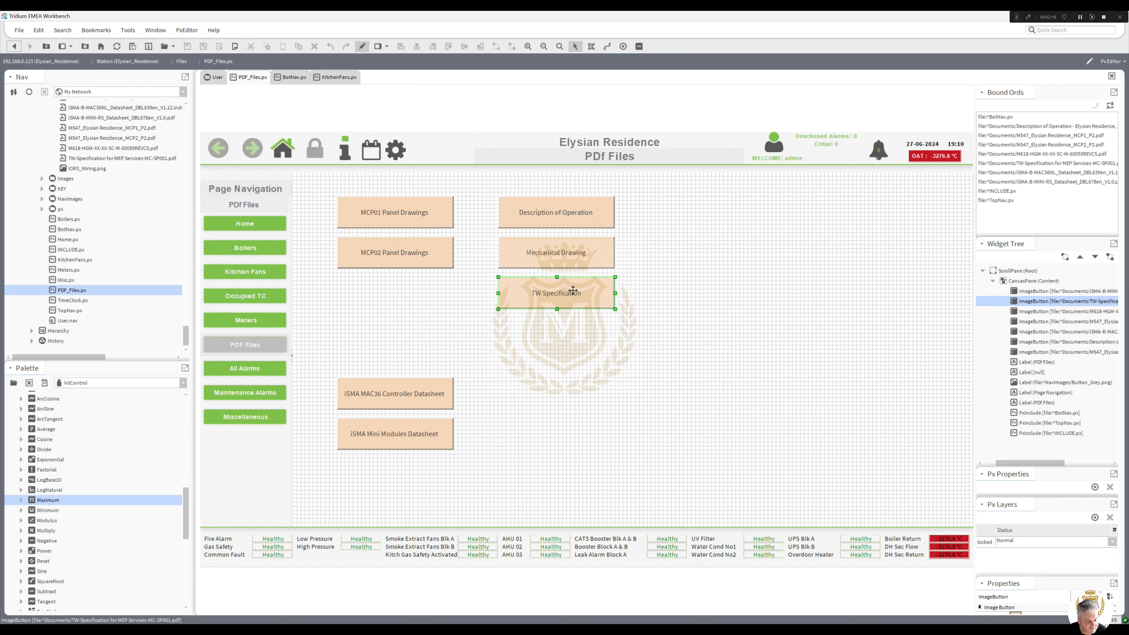
{"action": "right_click", "coordinate": [573, 292]}
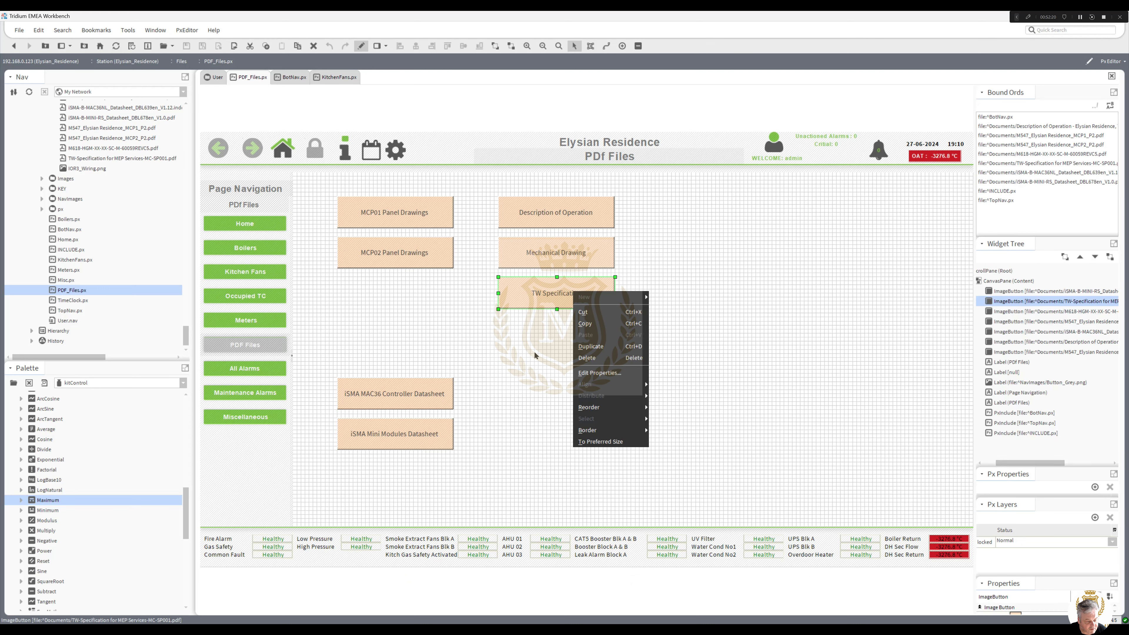
{"action": "key", "text": "Escape"}
Add a new Picture widget to the empty canvas area beside the Description of Operation button
{"action": "right_click", "coordinate": [690, 227]}
{"action": "mouse_move", "coordinate": [720, 229]}
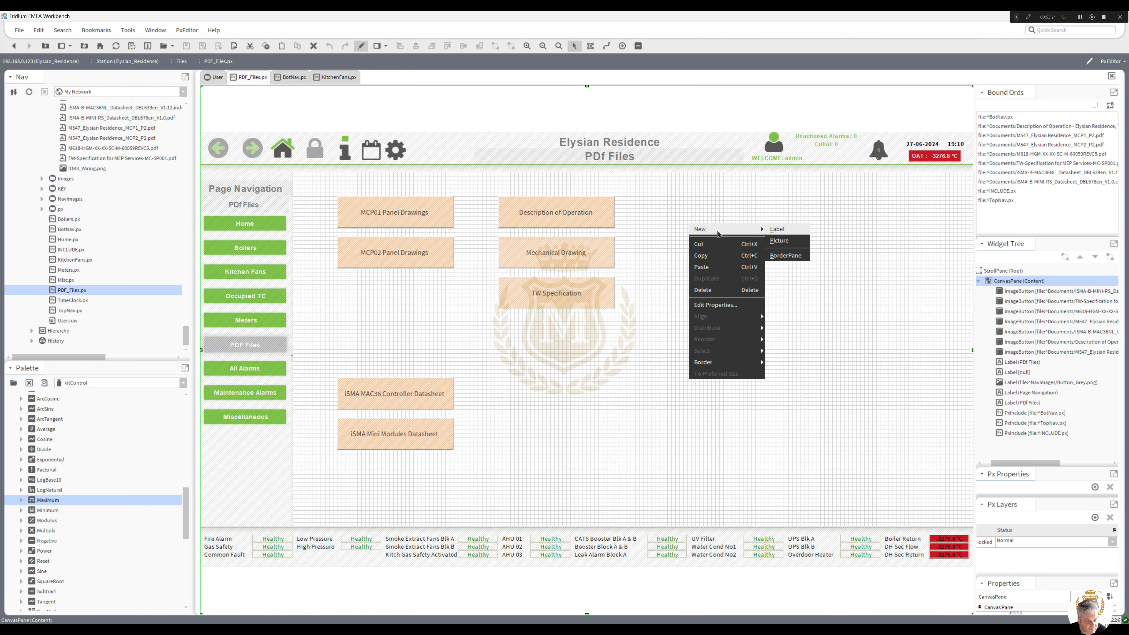
{"action": "left_click", "coordinate": [784, 242]}
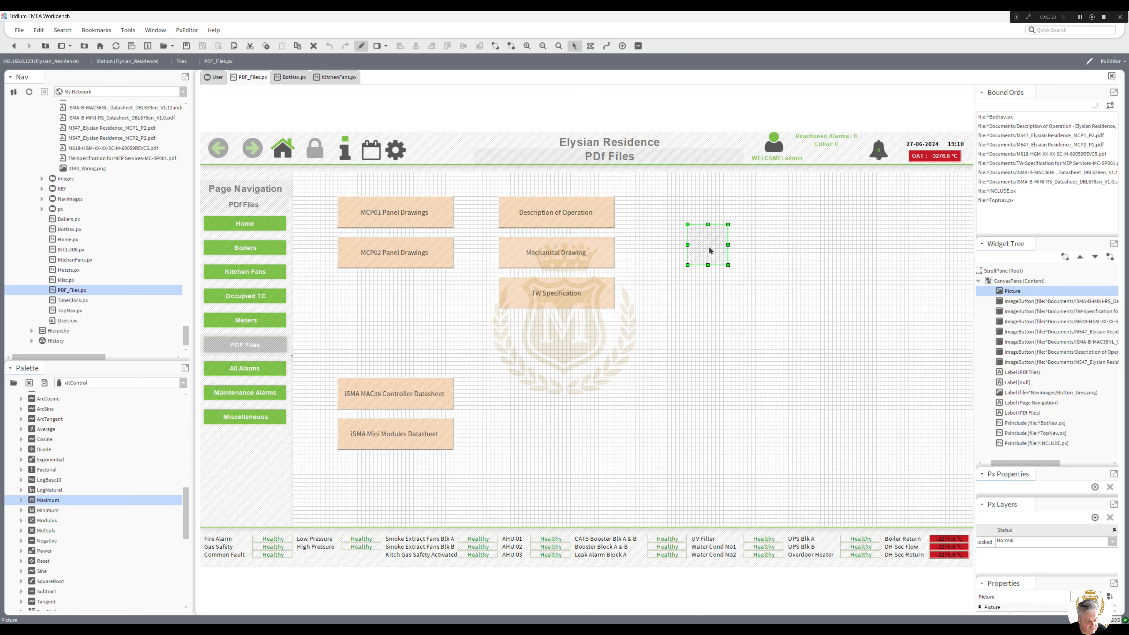
Set the new picture's image to IOR3_Wiring.png from the station's Documents folder
{"action": "double_click", "coordinate": [710, 250]}
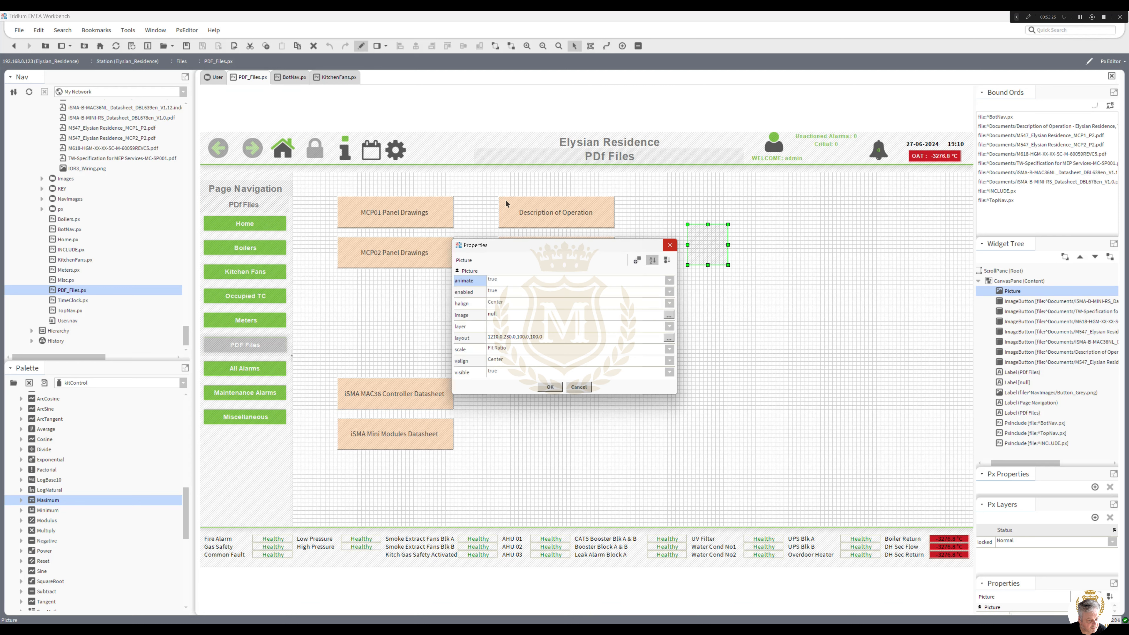
{"action": "left_click", "coordinate": [669, 316]}
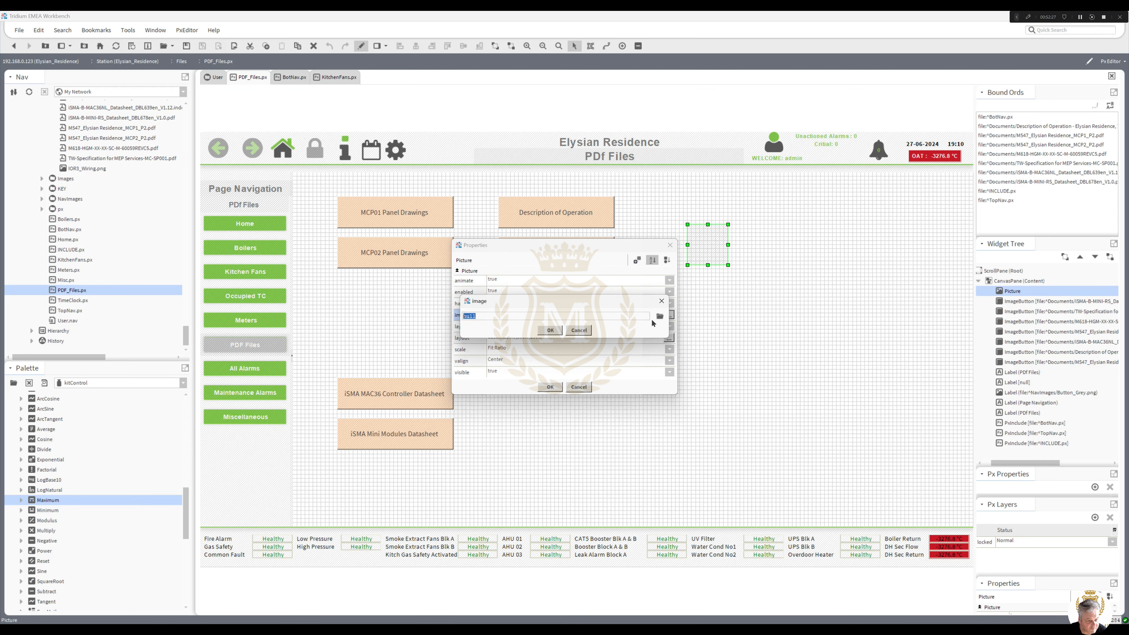
{"action": "left_click", "coordinate": [660, 316]}
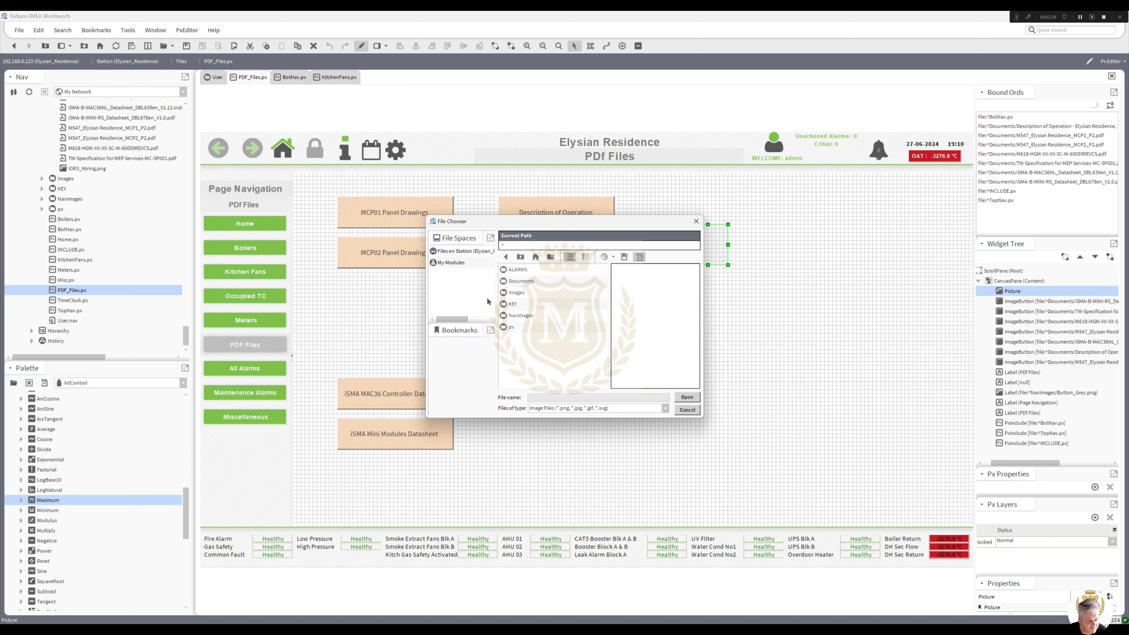
{"action": "double_click", "coordinate": [514, 282]}
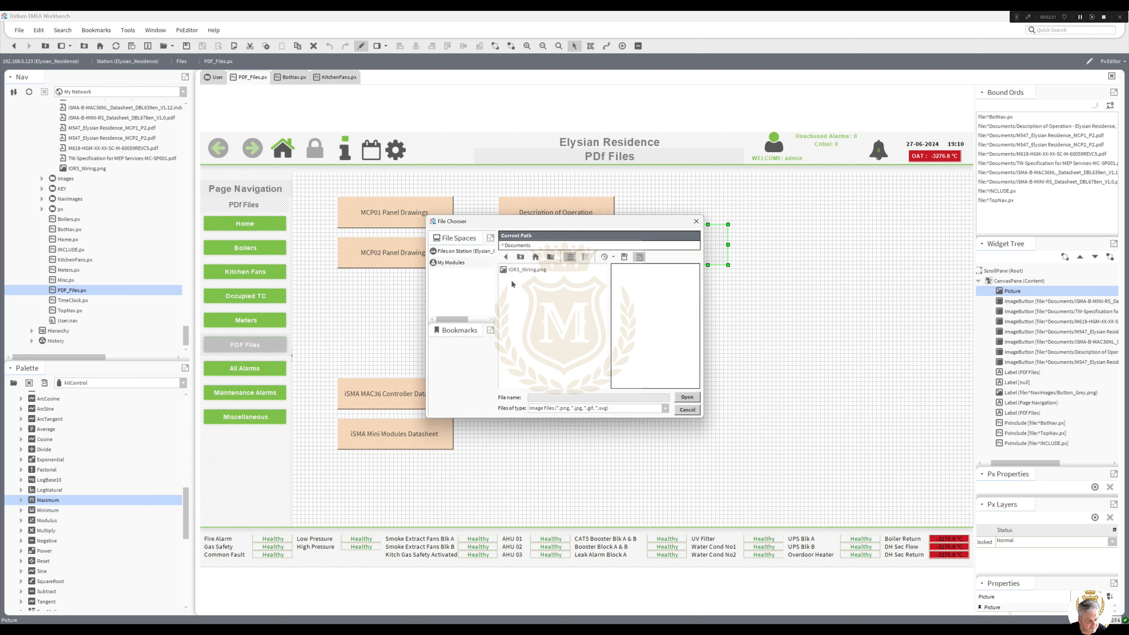
{"action": "double_click", "coordinate": [518, 270]}
{"action": "left_click", "coordinate": [552, 334]}
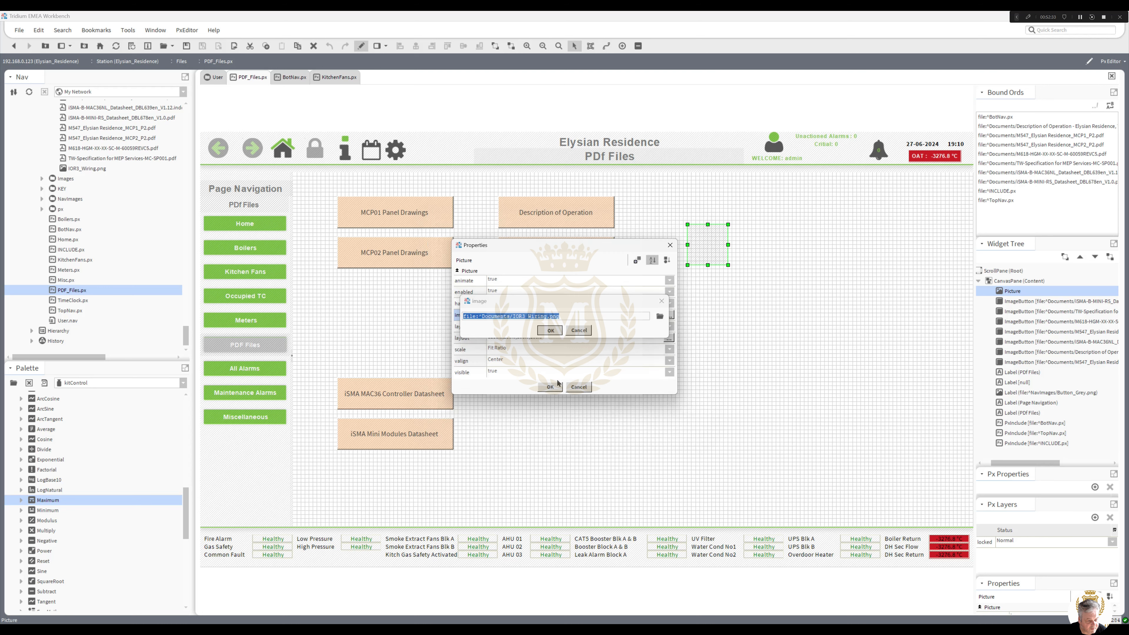
{"action": "left_click", "coordinate": [550, 388]}
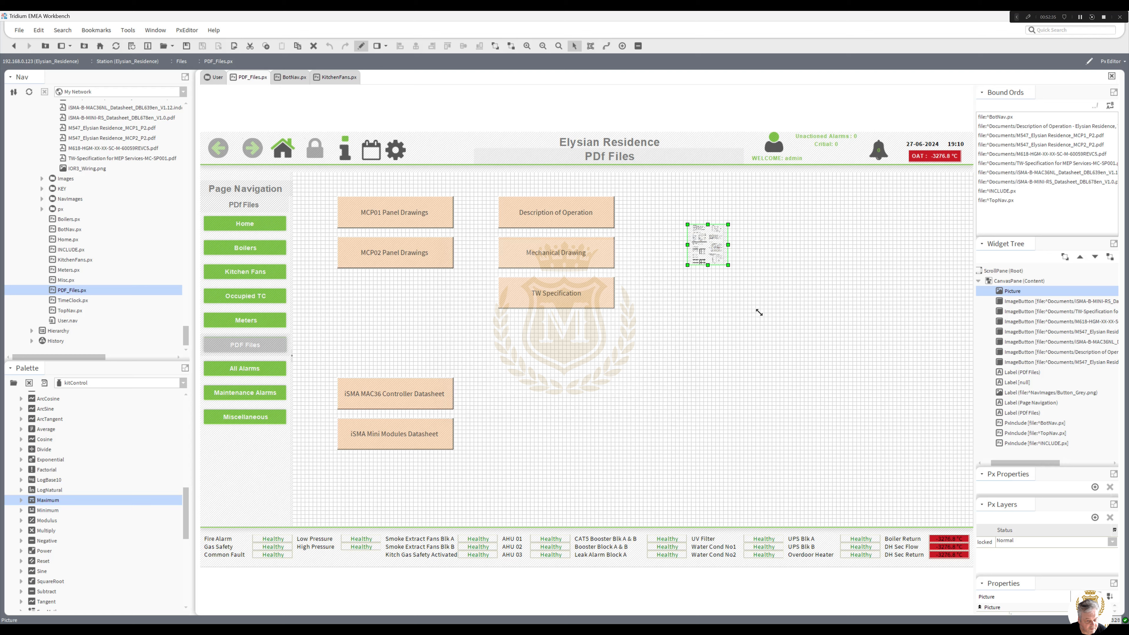
Enlarge the wiring picture to fill the free area between the page header and footer, and return the page to view mode
{"action": "left_click_drag", "start_coordinate": [759, 312], "coordinate": [970, 525]}
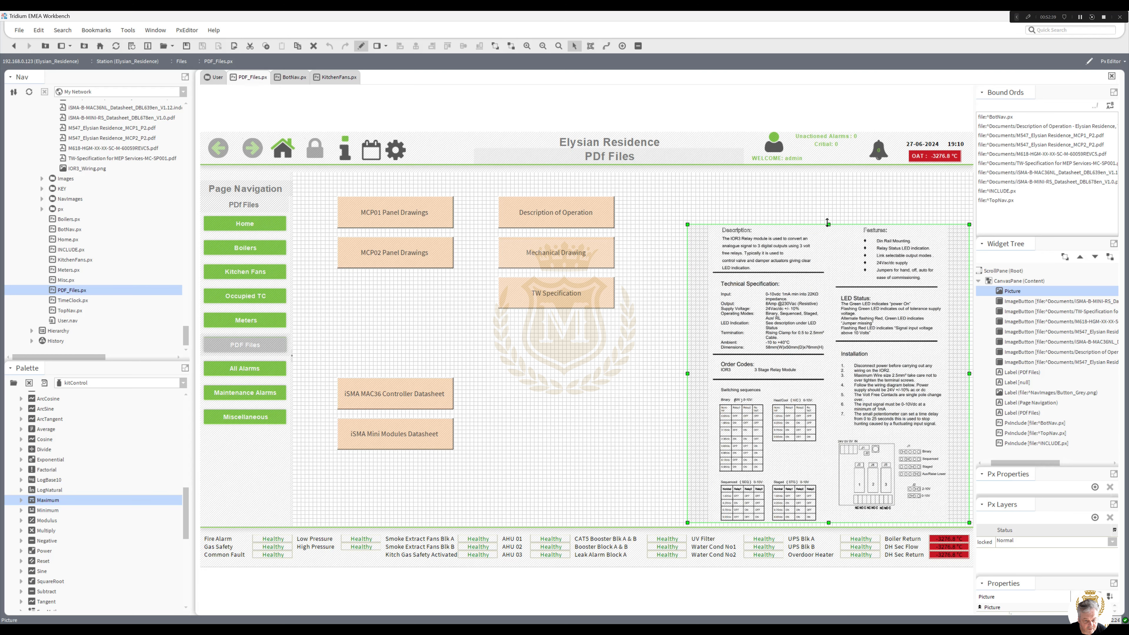
{"action": "left_click_drag", "start_coordinate": [828, 222], "coordinate": [837, 180]}
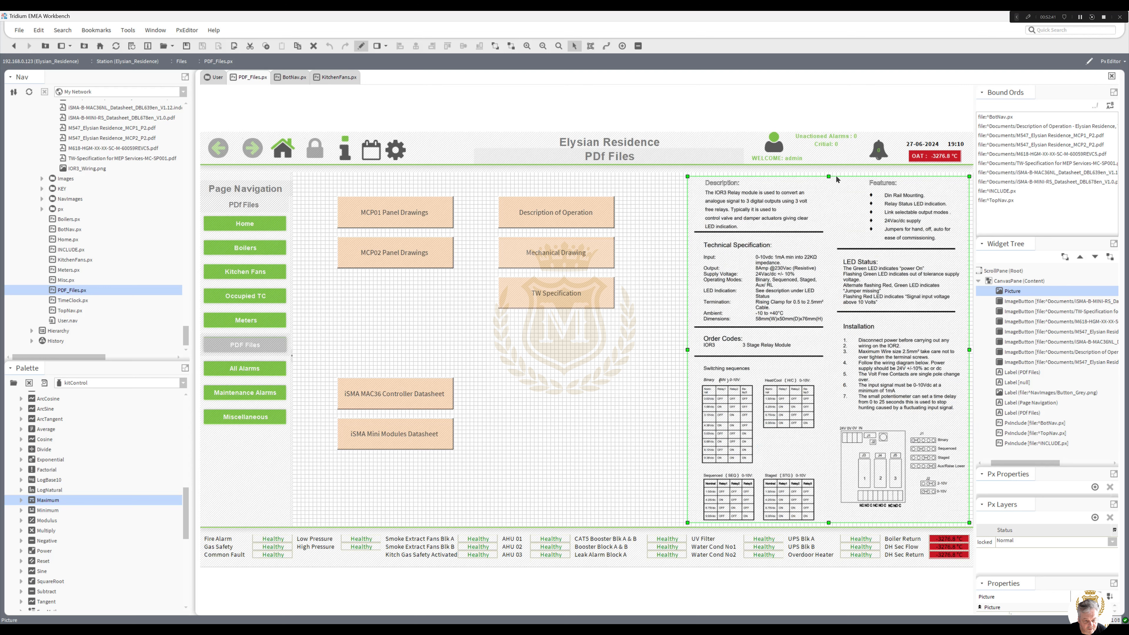
{"action": "left_click", "coordinate": [623, 358]}
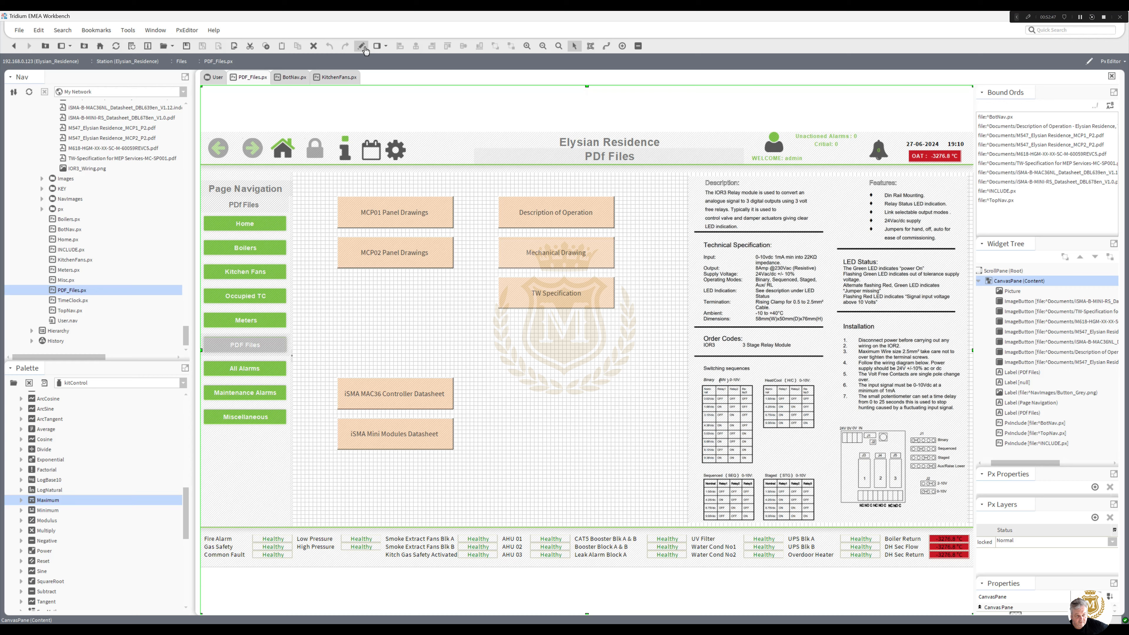
{"action": "left_click", "coordinate": [362, 46]}
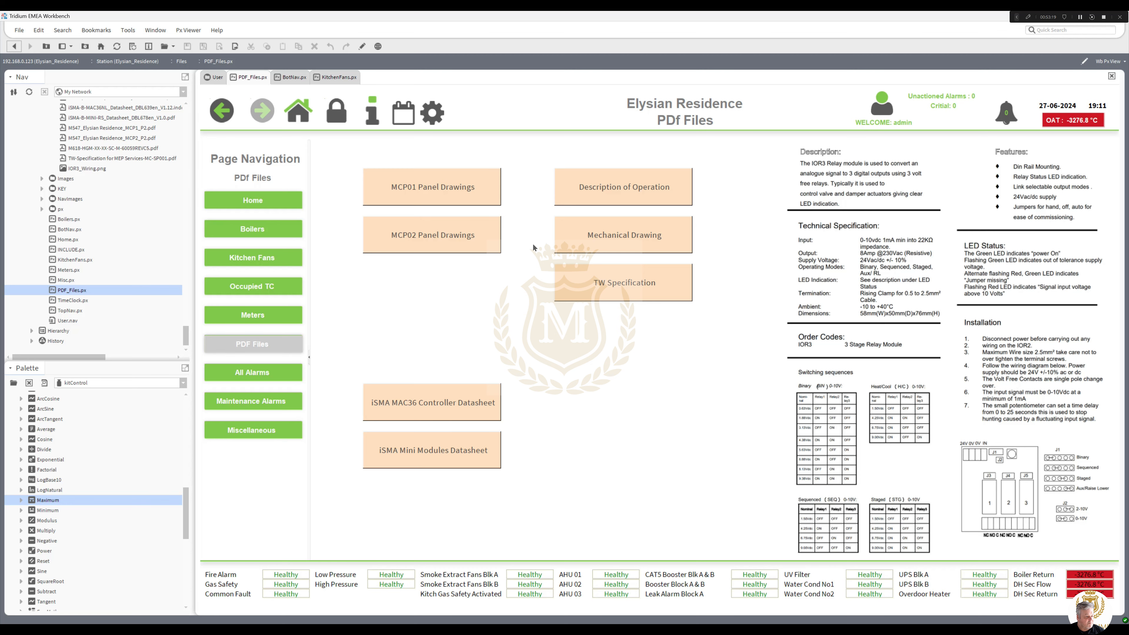
Open the Gas Boilers page through the station's page navigation and switch it to edit mode
{"action": "left_click", "coordinate": [252, 315]}
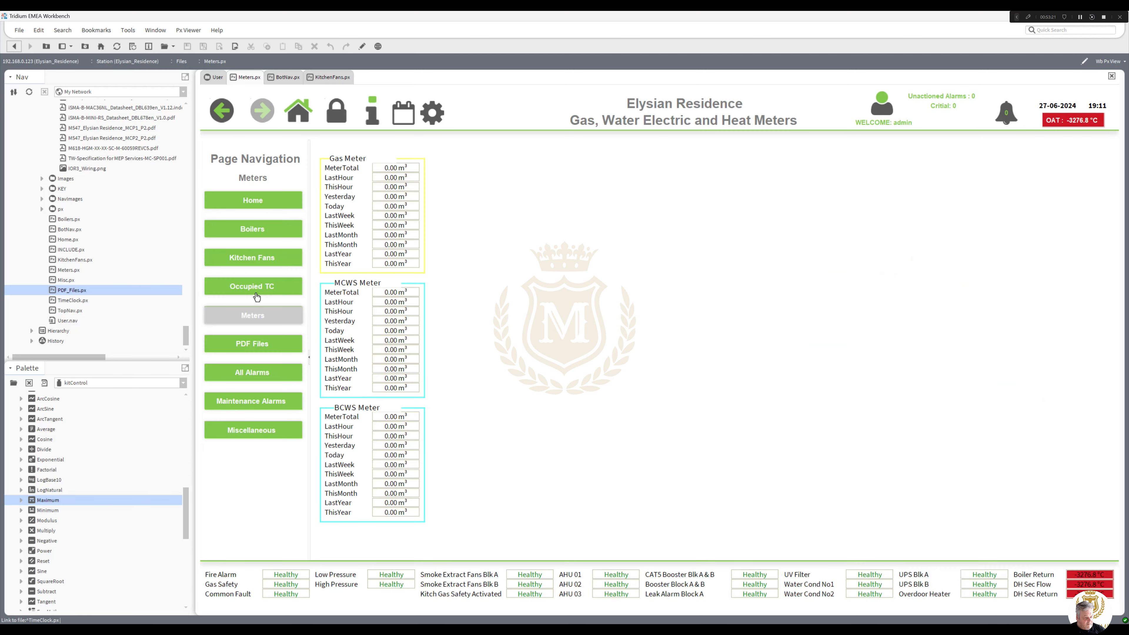
{"action": "left_click", "coordinate": [255, 266]}
{"action": "left_click", "coordinate": [258, 229]}
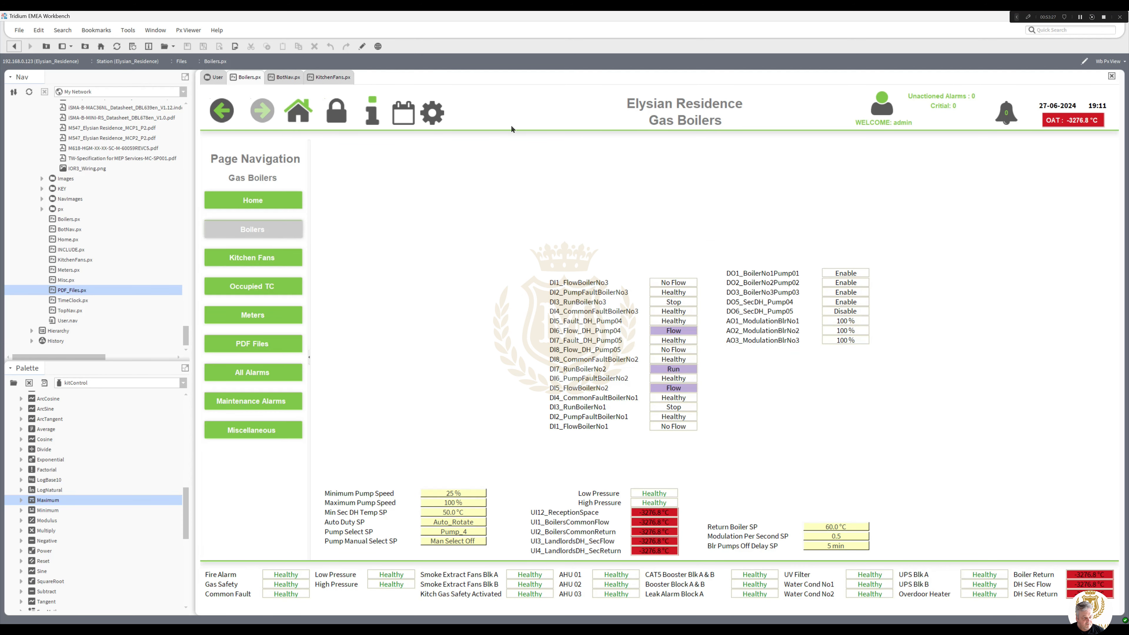
{"action": "left_click", "coordinate": [361, 46]}
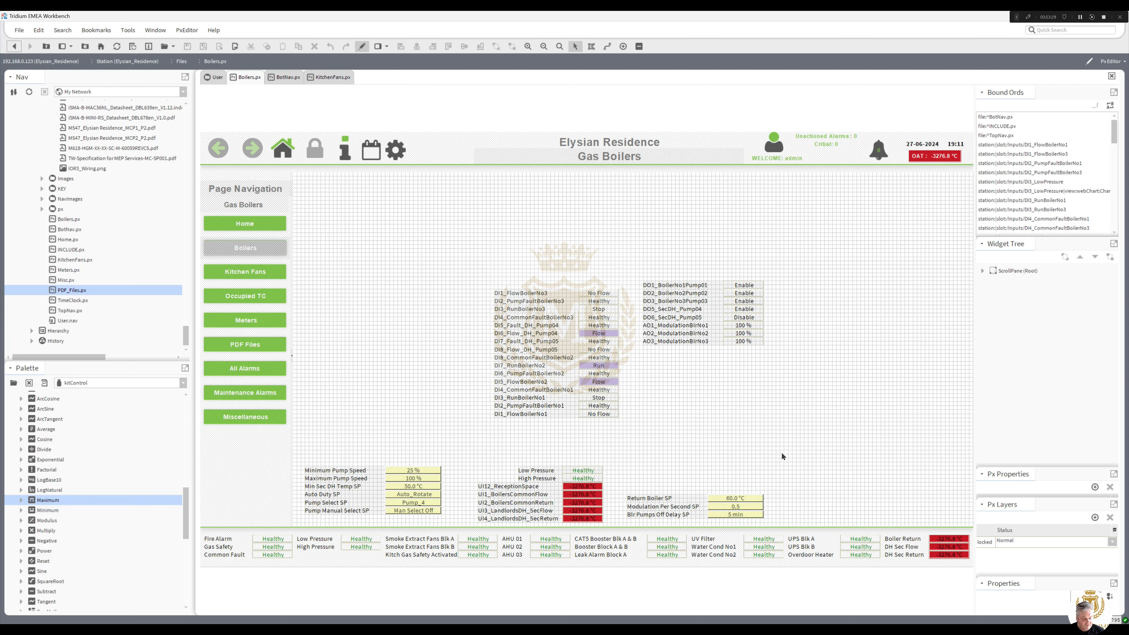
Move all the DI, DO and AO point labels and their values together to the empty area just above the pump speed settings
{"action": "left_click_drag", "start_coordinate": [801, 438], "coordinate": [477, 268]}
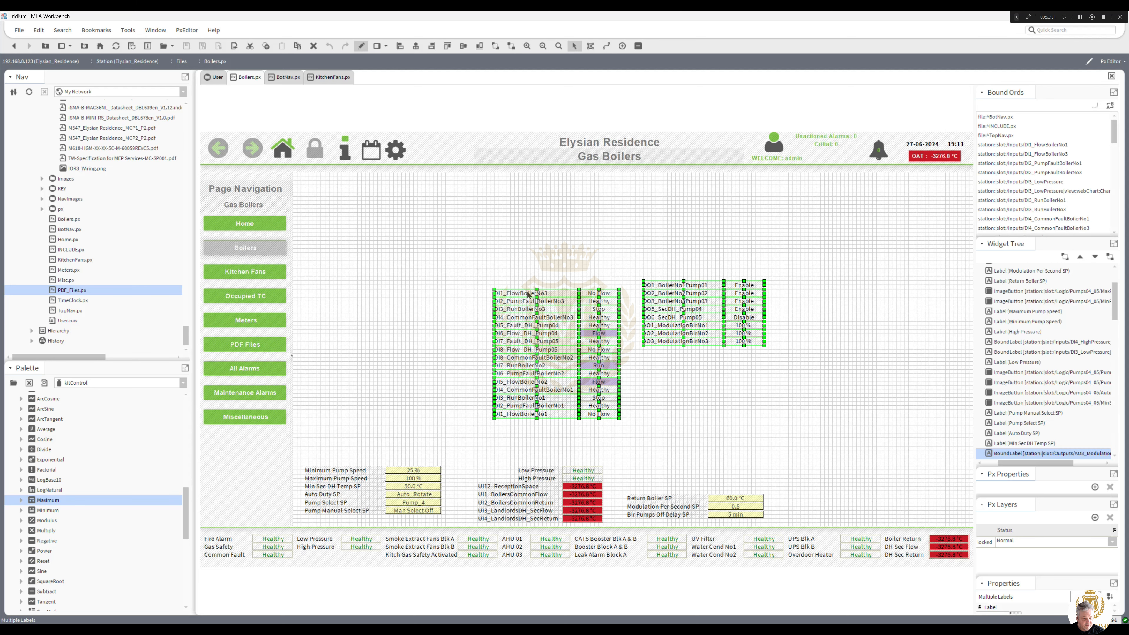
{"action": "left_click_drag", "start_coordinate": [652, 331], "coordinate": [472, 364]}
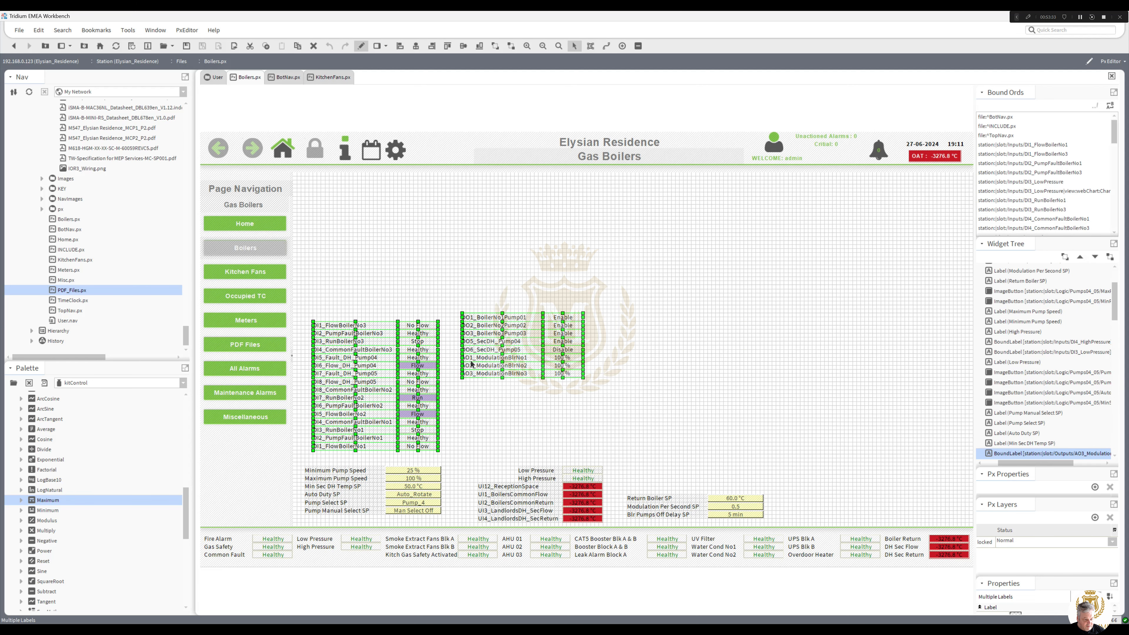
{"action": "left_click", "coordinate": [529, 381]}
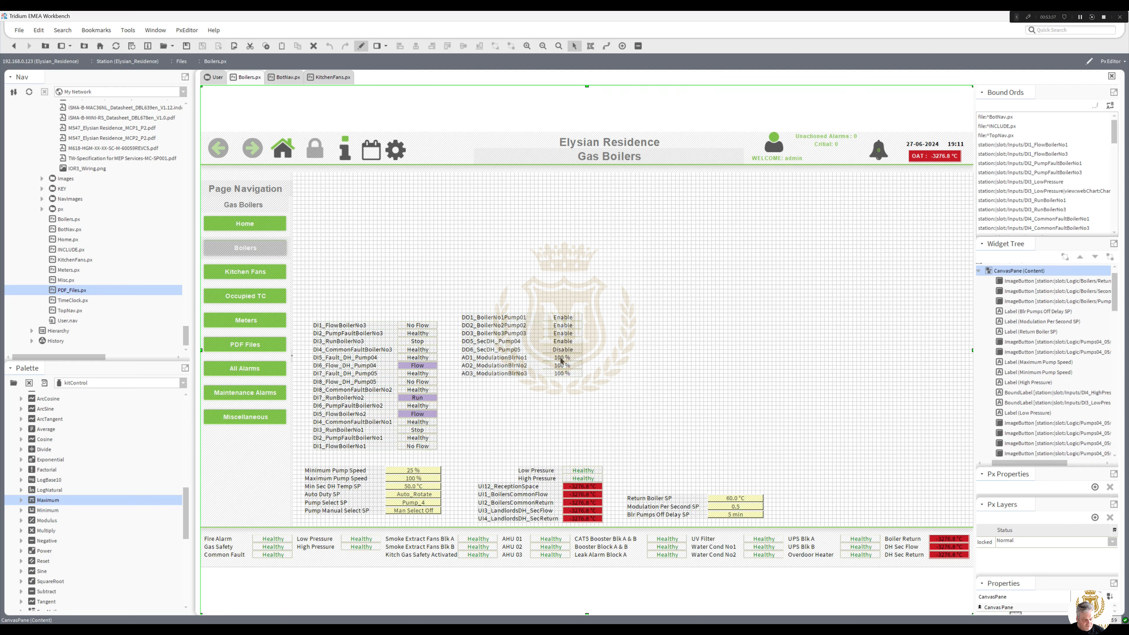
Animate the foreground of the DO1_BoilerNo1Pump01 value label with a Boolean To Simple converter, setting the true value to green
{"action": "double_click", "coordinate": [562, 319]}
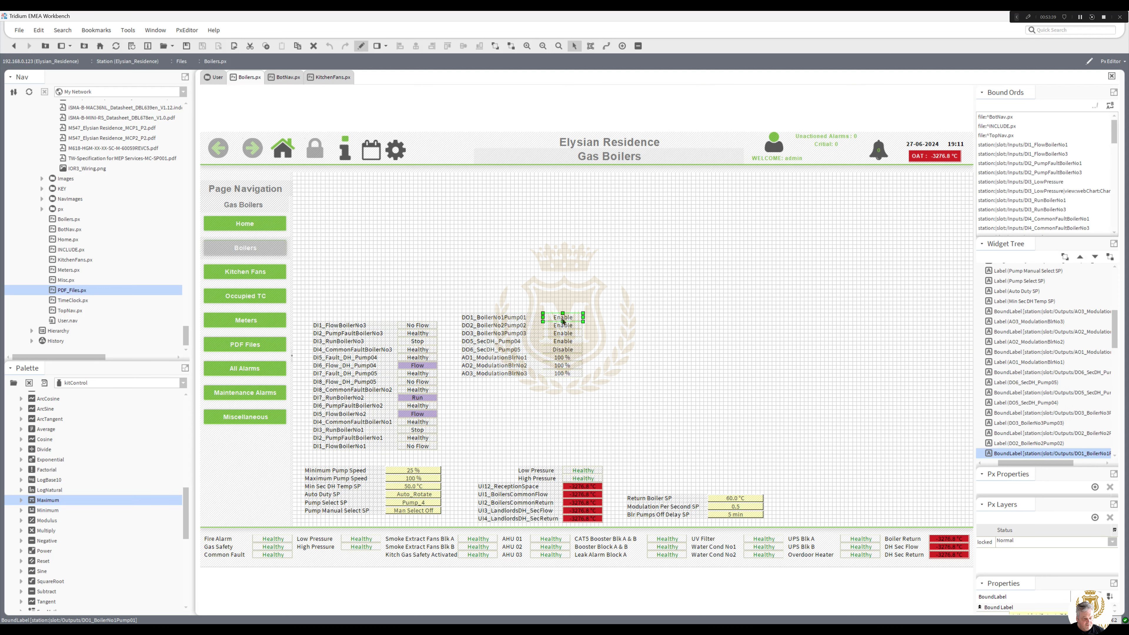
{"action": "right_click", "coordinate": [491, 249]}
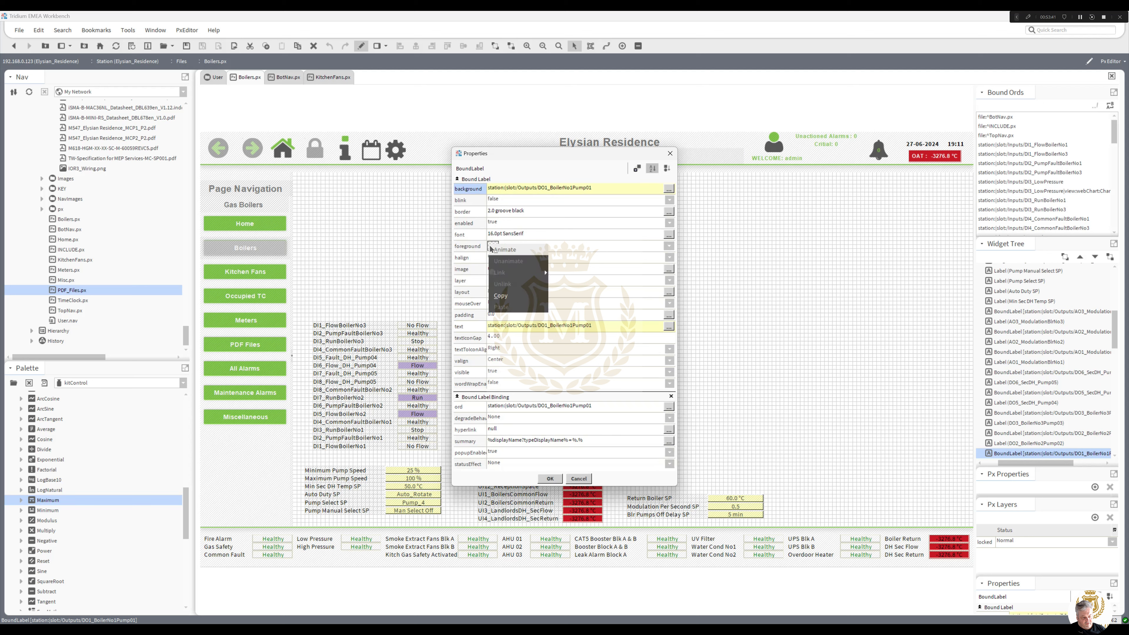
{"action": "left_click", "coordinate": [506, 250]}
{"action": "left_click", "coordinate": [536, 297]}
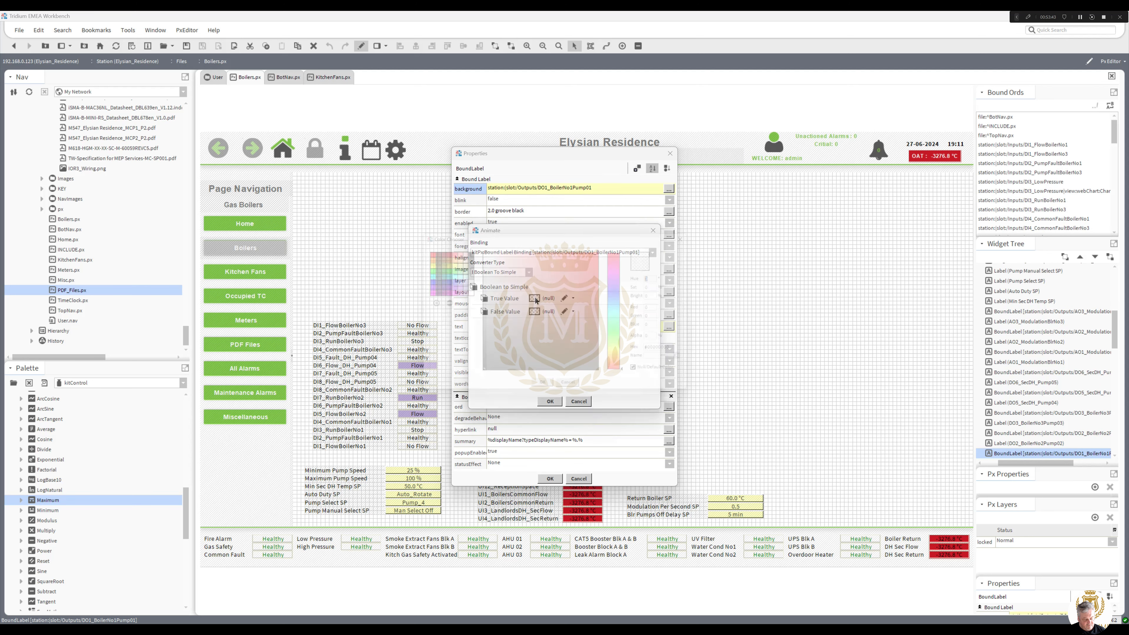
{"action": "left_click", "coordinate": [438, 271]}
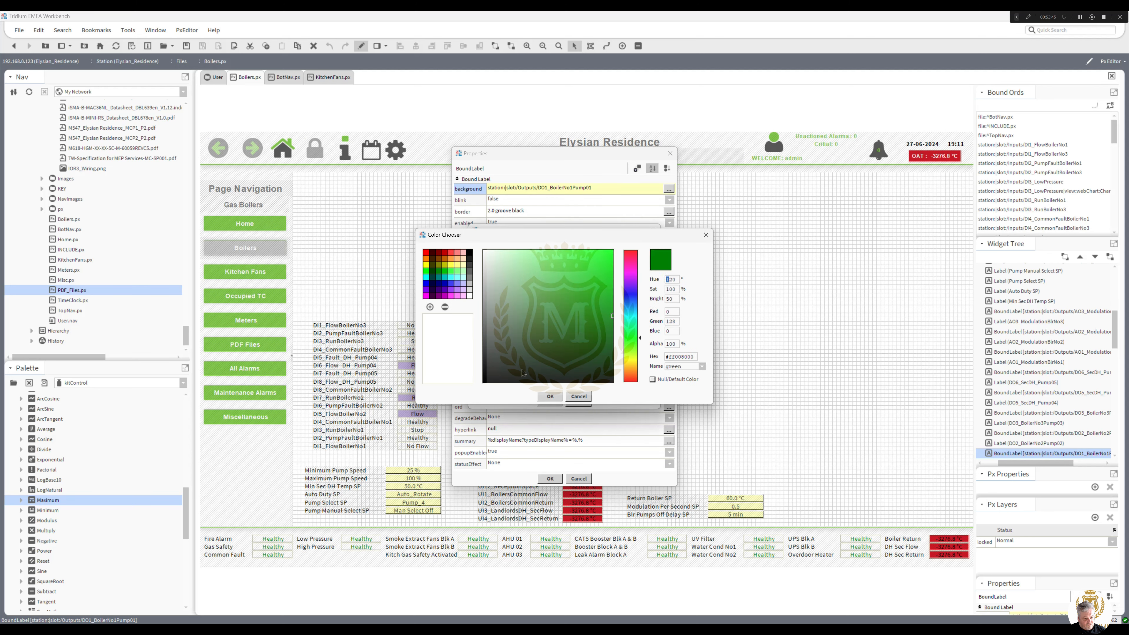
{"action": "left_click", "coordinate": [551, 396]}
{"action": "left_click", "coordinate": [551, 402]}
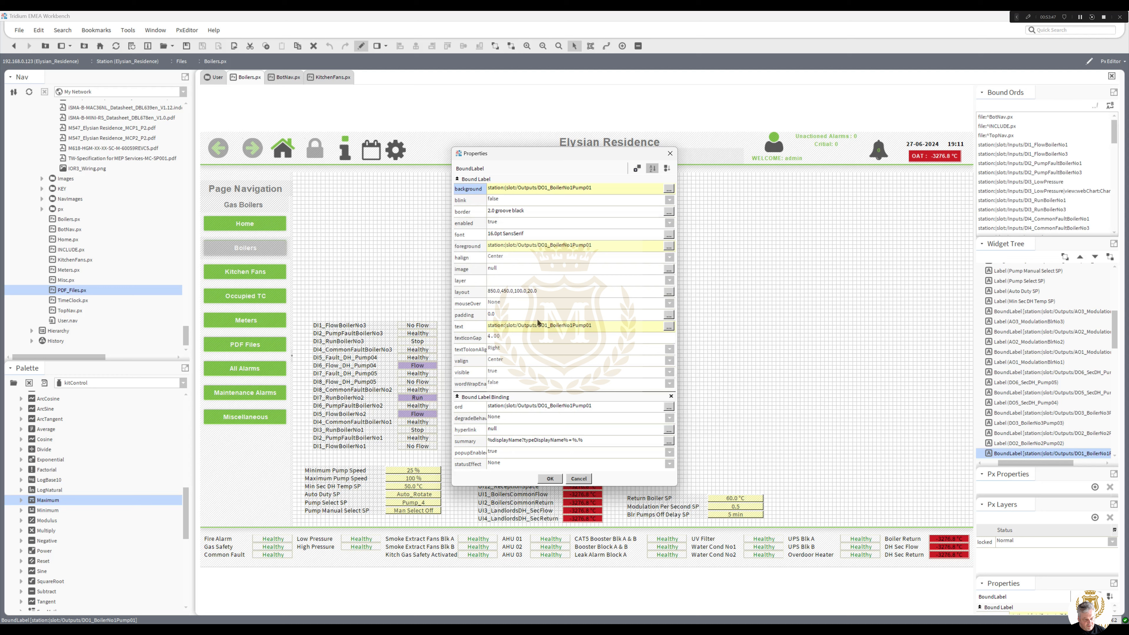
Add a Popup Binding to the DO1 value label with its ord set to Outputs/DO1_BoilerNo1Pump01 in the Chart view
{"action": "left_click", "coordinate": [637, 168]}
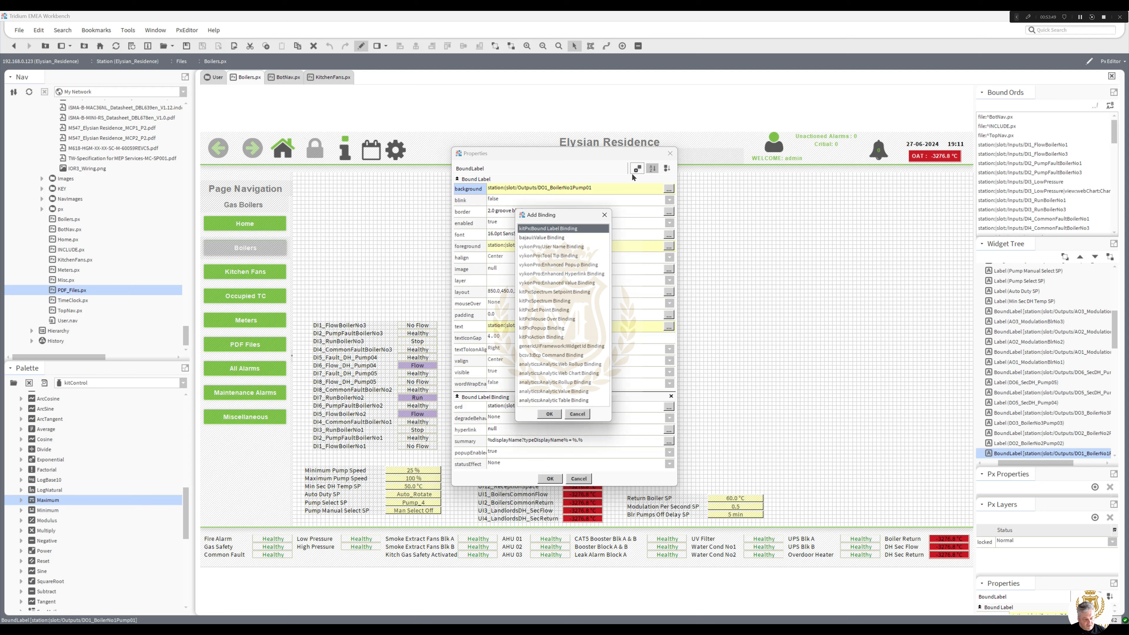
{"action": "double_click", "coordinate": [543, 331]}
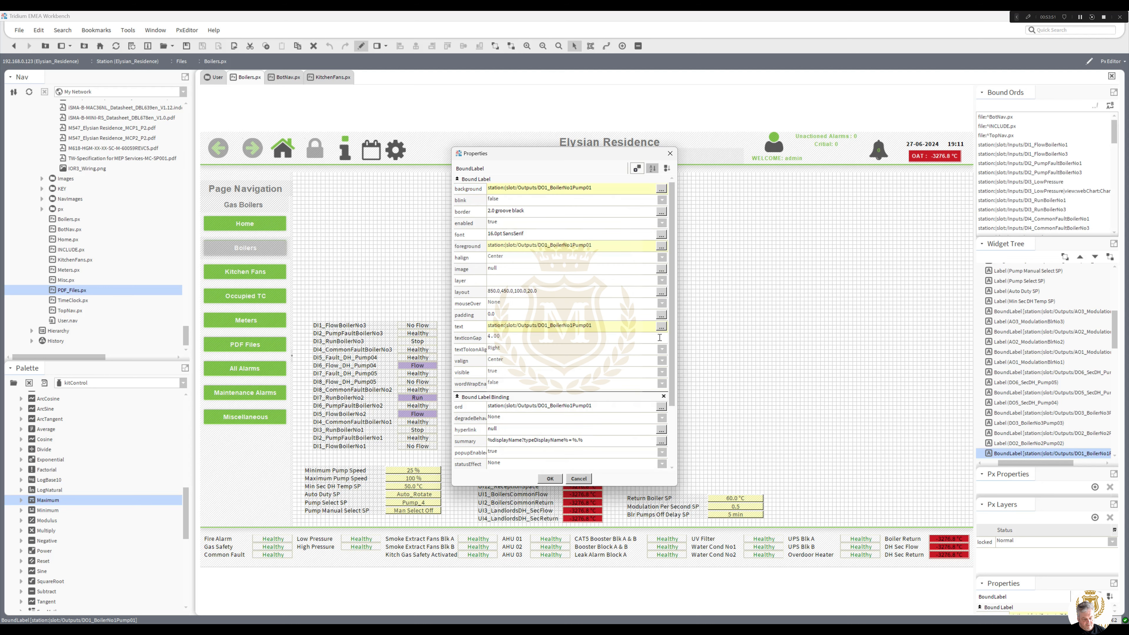
{"action": "scroll", "coordinate": [589, 353], "scroll_direction": "down", "scroll_amount": 5}
{"action": "double_click", "coordinate": [584, 331]}
{"action": "key", "text": "ctrl+c"}
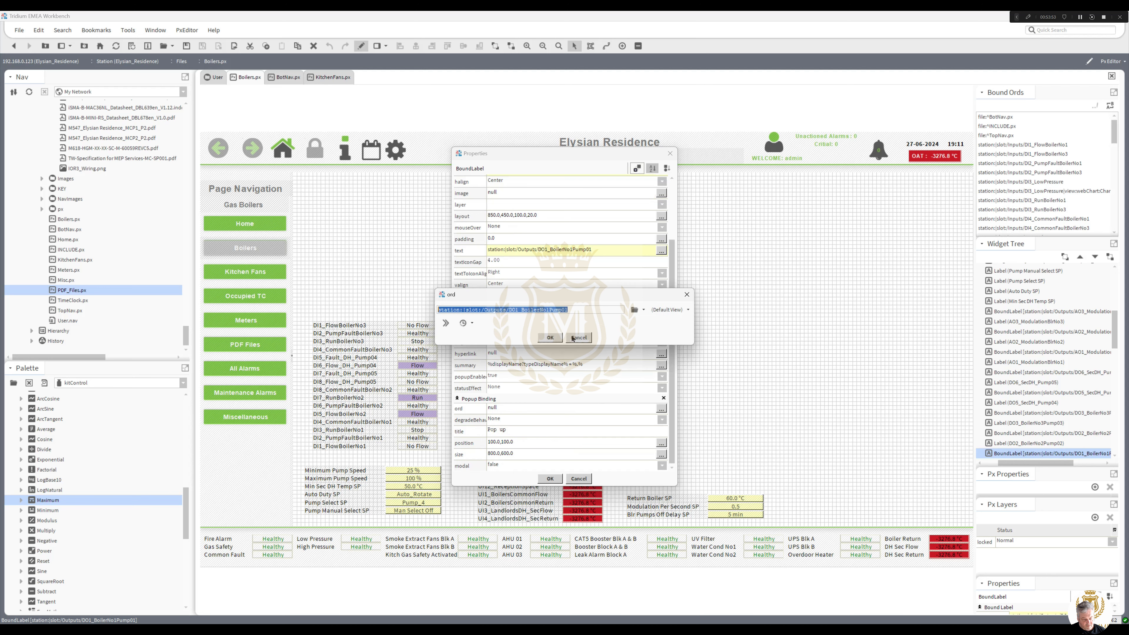
{"action": "left_click", "coordinate": [550, 337]}
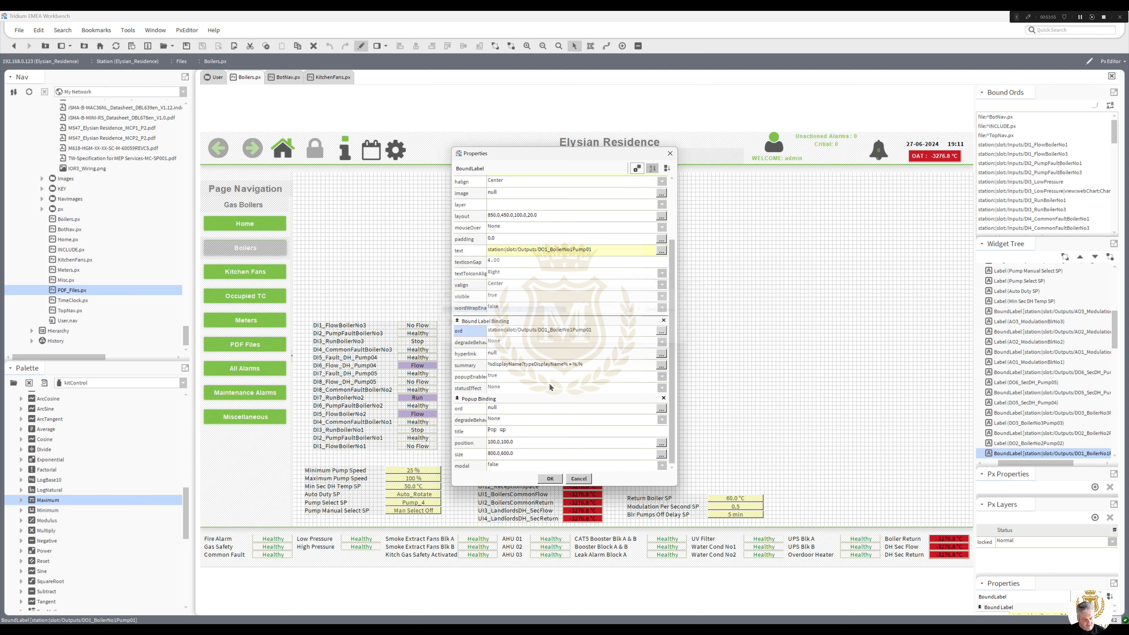
{"action": "double_click", "coordinate": [549, 408]}
{"action": "key", "text": "ctrl+v"}
{"action": "left_click", "coordinate": [669, 312]}
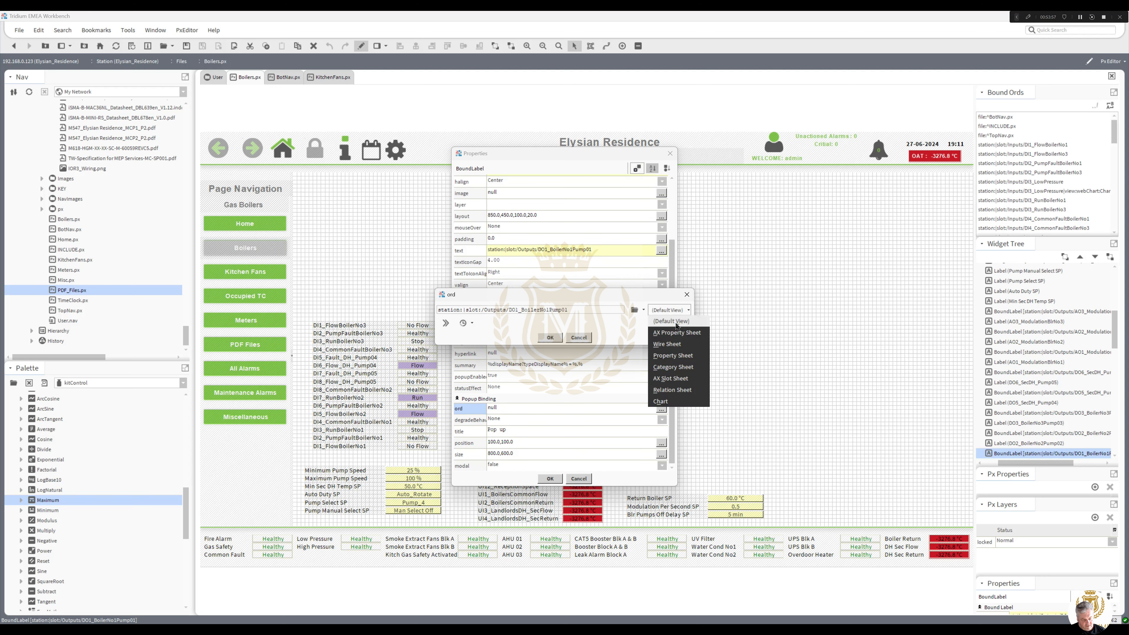
{"action": "left_click", "coordinate": [649, 400]}
{"action": "left_click", "coordinate": [551, 337]}
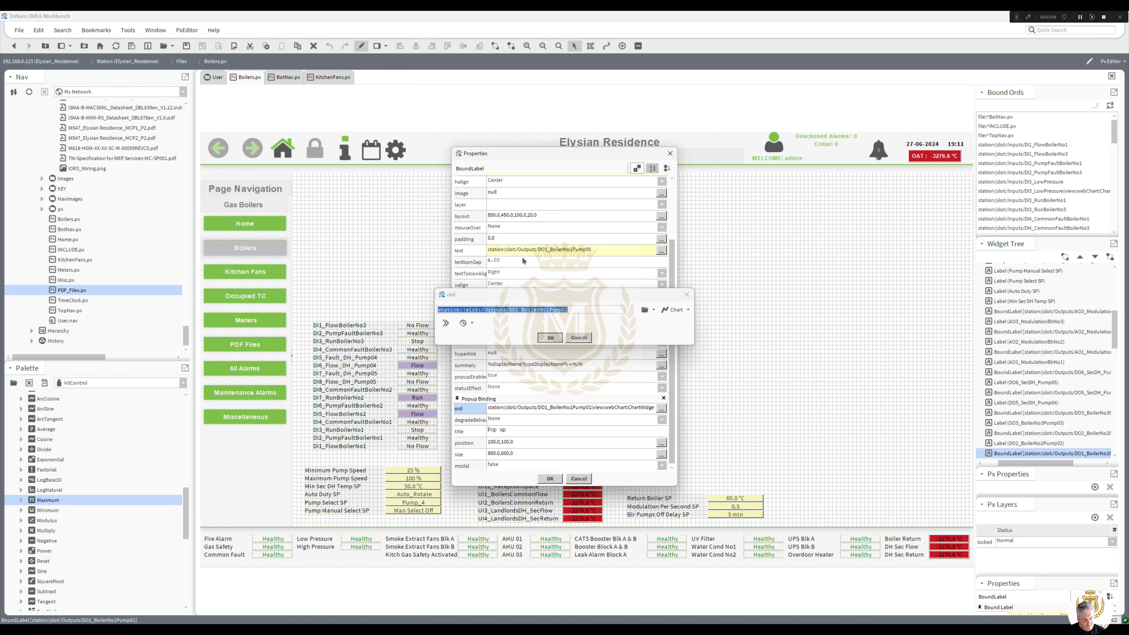
Set the DO1 value label's mouseOver to Highlight and apply its properties
{"action": "left_click", "coordinate": [524, 227]}
{"action": "left_click", "coordinate": [500, 257]}
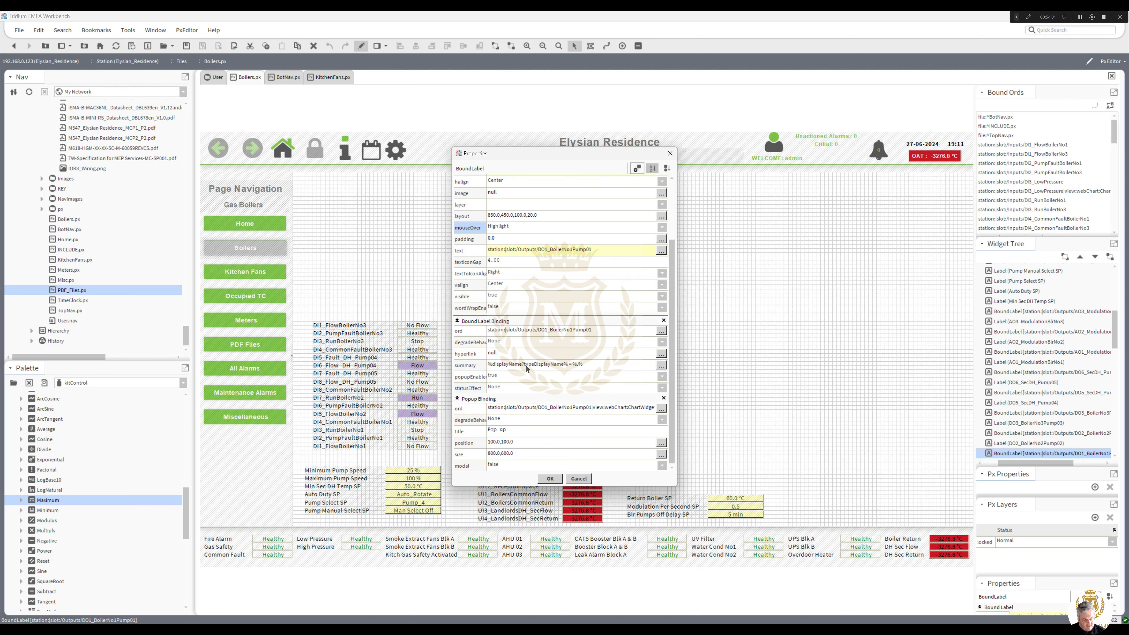
{"action": "left_click", "coordinate": [550, 478]}
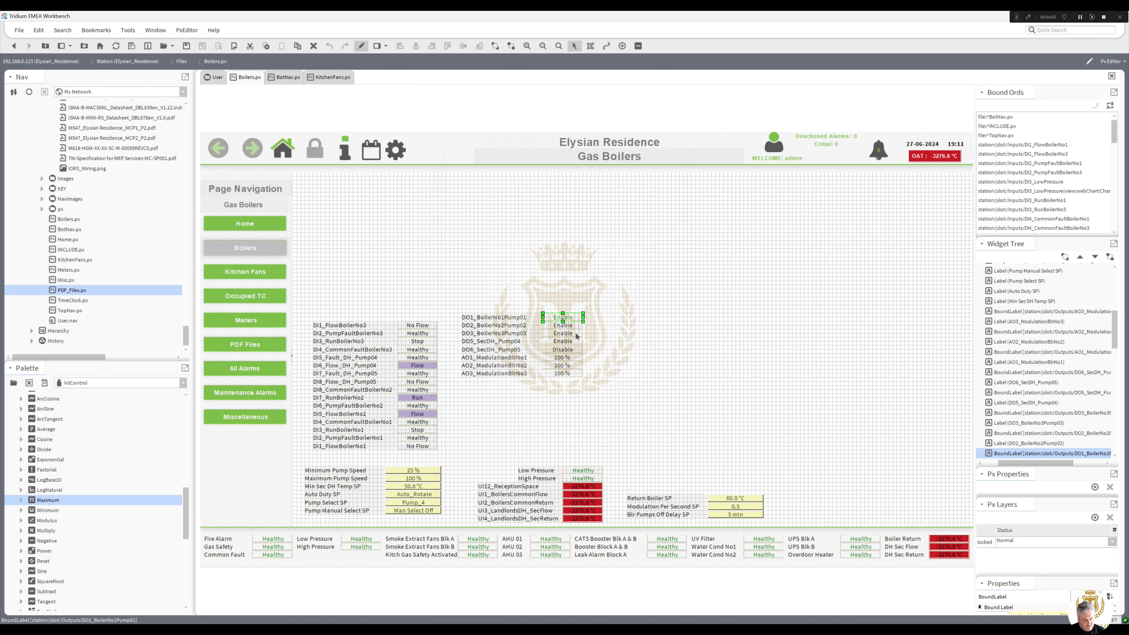
Duplicate the DO1 value label and place the copy beside the DO2_BoilerNo2Pump02 value
{"action": "right_click", "coordinate": [570, 319]}
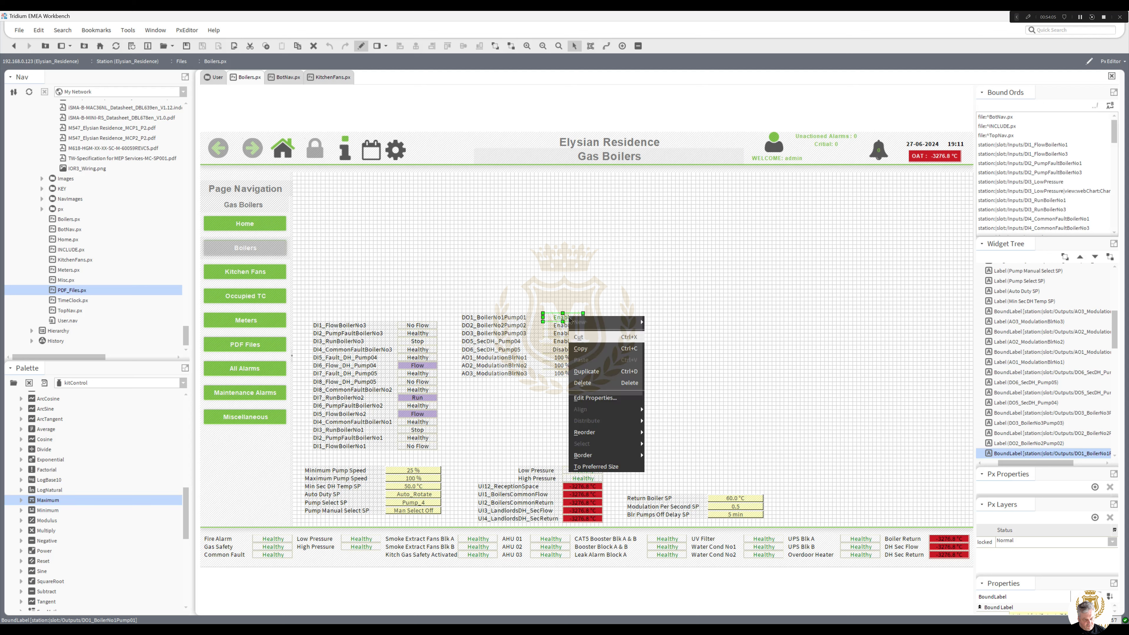
{"action": "left_click", "coordinate": [587, 371]}
{"action": "left_click_drag", "start_coordinate": [576, 325], "coordinate": [613, 330]}
Copy the original DO2 value label's ord, Outputs/DO2_BoilerNo2Pump02, into the Bound Label Binding of the duplicate beside it
{"action": "double_click", "coordinate": [567, 327]}
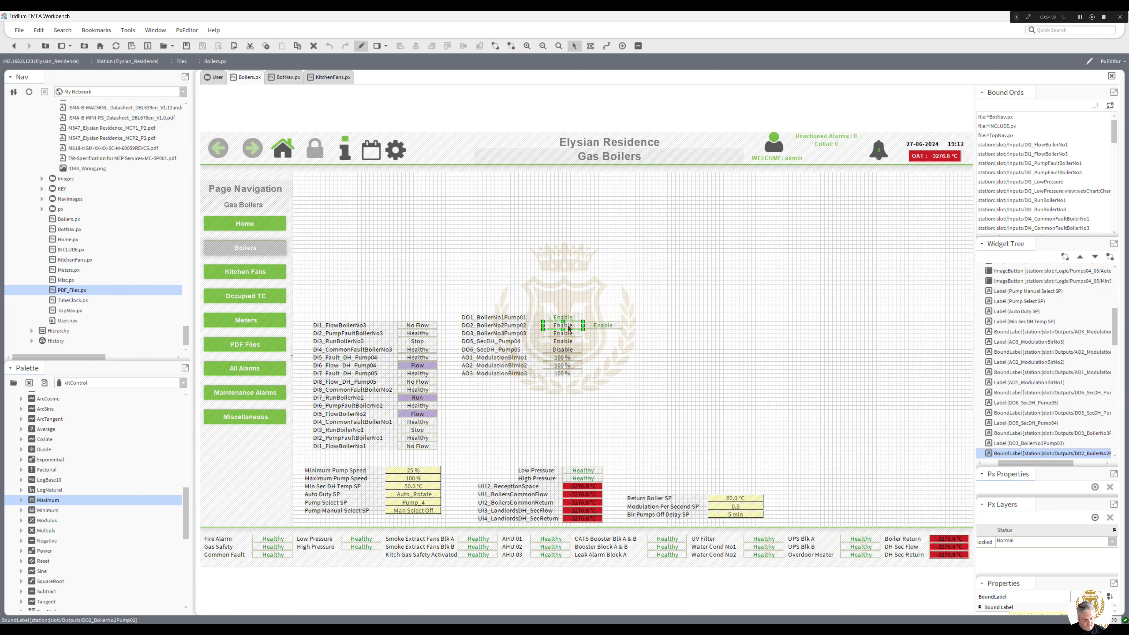
{"action": "double_click", "coordinate": [580, 405]}
{"action": "key", "text": "ctrl+c"}
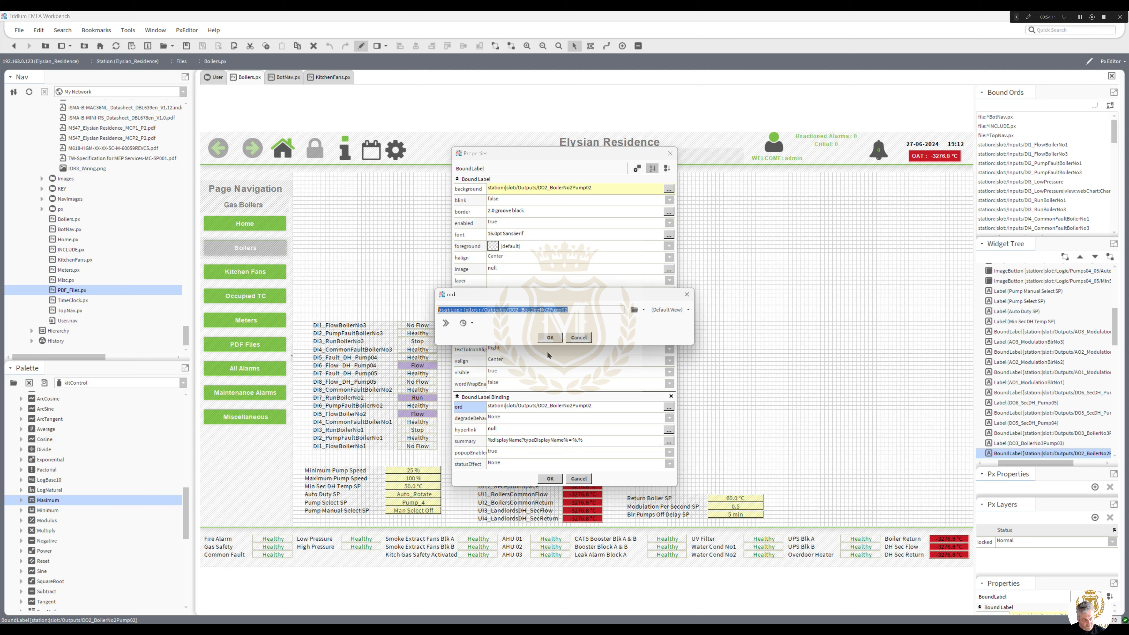
{"action": "left_click", "coordinate": [550, 337]}
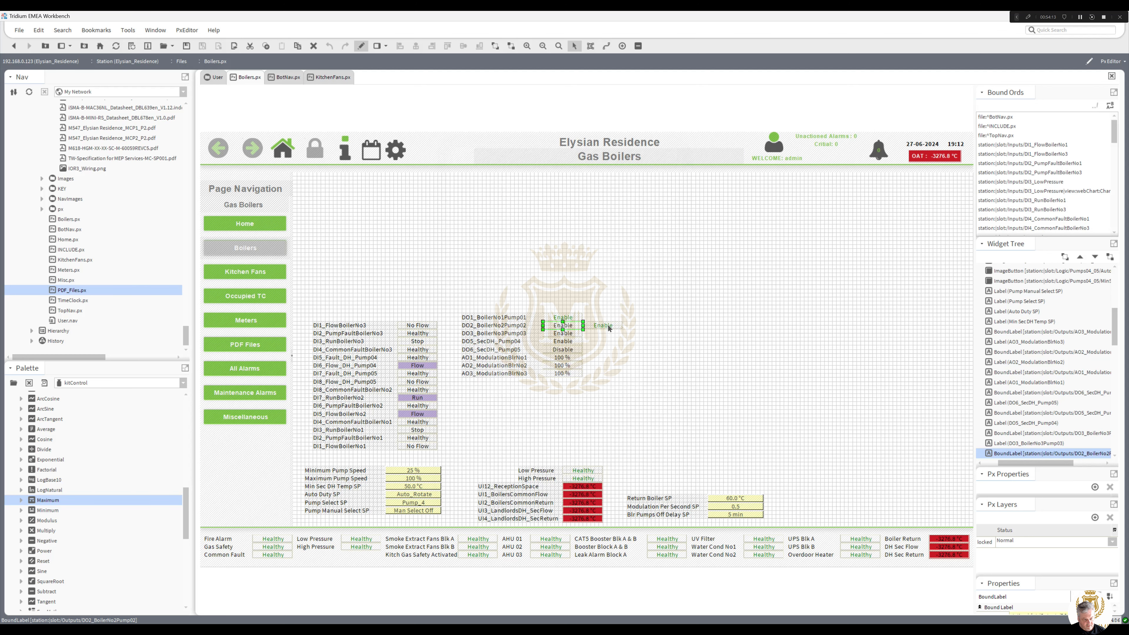
{"action": "double_click", "coordinate": [607, 327]}
{"action": "double_click", "coordinate": [580, 373]}
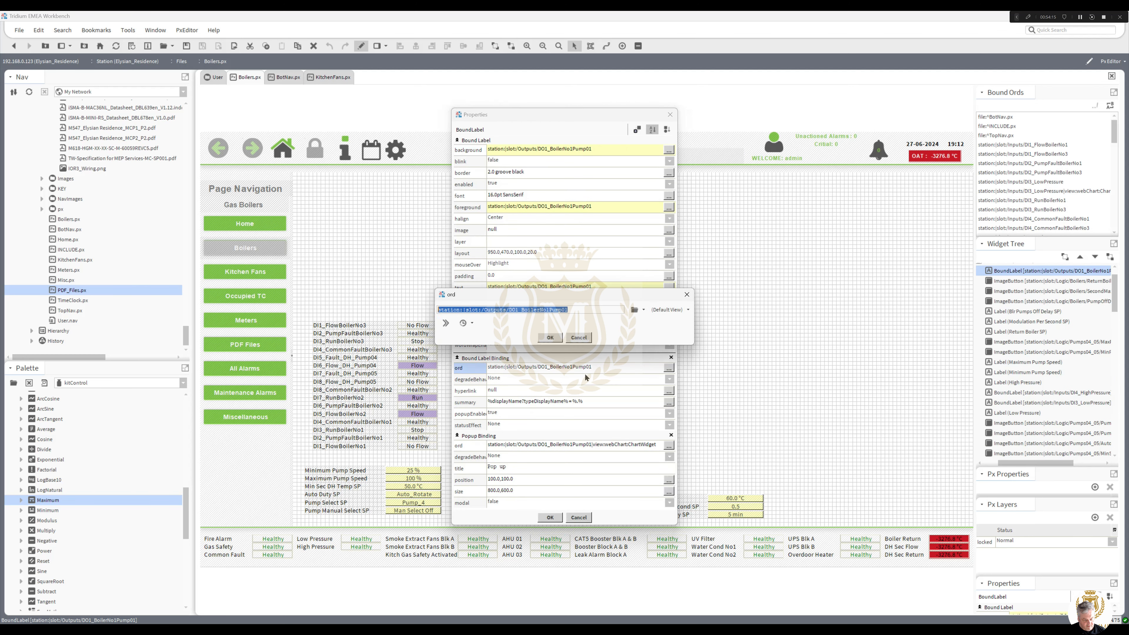
{"action": "key", "text": "ctrl+v"}
{"action": "left_click", "coordinate": [550, 338]}
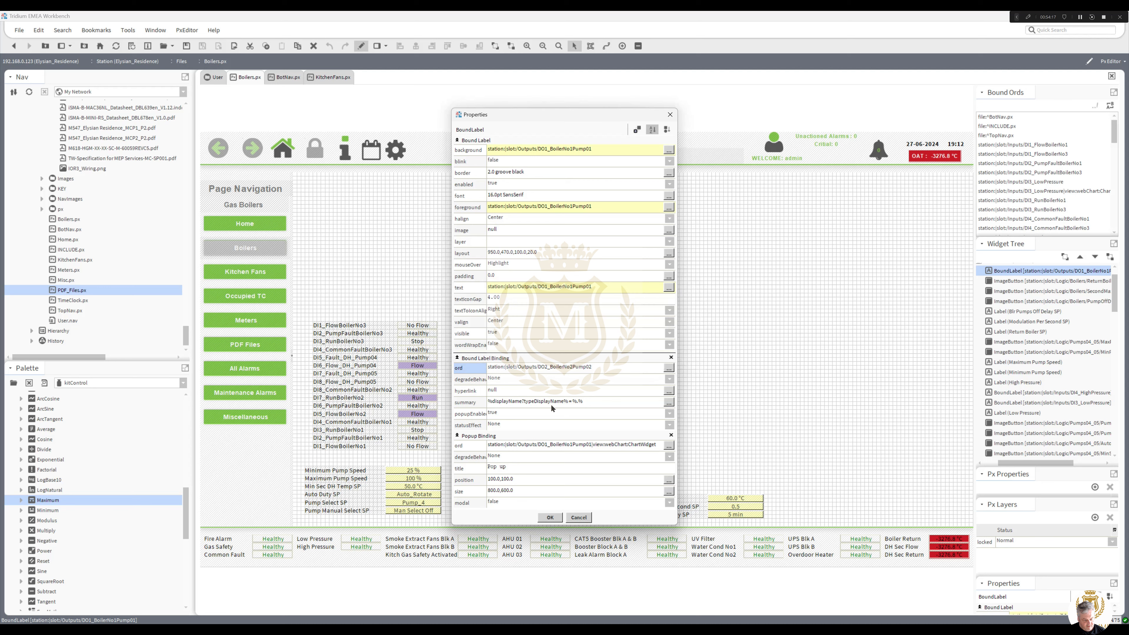
Set the duplicate's Popup Binding ord to Outputs/DO2_BoilerNo2Pump02 in the Chart view and apply its properties
{"action": "double_click", "coordinate": [558, 445]}
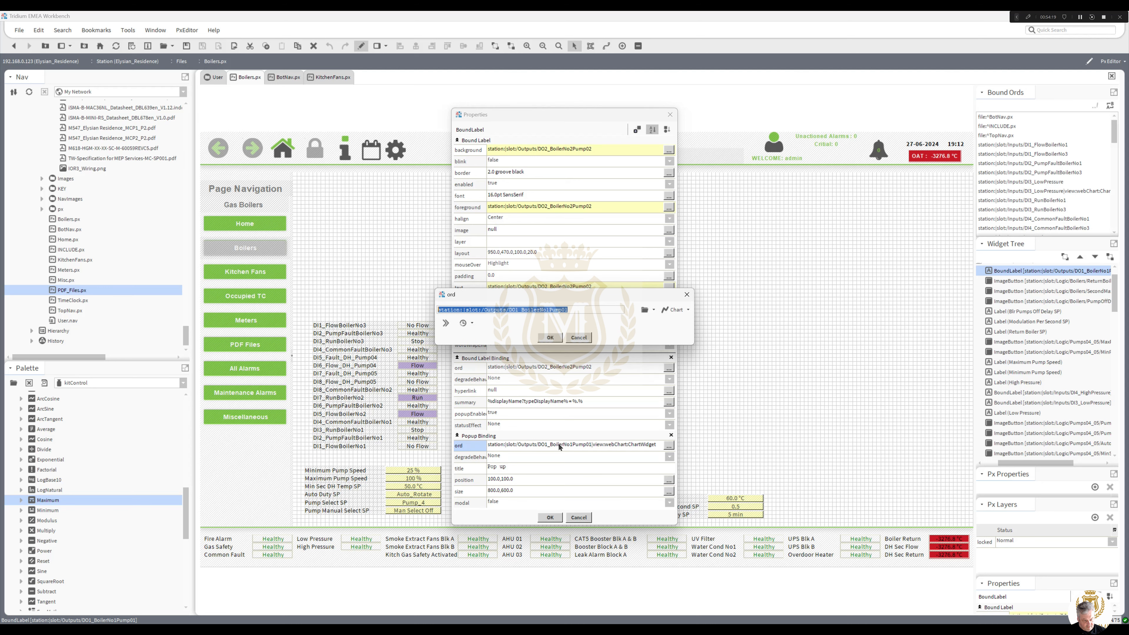
{"action": "key", "text": "ctrl+v"}
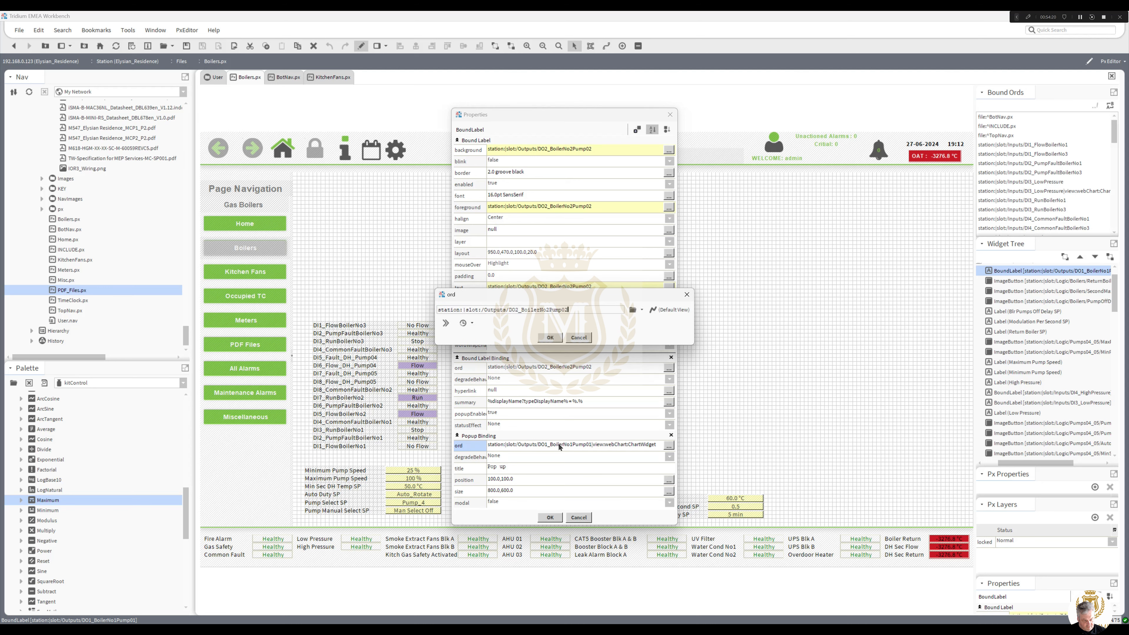
{"action": "left_click", "coordinate": [673, 310]}
{"action": "left_click", "coordinate": [663, 395]}
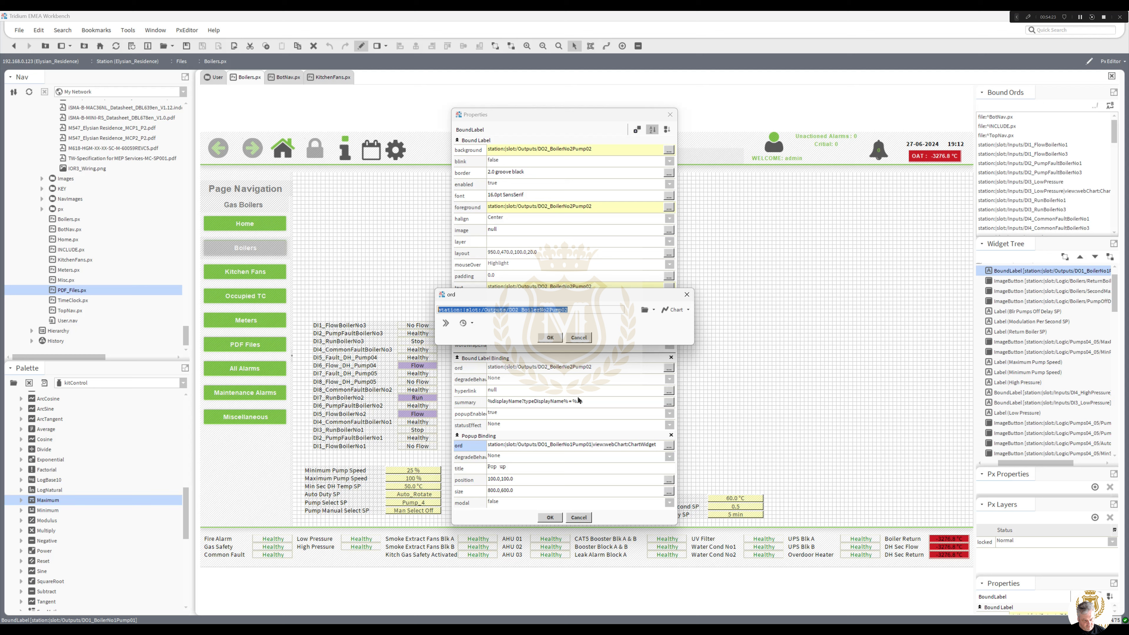
{"action": "left_click", "coordinate": [550, 338]}
{"action": "left_click", "coordinate": [550, 517]}
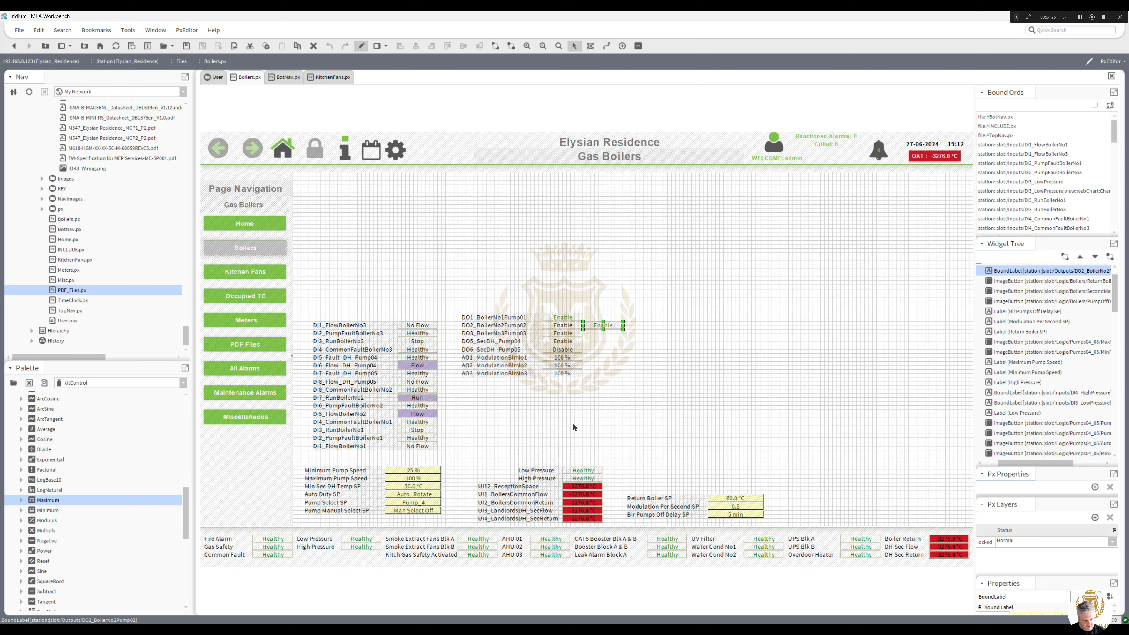
Delete the original DO2 value label and duplicate its replacement onto the DO3_BoilerNo3Pump03 row
{"action": "left_click", "coordinate": [569, 327]}
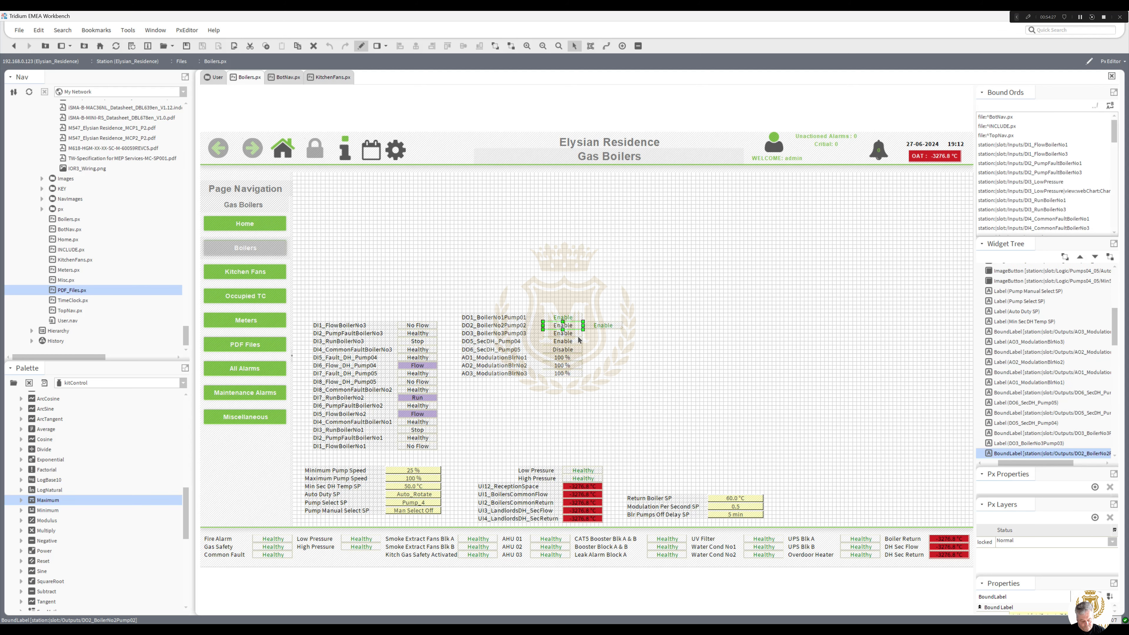
{"action": "key", "text": "Delete"}
{"action": "right_click", "coordinate": [600, 328]}
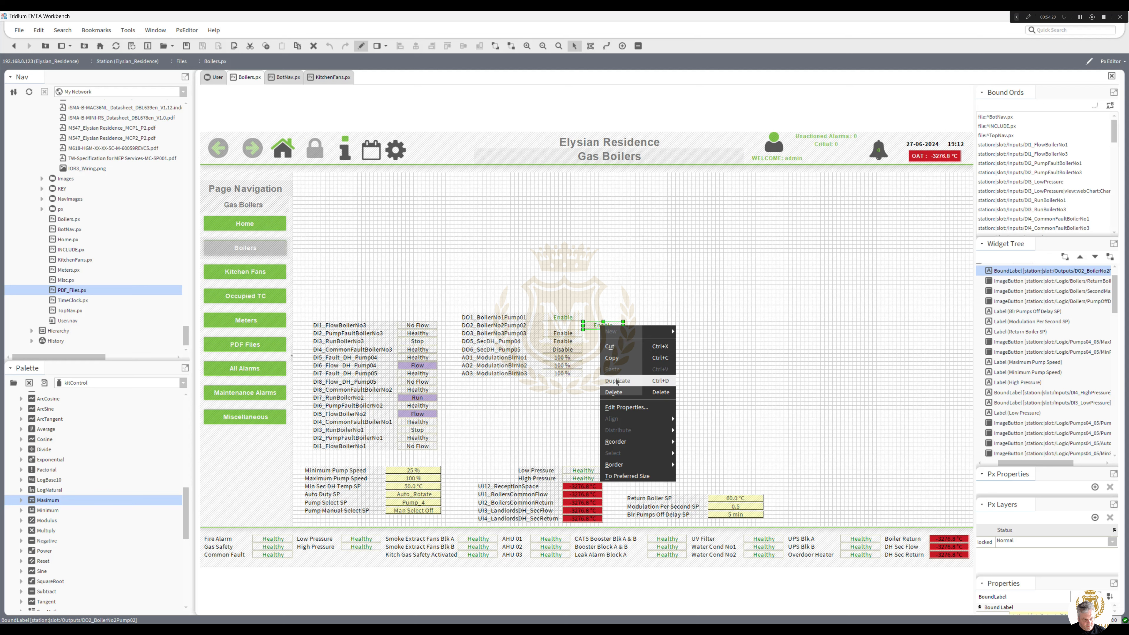
{"action": "left_click", "coordinate": [613, 348]}
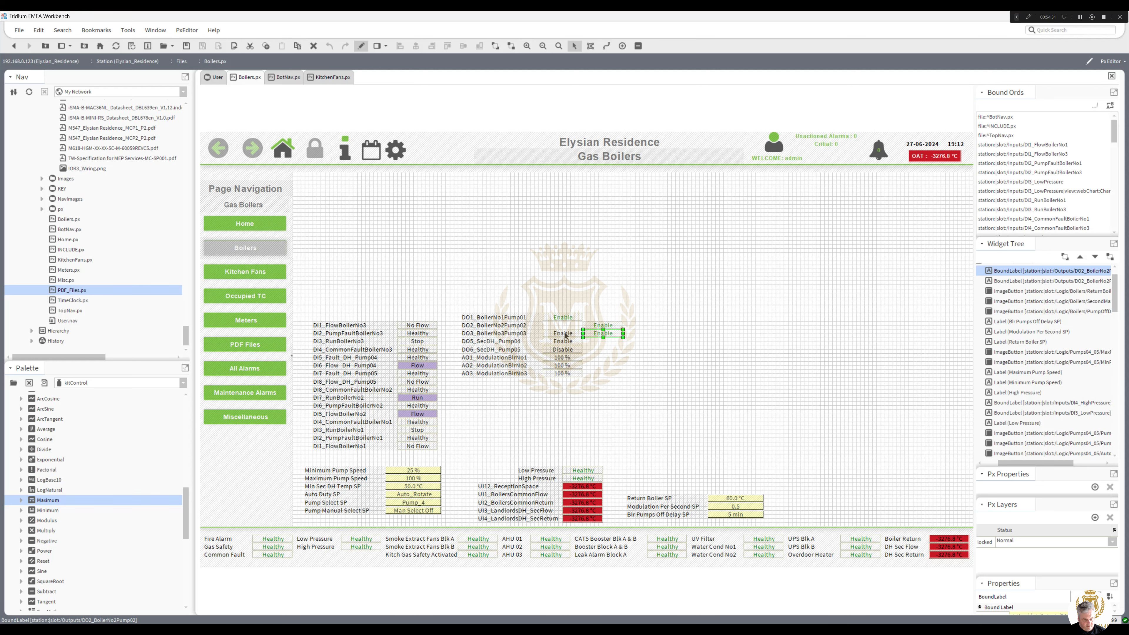
Copy the original DO3 value label's ord, Outputs/DO3_BoilerNo3Pump03, into the Bound Label Binding of the duplicate beside it
{"action": "double_click", "coordinate": [605, 330]}
{"action": "double_click", "coordinate": [599, 403]}
{"action": "key", "text": "ctrl+c"}
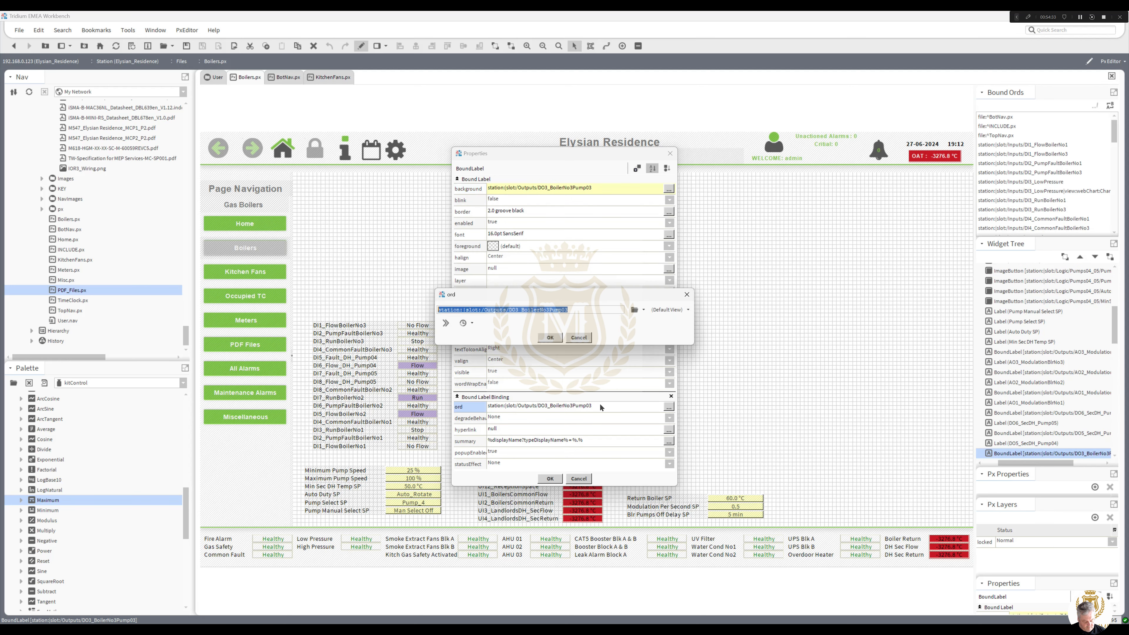
{"action": "left_click", "coordinate": [553, 339]}
{"action": "left_click", "coordinate": [550, 479]}
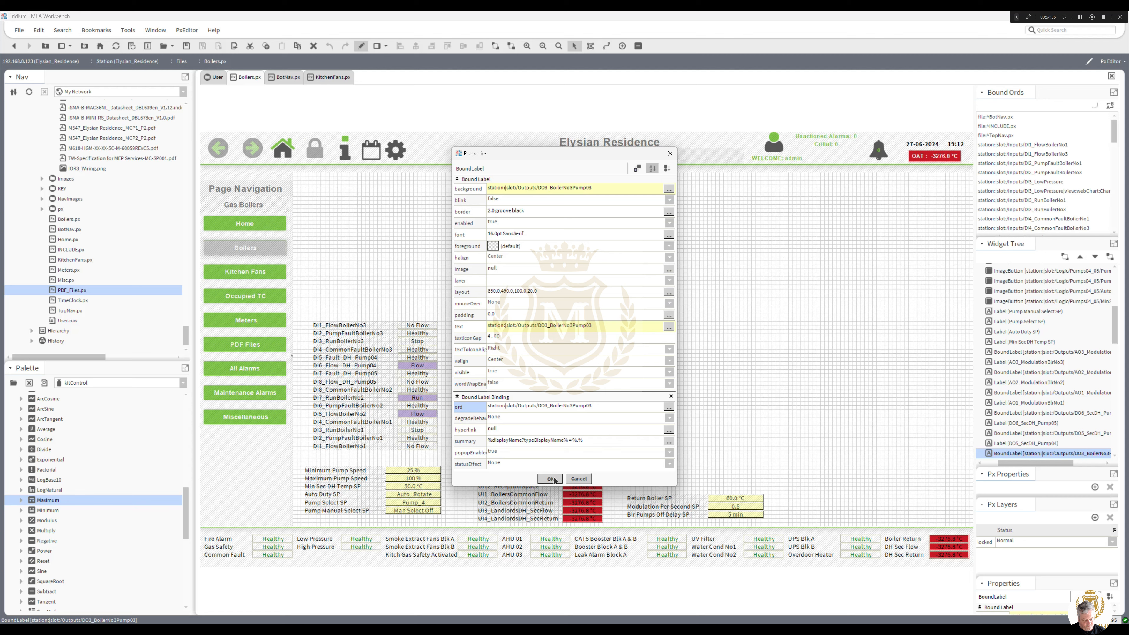
{"action": "double_click", "coordinate": [608, 333]}
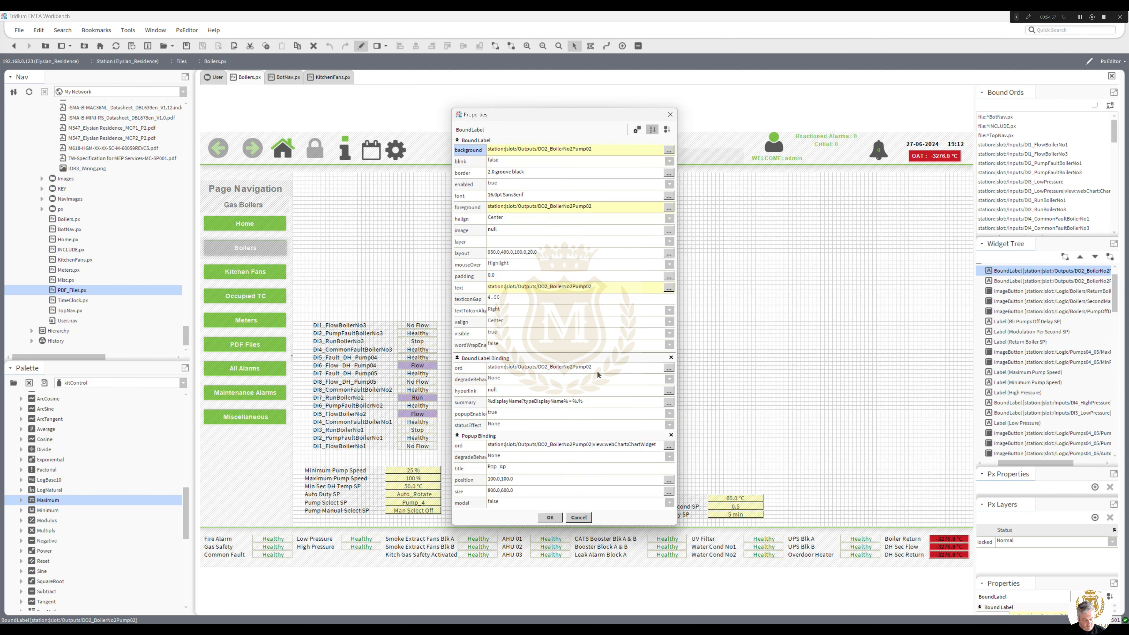
{"action": "double_click", "coordinate": [597, 369]}
{"action": "key", "text": "ctrl+v"}
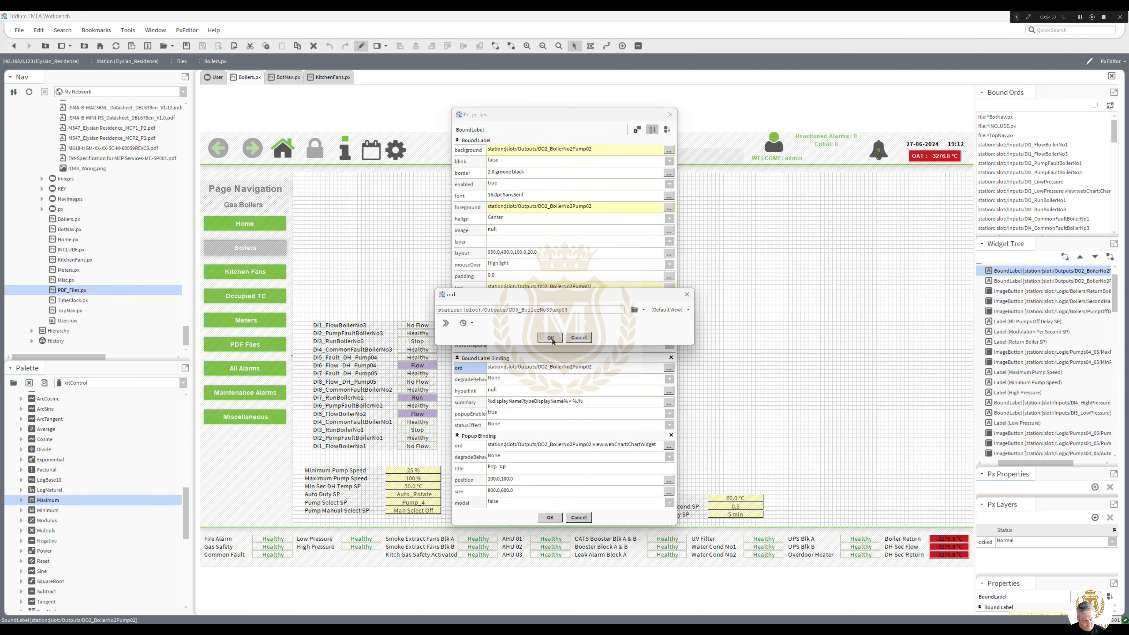
{"action": "left_click", "coordinate": [550, 338]}
Set the duplicate's Popup Binding ord to Outputs/DO3_BoilerNo3Pump03 in the Chart view and apply its properties
{"action": "double_click", "coordinate": [585, 445]}
{"action": "key", "text": "ctrl+v"}
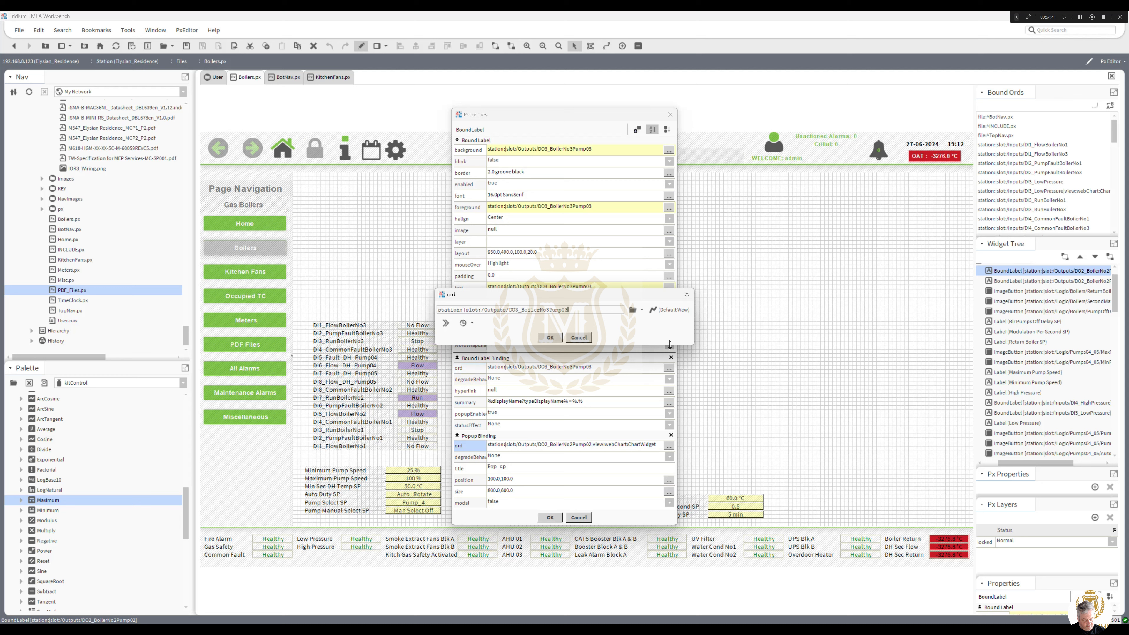
{"action": "left_click", "coordinate": [670, 310]}
{"action": "left_click", "coordinate": [660, 402]}
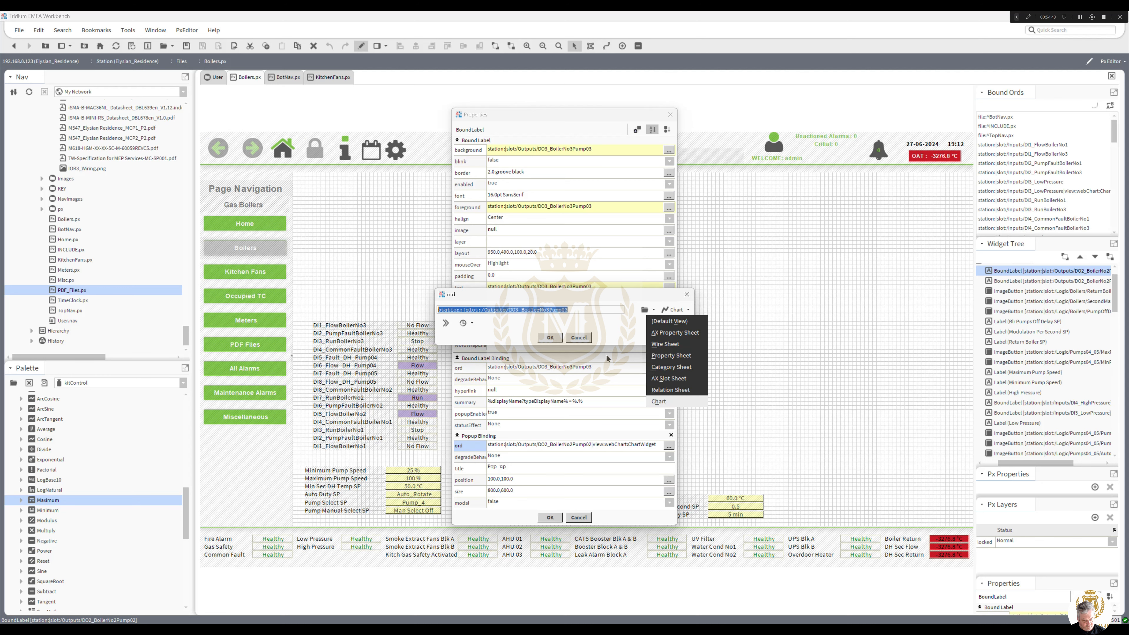
{"action": "left_click", "coordinate": [550, 337]}
{"action": "key", "text": "Return"}
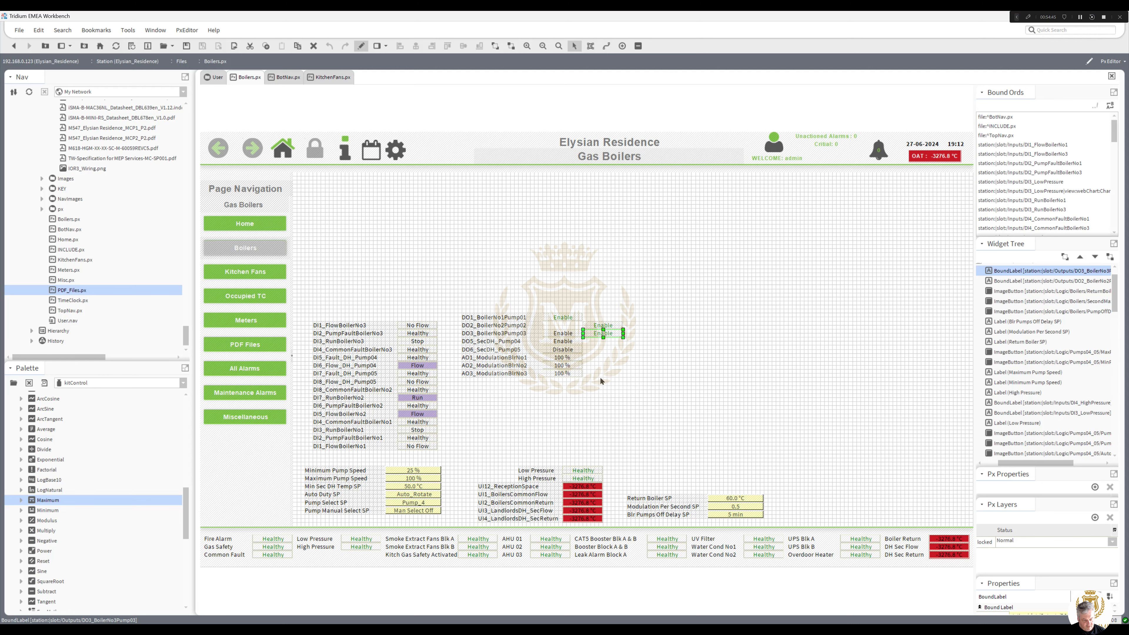
Delete the original DO3 value label and duplicate its replacement onto the DO5_SecDH_Pump04 row
{"action": "right_click", "coordinate": [602, 334]}
{"action": "left_click", "coordinate": [621, 363]}
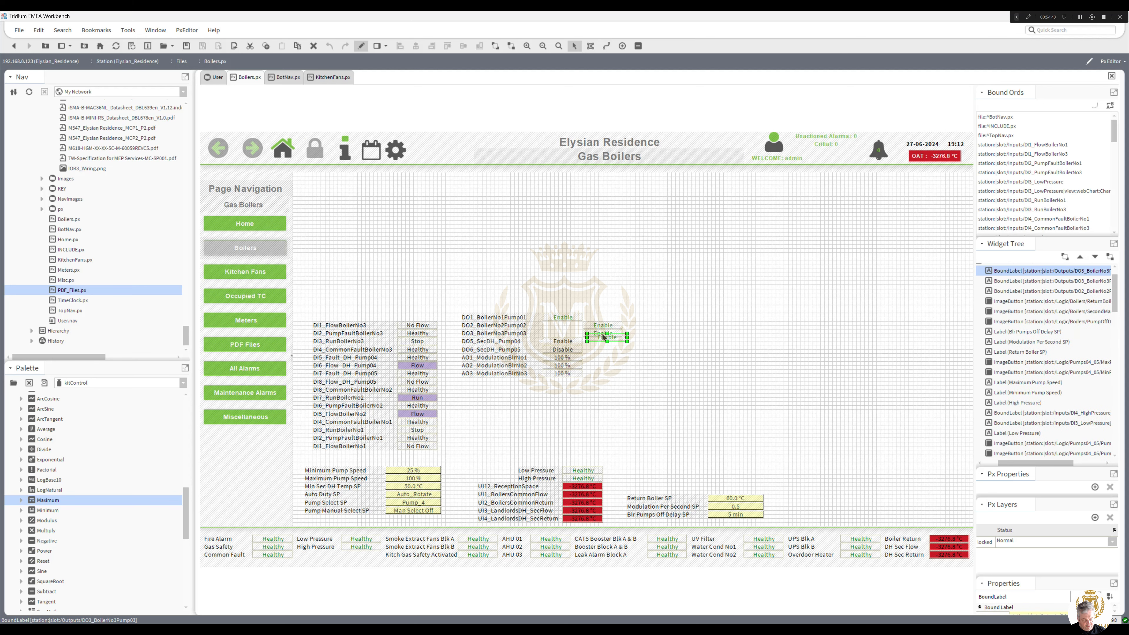
{"action": "left_click_drag", "start_coordinate": [603, 338], "coordinate": [601, 347]}
Copy the original DO5 value label's ord, Outputs/DO5_SecDH_Pump04, into the Bound Label Binding of the duplicate beside it
{"action": "double_click", "coordinate": [599, 345]}
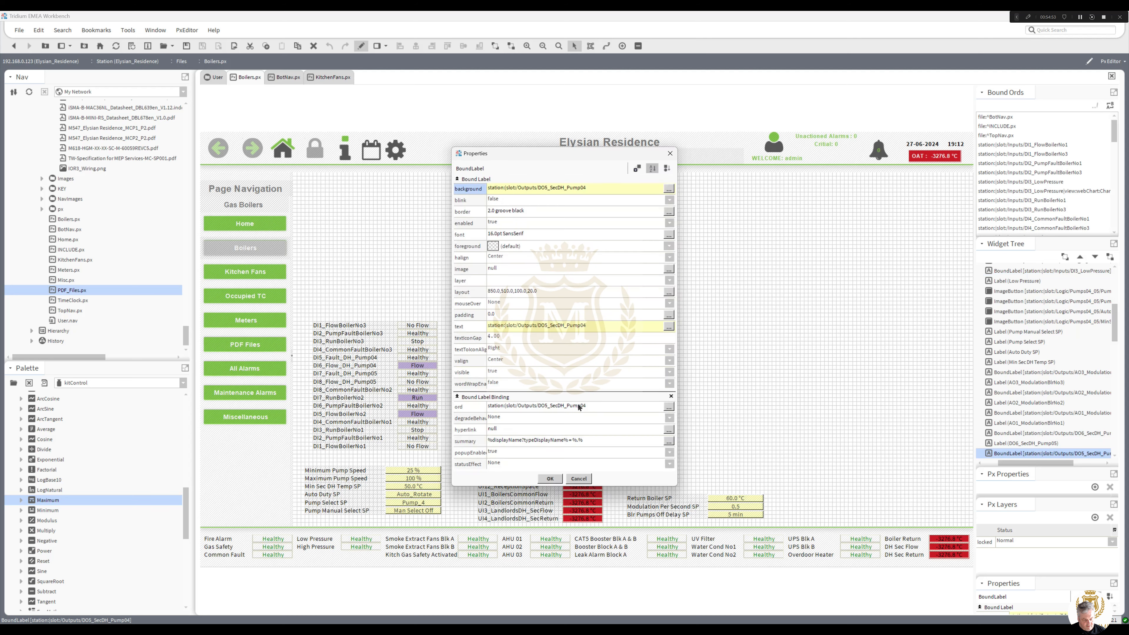
{"action": "double_click", "coordinate": [579, 407]}
{"action": "left_click", "coordinate": [554, 460]}
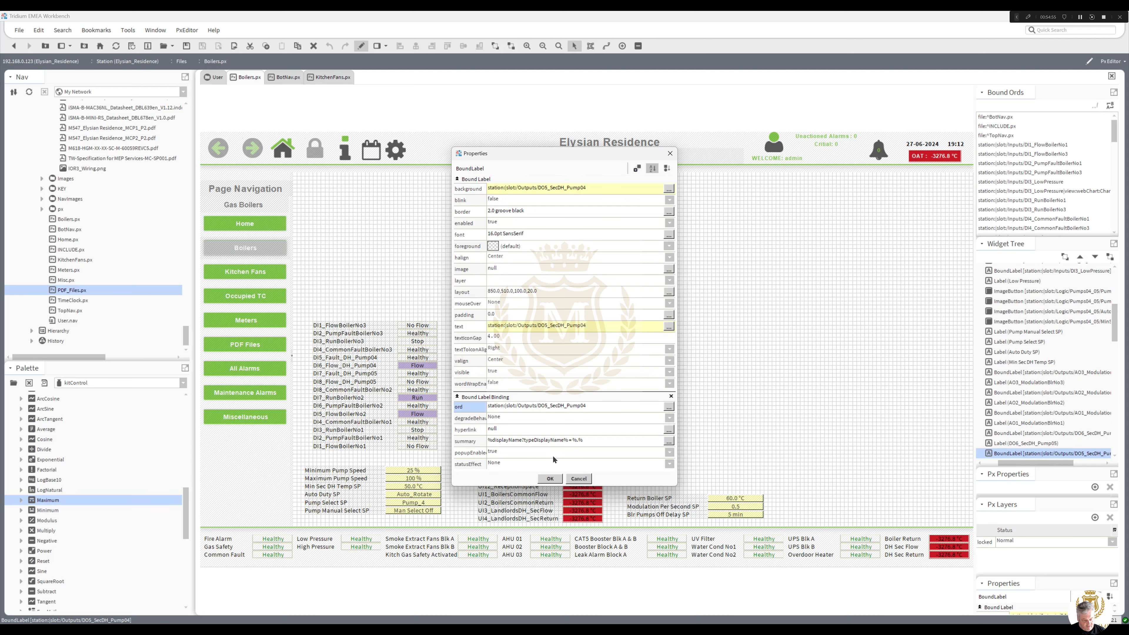
{"action": "left_click", "coordinate": [550, 479]}
{"action": "double_click", "coordinate": [606, 345]}
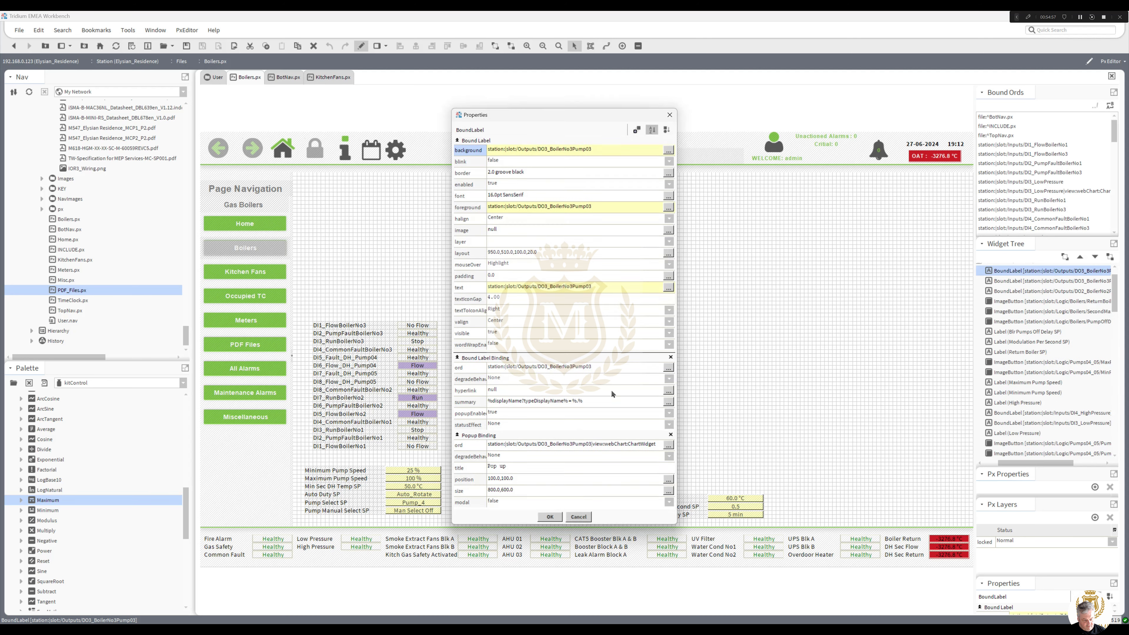
{"action": "double_click", "coordinate": [605, 370]}
{"action": "type", "text": "station:|slot:/Outputs/DO5_SecDH_Pump04"}
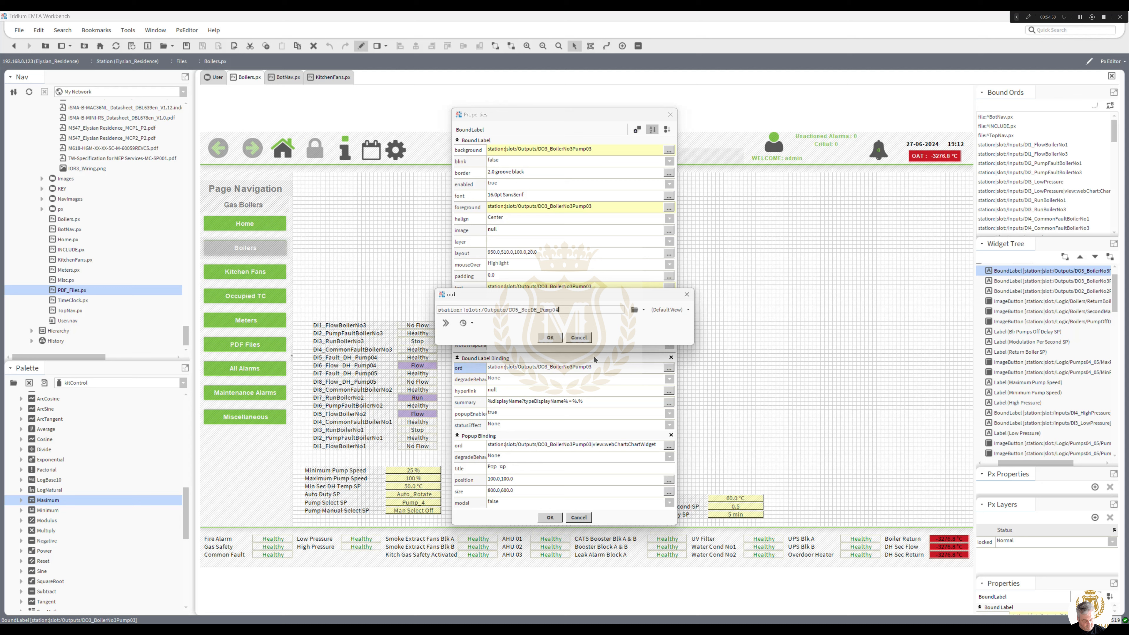
{"action": "left_click", "coordinate": [550, 338]}
Set the duplicate's Popup Binding ord to Outputs/DO5_SecDH_Pump04 in the Chart view and apply its properties
{"action": "double_click", "coordinate": [577, 444]}
{"action": "type", "text": "station:|slot:/Outputs/DO5_SecDH_Pump04"}
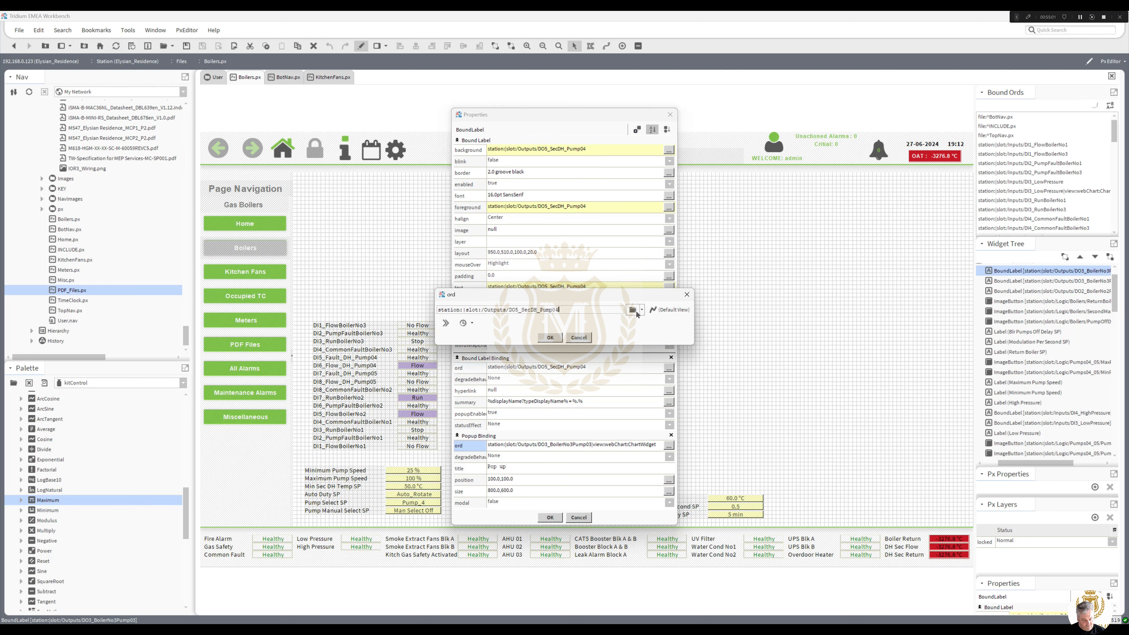
{"action": "left_click", "coordinate": [667, 310]}
{"action": "left_click", "coordinate": [671, 402]}
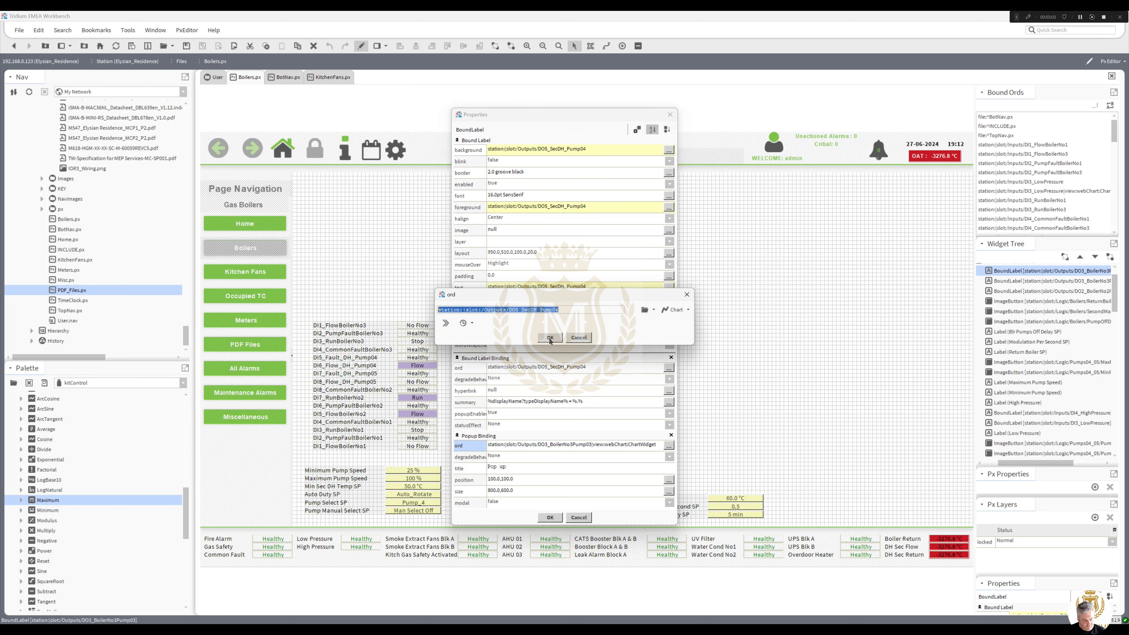
{"action": "left_click", "coordinate": [550, 337]}
{"action": "left_click", "coordinate": [552, 518]}
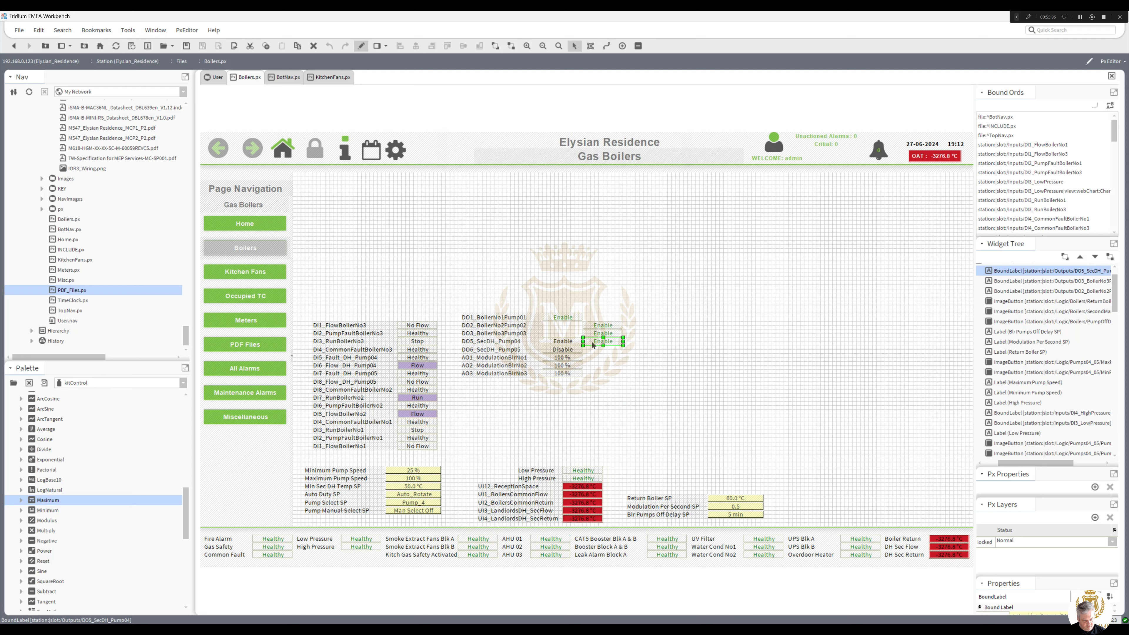
Duplicate the new DO5 value label and place the copy on the DO6_SecDH_Pump05 row
{"action": "right_click", "coordinate": [599, 344]}
{"action": "left_click", "coordinate": [618, 393]}
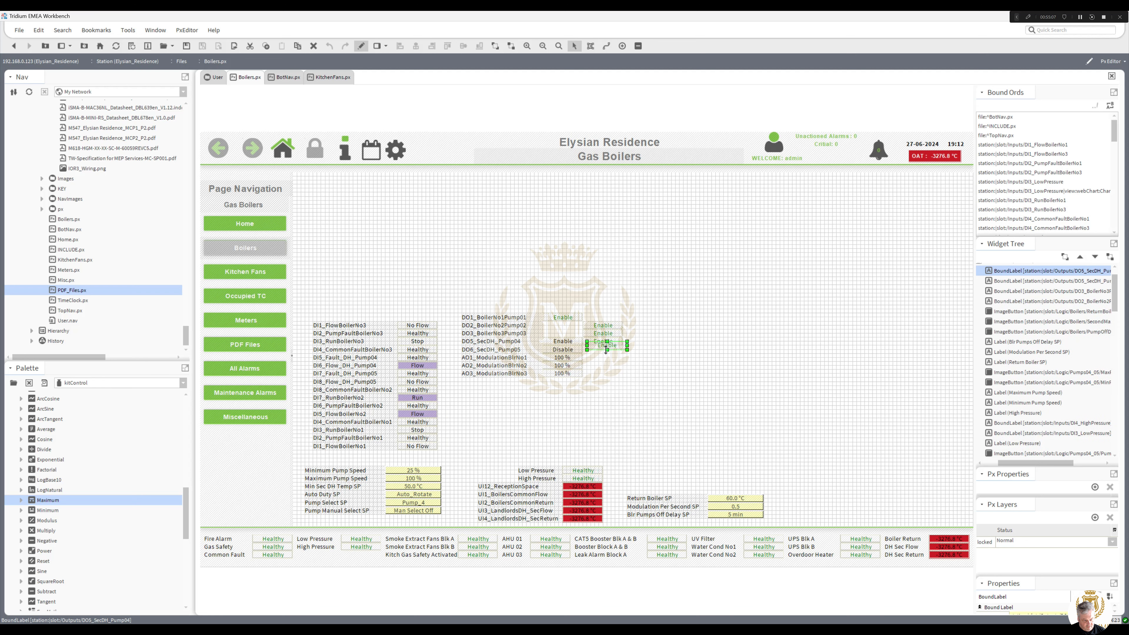
{"action": "left_click_drag", "start_coordinate": [606, 348], "coordinate": [602, 352]}
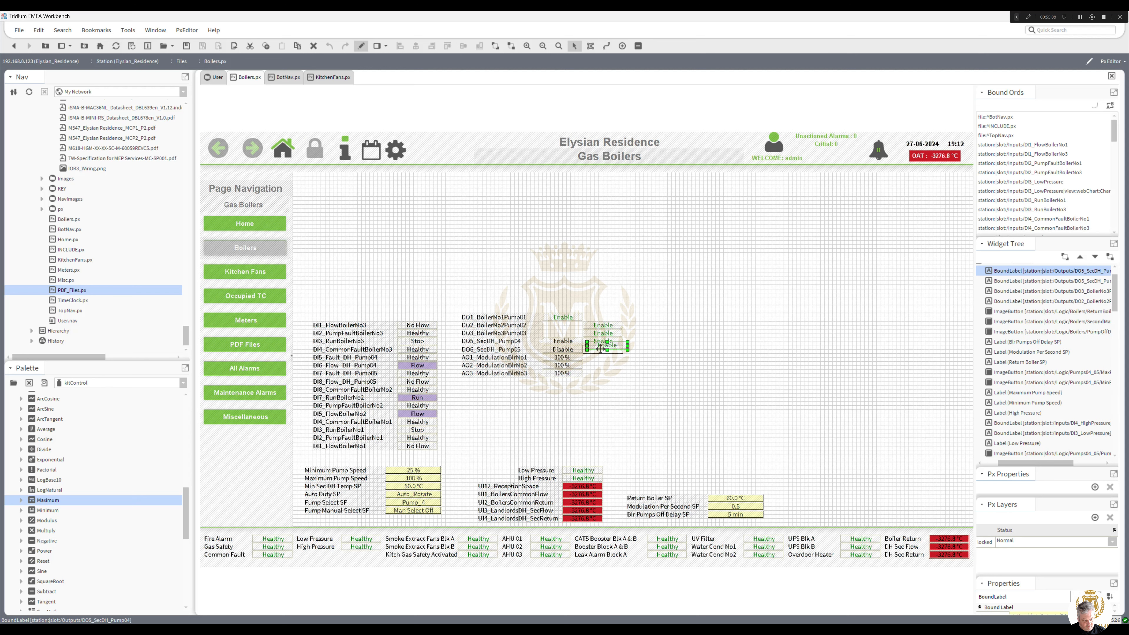
Copy the original DO6 value label's ord, Outputs/DO6_SecDH_Pump05, into the Bound Label Binding of the duplicate beside it
{"action": "double_click", "coordinate": [564, 352]}
{"action": "double_click", "coordinate": [593, 404]}
{"action": "key", "text": "ctrl+c"}
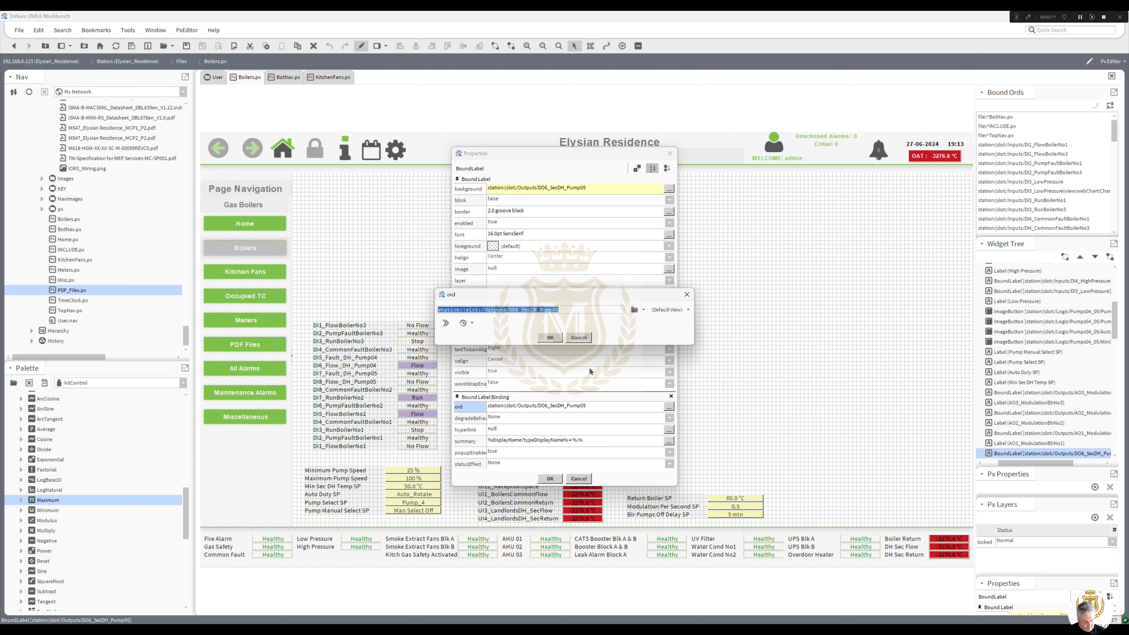
{"action": "left_click", "coordinate": [550, 337]}
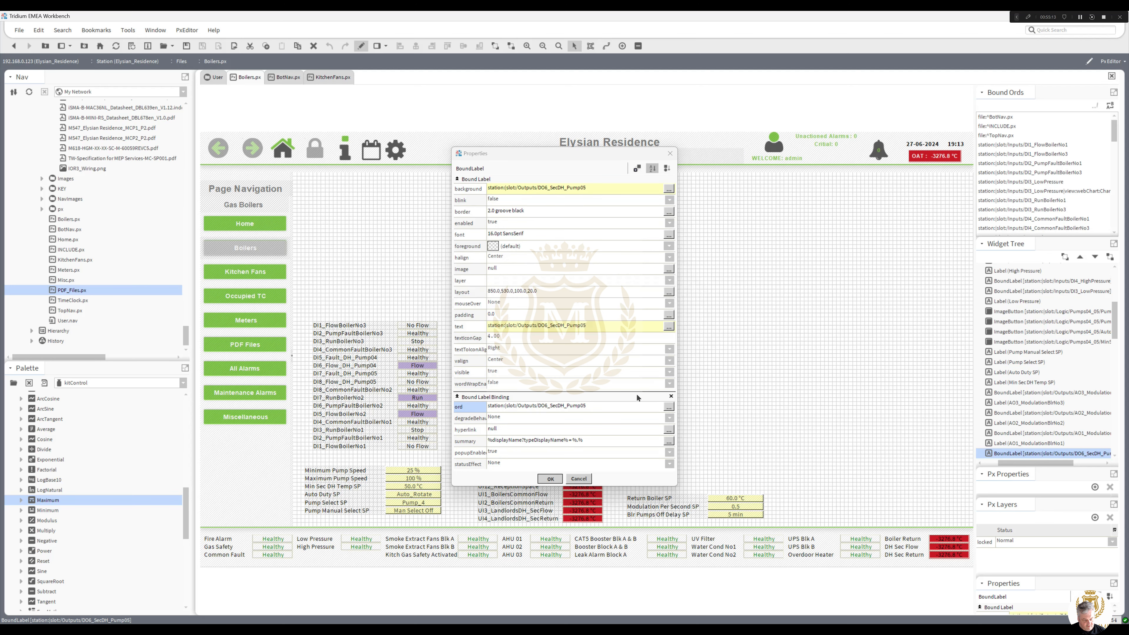
{"action": "key", "text": "Return"}
{"action": "double_click", "coordinate": [609, 350]}
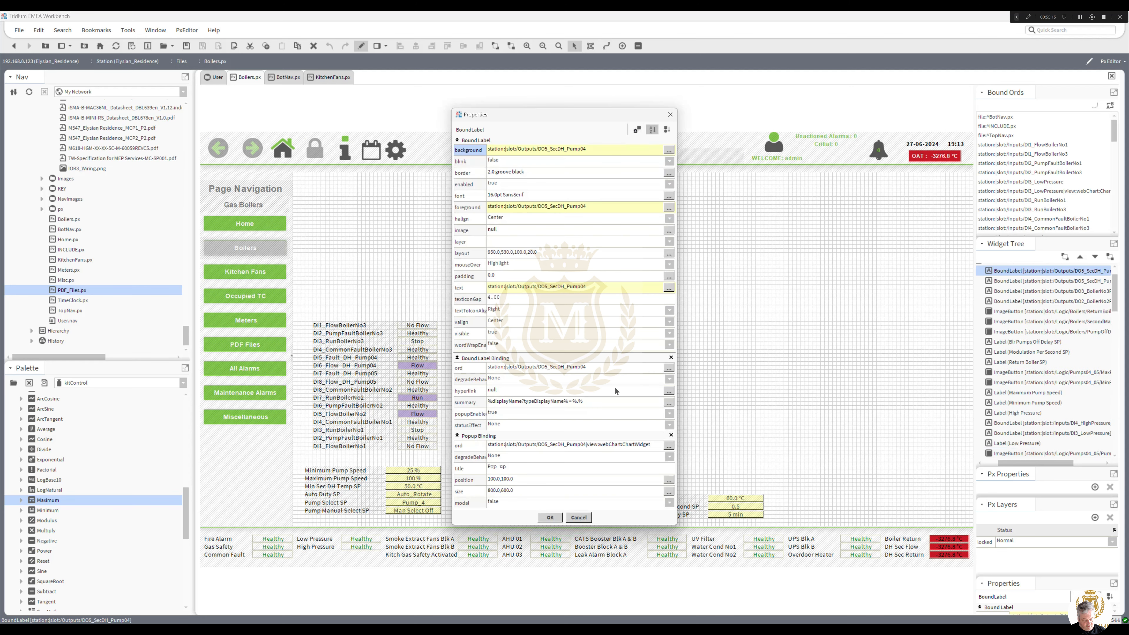
{"action": "double_click", "coordinate": [615, 367]}
{"action": "key", "text": "ctrl+v"}
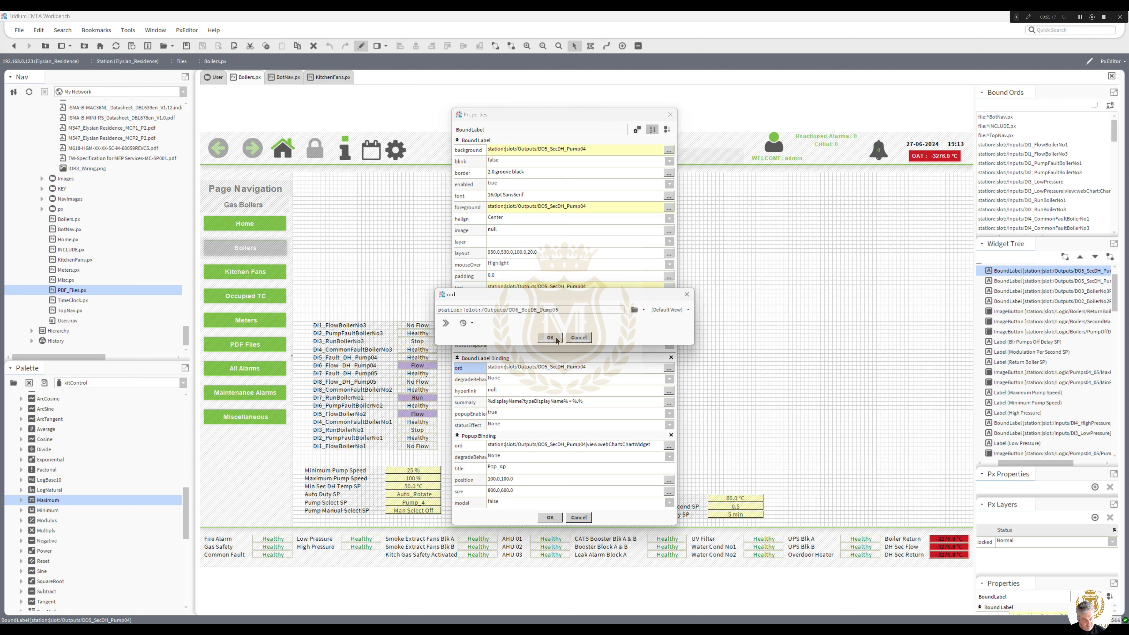
{"action": "left_click", "coordinate": [550, 338]}
Set the duplicate's Popup Binding ord to Outputs/DO6_SecDH_Pump05 with the Default View and apply its properties
{"action": "double_click", "coordinate": [597, 447]}
{"action": "key", "text": "ctrl+v"}
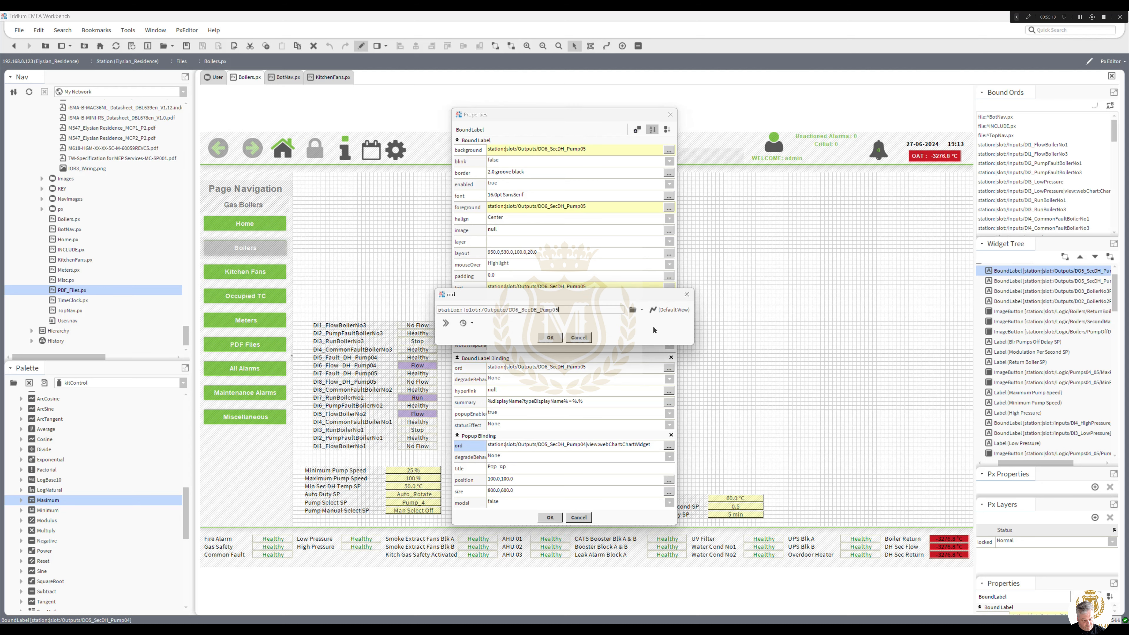
{"action": "left_click", "coordinate": [667, 310]}
{"action": "left_click", "coordinate": [670, 321]}
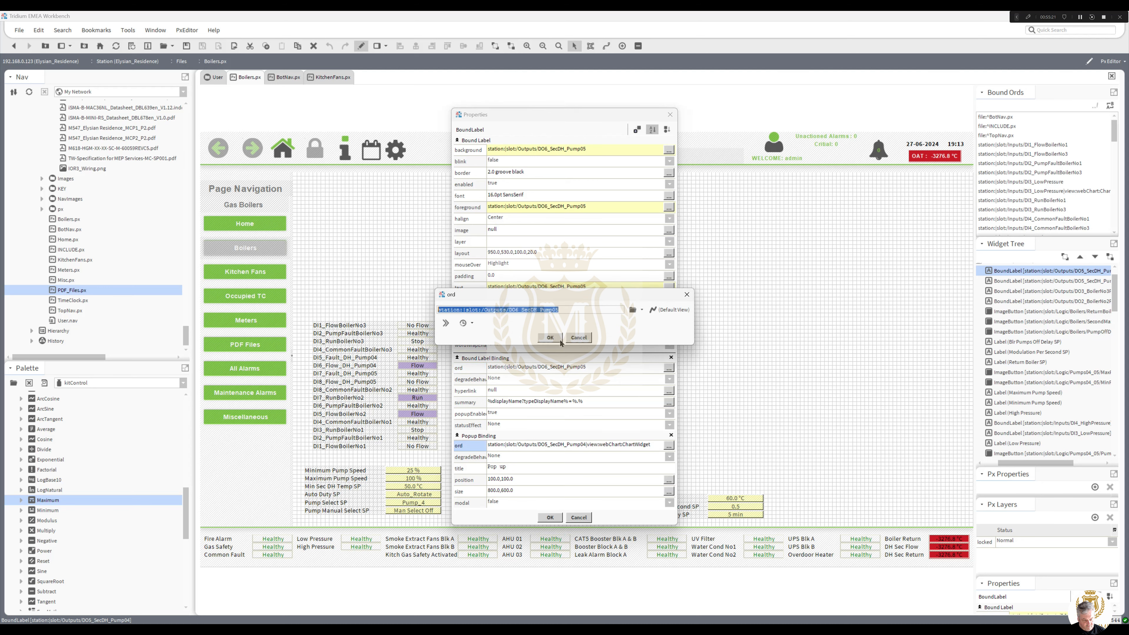
{"action": "left_click", "coordinate": [550, 338]}
{"action": "left_click", "coordinate": [551, 517]}
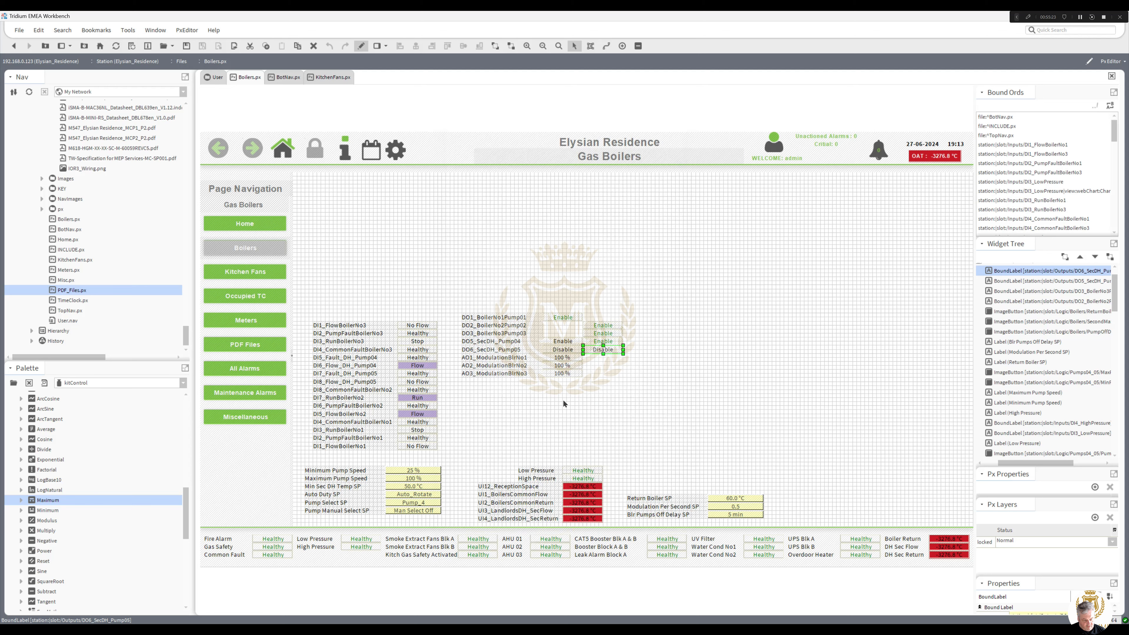
Delete the original DO5 and DO6 value labels and move the four replacement labels for DO2 to DO6 into the original value column
{"action": "left_click", "coordinate": [618, 364]}
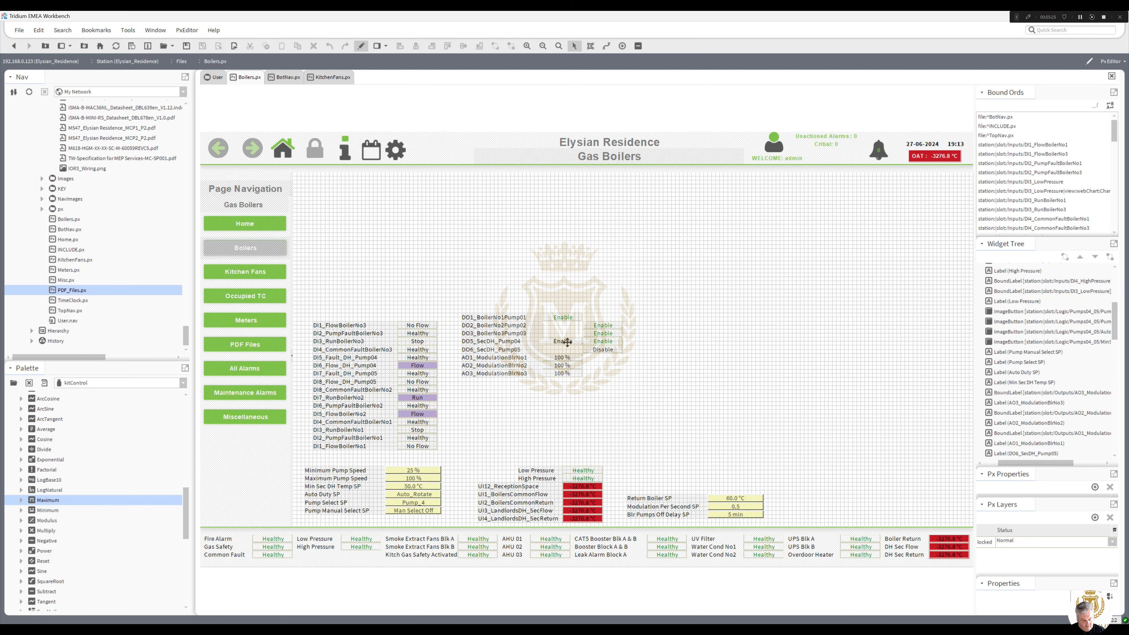
{"action": "left_click_drag", "start_coordinate": [628, 358], "coordinate": [559, 326]}
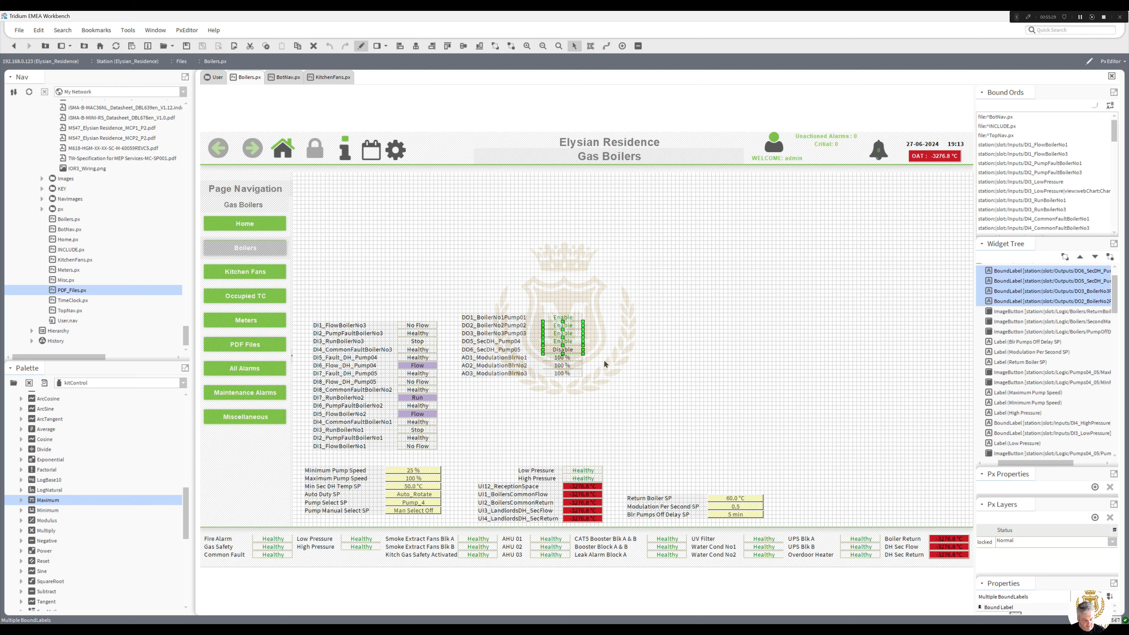
Duplicate the DO6 value label three times and place the copies beside the AO1, AO2 and AO3 modulation values
{"action": "right_click", "coordinate": [573, 350]}
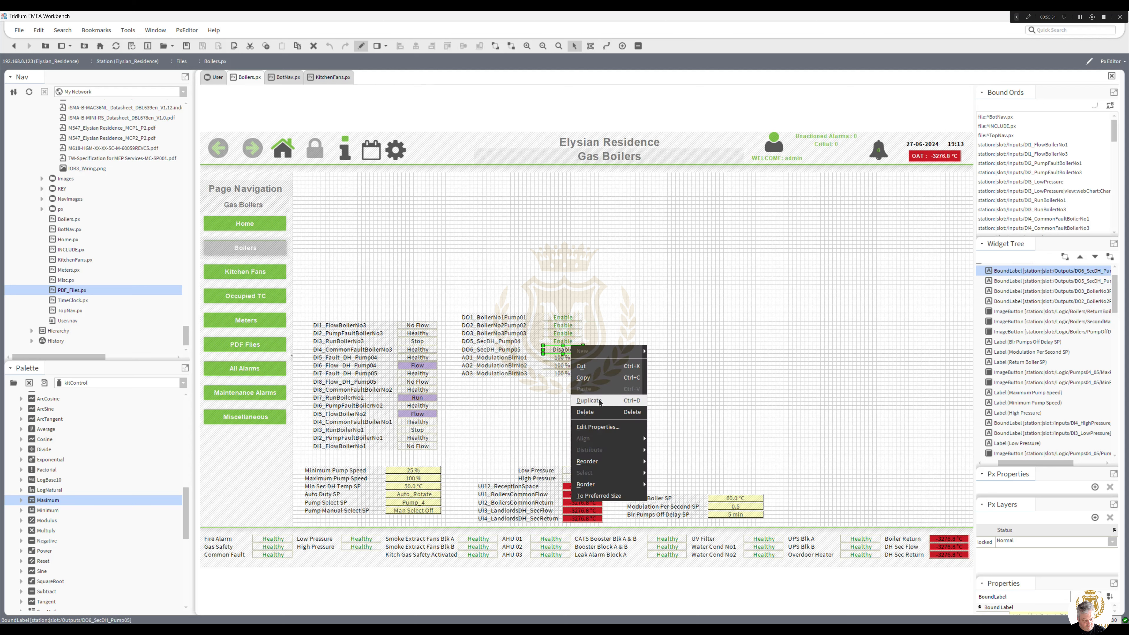
{"action": "left_click", "coordinate": [578, 366]}
{"action": "left_click_drag", "start_coordinate": [573, 356], "coordinate": [618, 360]}
{"action": "right_click", "coordinate": [608, 360]}
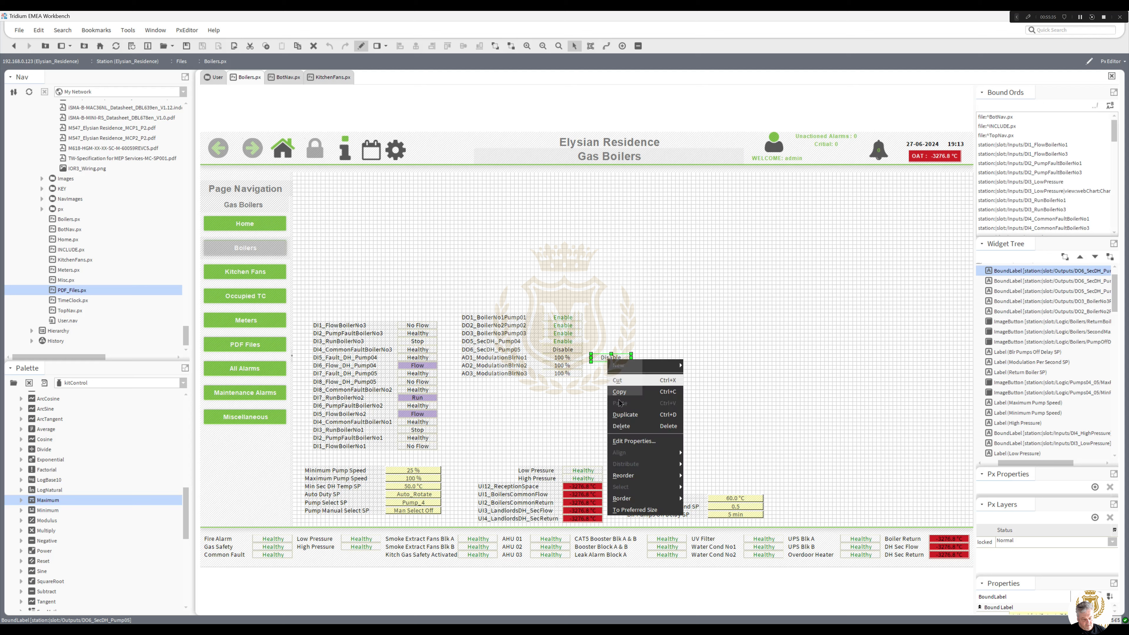
{"action": "left_click", "coordinate": [613, 380]}
{"action": "left_click_drag", "start_coordinate": [612, 366], "coordinate": [608, 370]}
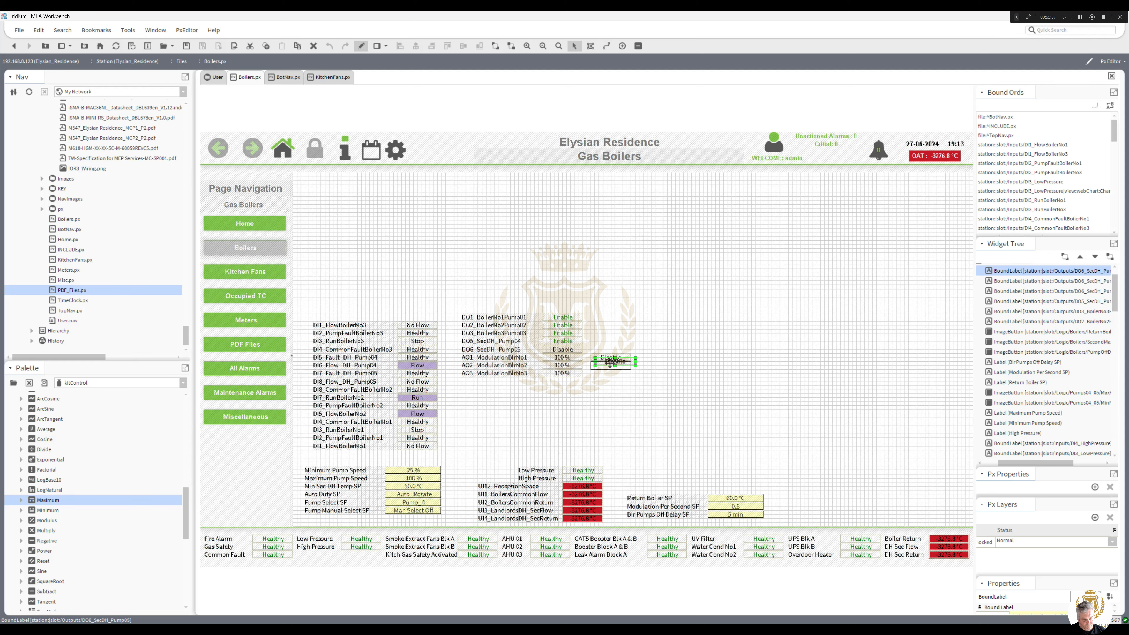
{"action": "right_click", "coordinate": [611, 365]}
{"action": "left_click", "coordinate": [617, 419]}
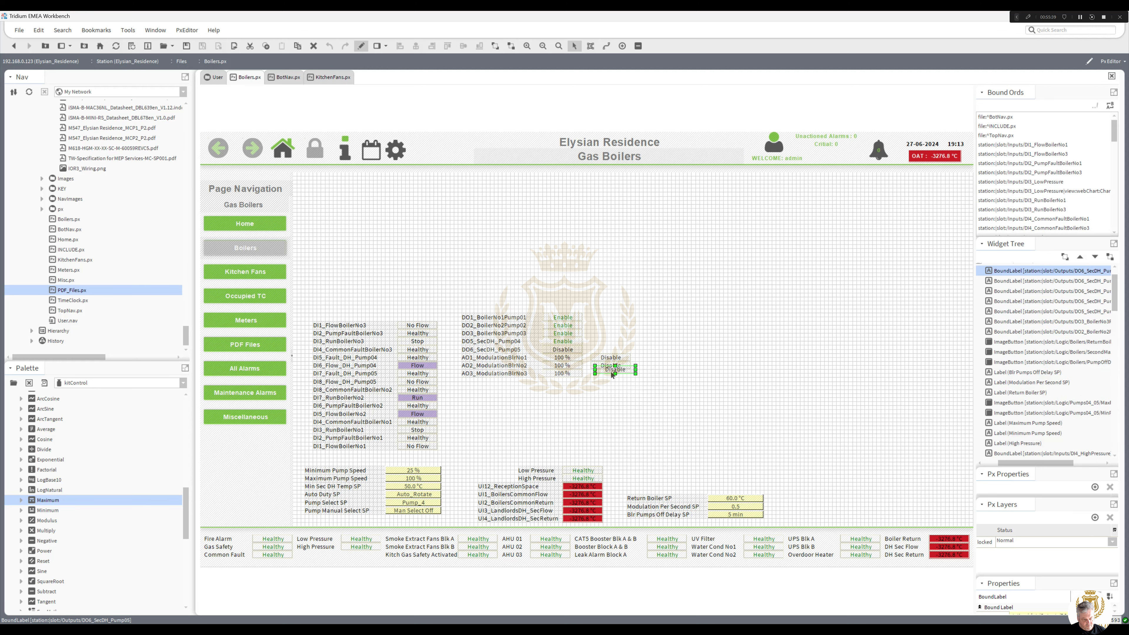
{"action": "left_click_drag", "start_coordinate": [609, 374], "coordinate": [597, 375]}
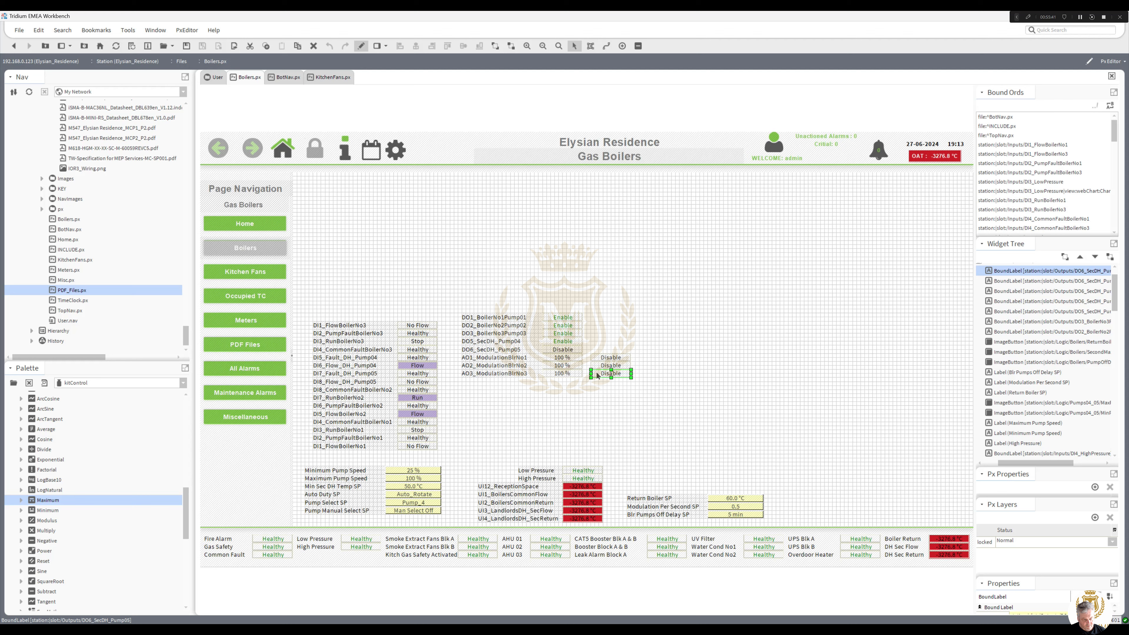
Copy the original AO1 value label's ord, Outputs/AO1_ModulationBlrNo1, into the Bound Label Binding of the duplicate beside it
{"action": "double_click", "coordinate": [571, 361]}
{"action": "double_click", "coordinate": [595, 403]}
{"action": "key", "text": "ctrl+c"}
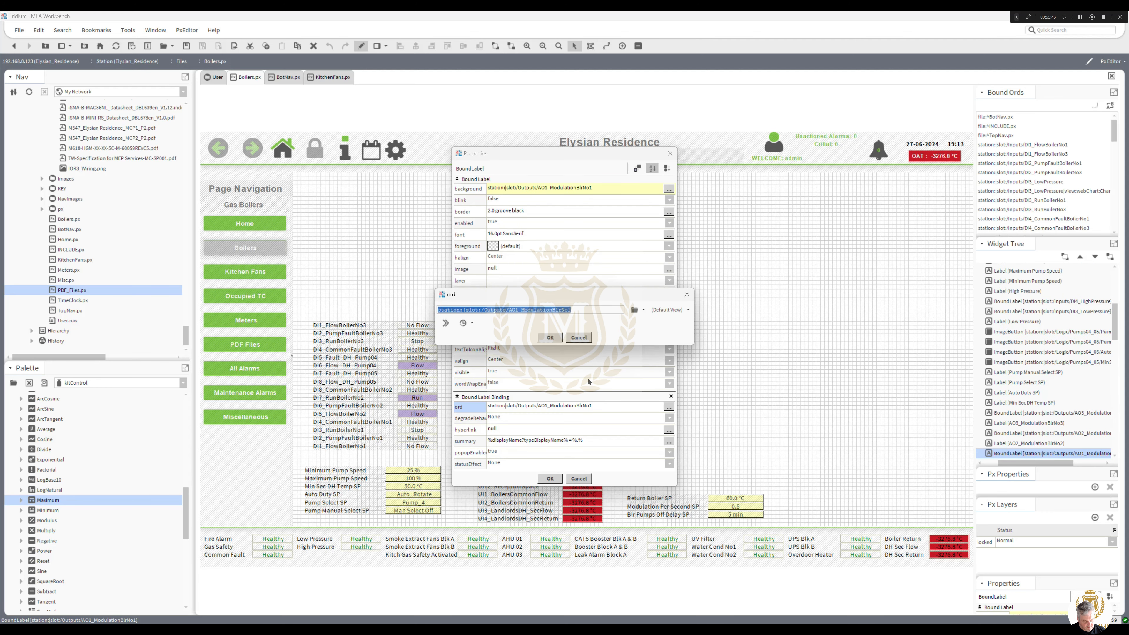
{"action": "left_click", "coordinate": [557, 338]}
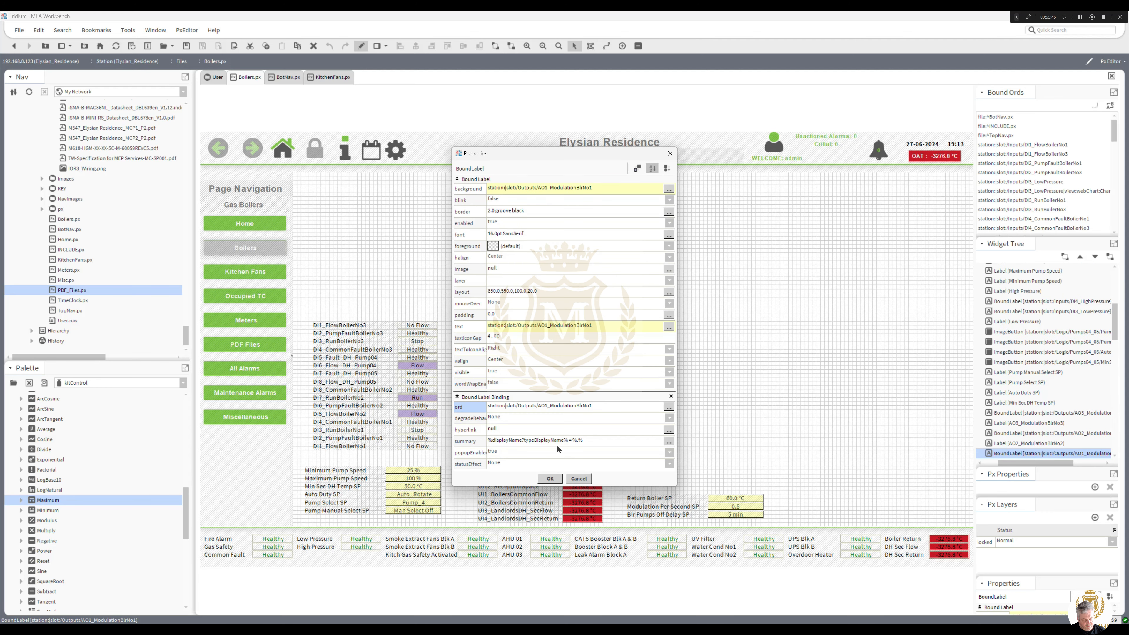
{"action": "left_click", "coordinate": [557, 480]}
{"action": "double_click", "coordinate": [610, 359]}
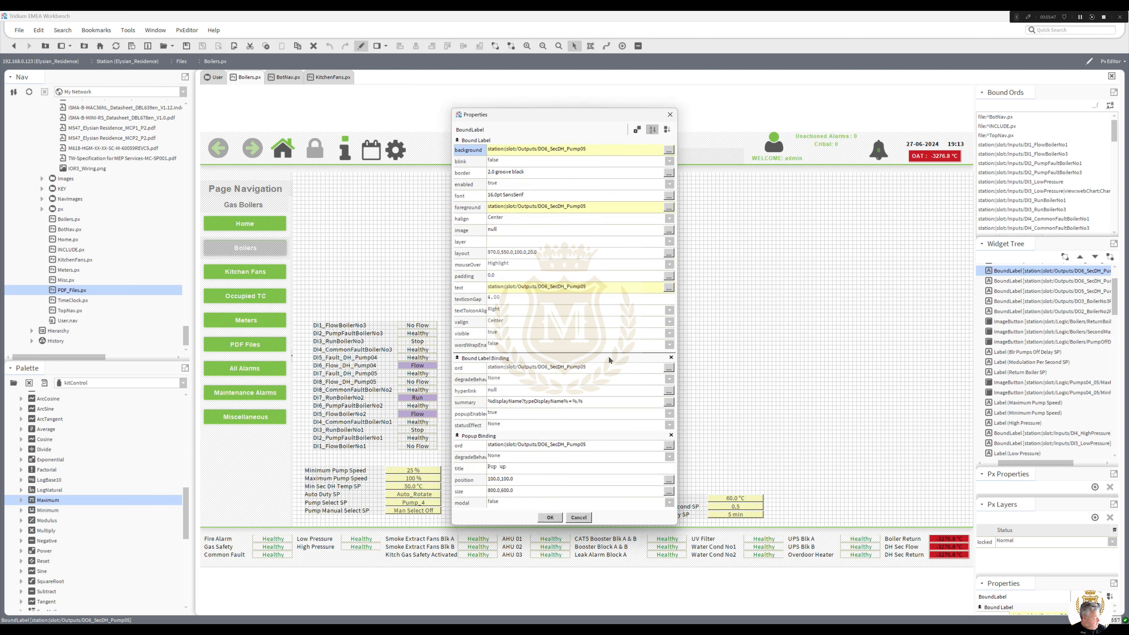
{"action": "double_click", "coordinate": [610, 364]}
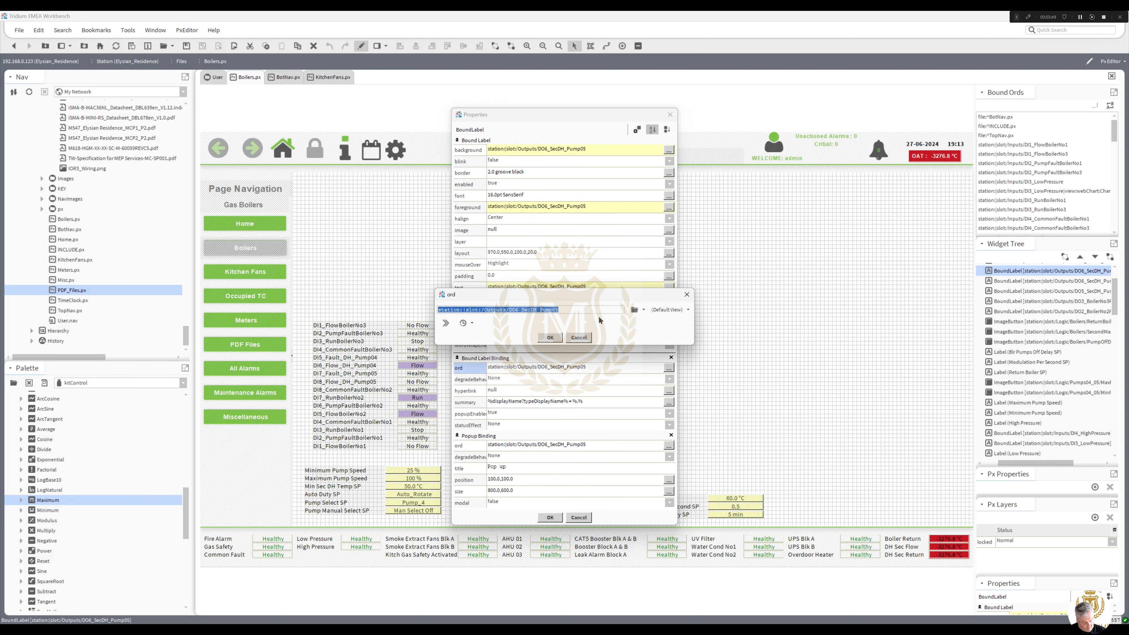
{"action": "key", "text": "ctrl+v"}
{"action": "left_click", "coordinate": [550, 338]}
Set the AO1 duplicate's Popup Binding ord to Outputs/AO1_ModulationBlrNo1 with the Chart view and apply its properties
{"action": "double_click", "coordinate": [588, 444]}
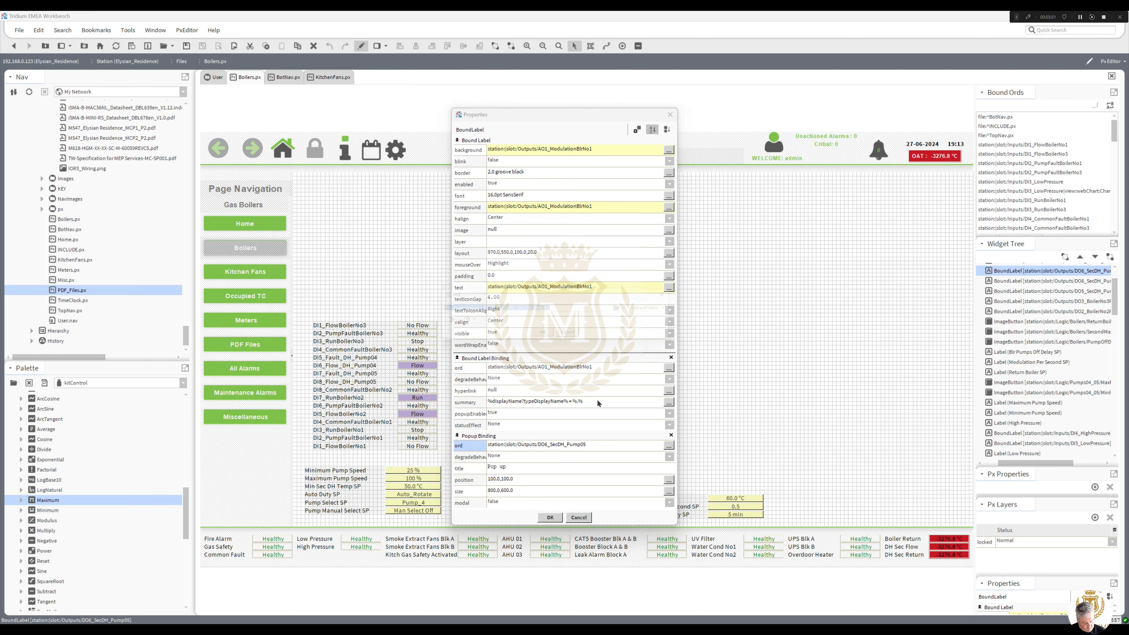
{"action": "key", "text": "ctrl+v"}
{"action": "left_click", "coordinate": [673, 312]}
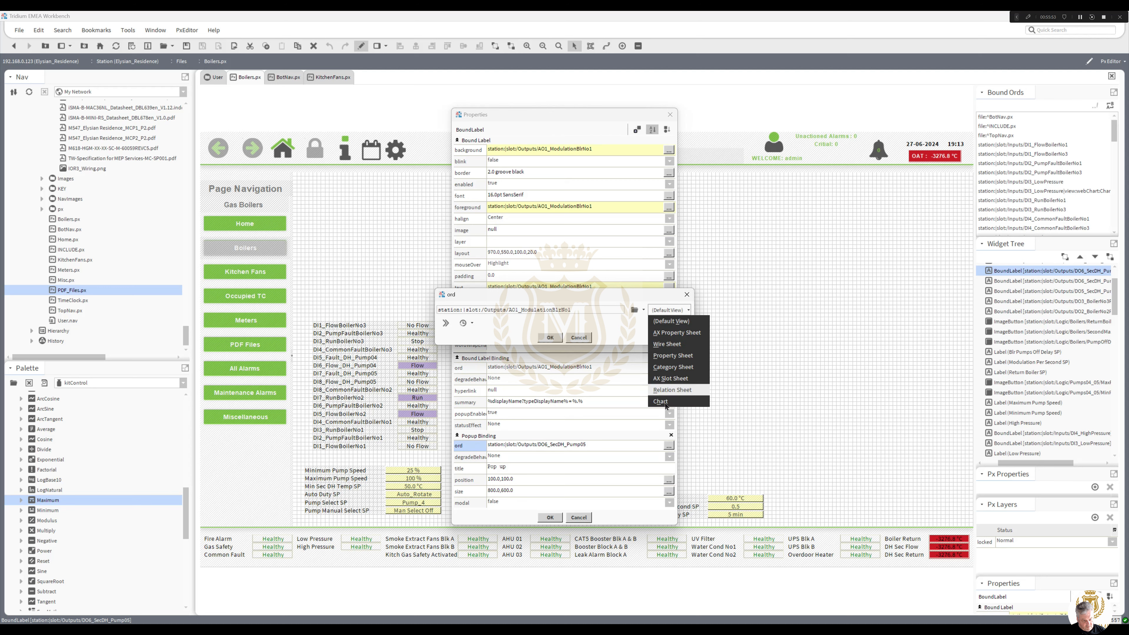
{"action": "left_click", "coordinate": [649, 387]}
{"action": "left_click", "coordinate": [551, 338]}
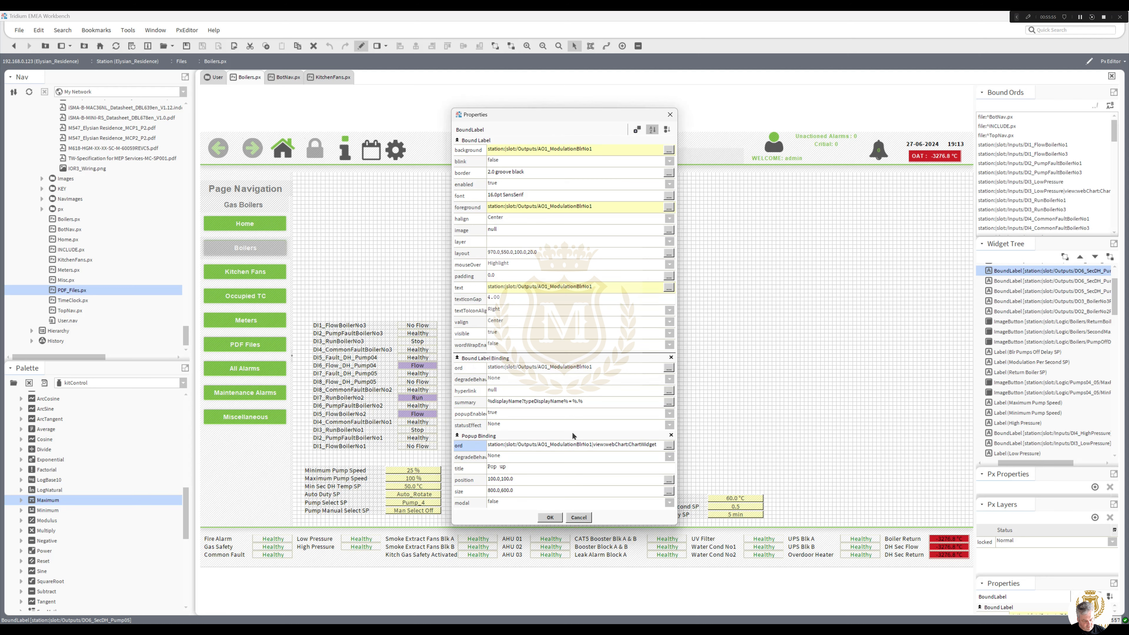
{"action": "left_click", "coordinate": [557, 517]}
Copy the original AO2 value label's ord, Outputs/AO2_ModulationBlrNo2, into the Bound Label Binding of the duplicate beside it
{"action": "double_click", "coordinate": [558, 367]}
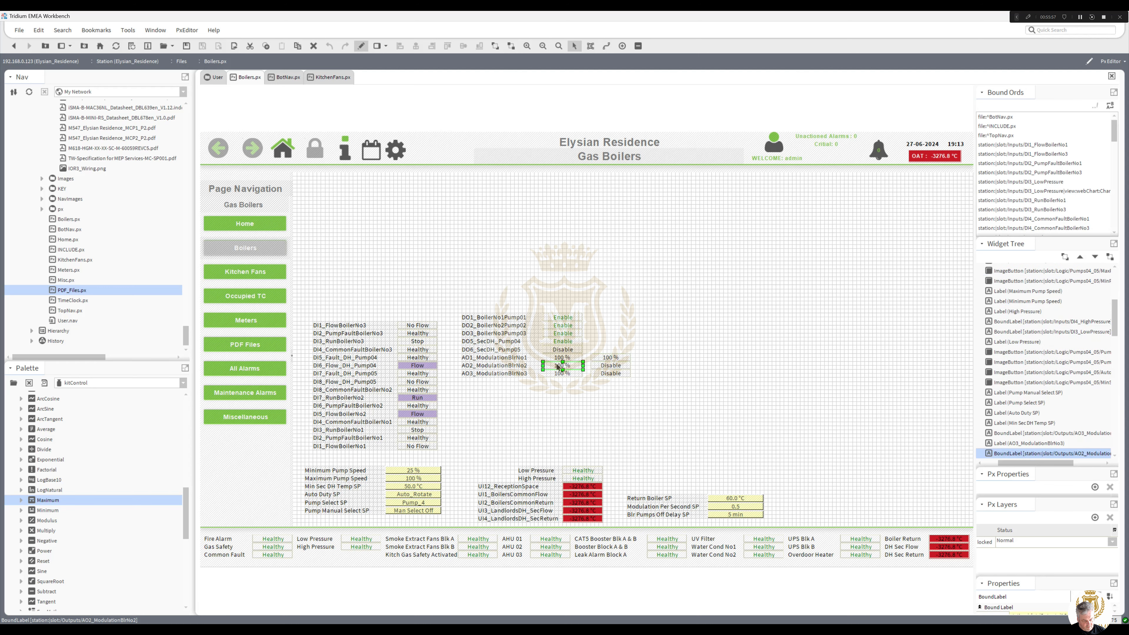
{"action": "left_click", "coordinate": [593, 405]}
{"action": "key", "text": "ctrl+c"}
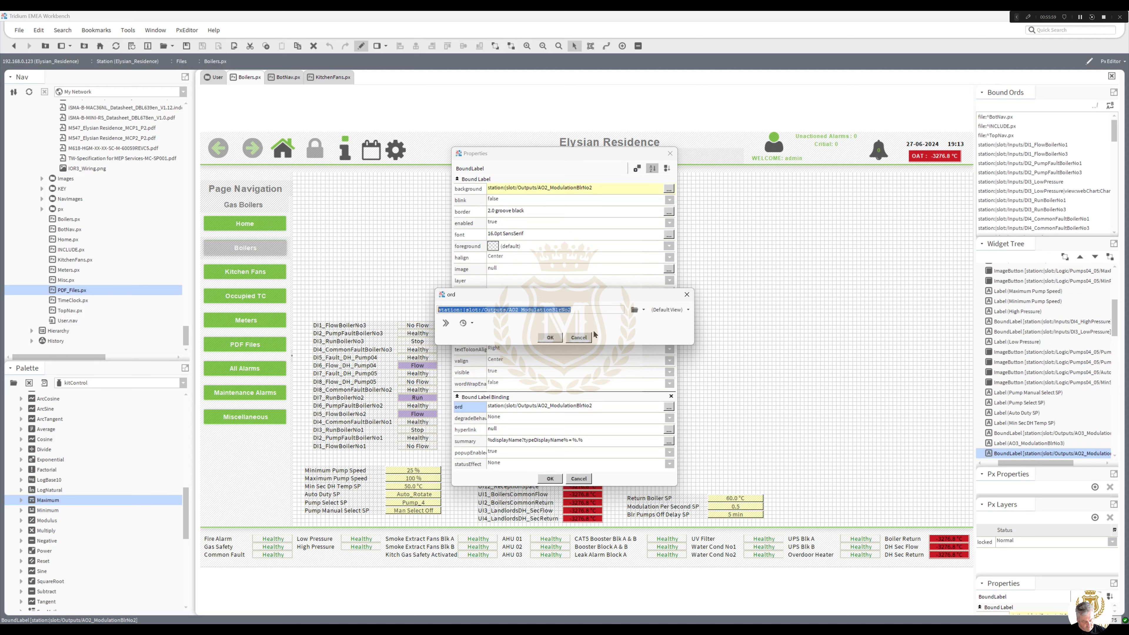
{"action": "left_click", "coordinate": [559, 338]}
{"action": "left_click", "coordinate": [550, 478]}
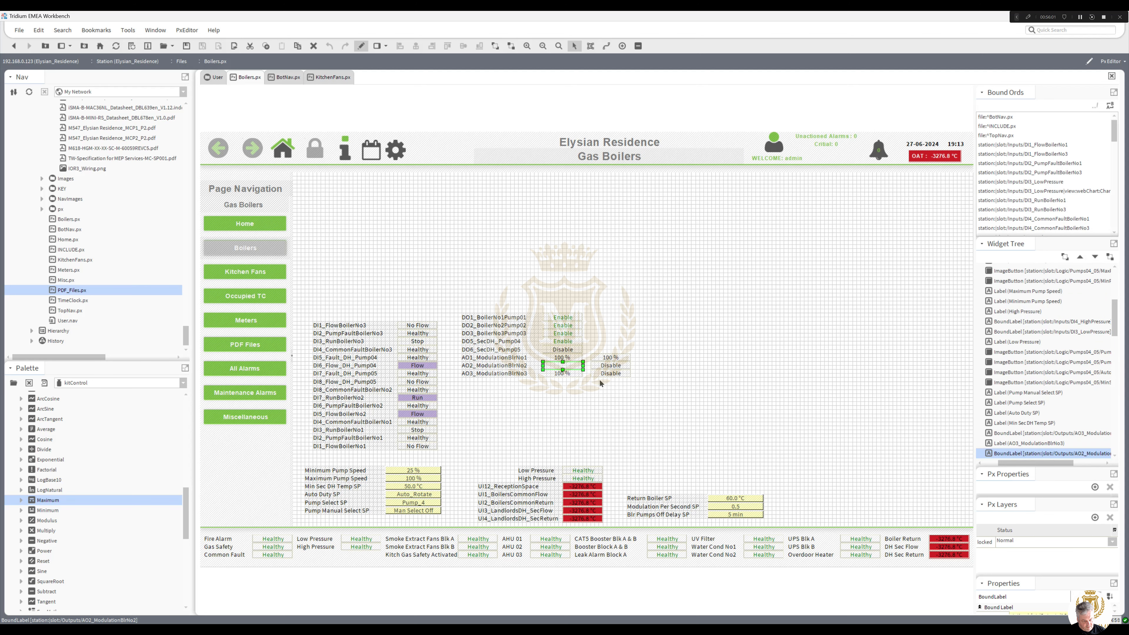
{"action": "double_click", "coordinate": [612, 366]}
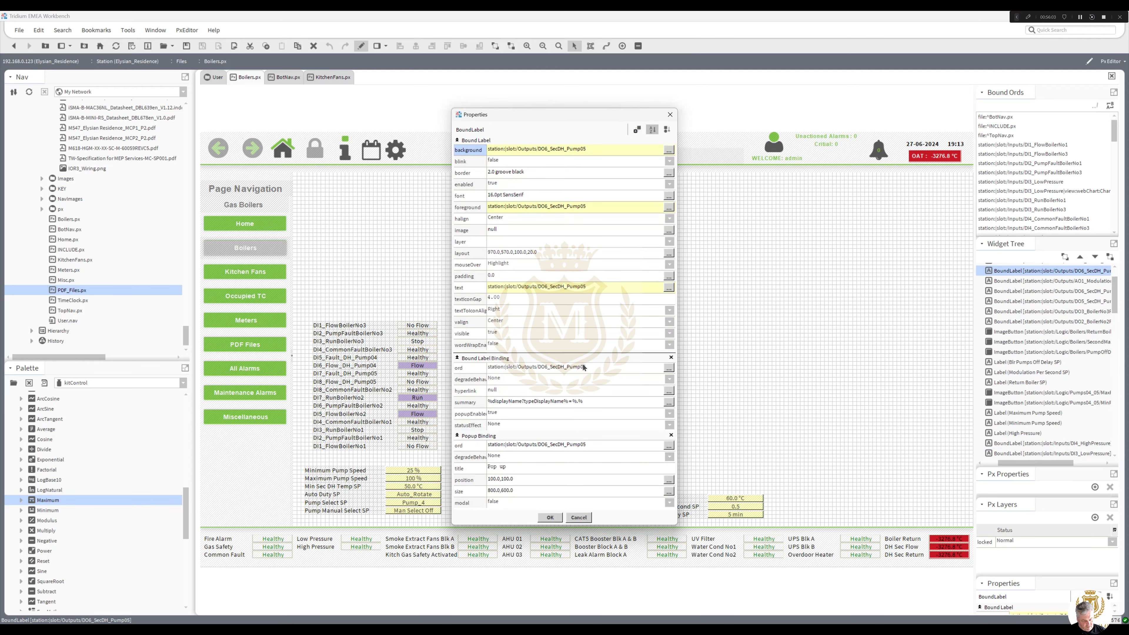
{"action": "left_click", "coordinate": [669, 368]}
{"action": "key", "text": "ctrl+v"}
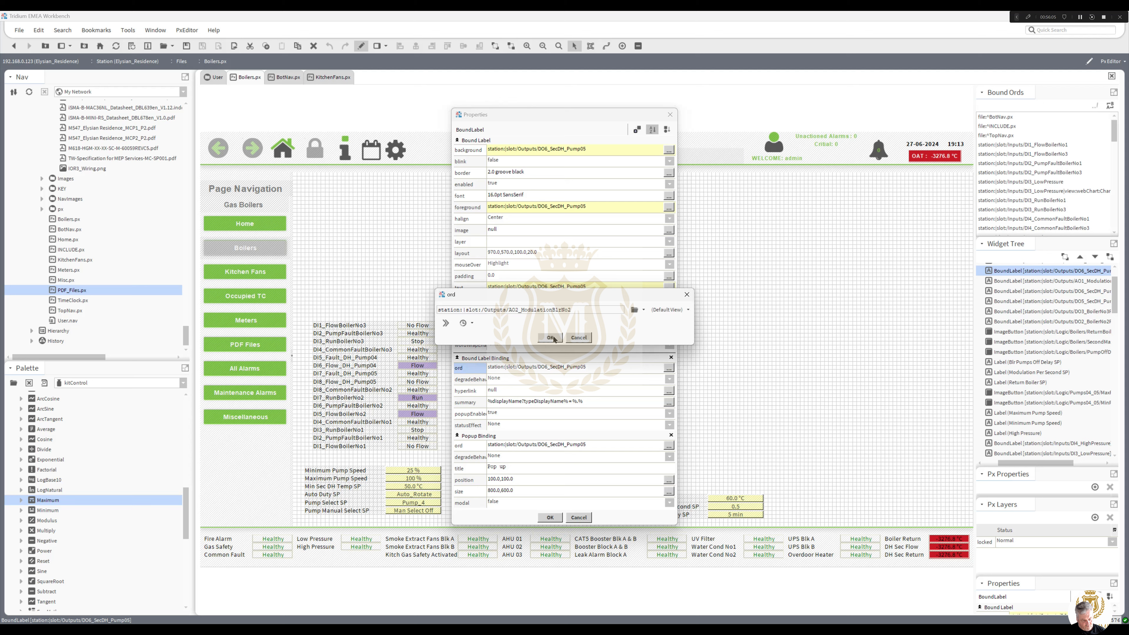
{"action": "left_click", "coordinate": [559, 338]}
Set the AO2 duplicate's Popup Binding ord to Outputs/AO2_ModulationBlrNo2 with the Chart view and apply its properties
{"action": "left_click", "coordinate": [669, 445]}
{"action": "key", "text": "ctrl+v"}
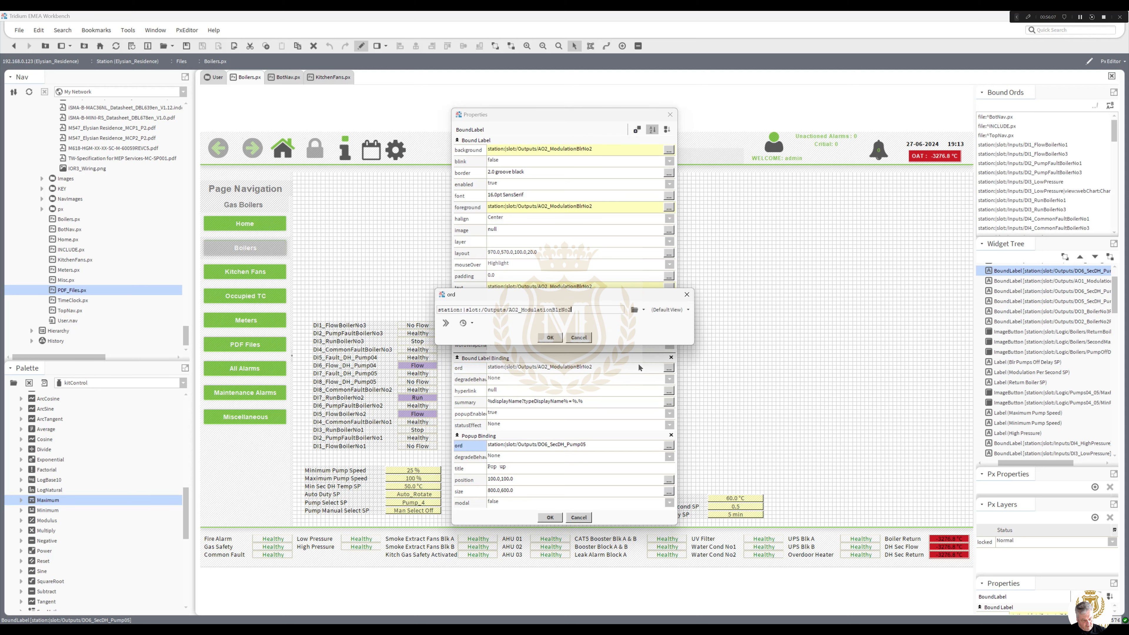
{"action": "left_click", "coordinate": [669, 310]}
{"action": "left_click", "coordinate": [661, 401]}
{"action": "left_click", "coordinate": [550, 338]}
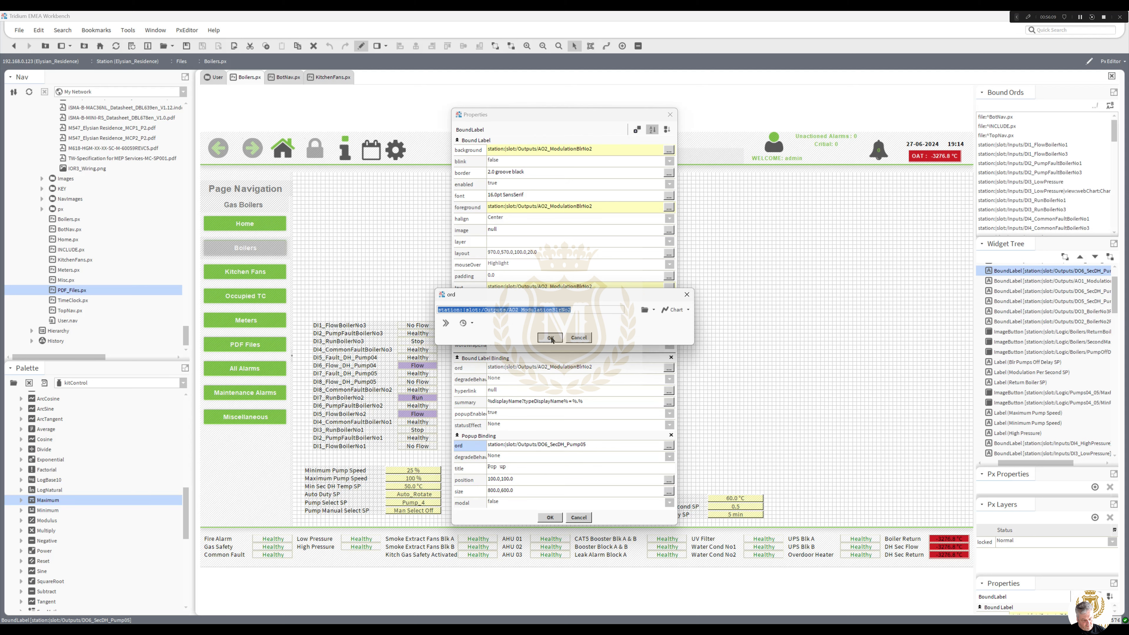
{"action": "left_click", "coordinate": [553, 518]}
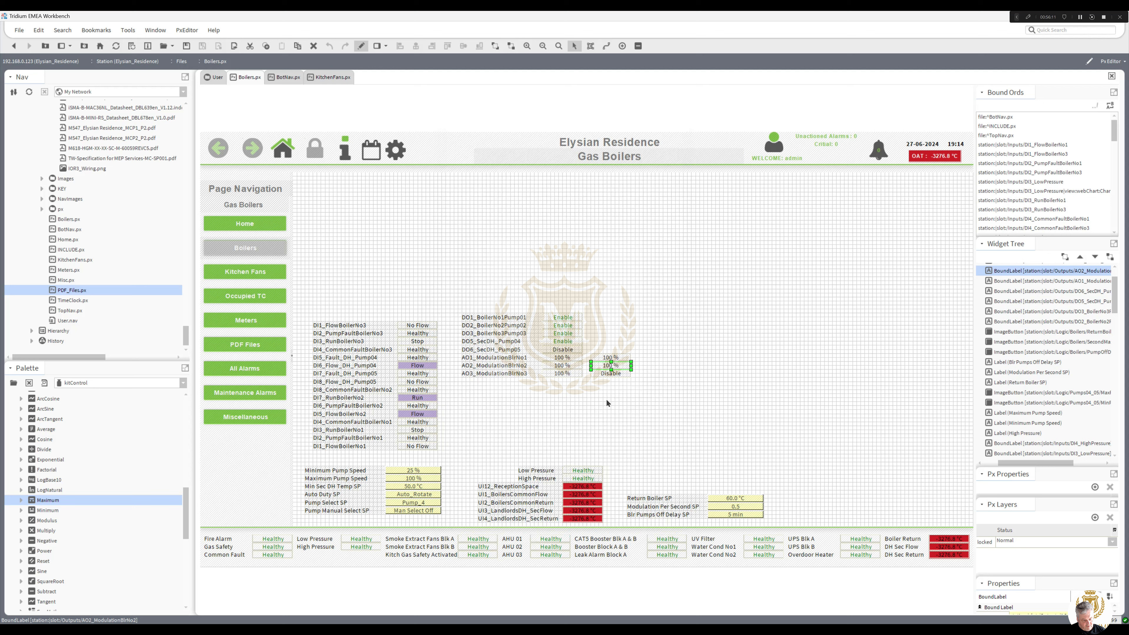
Copy the original AO3 value label's ord, Outputs/AO3_ModulationBlrNo3, into the Bound Label Binding of the duplicate beside it
{"action": "double_click", "coordinate": [558, 373]}
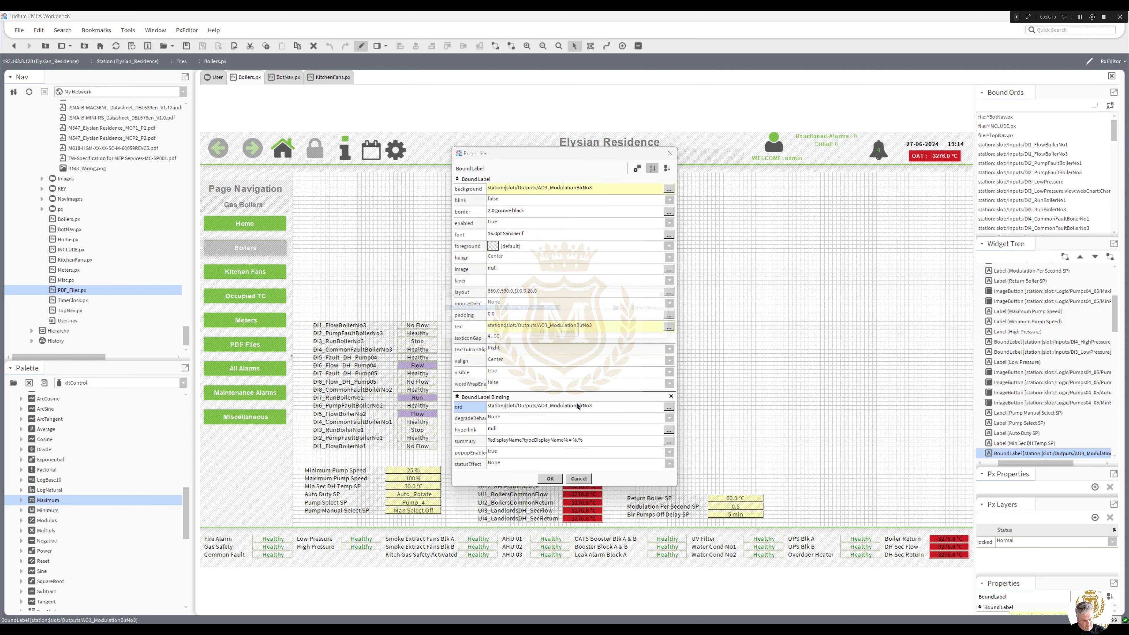
{"action": "left_click", "coordinate": [669, 407]}
{"action": "key", "text": "ctrl+c"}
{"action": "left_click", "coordinate": [551, 338]}
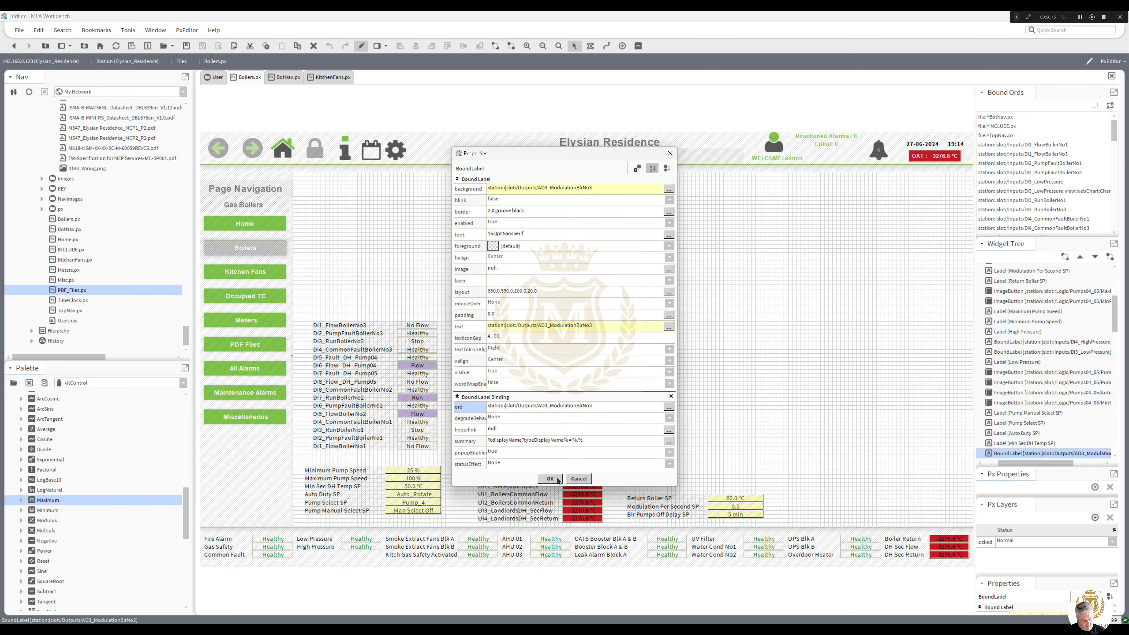
{"action": "key", "text": "Return"}
{"action": "double_click", "coordinate": [617, 375]}
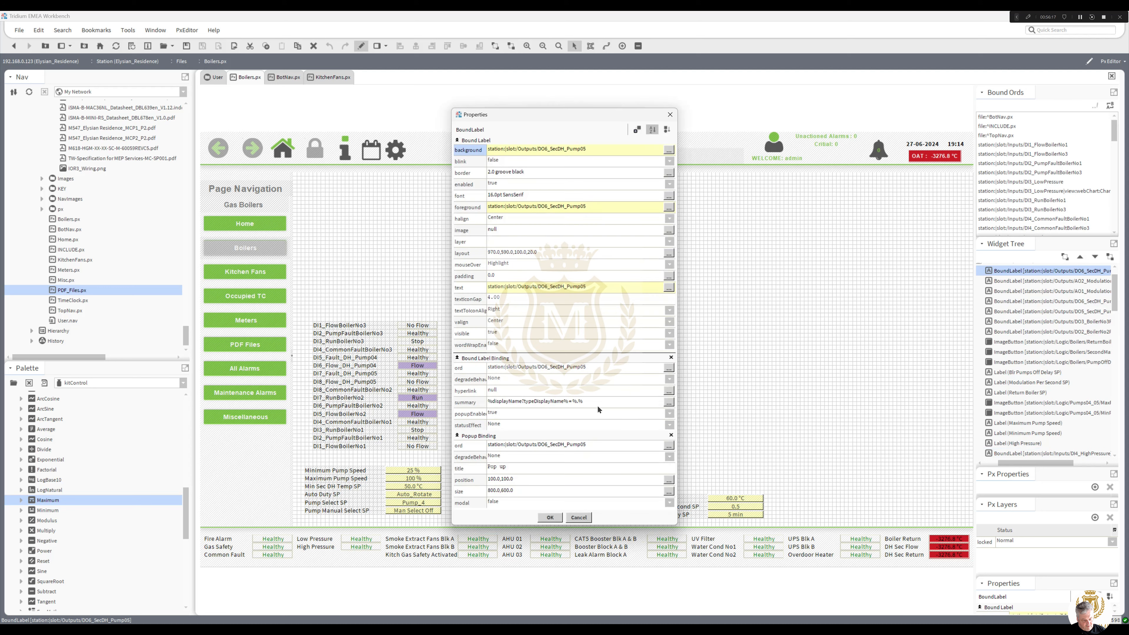
{"action": "double_click", "coordinate": [595, 368]}
{"action": "key", "text": "ctrl+v"}
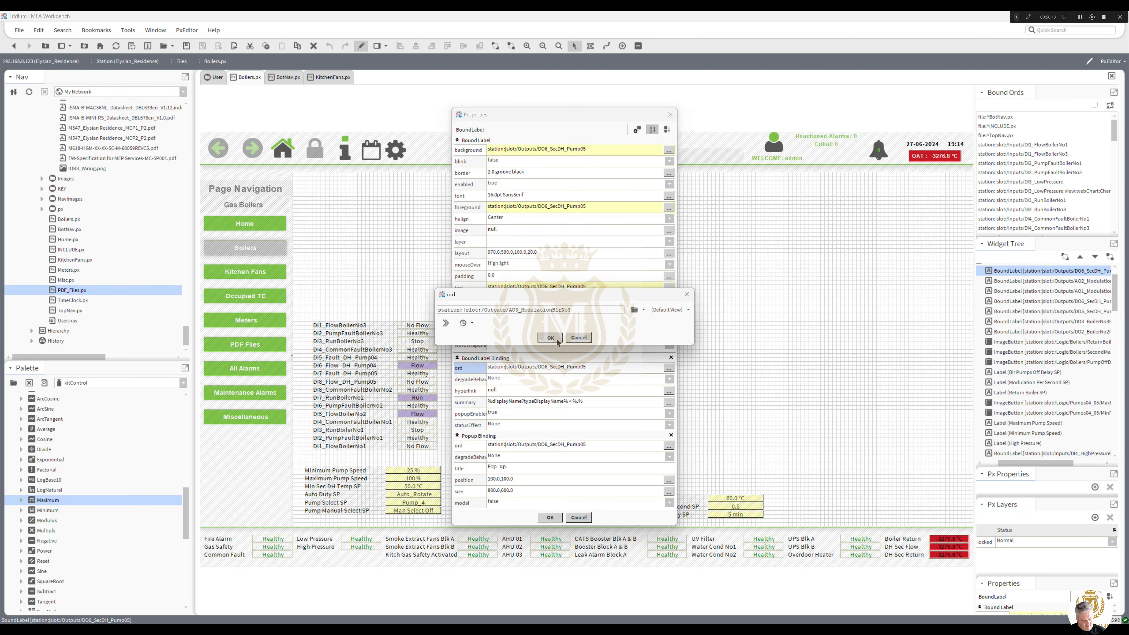
{"action": "left_click", "coordinate": [551, 338]}
Set the AO3 duplicate's Popup Binding ord to Outputs/AO3_ModulationBlrNo3 with the Chart view and apply its properties
{"action": "double_click", "coordinate": [587, 445]}
{"action": "key", "text": "ctrl+v"}
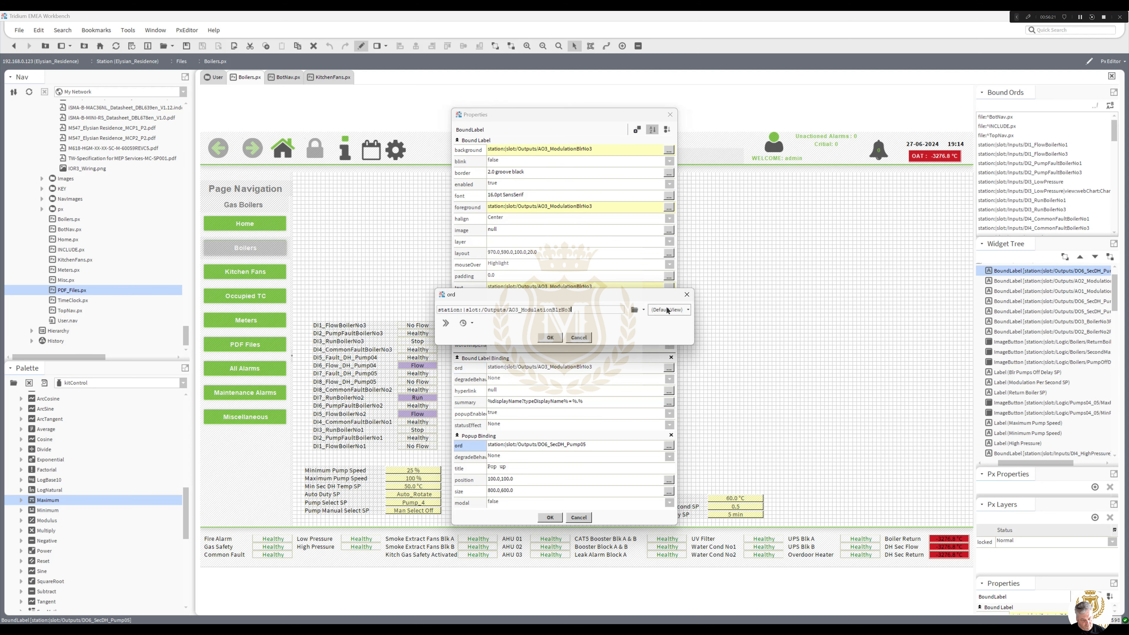
{"action": "left_click", "coordinate": [667, 310]}
{"action": "left_click", "coordinate": [676, 394]}
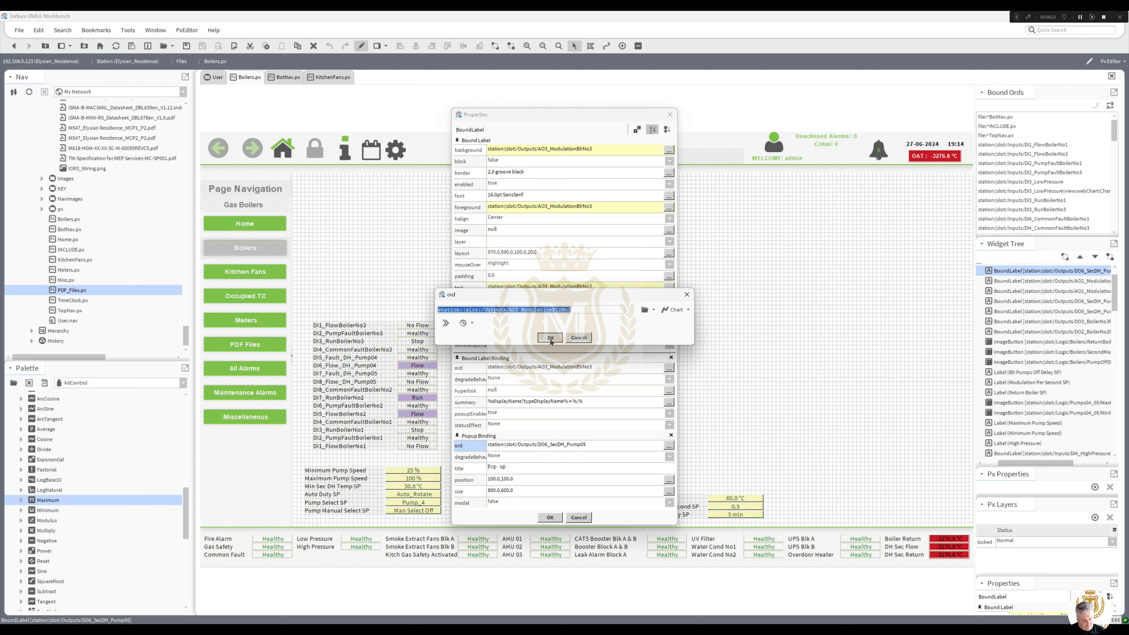
{"action": "left_click", "coordinate": [551, 338]}
{"action": "left_click", "coordinate": [551, 518]}
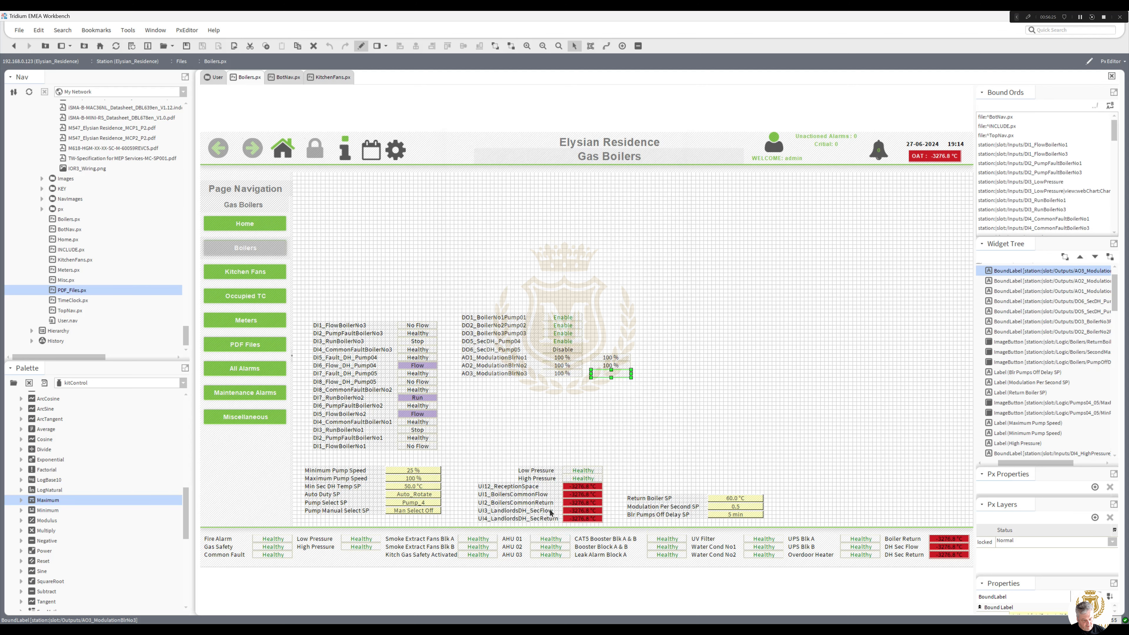
Check the popup bindings of the new AO1, AO2, DO6 and DO5 value labels and switch DO6's popup ord to the Chart view
{"action": "double_click", "coordinate": [580, 417]}
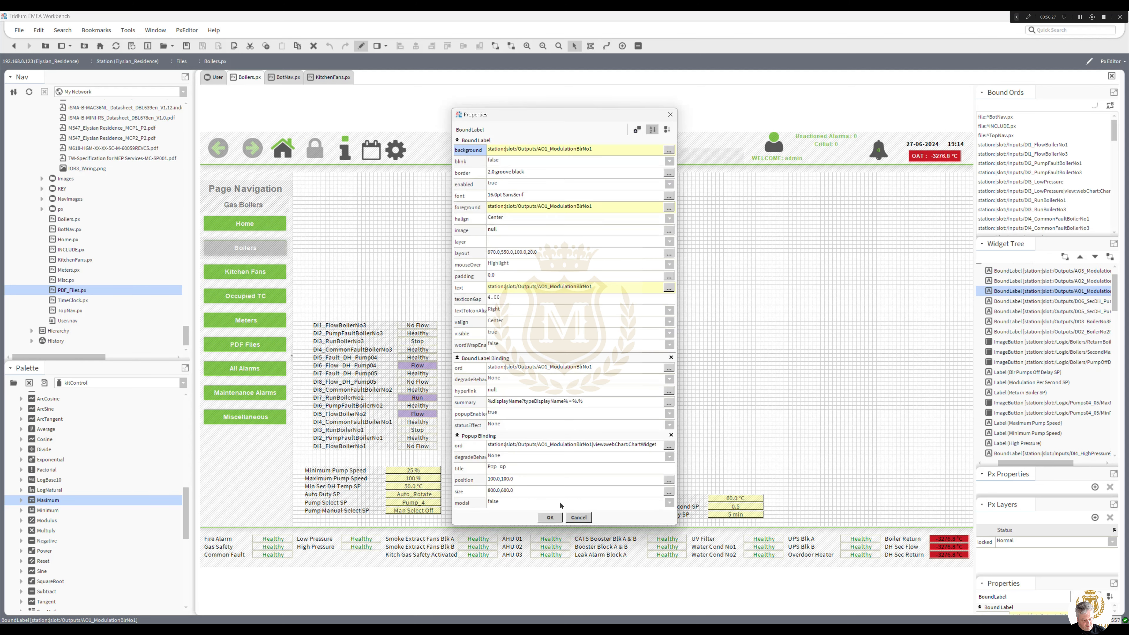
{"action": "left_click", "coordinate": [550, 517]}
{"action": "double_click", "coordinate": [613, 365]}
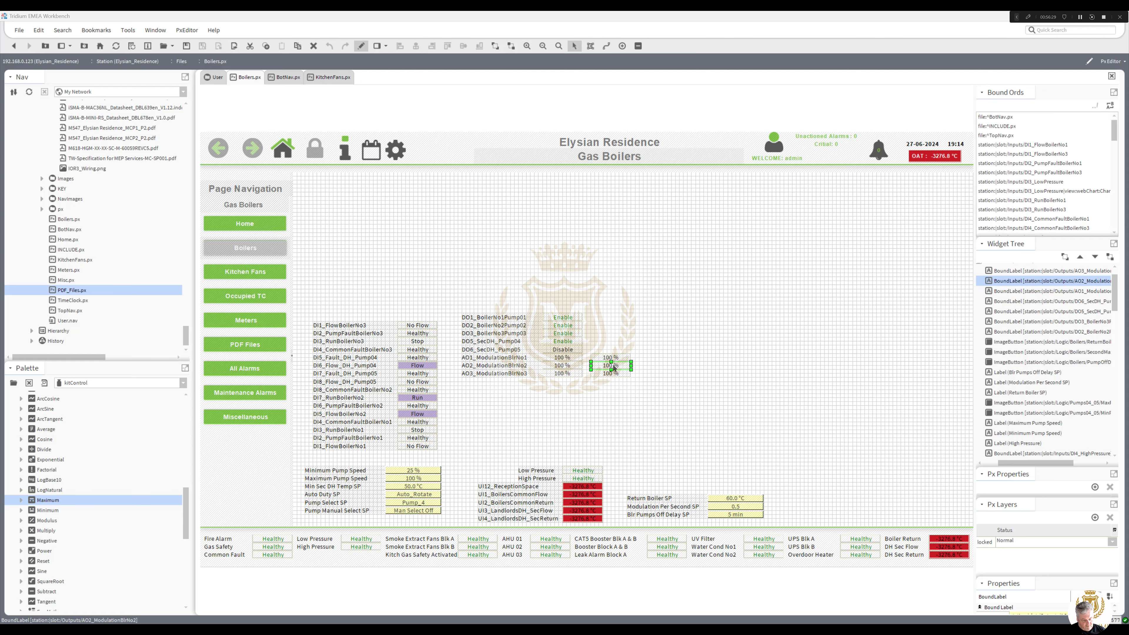
{"action": "left_click", "coordinate": [548, 518]}
{"action": "double_click", "coordinate": [564, 350]}
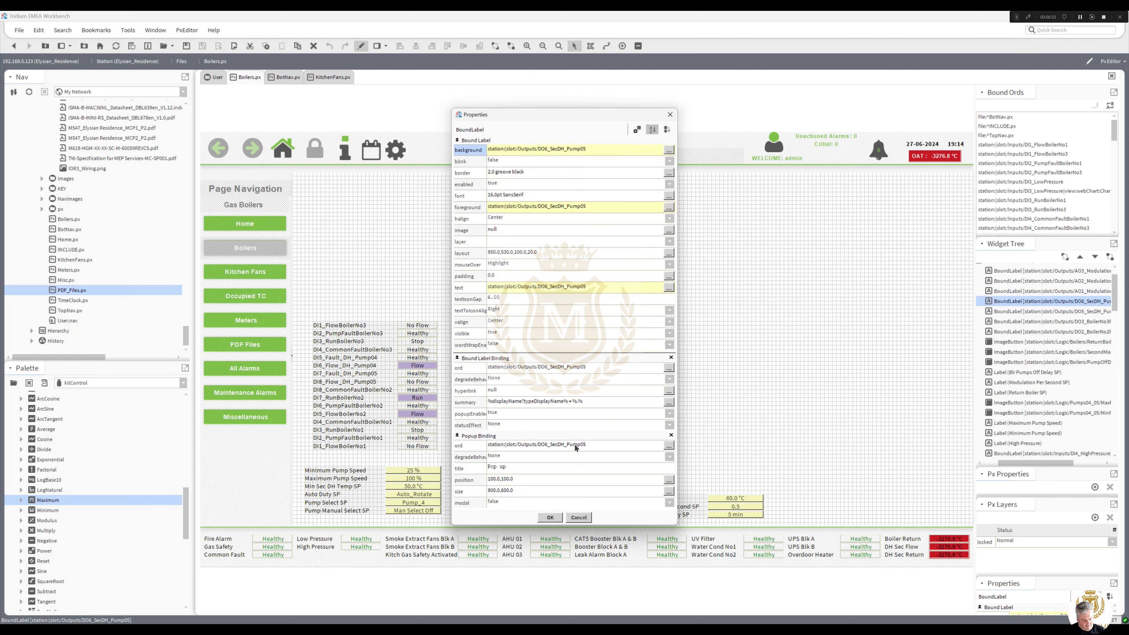
{"action": "left_click", "coordinate": [668, 446]}
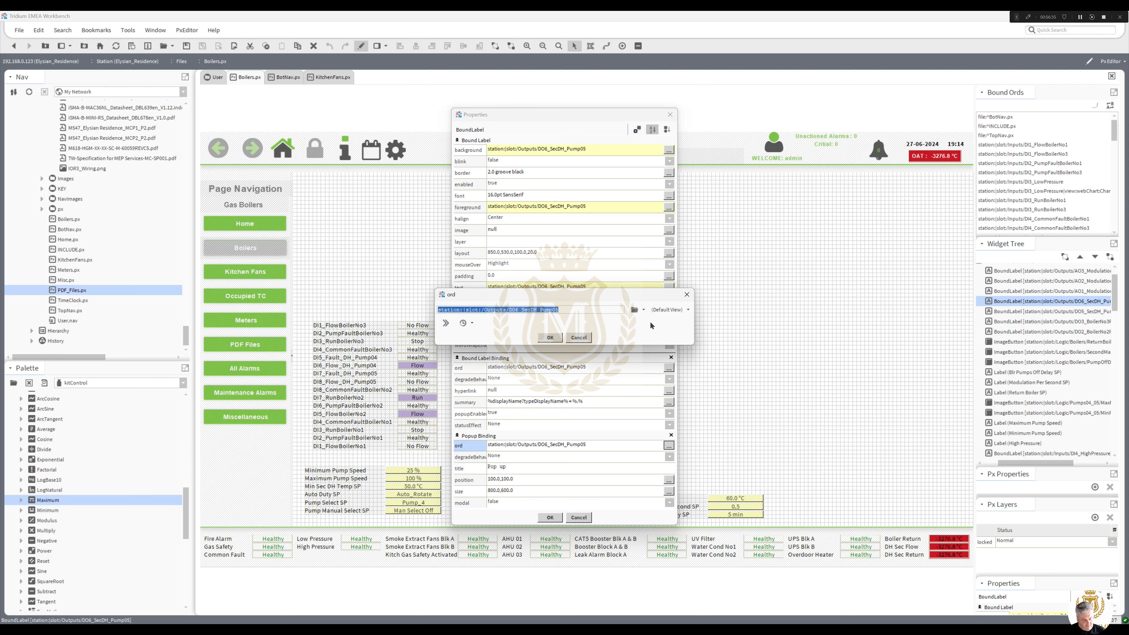
{"action": "left_click", "coordinate": [668, 310]}
{"action": "left_click", "coordinate": [674, 396]}
{"action": "key", "text": "Return"}
{"action": "left_click", "coordinate": [551, 518]}
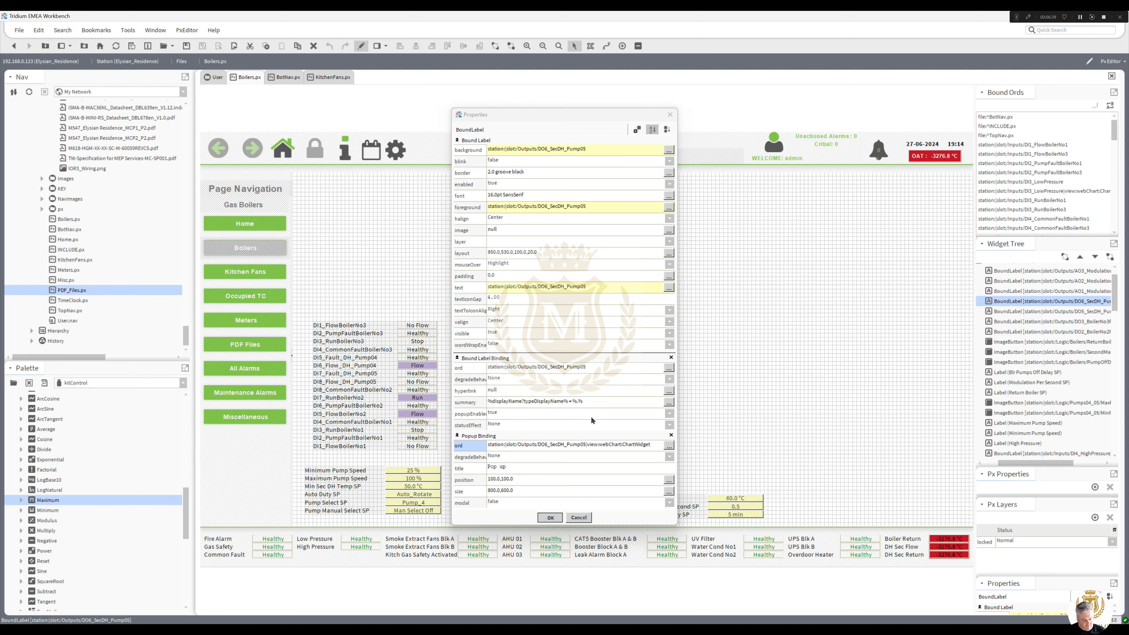
{"action": "double_click", "coordinate": [566, 342]}
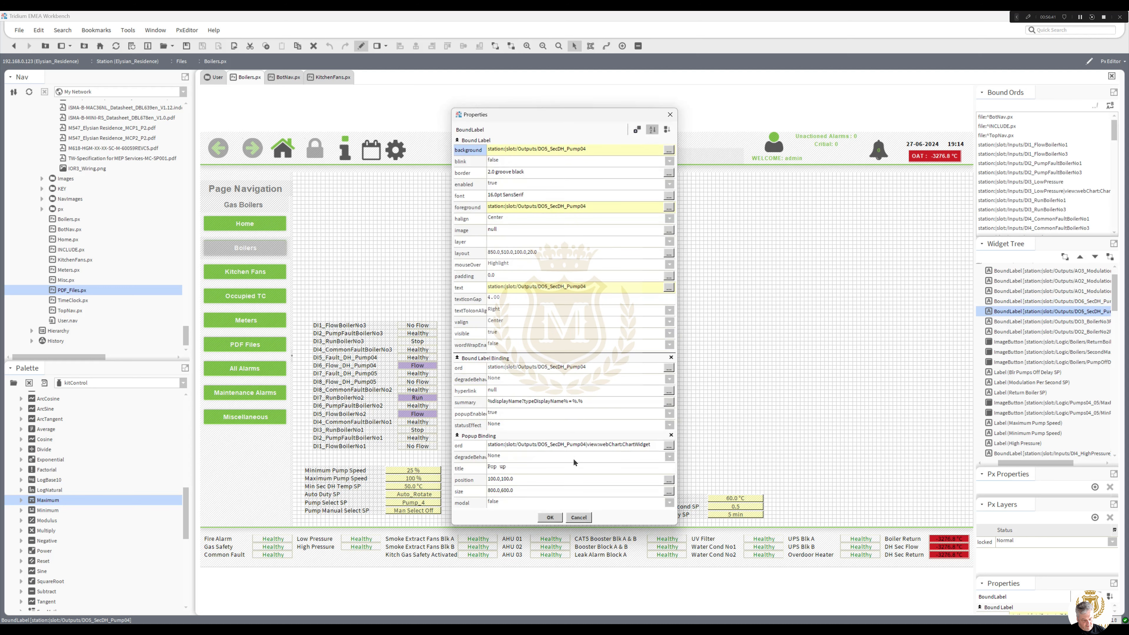
{"action": "left_click", "coordinate": [551, 517]}
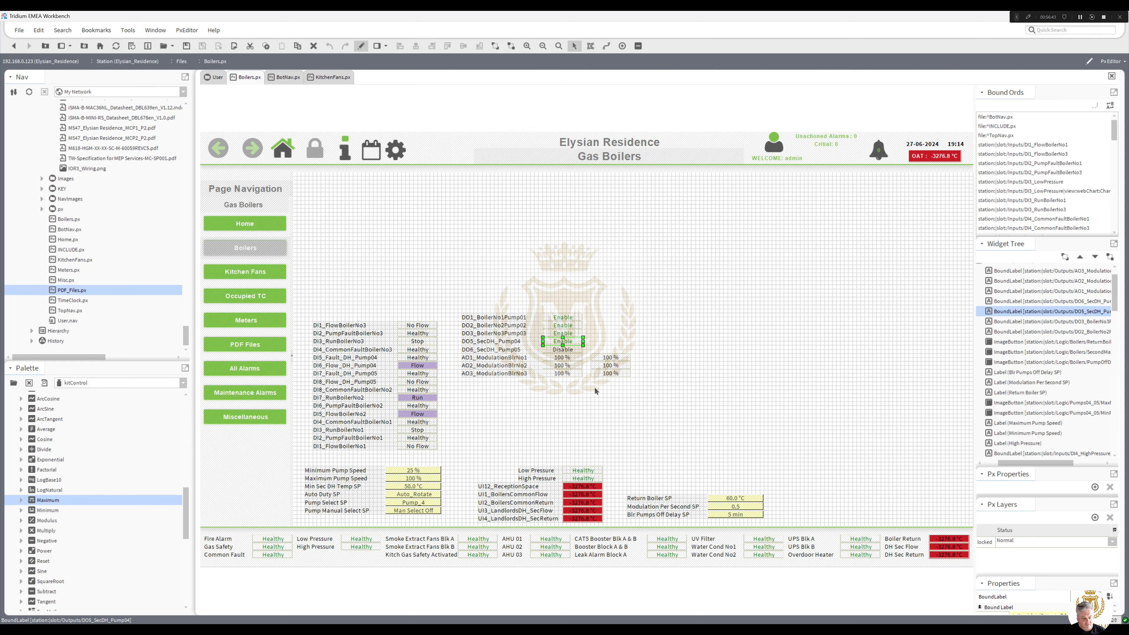
Delete the original AO1, AO2 and AO3 value labels and move their three replacements into the original value column
{"action": "left_click_drag", "start_coordinate": [594, 387], "coordinate": [555, 359]}
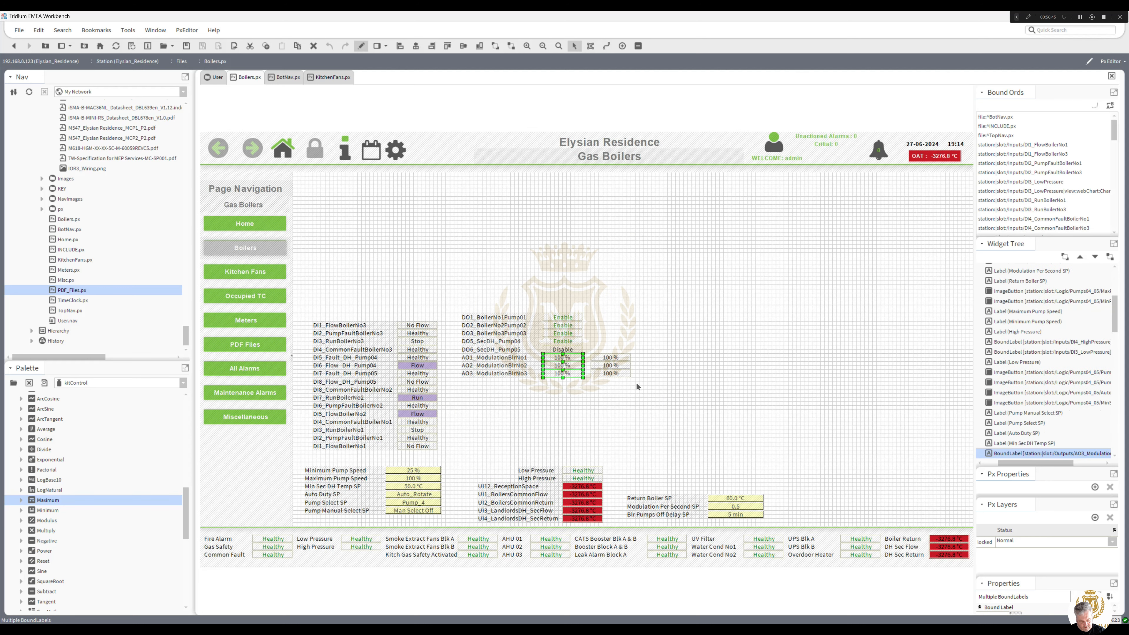
{"action": "key", "text": "Delete"}
{"action": "left_click_drag", "start_coordinate": [646, 399], "coordinate": [553, 358]}
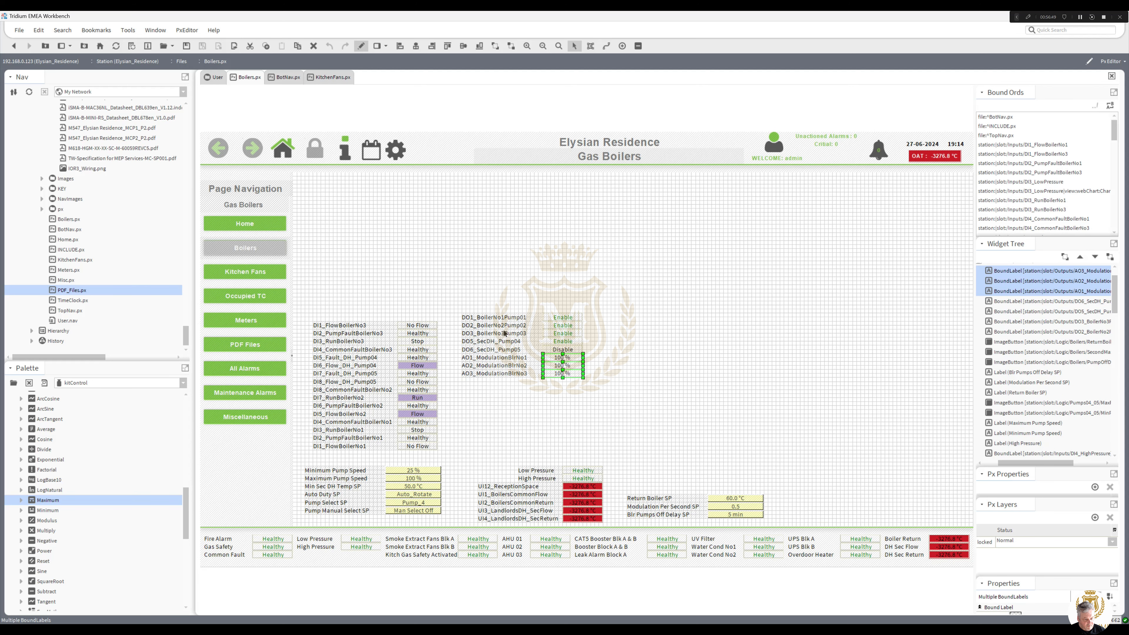
Move the whole block of DO and AO point labels and values together toward the lower middle of the page
{"action": "left_click_drag", "start_coordinate": [621, 401], "coordinate": [450, 301]}
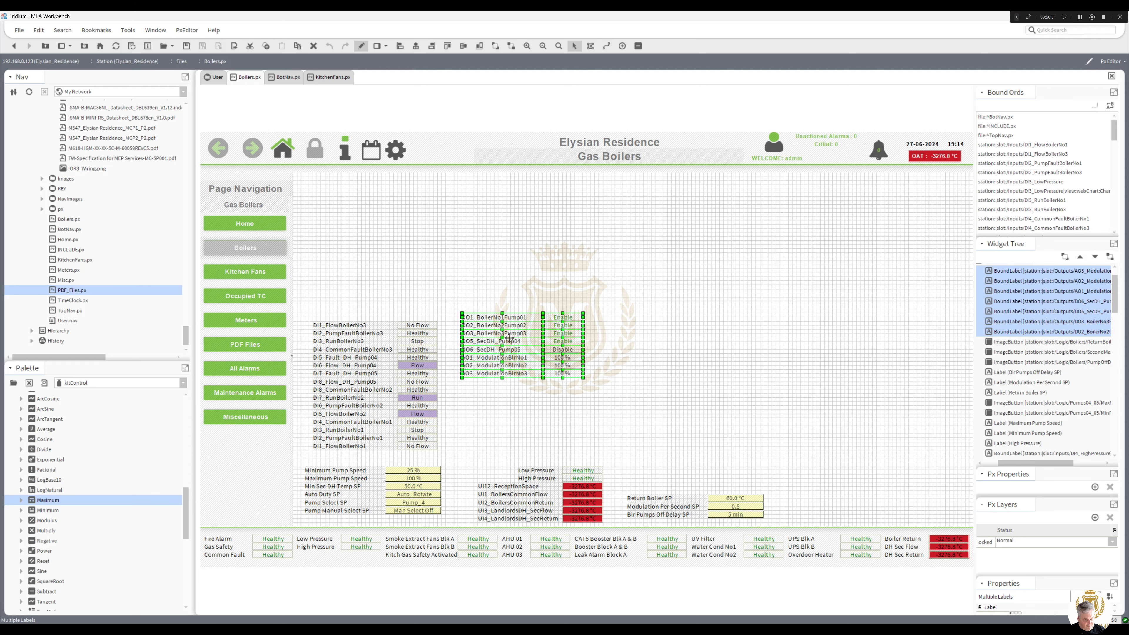
{"action": "left_click_drag", "start_coordinate": [509, 338], "coordinate": [650, 426]}
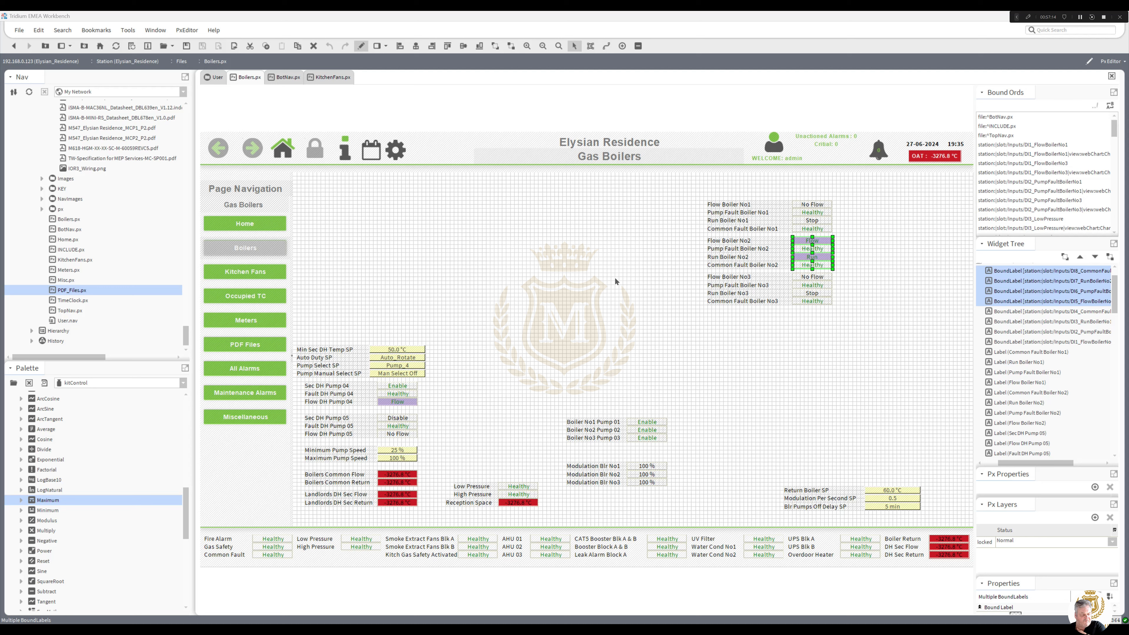
Open the wire sheet of the station's Inputs folder, saving the changes to Boilers.px
{"action": "left_click_drag", "start_coordinate": [188, 339], "coordinate": [200, 219]}
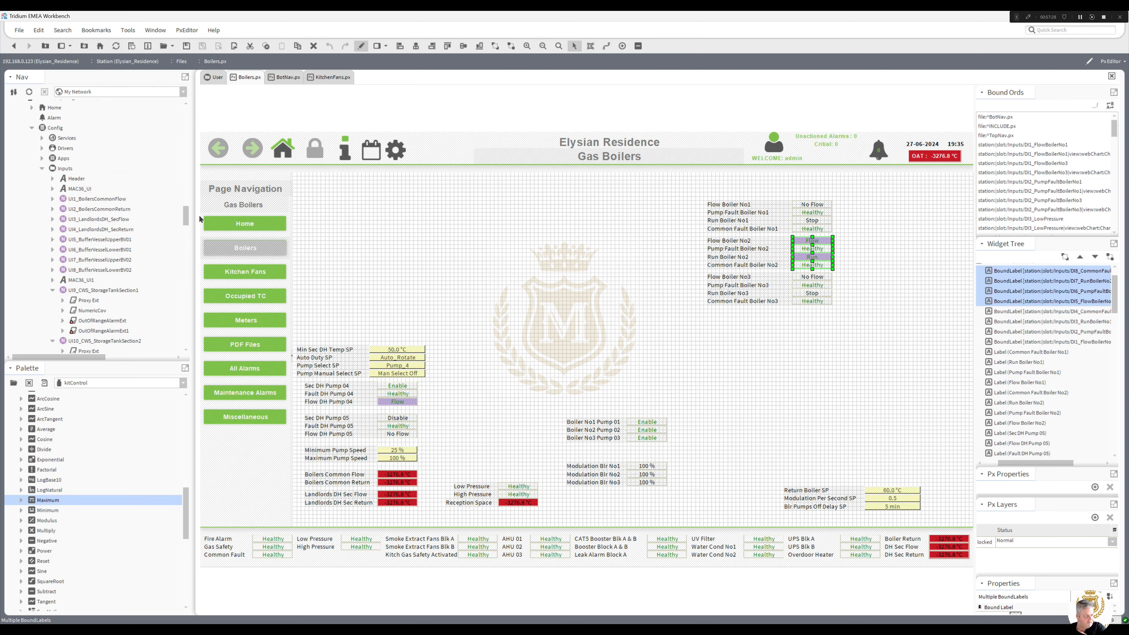
{"action": "double_click", "coordinate": [65, 169]}
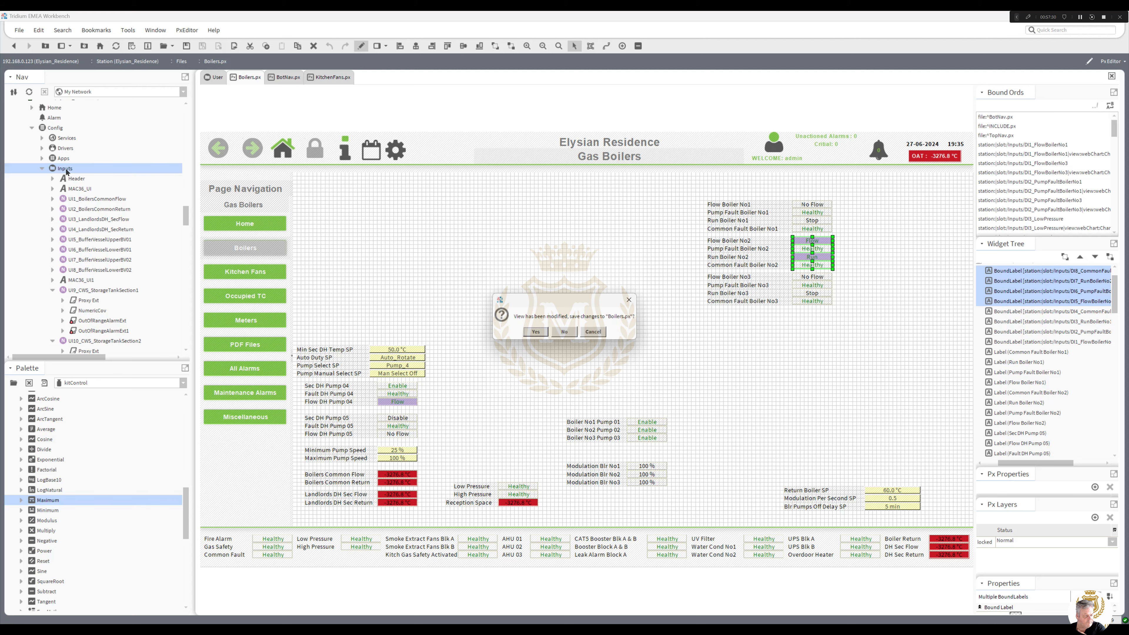
{"action": "left_click", "coordinate": [536, 332]}
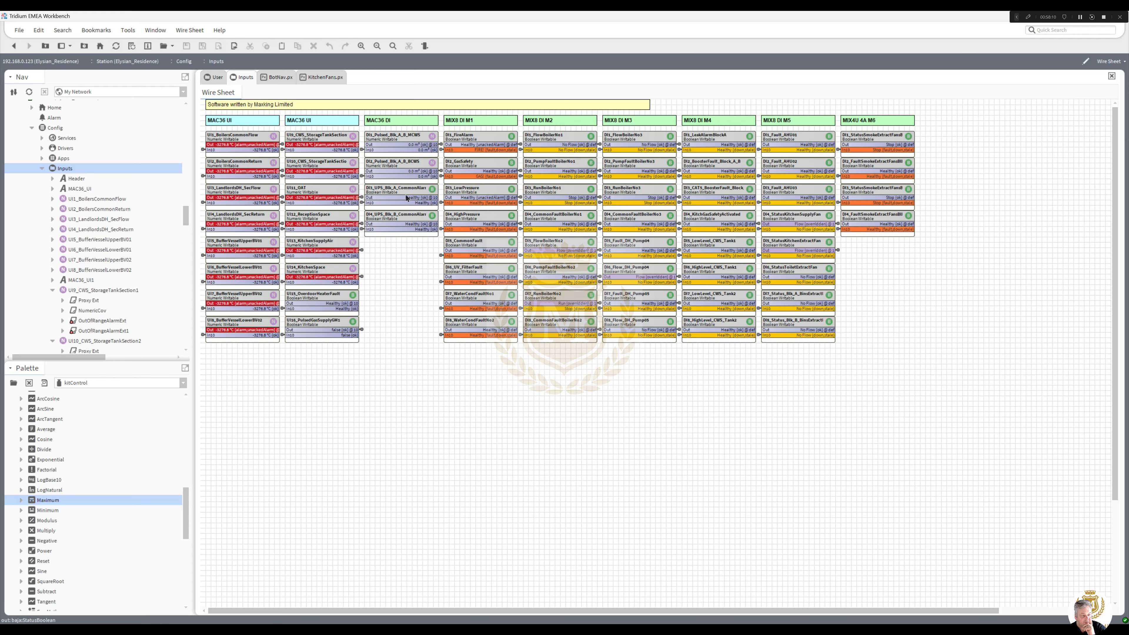
Move UI15_OverdoorHeaterFault and UI16_PulsedGasSupplyGM1 out of the second MAC36 UI column into the empty area below and delete their input links
{"action": "left_click", "coordinate": [408, 221]}
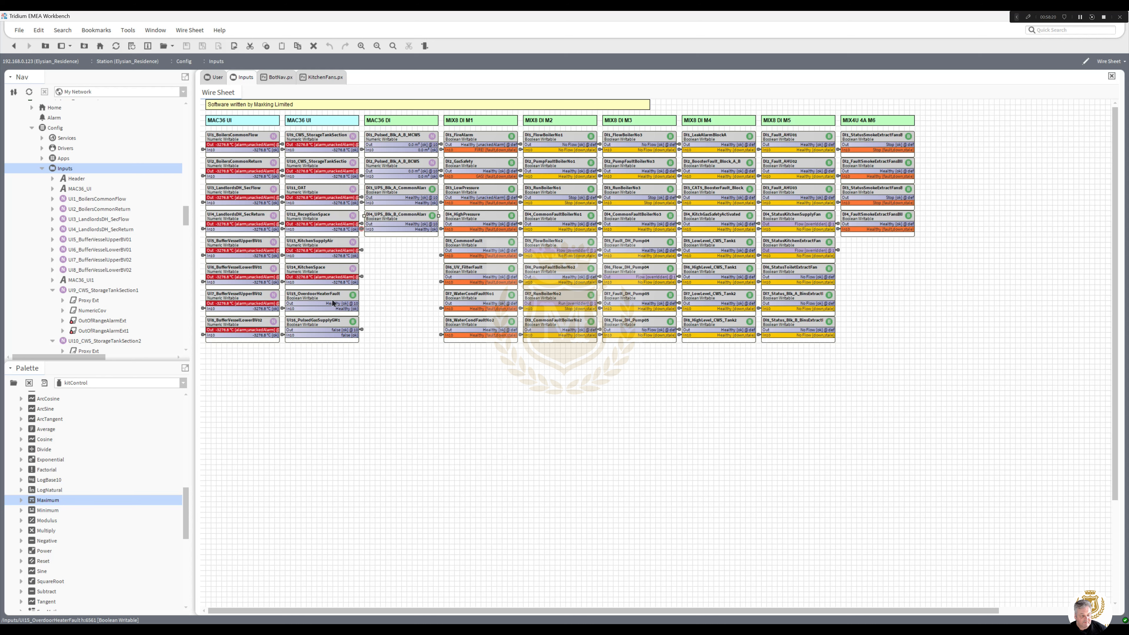
{"action": "left_click", "coordinate": [341, 302]}
{"action": "left_click", "coordinate": [325, 326], "text": "ctrl"}
{"action": "left_click_drag", "start_coordinate": [323, 307], "coordinate": [540, 392]}
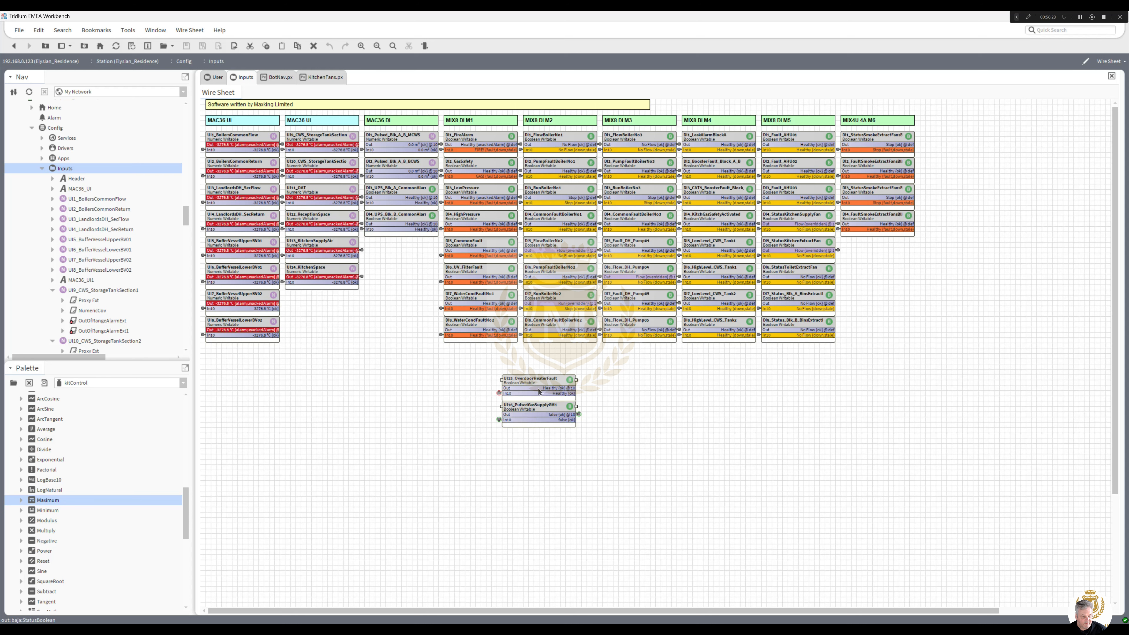
{"action": "left_click", "coordinate": [500, 401]}
{"action": "left_click", "coordinate": [409, 45]}
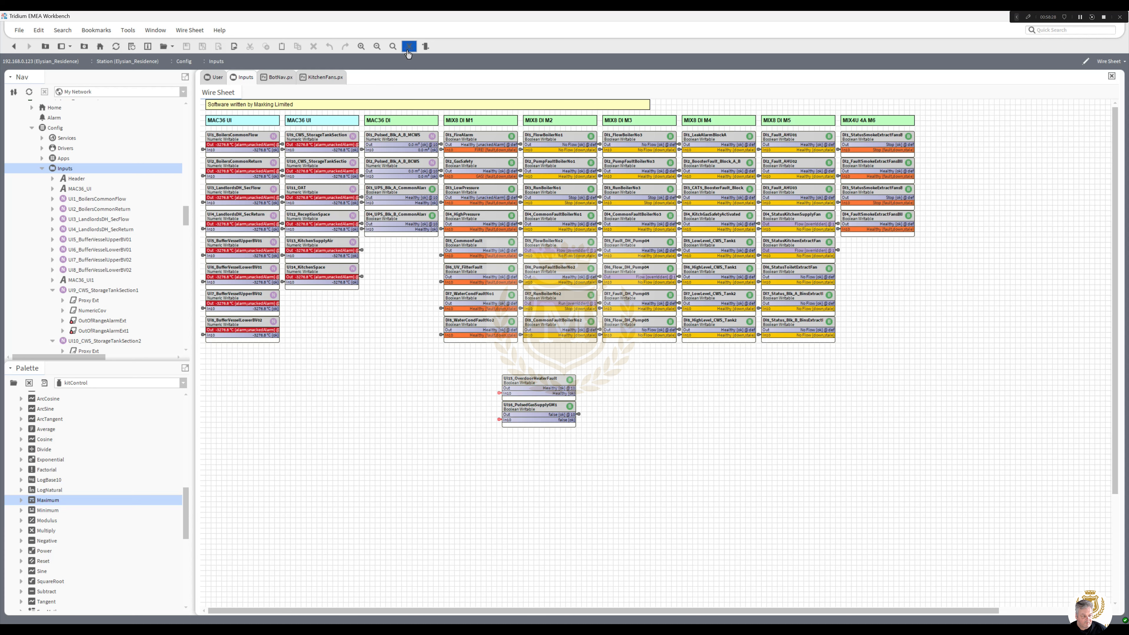
Delete the input links of the DI3 and DI4 UPS CommonAlarm points and move both into the free slots of the second MAC36 UI column
{"action": "left_click", "coordinate": [393, 200], "text": "ctrl"}
{"action": "left_click_drag", "start_coordinate": [394, 201], "coordinate": [409, 379]}
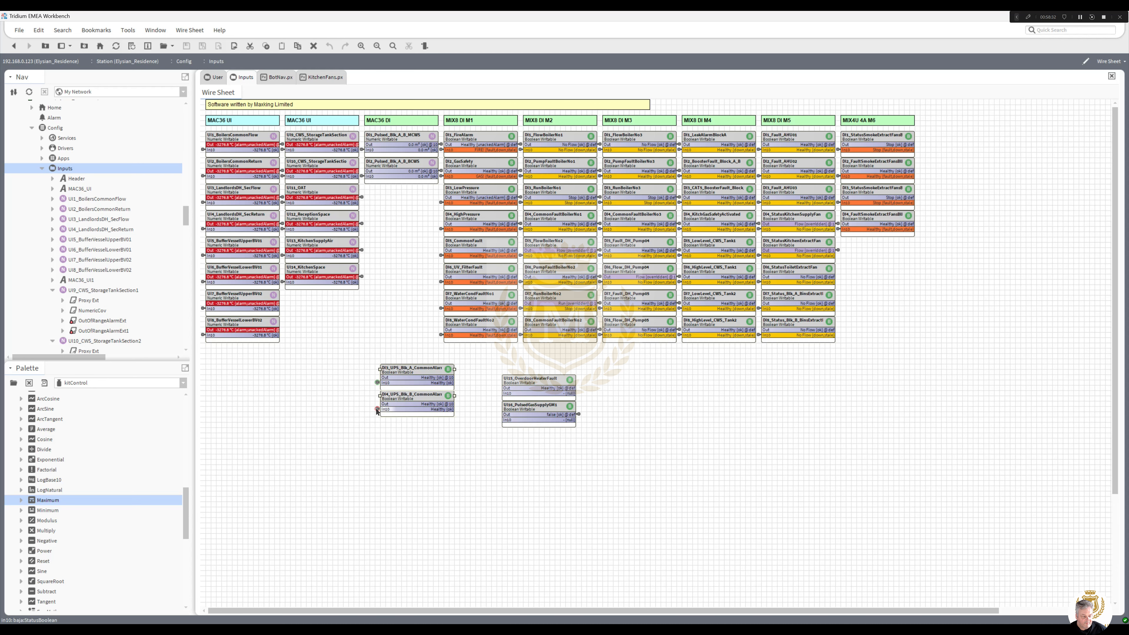
{"action": "left_click", "coordinate": [378, 384]}
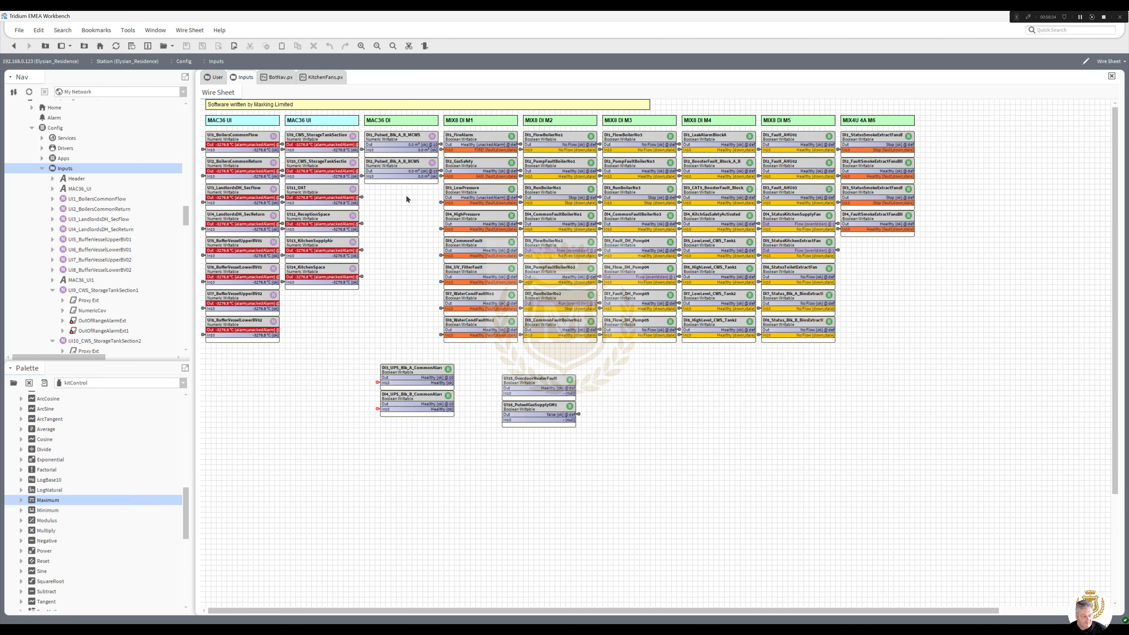
{"action": "left_click", "coordinate": [425, 45]}
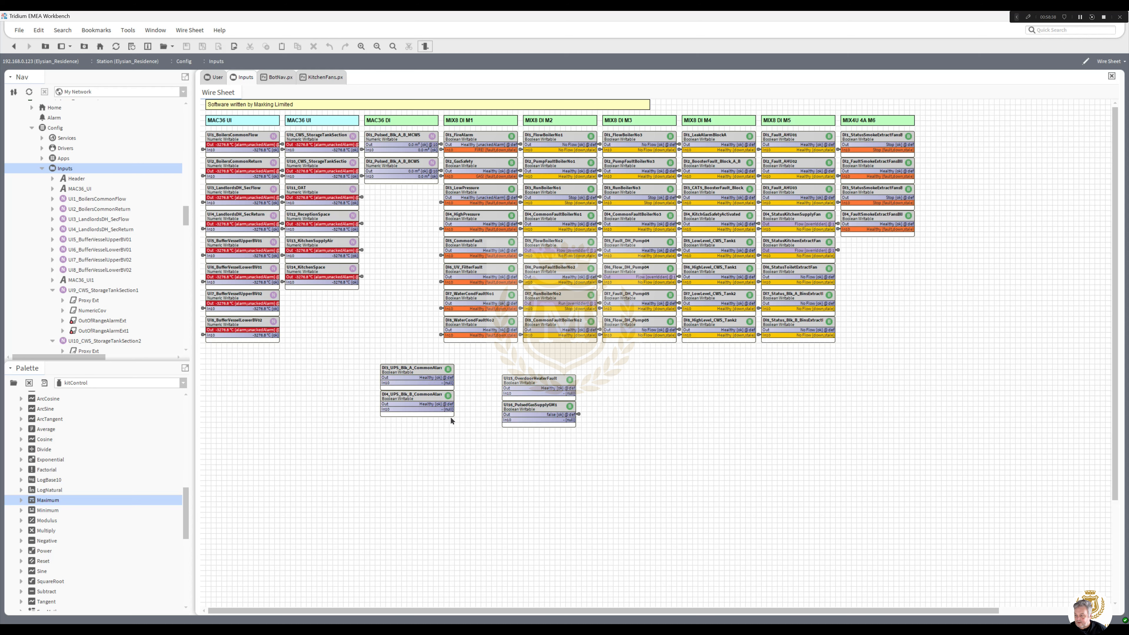
{"action": "left_click_drag", "start_coordinate": [469, 430], "coordinate": [310, 304]}
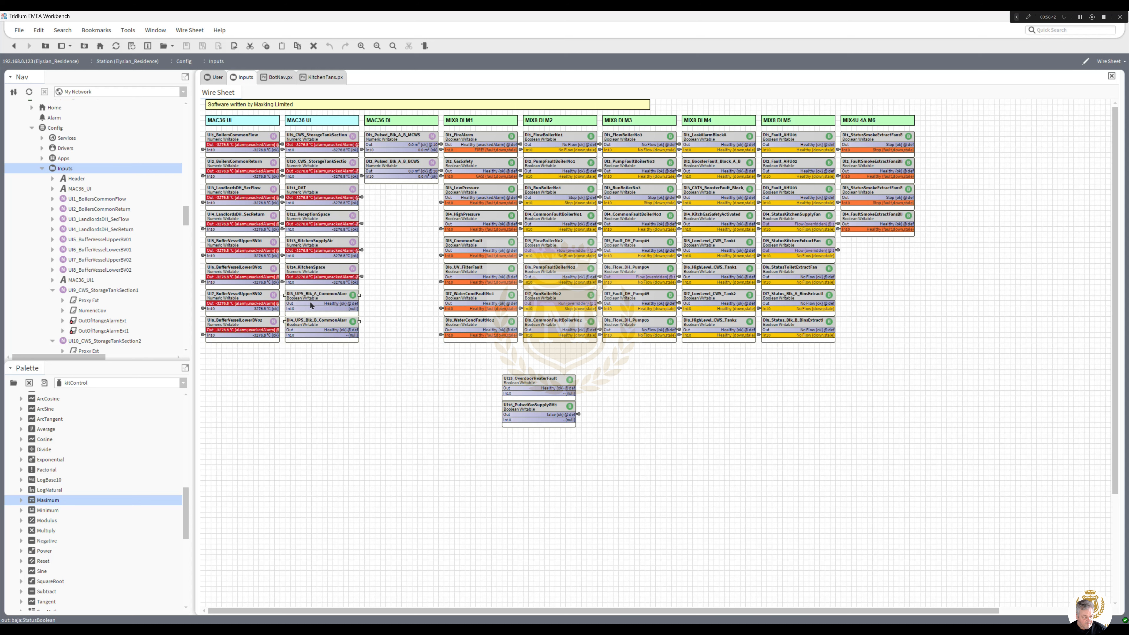
{"action": "right_click", "coordinate": [310, 301]}
{"action": "left_click", "coordinate": [349, 447]}
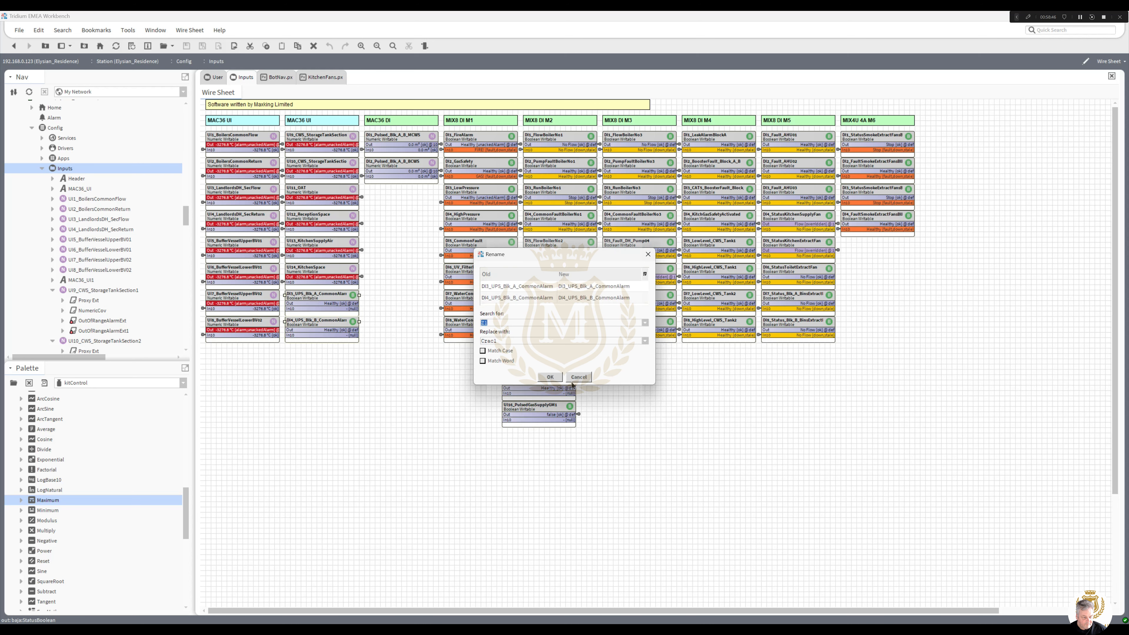
{"action": "left_click", "coordinate": [574, 378]}
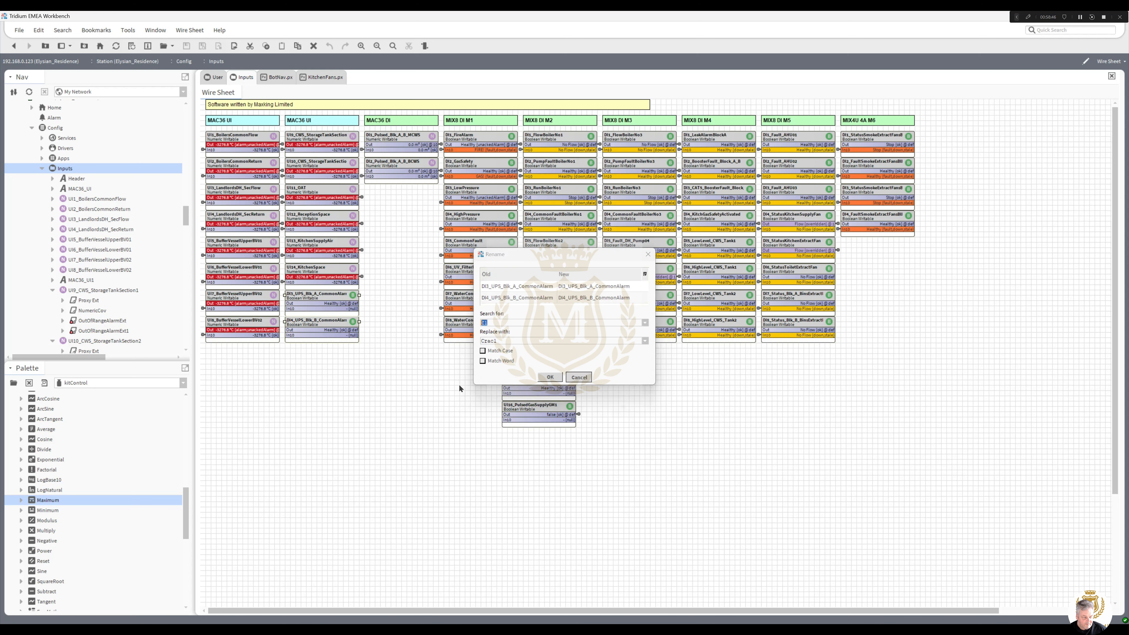
Rename the DI3 UPS block A alarm point as UI15_UPS_Blk_A_CommonAlarm
{"action": "right_click", "coordinate": [319, 310]}
{"action": "left_click", "coordinate": [391, 447]}
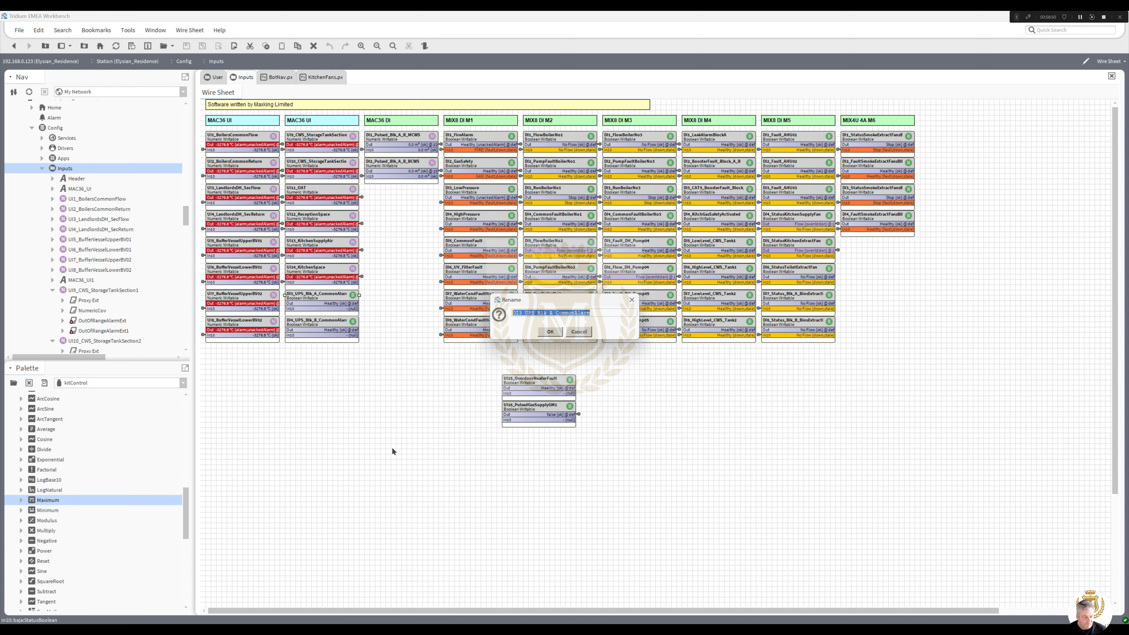
{"action": "left_click", "coordinate": [522, 312]}
{"action": "key", "text": "BackSpace"}
{"action": "key", "text": "BackSpace"}
{"action": "key", "text": "BackSpace"}
{"action": "type", "text": "UI"}
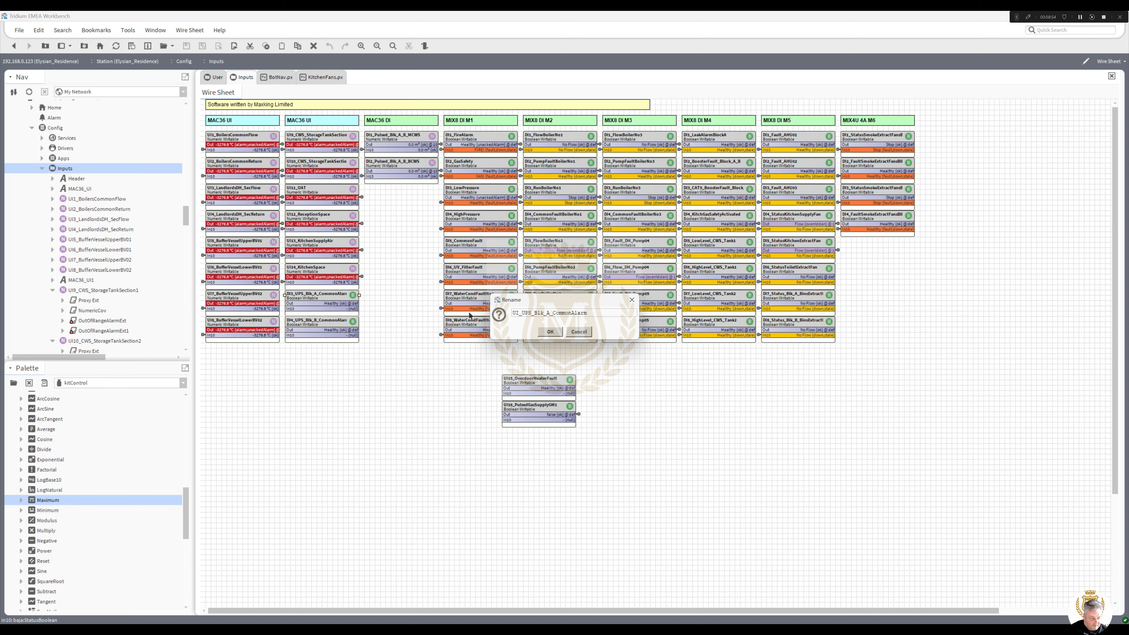
{"action": "type", "text": "1"}
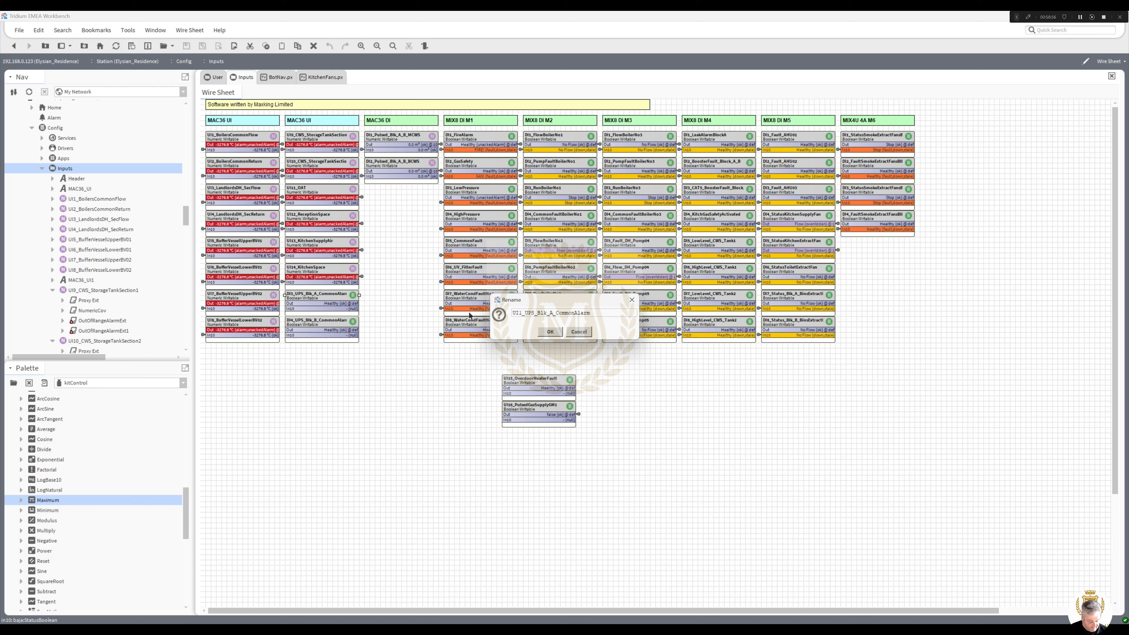
{"action": "type", "text": "5"}
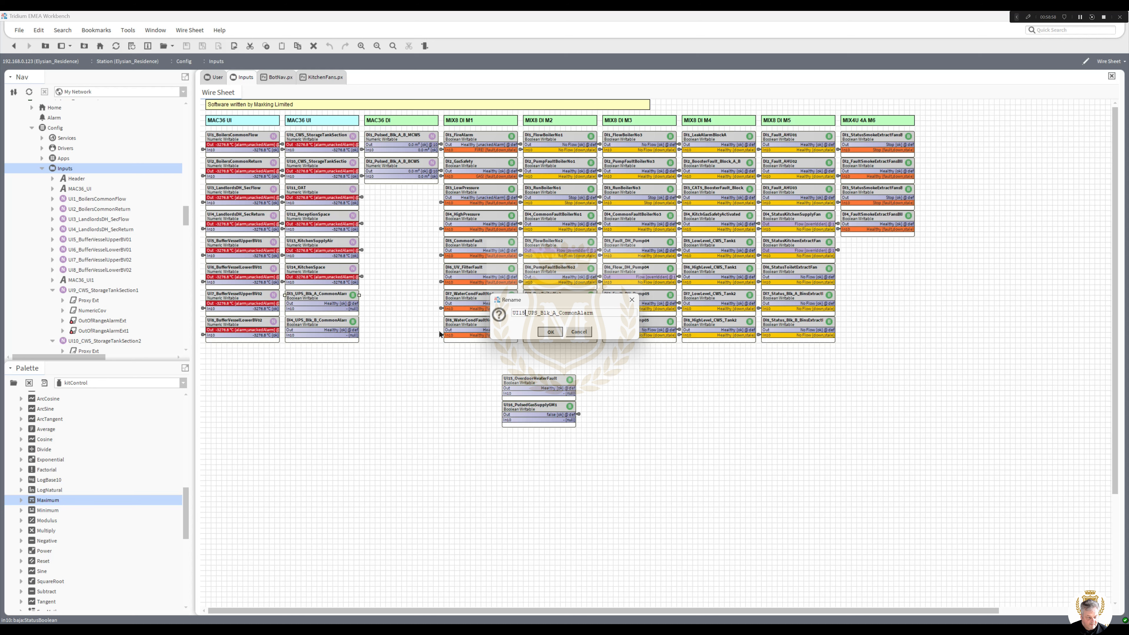
{"action": "left_click", "coordinate": [550, 331]}
Rename the DI4 UPS block B alarm point as UI16_UPS_Blk_B_CommonAlarm
{"action": "right_click", "coordinate": [308, 321]}
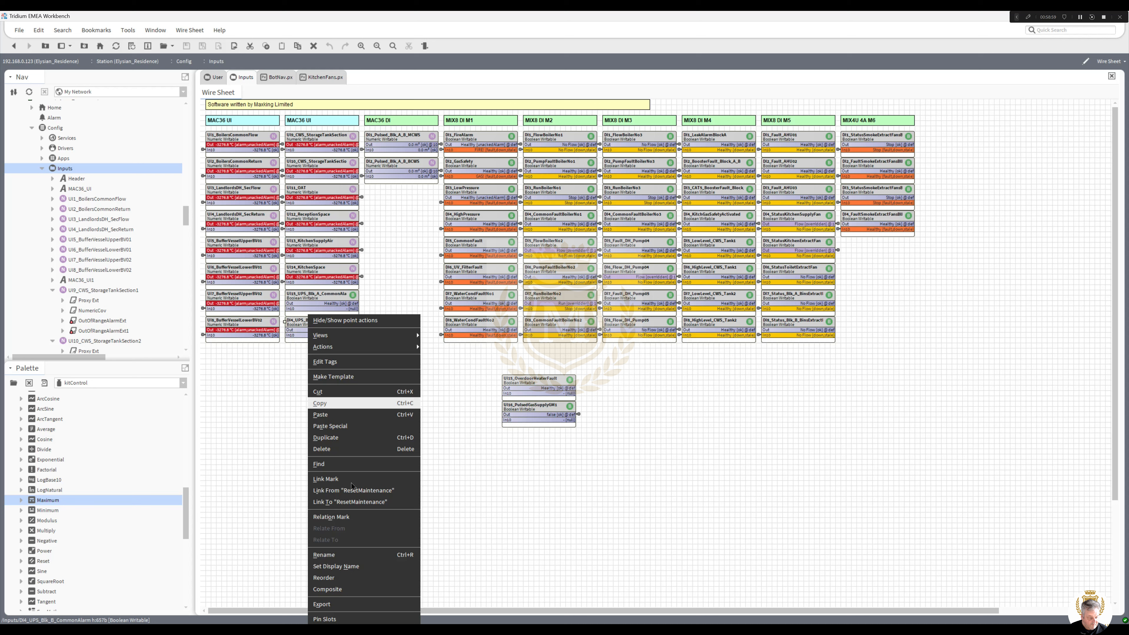
{"action": "left_click", "coordinate": [350, 556]}
{"action": "left_click_drag", "start_coordinate": [522, 317], "coordinate": [498, 319]}
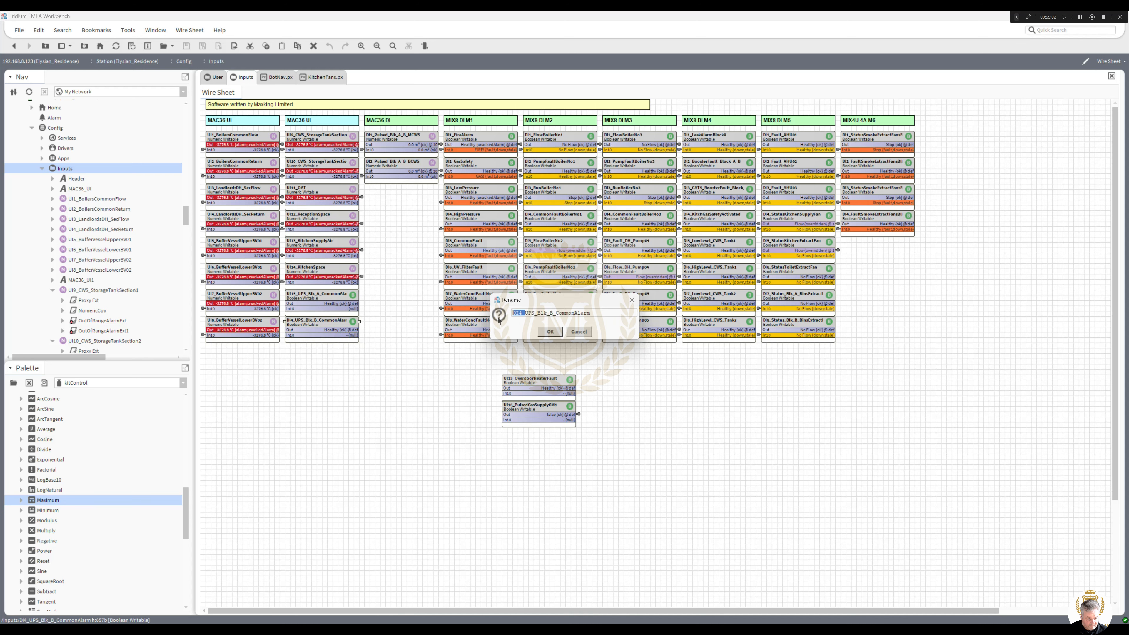
{"action": "type", "text": "UI16"}
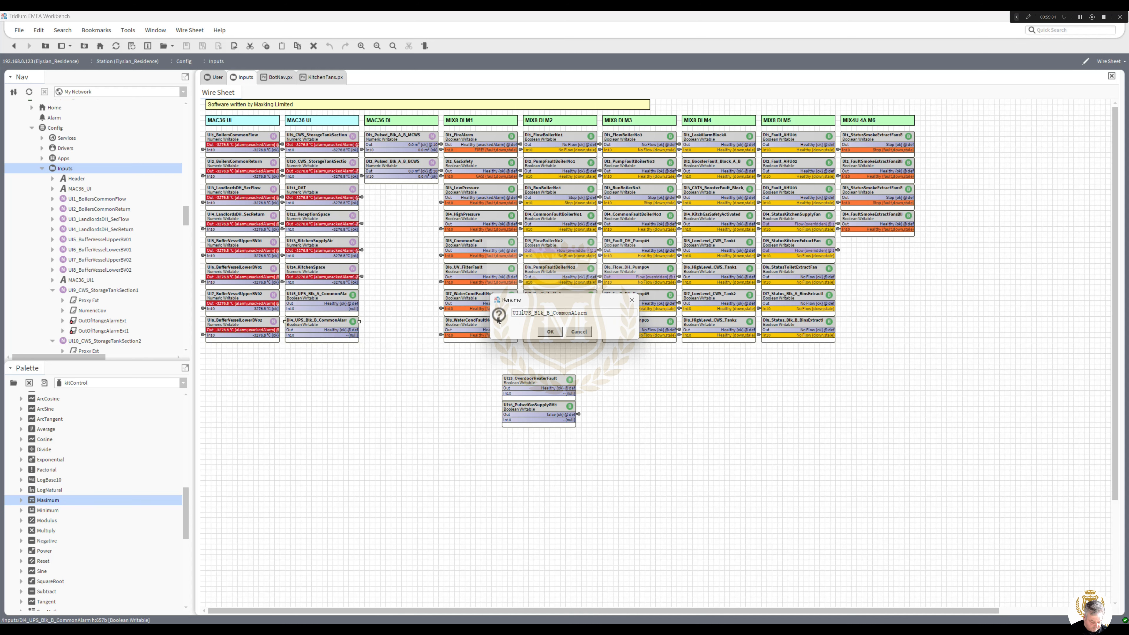
{"action": "type", "text": "_"}
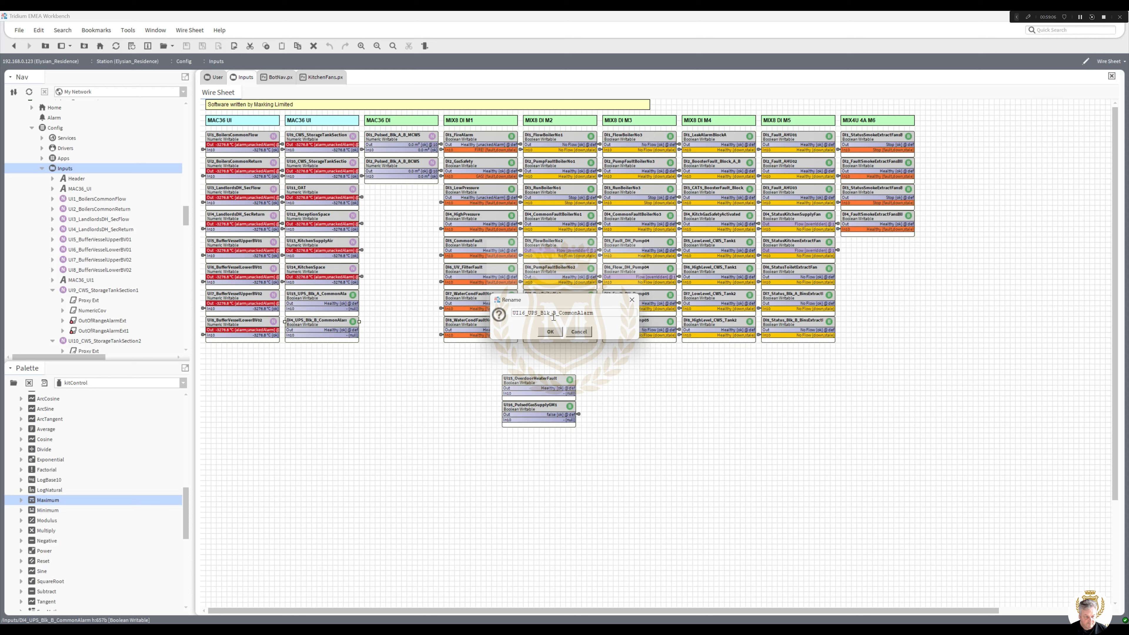
{"action": "left_click", "coordinate": [550, 332]}
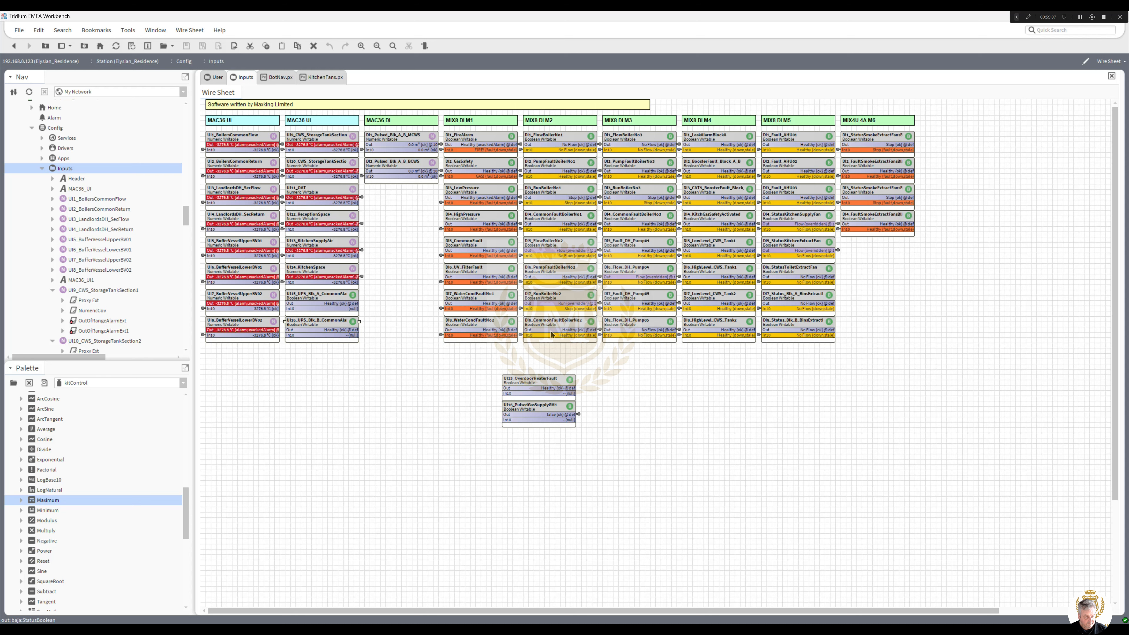
Rename UI15_OverdoorHeaterFault as DI3_OverdoorHeaterFault
{"action": "right_click", "coordinate": [514, 383]}
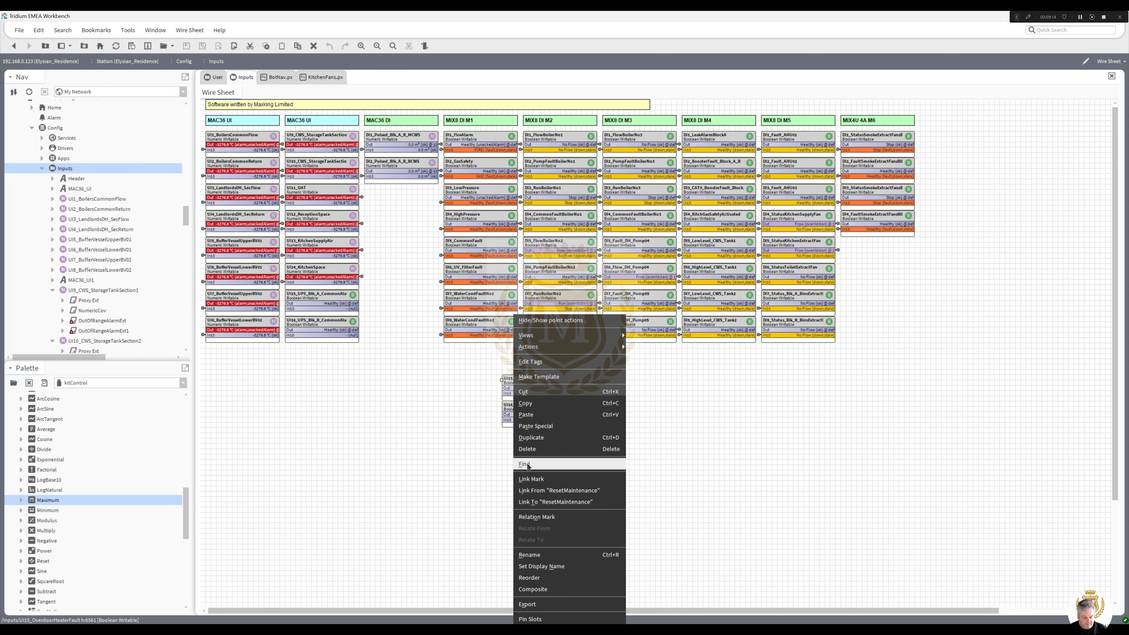
{"action": "left_click", "coordinate": [529, 554]}
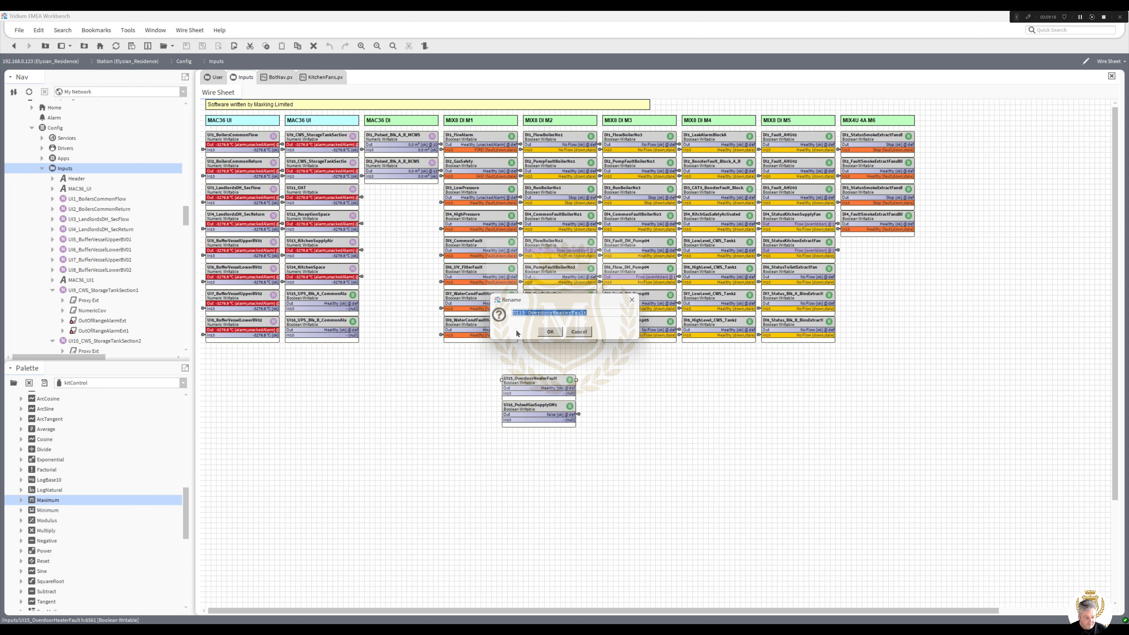
{"action": "left_click_drag", "start_coordinate": [526, 314], "coordinate": [466, 318]}
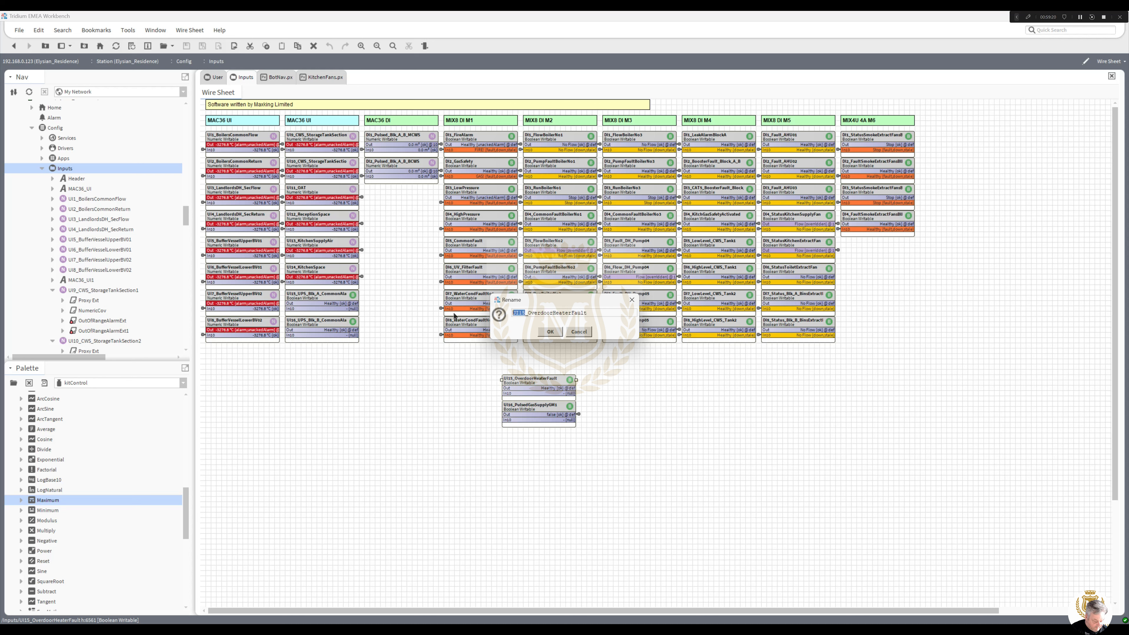
{"action": "type", "text": "D"}
{"action": "type", "text": "I3"}
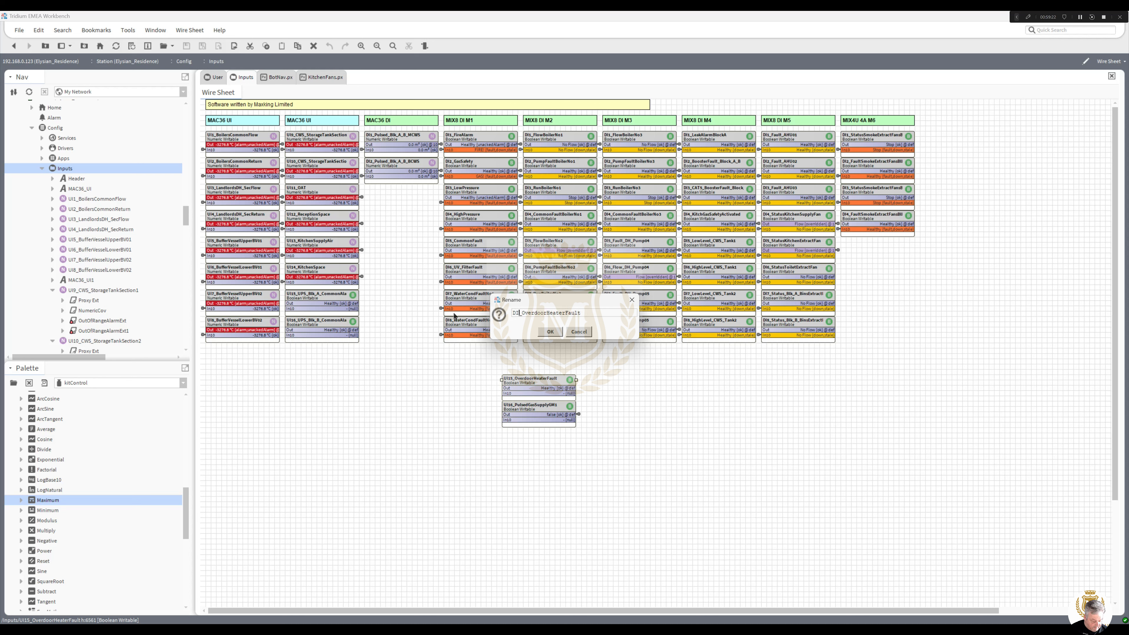
{"action": "left_click", "coordinate": [540, 333]}
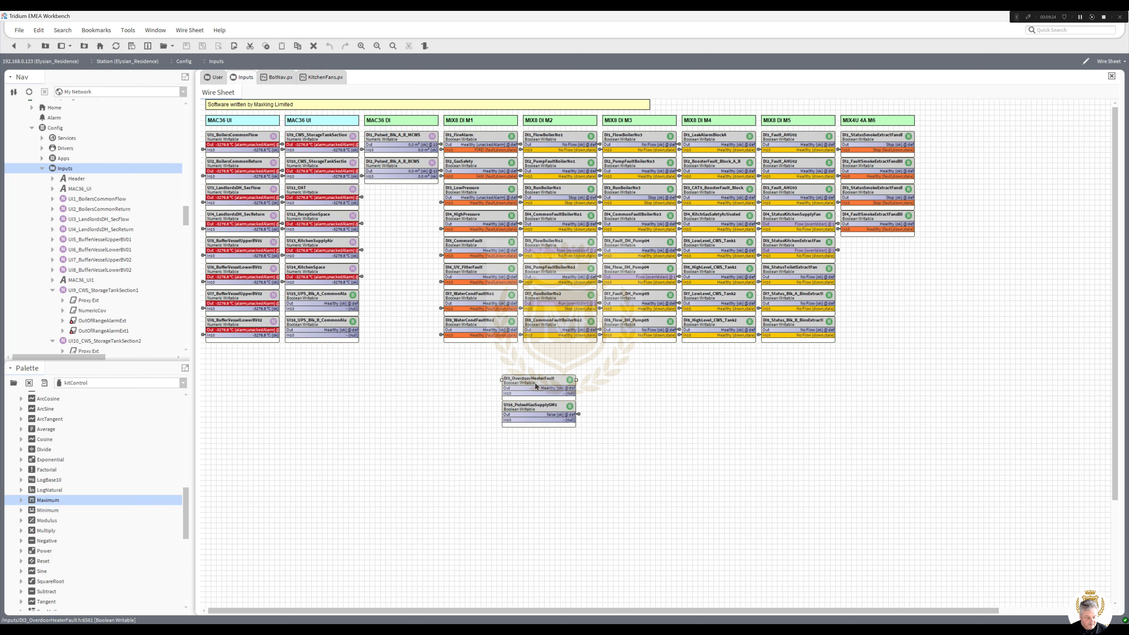
Rename UI16_PulsedGasSupplyGM1 as DI3_PulsedGasSupplyGM1
{"action": "right_click", "coordinate": [525, 410]}
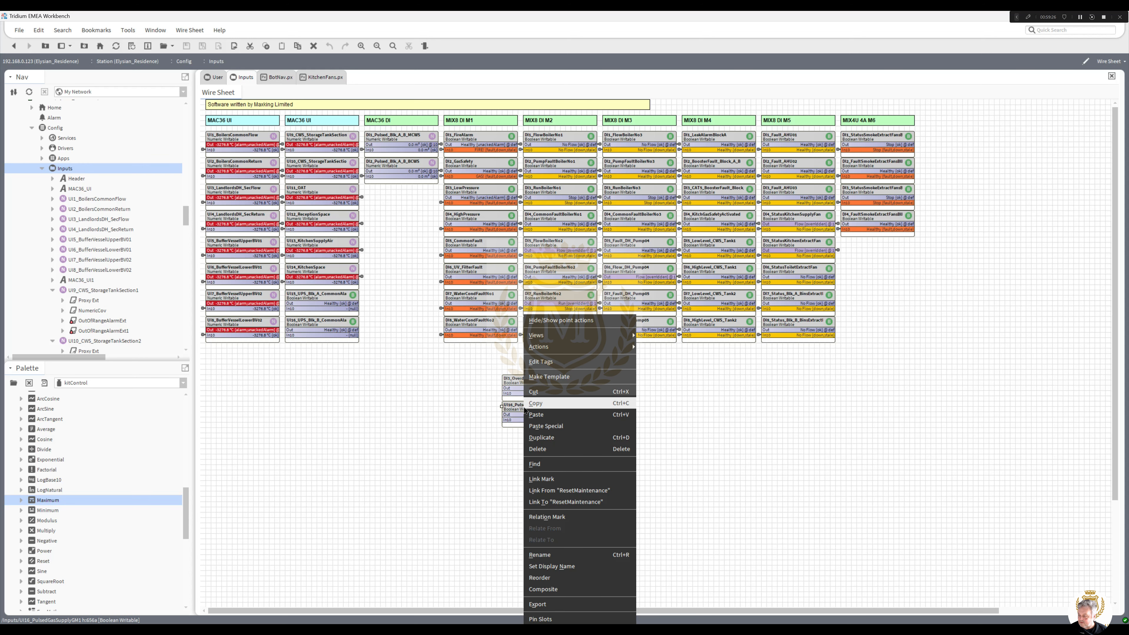
{"action": "left_click", "coordinate": [544, 557]}
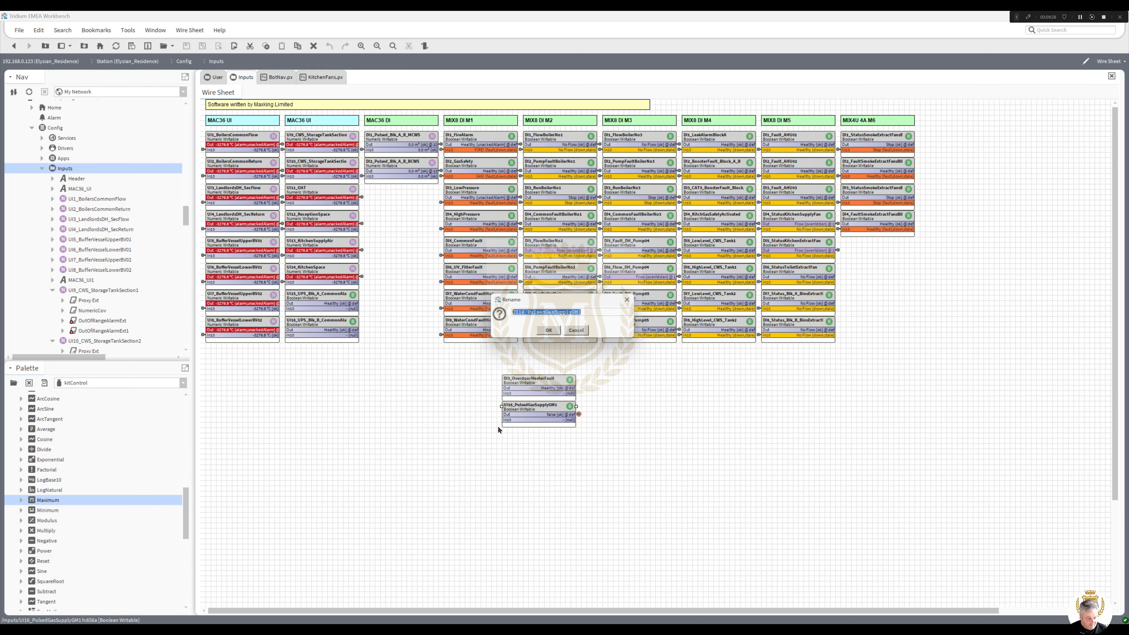
{"action": "left_click", "coordinate": [526, 314]}
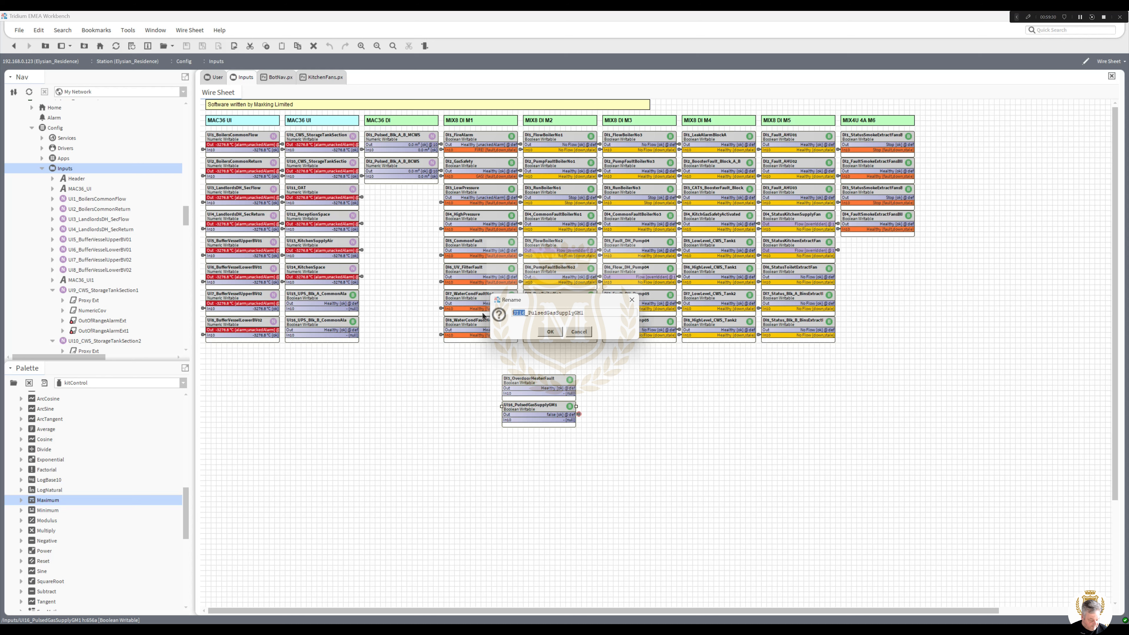
{"action": "key", "text": "BackSpace"}
{"action": "key", "text": "BackSpace"}
{"action": "key", "text": "BackSpace"}
{"action": "key", "text": "BackSpace"}
{"action": "type", "text": "G"}
{"action": "key", "text": "BackSpace"}
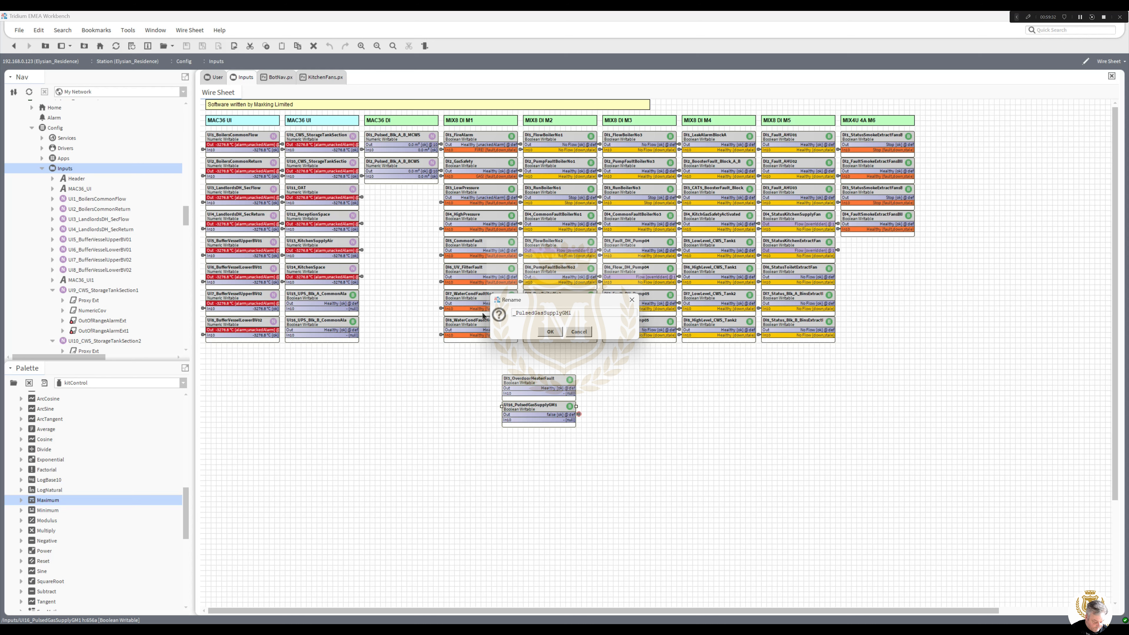
{"action": "type", "text": "DI3"}
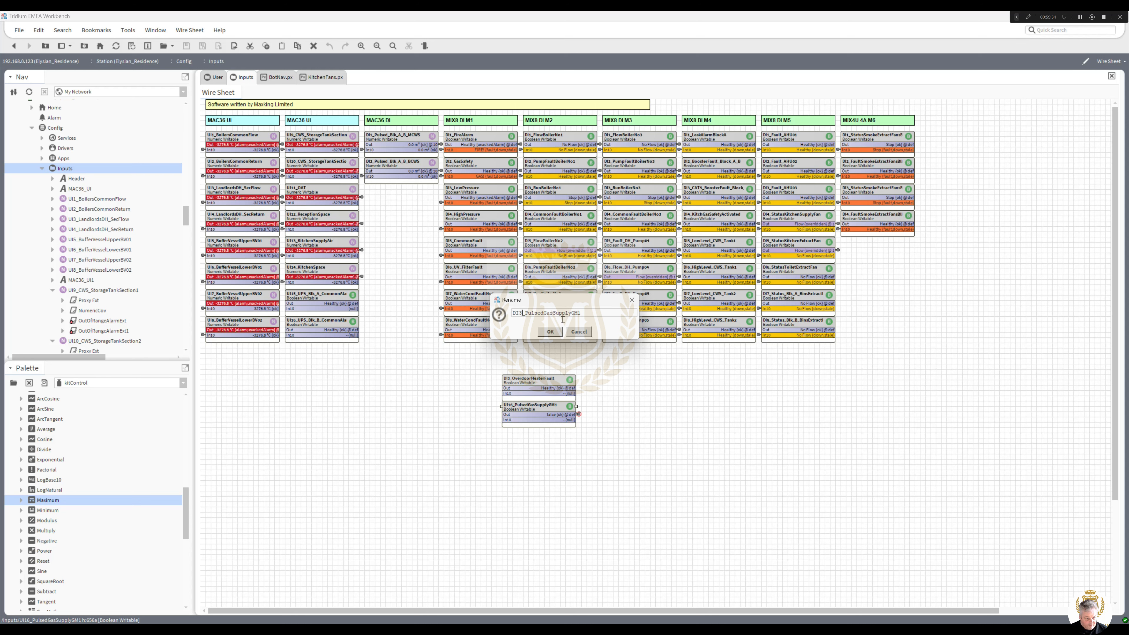
{"action": "left_click", "coordinate": [550, 331]}
Rename DI3_OverdoorHeaterFault as DI4_OverdoorHeaterFault and place it in the MAC36 DI column, directly beneath DI3_PulsedGasSupplyGM1 as its third point
{"action": "right_click", "coordinate": [516, 386]}
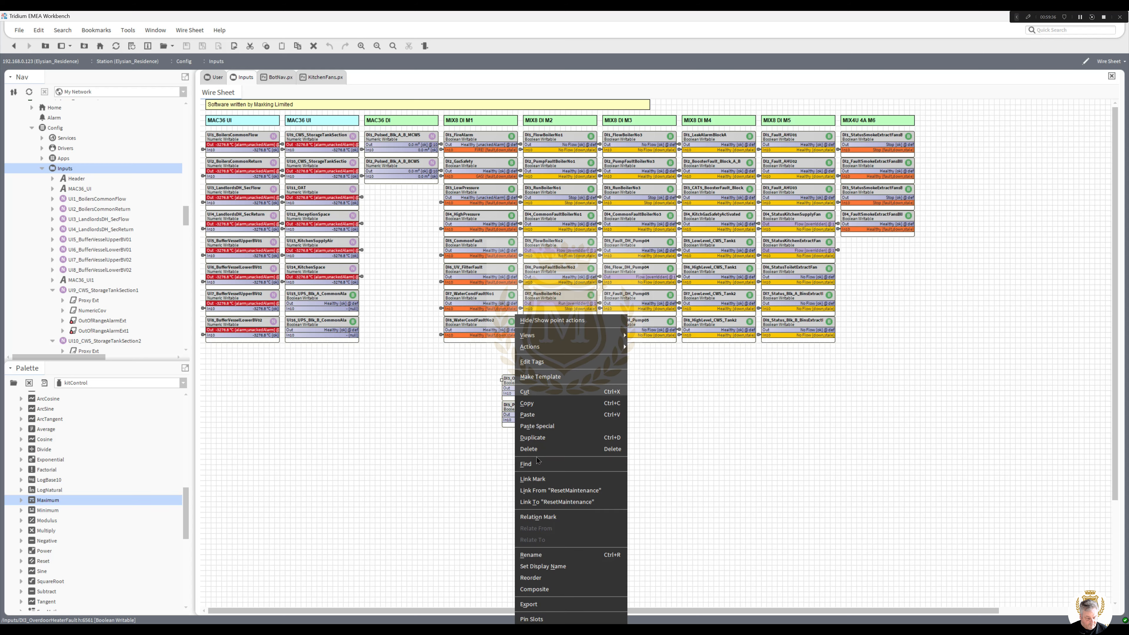
{"action": "left_click", "coordinate": [543, 551]}
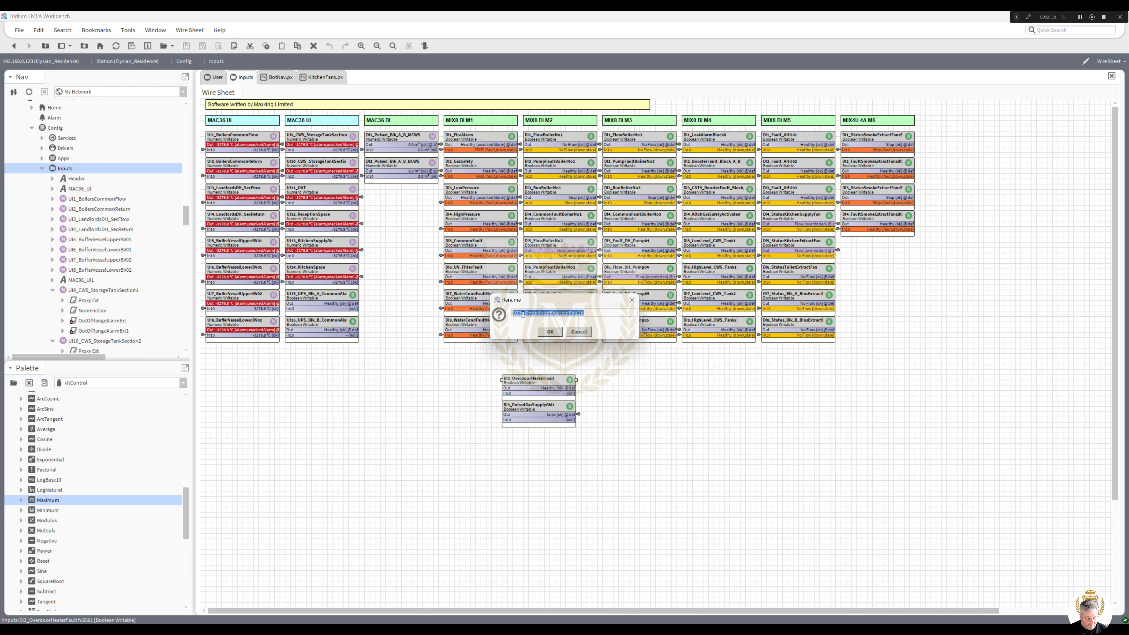
{"action": "left_click_drag", "start_coordinate": [523, 315], "coordinate": [512, 313]}
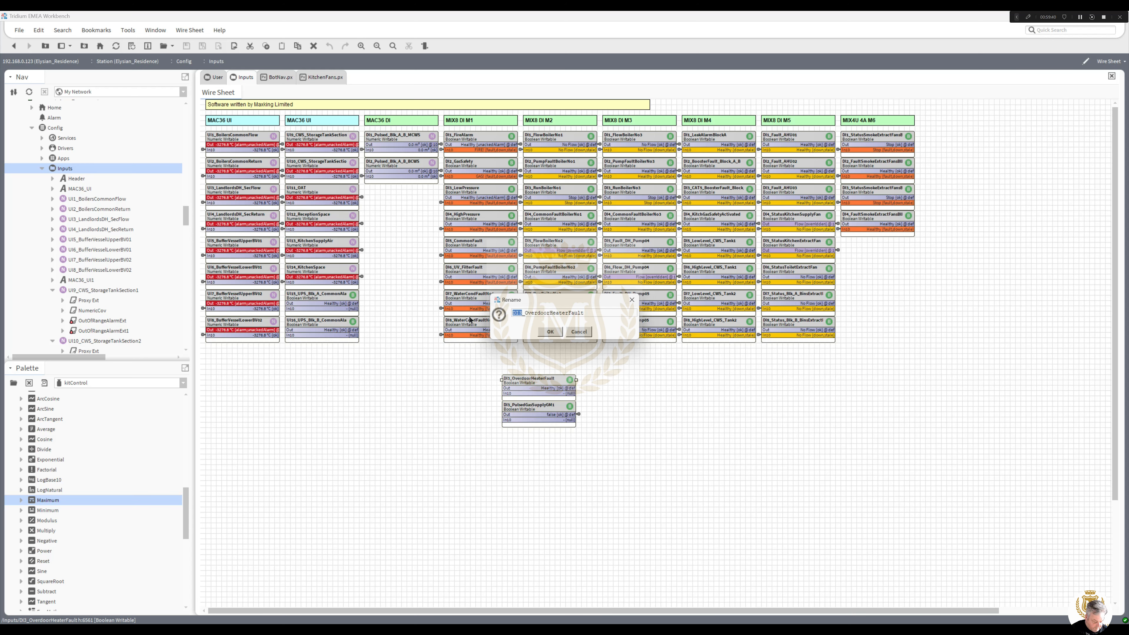
{"action": "type", "text": "DI4"}
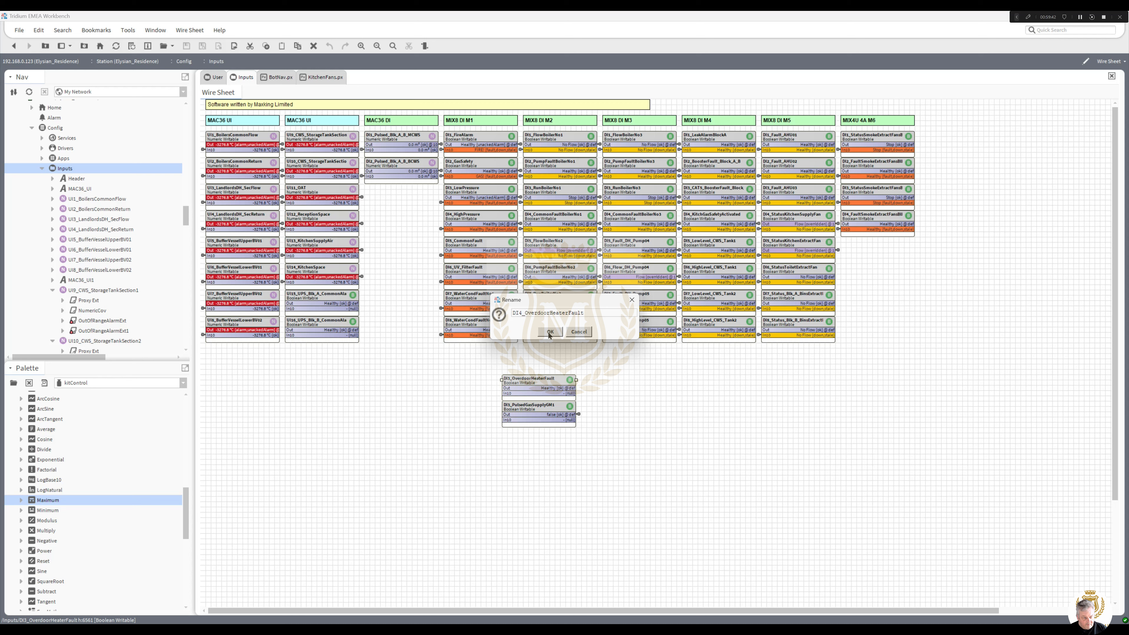
{"action": "left_click", "coordinate": [550, 333]}
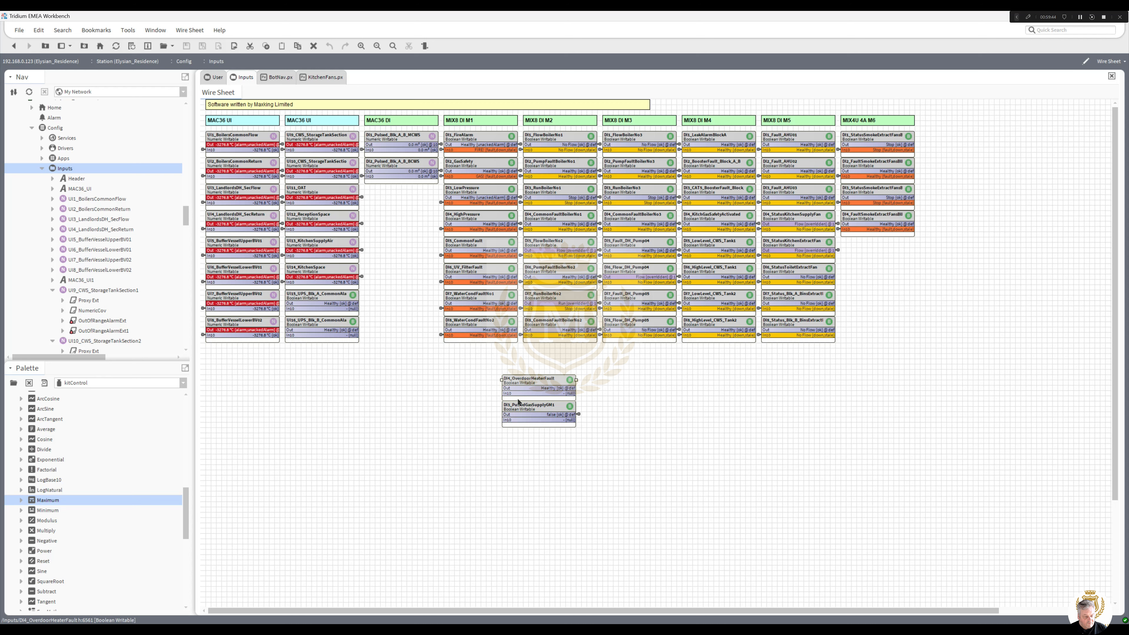
{"action": "left_click_drag", "start_coordinate": [518, 402], "coordinate": [393, 199]}
{"action": "left_click_drag", "start_coordinate": [514, 442], "coordinate": [392, 218]}
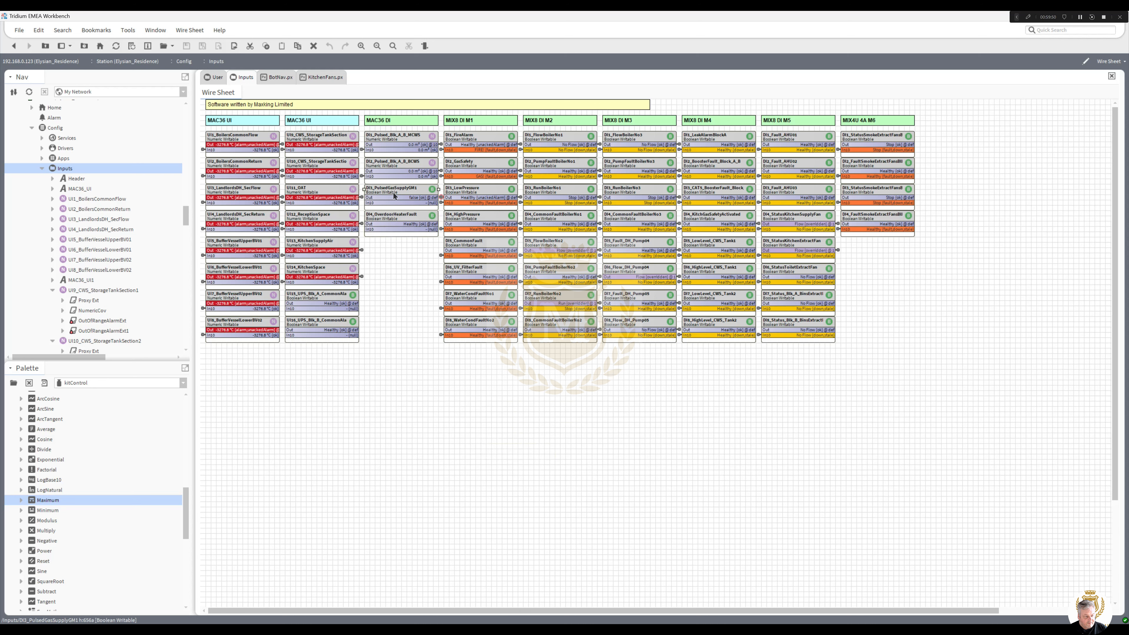
Link the Out slot of the ISMAIONetwork device's DigitalInput3 to In10 of DI3_PulsedGasSupplyGM1
{"action": "right_click", "coordinate": [394, 193]}
{"action": "left_click", "coordinate": [413, 358]}
{"action": "left_click", "coordinate": [41, 148]}
{"action": "left_click", "coordinate": [52, 168]}
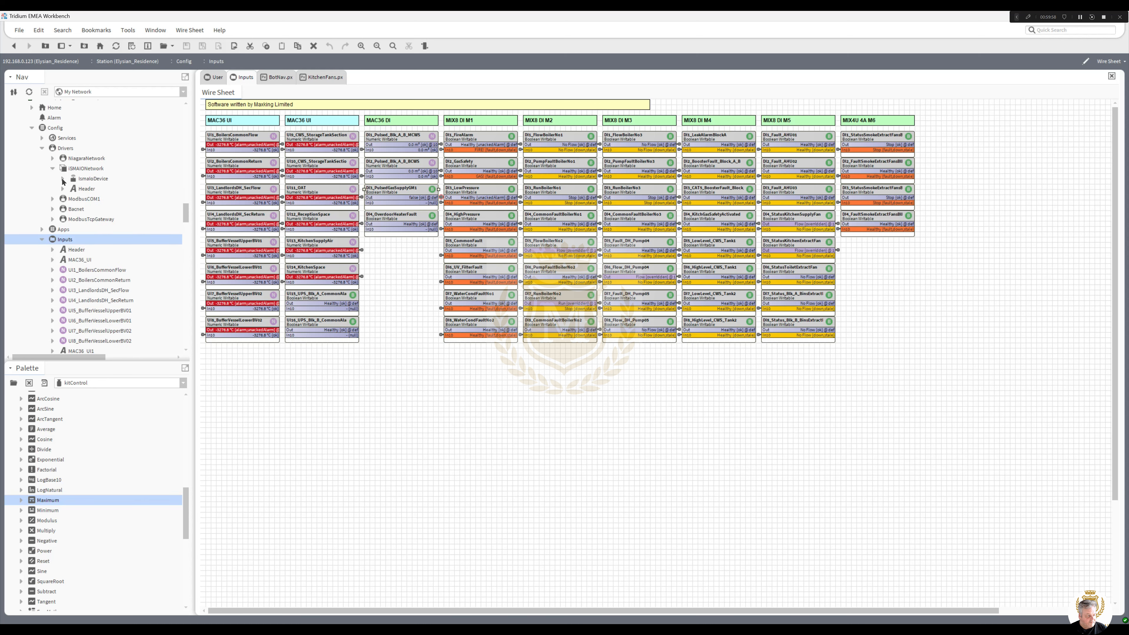
{"action": "left_click", "coordinate": [62, 179]}
{"action": "left_click_drag", "start_coordinate": [187, 212], "coordinate": [189, 218]}
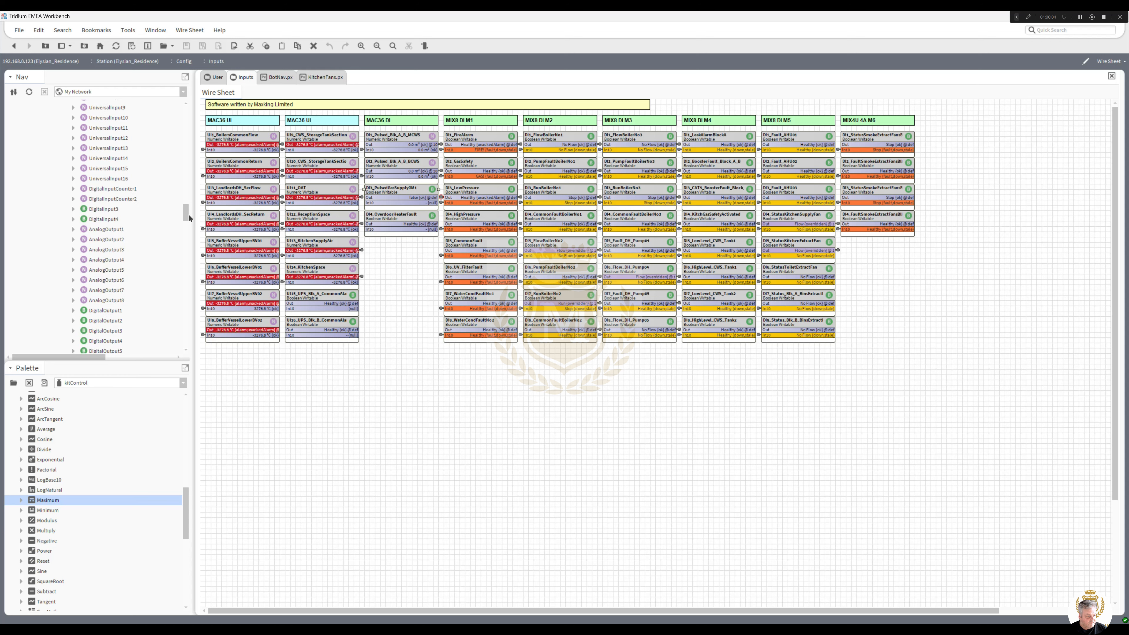
{"action": "right_click", "coordinate": [109, 208]}
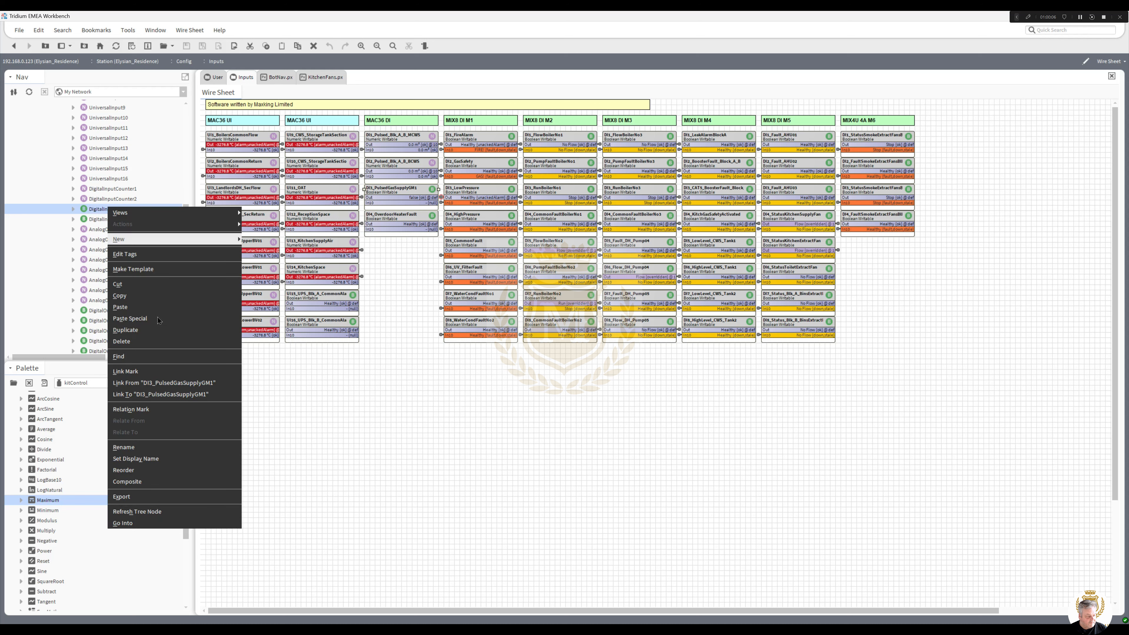
{"action": "left_click", "coordinate": [175, 394]}
{"action": "left_click", "coordinate": [467, 258]}
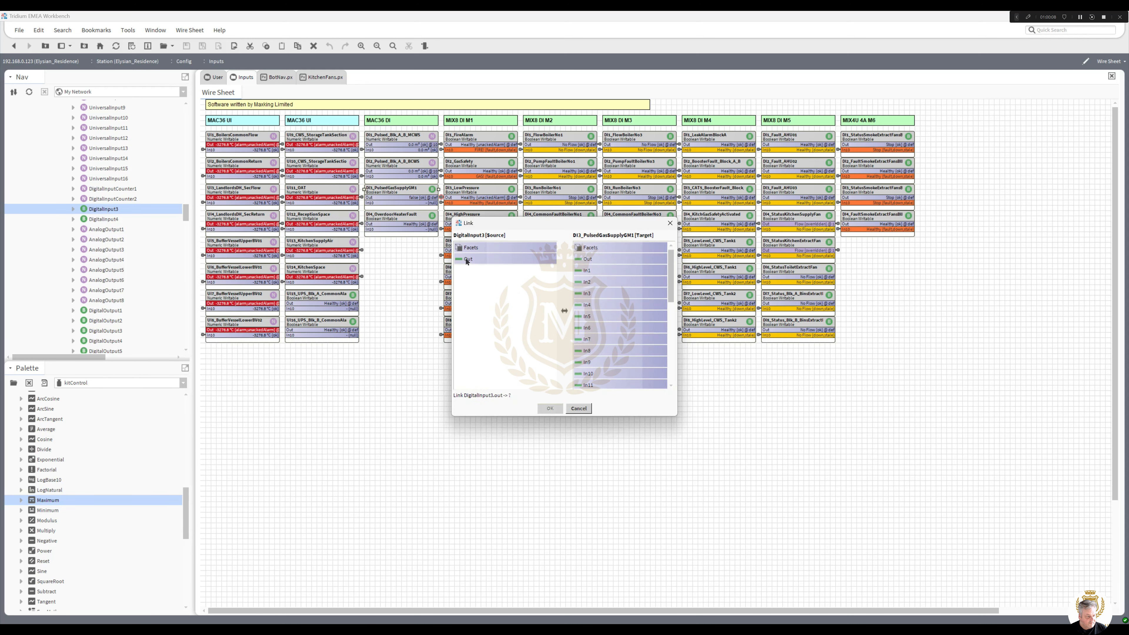
{"action": "left_click", "coordinate": [587, 376]}
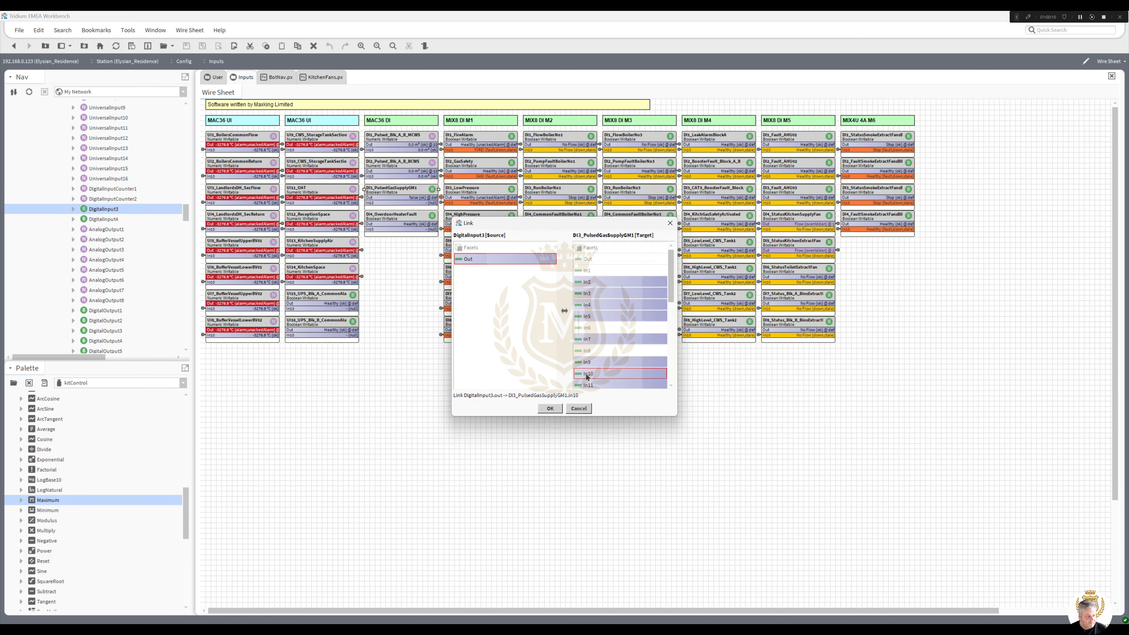
{"action": "left_click", "coordinate": [550, 408]}
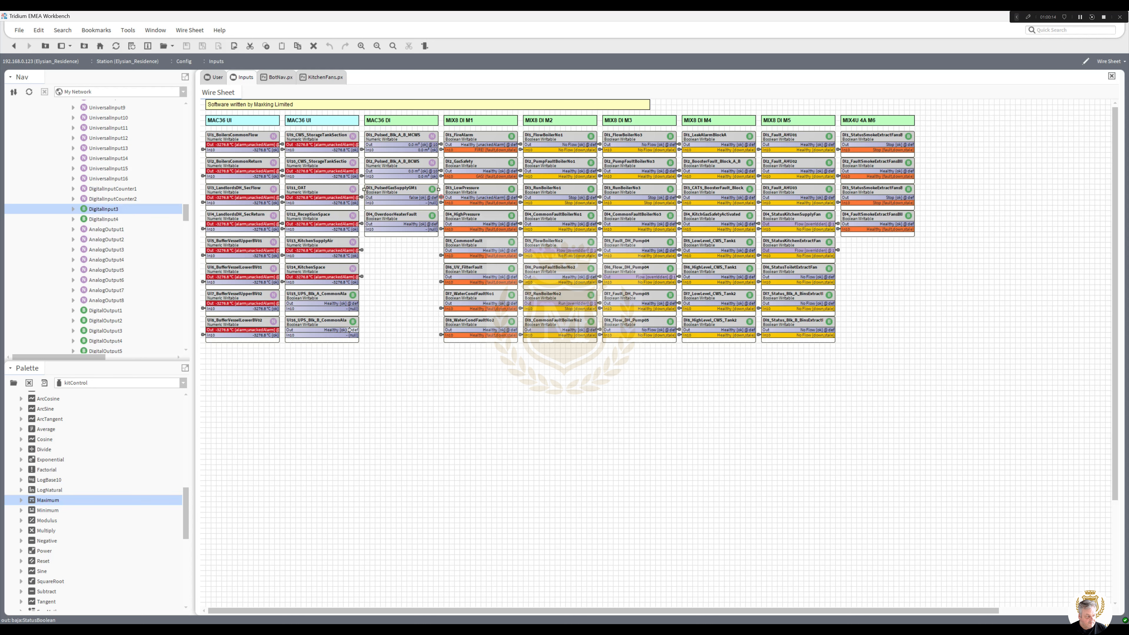
Link the Out slot of DigitalInput4 to In10 of DI4_OverdoorHeaterFault
{"action": "left_click", "coordinate": [102, 220]}
{"action": "right_click", "coordinate": [393, 216]}
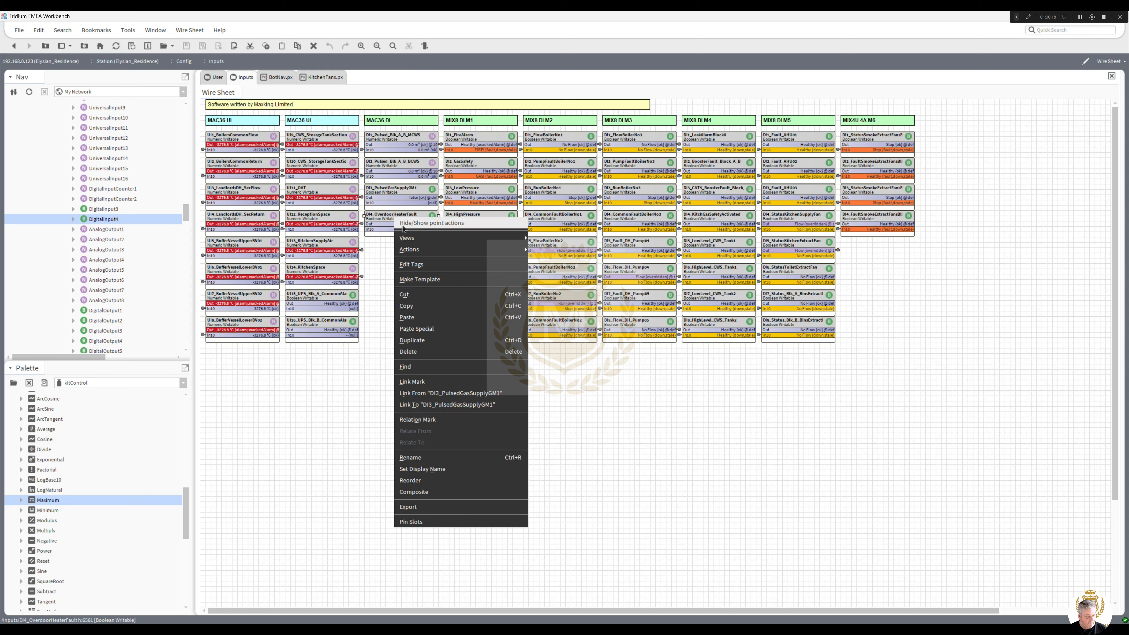
{"action": "left_click", "coordinate": [435, 382]}
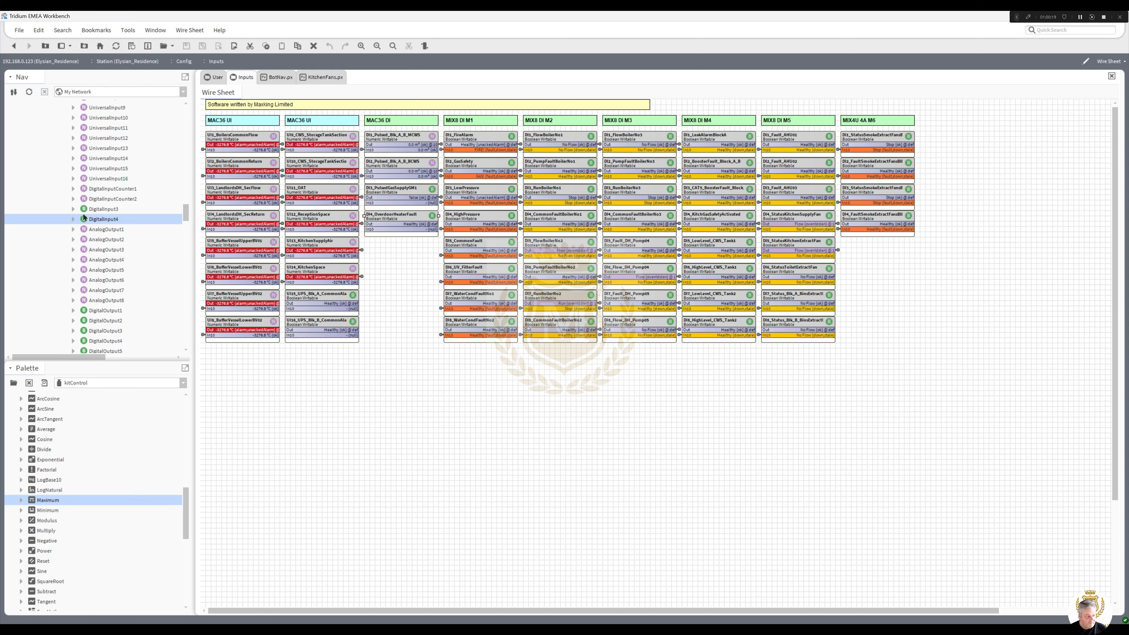
{"action": "right_click", "coordinate": [107, 219]}
{"action": "left_click", "coordinate": [160, 404]}
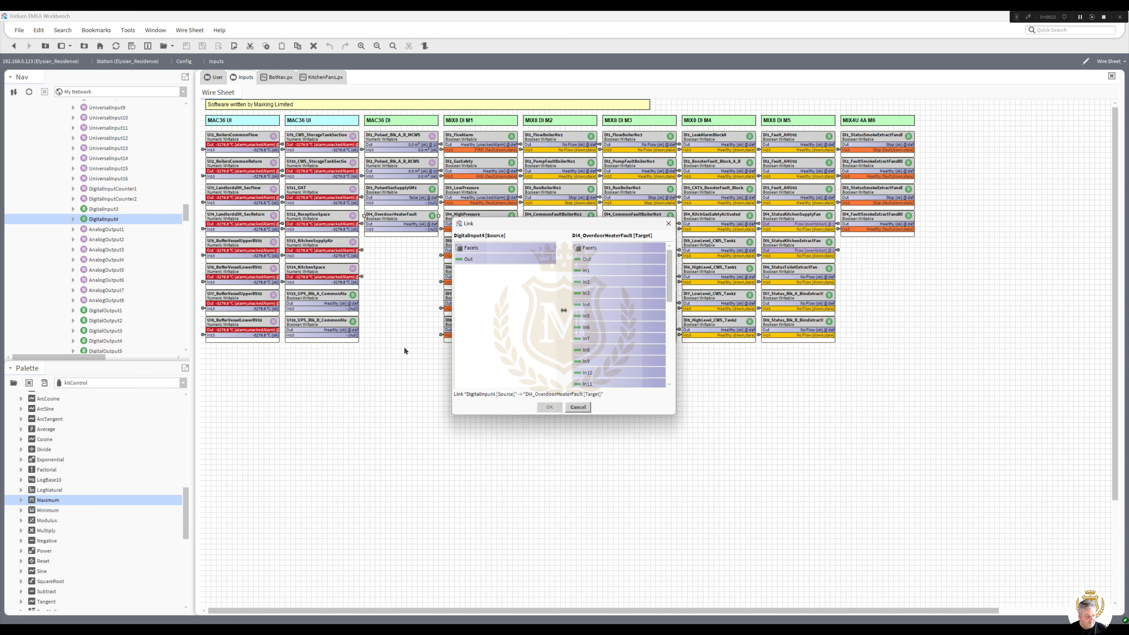
{"action": "left_click", "coordinate": [468, 260]}
{"action": "left_click", "coordinate": [587, 375]}
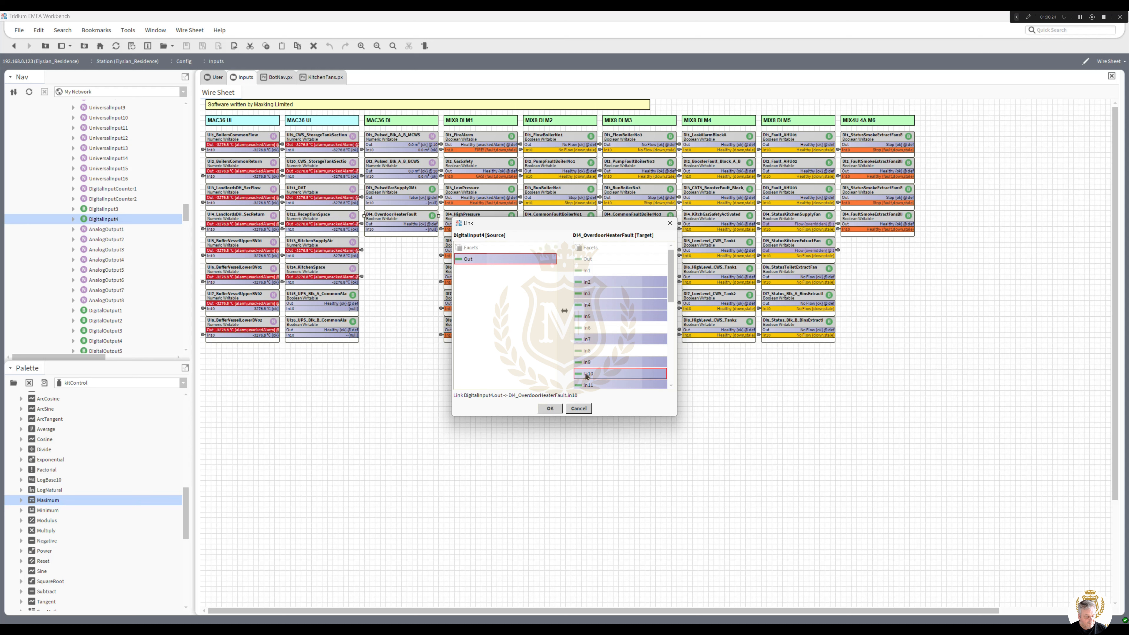
{"action": "left_click", "coordinate": [549, 407]}
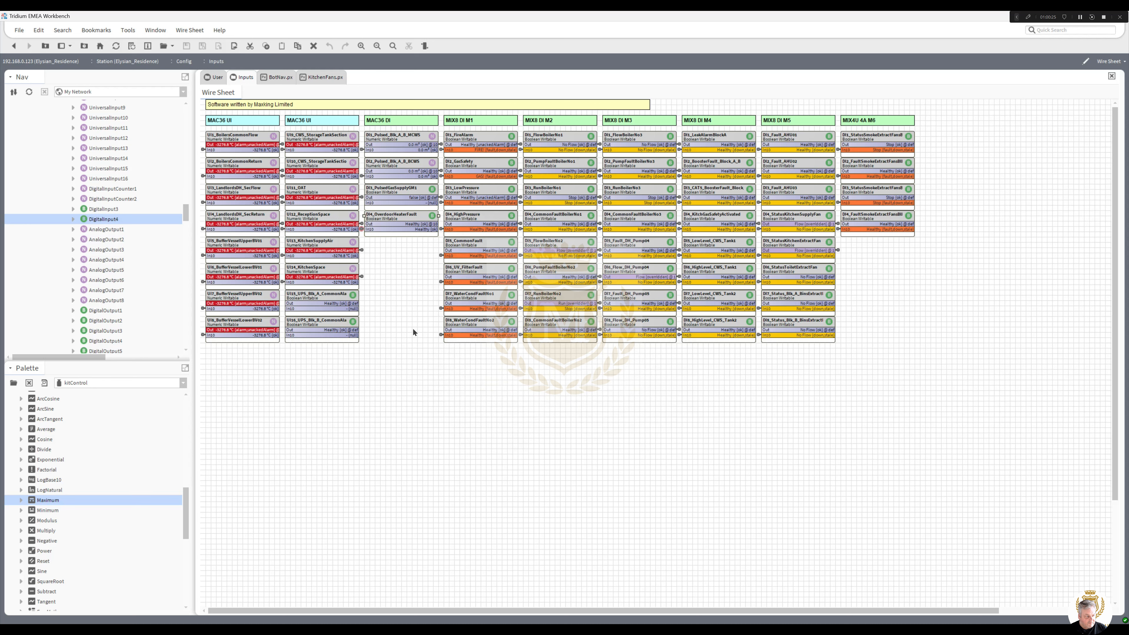
Delete DigitalInput3 from the IsmaIoDevice and add one new point of type DigitalInputCounter in its place
{"action": "right_click", "coordinate": [103, 209]}
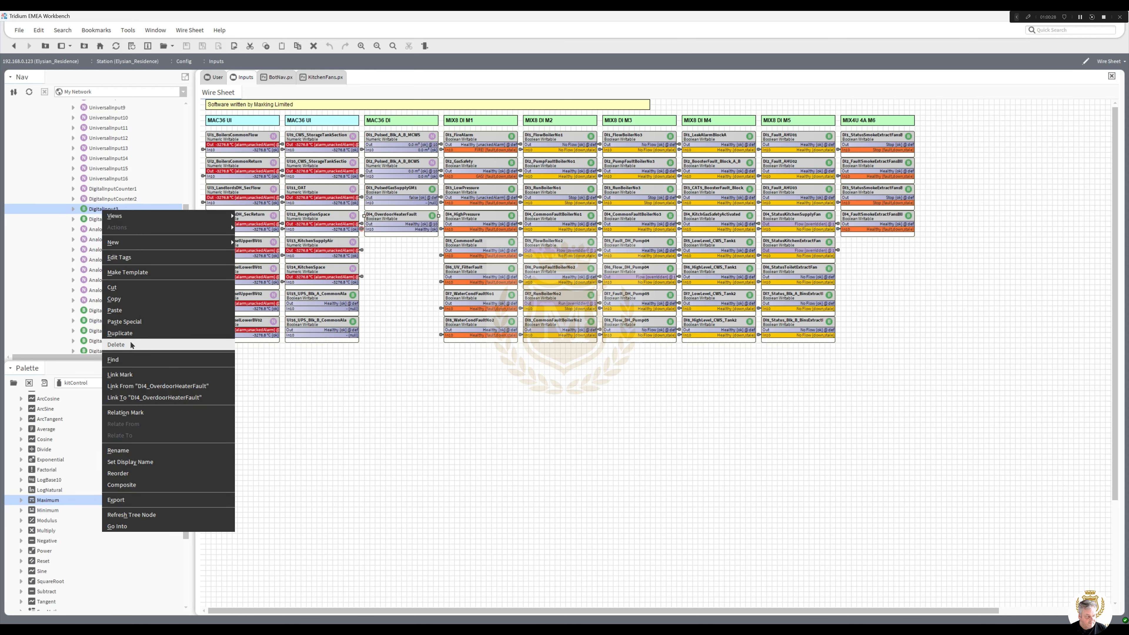
{"action": "left_click", "coordinate": [131, 345]}
{"action": "left_click_drag", "start_coordinate": [186, 215], "coordinate": [187, 201]}
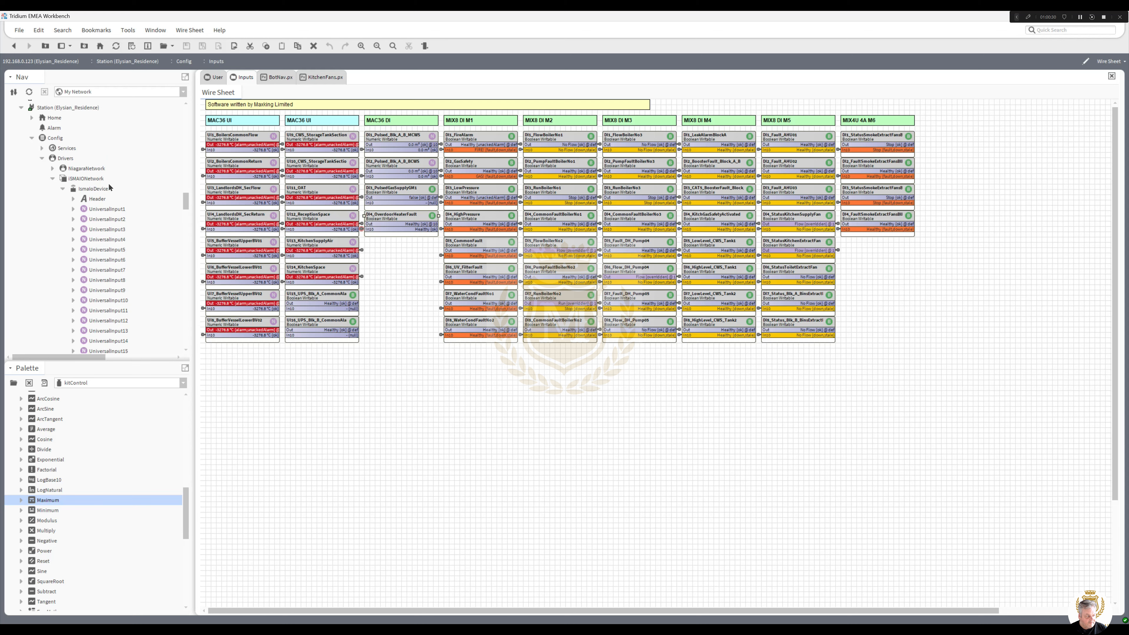
{"action": "left_click", "coordinate": [93, 189]}
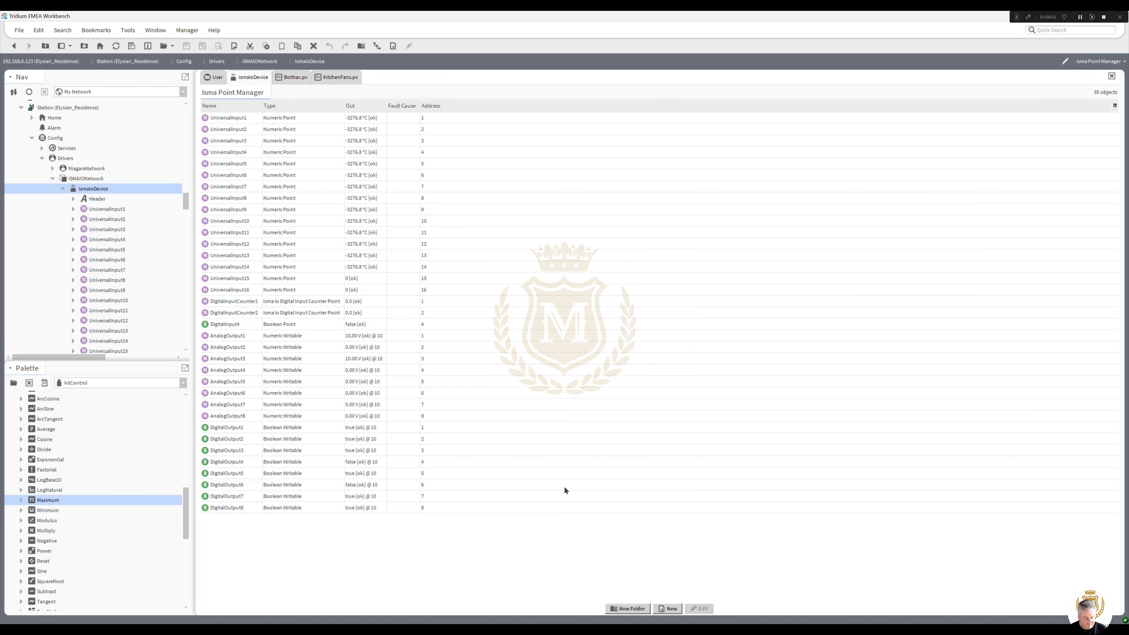
{"action": "left_click", "coordinate": [668, 608]}
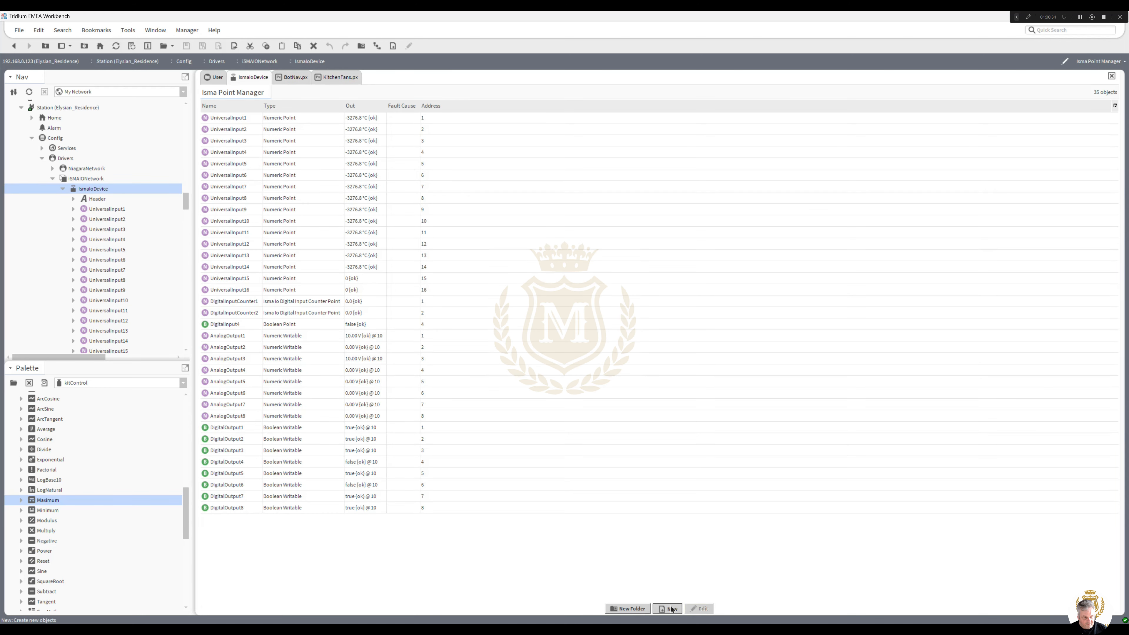
{"action": "left_click", "coordinate": [602, 312]}
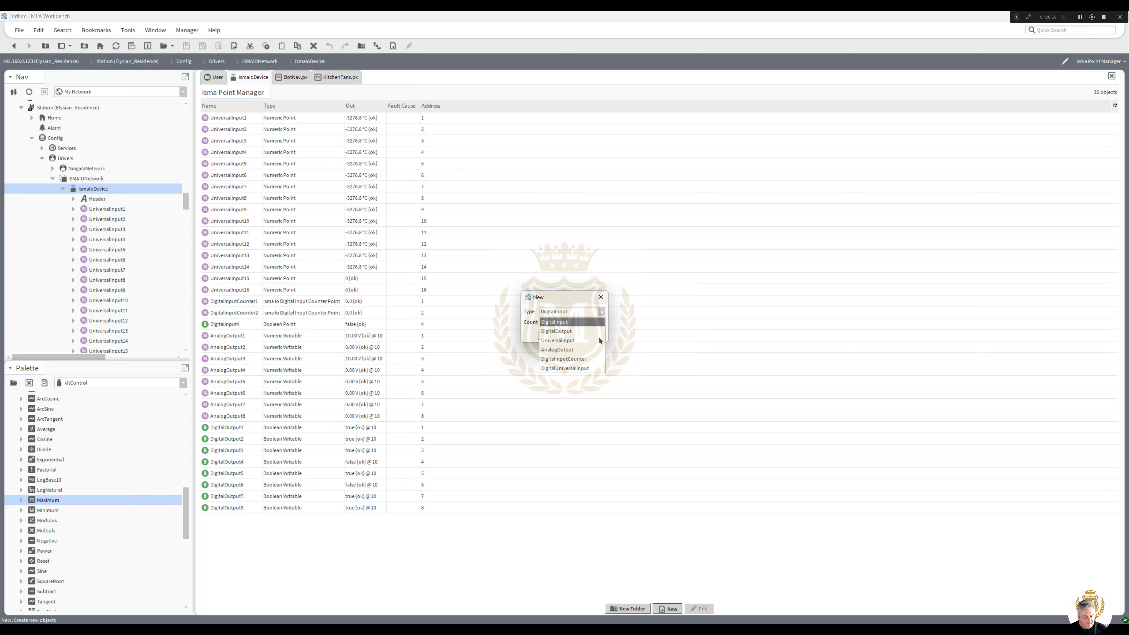
{"action": "left_click", "coordinate": [558, 359]}
{"action": "left_click", "coordinate": [550, 337]}
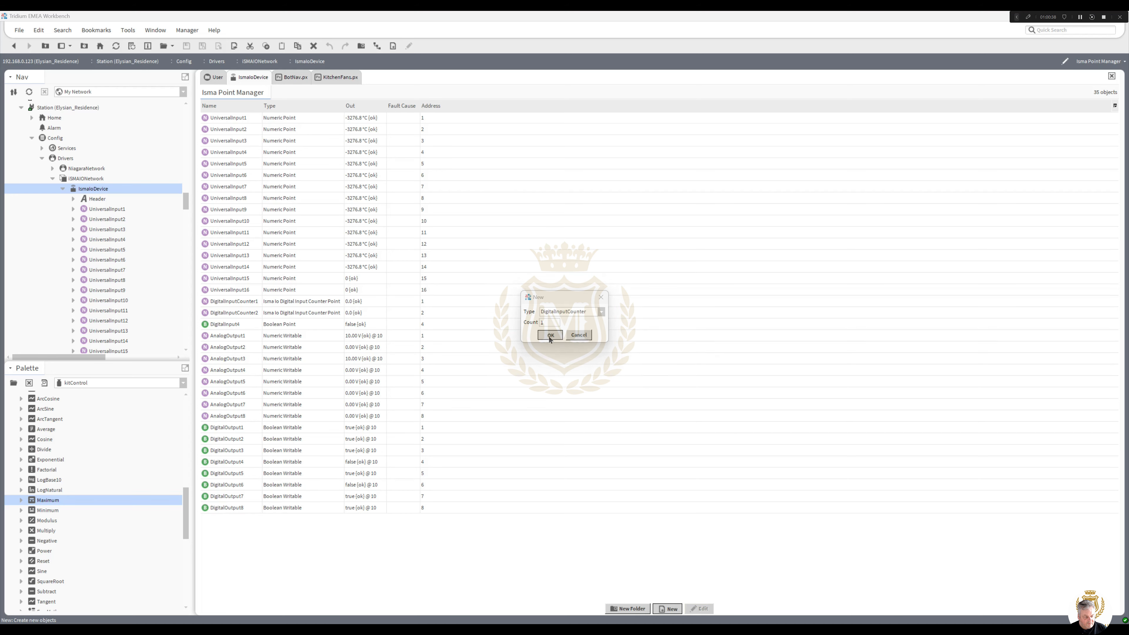
{"action": "left_click", "coordinate": [549, 403]}
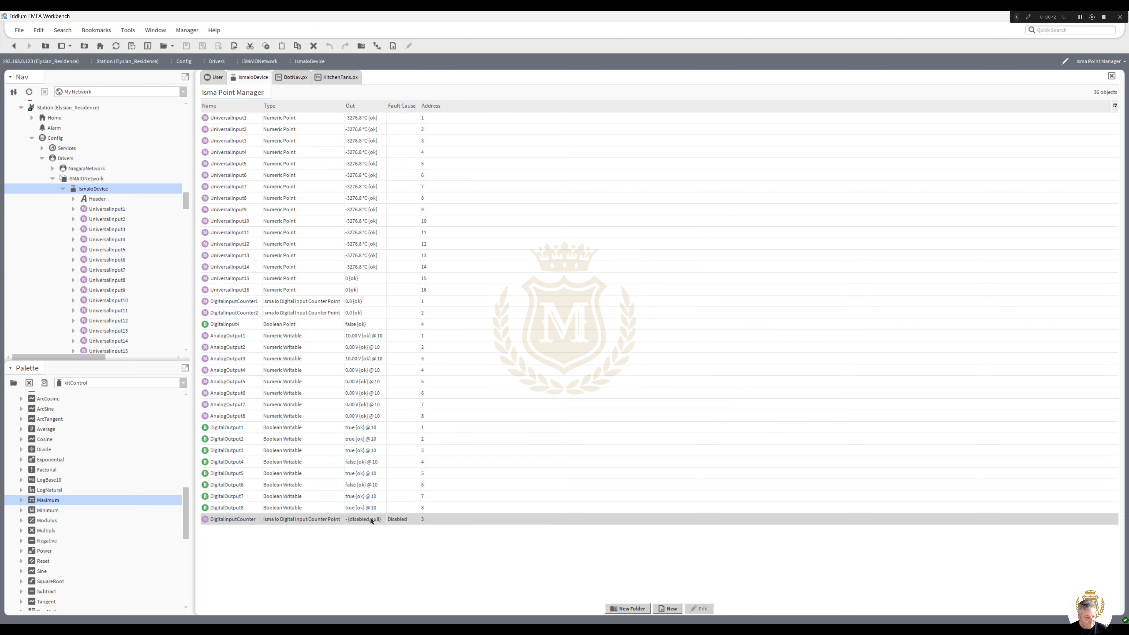
Enable the new DigitalInputCounter point by setting Enabled to true
{"action": "double_click", "coordinate": [372, 520]}
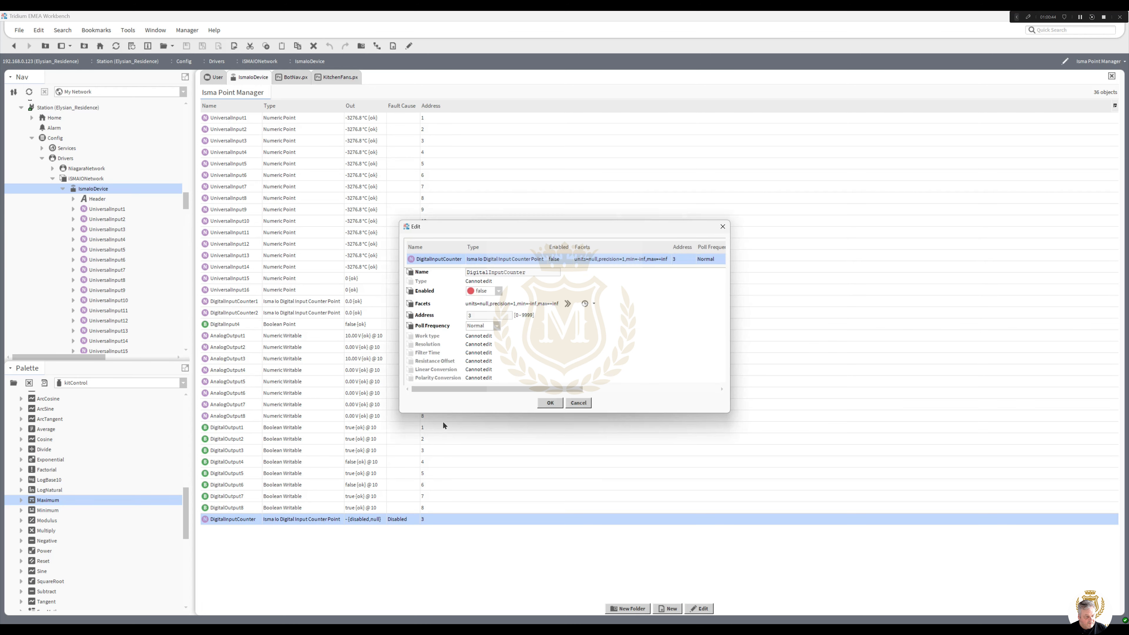
{"action": "left_click", "coordinate": [499, 291]}
{"action": "left_click", "coordinate": [481, 311]}
{"action": "left_click", "coordinate": [550, 402]}
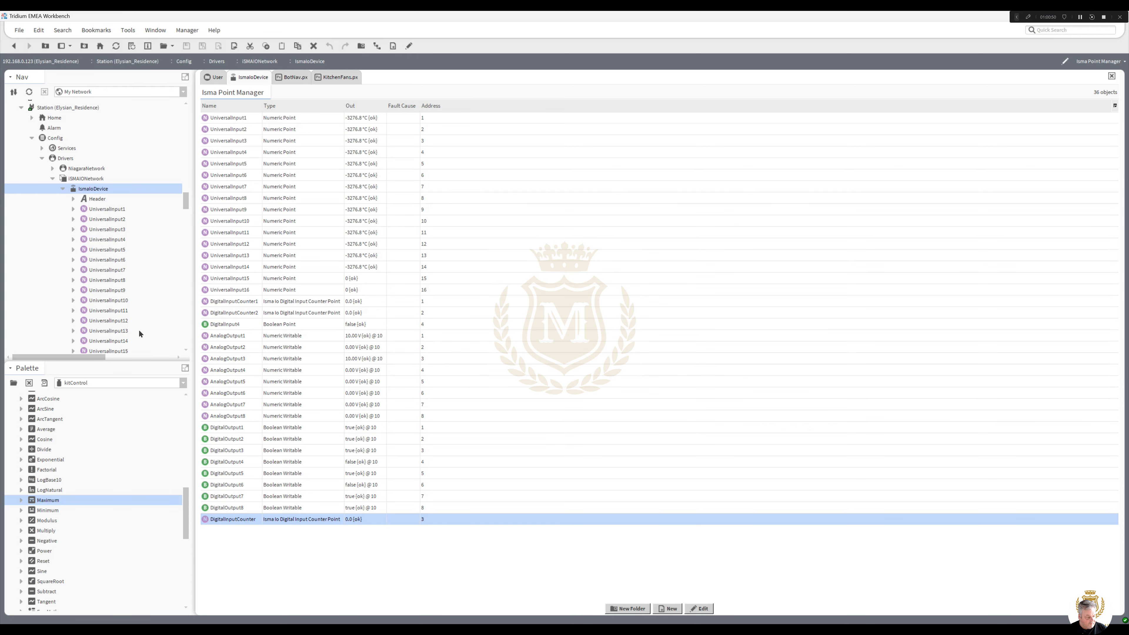
Rename the new DigitalInputCounter point as DigitalInputCounter3
{"action": "right_click", "coordinate": [231, 520]}
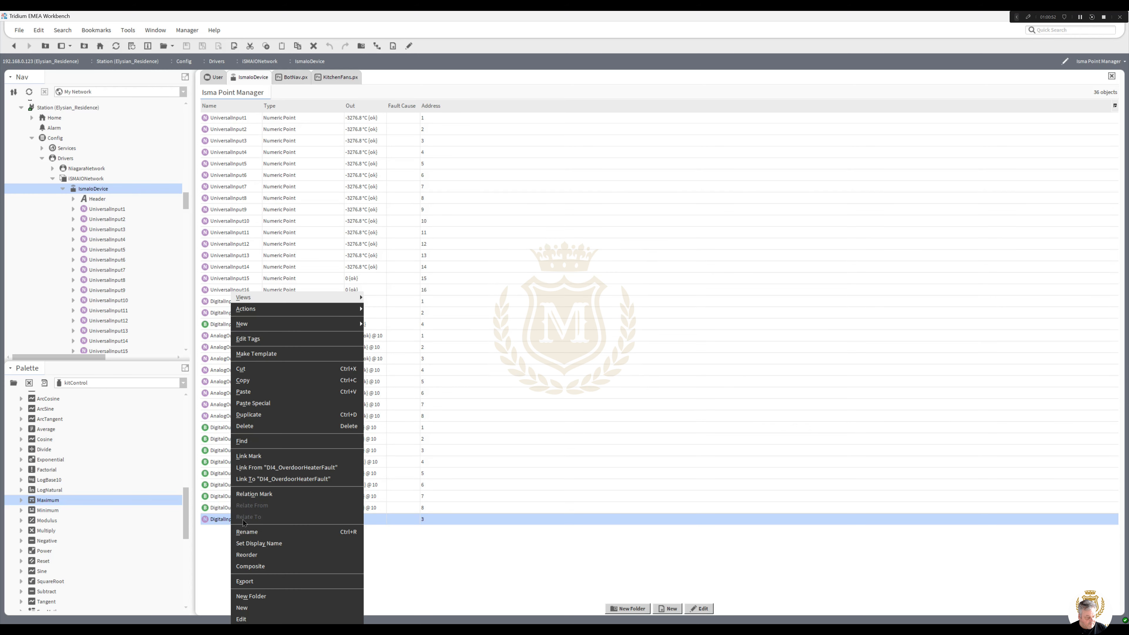
{"action": "left_click", "coordinate": [267, 539]}
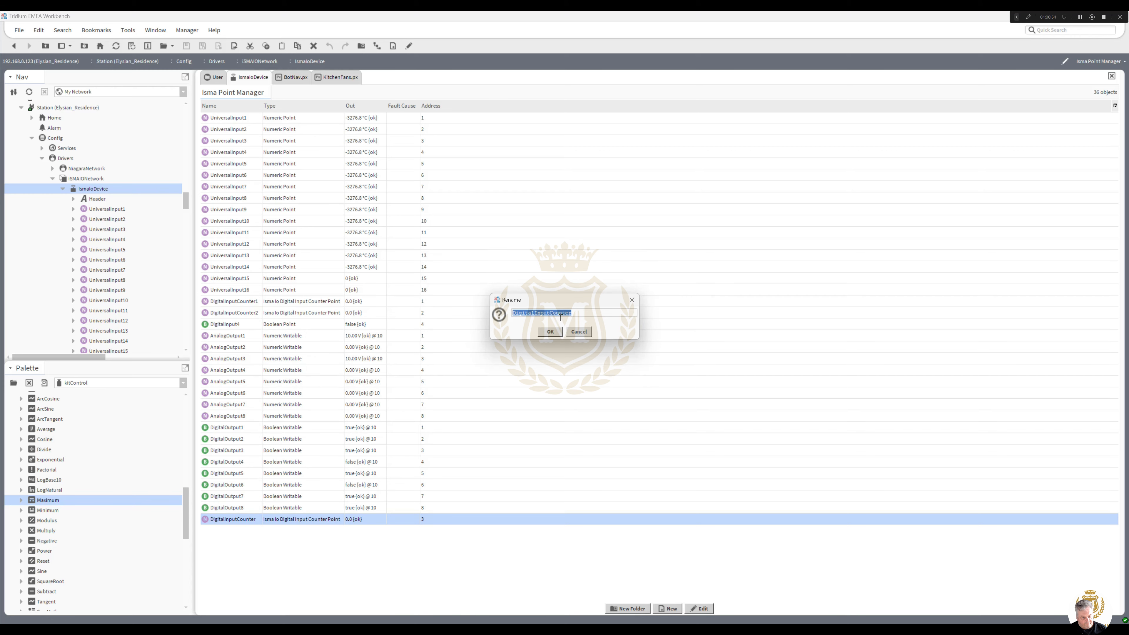
{"action": "left_click", "coordinate": [577, 321]}
{"action": "type", "text": "3"}
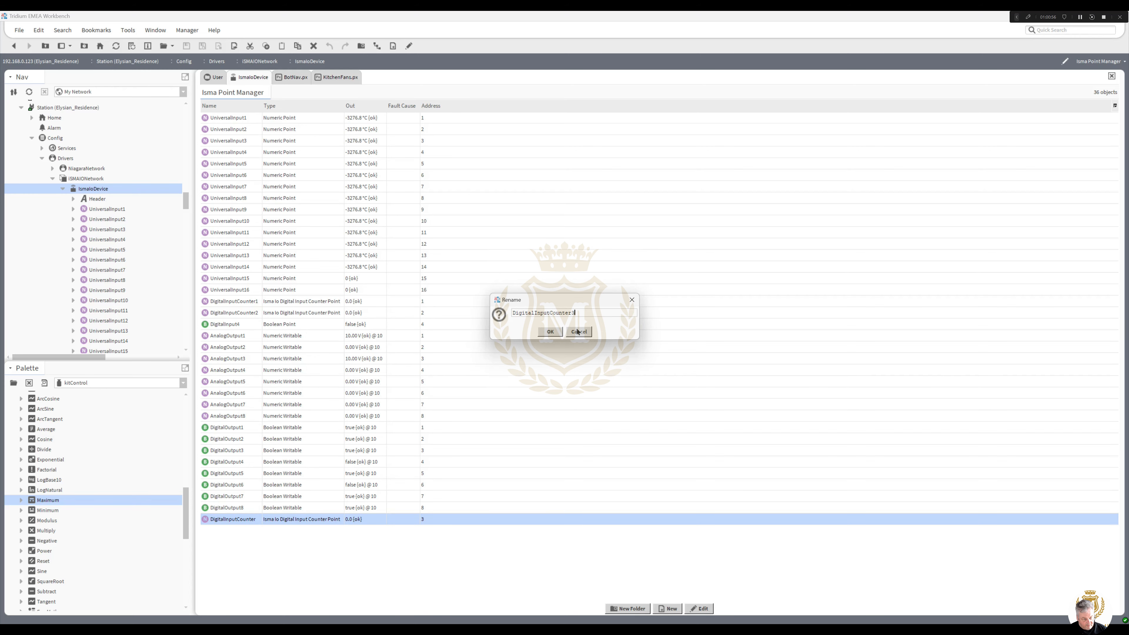
{"action": "left_click", "coordinate": [550, 332]}
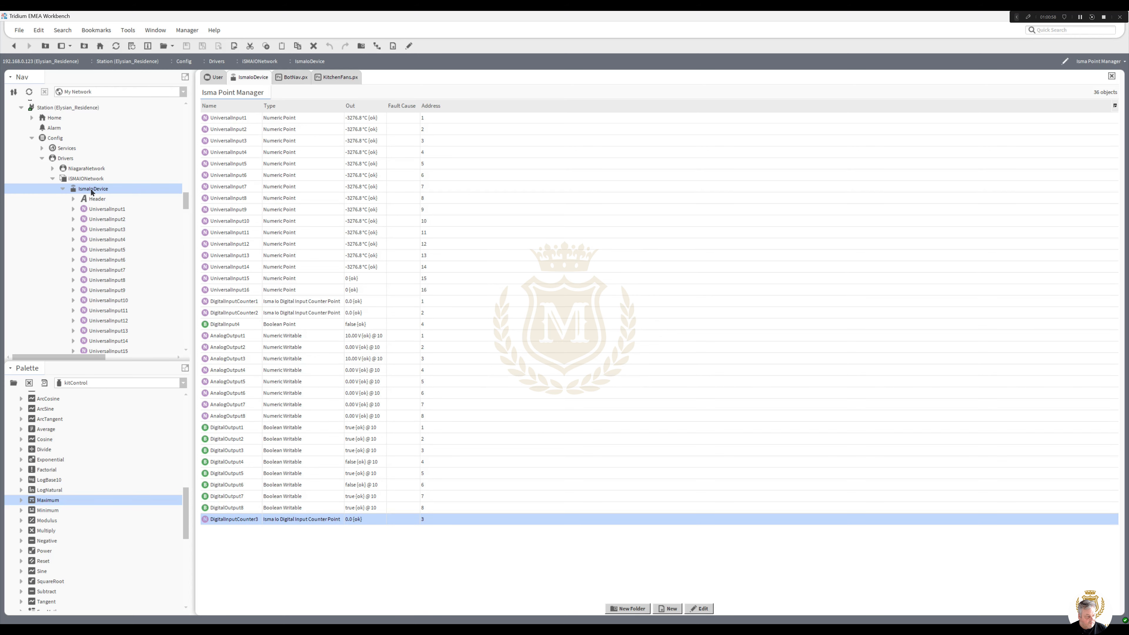
Reorder the IsmaIoDevice points so DigitalInputCounter3 sits between DigitalInputCounter2 and DigitalInput4
{"action": "right_click", "coordinate": [91, 192]}
{"action": "left_click", "coordinate": [118, 452]}
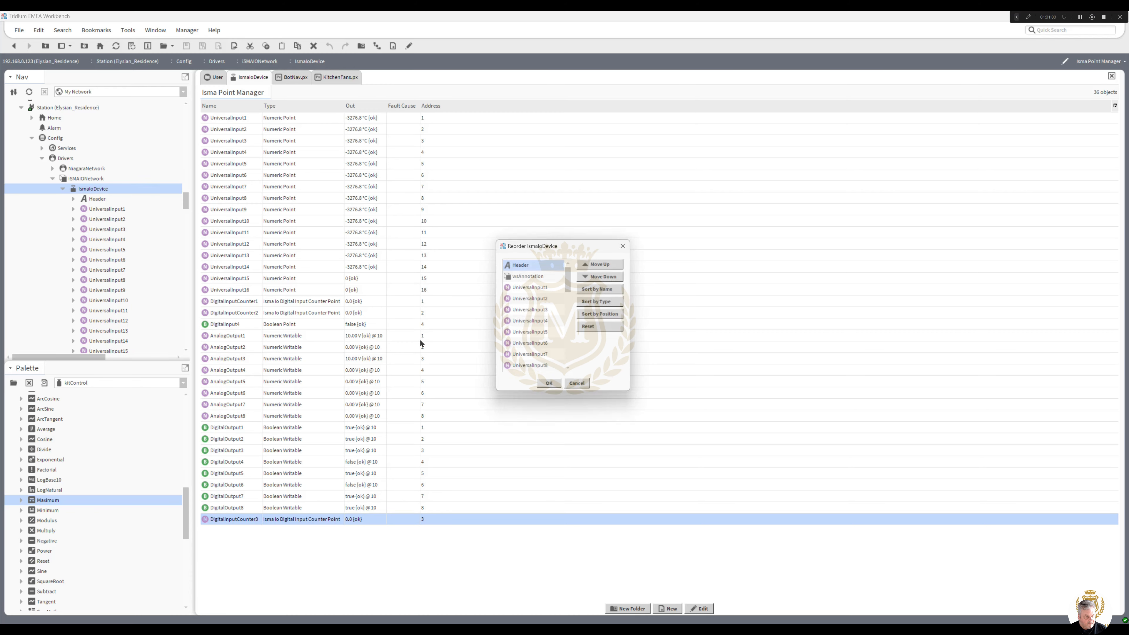
{"action": "left_click", "coordinate": [564, 278]}
{"action": "left_click_drag", "start_coordinate": [567, 286], "coordinate": [584, 387]}
{"action": "left_click", "coordinate": [553, 368]}
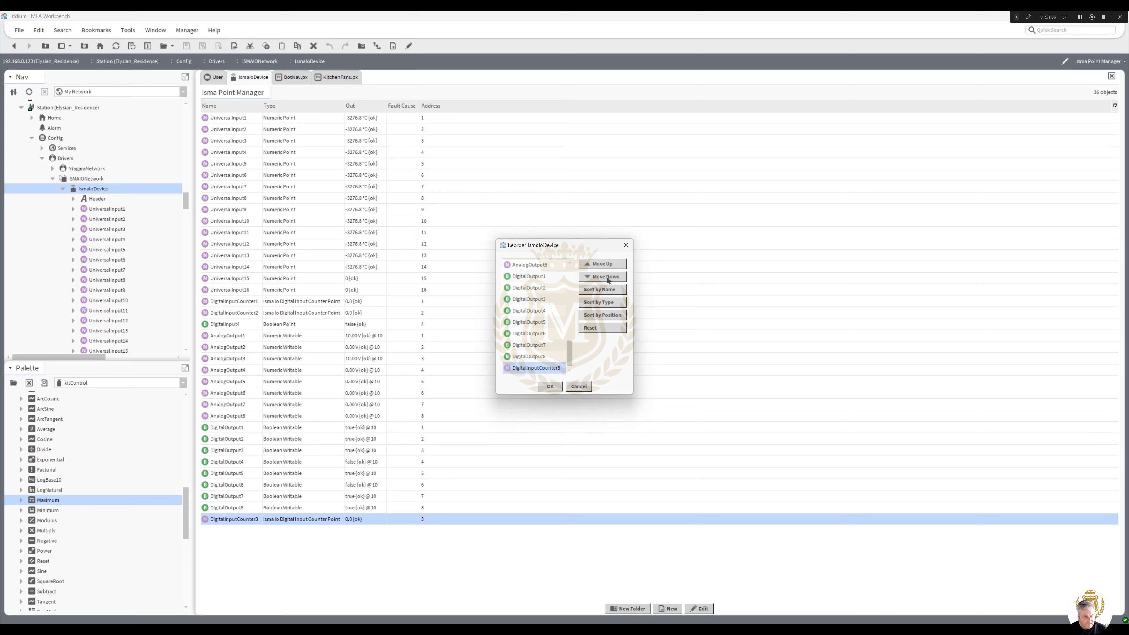
{"action": "left_click", "coordinate": [606, 265]}
{"action": "left_click", "coordinate": [605, 265]}
{"action": "left_click", "coordinate": [607, 267]}
{"action": "left_click", "coordinate": [607, 266]}
{"action": "double_click", "coordinate": [606, 266]}
{"action": "left_click", "coordinate": [607, 266]}
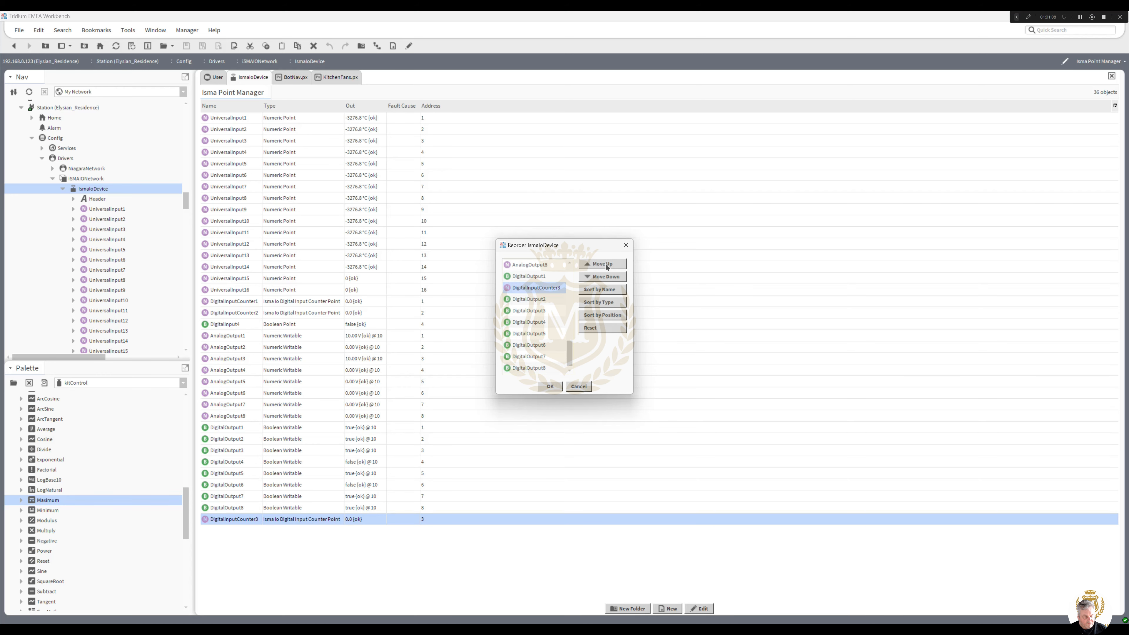
{"action": "double_click", "coordinate": [606, 266]}
{"action": "double_click", "coordinate": [606, 266]}
{"action": "left_click", "coordinate": [606, 266]}
{"action": "double_click", "coordinate": [607, 267]}
{"action": "double_click", "coordinate": [606, 266]}
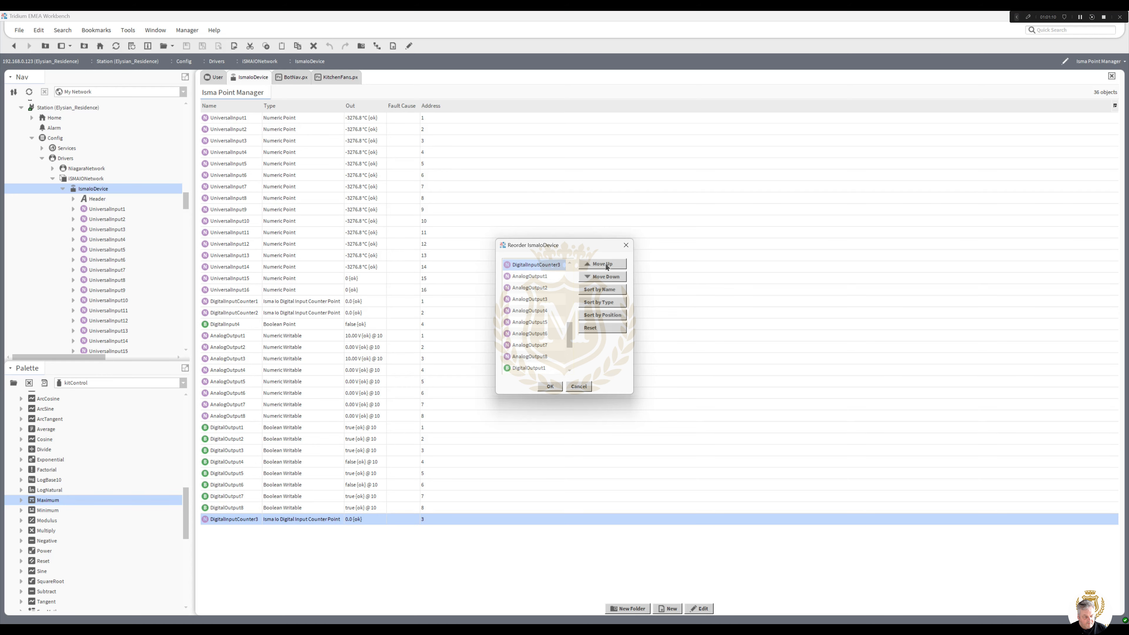
{"action": "left_click", "coordinate": [606, 267]}
{"action": "scroll", "coordinate": [570, 320], "scroll_direction": "up", "scroll_amount": 2}
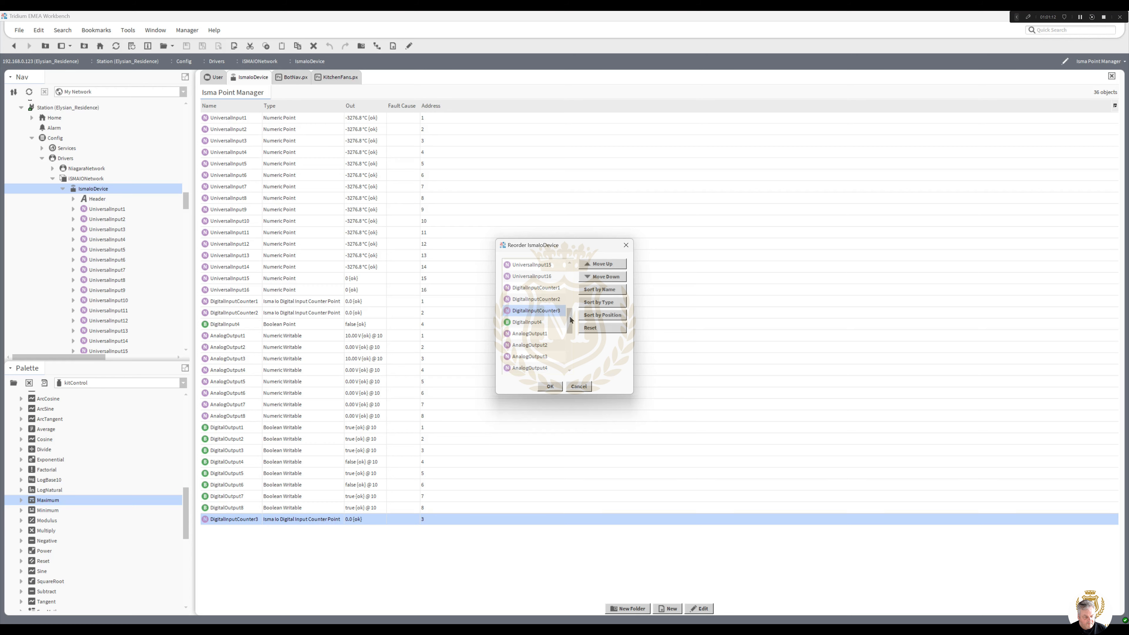
{"action": "left_click", "coordinate": [551, 386]}
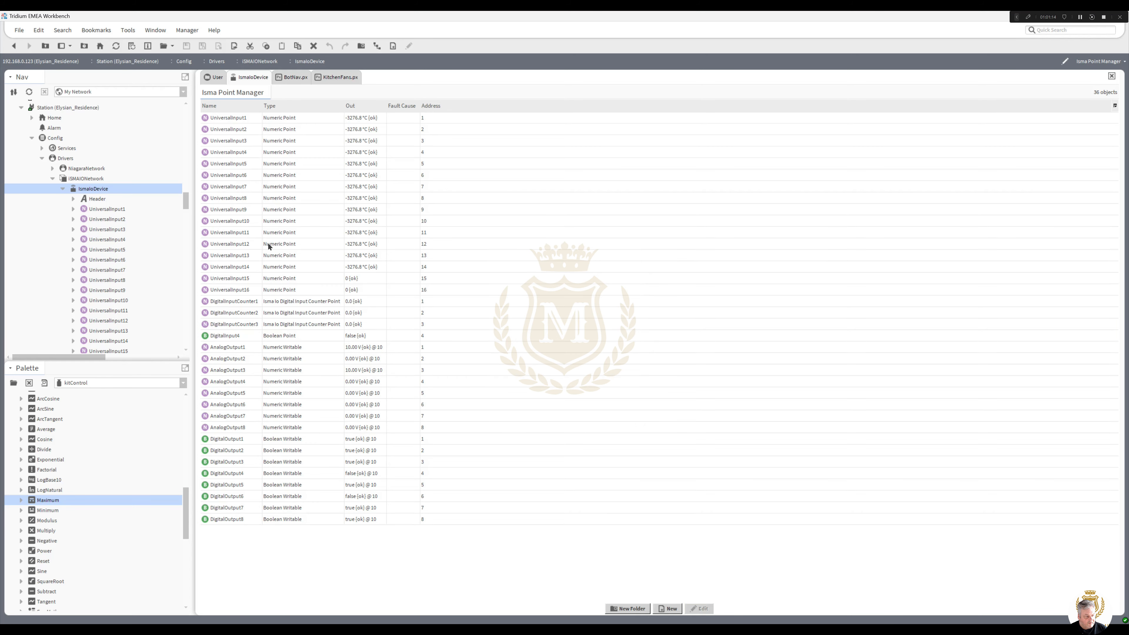
Return to the Inputs wire sheet and link the Out slot of UniversalInput15 to In10 of UI15_UPS_Blk_A_CommonAlarm
{"action": "left_click", "coordinate": [14, 47]}
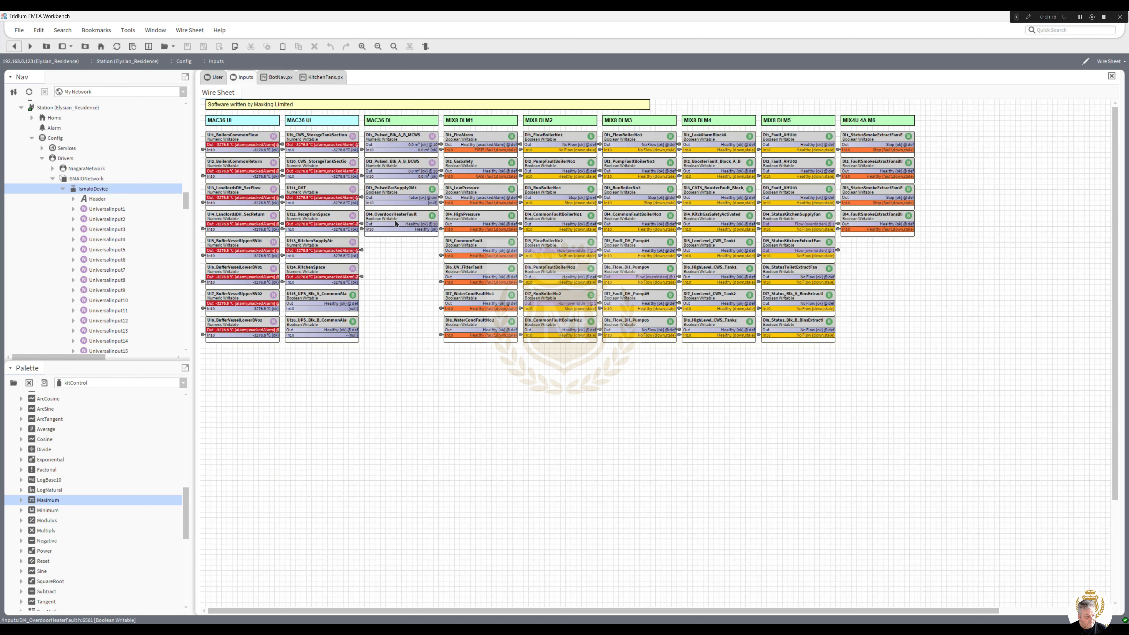
{"action": "left_click", "coordinate": [312, 299]}
{"action": "right_click", "coordinate": [313, 299]}
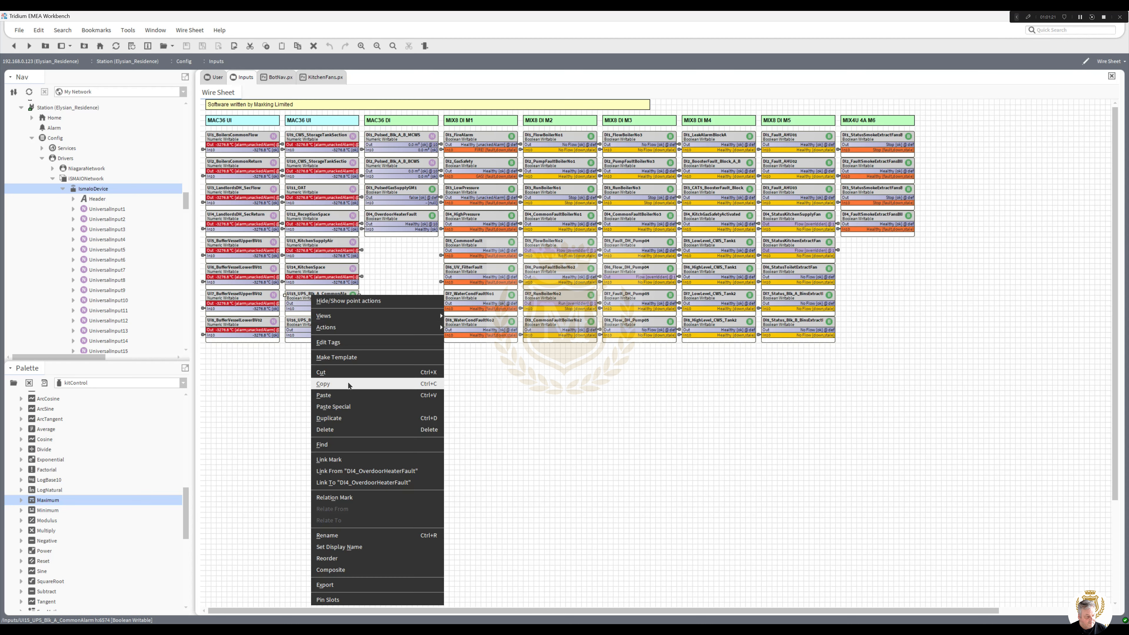
{"action": "left_click", "coordinate": [346, 460]}
{"action": "left_click_drag", "start_coordinate": [187, 202], "coordinate": [187, 220]}
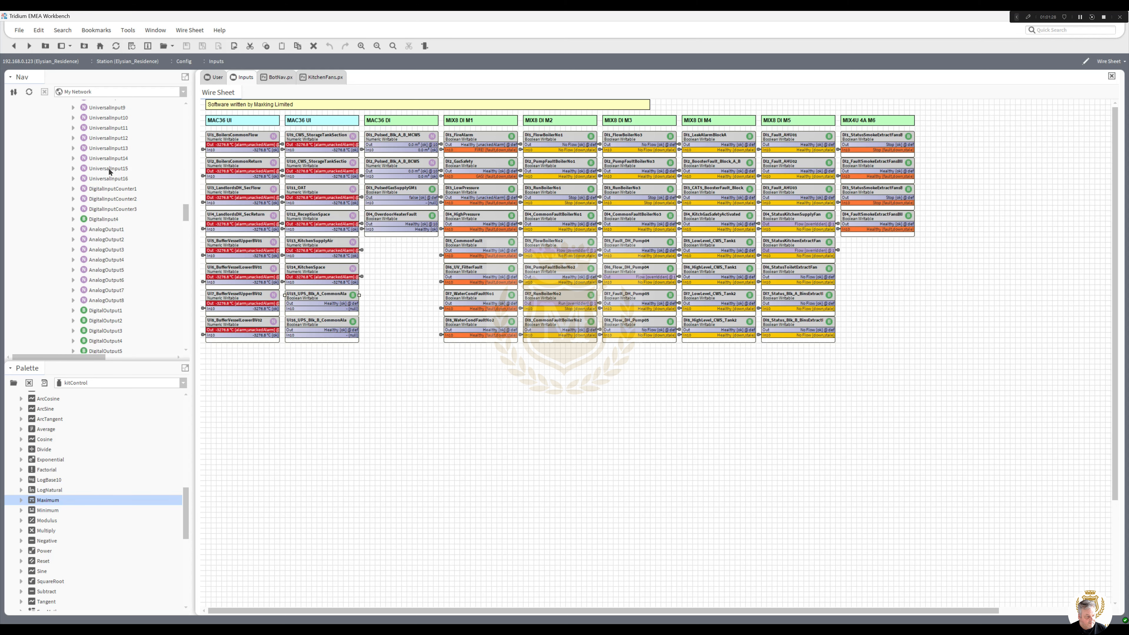
{"action": "right_click", "coordinate": [109, 170]}
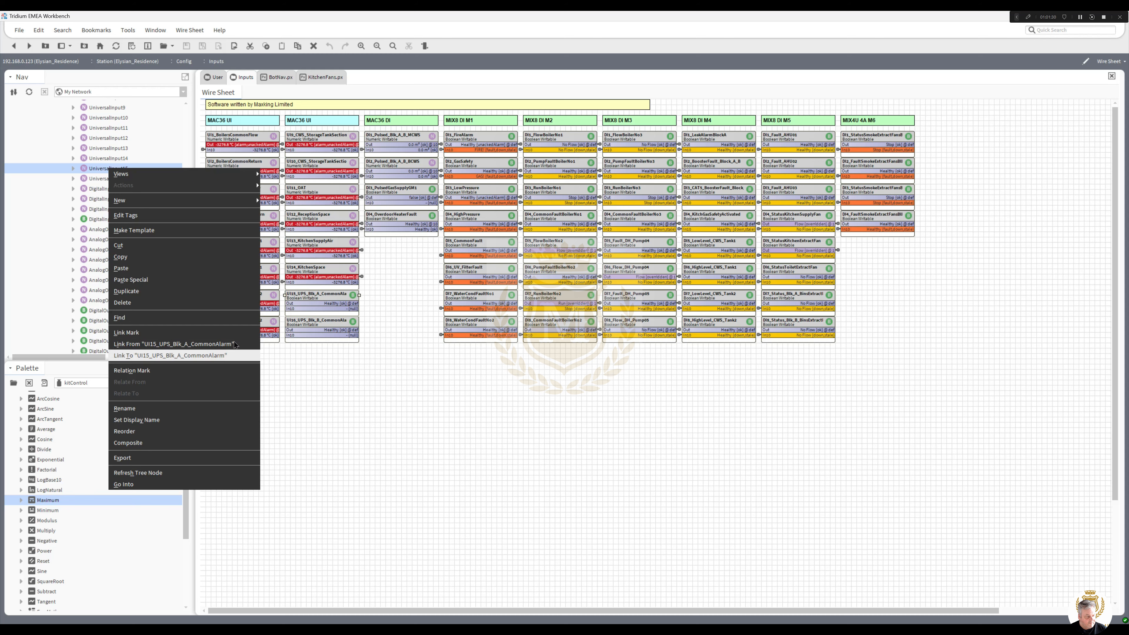
{"action": "left_click", "coordinate": [159, 355]}
{"action": "left_click", "coordinate": [589, 375]}
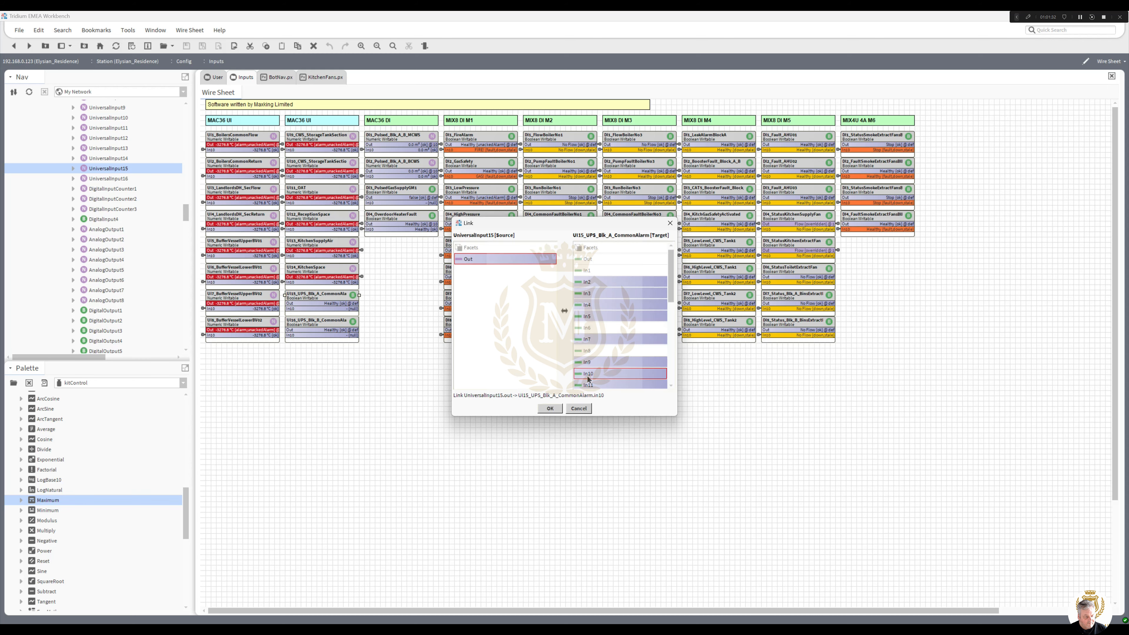
{"action": "left_click", "coordinate": [550, 408]}
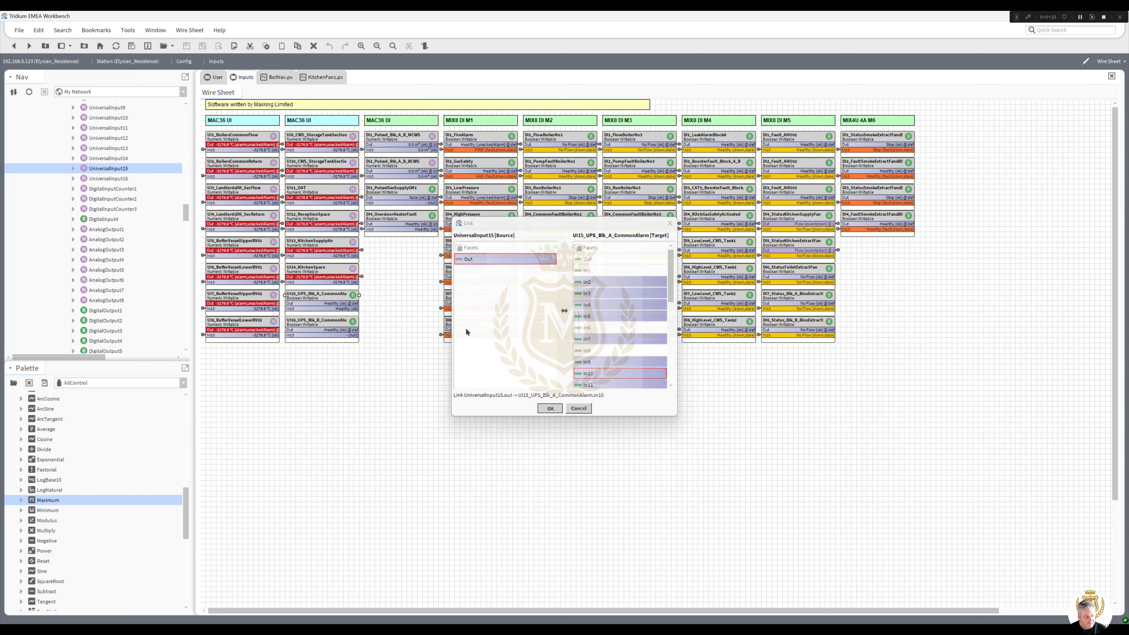
Link the Out slot of UniversalInput16 to In10 of UI16_UPS_Blk_B_CommonAlarm
{"action": "right_click", "coordinate": [335, 329]}
{"action": "left_click", "coordinate": [356, 473]}
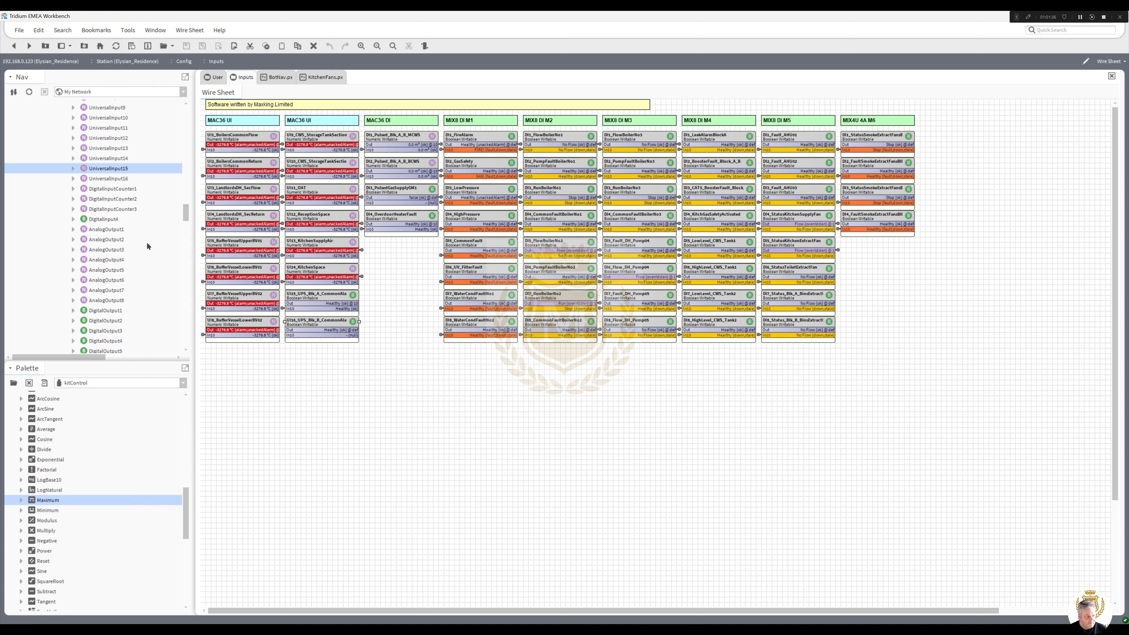
{"action": "right_click", "coordinate": [111, 178]}
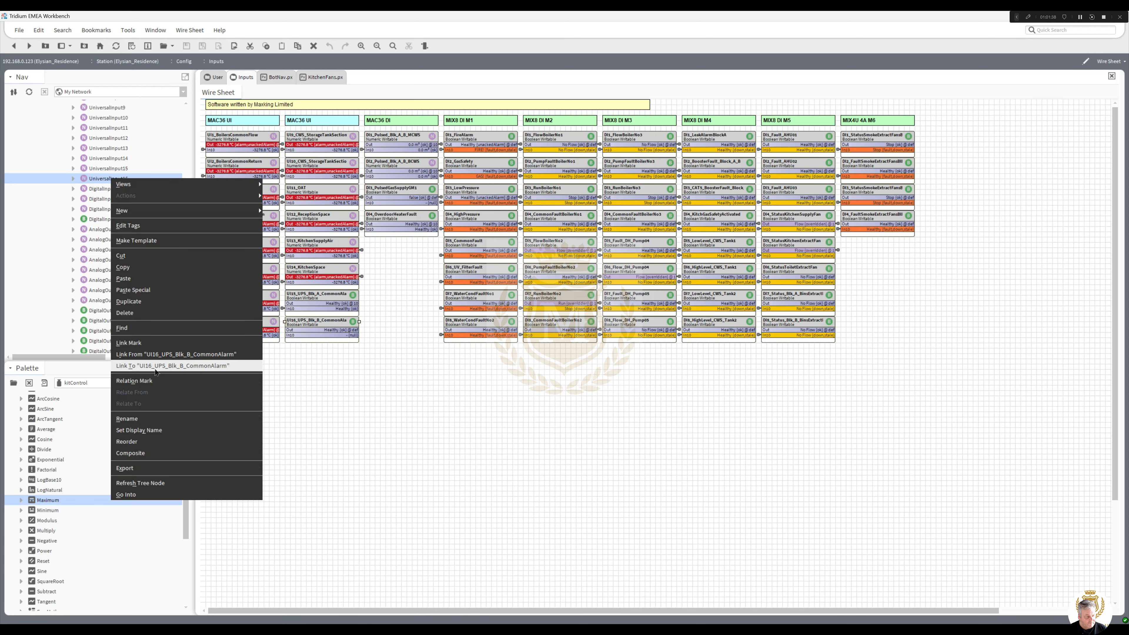
{"action": "left_click", "coordinate": [154, 370]}
{"action": "left_click", "coordinate": [468, 258]}
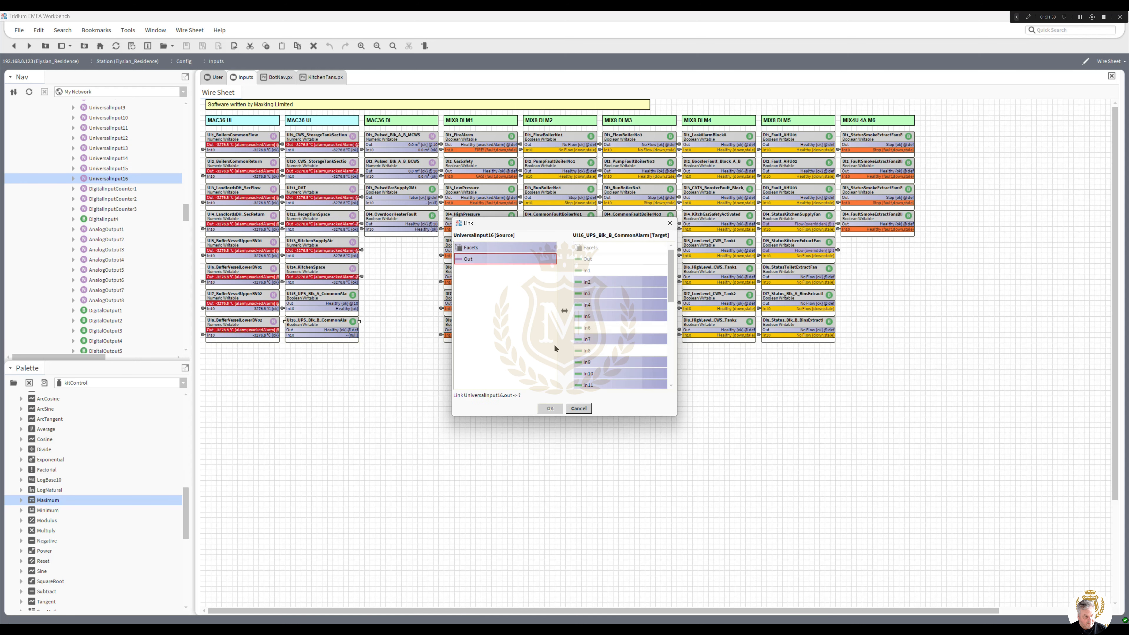
{"action": "left_click", "coordinate": [592, 374]}
{"action": "left_click", "coordinate": [550, 409]}
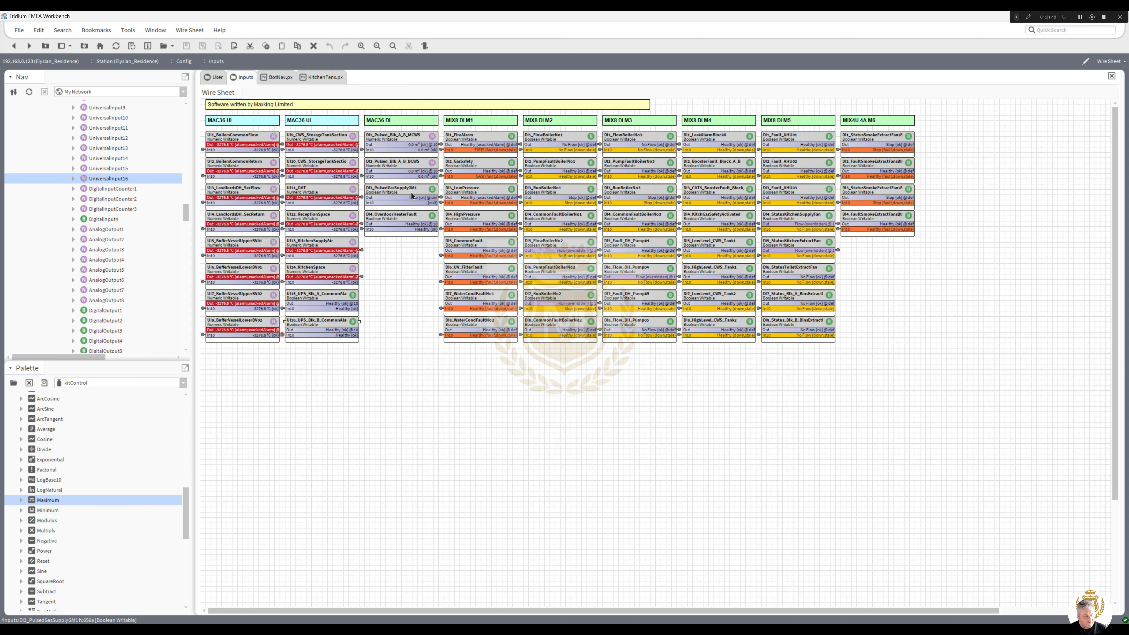
Move DI3_PulsedGasSupplyGM1 out of the MAC36 DI column and duplicate DI2_Pulsed_Blk_A_B_BCWS as DI3_Pulsed_GasSupply
{"action": "left_click_drag", "start_coordinate": [401, 191], "coordinate": [437, 387]}
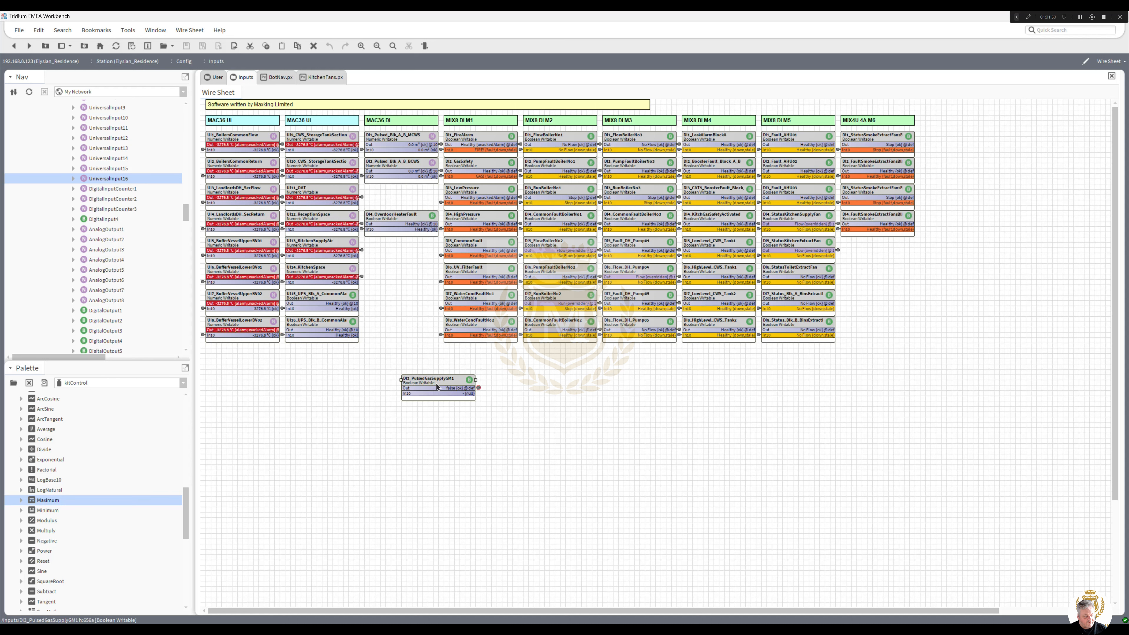
{"action": "right_click", "coordinate": [396, 162]}
{"action": "left_click", "coordinate": [436, 286]}
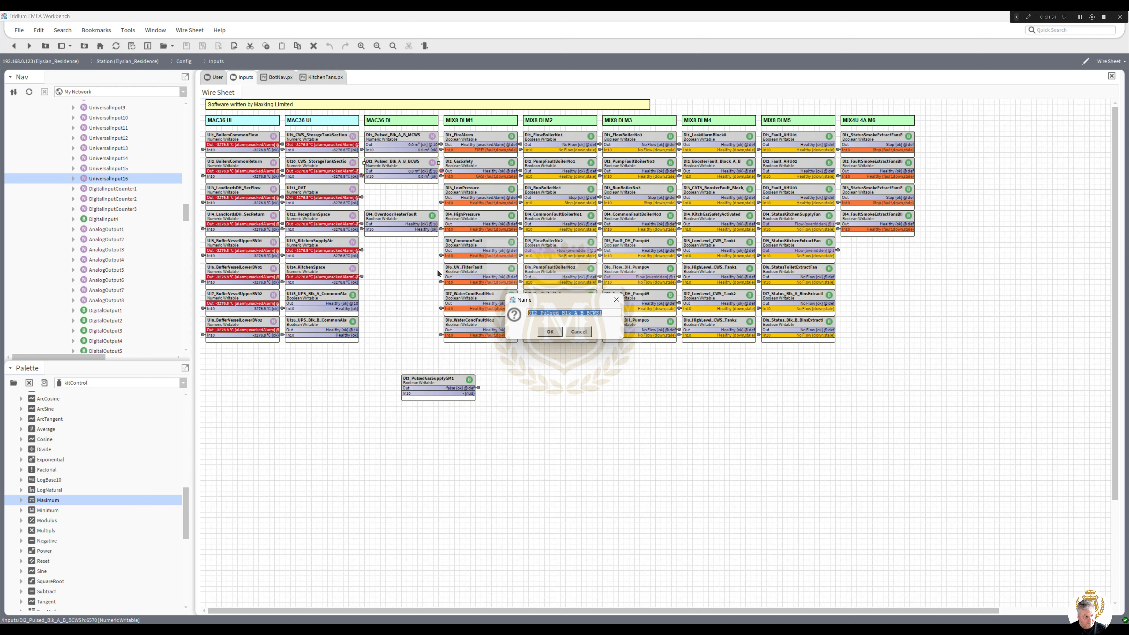
{"action": "left_click_drag", "start_coordinate": [533, 313], "coordinate": [537, 312]}
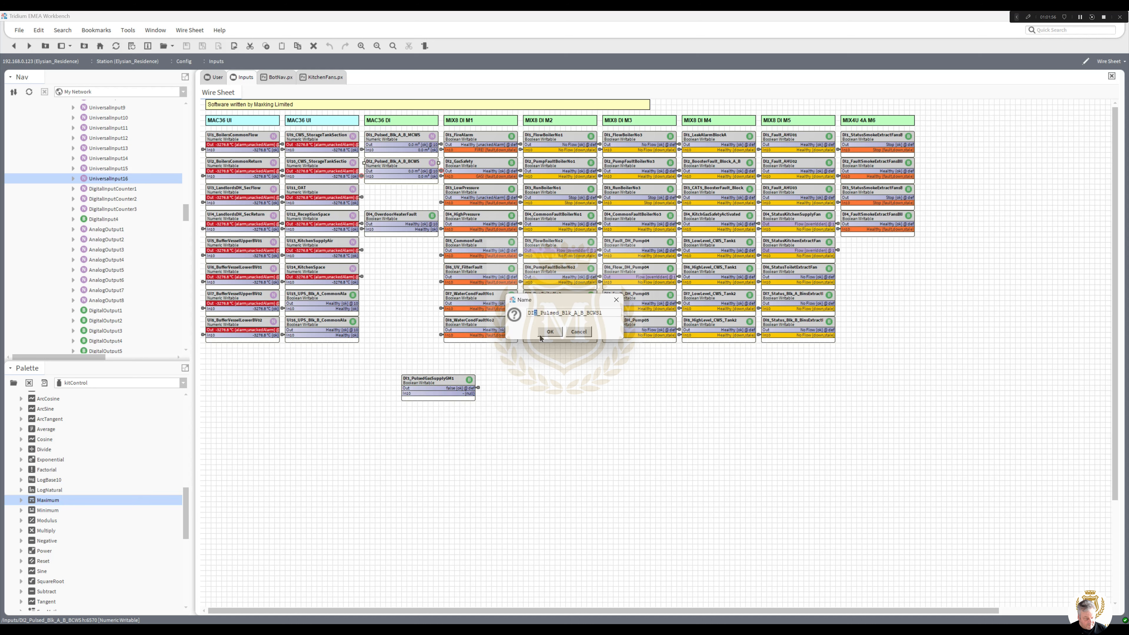
{"action": "type", "text": "3"}
{"action": "left_click_drag", "start_coordinate": [561, 313], "coordinate": [663, 321]}
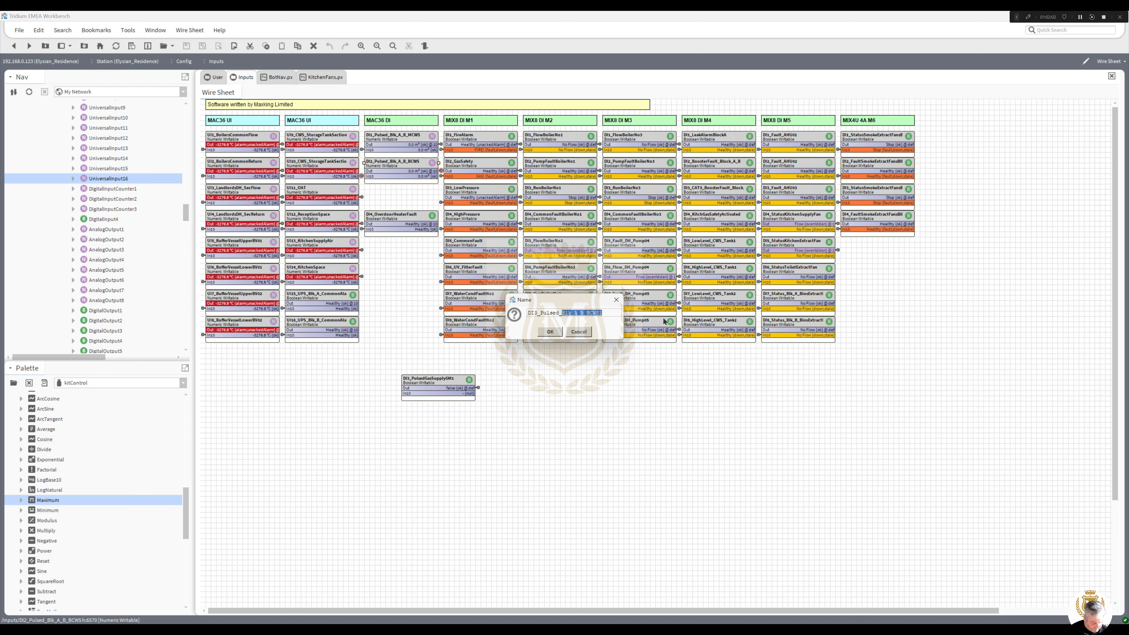
{"action": "type", "text": "GasSupply"}
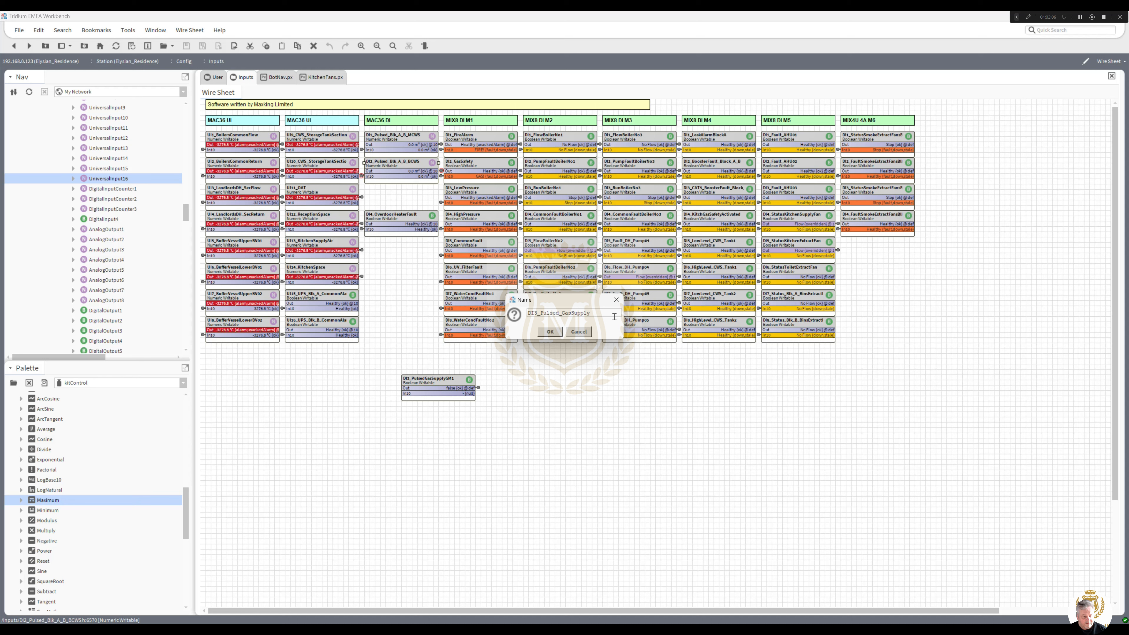
{"action": "left_click", "coordinate": [550, 332]}
Delete the boolean DI3_PulsedGasSupplyGM1 point and place DI3_Pulsed_GasSupply in the free third slot of the MAC36 DI column
{"action": "left_click", "coordinate": [428, 385]}
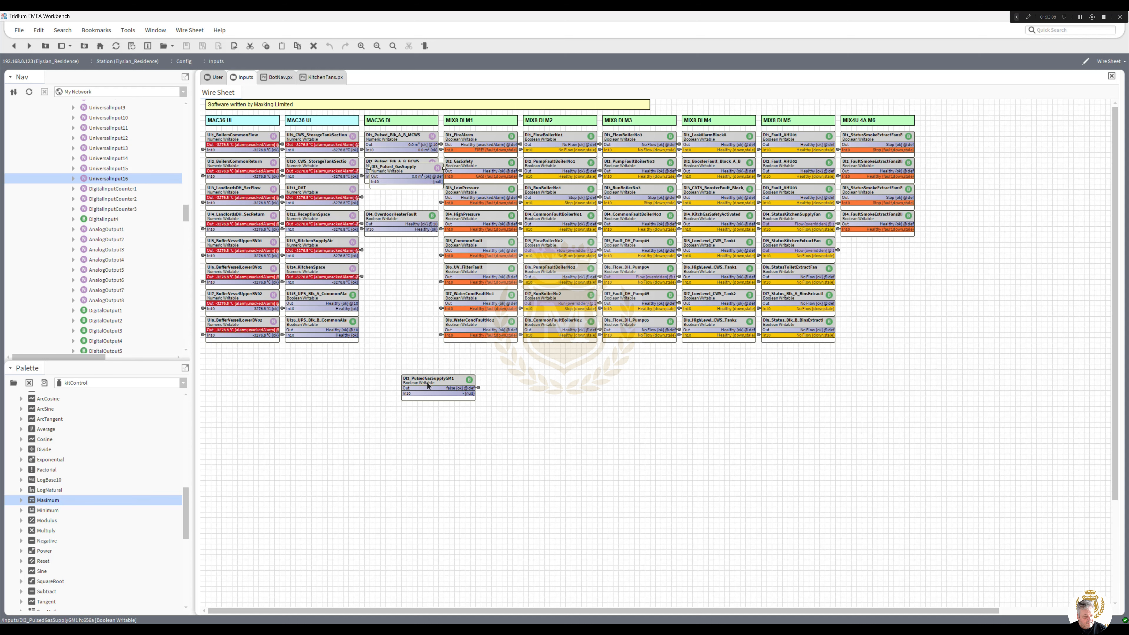
{"action": "right_click", "coordinate": [428, 386]}
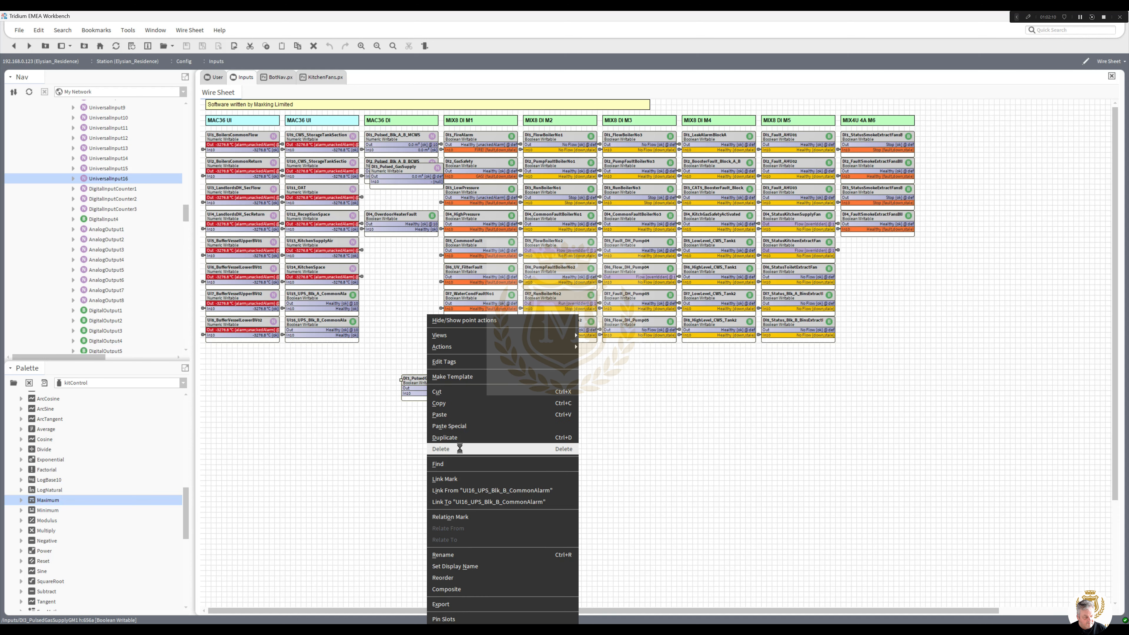
{"action": "left_click", "coordinate": [449, 450]}
{"action": "left_click_drag", "start_coordinate": [393, 174], "coordinate": [389, 196]}
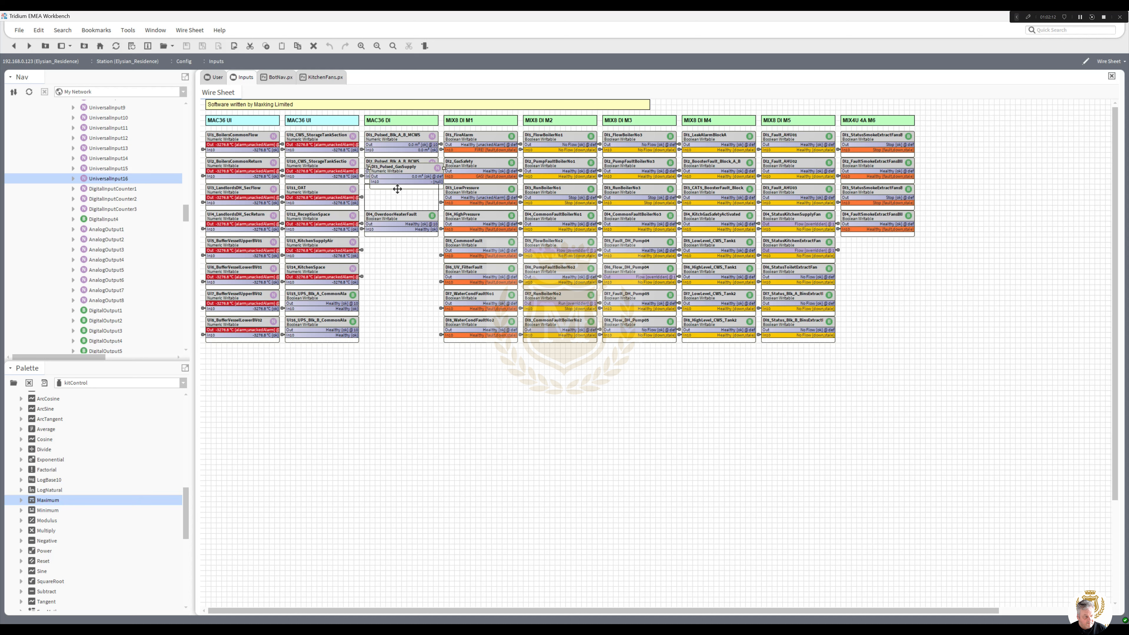
Link the Out slot of DigitalInputCounter3 to In10 of DI3_Pulsed_GasSupply
{"action": "right_click", "coordinate": [397, 189]}
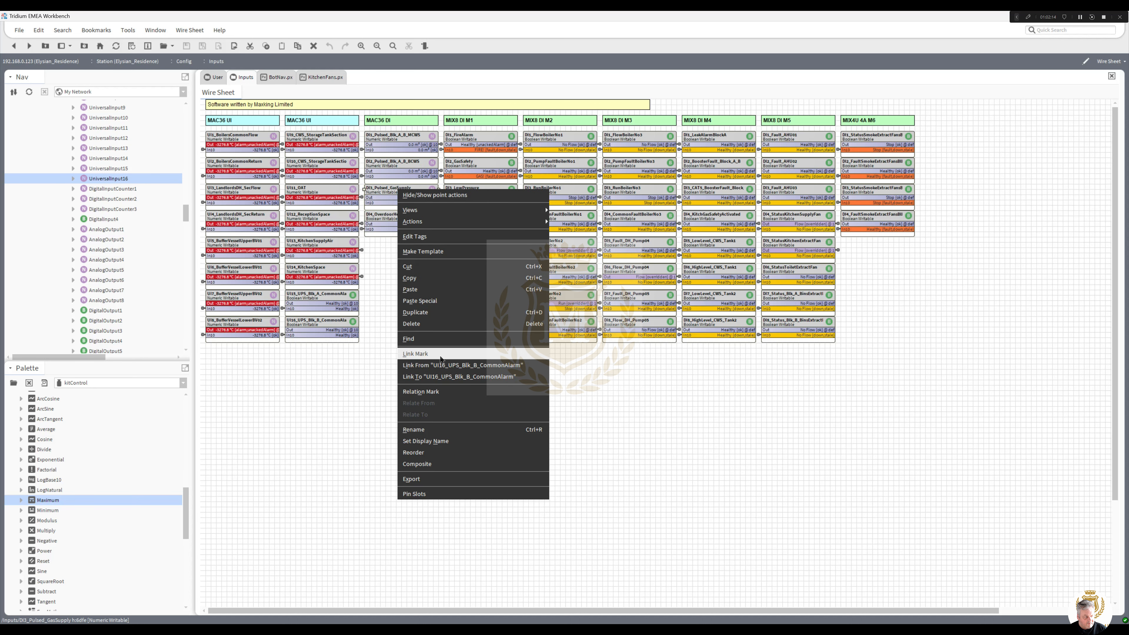
{"action": "left_click", "coordinate": [201, 213]}
{"action": "left_click_drag", "start_coordinate": [187, 215], "coordinate": [186, 217]}
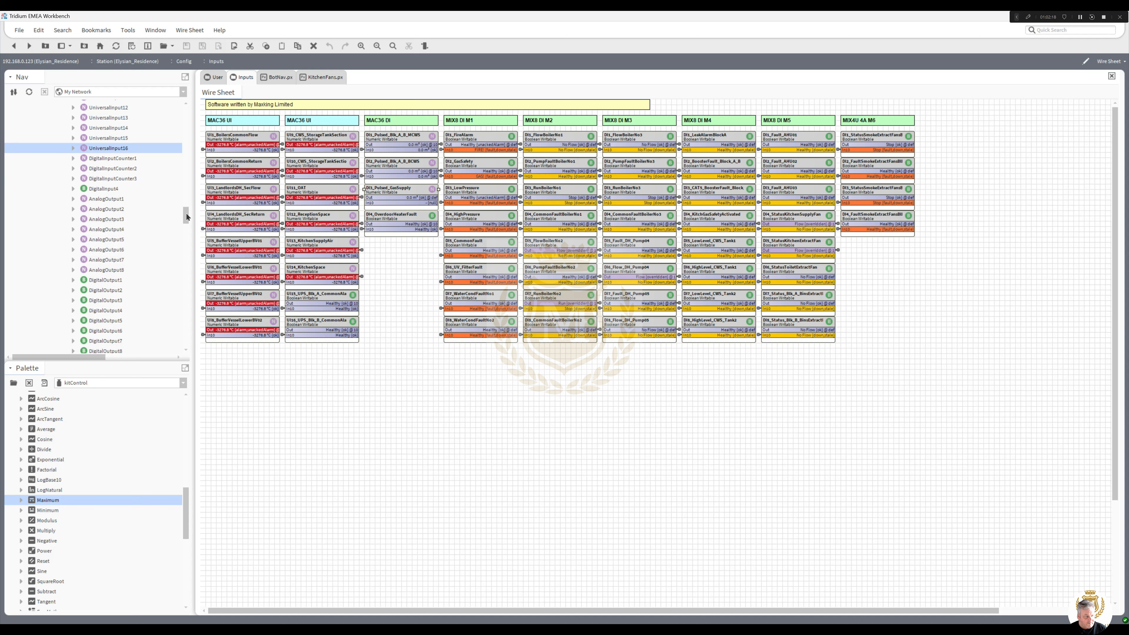
{"action": "left_click_drag", "start_coordinate": [187, 217], "coordinate": [188, 218]}
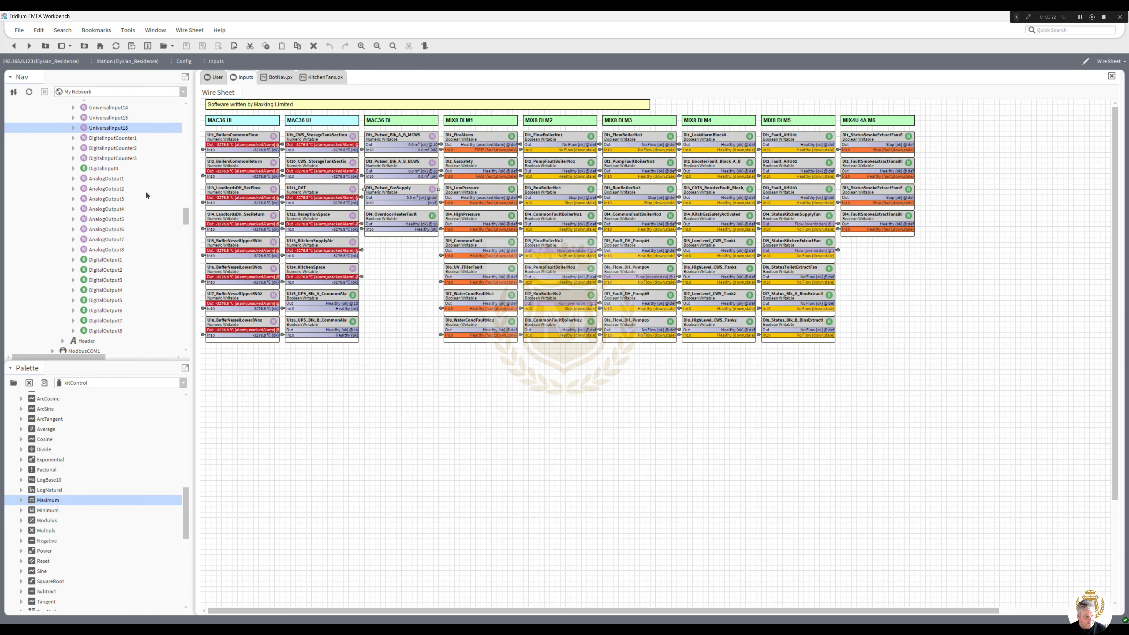
{"action": "left_click", "coordinate": [112, 161]}
{"action": "right_click", "coordinate": [111, 161]}
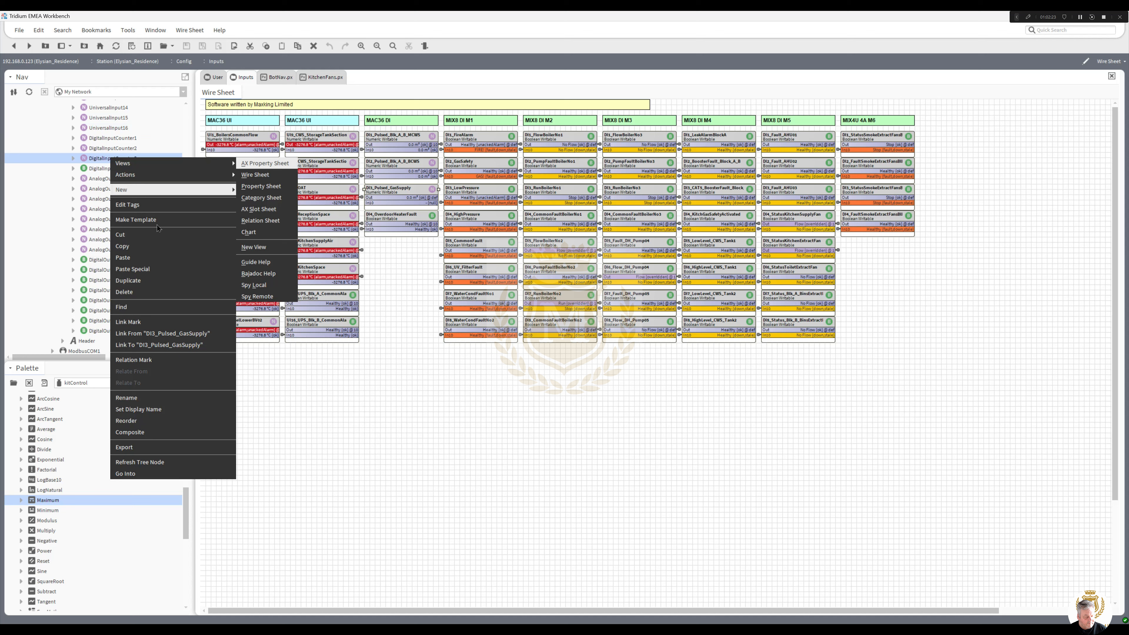
{"action": "left_click", "coordinate": [164, 345]}
{"action": "left_click", "coordinate": [590, 375]}
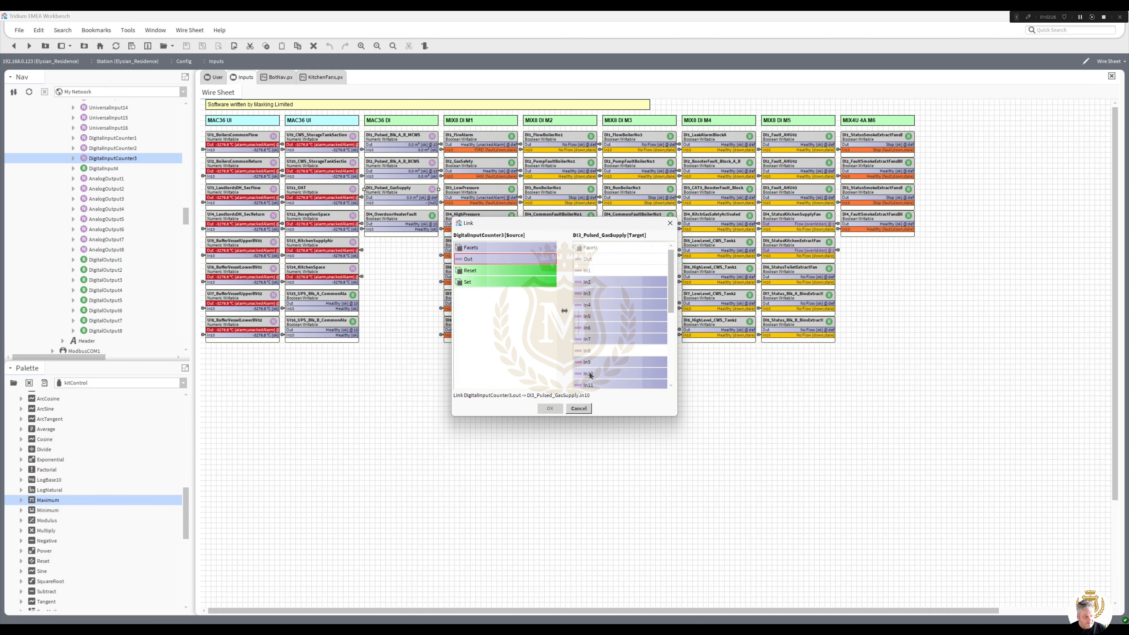
{"action": "left_click", "coordinate": [550, 409]}
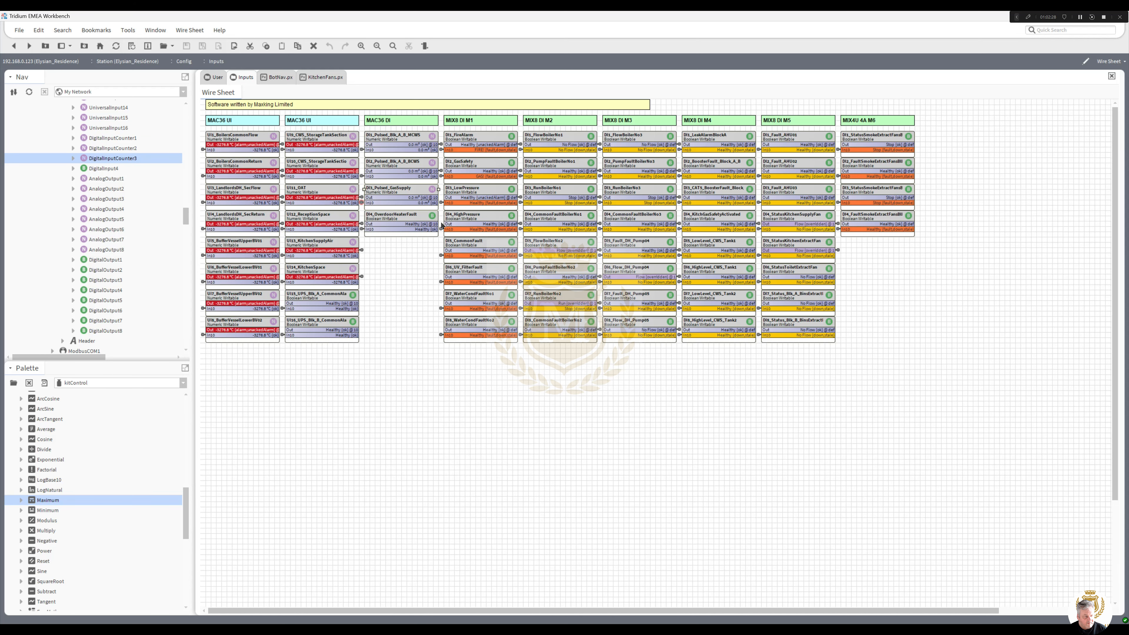
On the Logic wire sheet, link the Out slot of DI3_Pulsed_GasSupply to Pulse In of the GasMeter folder
{"action": "double_click", "coordinate": [441, 171]}
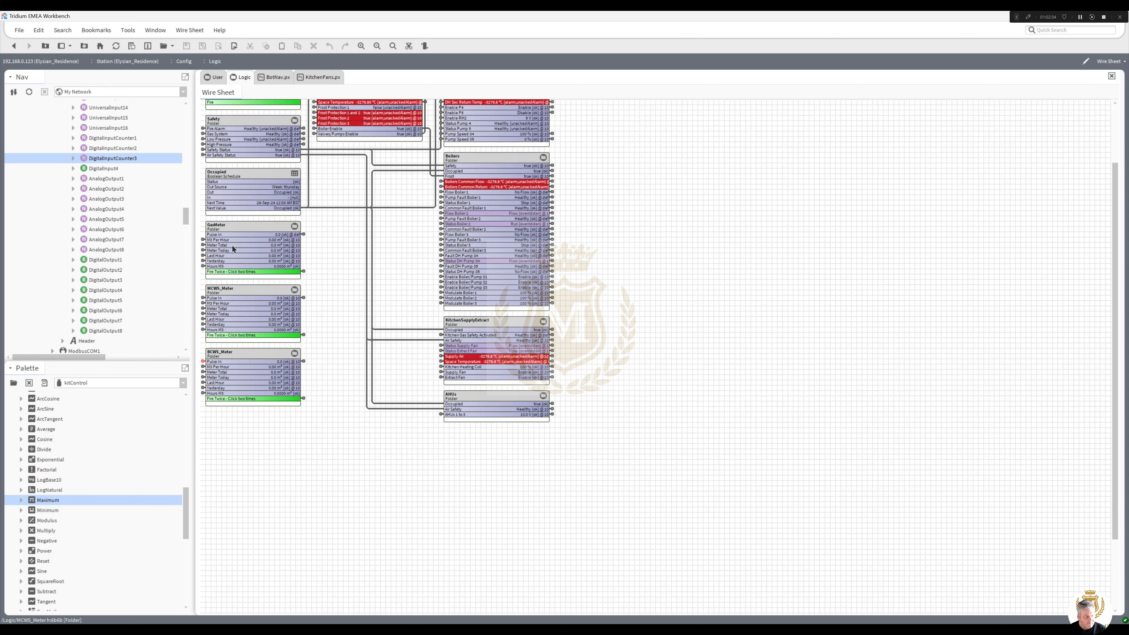
{"action": "right_click", "coordinate": [230, 226]}
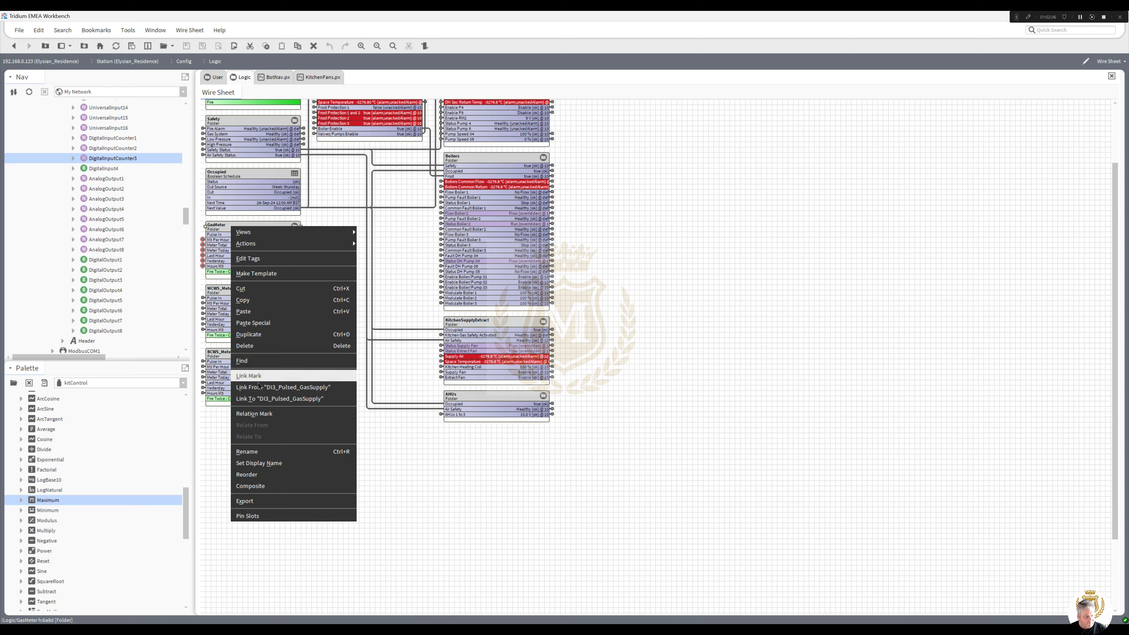
{"action": "left_click", "coordinate": [260, 386]}
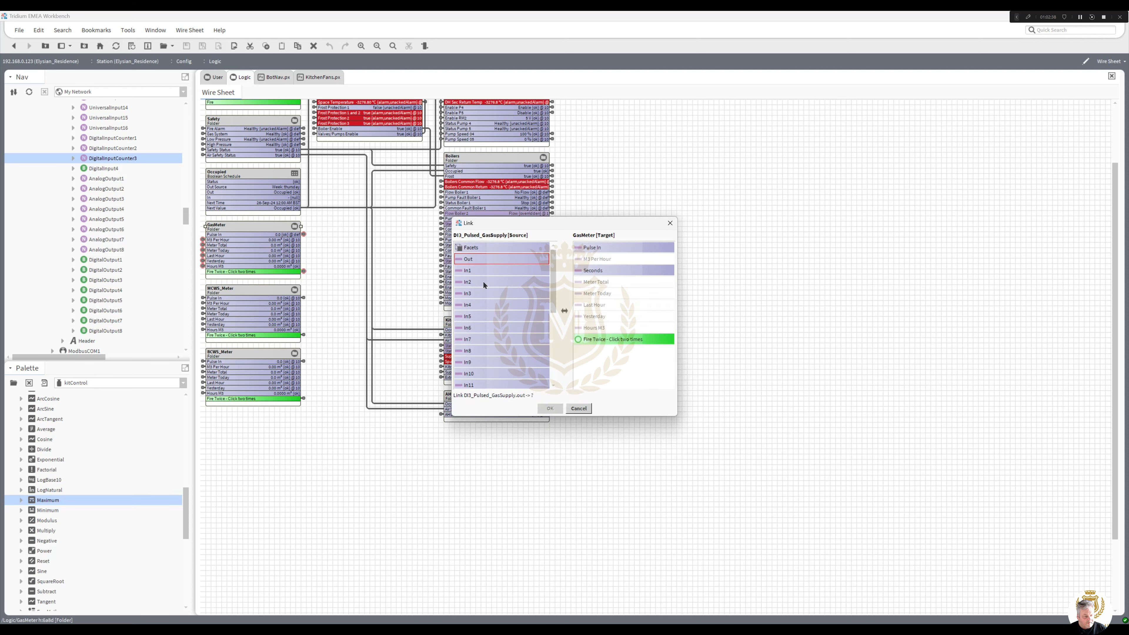
{"action": "left_click", "coordinate": [594, 248]}
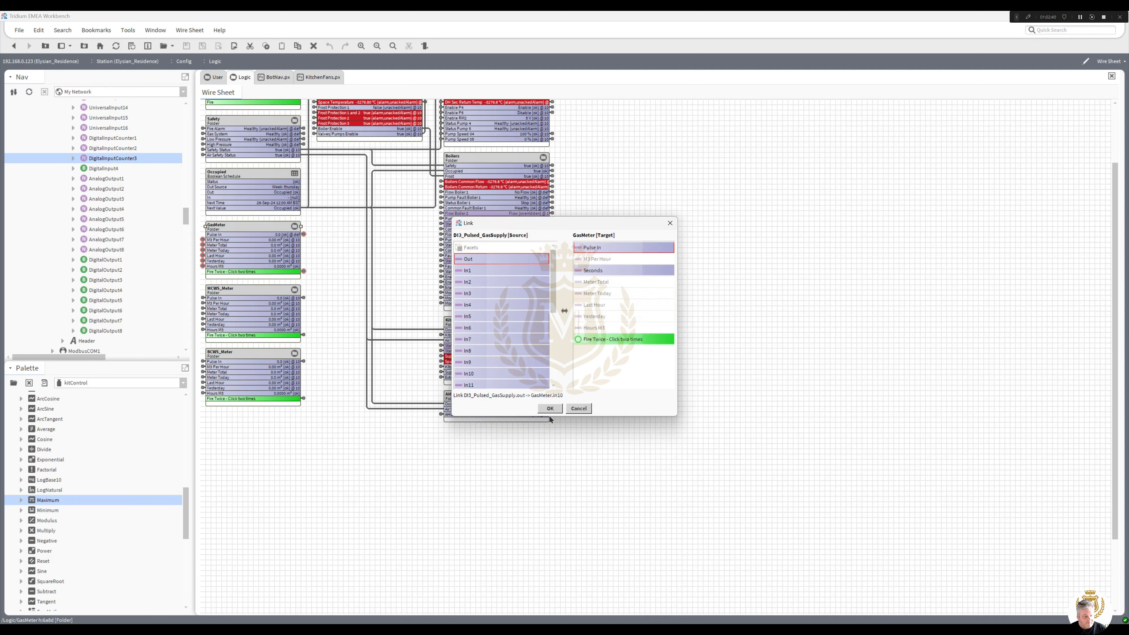
{"action": "left_click", "coordinate": [550, 409]}
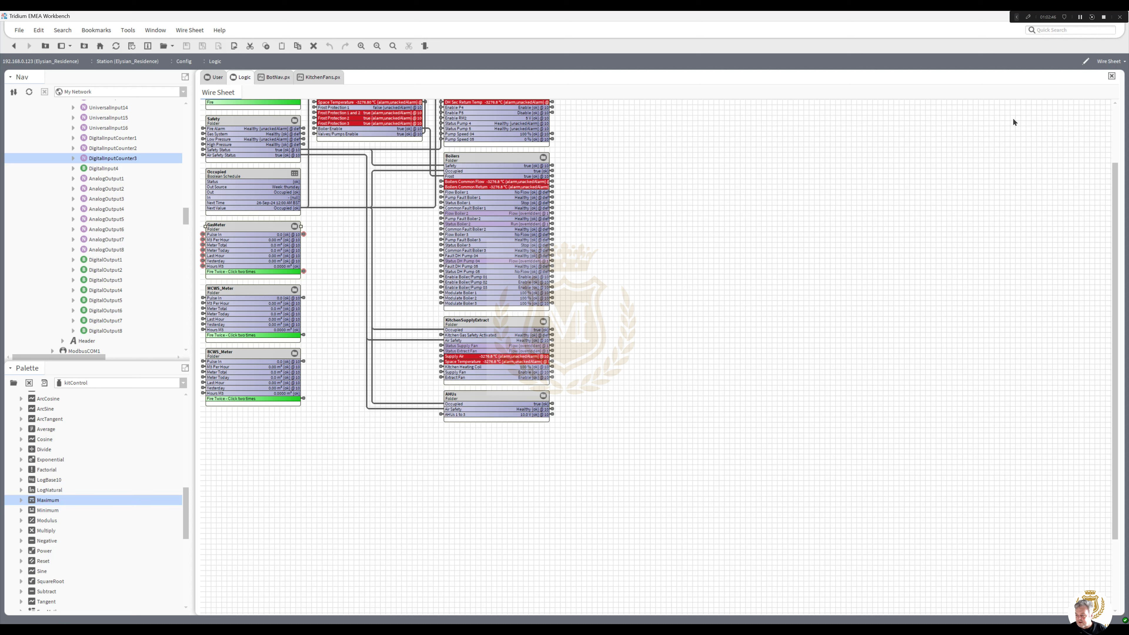
{"action": "left_click", "coordinate": [1081, 18]}
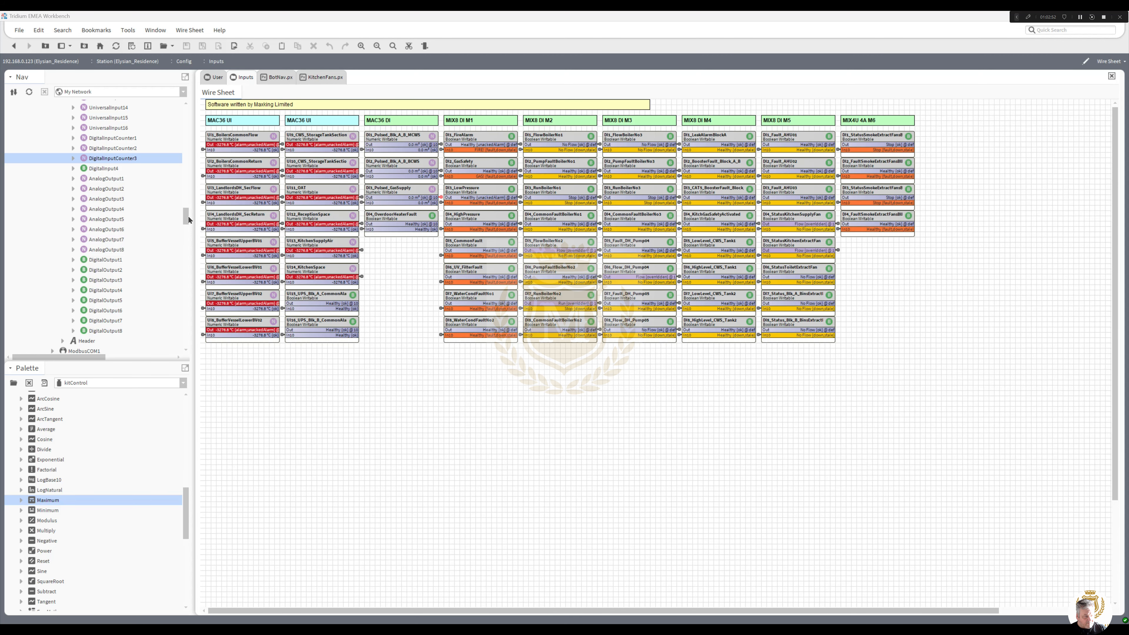
Open the Boilers.px page from the station files and switch it to edit mode
{"action": "left_click_drag", "start_coordinate": [188, 219], "coordinate": [190, 340]}
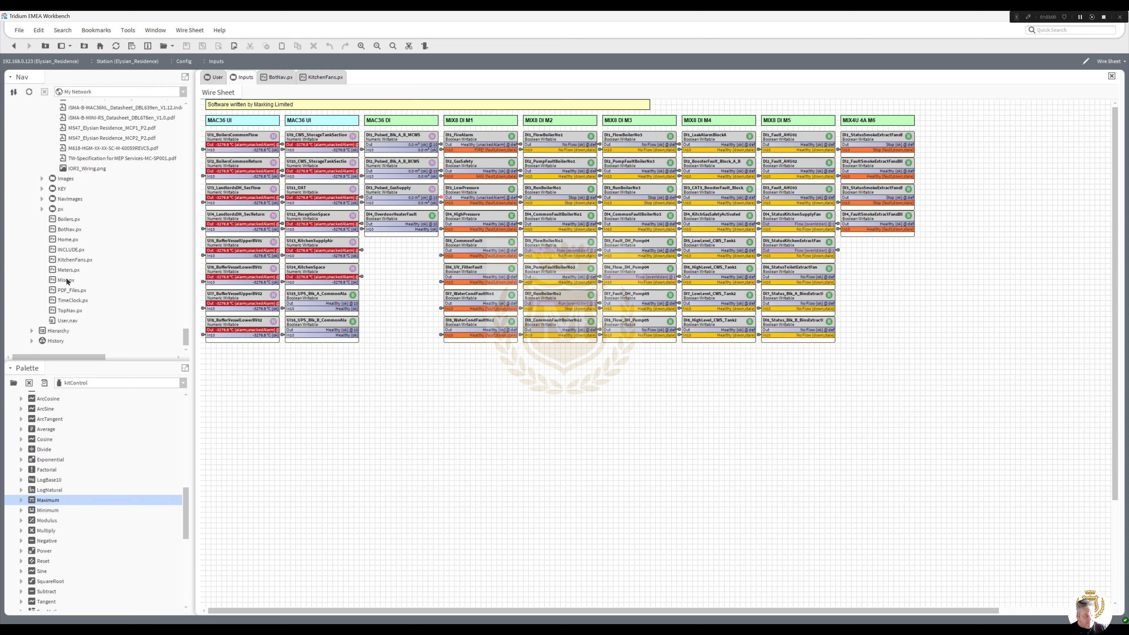
{"action": "double_click", "coordinate": [63, 218]}
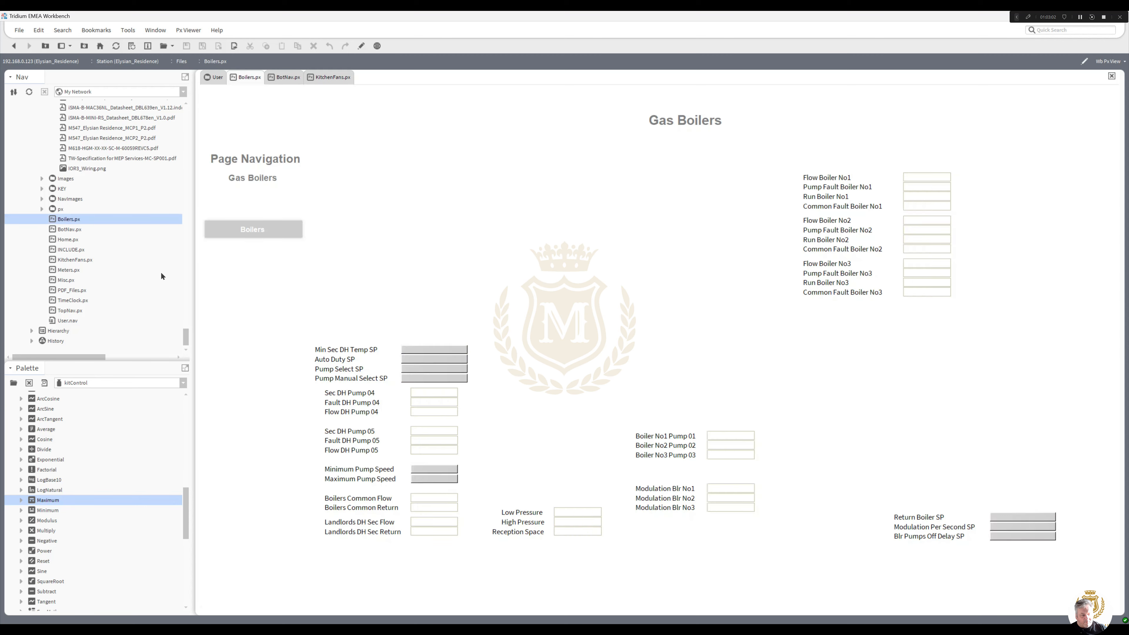
{"action": "left_click", "coordinate": [362, 46]}
Move the boiler pump, modulation and boiler status label groups to the lower part of the Boilers page, clearing the upper canvas
{"action": "left_click_drag", "start_coordinate": [848, 323], "coordinate": [684, 190]}
{"action": "left_click_drag", "start_coordinate": [735, 241], "coordinate": [706, 374]}
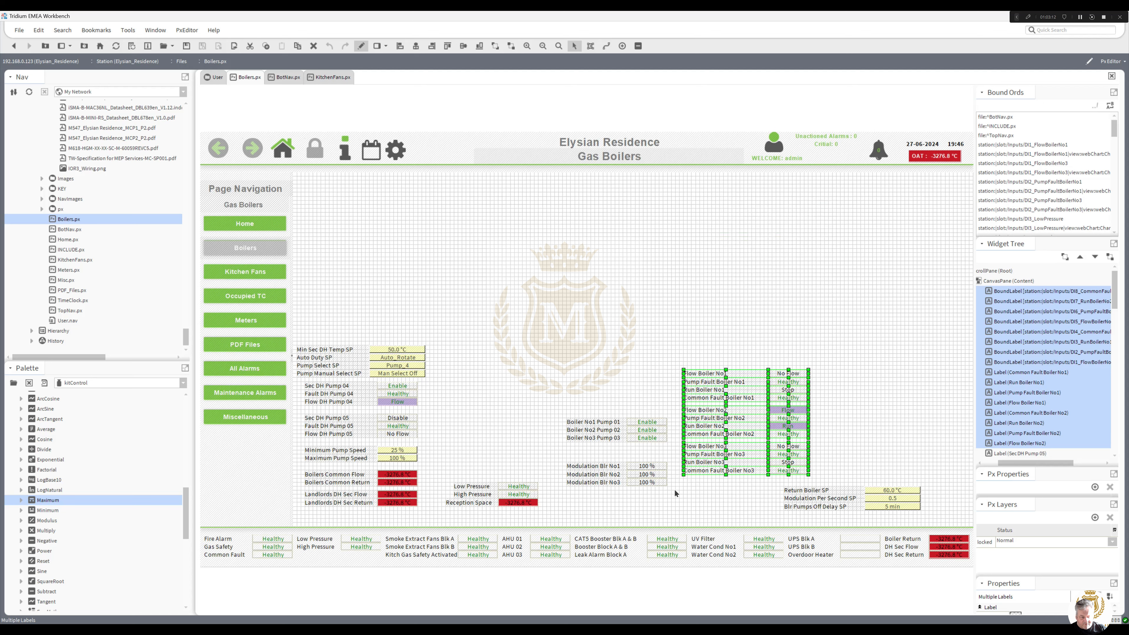
{"action": "left_click_drag", "start_coordinate": [674, 493], "coordinate": [451, 399]}
{"action": "left_click_drag", "start_coordinate": [817, 354], "coordinate": [667, 487]}
{"action": "left_click_drag", "start_coordinate": [724, 376], "coordinate": [654, 417]}
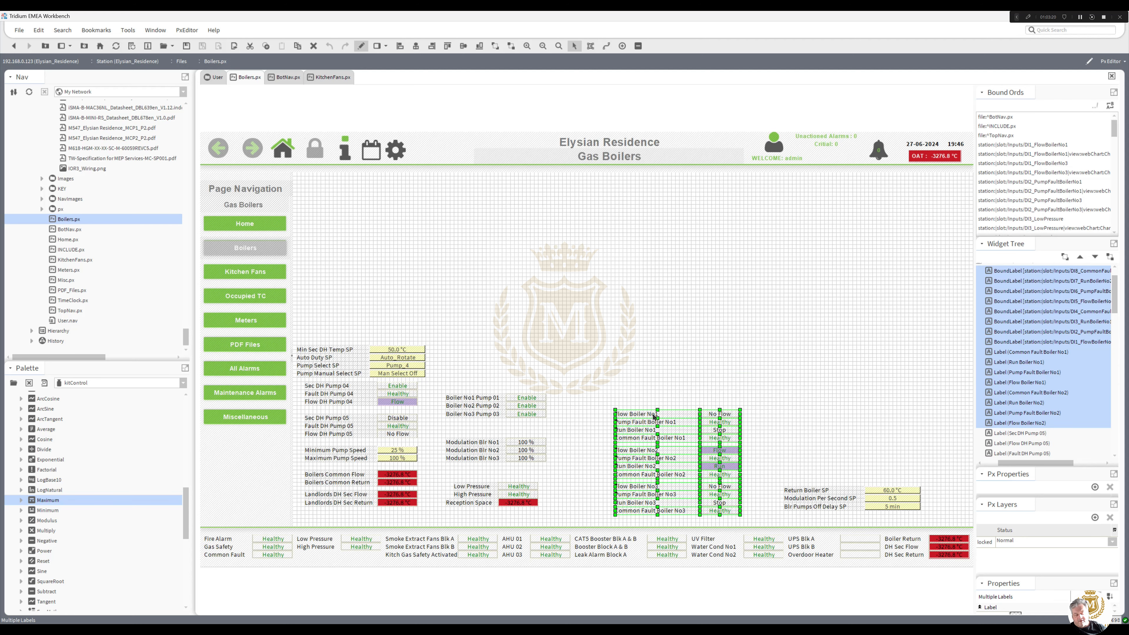
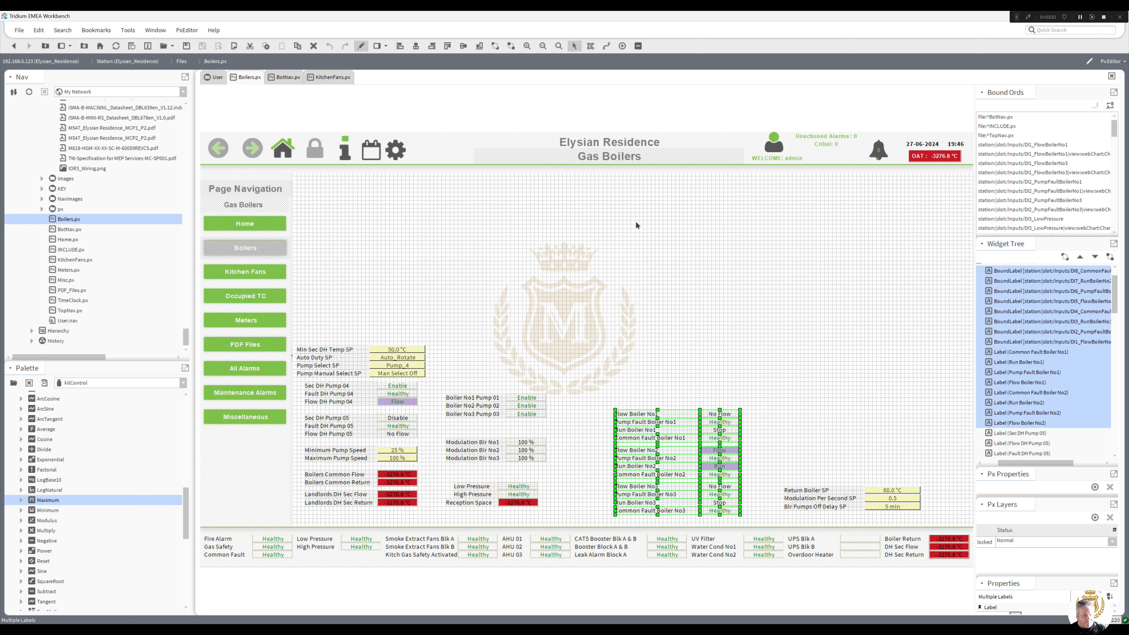
Switch the palette to kitPxN4svg and expand its Boilers folder
{"action": "left_click", "coordinate": [183, 383]}
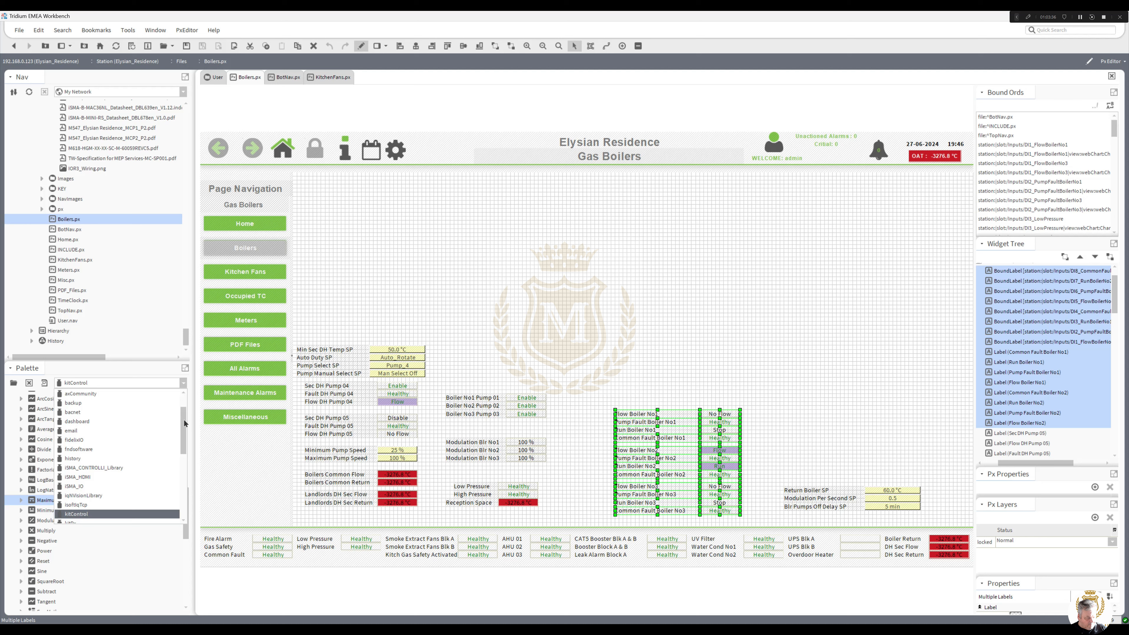
{"action": "left_click_drag", "start_coordinate": [184, 421], "coordinate": [184, 456]}
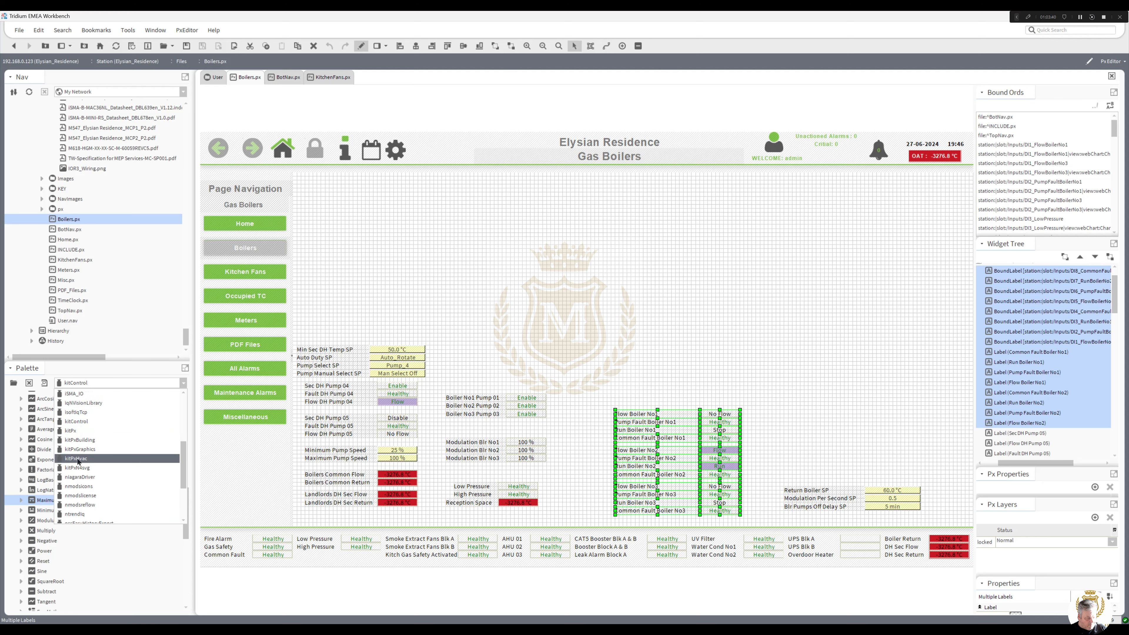
{"action": "left_click", "coordinate": [129, 477]}
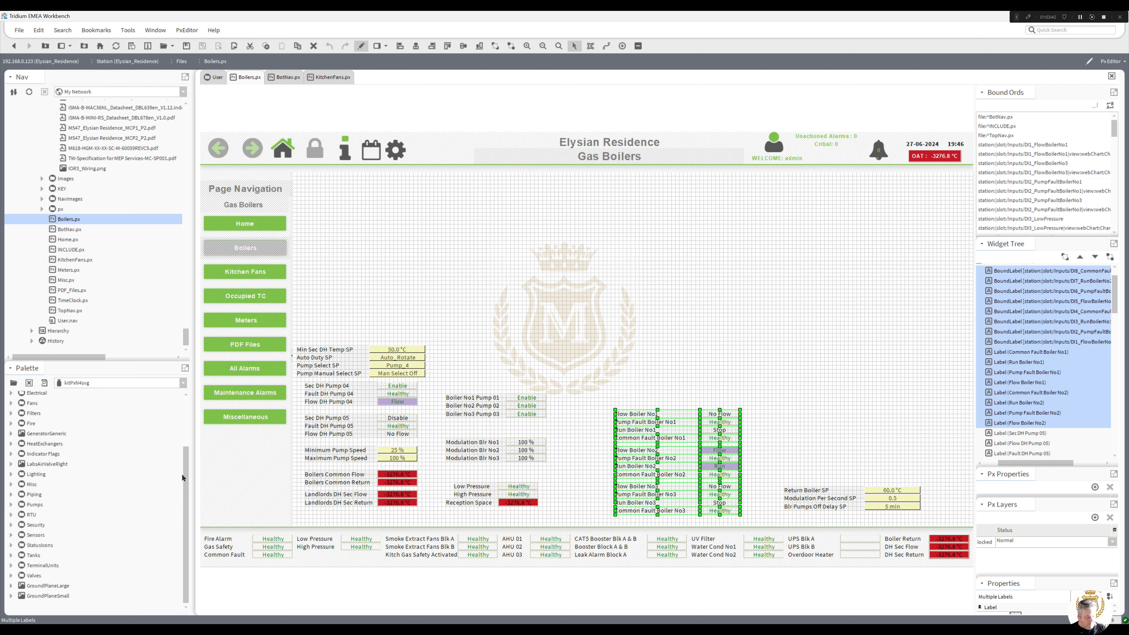
{"action": "scroll", "coordinate": [187, 404], "scroll_direction": "up", "scroll_amount": 1}
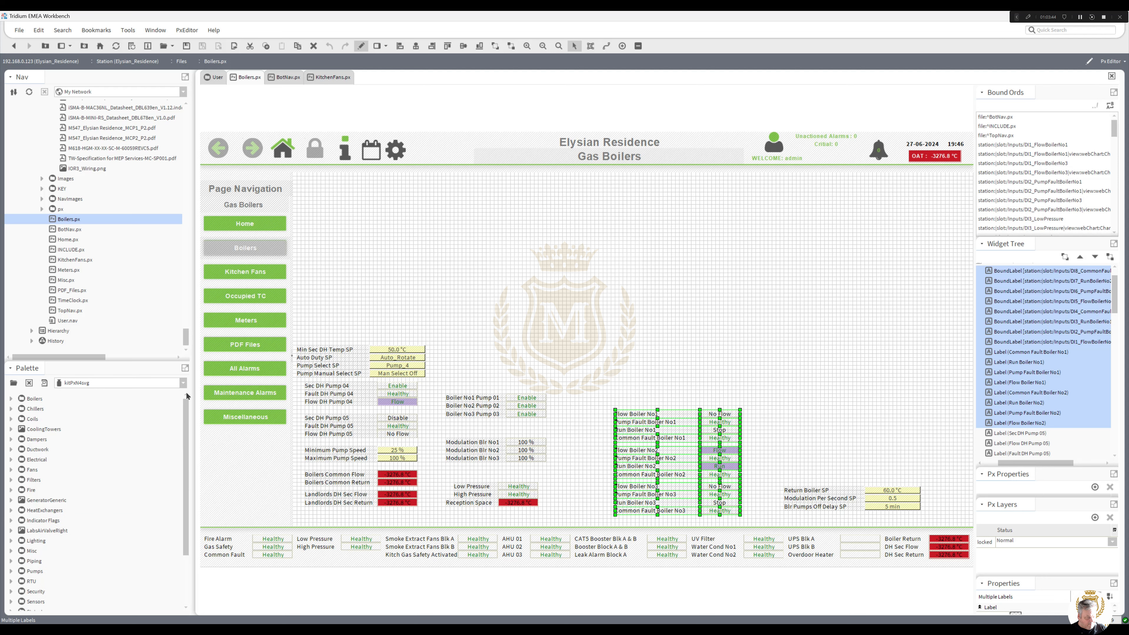
{"action": "left_click", "coordinate": [11, 399]}
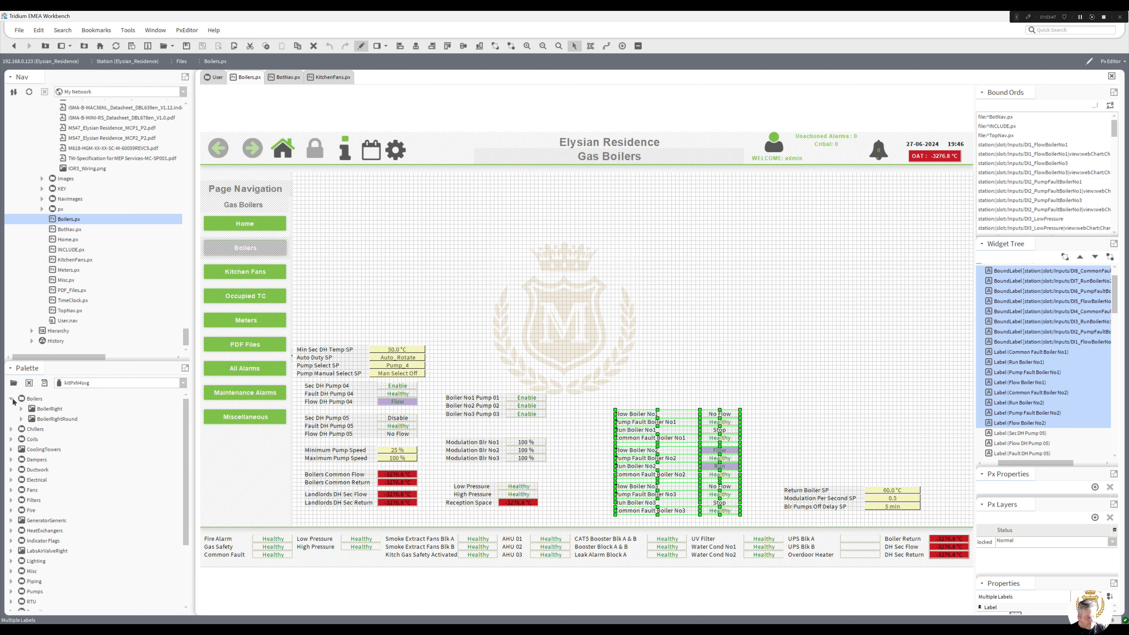
{"action": "left_click", "coordinate": [21, 419]}
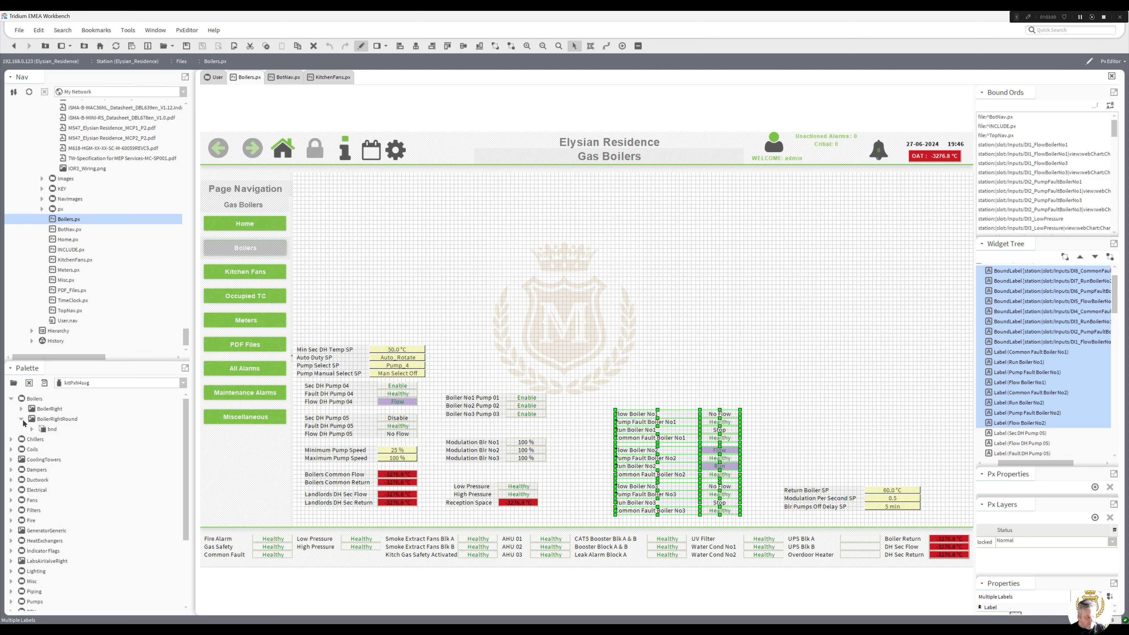
{"action": "left_click", "coordinate": [21, 419]}
Try the BoilerRightRound picture on the page, delete it, and place BoilerRight on the upper canvas instead
{"action": "left_click_drag", "start_coordinate": [57, 419], "coordinate": [508, 296]}
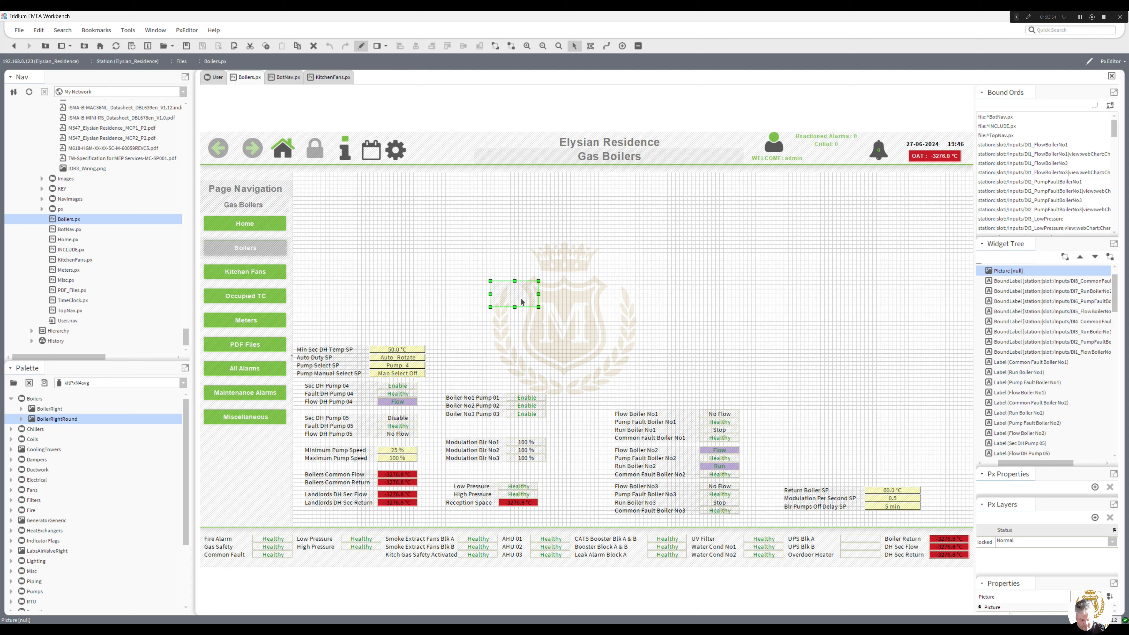
{"action": "key", "text": "Delete"}
{"action": "left_click_drag", "start_coordinate": [52, 411], "coordinate": [634, 223]}
Add a new blank Picture widget to the right of the BoilerRight picture
{"action": "right_click", "coordinate": [708, 220]}
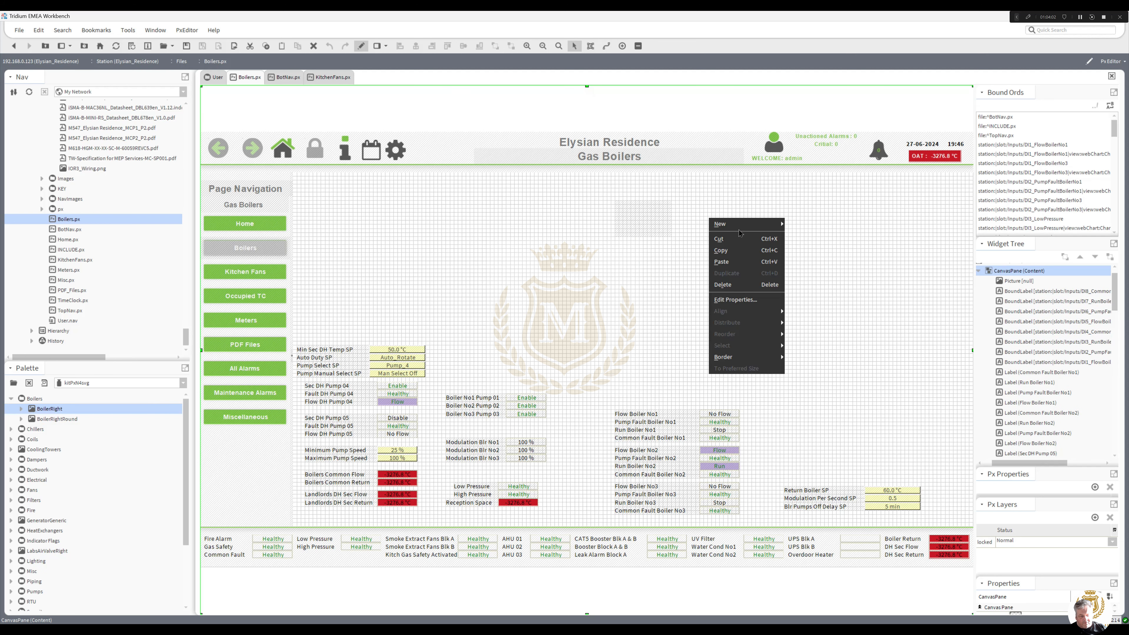
{"action": "mouse_move", "coordinate": [761, 224]}
{"action": "left_click", "coordinate": [814, 236]}
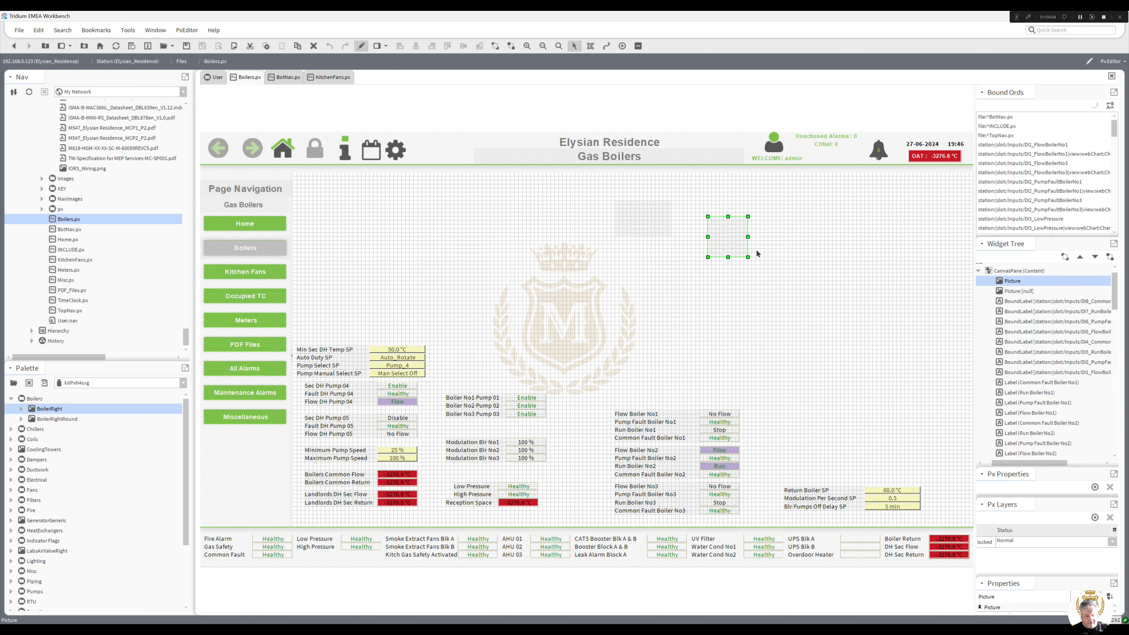
Check the true and false image paths in the BoilerRight picture's image animation
{"action": "double_click", "coordinate": [648, 229]}
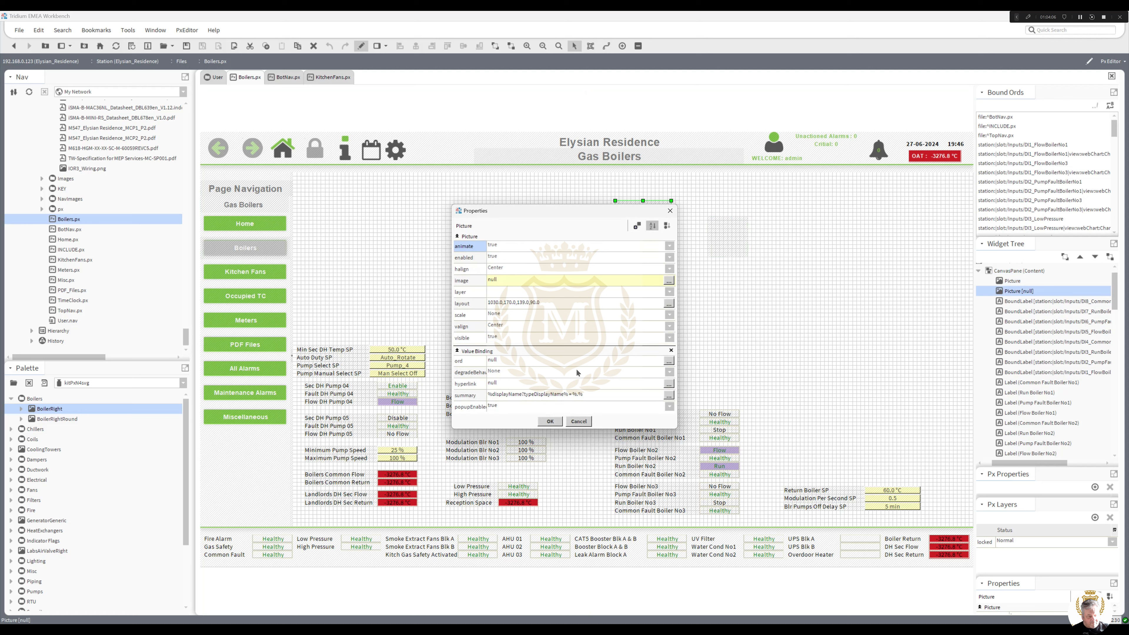
{"action": "left_click", "coordinate": [561, 283]}
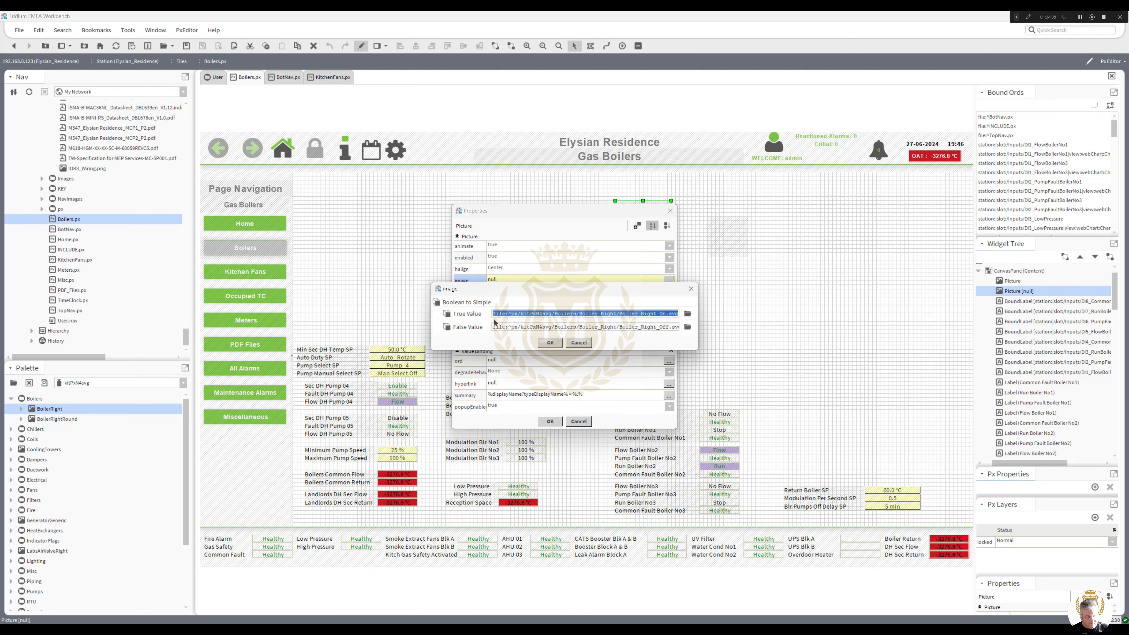
{"action": "left_click_drag", "start_coordinate": [492, 315], "coordinate": [764, 322]}
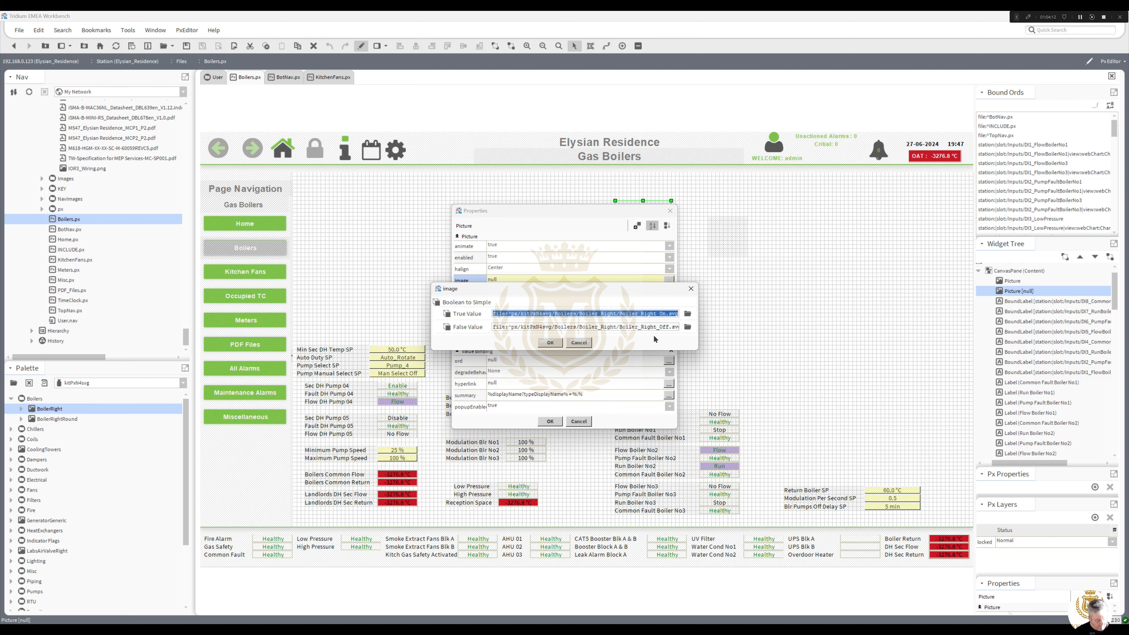
{"action": "left_click", "coordinate": [550, 343]}
{"action": "left_click", "coordinate": [550, 422]}
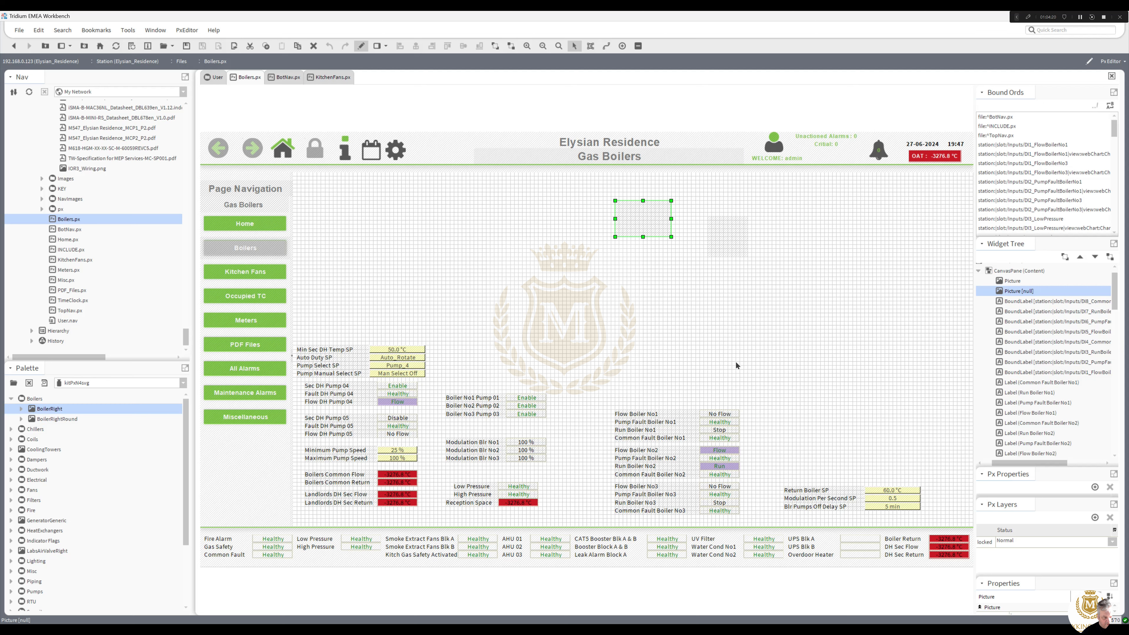
Copy the Bound Label Binding ord from the Modulation Blr No1 value label
{"action": "double_click", "coordinate": [526, 442]}
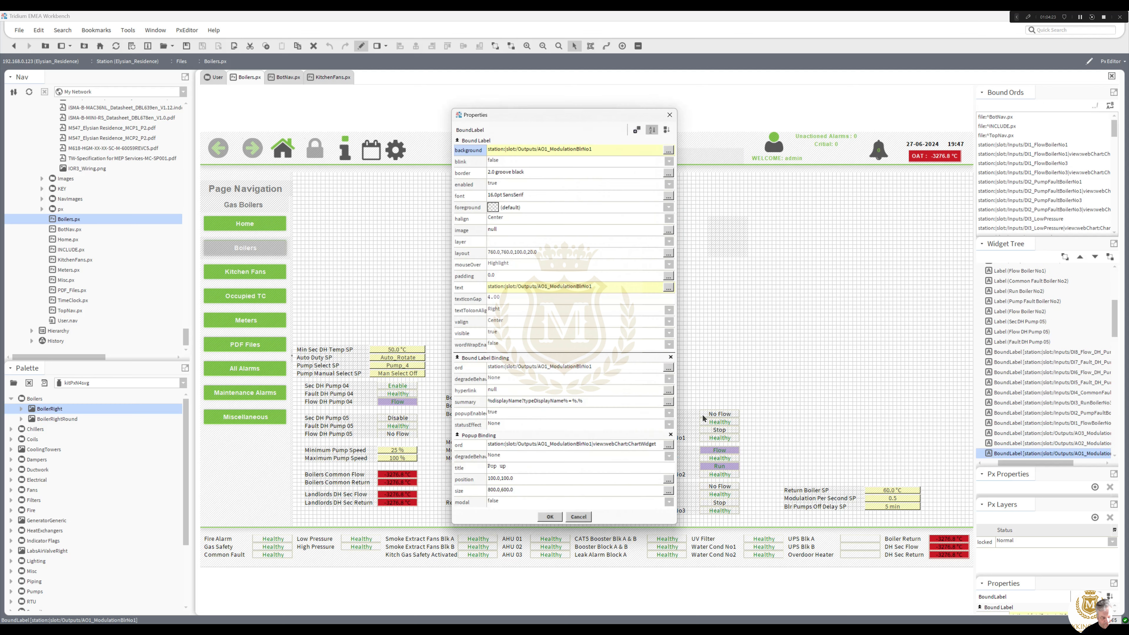
{"action": "double_click", "coordinate": [608, 367]}
{"action": "key", "text": "ctrl+c"}
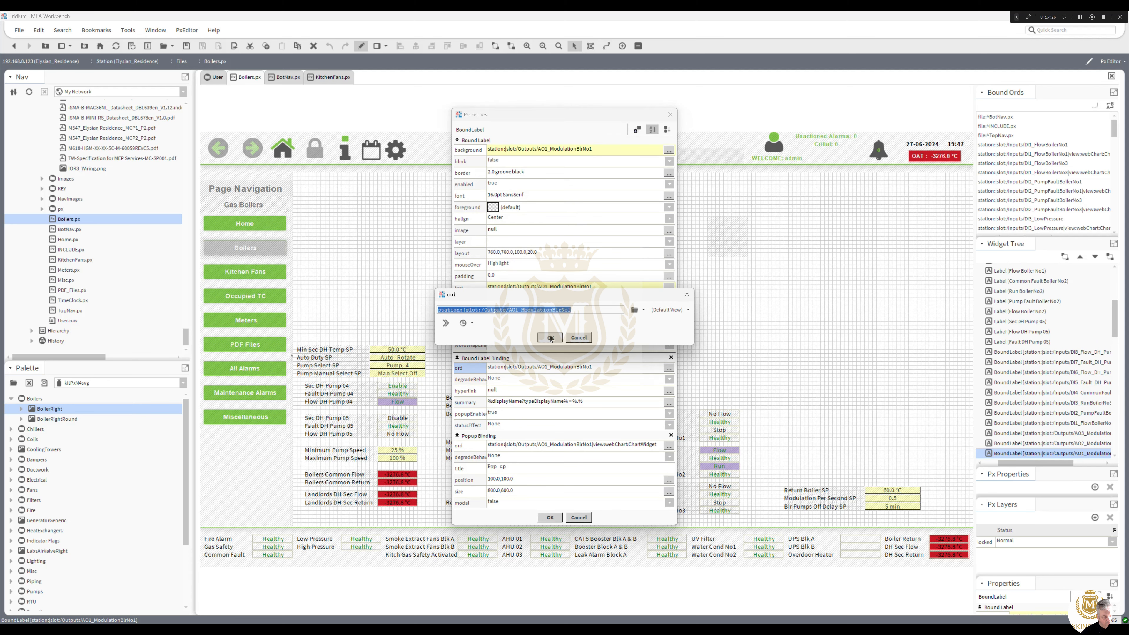
{"action": "left_click", "coordinate": [551, 338]}
{"action": "left_click", "coordinate": [550, 518]}
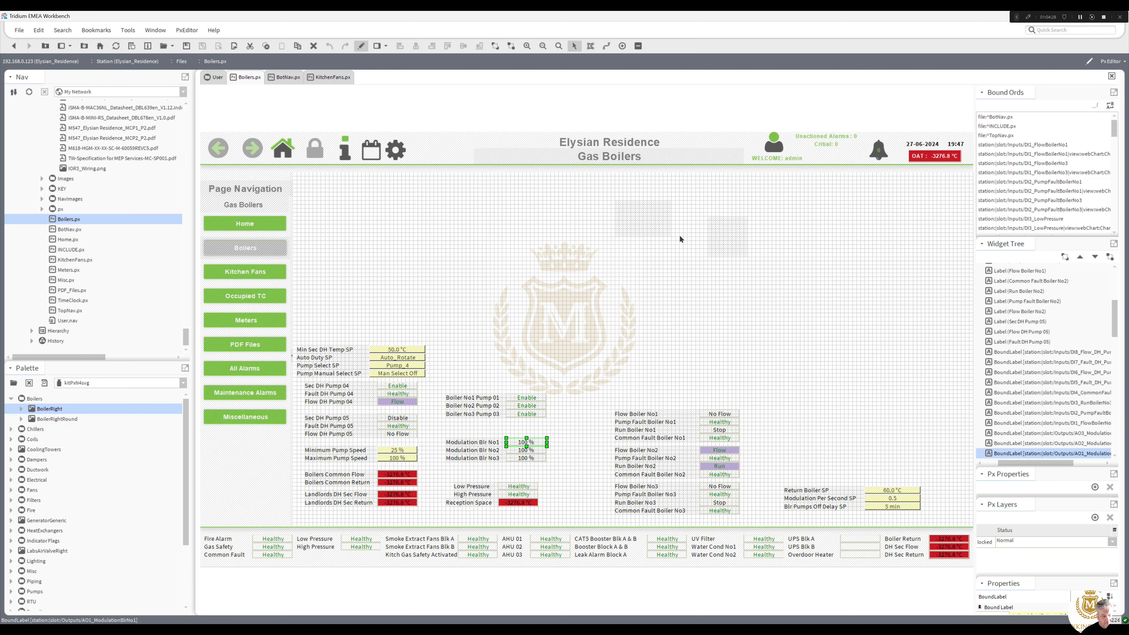
Add a Value Binding with ord station:|slot:/Outputs/AO1_ModulationBlrNo1 to the blank picture and widen the picture to 330
{"action": "double_click", "coordinate": [730, 239]}
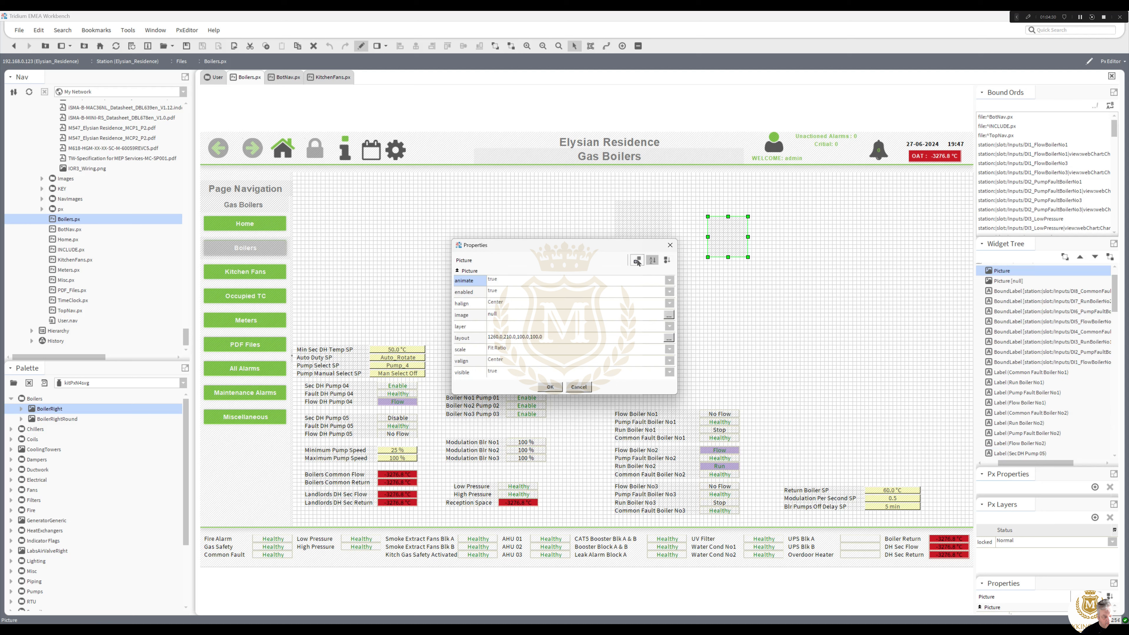
{"action": "left_click", "coordinate": [637, 260]}
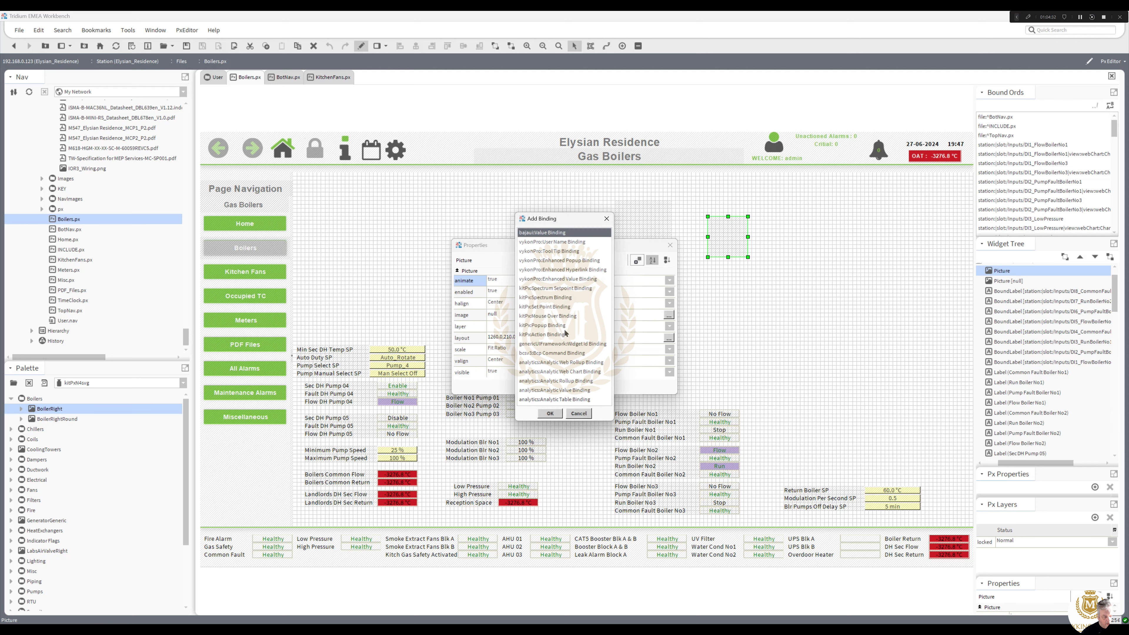
{"action": "left_click", "coordinate": [553, 414]}
{"action": "left_click_drag", "start_coordinate": [672, 308], "coordinate": [667, 413]}
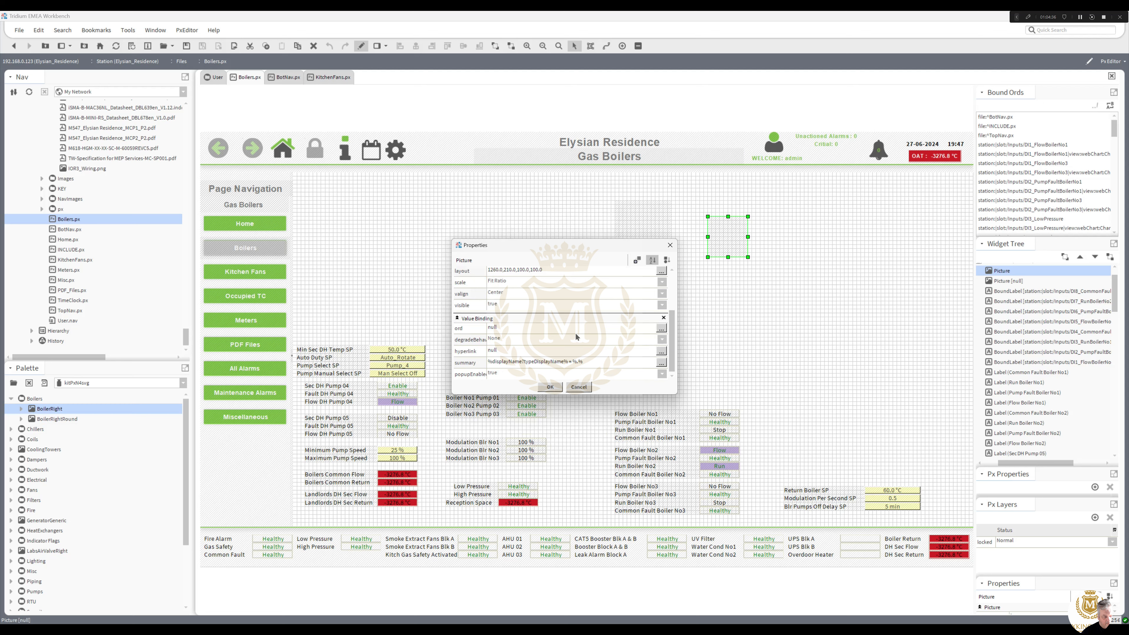
{"action": "left_click", "coordinate": [661, 328]}
{"action": "key", "text": "ctrl+v"}
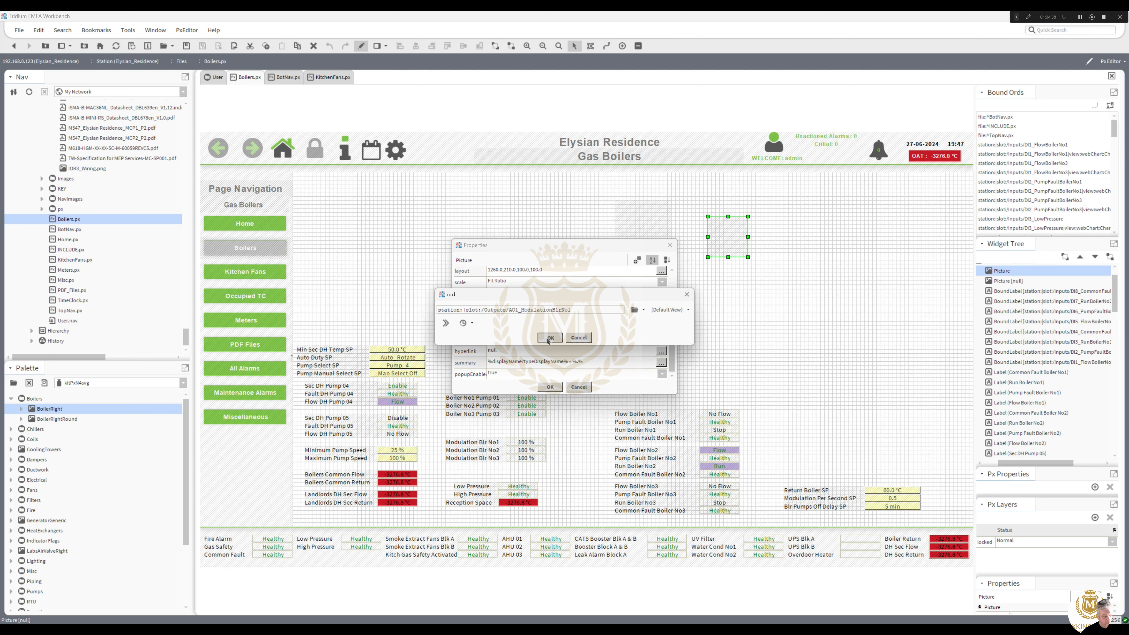
{"action": "left_click", "coordinate": [550, 338]}
{"action": "left_click", "coordinate": [550, 386]}
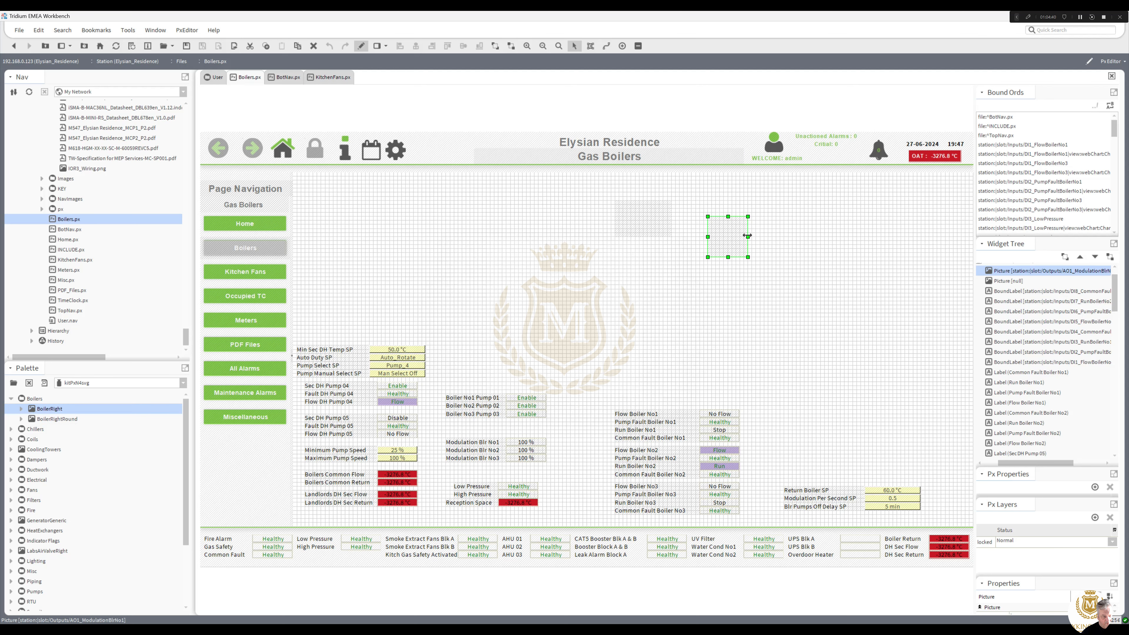
{"action": "left_click_drag", "start_coordinate": [748, 237], "coordinate": [840, 237]}
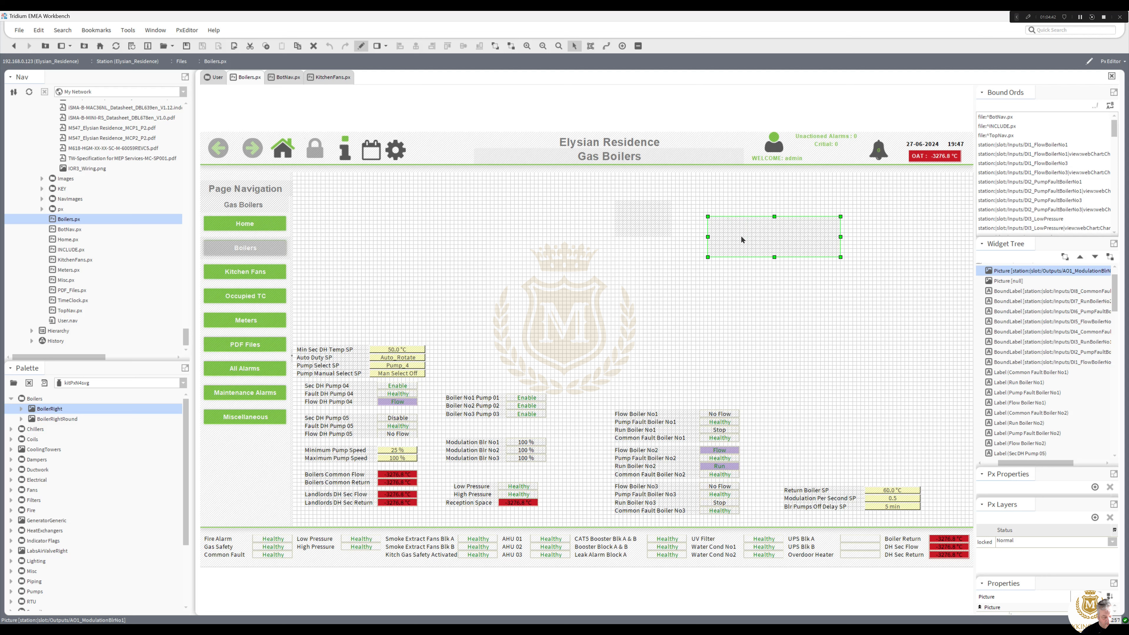
Copy the True Value image path, Boiler_Right_On.svg, from the BoilerRight picture's image animation
{"action": "double_click", "coordinate": [648, 225]}
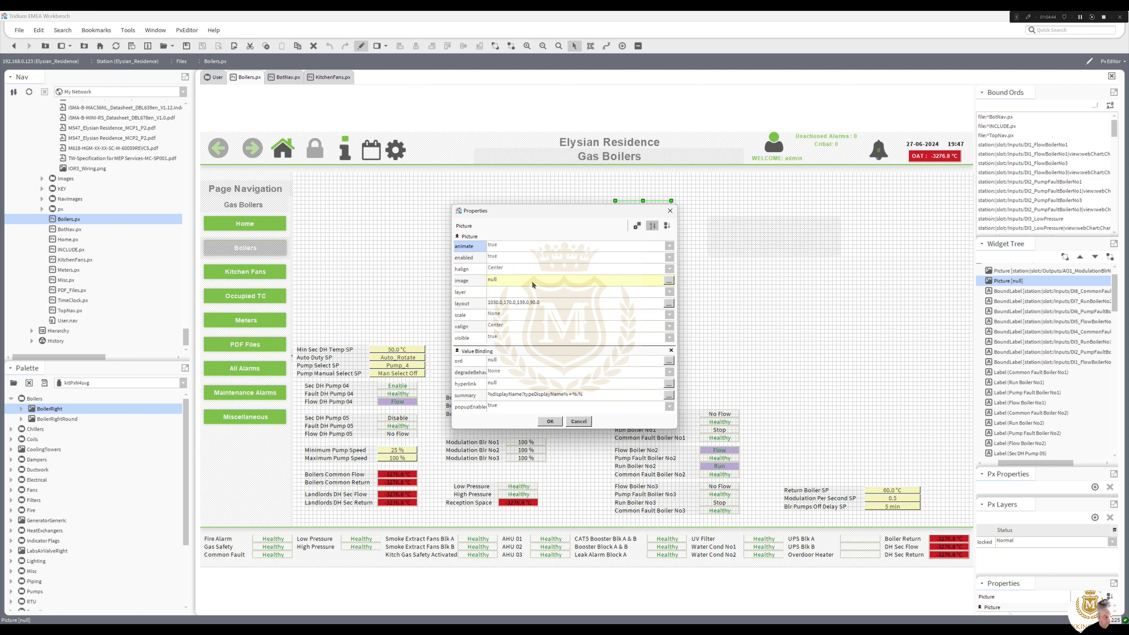
{"action": "left_click", "coordinate": [532, 280]}
{"action": "key", "text": "ctrl+c"}
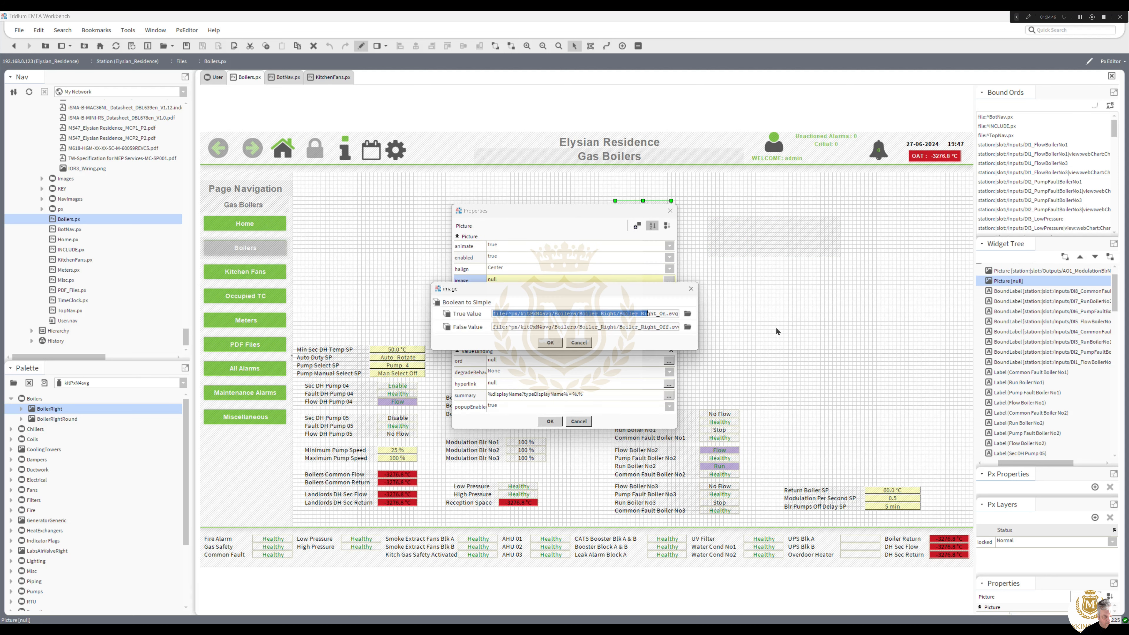
{"action": "left_click", "coordinate": [551, 342]}
{"action": "left_click", "coordinate": [579, 421]}
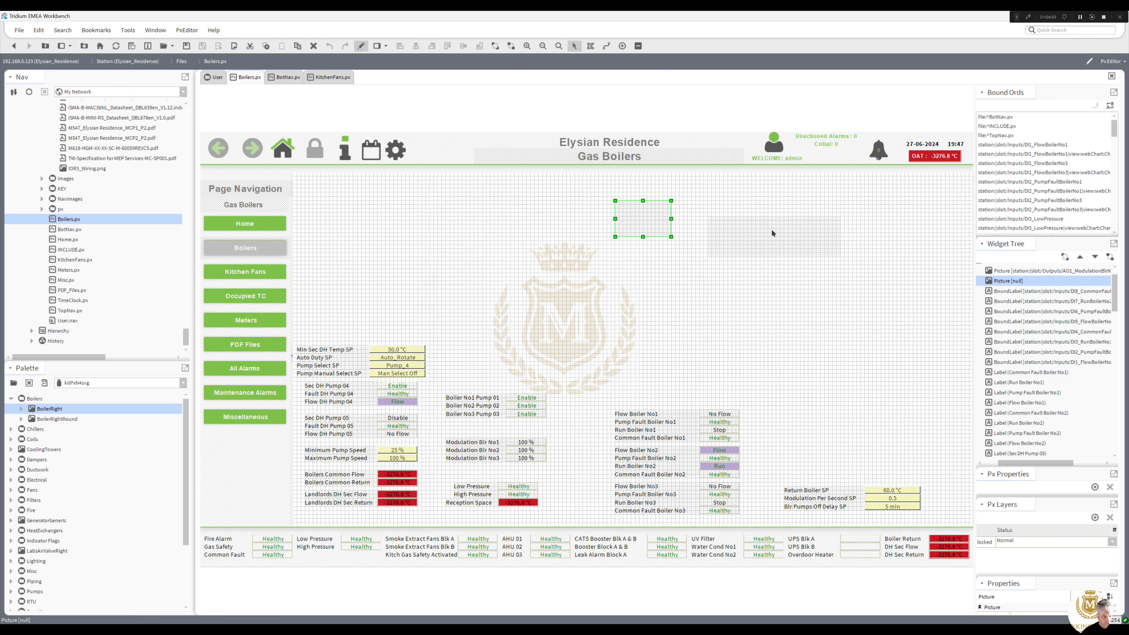
Animate the wide blank picture's image on AO1_ModulationBlrNo1 with two numeric ranges: -inf to 0.1 and 0.1 to +inf
{"action": "double_click", "coordinate": [771, 228]}
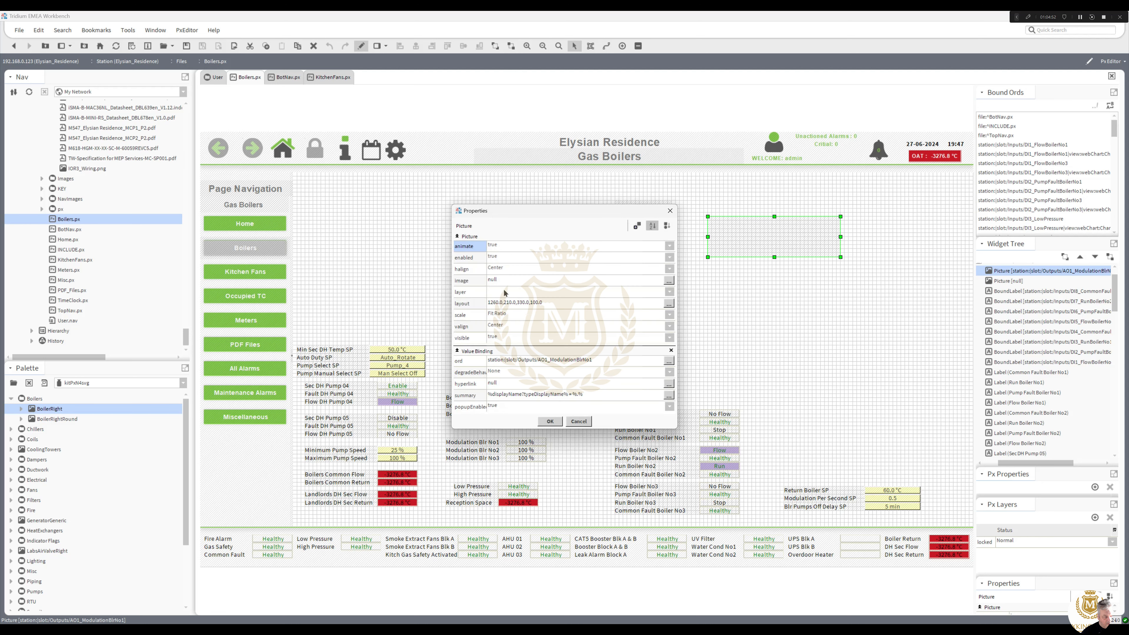
{"action": "right_click", "coordinate": [513, 280]}
{"action": "left_click", "coordinate": [568, 340]}
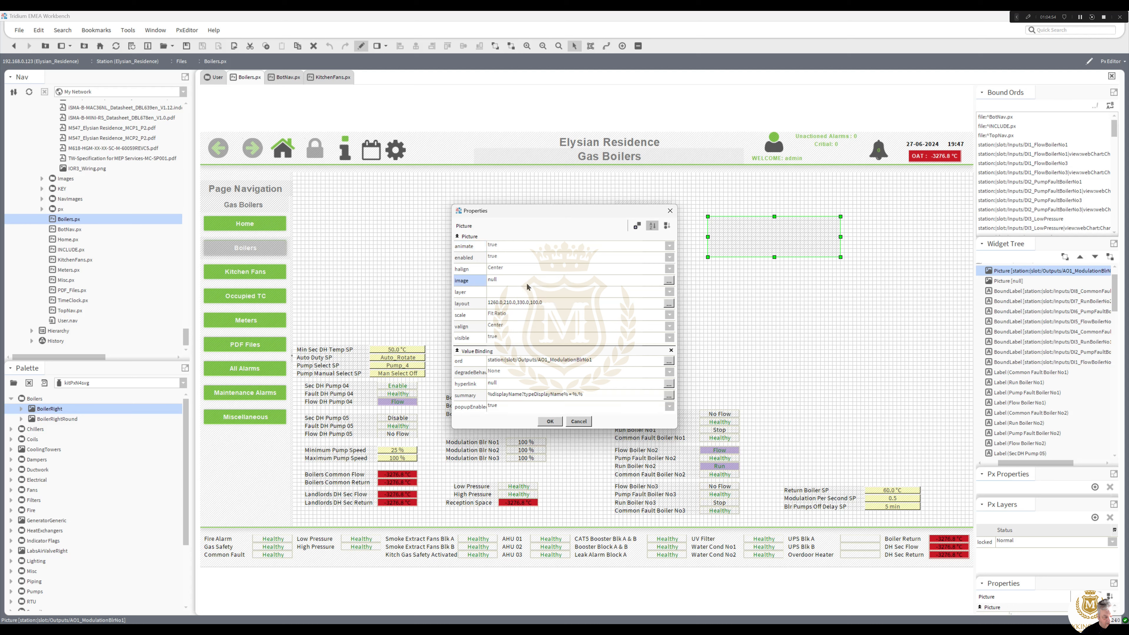
{"action": "left_click", "coordinate": [561, 362]}
{"action": "left_click", "coordinate": [560, 362]}
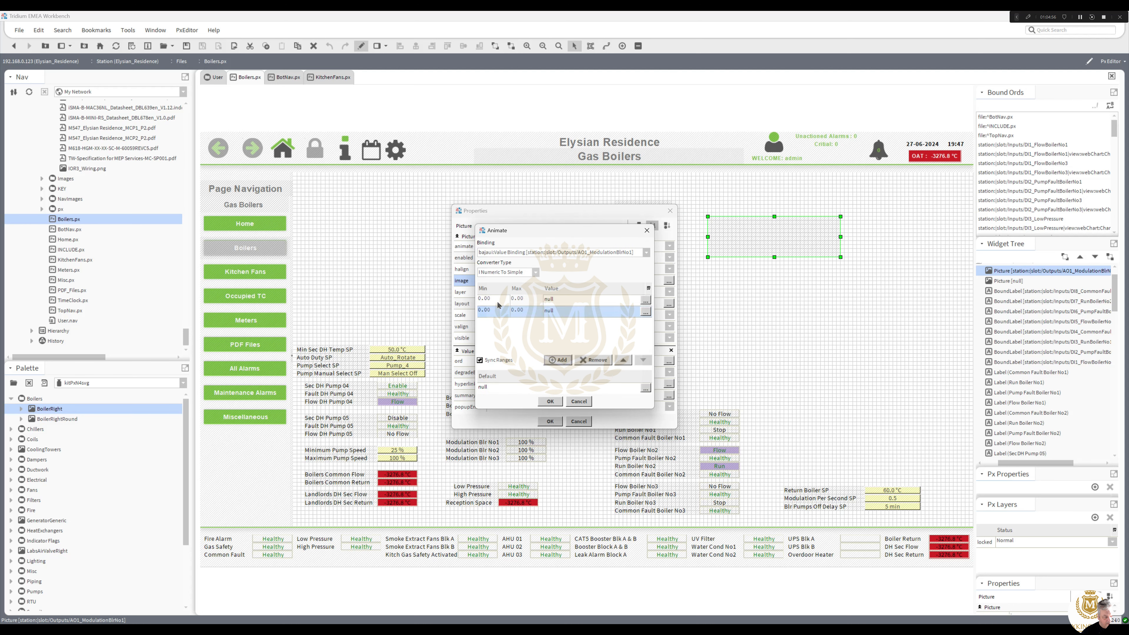
{"action": "left_click_drag", "start_coordinate": [496, 301], "coordinate": [371, 300]}
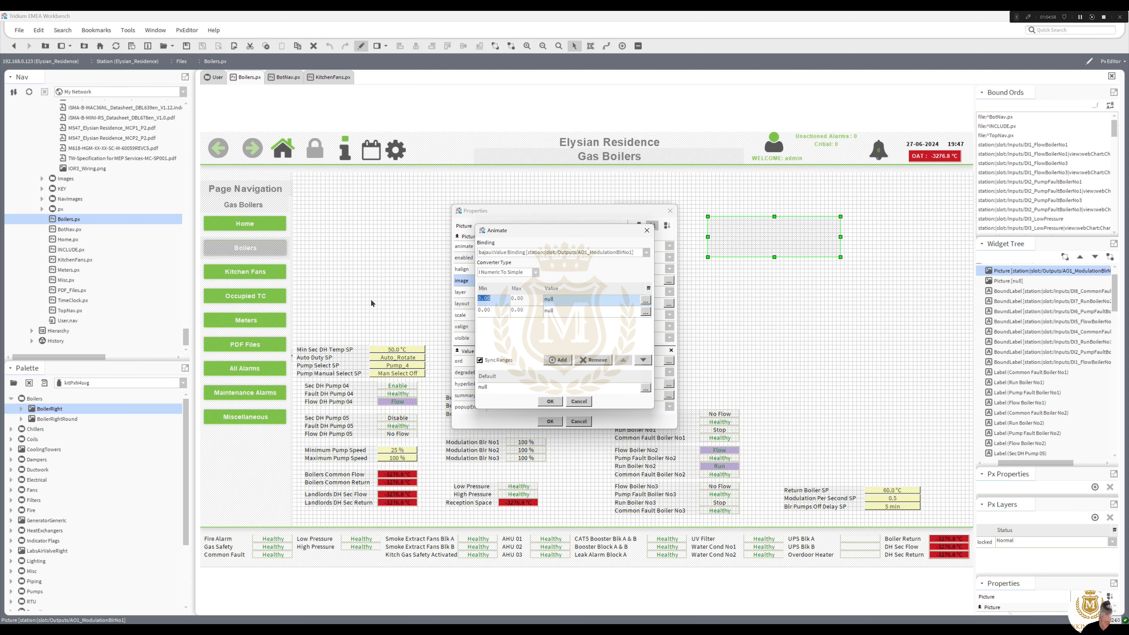
{"action": "type", "text": "-inf"}
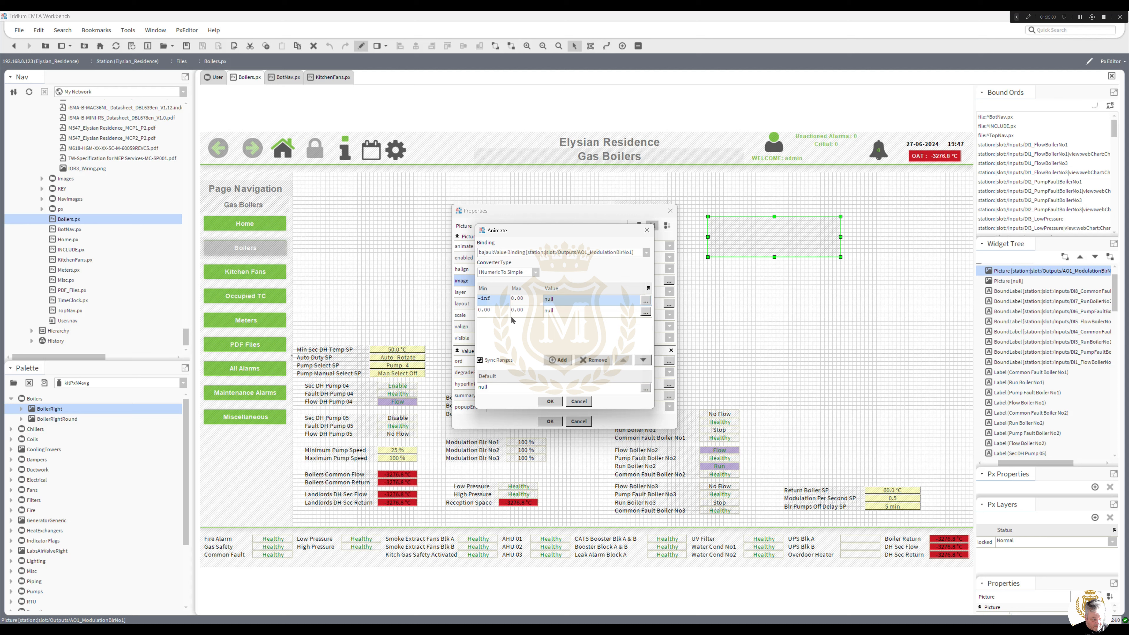
{"action": "left_click_drag", "start_coordinate": [497, 310], "coordinate": [384, 308]}
{"action": "type", "text": "0.0"}
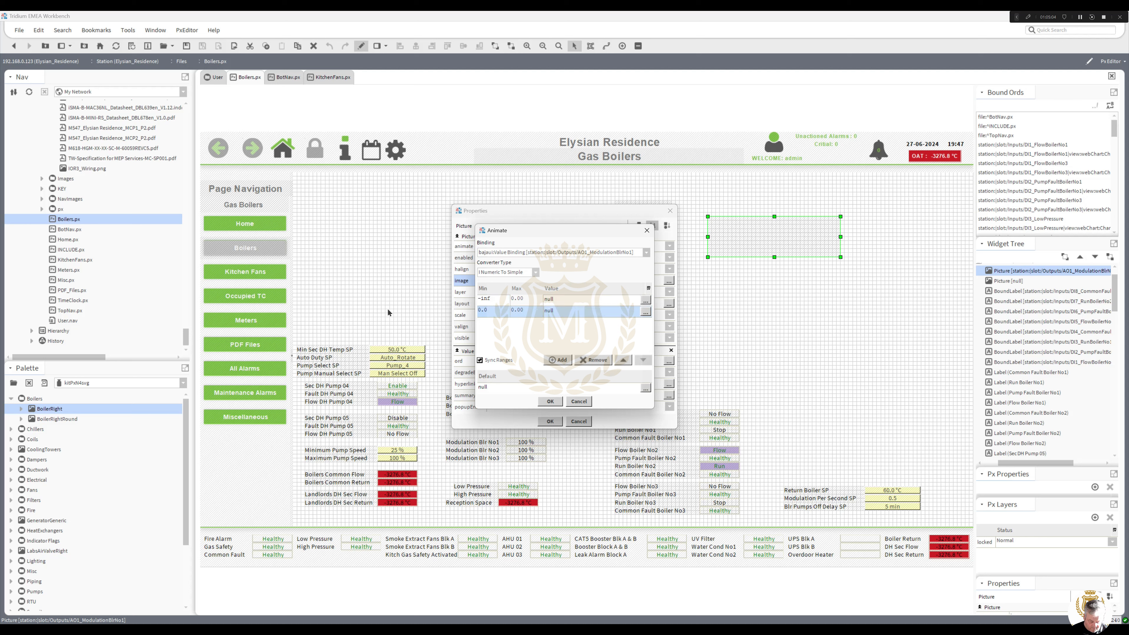
{"action": "left_click", "coordinate": [546, 316]}
{"action": "left_click", "coordinate": [578, 331]}
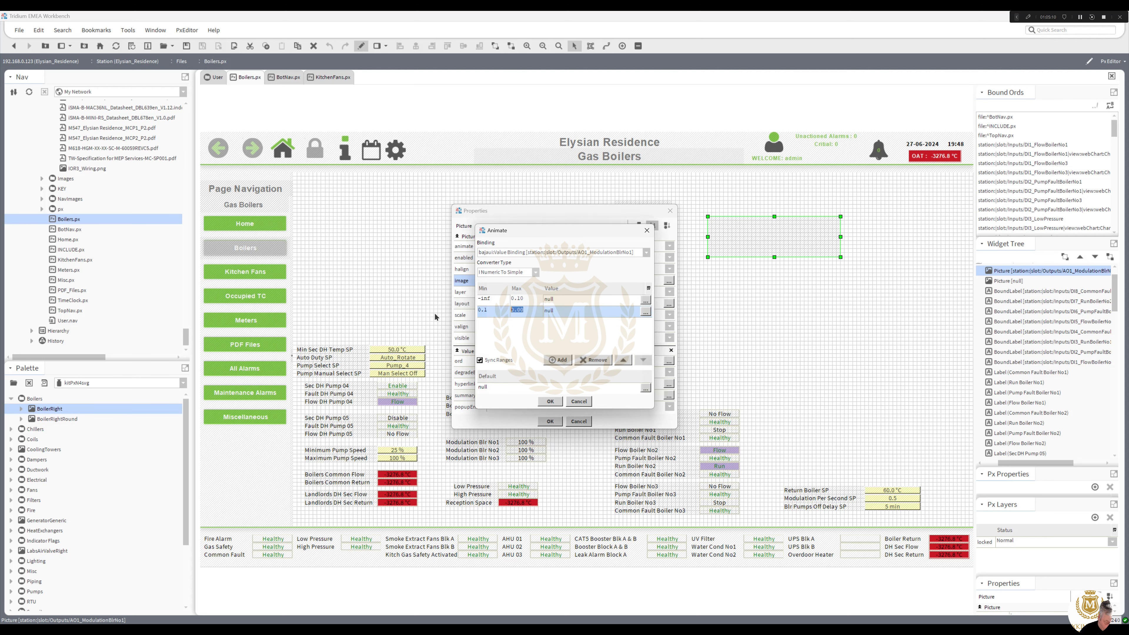
{"action": "type", "text": "+inf"}
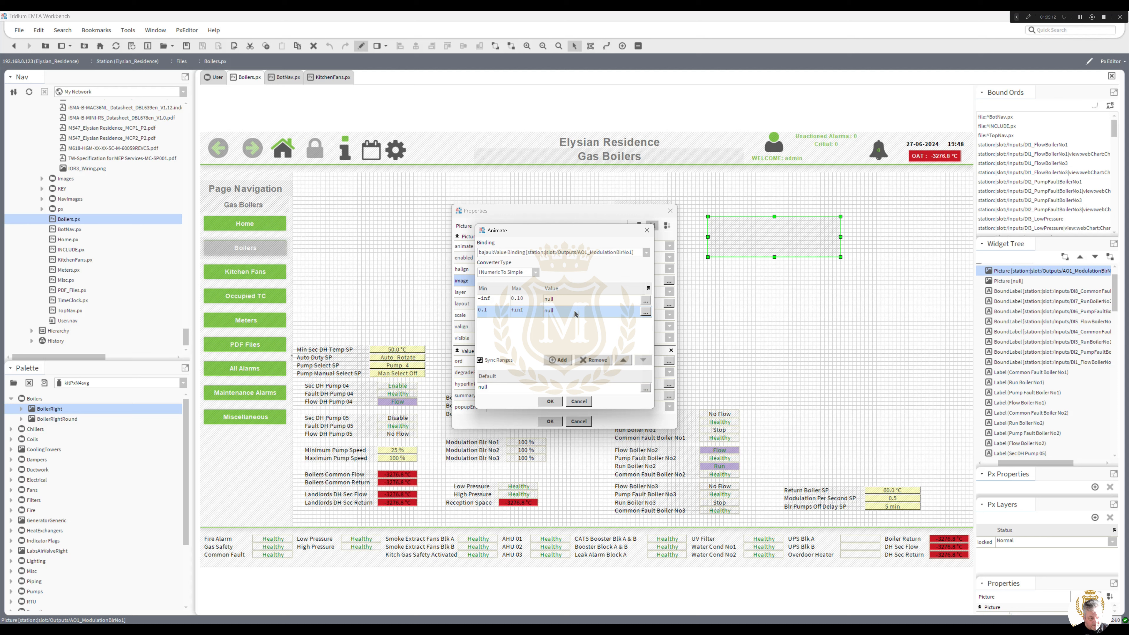
Assign the copied Boiler_Right image path with an edited ending to the lower range and Boiler_Right_On.svg to the upper range, and apply the animation
{"action": "left_click", "coordinate": [562, 298]}
{"action": "key", "text": "ctrl+v"}
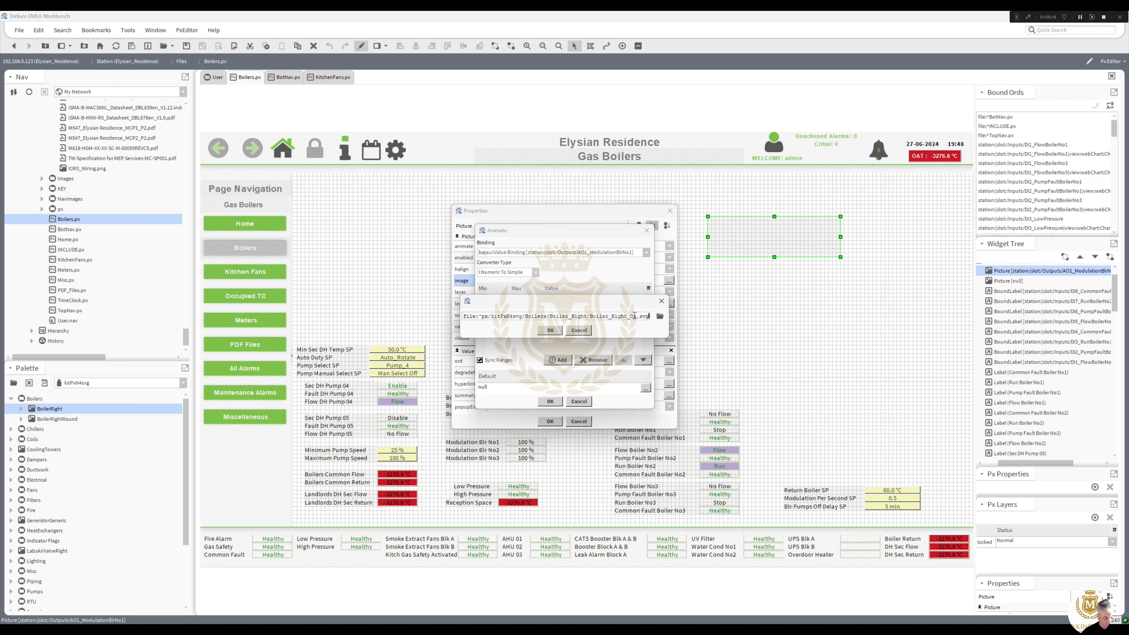
{"action": "left_click_drag", "start_coordinate": [634, 316], "coordinate": [637, 315]}
{"action": "left_click", "coordinate": [555, 332]}
{"action": "left_click", "coordinate": [572, 313]}
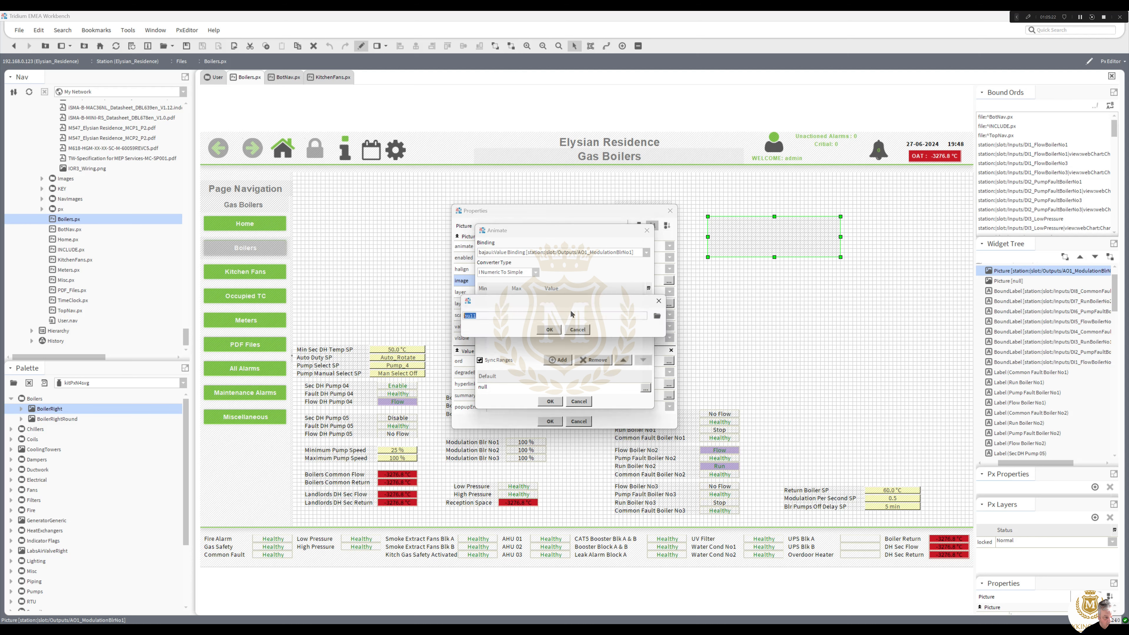
{"action": "key", "text": "ctrl+v"}
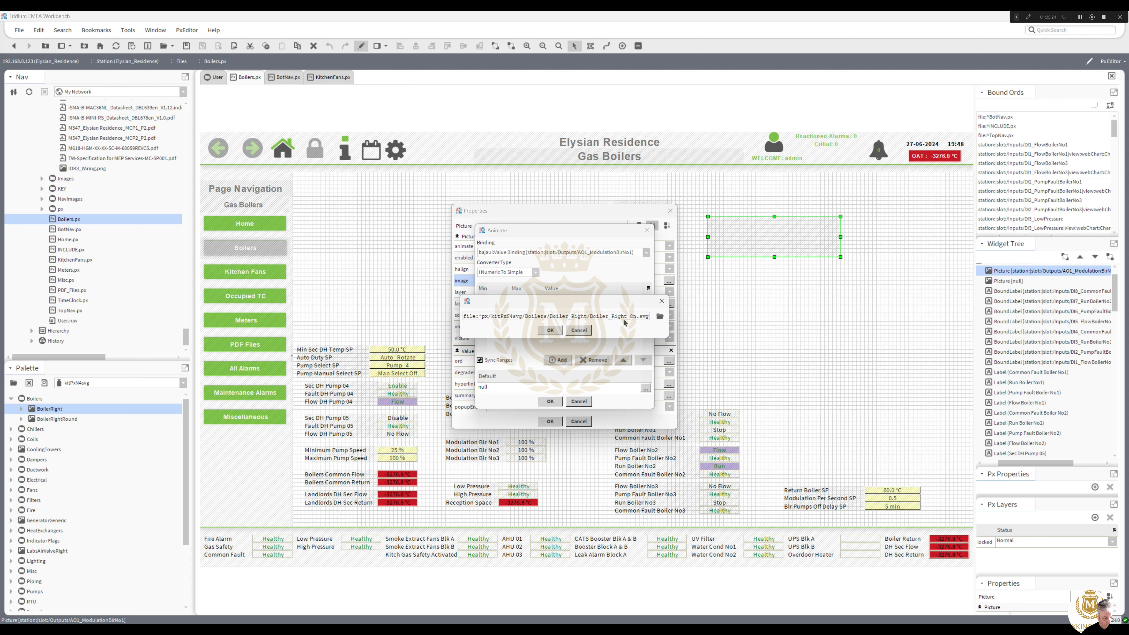
{"action": "left_click", "coordinate": [551, 330]}
{"action": "left_click", "coordinate": [550, 401]}
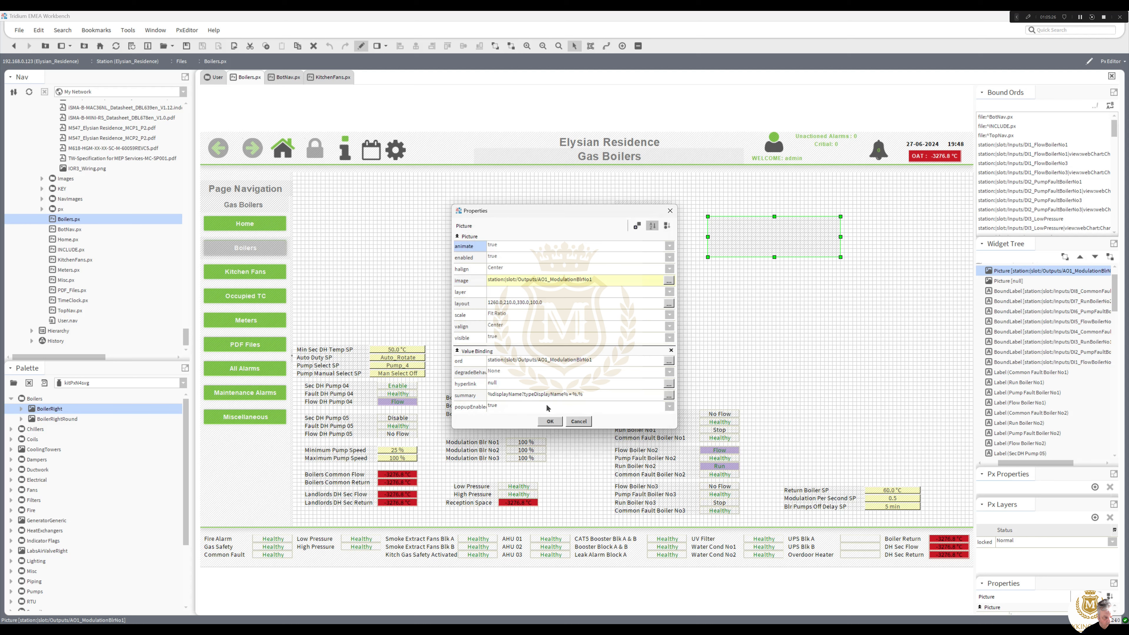
{"action": "left_click", "coordinate": [550, 421]}
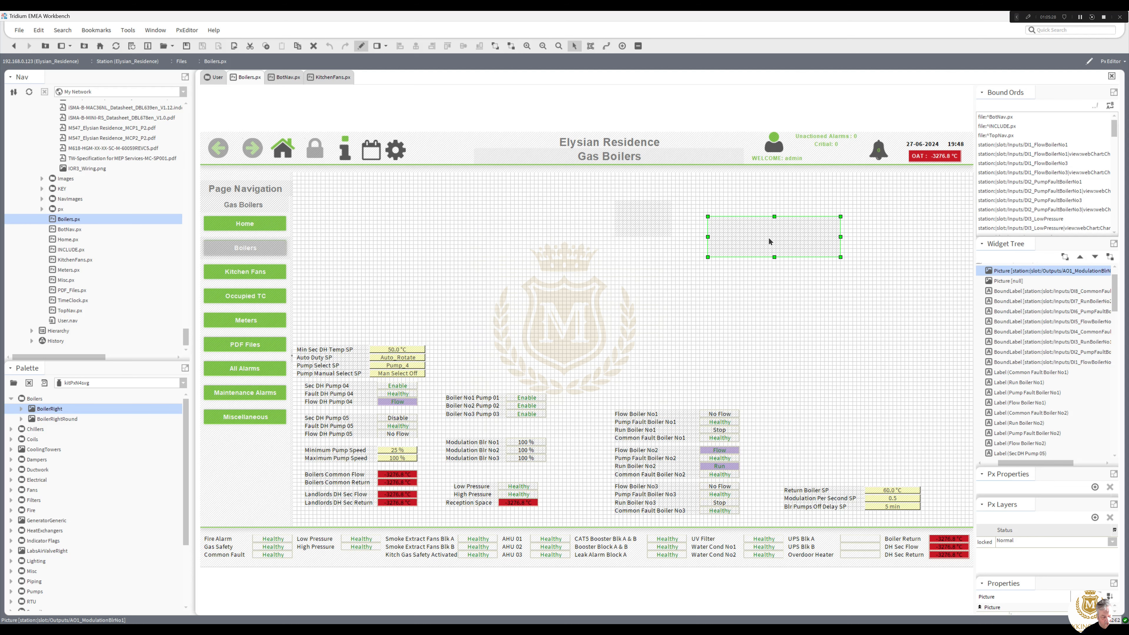
Make the boiler picture taller, duplicate it, and stack the two pictures in the upper-right area of the graphic
{"action": "left_click_drag", "start_coordinate": [772, 325], "coordinate": [772, 325]}
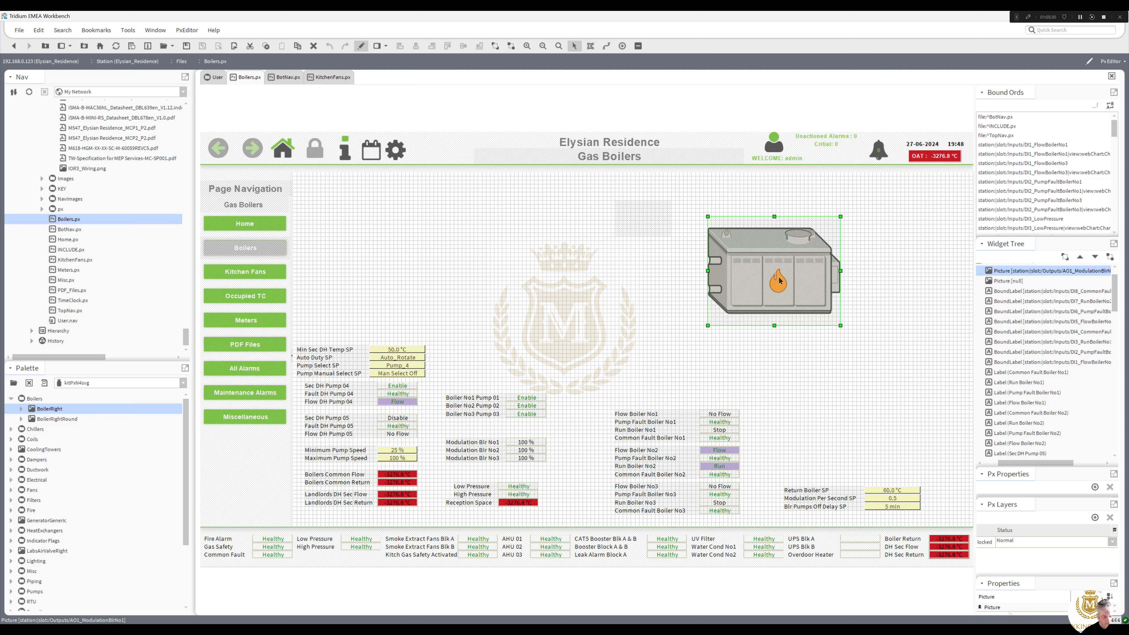
{"action": "left_click_drag", "start_coordinate": [777, 286], "coordinate": [811, 273]}
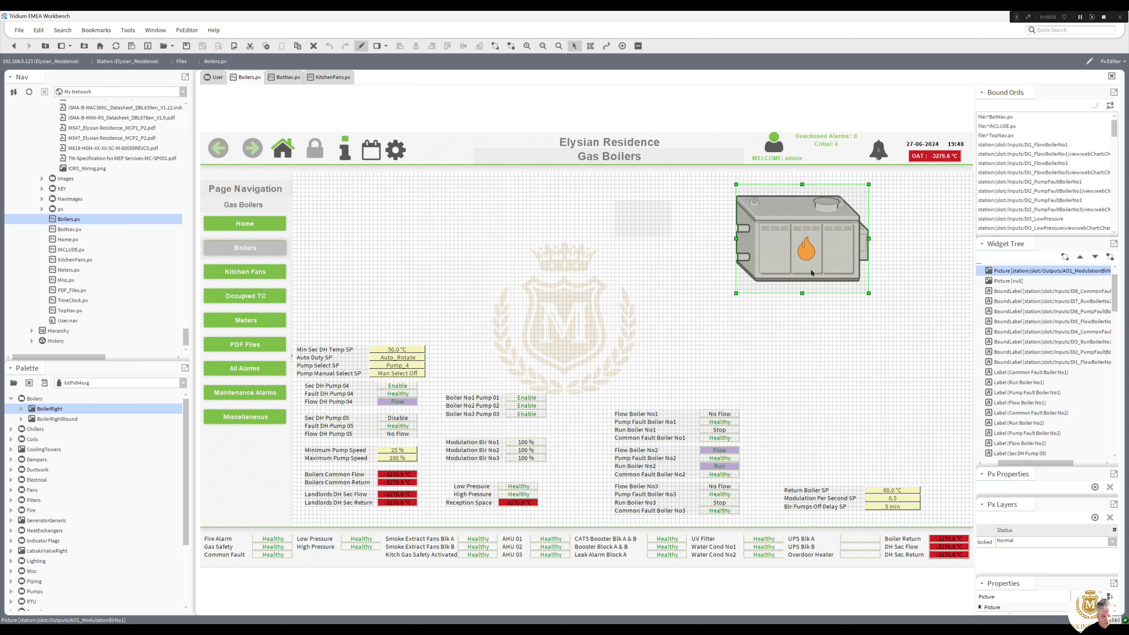
{"action": "right_click", "coordinate": [798, 256]}
{"action": "left_click", "coordinate": [803, 295]}
{"action": "left_click_drag", "start_coordinate": [795, 297], "coordinate": [838, 363]}
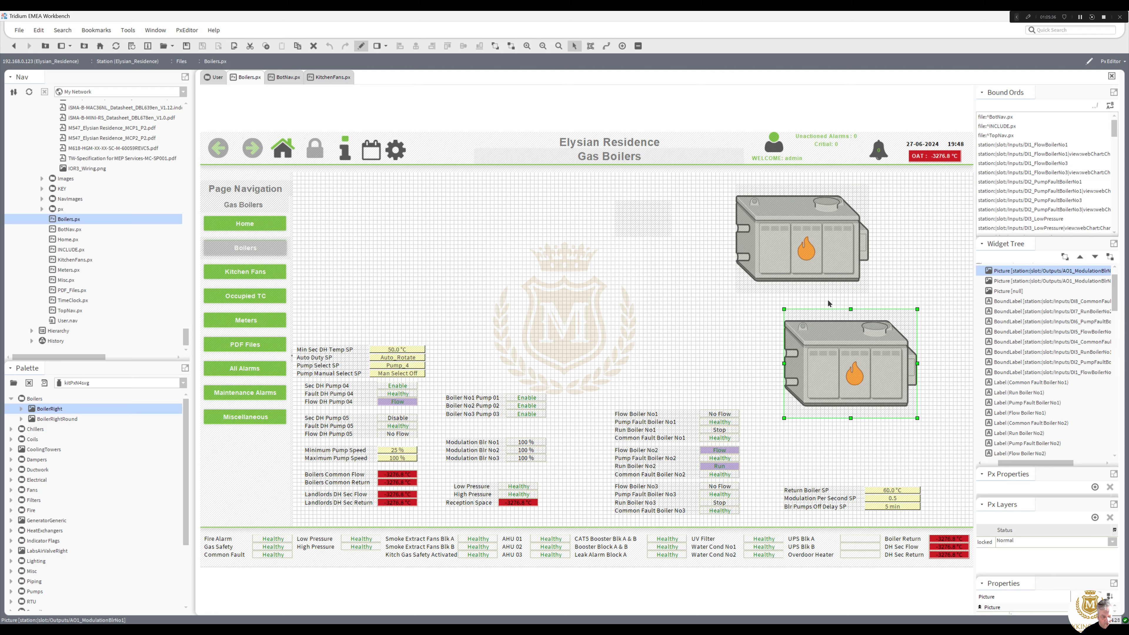
{"action": "left_click_drag", "start_coordinate": [812, 248], "coordinate": [892, 326]}
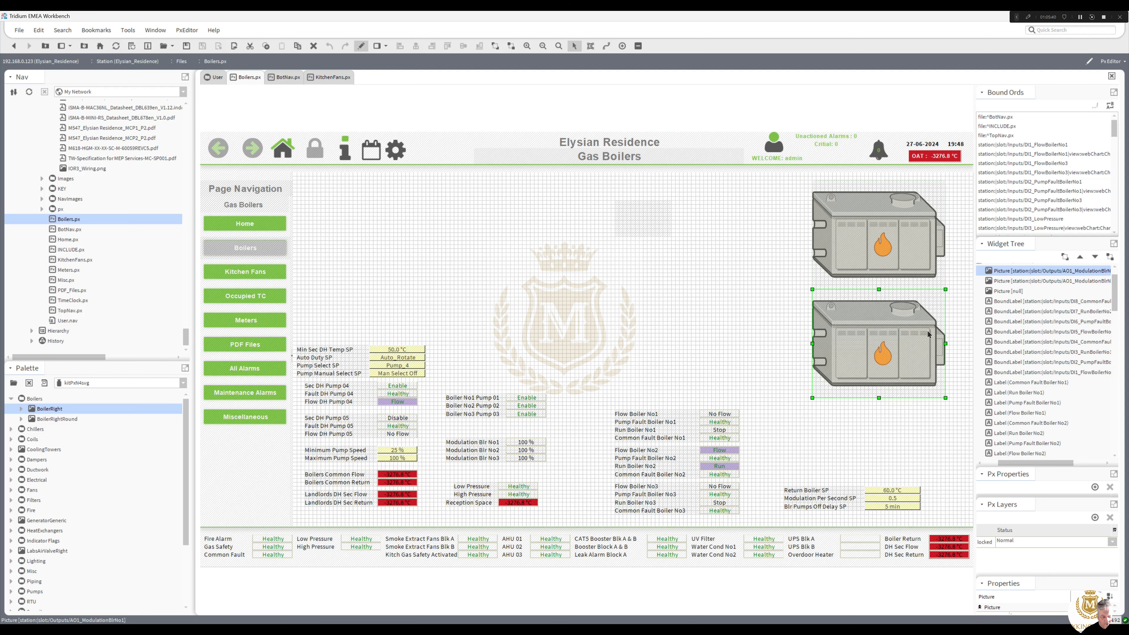
Move the Return Boiler SP, Modulation Per Second SP and Blr Pumps Off Delay SP labels with their values to the middle of the graphic
{"action": "left_click_drag", "start_coordinate": [938, 474], "coordinate": [772, 525]}
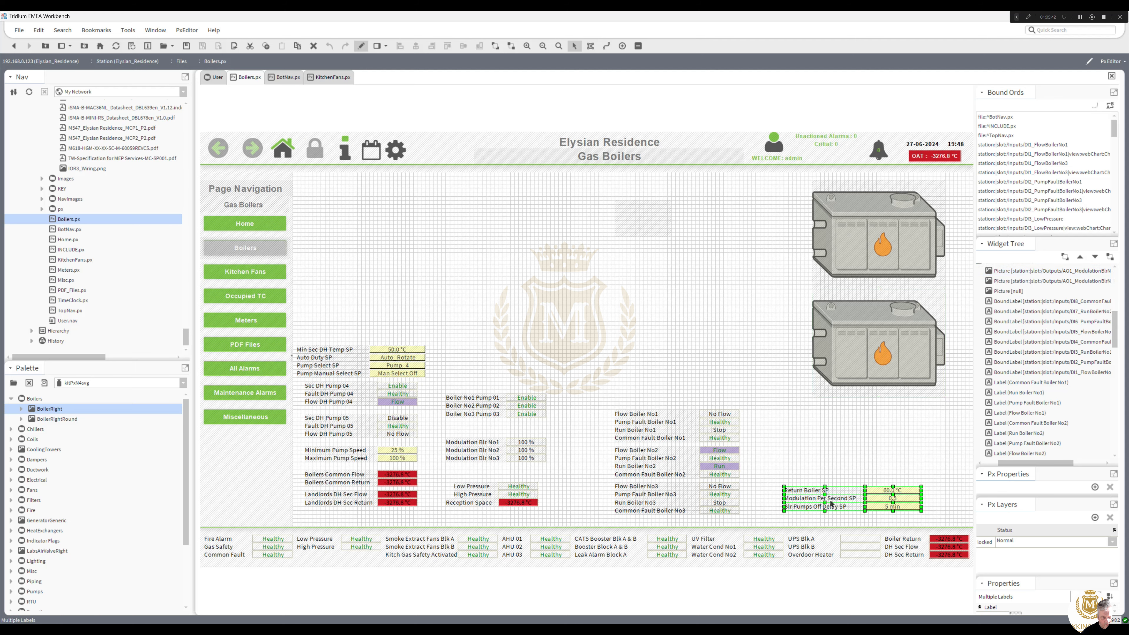
{"action": "left_click_drag", "start_coordinate": [710, 401], "coordinate": [579, 317]}
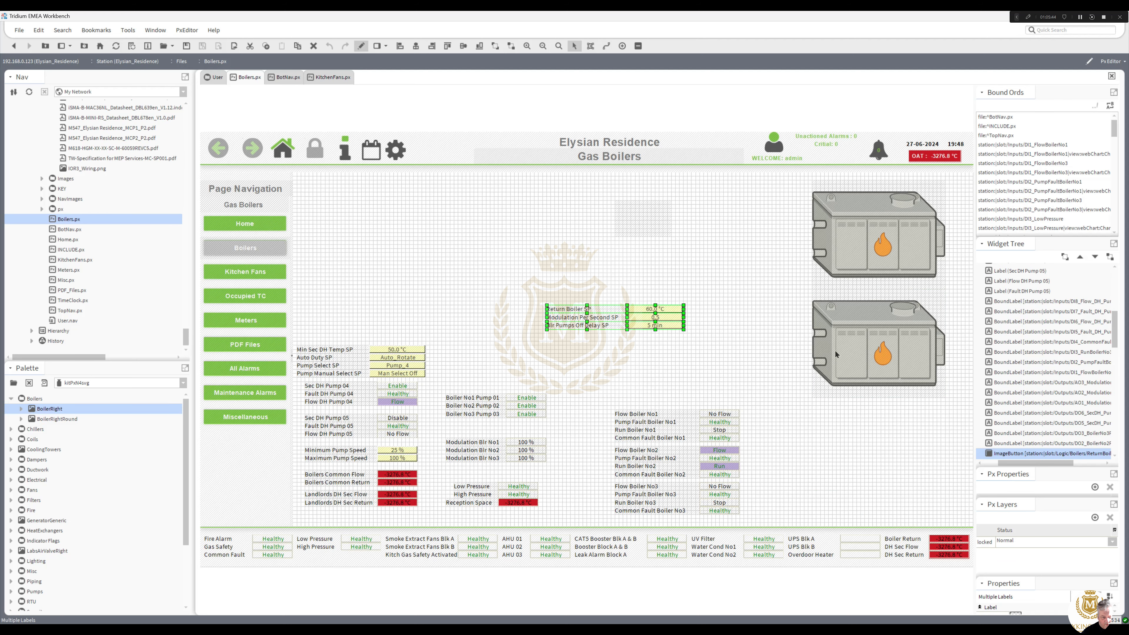
Duplicate the lower boiler picture and place the copy directly below it as a third boiler
{"action": "left_click", "coordinate": [857, 352]}
{"action": "right_click", "coordinate": [858, 351]}
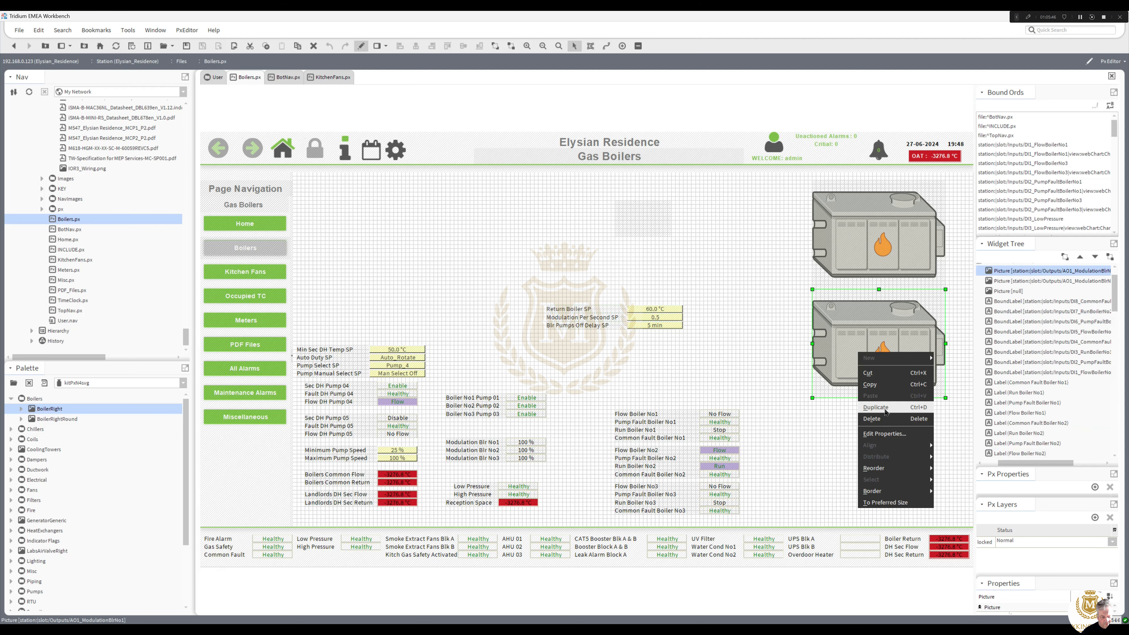
{"action": "left_click", "coordinate": [875, 407]}
{"action": "left_click_drag", "start_coordinate": [864, 341], "coordinate": [863, 451]}
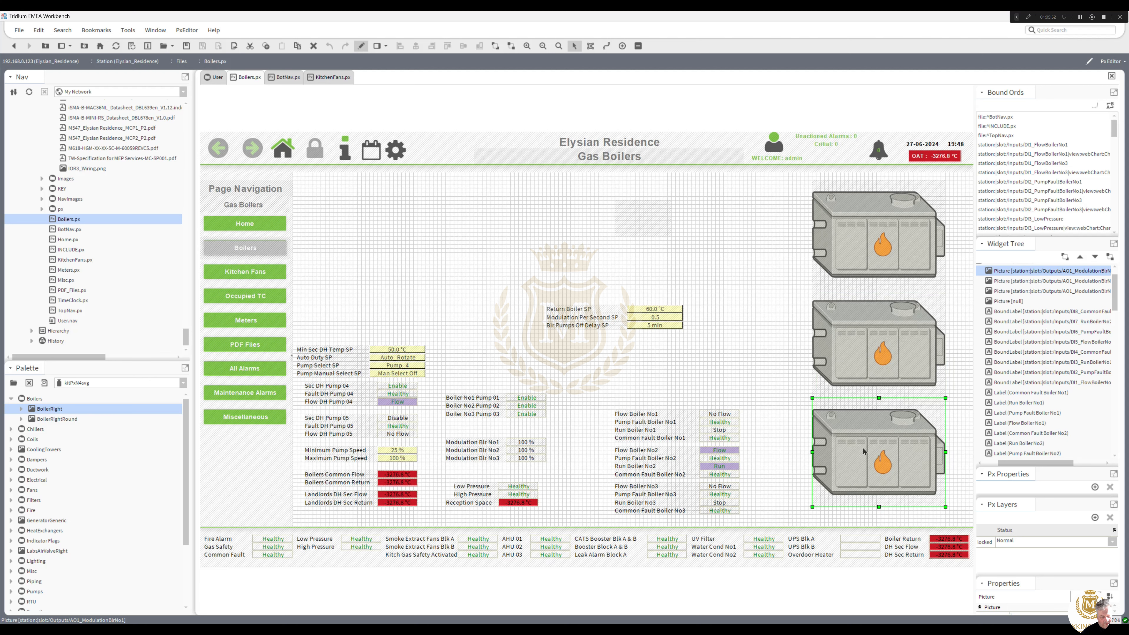
Shrink the uppermost boiler picture to about 200 by 140
{"action": "left_click", "coordinate": [862, 255]}
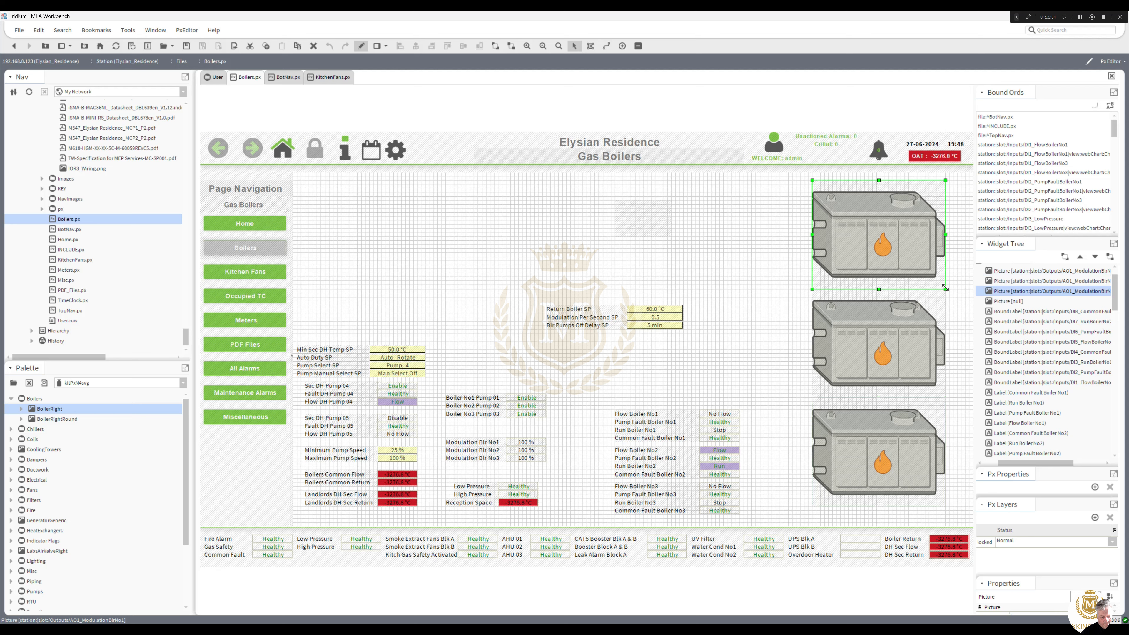
{"action": "left_click_drag", "start_coordinate": [946, 288], "coordinate": [893, 238]}
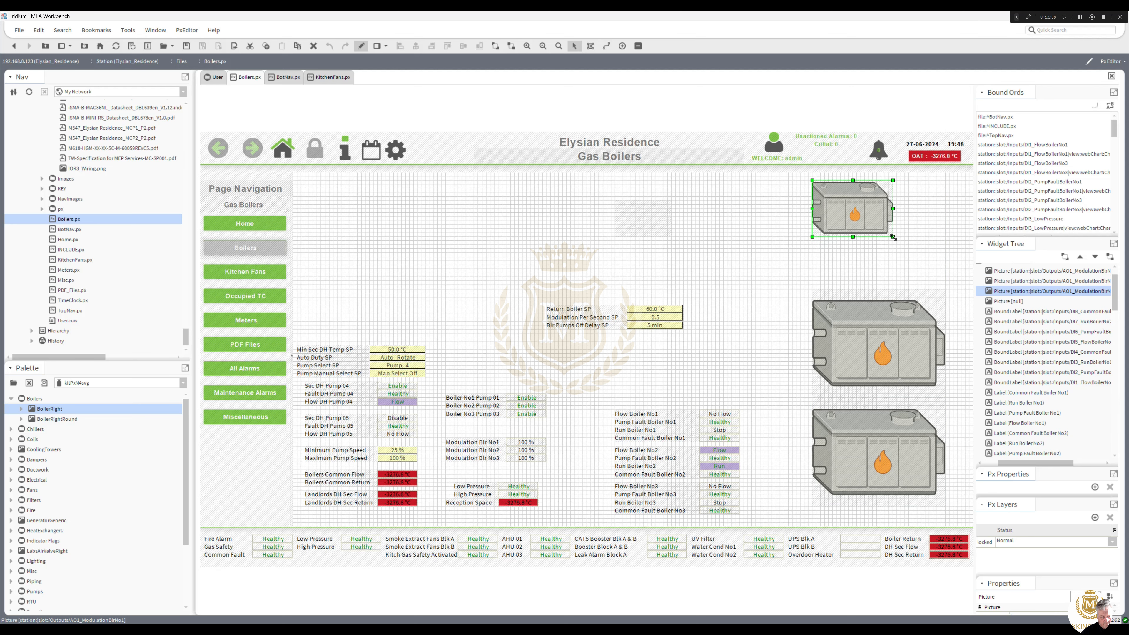
Delete the middle and lowest boiler pictures
{"action": "left_click", "coordinate": [882, 348]}
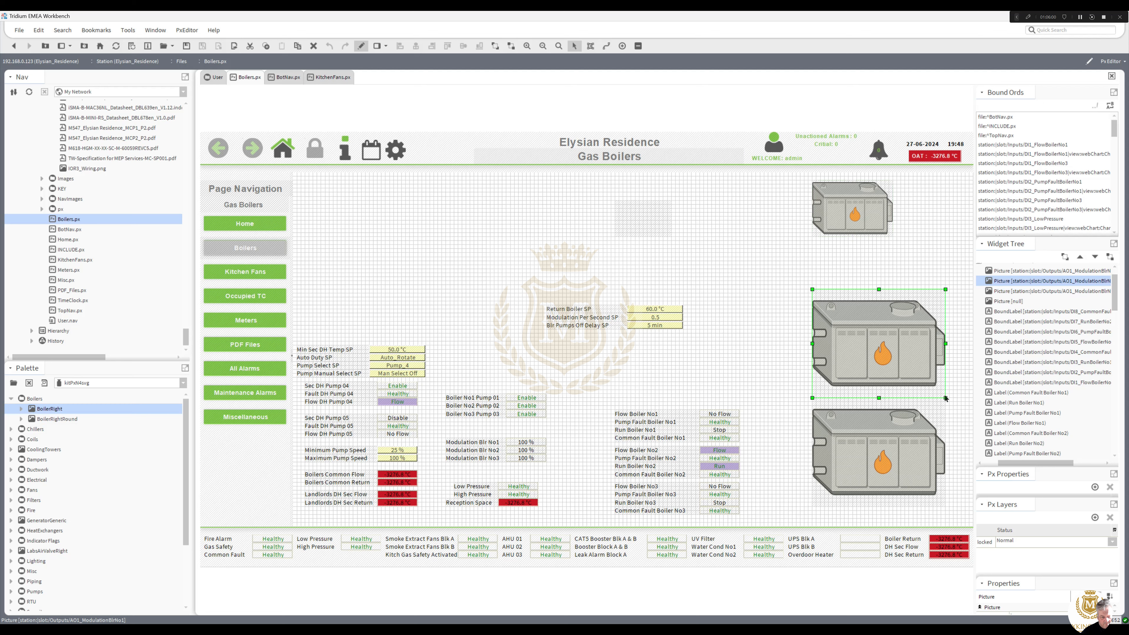
{"action": "left_click_drag", "start_coordinate": [946, 397], "coordinate": [917, 337]}
{"action": "mouse_move", "coordinate": [862, 299]}
{"action": "left_mouse_down"}
{"action": "mouse_move", "coordinate": [850, 270]}
{"action": "mouse_move", "coordinate": [858, 282]}
{"action": "left_mouse_up"}
{"action": "key", "text": "Delete"}
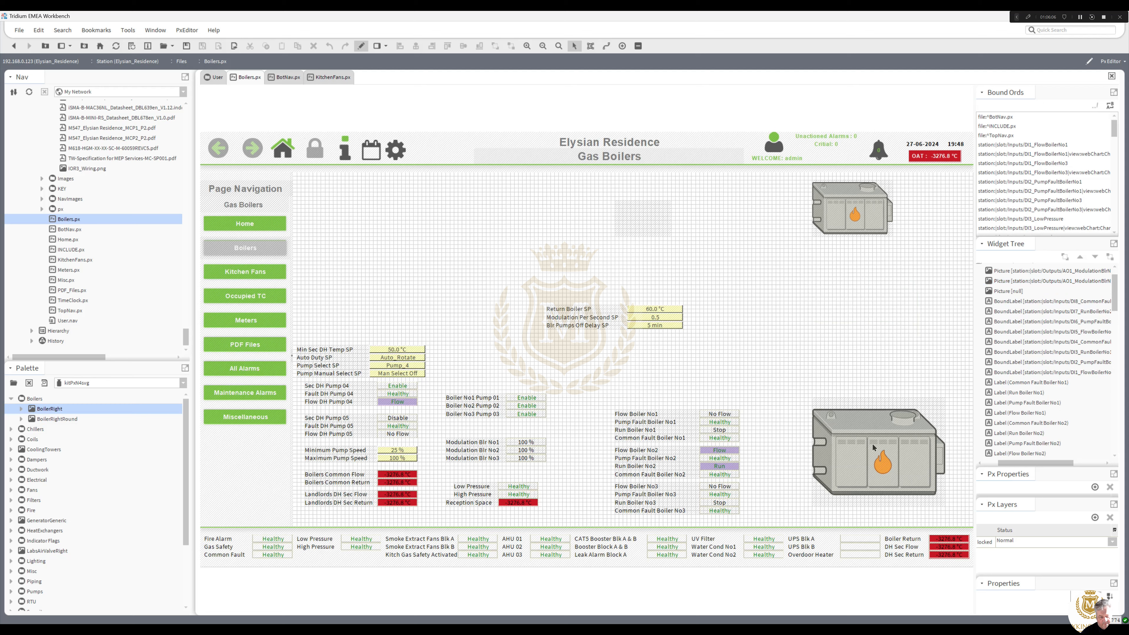
{"action": "left_click", "coordinate": [883, 460]}
{"action": "key", "text": "Delete"}
Shift the small boiler picture slightly left and duplicate it twice, stacking the three boilers in a vertical column
{"action": "left_click_drag", "start_coordinate": [853, 217], "coordinate": [836, 272]}
{"action": "right_click", "coordinate": [842, 214]}
{"action": "left_click", "coordinate": [871, 273]}
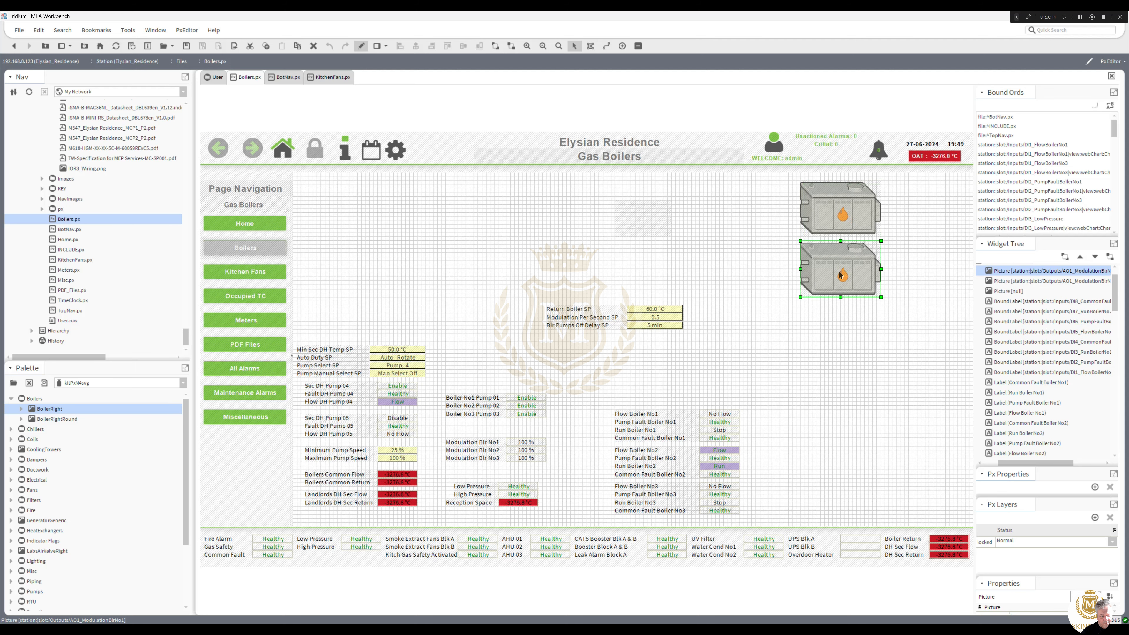
{"action": "right_click", "coordinate": [839, 271]}
{"action": "left_click", "coordinate": [856, 326]}
{"action": "left_click_drag", "start_coordinate": [841, 270], "coordinate": [840, 326]}
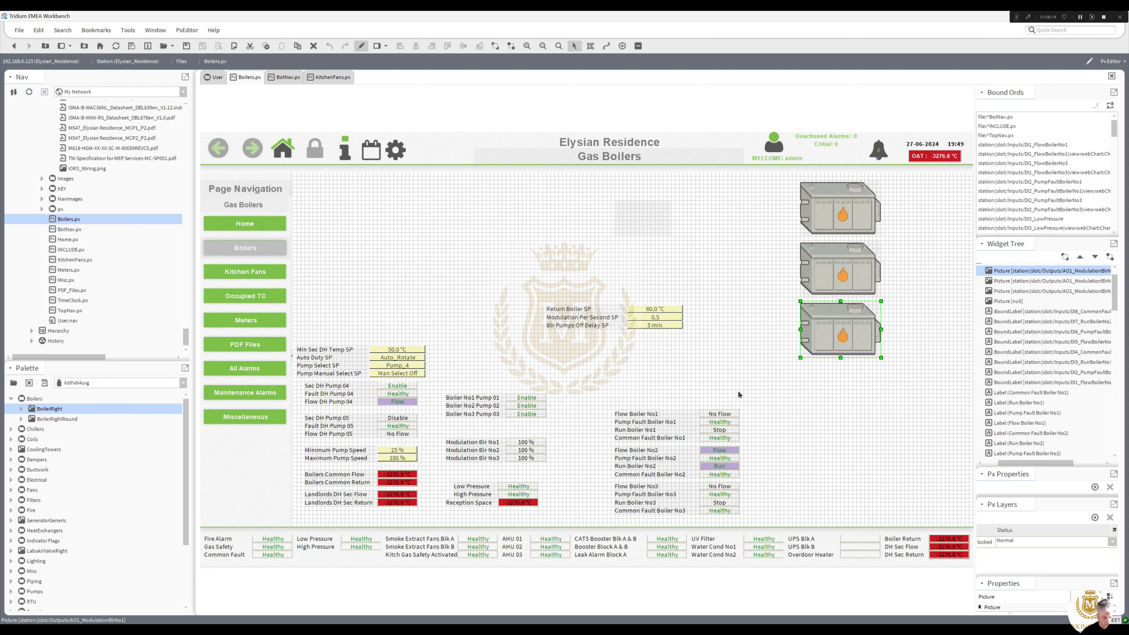
Copy the Bound Label Binding ord from the Modulation Blr No2 value label
{"action": "double_click", "coordinate": [525, 450]}
{"action": "double_click", "coordinate": [597, 369]}
{"action": "key", "text": "ctrl+c"}
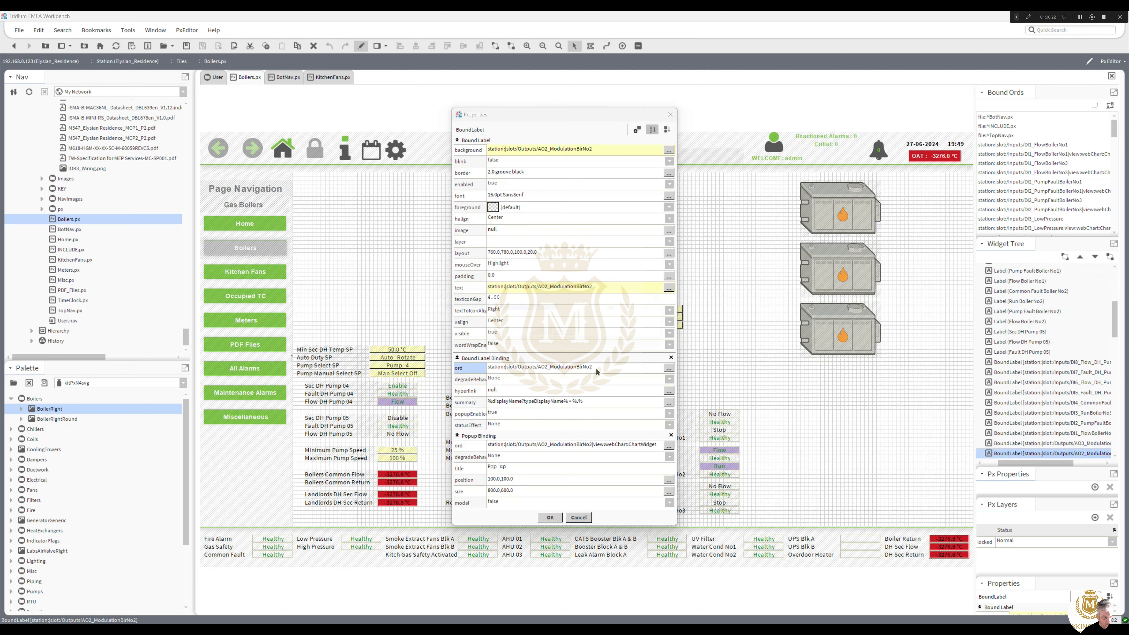
{"action": "left_click", "coordinate": [550, 338]}
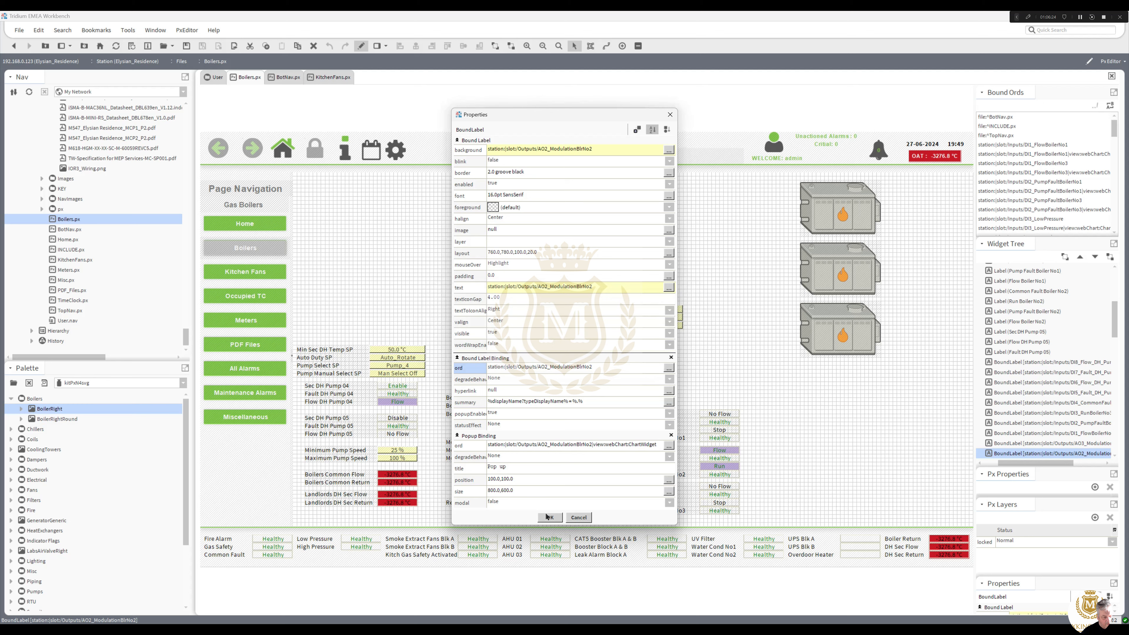
{"action": "left_click", "coordinate": [550, 517]}
Set the middle boiler picture's Value Binding ord to station:|slot:/Outputs/AO2_ModulationBlrNo2
{"action": "double_click", "coordinate": [807, 292]}
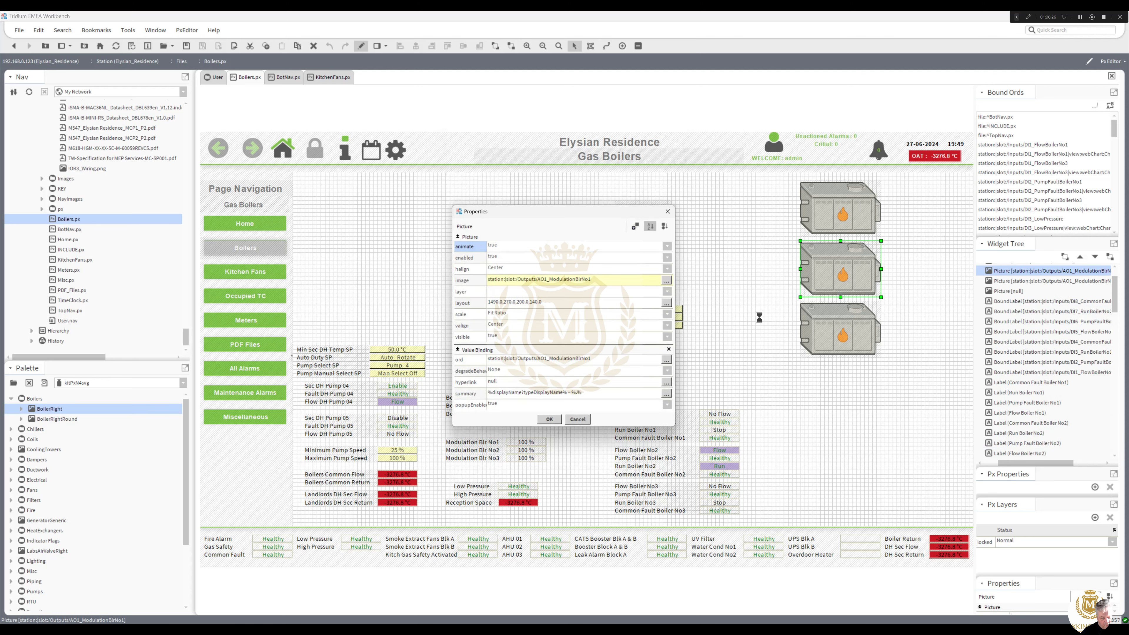
{"action": "double_click", "coordinate": [602, 361]}
{"action": "key", "text": "ctrl+v"}
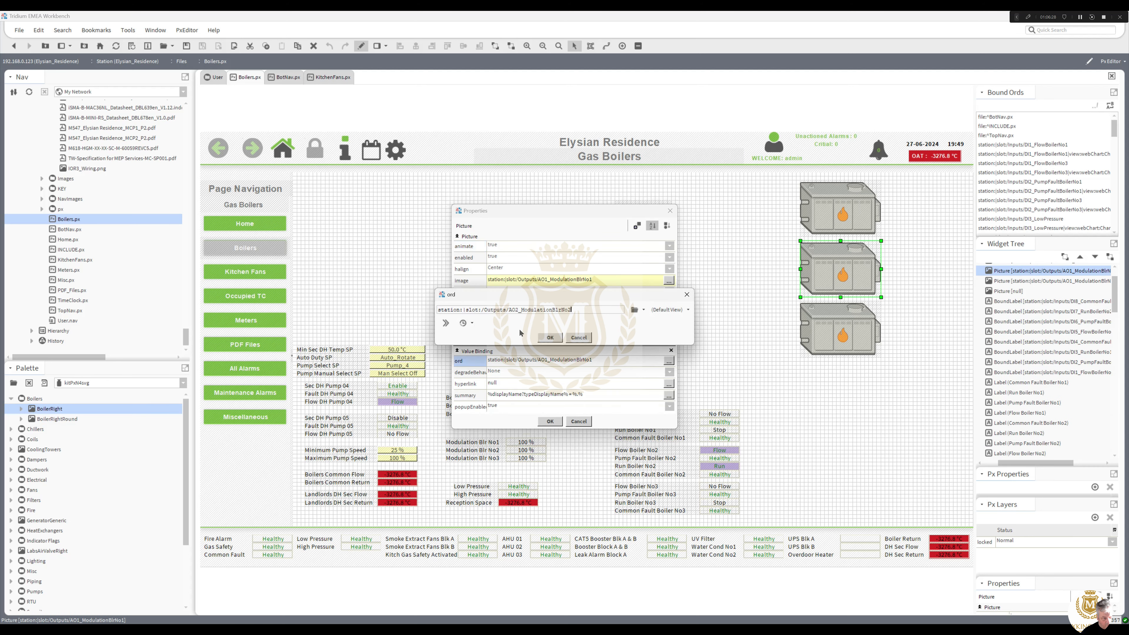
{"action": "left_click", "coordinate": [545, 334]}
{"action": "left_click", "coordinate": [550, 421]}
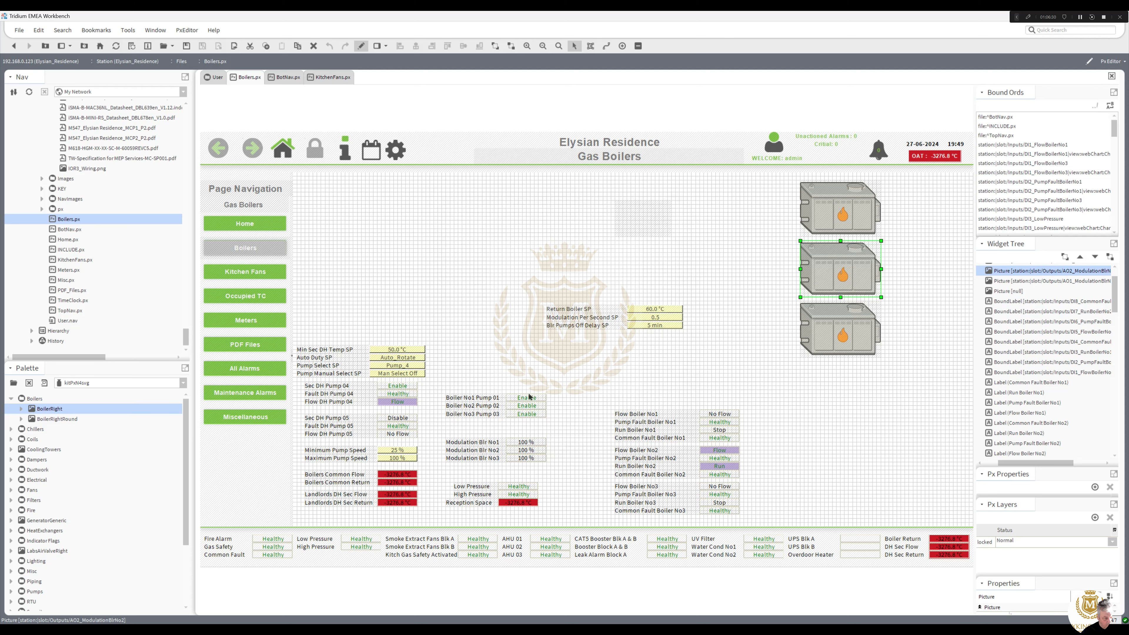
Copy the Bound Label Binding ord from the Modulation Blr No3 value label
{"action": "double_click", "coordinate": [527, 460]}
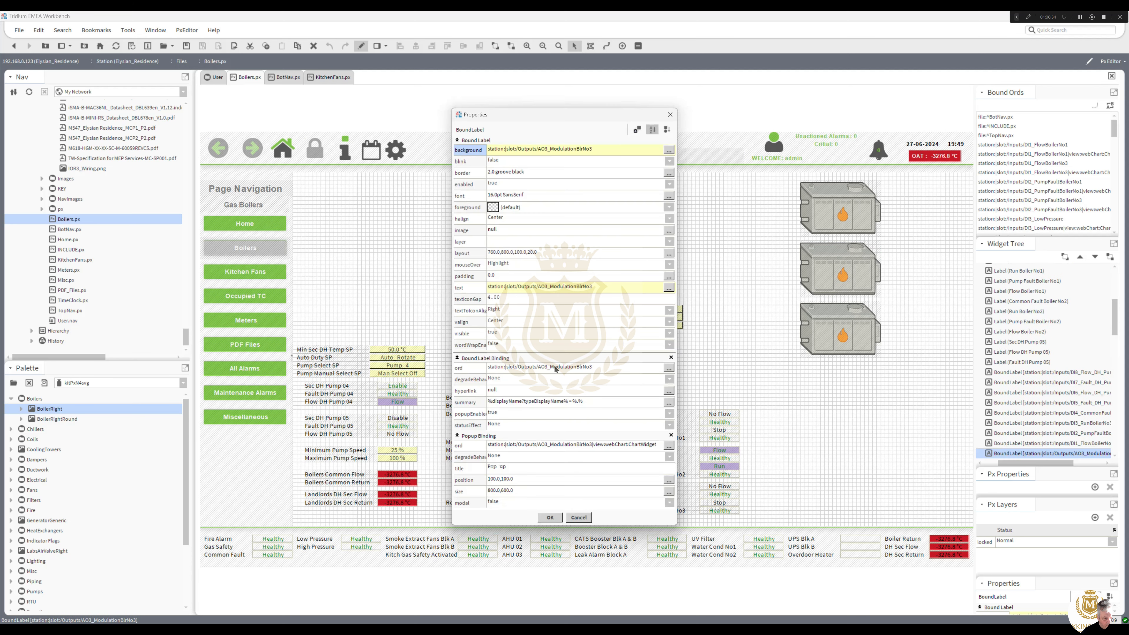
{"action": "double_click", "coordinate": [555, 368]}
{"action": "key", "text": "ctrl+c"}
{"action": "left_click", "coordinate": [551, 337]}
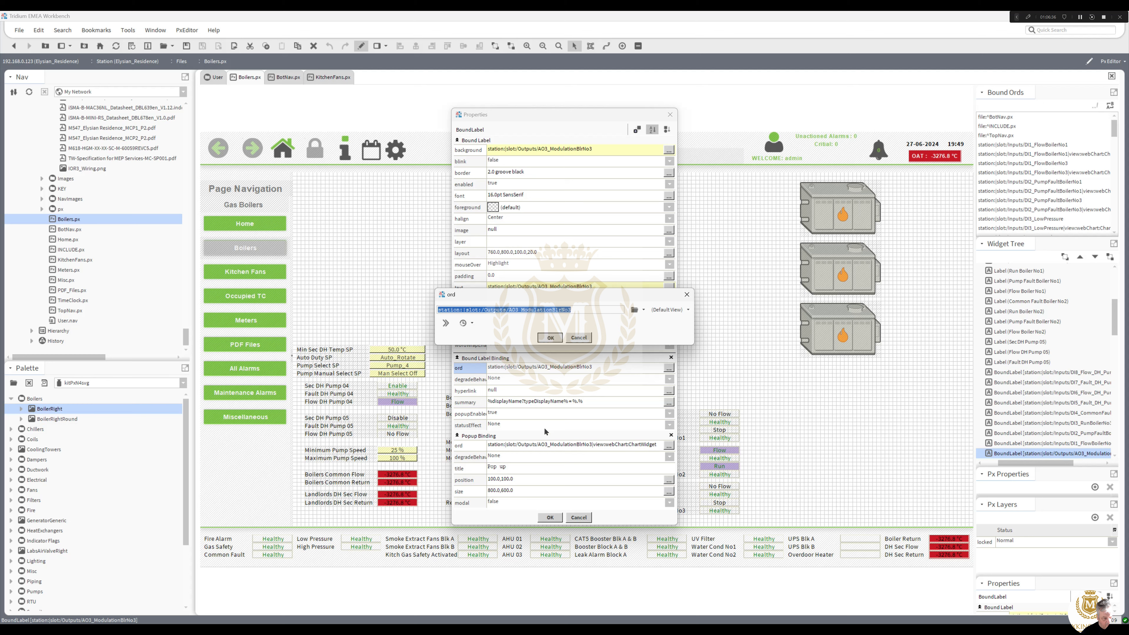
{"action": "left_click", "coordinate": [550, 518]}
Set the lowest boiler picture's Value Binding ord to station:|slot:/Outputs/AO3_ModulationBlrNo3
{"action": "double_click", "coordinate": [861, 347]}
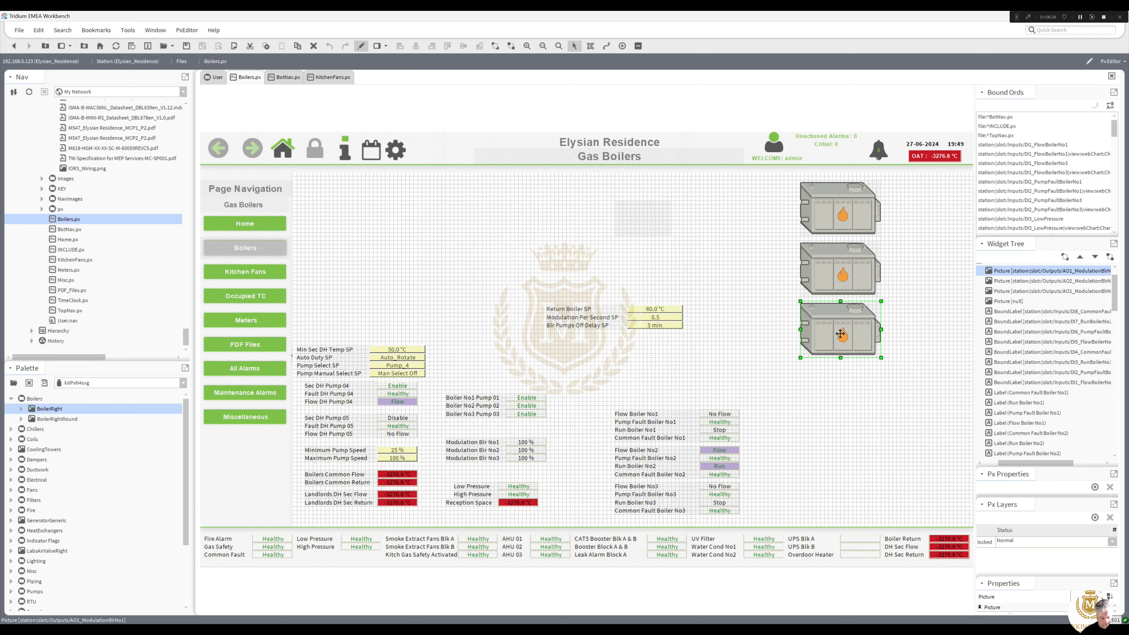
{"action": "double_click", "coordinate": [585, 361]}
{"action": "key", "text": "ctrl+v"}
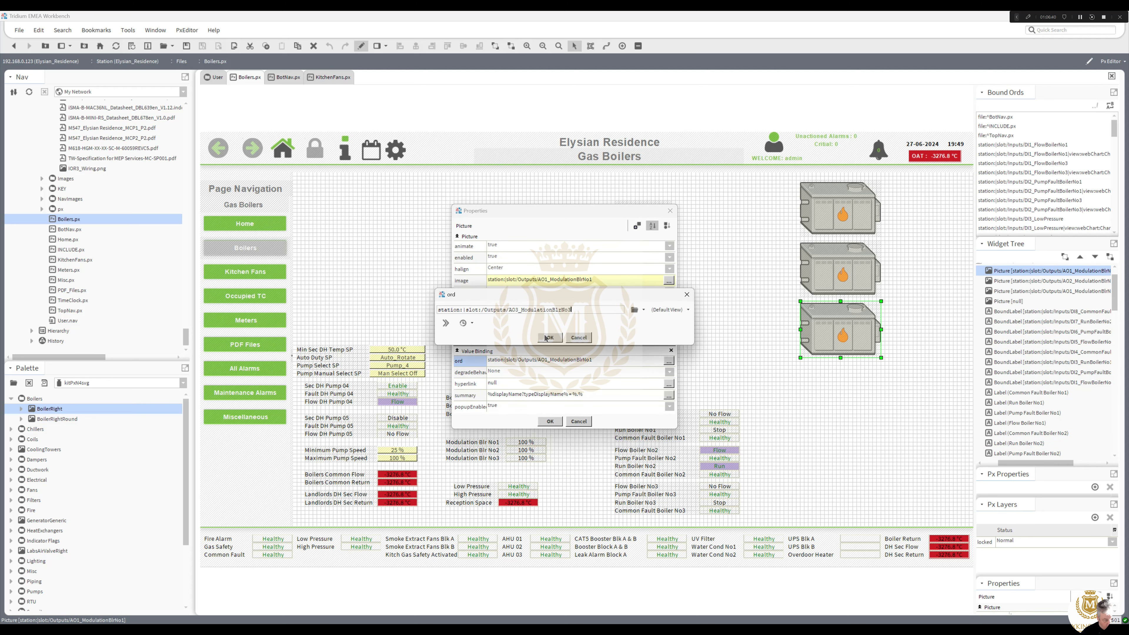
{"action": "left_click", "coordinate": [551, 337]}
{"action": "left_click", "coordinate": [551, 422]}
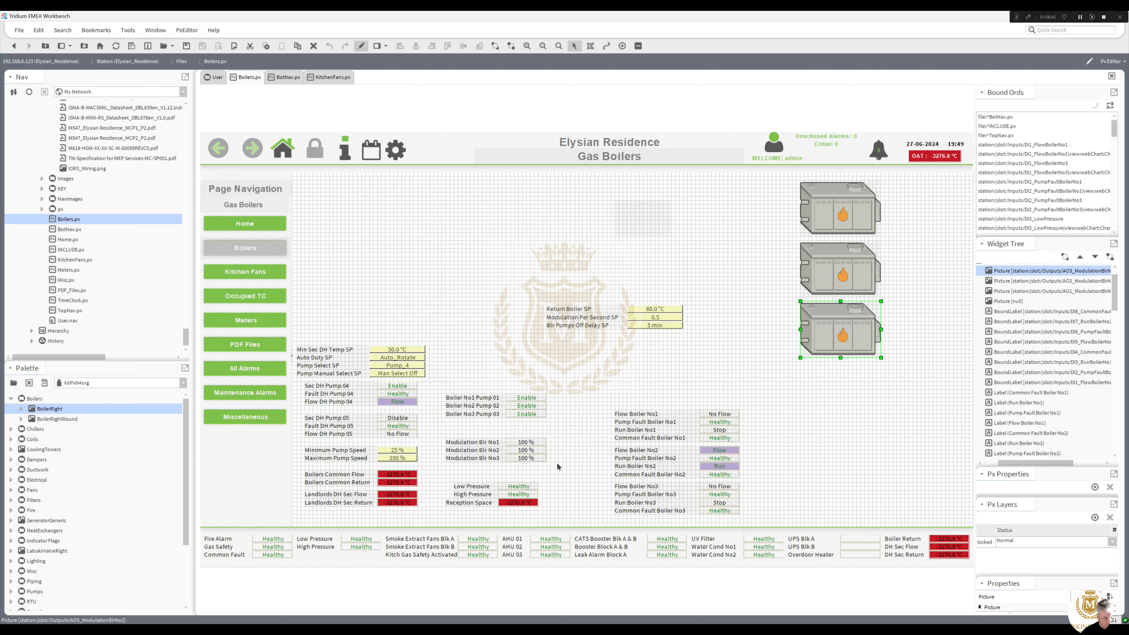
Shift the three boiler pictures slightly left and place the Modulation Blr No1, No2 and No3 rows beside their matching boilers
{"action": "left_click_drag", "start_coordinate": [562, 473], "coordinate": [883, 185]}
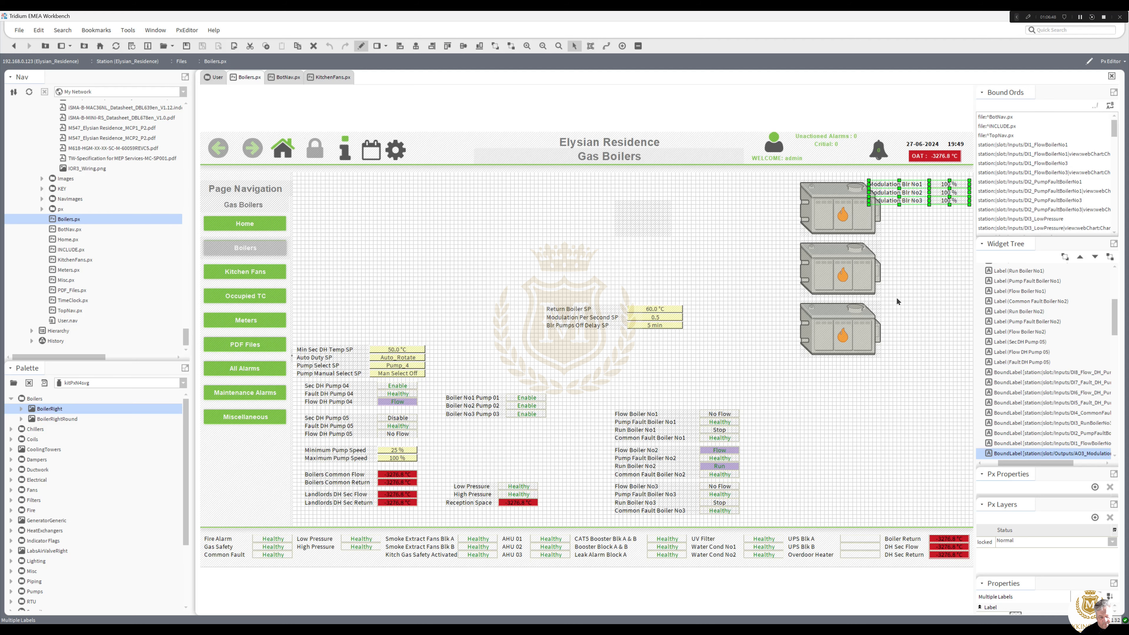
{"action": "left_click_drag", "start_coordinate": [896, 393], "coordinate": [785, 161]}
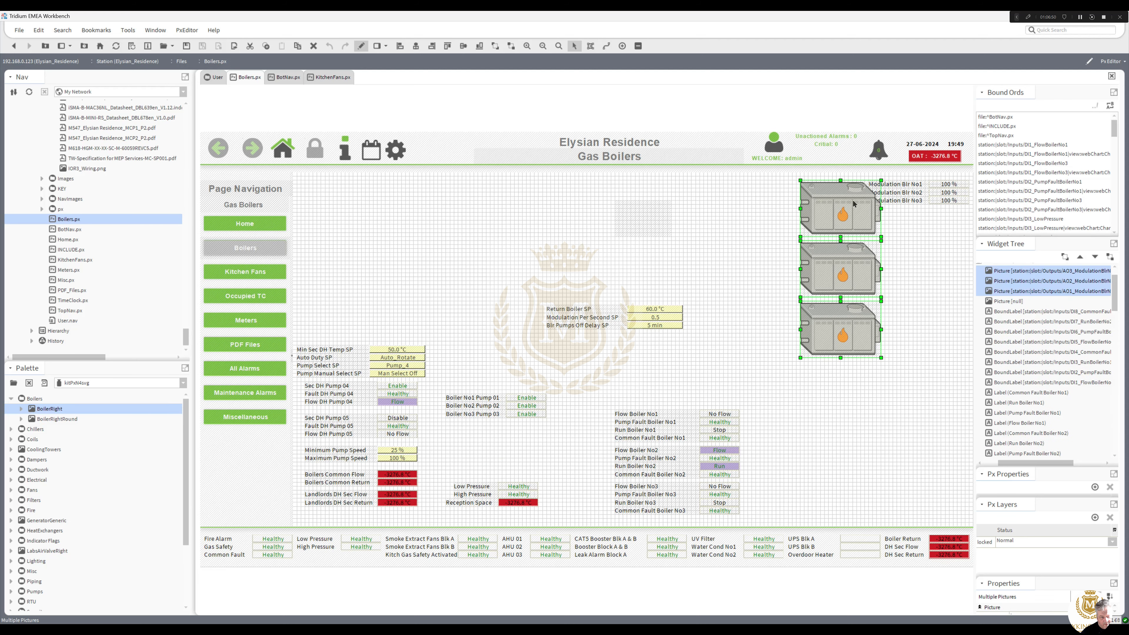
{"action": "left_click_drag", "start_coordinate": [831, 202], "coordinate": [944, 248]}
{"action": "left_click", "coordinate": [897, 238]}
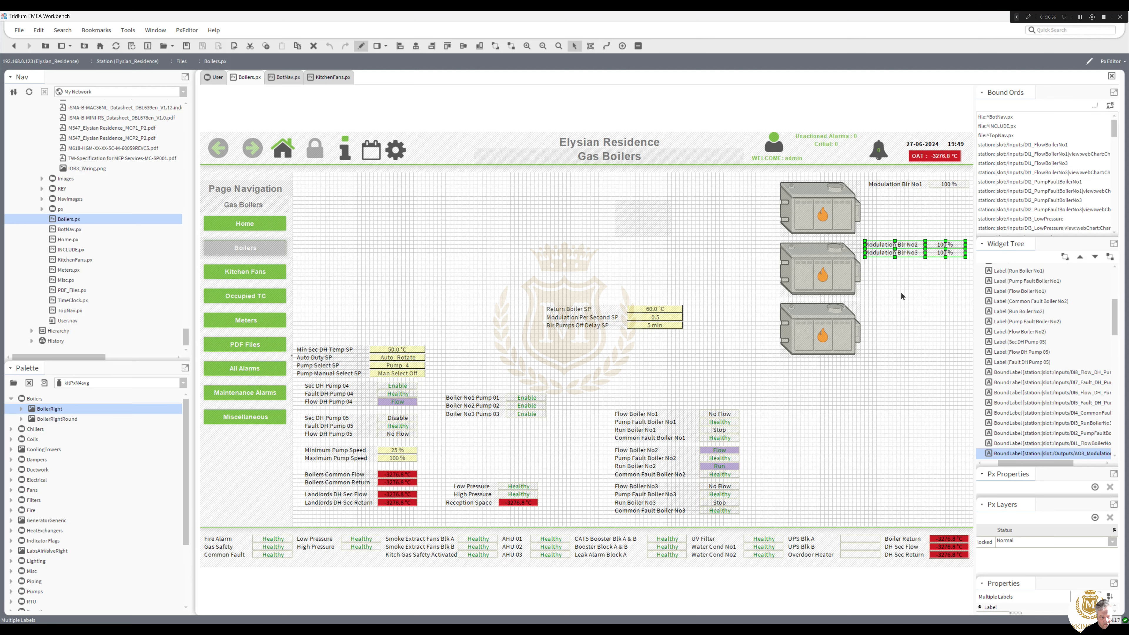
{"action": "left_click", "coordinate": [864, 266]}
{"action": "left_click_drag", "start_coordinate": [863, 266], "coordinate": [958, 306]}
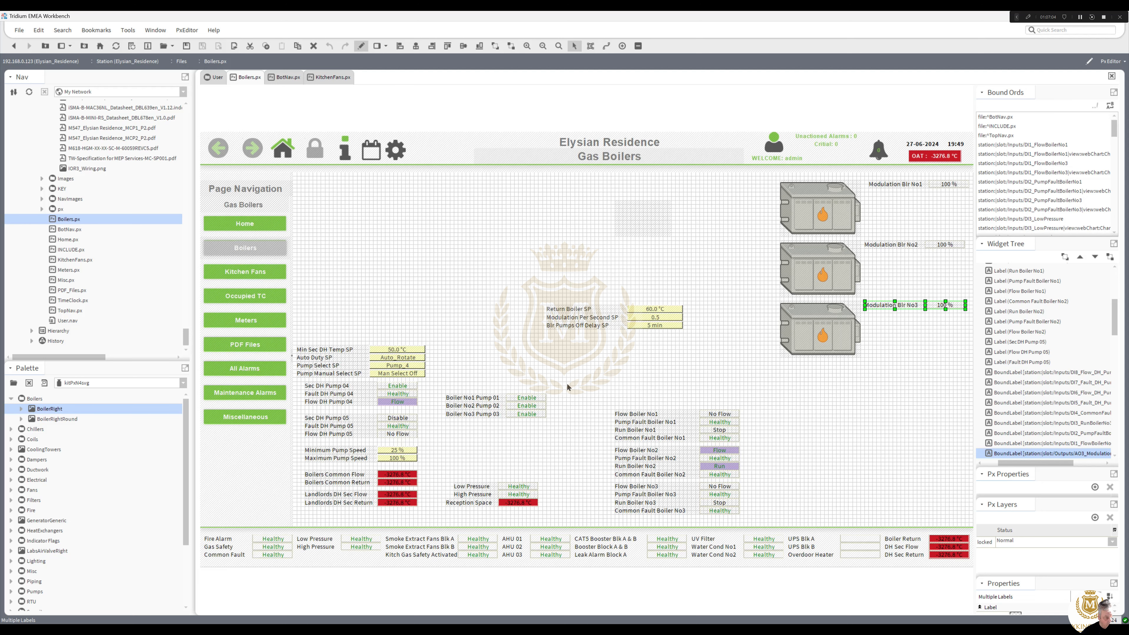
Move the Common Fault Boiler No1 row directly below Modulation Blr No1 and narrow its label to clear the boiler picture
{"action": "left_click", "coordinate": [635, 423]}
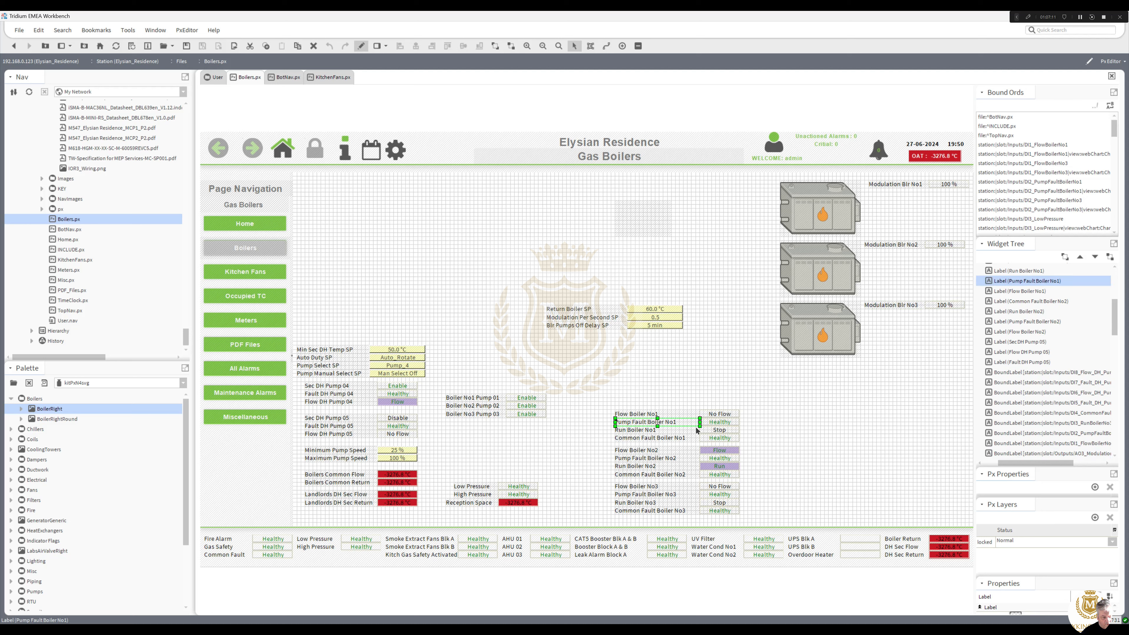
{"action": "left_click", "coordinate": [637, 442]}
{"action": "left_click", "coordinate": [714, 443], "text": "ctrl"}
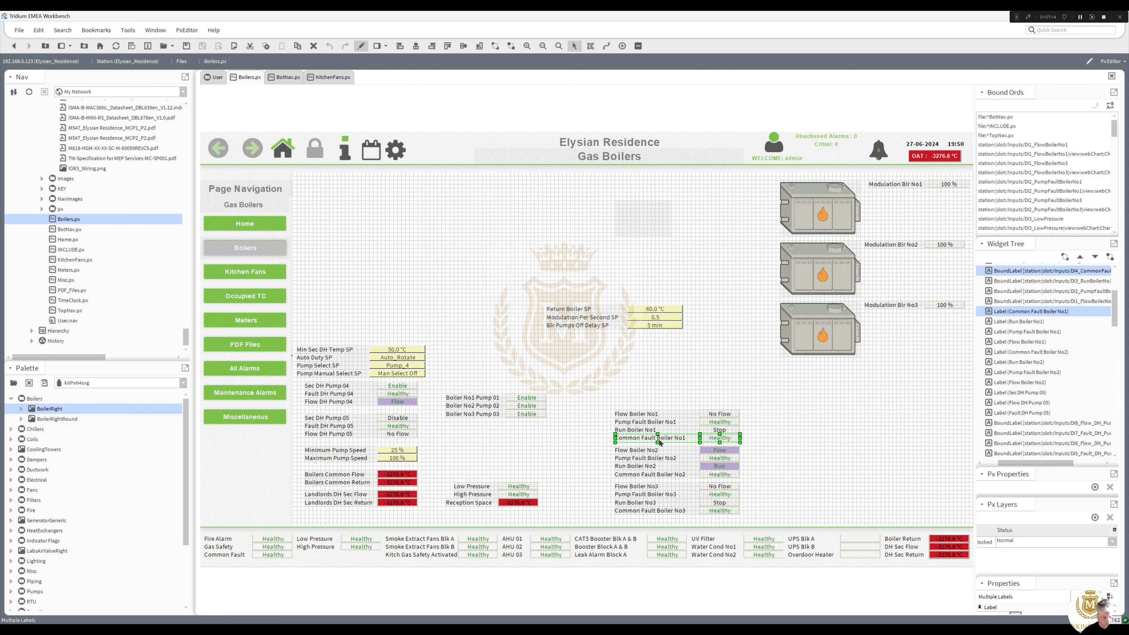
{"action": "left_click_drag", "start_coordinate": [660, 443], "coordinate": [889, 195]}
{"action": "left_click", "coordinate": [850, 196]}
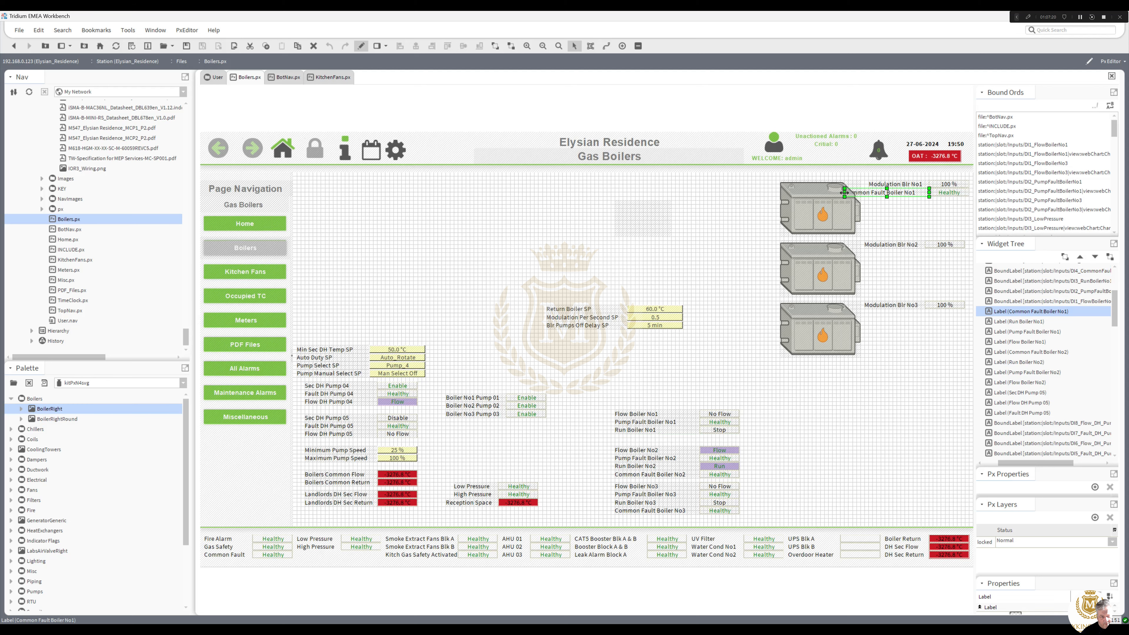
{"action": "left_click_drag", "start_coordinate": [868, 193], "coordinate": [869, 193]}
Change the Common Fault Boiler No1 label's text to "Fault Boiler No1"
{"action": "double_click", "coordinate": [879, 196]}
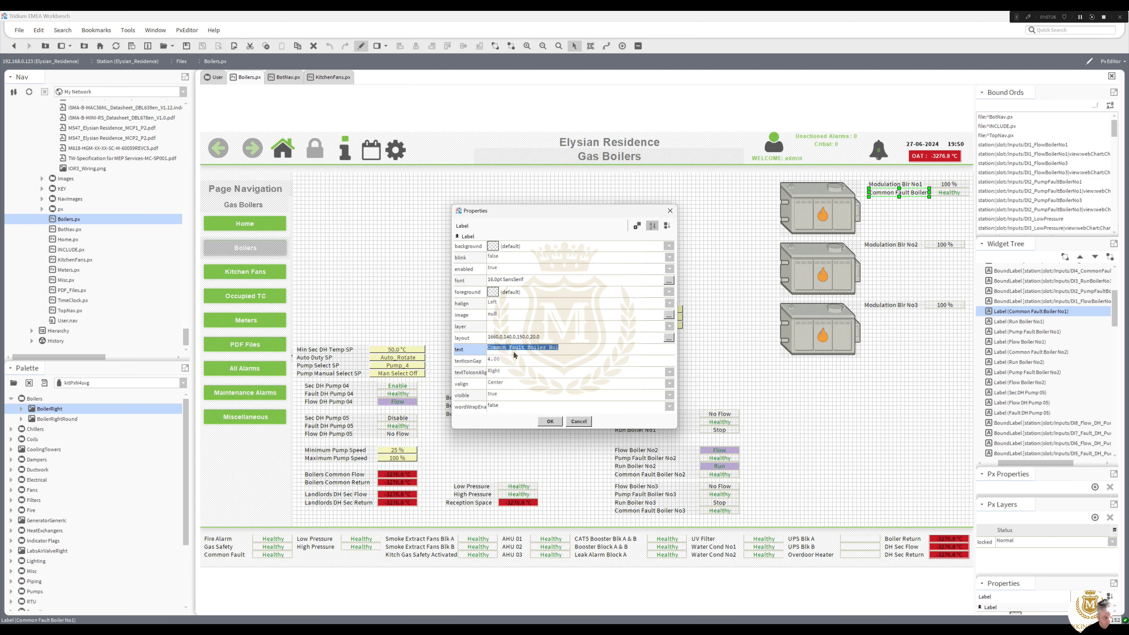
{"action": "left_click_drag", "start_coordinate": [509, 351], "coordinate": [488, 351]}
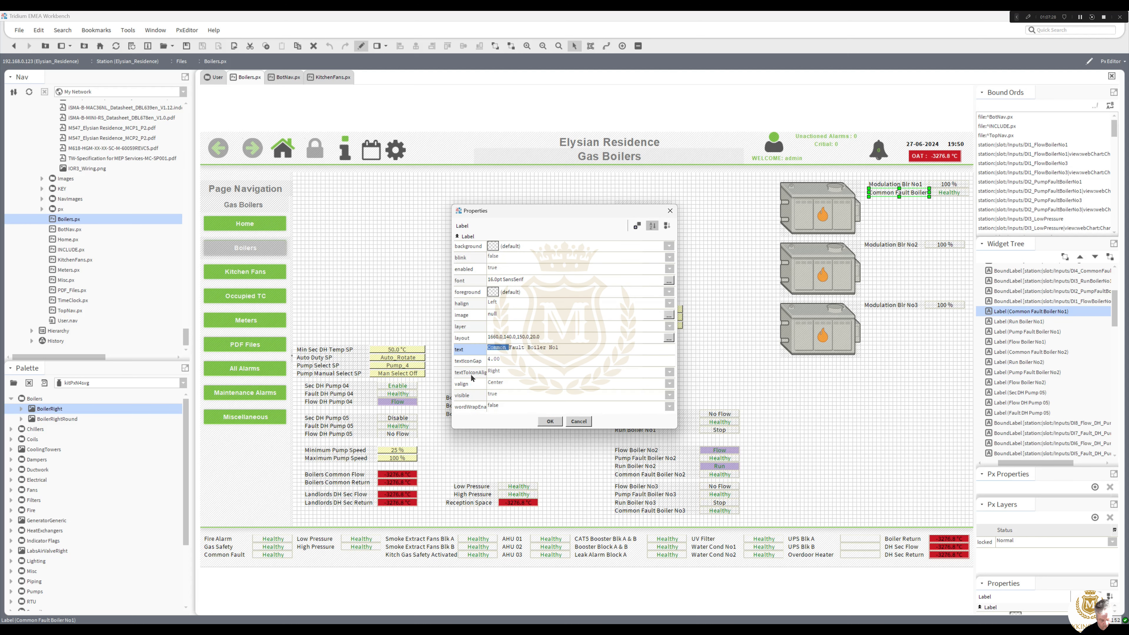
{"action": "key", "text": "BackSpace"}
{"action": "left_click", "coordinate": [551, 422]}
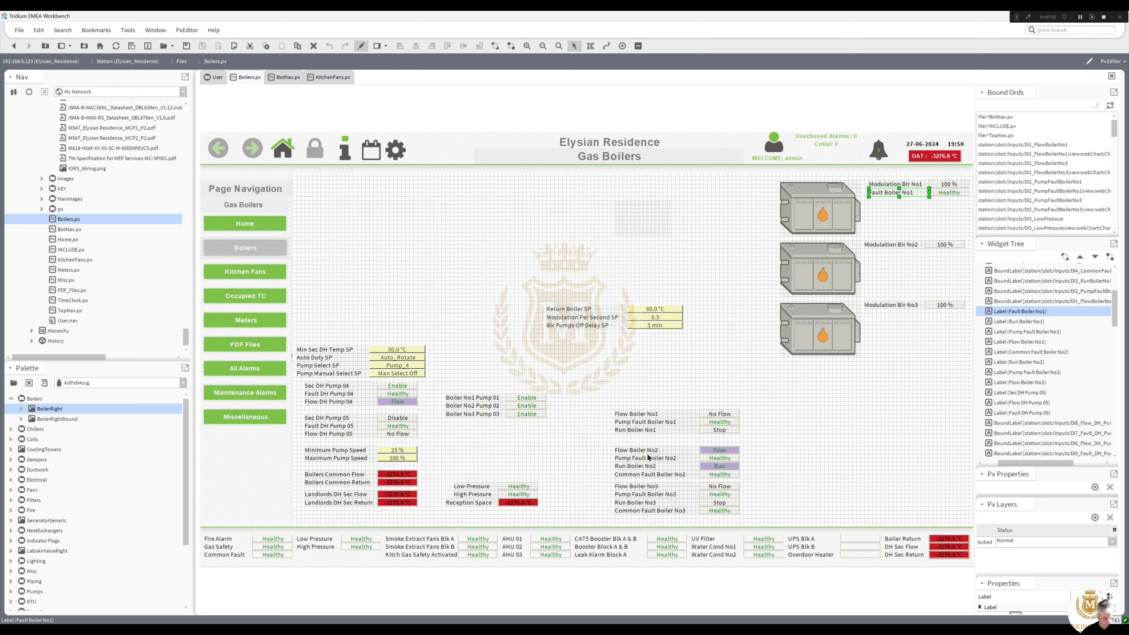
Change the Common Fault Boiler No2 label's text to "Fault Boiler No2"
{"action": "double_click", "coordinate": [645, 476]}
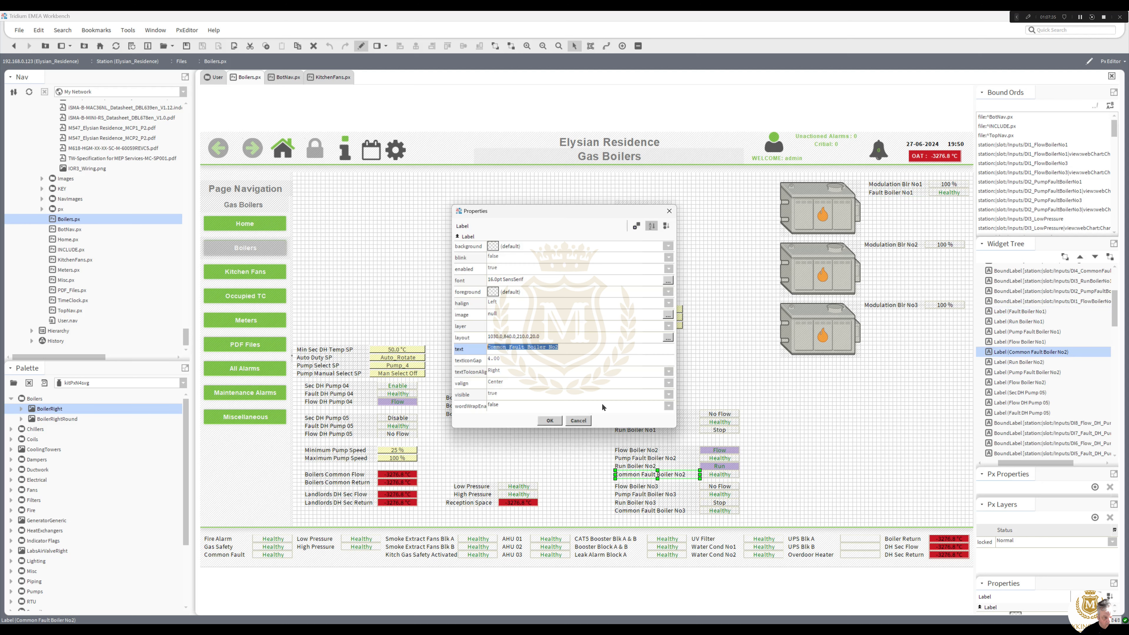
{"action": "left_click", "coordinate": [509, 348]}
{"action": "key", "text": "BackSpace"}
{"action": "key", "text": "BackSpace"}
{"action": "key", "text": "BackSpace"}
{"action": "key", "text": "BackSpace"}
{"action": "key", "text": "BackSpace"}
{"action": "key", "text": "BackSpace"}
{"action": "key", "text": "BackSpace"}
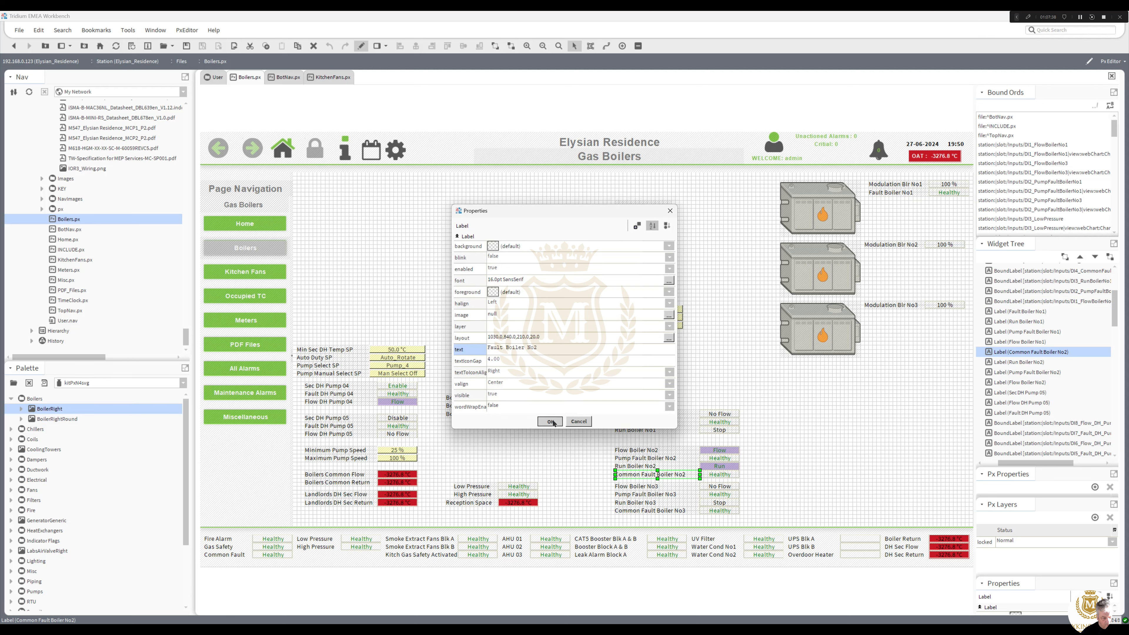
{"action": "left_click", "coordinate": [551, 421]}
Change the Common Fault Boiler No3 label's text to "Fault Boiler No3"
{"action": "double_click", "coordinate": [637, 512]}
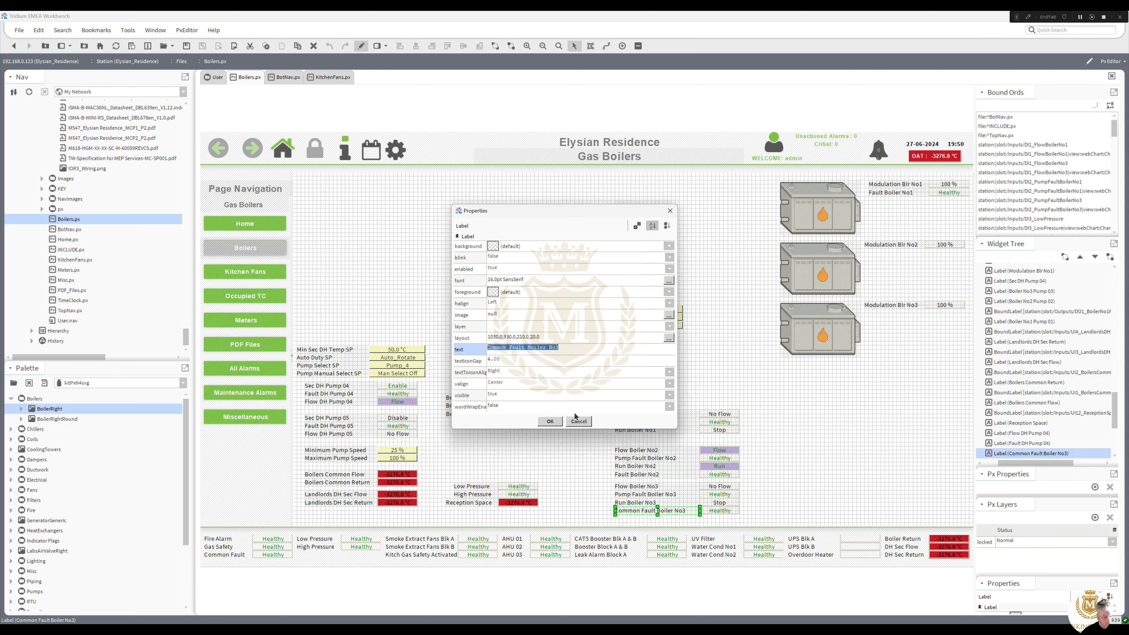
{"action": "left_click", "coordinate": [509, 348]}
{"action": "key", "text": "BackSpace"}
{"action": "key", "text": "BackSpace"}
{"action": "key", "text": "BackSpace"}
{"action": "key", "text": "BackSpace"}
{"action": "key", "text": "BackSpace"}
{"action": "key", "text": "BackSpace"}
{"action": "key", "text": "BackSpace"}
{"action": "left_click", "coordinate": [549, 421]}
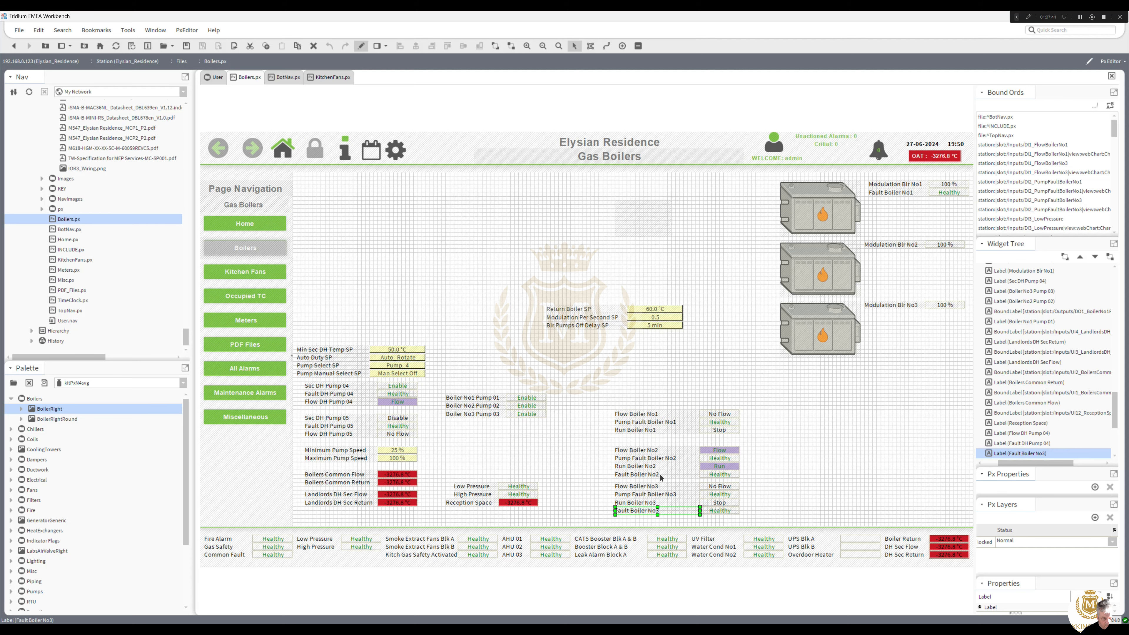
Move the Fault Boiler No2 row directly below Modulation Blr No2 and narrow its label to align with the one above
{"action": "left_click", "coordinate": [654, 477]}
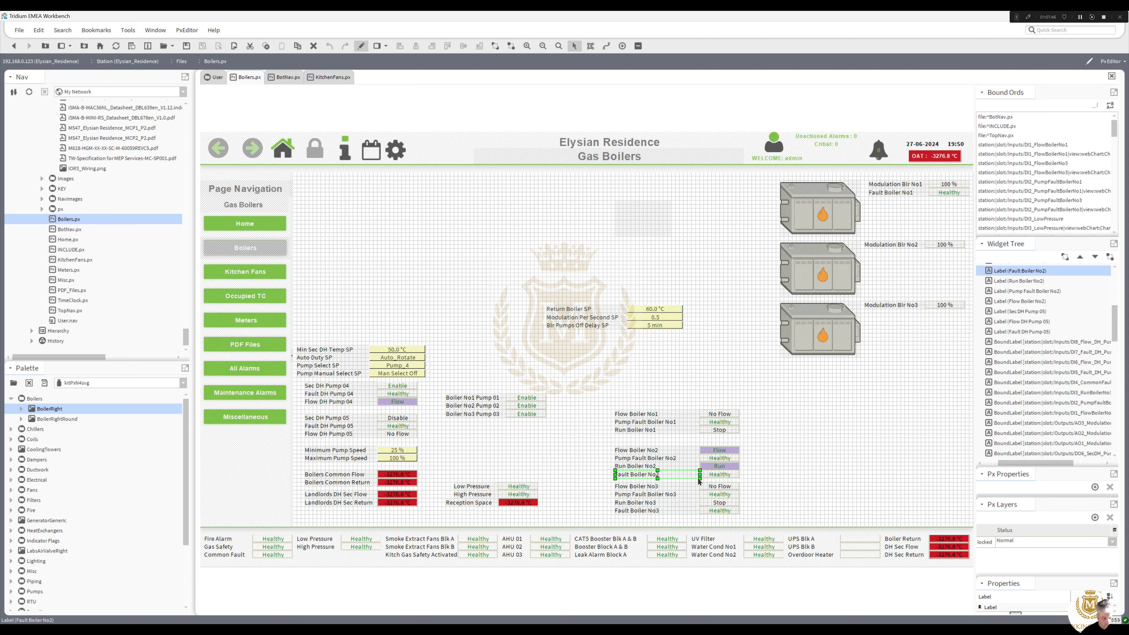
{"action": "left_click", "coordinate": [717, 476], "text": "ctrl"}
{"action": "mouse_move", "coordinate": [684, 478]}
{"action": "left_mouse_down"}
{"action": "mouse_move", "coordinate": [790, 401]}
{"action": "mouse_move", "coordinate": [907, 254]}
{"action": "left_mouse_up"}
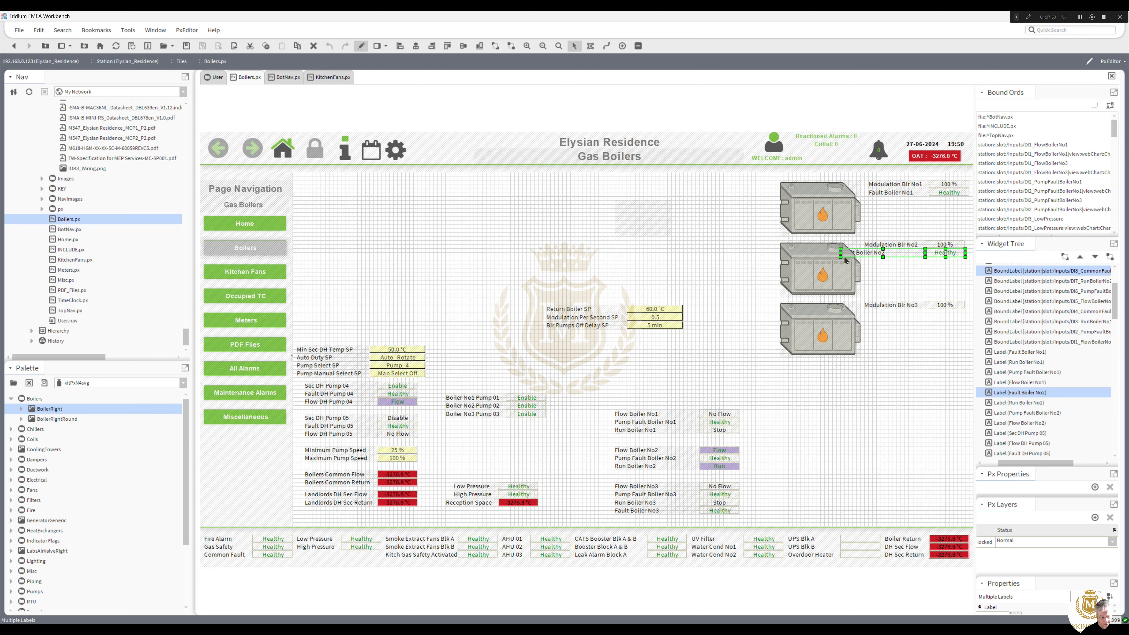
{"action": "left_click", "coordinate": [841, 254]}
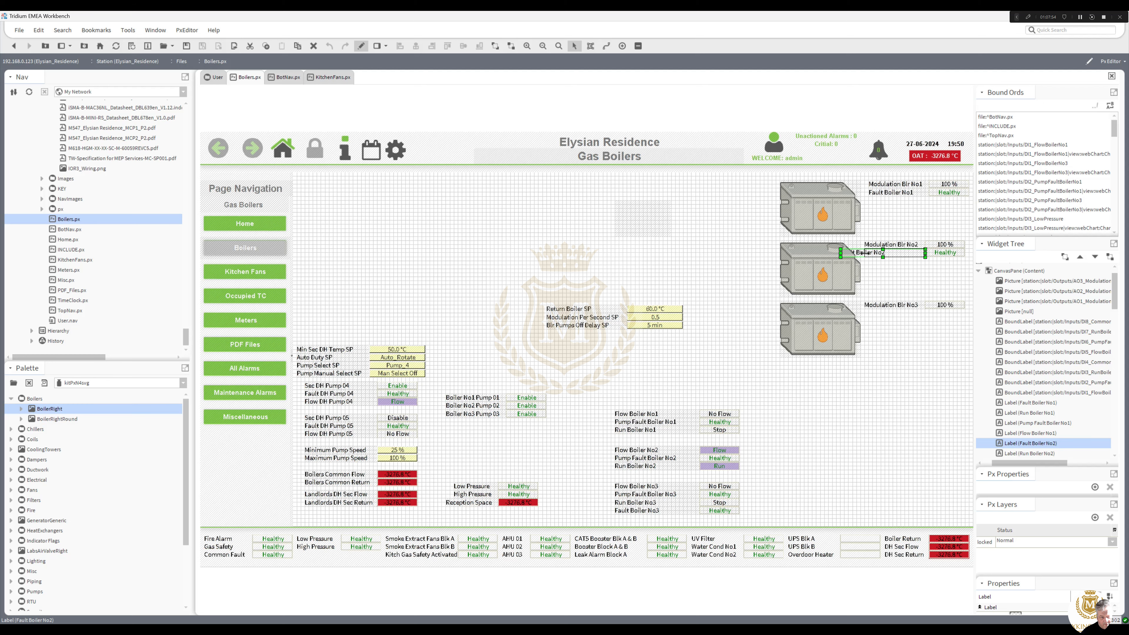
{"action": "left_click_drag", "start_coordinate": [865, 254], "coordinate": [865, 254]}
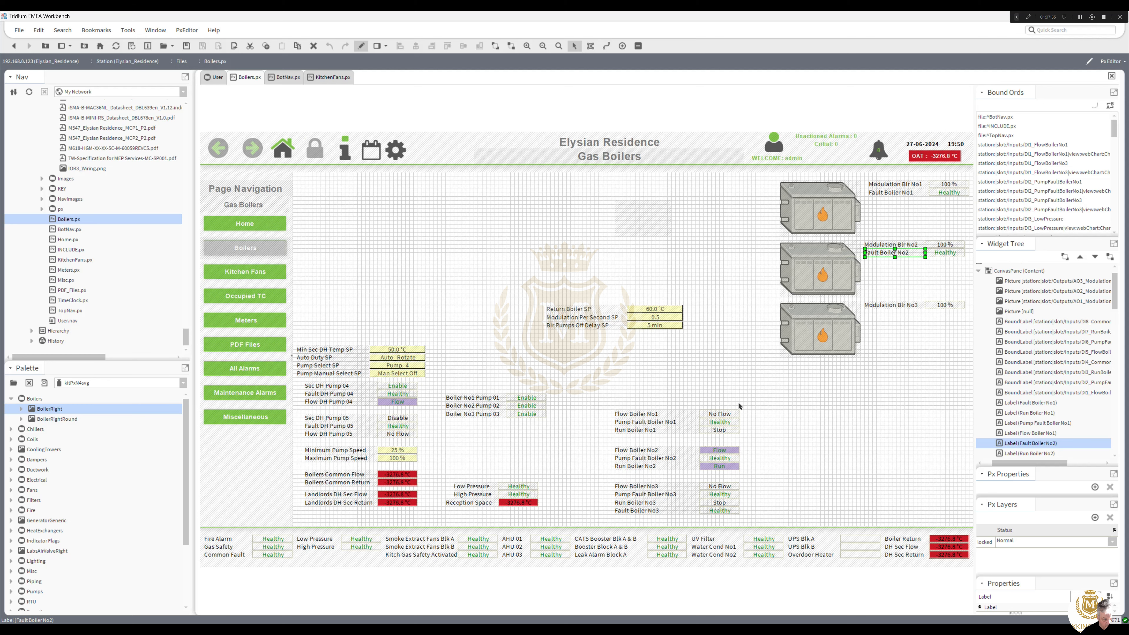
Move the Fault Boiler No3 row directly below Modulation Blr No3 and narrow its label to align with the one above
{"action": "left_click", "coordinate": [640, 513]}
{"action": "left_click", "coordinate": [715, 513], "text": "ctrl"}
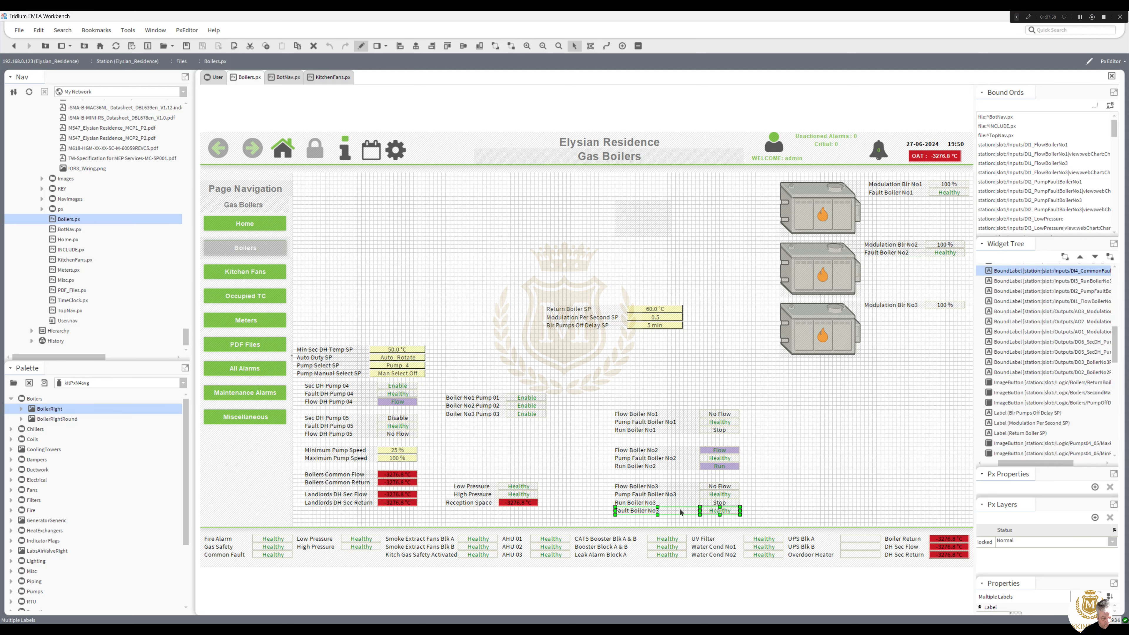
{"action": "mouse_move", "coordinate": [715, 513]}
{"action": "left_mouse_down"}
{"action": "mouse_move", "coordinate": [878, 358]}
{"action": "mouse_move", "coordinate": [907, 312]}
{"action": "left_mouse_up"}
{"action": "left_click", "coordinate": [884, 315]}
{"action": "left_click", "coordinate": [848, 316]}
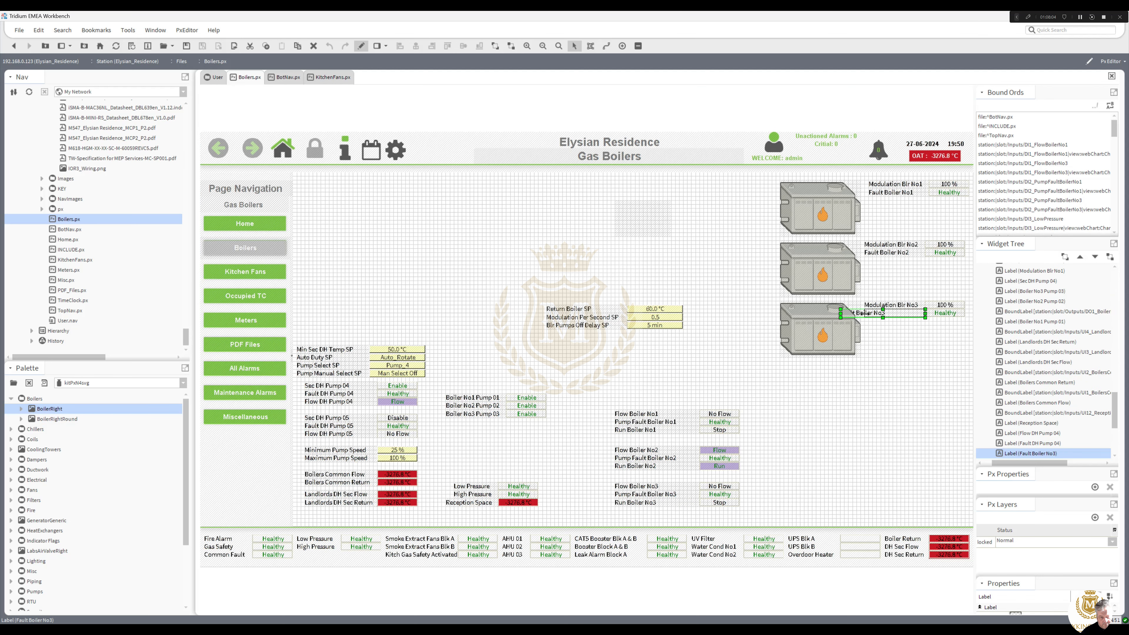
{"action": "left_click_drag", "start_coordinate": [863, 313], "coordinate": [894, 313]}
{"action": "left_click", "coordinate": [812, 441]}
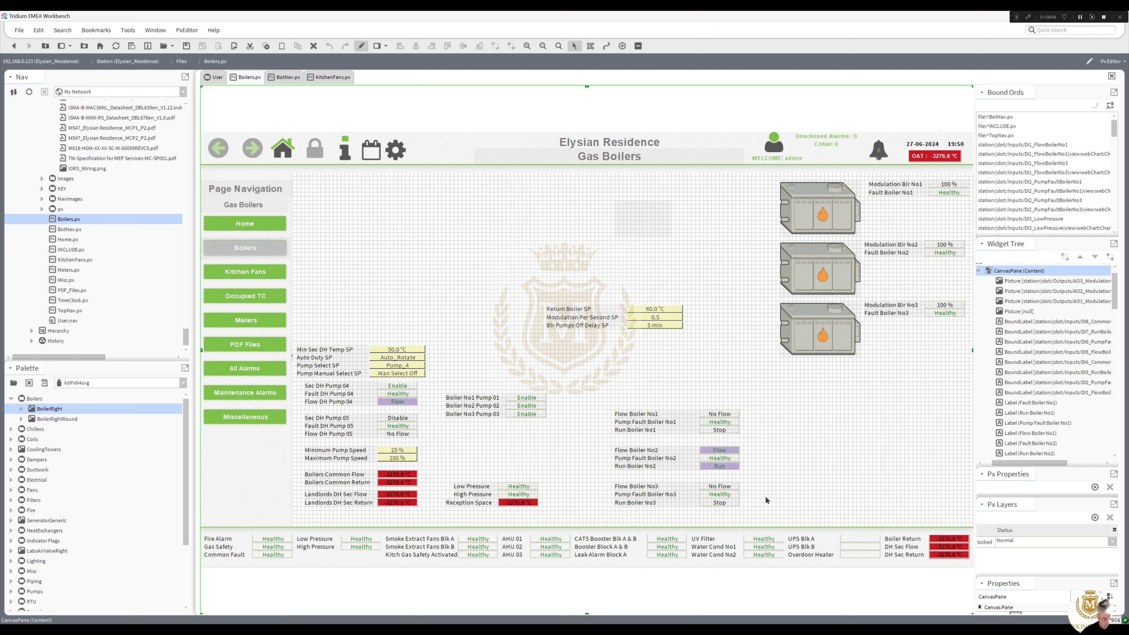
Move the Run Boiler No3 row below Fault Boiler No3 and narrow its label to line up beside the lowest boiler
{"action": "left_click", "coordinate": [725, 506]}
{"action": "left_click", "coordinate": [669, 504], "text": "shift"}
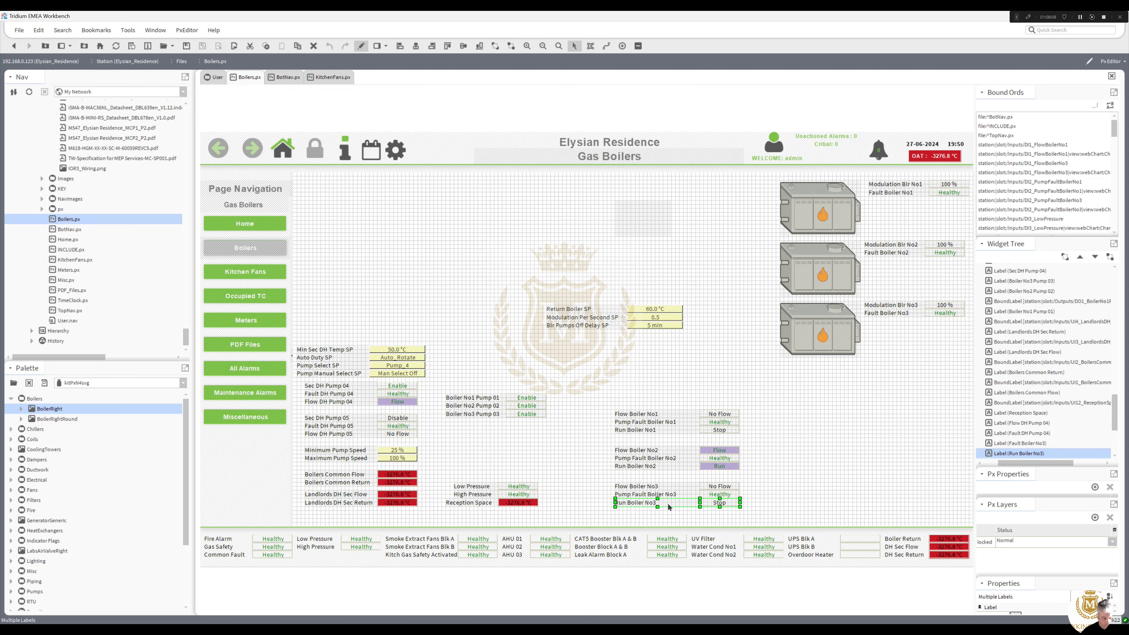
{"action": "left_click_drag", "start_coordinate": [669, 504], "coordinate": [864, 321]}
{"action": "left_click", "coordinate": [846, 326]}
Move the Run Boiler No2 row below Fault Boiler No2 and narrow its label to line up beside the middle boiler
{"action": "left_click", "coordinate": [711, 469]}
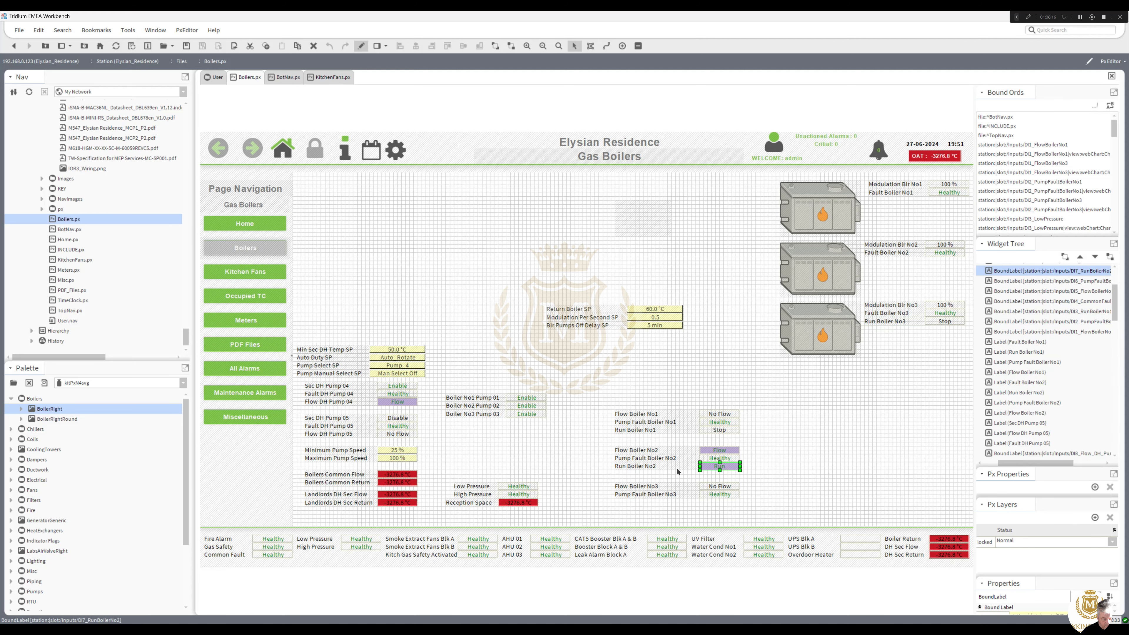
{"action": "left_click", "coordinate": [674, 469], "text": "shift"}
{"action": "left_click_drag", "start_coordinate": [674, 471], "coordinate": [865, 261]}
{"action": "left_click", "coordinate": [895, 267]}
Move the Run Boiler No1 row below Fault Boiler No1 and narrow its label to line up beside the uppermost boiler
{"action": "left_click", "coordinate": [712, 431]}
{"action": "left_click", "coordinate": [666, 432], "text": "ctrl"}
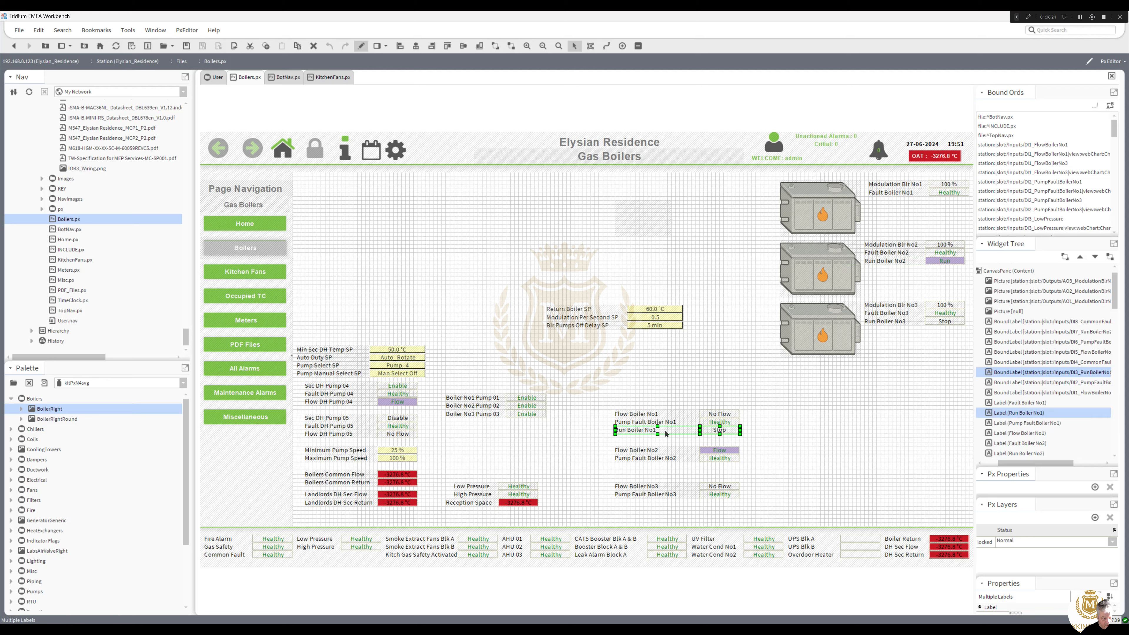
{"action": "left_click_drag", "start_coordinate": [729, 408], "coordinate": [868, 200]}
{"action": "left_click", "coordinate": [883, 202]}
{"action": "left_click_drag", "start_coordinate": [868, 252], "coordinate": [869, 252]}
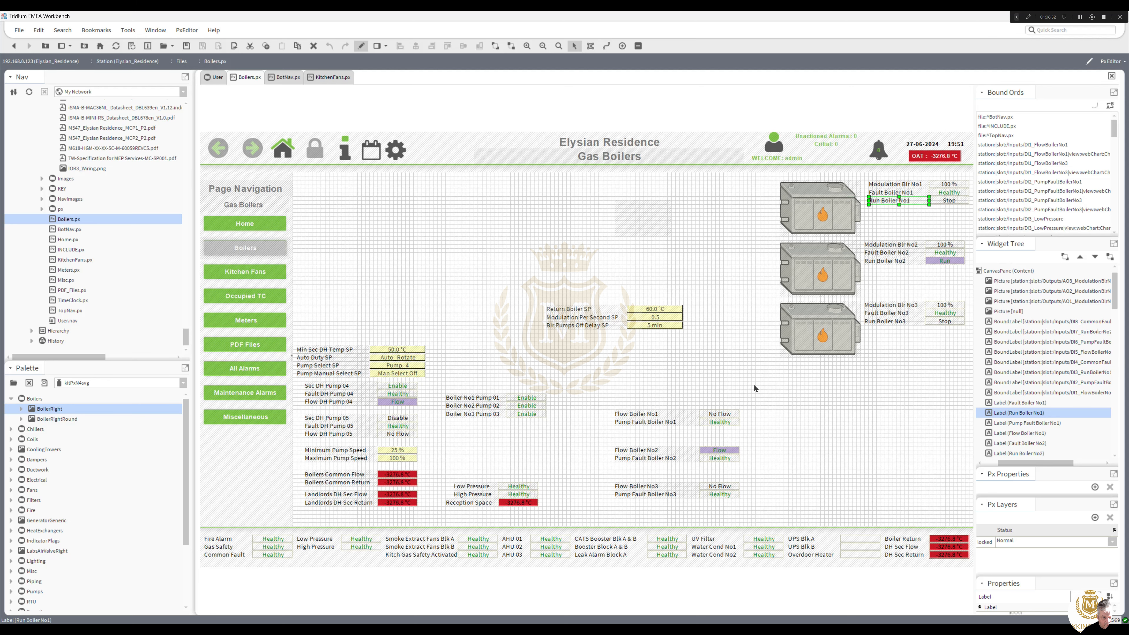
Move the three boilers with their labels down and slightly left, and place the three boiler setpoint rows above them
{"action": "left_click_drag", "start_coordinate": [974, 385], "coordinate": [745, 165]}
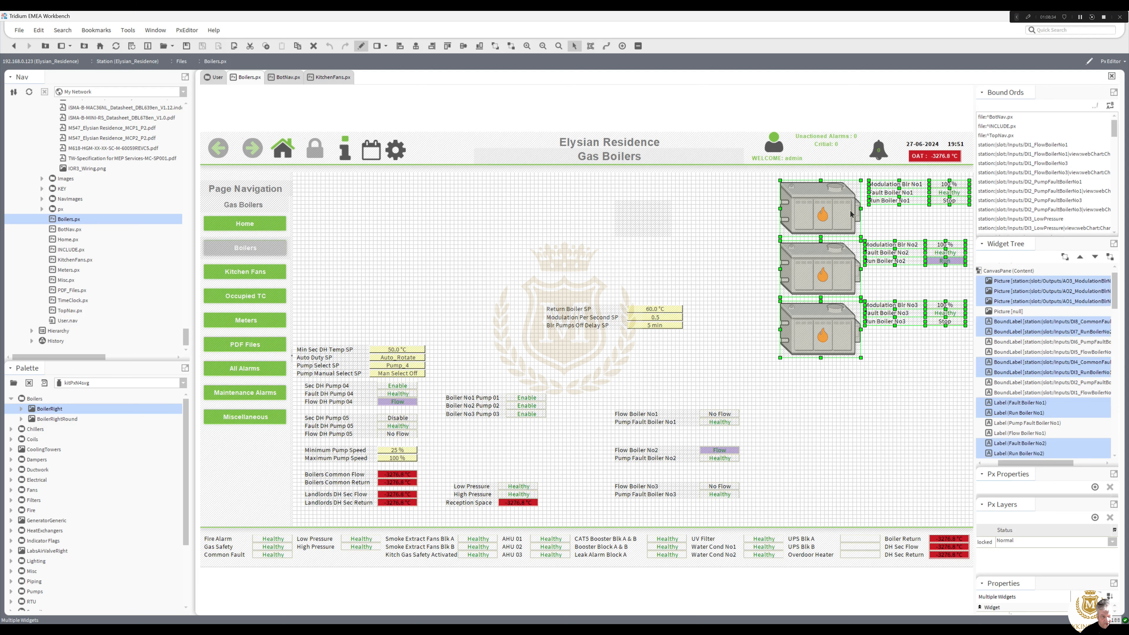
{"action": "left_click_drag", "start_coordinate": [841, 221], "coordinate": [824, 290]}
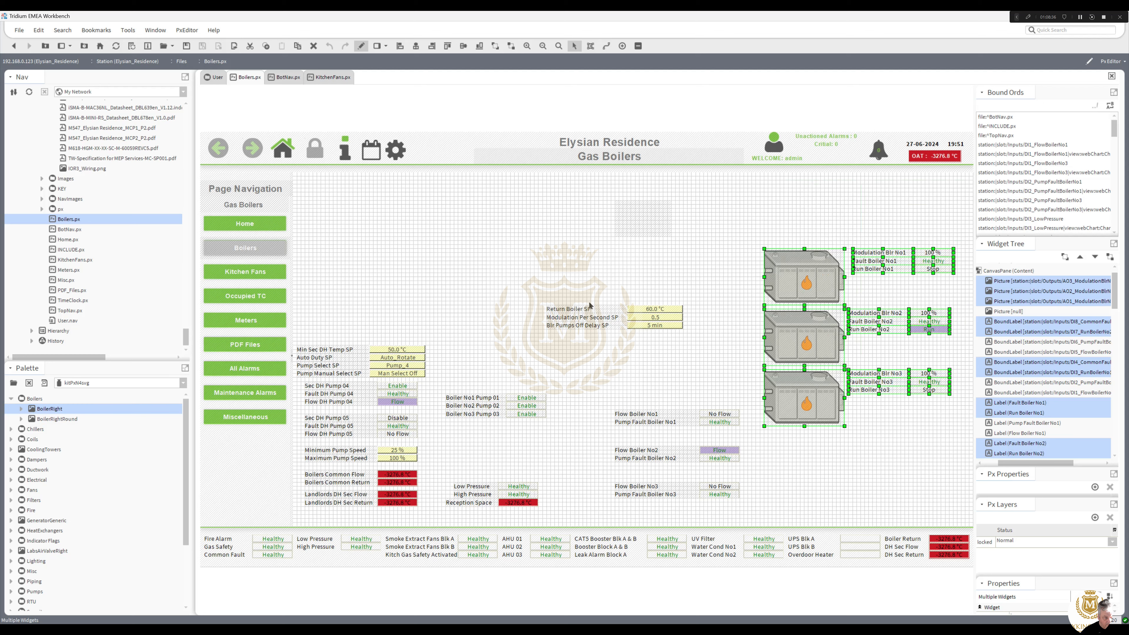
{"action": "left_click_drag", "start_coordinate": [541, 302], "coordinate": [710, 350]}
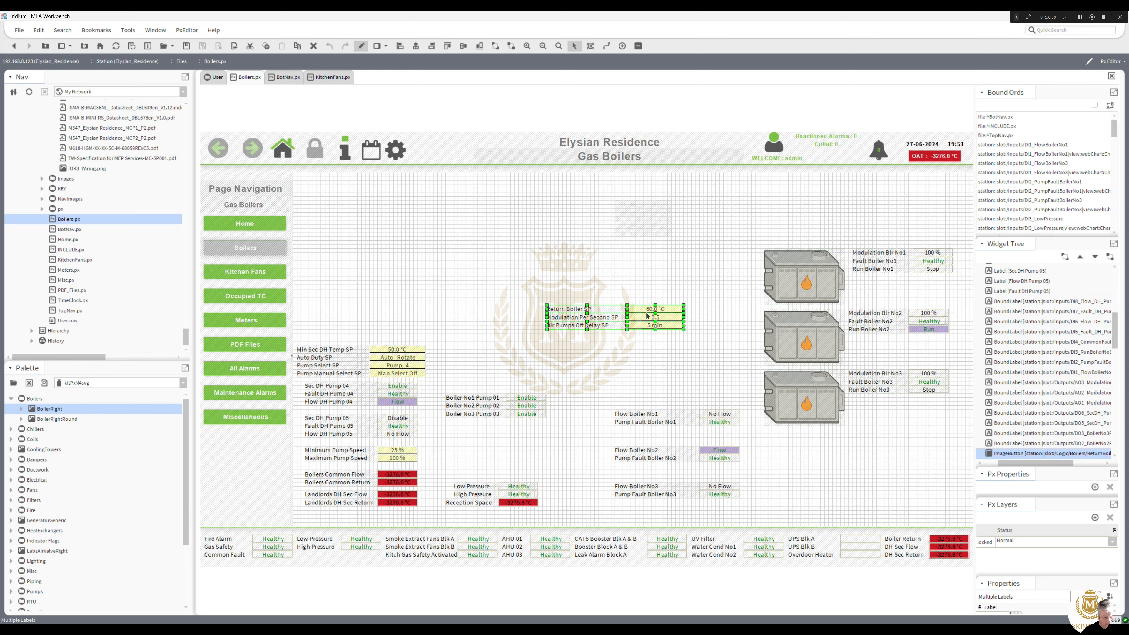
{"action": "left_click_drag", "start_coordinate": [649, 309], "coordinate": [886, 191]}
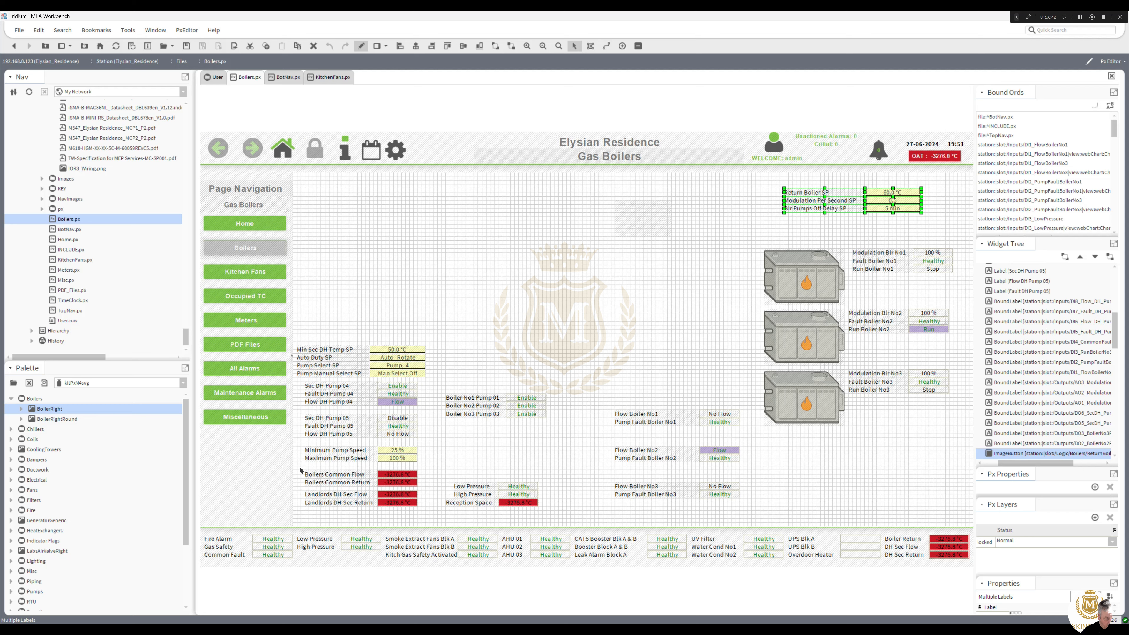
Place the Boilers Common Flow and Return rows between the setpoints and the boilers, and delete the unbound null picture
{"action": "left_click_drag", "start_coordinate": [298, 465], "coordinate": [784, 220]}
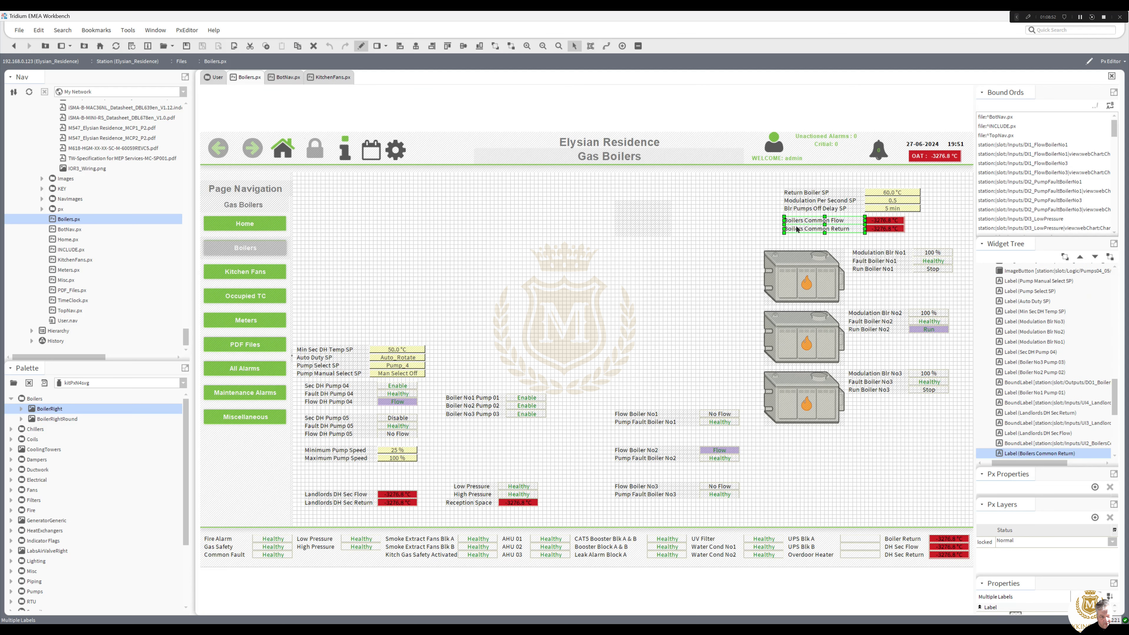
{"action": "left_click", "coordinate": [838, 238]}
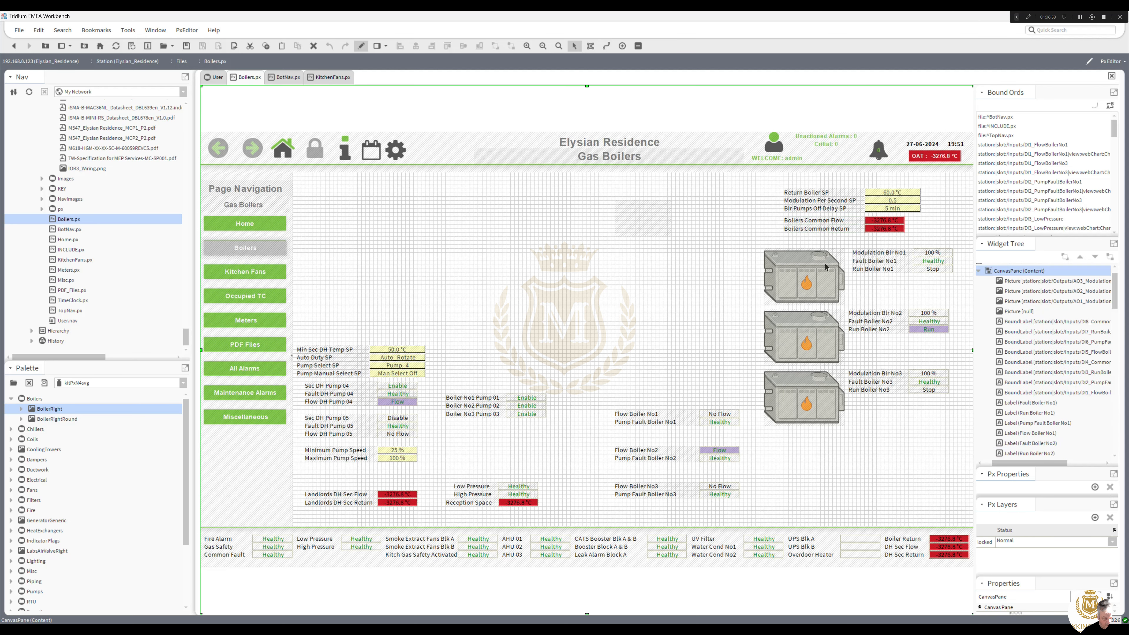
{"action": "left_click", "coordinate": [660, 225]}
{"action": "key", "text": "Delete"}
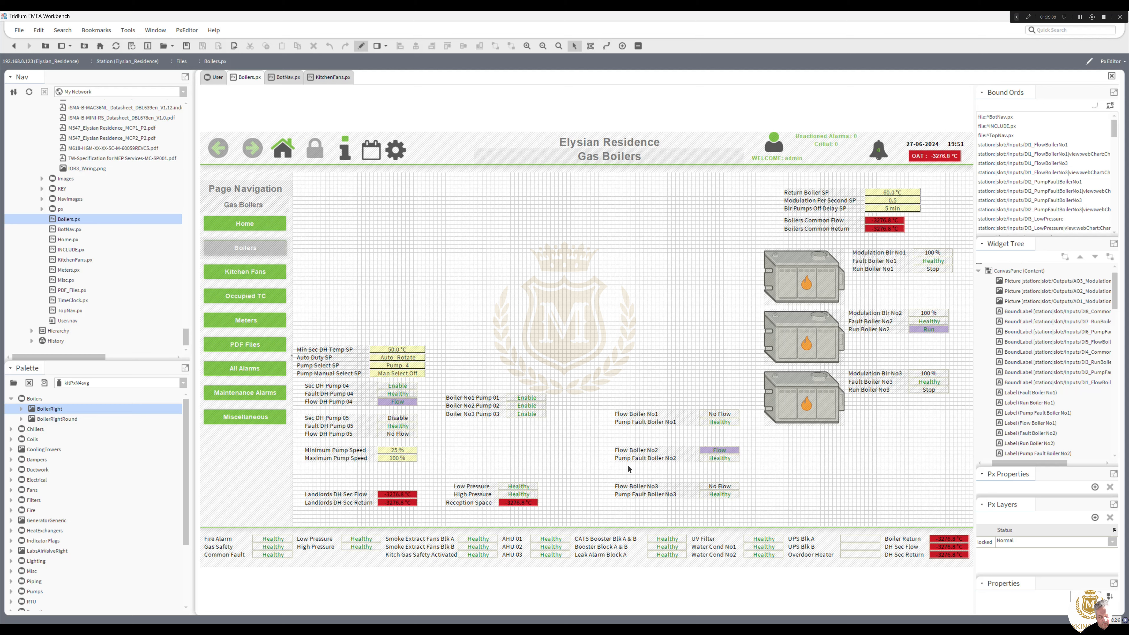
Move the boiler flow and pump fault rows above Min Sec DH Temp SP, and place the three boiler pump enable rows above them
{"action": "left_click_drag", "start_coordinate": [748, 400], "coordinate": [598, 527]}
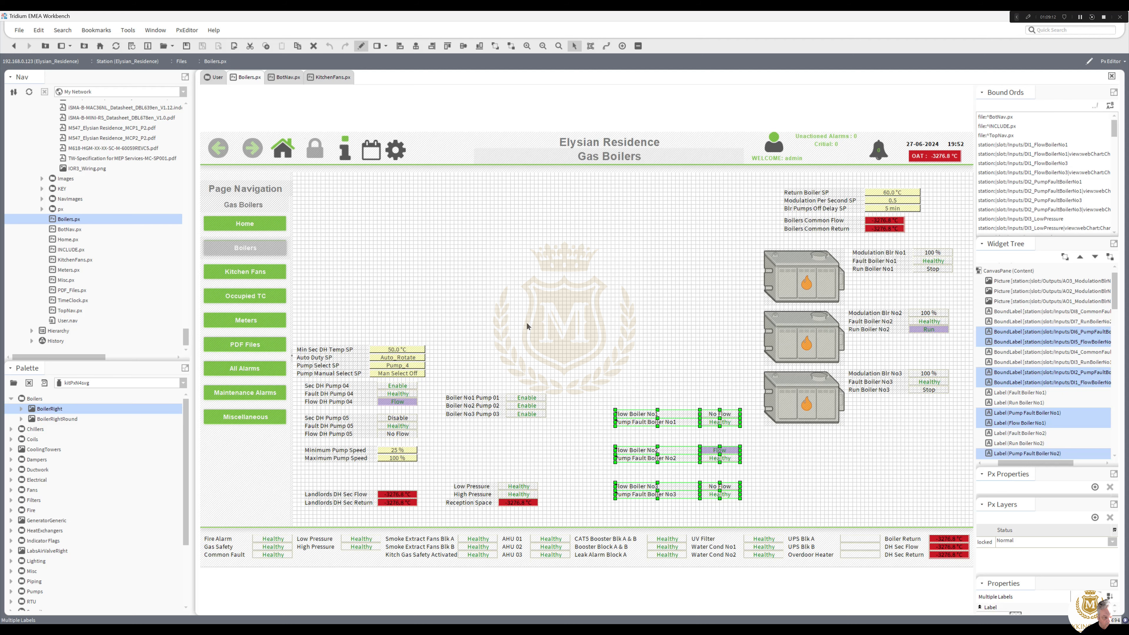
{"action": "left_click_drag", "start_coordinate": [638, 415], "coordinate": [320, 249]}
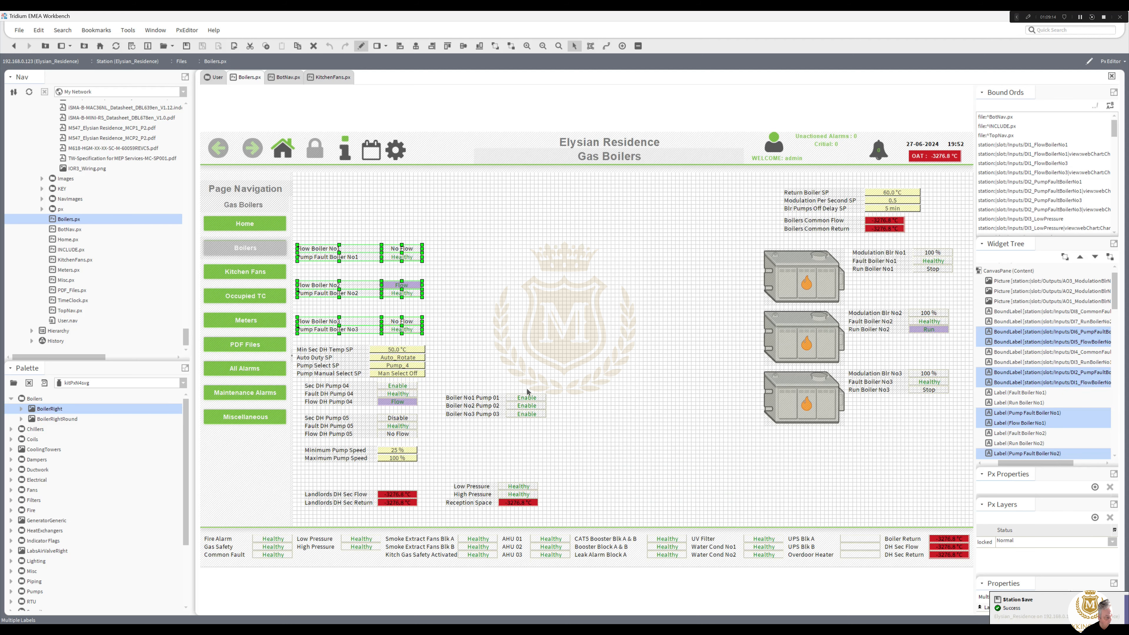
{"action": "left_click_drag", "start_coordinate": [571, 438], "coordinate": [437, 382]}
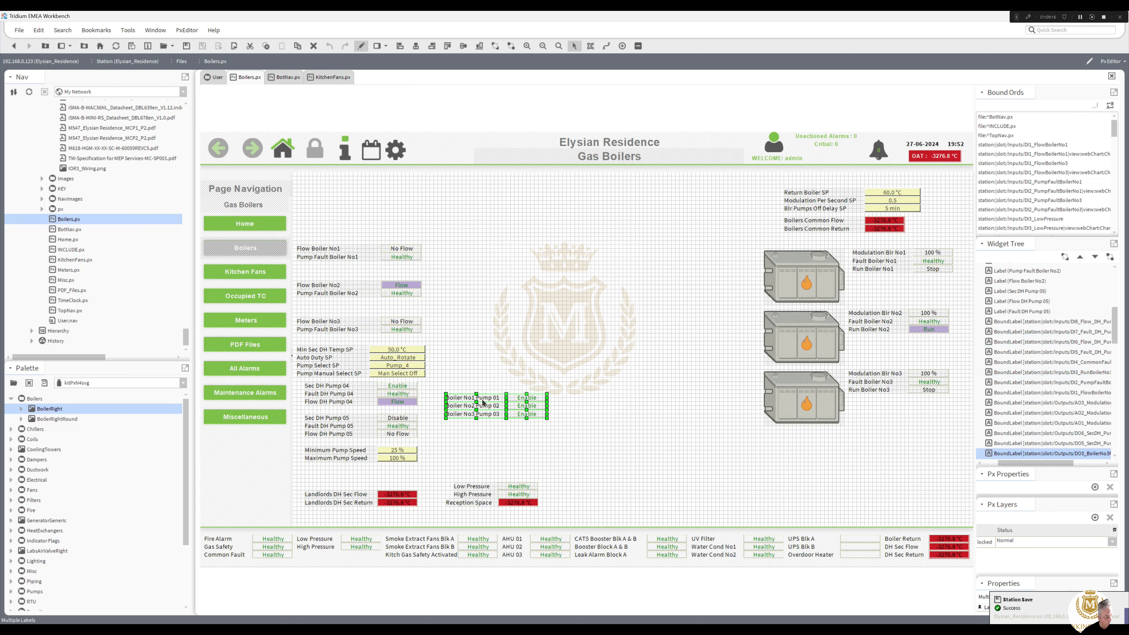
{"action": "left_click_drag", "start_coordinate": [441, 317], "coordinate": [348, 196]}
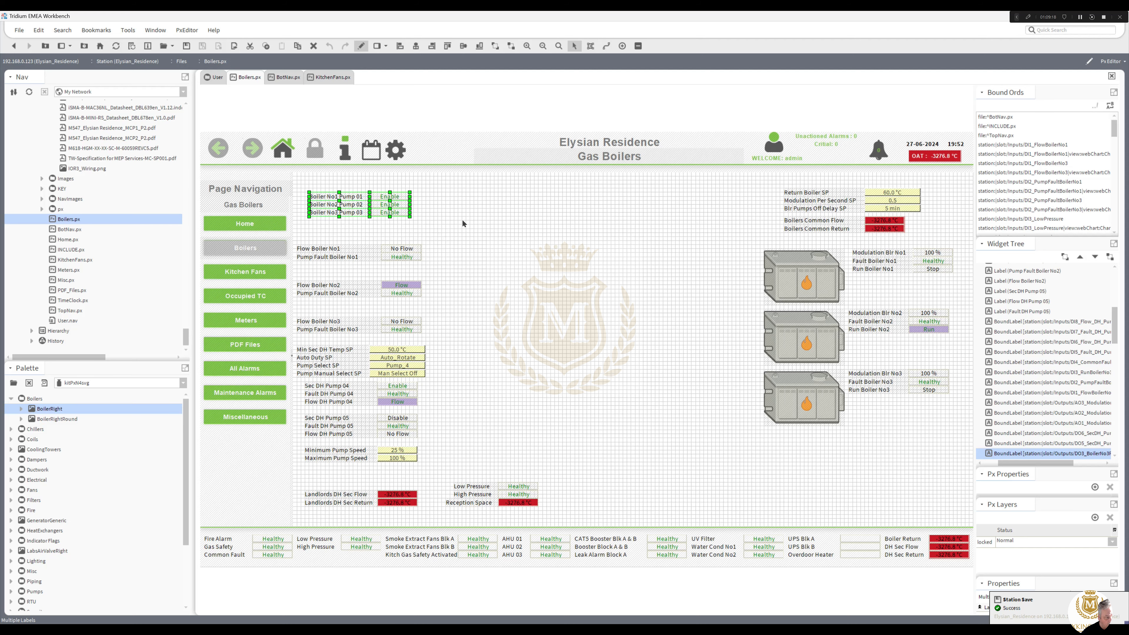
Place the Boiler No1 Pump 01, Boiler No2 Pump 02 and Boiler No3 Pump 03 rows directly above their matching boiler flow rows, aligning the value boxes
{"action": "left_click", "coordinate": [404, 219]}
{"action": "left_click", "coordinate": [388, 211]}
{"action": "left_click", "coordinate": [355, 214], "text": "ctrl"}
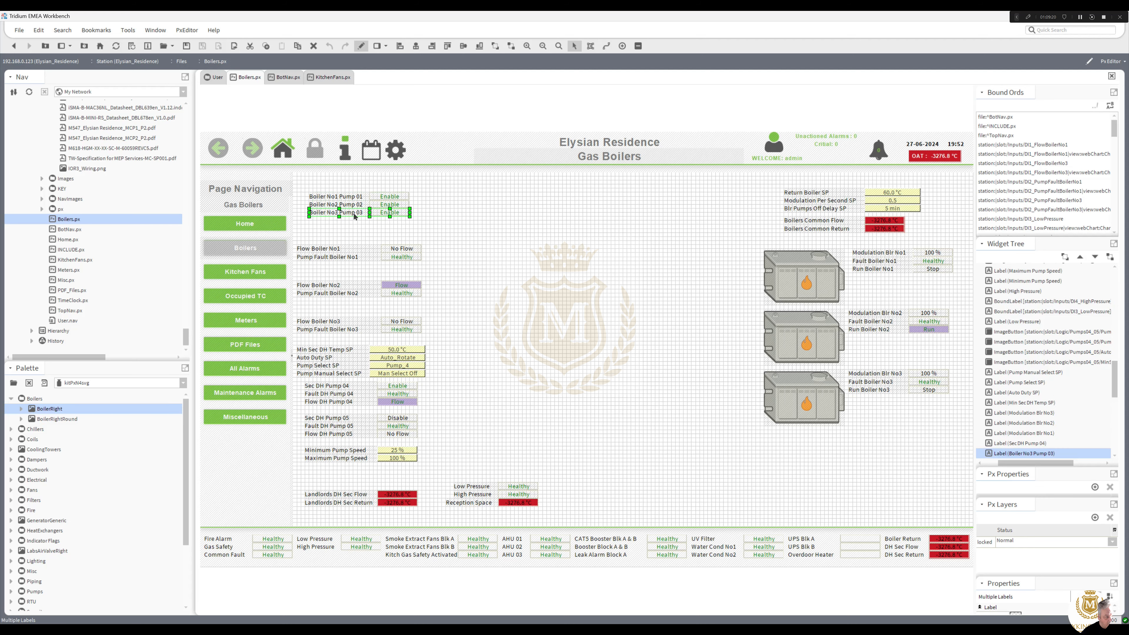
{"action": "left_click_drag", "start_coordinate": [354, 257], "coordinate": [362, 314]}
{"action": "left_click", "coordinate": [385, 205]}
{"action": "left_click", "coordinate": [353, 205], "text": "ctrl"}
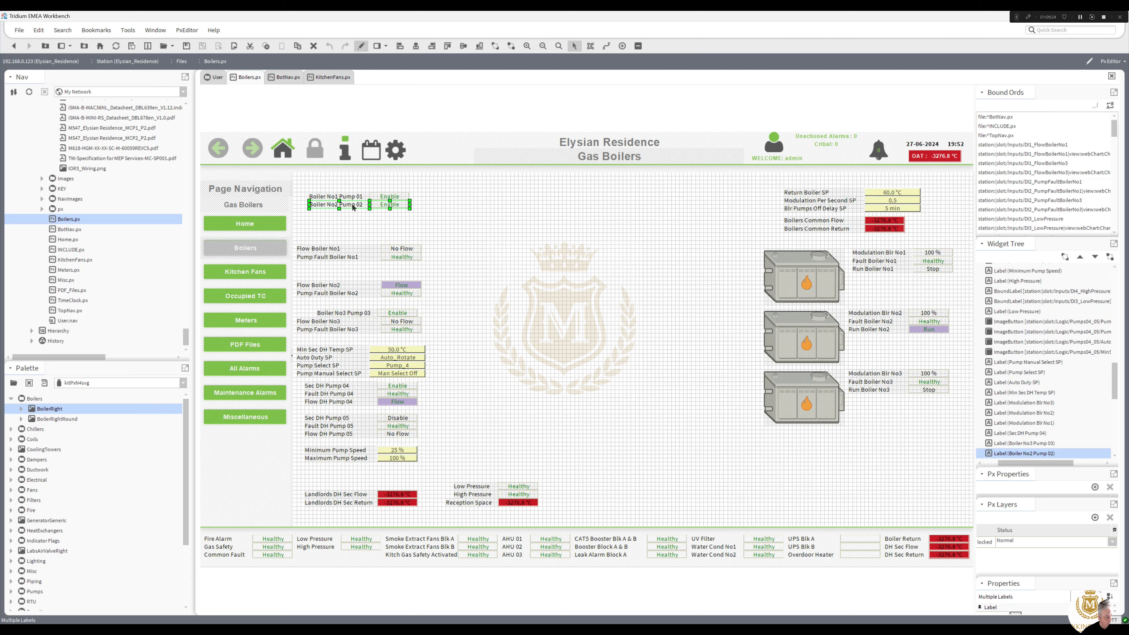
{"action": "left_click_drag", "start_coordinate": [354, 234], "coordinate": [363, 275]}
{"action": "left_click", "coordinate": [388, 198]}
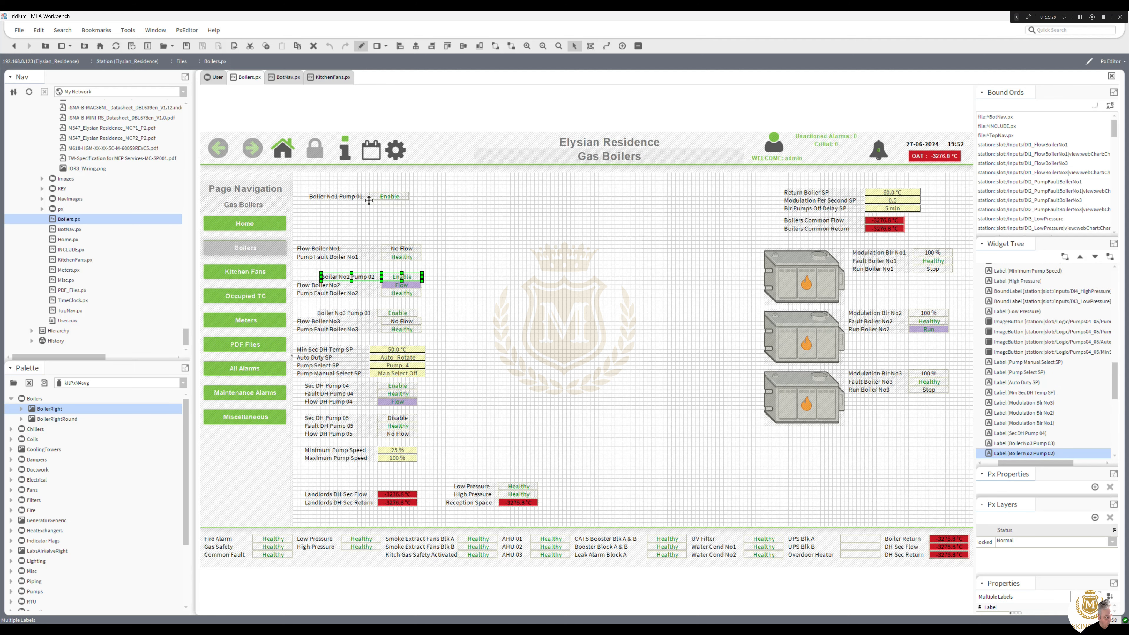
{"action": "left_click", "coordinate": [354, 198], "text": "ctrl"}
{"action": "left_click_drag", "start_coordinate": [354, 197], "coordinate": [366, 240]}
{"action": "left_click", "coordinate": [392, 314]}
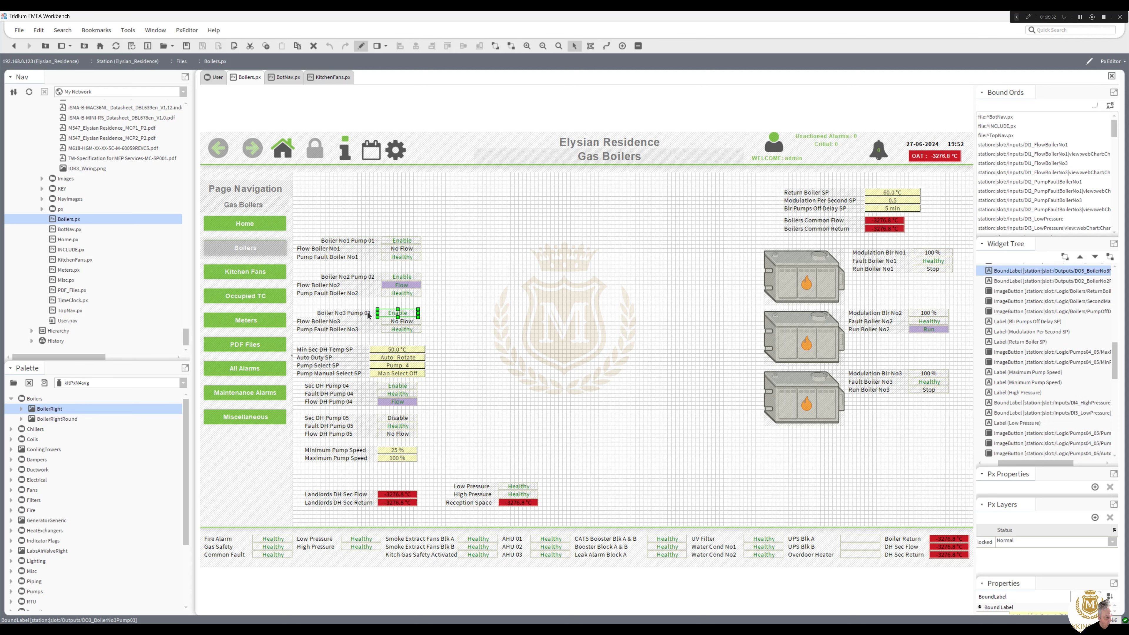
{"action": "left_click", "coordinate": [368, 315], "text": "ctrl"}
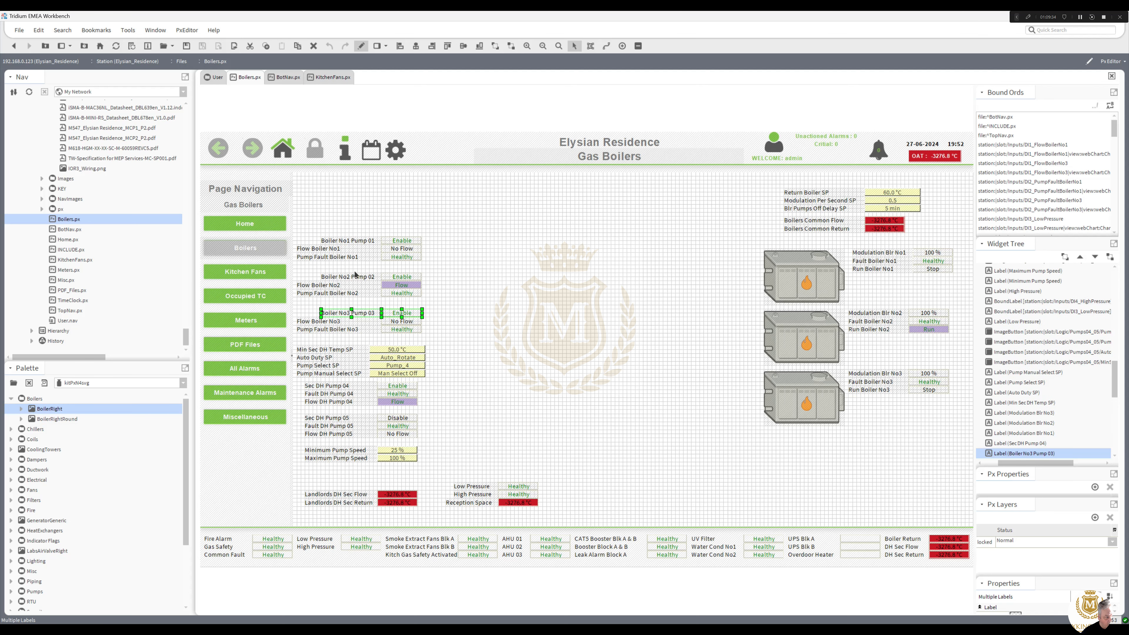
Resize the pump, flow and pump fault labels of Boiler No1 and Boiler No2 to a matching narrow width with aligned left edges
{"action": "left_click", "coordinate": [339, 253]}
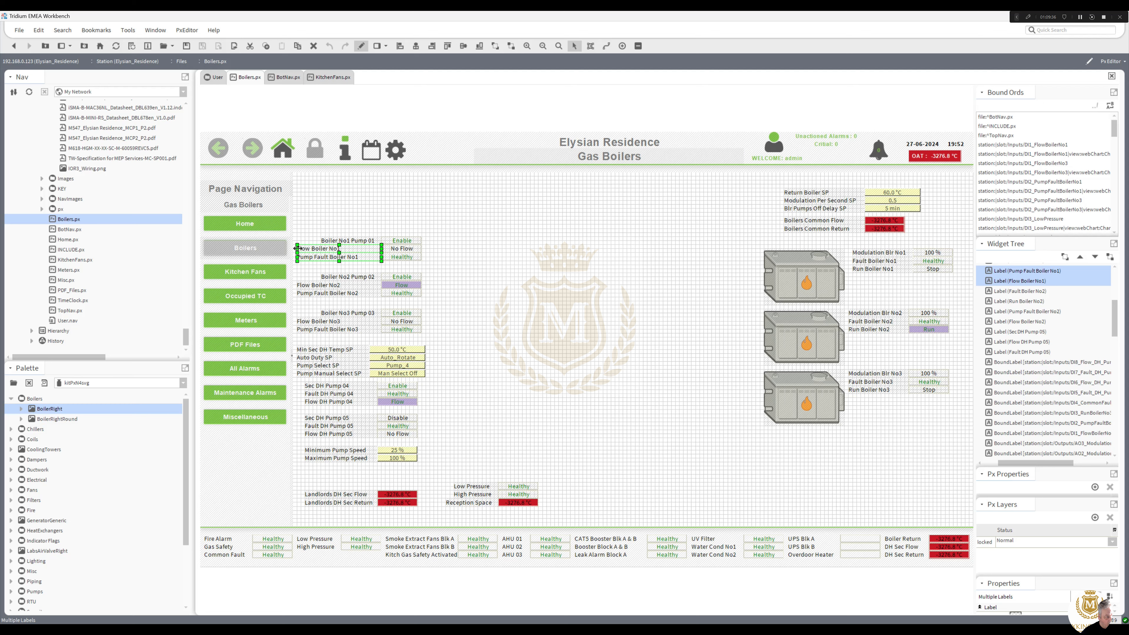
{"action": "left_click", "coordinate": [318, 250], "text": "ctrl"}
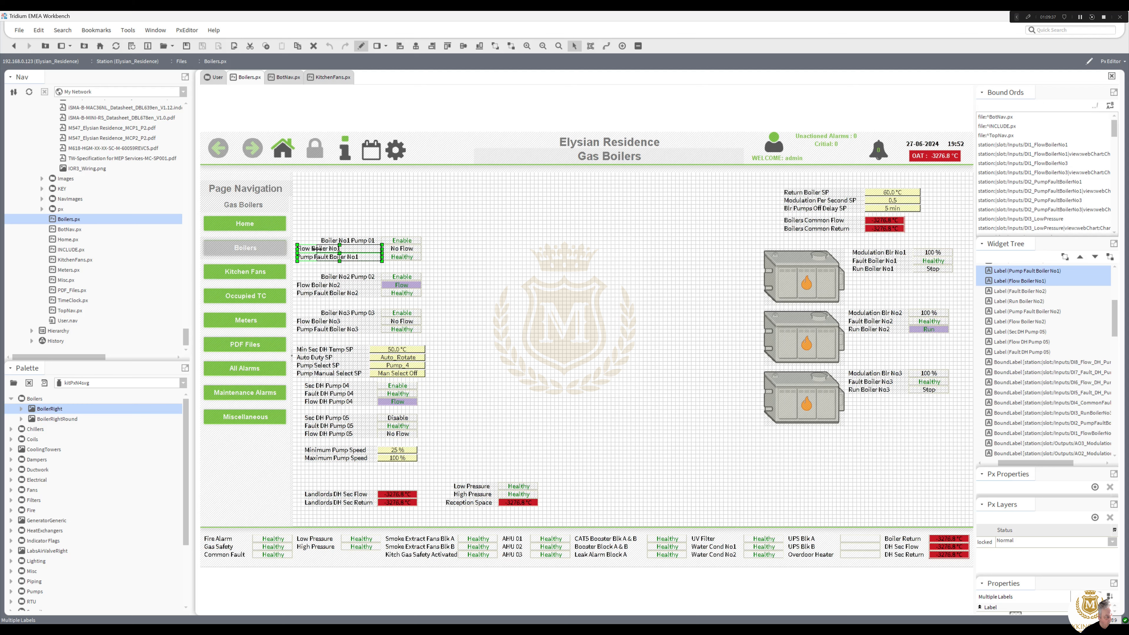
{"action": "left_click", "coordinate": [330, 294]}
{"action": "left_click", "coordinate": [318, 286], "text": "ctrl"}
{"action": "mouse_move", "coordinate": [302, 290]}
{"action": "left_mouse_down"}
{"action": "mouse_move", "coordinate": [327, 283]}
{"action": "mouse_move", "coordinate": [314, 276]}
{"action": "left_mouse_up"}
{"action": "left_click", "coordinate": [323, 279]}
{"action": "left_click_drag", "start_coordinate": [311, 226], "coordinate": [392, 276]}
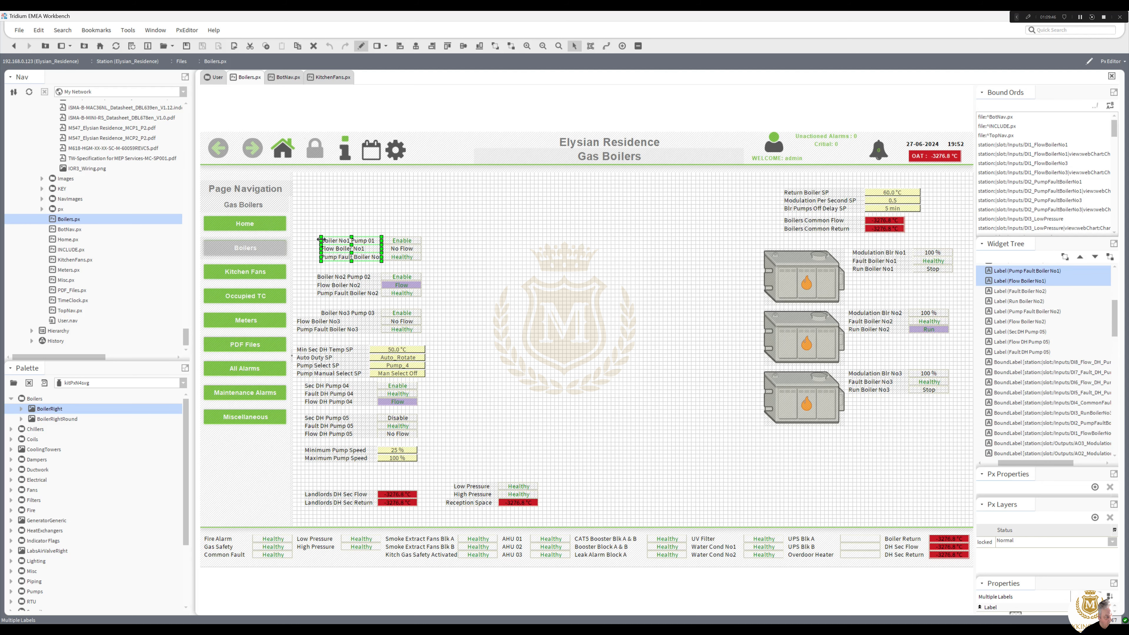
{"action": "left_click_drag", "start_coordinate": [319, 240], "coordinate": [315, 240]}
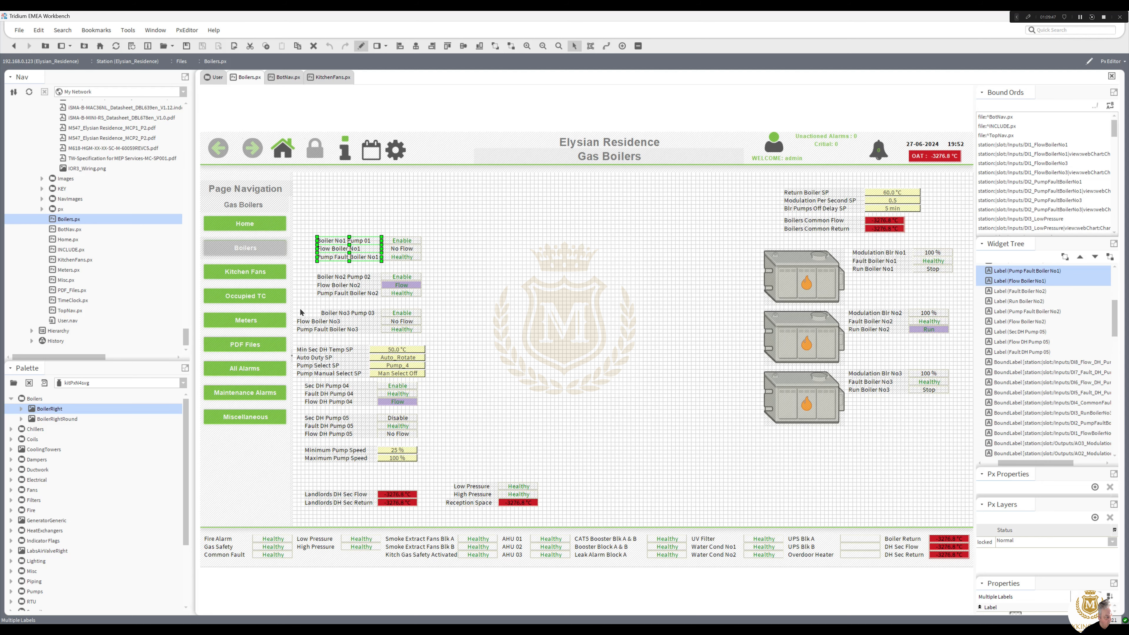
Resize the Boiler No3 pump, flow and pump fault labels to match the others, and shift all three pump groups slightly left and down
{"action": "left_click", "coordinate": [305, 324]}
{"action": "left_click", "coordinate": [310, 330], "text": "shift"}
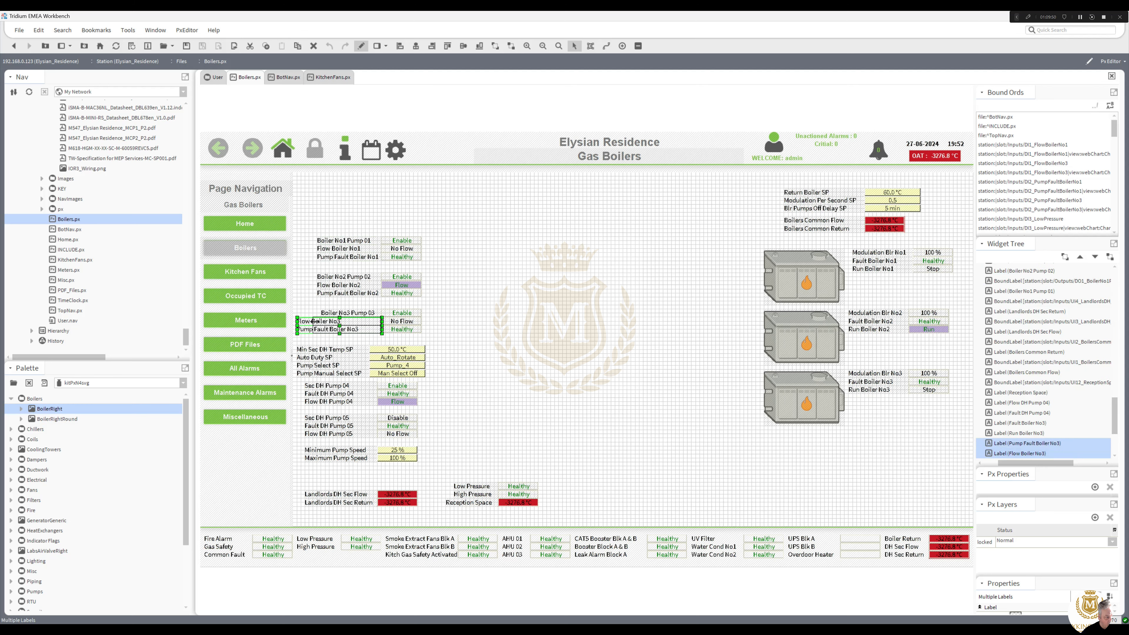
{"action": "left_click_drag", "start_coordinate": [316, 321], "coordinate": [317, 321]}
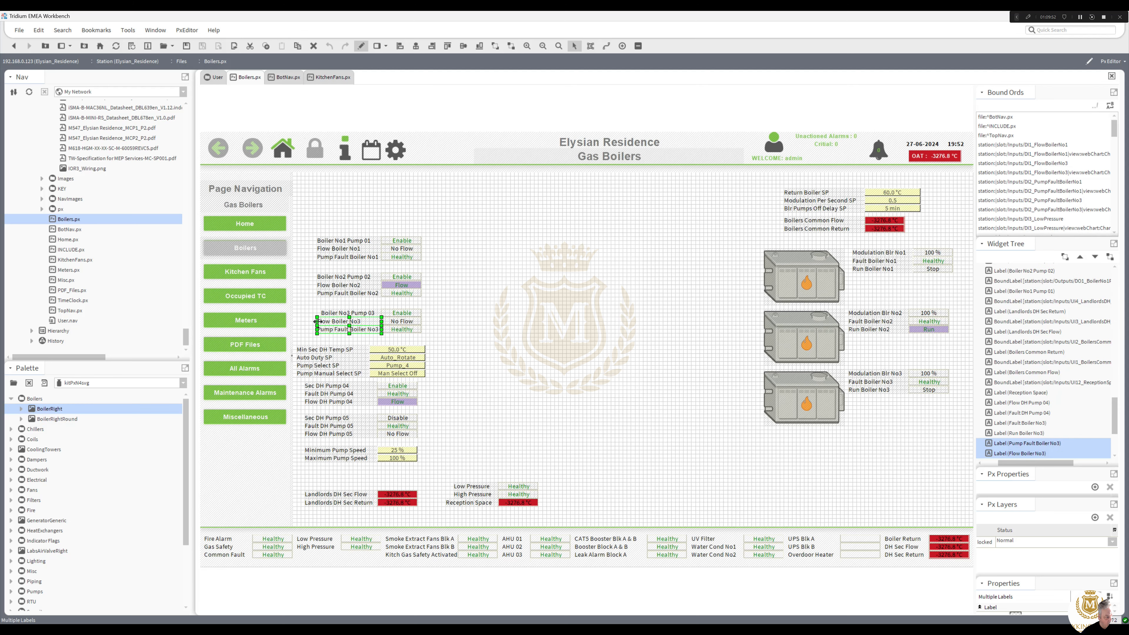
{"action": "left_click", "coordinate": [323, 314]}
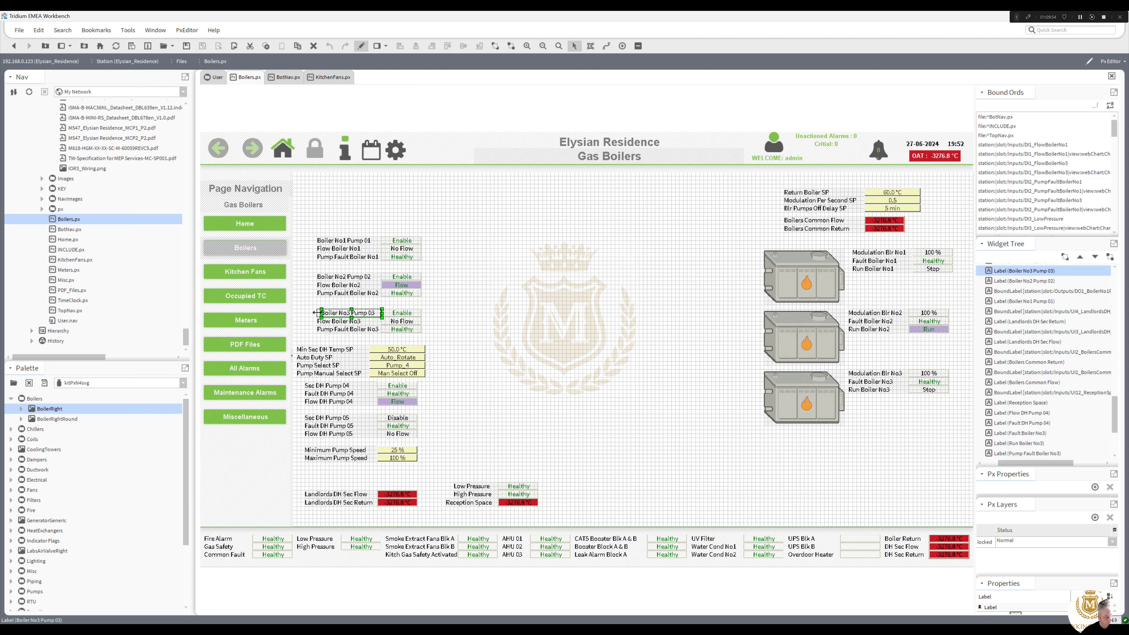
{"action": "left_click_drag", "start_coordinate": [428, 336], "coordinate": [305, 226]}
{"action": "left_click_drag", "start_coordinate": [402, 285], "coordinate": [386, 288]}
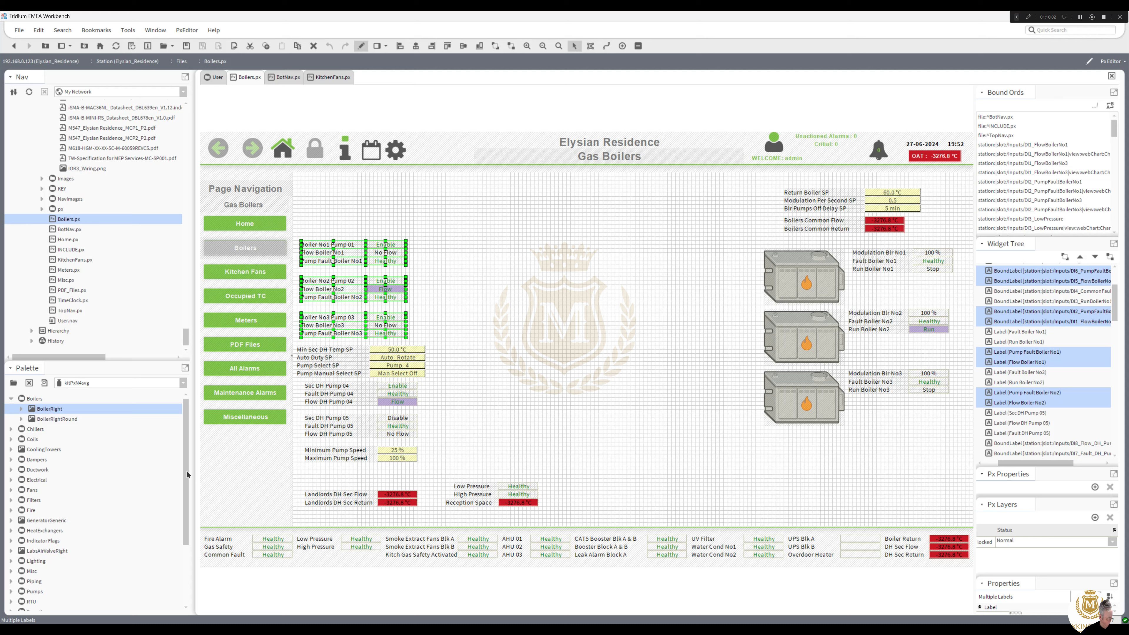
Expand the LargePiping folder under Piping in the graphics palette to reach the pipe images
{"action": "left_click_drag", "start_coordinate": [186, 475], "coordinate": [185, 501]}
{"action": "left_click", "coordinate": [11, 541]}
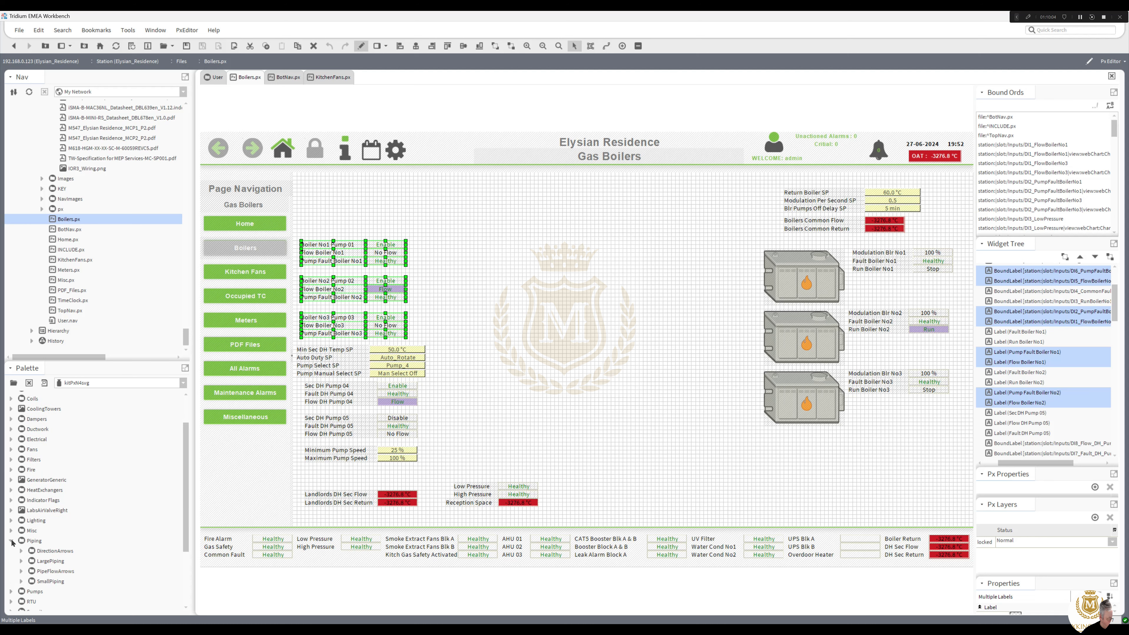
{"action": "left_click", "coordinate": [22, 561]}
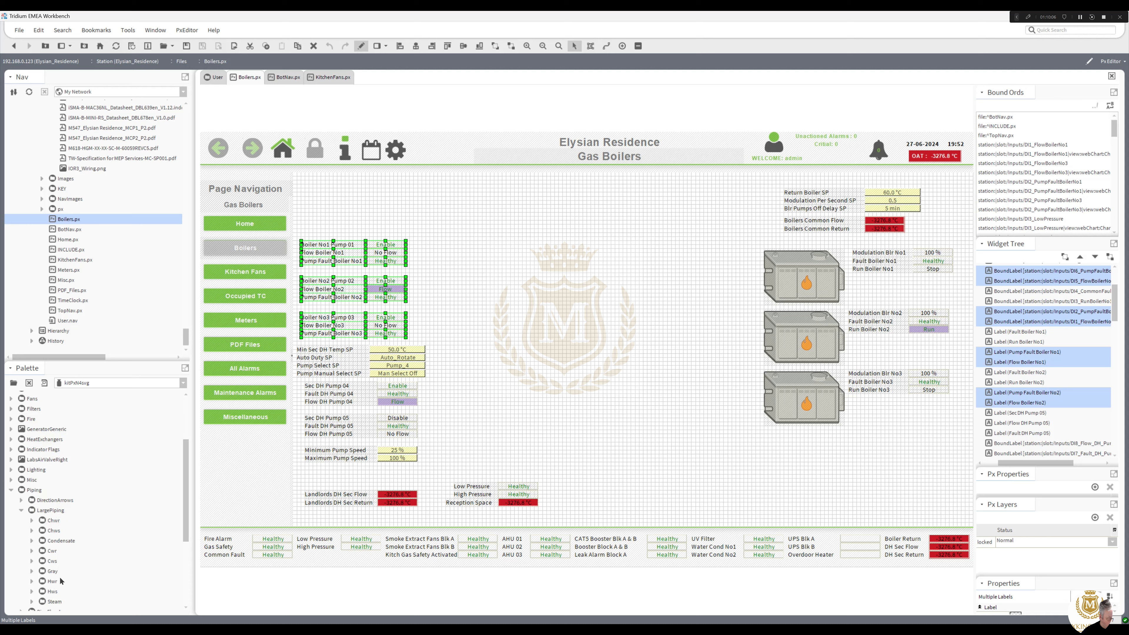
Place an HwsHor6 pipe from the large Hws piping set so it connects to the Boiler No1 picture
{"action": "left_click", "coordinate": [32, 592]}
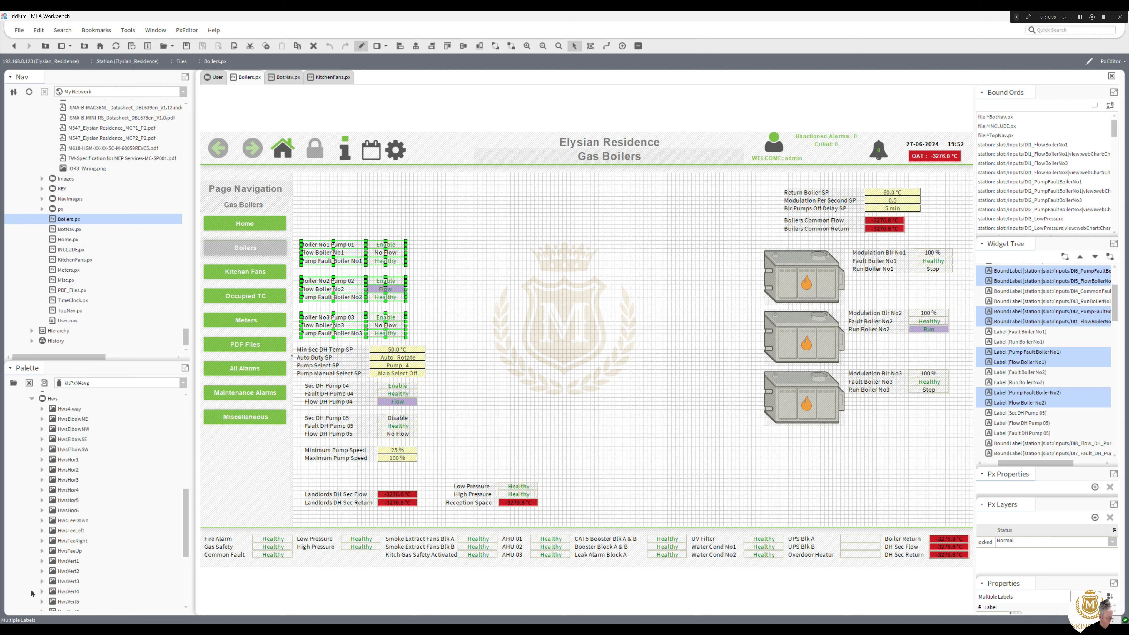
{"action": "left_click_drag", "start_coordinate": [185, 543], "coordinate": [185, 544]}
{"action": "left_click_drag", "start_coordinate": [70, 502], "coordinate": [594, 273]}
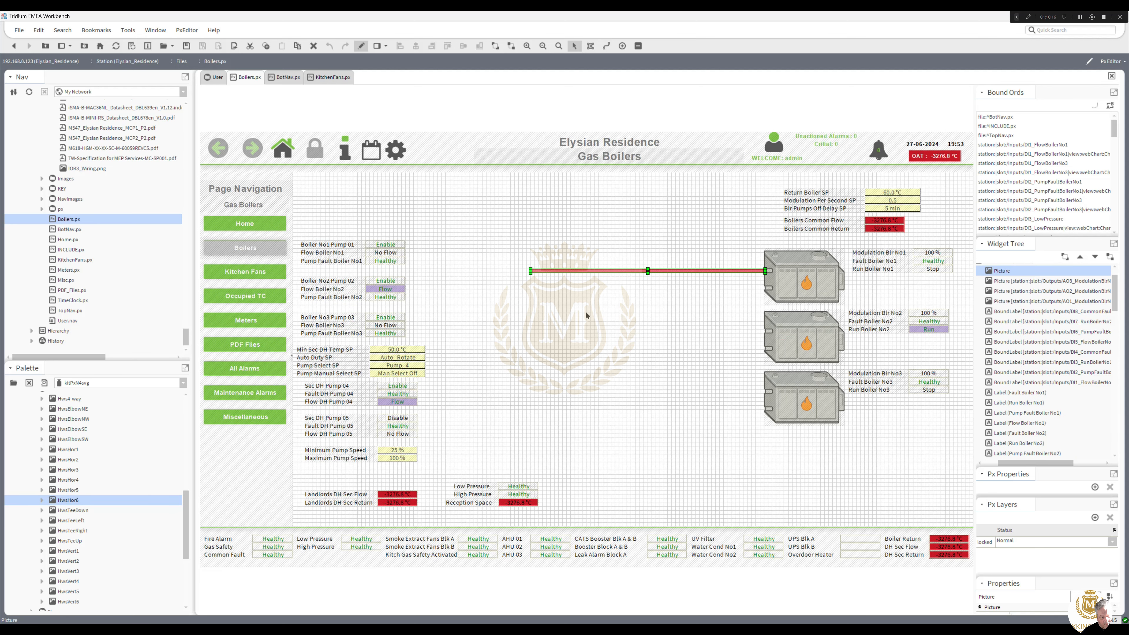
{"action": "left_click", "coordinate": [586, 315]}
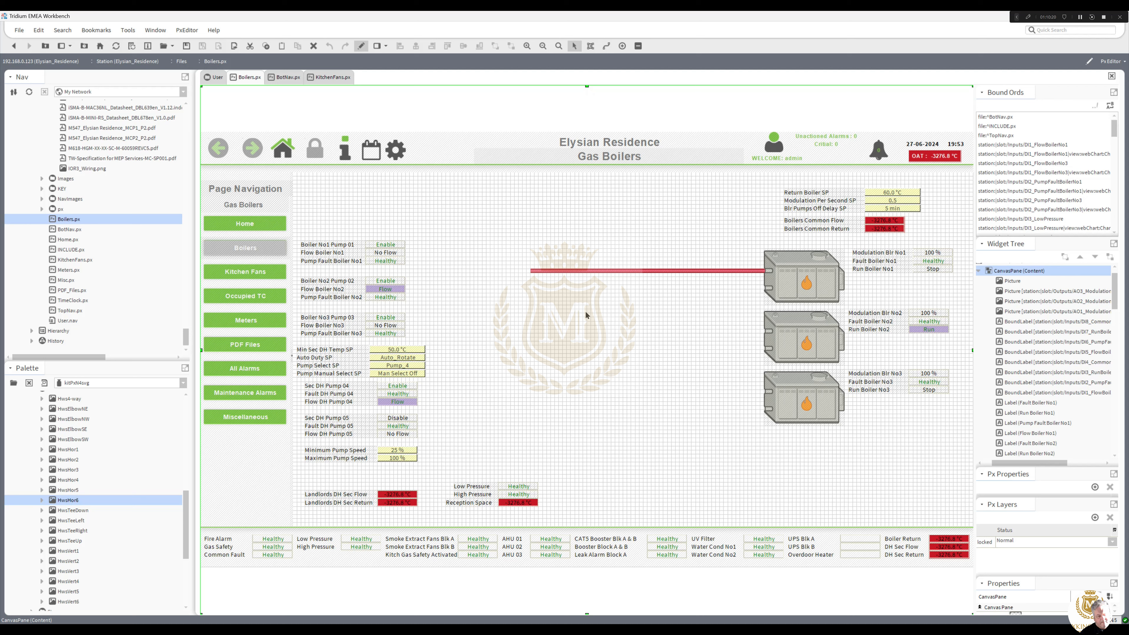
Duplicate the horizontal Hws pipe twice and align the copies with the Boiler No2 and Boiler No3 pictures
{"action": "right_click", "coordinate": [649, 271]}
{"action": "left_click", "coordinate": [672, 332]}
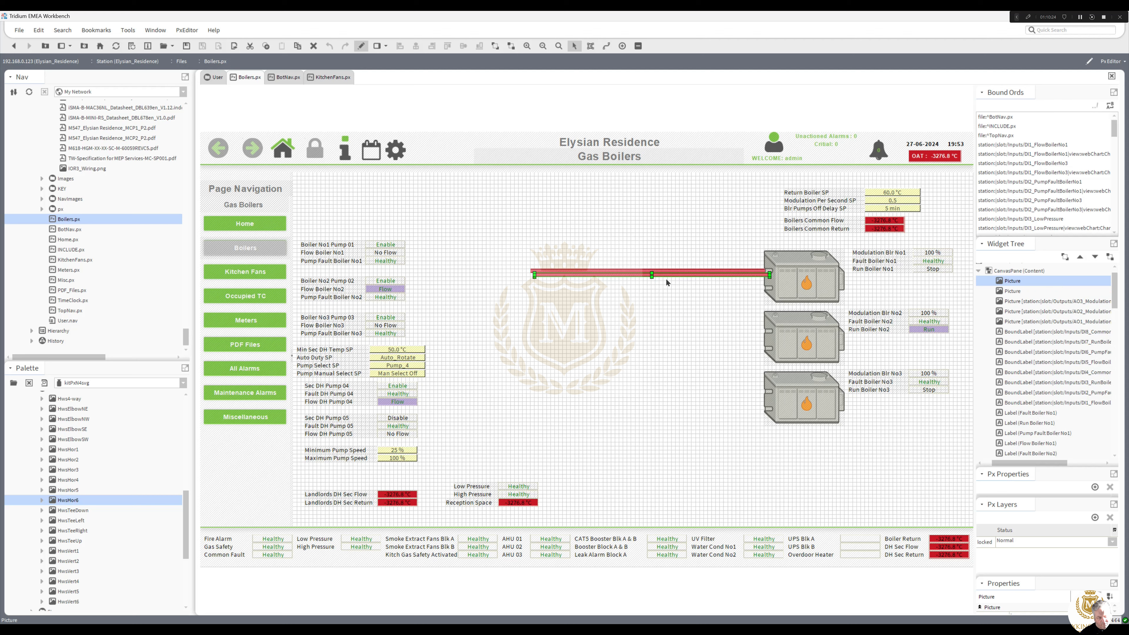
{"action": "left_click_drag", "start_coordinate": [669, 277], "coordinate": [665, 330]}
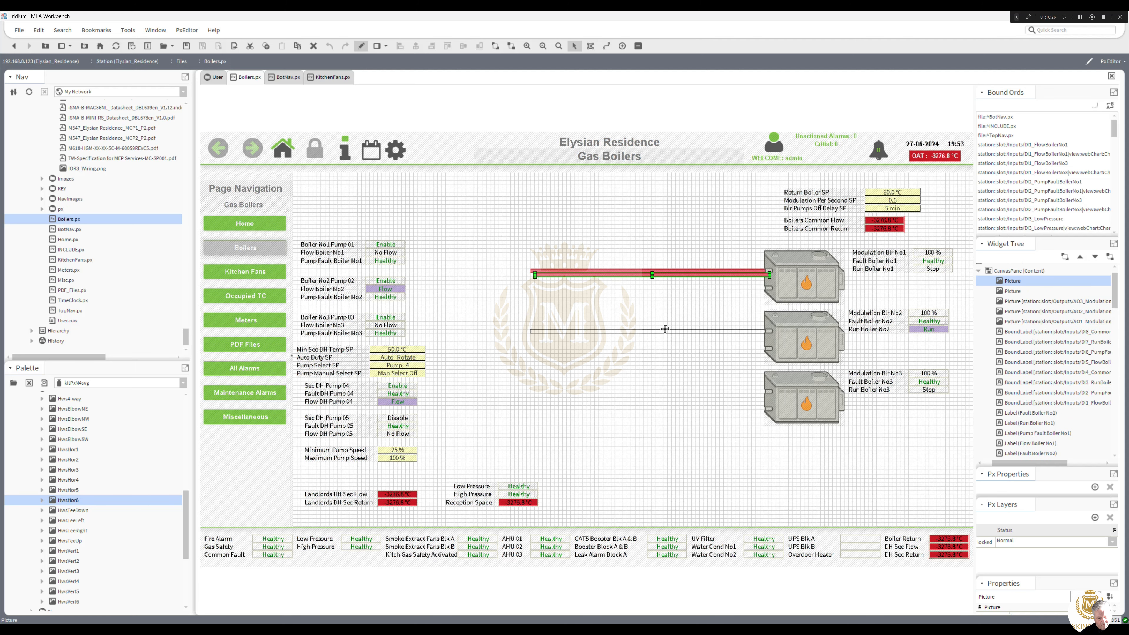
{"action": "right_click", "coordinate": [666, 330]}
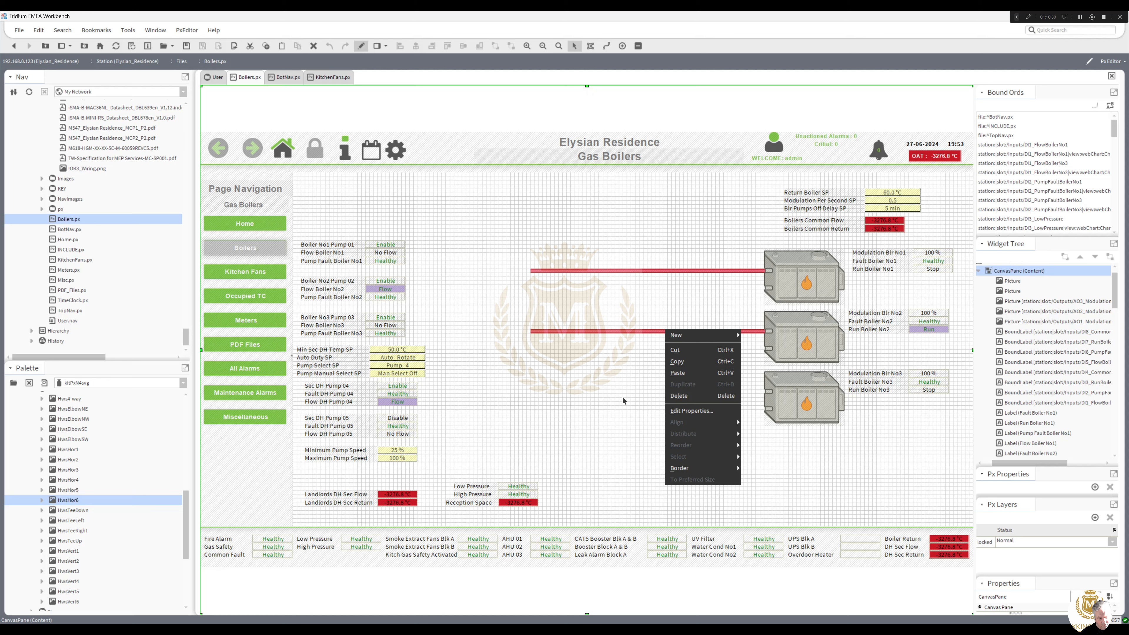
{"action": "left_click", "coordinate": [644, 335]}
{"action": "right_click", "coordinate": [646, 332]}
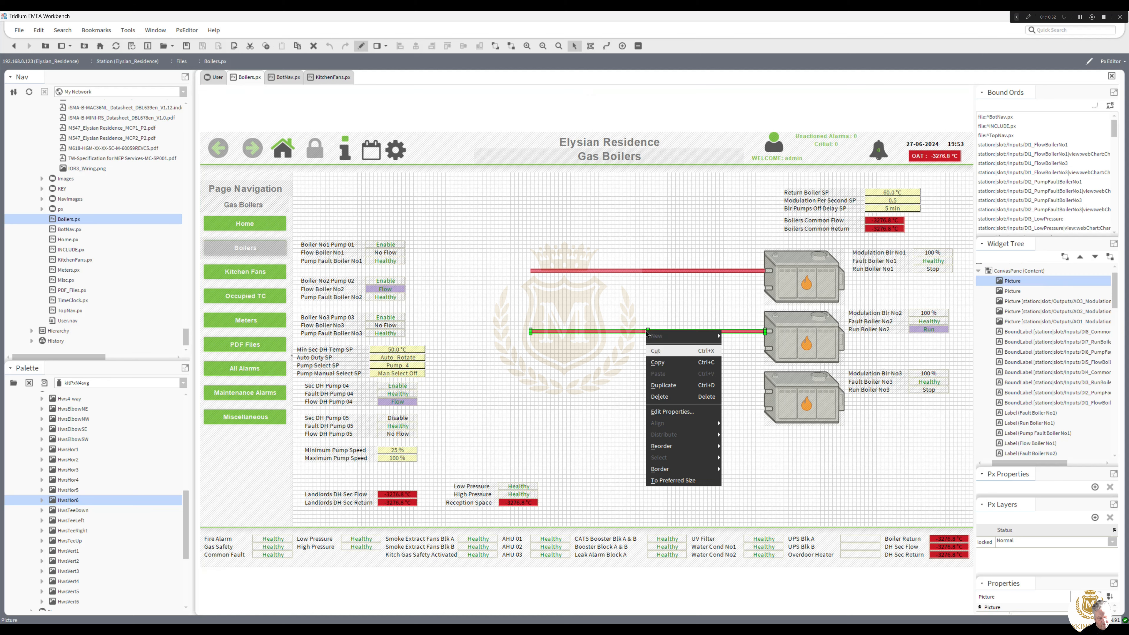
{"action": "left_click", "coordinate": [664, 385]}
{"action": "left_click_drag", "start_coordinate": [666, 339], "coordinate": [661, 394]}
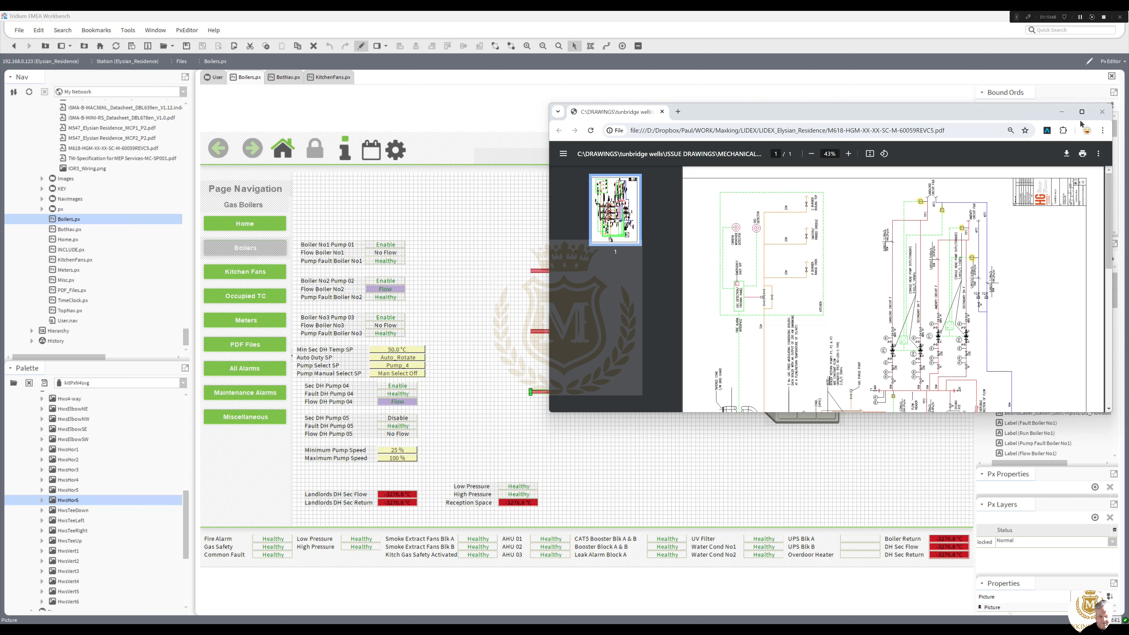
Examine the boiler and pump pipework in the M618 mechanical schematic PDF, rotated upright and zoomed to 75%
{"action": "left_click", "coordinate": [1082, 111]}
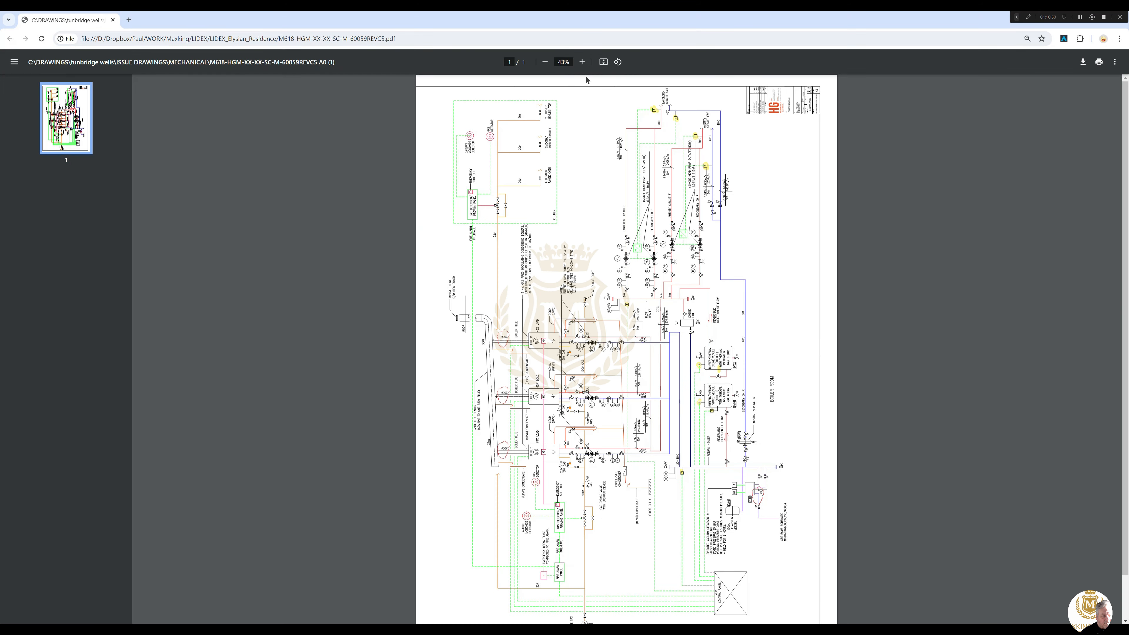
{"action": "left_click", "coordinate": [618, 63]}
{"action": "left_click", "coordinate": [618, 62]}
{"action": "left_click", "coordinate": [618, 63]}
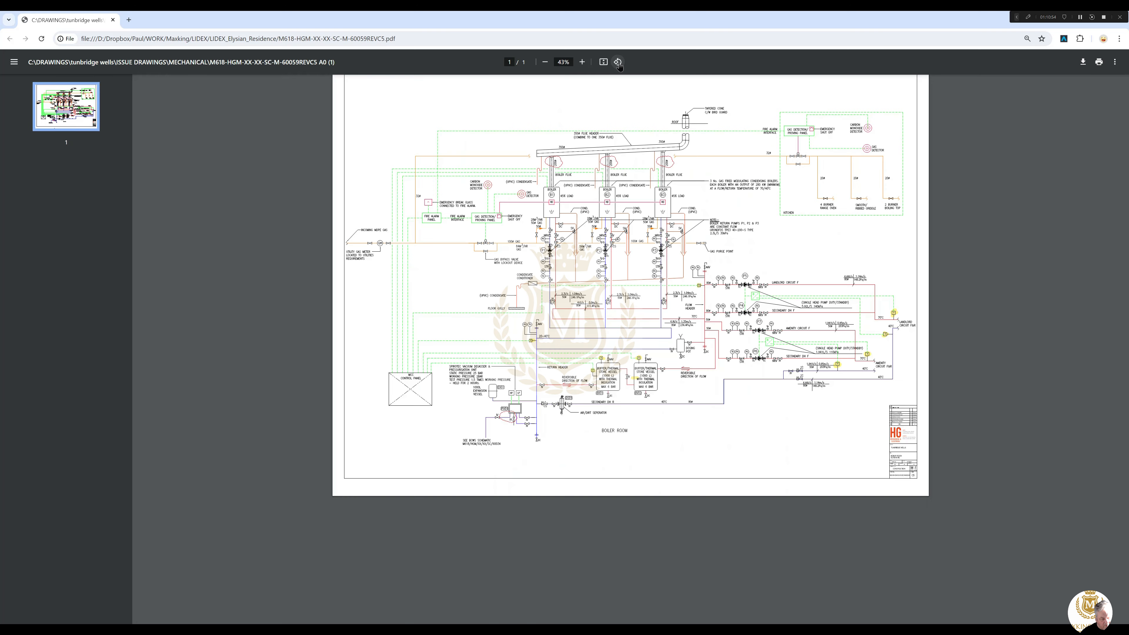
{"action": "left_click", "coordinate": [582, 63]}
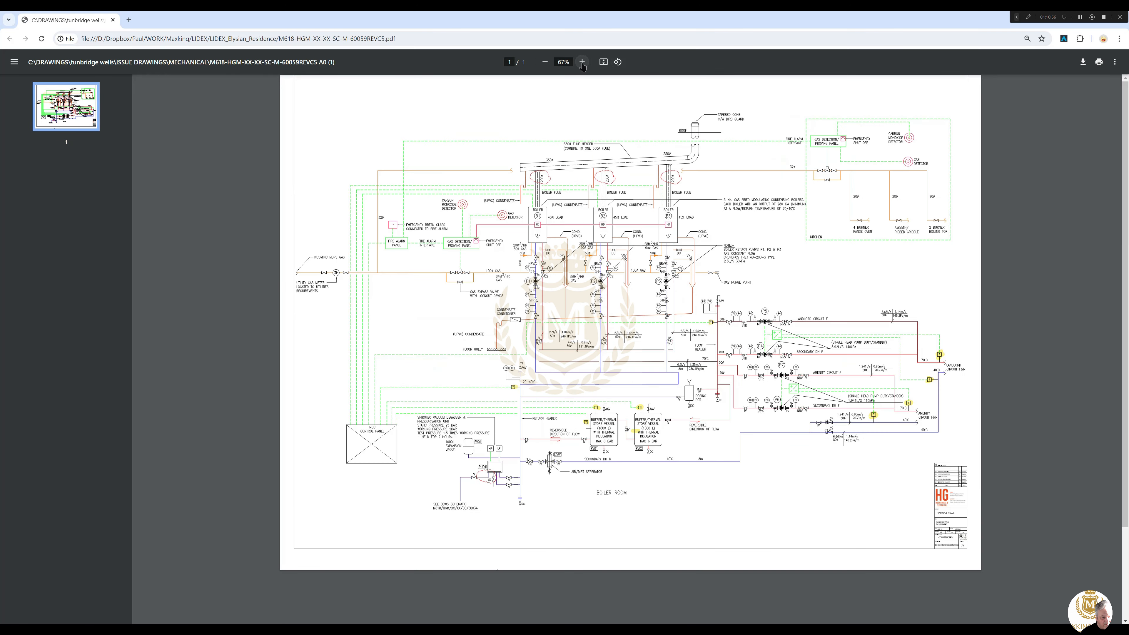
{"action": "left_click", "coordinate": [582, 62]}
{"action": "left_click", "coordinate": [582, 63]}
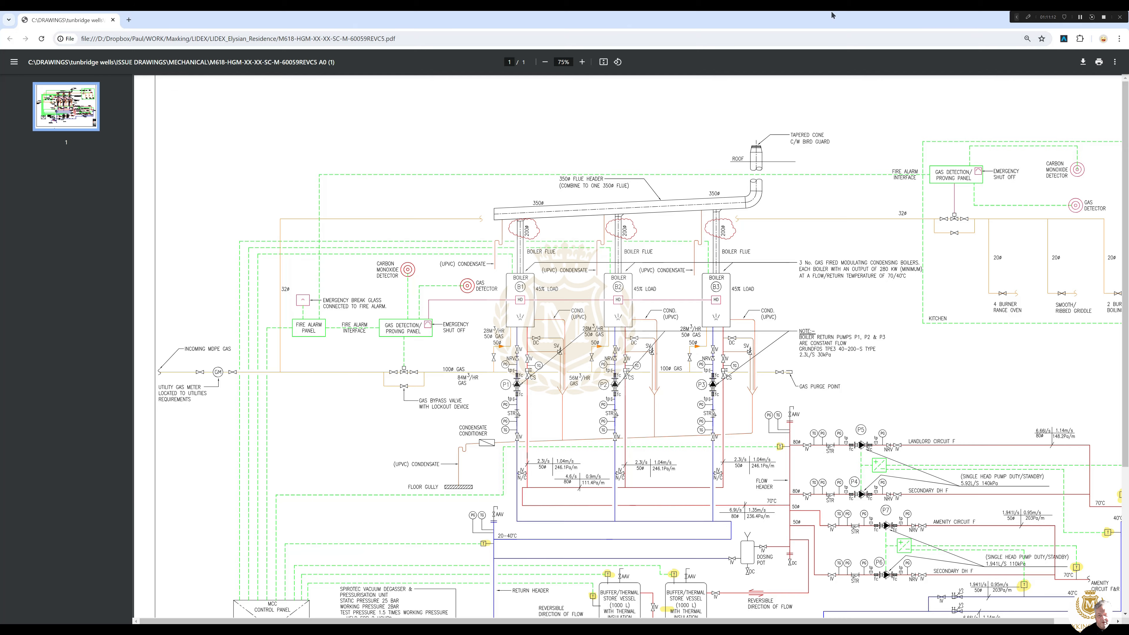
{"action": "left_click", "coordinate": [1064, 17]}
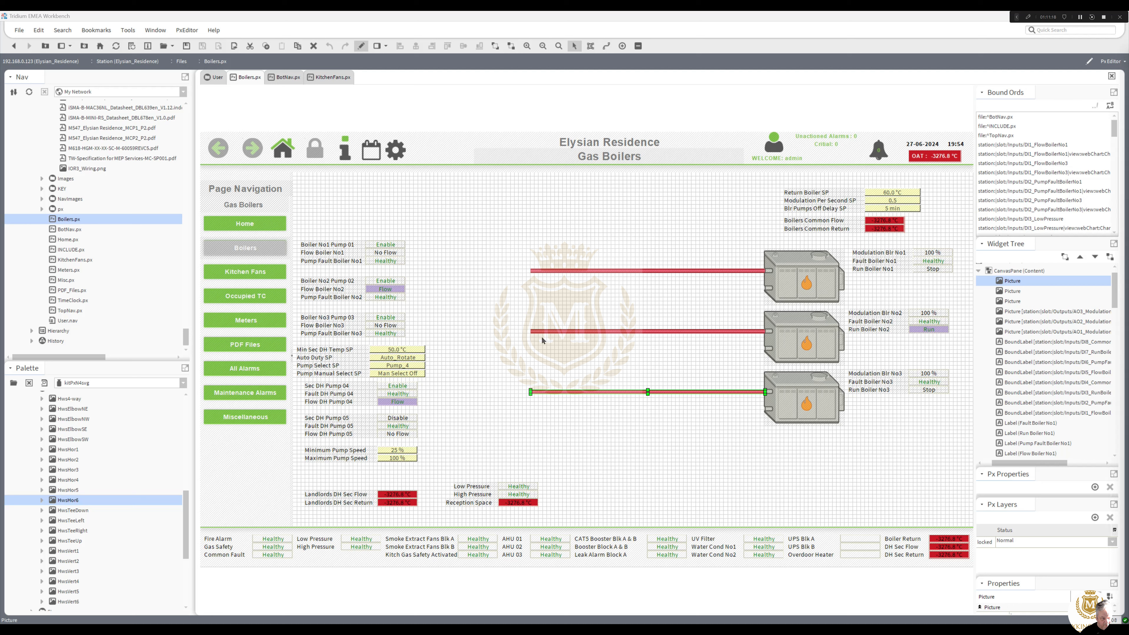
Shorten the Boiler No2 and Boiler No3 pipes from their free ends to short stubs beside the boilers
{"action": "left_click", "coordinate": [550, 333]}
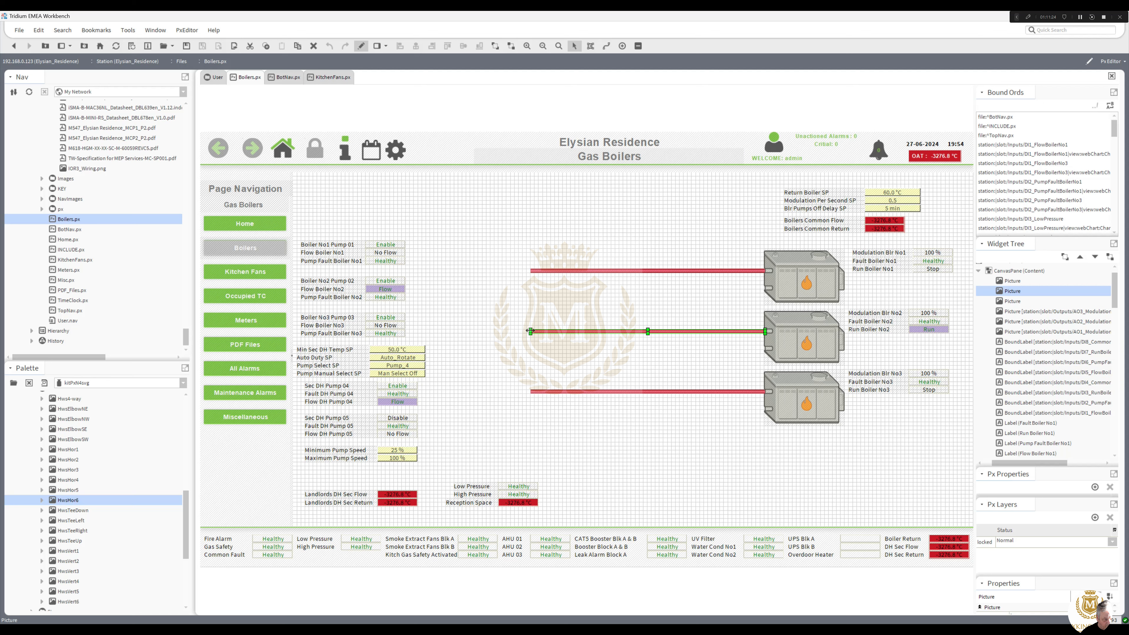
{"action": "left_click_drag", "start_coordinate": [529, 332], "coordinate": [716, 331]}
{"action": "left_click", "coordinate": [544, 392]}
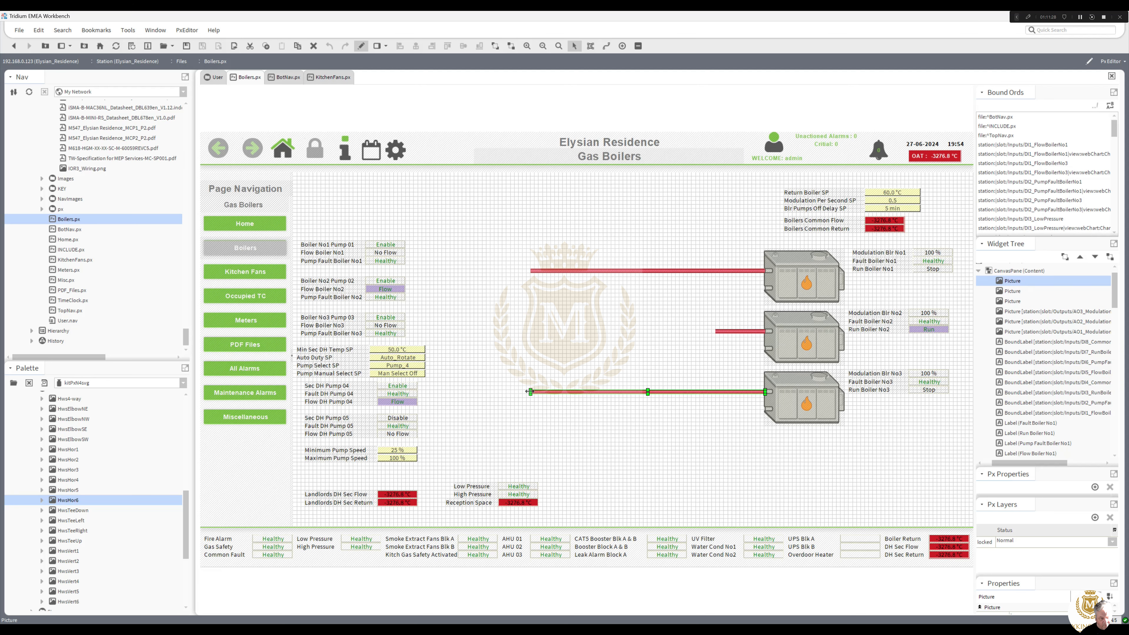
{"action": "left_click_drag", "start_coordinate": [692, 385], "coordinate": [720, 386]}
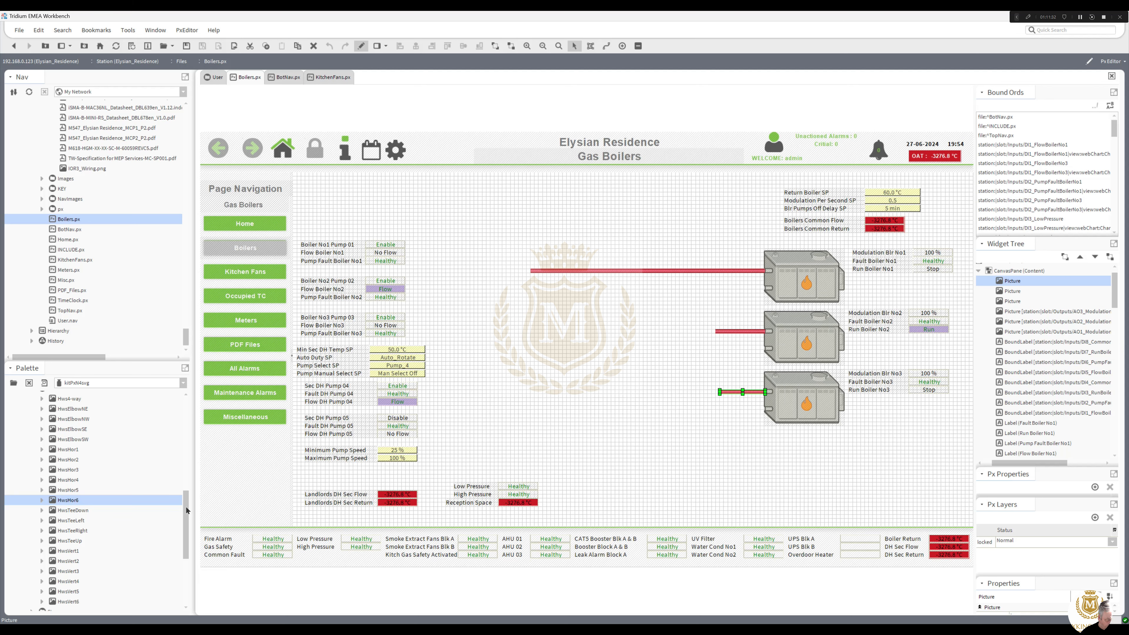
Preview the Hws elbow shapes and place an HwsElbowNE at the free end of the Boiler No3 pipe
{"action": "scroll", "coordinate": [186, 482], "scroll_direction": "up", "scroll_amount": 3}
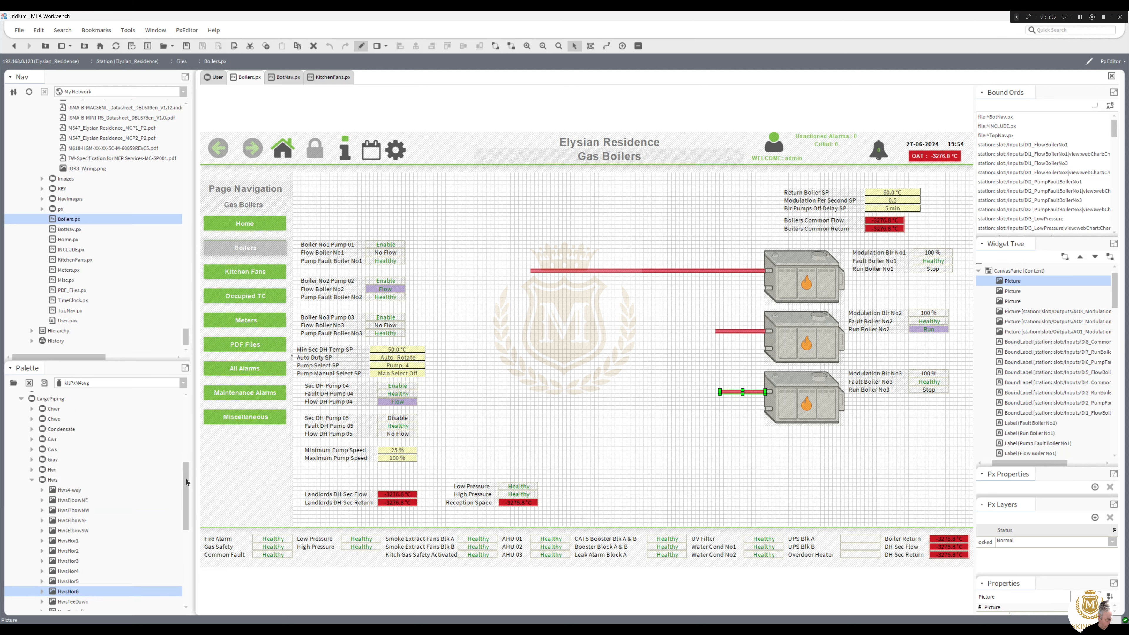
{"action": "left_click", "coordinate": [72, 522]}
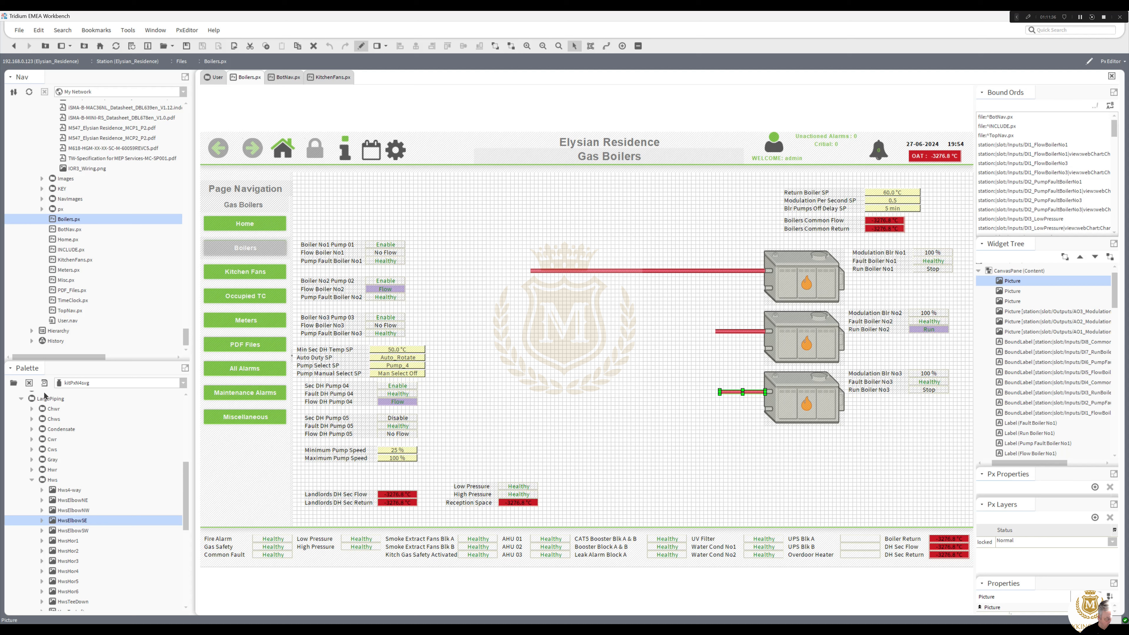
{"action": "left_click", "coordinate": [44, 383]}
{"action": "left_click", "coordinate": [74, 512]}
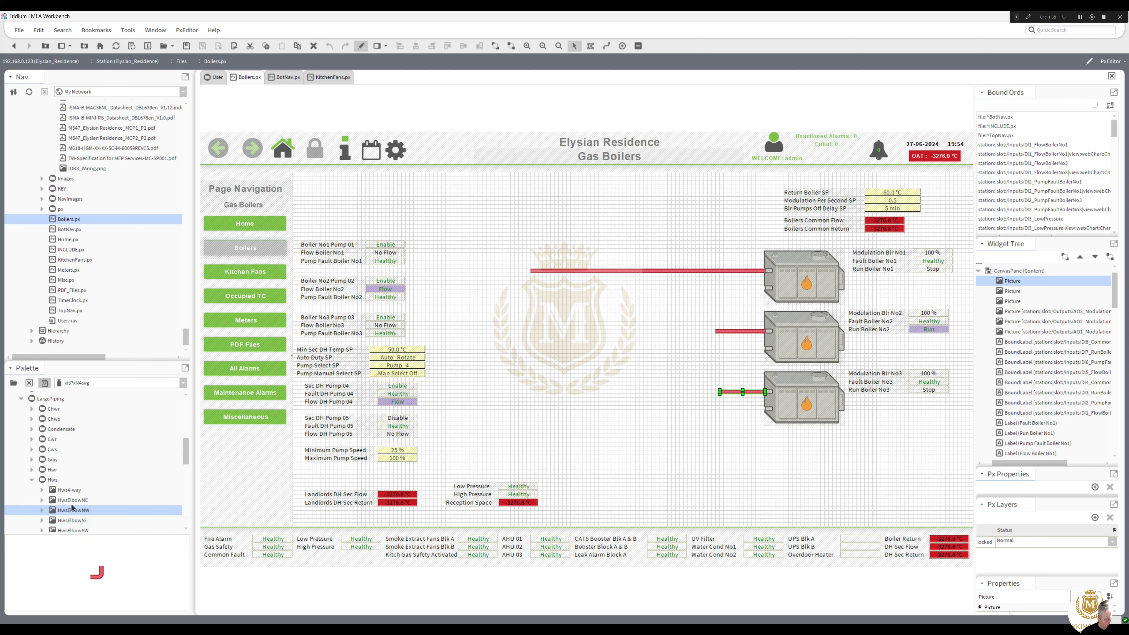
{"action": "left_click", "coordinate": [72, 501]}
{"action": "left_click_drag", "start_coordinate": [72, 501], "coordinate": [713, 392]}
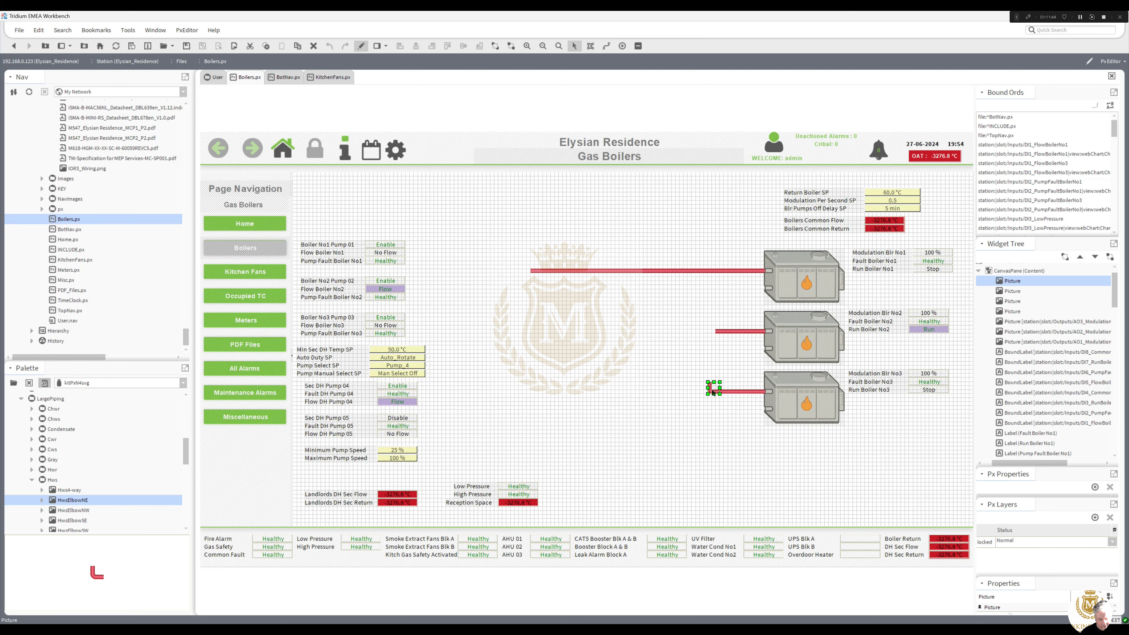
{"action": "left_click", "coordinate": [711, 401]}
{"action": "left_click", "coordinate": [712, 411]}
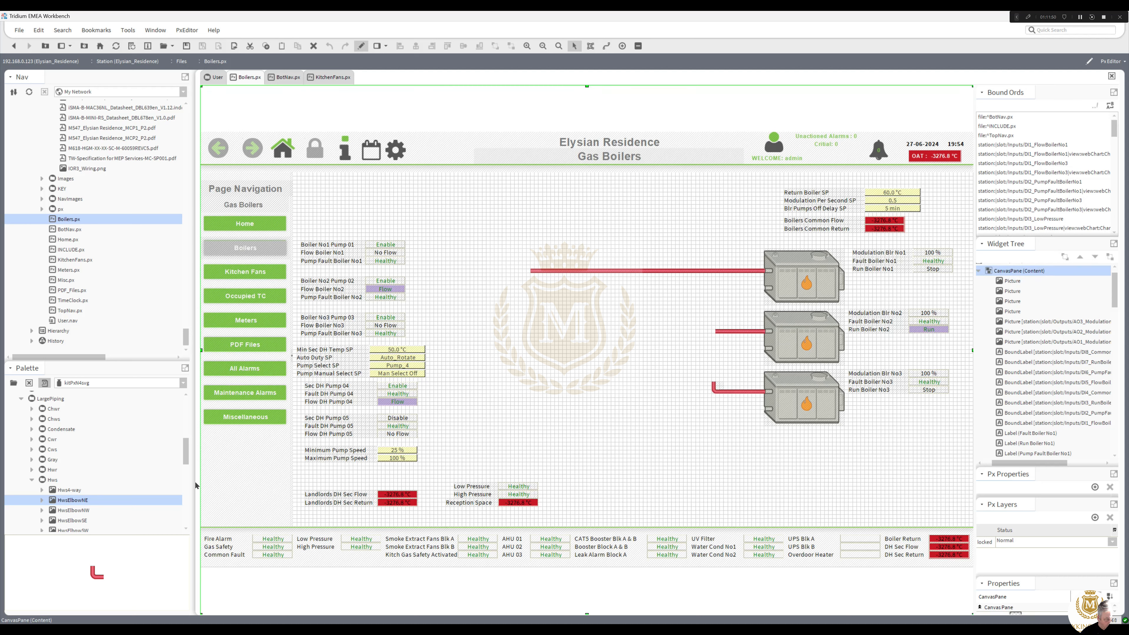
Add an HwsVert6 riser from the elbow and extend it up to the Boiler No1 pipe
{"action": "left_click_drag", "start_coordinate": [188, 459], "coordinate": [188, 490]}
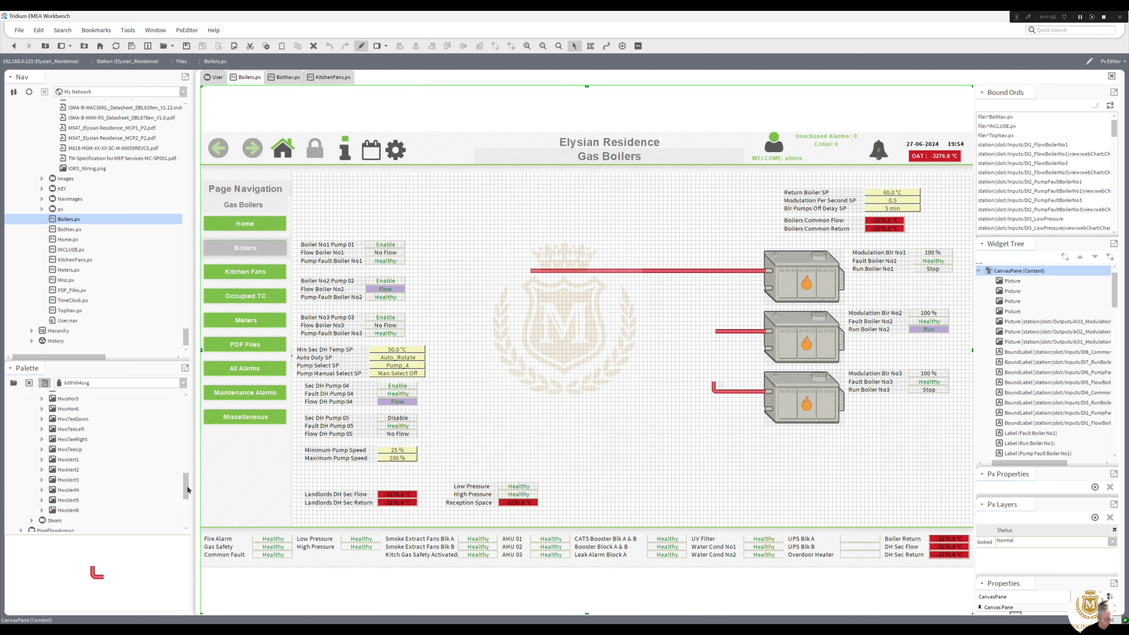
{"action": "left_click_drag", "start_coordinate": [74, 511], "coordinate": [541, 442]}
{"action": "left_click_drag", "start_coordinate": [620, 394], "coordinate": [713, 277]}
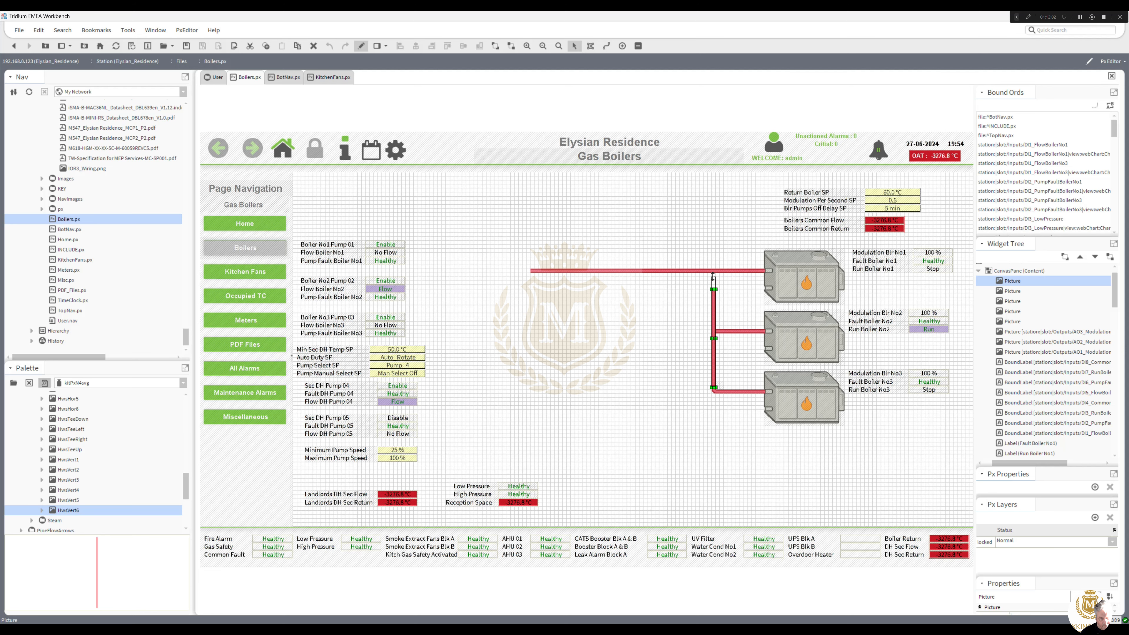
Place an HwsTeeRight where the Boiler No2 pipe meets the vertical riser
{"action": "left_click", "coordinate": [715, 331]}
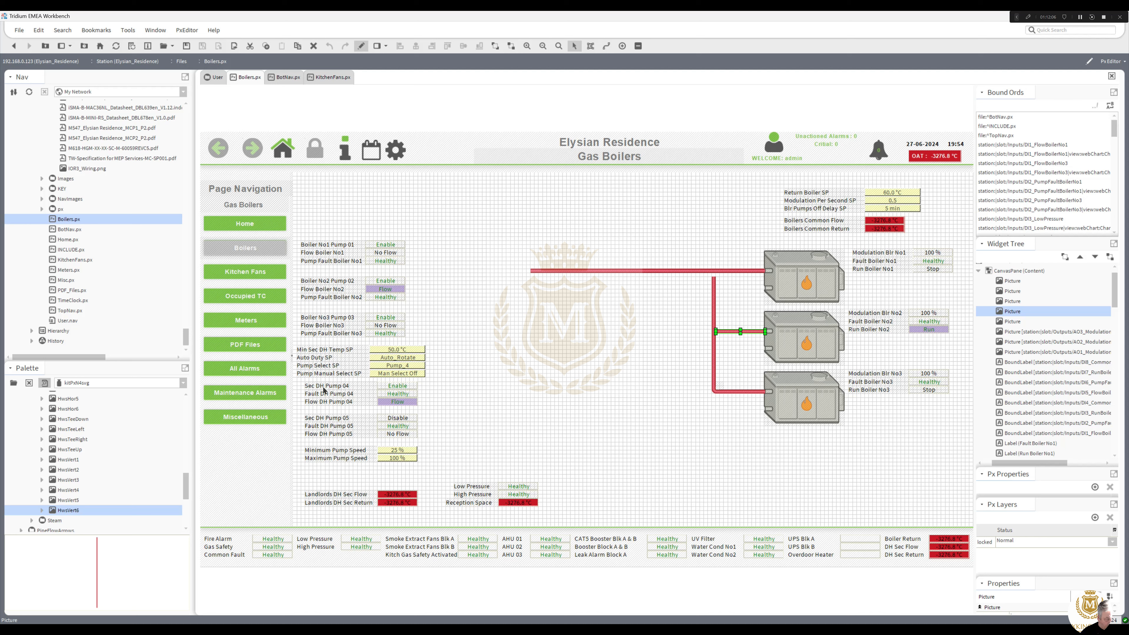
{"action": "left_click_drag", "start_coordinate": [185, 485], "coordinate": [189, 474]}
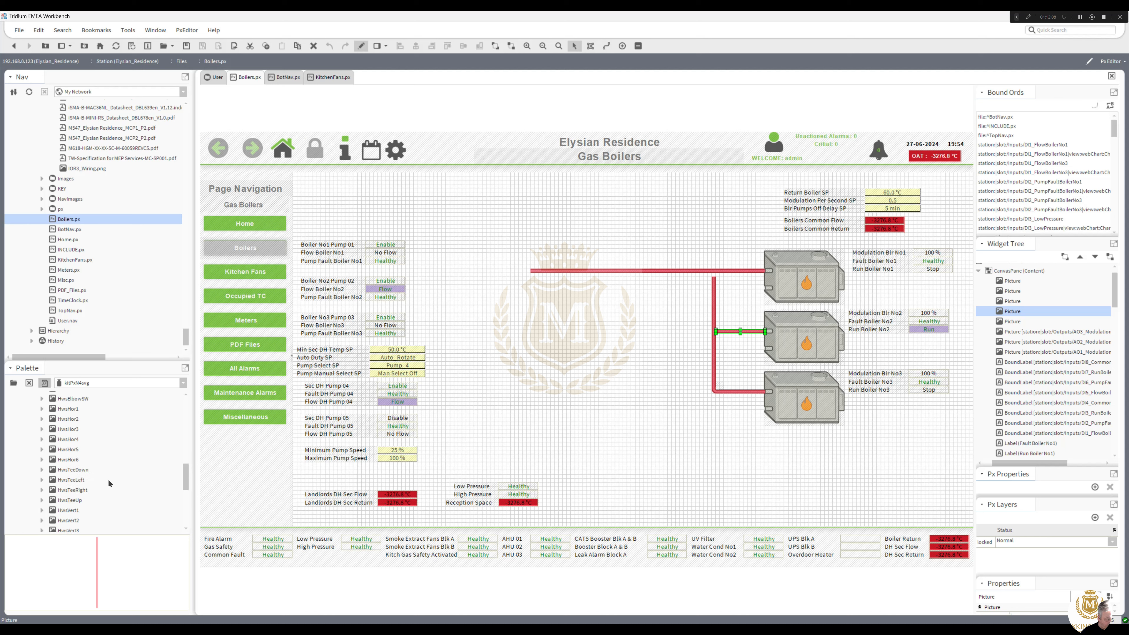
{"action": "left_click_drag", "start_coordinate": [82, 491], "coordinate": [608, 385]}
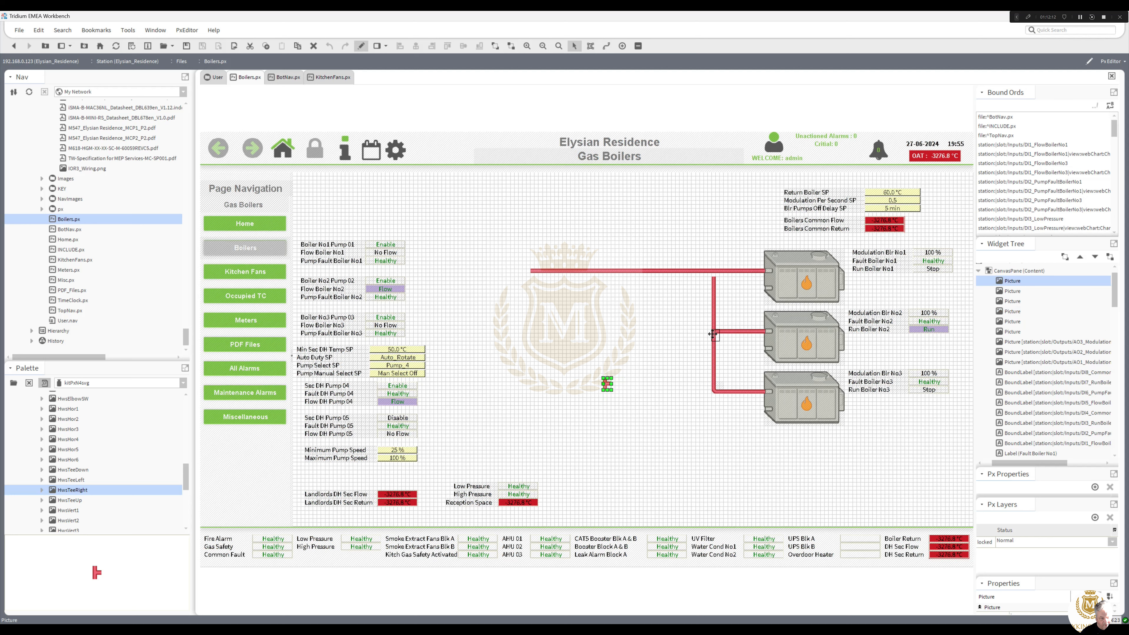
{"action": "left_click_drag", "start_coordinate": [713, 332], "coordinate": [715, 332]}
{"action": "left_click", "coordinate": [688, 361]}
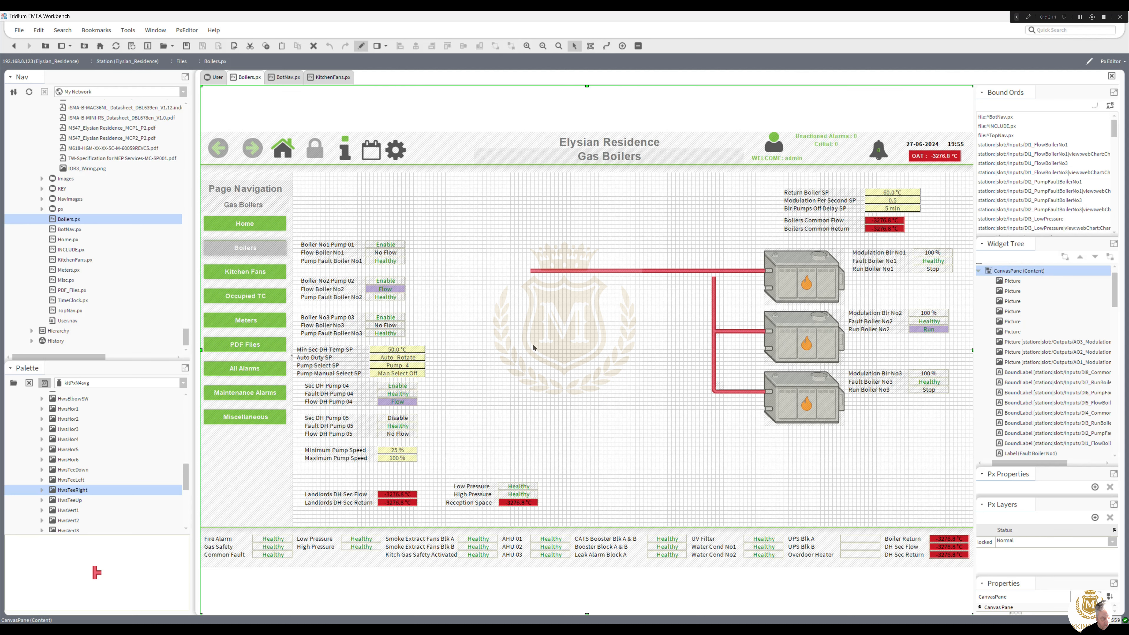
Place an HwsTeeDown where the vertical riser meets the Boiler No1 pipe
{"action": "left_click_drag", "start_coordinate": [83, 470], "coordinate": [602, 371]}
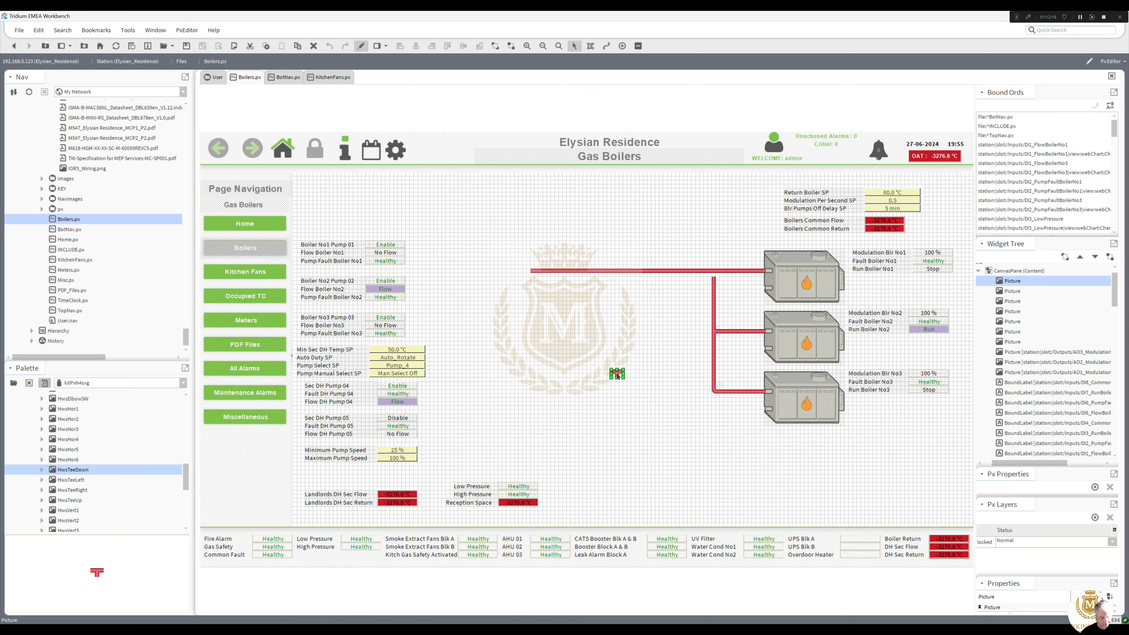
{"action": "left_click_drag", "start_coordinate": [714, 273], "coordinate": [713, 273]}
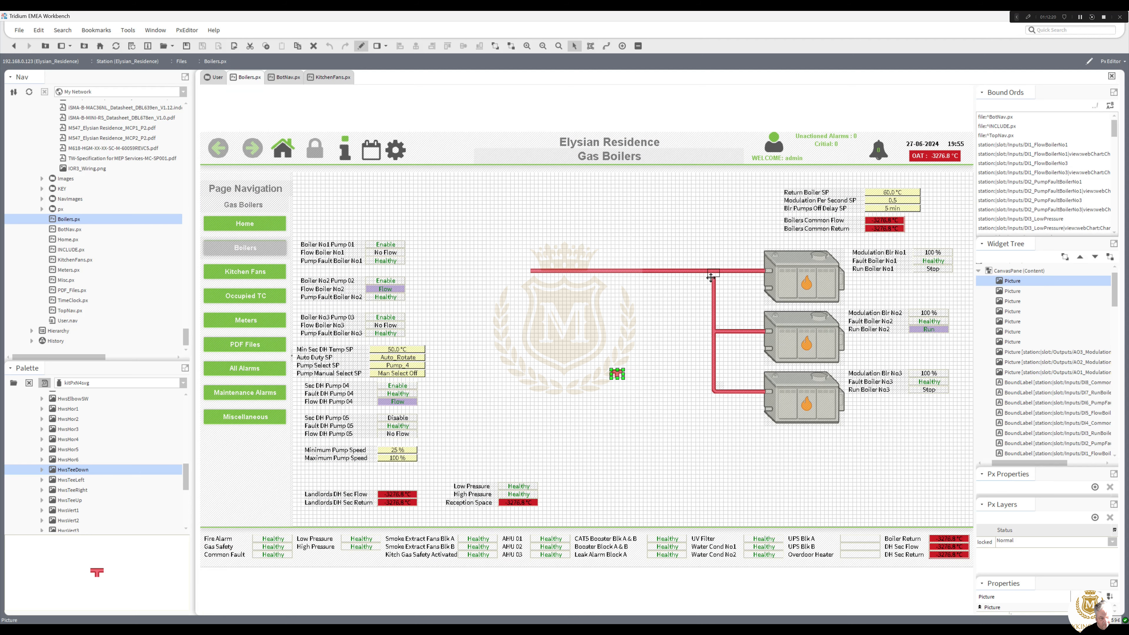
{"action": "left_click", "coordinate": [712, 307]}
{"action": "left_click", "coordinate": [714, 307]}
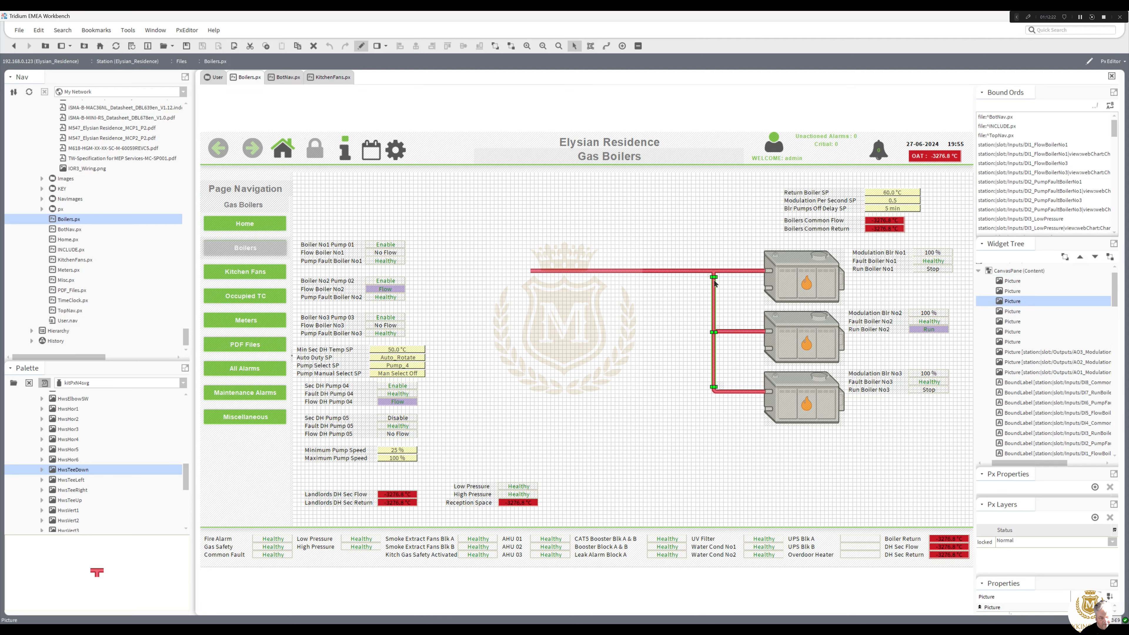
{"action": "left_click", "coordinate": [672, 384]}
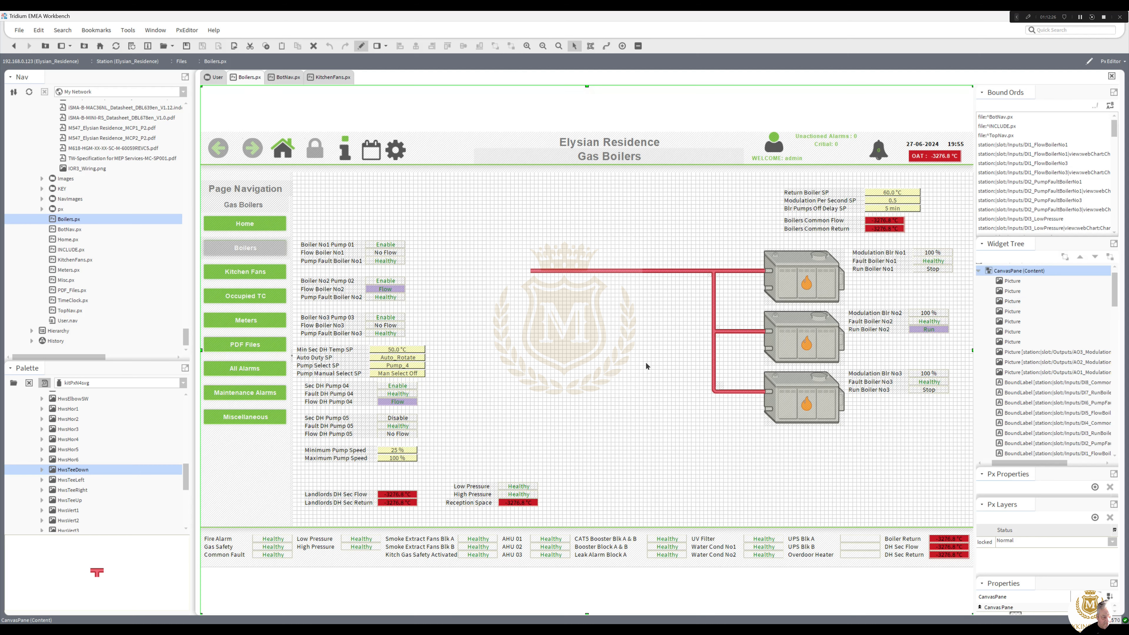
Resize the Boiler No1 pipe from its free end, undoing the extension and shortening it to just past the crest's centre
{"action": "left_click", "coordinate": [555, 272]}
{"action": "mouse_move", "coordinate": [531, 271]}
{"action": "left_mouse_down"}
{"action": "mouse_move", "coordinate": [594, 271]}
{"action": "mouse_move", "coordinate": [515, 271]}
{"action": "left_mouse_up"}
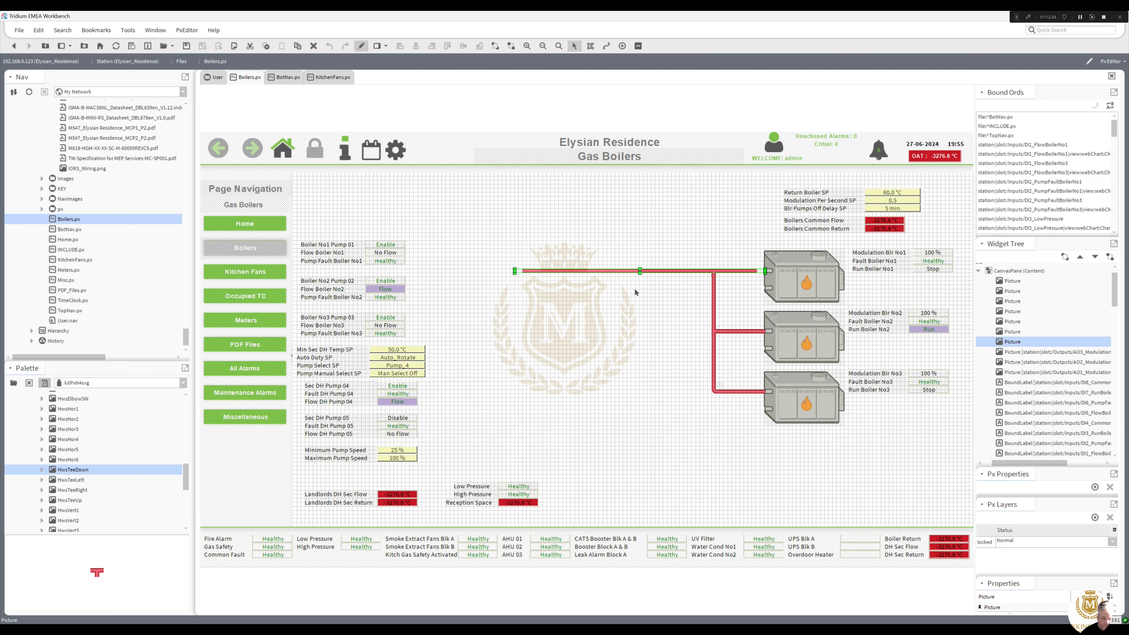
{"action": "key", "text": "ctrl+z"}
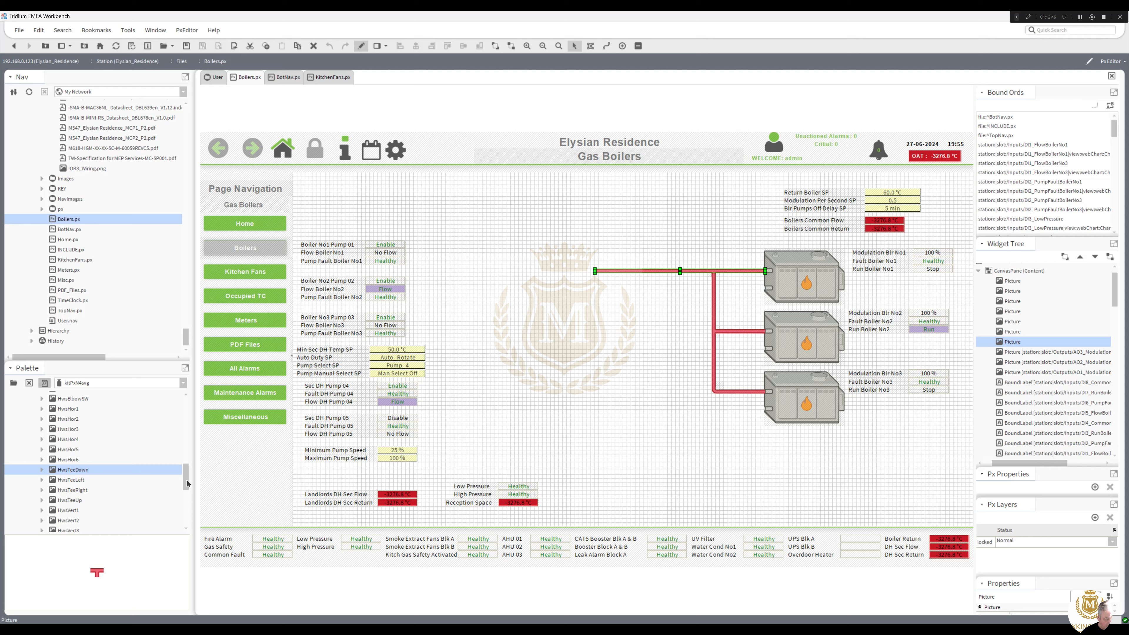
Add a PumpsInline pump from the Pumps palette group and park it over the lower part of the central crest
{"action": "left_click_drag", "start_coordinate": [187, 483], "coordinate": [181, 510]}
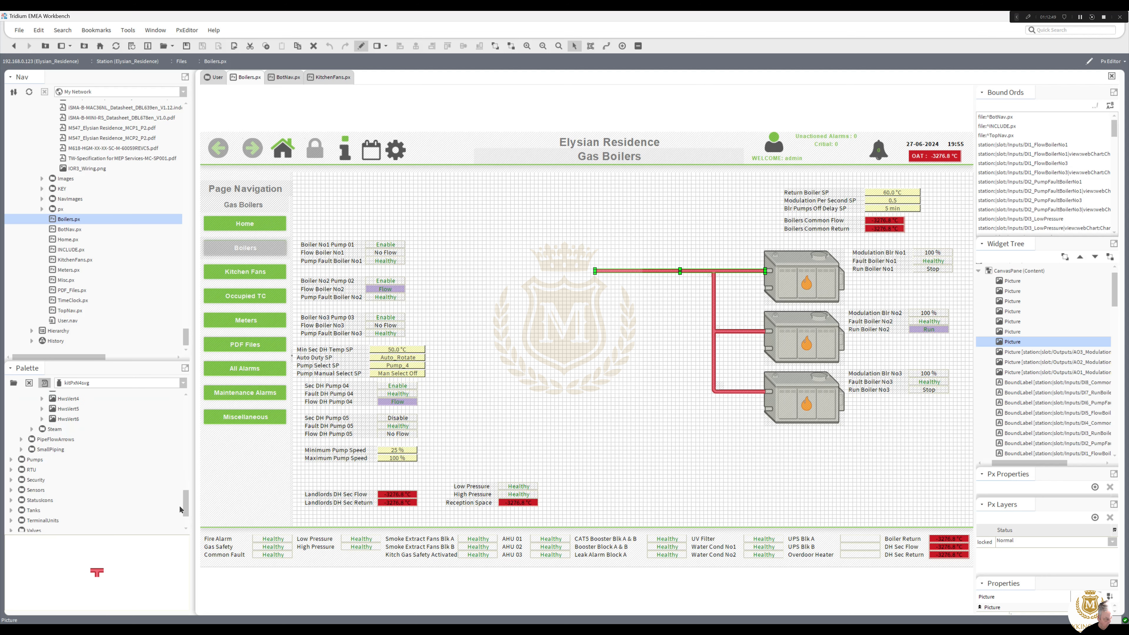
{"action": "left_click", "coordinate": [10, 460]}
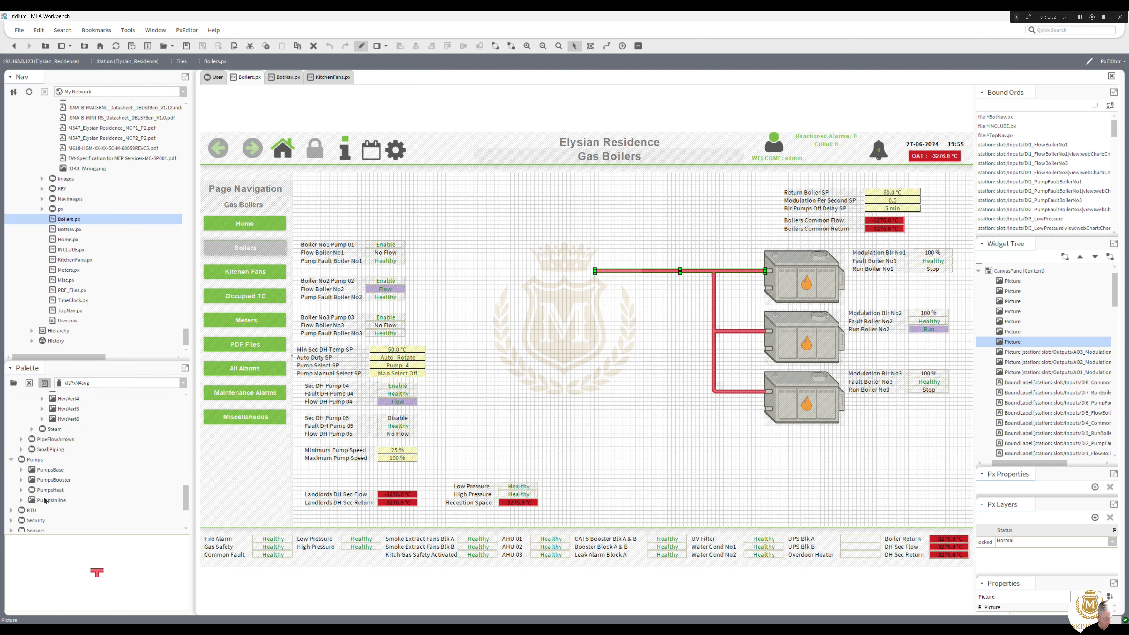
{"action": "left_click_drag", "start_coordinate": [31, 475], "coordinate": [366, 430]}
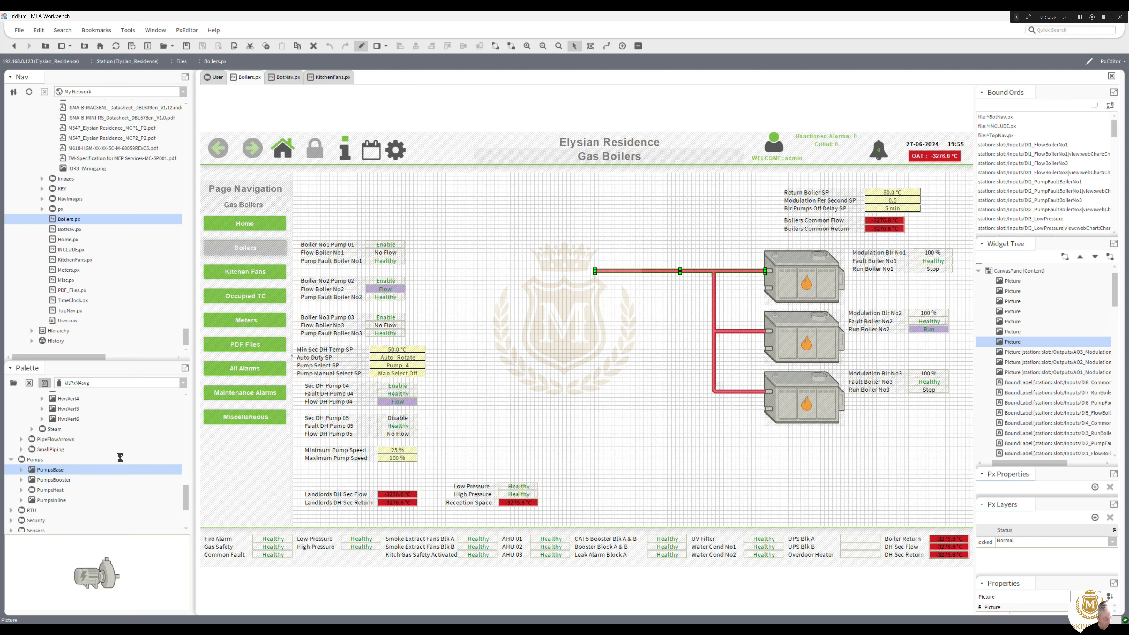
{"action": "left_click_drag", "start_coordinate": [51, 500], "coordinate": [732, 292]}
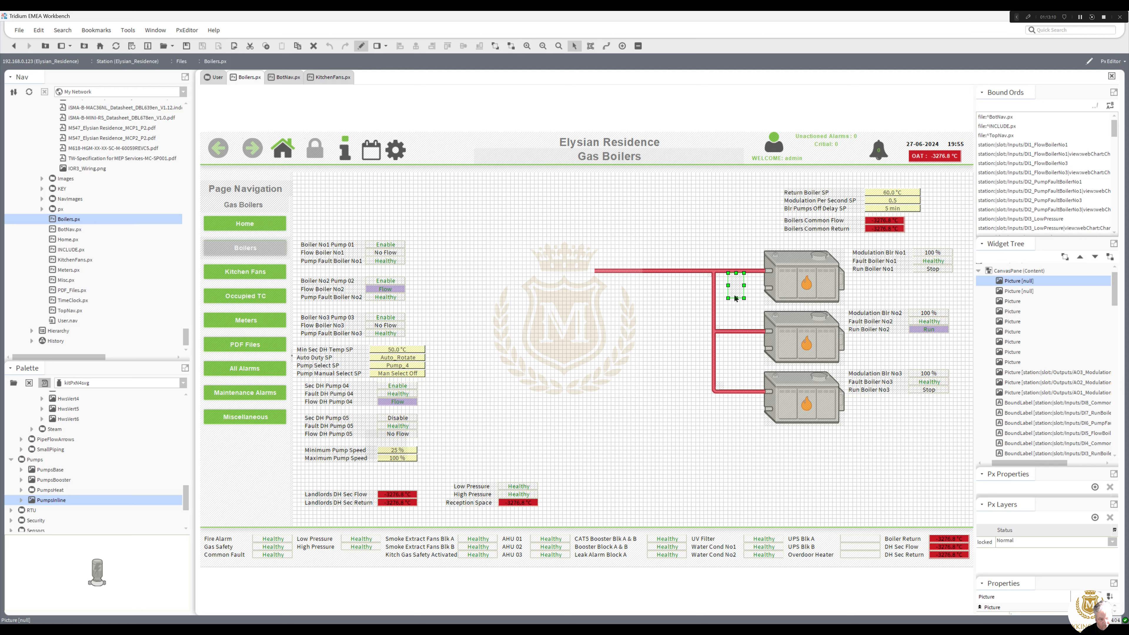
{"action": "left_click_drag", "start_coordinate": [736, 298], "coordinate": [559, 379]}
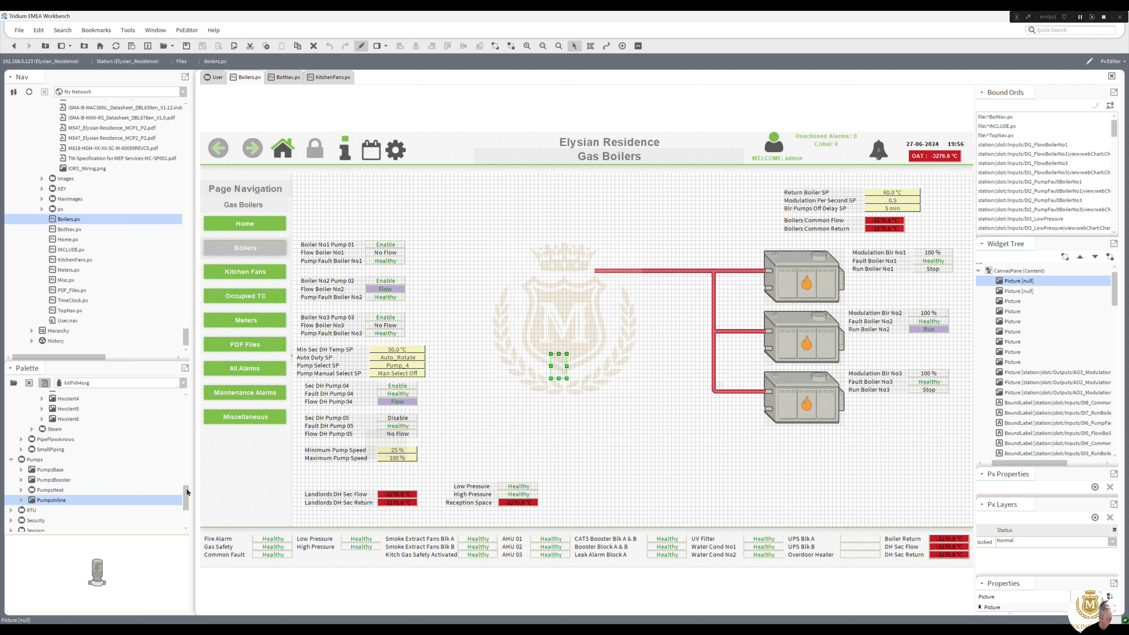
Place an HwrHor6 return pipe at Boiler No1's lower connection and nudge it down into line with the port
{"action": "left_click_drag", "start_coordinate": [186, 491], "coordinate": [191, 456]}
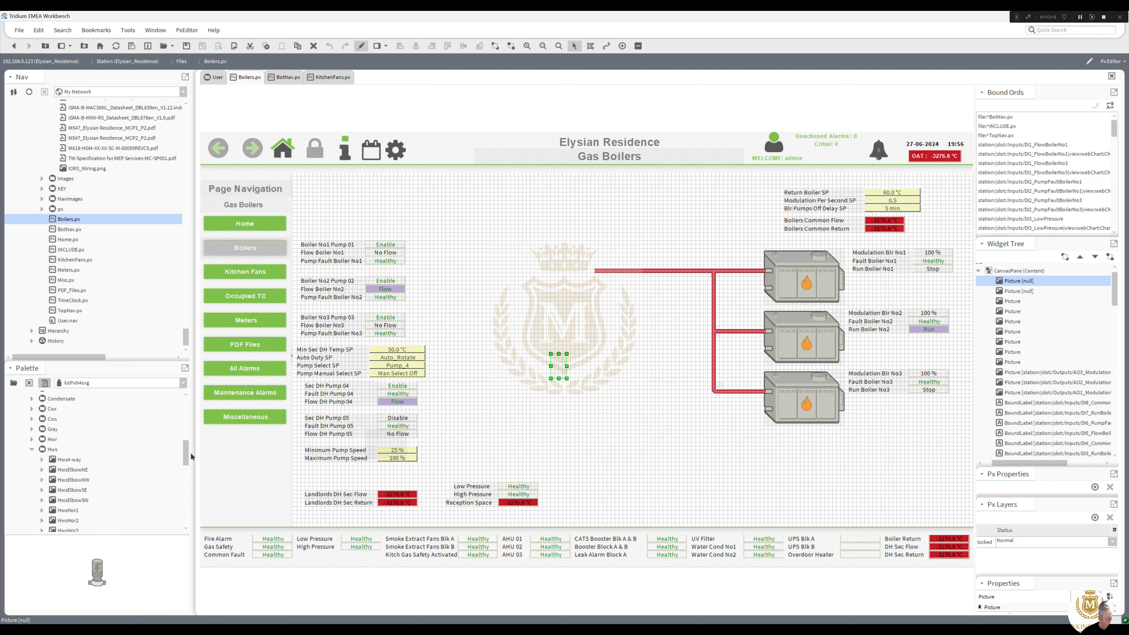
{"action": "left_click", "coordinate": [32, 439]}
{"action": "left_click_drag", "start_coordinate": [183, 451], "coordinate": [186, 455]}
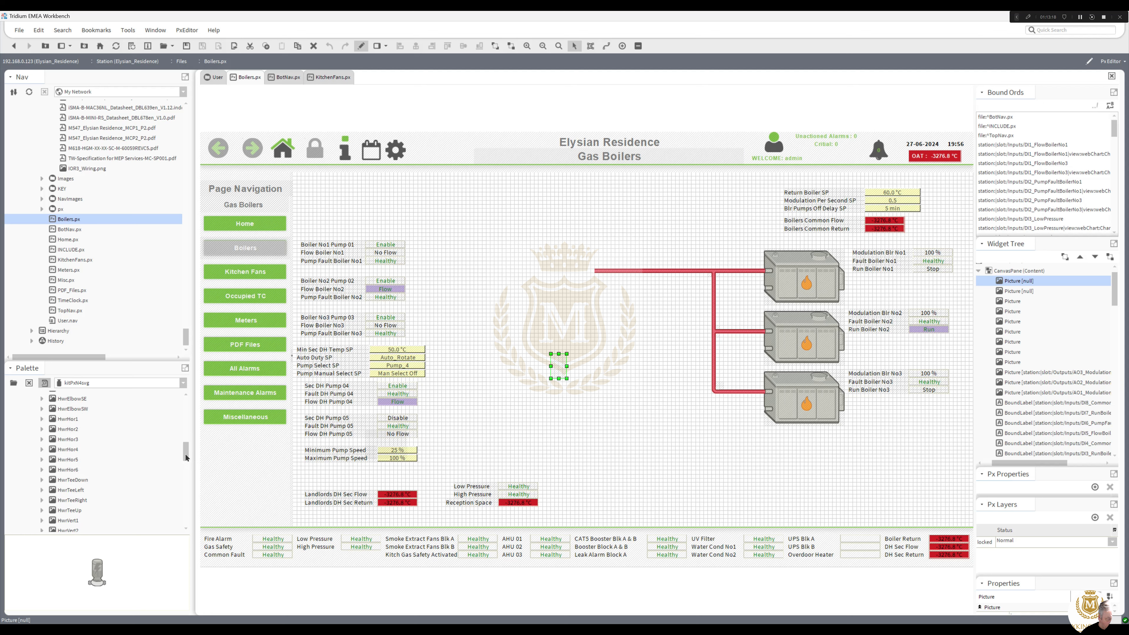
{"action": "left_click_drag", "start_coordinate": [70, 472], "coordinate": [558, 288]}
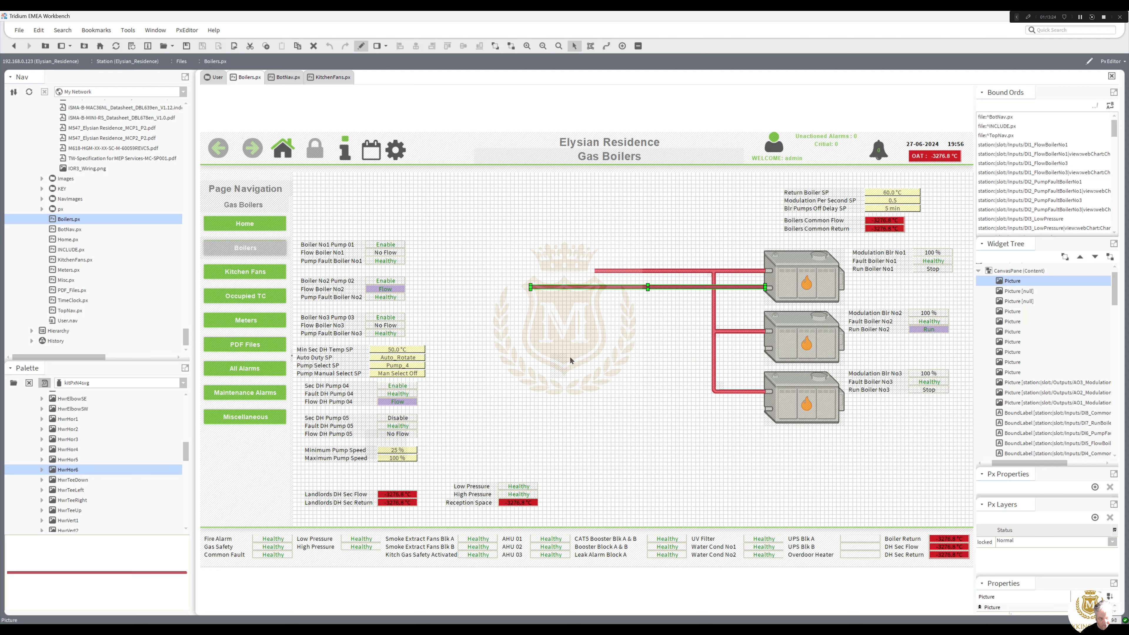
{"action": "left_click", "coordinate": [604, 403]}
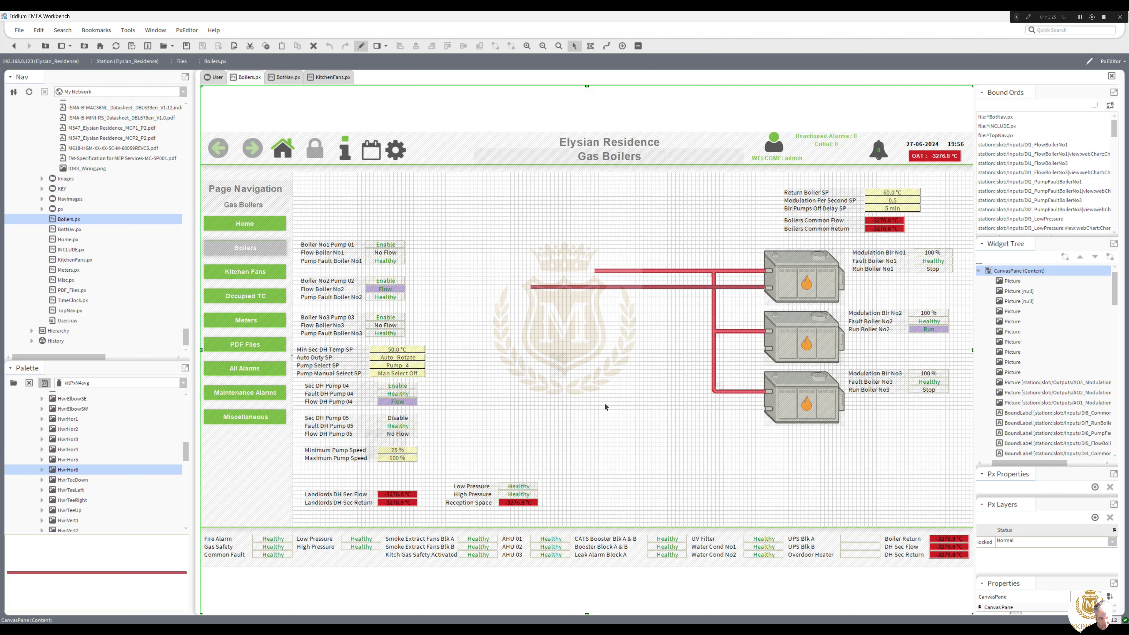
{"action": "left_click", "coordinate": [724, 288]}
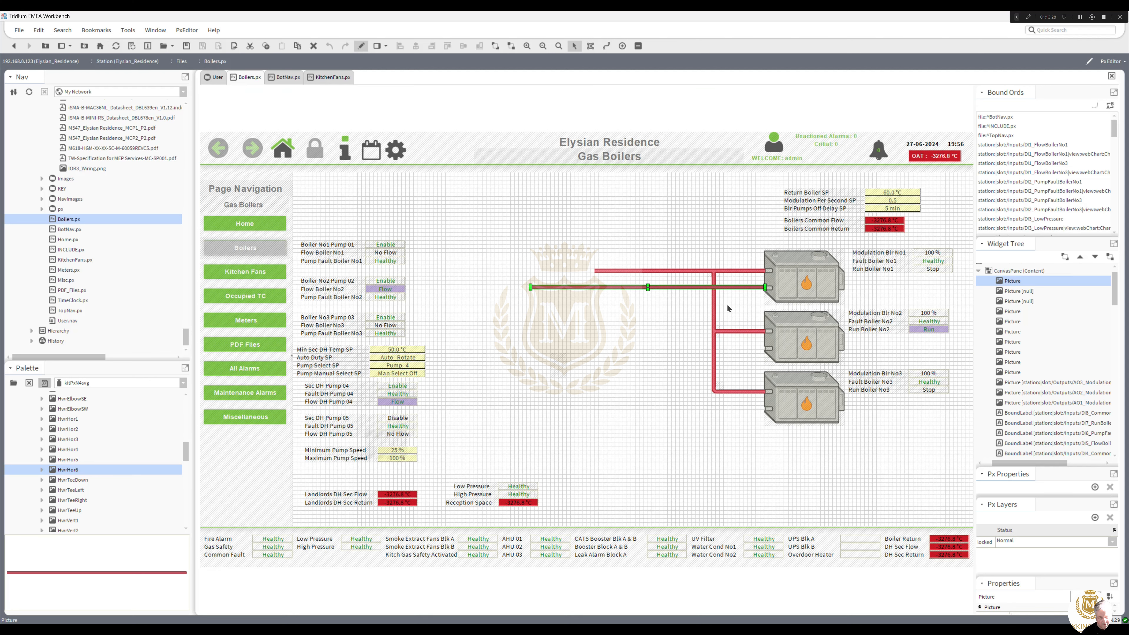
{"action": "key", "text": "Down"}
{"action": "key", "text": "Down"}
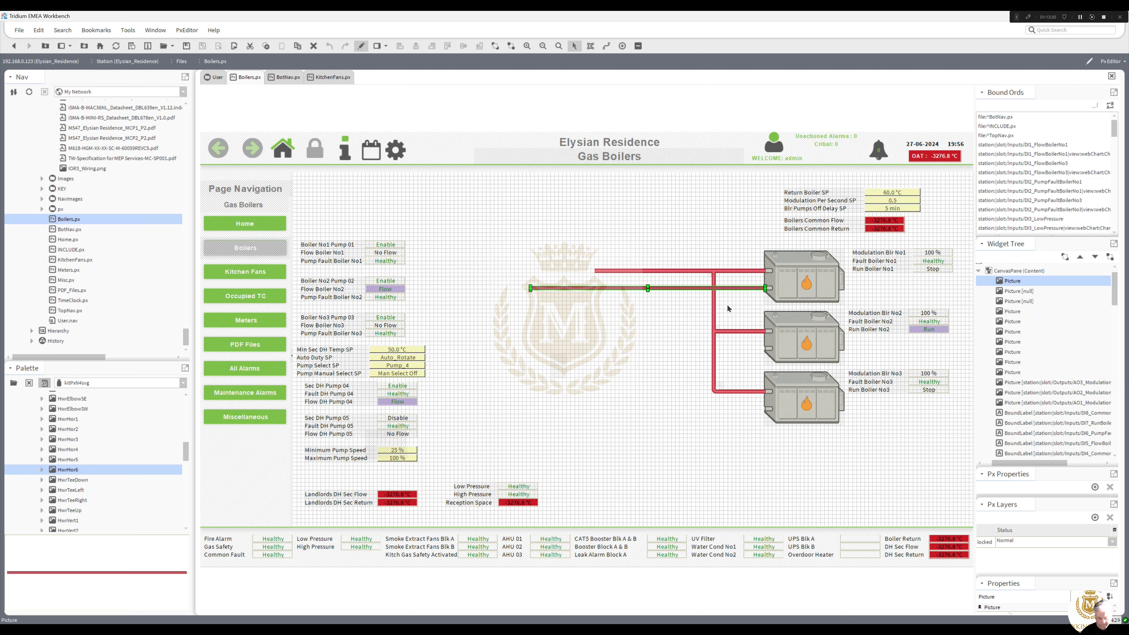
{"action": "left_click", "coordinate": [664, 382]}
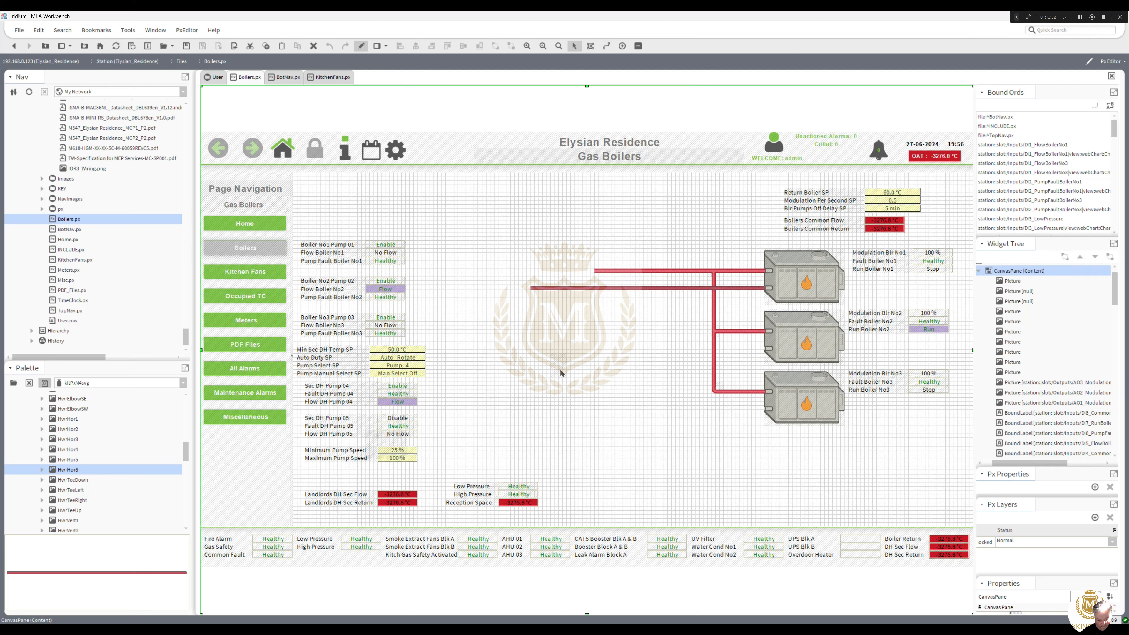
Move the inline pump across the Boiler No1 pipes and copy the binding ord from the Boiler No1 Pump 01 Enable label
{"action": "mouse_move", "coordinate": [560, 372]}
{"action": "left_mouse_down"}
{"action": "mouse_move", "coordinate": [662, 330]}
{"action": "mouse_move", "coordinate": [694, 283]}
{"action": "left_mouse_up"}
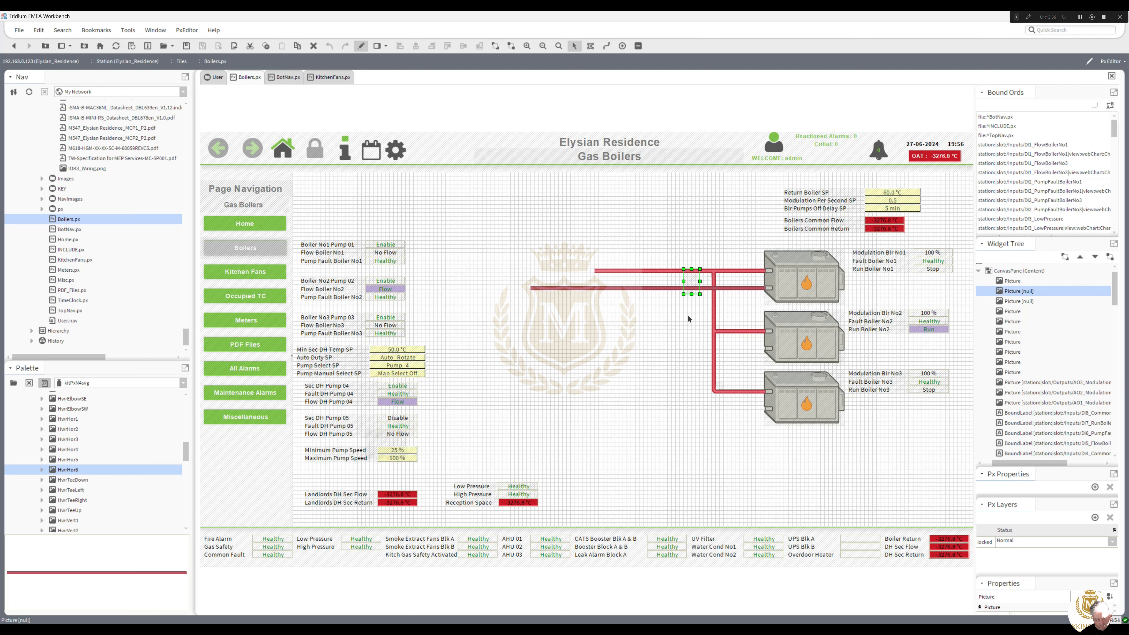
{"action": "double_click", "coordinate": [389, 246]}
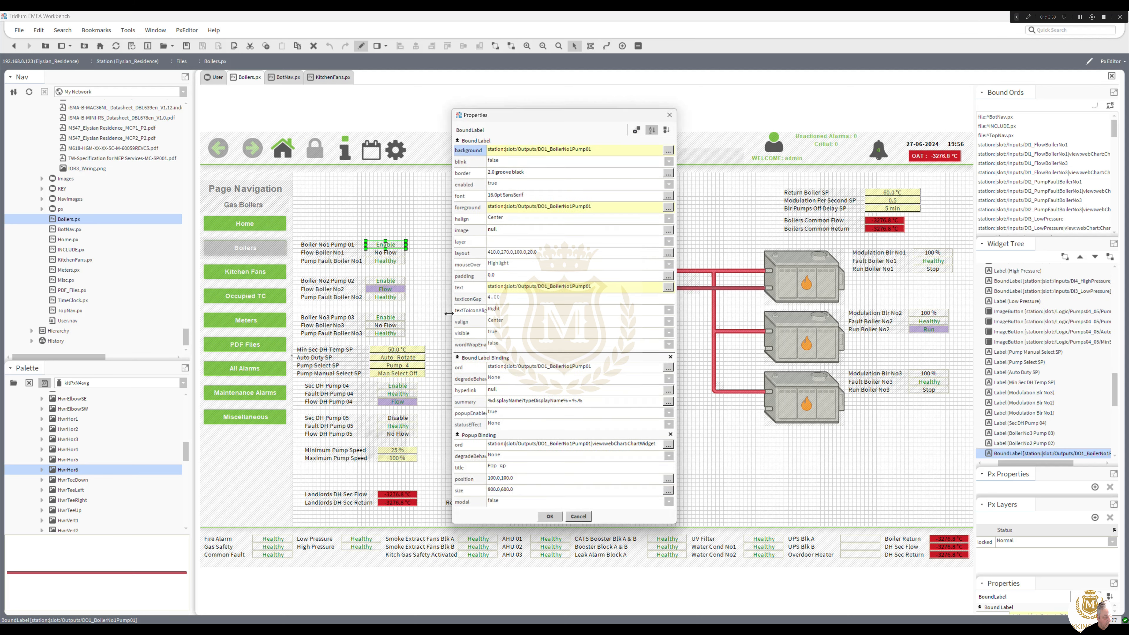
{"action": "left_click", "coordinate": [558, 368]}
{"action": "key", "text": "ctrl+c"}
{"action": "left_click", "coordinate": [548, 337]}
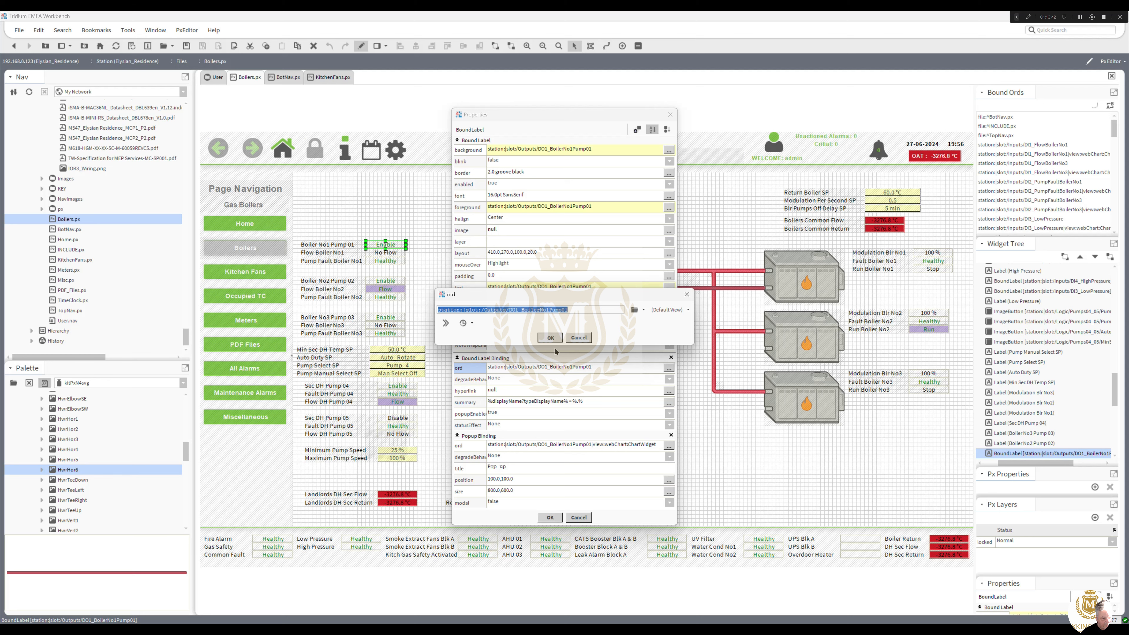
Set the inline pump's value binding ord to station:|slot:/Outputs/DO1_BoilerNo1Pump01 and fine-tune the pump's height
{"action": "double_click", "coordinate": [691, 285]}
{"action": "left_click", "coordinate": [582, 362]}
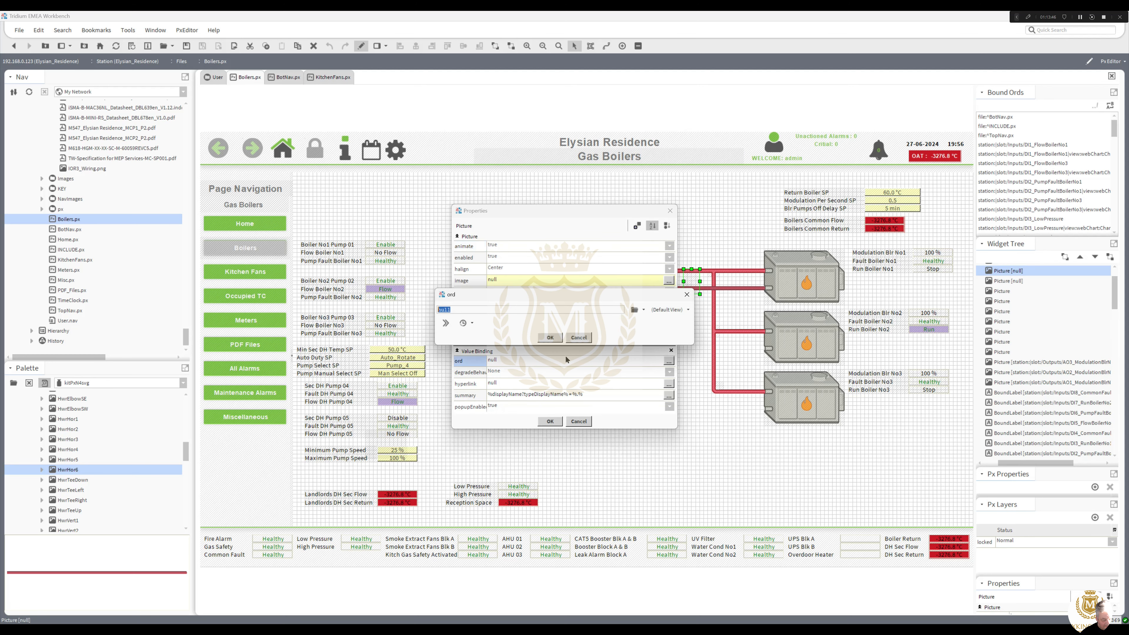
{"action": "key", "text": "ctrl+v"}
{"action": "left_click", "coordinate": [550, 338]}
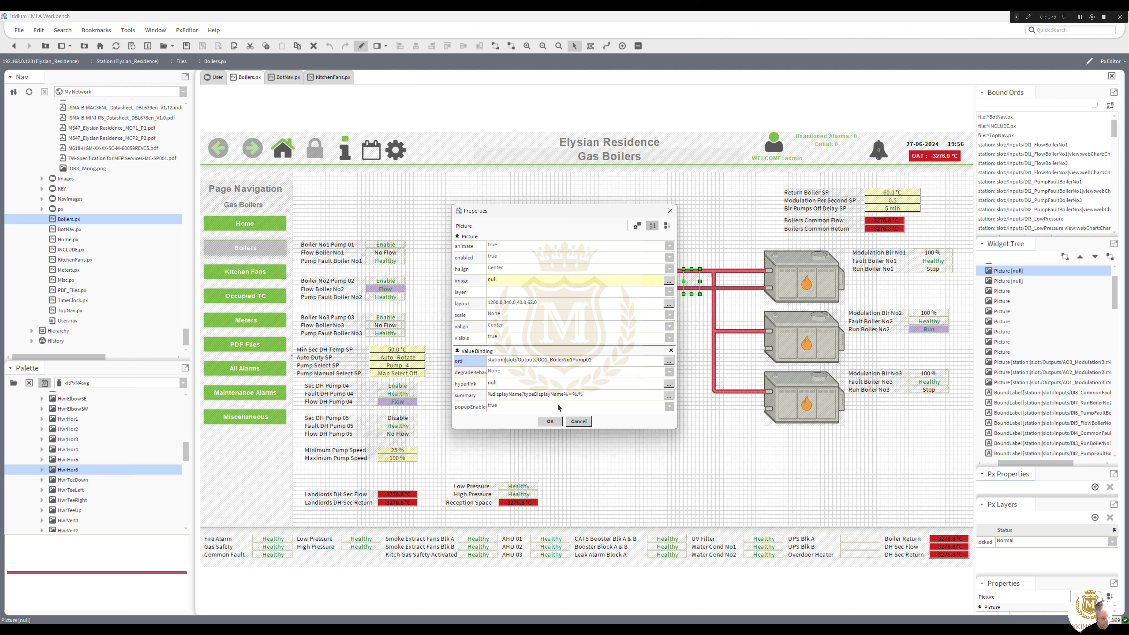
{"action": "left_click", "coordinate": [551, 422]}
{"action": "left_click", "coordinate": [638, 355]}
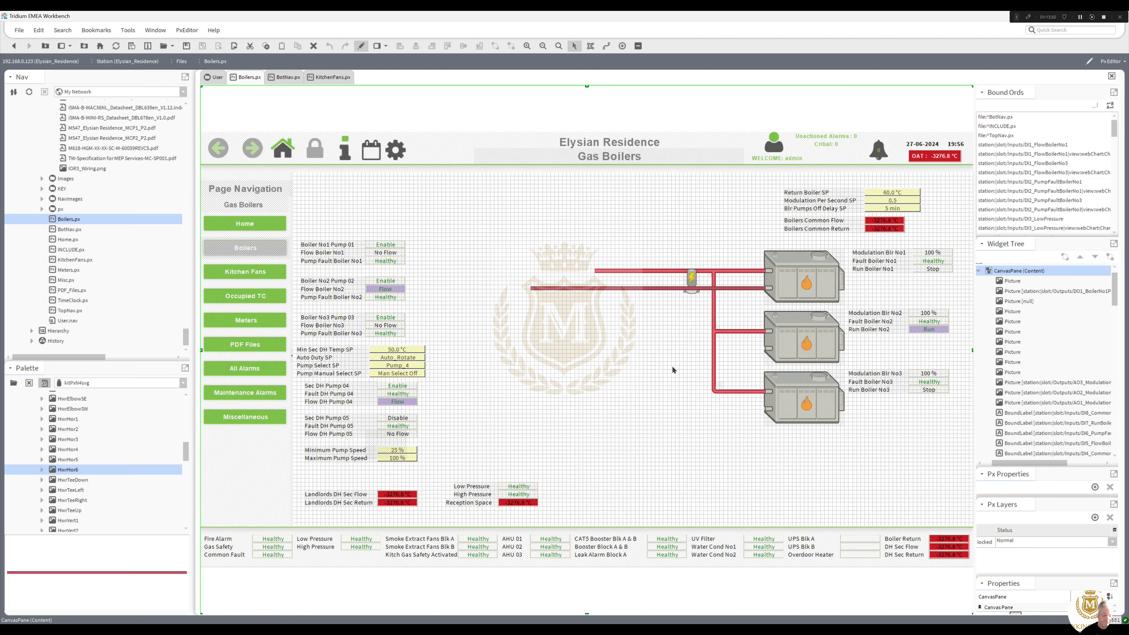
{"action": "left_click", "coordinate": [692, 278]}
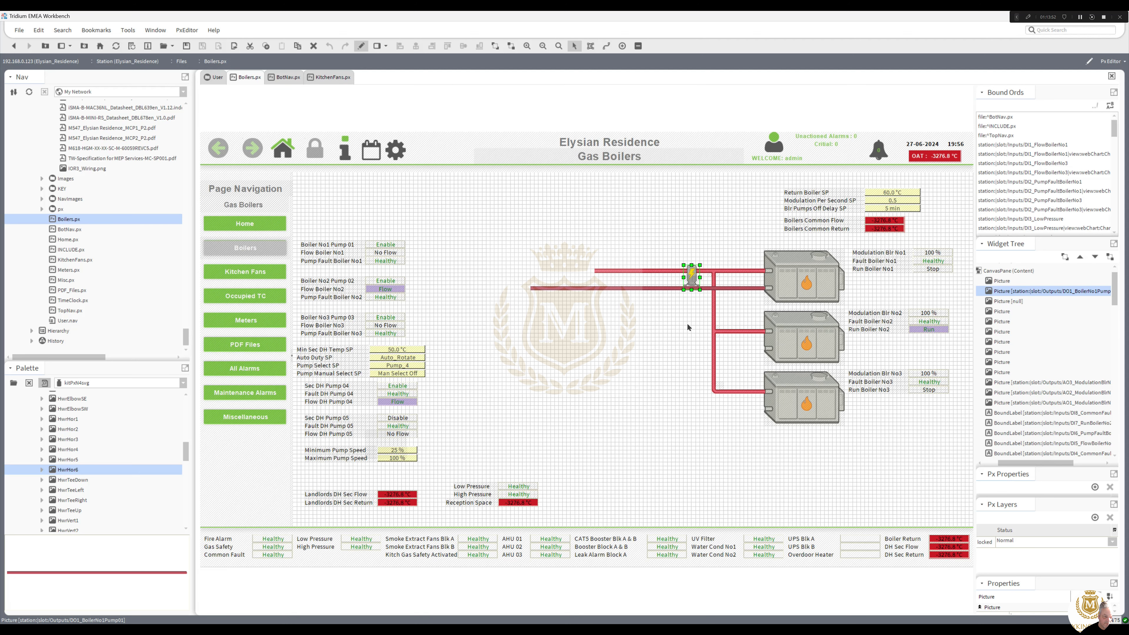
{"action": "key", "text": "Down"}
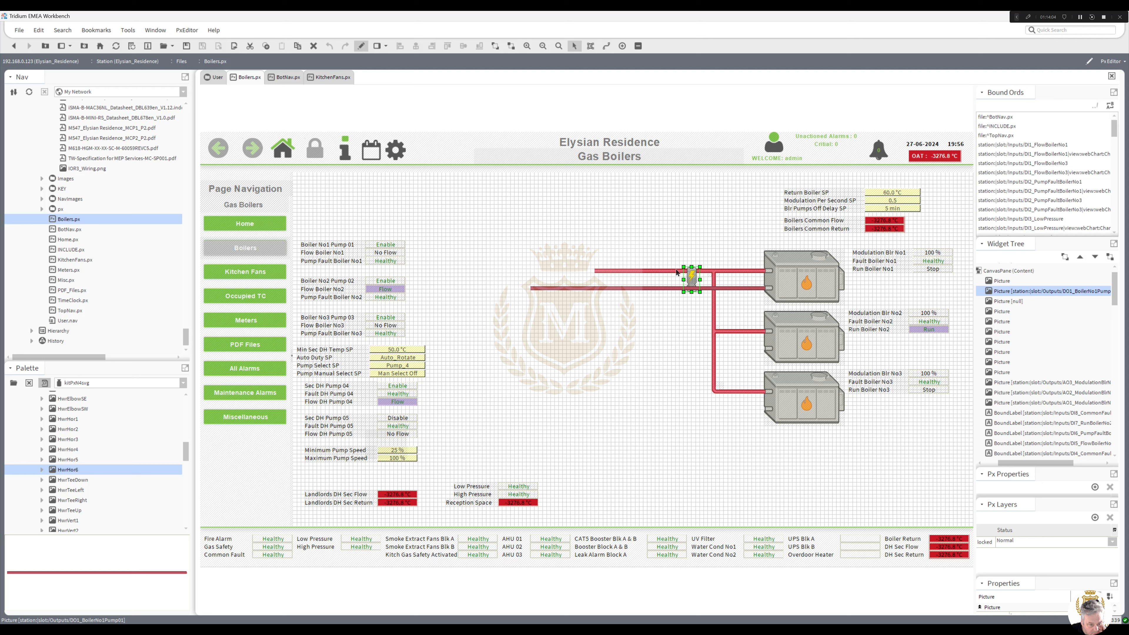
Extend the vertical flow riser upward to a point above Boiler No1
{"action": "left_click", "coordinate": [713, 284]}
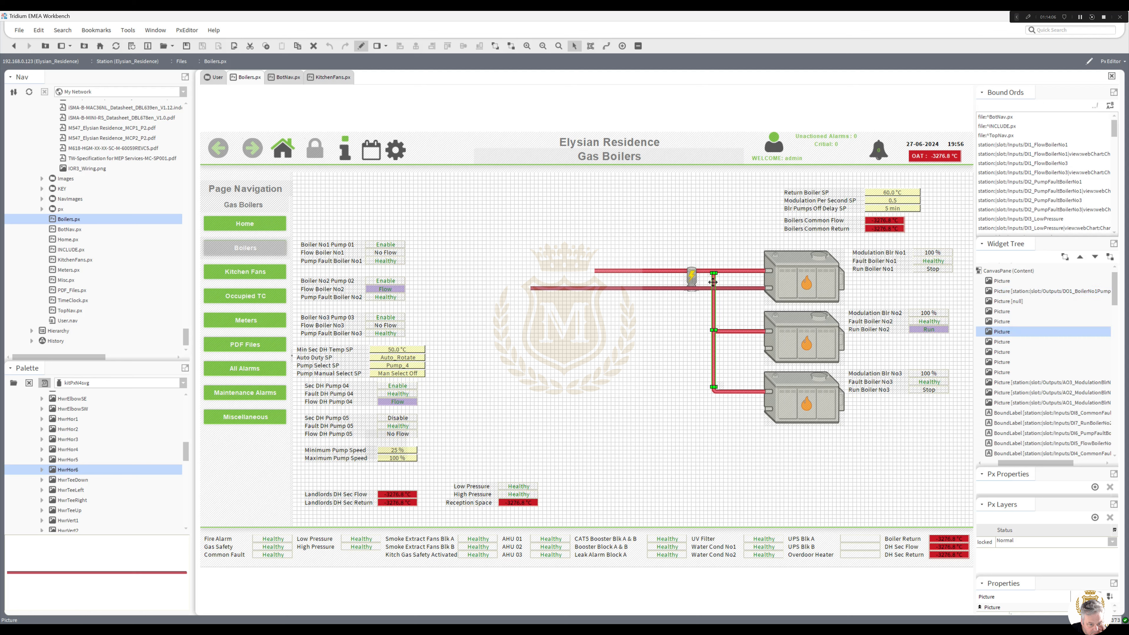
{"action": "left_click_drag", "start_coordinate": [712, 248], "coordinate": [713, 236]}
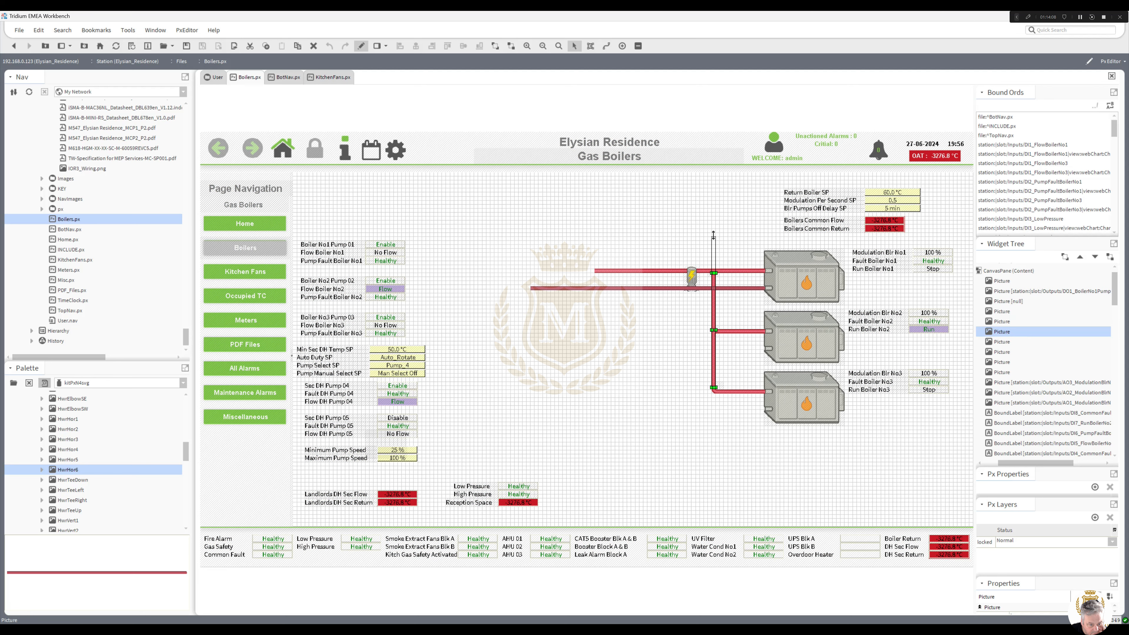
Shorten the Boiler No1 flow pipe to end just on the boiler side of the riser and delete the HwsTeeDown
{"action": "left_click", "coordinate": [637, 271]}
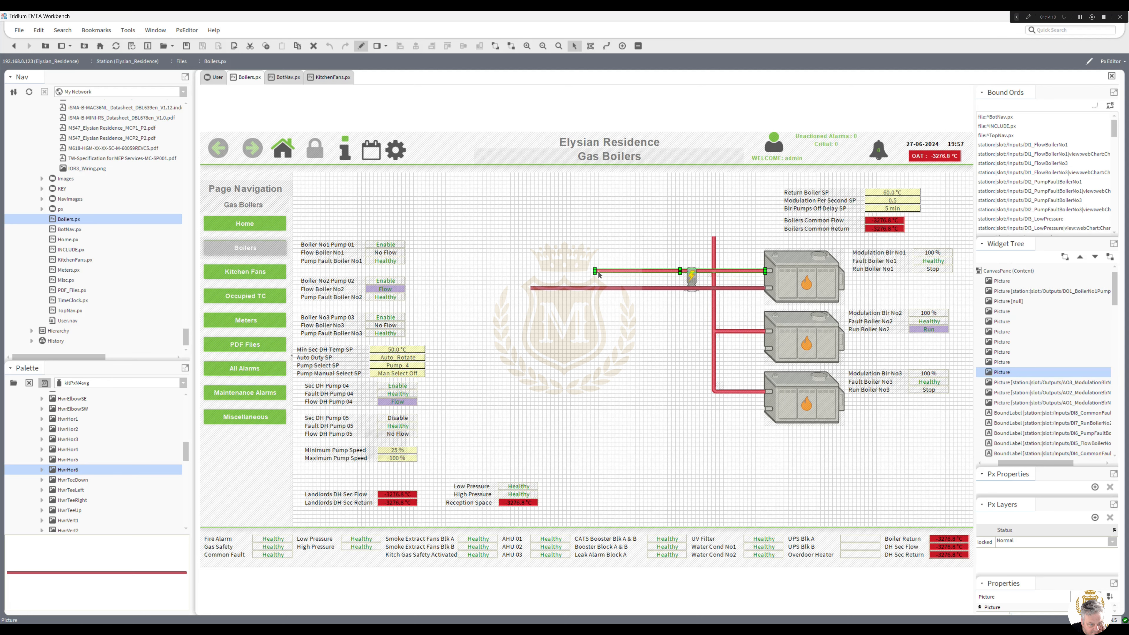
{"action": "left_click_drag", "start_coordinate": [595, 270], "coordinate": [723, 271]}
{"action": "left_click", "coordinate": [711, 270]}
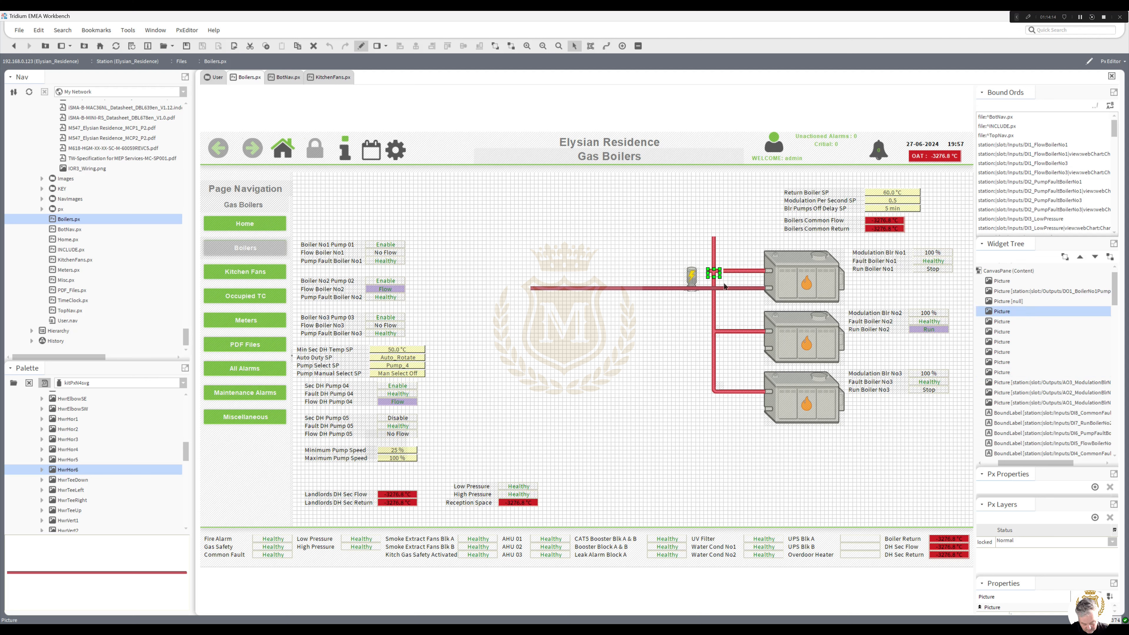
{"action": "key", "text": "Delete"}
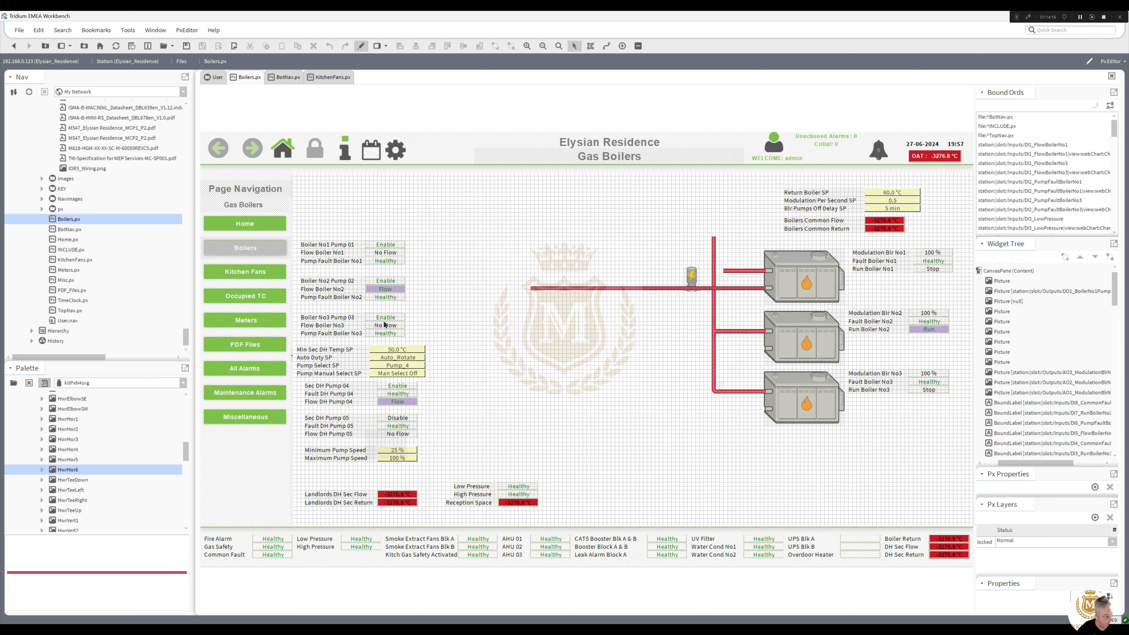
Place an HwsElbowSW on the upper end of the vertical riser and nudge it down to meet the pipe
{"action": "left_click_drag", "start_coordinate": [187, 453], "coordinate": [187, 445]}
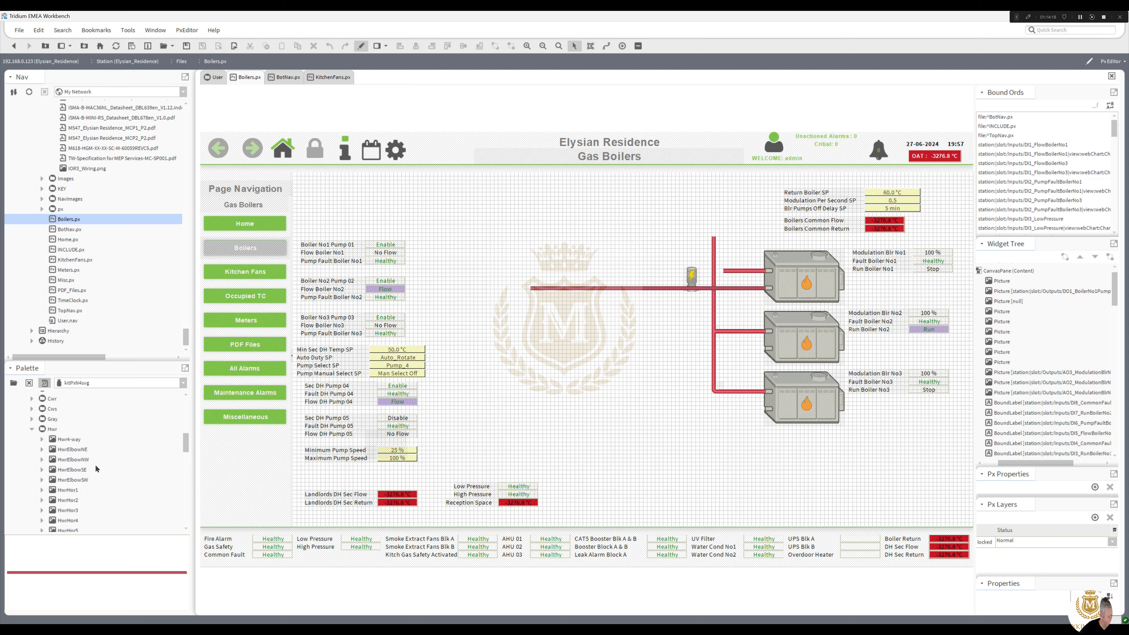
{"action": "left_click", "coordinate": [81, 471]}
{"action": "left_click", "coordinate": [67, 461]}
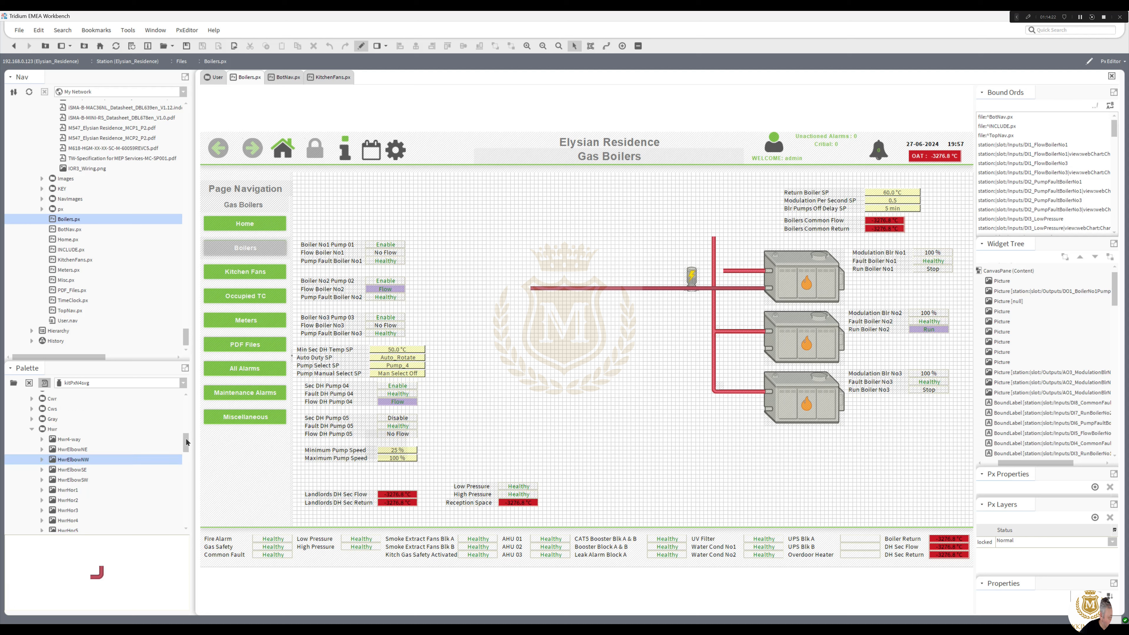
{"action": "left_click_drag", "start_coordinate": [187, 442], "coordinate": [183, 473]}
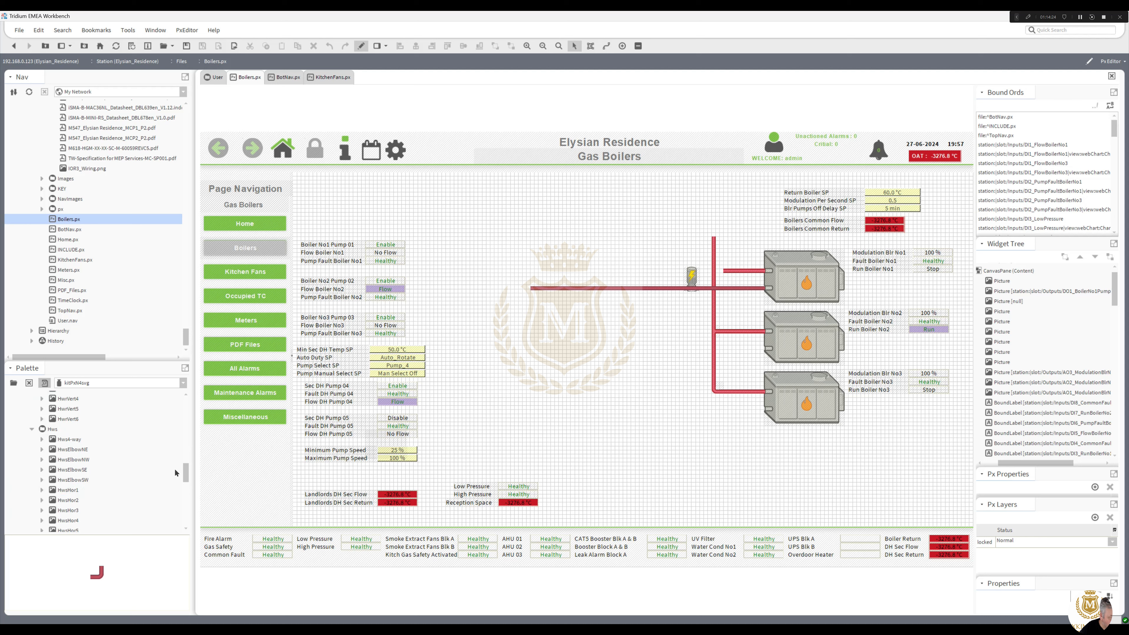
{"action": "left_click", "coordinate": [76, 450]}
{"action": "left_click", "coordinate": [74, 461]}
{"action": "left_click", "coordinate": [73, 471]}
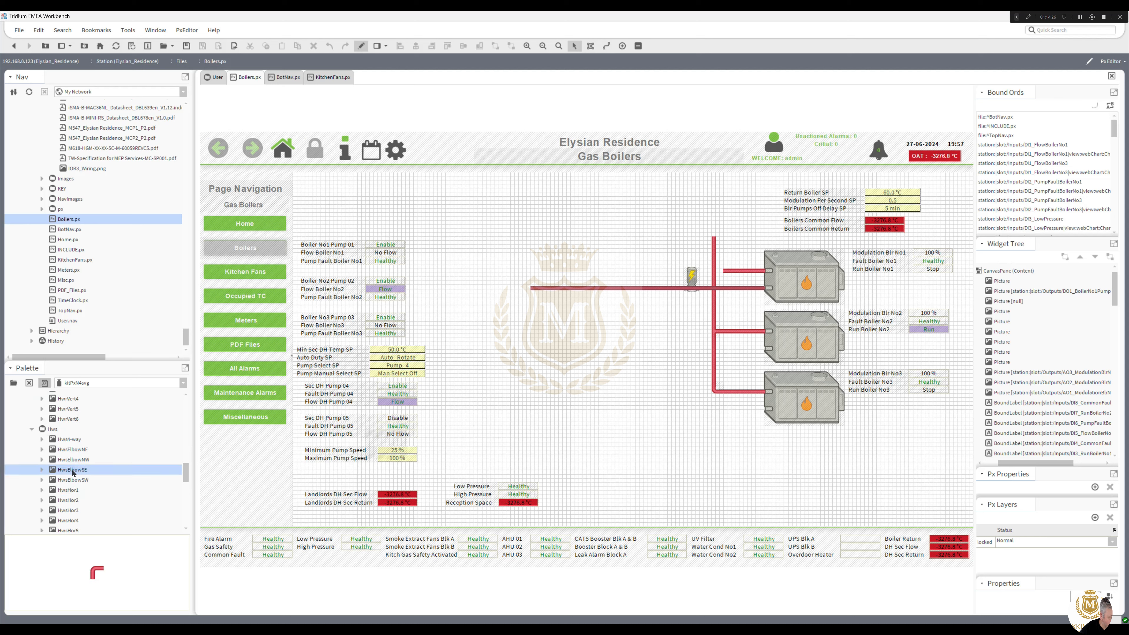
{"action": "left_click", "coordinate": [73, 481]}
{"action": "left_click_drag", "start_coordinate": [76, 482], "coordinate": [713, 244]}
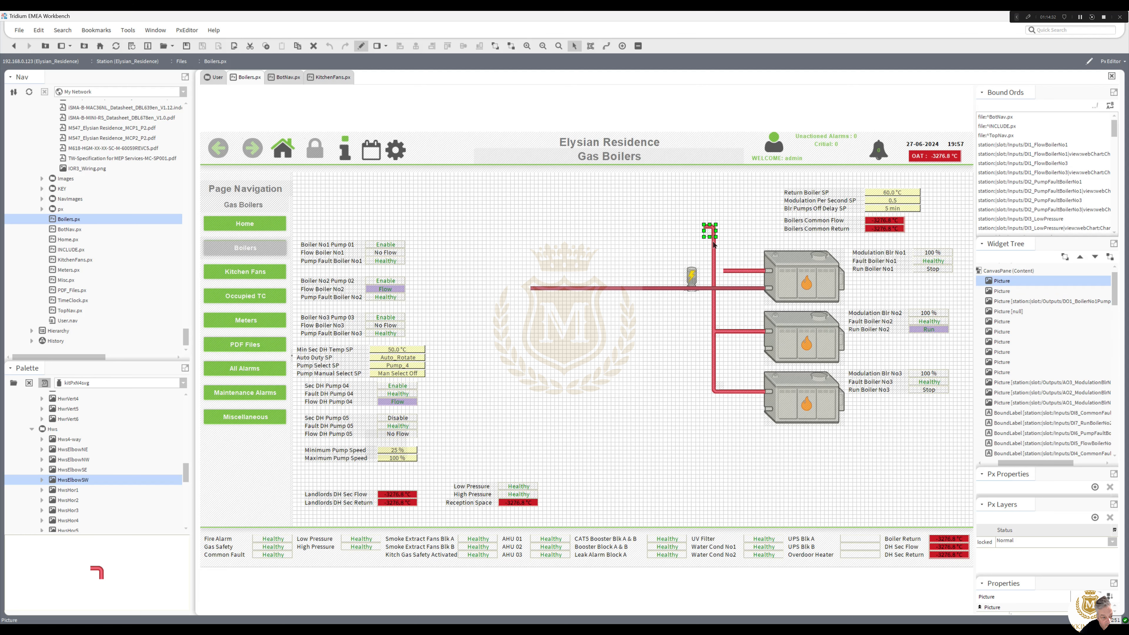
{"action": "key", "text": "Down"}
Extend the Boiler No1 flow pipe back to the riser and place an HwsTeeRight at their junction
{"action": "left_click", "coordinate": [723, 271]}
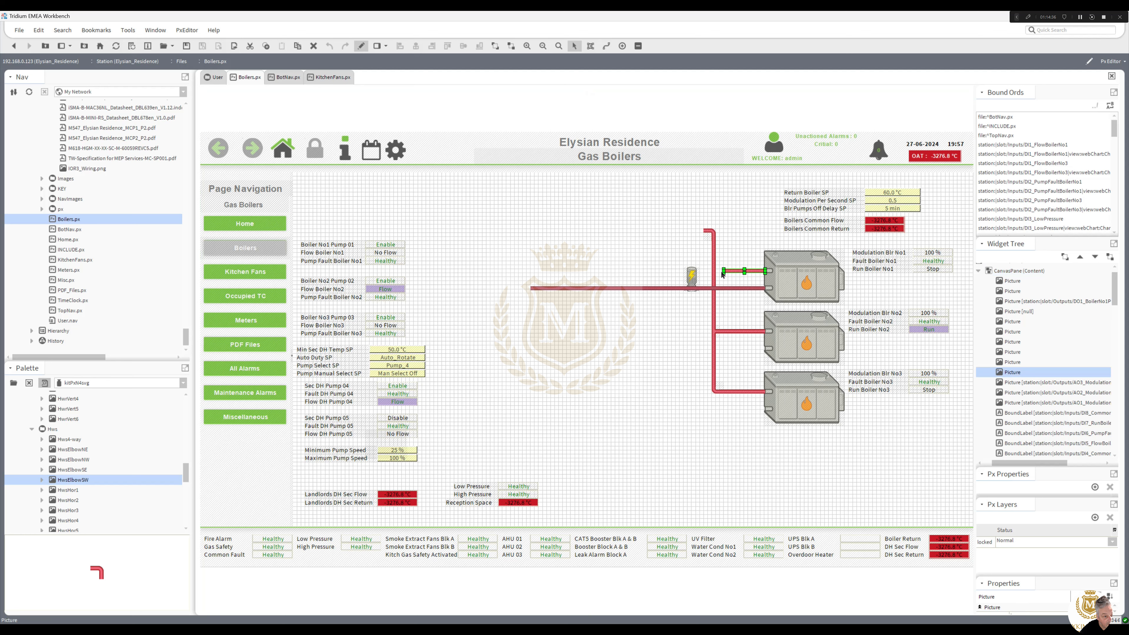
{"action": "left_click_drag", "start_coordinate": [725, 271], "coordinate": [716, 270]}
{"action": "scroll", "coordinate": [185, 475], "scroll_direction": "down", "scroll_amount": 3}
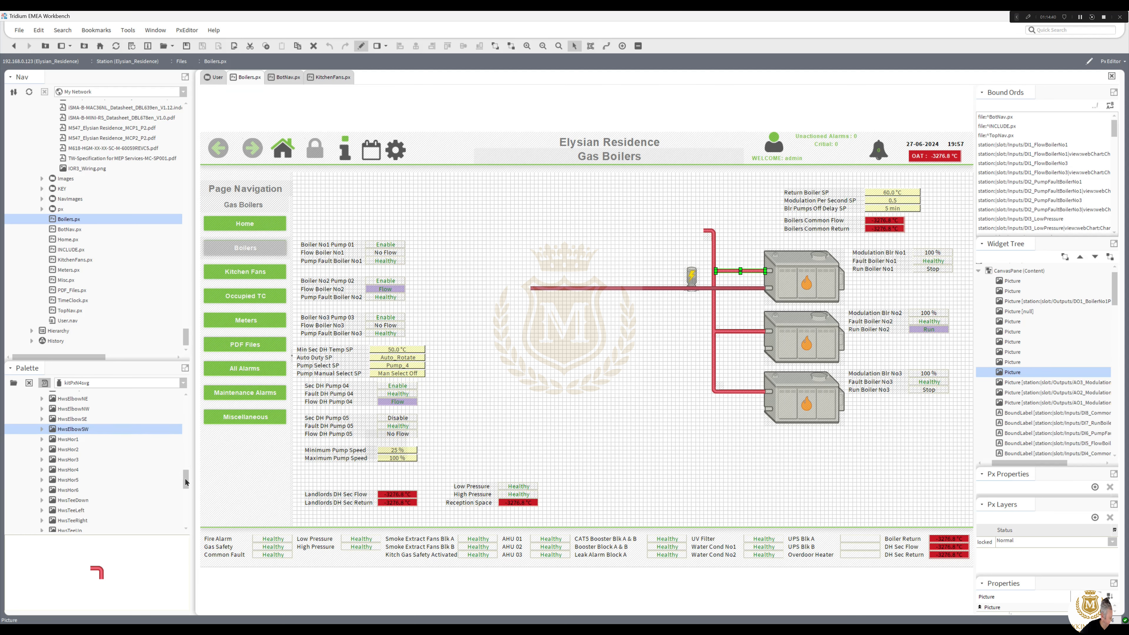
{"action": "left_click", "coordinate": [80, 472]}
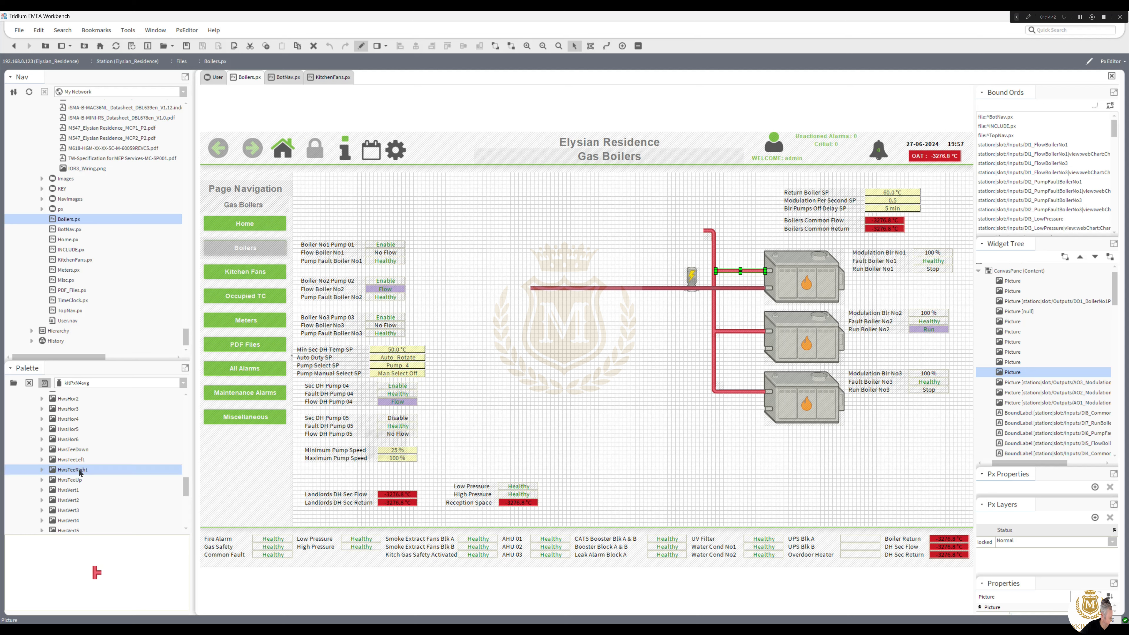
{"action": "left_click_drag", "start_coordinate": [81, 473], "coordinate": [672, 312]}
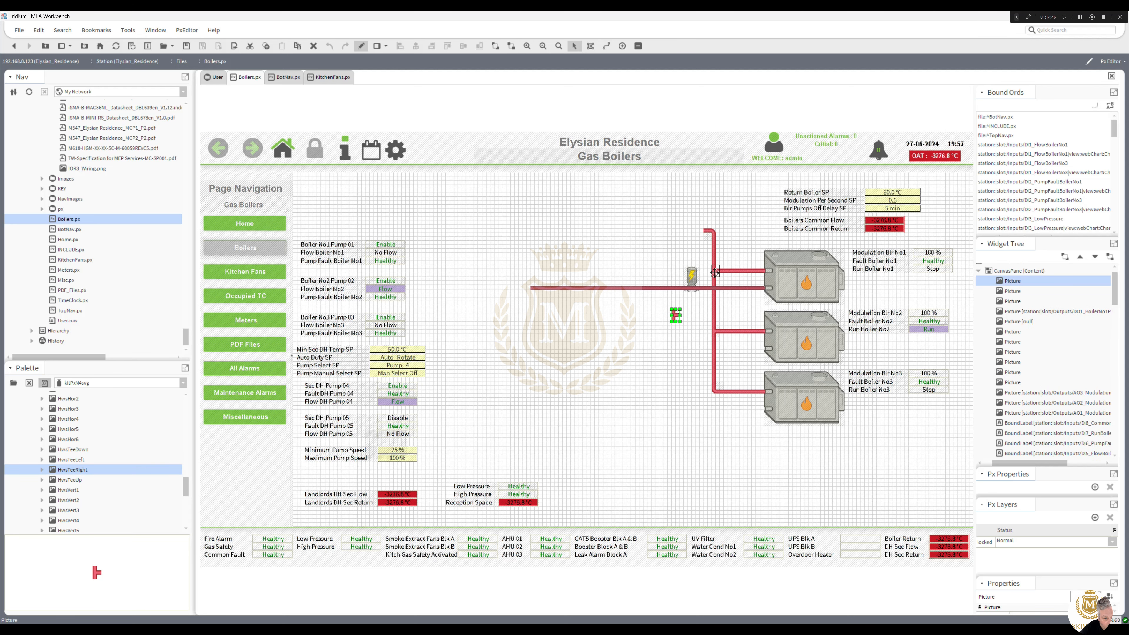
{"action": "key", "text": "Delete"}
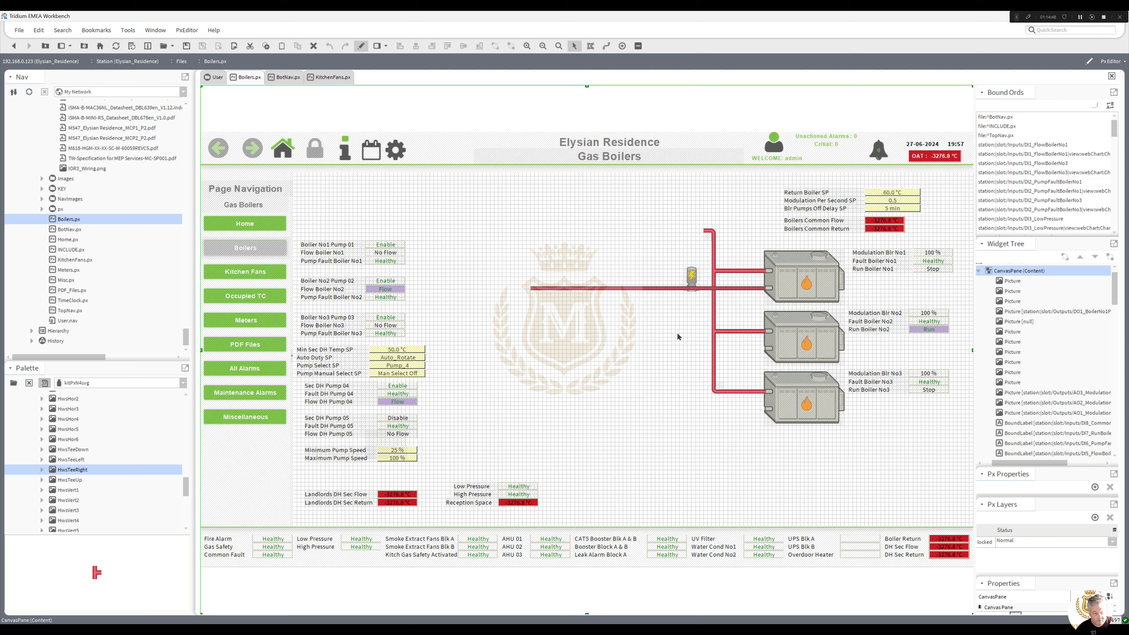
Duplicate the Boiler No1 return pipe and place the copy at Boiler No2's lower connection
{"action": "left_click", "coordinate": [691, 284]}
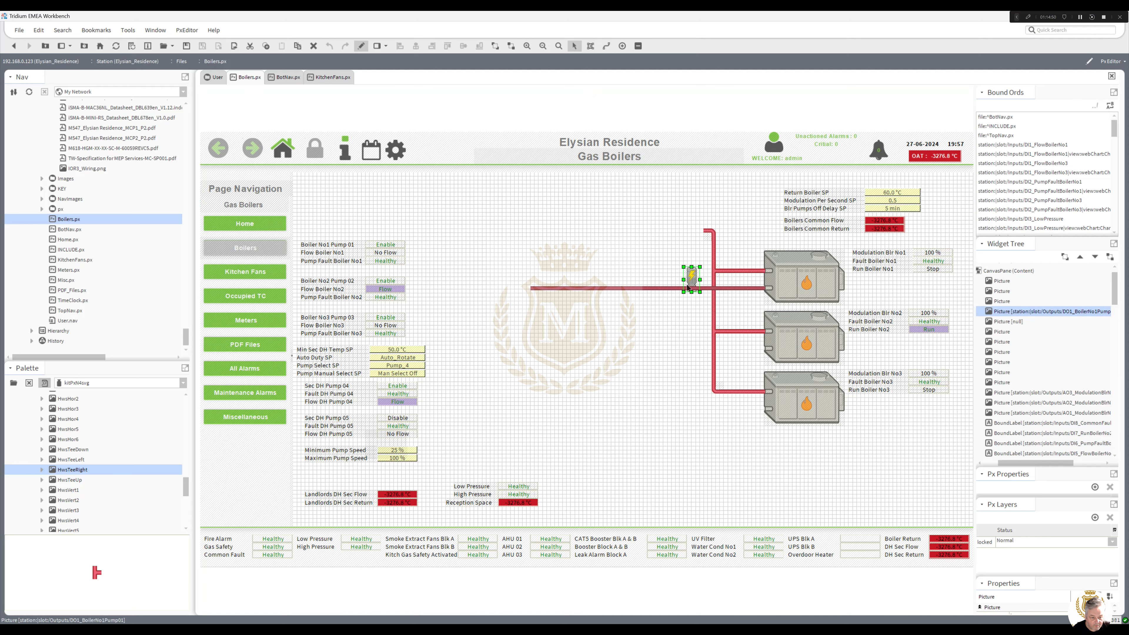
{"action": "right_click", "coordinate": [668, 288]}
{"action": "left_click", "coordinate": [658, 290]}
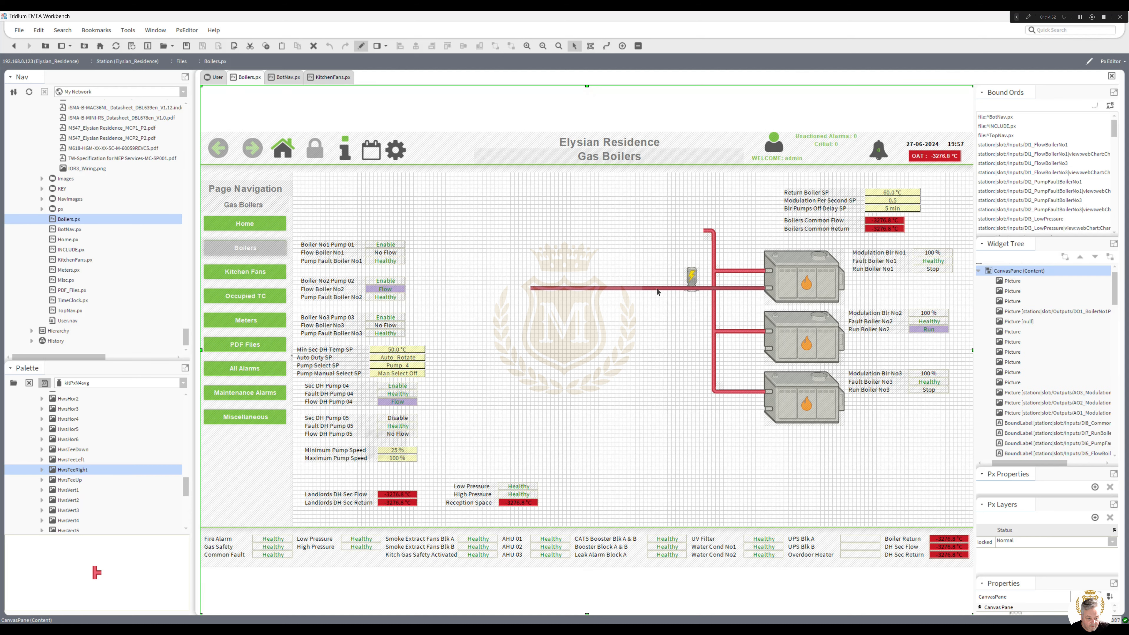
{"action": "right_click", "coordinate": [657, 290]}
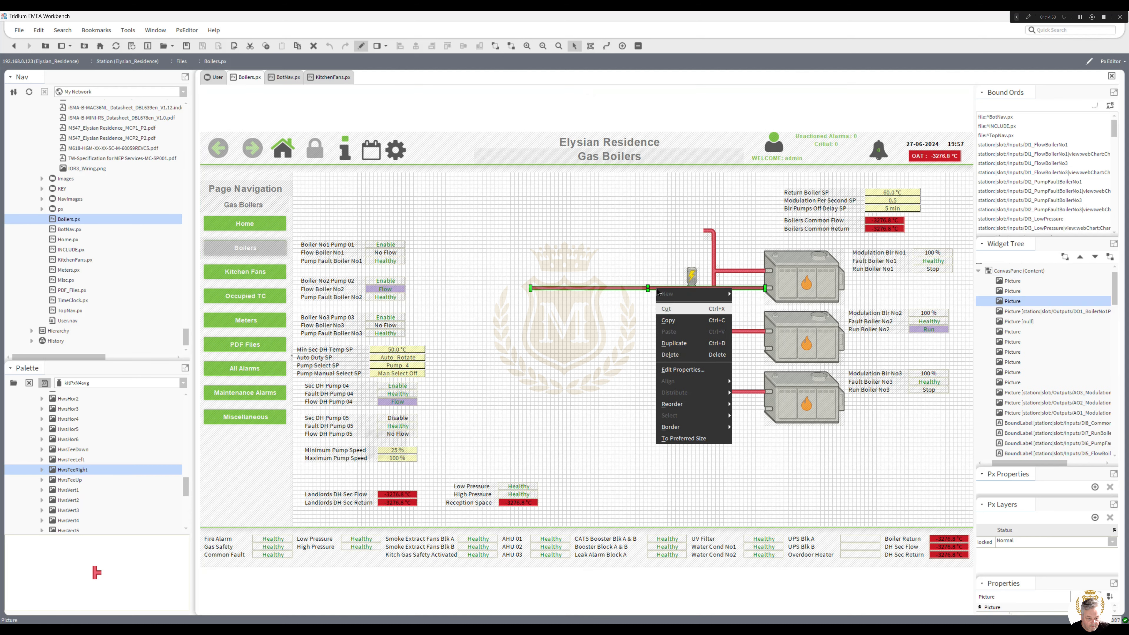
{"action": "left_click", "coordinate": [685, 343]}
{"action": "left_click_drag", "start_coordinate": [664, 296], "coordinate": [661, 352]}
Duplicate the Boiler No2 return pipe and place the copy near Boiler No3's lower connection
{"action": "right_click", "coordinate": [661, 352]}
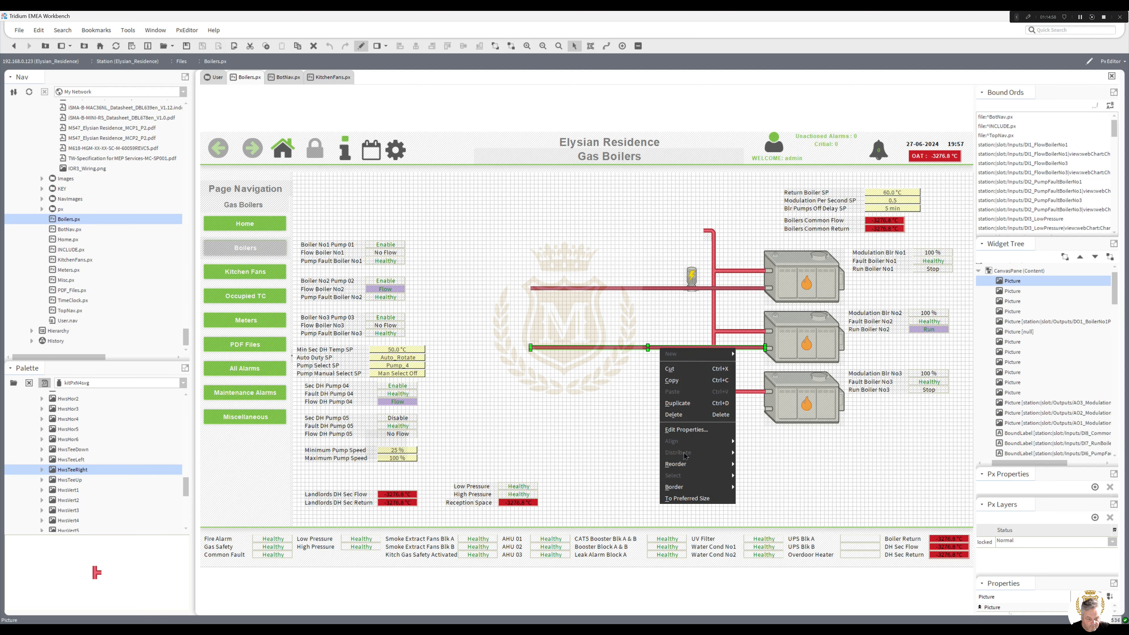
{"action": "left_click", "coordinate": [688, 408]}
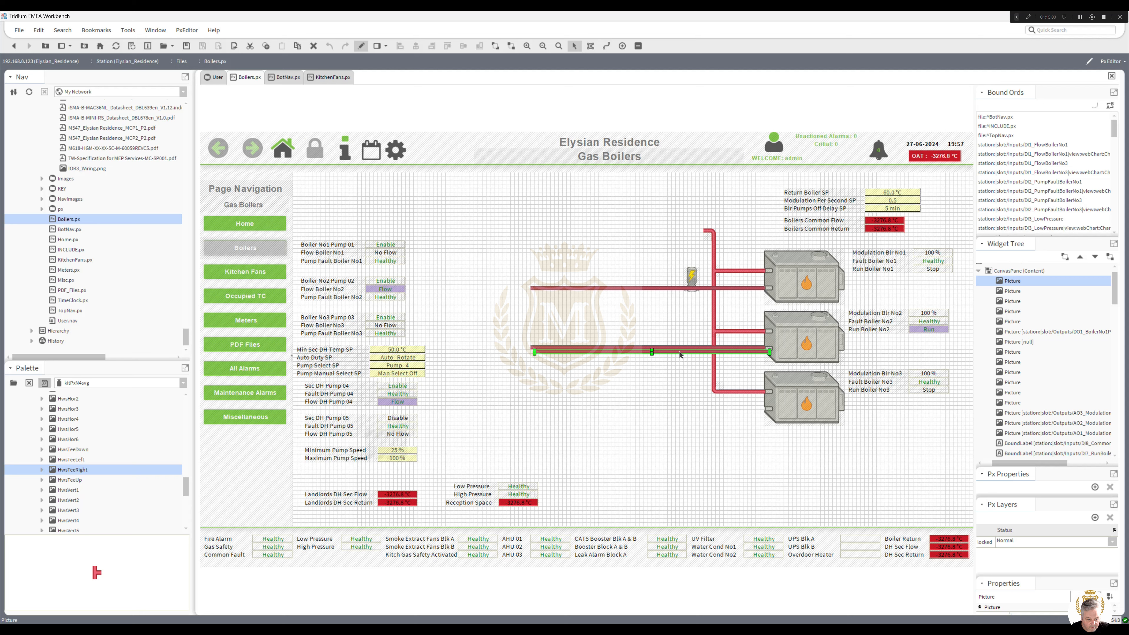
{"action": "left_click_drag", "start_coordinate": [680, 354], "coordinate": [670, 409]}
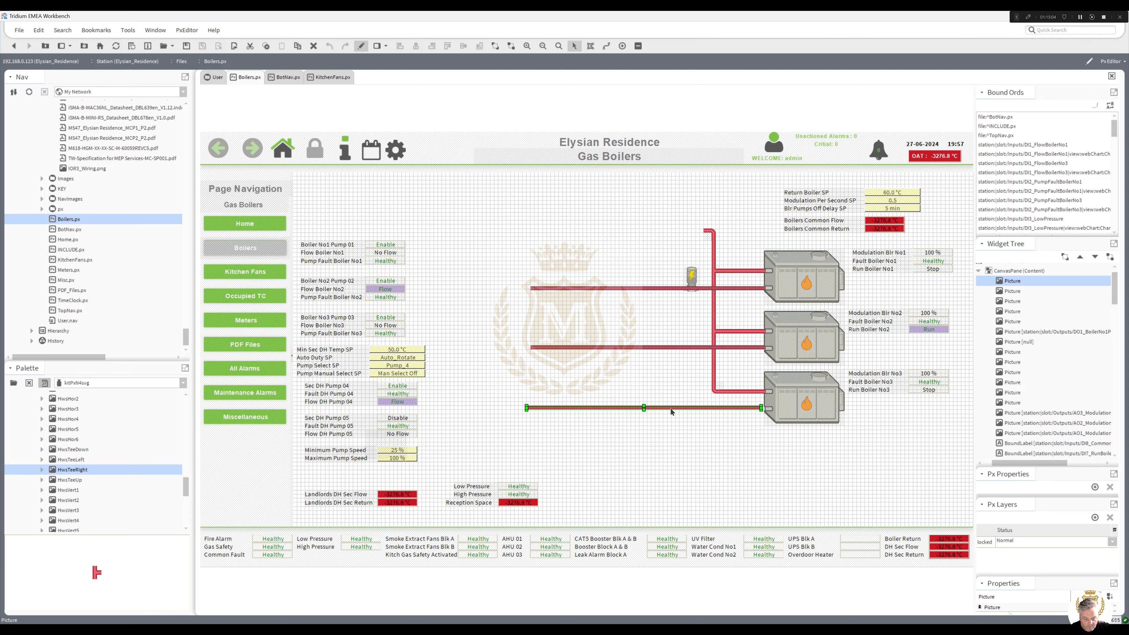
{"action": "left_click", "coordinate": [674, 438]}
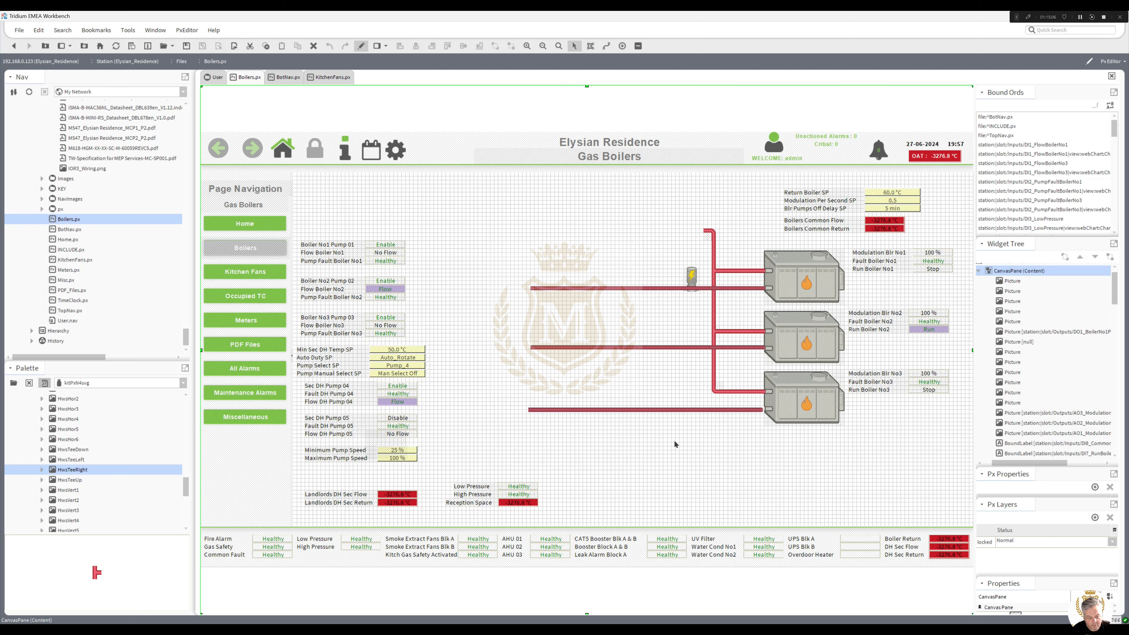
Nudge the Boiler No3 return pipe to meet the boiler's lower connection and line up with the return pipes above
{"action": "left_click", "coordinate": [707, 408]}
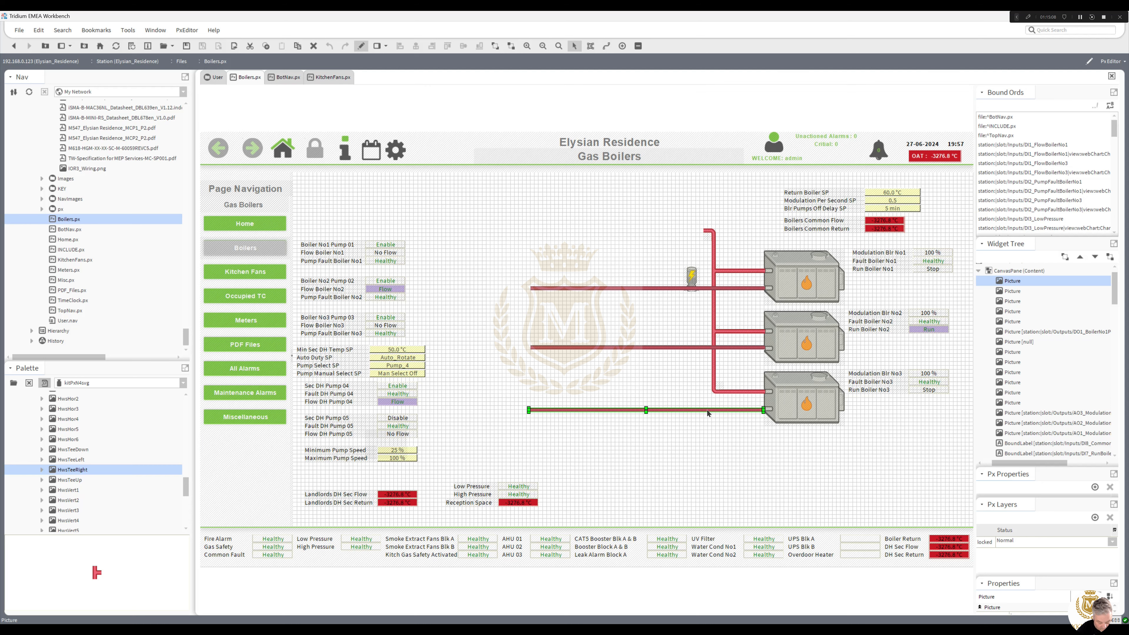
{"action": "left_click", "coordinate": [707, 429]}
{"action": "left_click", "coordinate": [660, 410]}
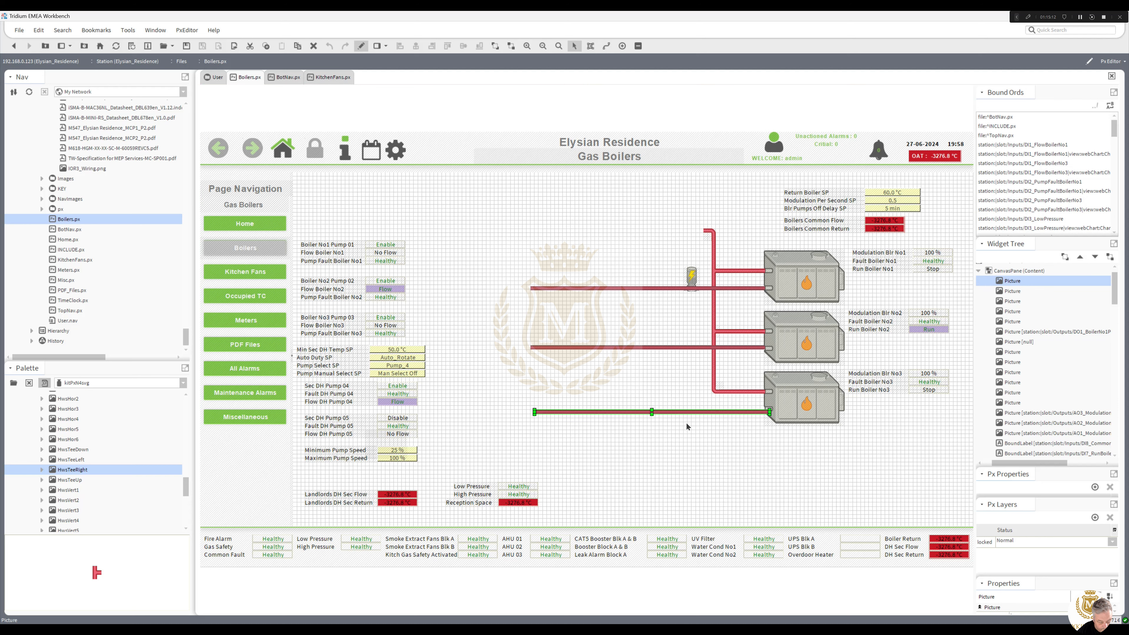
{"action": "key", "text": "Down"}
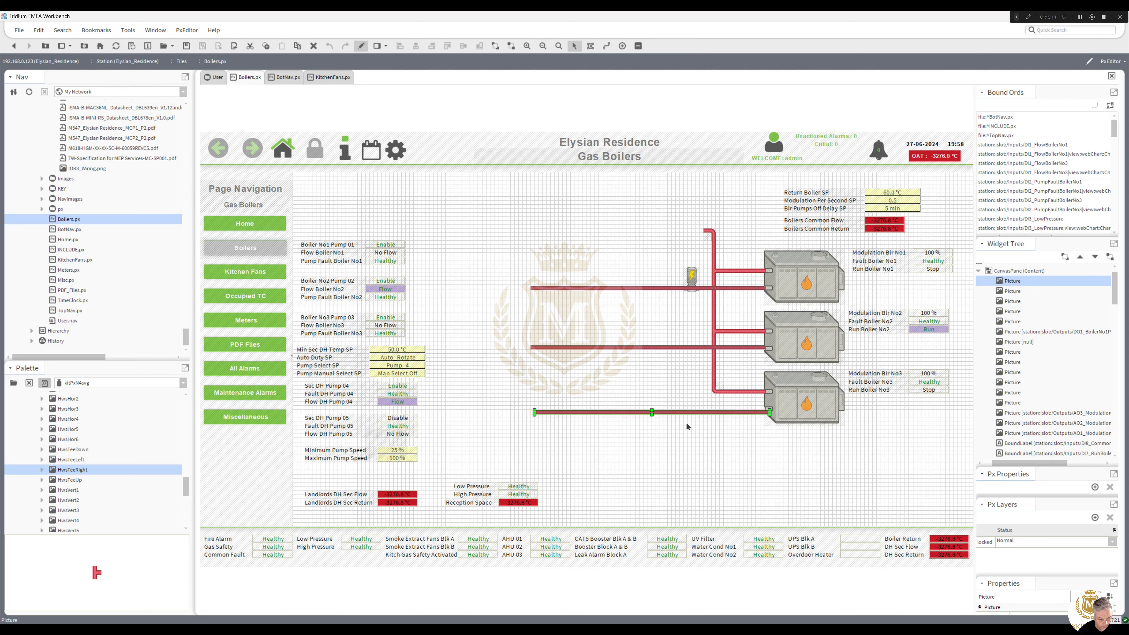
{"action": "left_click", "coordinate": [711, 460]}
{"action": "left_click", "coordinate": [741, 414]}
{"action": "key", "text": "Up"}
{"action": "key", "text": "Up"}
{"action": "key", "text": "Up"}
{"action": "key", "text": "Up"}
{"action": "key", "text": "Up"}
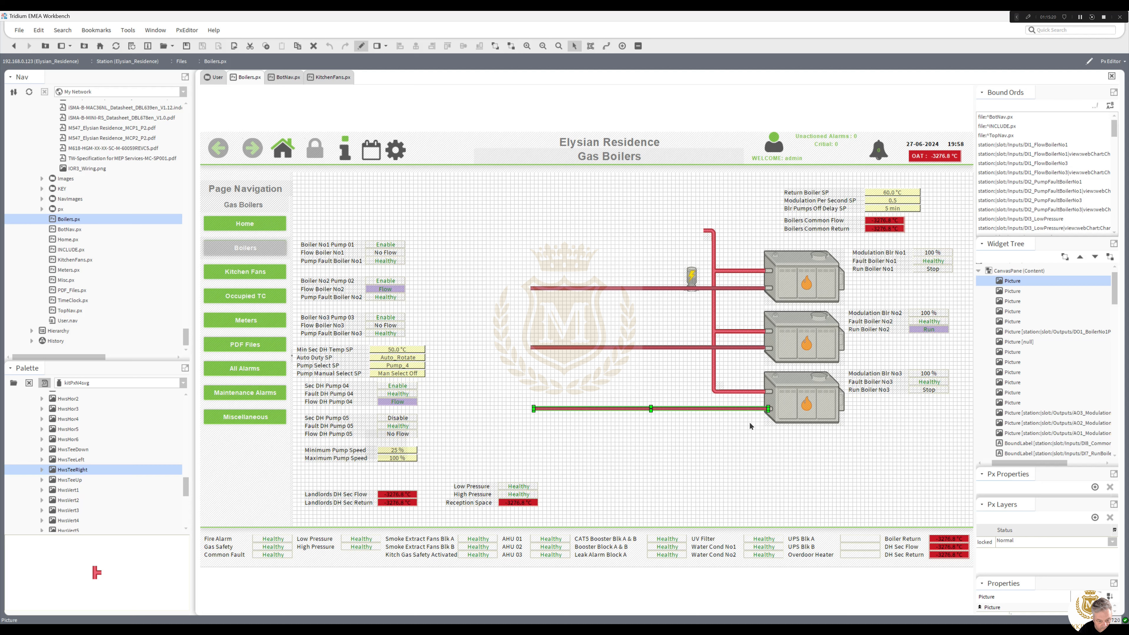
{"action": "key", "text": "Left"}
{"action": "left_click", "coordinate": [731, 429]}
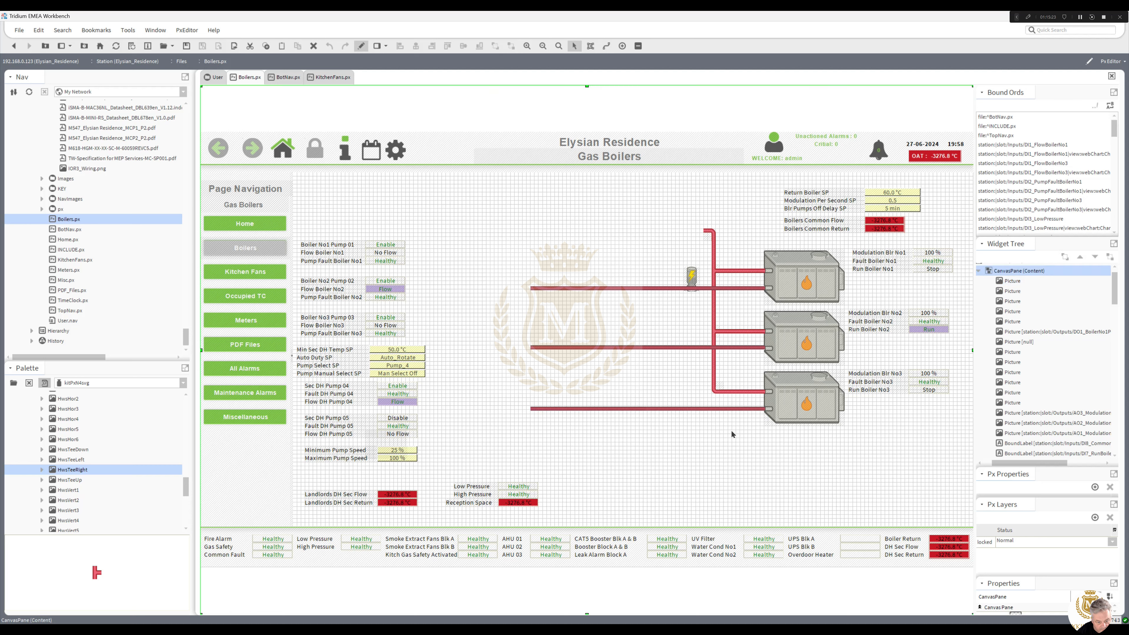
Nudge the Boiler No2 return pipe slightly down to centre it on the boiler's lower connection
{"action": "left_click", "coordinate": [749, 347]}
{"action": "key", "text": "Down"}
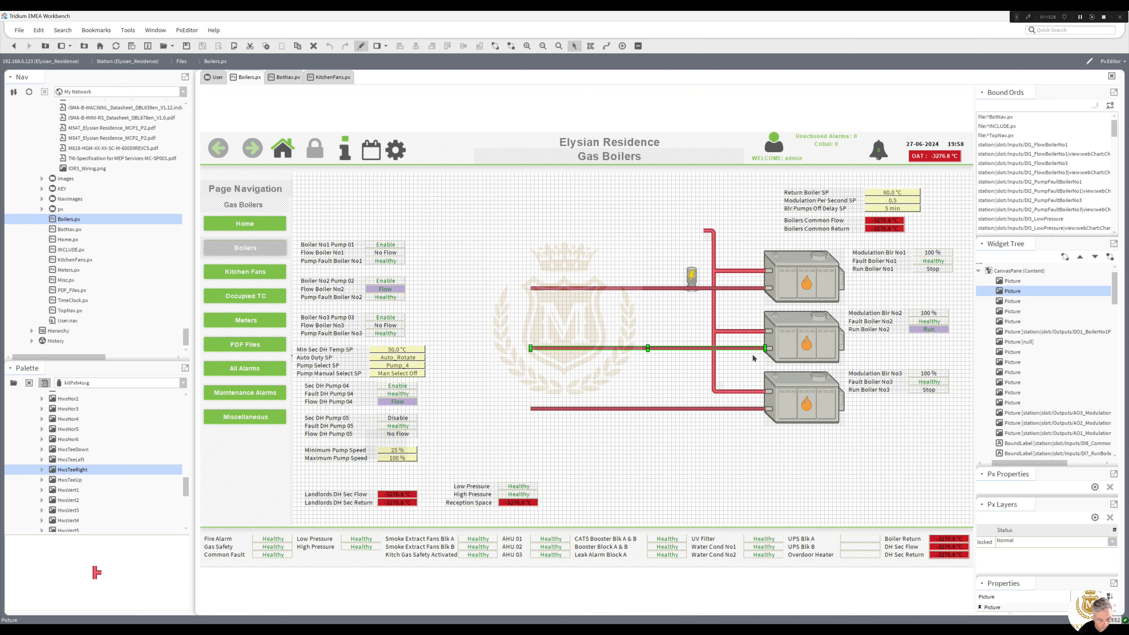
{"action": "left_click", "coordinate": [710, 392]}
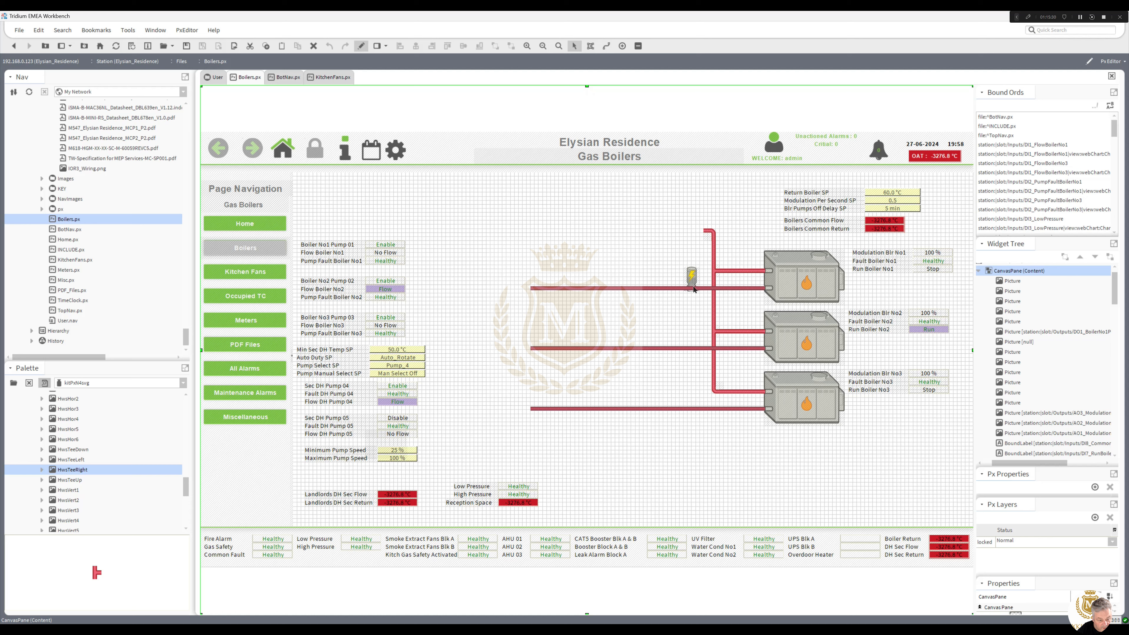
Bring the Boiler No1 pump in front of its return pipe and move it slightly further from the flow riser
{"action": "right_click", "coordinate": [689, 280]}
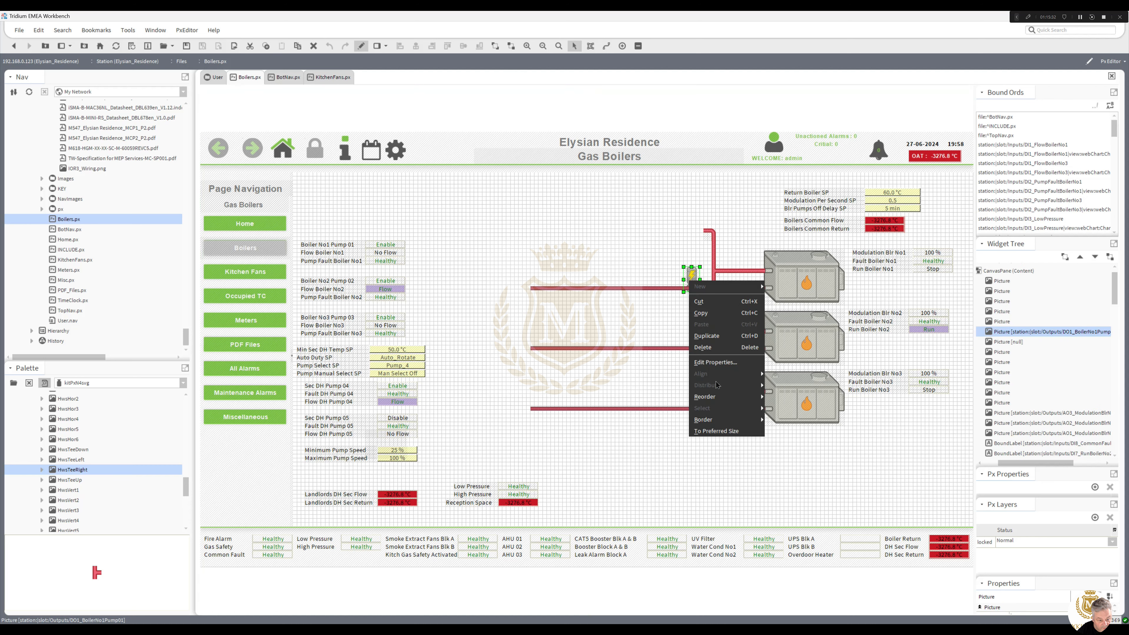
{"action": "mouse_move", "coordinate": [717, 397]}
{"action": "left_click", "coordinate": [784, 398]}
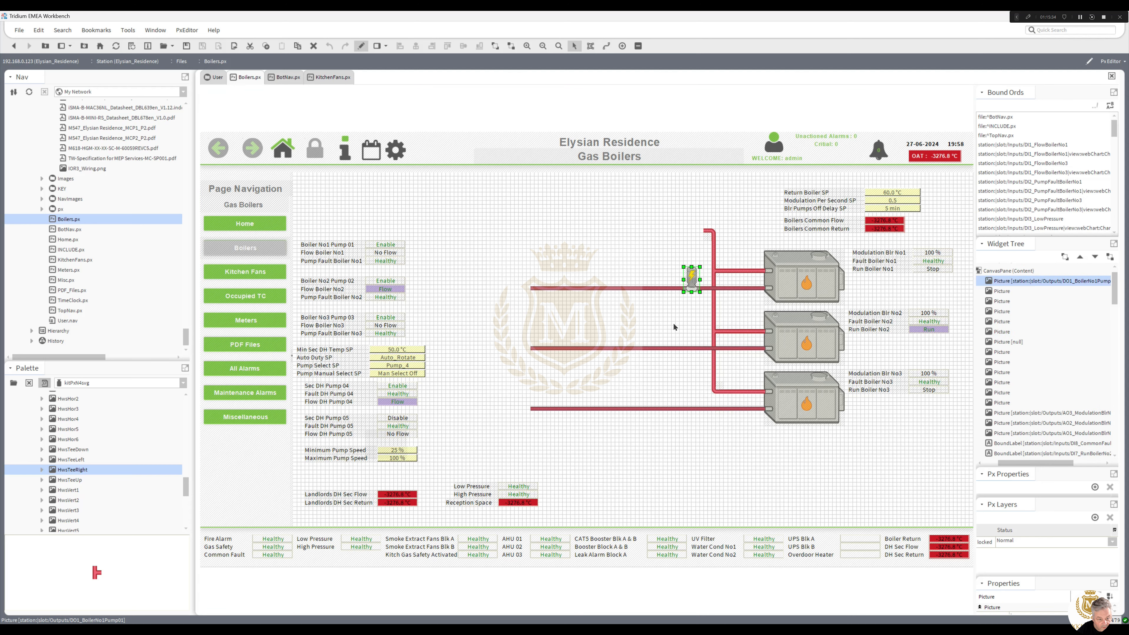
{"action": "left_click", "coordinate": [685, 323]}
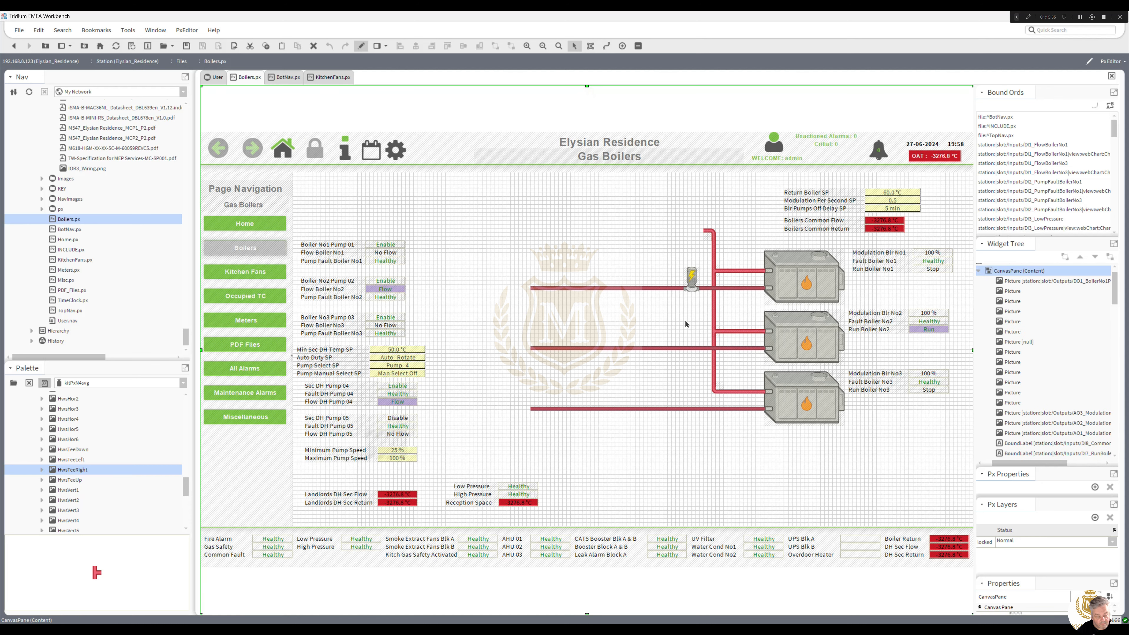
{"action": "left_click", "coordinate": [693, 289]}
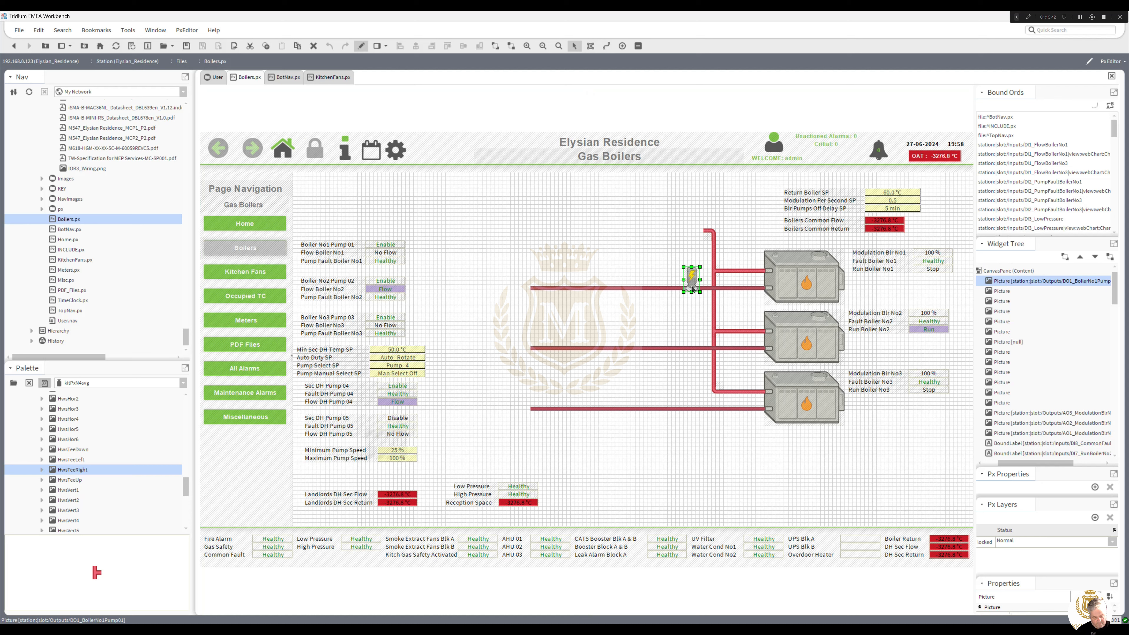
{"action": "left_click_drag", "start_coordinate": [692, 289], "coordinate": [680, 289]}
{"action": "left_click", "coordinate": [692, 313]}
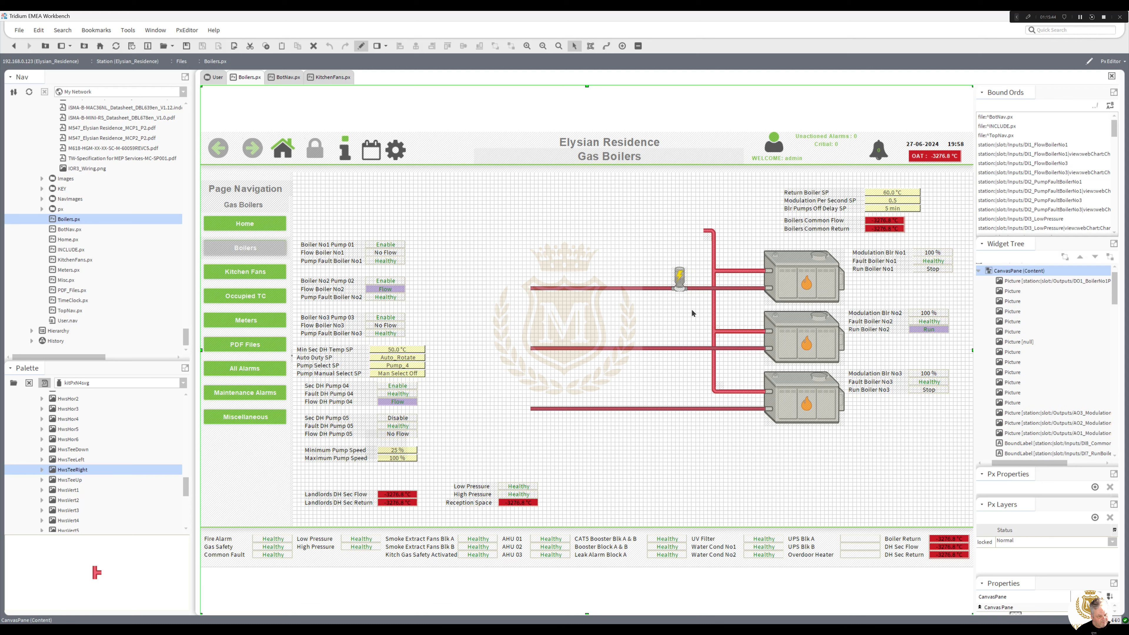
Duplicate the Boiler No2 flow pipe, join the copy to the riser's upper elbow and extend it away from the boilers as the common flow
{"action": "right_click", "coordinate": [745, 333]}
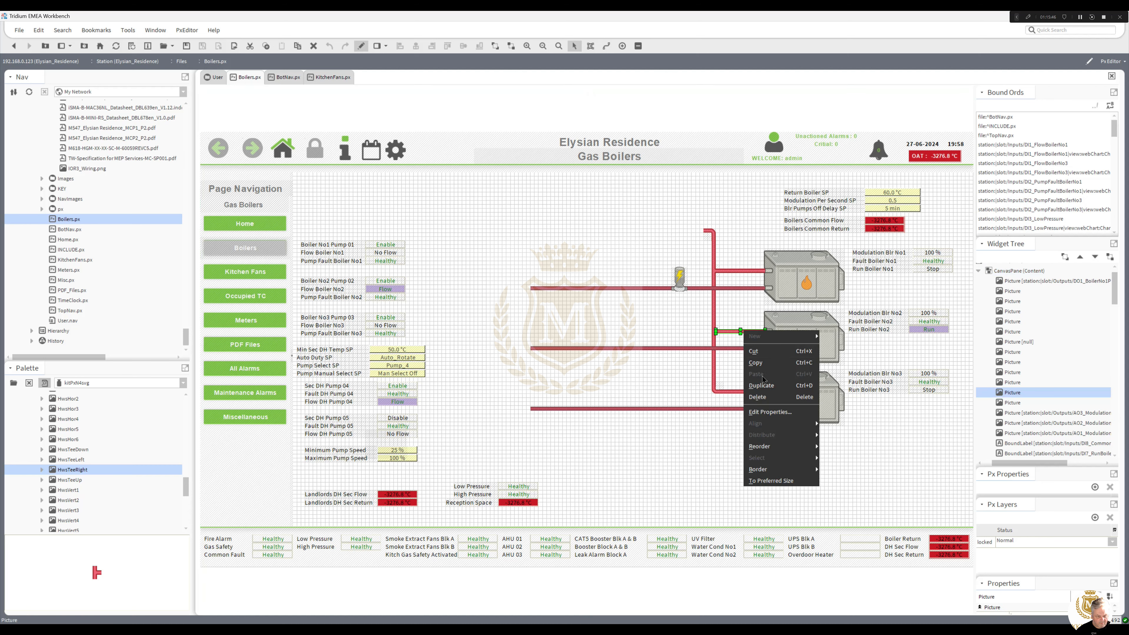
{"action": "left_click", "coordinate": [758, 341]}
{"action": "left_click_drag", "start_coordinate": [754, 338], "coordinate": [567, 230]}
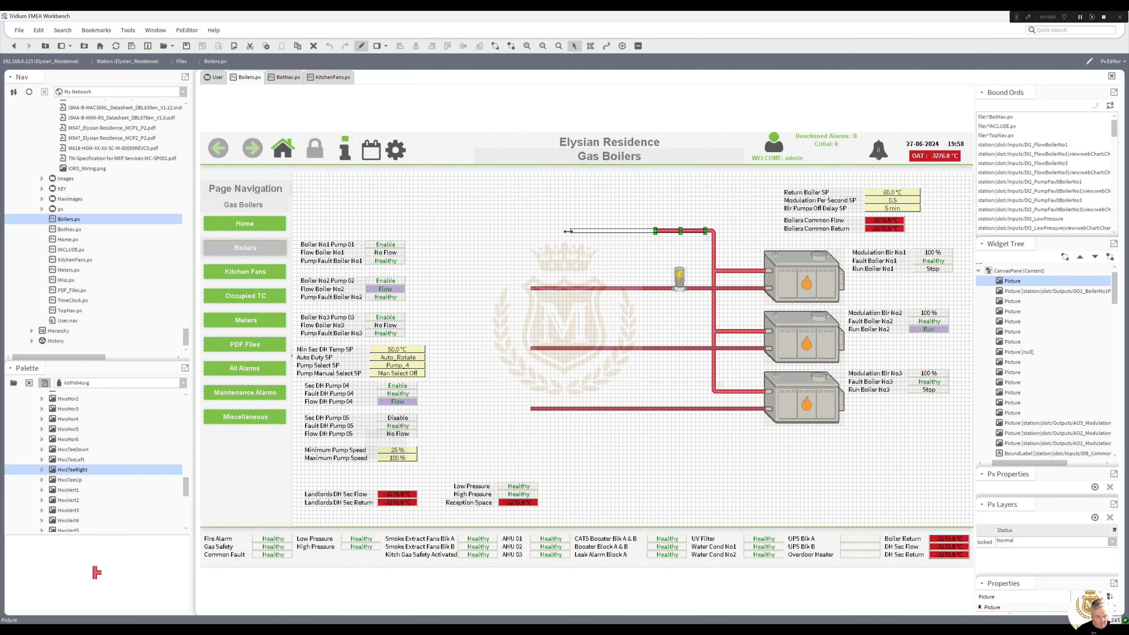
{"action": "left_click", "coordinate": [675, 336]}
Duplicate the Boiler No1 pump twice, placing one copy on the Boiler No2 return pipe and one on the Boiler No3 return pipe
{"action": "right_click", "coordinate": [679, 285]}
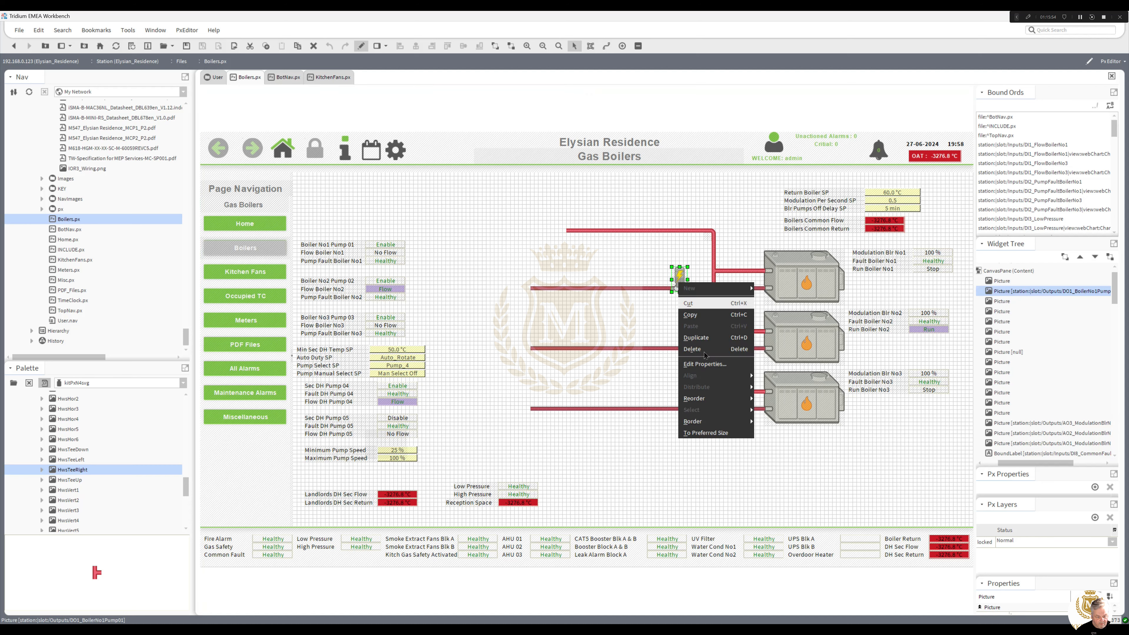
{"action": "left_click", "coordinate": [684, 294]}
{"action": "left_click_drag", "start_coordinate": [684, 294], "coordinate": [679, 340]}
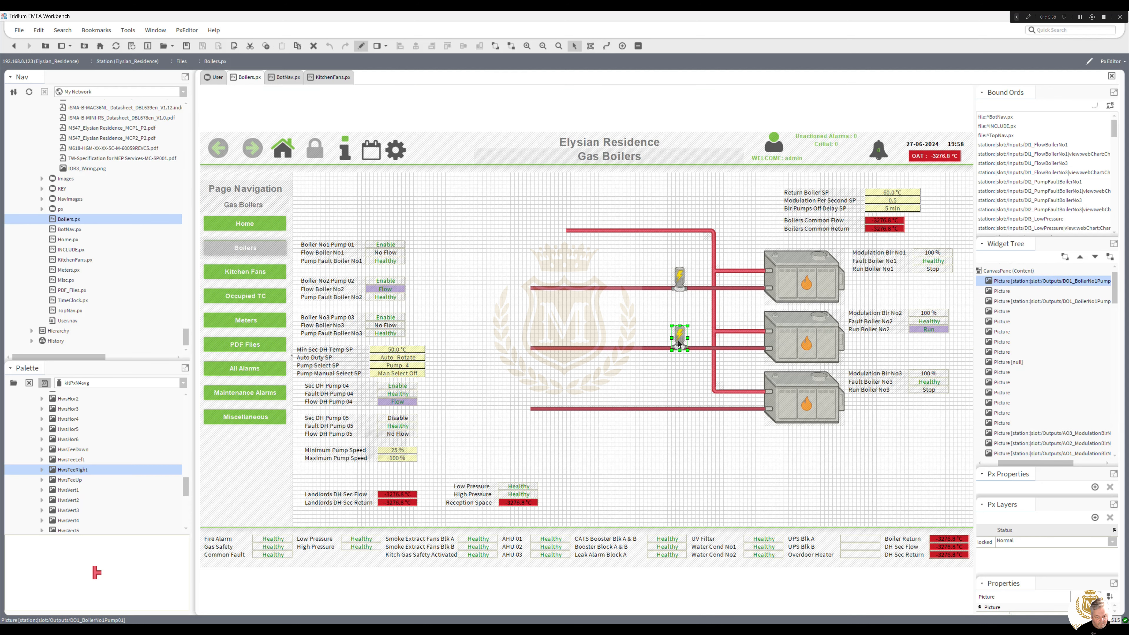
{"action": "right_click", "coordinate": [679, 343]}
{"action": "left_click", "coordinate": [684, 353]}
{"action": "left_click_drag", "start_coordinate": [686, 348], "coordinate": [686, 404]}
{"action": "left_click", "coordinate": [692, 452]}
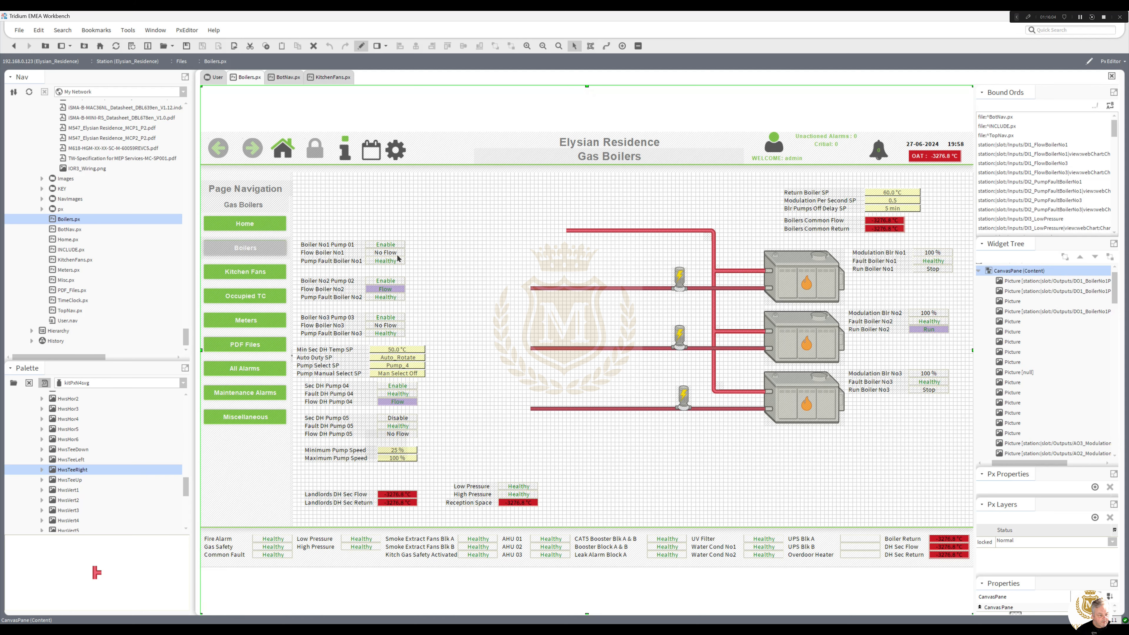
Move the three boiler pump enable values beside their matching pumps, just above each return pipe
{"action": "left_click_drag", "start_coordinate": [392, 248], "coordinate": [655, 279]}
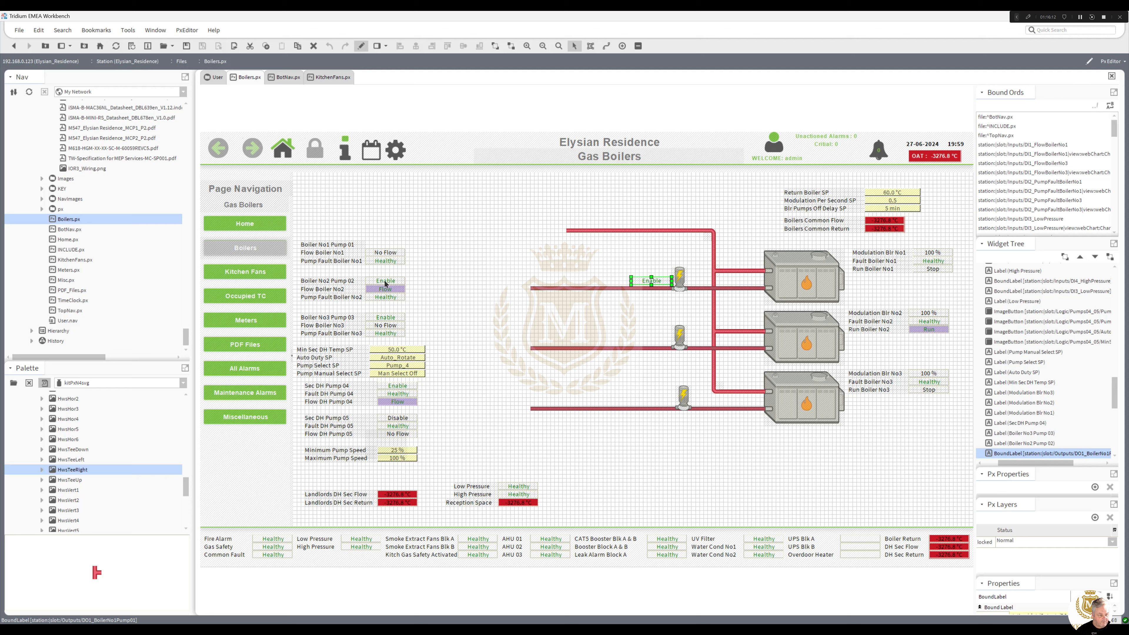
{"action": "left_click_drag", "start_coordinate": [385, 283], "coordinate": [651, 343]}
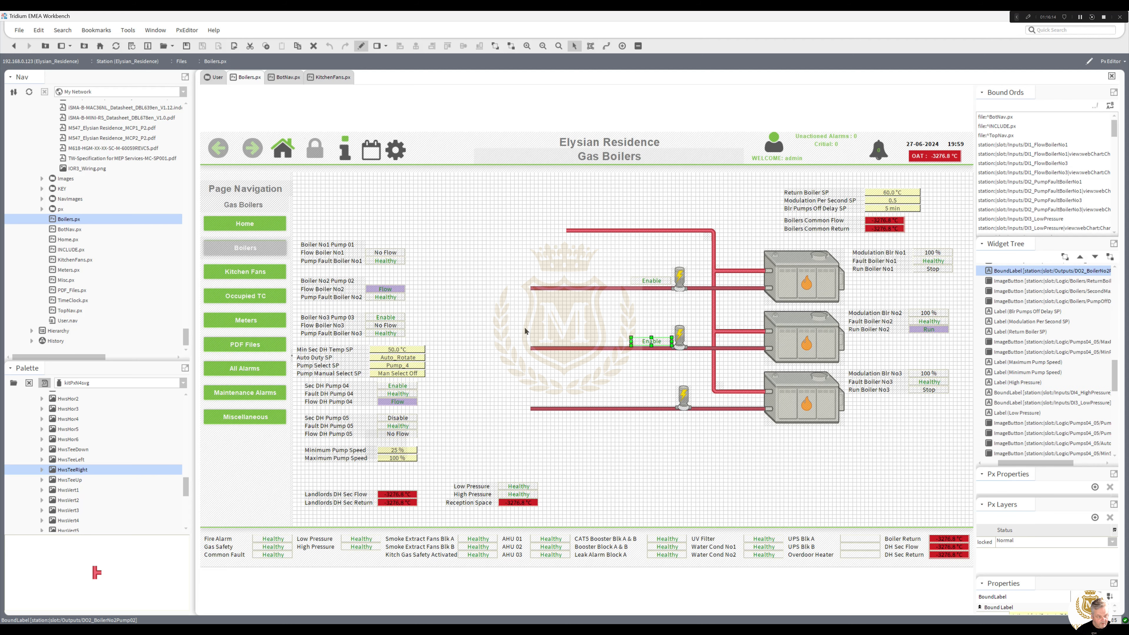
{"action": "left_click_drag", "start_coordinate": [381, 319], "coordinate": [652, 403]}
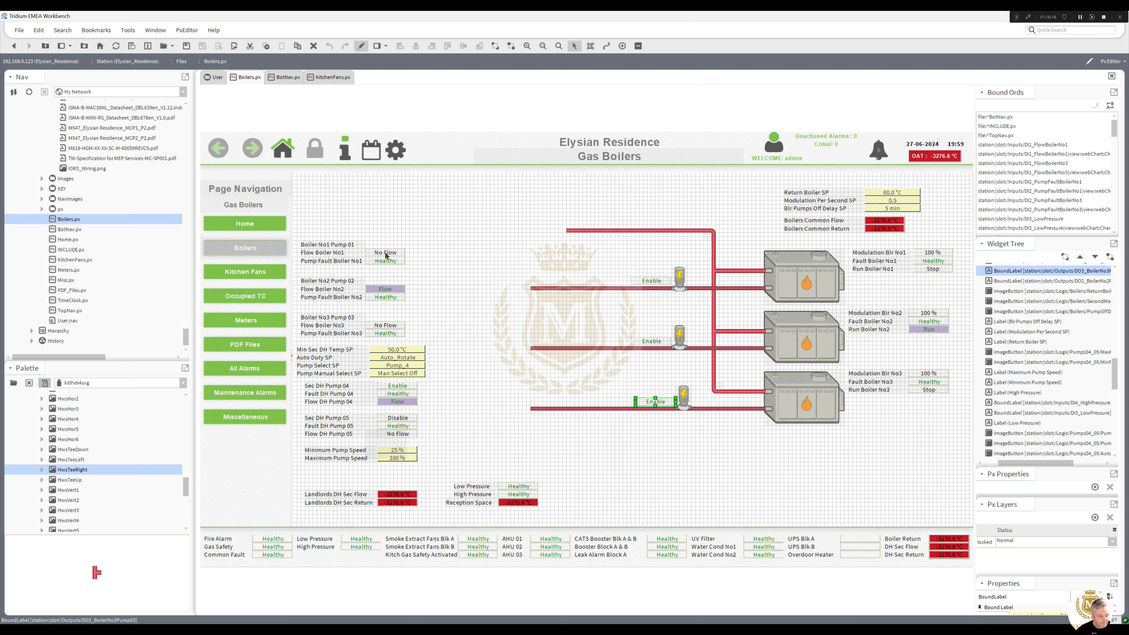
Move the flow status values for Boilers No1, No2 and No3 directly above the enable value beside each pump
{"action": "left_click_drag", "start_coordinate": [386, 255], "coordinate": [649, 274]}
{"action": "left_click_drag", "start_coordinate": [397, 292], "coordinate": [649, 336]}
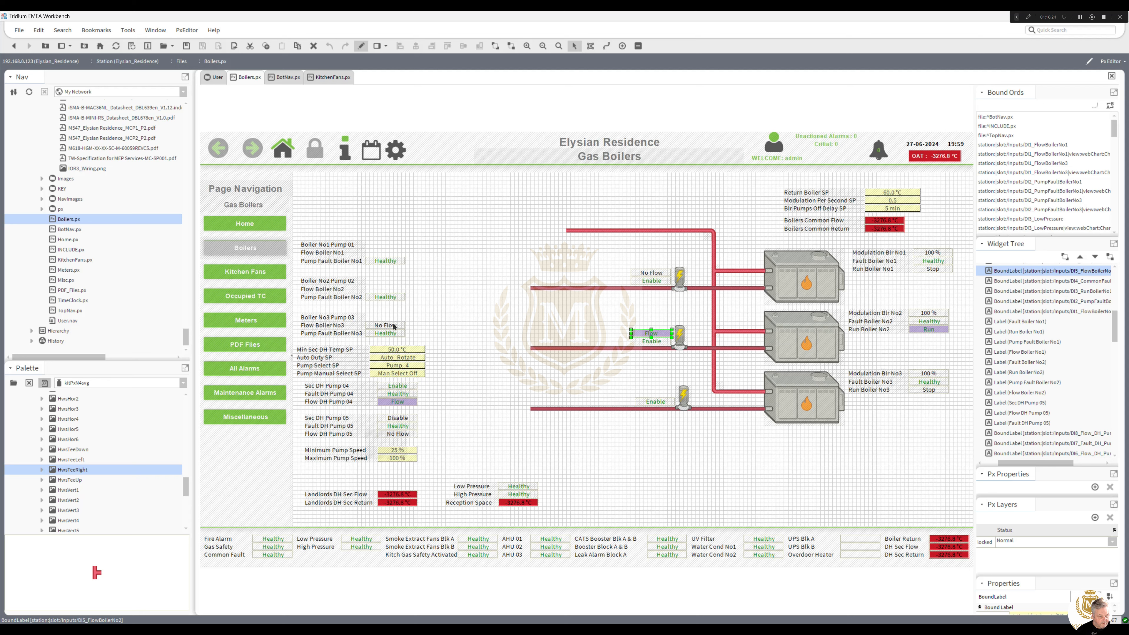
{"action": "left_click_drag", "start_coordinate": [393, 326], "coordinate": [662, 394]}
Move the pump fault values for Boilers No3, No2 and No1 above the flow status value beside each pump
{"action": "mouse_move", "coordinate": [393, 337]}
{"action": "left_mouse_down"}
{"action": "mouse_move", "coordinate": [526, 340]}
{"action": "mouse_move", "coordinate": [663, 389]}
{"action": "left_mouse_up"}
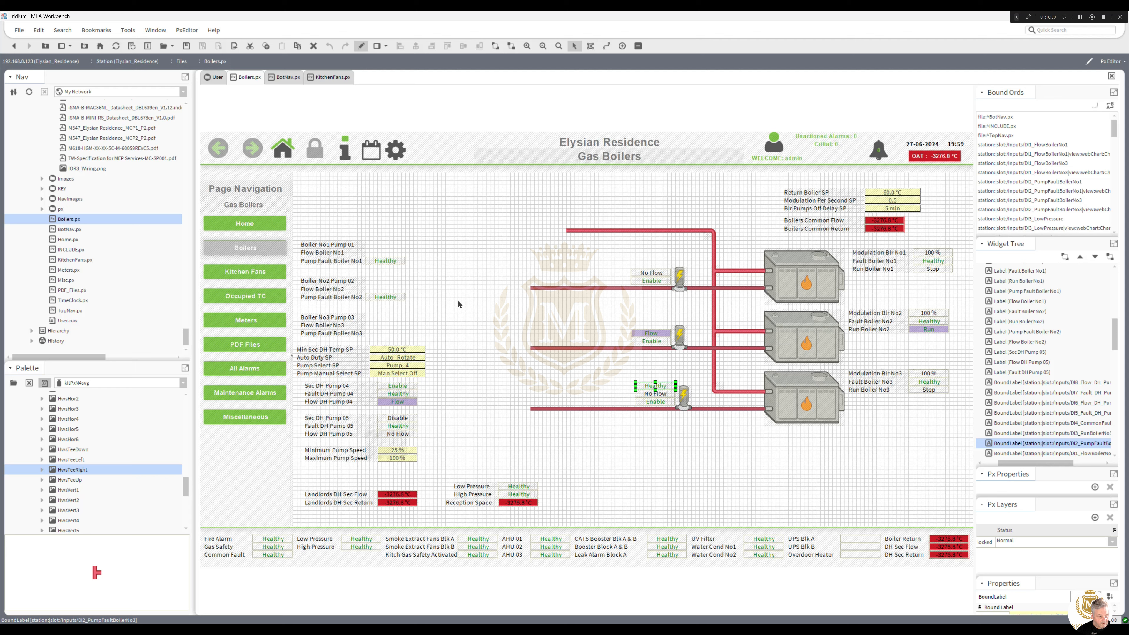
{"action": "mouse_move", "coordinate": [392, 297]}
{"action": "left_mouse_down"}
{"action": "mouse_move", "coordinate": [596, 303]}
{"action": "mouse_move", "coordinate": [658, 328]}
{"action": "left_mouse_up"}
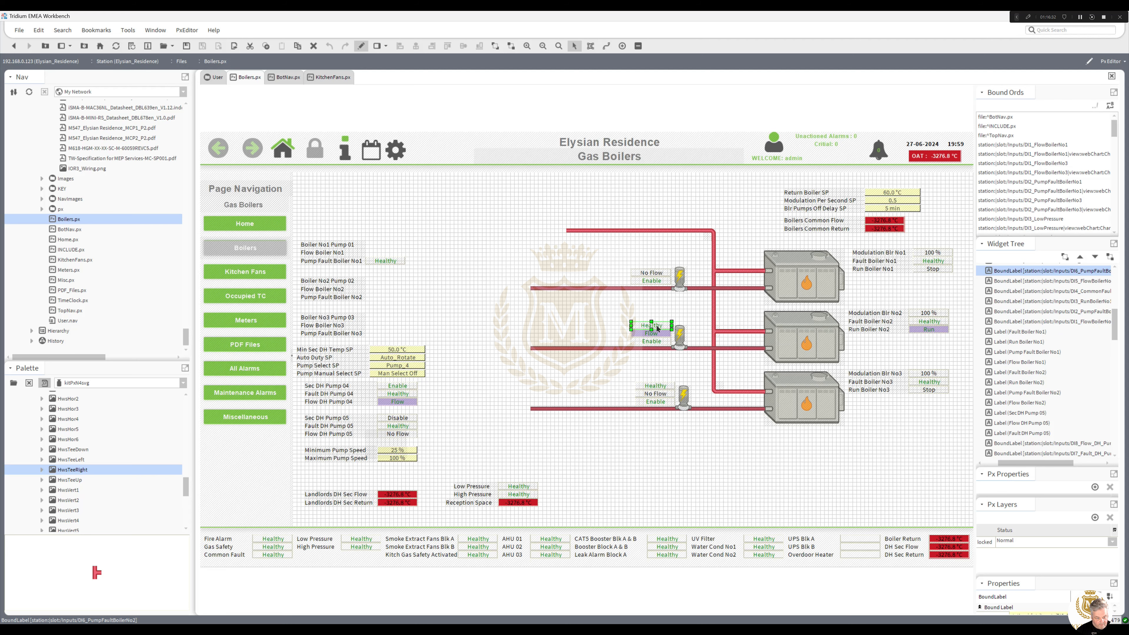
{"action": "mouse_move", "coordinate": [396, 263]}
{"action": "left_mouse_down"}
{"action": "mouse_move", "coordinate": [665, 266]}
{"action": "mouse_move", "coordinate": [650, 267]}
{"action": "left_mouse_up"}
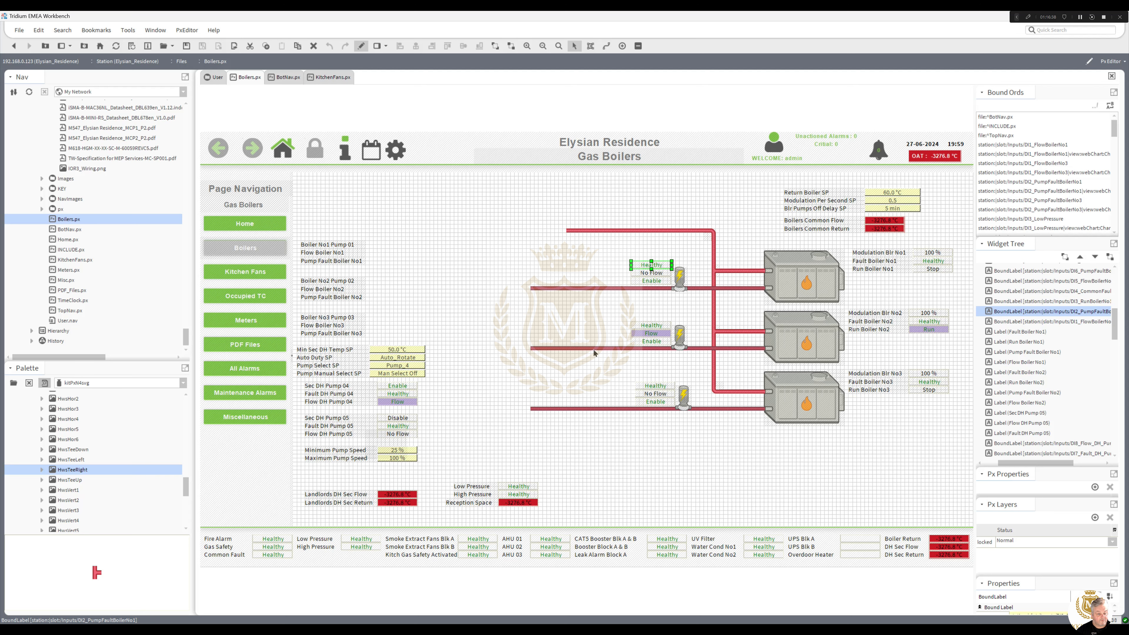
Align the Boiler No3 pump and its three status values with the pump groups above
{"action": "left_click_drag", "start_coordinate": [706, 436], "coordinate": [605, 365]}
{"action": "key", "text": "Left"}
{"action": "key", "text": "Left"}
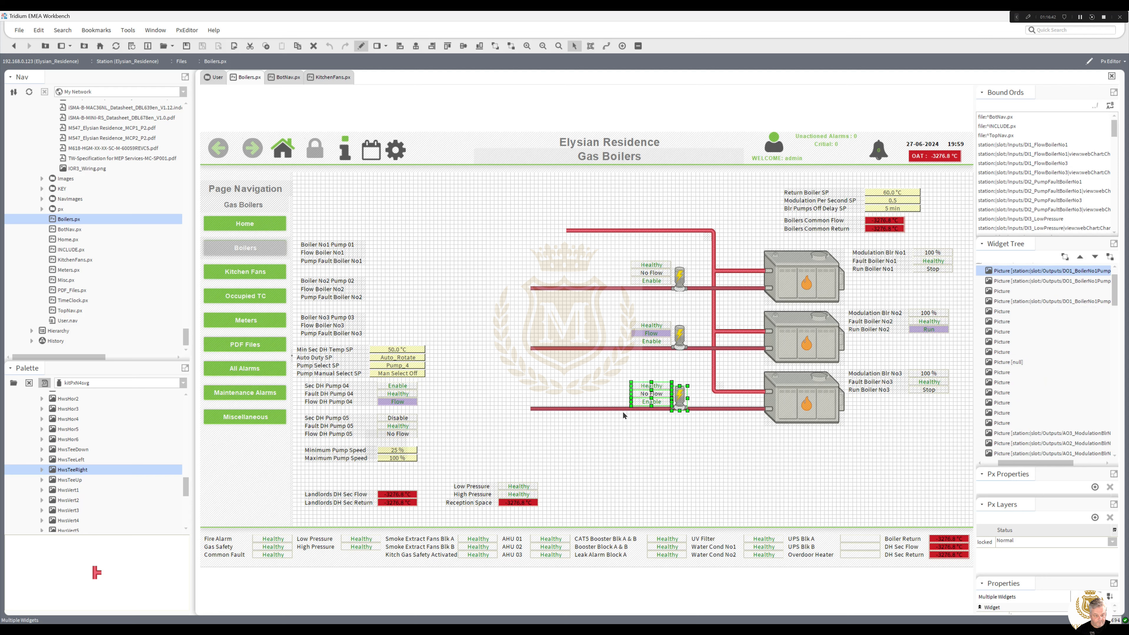
{"action": "left_click", "coordinate": [669, 436]}
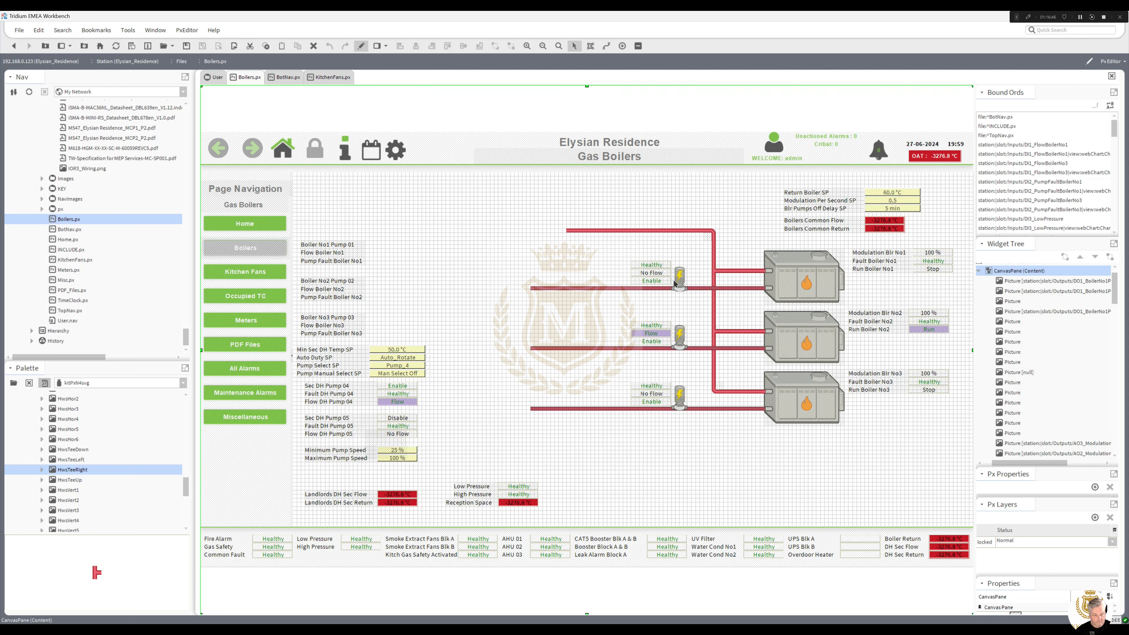
Rebind the Boiler No2 pump picture to the DO2_BoilerNo2Pump02 output, copying the ord from the enable value beside it
{"action": "double_click", "coordinate": [655, 342]}
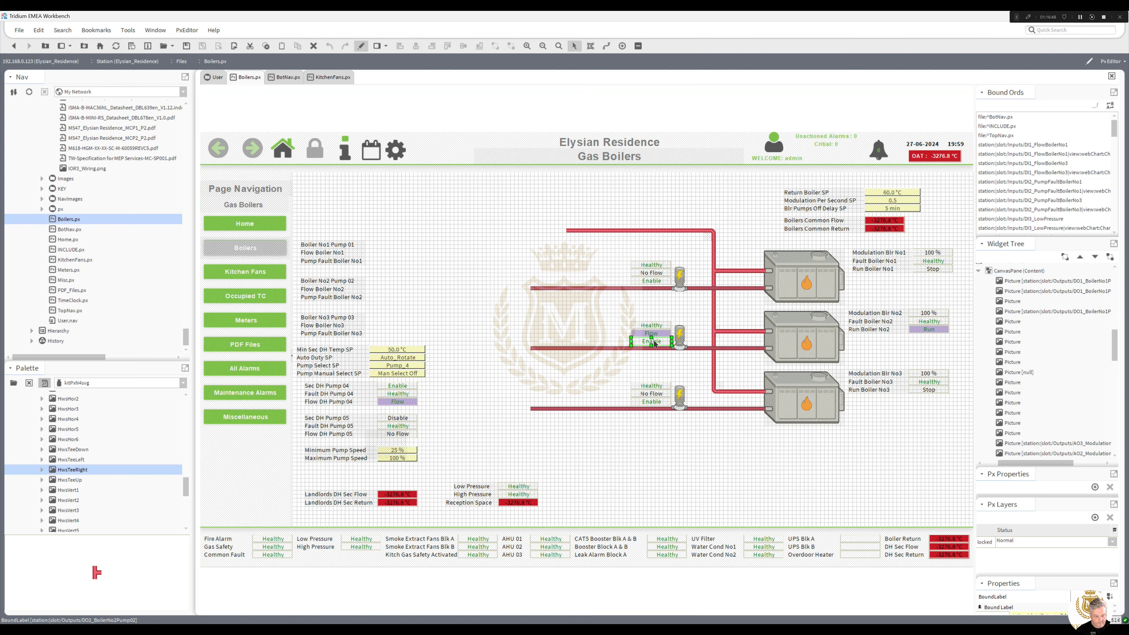
{"action": "double_click", "coordinate": [604, 367]}
{"action": "key", "text": "ctrl+c"}
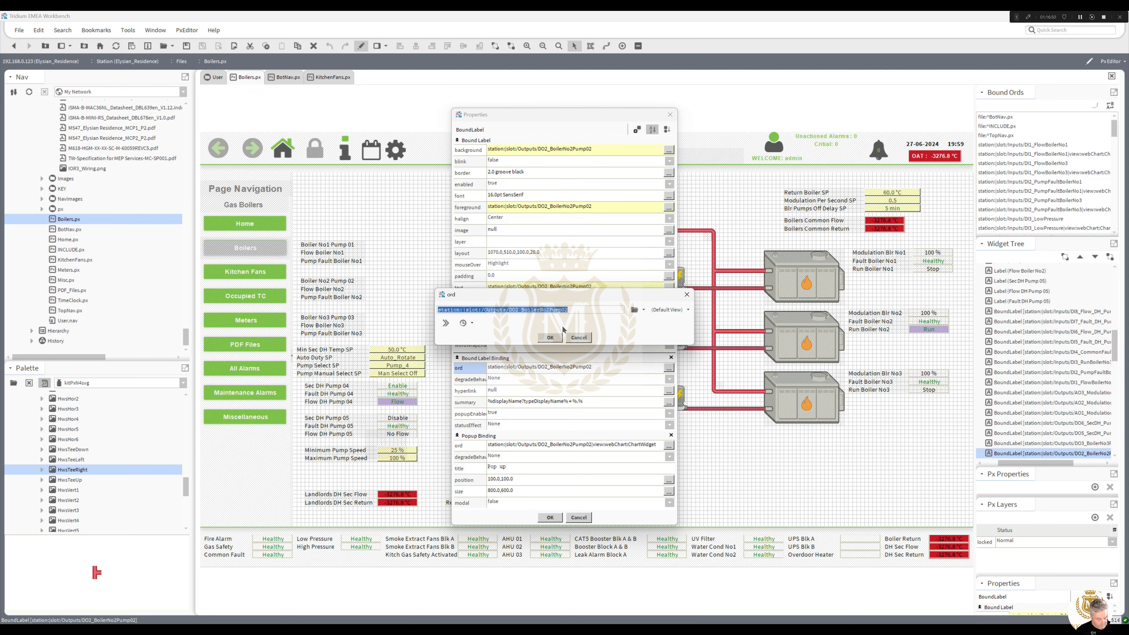
{"action": "left_click", "coordinate": [550, 336]}
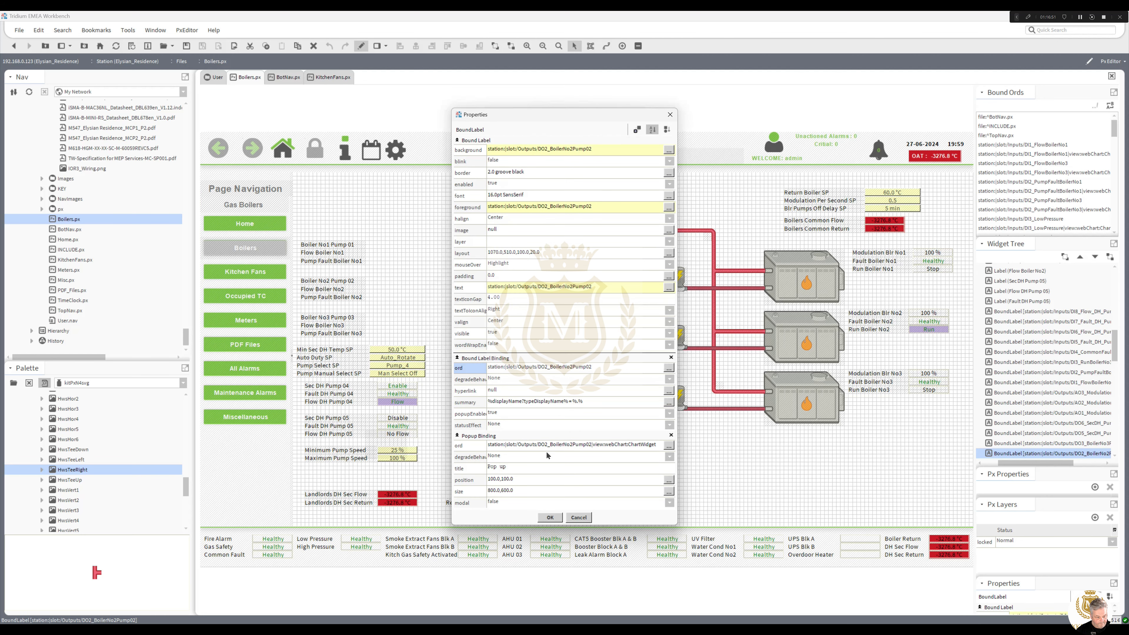
{"action": "left_click", "coordinate": [550, 517]}
{"action": "double_click", "coordinate": [680, 340]}
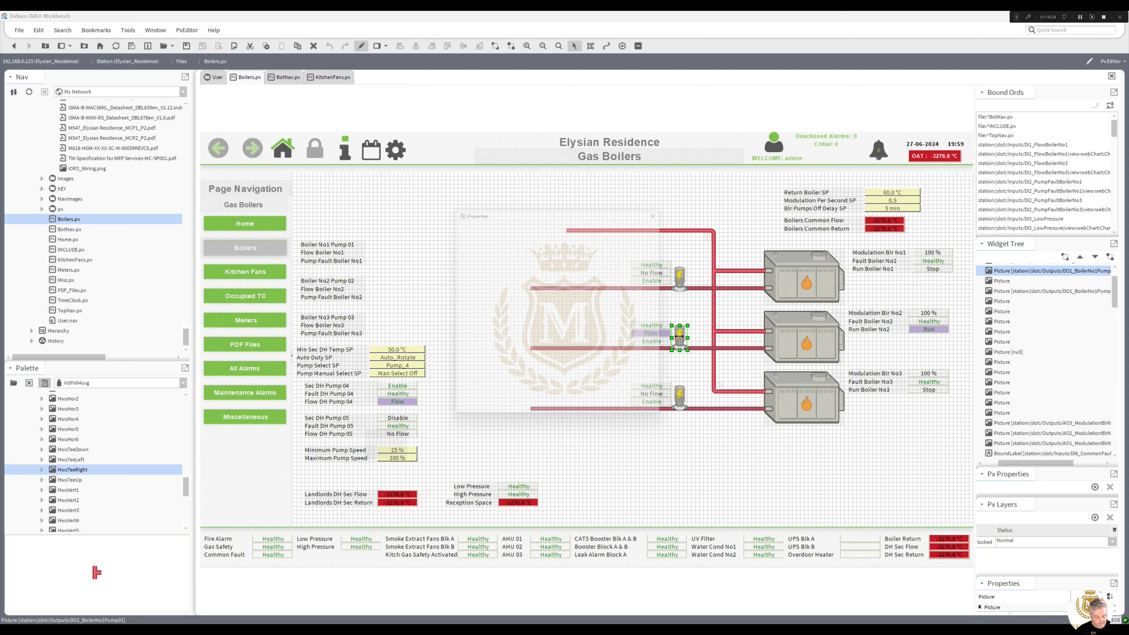
{"action": "left_click", "coordinate": [597, 360]}
{"action": "key", "text": "ctrl+v"}
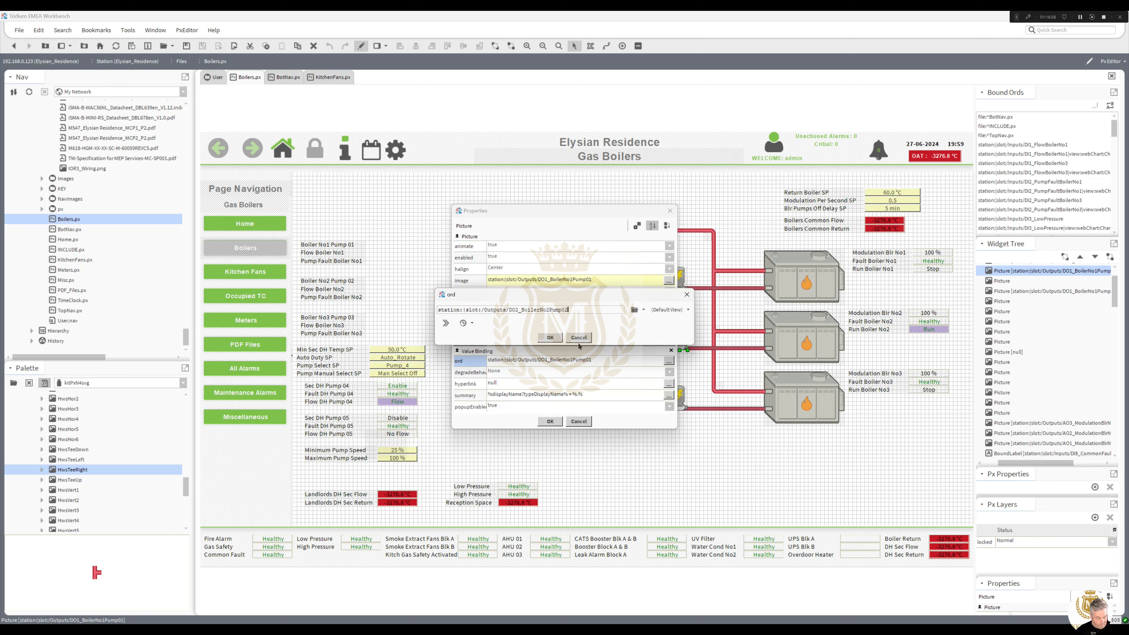
{"action": "left_click", "coordinate": [550, 337]}
{"action": "left_click", "coordinate": [550, 422]}
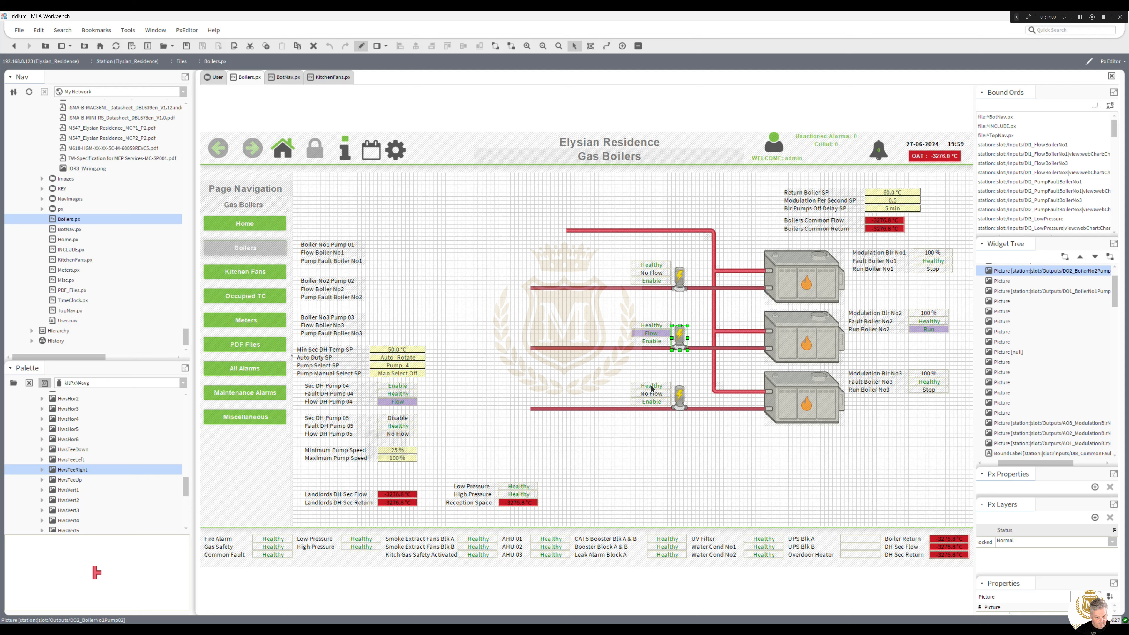
Rebind the Boiler No3 pump picture to the DO3_BoilerNo3Pump03 output, copying the ord from its enable value
{"action": "double_click", "coordinate": [651, 402]}
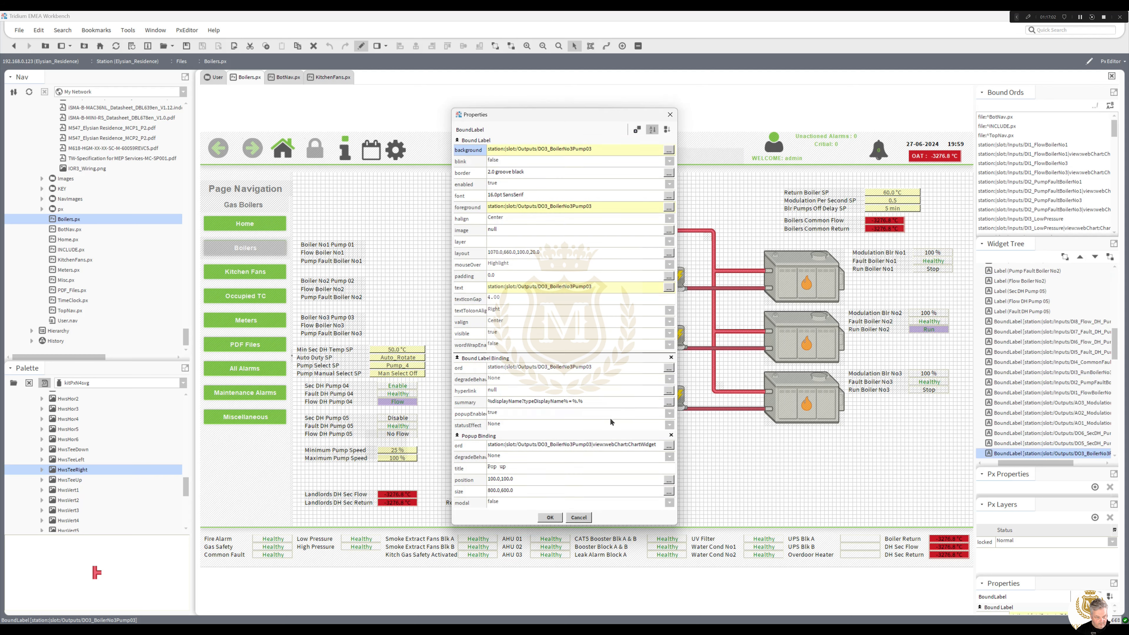
{"action": "left_click", "coordinate": [584, 368]}
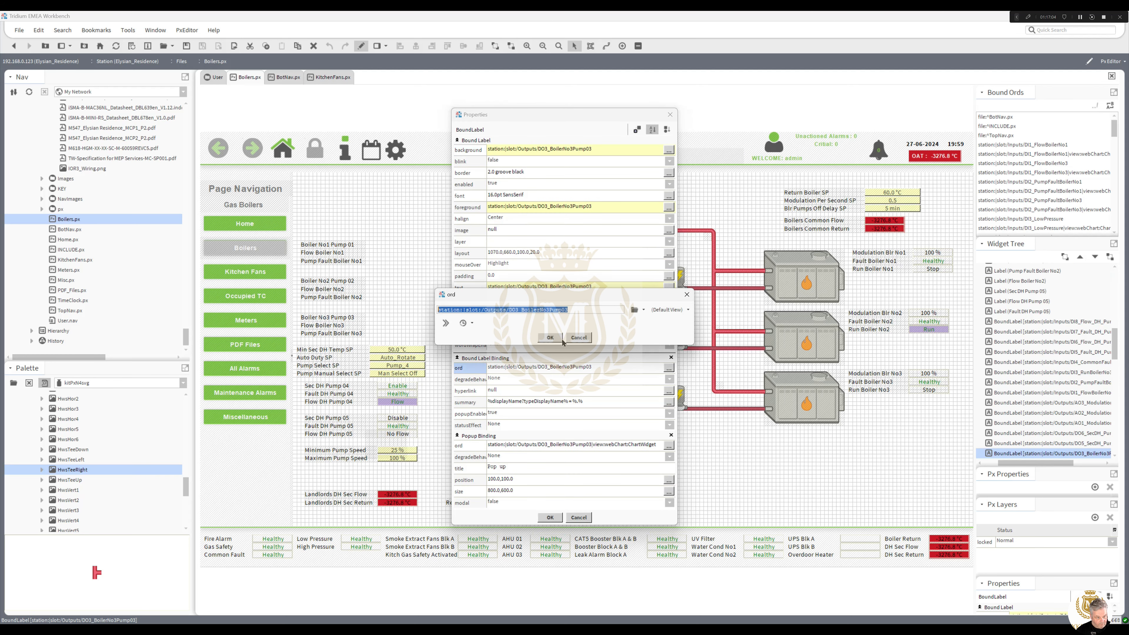
{"action": "left_click", "coordinate": [550, 337]}
{"action": "left_click", "coordinate": [550, 518]}
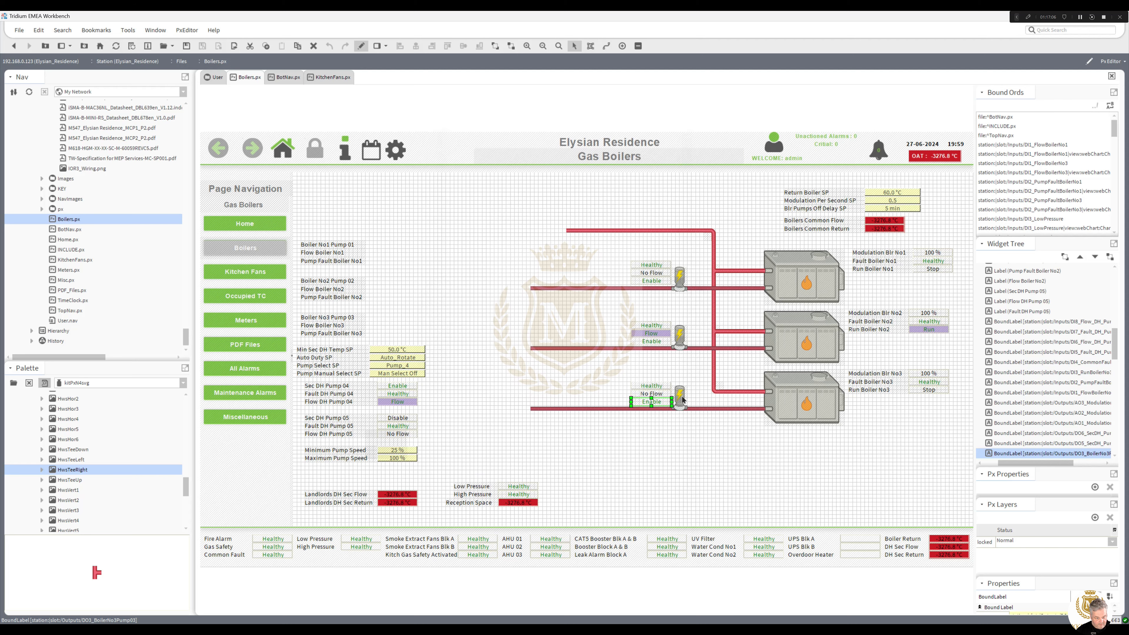
{"action": "double_click", "coordinate": [680, 399]}
{"action": "double_click", "coordinate": [607, 362]}
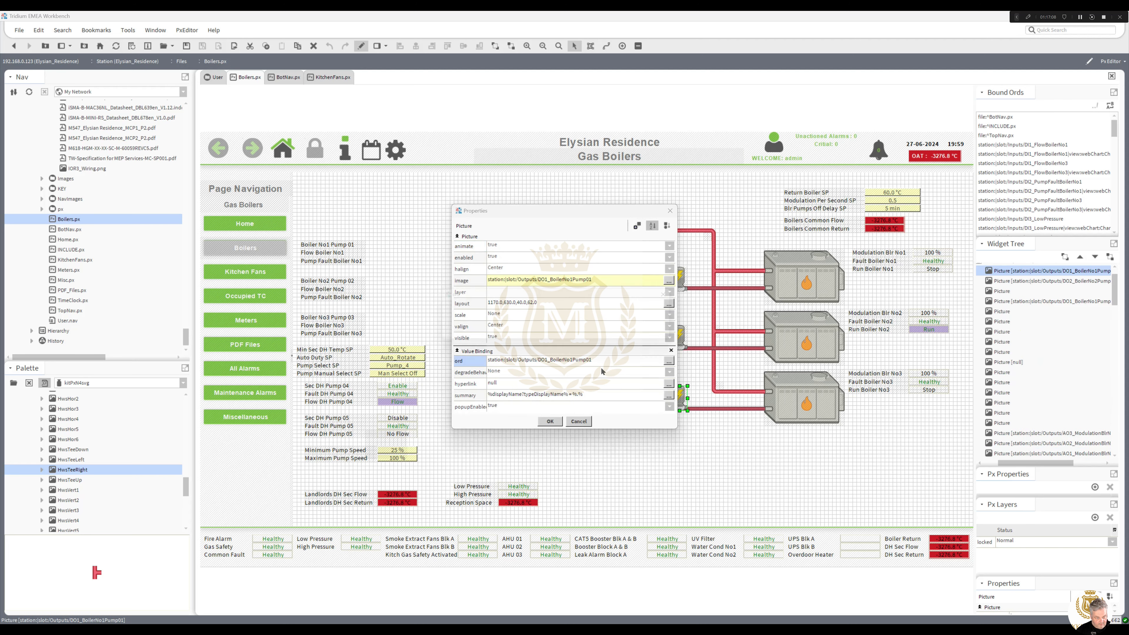
{"action": "type", "text": "station:|slot:/Outputs/DO3_BoilerNo3Pump03"}
{"action": "left_click", "coordinate": [550, 338]}
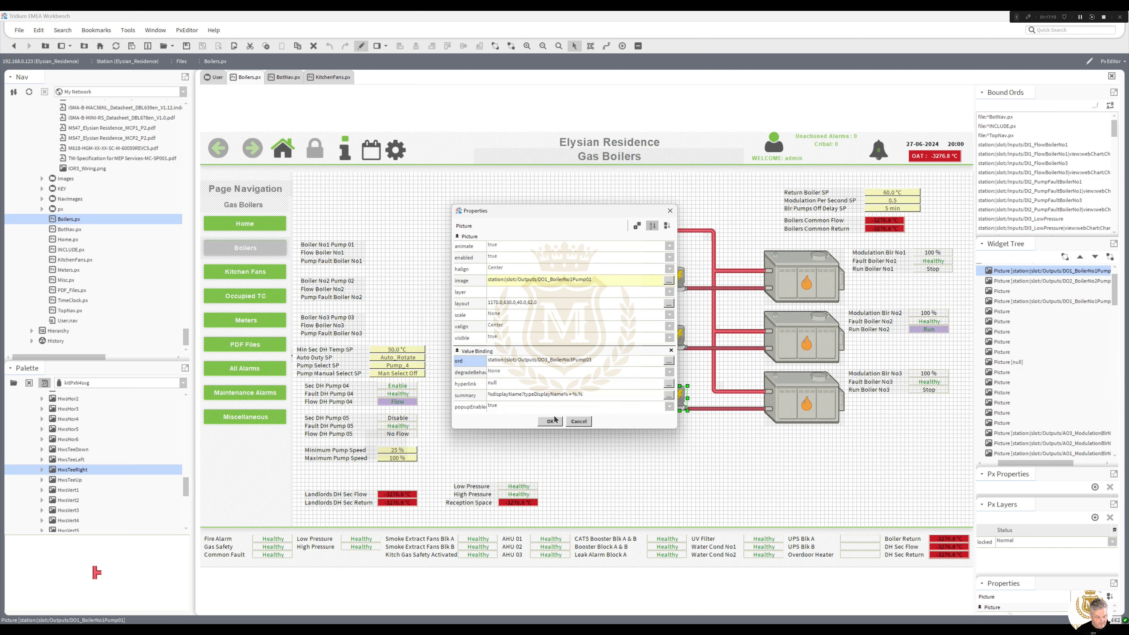
{"action": "left_click", "coordinate": [552, 421]}
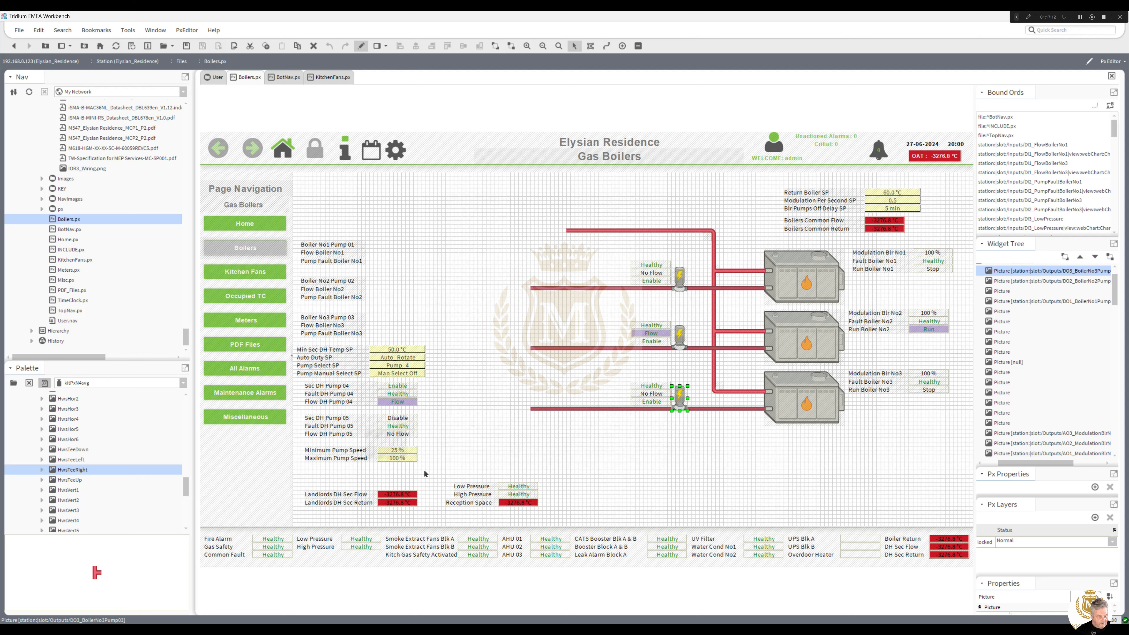
Move the Minimum and Maximum Pump Speed labels and values just below the Boiler No3 return pipe
{"action": "left_click_drag", "start_coordinate": [425, 474], "coordinate": [600, 429]}
{"action": "left_click", "coordinate": [732, 502]}
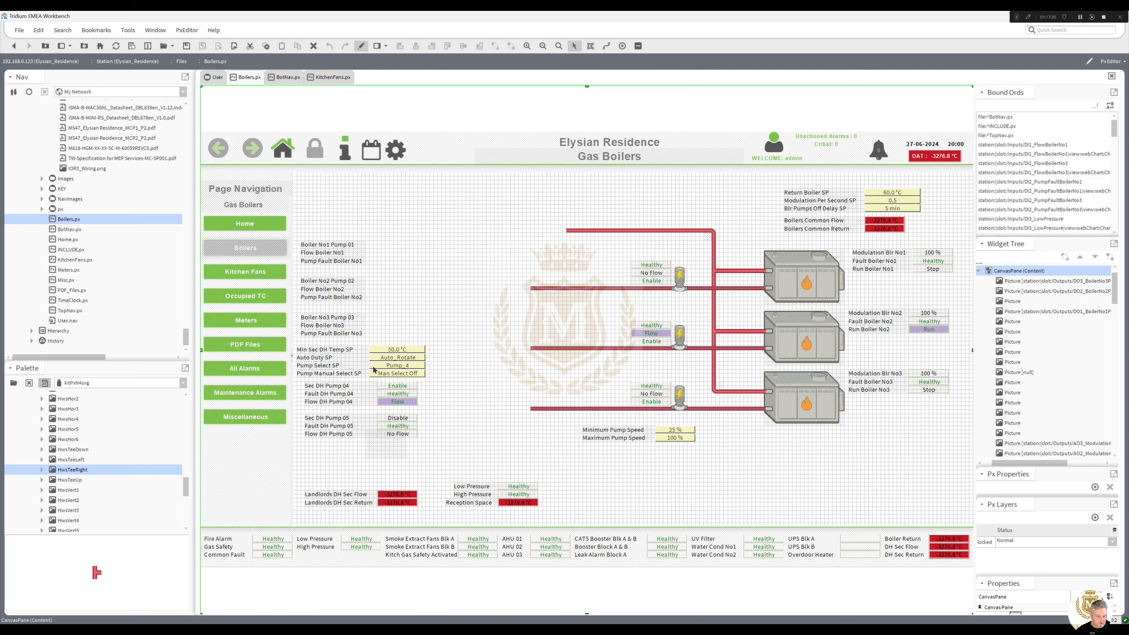
Shorten the three boiler return pipes at their open ends so they stop a little beyond the pump status values
{"action": "left_click", "coordinate": [580, 290]}
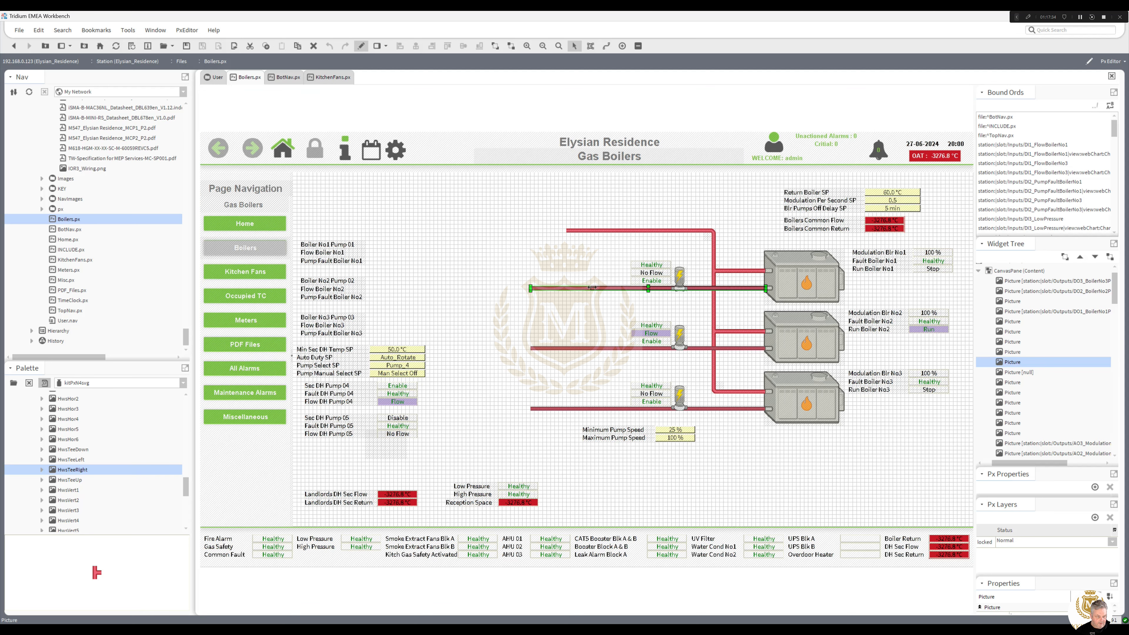
{"action": "left_click_drag", "start_coordinate": [531, 288], "coordinate": [593, 288]}
{"action": "left_click", "coordinate": [548, 350]}
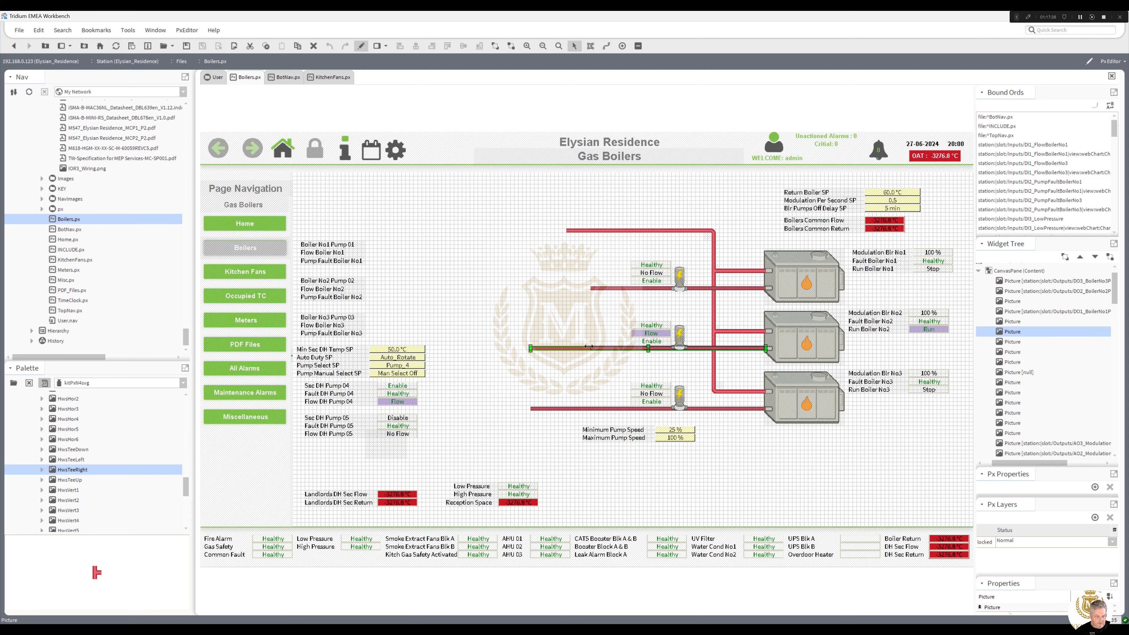
{"action": "left_click_drag", "start_coordinate": [590, 346], "coordinate": [591, 348]}
{"action": "left_click", "coordinate": [556, 408]}
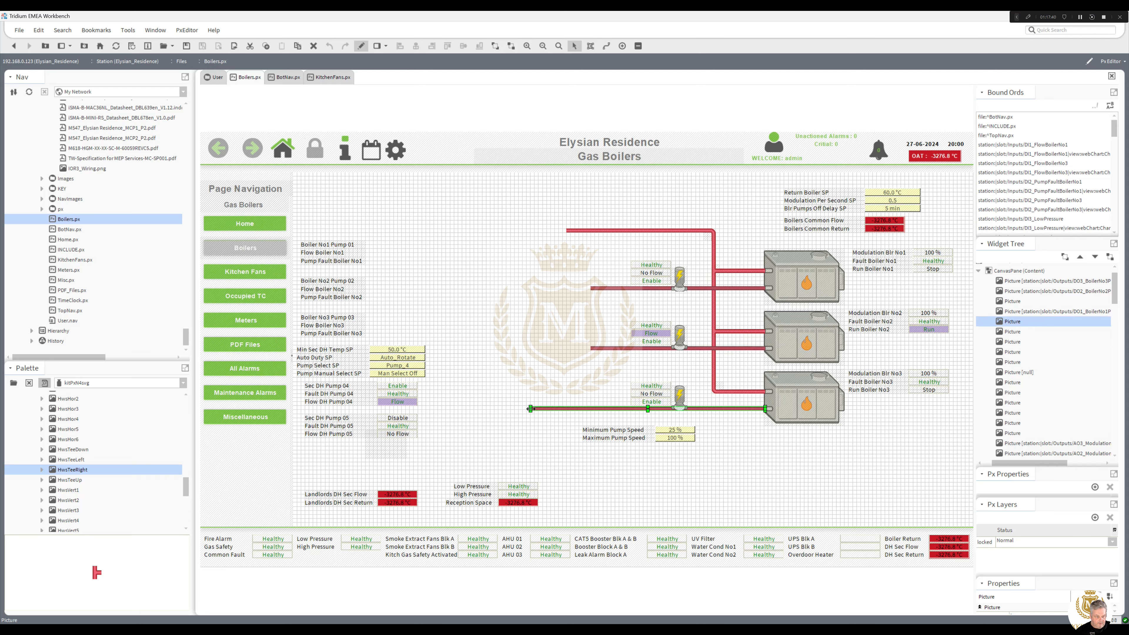
{"action": "left_click_drag", "start_coordinate": [567, 406], "coordinate": [587, 409]}
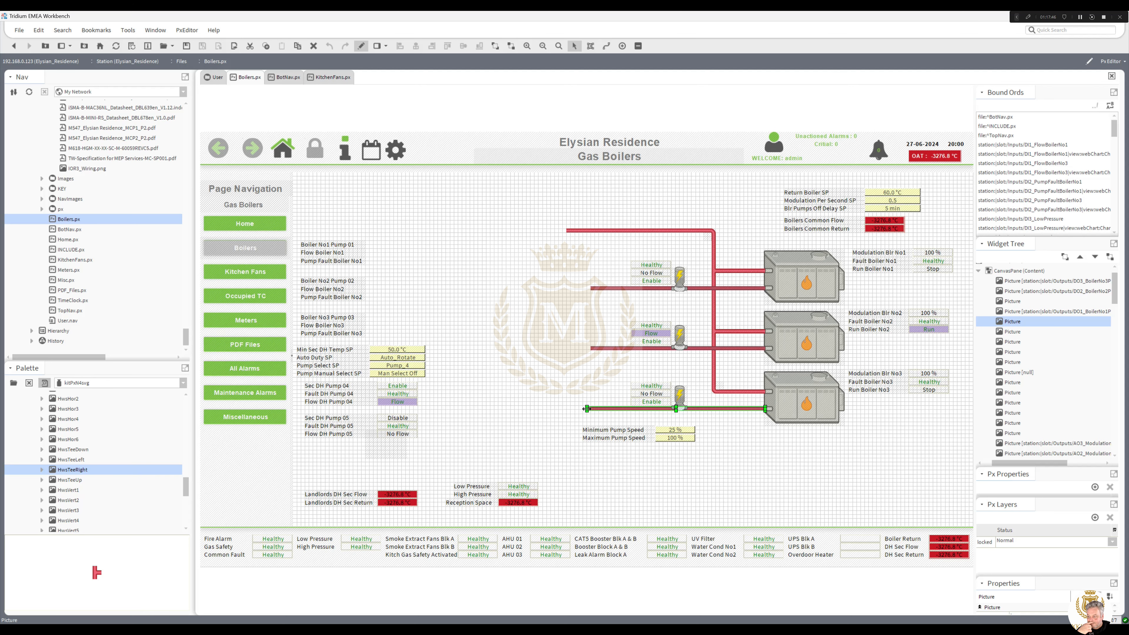
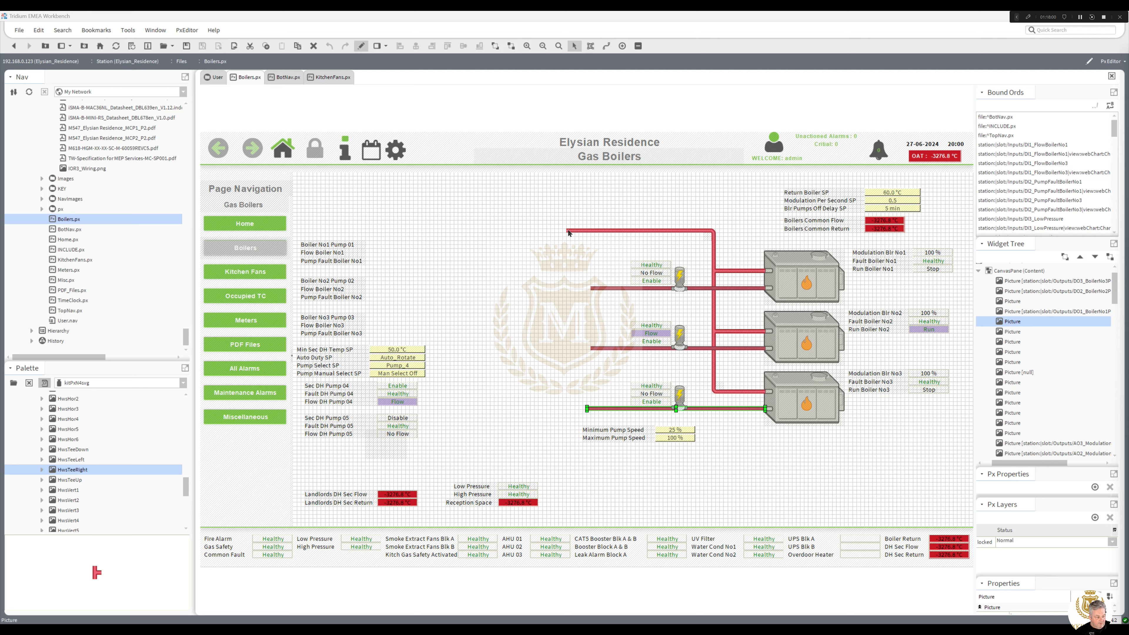
Add a BooleanImage from the kitPx library near the pipes' open ends and size it as a vertical bar of about 50 by 320
{"action": "left_click", "coordinate": [183, 383]}
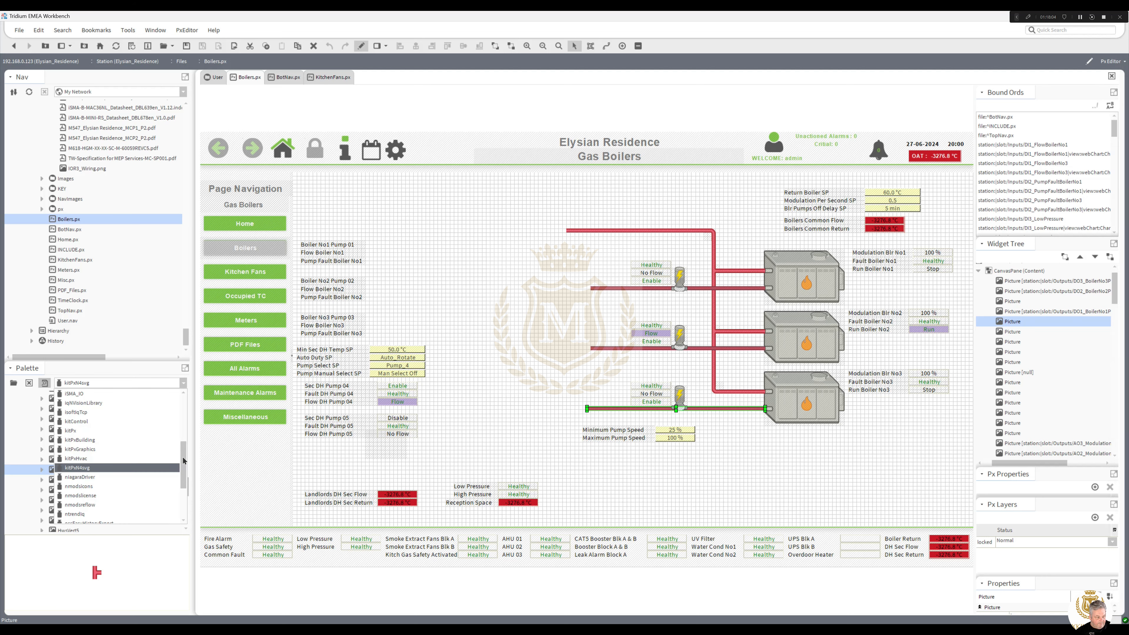
{"action": "left_click_drag", "start_coordinate": [183, 478], "coordinate": [184, 465]}
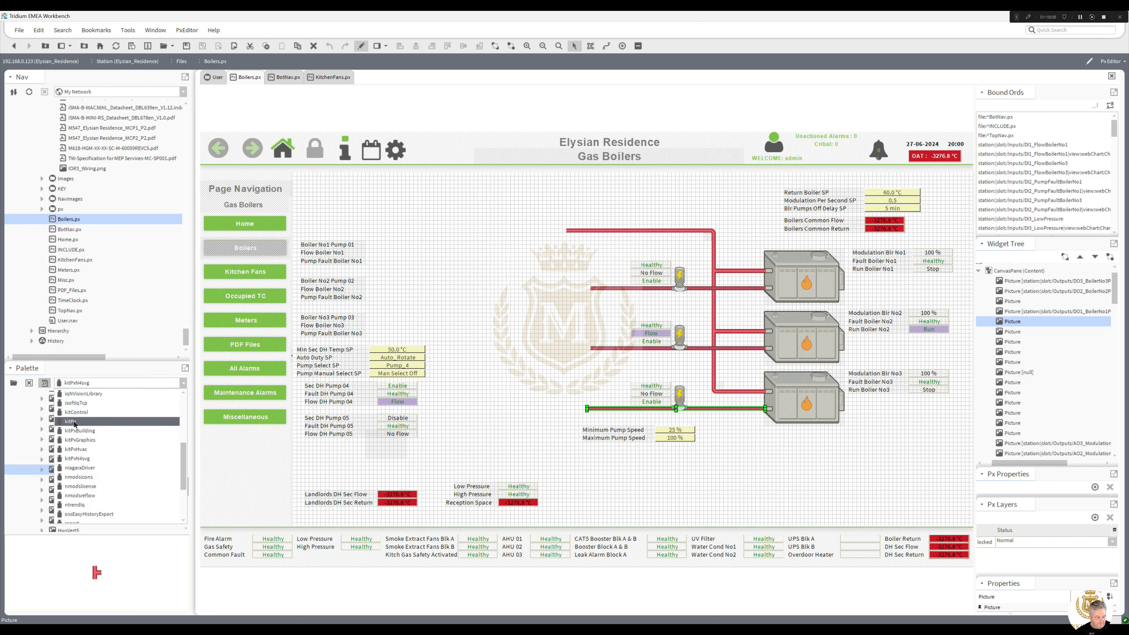
{"action": "left_click", "coordinate": [160, 421]}
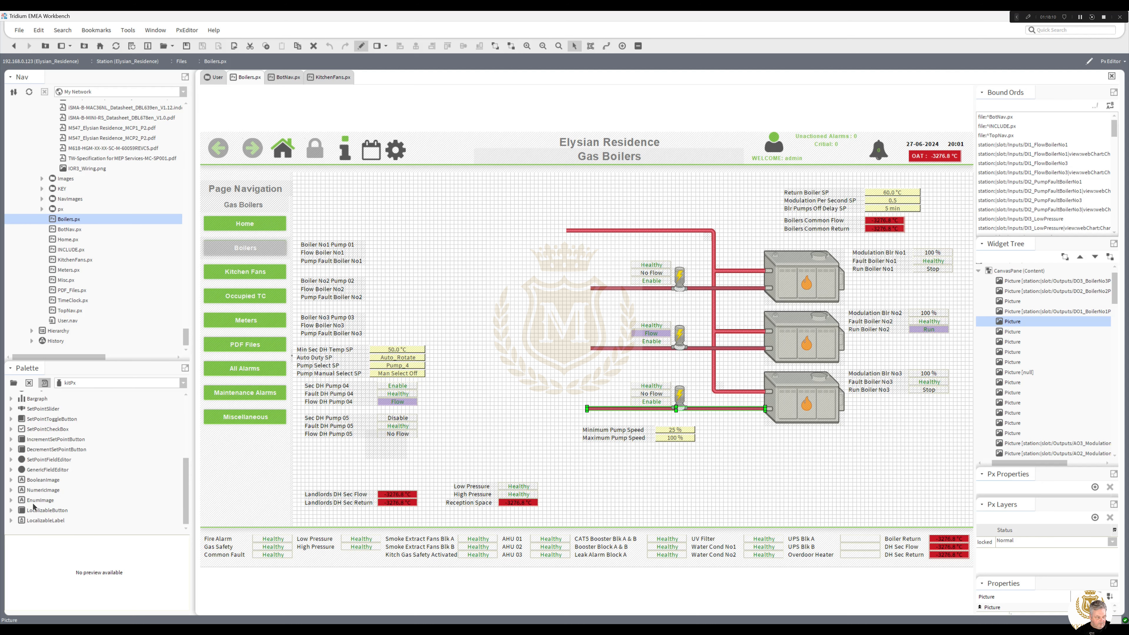
{"action": "left_click_drag", "start_coordinate": [38, 480], "coordinate": [529, 376]}
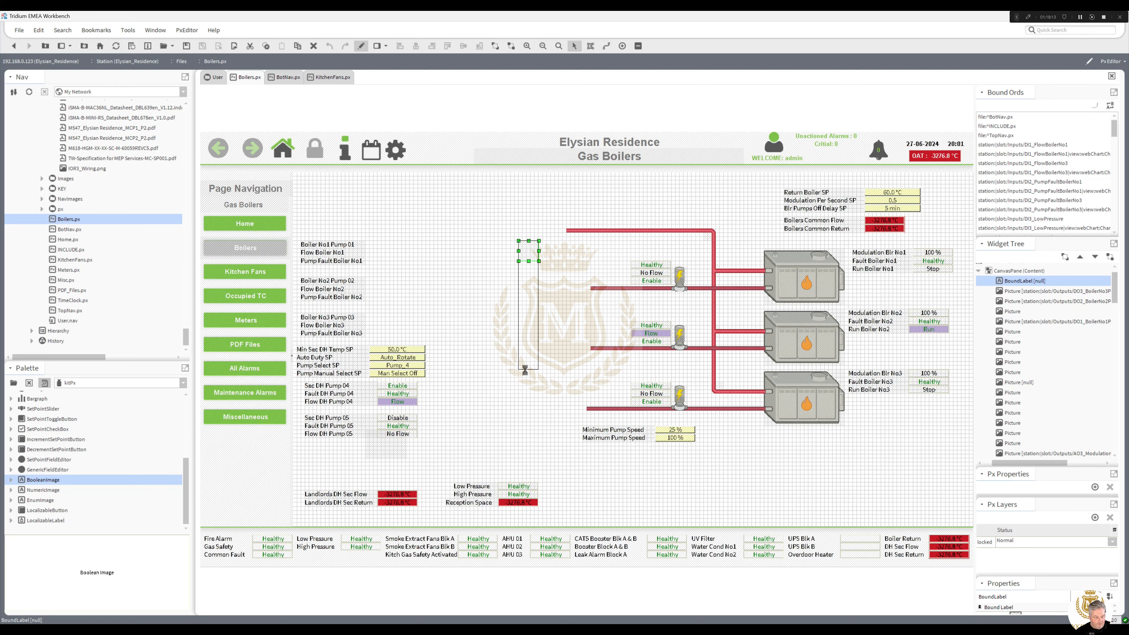
Give the new vertical bar a solid black border 1.0 wide on all sides
{"action": "double_click", "coordinate": [533, 315]}
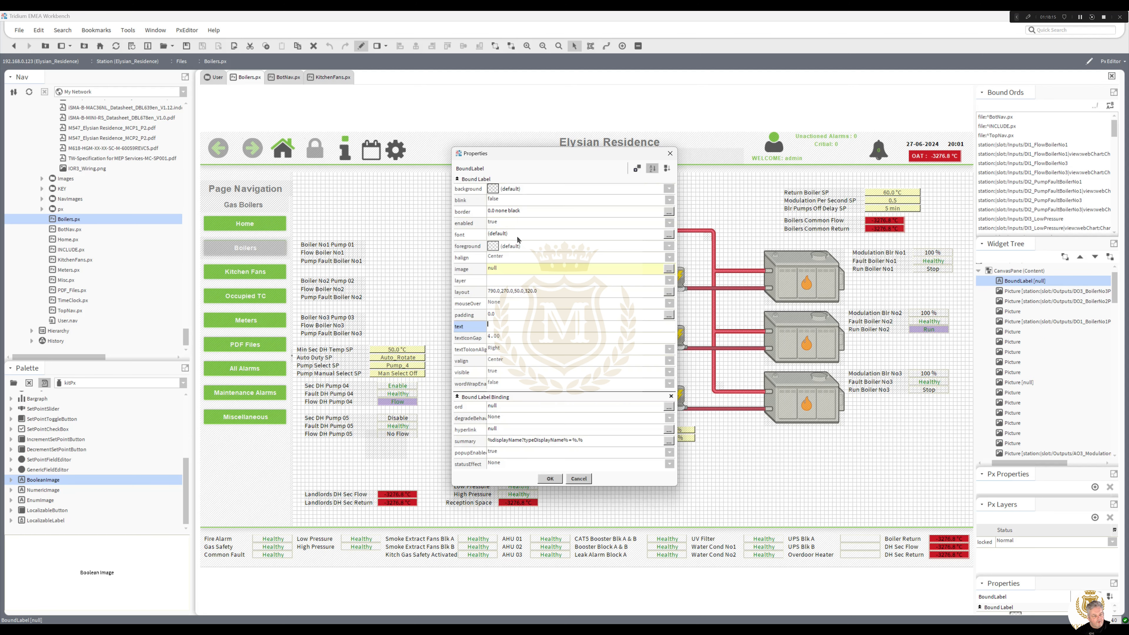
{"action": "left_click", "coordinate": [504, 213]}
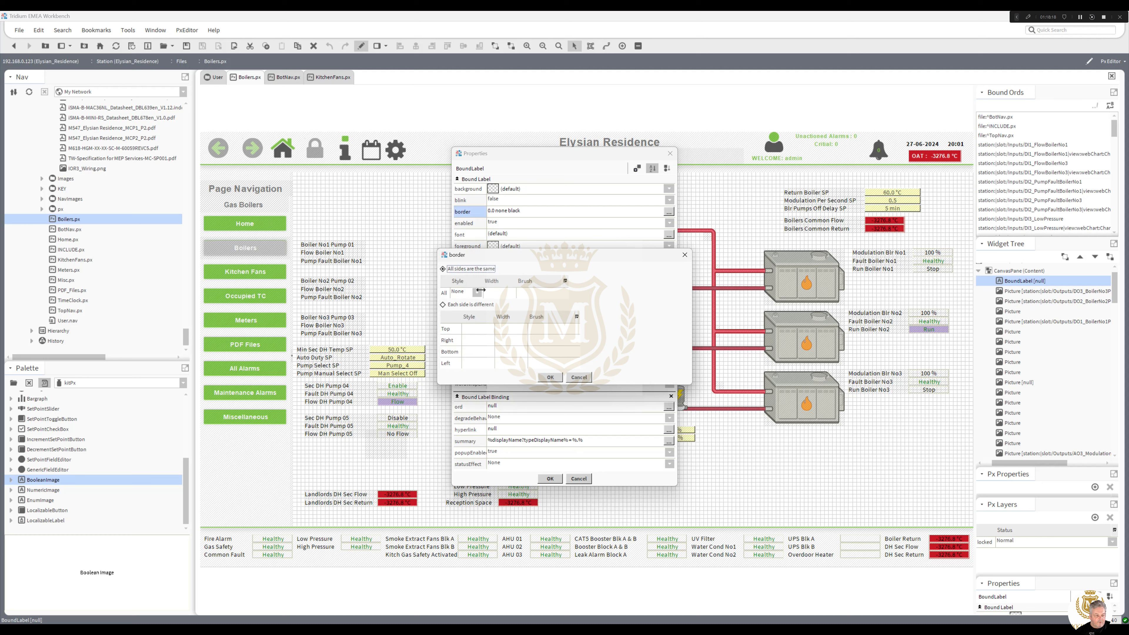
{"action": "left_click", "coordinate": [477, 292]}
{"action": "left_click", "coordinate": [465, 307]}
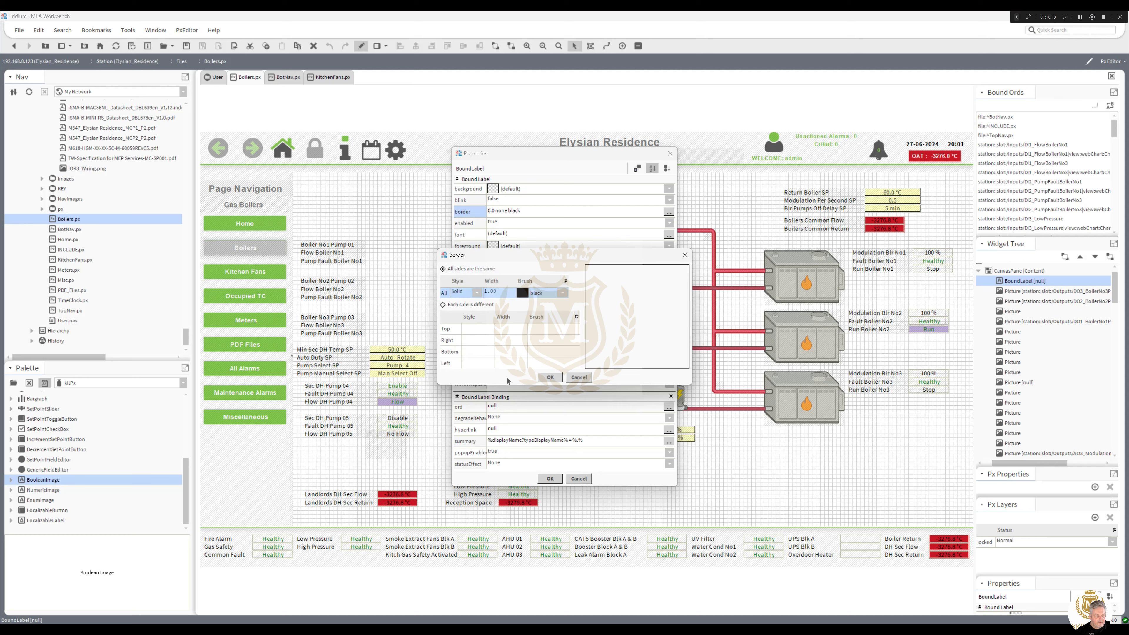
{"action": "left_click", "coordinate": [551, 378]}
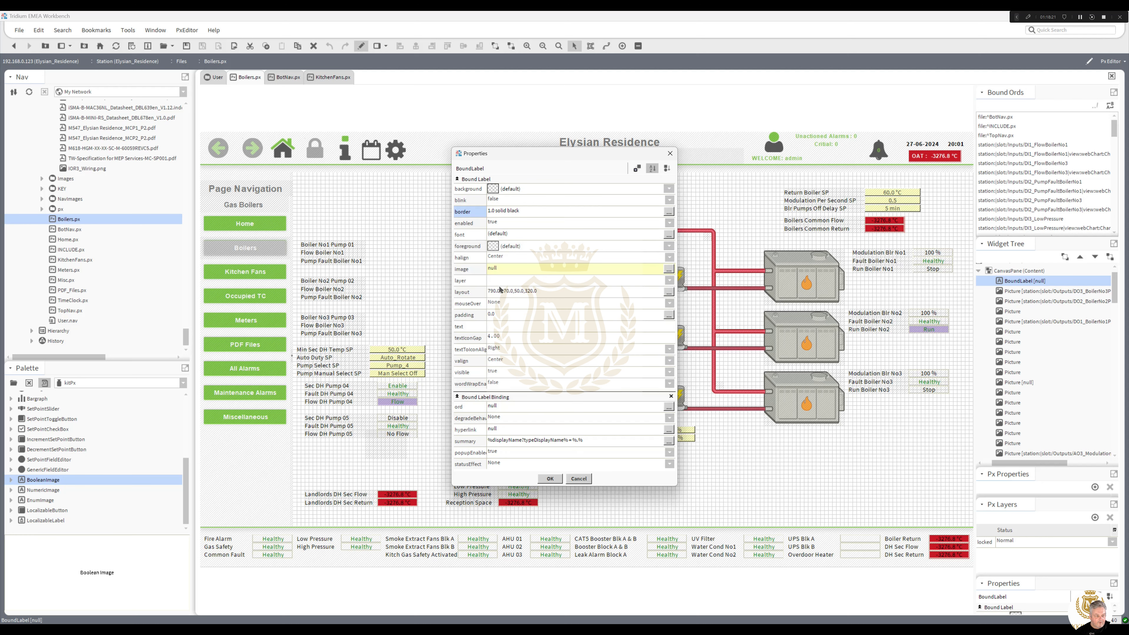
Try a maroon background on the vertical bar
{"action": "left_click", "coordinate": [494, 189]}
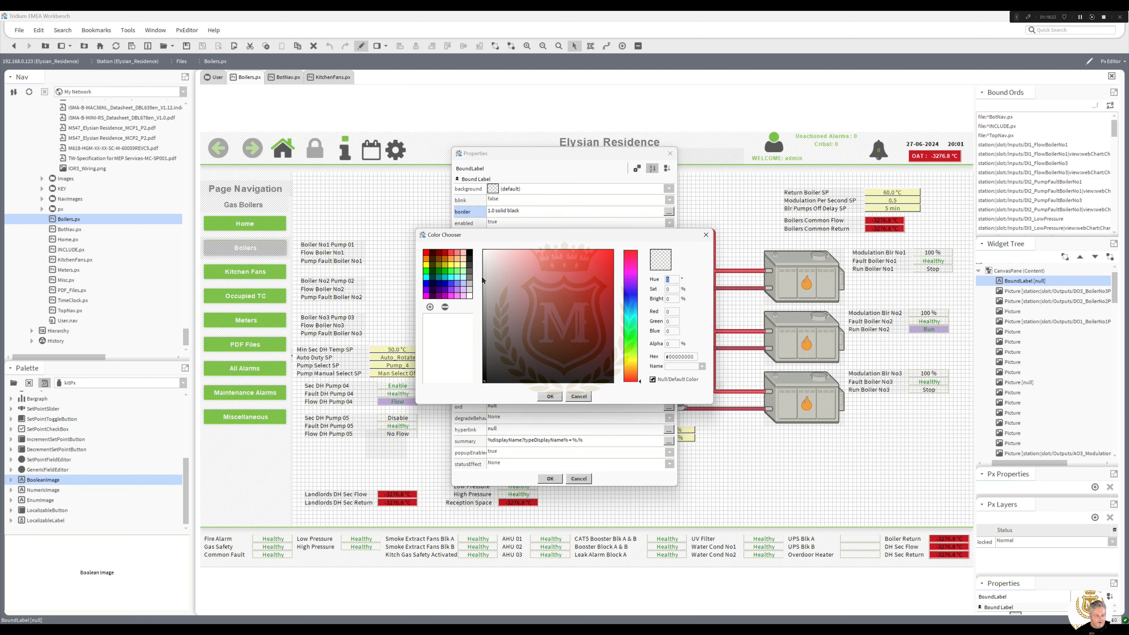
{"action": "left_click", "coordinate": [442, 257]}
{"action": "left_click", "coordinate": [551, 396]}
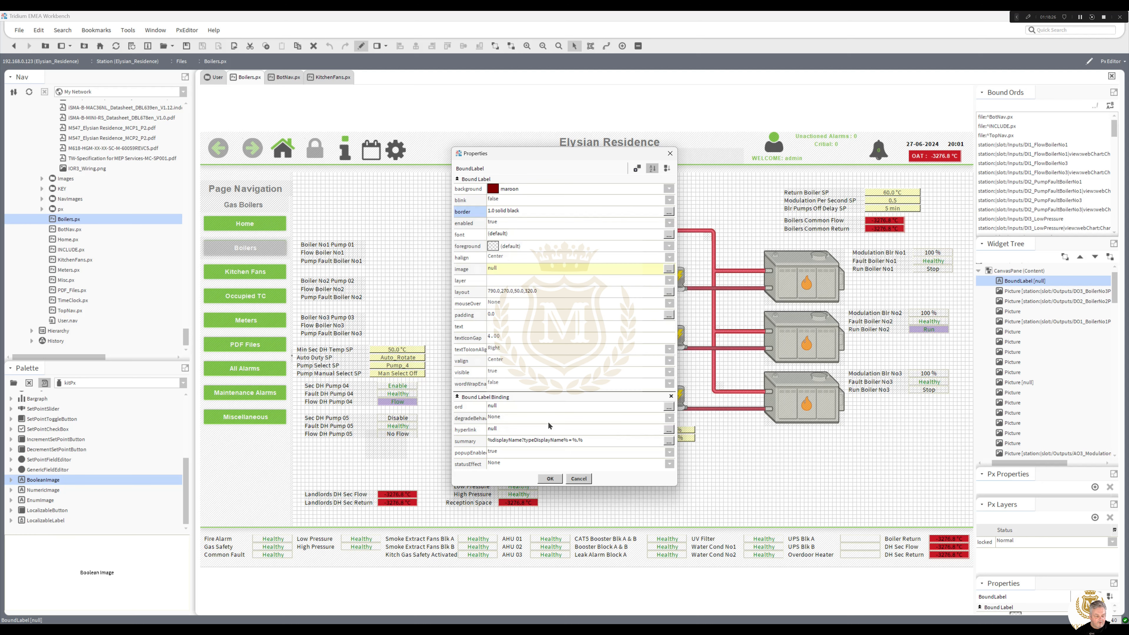
Set the vertical bar's background colour to red and apply its properties
{"action": "left_click", "coordinate": [494, 188]}
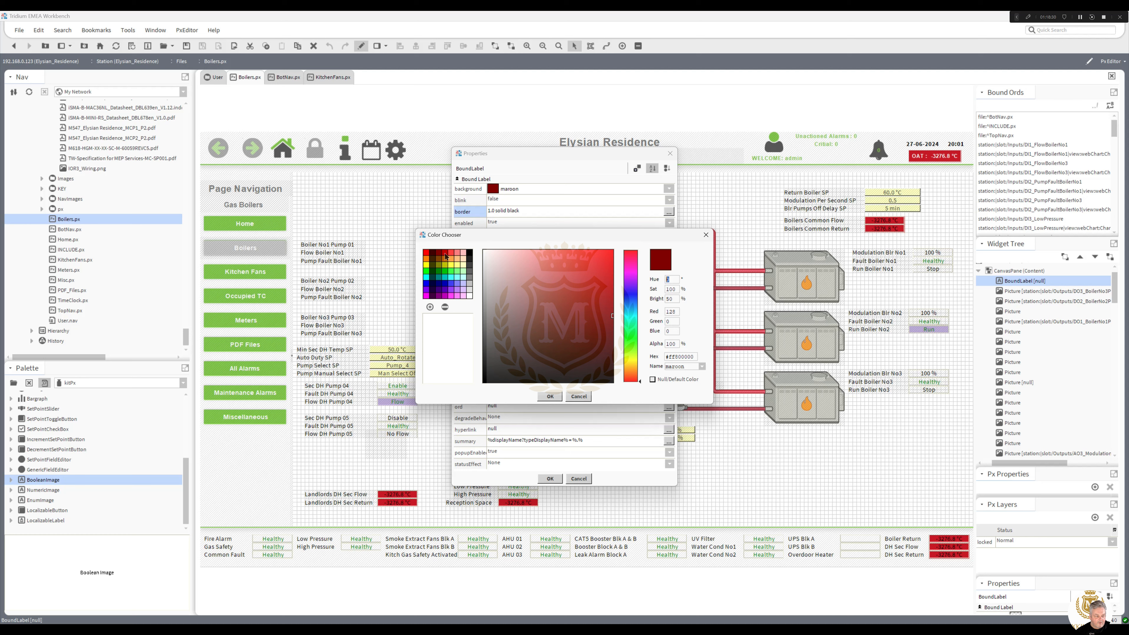
{"action": "left_click", "coordinate": [446, 256]}
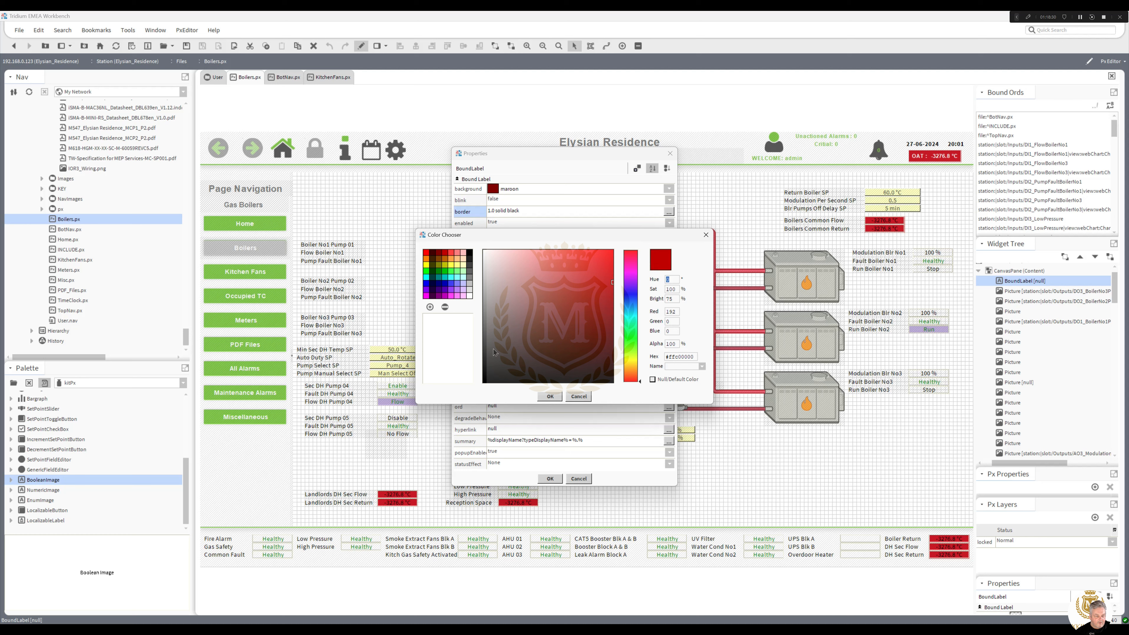
{"action": "left_click", "coordinate": [452, 254]}
{"action": "left_click", "coordinate": [446, 256]}
{"action": "left_click", "coordinate": [439, 256]}
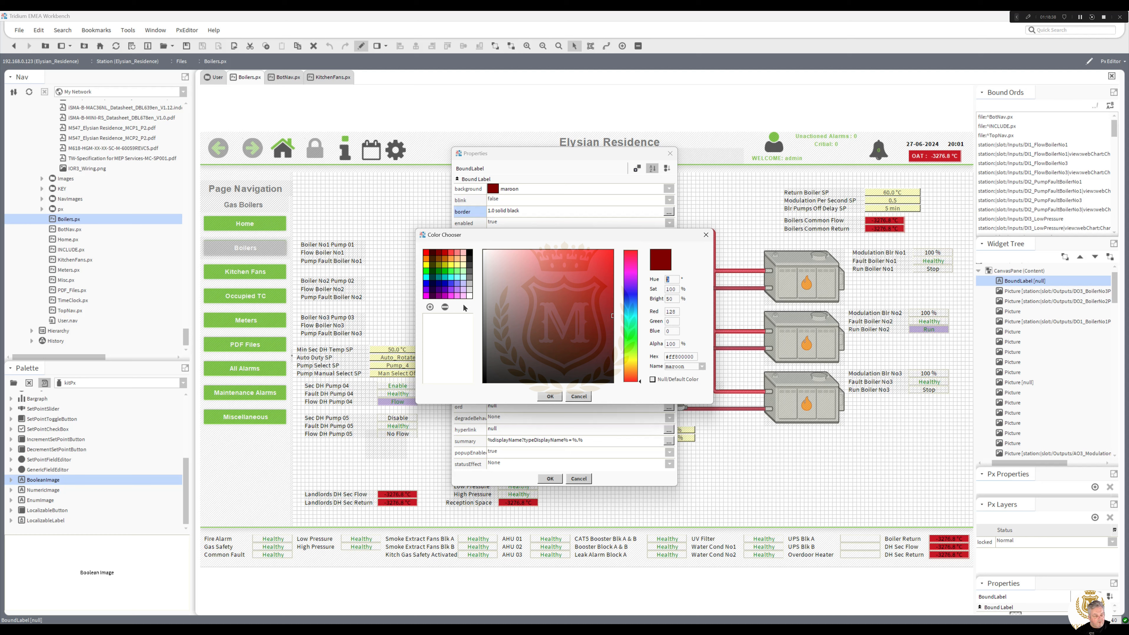
{"action": "left_click", "coordinate": [427, 253]}
{"action": "left_click", "coordinate": [550, 397]}
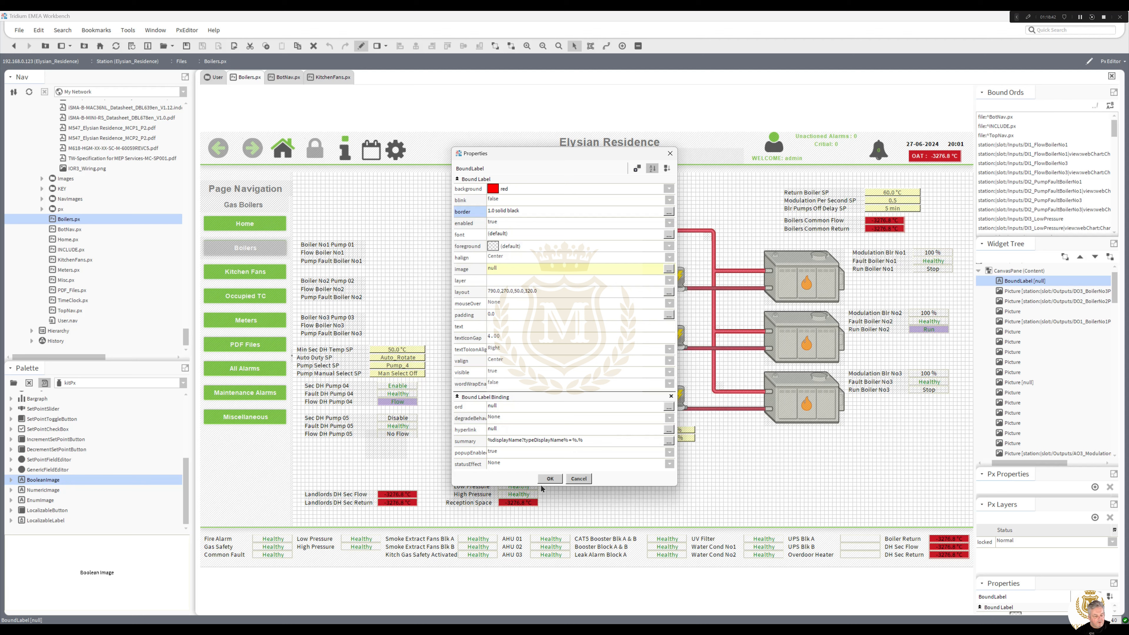
{"action": "left_click", "coordinate": [551, 479]}
Place the narrow red bar at the open end of the common flow pipe and fit a duplicate across the three return pipe ends
{"action": "left_click_drag", "start_coordinate": [527, 319], "coordinate": [559, 258]}
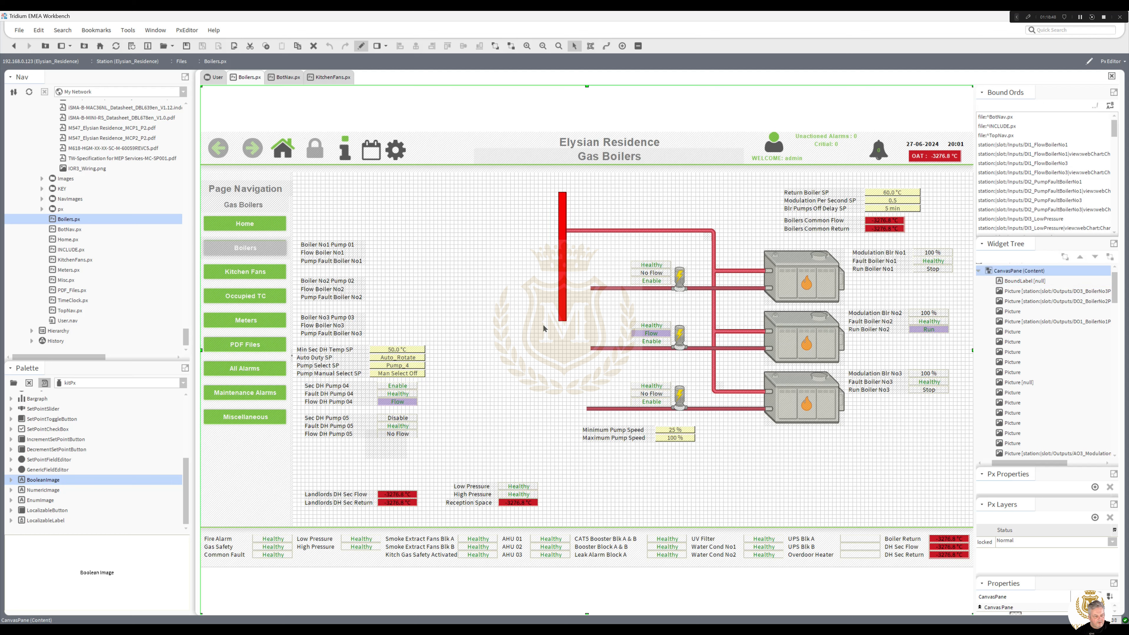
{"action": "right_click", "coordinate": [563, 310]}
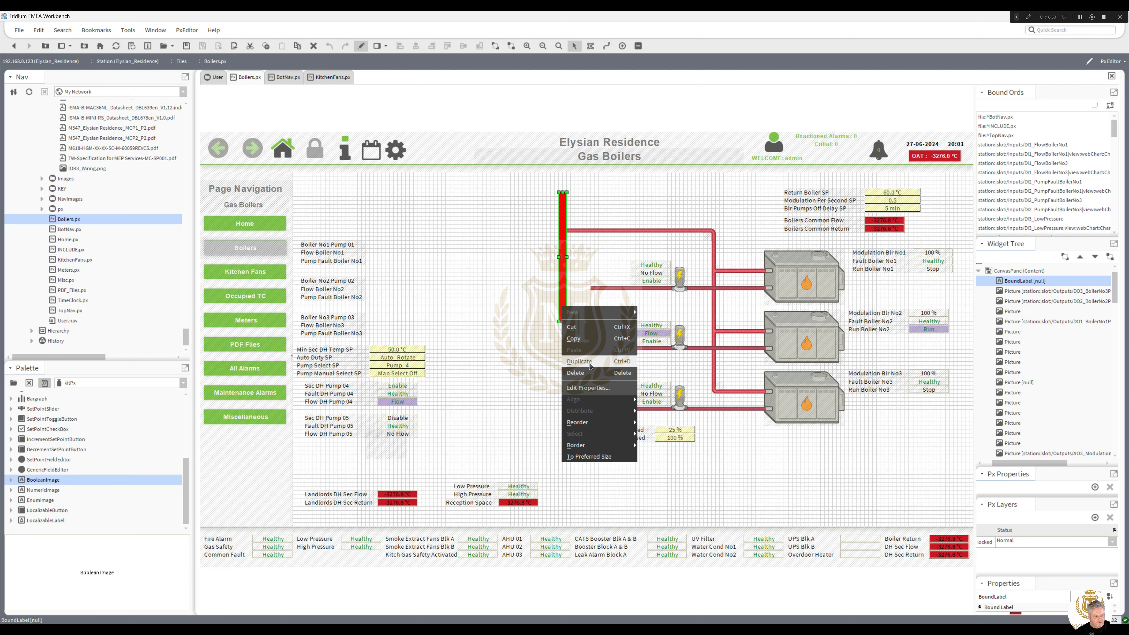
{"action": "left_click", "coordinate": [592, 344]}
{"action": "left_click_drag", "start_coordinate": [593, 343], "coordinate": [587, 425]}
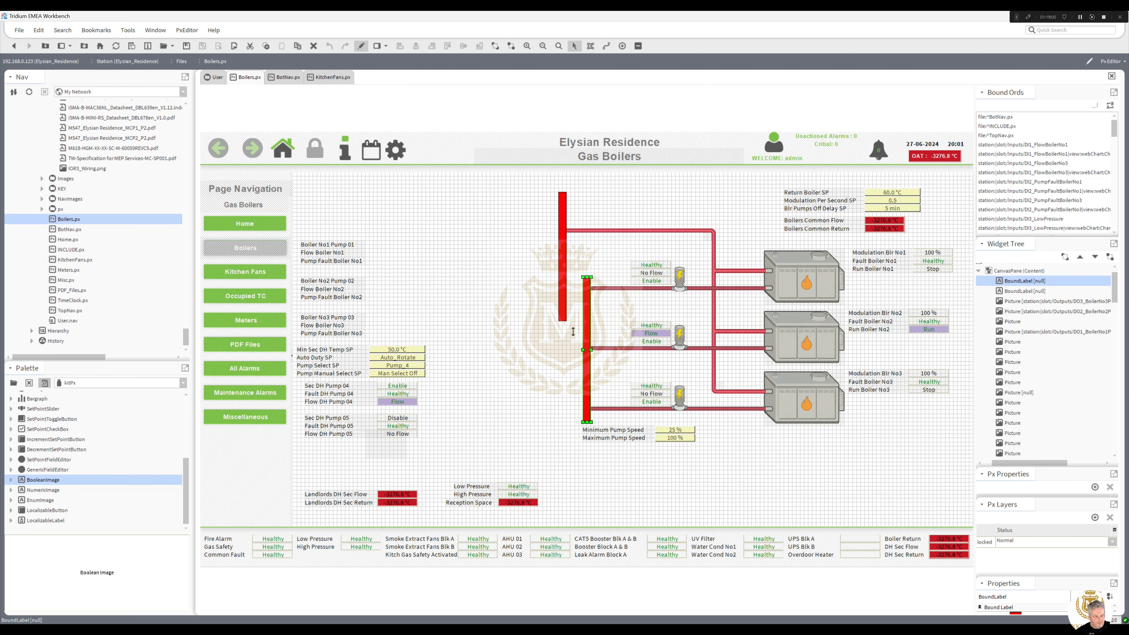
Set the background of the vertical header joining the three return pipes to darker red #c00000
{"action": "double_click", "coordinate": [587, 310]}
{"action": "left_click", "coordinate": [493, 190]}
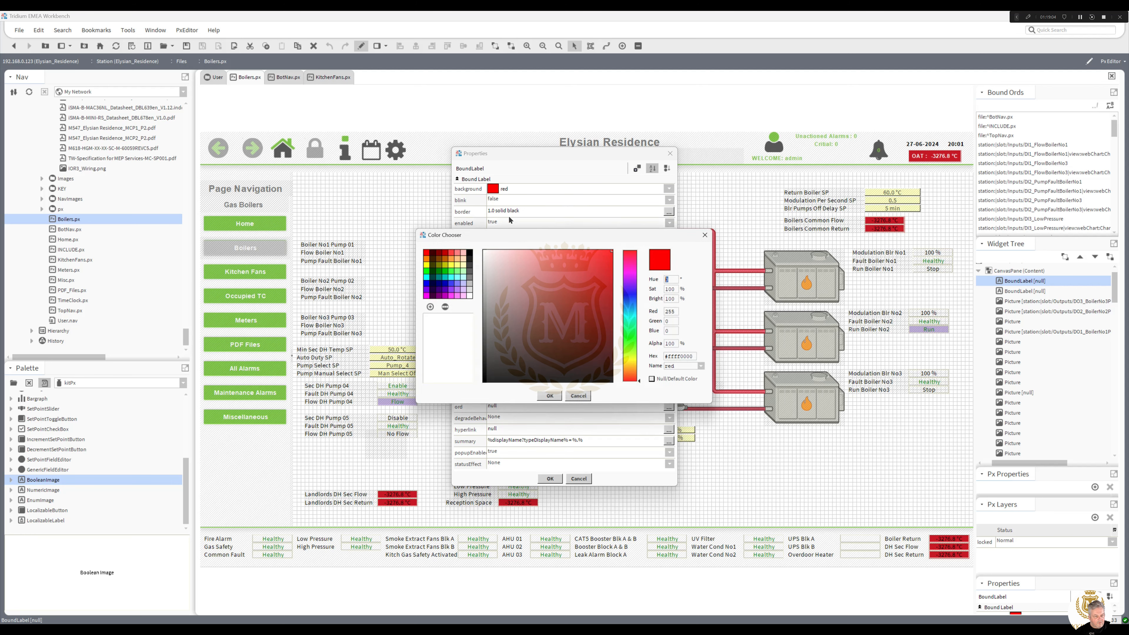
{"action": "left_click", "coordinate": [447, 255]}
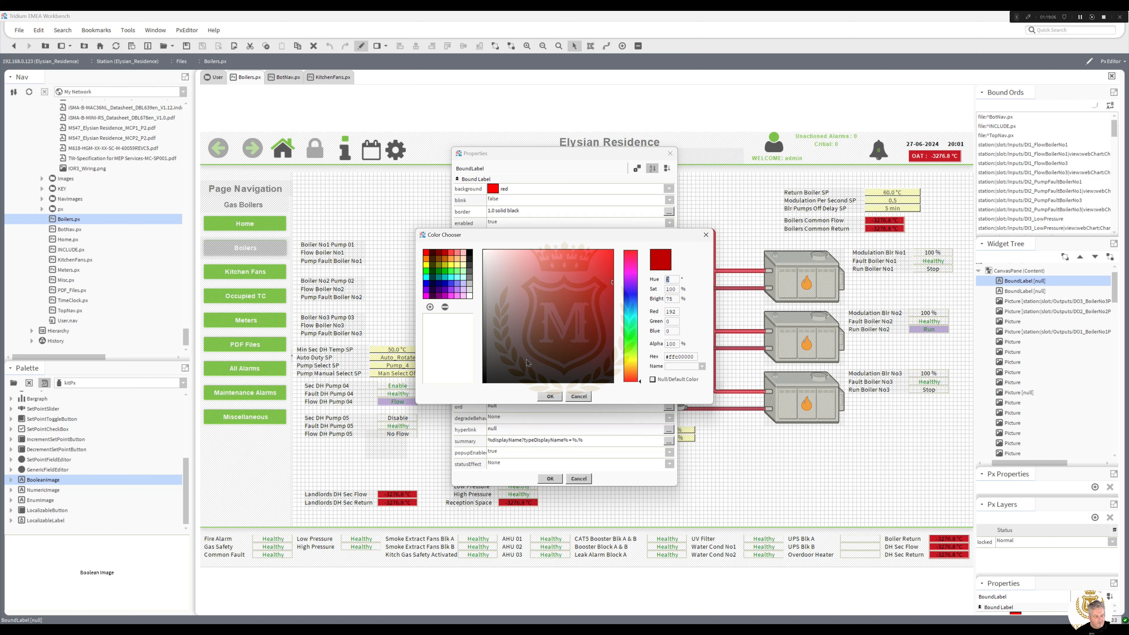
{"action": "left_click", "coordinate": [551, 396]}
{"action": "left_click", "coordinate": [551, 479]}
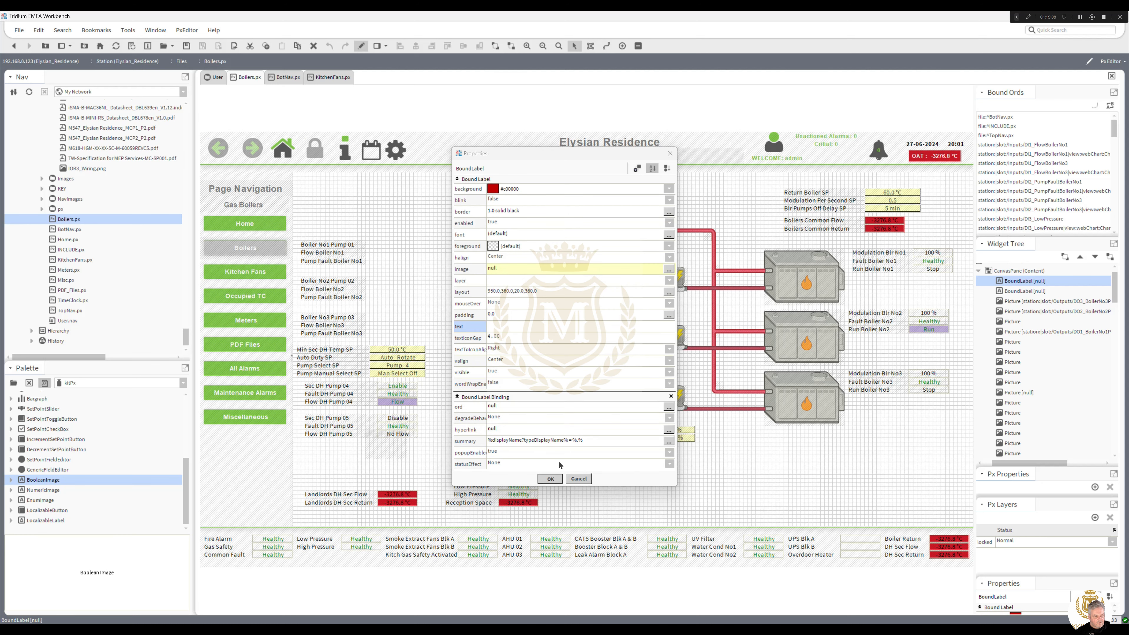
{"action": "left_click", "coordinate": [680, 526]}
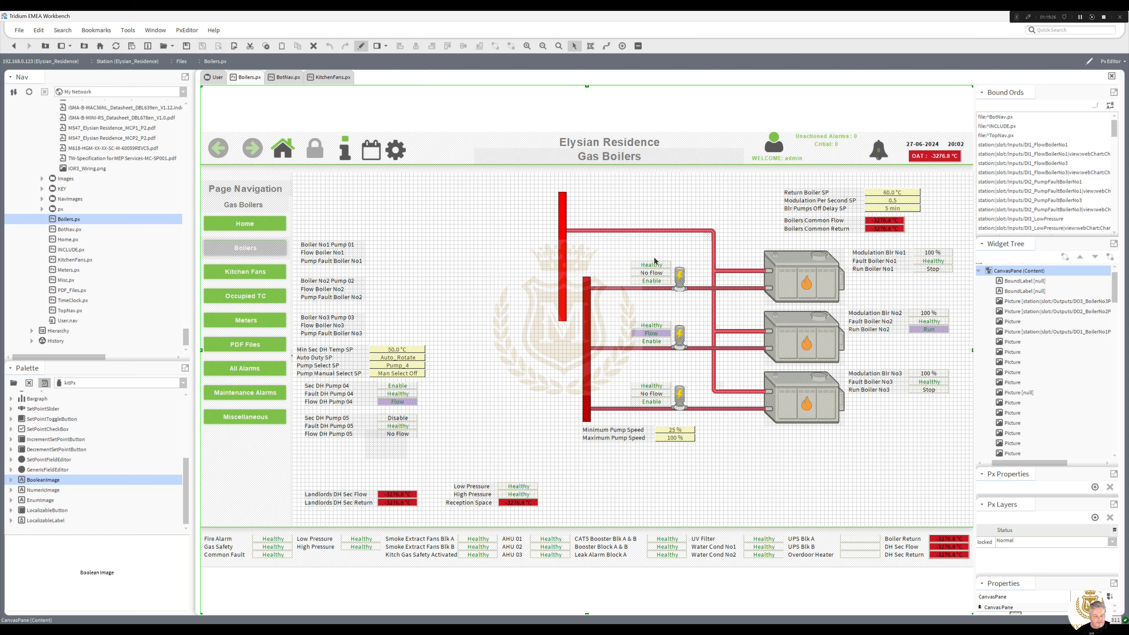
Move the common horizontal flow pipe and its corner elbow up near the upper end of the red flow header
{"action": "left_click_drag", "start_coordinate": [725, 223], "coordinate": [557, 260]}
{"action": "key", "text": "Up"}
{"action": "key", "text": "Up"}
{"action": "key", "text": "Up"}
{"action": "key", "text": "Up"}
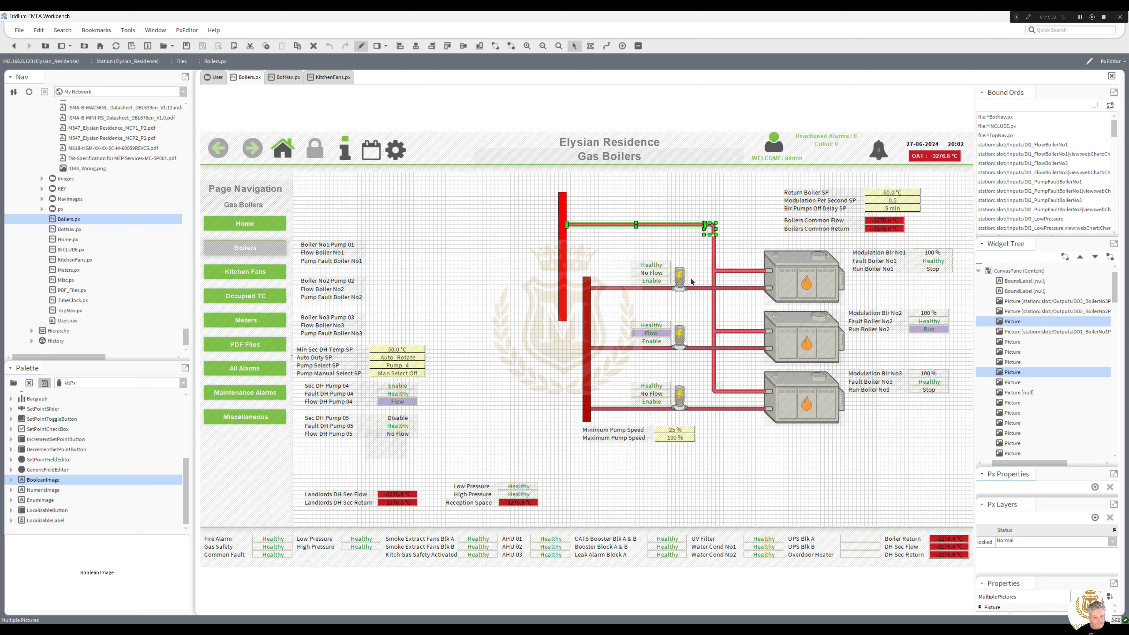
{"action": "key", "text": "Up"}
{"action": "key", "text": "Up"}
{"action": "key", "text": "Up"}
{"action": "key", "text": "Up"}
{"action": "key", "text": "Up"}
{"action": "key", "text": "Up"}
{"action": "key", "text": "Up"}
{"action": "key", "text": "Up"}
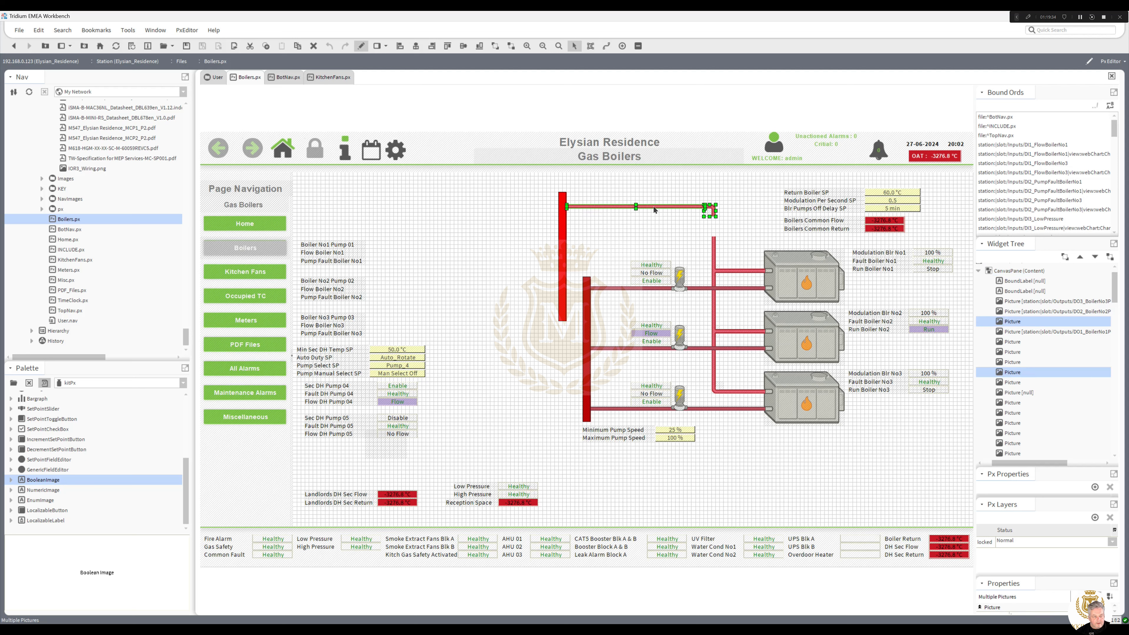
Duplicate the raised horizontal flow pipe with its elbow and place the copy just below it, against the red flow header
{"action": "right_click", "coordinate": [653, 206]}
{"action": "left_click", "coordinate": [675, 260]}
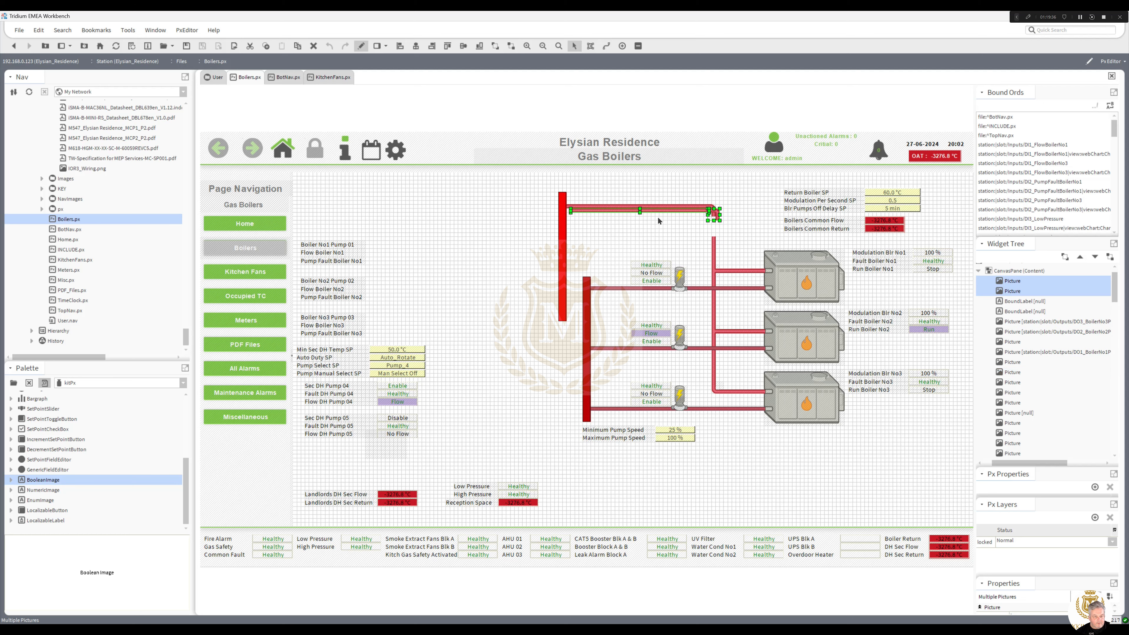
{"action": "left_click_drag", "start_coordinate": [658, 215], "coordinate": [652, 241]}
{"action": "right_click", "coordinate": [652, 240]}
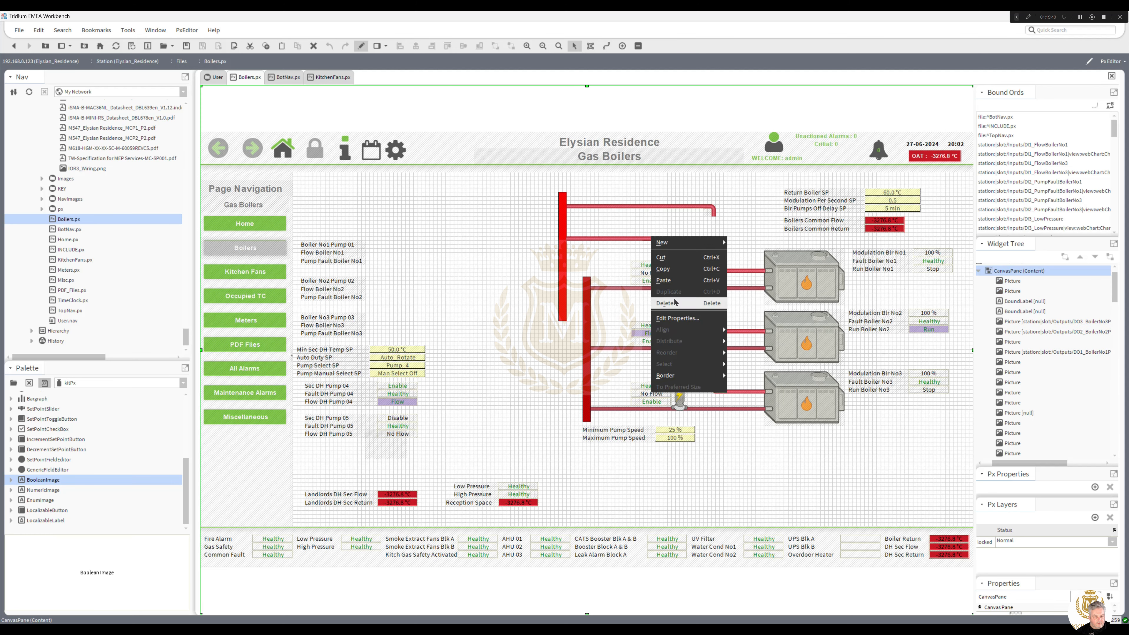
{"action": "left_click", "coordinate": [628, 255]}
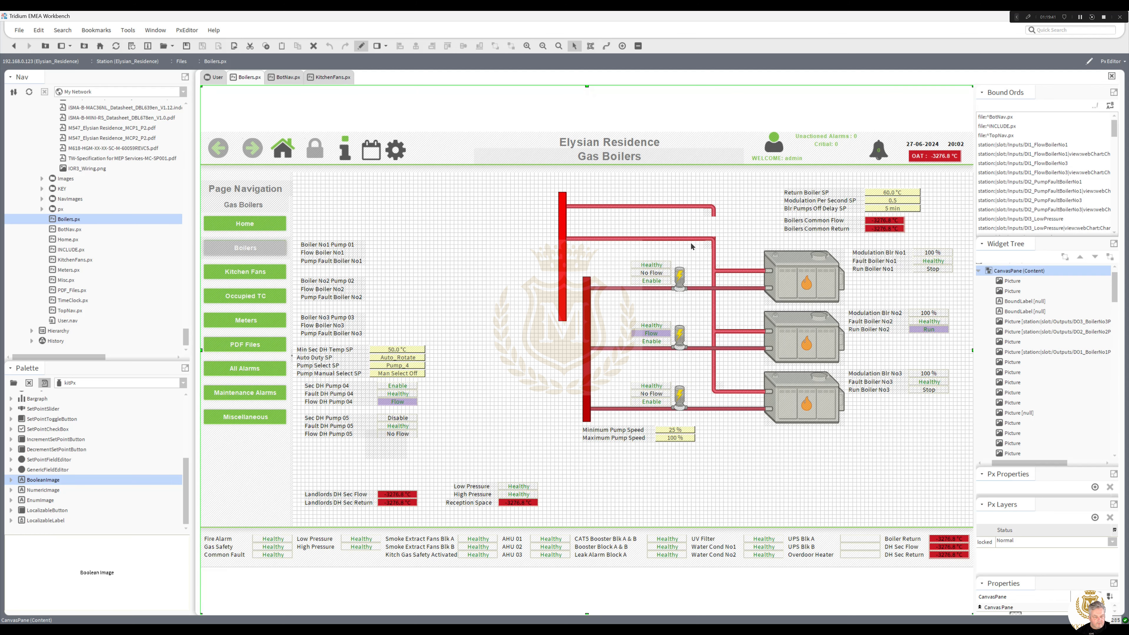
Shorten the shared vertical flow pipe to just above Boiler No3's branch, and shift the uppermost elbow towards the boilers, extending its horizontal pipe
{"action": "left_click", "coordinate": [715, 262]}
{"action": "left_click_drag", "start_coordinate": [714, 237], "coordinate": [714, 366]}
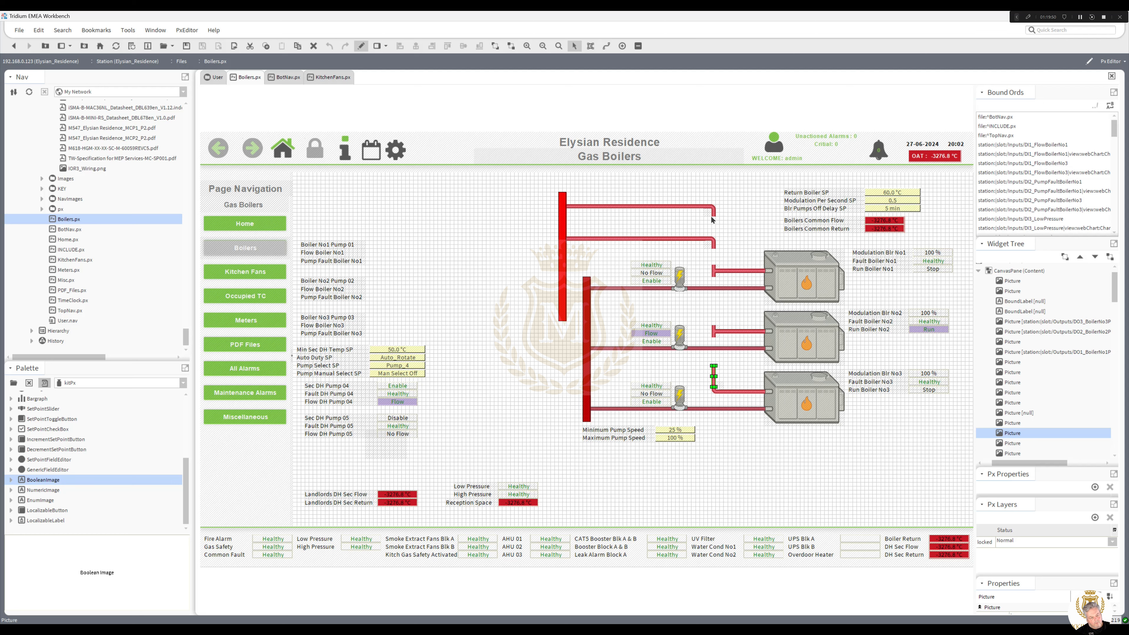
{"action": "left_click_drag", "start_coordinate": [711, 212], "coordinate": [747, 206]}
{"action": "left_click", "coordinate": [701, 208]}
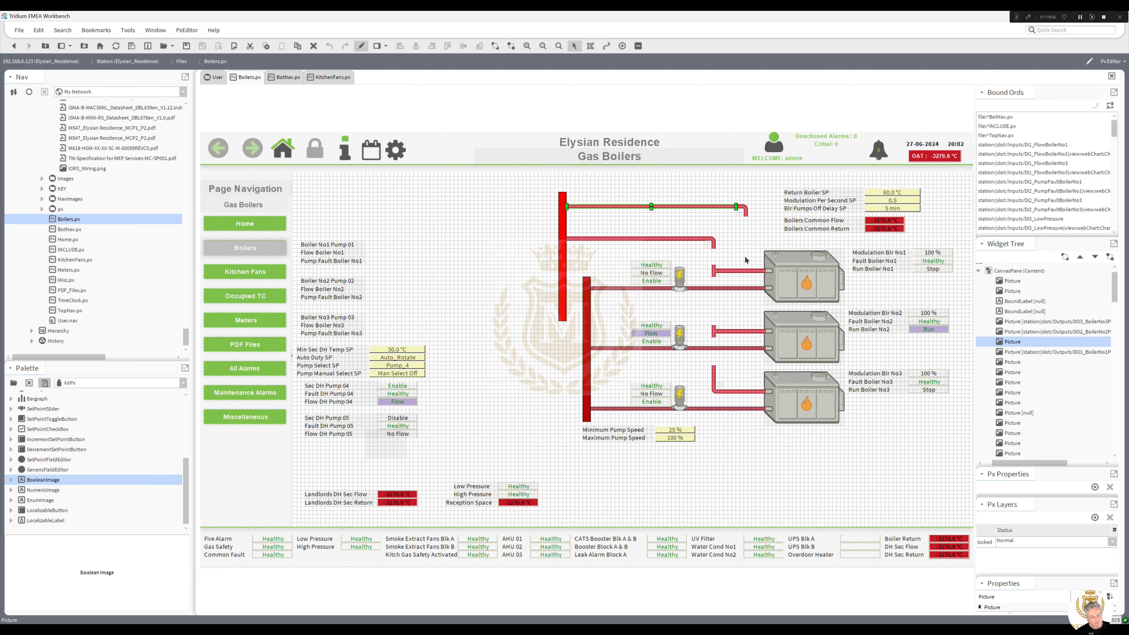
Set Boiler No1's flow branch pipe aside below the schematic and place a HwsElbowNE from the kitPxN4svg palette at that boiler's flow connection
{"action": "left_click", "coordinate": [742, 275]}
{"action": "left_click_drag", "start_coordinate": [741, 274], "coordinate": [724, 493]}
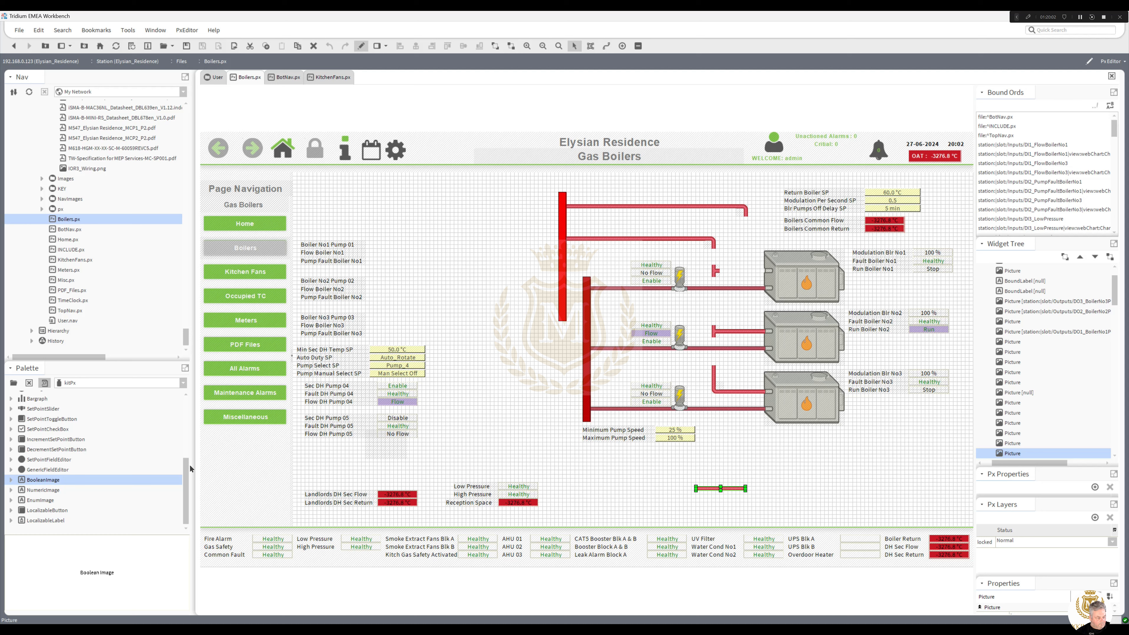
{"action": "left_click", "coordinate": [183, 384]}
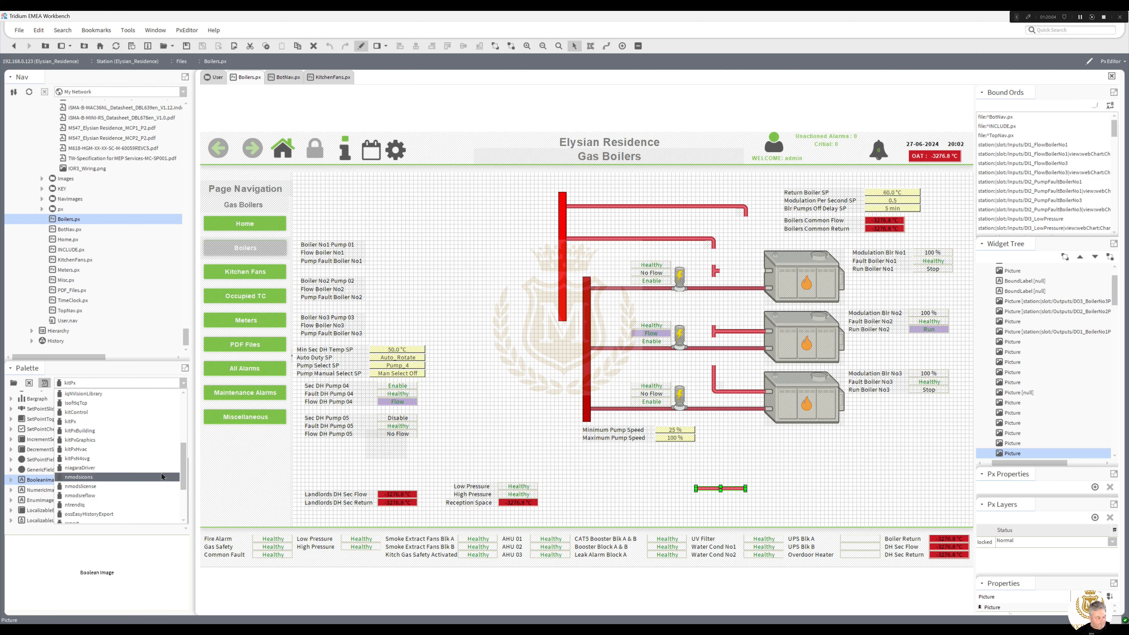
{"action": "left_click_drag", "start_coordinate": [183, 463], "coordinate": [183, 470]}
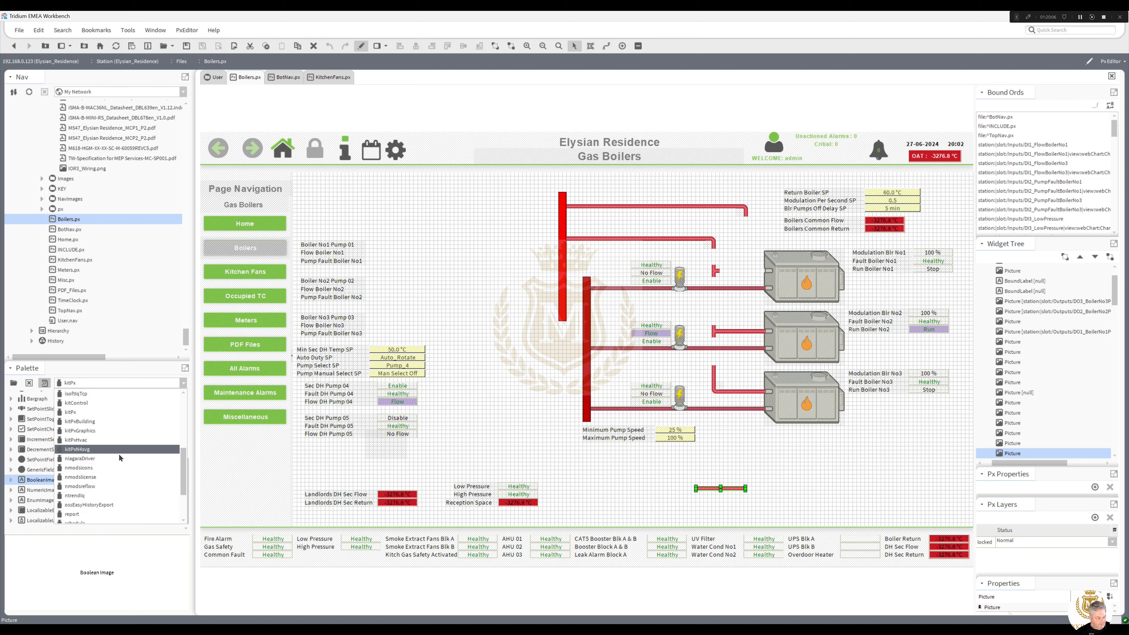
{"action": "left_click", "coordinate": [130, 449]}
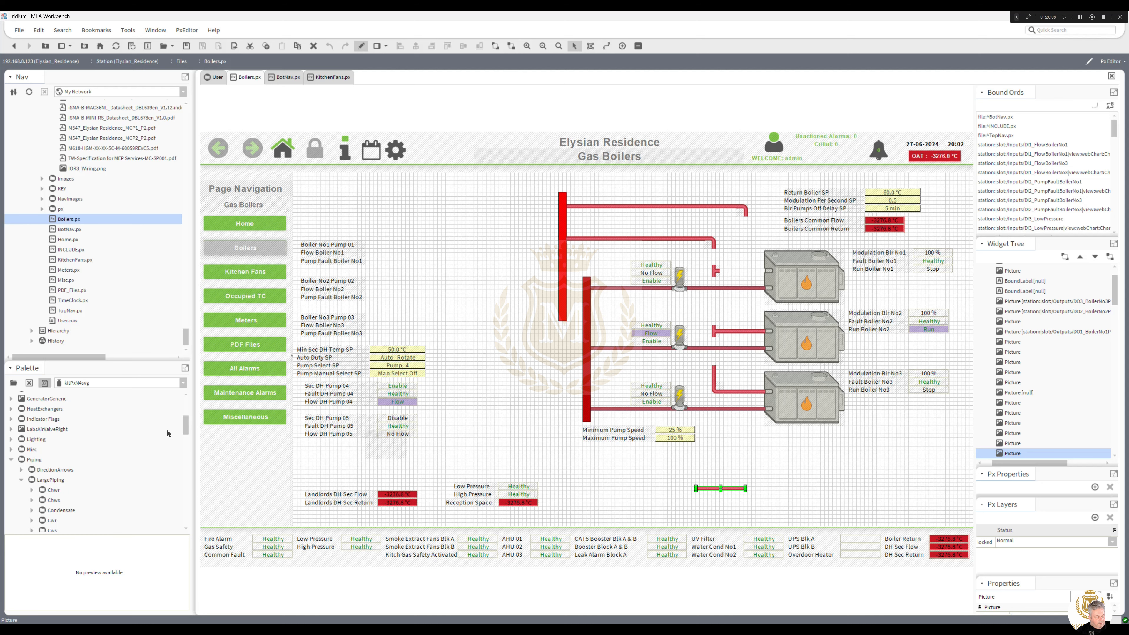
{"action": "left_click_drag", "start_coordinate": [186, 423], "coordinate": [187, 442]}
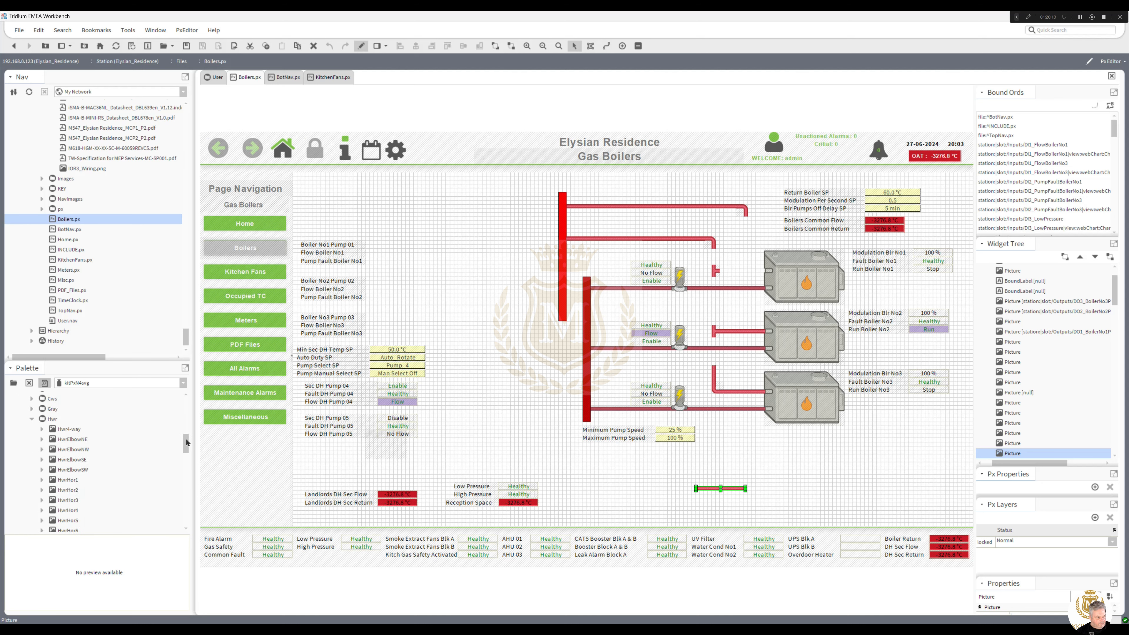
{"action": "left_click", "coordinate": [71, 430]}
{"action": "left_click", "coordinate": [71, 439]}
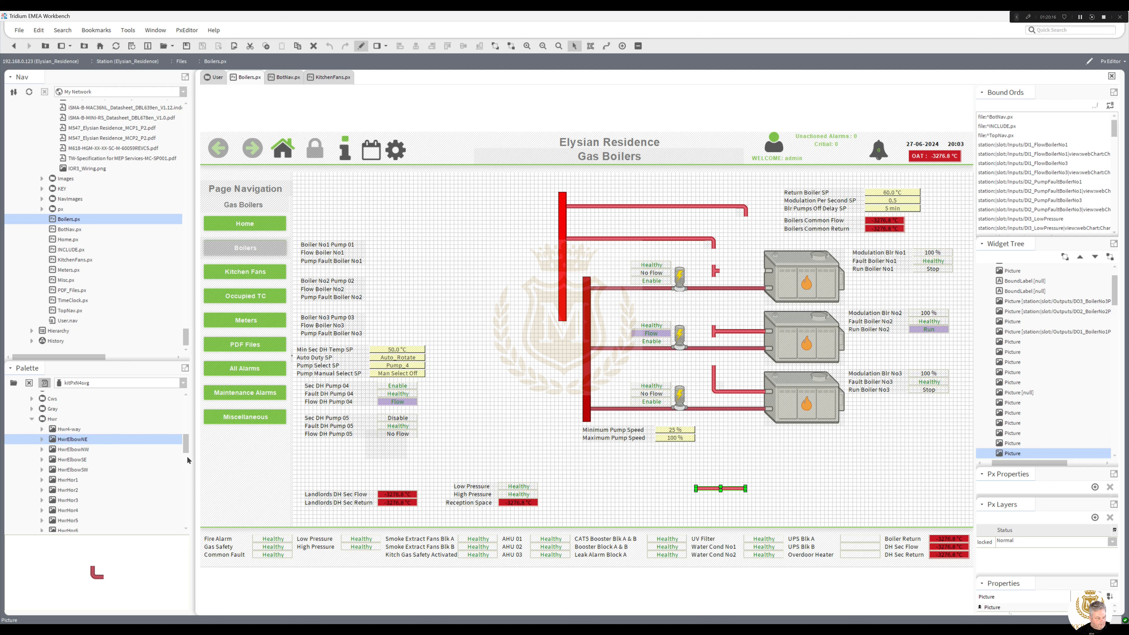
{"action": "left_click_drag", "start_coordinate": [187, 443], "coordinate": [188, 472]}
{"action": "left_click_drag", "start_coordinate": [72, 463], "coordinate": [497, 276]}
{"action": "left_click_drag", "start_coordinate": [751, 271], "coordinate": [758, 267]}
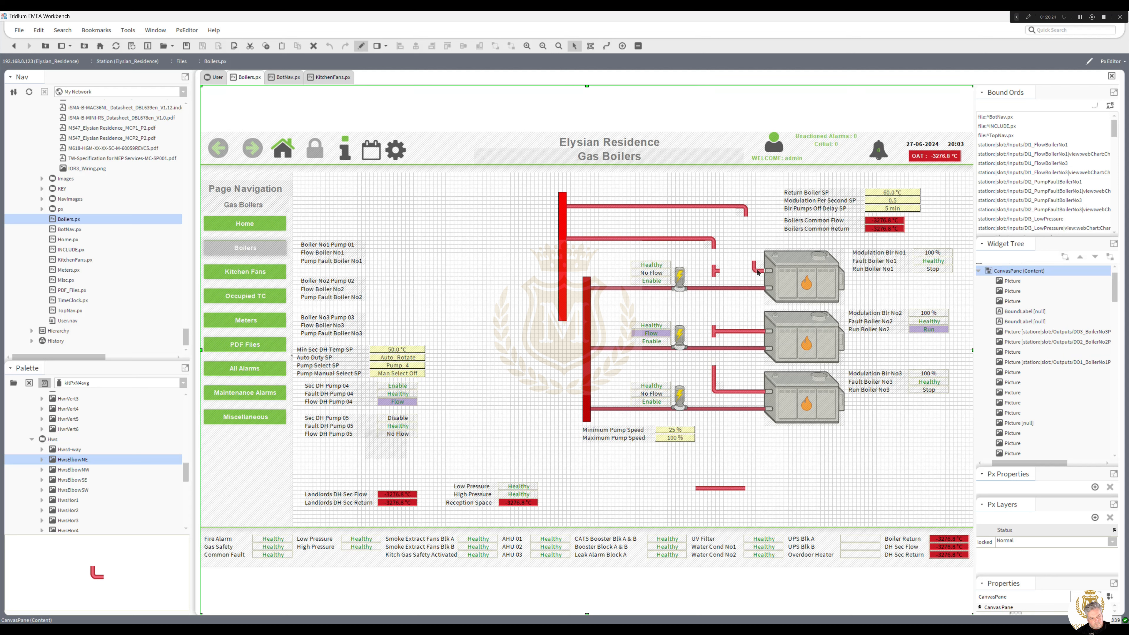
{"action": "left_click", "coordinate": [757, 270]}
{"action": "left_click", "coordinate": [734, 280]}
Duplicate the vertical pipe at Boiler No3 and run the copy upward from Boiler No1's new elbow
{"action": "right_click", "coordinate": [714, 376]}
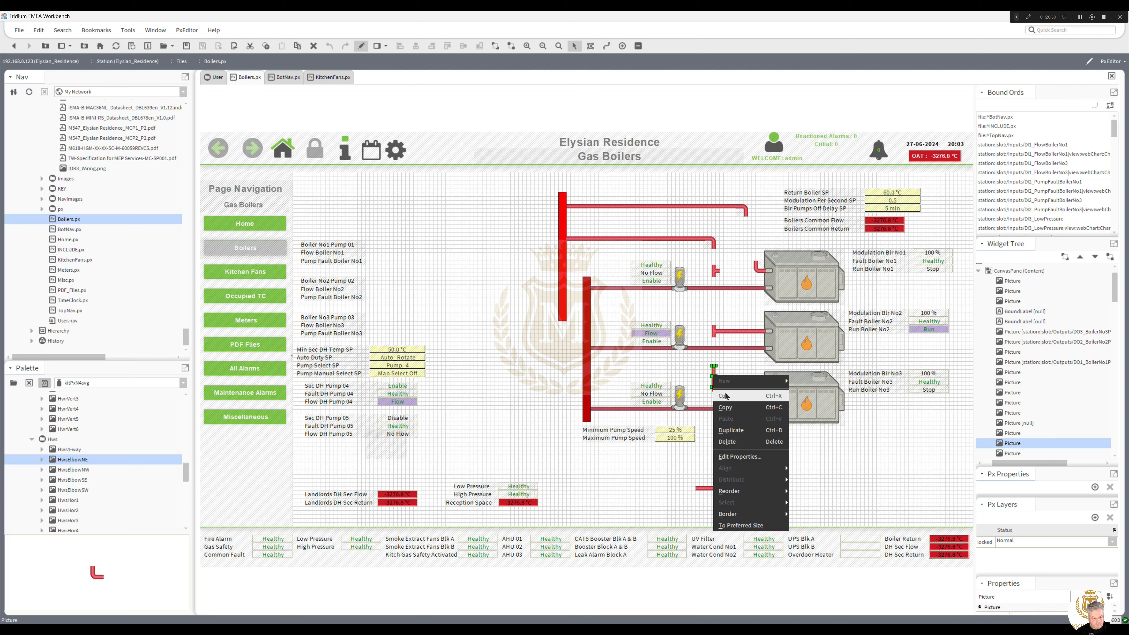
{"action": "left_click", "coordinate": [731, 430]}
{"action": "left_click_drag", "start_coordinate": [718, 380], "coordinate": [755, 212]}
{"action": "key", "text": "Left"}
Align the uppermost elbow with Boiler No1's vertical pipe and extend the horizontal flow pipe to meet it
{"action": "left_click", "coordinate": [747, 212]}
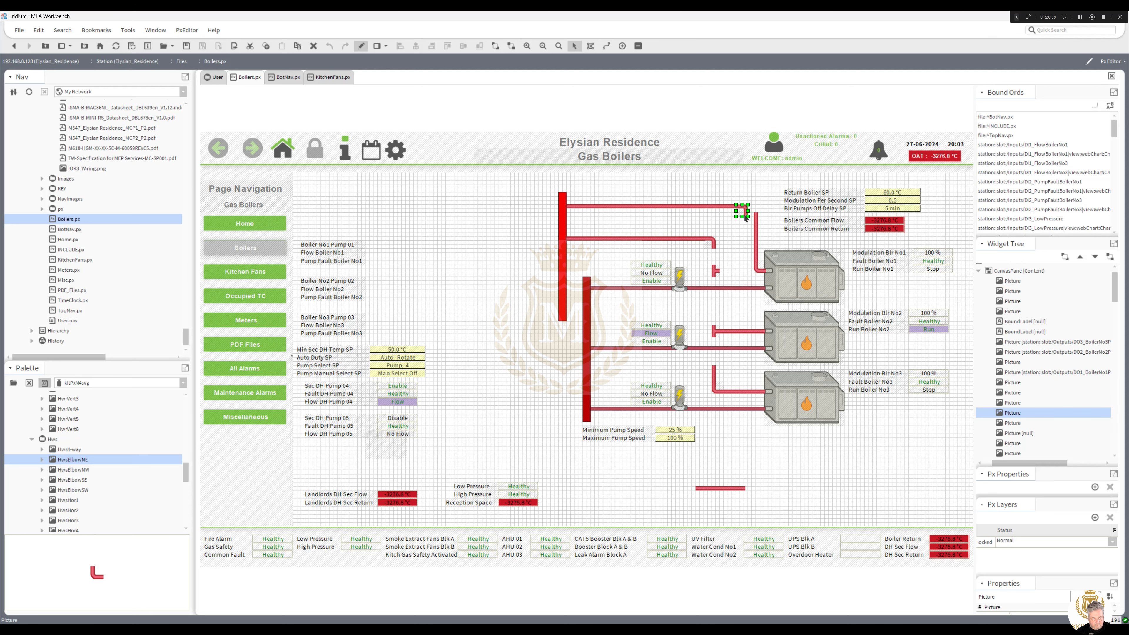
{"action": "key", "text": "Right"}
{"action": "key", "text": "Right"}
{"action": "key", "text": "Right"}
{"action": "left_click", "coordinate": [736, 207]}
{"action": "left_click_drag", "start_coordinate": [747, 207], "coordinate": [755, 207]}
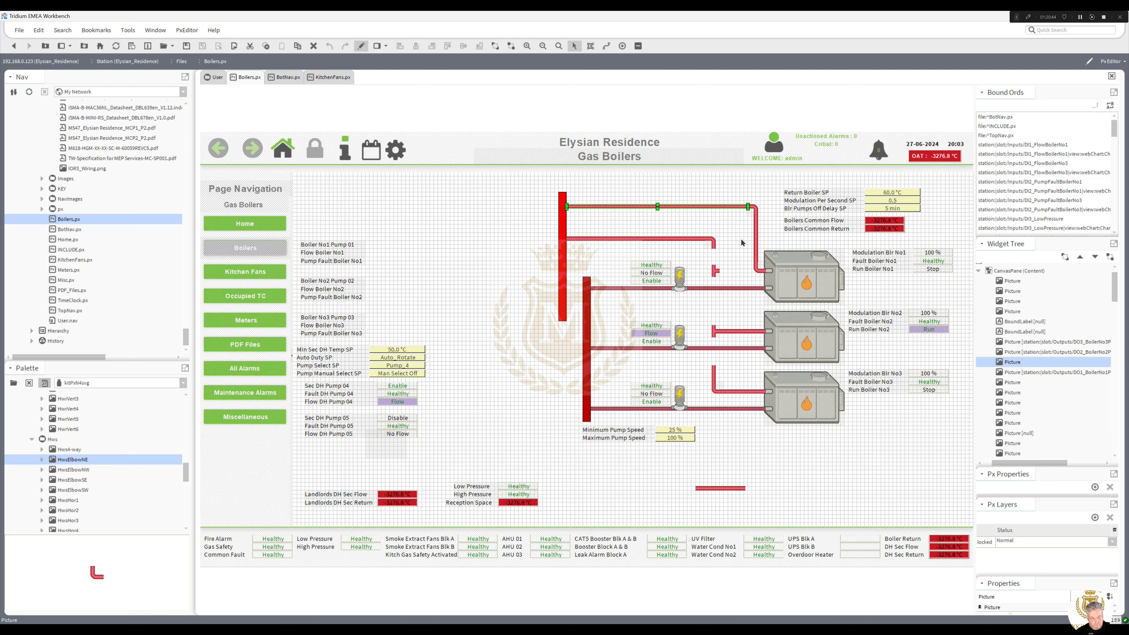
{"action": "left_click", "coordinate": [755, 291]}
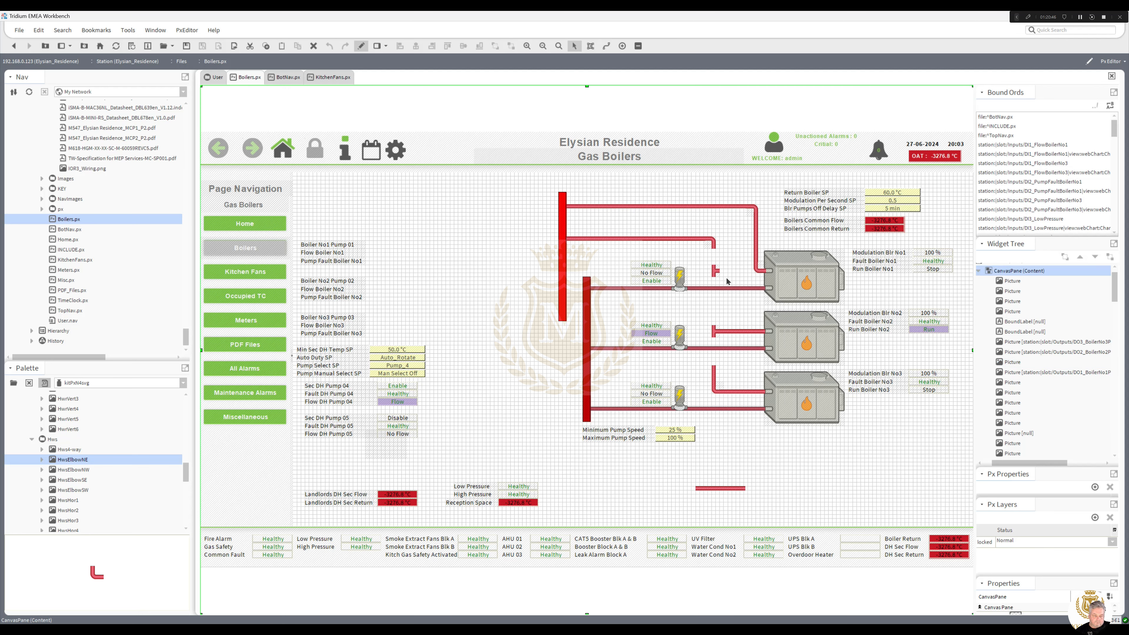
Replace the tee on Boiler No2's flow branch with a duplicate of Boiler No1's elbow and shorten the branch pipe to meet it
{"action": "left_click", "coordinate": [716, 331]}
{"action": "left_click_drag", "start_coordinate": [703, 400], "coordinate": [668, 488]}
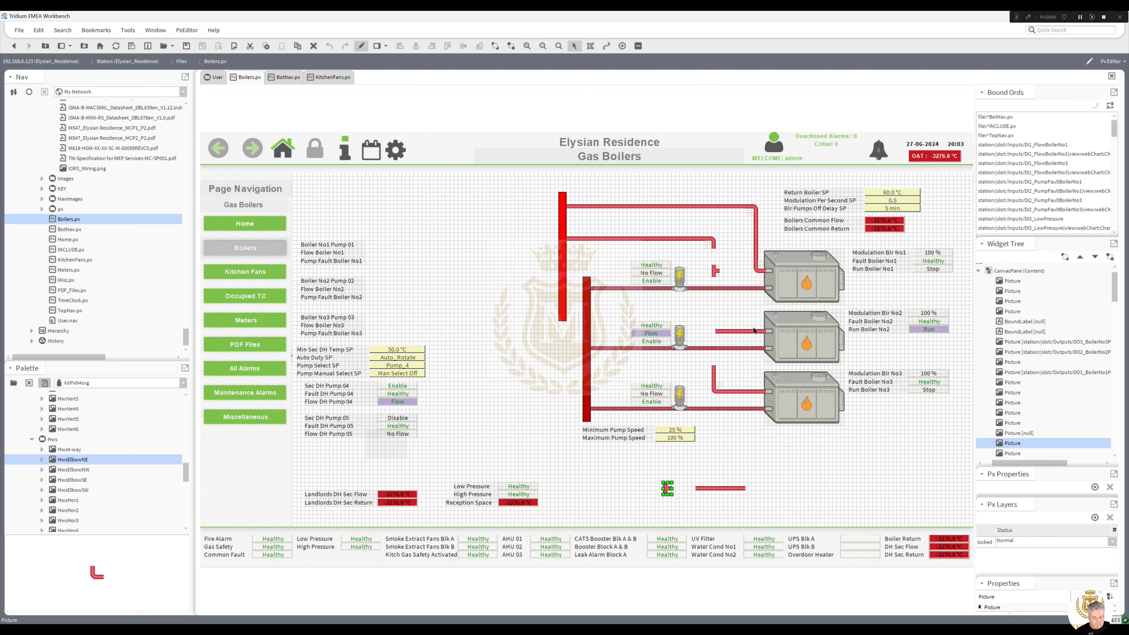
{"action": "right_click", "coordinate": [759, 270]}
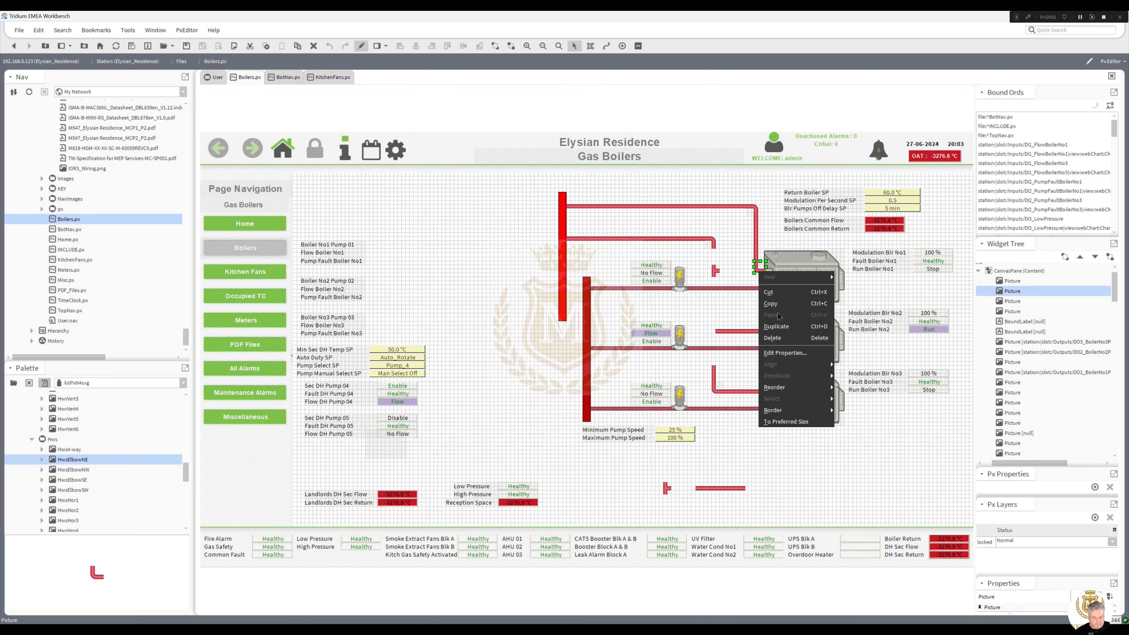
{"action": "left_click", "coordinate": [781, 327]}
{"action": "left_click_drag", "start_coordinate": [763, 276], "coordinate": [735, 343]}
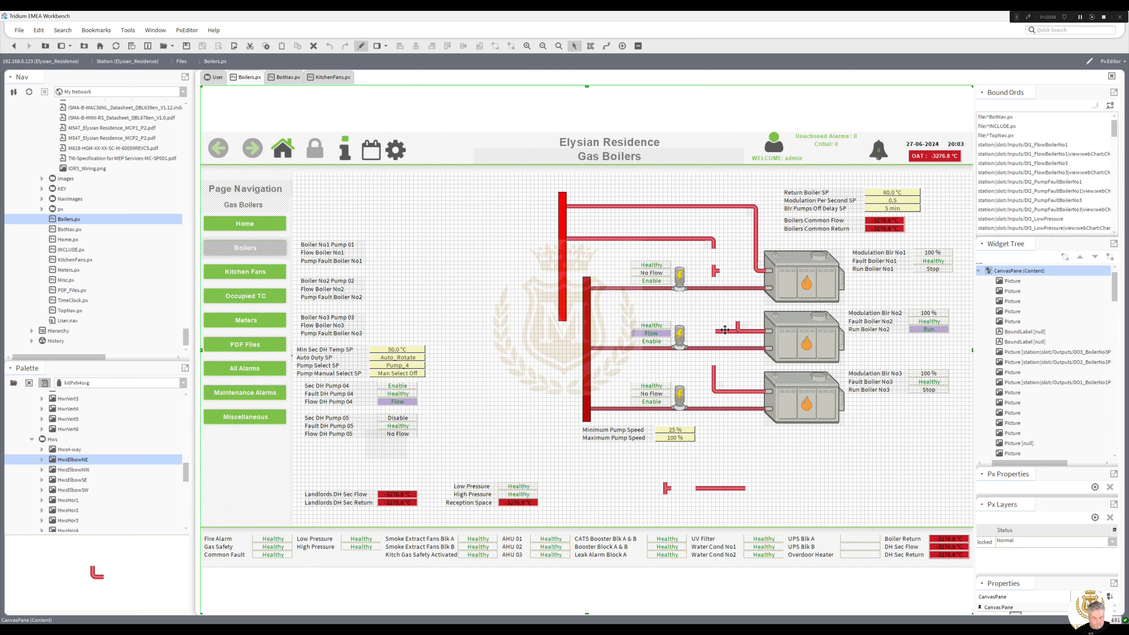
{"action": "left_click", "coordinate": [740, 331]}
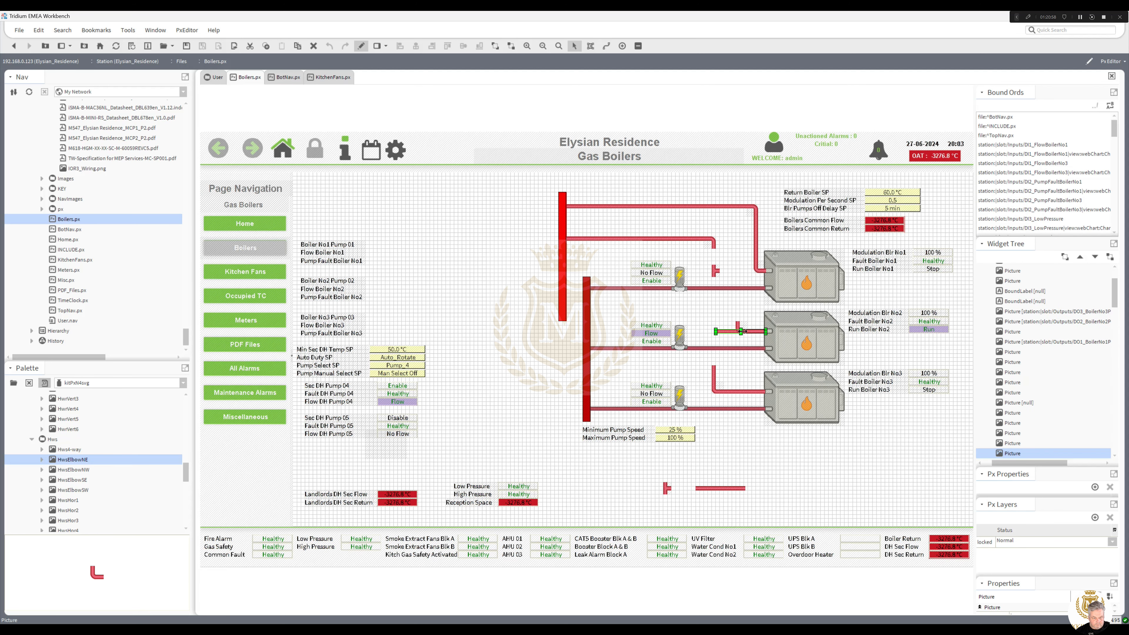
Duplicate Boiler No1's vertical flow pipe onto Boiler No2's elbow and stretch it up to the second horizontal flow pipe's level
{"action": "left_click", "coordinate": [755, 253]}
{"action": "right_click", "coordinate": [755, 252]}
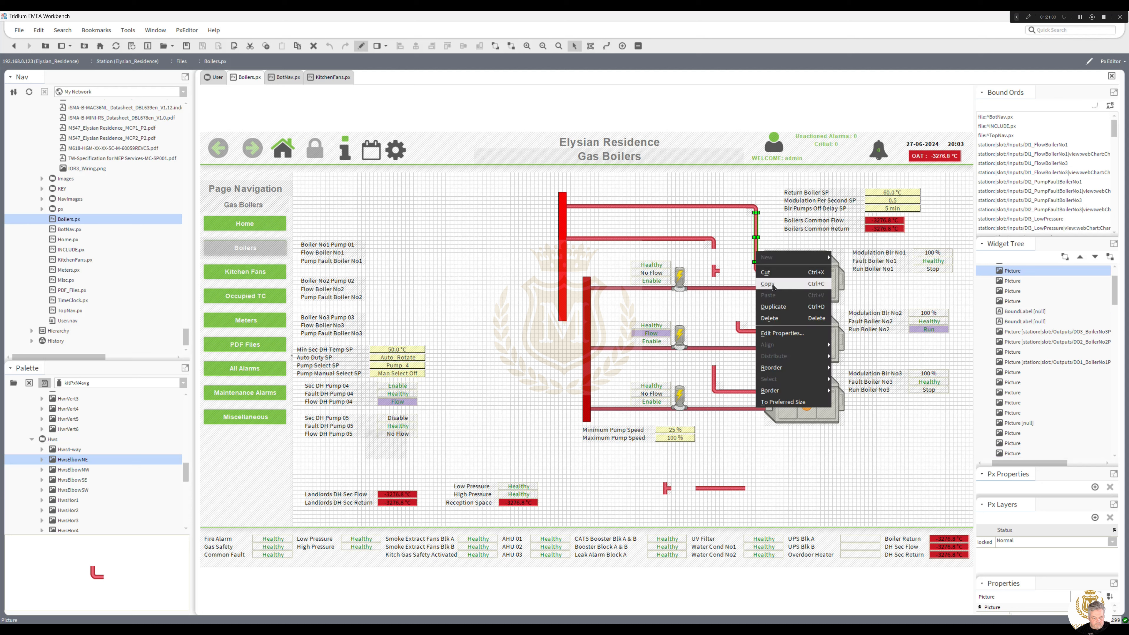
{"action": "left_click", "coordinate": [773, 306]}
{"action": "left_click_drag", "start_coordinate": [761, 261], "coordinate": [739, 317]}
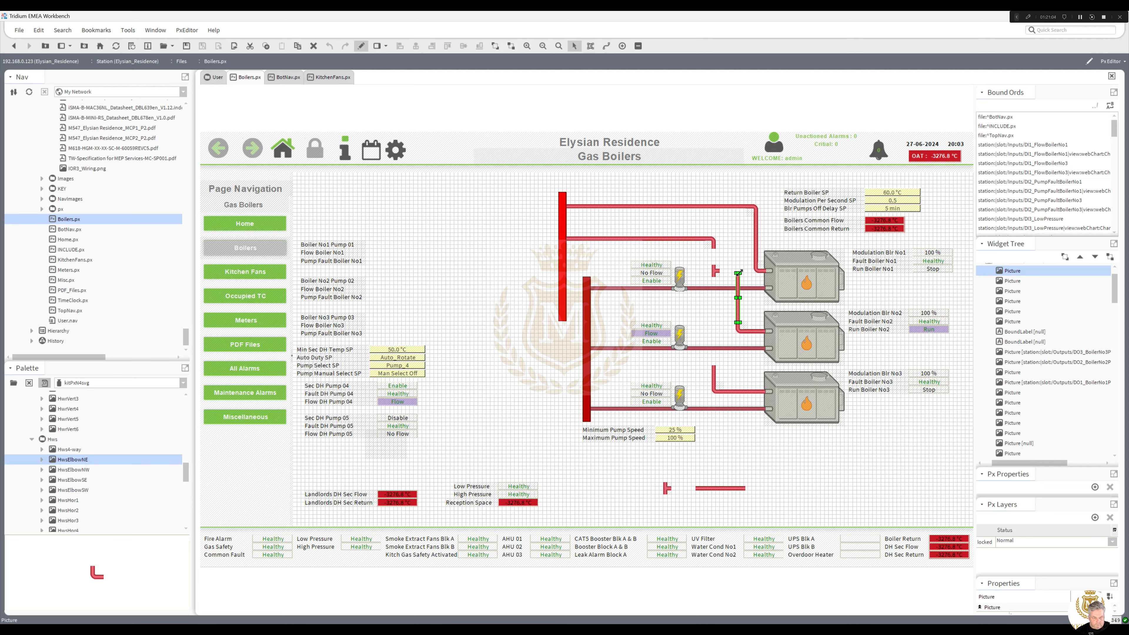
{"action": "left_click_drag", "start_coordinate": [738, 271], "coordinate": [737, 239]}
Extend the second horizontal flow pipe to Boiler No2's vertical pipe and move the leftover tee to the spare pieces below the schematic
{"action": "left_click", "coordinate": [700, 241]}
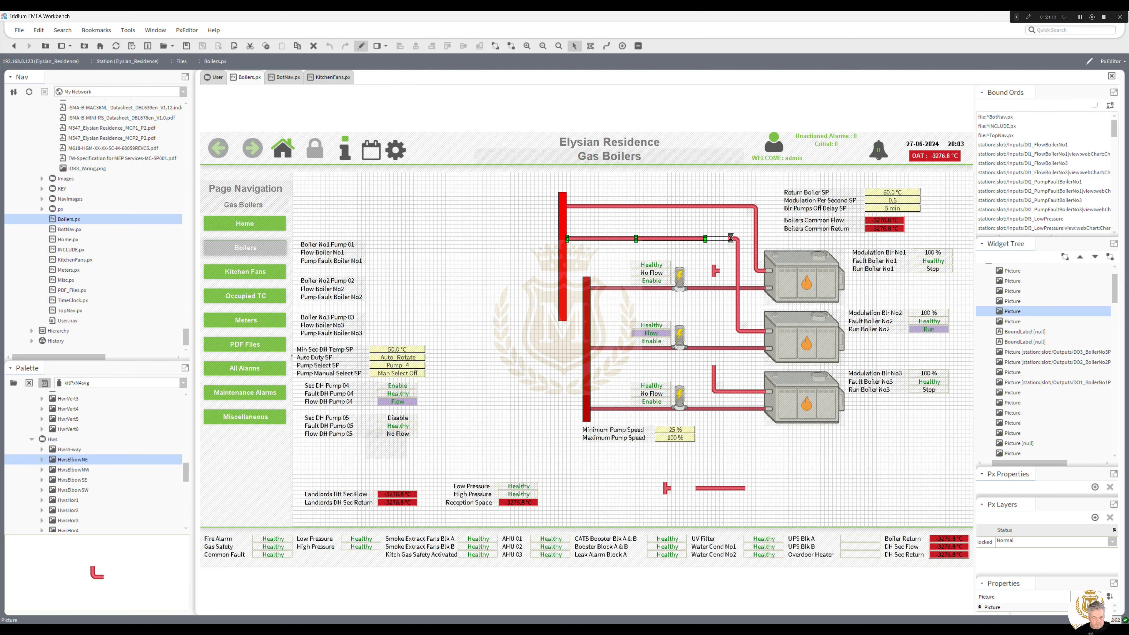
{"action": "left_click", "coordinate": [716, 271]}
{"action": "left_click_drag", "start_coordinate": [649, 296], "coordinate": [652, 493]}
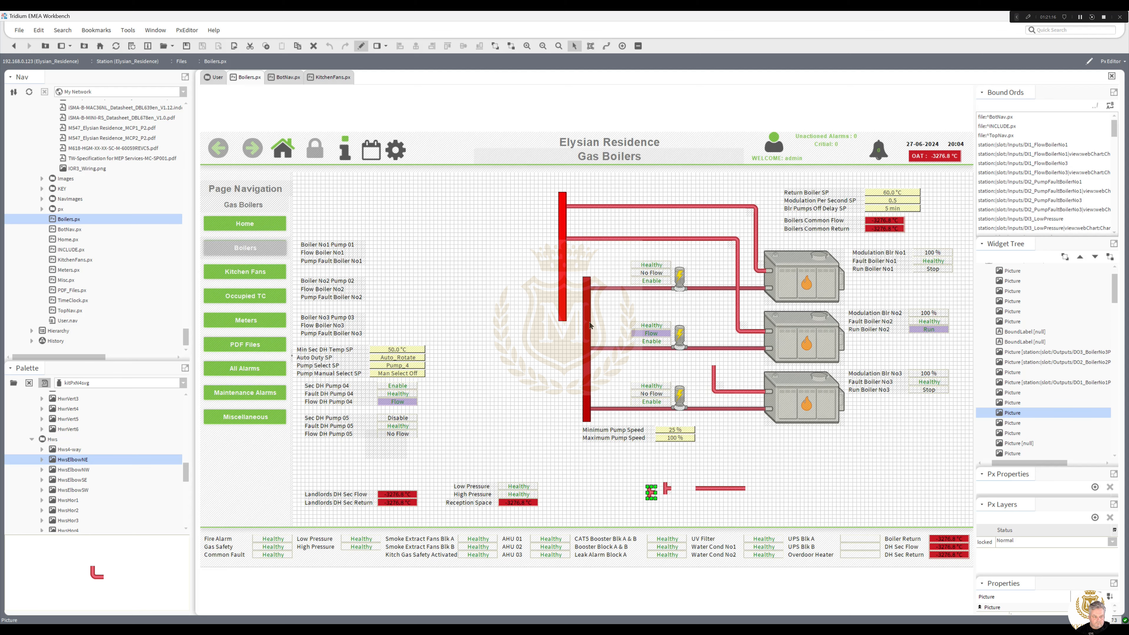
Move the red vertical flow header slightly upward
{"action": "left_click", "coordinate": [562, 252]}
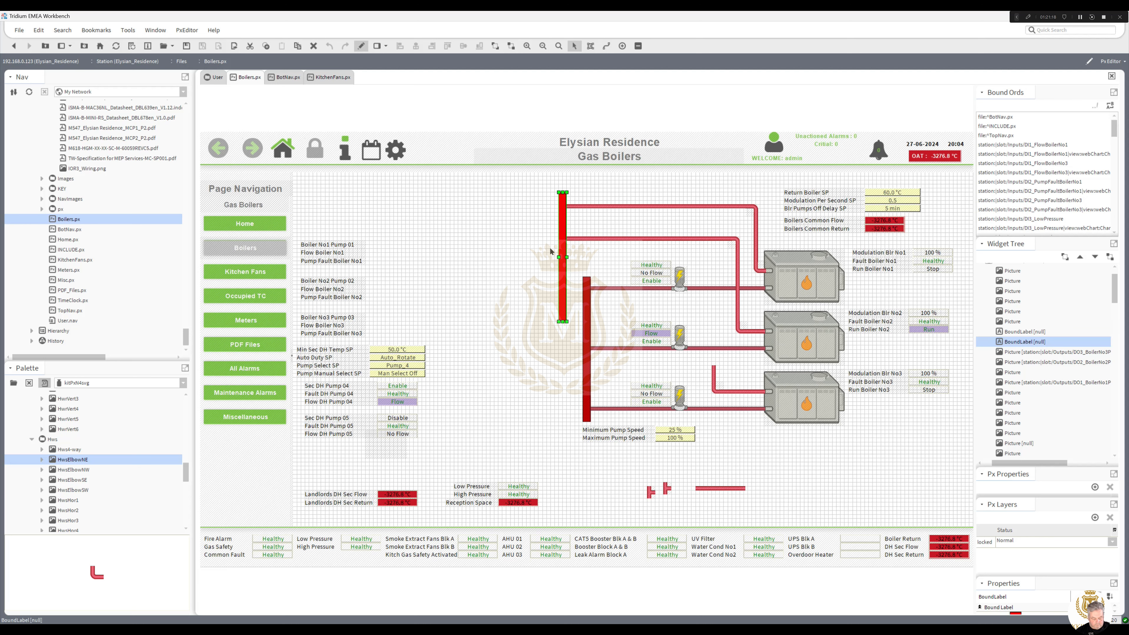
{"action": "key", "text": "Up"}
{"action": "key", "text": "Up"}
{"action": "key", "text": "Up"}
{"action": "key", "text": "Up"}
{"action": "key", "text": "Up"}
{"action": "key", "text": "Up"}
{"action": "key", "text": "Up"}
Move both horizontal flow pipes and their elbows up together towards the upper end of the raised flow header
{"action": "left_click_drag", "start_coordinate": [768, 200], "coordinate": [572, 257]}
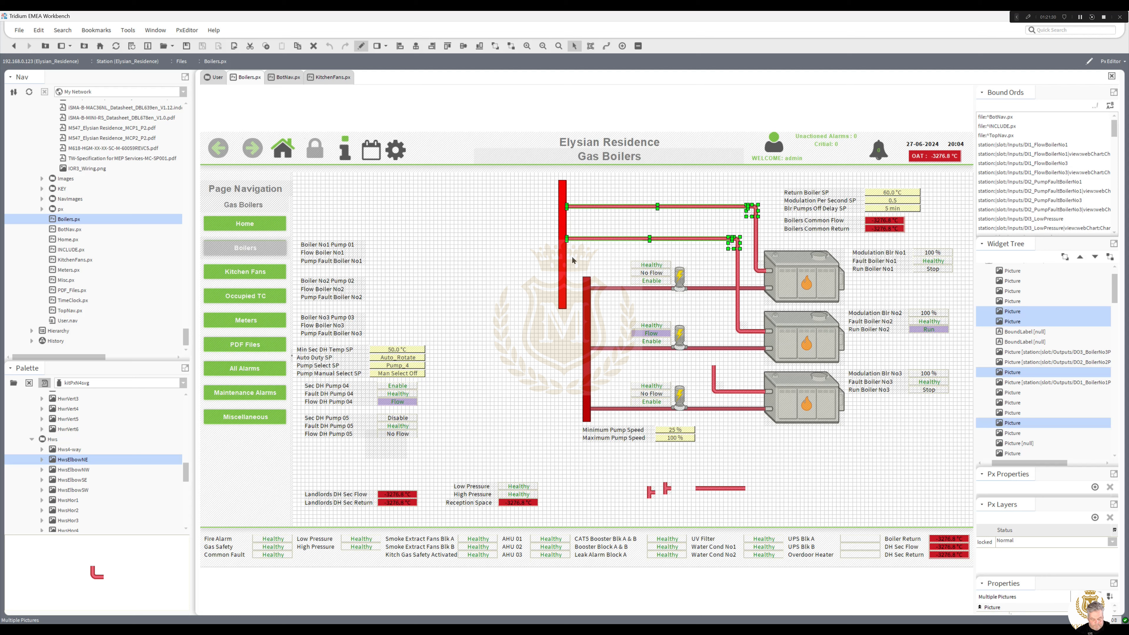
{"action": "key", "text": "Up"}
{"action": "key", "text": "Up"}
{"action": "key", "text": "Up"}
{"action": "key", "text": "Up"}
{"action": "key", "text": "Up"}
{"action": "key", "text": "Up"}
{"action": "key", "text": "Up"}
{"action": "key", "text": "Up"}
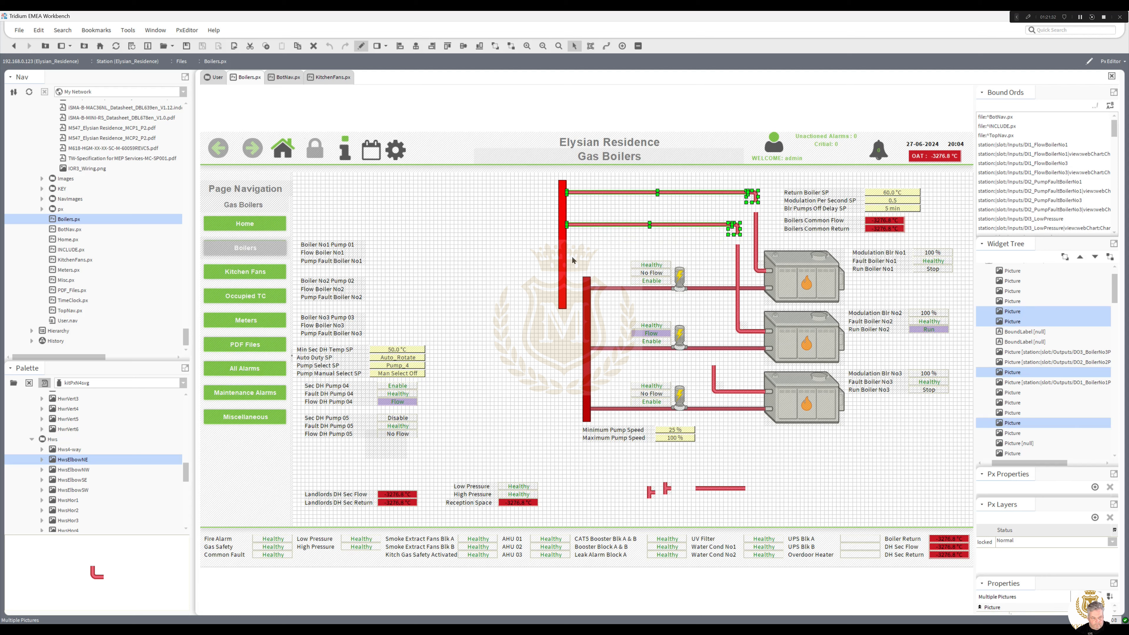
{"action": "key", "text": "Up"}
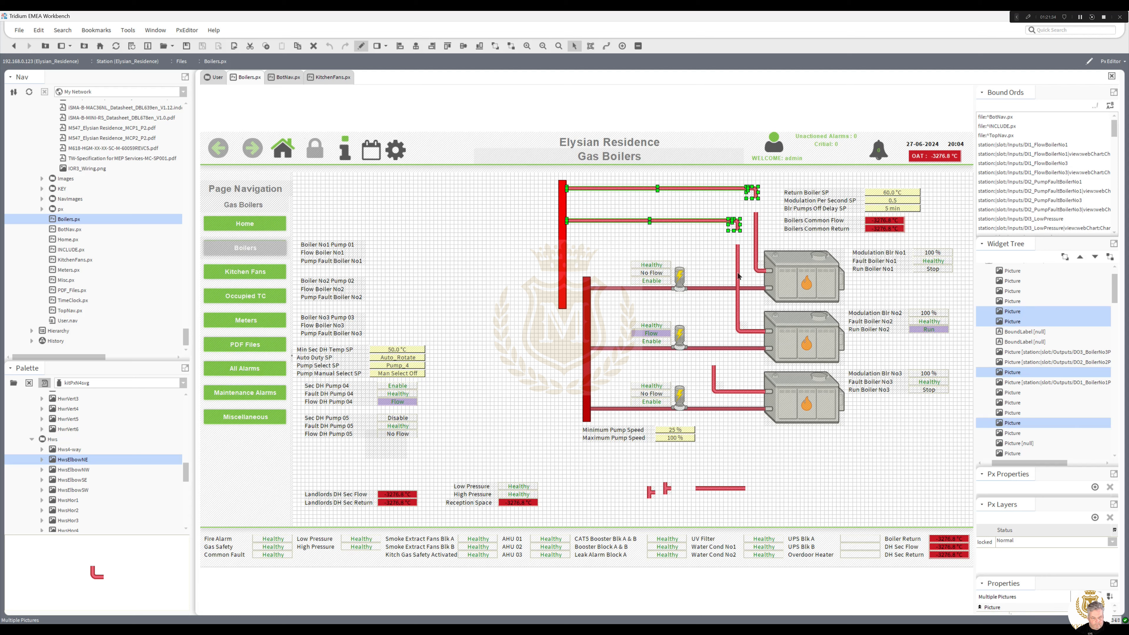
Stretch Boiler No2's and Boiler No1's vertical flow pipes up to their elbows and lengthen Boiler No3's vertical flow pipe upward
{"action": "left_click", "coordinate": [739, 254]}
{"action": "left_click_drag", "start_coordinate": [738, 245], "coordinate": [739, 231]}
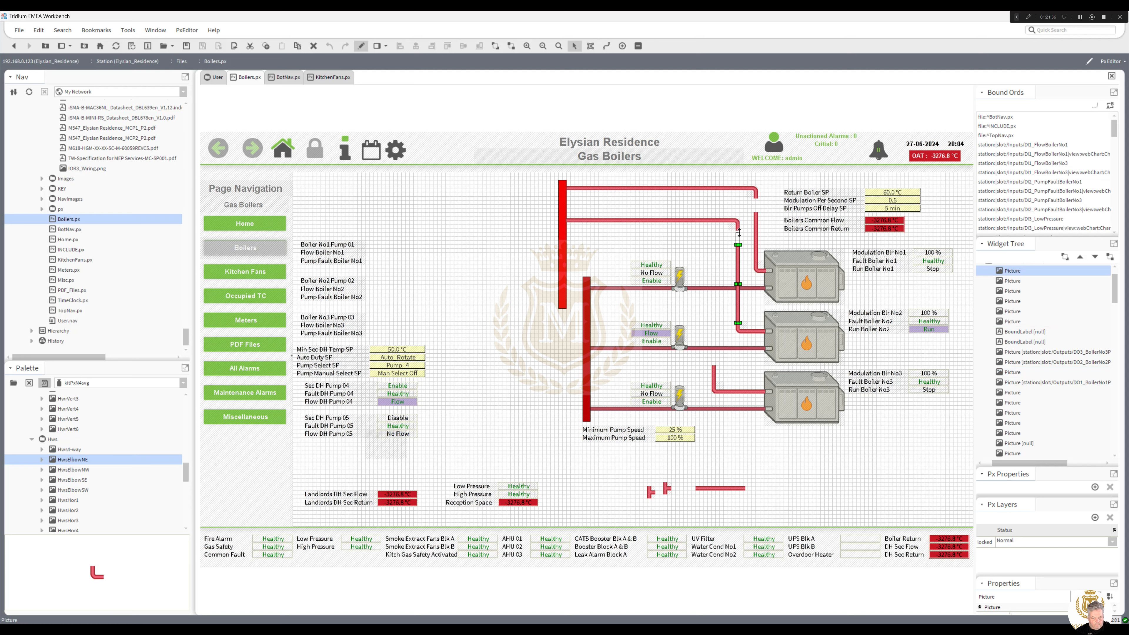
{"action": "left_click", "coordinate": [756, 240]}
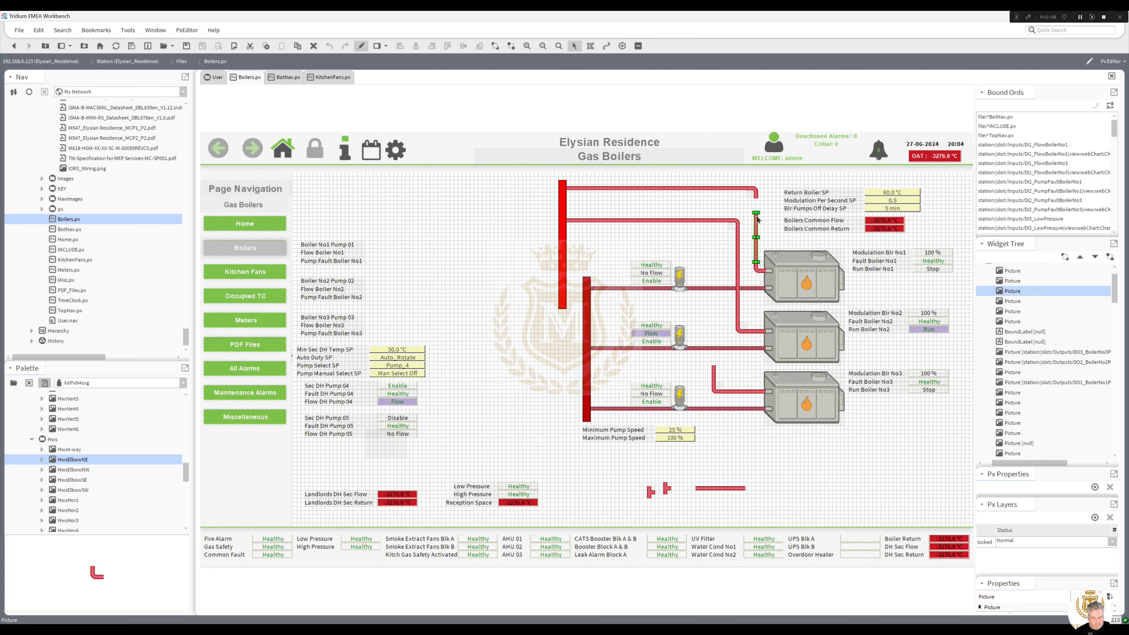
{"action": "left_click_drag", "start_coordinate": [756, 213], "coordinate": [756, 197]}
{"action": "left_click", "coordinate": [714, 379]}
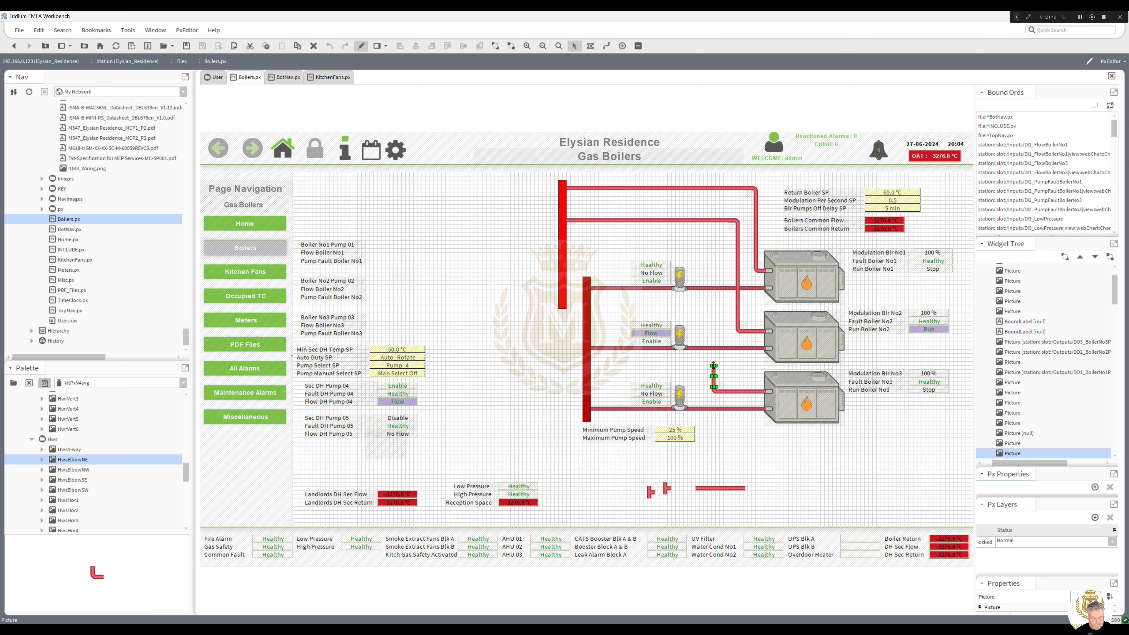
{"action": "left_click_drag", "start_coordinate": [716, 314], "coordinate": [714, 257]}
Duplicate the second horizontal flow pipe with its elbow onto Boiler No3's vertical pipe and trim the copy at the flow header
{"action": "left_click", "coordinate": [738, 225]}
{"action": "left_click", "coordinate": [719, 221], "text": "shift"}
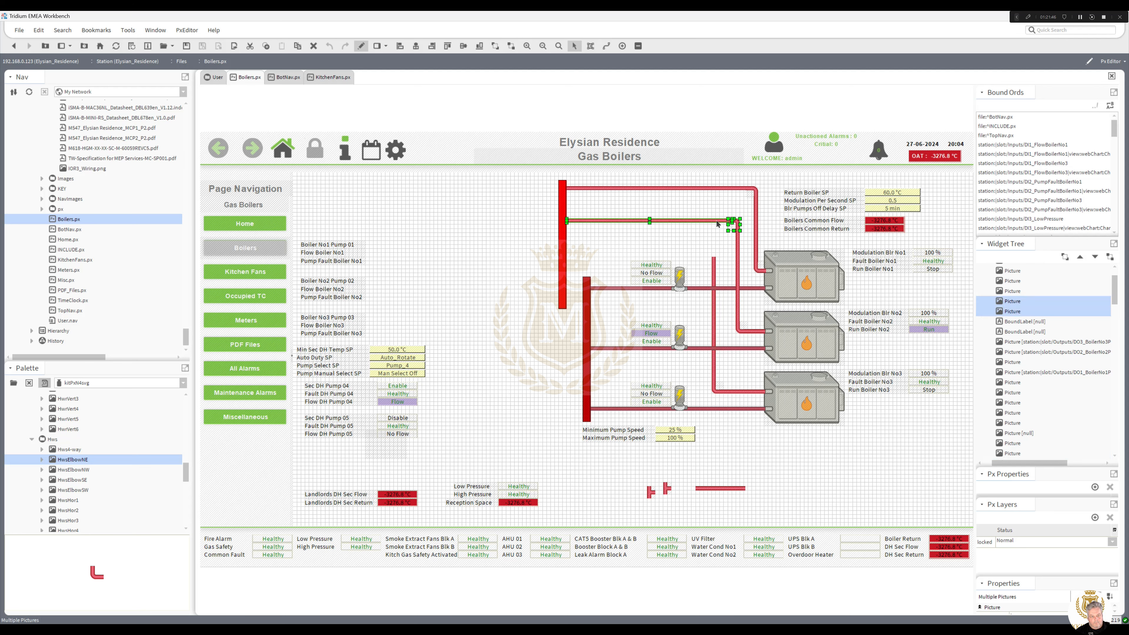
{"action": "right_click", "coordinate": [716, 220]}
{"action": "left_click", "coordinate": [733, 275]}
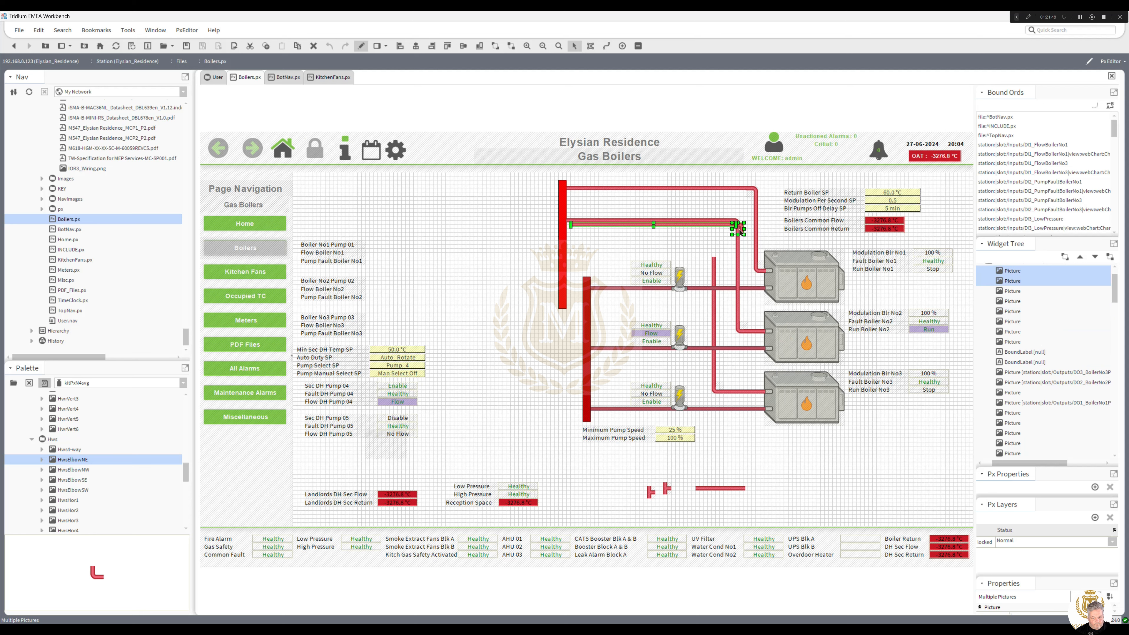
{"action": "left_click_drag", "start_coordinate": [741, 231], "coordinate": [712, 254]}
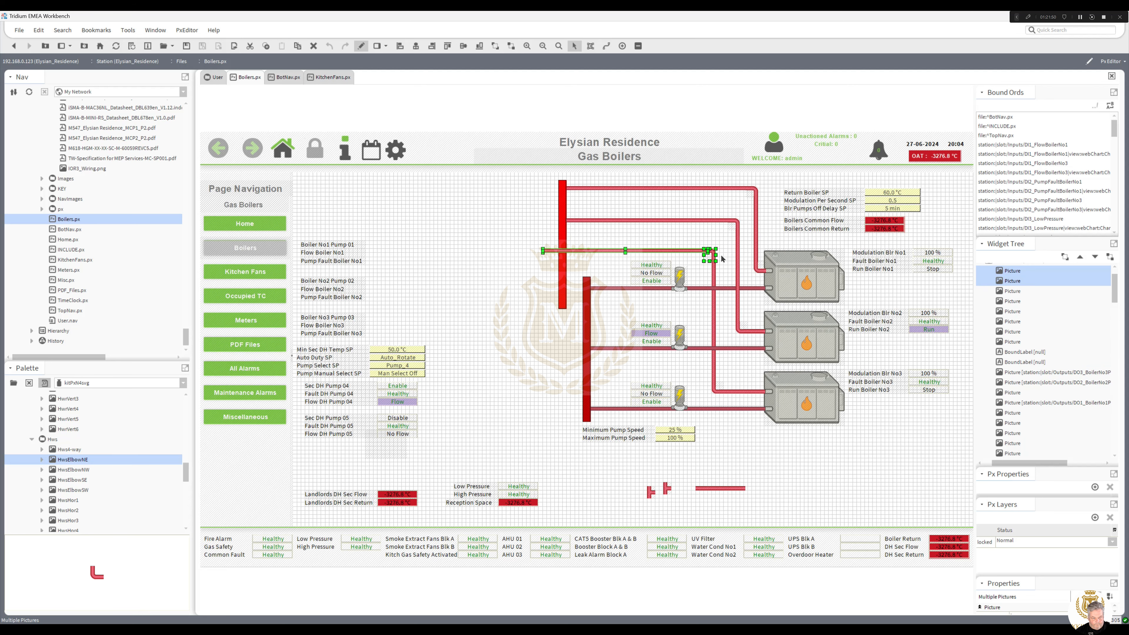
{"action": "left_click", "coordinate": [585, 250]}
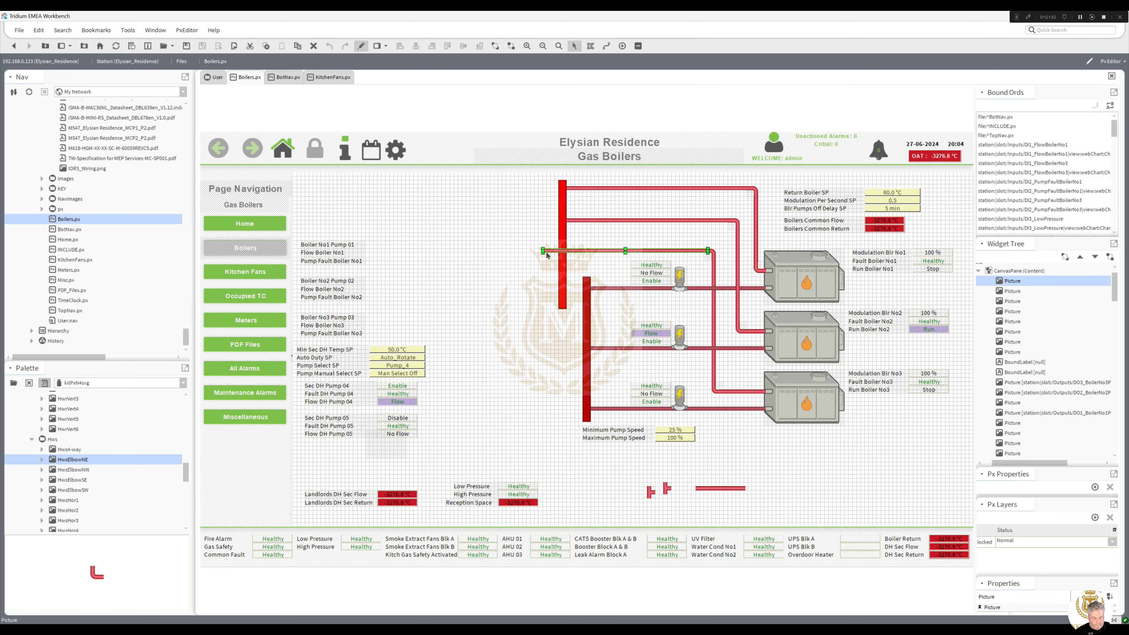
{"action": "left_click_drag", "start_coordinate": [565, 249], "coordinate": [566, 264]}
Shorten the red flow header so it ends just below the third horizontal flow pipe
{"action": "left_click", "coordinate": [563, 307]}
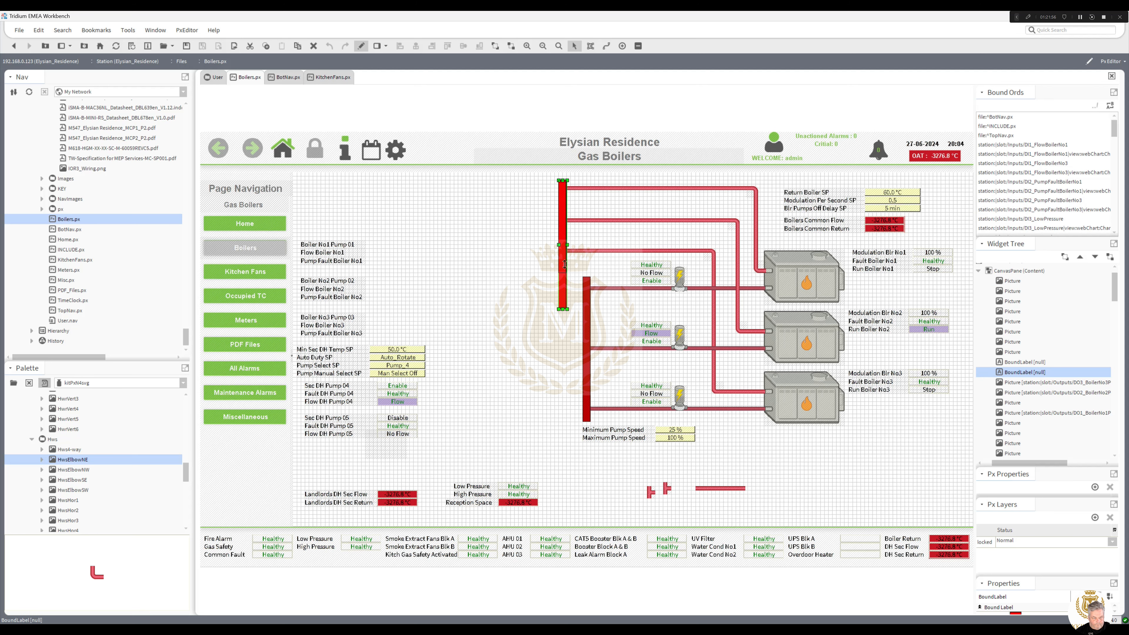
{"action": "left_click_drag", "start_coordinate": [561, 290], "coordinate": [572, 260]}
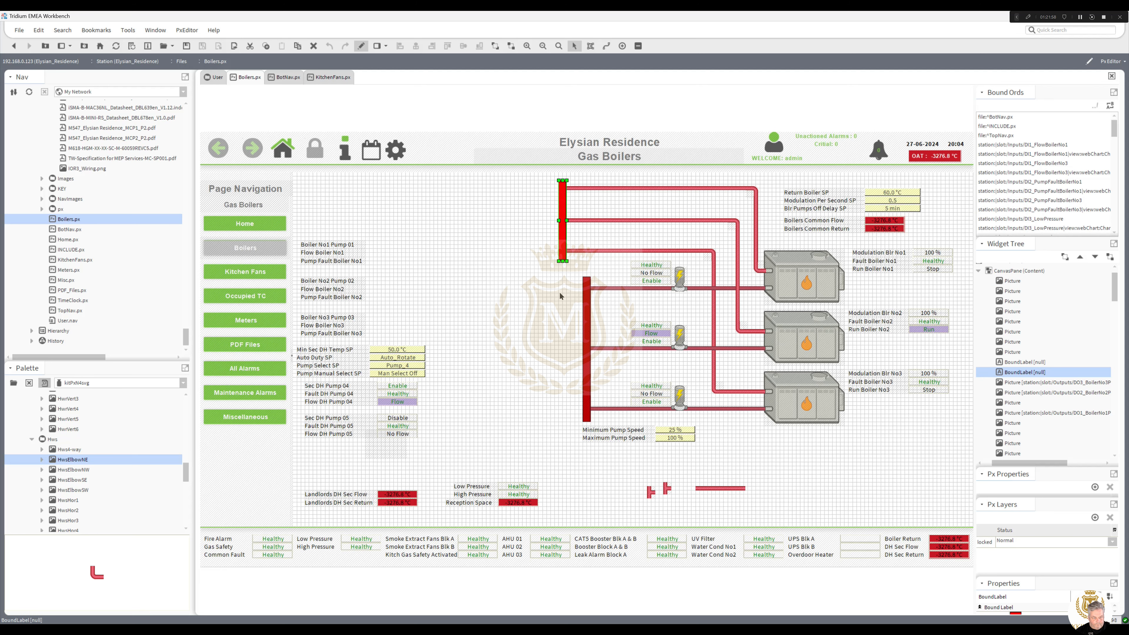
{"action": "left_click", "coordinate": [572, 256]}
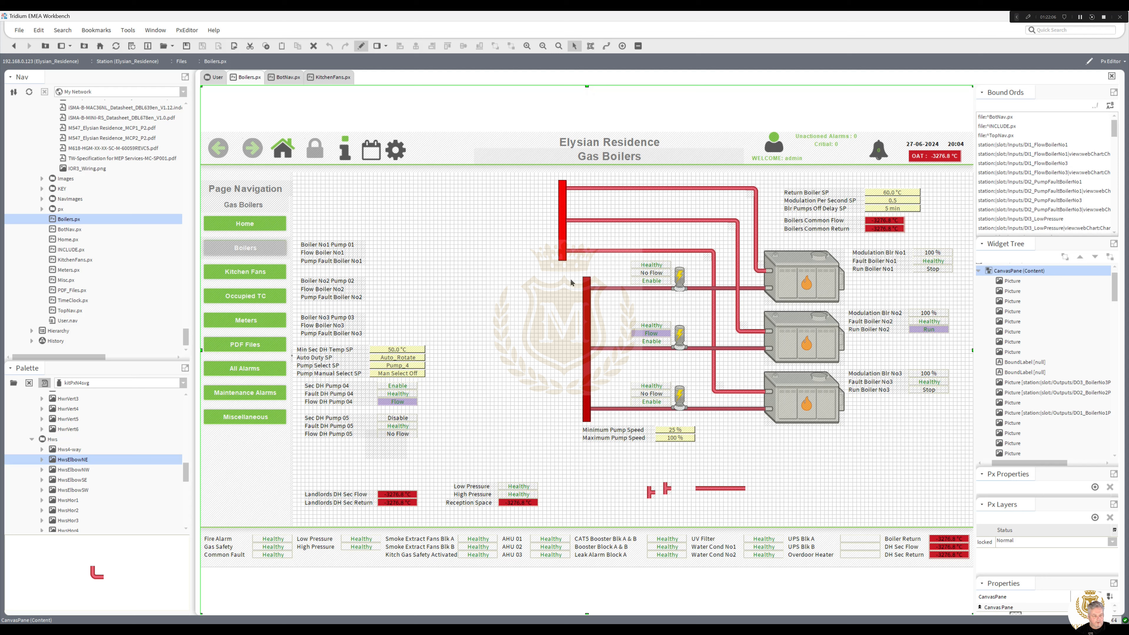
Move the red flow header sideways until it lines up vertically above the darker return header
{"action": "left_click", "coordinate": [563, 243]}
{"action": "key", "text": "Right"}
{"action": "key", "text": "Right"}
{"action": "key", "text": "Right"}
{"action": "key", "text": "Right"}
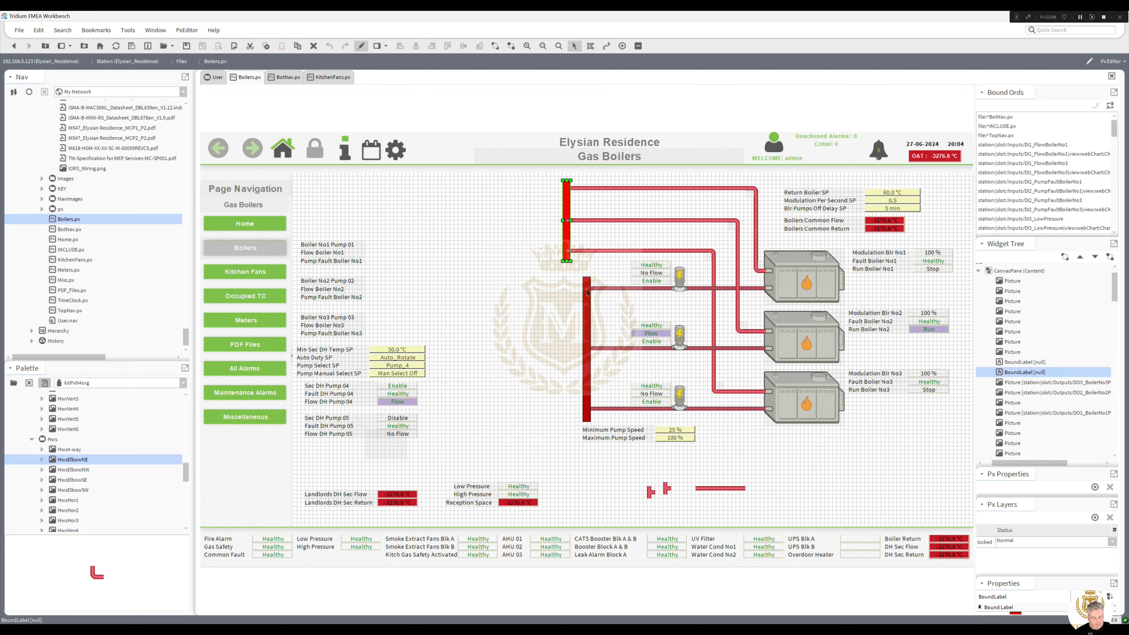
{"action": "key", "text": "Right"}
{"action": "key", "text": "Right"}
{"action": "key", "text": "Right"}
{"action": "key", "text": "Right"}
{"action": "key", "text": "Right"}
{"action": "key", "text": "Right"}
{"action": "key", "text": "Right"}
{"action": "key", "text": "Right"}
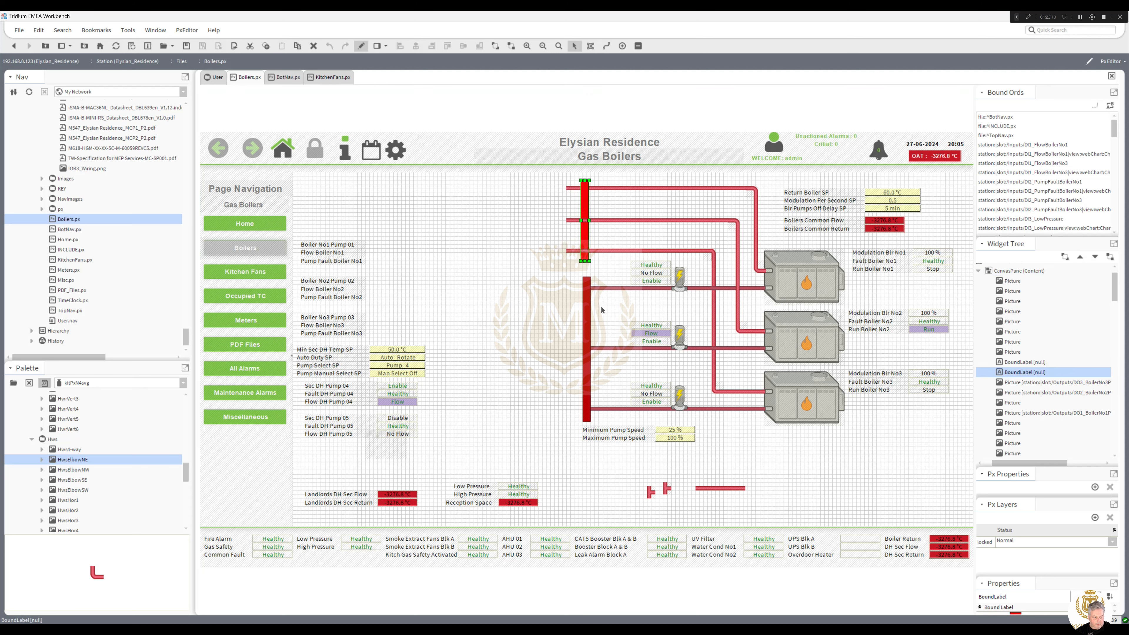
{"action": "key", "text": "Left"}
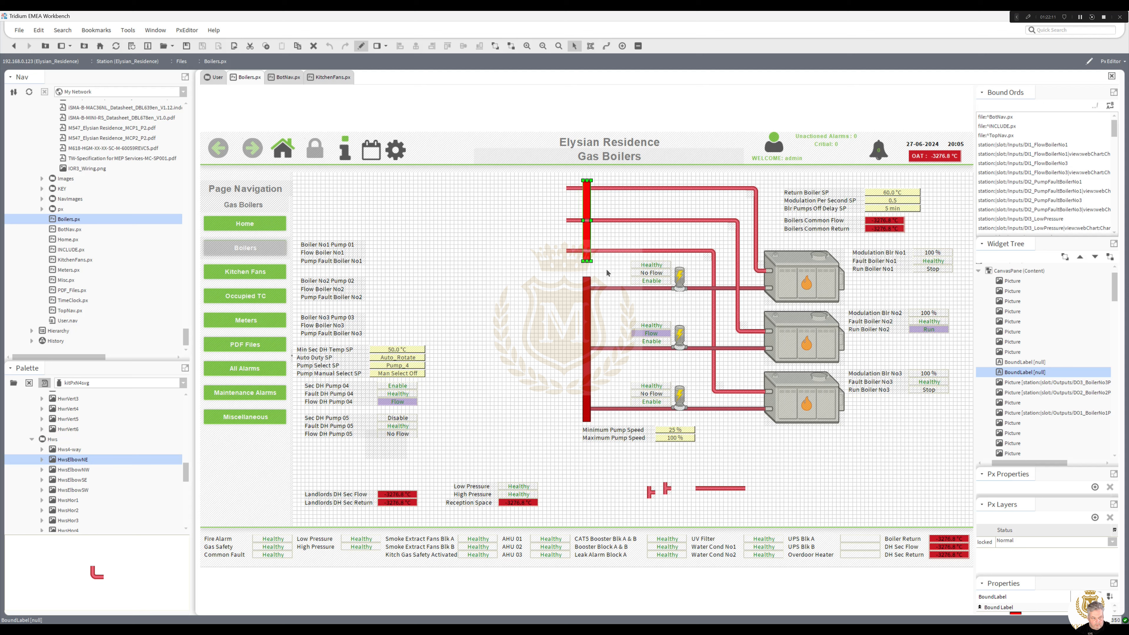
Shorten all three horizontal flow pipes together so they start at the relocated flow header
{"action": "left_click", "coordinate": [574, 251]}
{"action": "left_click", "coordinate": [575, 221], "text": "shift"}
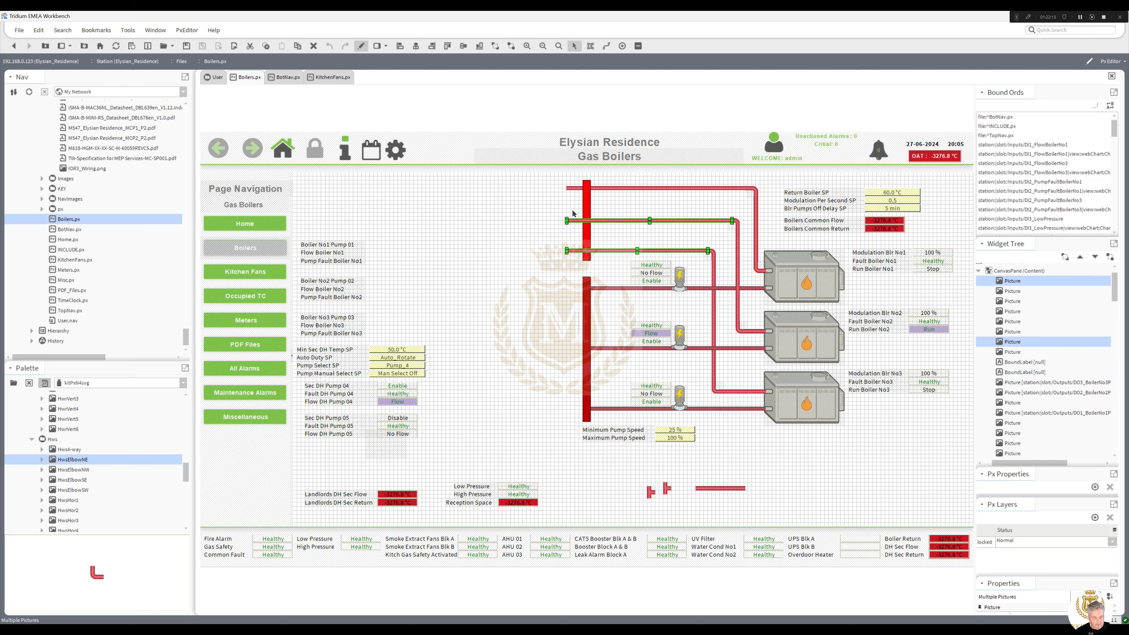
{"action": "left_click", "coordinate": [571, 190], "text": "shift"}
{"action": "left_click_drag", "start_coordinate": [567, 189], "coordinate": [592, 188]}
{"action": "left_click", "coordinate": [598, 241]}
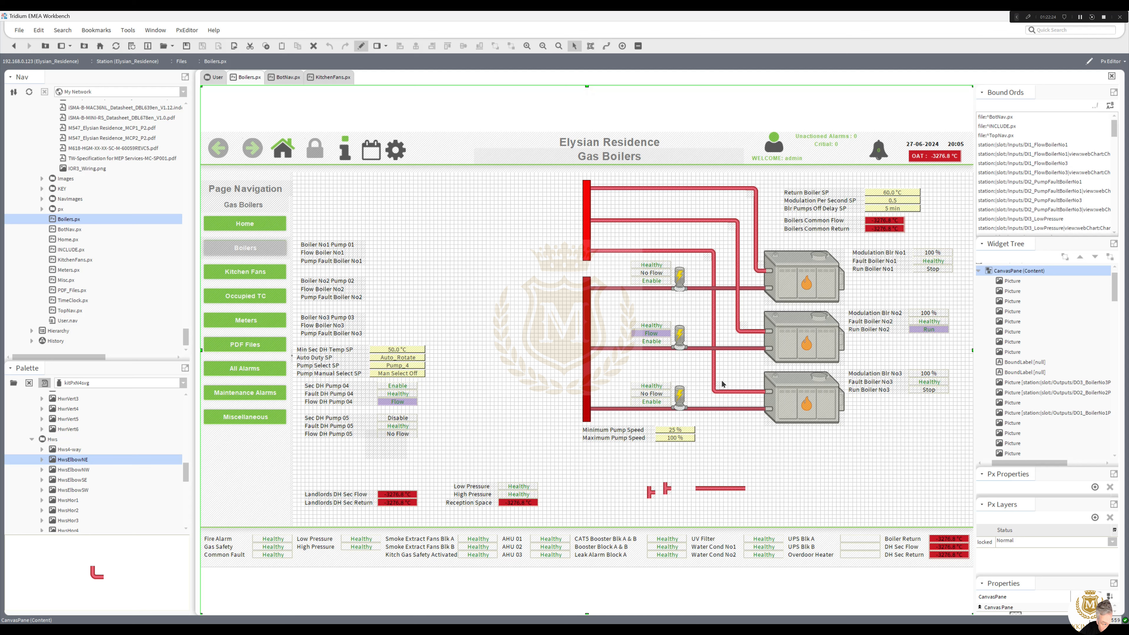
Shift Boiler No3's vertical flow pipe and both elbows slightly towards the boilers and resize the two adjoining horizontal pipes to fit
{"action": "left_click_drag", "start_coordinate": [730, 401], "coordinate": [699, 241]}
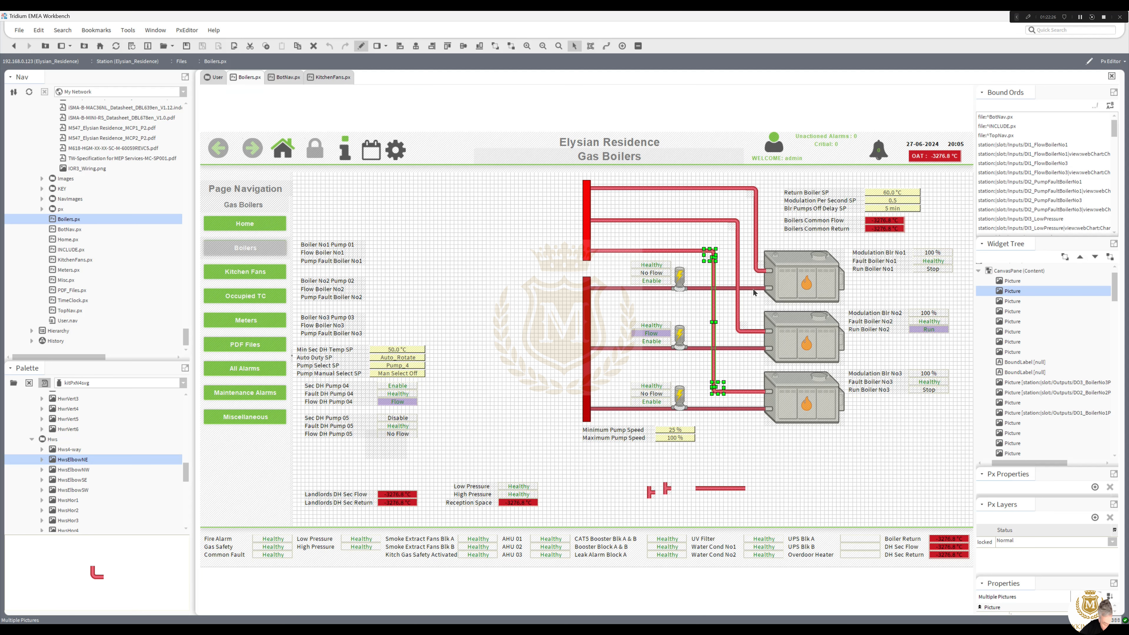
{"action": "key", "text": "Right"}
{"action": "key", "text": "Right"}
{"action": "key", "text": "Right"}
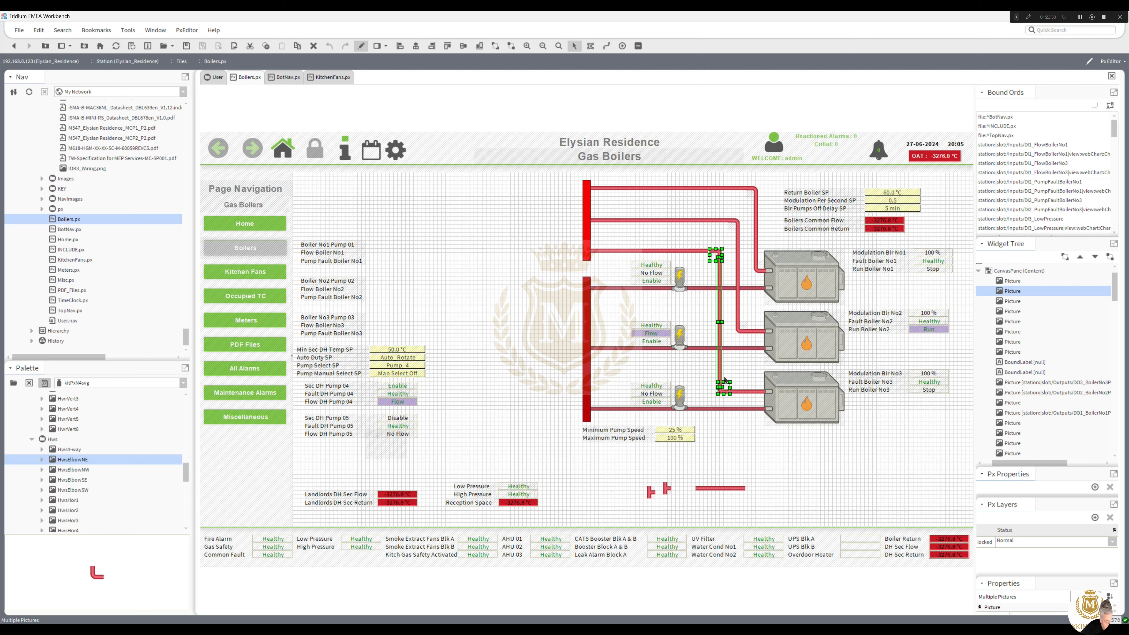
{"action": "left_click", "coordinate": [720, 393]}
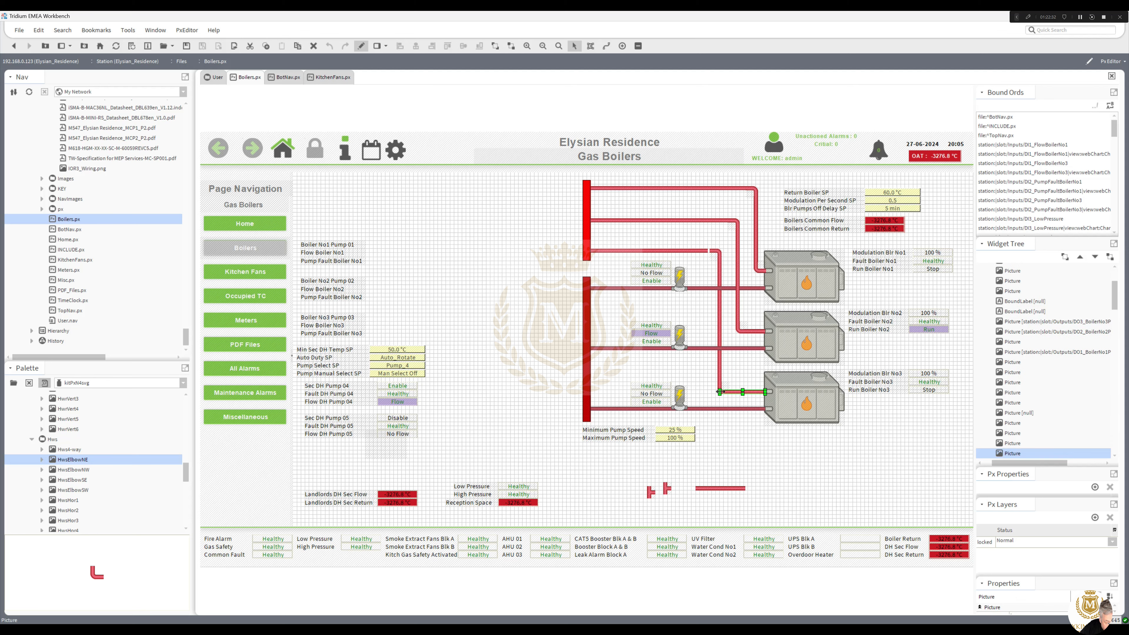
{"action": "left_click_drag", "start_coordinate": [721, 392], "coordinate": [727, 392]}
{"action": "left_click", "coordinate": [699, 257]}
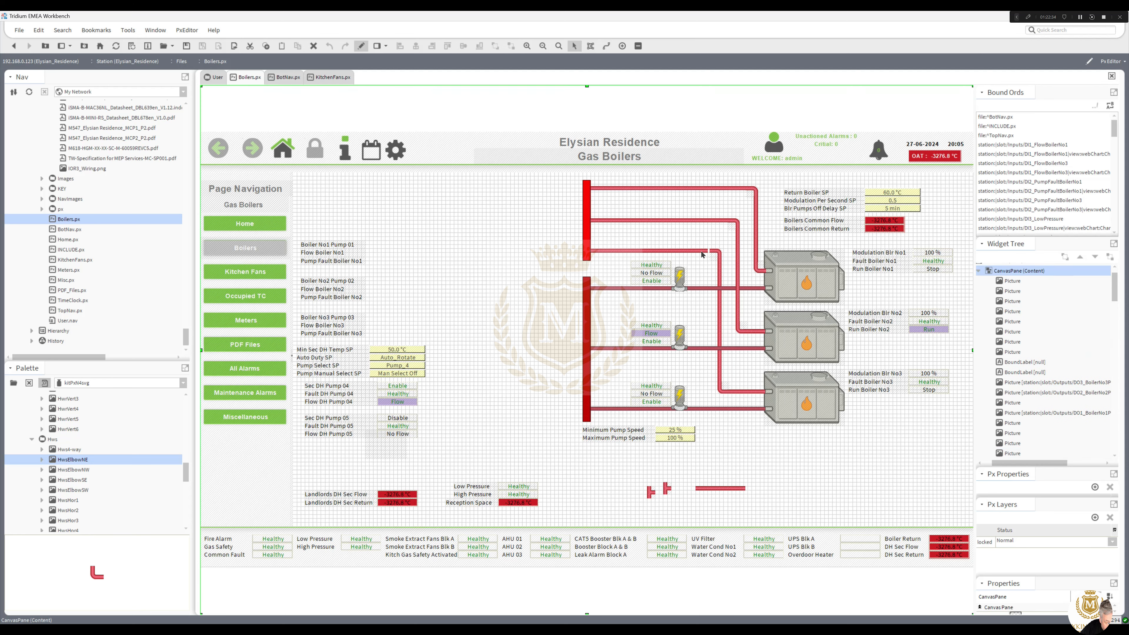
{"action": "left_click", "coordinate": [707, 251]}
{"action": "left_click_drag", "start_coordinate": [708, 251], "coordinate": [716, 251]}
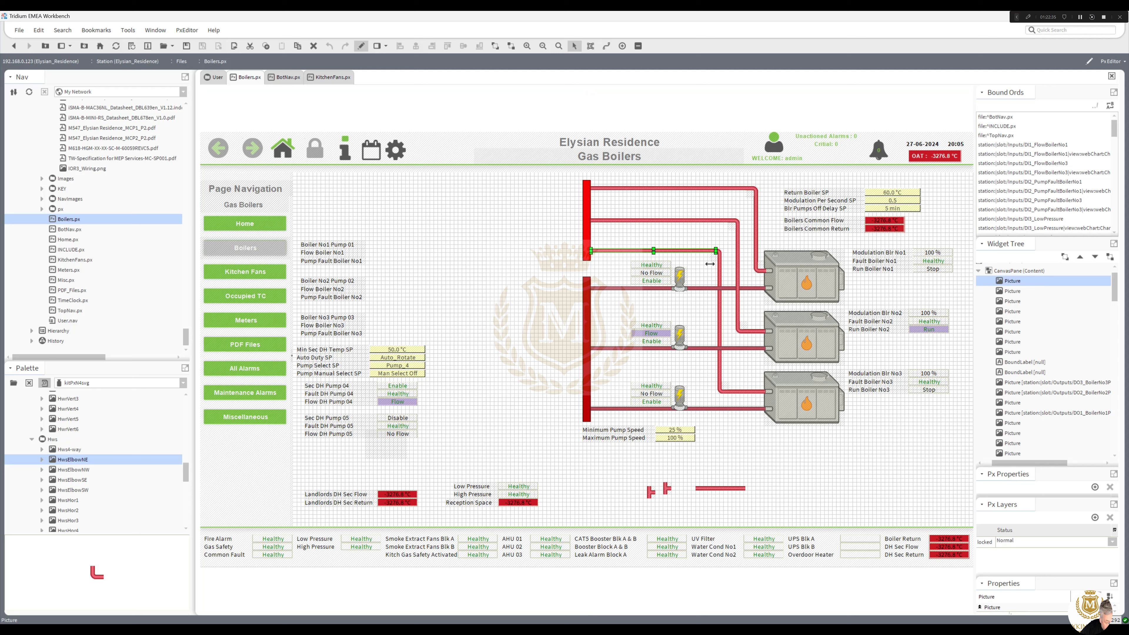
{"action": "left_click", "coordinate": [708, 337]}
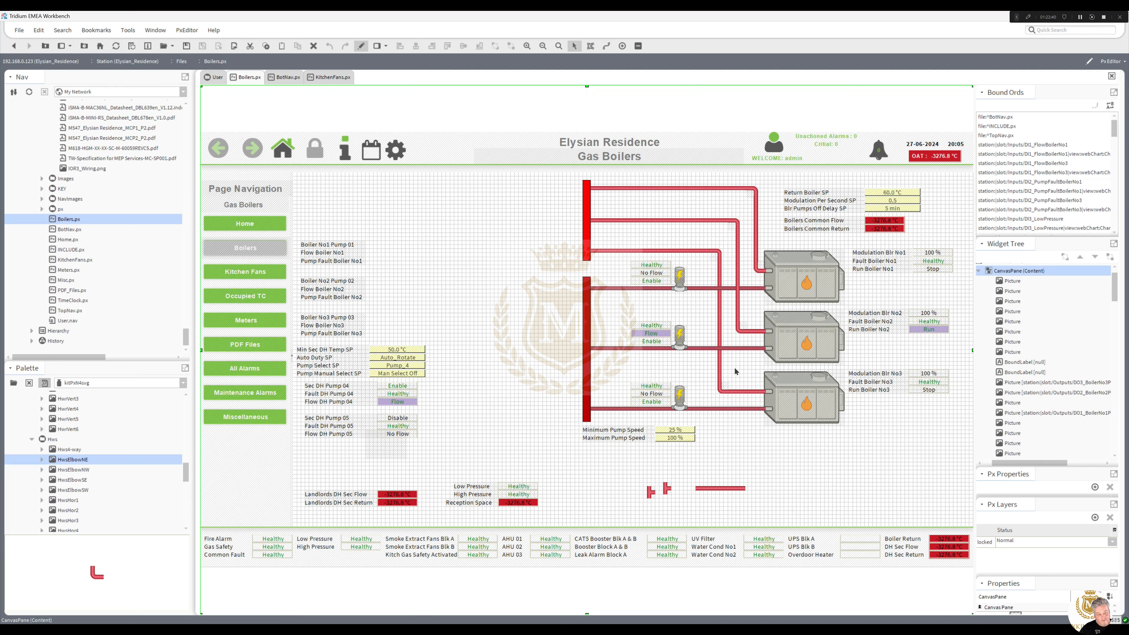
Send Boiler No1's horizontal return pipe to the bottom of the stacking order, behind the vertical flow pipes
{"action": "right_click", "coordinate": [719, 281]}
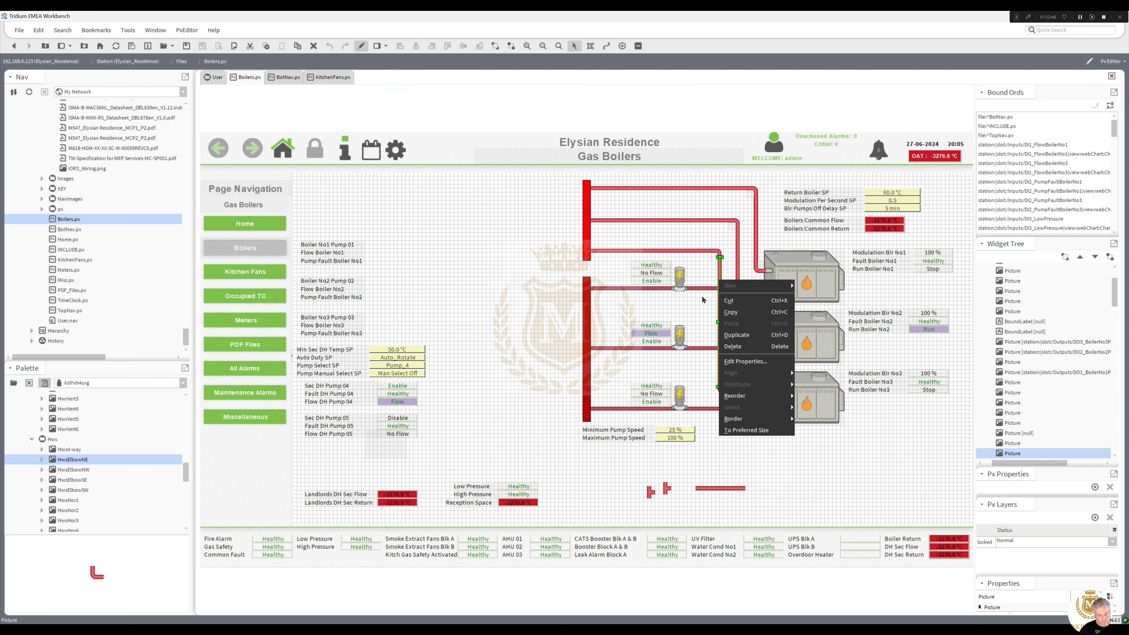
{"action": "left_click", "coordinate": [706, 288]}
{"action": "left_click", "coordinate": [707, 288]}
{"action": "right_click", "coordinate": [706, 288]}
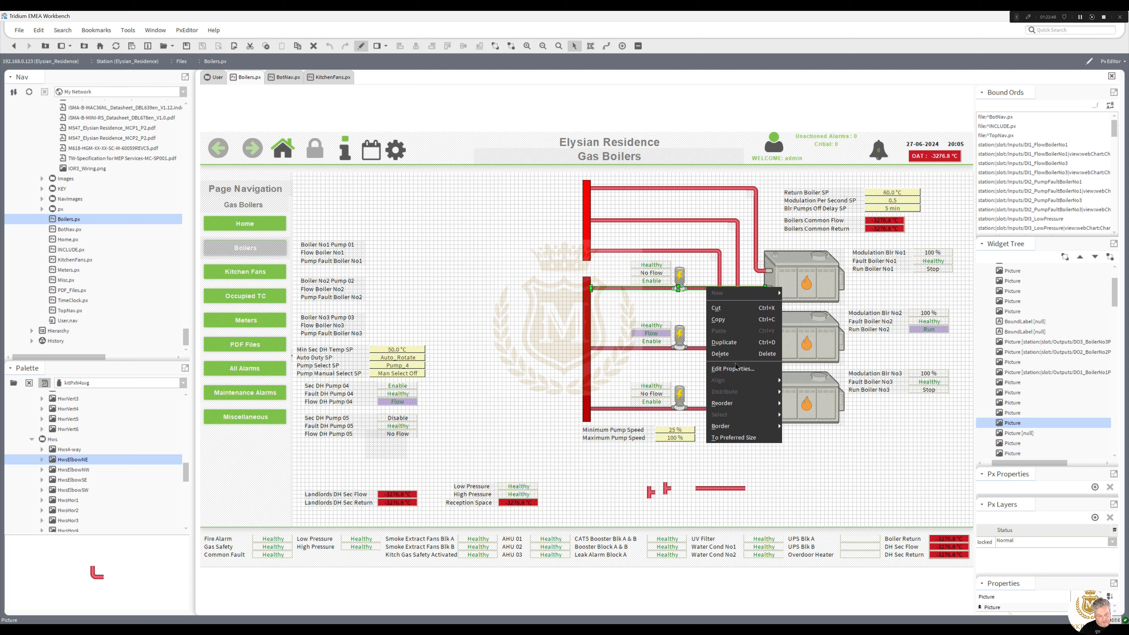
{"action": "mouse_move", "coordinate": [734, 403]}
{"action": "left_click", "coordinate": [802, 403]}
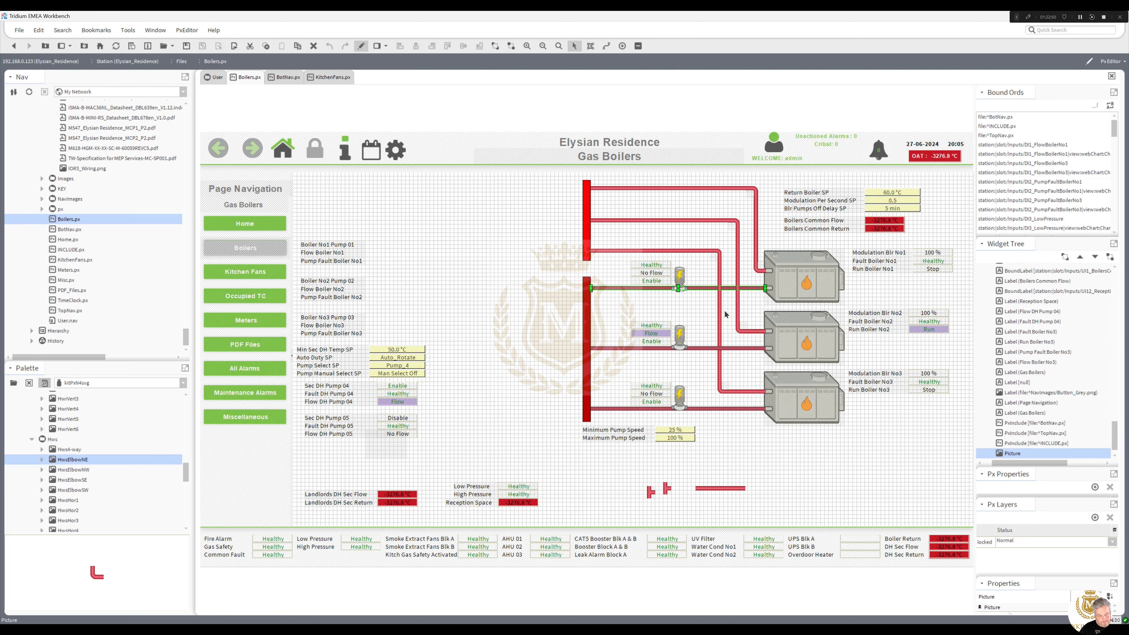
Send Boiler No2's horizontal return pipe to the bottom of the stacking order as well
{"action": "right_click", "coordinate": [707, 347]}
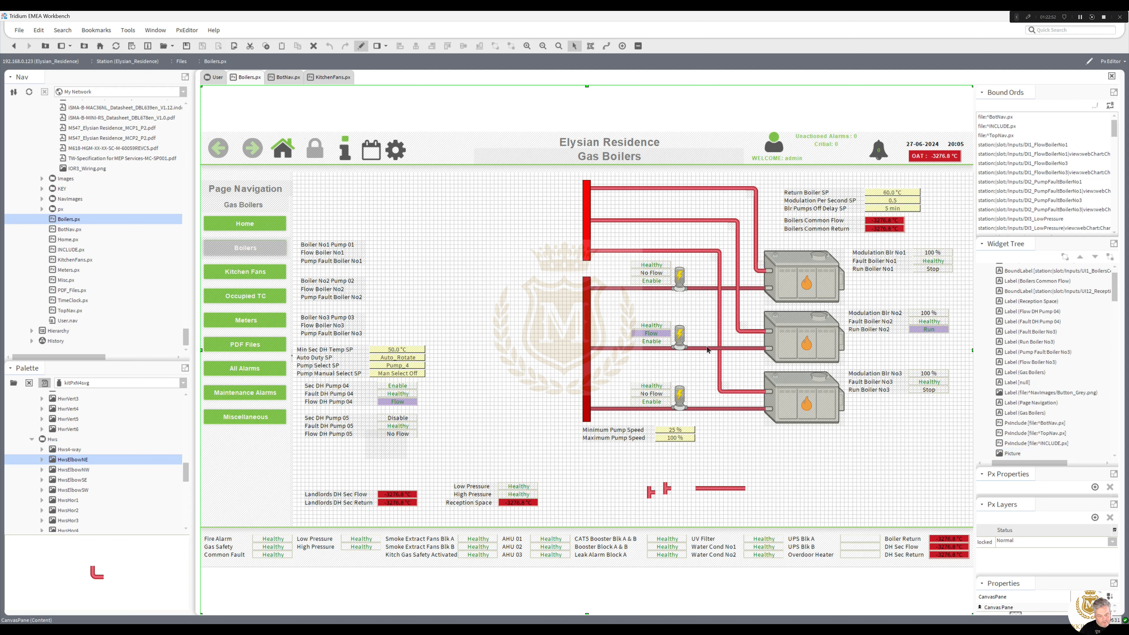
{"action": "left_click", "coordinate": [702, 350]}
{"action": "left_click", "coordinate": [702, 349]}
{"action": "right_click", "coordinate": [702, 349]}
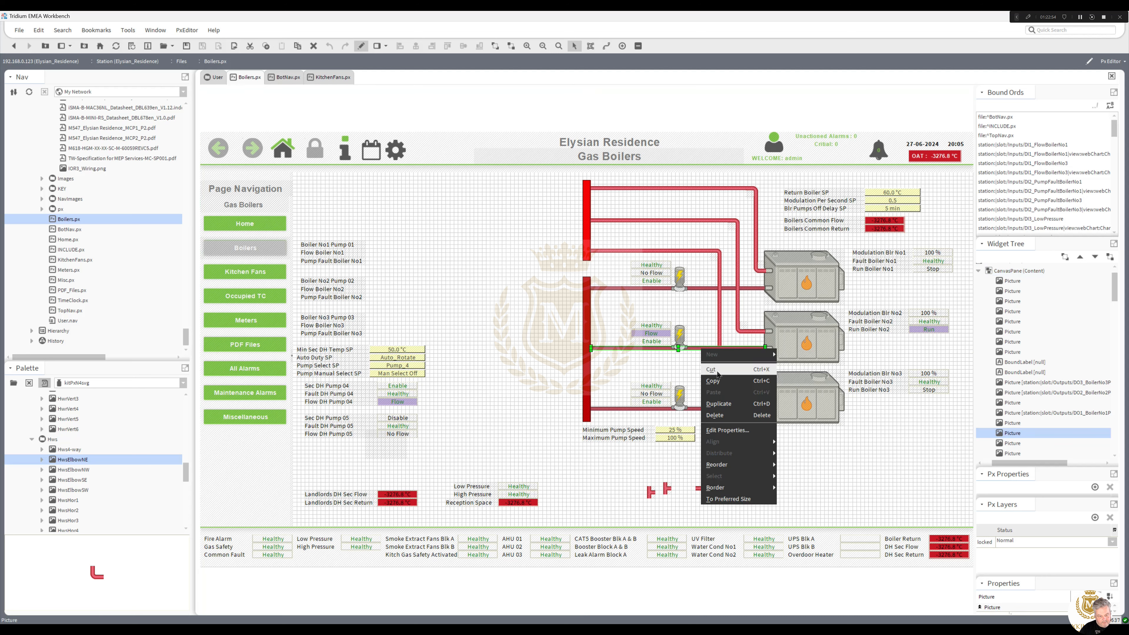
{"action": "mouse_move", "coordinate": [733, 465]}
{"action": "left_click", "coordinate": [796, 499]}
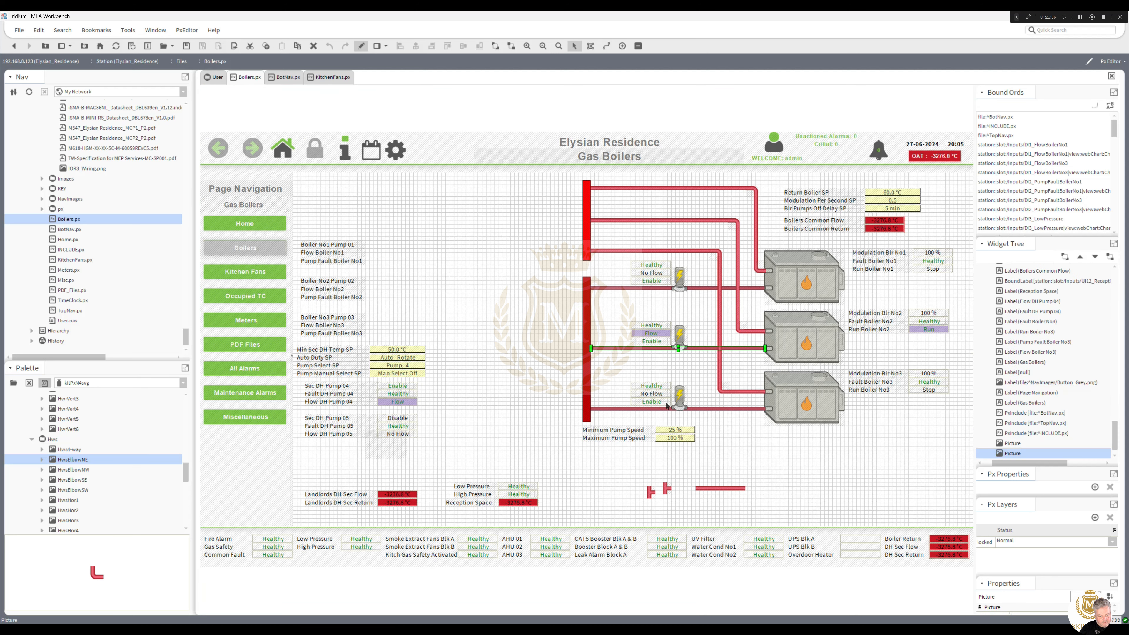
{"action": "left_click", "coordinate": [711, 381]}
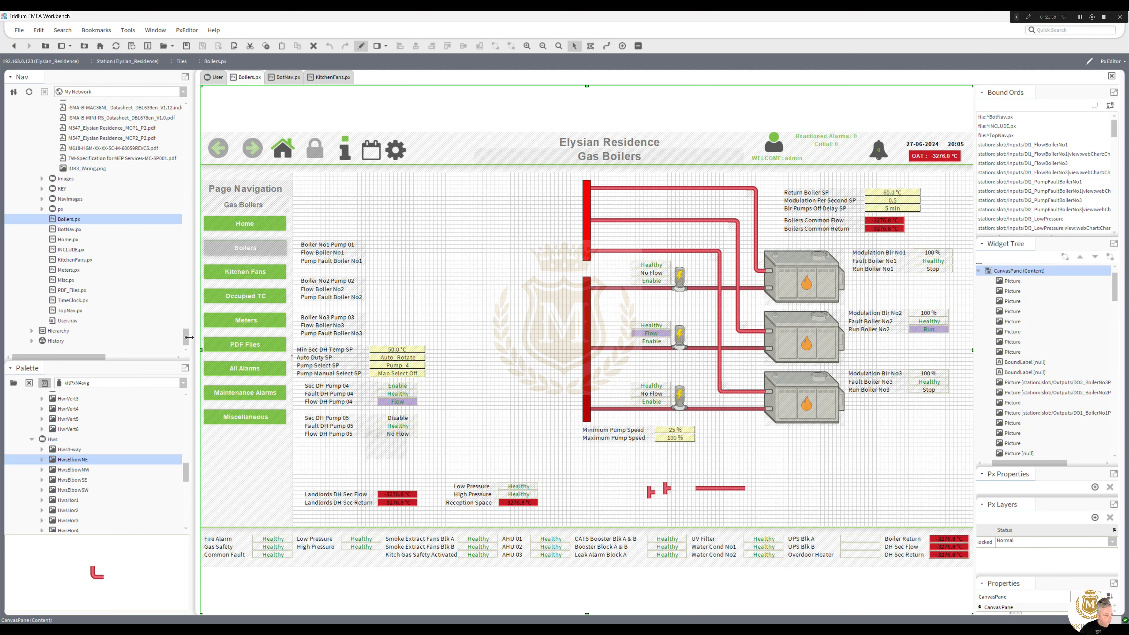
Add Break D.gif, Break L.gif, Break R.gif and Break U.gif from the Images folder to an empty area of the page
{"action": "scroll", "coordinate": [185, 338], "scroll_direction": "up", "scroll_amount": 1}
{"action": "scroll", "coordinate": [185, 339], "scroll_direction": "up", "scroll_amount": 2}
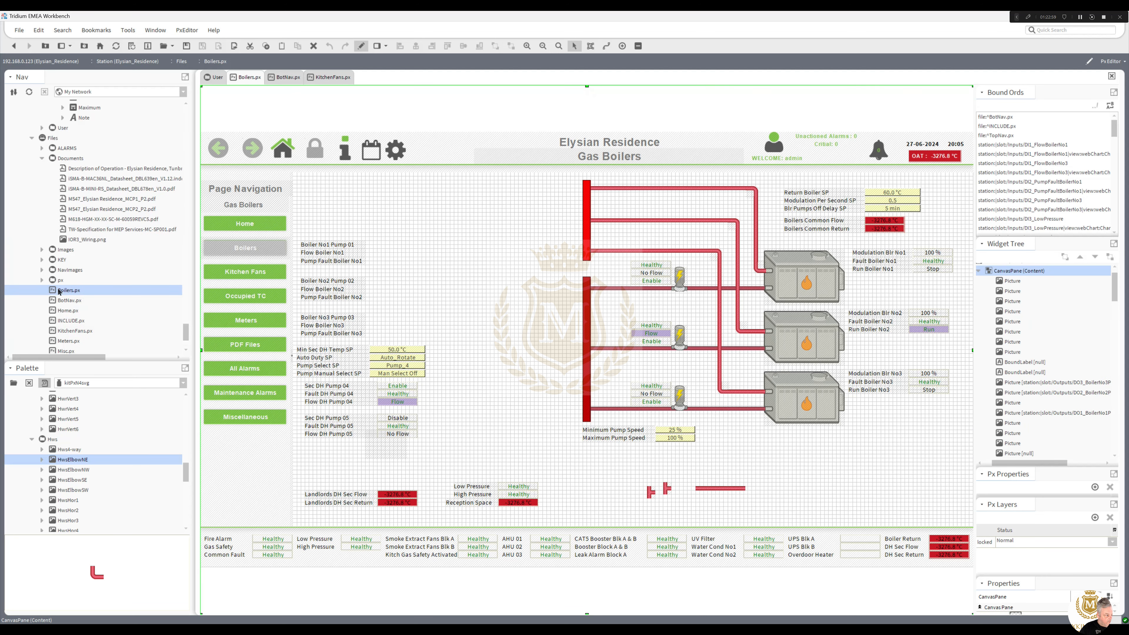
{"action": "left_click", "coordinate": [41, 250]}
{"action": "left_click", "coordinate": [81, 270]}
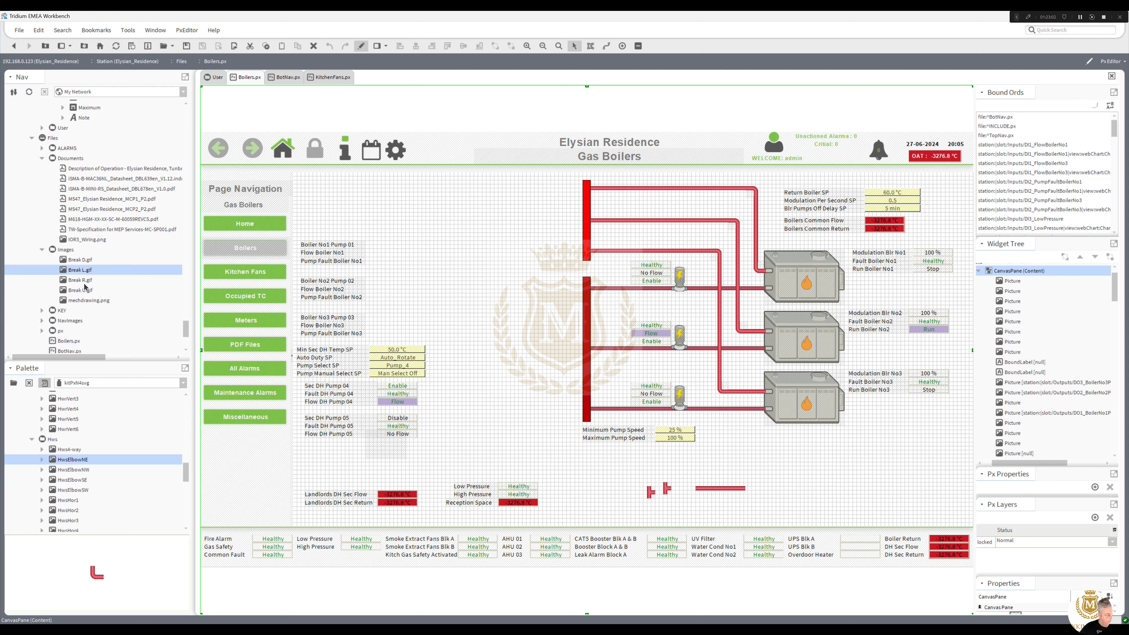
{"action": "left_click", "coordinate": [82, 262]}
{"action": "left_click", "coordinate": [81, 290], "text": "shift"}
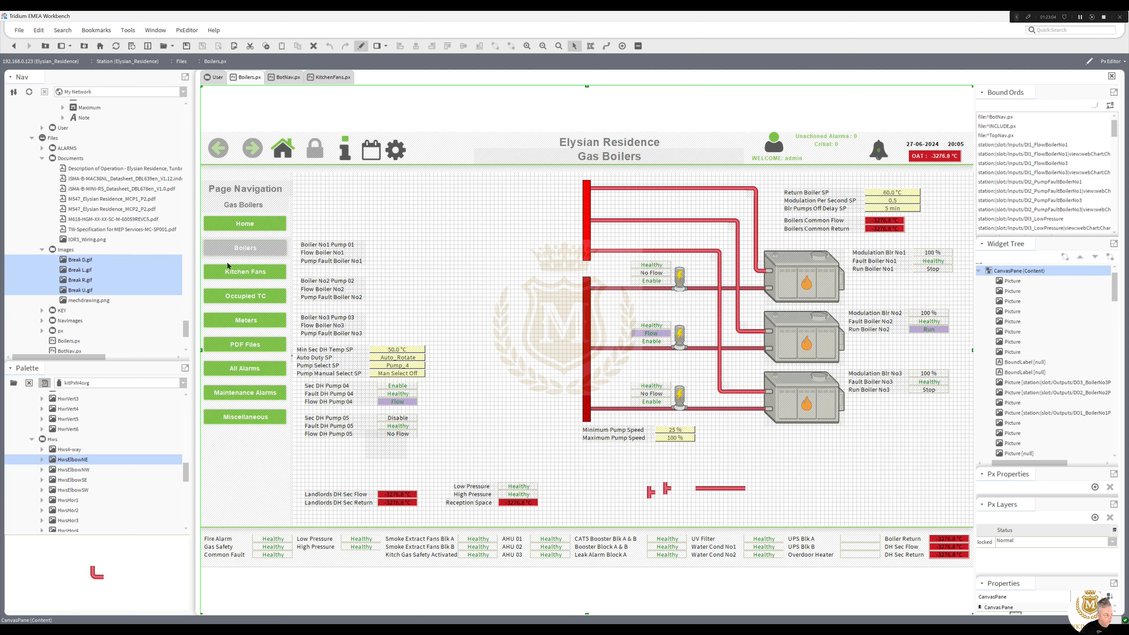
{"action": "left_click_drag", "start_coordinate": [75, 262], "coordinate": [457, 337]}
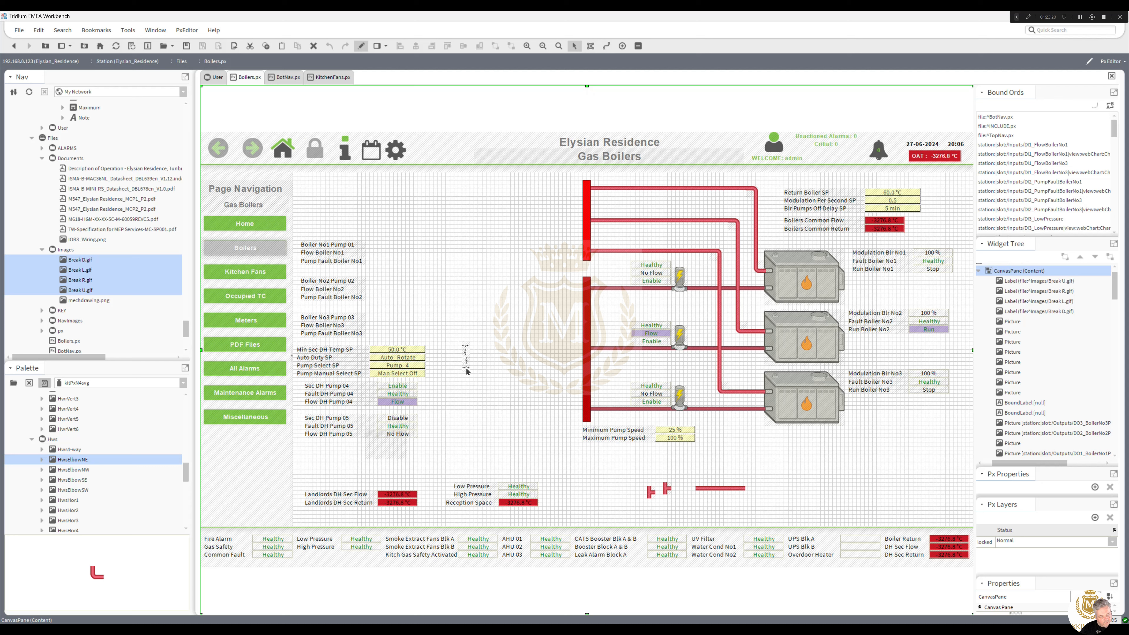
Place the Break U.gif image where Boiler No3's vertical flow pipe crosses Boiler No1's return pipe
{"action": "left_click_drag", "start_coordinate": [466, 369], "coordinate": [720, 283]}
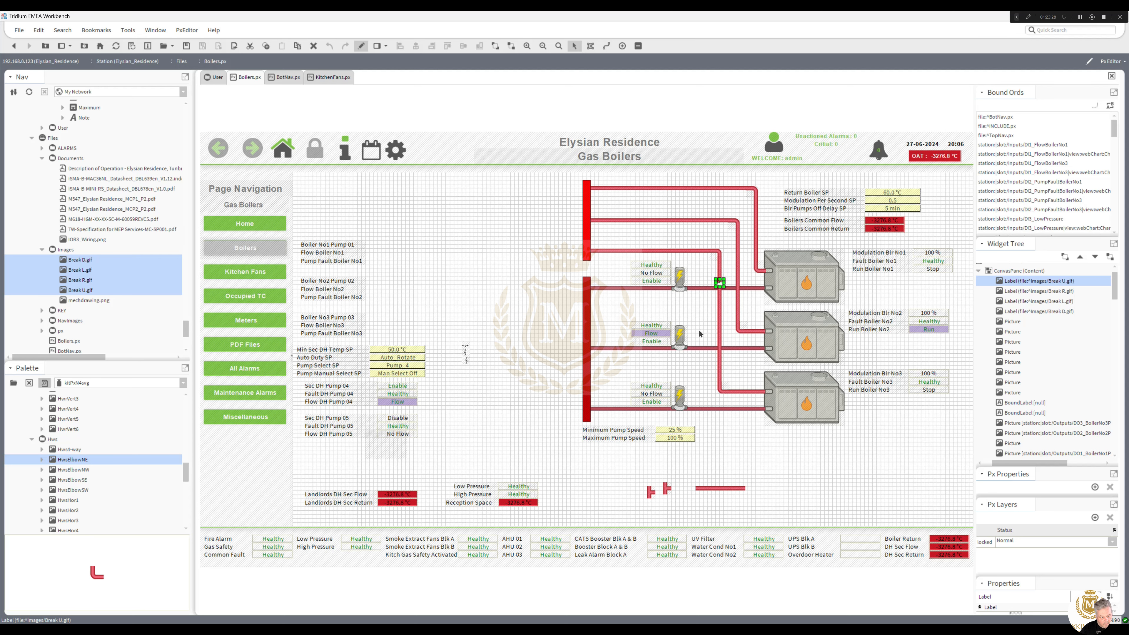
{"action": "left_click", "coordinate": [699, 333]}
{"action": "left_click", "coordinate": [723, 286]}
{"action": "left_click", "coordinate": [700, 314]}
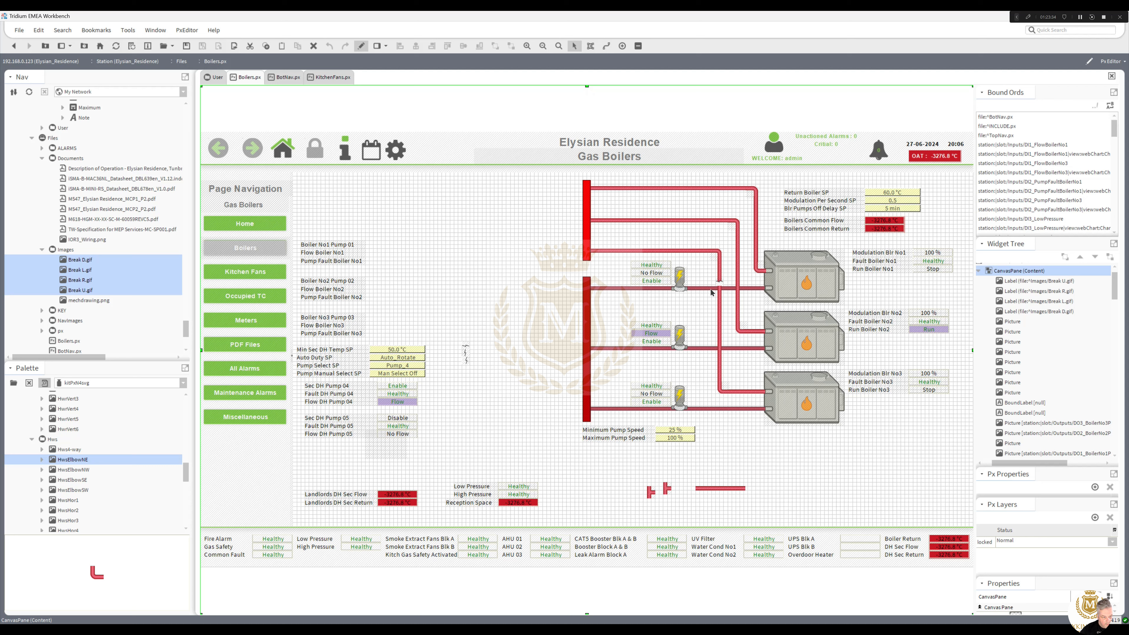
{"action": "left_click", "coordinate": [719, 285]}
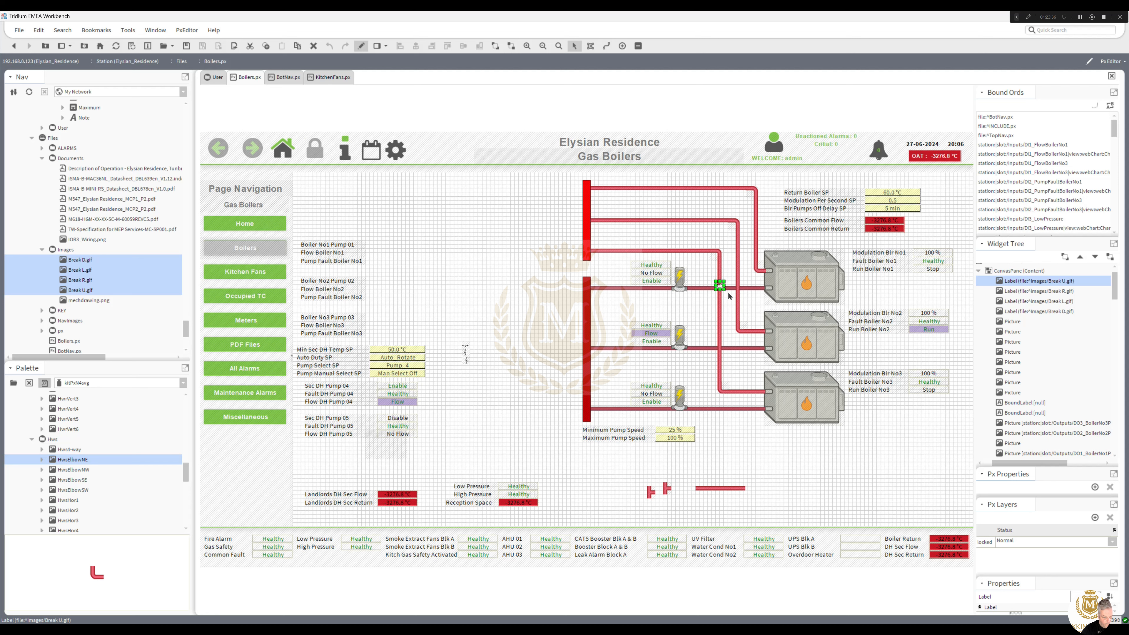
Send Boiler No3's vertical flow pipe to the bottom of the stacking order, behind Boiler No1's return pipe
{"action": "left_click", "coordinate": [704, 298]}
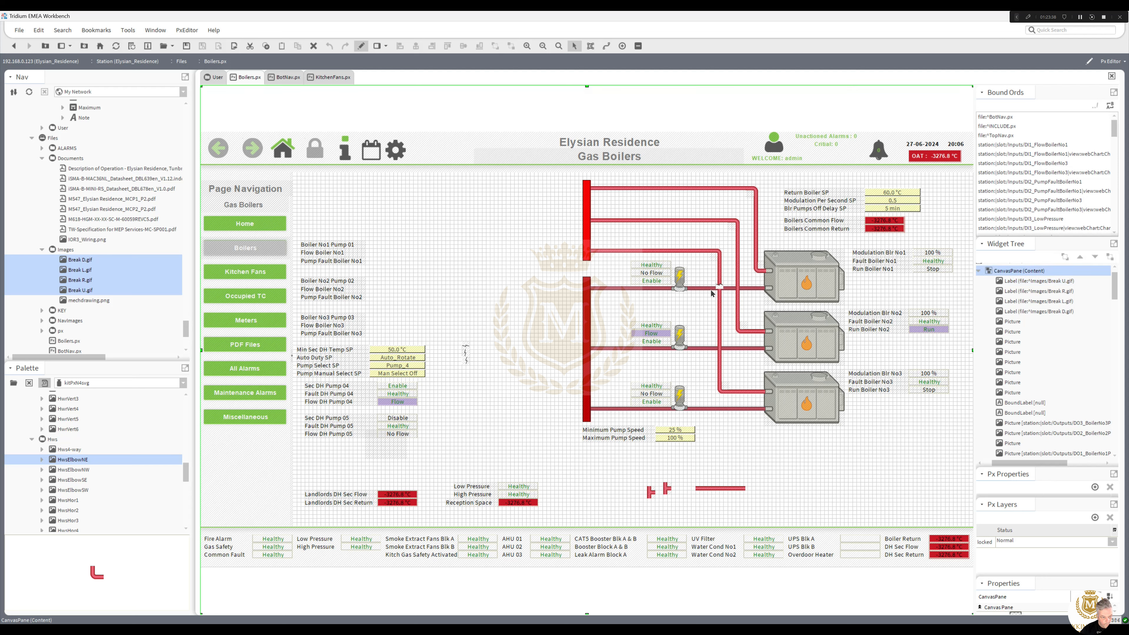
{"action": "right_click", "coordinate": [720, 303]}
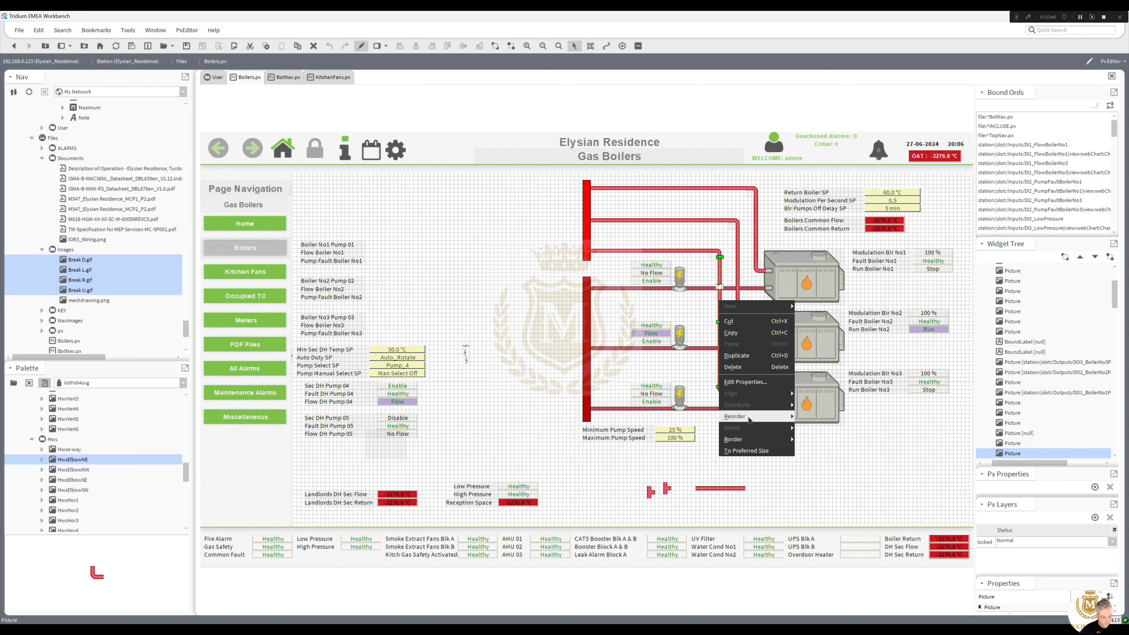
{"action": "mouse_move", "coordinate": [758, 417]}
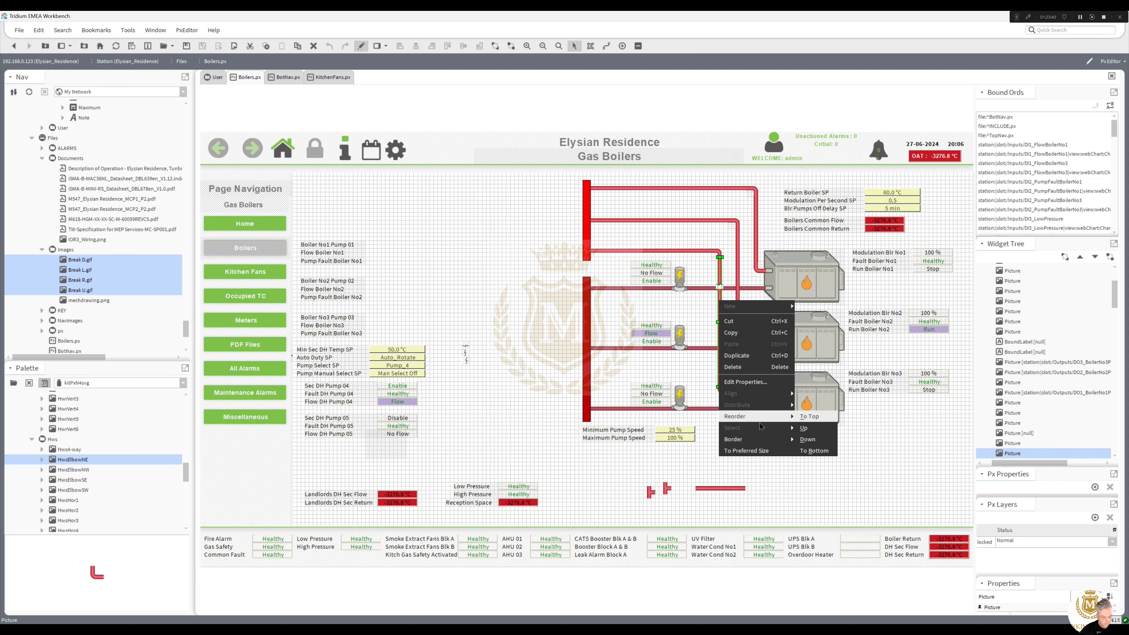
{"action": "left_click", "coordinate": [814, 451]}
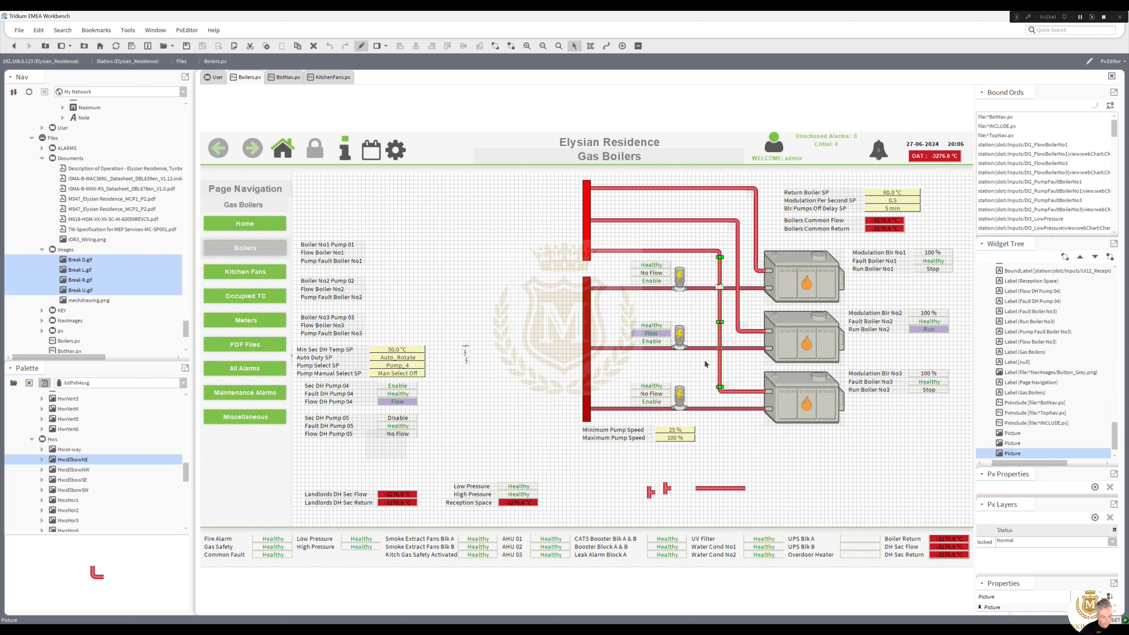
Nudge the Break U.gif image up so it sits just above Boiler No1's return pipe on Boiler No3's flow pipe
{"action": "left_click", "coordinate": [720, 285]}
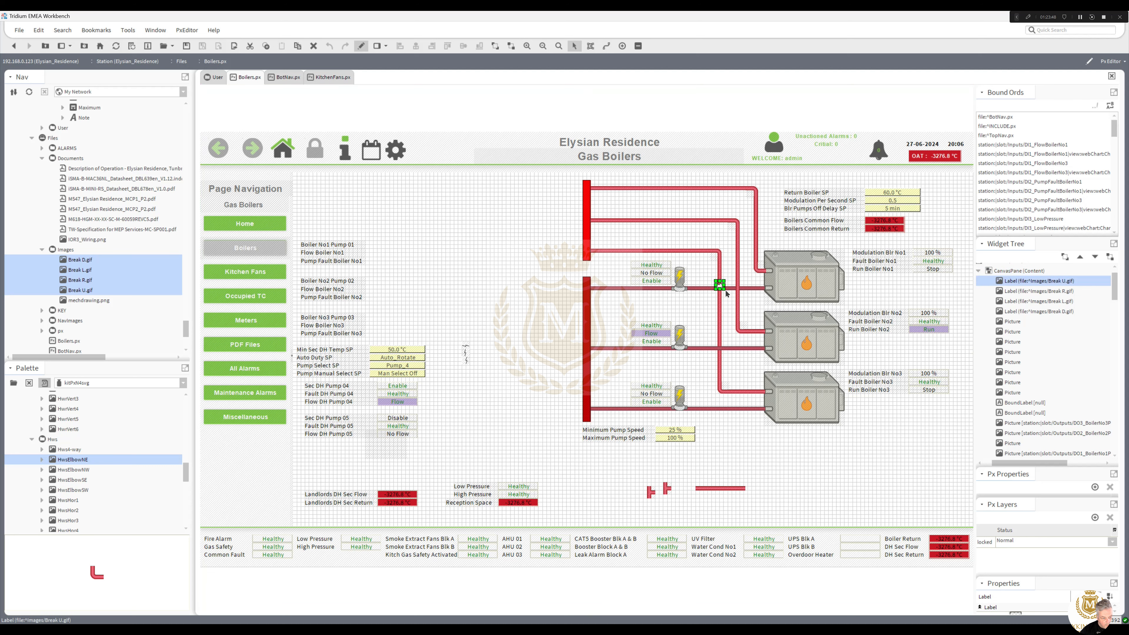
{"action": "left_click", "coordinate": [692, 312]}
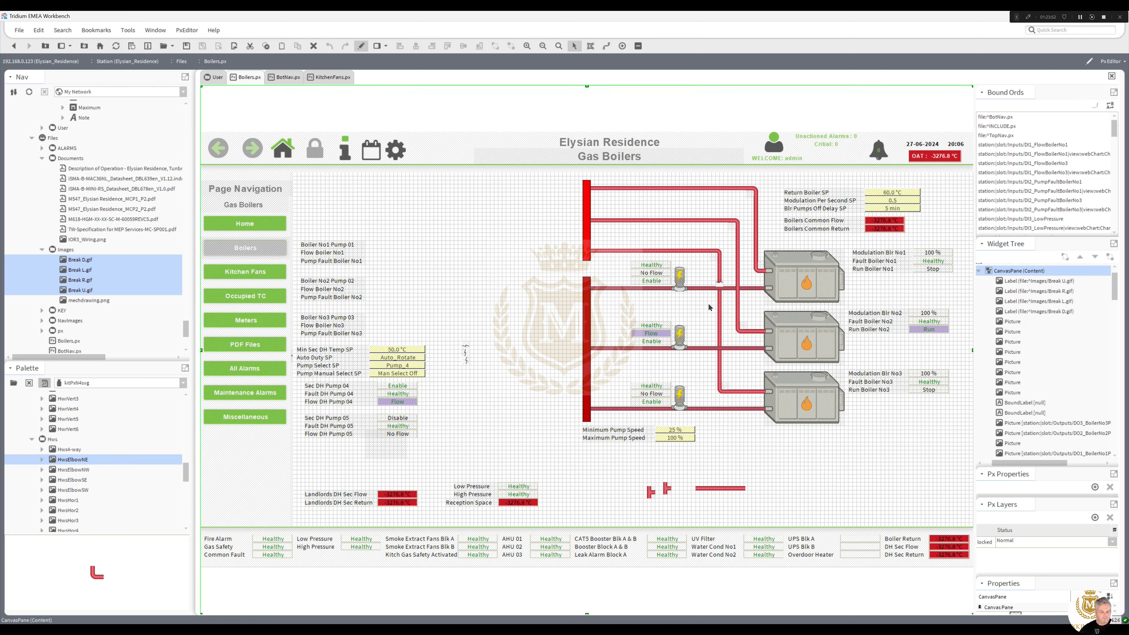
{"action": "left_click", "coordinate": [721, 284]}
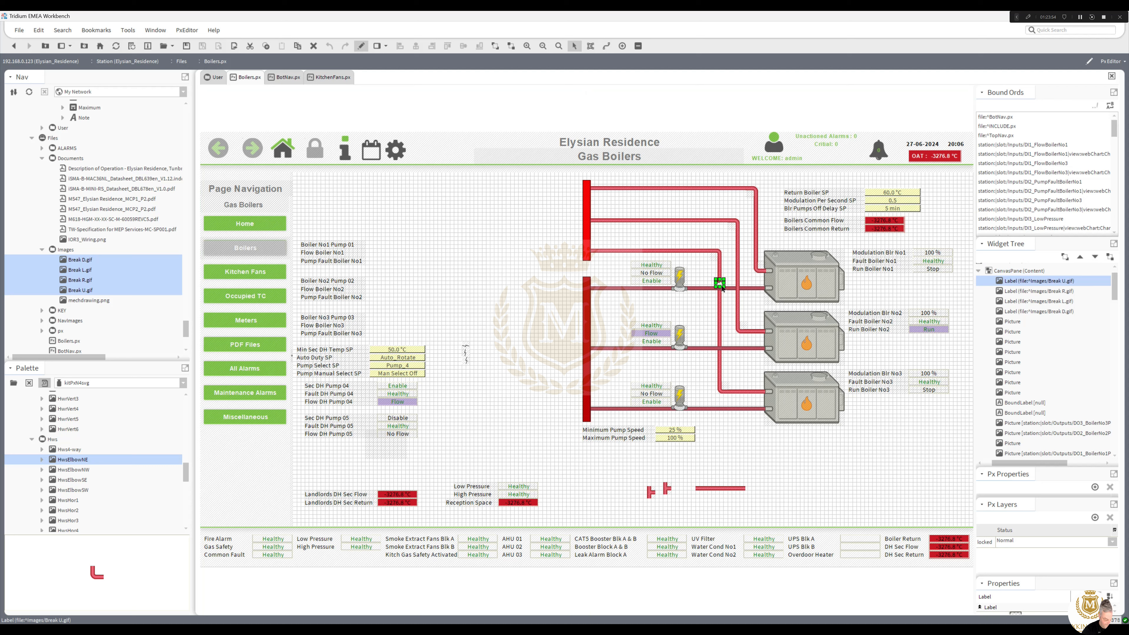
{"action": "left_click", "coordinate": [710, 320]}
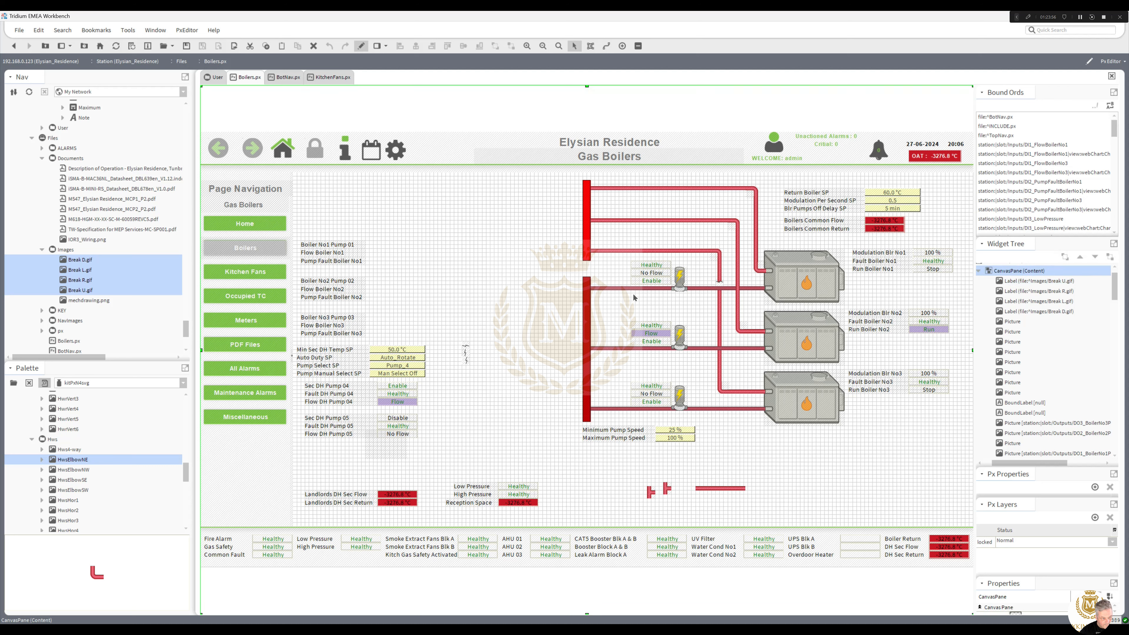
Place the Break D.gif image on Boiler No3's vertical flow pipe, just below Boiler No1's return pipe
{"action": "left_click", "coordinate": [465, 347]}
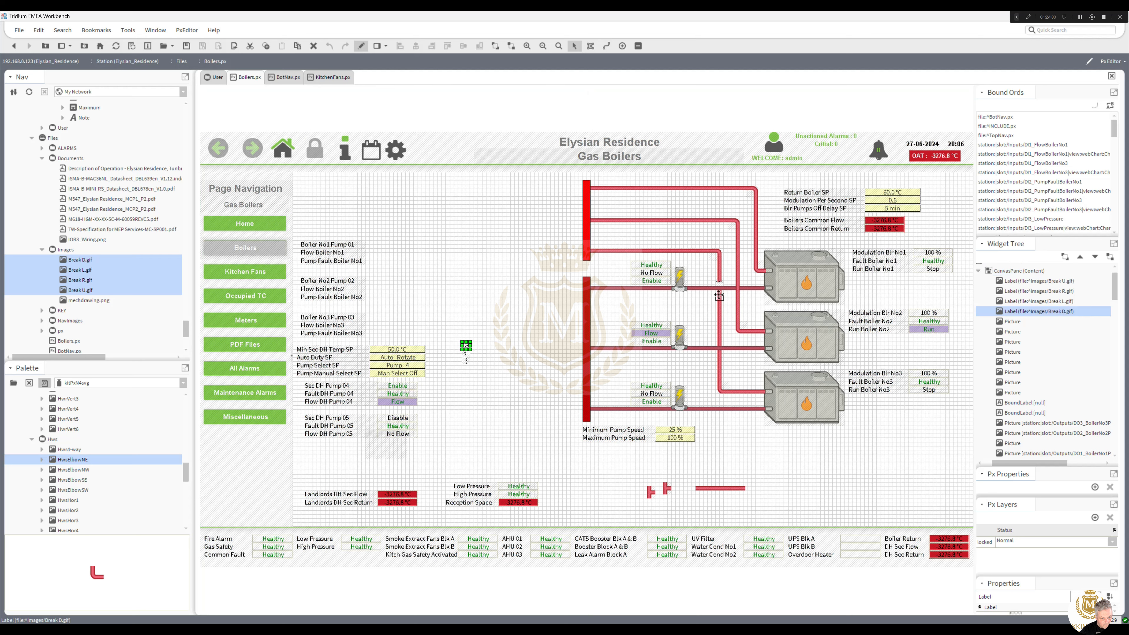
{"action": "left_click_drag", "start_coordinate": [719, 294], "coordinate": [720, 296]}
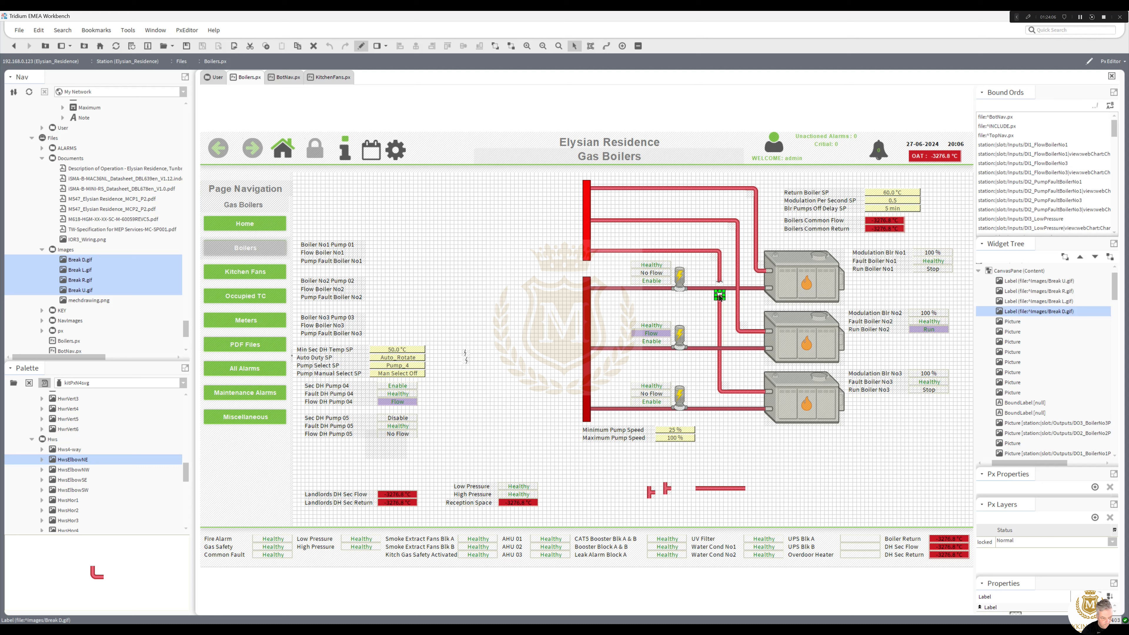
{"action": "left_click", "coordinate": [708, 315]}
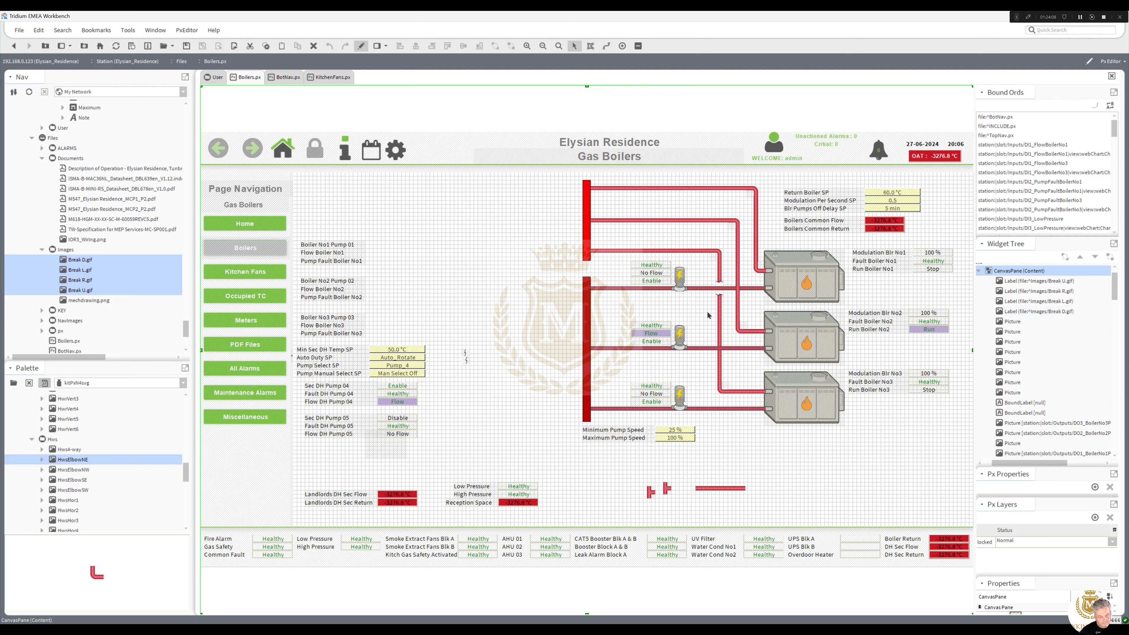
Duplicate the Break U and Break D pair and align the copy where Boiler No2's vertical flow pipe crosses Boiler No1's return pipe
{"action": "left_click", "coordinate": [721, 290]}
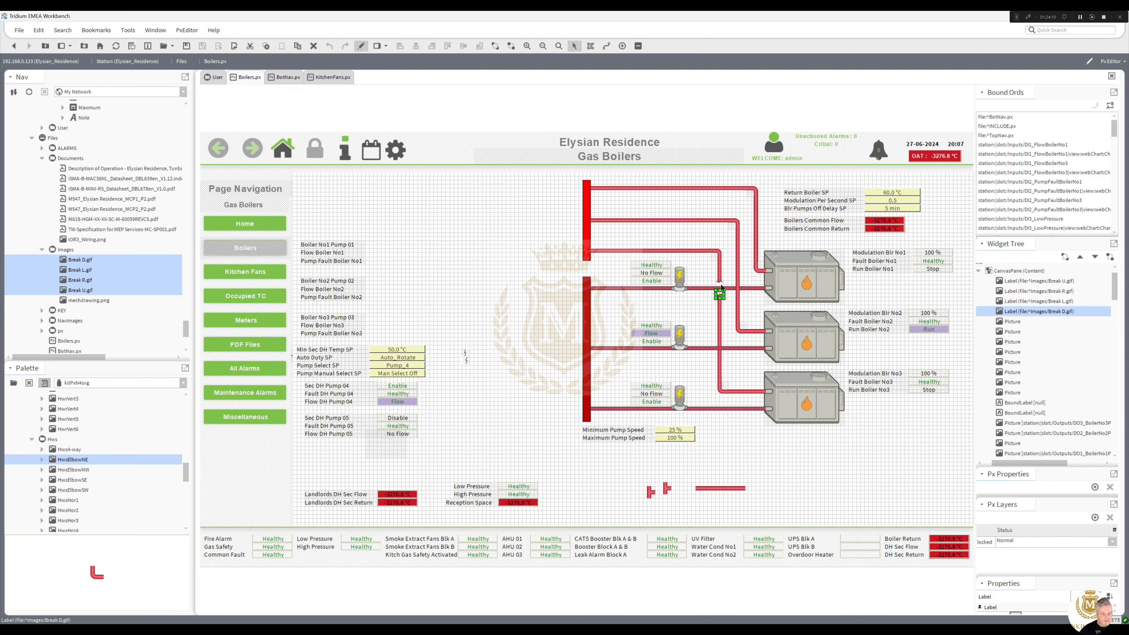
{"action": "left_click", "coordinate": [720, 284], "text": "ctrl"}
{"action": "right_click", "coordinate": [720, 283]}
{"action": "left_click", "coordinate": [743, 339]}
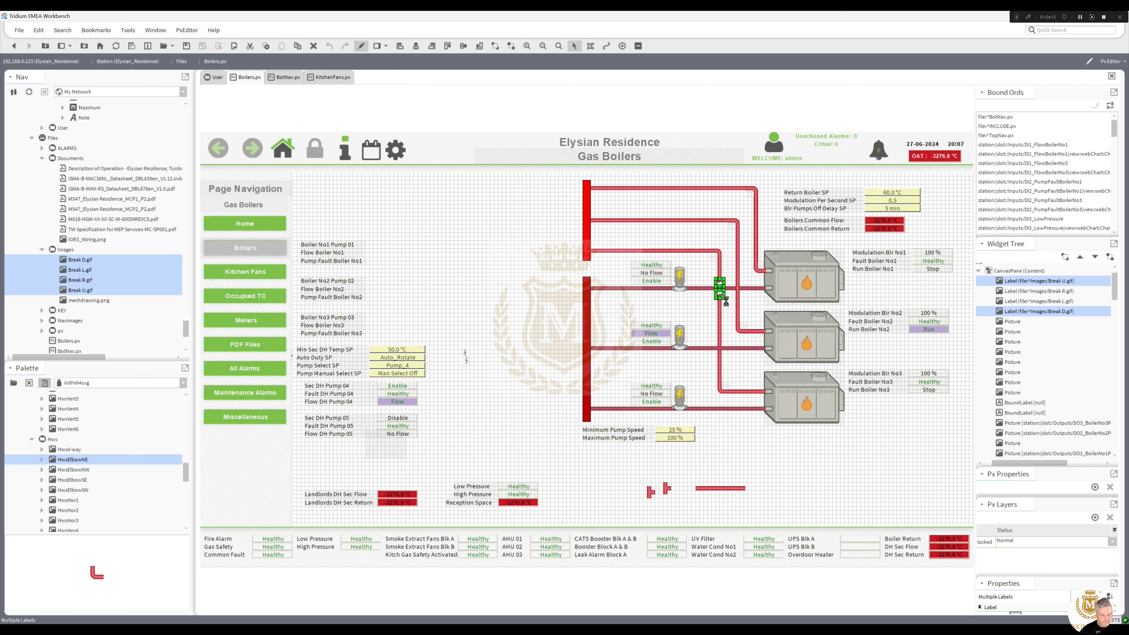
{"action": "left_click_drag", "start_coordinate": [724, 288], "coordinate": [740, 288]}
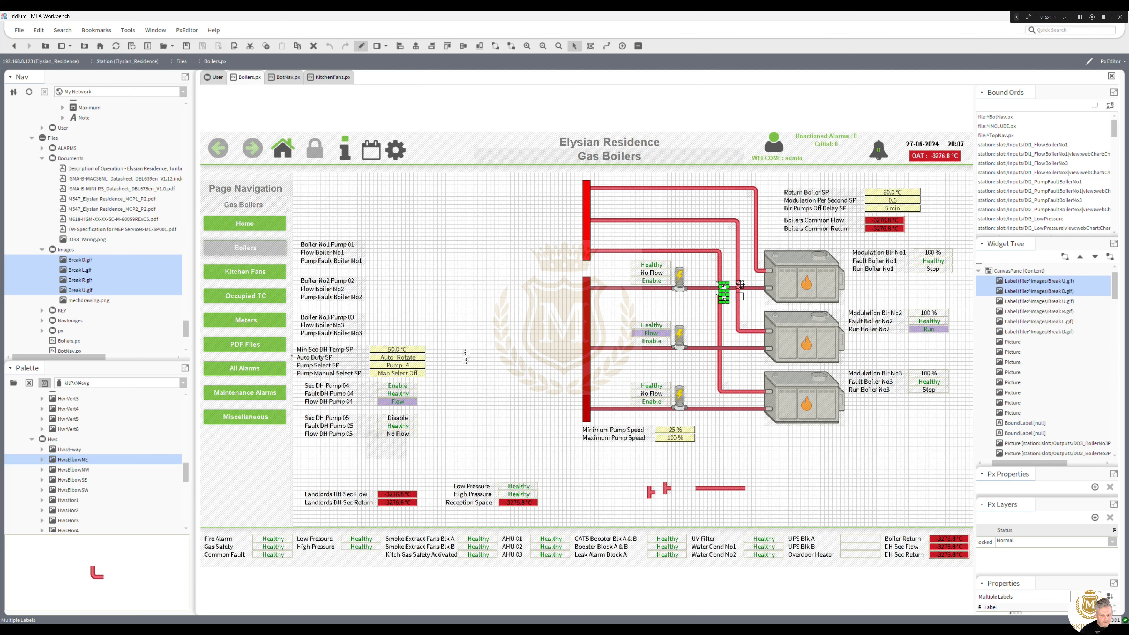
{"action": "key", "text": "Left"}
{"action": "key", "text": "Left"}
{"action": "key", "text": "Left"}
{"action": "key", "text": "Up"}
{"action": "key", "text": "Up"}
{"action": "key", "text": "Up"}
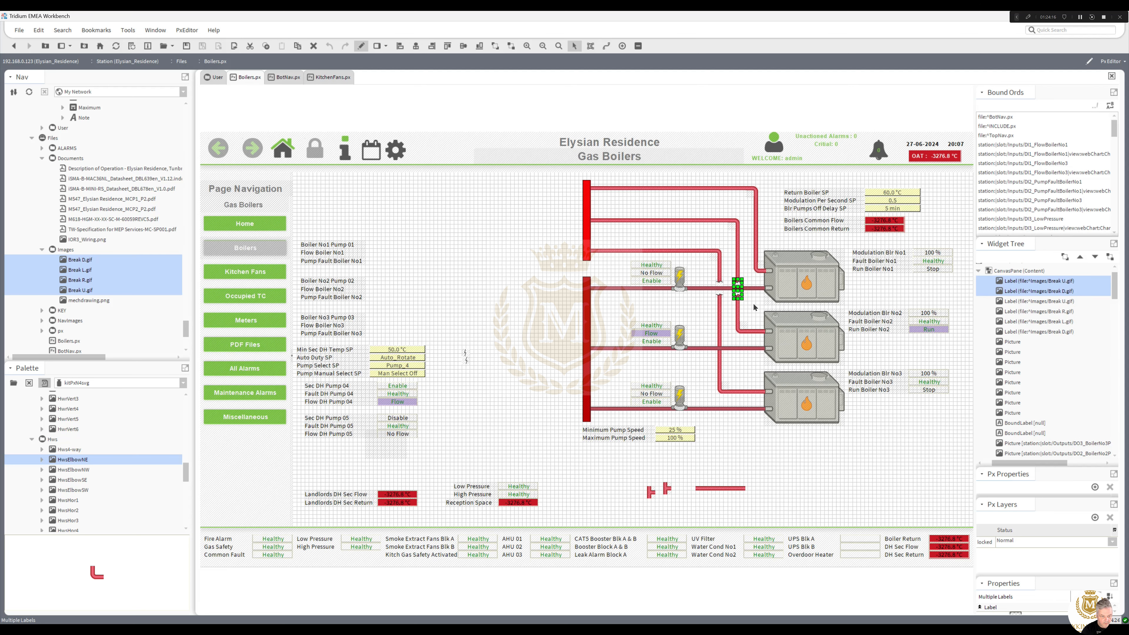
{"action": "left_click", "coordinate": [745, 305]}
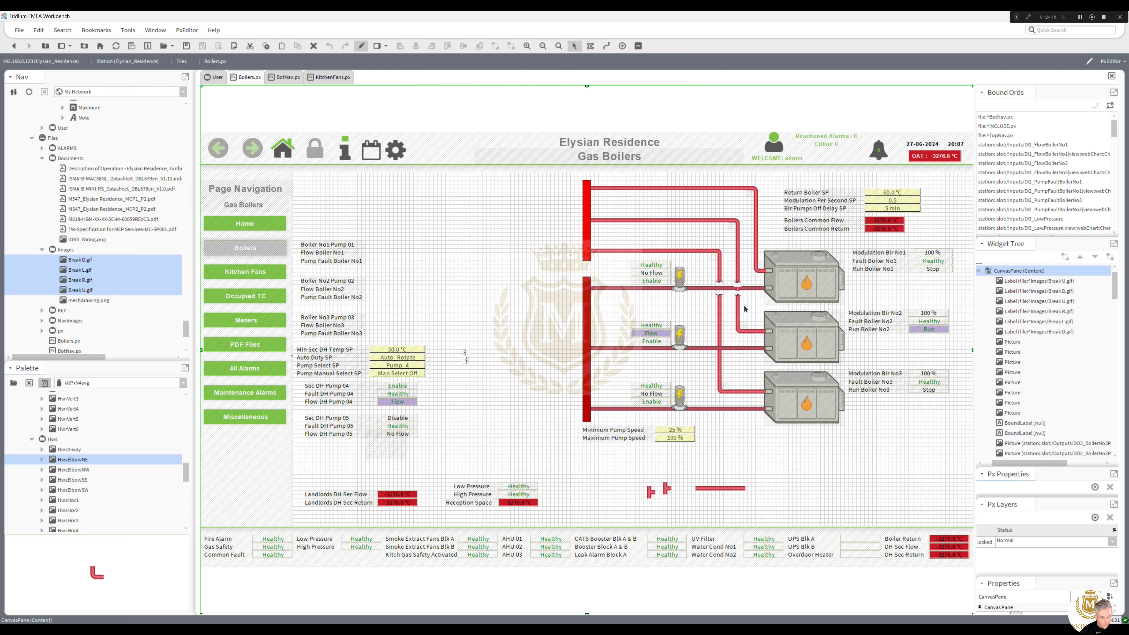
Send Boiler No2's vertical flow pipe to the bottom of the stacking order, behind Boiler No1's return pipe
{"action": "right_click", "coordinate": [737, 309]}
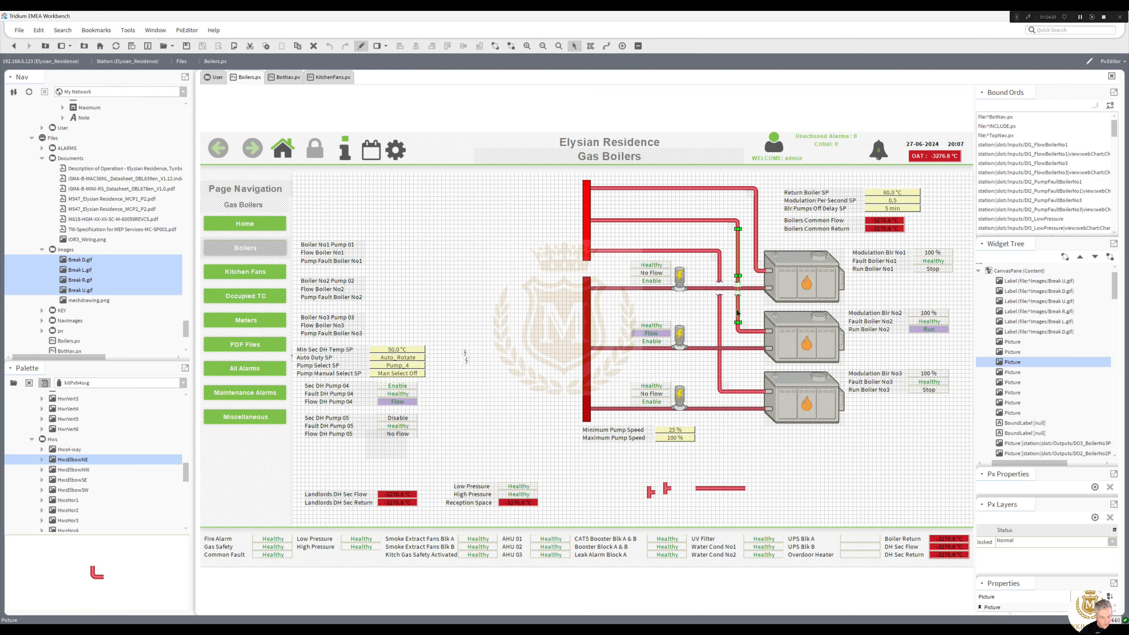
{"action": "mouse_move", "coordinate": [759, 428]}
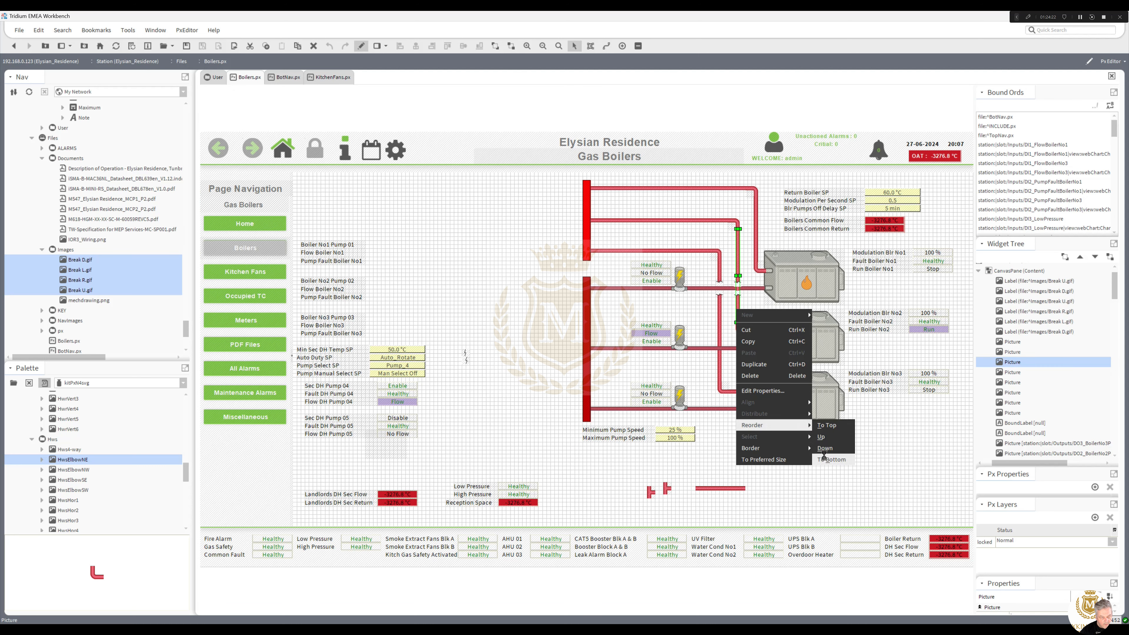
{"action": "left_click", "coordinate": [824, 458]}
{"action": "left_click", "coordinate": [748, 297]}
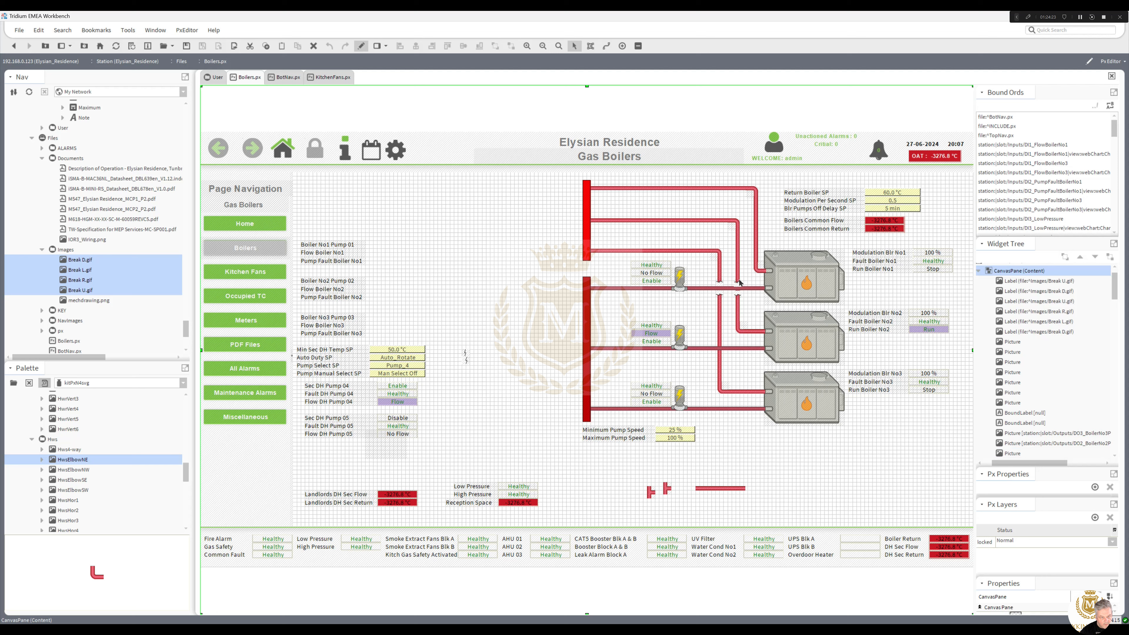
{"action": "left_click", "coordinate": [739, 295]}
{"action": "left_click", "coordinate": [740, 286], "text": "ctrl"}
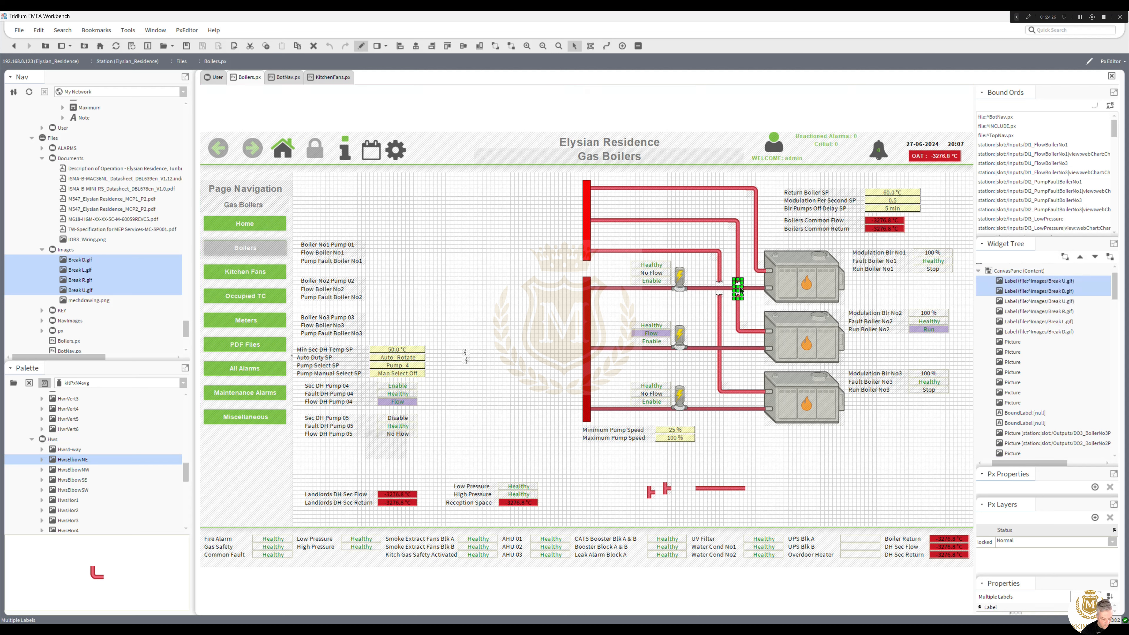
{"action": "left_click", "coordinate": [692, 310]}
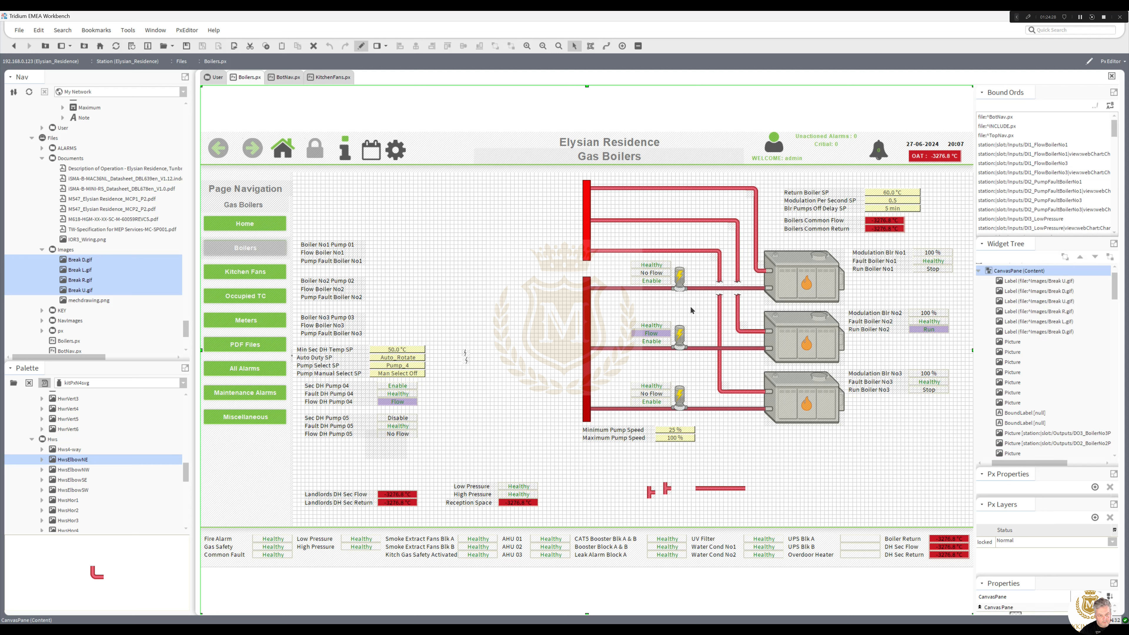
Duplicate the break pair on Boiler No3's flow pipe and align the copy where that pipe crosses Boiler No2's return pipe
{"action": "left_click", "coordinate": [720, 295]}
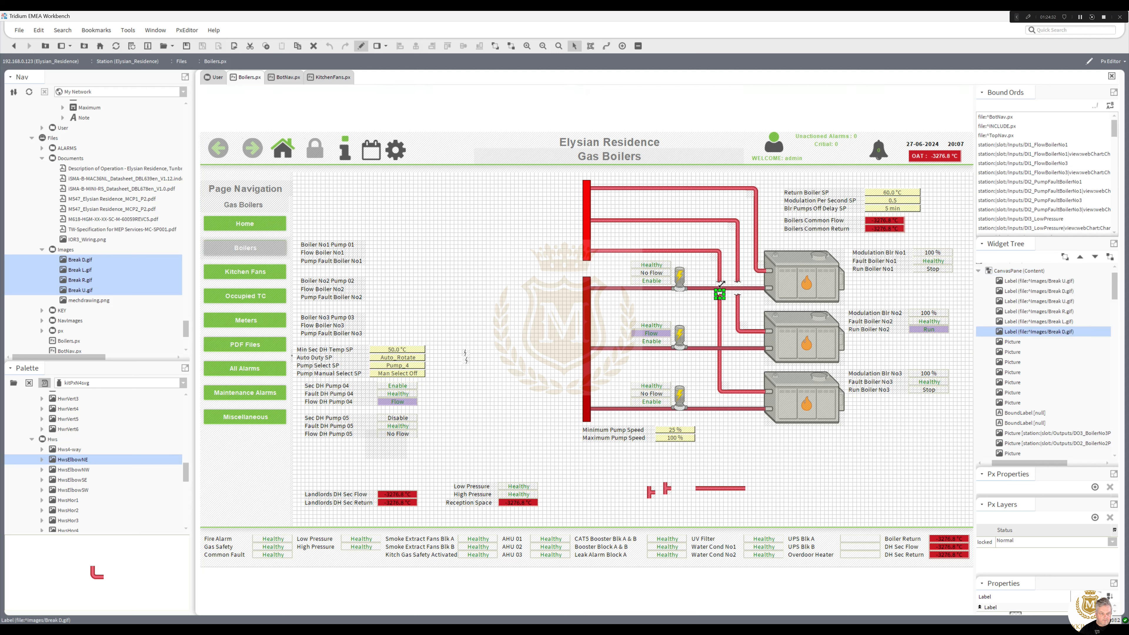
{"action": "left_click", "coordinate": [719, 283], "text": "ctrl"}
{"action": "right_click", "coordinate": [720, 282]}
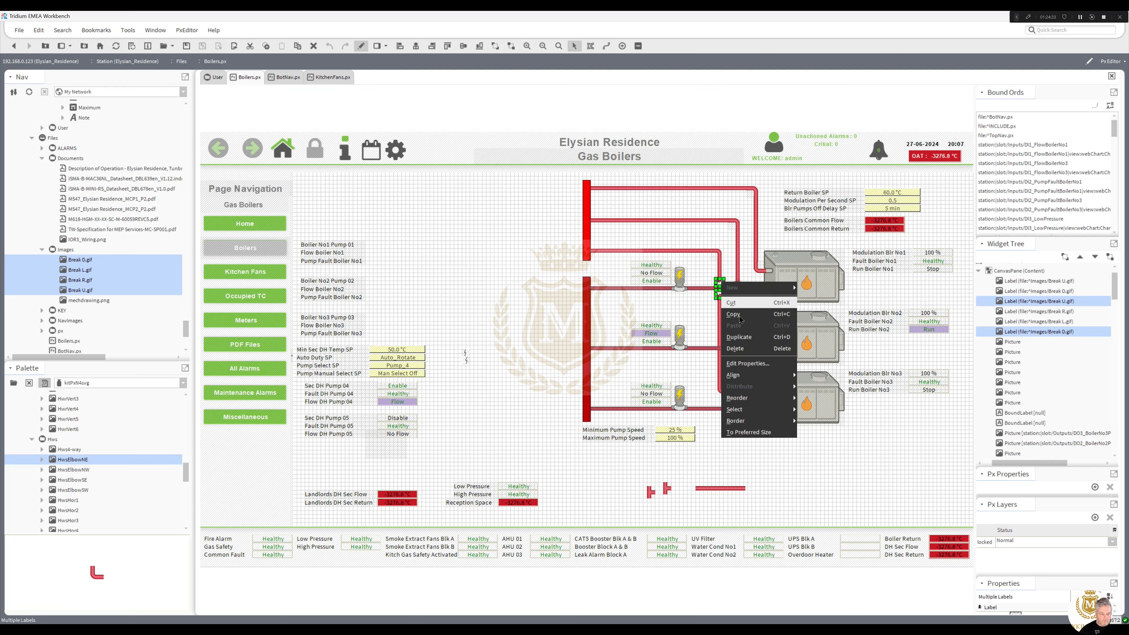
{"action": "left_click", "coordinate": [739, 336]}
{"action": "left_click_drag", "start_coordinate": [724, 289], "coordinate": [732, 363]}
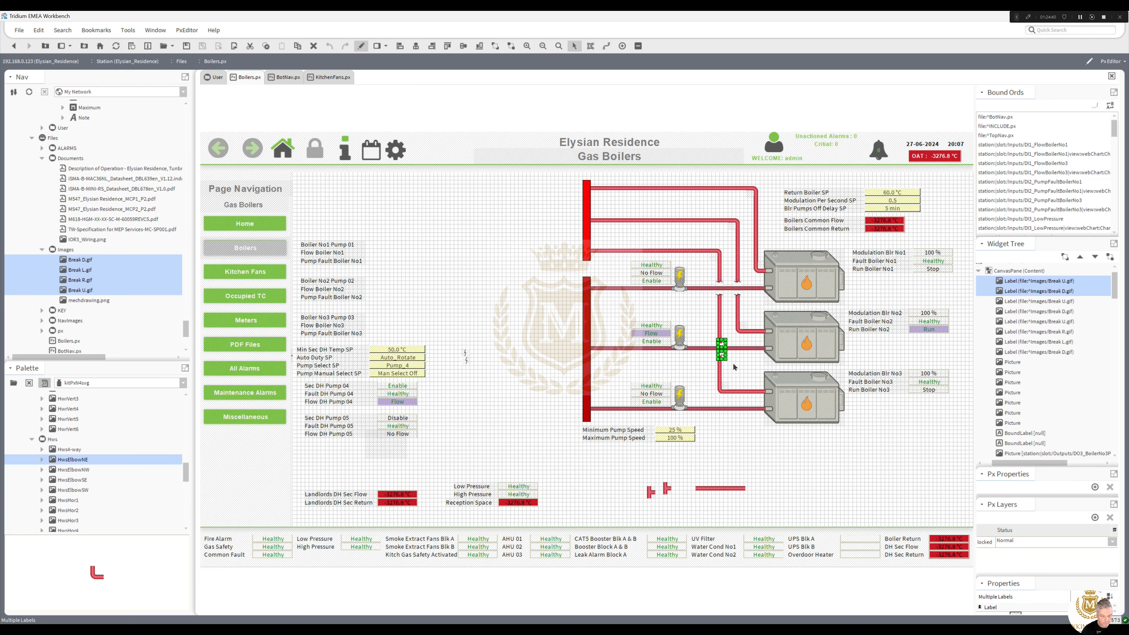
{"action": "key", "text": "Left"}
{"action": "left_click", "coordinate": [713, 366]}
{"action": "left_click_drag", "start_coordinate": [715, 363], "coordinate": [722, 351]}
{"action": "key", "text": "Up"}
{"action": "left_click", "coordinate": [704, 369]}
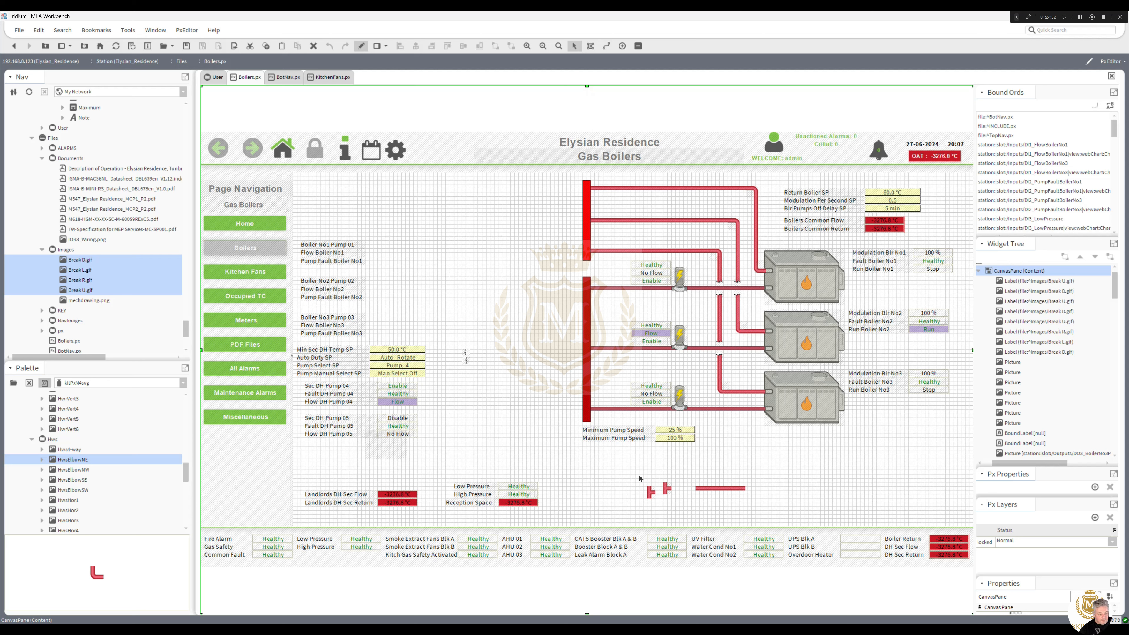
Delete the three leftover pipe pieces from the empty area below the boiler schematic
{"action": "left_click_drag", "start_coordinate": [640, 478], "coordinate": [774, 514]}
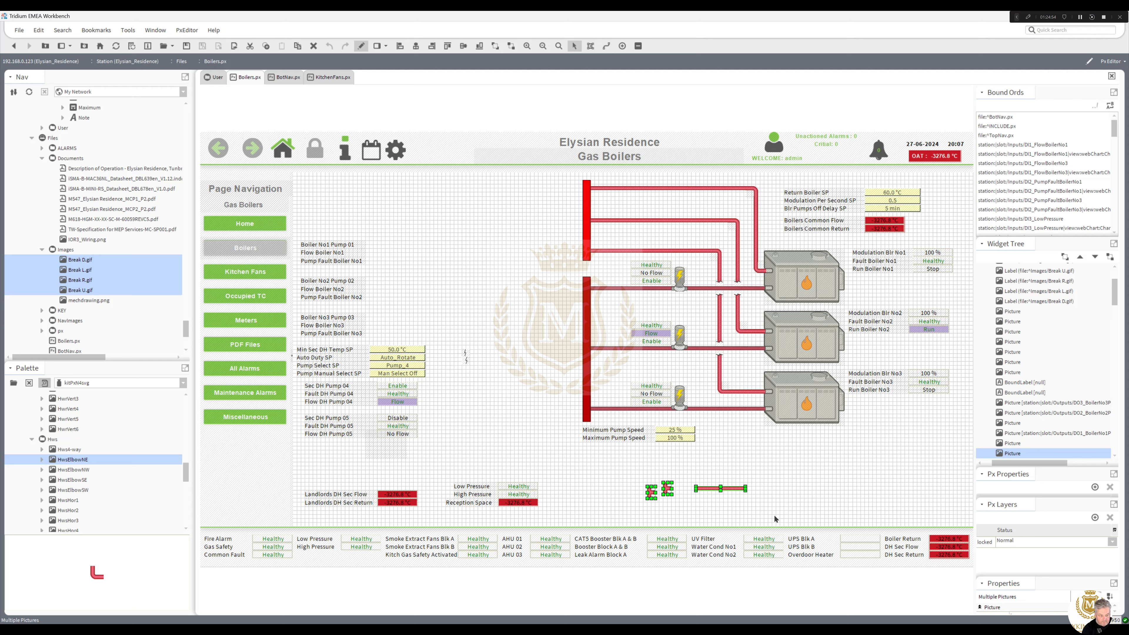
{"action": "key", "text": "Delete"}
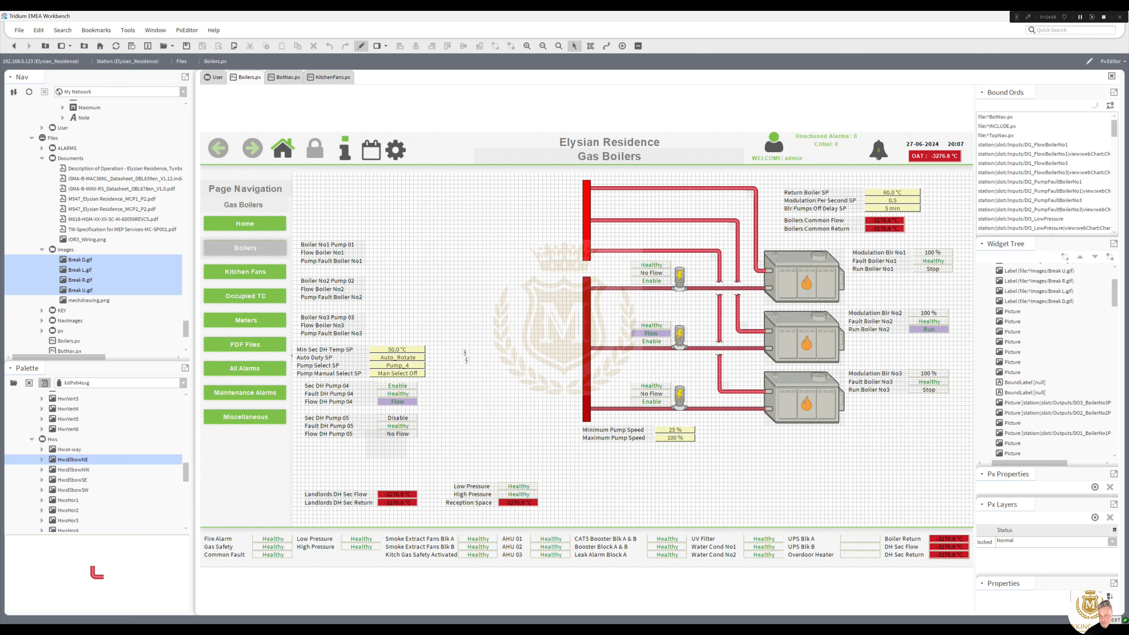
Examine the mechanical schematic PDF in the browser for how the secondary circuits connect to the flow header, and return to the page editor
{"action": "left_click_drag", "start_coordinate": [1128, 134], "coordinate": [736, 141]}
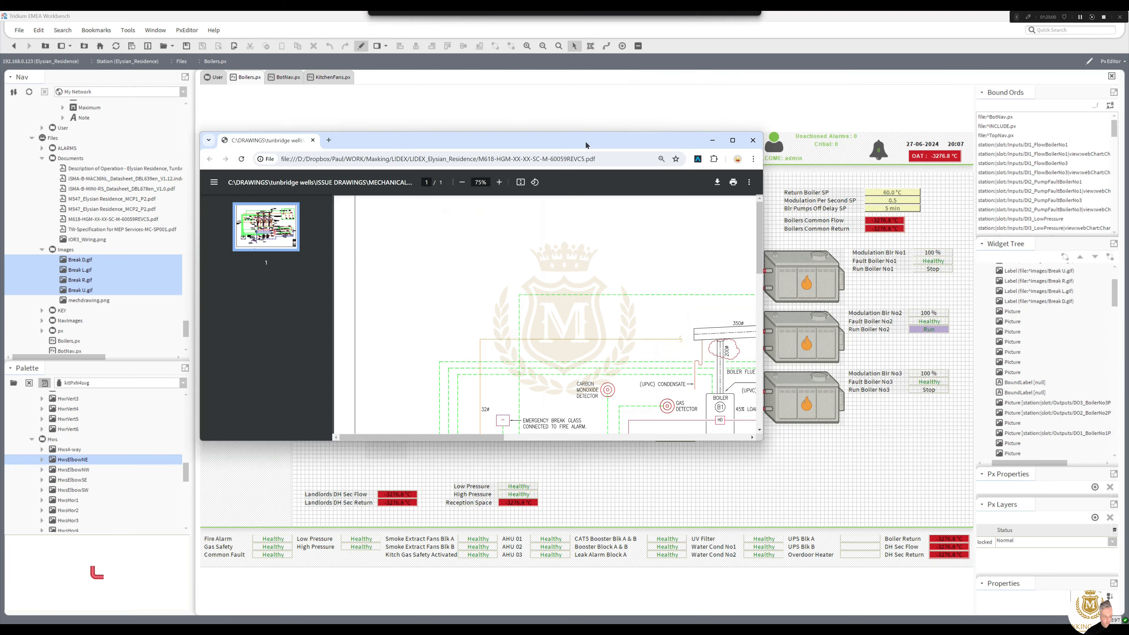
{"action": "left_click", "coordinate": [734, 139]}
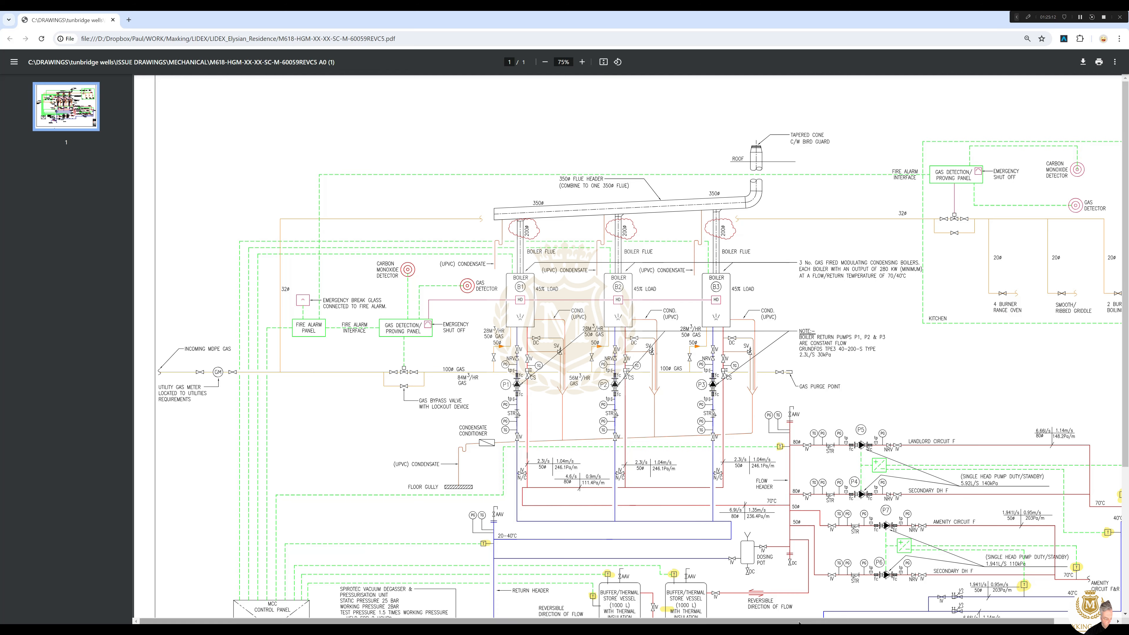
{"action": "scroll", "coordinate": [844, 512], "scroll_direction": "right", "scroll_amount": 1}
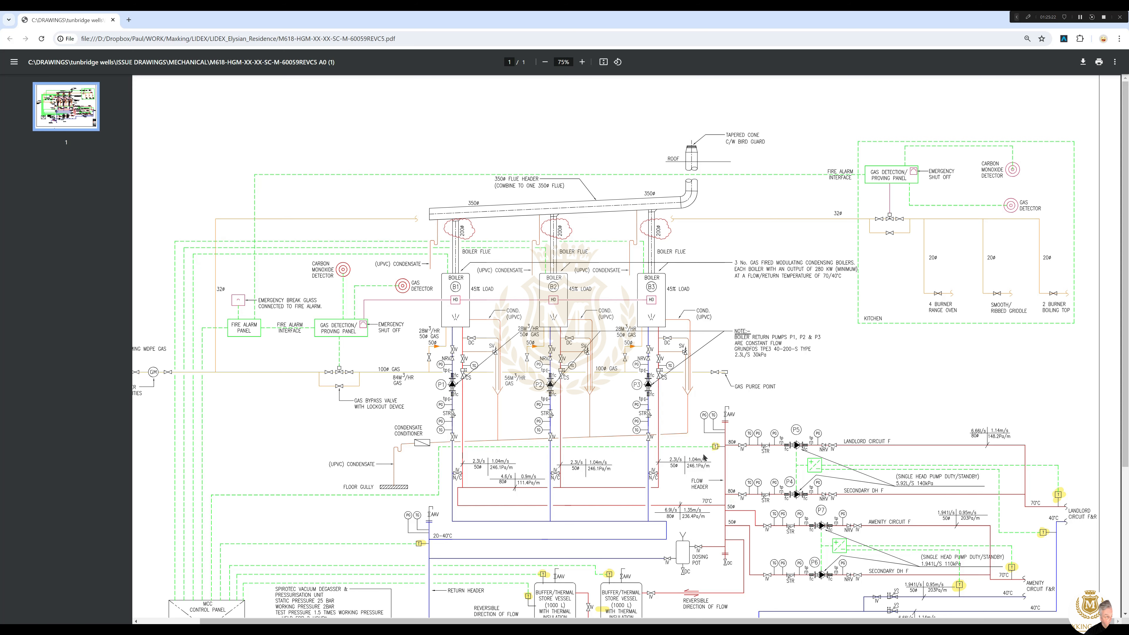
{"action": "key", "text": "super+Down"}
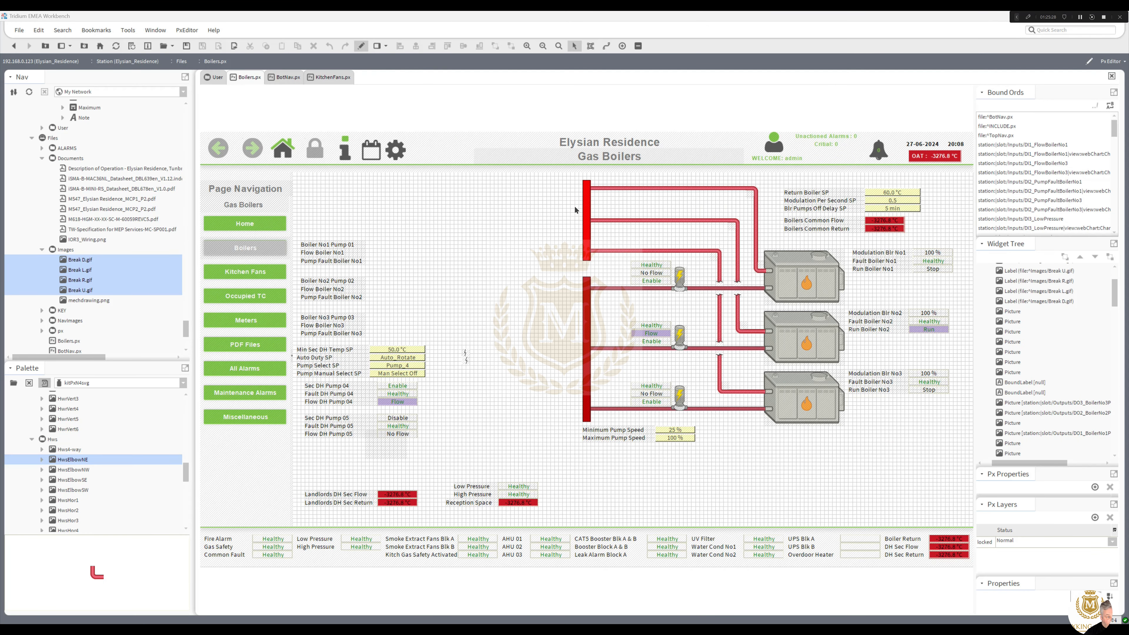
Duplicate Boiler No2's horizontal flow pipe and place the copy against the upper part of the flow header, on the side away from the boilers
{"action": "left_click", "coordinate": [626, 221]}
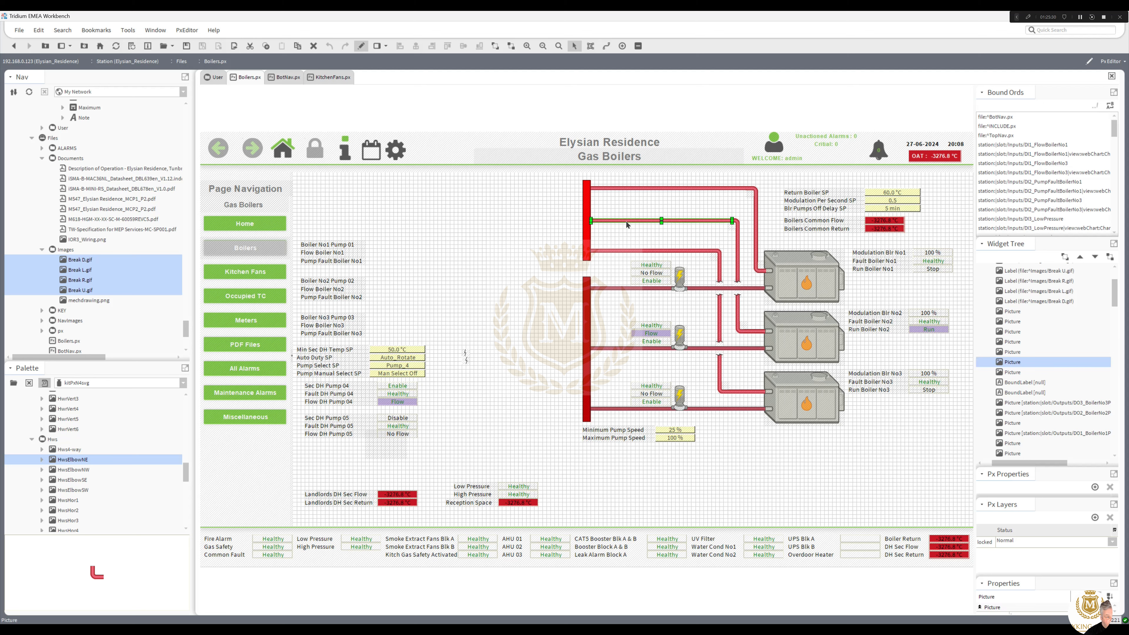
{"action": "right_click", "coordinate": [626, 221]}
{"action": "left_click", "coordinate": [635, 277]}
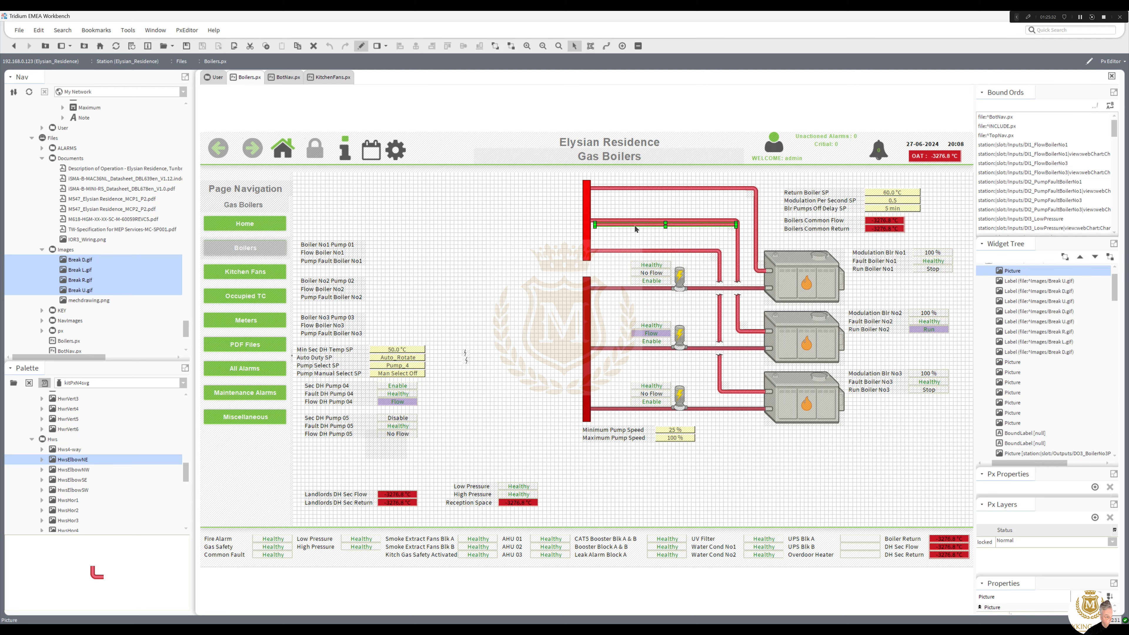
{"action": "left_click_drag", "start_coordinate": [635, 230], "coordinate": [481, 200]}
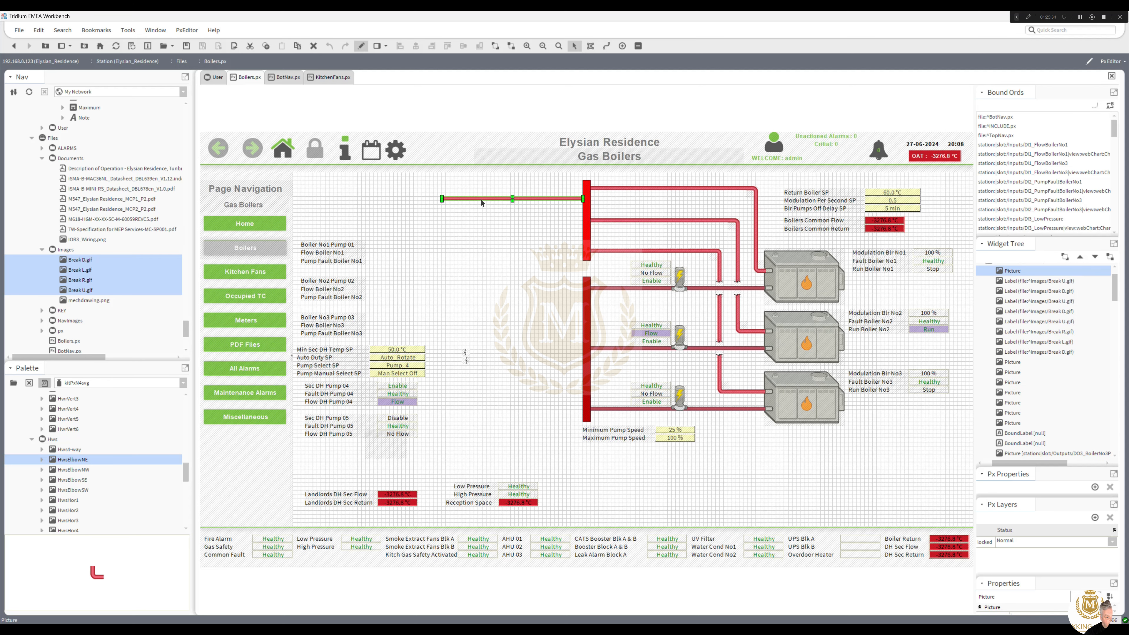
{"action": "key", "text": "Down"}
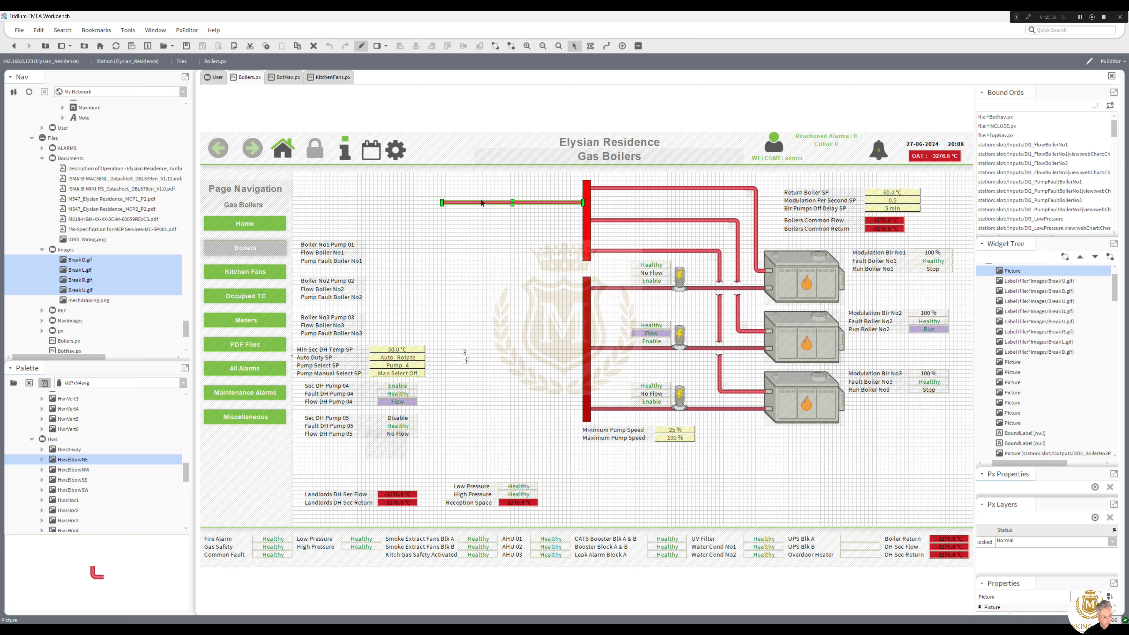
Duplicate the secondary pipe on the flow header and place the copy parallel below it, ending at the header
{"action": "right_click", "coordinate": [495, 206]}
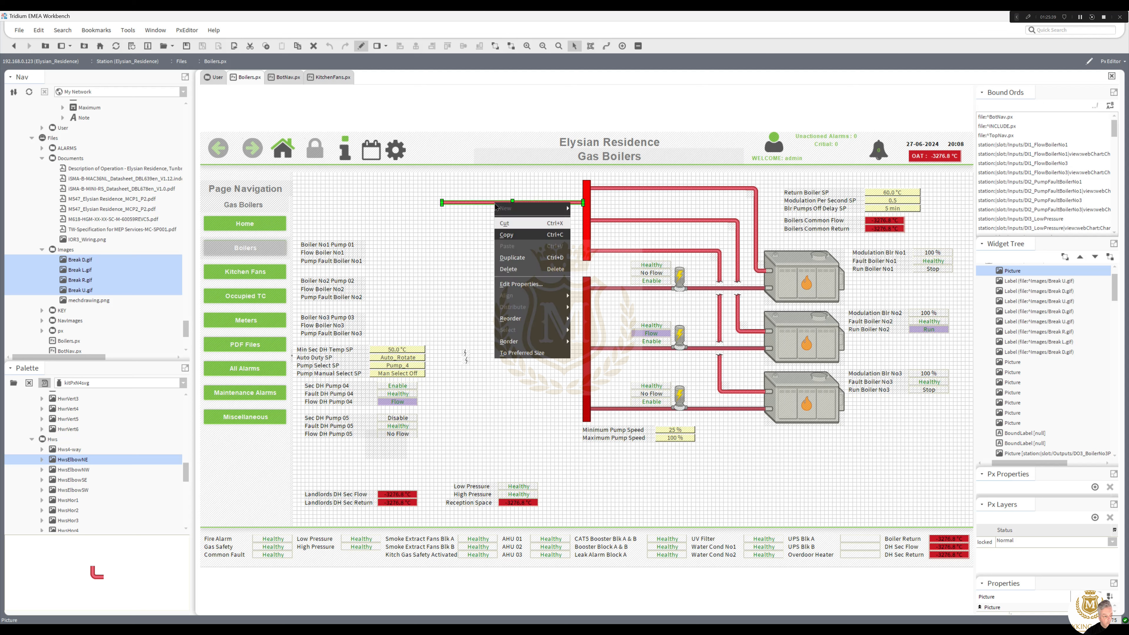
{"action": "left_click", "coordinate": [528, 260]}
{"action": "left_click_drag", "start_coordinate": [530, 209], "coordinate": [525, 238]}
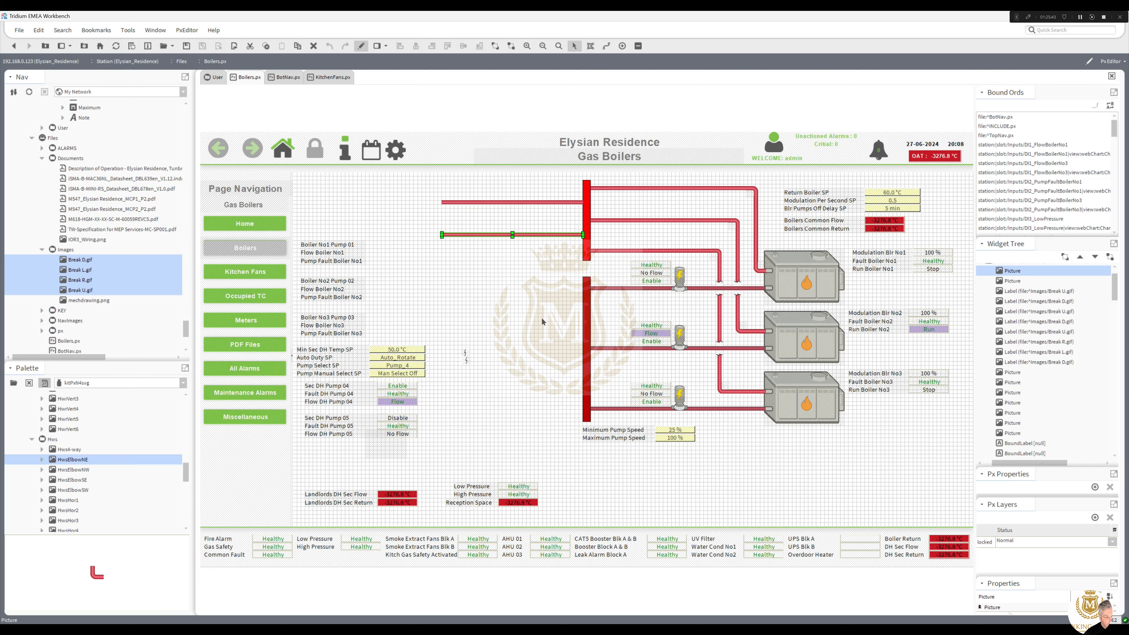
Duplicate Boiler No2's pump symbol onto the upper secondary pipe, and place a second copy directly below on the lower secondary pipe
{"action": "right_click", "coordinate": [681, 336]}
{"action": "left_click", "coordinate": [706, 391]}
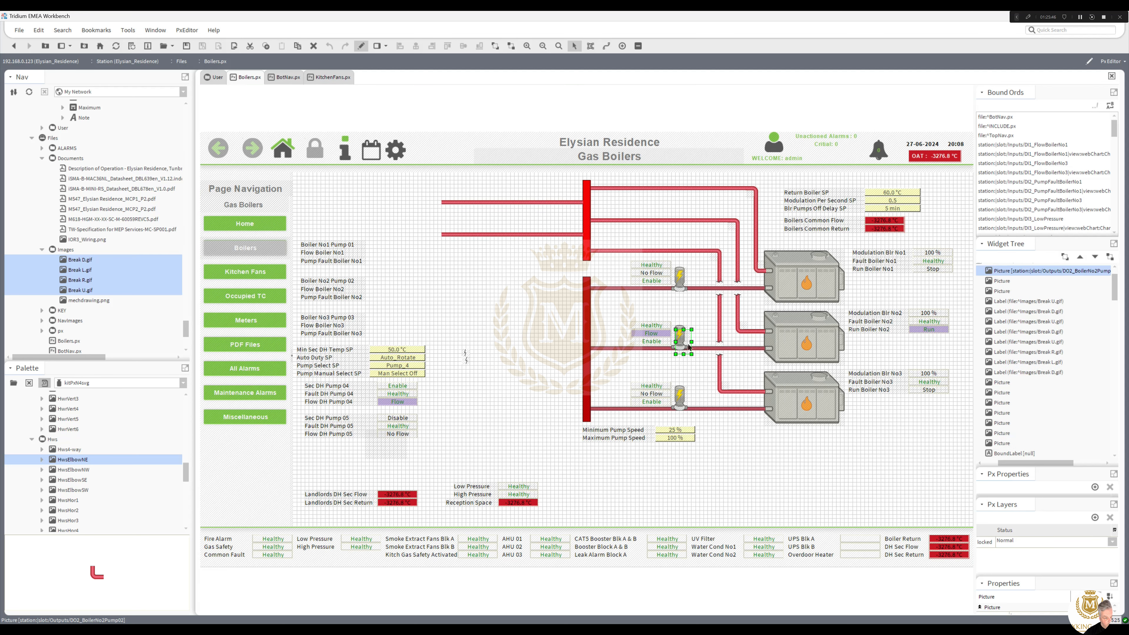
{"action": "left_click_drag", "start_coordinate": [556, 243], "coordinate": [537, 199]}
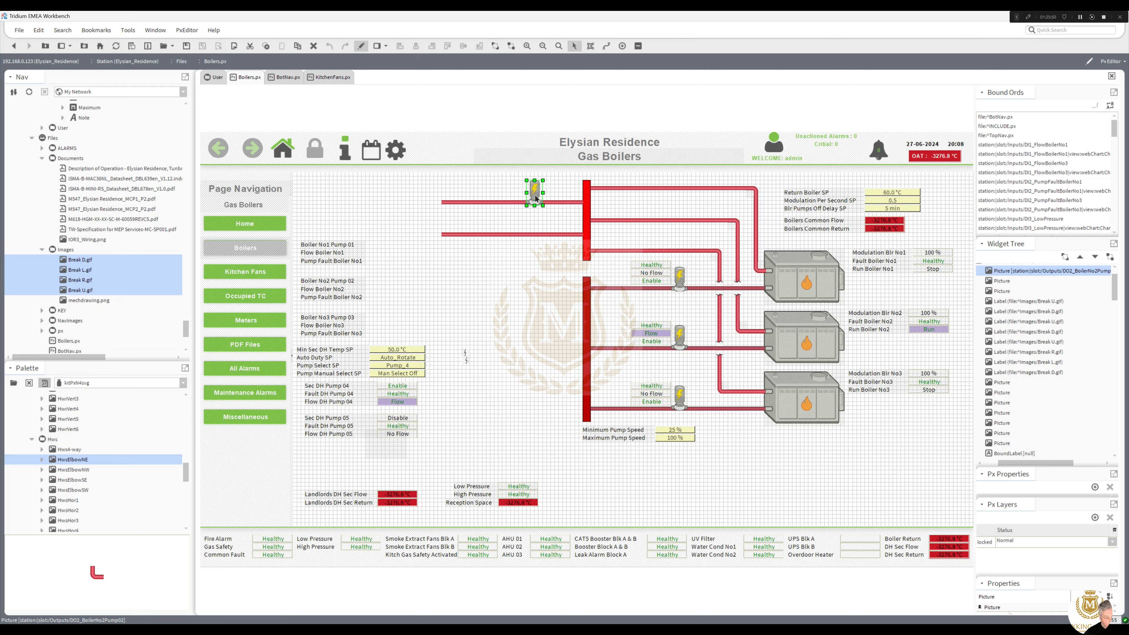
{"action": "right_click", "coordinate": [537, 199]}
{"action": "left_click", "coordinate": [548, 253]}
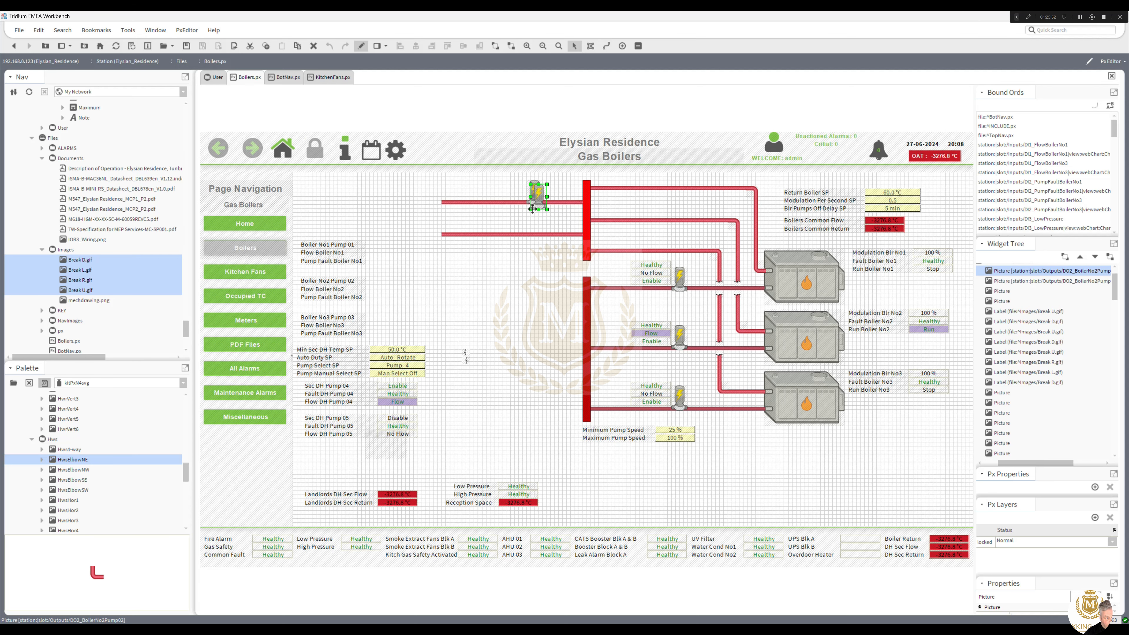
{"action": "left_click_drag", "start_coordinate": [533, 209], "coordinate": [533, 225]}
{"action": "left_click", "coordinate": [535, 261]}
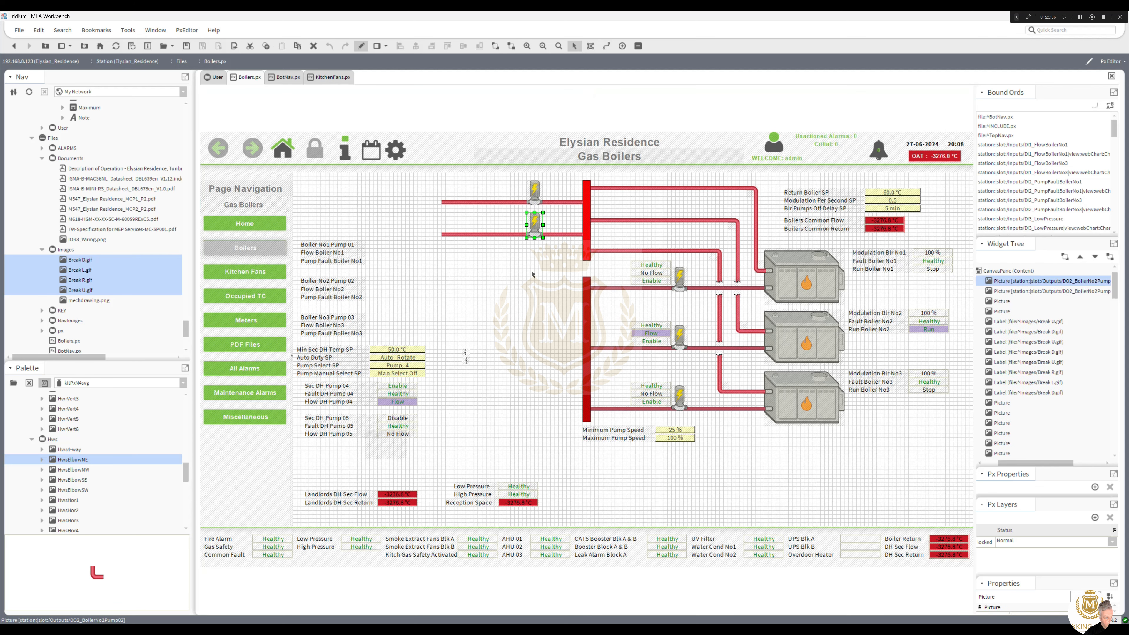
Duplicate the Pump Fault Boiler No3 label into the empty area of the schematic and set the copy's text to P01
{"action": "left_click", "coordinate": [462, 319]}
{"action": "left_click", "coordinate": [359, 333]}
{"action": "right_click", "coordinate": [360, 333]}
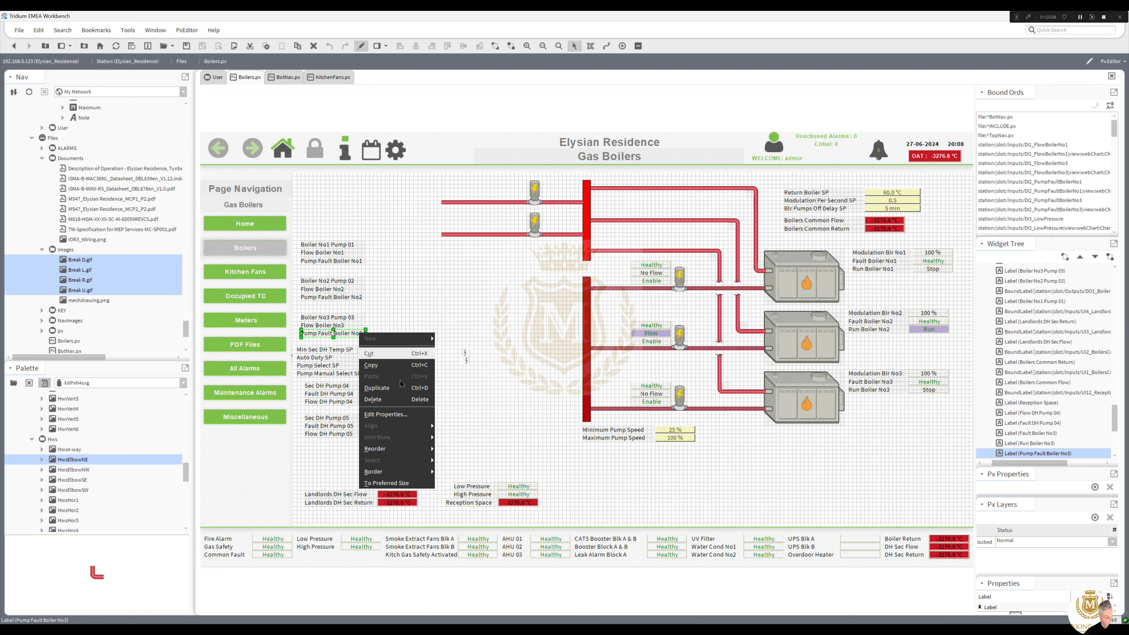
{"action": "left_click", "coordinate": [427, 353]}
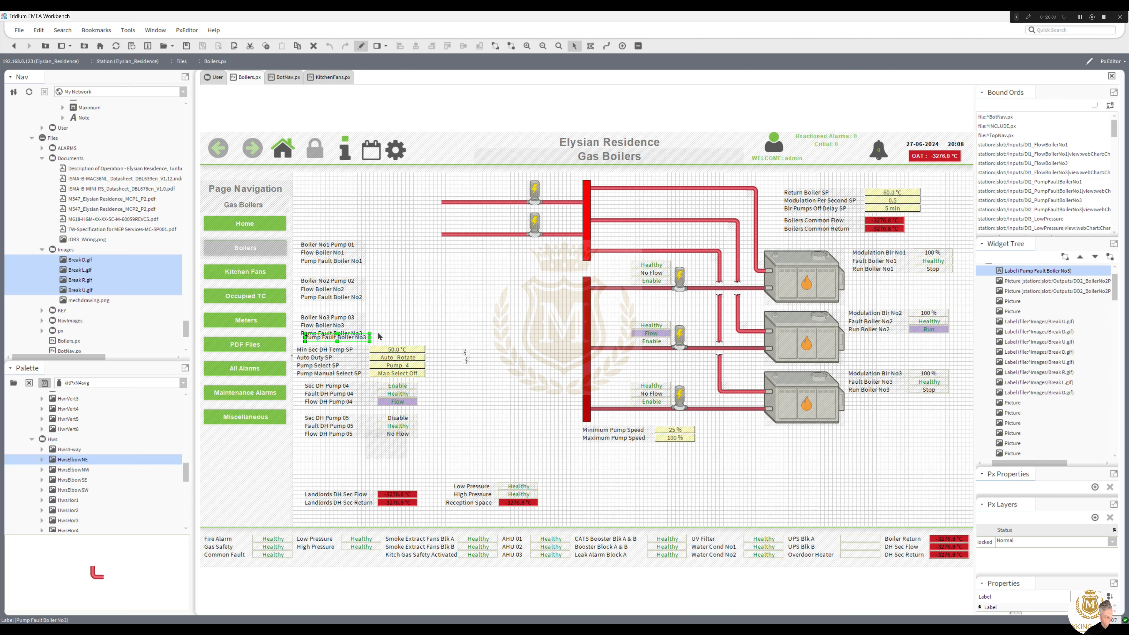
{"action": "left_click_drag", "start_coordinate": [365, 340], "coordinate": [505, 300]}
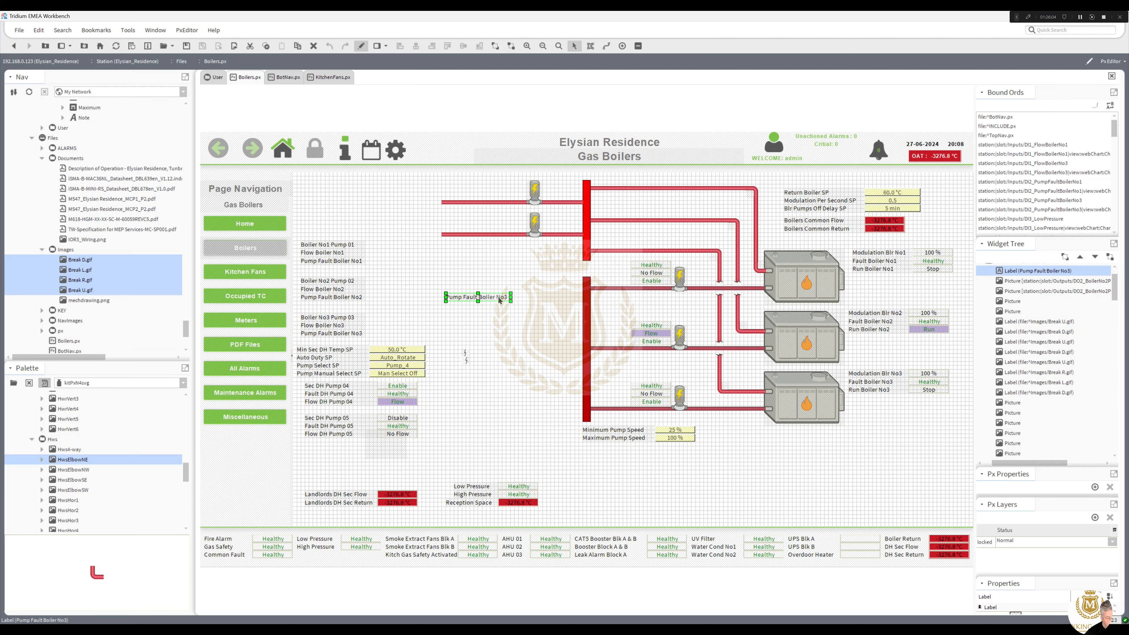
{"action": "double_click", "coordinate": [498, 299]}
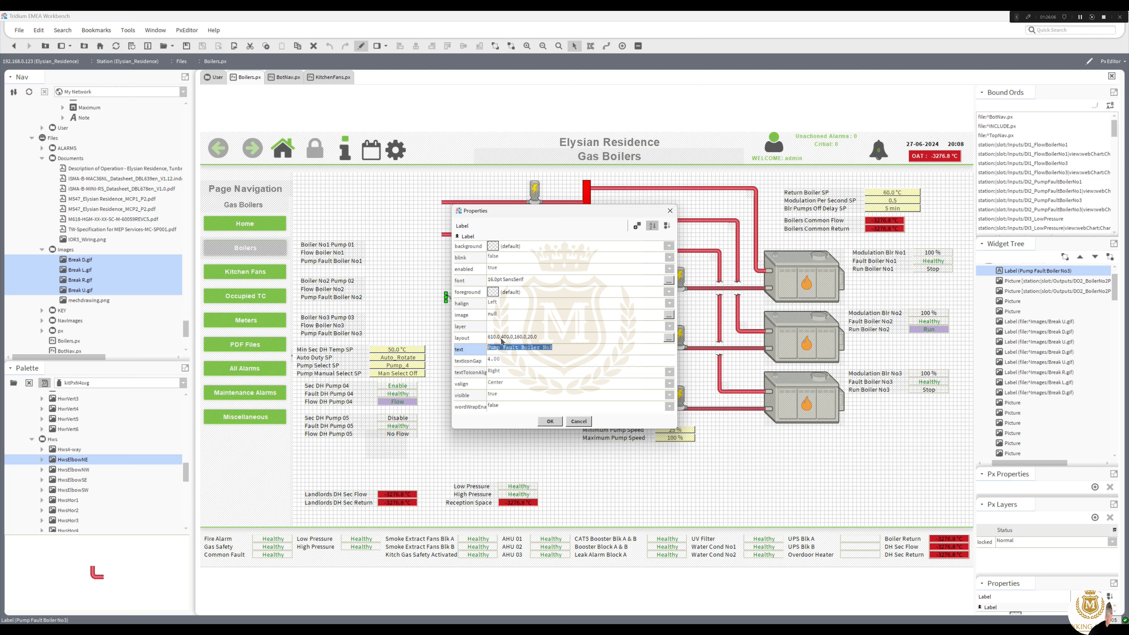
{"action": "key", "text": "BackSpace"}
{"action": "type", "text": "P01"}
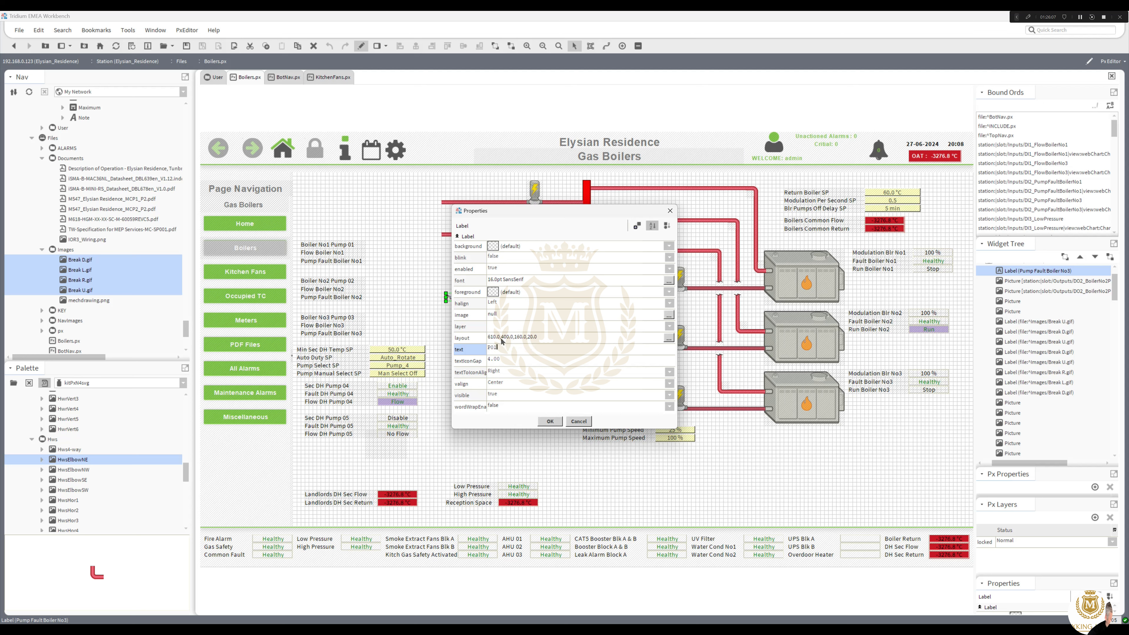
{"action": "left_click", "coordinate": [550, 421]}
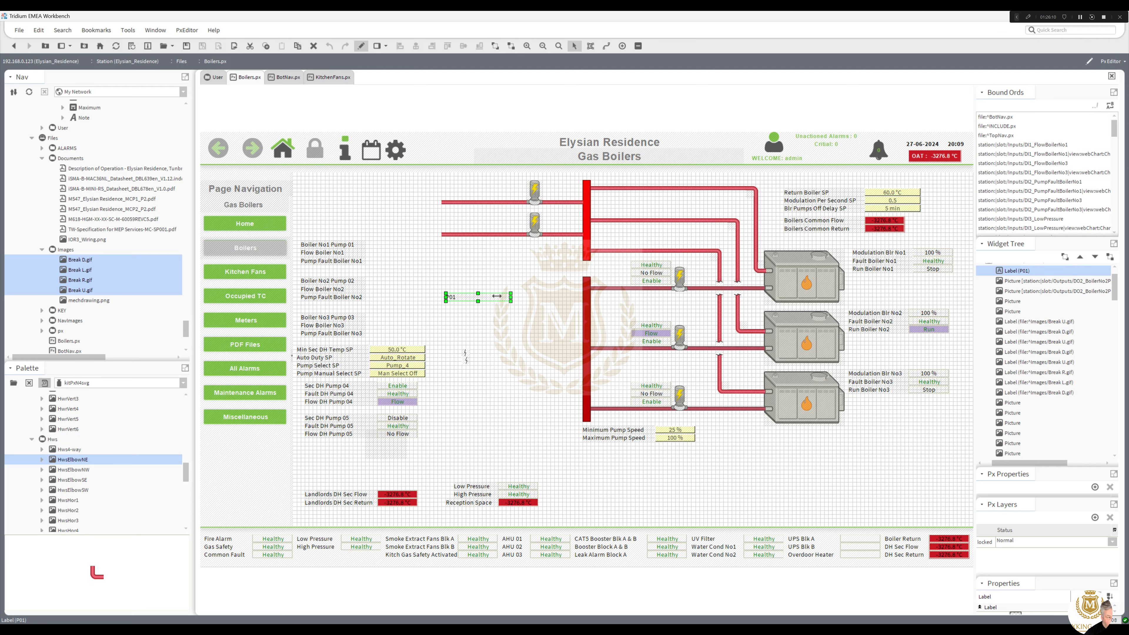
Narrow the P01 label to fit its text, make its font bold, and place it beside Boiler No1's pump
{"action": "left_click_drag", "start_coordinate": [496, 296], "coordinate": [455, 300]}
{"action": "double_click", "coordinate": [455, 299]}
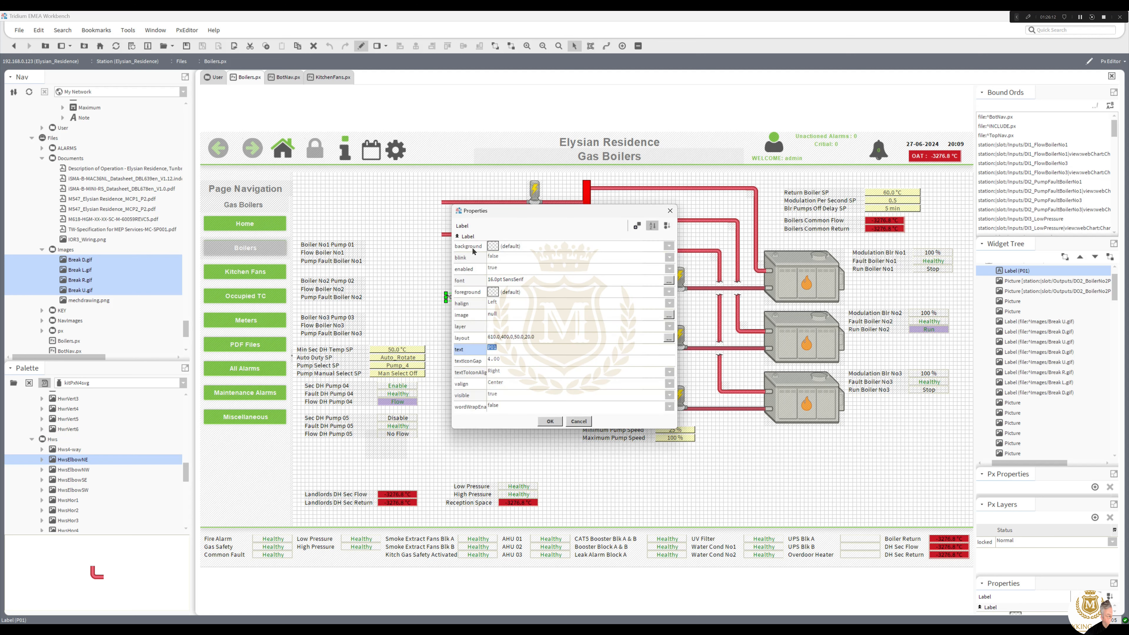
{"action": "double_click", "coordinate": [498, 280]}
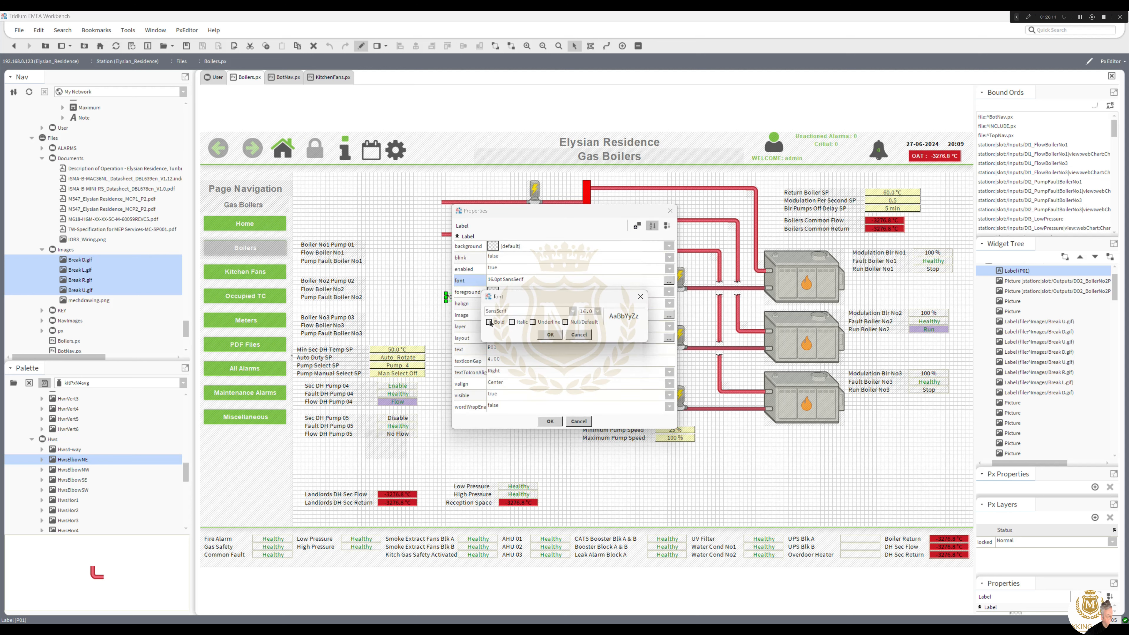
{"action": "left_click", "coordinate": [489, 322]}
{"action": "left_click", "coordinate": [550, 335]}
{"action": "left_click", "coordinate": [550, 421]}
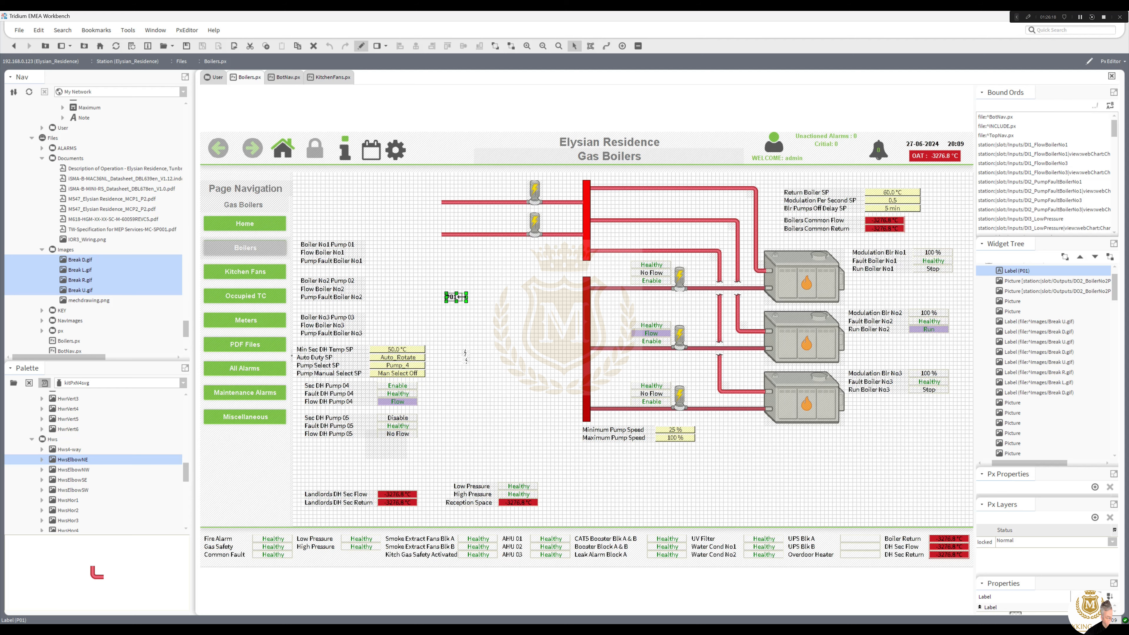
{"action": "left_click_drag", "start_coordinate": [449, 299], "coordinate": [691, 275]}
Duplicate the P01 label, place the copy beside Boiler No2's pump, and set its text to P02
{"action": "right_click", "coordinate": [692, 273]}
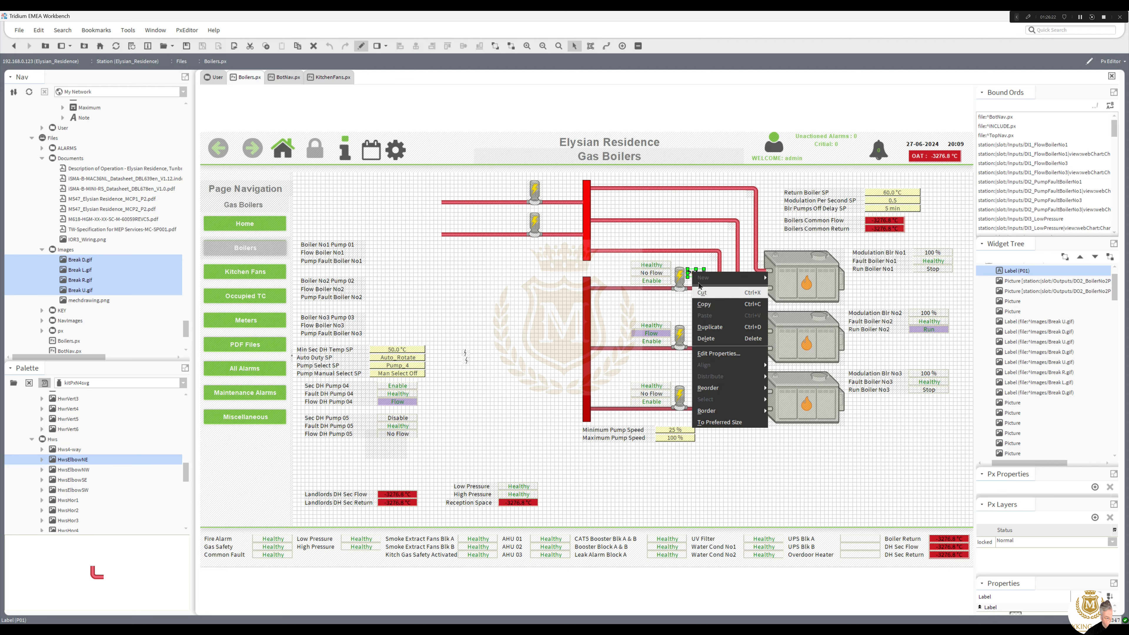
{"action": "left_click", "coordinate": [711, 326]}
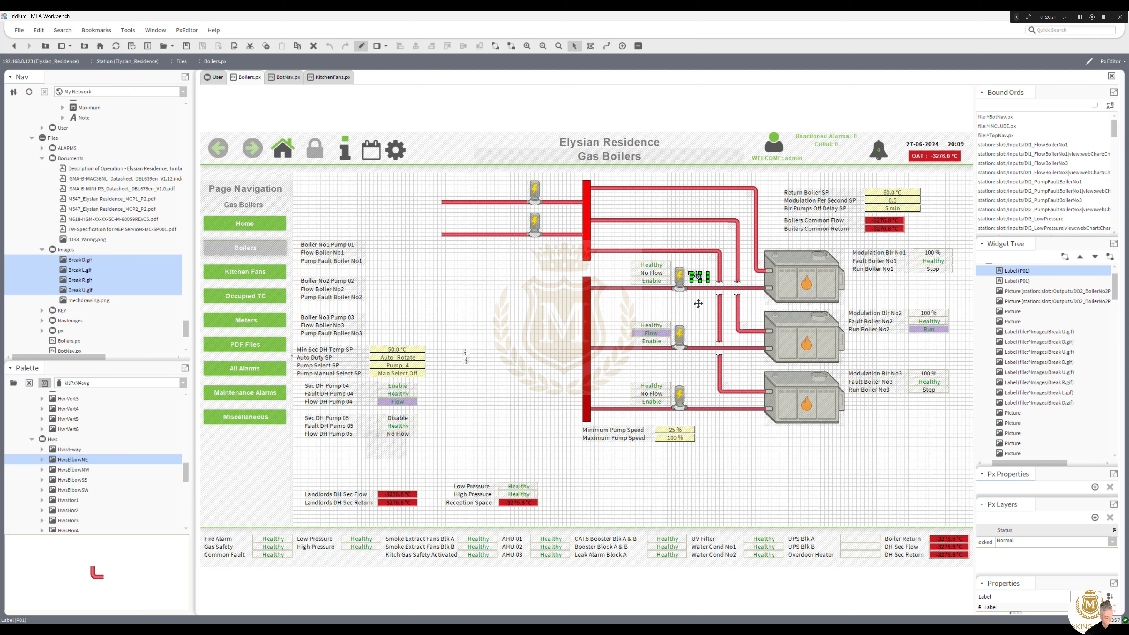
{"action": "left_click", "coordinate": [695, 329]}
{"action": "double_click", "coordinate": [694, 330]}
{"action": "left_click", "coordinate": [528, 346]}
{"action": "left_click_drag", "start_coordinate": [495, 346], "coordinate": [504, 359]}
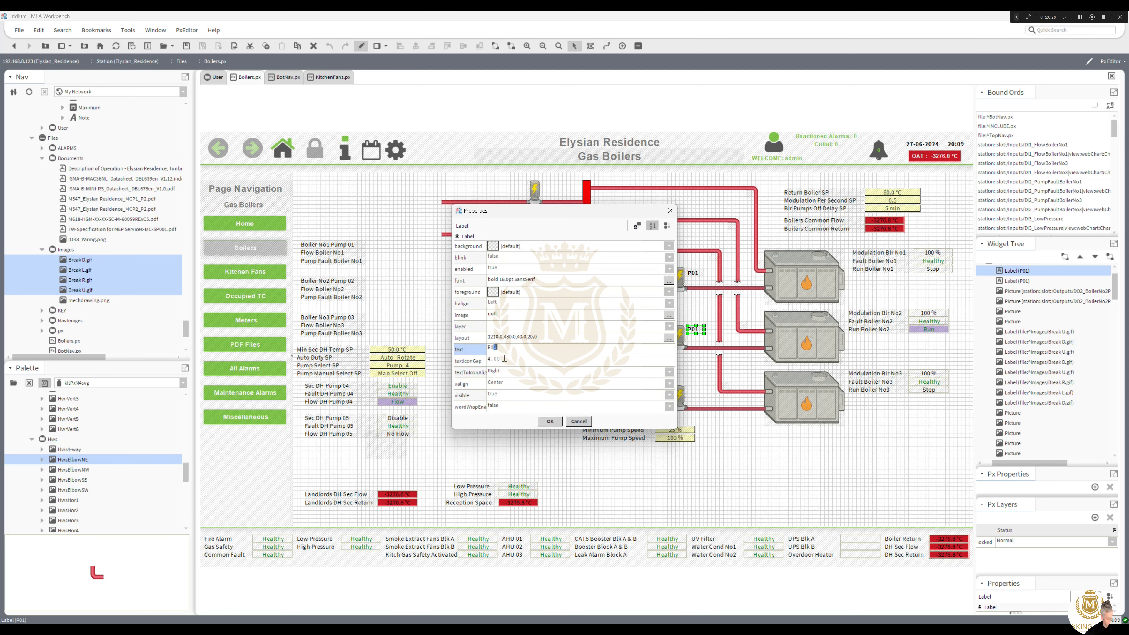
{"action": "type", "text": "2"}
{"action": "left_click", "coordinate": [550, 421]}
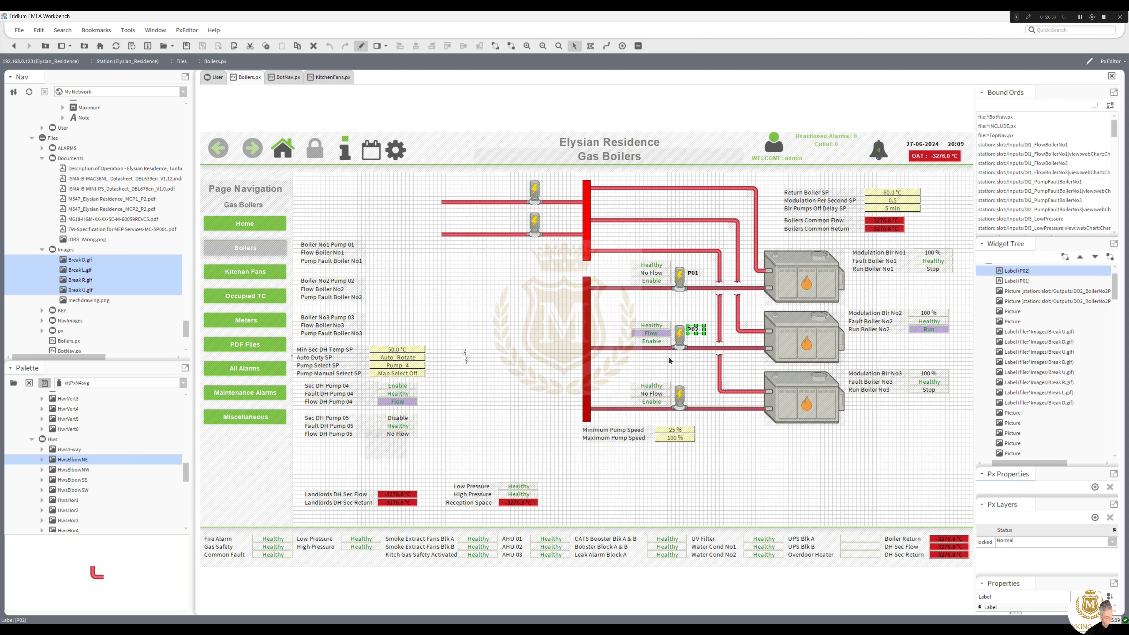
Duplicate the P02 label, place the copy beside Boiler No3's pump, and set its text to P03
{"action": "right_click", "coordinate": [695, 332]}
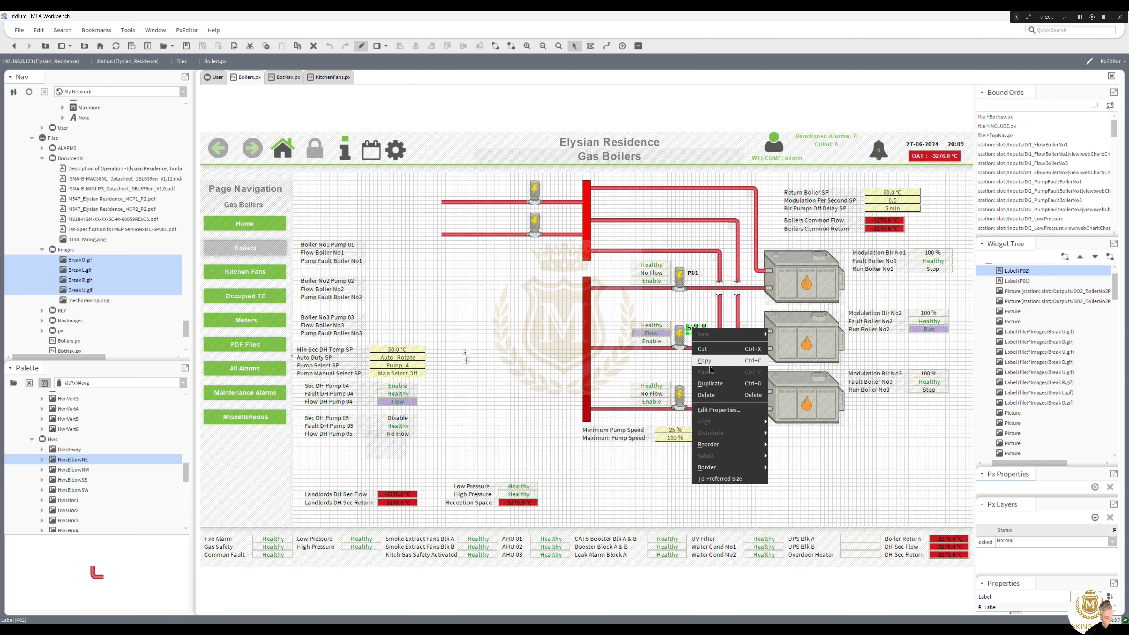
{"action": "left_click", "coordinate": [710, 384]}
{"action": "left_click_drag", "start_coordinate": [700, 337], "coordinate": [697, 392]}
{"action": "double_click", "coordinate": [696, 392]}
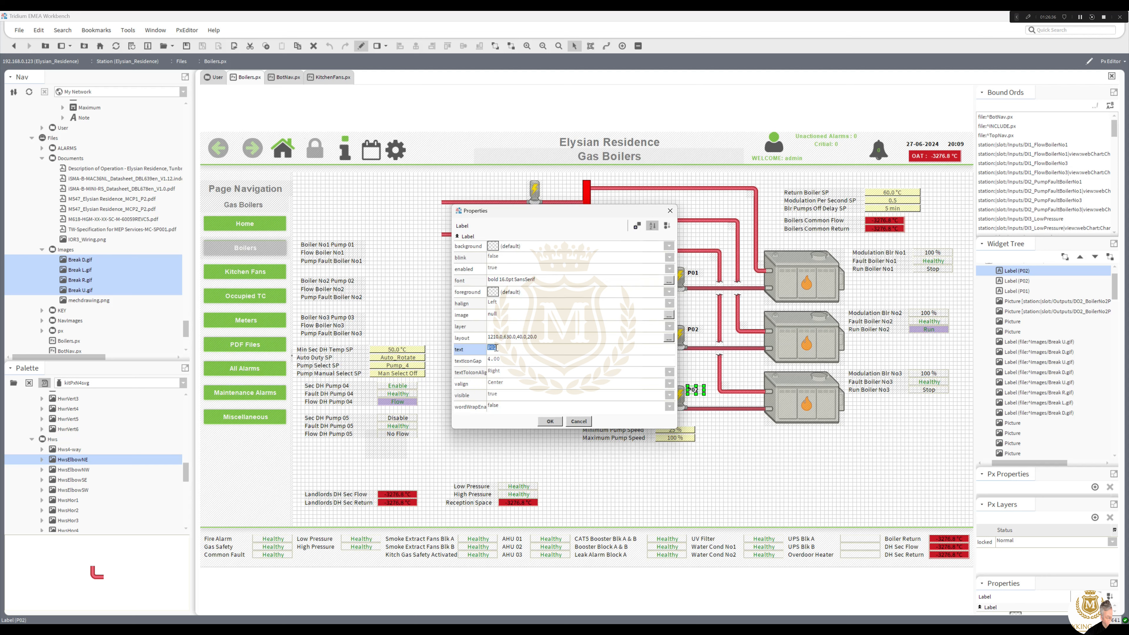
{"action": "type", "text": "P03"}
{"action": "left_click", "coordinate": [550, 421]}
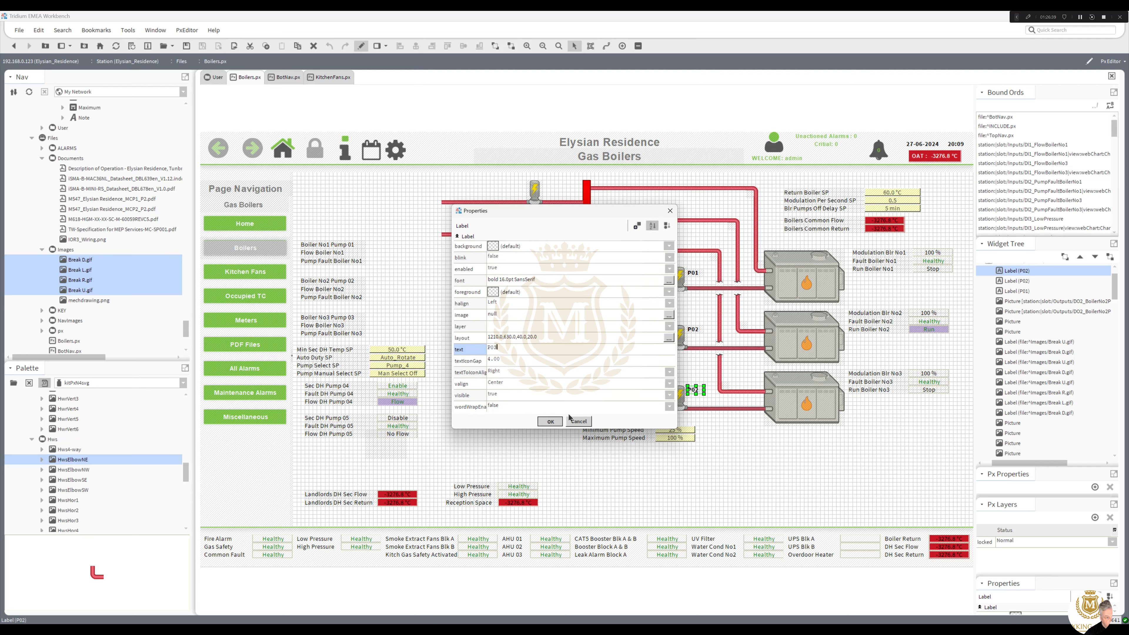
Duplicate the P03 label, place the copy beside the upper secondary pump, and set its text to P04
{"action": "right_click", "coordinate": [696, 392]}
{"action": "left_click", "coordinate": [708, 428]}
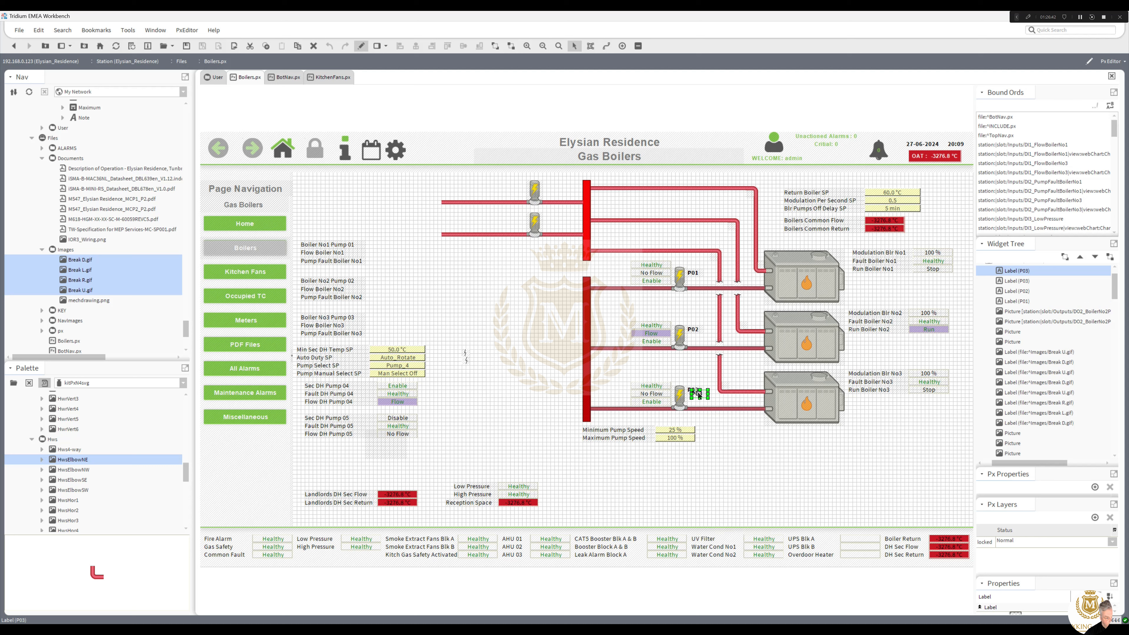
{"action": "left_click_drag", "start_coordinate": [699, 394], "coordinate": [551, 184]}
{"action": "double_click", "coordinate": [551, 183]}
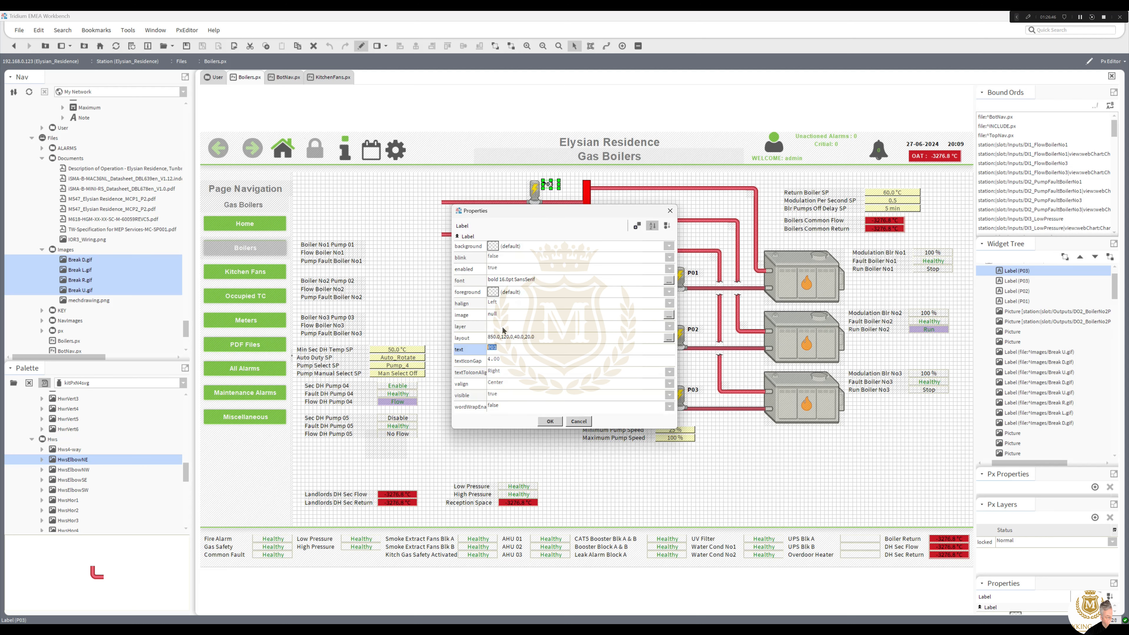
{"action": "left_click_drag", "start_coordinate": [494, 349], "coordinate": [501, 351]}
{"action": "left_click", "coordinate": [550, 421]}
Duplicate the P04 label, place the copy beside the lower secondary pump, and set its text to P05
{"action": "right_click", "coordinate": [549, 188]}
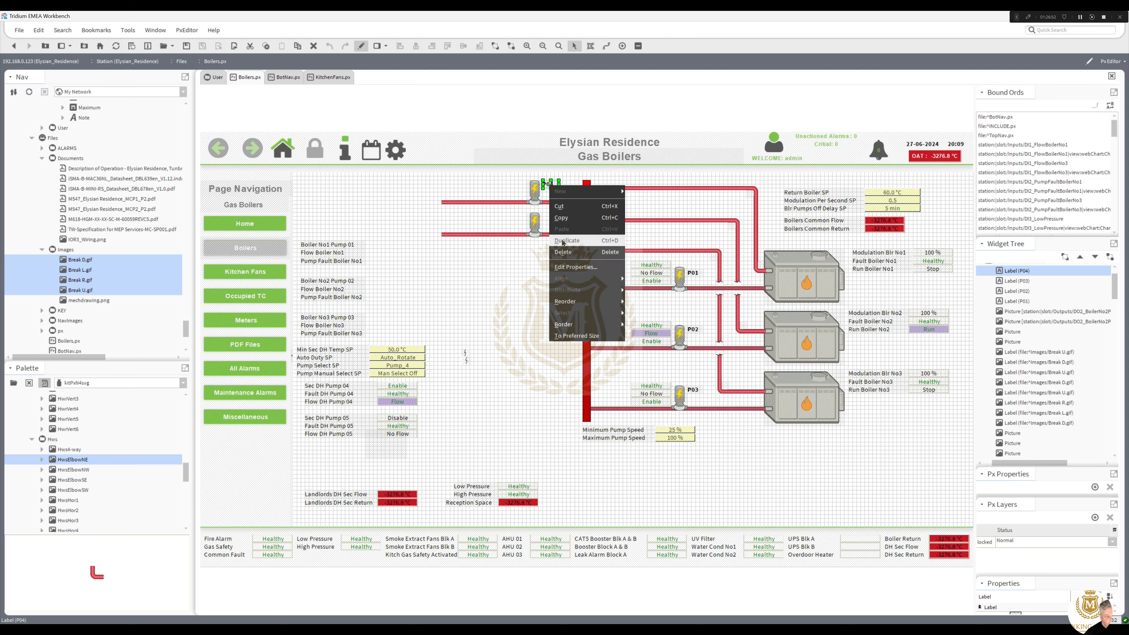
{"action": "left_click", "coordinate": [563, 239]}
{"action": "left_click_drag", "start_coordinate": [555, 193], "coordinate": [551, 221]}
{"action": "double_click", "coordinate": [551, 221]}
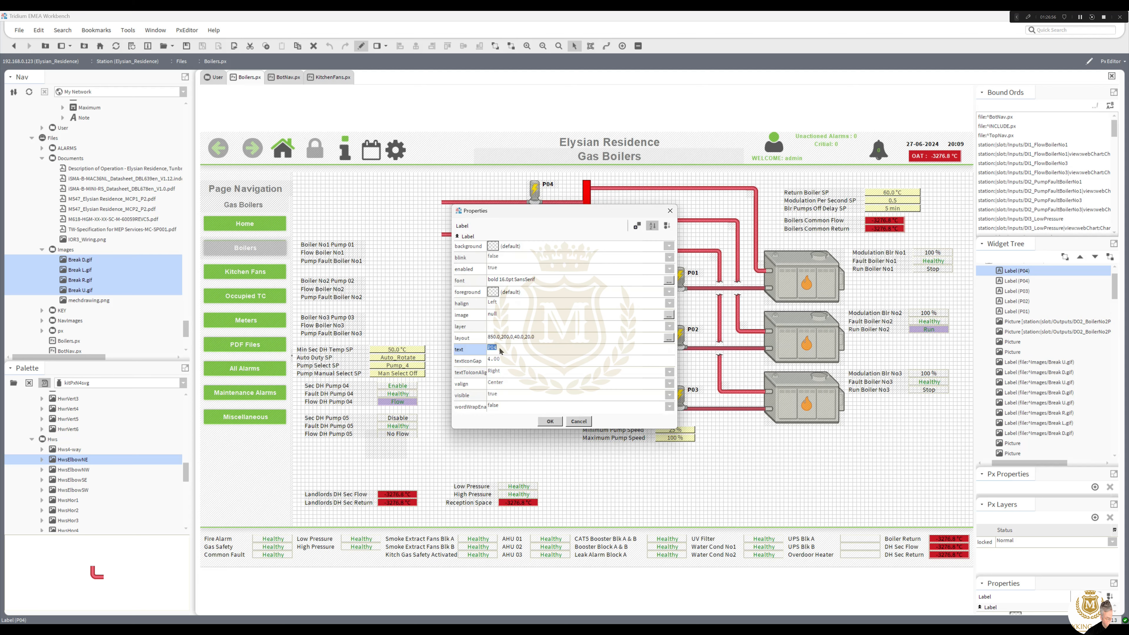
{"action": "type", "text": "P05"}
{"action": "left_click", "coordinate": [551, 421]}
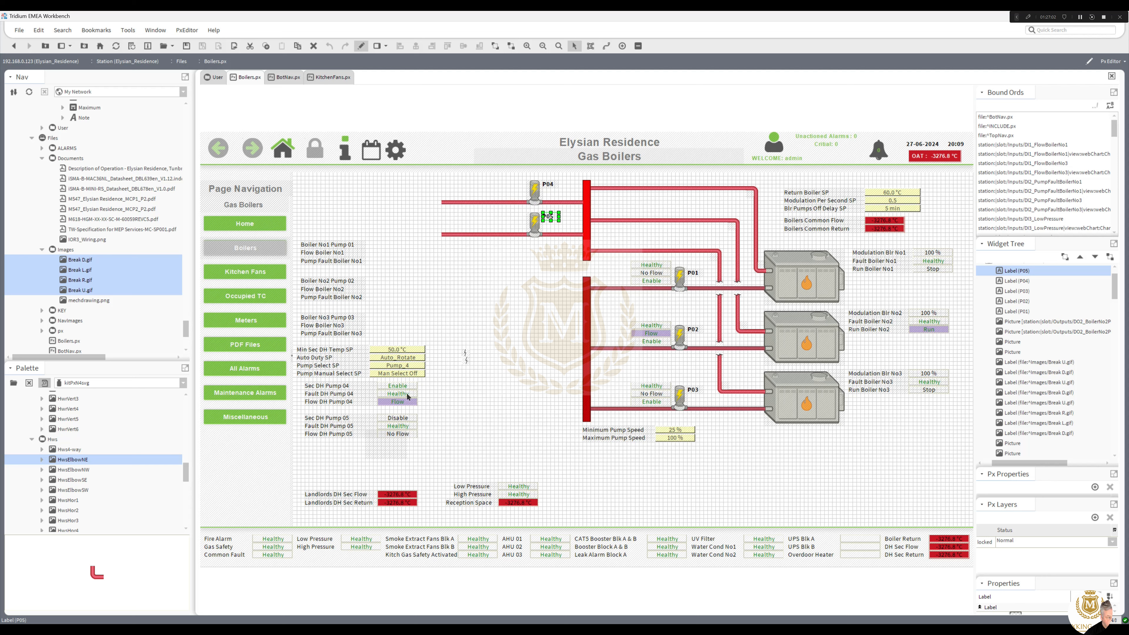
Move the enable, flow and fault values of DH Pump 04 beside pump P04, stacked with fault above flow above enable
{"action": "left_click", "coordinate": [397, 388]}
{"action": "left_click", "coordinate": [397, 394], "text": "shift"}
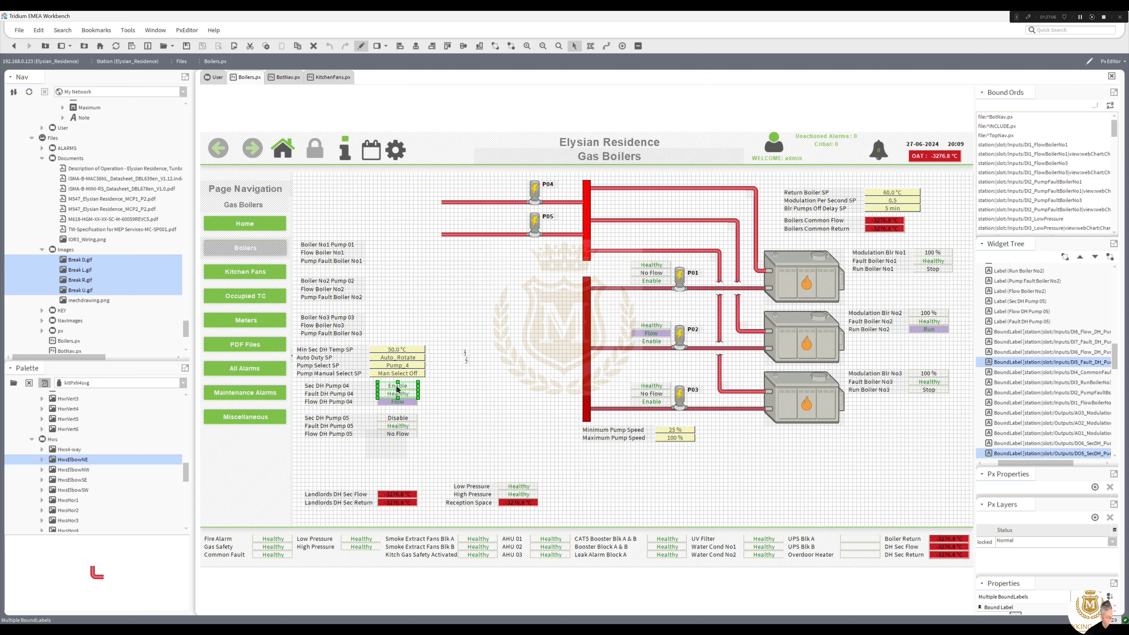
{"action": "left_click", "coordinate": [394, 403], "text": "shift"}
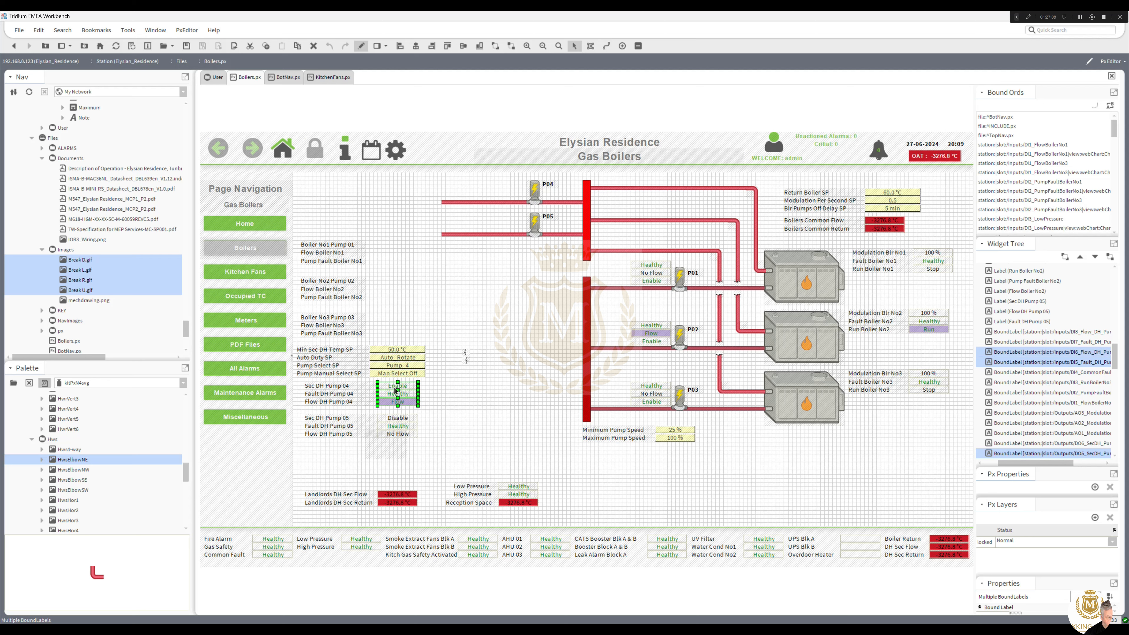
{"action": "left_click", "coordinate": [396, 389]}
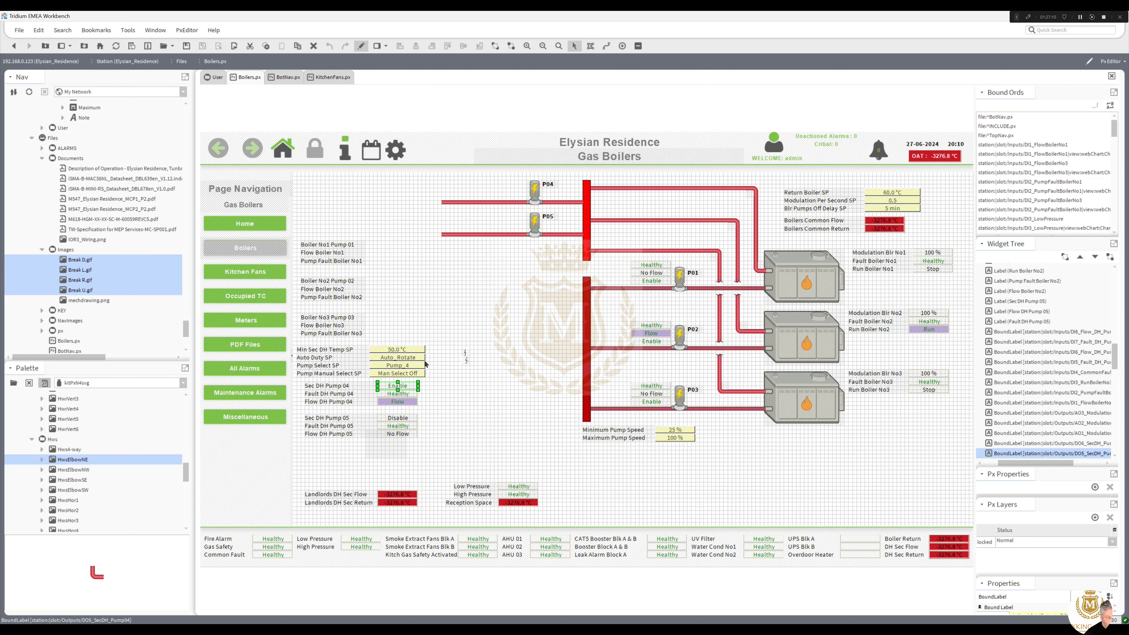
{"action": "left_click_drag", "start_coordinate": [425, 364], "coordinate": [502, 196]}
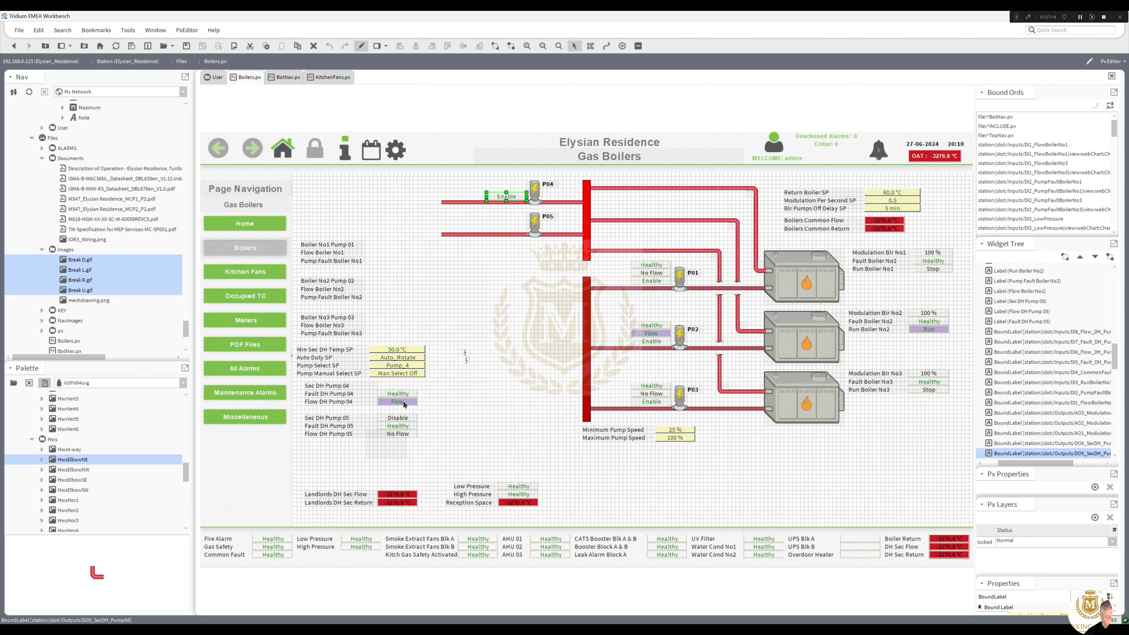
{"action": "left_click_drag", "start_coordinate": [402, 402], "coordinate": [507, 189]}
{"action": "mouse_move", "coordinate": [409, 393]}
{"action": "left_mouse_down"}
{"action": "mouse_move", "coordinate": [485, 192]}
{"action": "mouse_move", "coordinate": [518, 178]}
{"action": "left_mouse_up"}
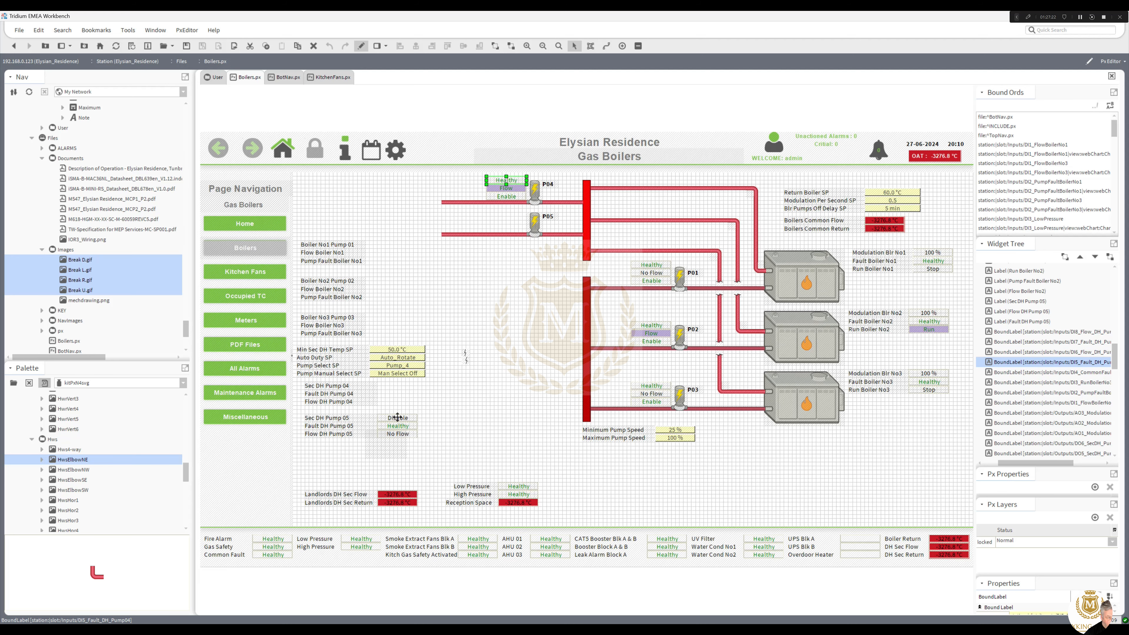
Move the Sec DH Pump 05 enable value beside pump P05 just above its pipe, and undo the stray move of the blank picture
{"action": "left_click_drag", "start_coordinate": [397, 418], "coordinate": [505, 227]}
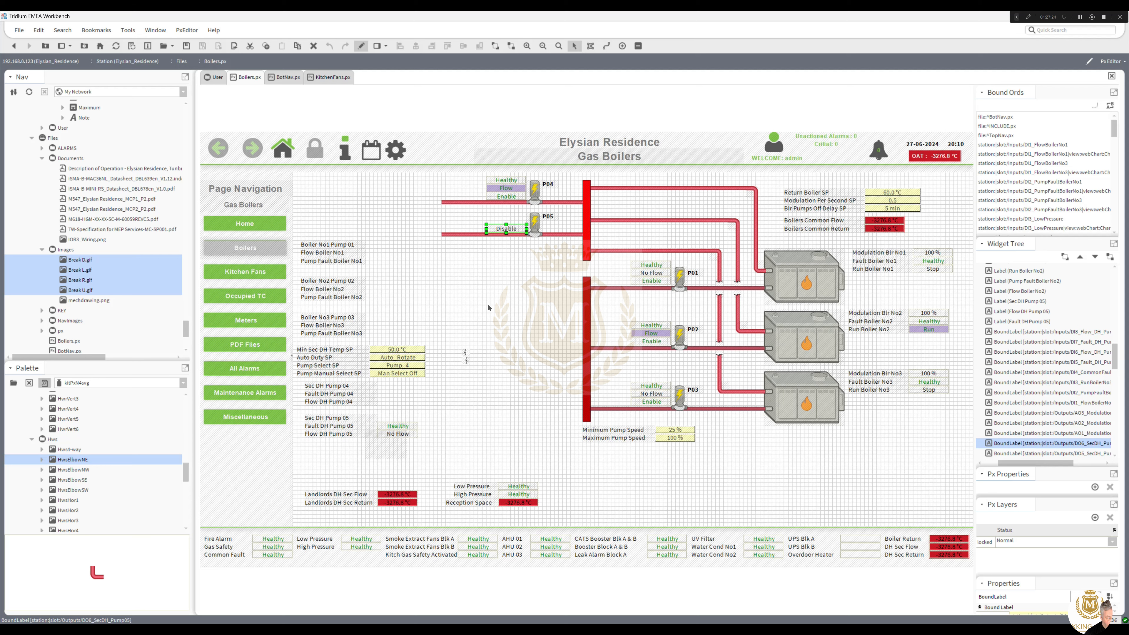
{"action": "left_click_drag", "start_coordinate": [405, 437], "coordinate": [513, 220]}
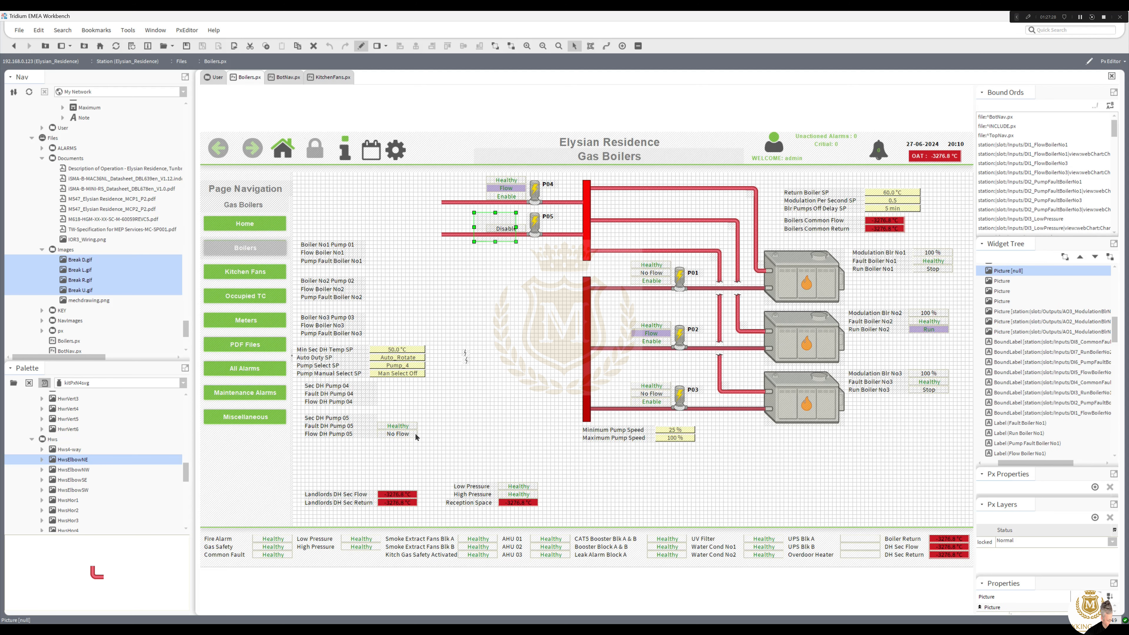
{"action": "key", "text": "ctrl+z"}
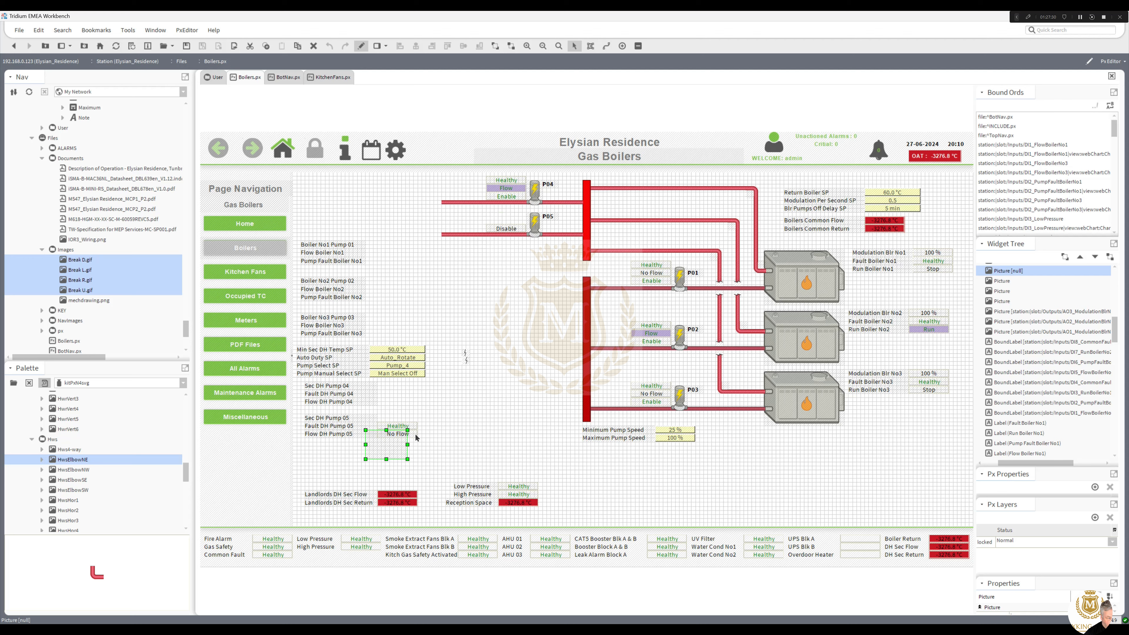
Move the flow and fault values of DH Pump 05 beside pump P05, stacked with fault above flow above enable
{"action": "left_click_drag", "start_coordinate": [416, 435], "coordinate": [501, 223]}
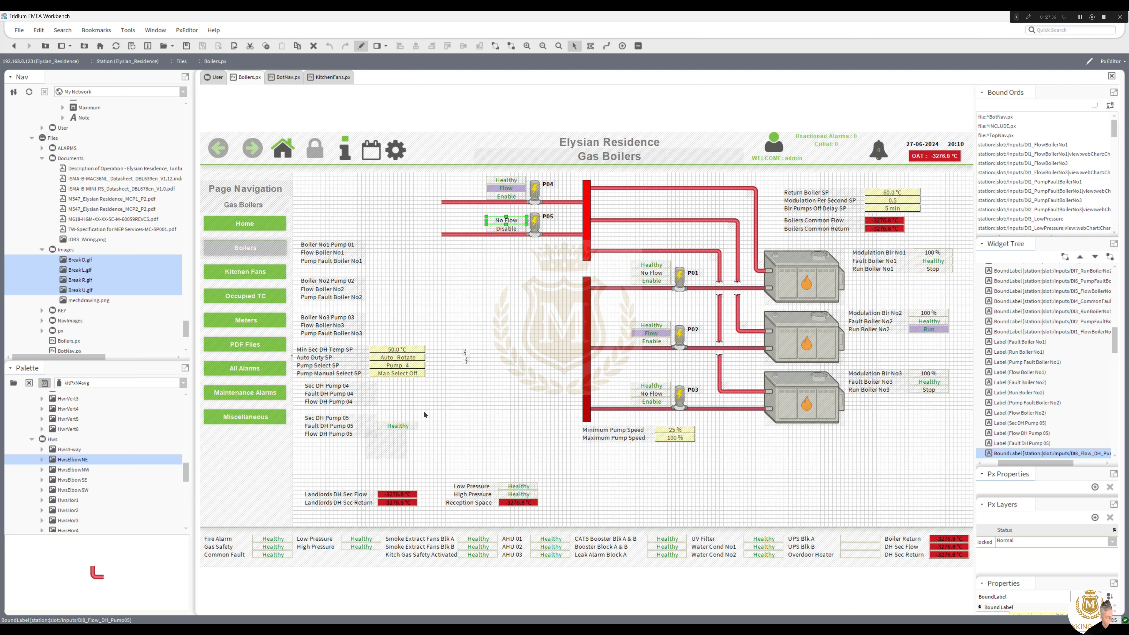
{"action": "mouse_move", "coordinate": [412, 423]}
{"action": "left_mouse_down"}
{"action": "mouse_move", "coordinate": [497, 316]}
{"action": "mouse_move", "coordinate": [521, 212]}
{"action": "left_mouse_up"}
Copy the ord from P05's enable value and bind the P05 pump picture to station:|slot:/Outputs/DO6_SecDH_Pump05
{"action": "left_click", "coordinate": [510, 231]}
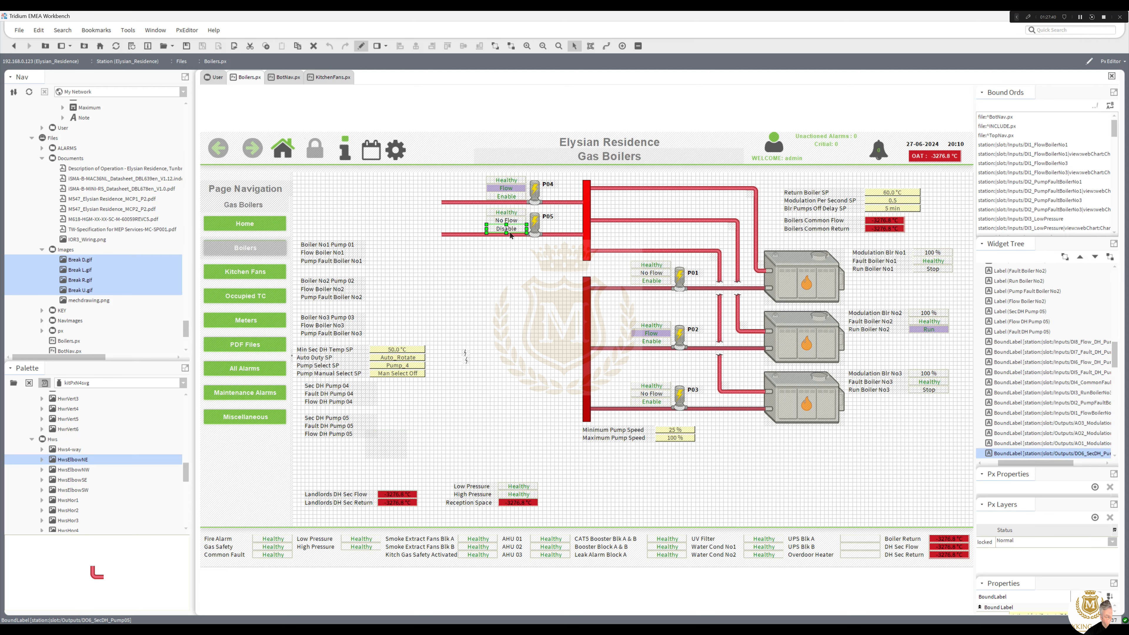
{"action": "double_click", "coordinate": [510, 231]}
{"action": "double_click", "coordinate": [546, 368]}
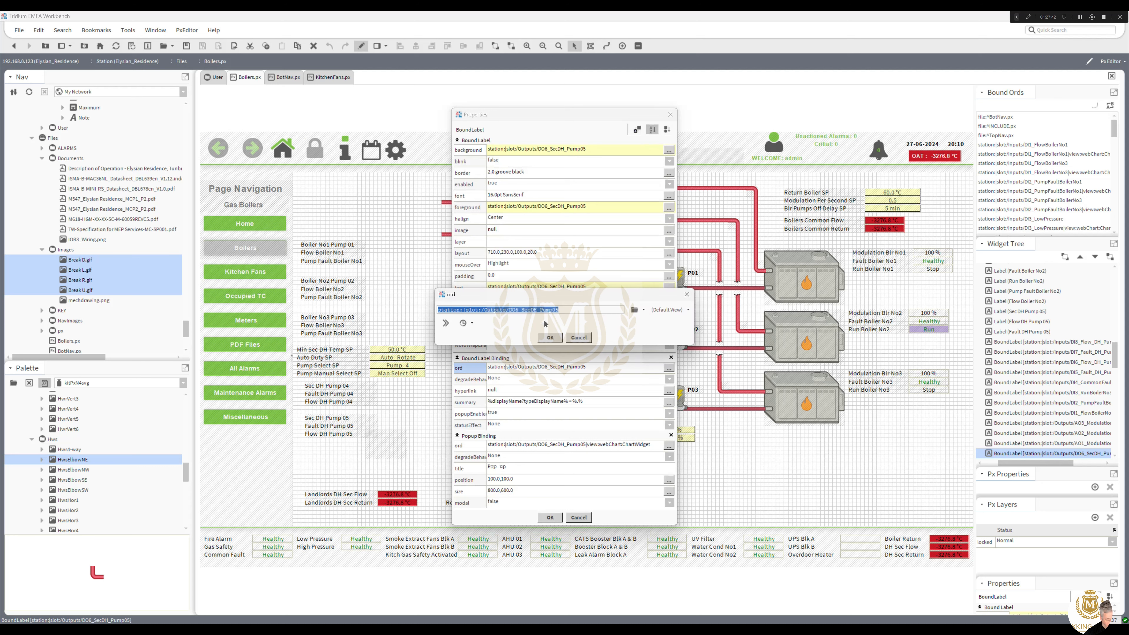
{"action": "left_click", "coordinate": [551, 339]}
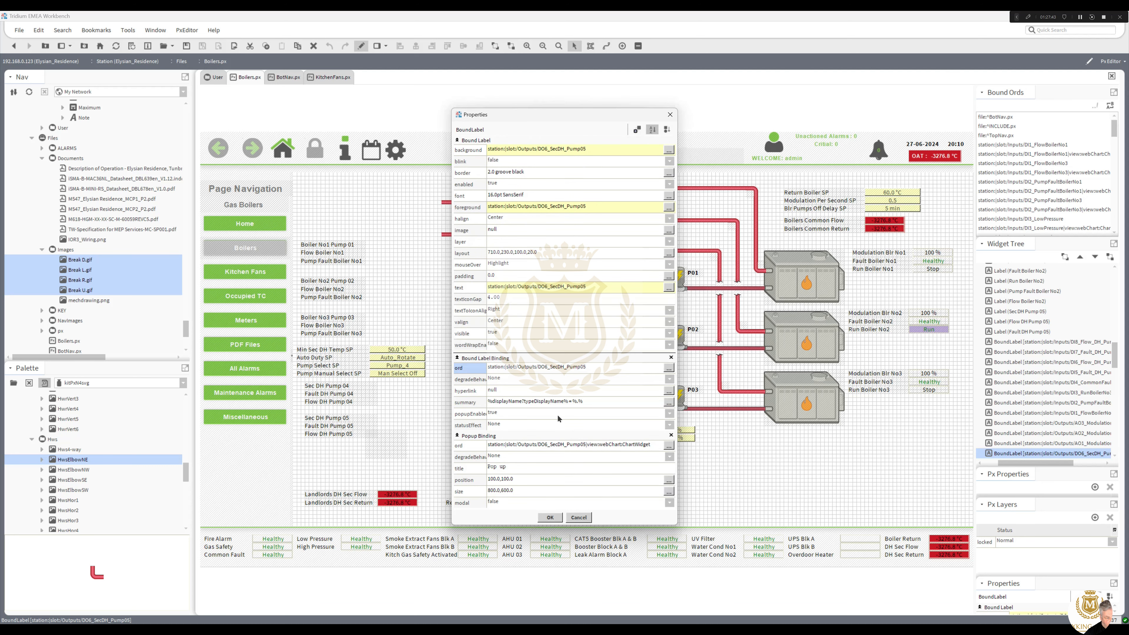
{"action": "left_click", "coordinate": [550, 517]}
{"action": "double_click", "coordinate": [538, 227]}
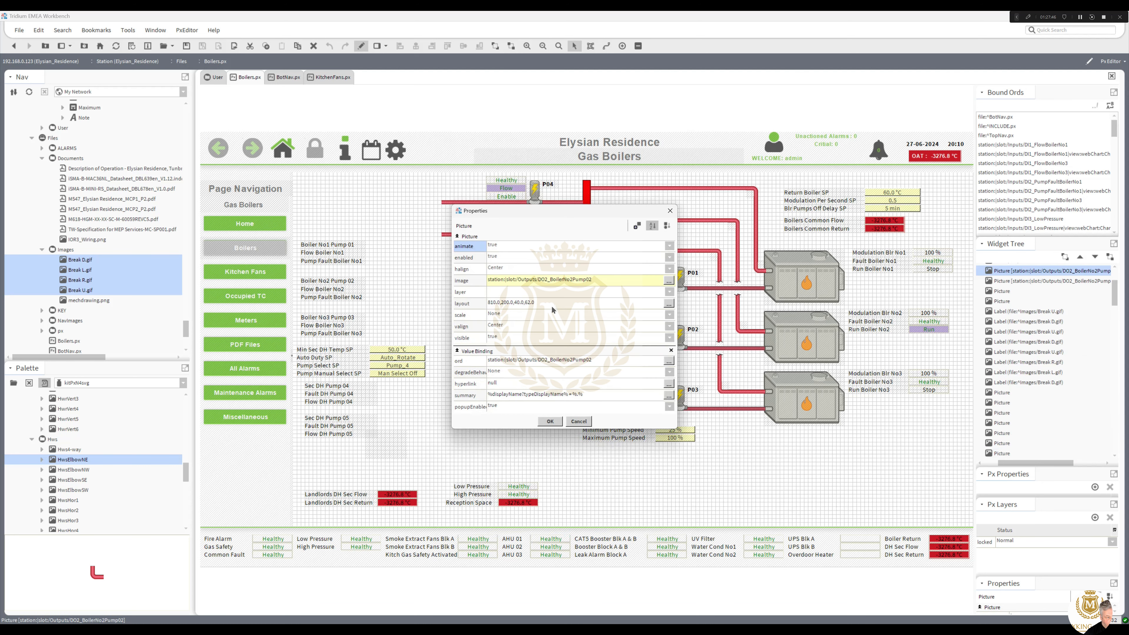
{"action": "double_click", "coordinate": [558, 362]}
{"action": "type", "text": "station:|slot:/Outputs/DO6_SecDH_Pump05"}
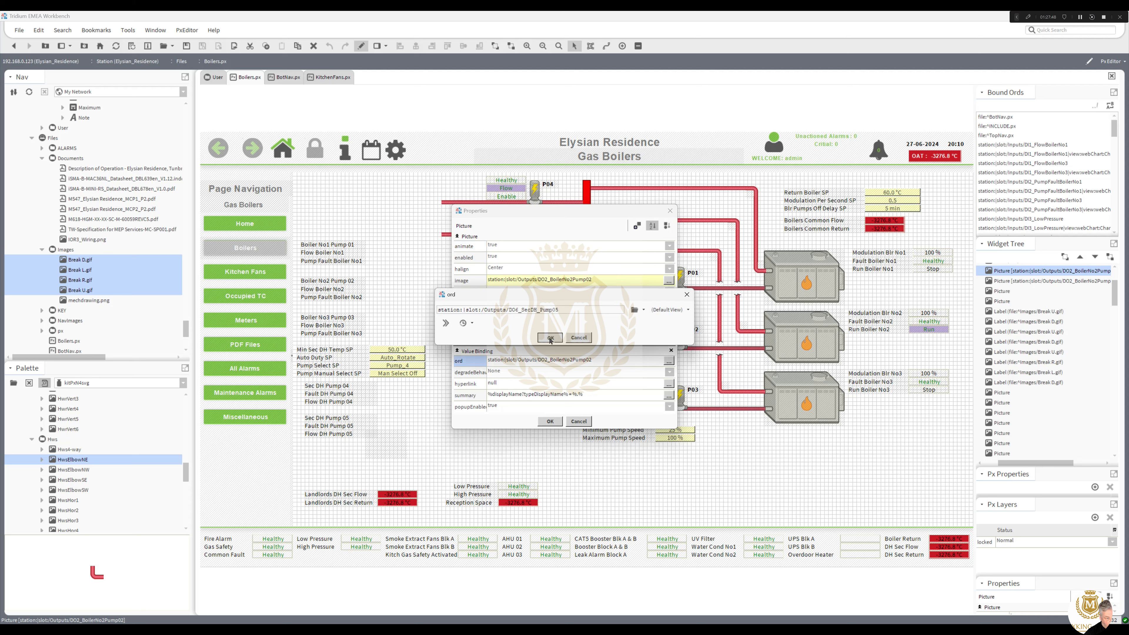
{"action": "left_click", "coordinate": [551, 340]}
{"action": "left_click", "coordinate": [552, 423]}
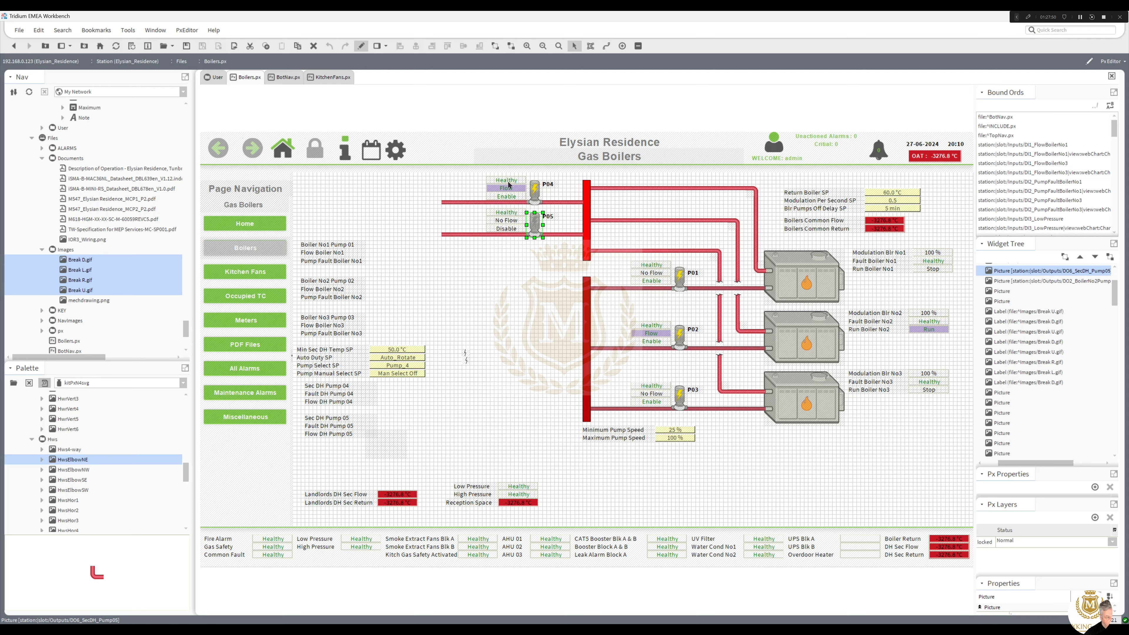
Copy the ord from P04's enable value and bind the P04 pump picture to station:|slot:/Outputs/DO5_SecDH_Pump04
{"action": "double_click", "coordinate": [511, 199]}
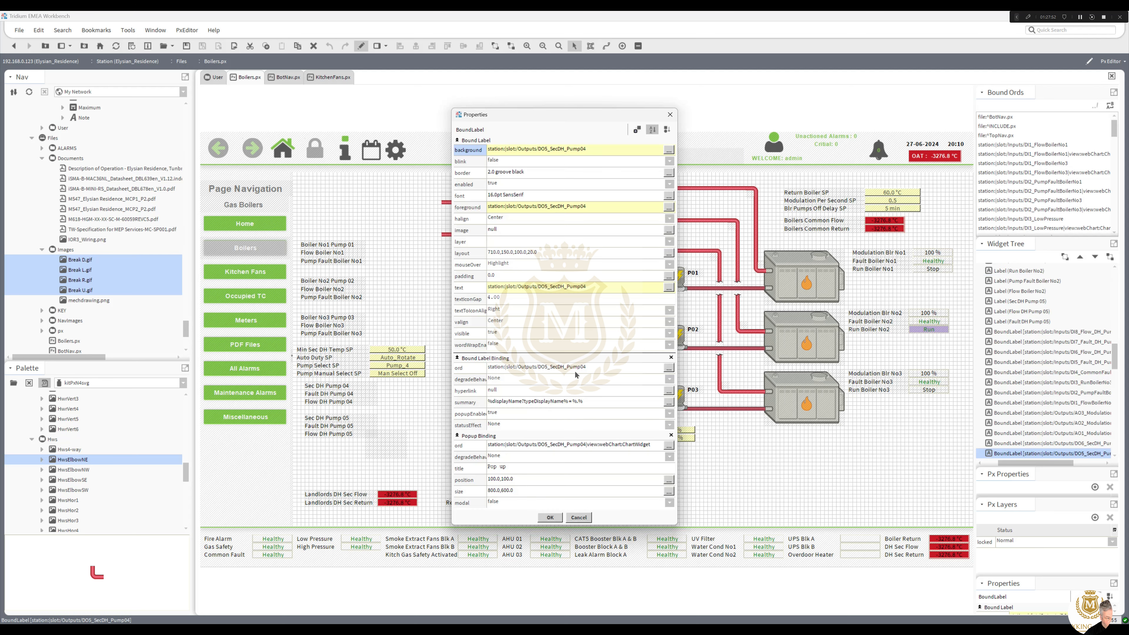
{"action": "double_click", "coordinate": [576, 368]}
{"action": "key", "text": "ctrl+c"}
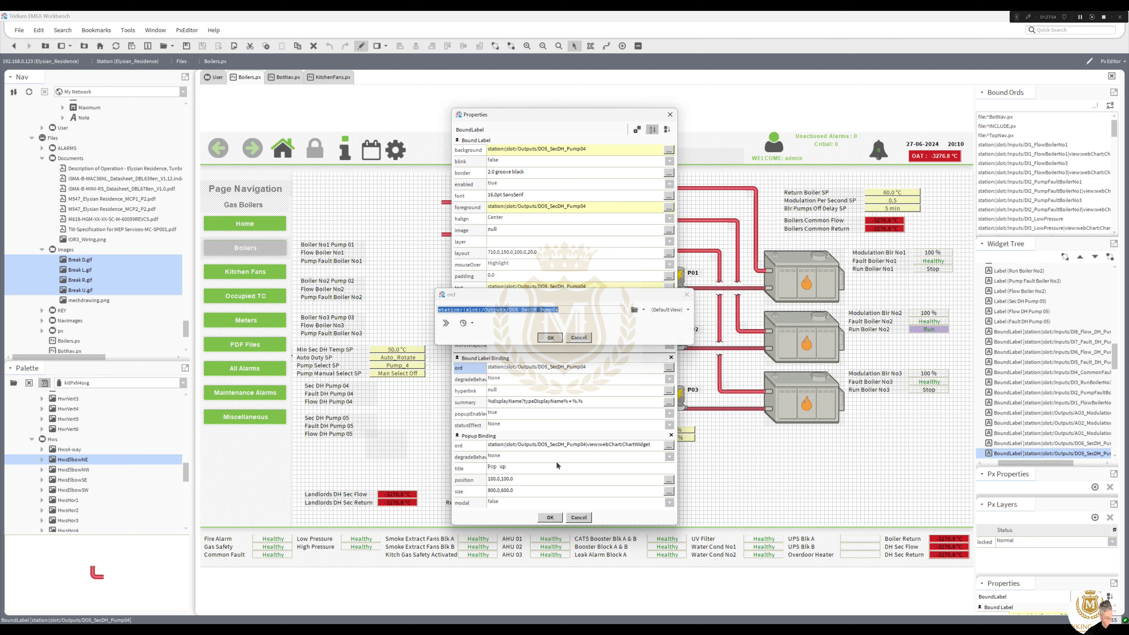
{"action": "key", "text": "Return"}
{"action": "left_click", "coordinate": [550, 517]}
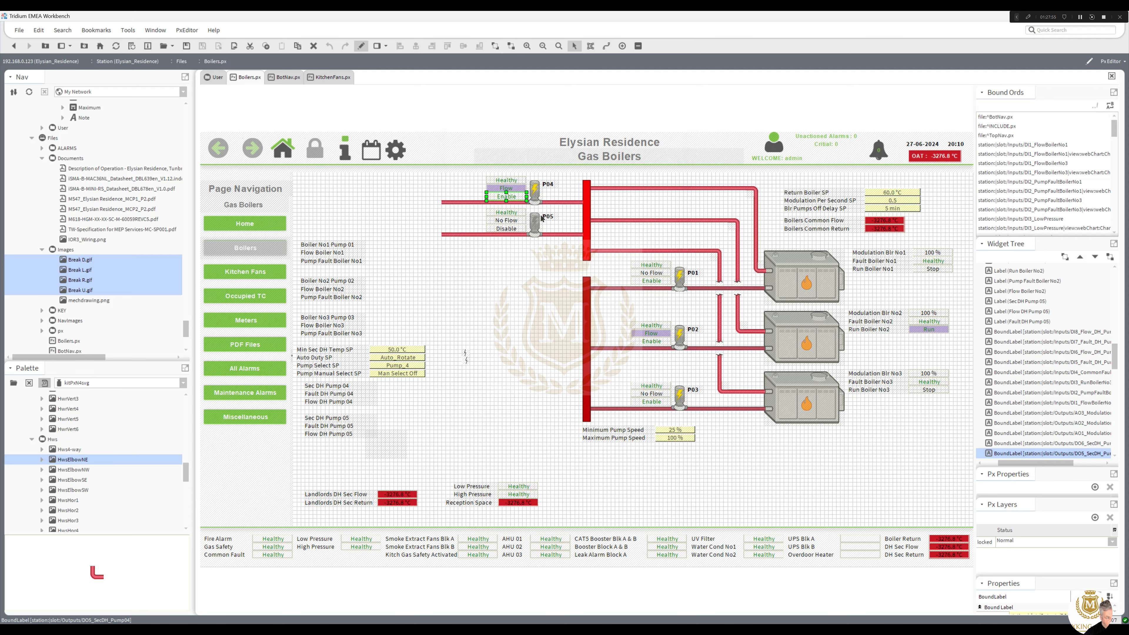
{"action": "double_click", "coordinate": [536, 194]}
{"action": "double_click", "coordinate": [585, 361]}
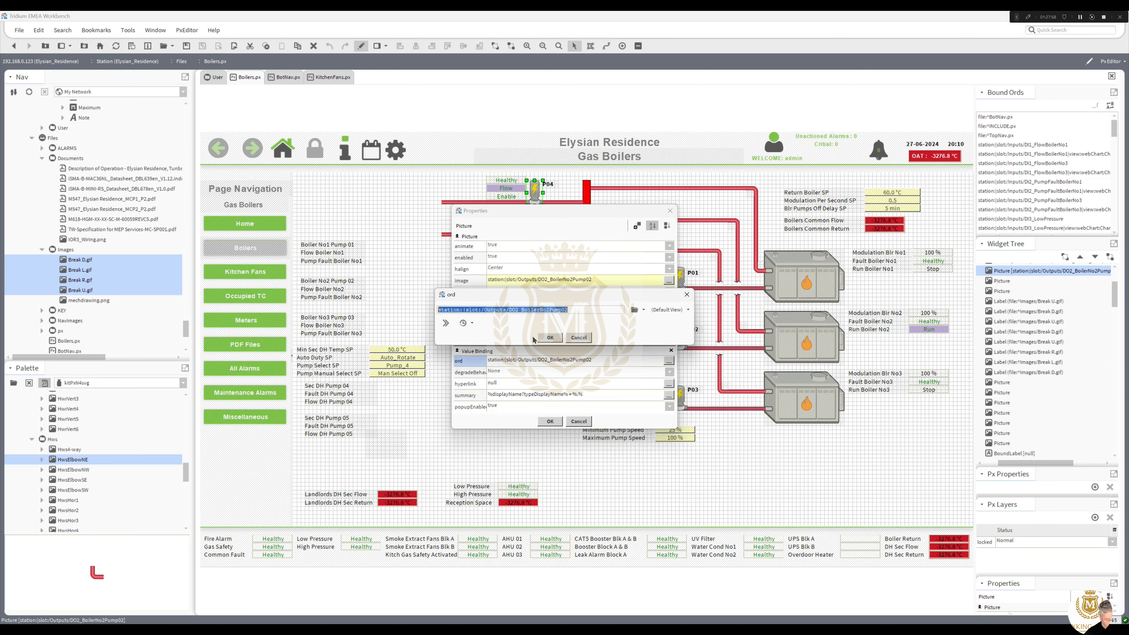
{"action": "key", "text": "ctrl+v"}
{"action": "key", "text": "Return"}
{"action": "left_click", "coordinate": [550, 421]}
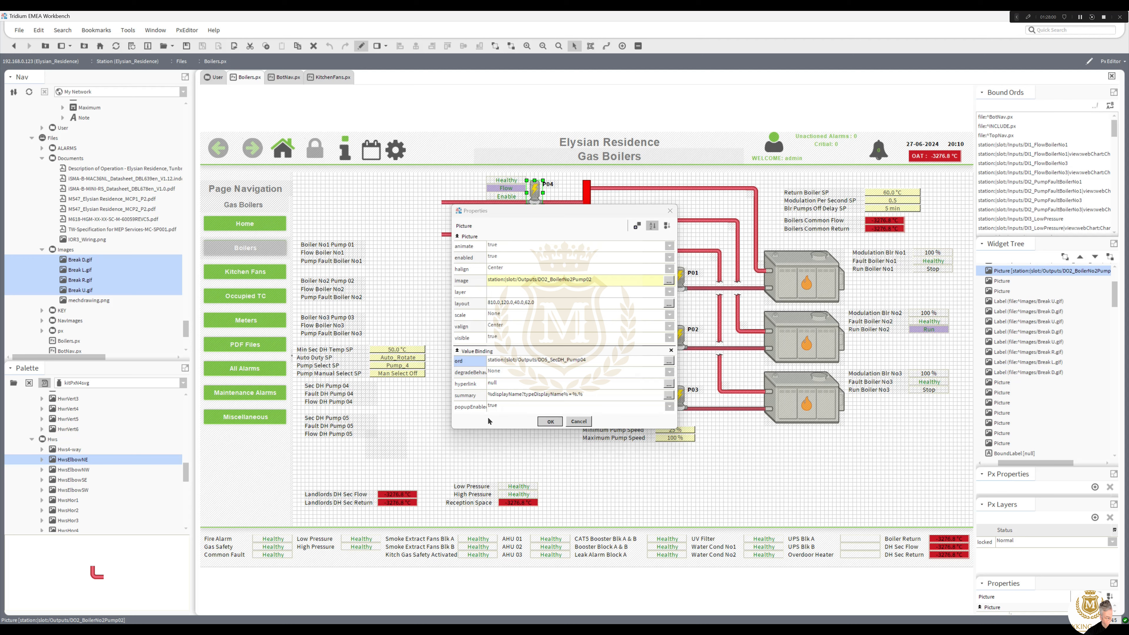
Delete the leftover DH Pump 04 and 05 labels, and move the Min Sec DH Temp, Auto Duty and pump select setpoints below P05's pipe
{"action": "left_click_drag", "start_coordinate": [433, 465], "coordinate": [294, 378]}
{"action": "key", "text": "Delete"}
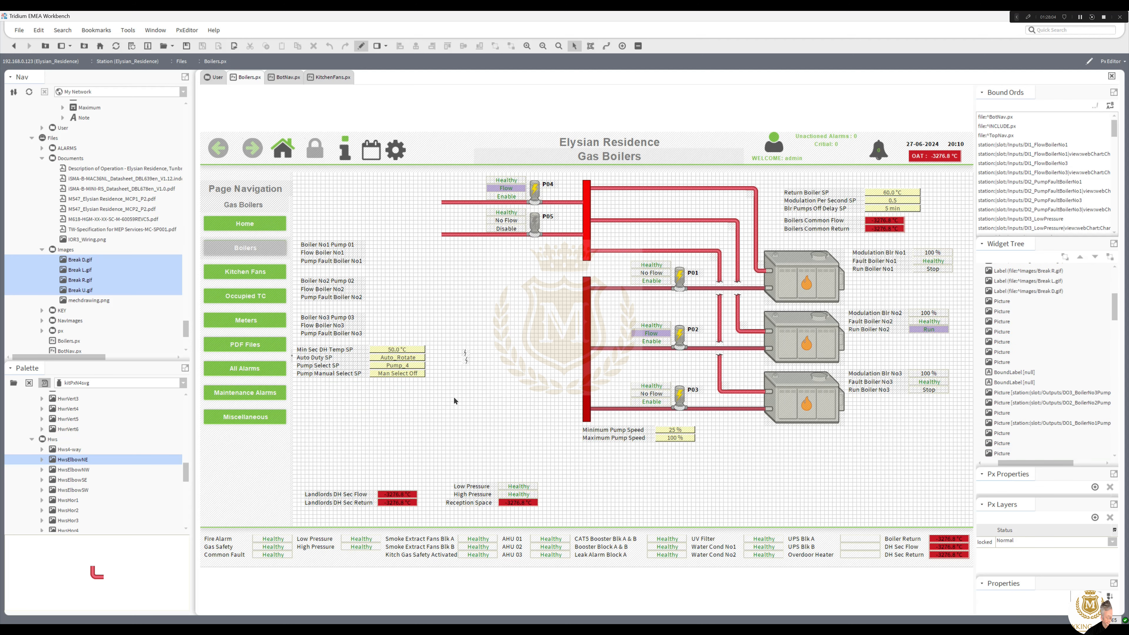
{"action": "left_click_drag", "start_coordinate": [444, 395], "coordinate": [466, 247]}
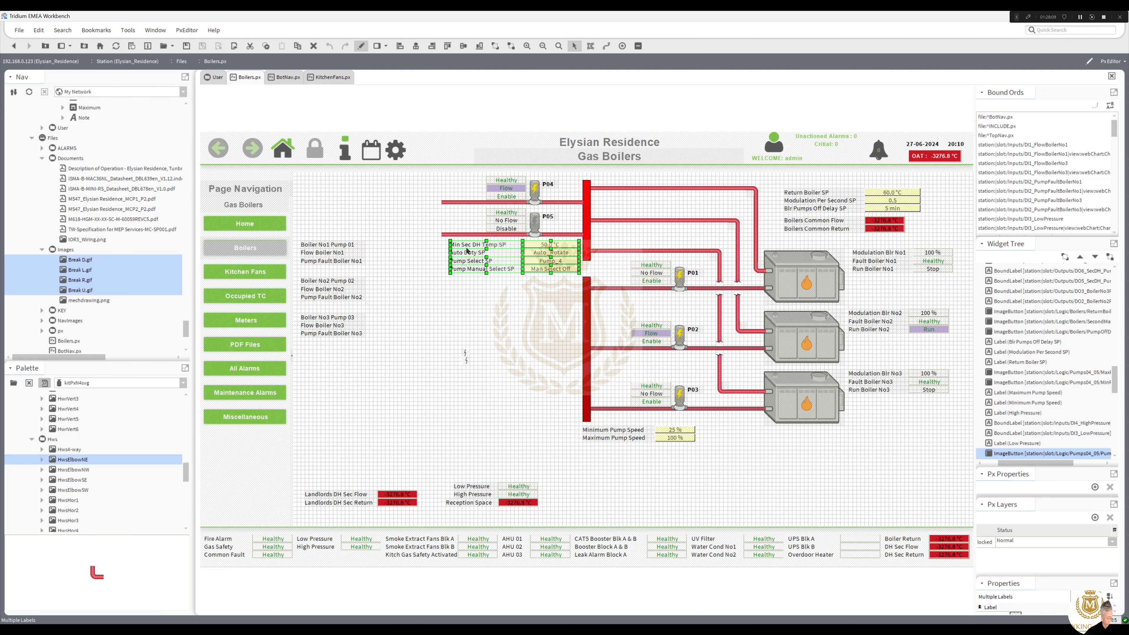
{"action": "left_click", "coordinate": [465, 317]}
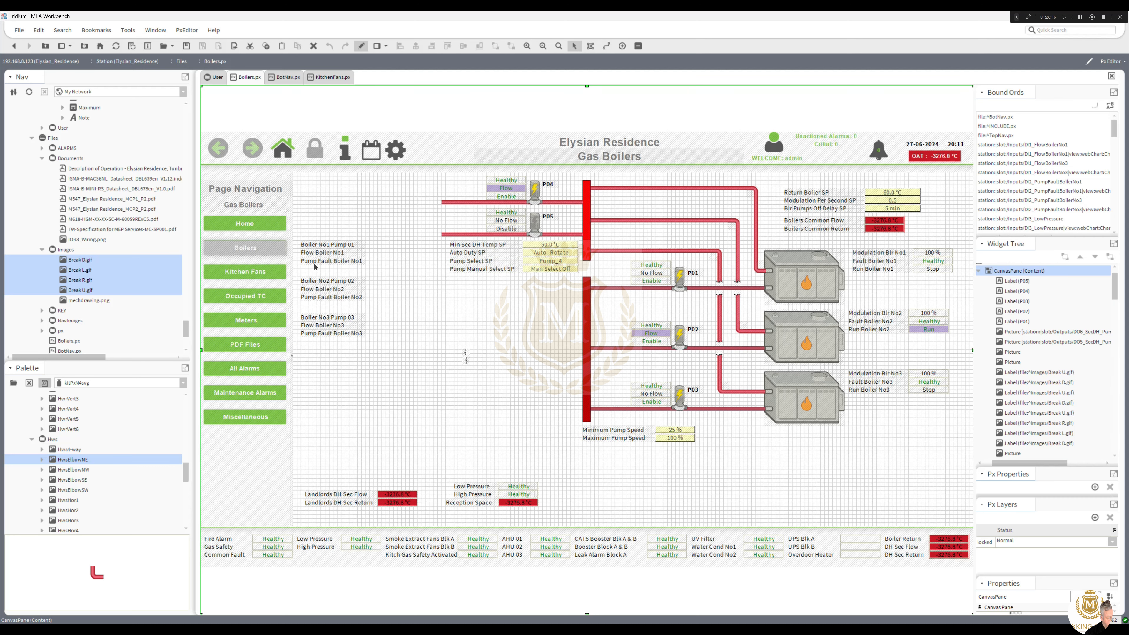
Delete the leftover pump, flow and pump fault name labels for boilers 1 to 3
{"action": "left_click_drag", "start_coordinate": [387, 360], "coordinate": [292, 222]}
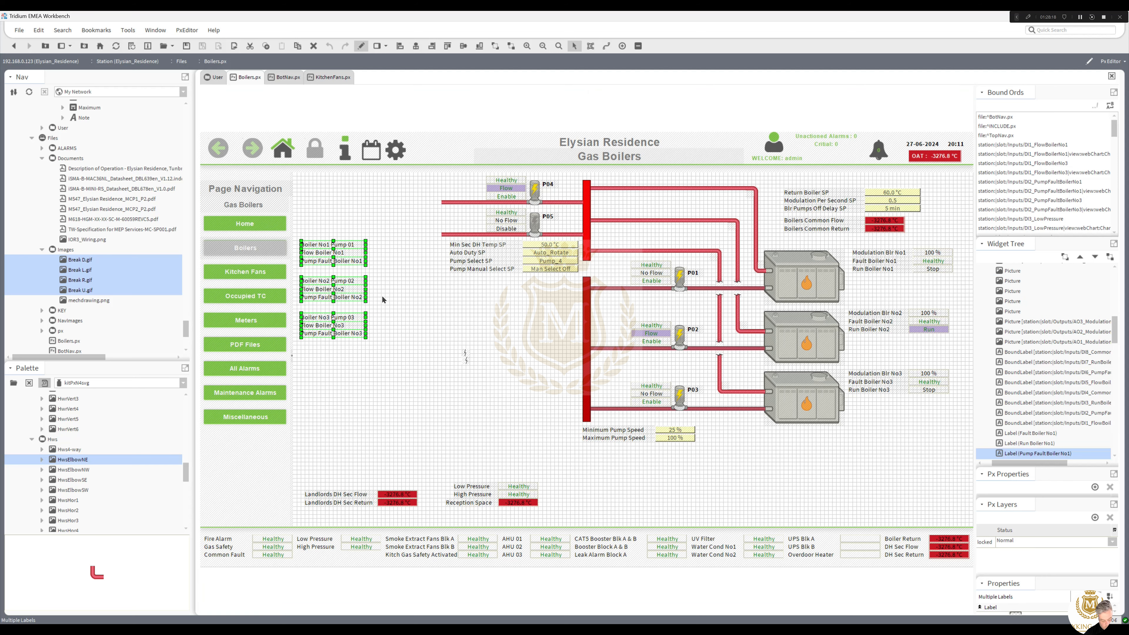
{"action": "key", "text": "Delete"}
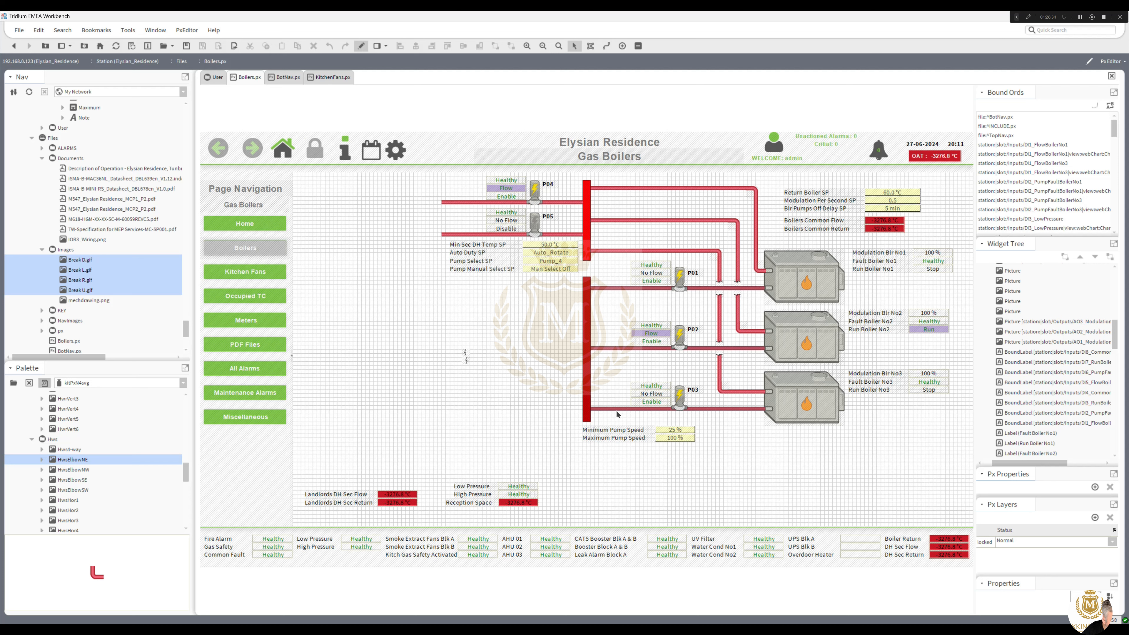
Switch to the browser to examine the headers and secondary circuits in drawing M618-HGM-XX-XX-SC-M-60059REVC5.pdf, and return to the Boilers page
{"action": "left_click_drag", "start_coordinate": [1128, 151], "coordinate": [287, 135]}
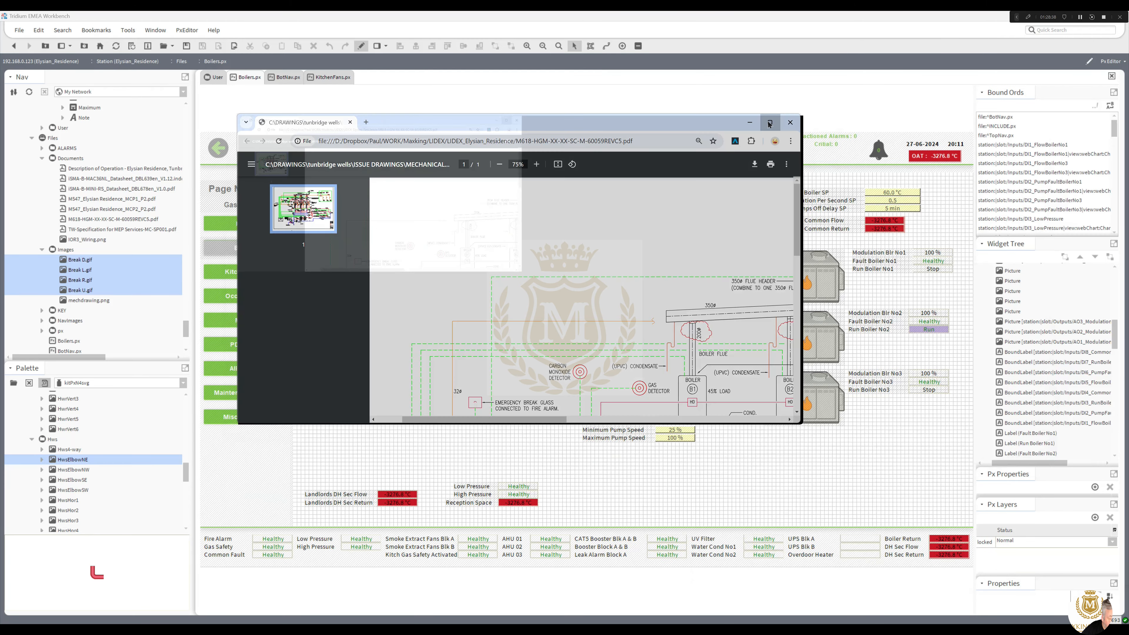
{"action": "left_click", "coordinate": [769, 122]}
{"action": "scroll", "coordinate": [622, 347], "scroll_direction": "down", "scroll_amount": 2}
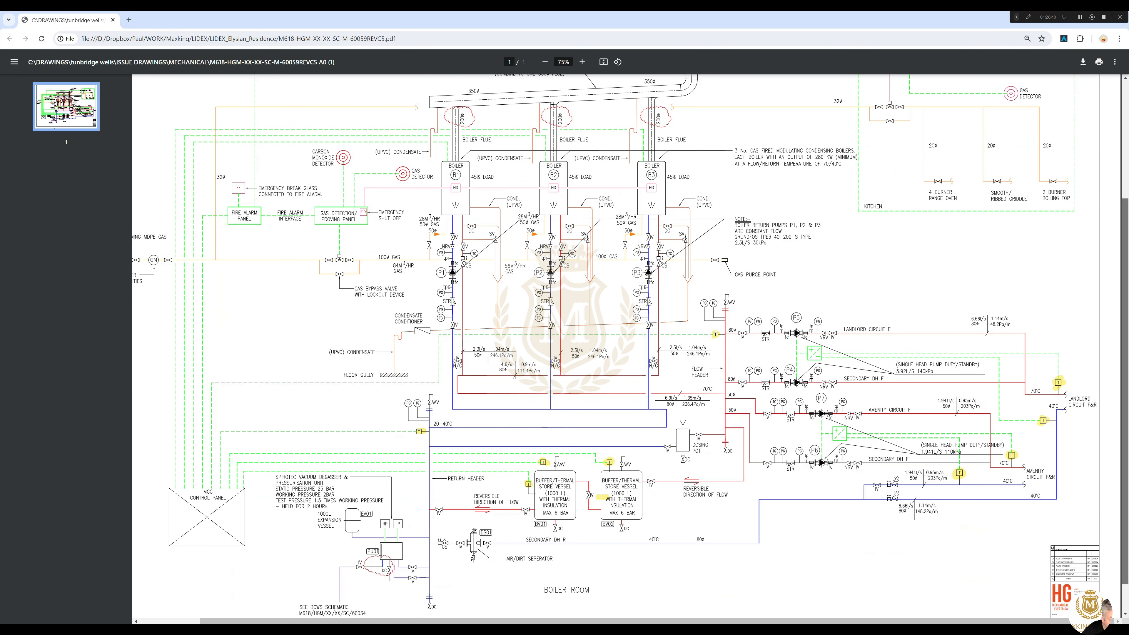
{"action": "scroll", "coordinate": [408, 466], "scroll_direction": "down", "scroll_amount": 2}
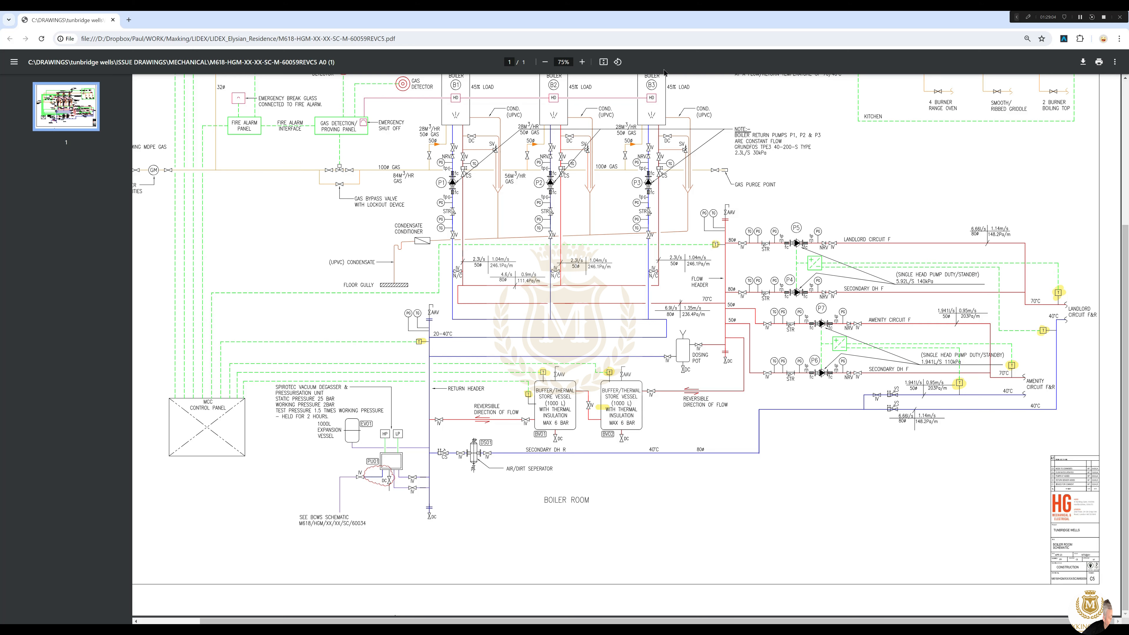
{"action": "key", "text": "super+Down"}
{"action": "key", "text": "super+Down"}
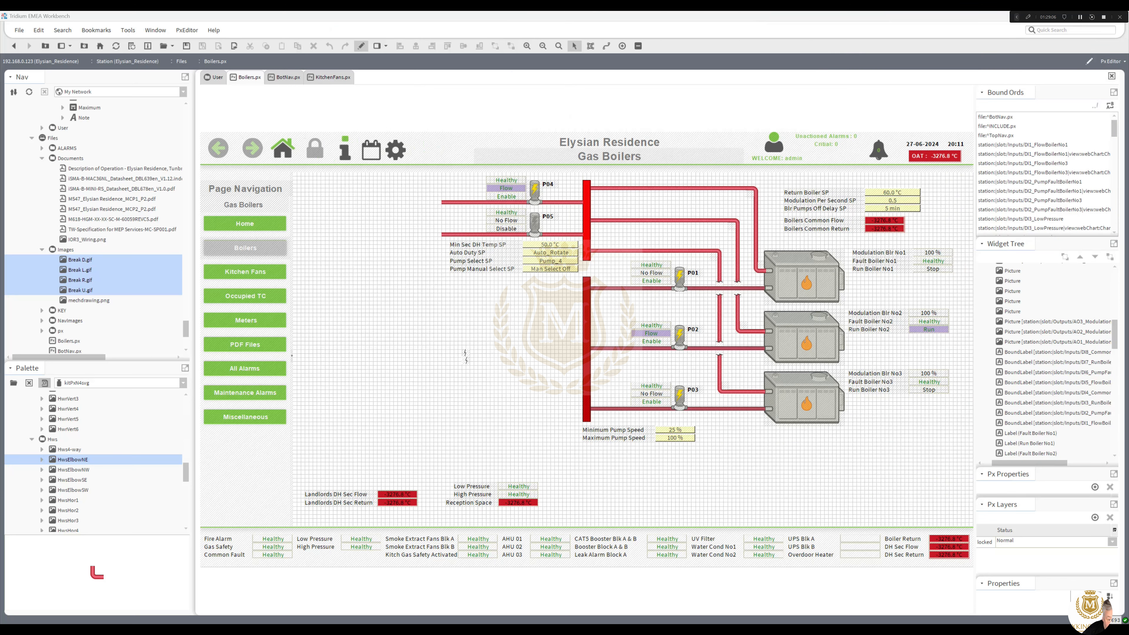
Duplicate the return pipe of the lowest boiler and place the copy so it runs left from the lower header
{"action": "left_click", "coordinate": [622, 408]}
{"action": "right_click", "coordinate": [622, 407]}
{"action": "left_click", "coordinate": [663, 461]}
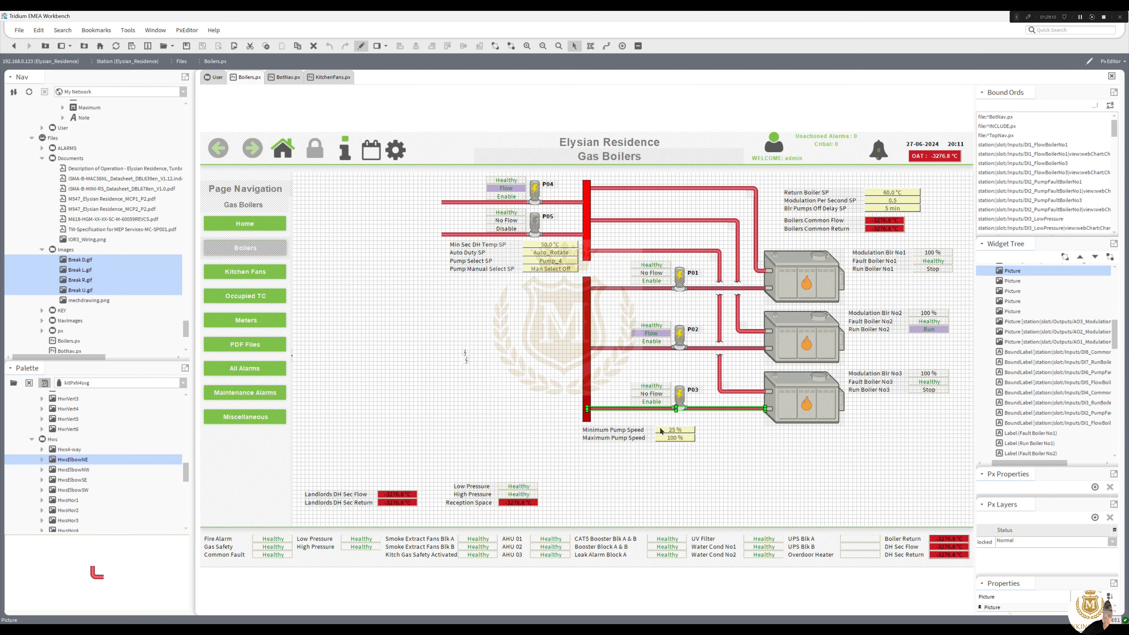
{"action": "left_click_drag", "start_coordinate": [660, 413], "coordinate": [472, 395]}
{"action": "left_click", "coordinate": [405, 399]}
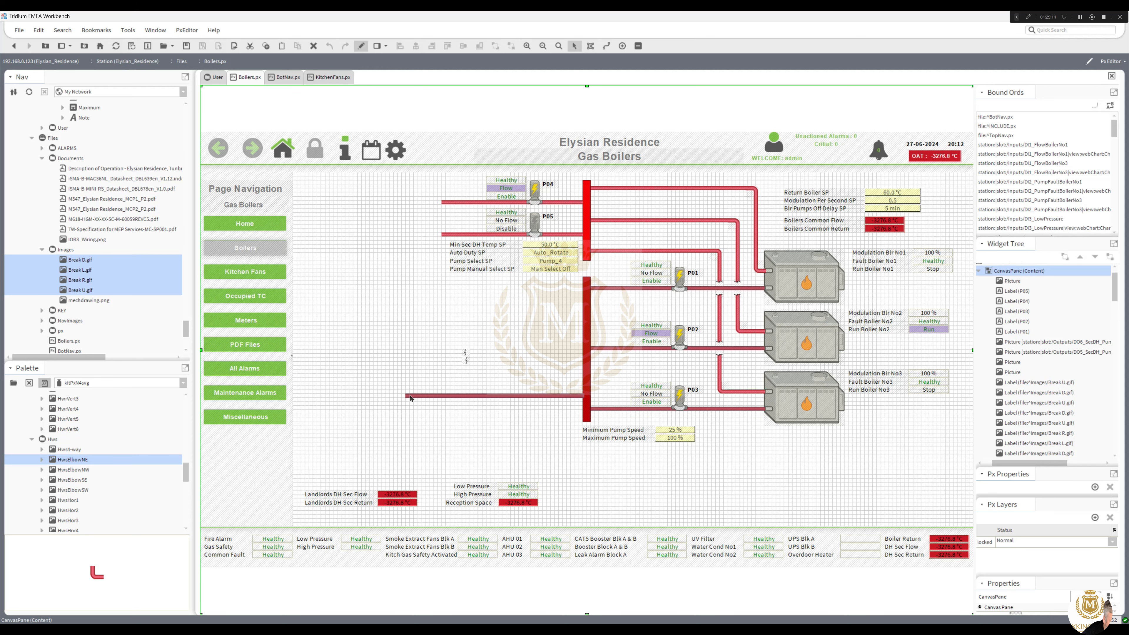
Set the Break R image aside, try the Break L image on the open end of P04's pipe, and bring it to the top
{"action": "left_click", "coordinate": [465, 360]}
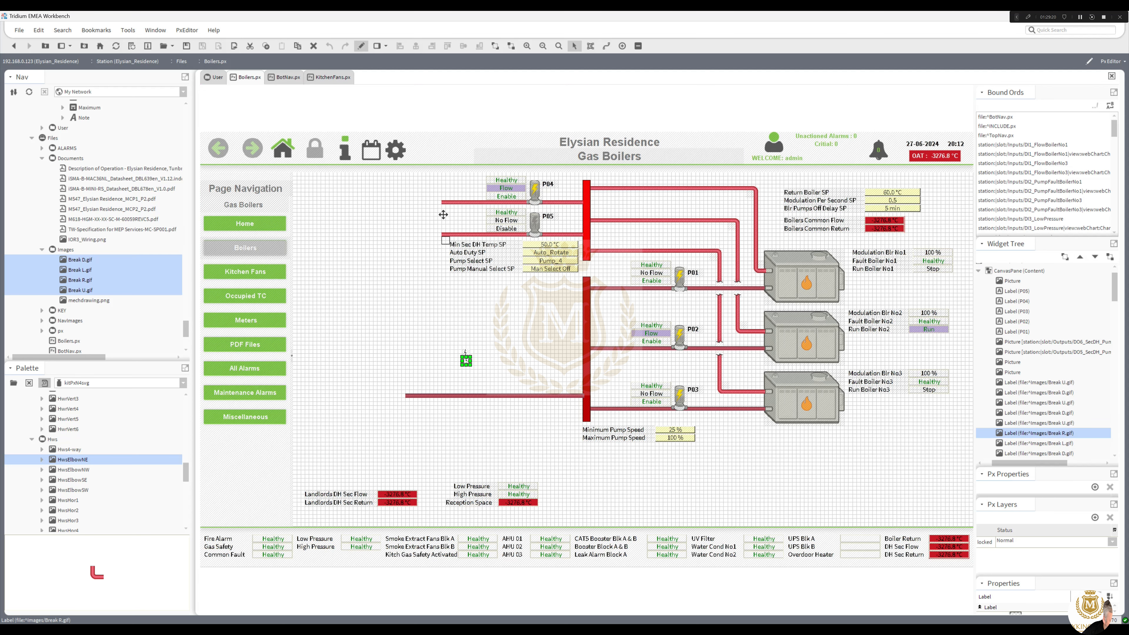
{"action": "left_click_drag", "start_coordinate": [444, 205], "coordinate": [445, 204]}
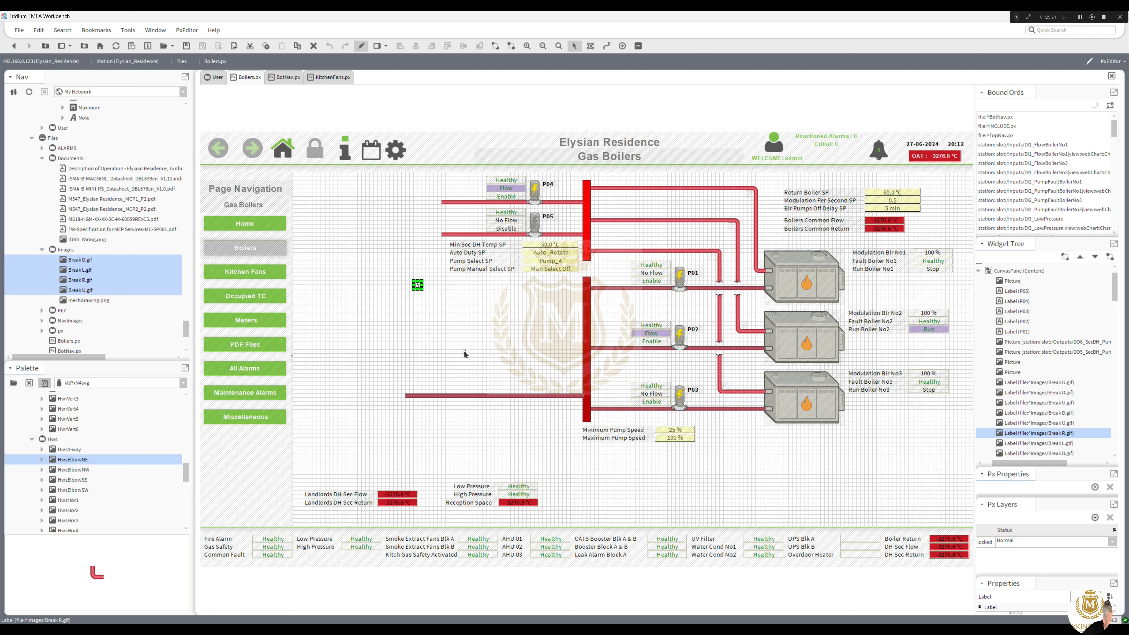
{"action": "left_click", "coordinate": [466, 353]}
{"action": "left_click_drag", "start_coordinate": [447, 204], "coordinate": [446, 205]}
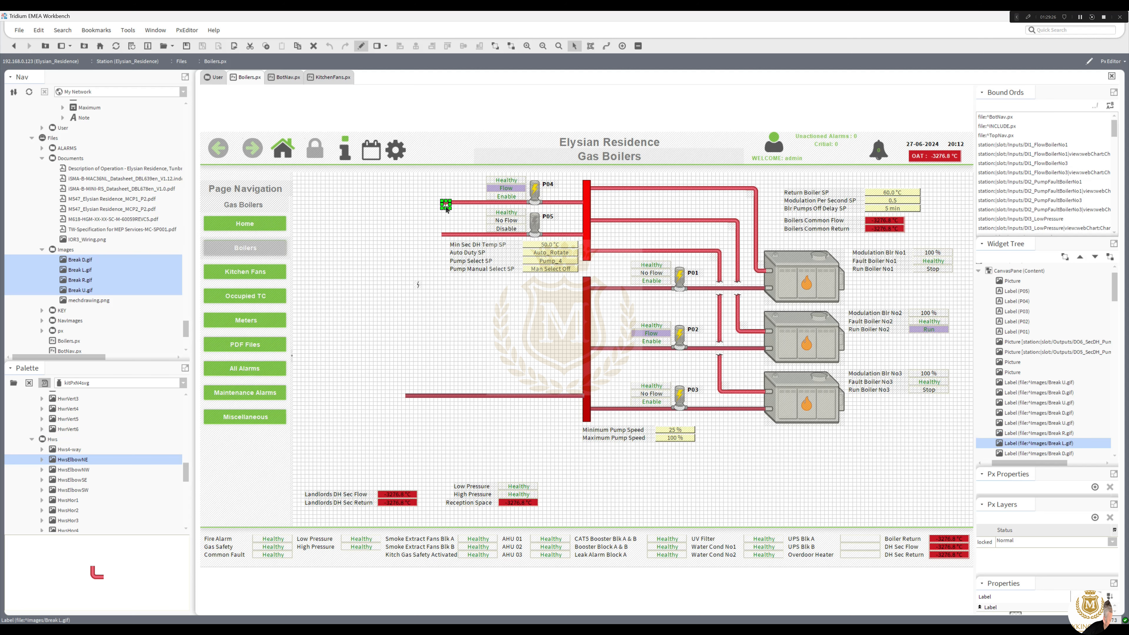
{"action": "left_click", "coordinate": [447, 211]}
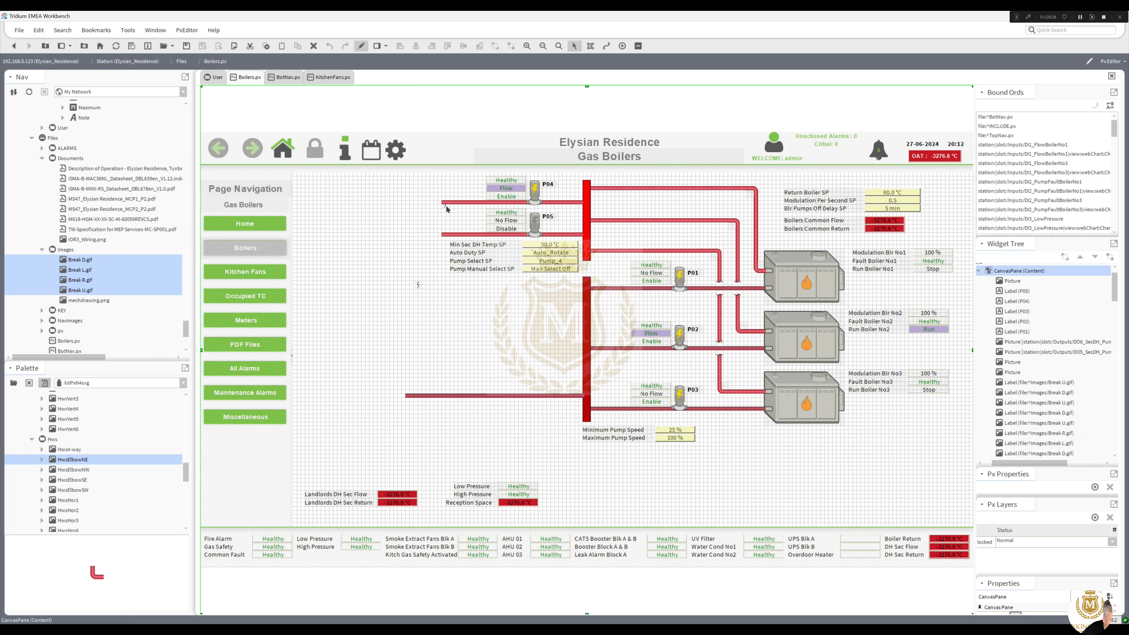
{"action": "left_click", "coordinate": [447, 208]}
{"action": "right_click", "coordinate": [447, 207]}
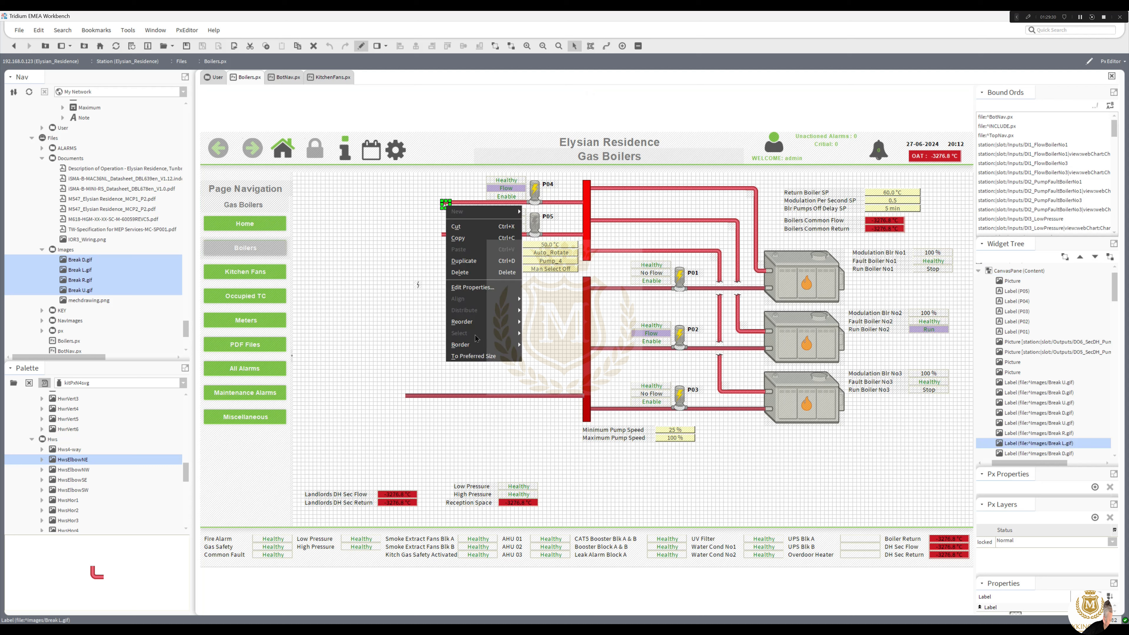
{"action": "mouse_move", "coordinate": [485, 323]}
{"action": "left_click", "coordinate": [537, 323]}
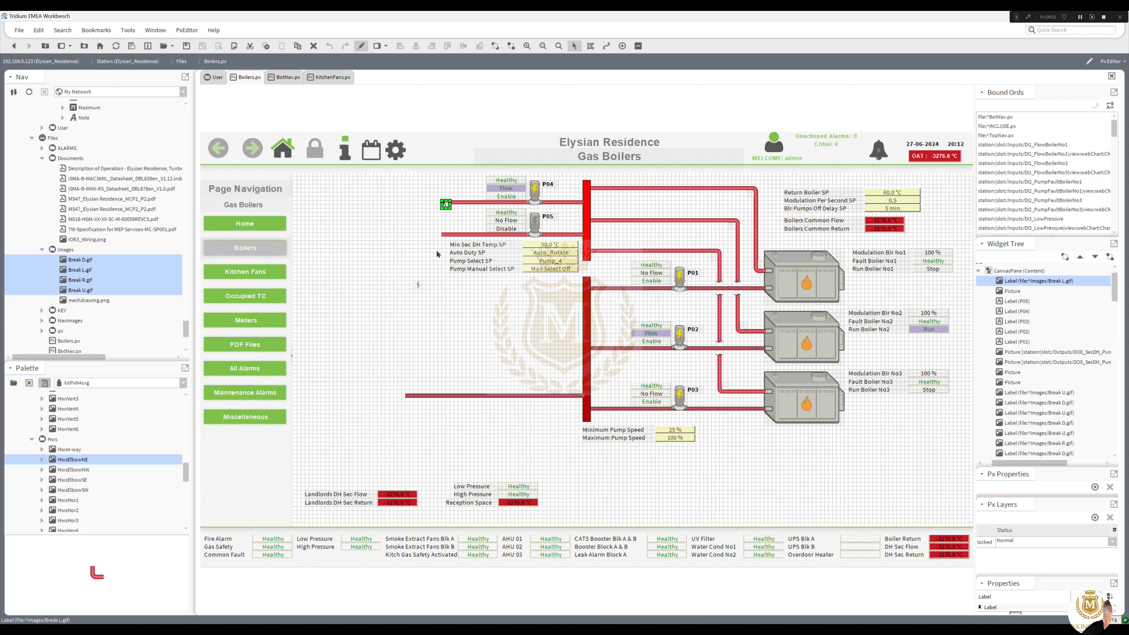
{"action": "left_click", "coordinate": [449, 208]}
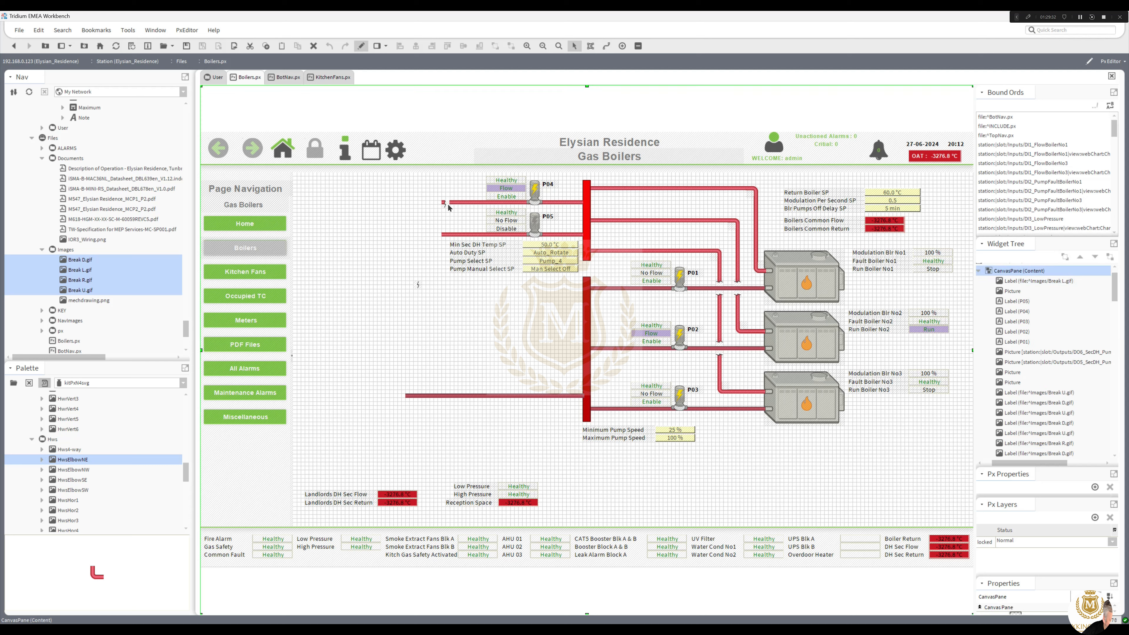
Bring the Break R image to the top of the drawing order and place it on the open end of P04's pipe
{"action": "left_click", "coordinate": [418, 284]}
{"action": "right_click", "coordinate": [419, 284]}
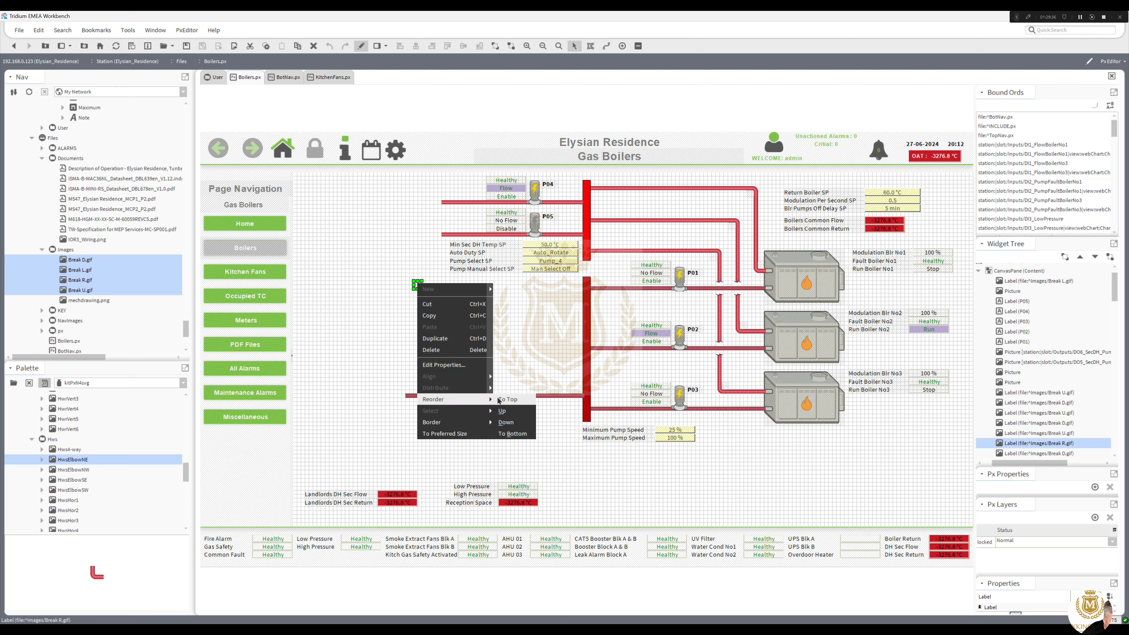
{"action": "left_click", "coordinate": [507, 399]}
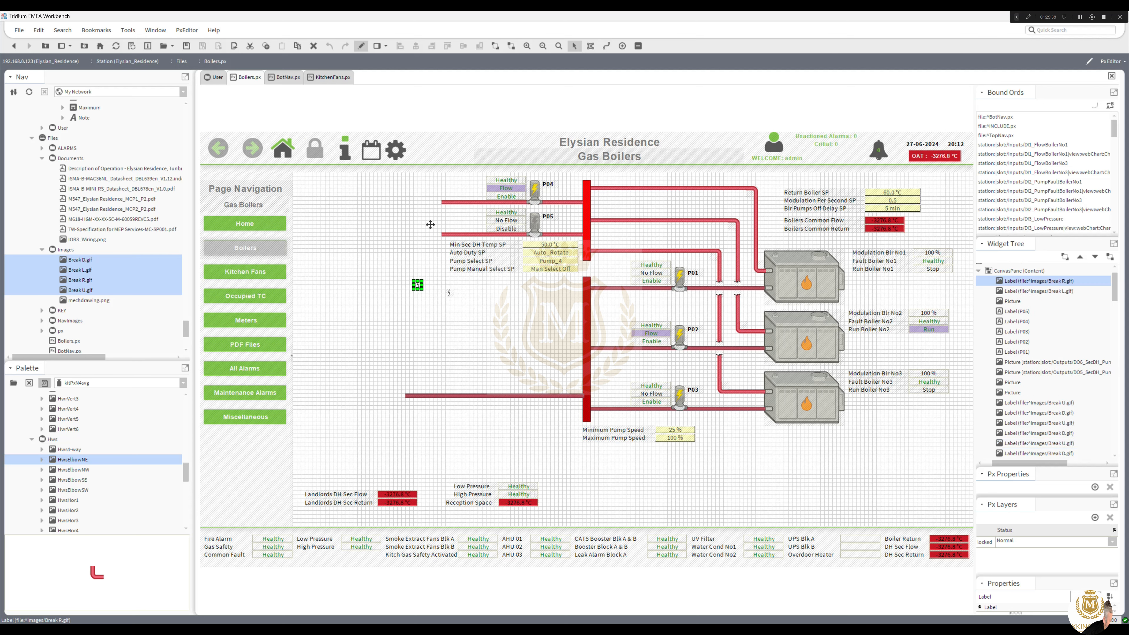
{"action": "left_click_drag", "start_coordinate": [441, 207], "coordinate": [440, 205]}
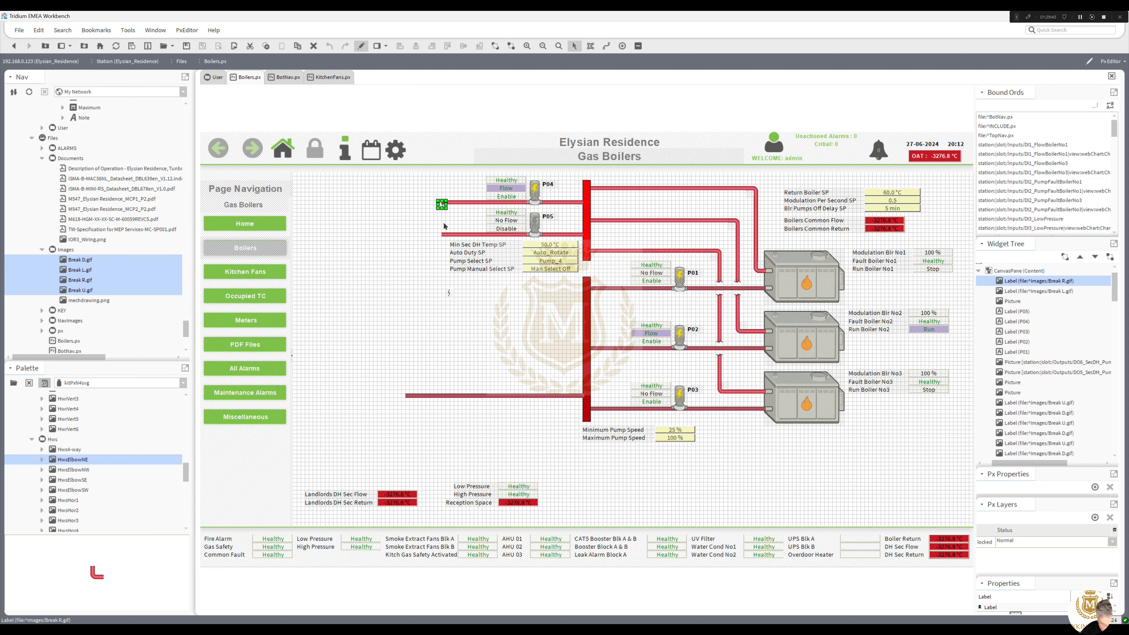
Duplicate the Break R image onto the open end of P05's pipe and delete the unused Break L image
{"action": "right_click", "coordinate": [442, 203]}
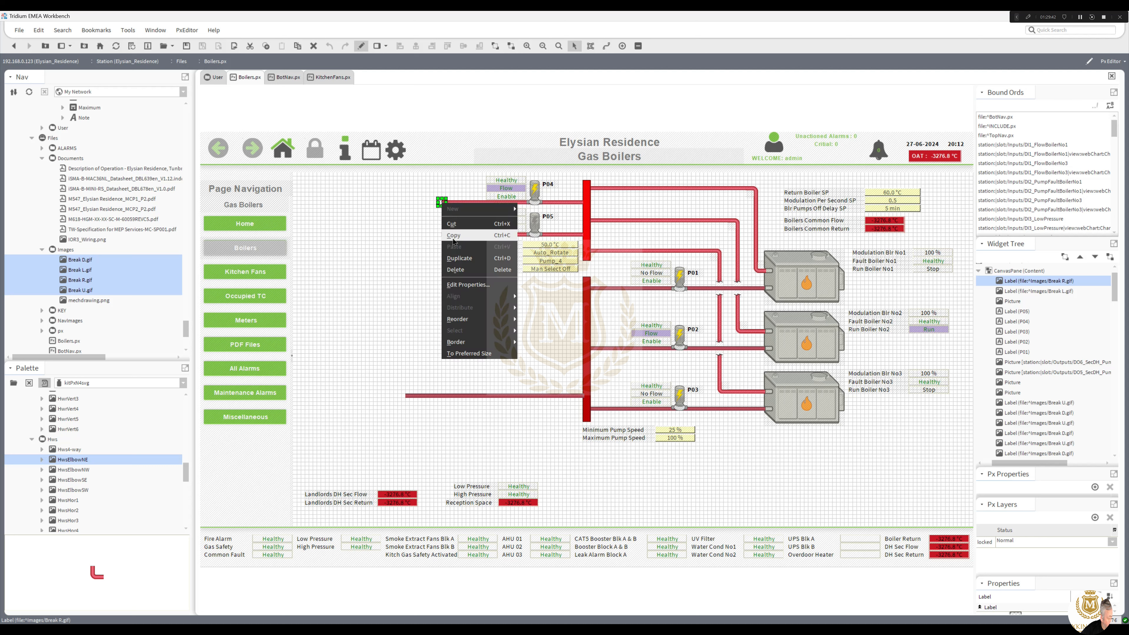
{"action": "left_click", "coordinate": [456, 258]}
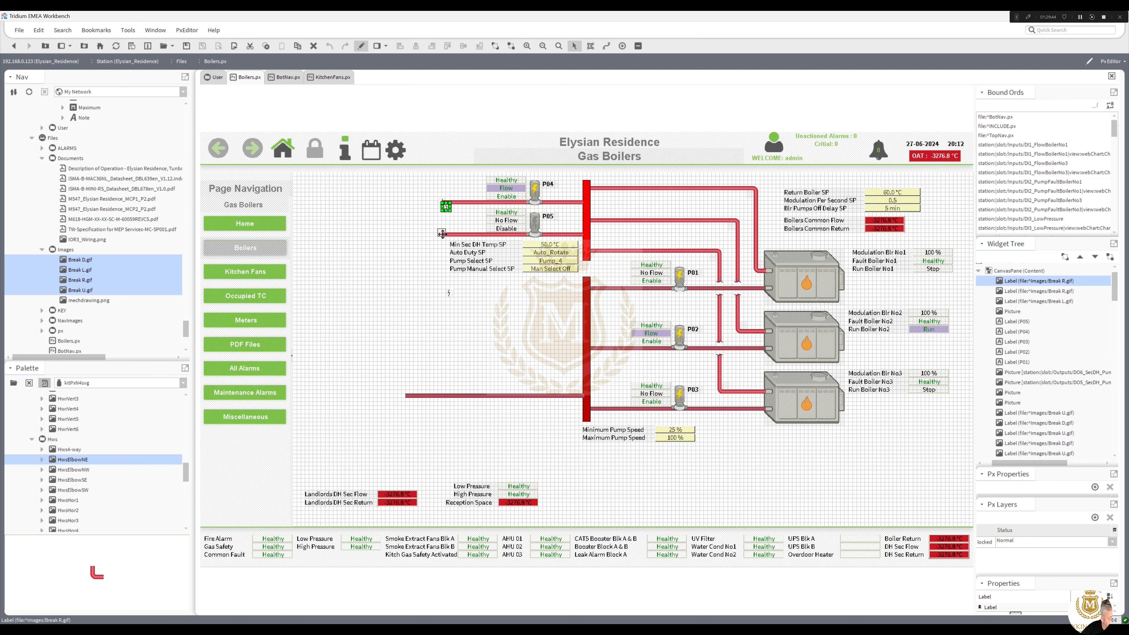
{"action": "left_click_drag", "start_coordinate": [446, 207], "coordinate": [442, 237]}
{"action": "key", "text": "Up"}
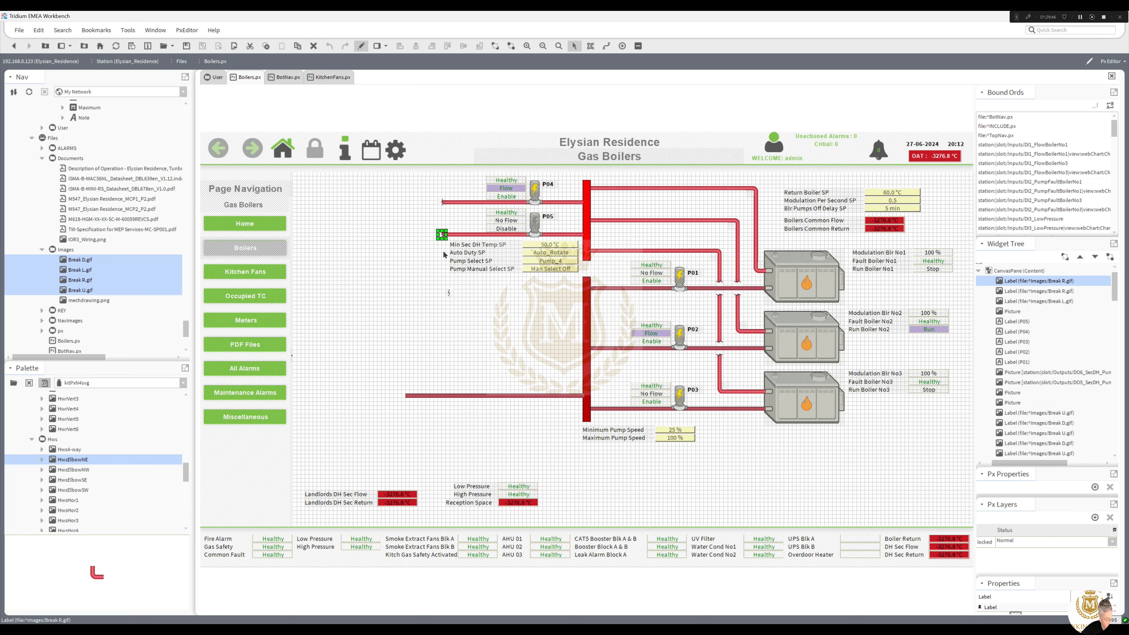
{"action": "key", "text": "Right"}
{"action": "left_click", "coordinate": [448, 293]}
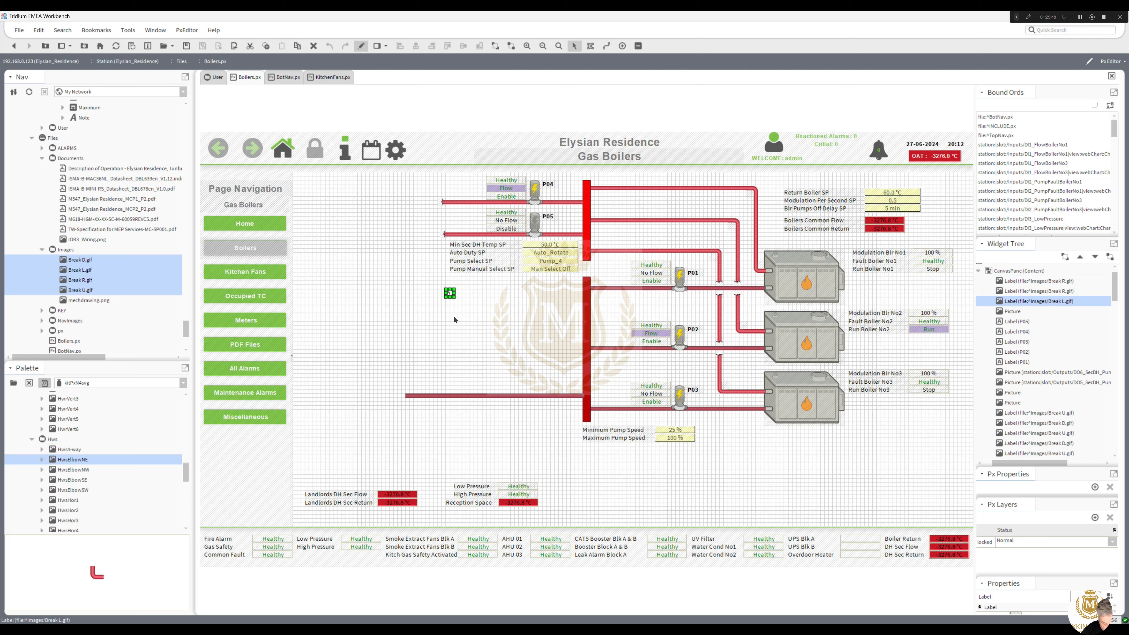
{"action": "key", "text": "Delete"}
Duplicate the Break R image at P05's pipe and place the copy on the lower header's return pipe
{"action": "left_click", "coordinate": [444, 234]}
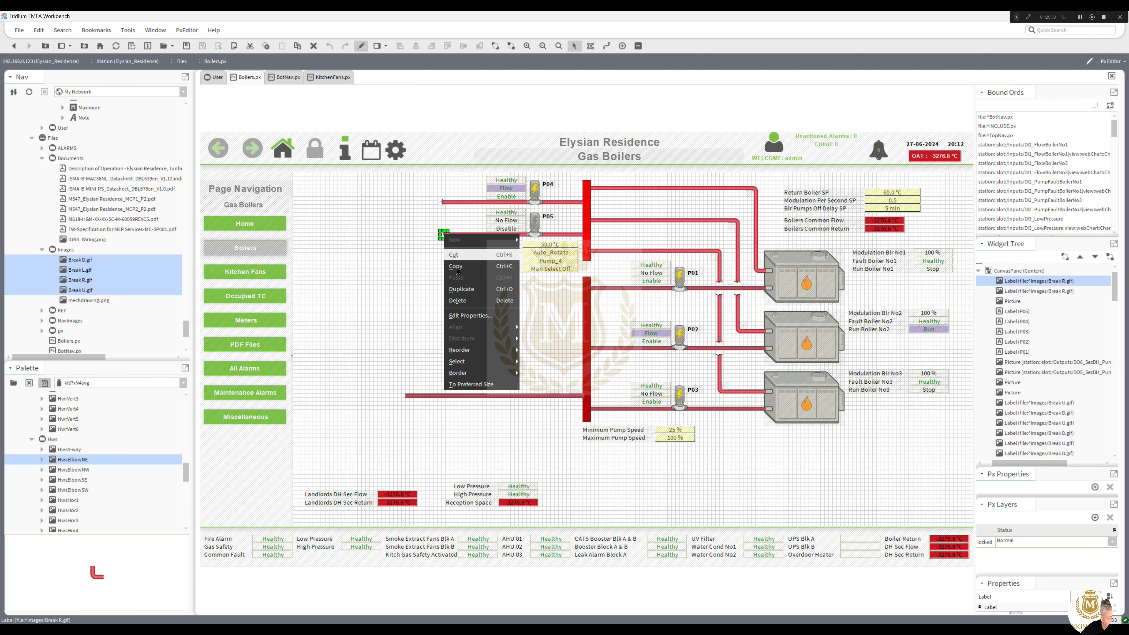
{"action": "right_click", "coordinate": [444, 234]}
{"action": "left_click", "coordinate": [458, 292]}
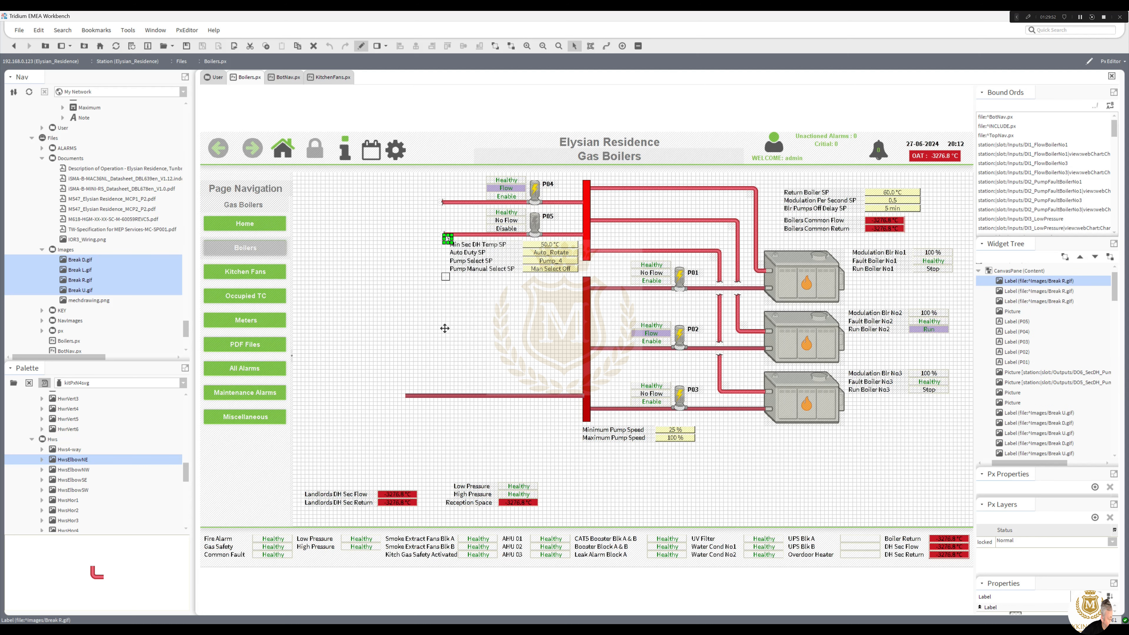
{"action": "left_click_drag", "start_coordinate": [451, 389], "coordinate": [450, 406]}
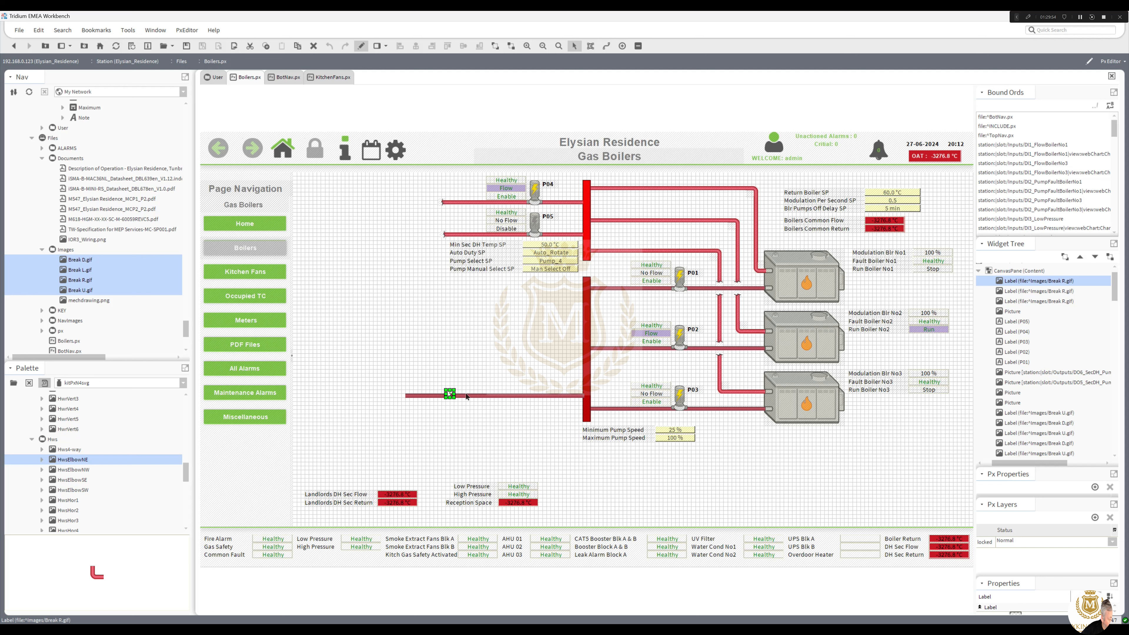
Shorten the lower header's return pipe to end in line with P04's and P05's pipes, and align the Break R image on its open end
{"action": "left_click", "coordinate": [440, 400]}
{"action": "left_click", "coordinate": [439, 397]}
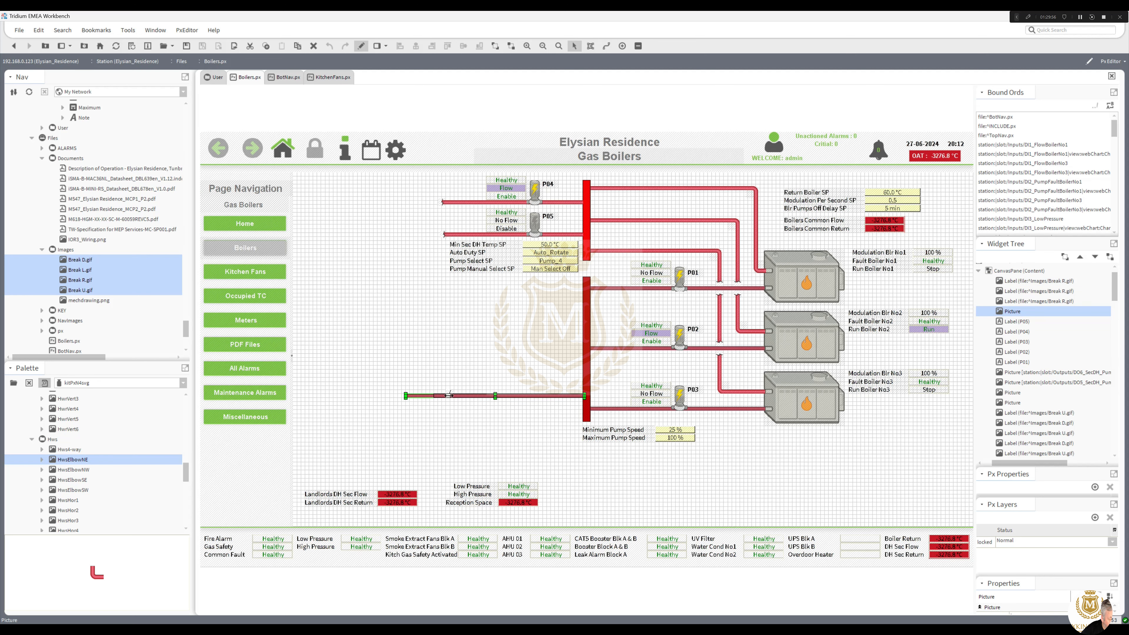
{"action": "left_click_drag", "start_coordinate": [453, 395], "coordinate": [454, 396]}
{"action": "left_click", "coordinate": [450, 394]}
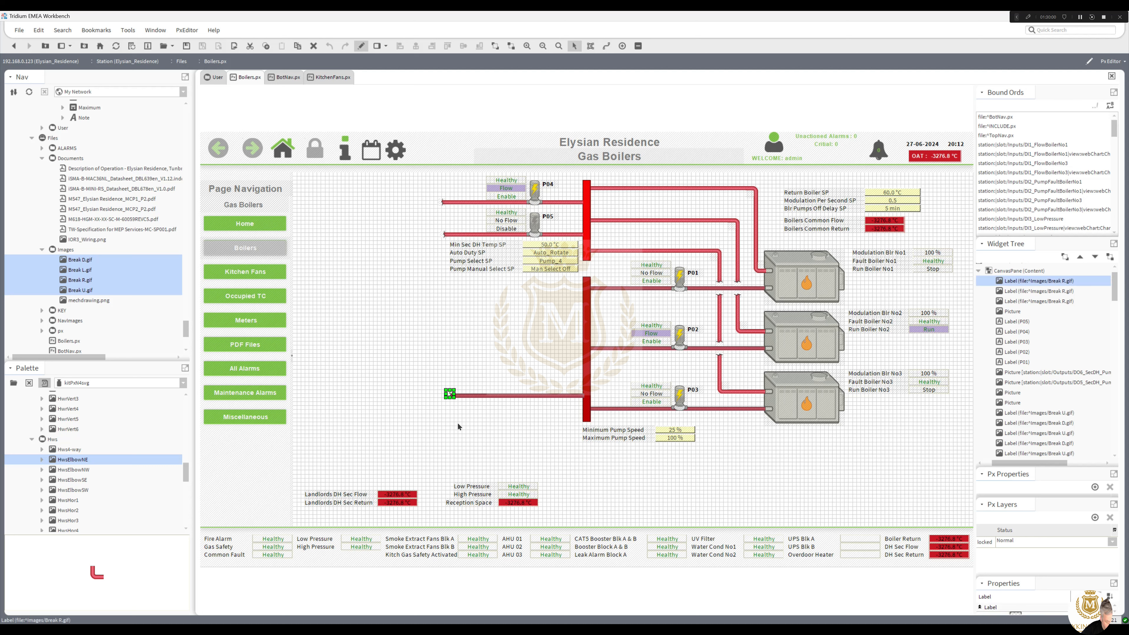
{"action": "left_click", "coordinate": [459, 451]}
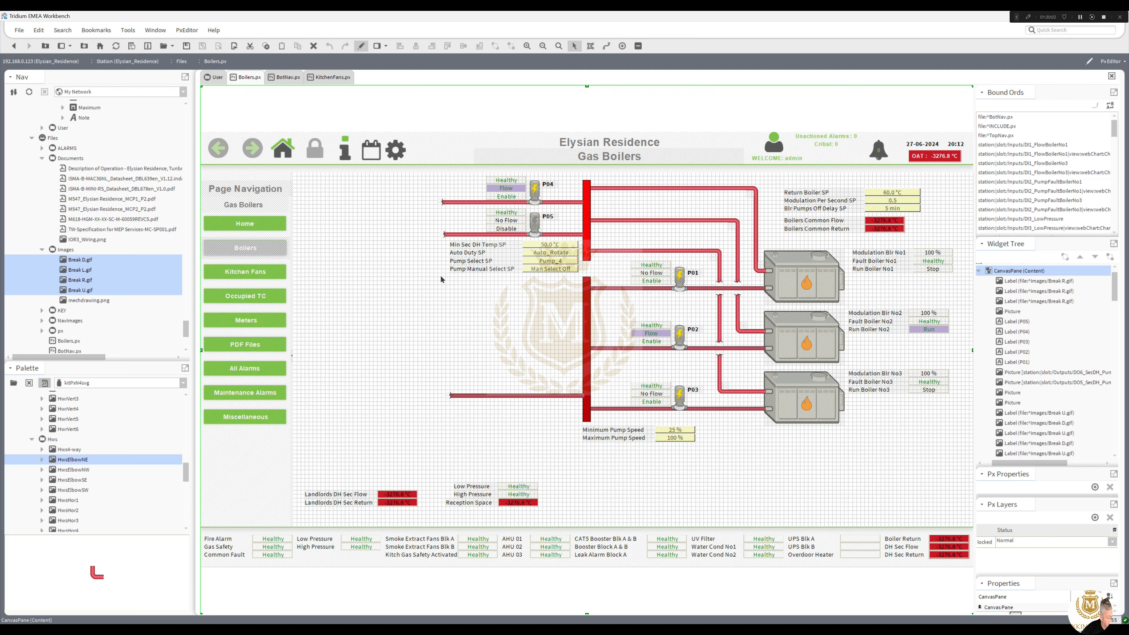
{"action": "left_click", "coordinate": [448, 394]}
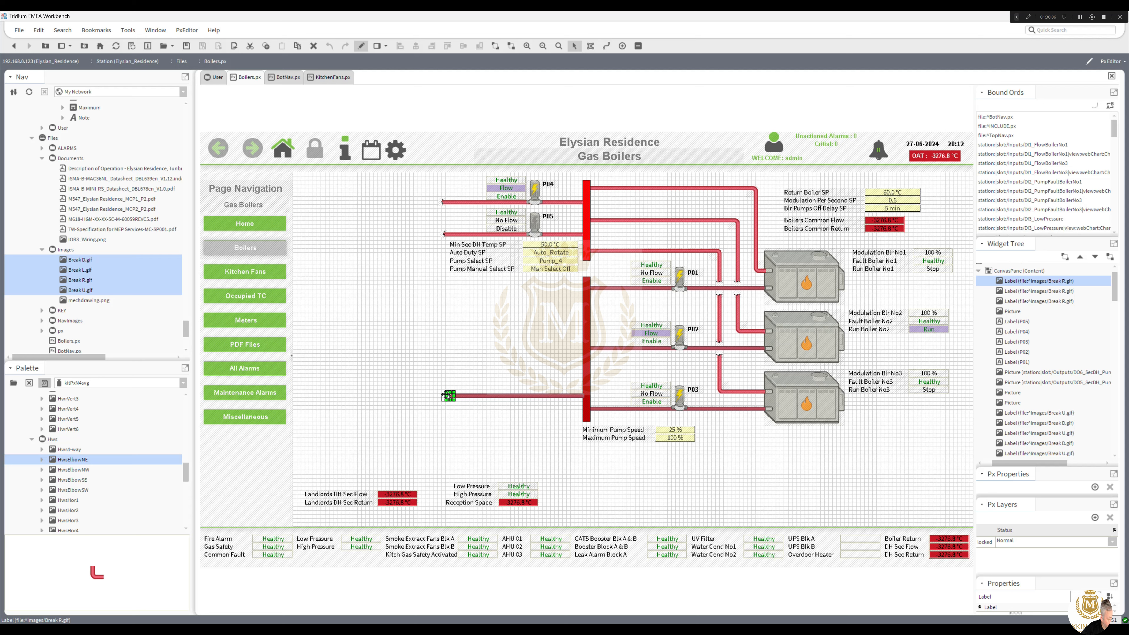
{"action": "left_click_drag", "start_coordinate": [448, 394], "coordinate": [441, 398]}
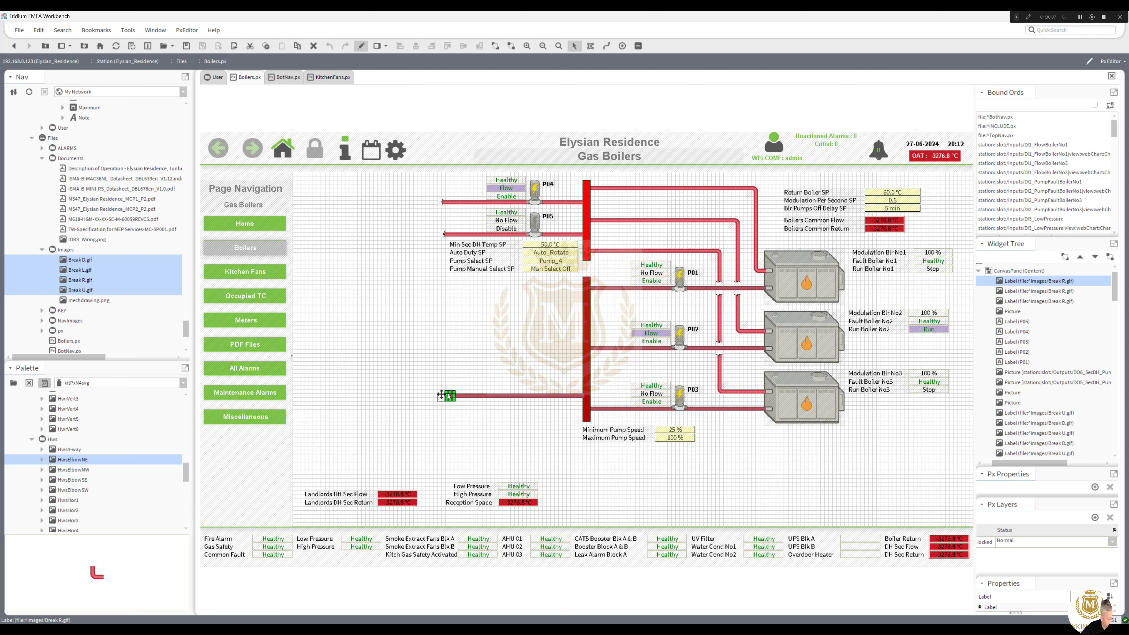
{"action": "left_click", "coordinate": [456, 396]}
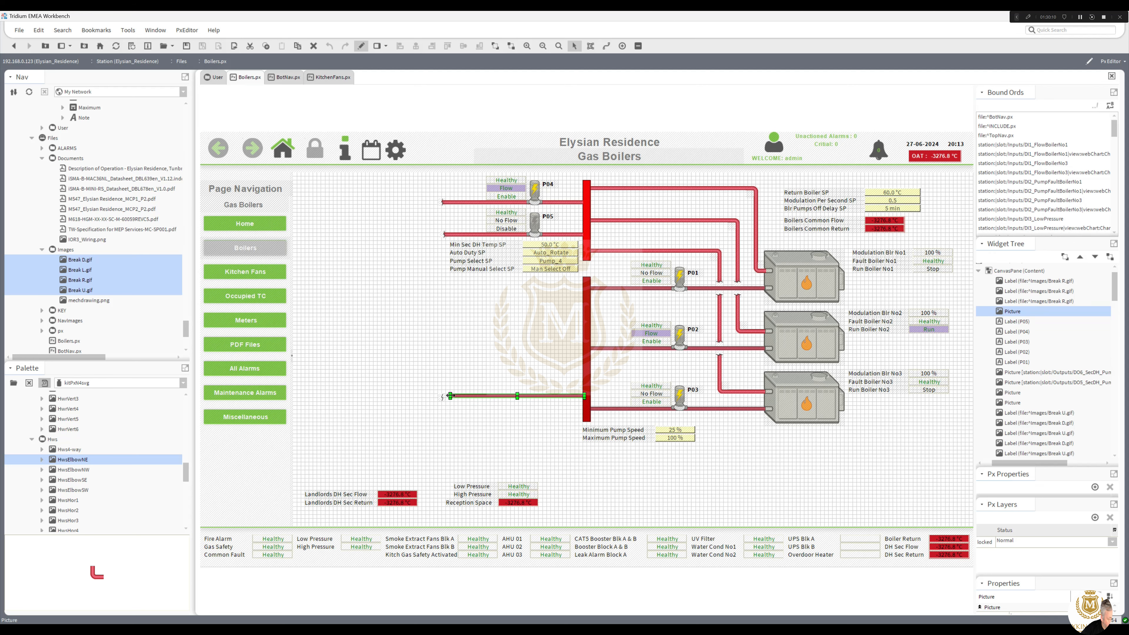
{"action": "left_click", "coordinate": [443, 399]}
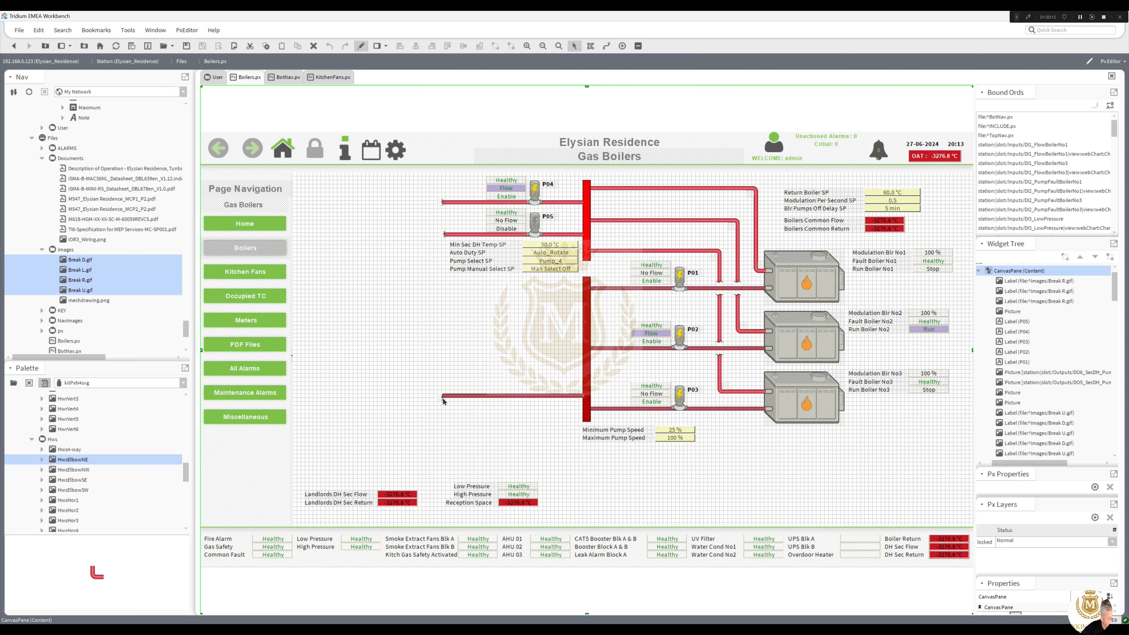
{"action": "left_click", "coordinate": [489, 453]}
{"action": "left_click_drag", "start_coordinate": [187, 469], "coordinate": [182, 516]}
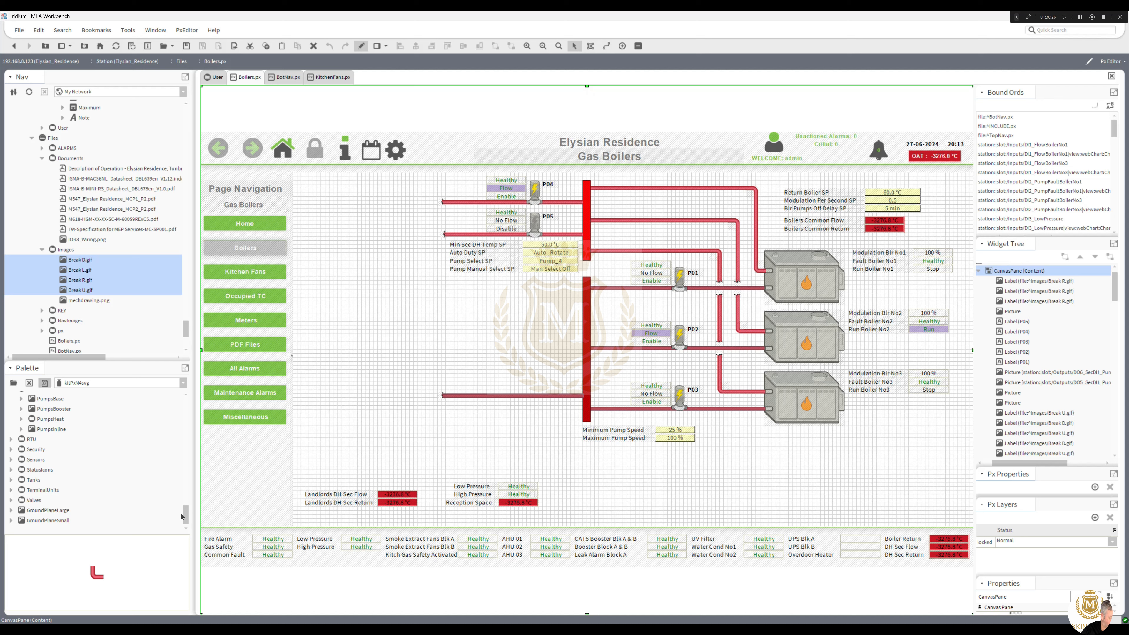
{"action": "left_click_drag", "start_coordinate": [183, 513], "coordinate": [188, 403]}
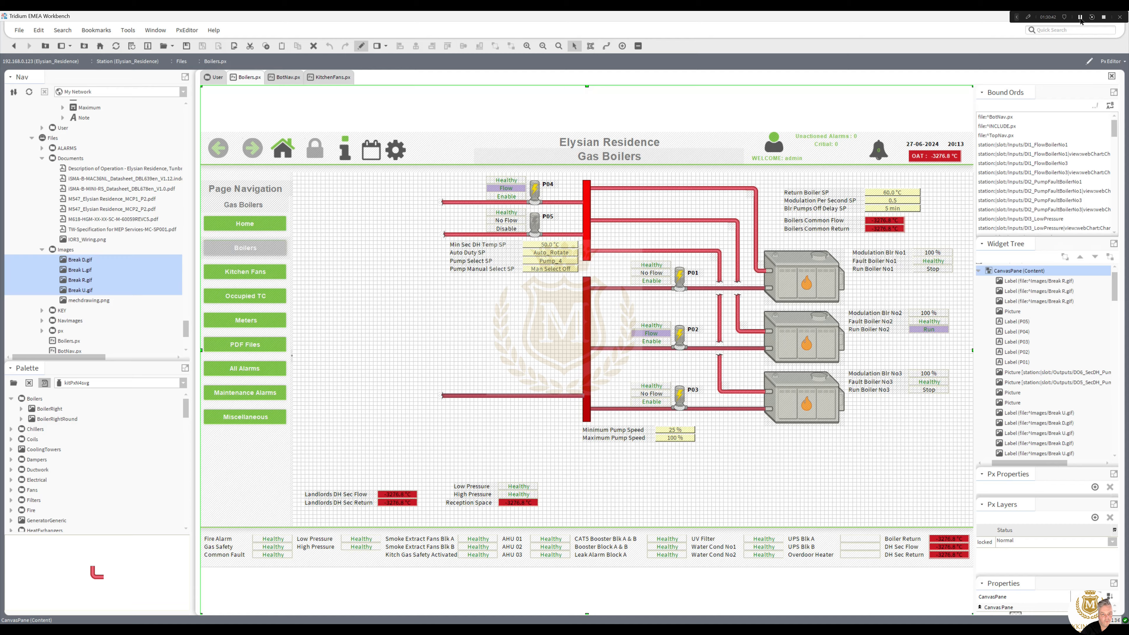
{"action": "left_click", "coordinate": [1080, 18]}
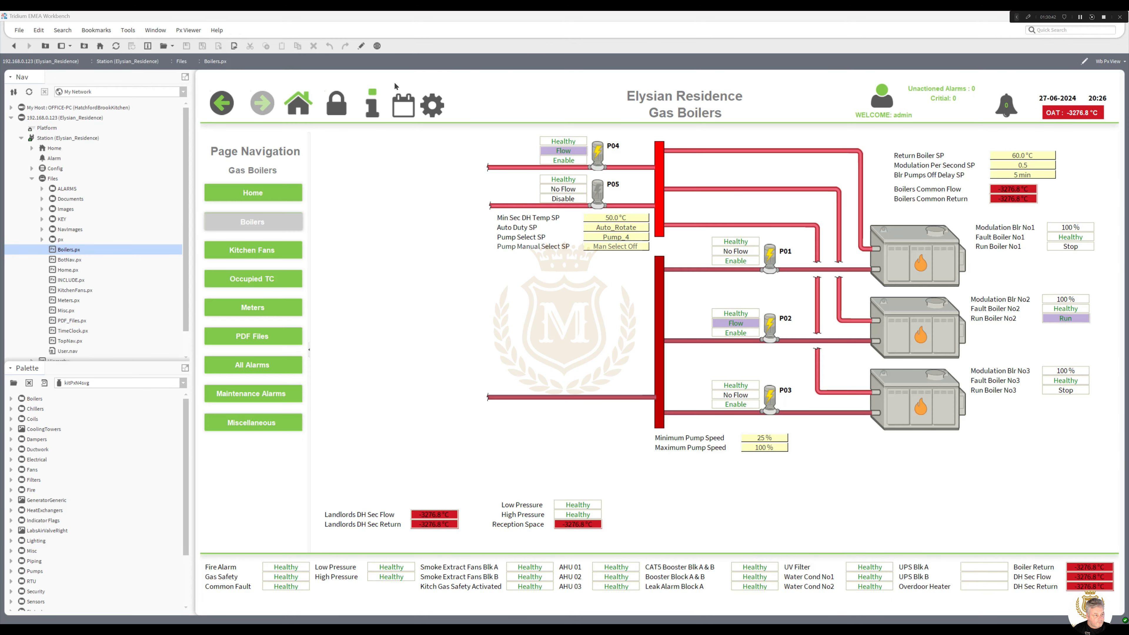
Put the Boilers page back into edit mode and add a new Picture below the lower header's return pipe
{"action": "left_click", "coordinate": [361, 45]}
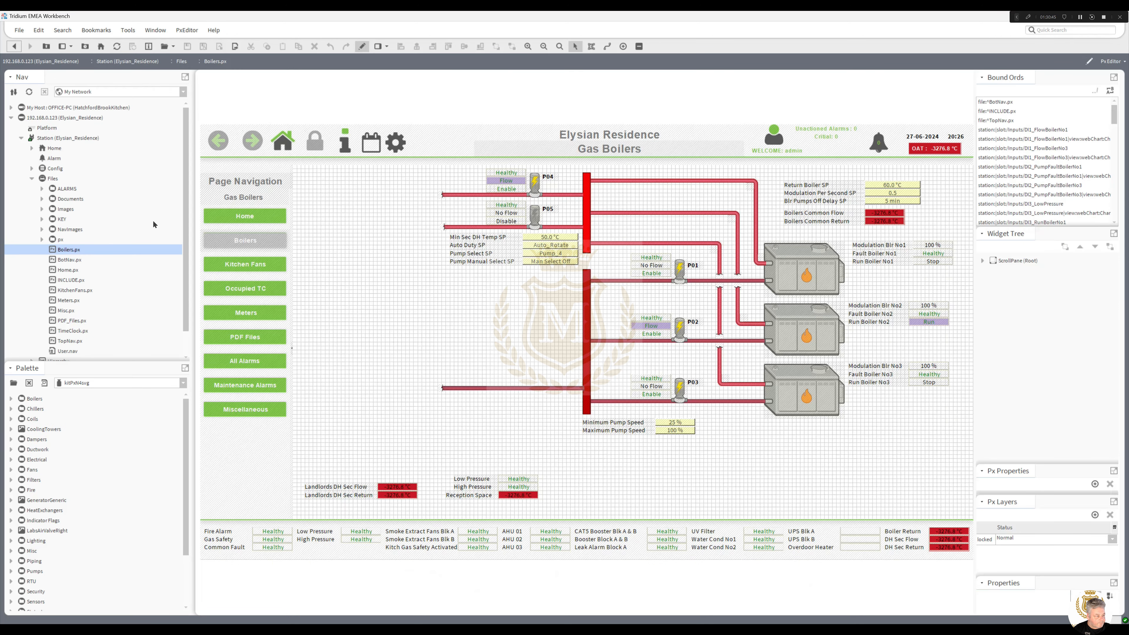
{"action": "right_click", "coordinate": [474, 421]}
{"action": "mouse_move", "coordinate": [533, 425]}
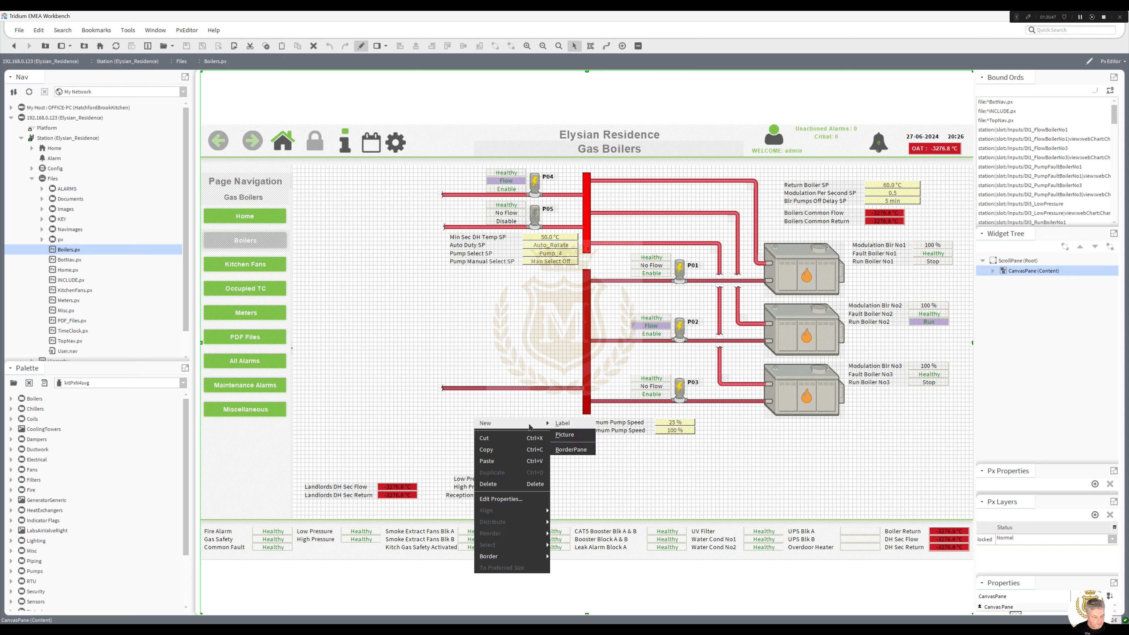
{"action": "left_click", "coordinate": [577, 432]}
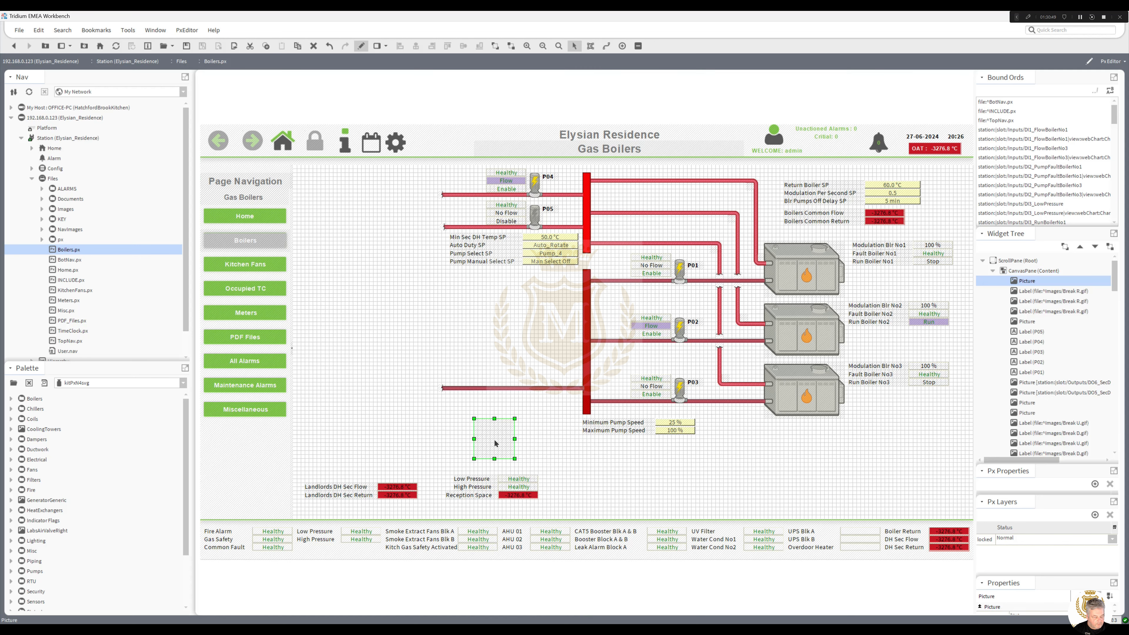
Set the new picture's image to Pressurisation_Unit_S.gif from the station's Images folder
{"action": "double_click", "coordinate": [496, 442]}
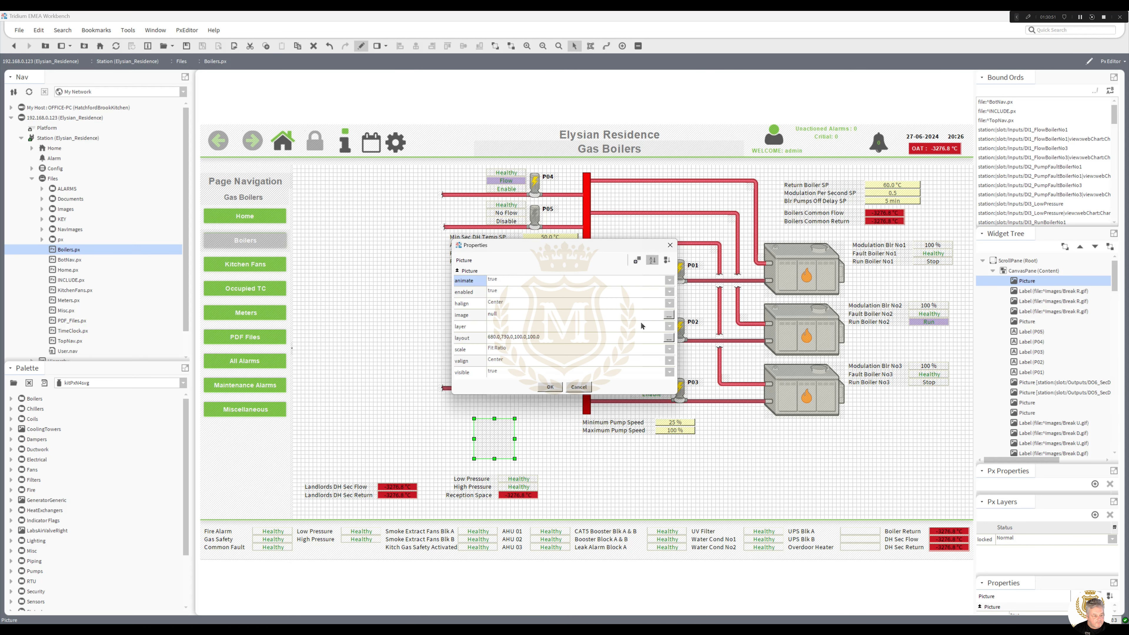
{"action": "left_click", "coordinate": [668, 315]}
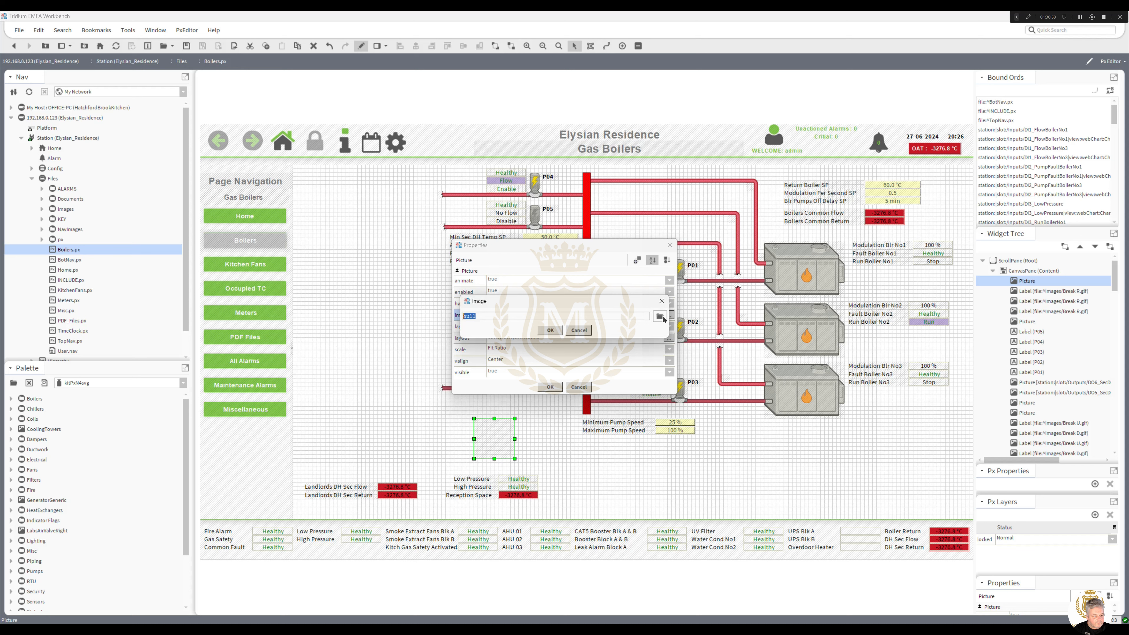
{"action": "double_click", "coordinate": [515, 292]}
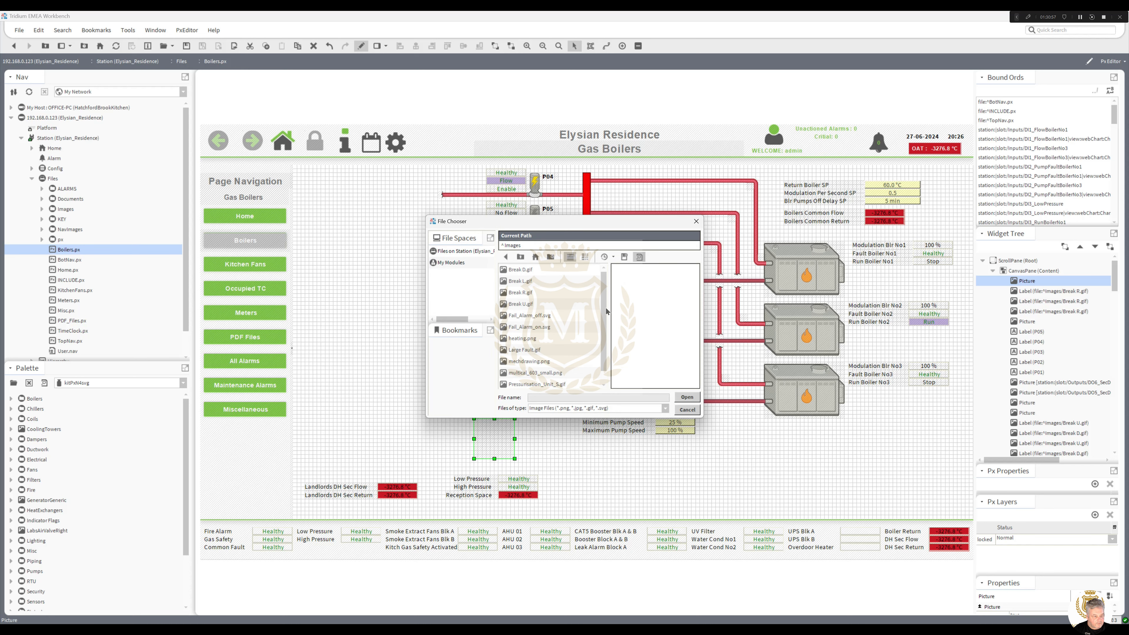
{"action": "left_click_drag", "start_coordinate": [604, 313], "coordinate": [609, 343]}
{"action": "double_click", "coordinate": [537, 374]}
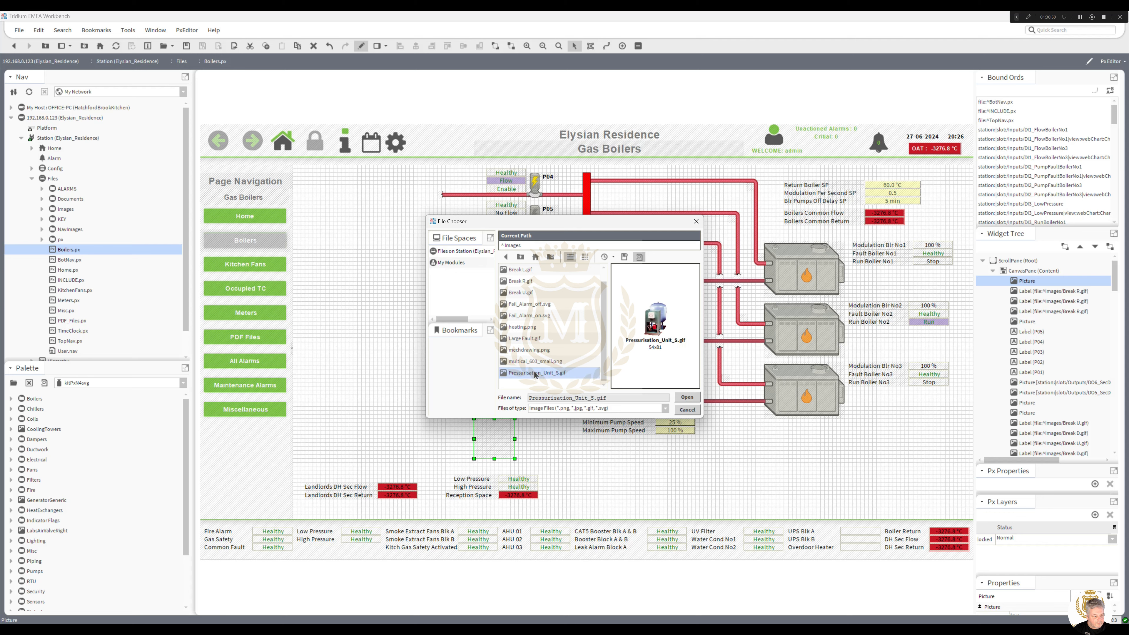
{"action": "left_click", "coordinate": [556, 332]}
{"action": "left_click", "coordinate": [550, 387]}
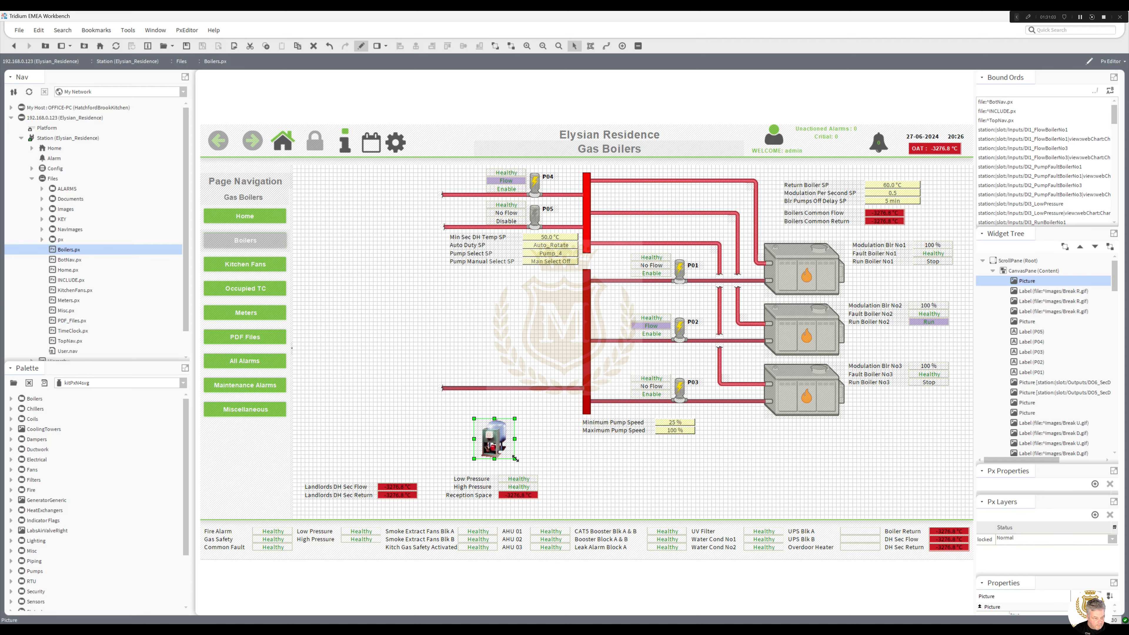
Fit the pressurisation unit picture just beneath the return pipe and move the Low Pressure and High Pressure labels and statuses to its left
{"action": "left_click_drag", "start_coordinate": [515, 458], "coordinate": [490, 444]}
{"action": "left_click_drag", "start_coordinate": [491, 403], "coordinate": [490, 424]}
{"action": "mouse_move", "coordinate": [443, 465]}
{"action": "left_mouse_down"}
{"action": "mouse_move", "coordinate": [530, 497]}
{"action": "mouse_move", "coordinate": [556, 490]}
{"action": "mouse_move", "coordinate": [458, 418]}
{"action": "mouse_move", "coordinate": [451, 450]}
{"action": "mouse_move", "coordinate": [417, 422]}
{"action": "mouse_move", "coordinate": [456, 407]}
{"action": "mouse_move", "coordinate": [416, 428]}
{"action": "mouse_move", "coordinate": [456, 430]}
{"action": "mouse_move", "coordinate": [452, 442]}
{"action": "mouse_move", "coordinate": [435, 430]}
{"action": "left_mouse_up"}
{"action": "left_click", "coordinate": [463, 445]}
{"action": "left_click", "coordinate": [438, 430]}
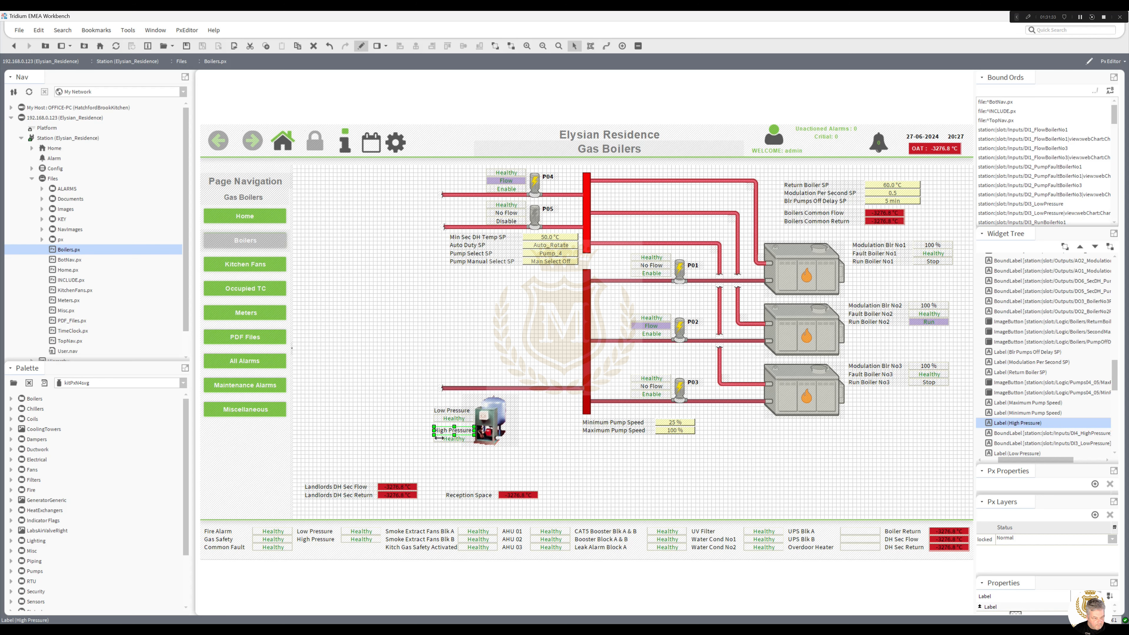
{"action": "left_click", "coordinate": [483, 463]}
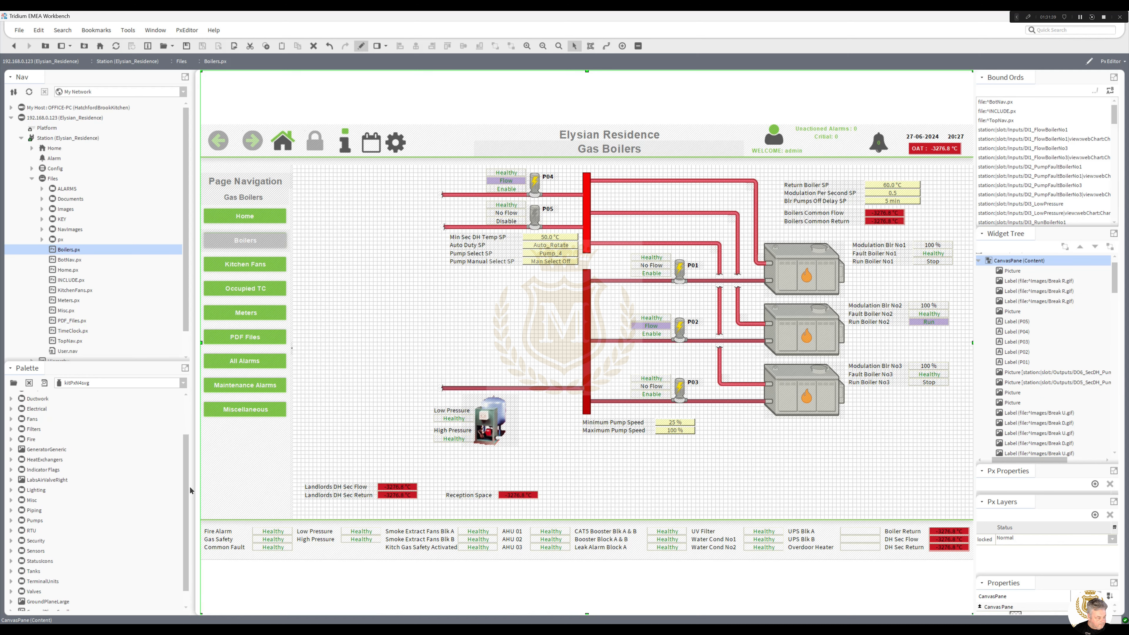
Add the ChwsHor6 pipe from the LargePiping Chws folder and shorten it into a stub running right from the pressurisation unit
{"action": "scroll", "coordinate": [190, 486], "scroll_direction": "down", "scroll_amount": 3}
{"action": "scroll", "coordinate": [190, 500], "scroll_direction": "up", "scroll_amount": 2}
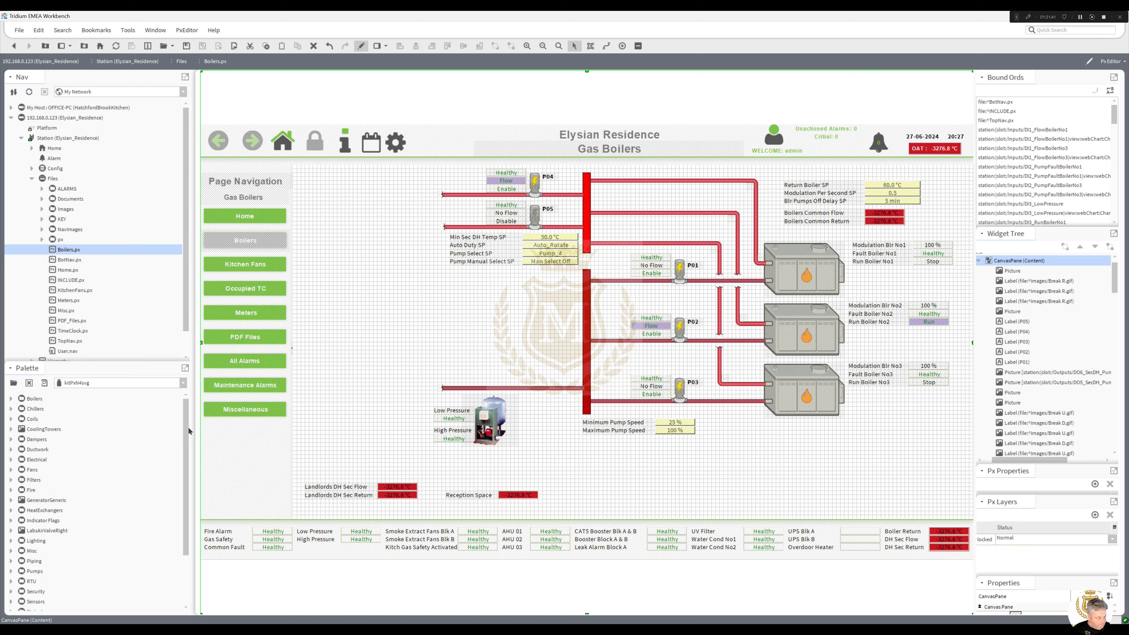
{"action": "scroll", "coordinate": [189, 463], "scroll_direction": "down", "scroll_amount": 2}
{"action": "scroll", "coordinate": [186, 491], "scroll_direction": "down", "scroll_amount": 1}
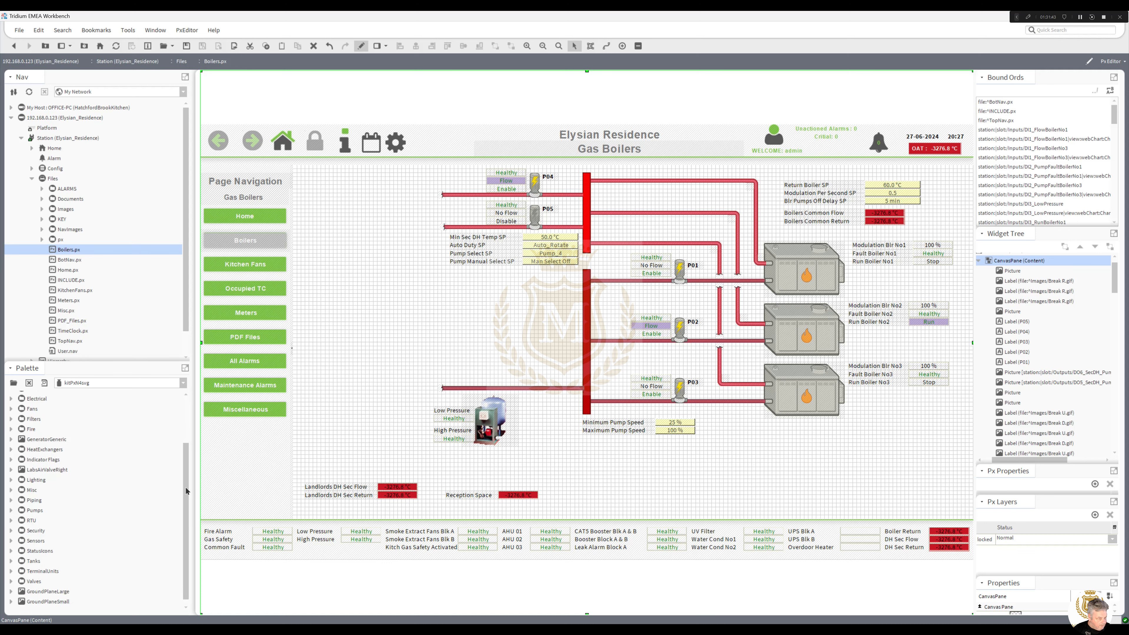
{"action": "scroll", "coordinate": [185, 489], "scroll_direction": "down", "scroll_amount": 1}
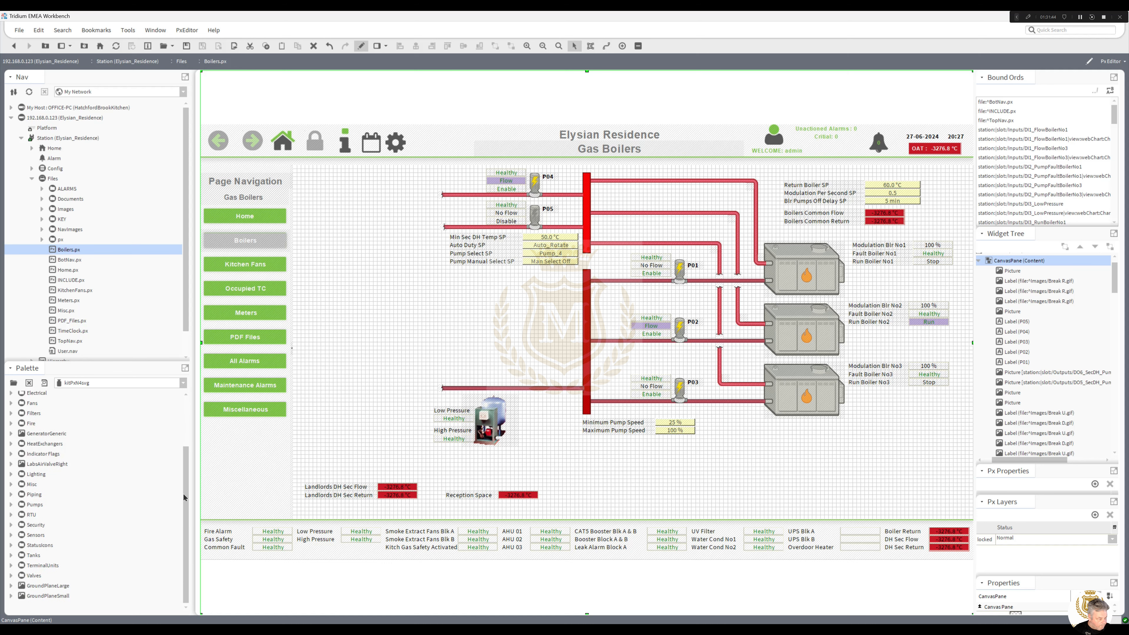
{"action": "left_click", "coordinate": [10, 491]}
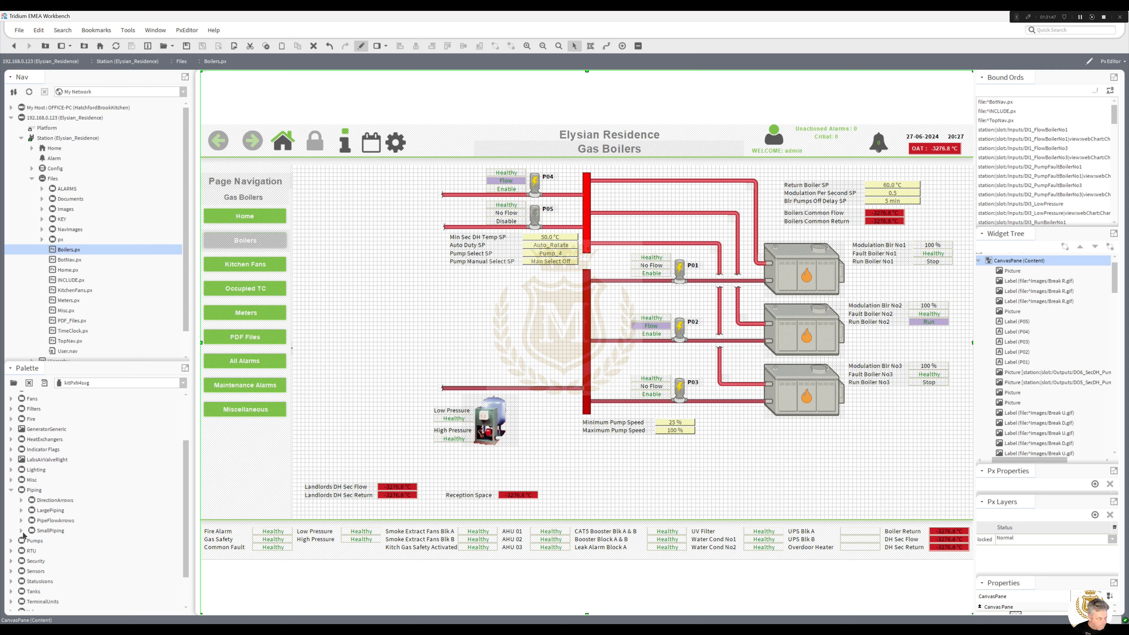
{"action": "left_click", "coordinate": [21, 511]}
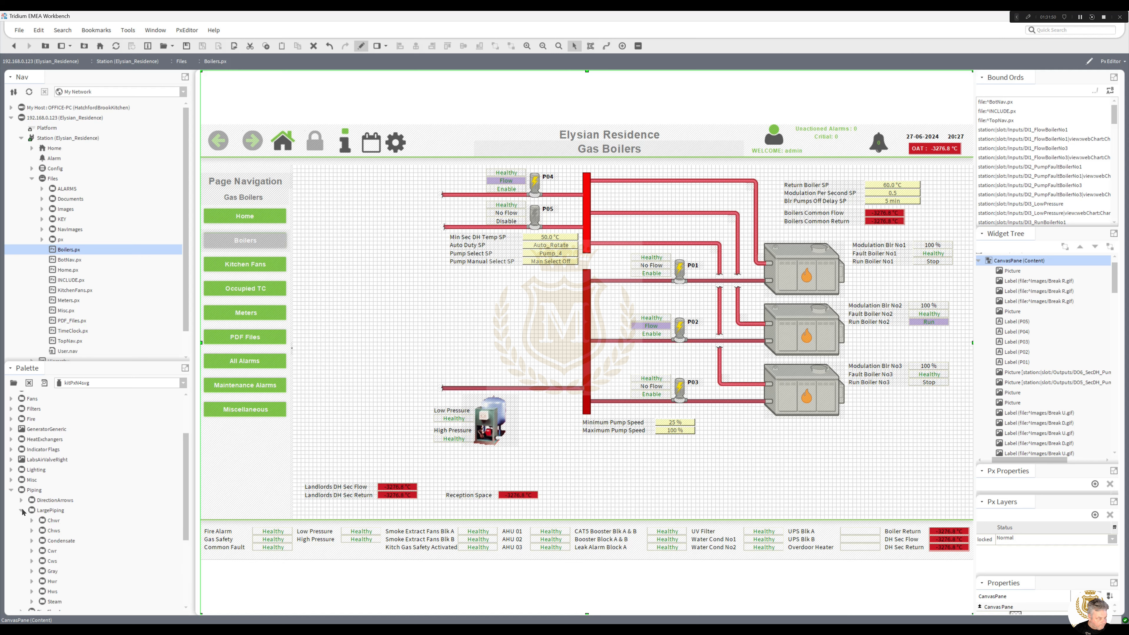
{"action": "left_click", "coordinate": [31, 530]}
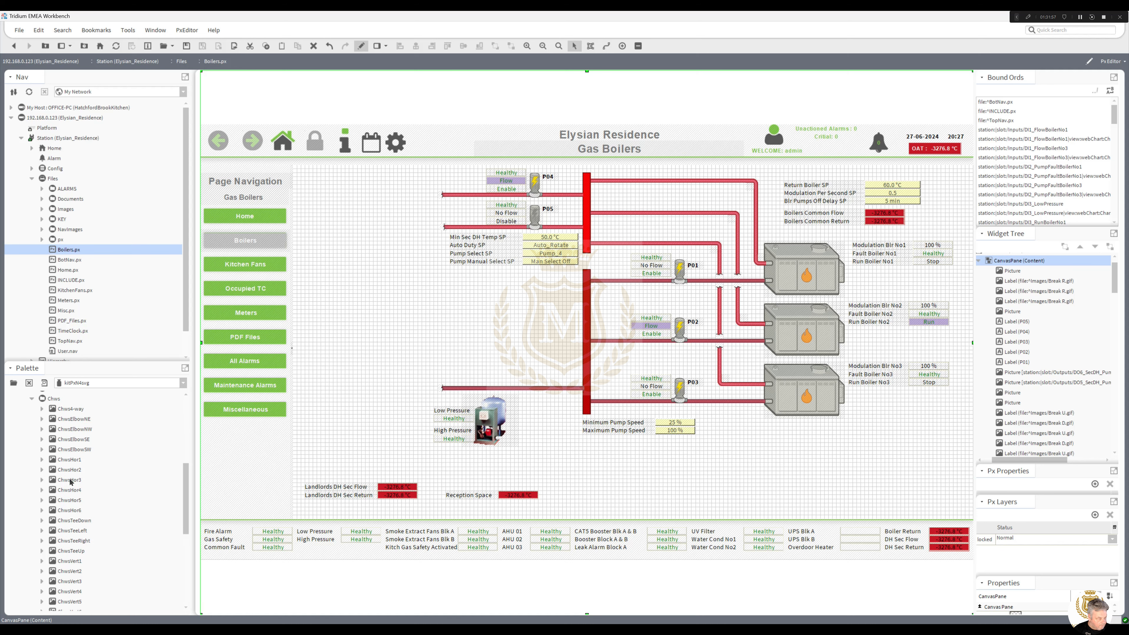
{"action": "left_click_drag", "start_coordinate": [69, 511], "coordinate": [604, 448]}
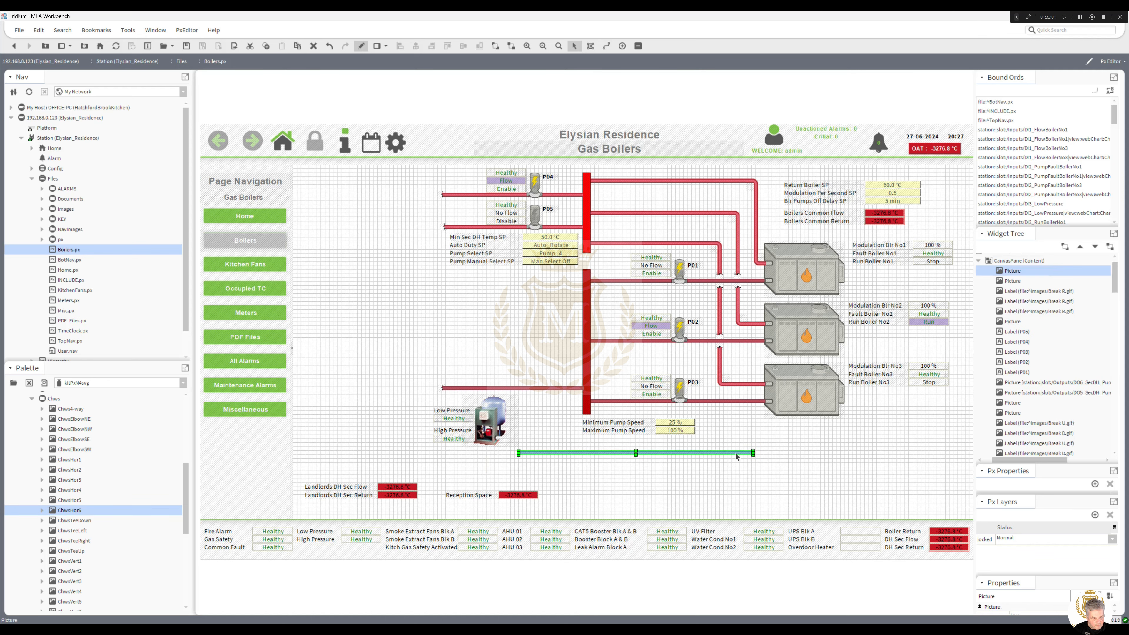
{"action": "left_click_drag", "start_coordinate": [753, 453], "coordinate": [506, 432]}
{"action": "left_click", "coordinate": [534, 455]}
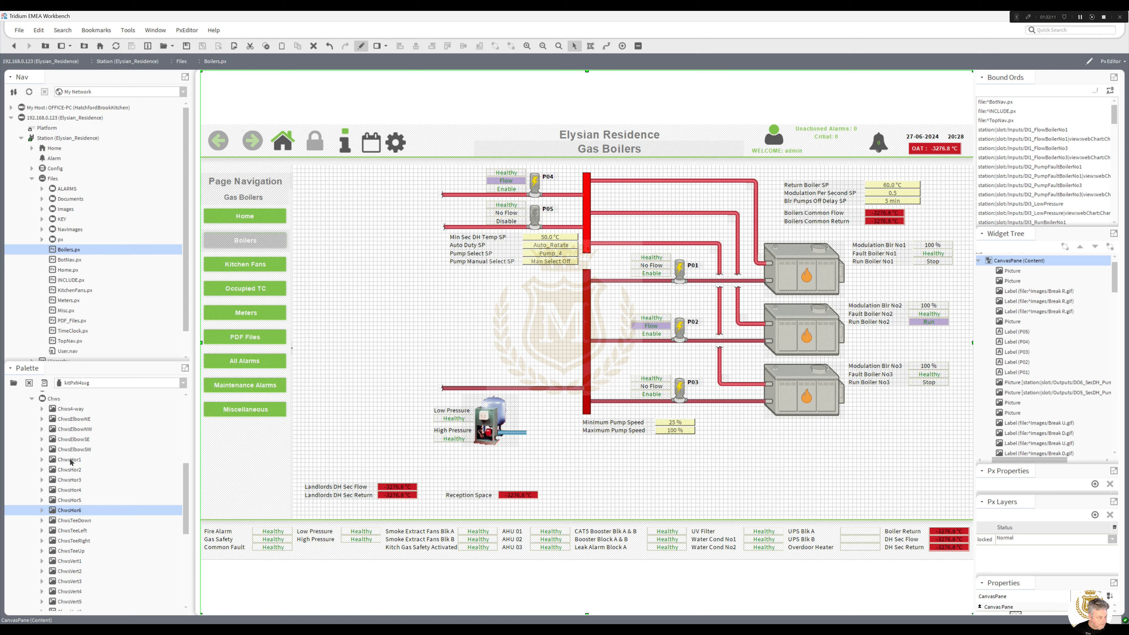
Add the ChwsElbowNW elbow from the Chws folder at the end of the pressurisation unit's pipe stub
{"action": "left_click", "coordinate": [73, 450]}
{"action": "left_click", "coordinate": [45, 387]}
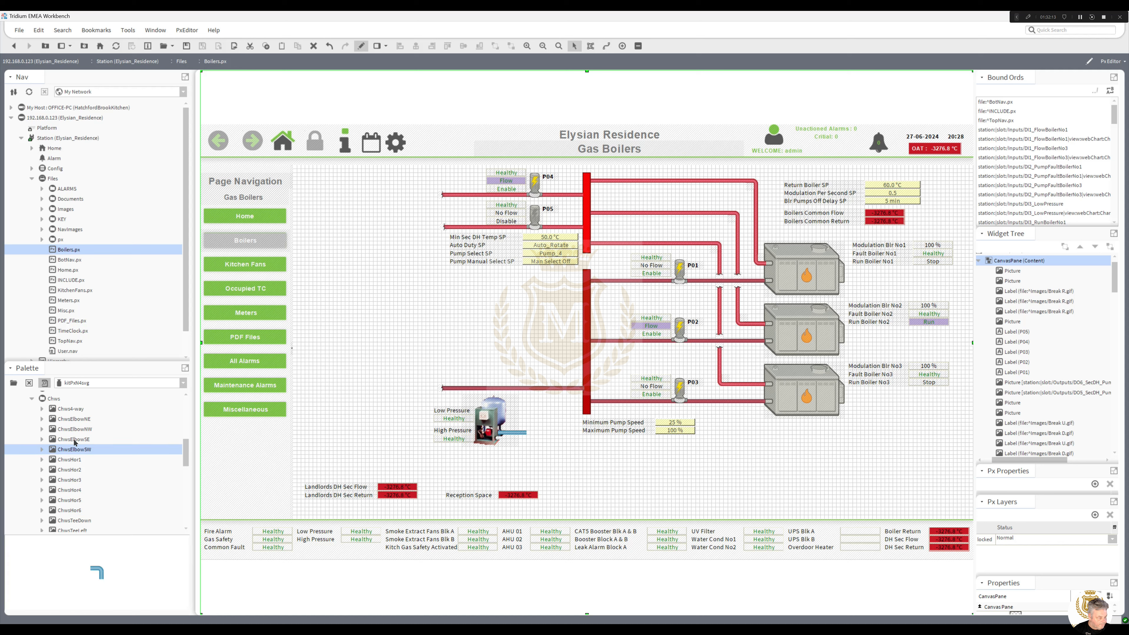
{"action": "left_click", "coordinate": [75, 440]}
{"action": "left_click", "coordinate": [77, 430]}
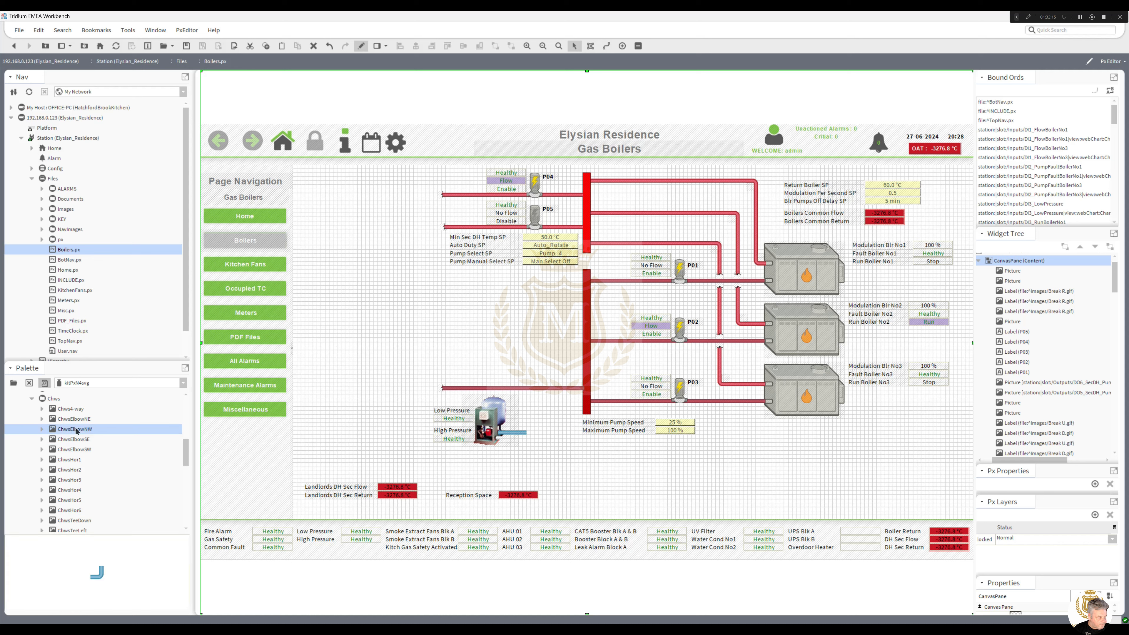
{"action": "left_click_drag", "start_coordinate": [77, 430], "coordinate": [534, 431]}
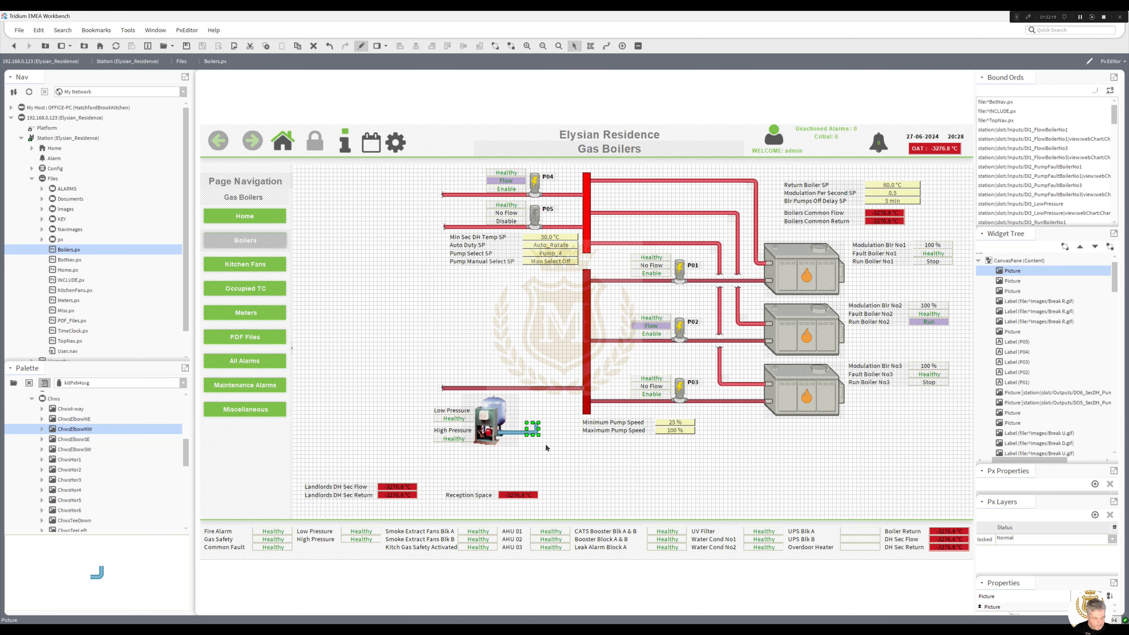
{"action": "left_click", "coordinate": [545, 444]}
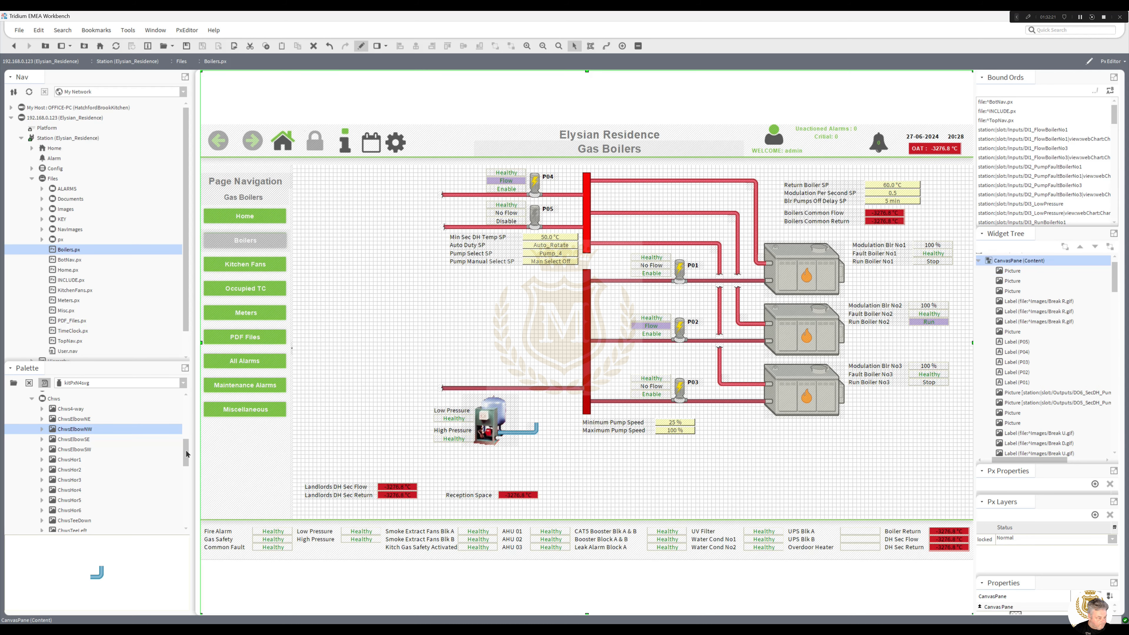
Add the ChwsVert6 pipe and run it vertically from the elbow up to the lower header's return pipe
{"action": "left_click_drag", "start_coordinate": [187, 454], "coordinate": [186, 479]}
{"action": "left_click_drag", "start_coordinate": [77, 491], "coordinate": [536, 419]}
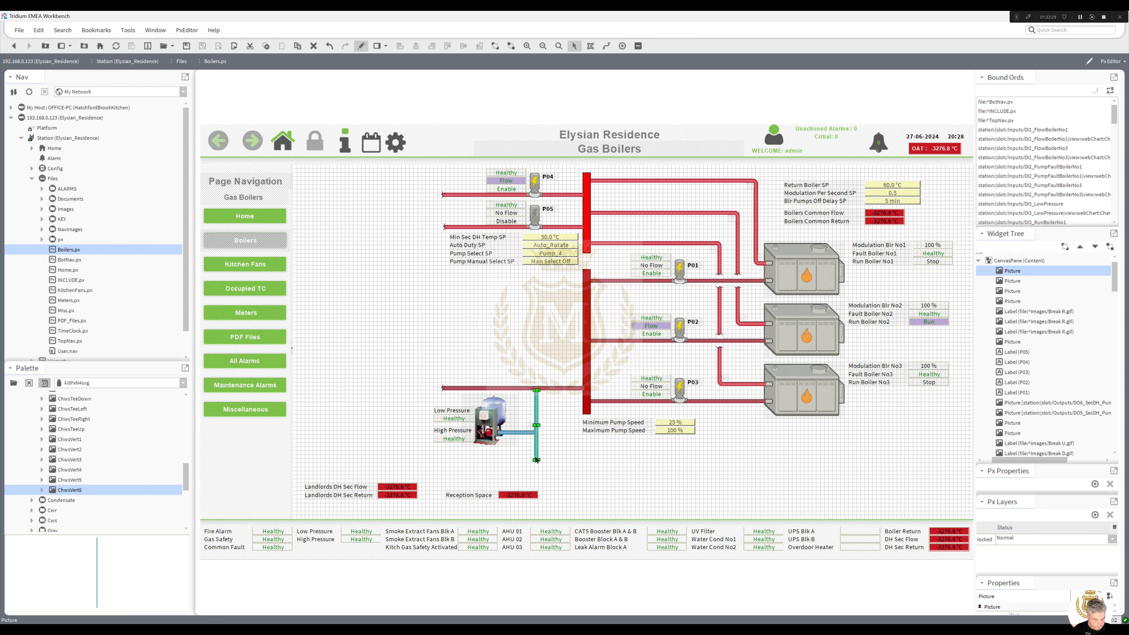
{"action": "left_click", "coordinate": [553, 456]}
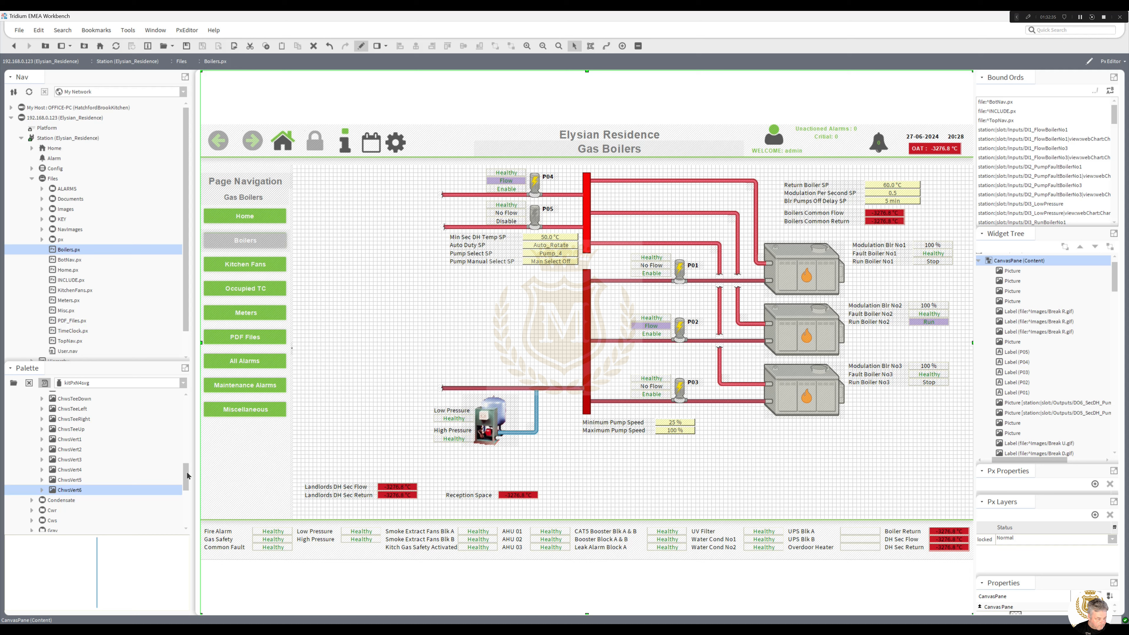
Add the HwrTeeDown fitting from the LargePiping Hwr folder and place it where the vertical pipe meets the return pipe
{"action": "left_click_drag", "start_coordinate": [187, 473], "coordinate": [190, 434]}
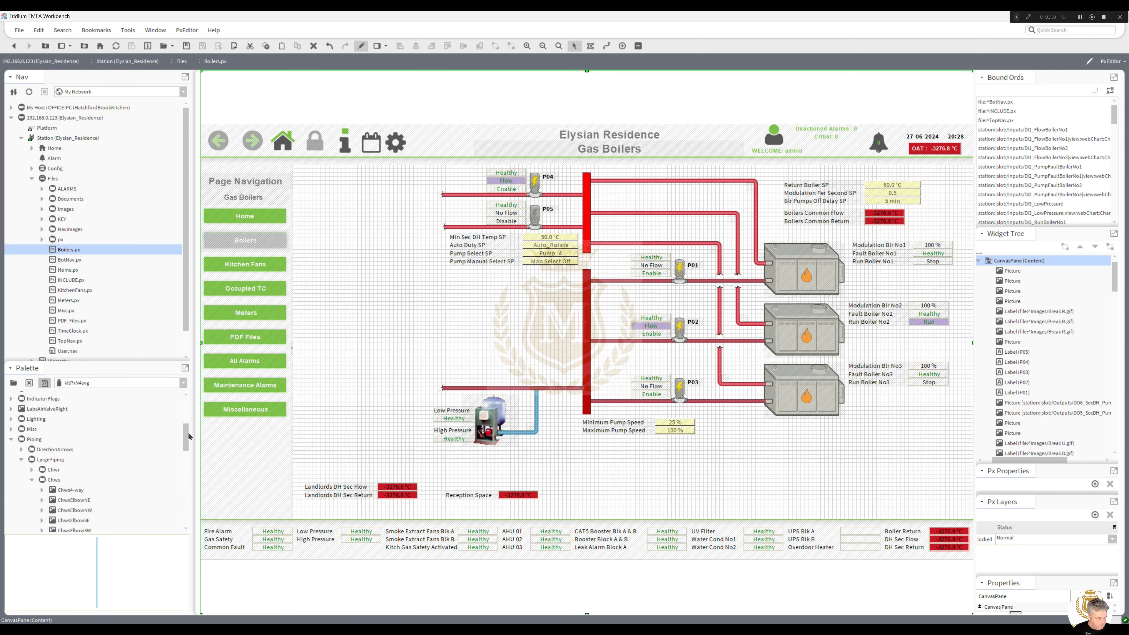
{"action": "left_click_drag", "start_coordinate": [188, 436], "coordinate": [187, 493]}
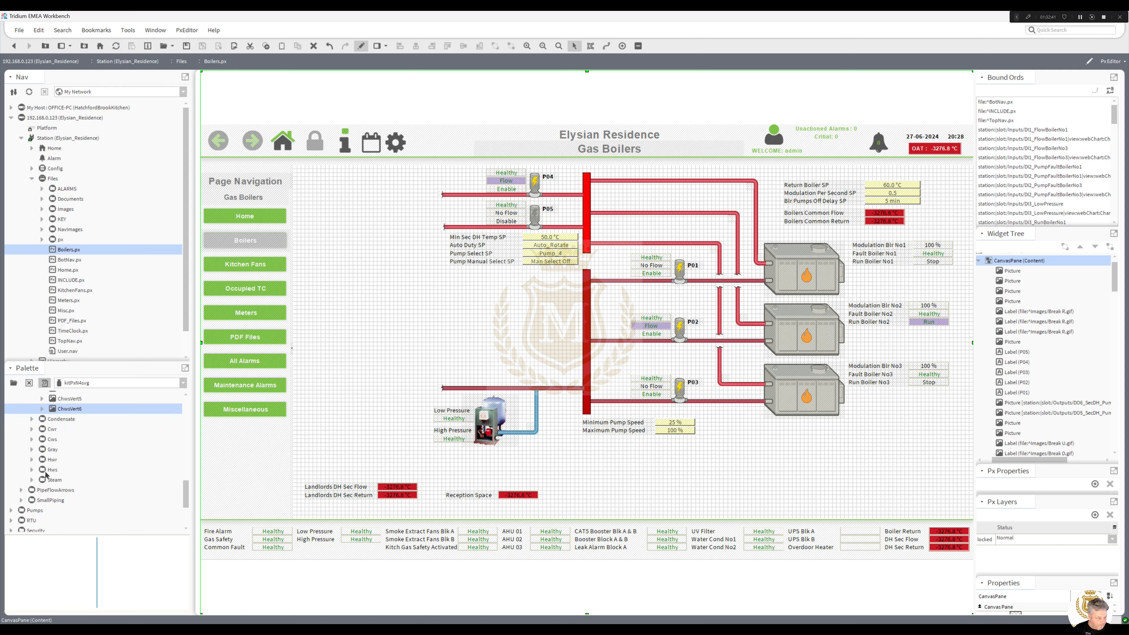
{"action": "left_click", "coordinate": [32, 460]}
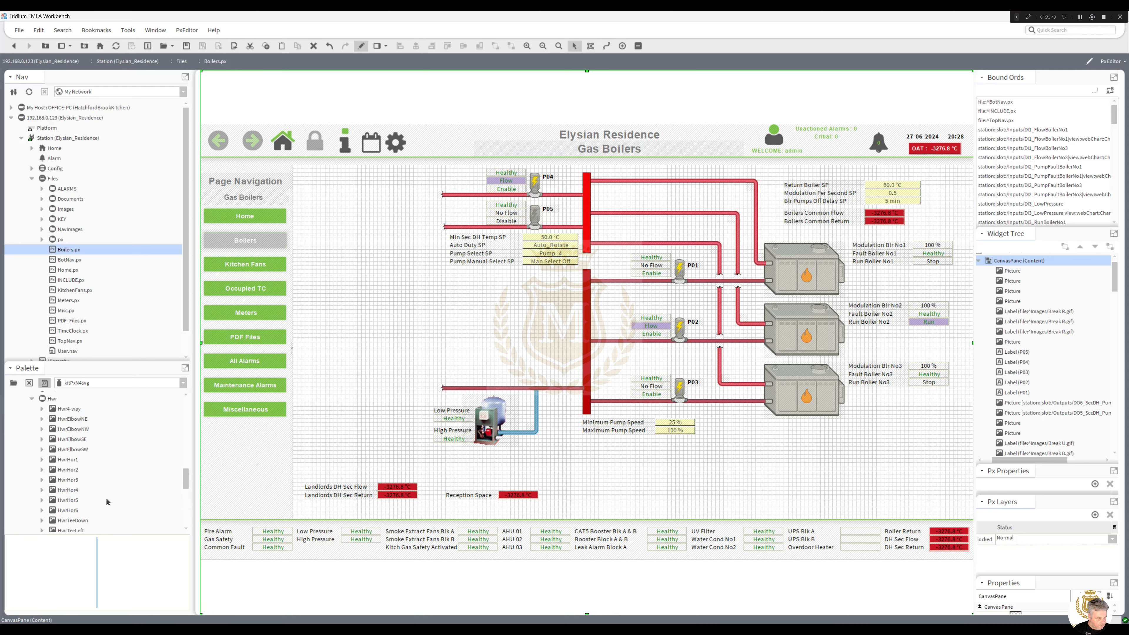
{"action": "left_click_drag", "start_coordinate": [79, 523], "coordinate": [551, 474]}
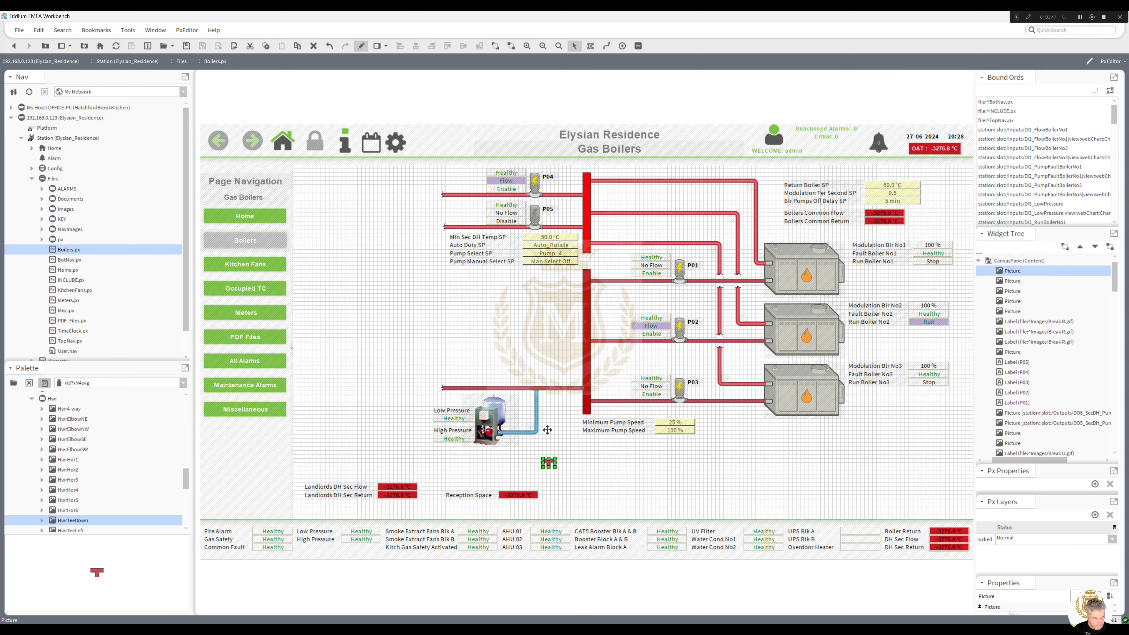
{"action": "key", "text": "Delete"}
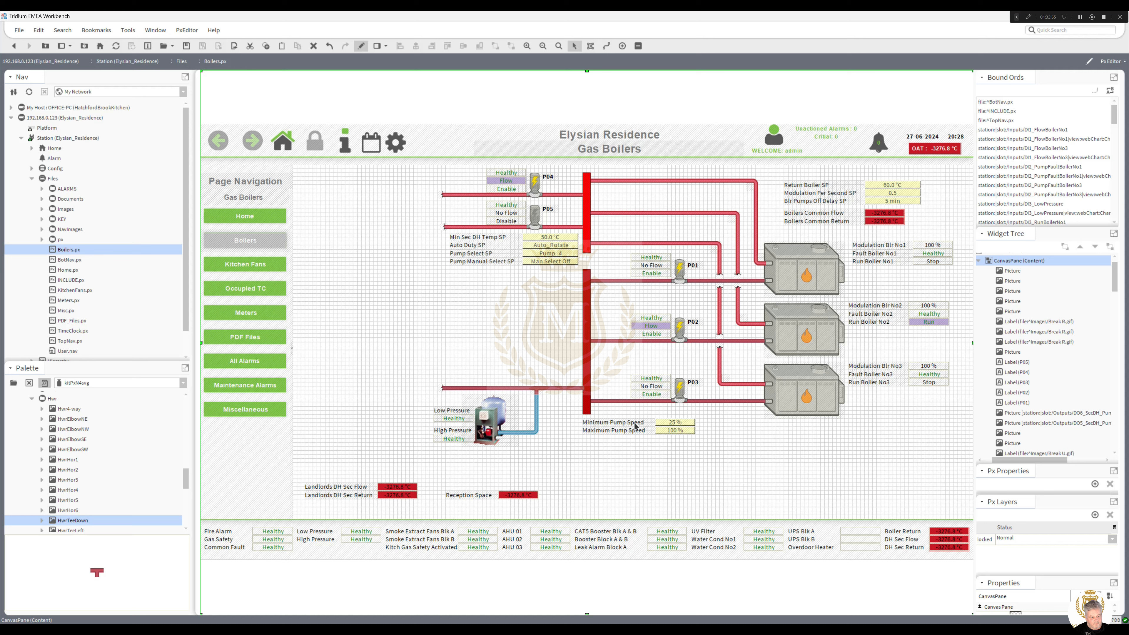
Add Fail_Alarm_off.svg and Fail_Alarm_on.svg from the station's Images folder as labels and place them apart in the empty area above the return pipe
{"action": "left_click", "coordinate": [535, 227]}
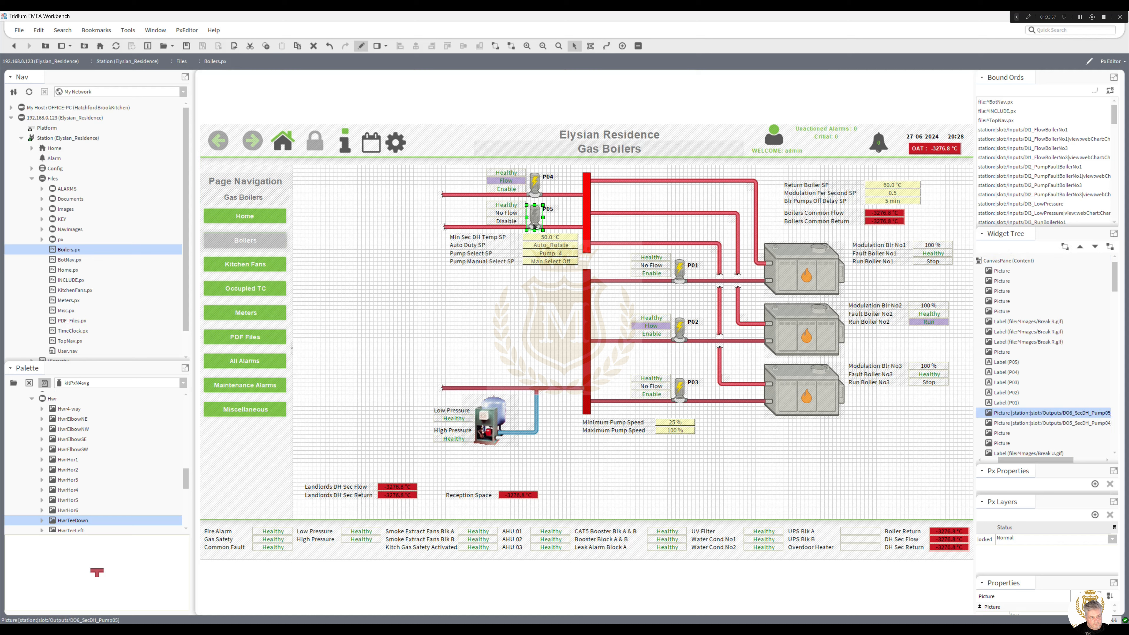
{"action": "left_click", "coordinate": [535, 186]}
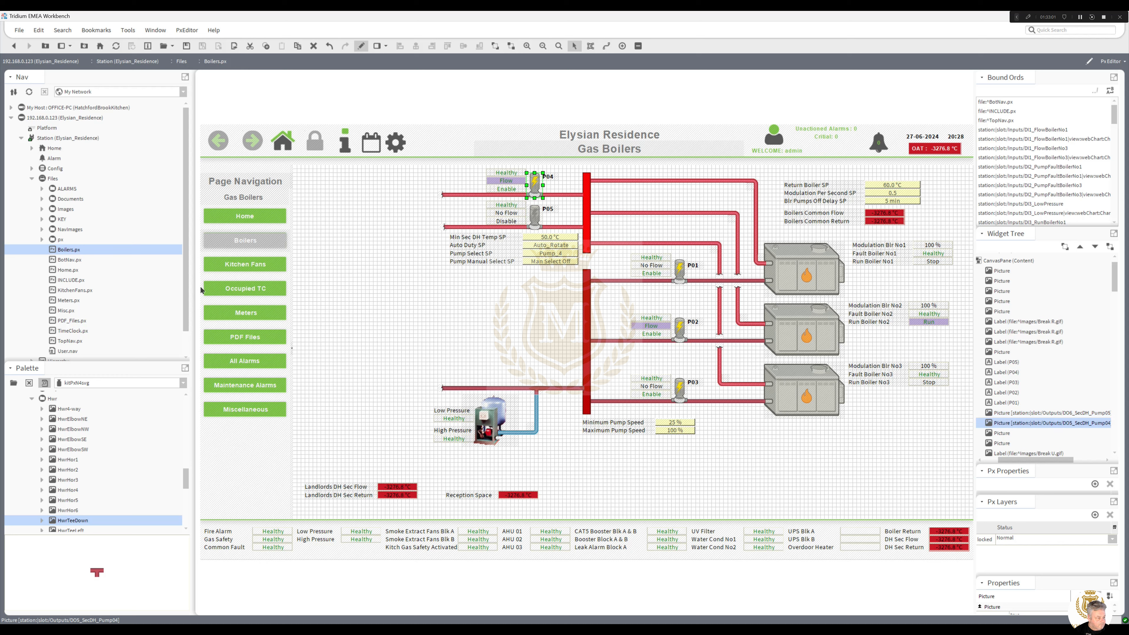
{"action": "scroll", "coordinate": [185, 297], "scroll_direction": "down", "scroll_amount": 1}
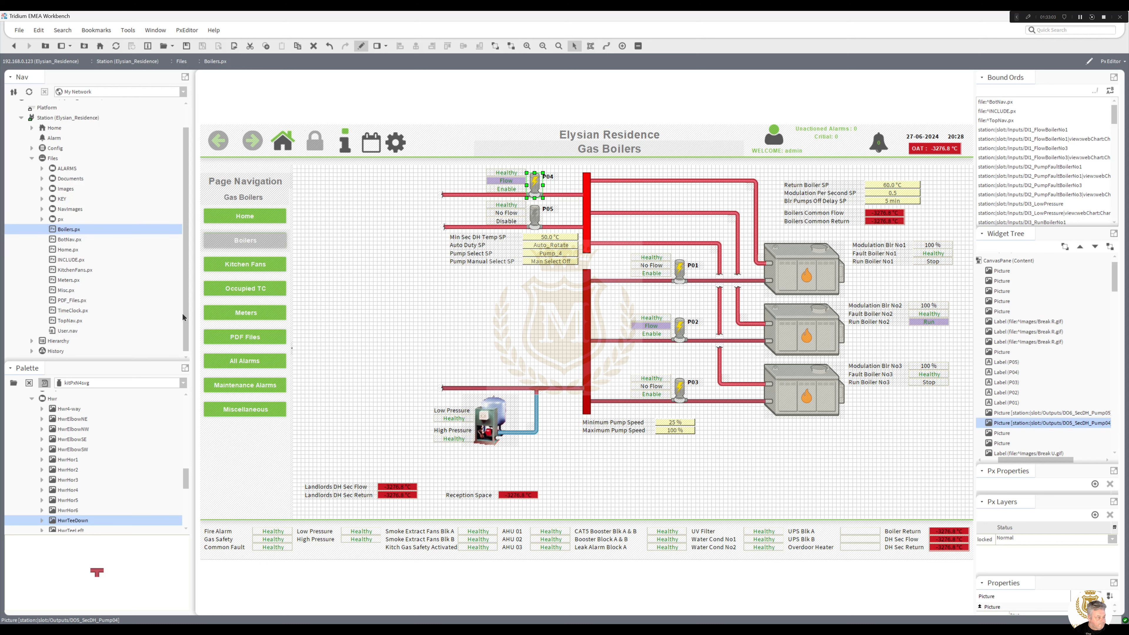
{"action": "scroll", "coordinate": [183, 311], "scroll_direction": "up", "scroll_amount": 1}
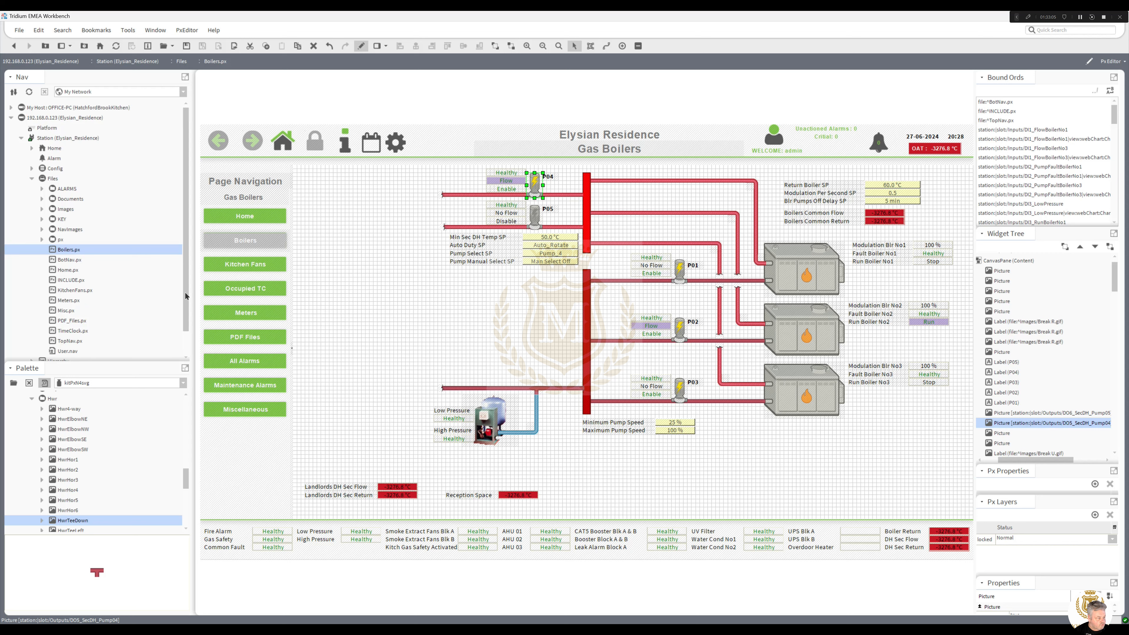
{"action": "left_click", "coordinate": [43, 209]}
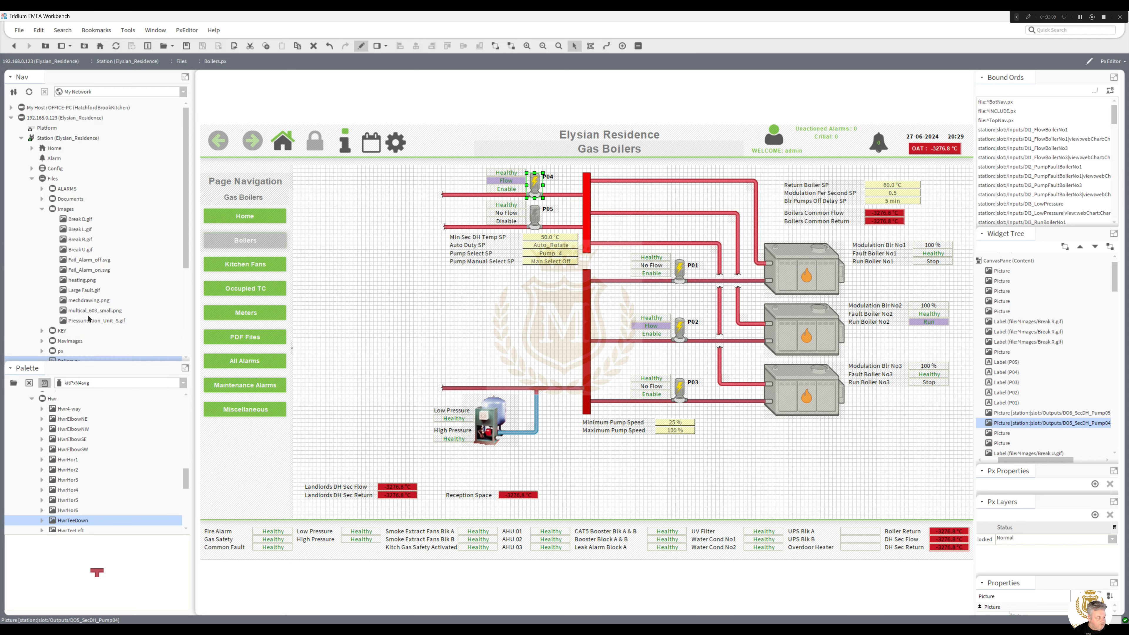
{"action": "left_click", "coordinate": [87, 262]}
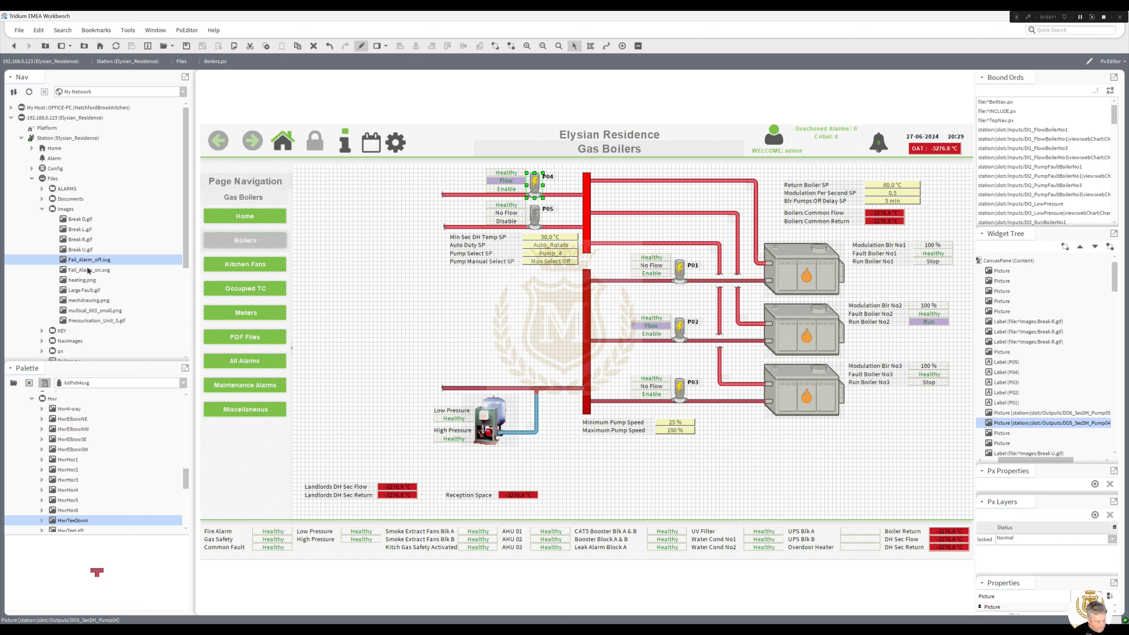
{"action": "left_click", "coordinate": [88, 270], "text": "shift"}
{"action": "left_click_drag", "start_coordinate": [88, 270], "coordinate": [381, 332]}
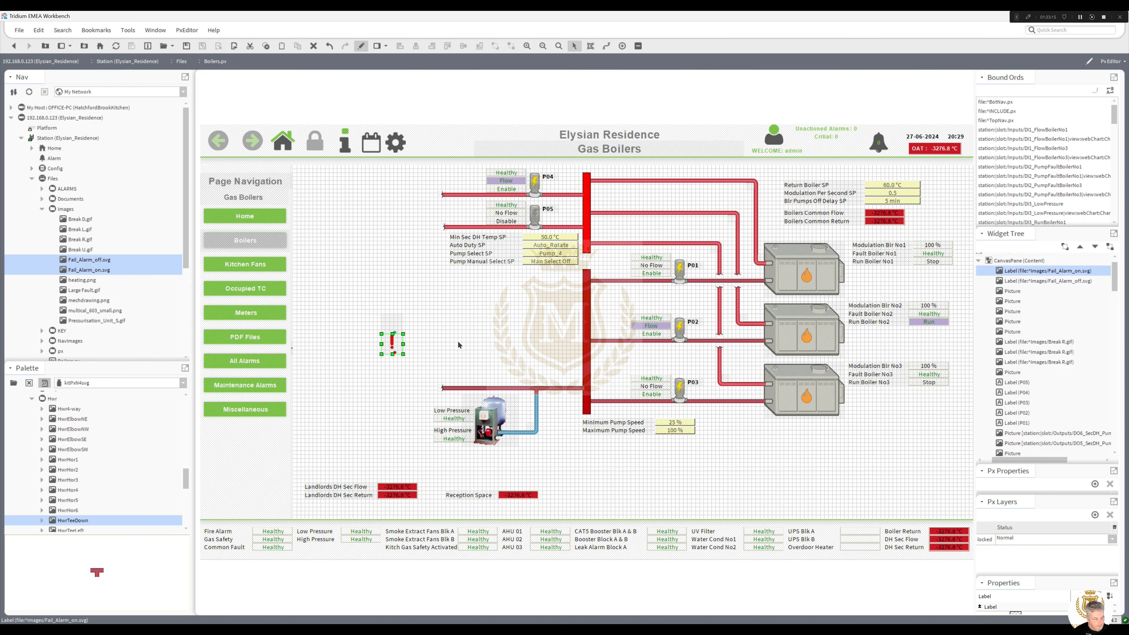
{"action": "left_click_drag", "start_coordinate": [459, 342], "coordinate": [472, 335]}
{"action": "left_click_drag", "start_coordinate": [391, 327], "coordinate": [520, 300]}
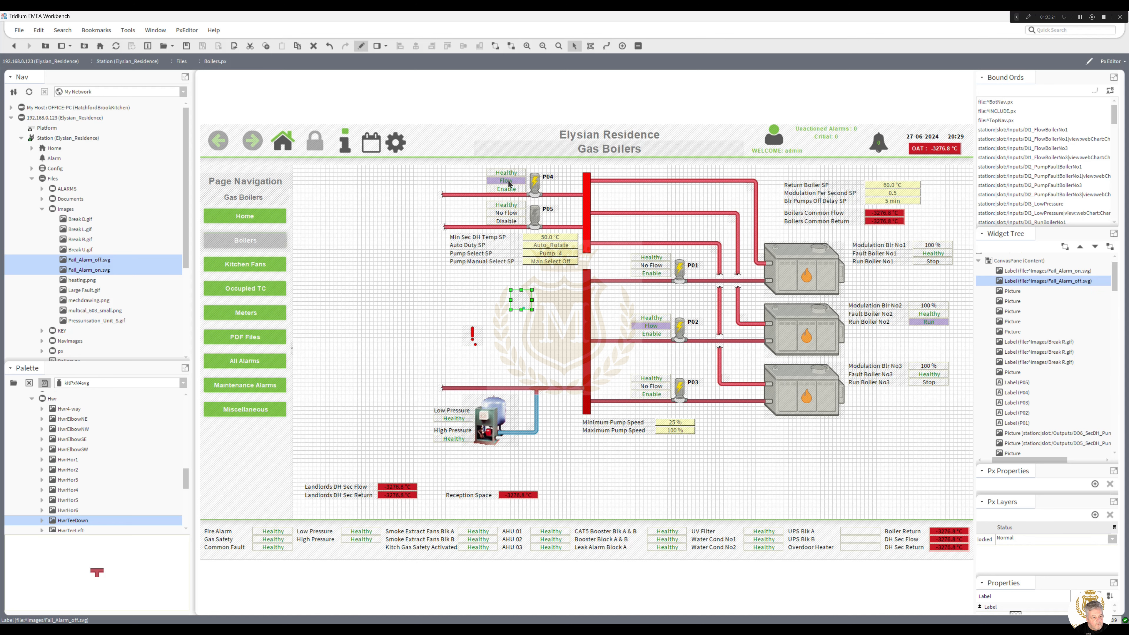
Copy the binding ord of pump P04's Flow status label and close its properties
{"action": "double_click", "coordinate": [508, 191]}
{"action": "left_click", "coordinate": [579, 368]}
{"action": "key", "text": "ctrl+c"}
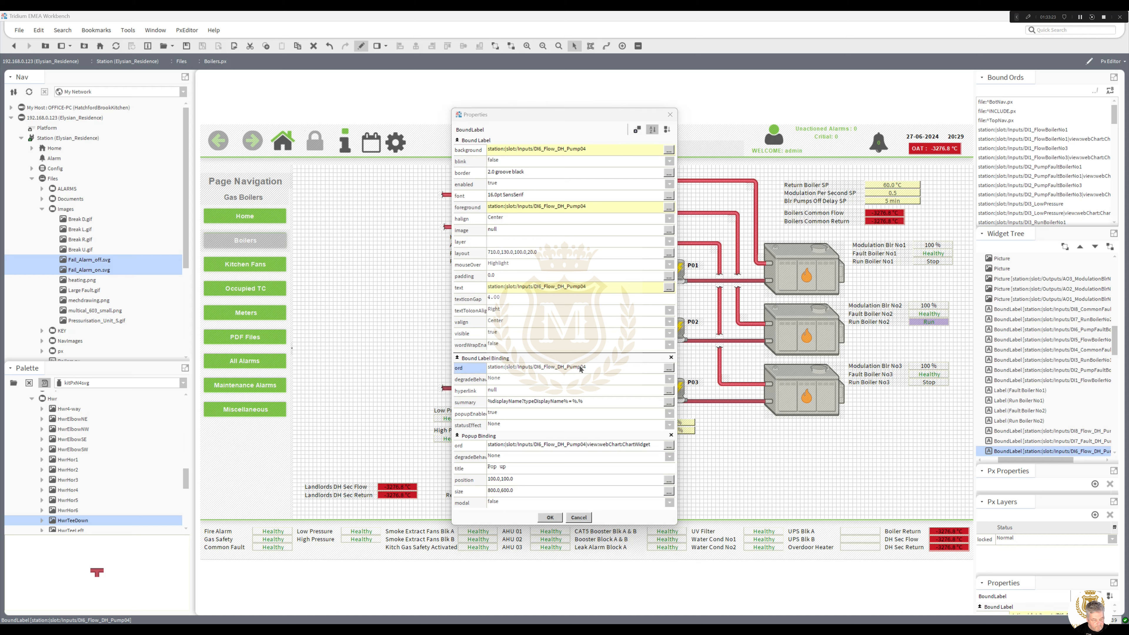
{"action": "left_click", "coordinate": [551, 339]}
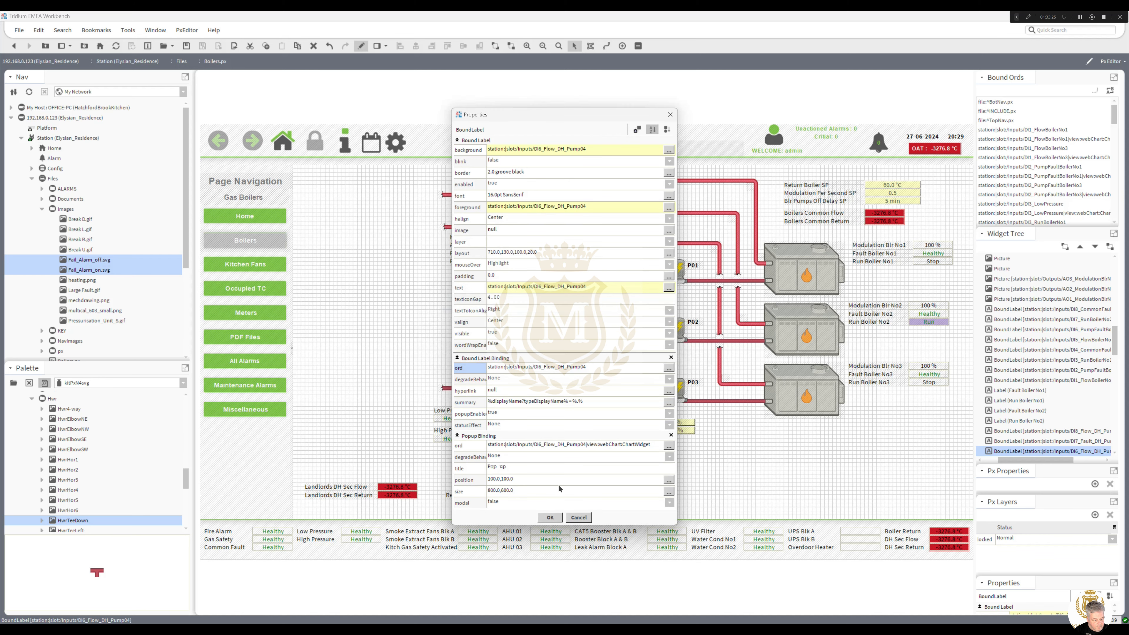
{"action": "left_click", "coordinate": [550, 517]}
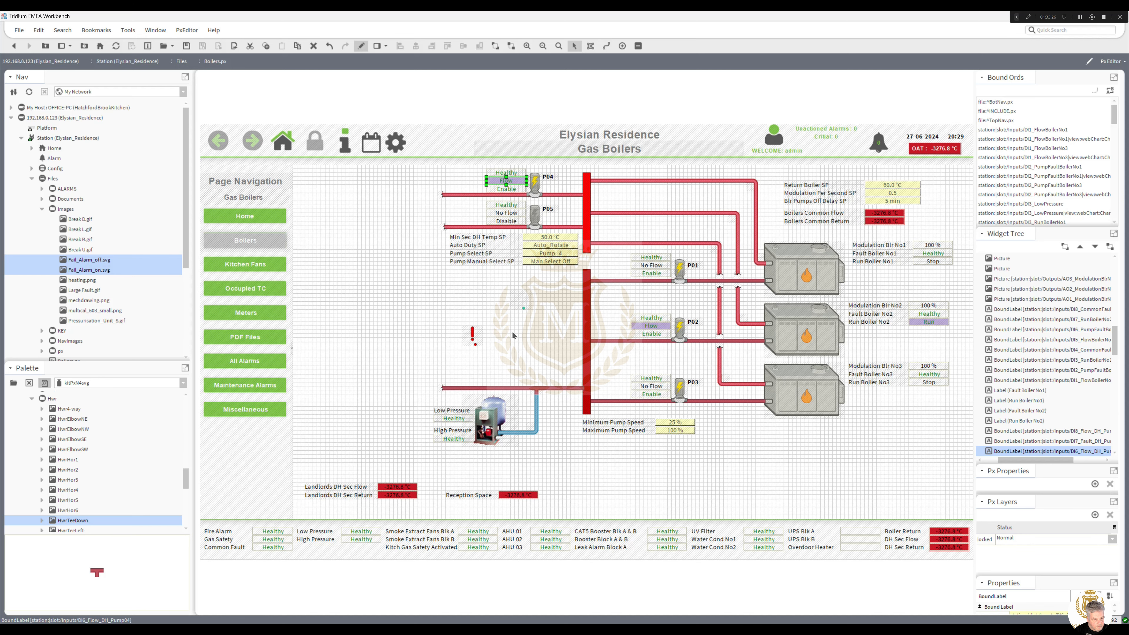
Add a bajaui Value Binding to the Fail_Alarm_off label with the copied ord station:|slot:/Inputs/DI6_Flow_DH_Pump04
{"action": "double_click", "coordinate": [520, 303]}
{"action": "left_click", "coordinate": [637, 227]}
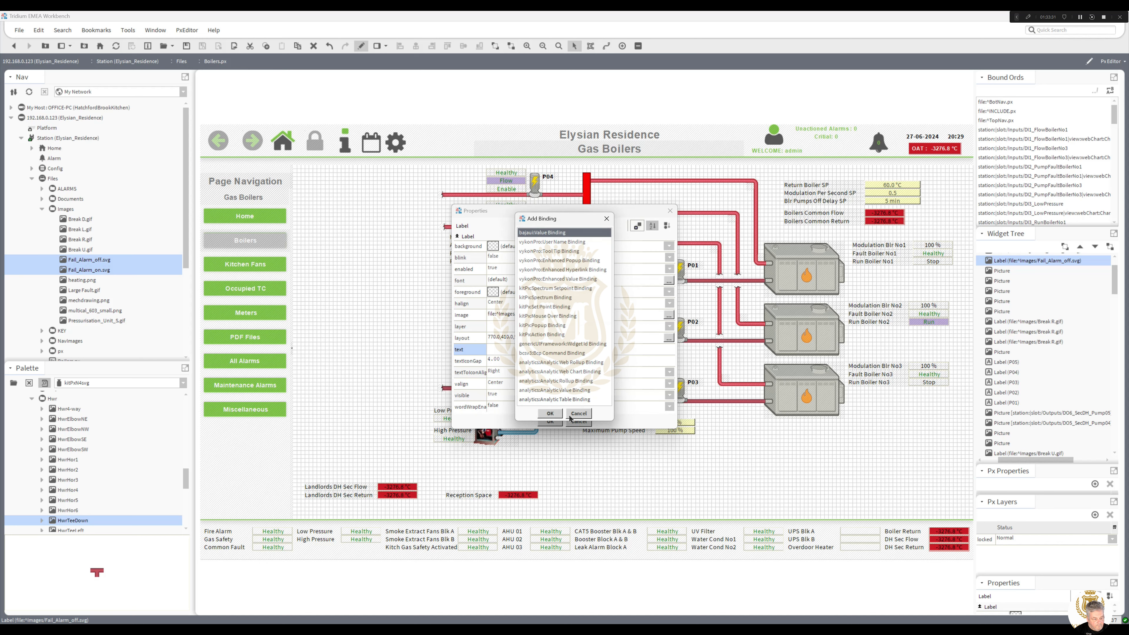
{"action": "left_click", "coordinate": [550, 413]}
{"action": "left_click_drag", "start_coordinate": [671, 349], "coordinate": [671, 438]}
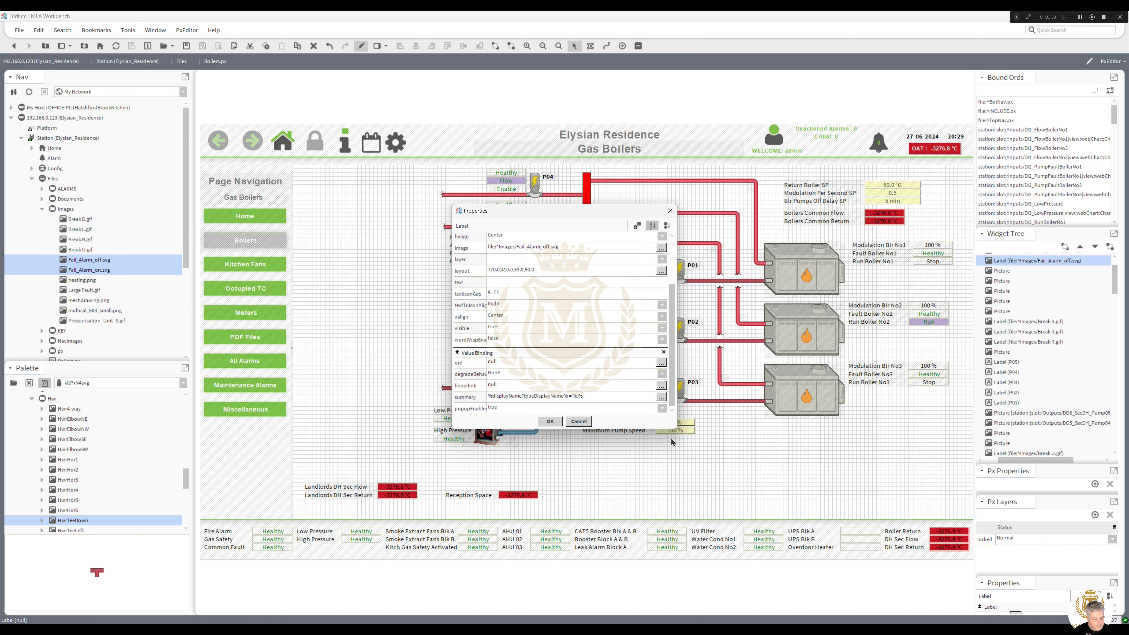
{"action": "left_click", "coordinate": [606, 362]}
{"action": "key", "text": "ctrl+v"}
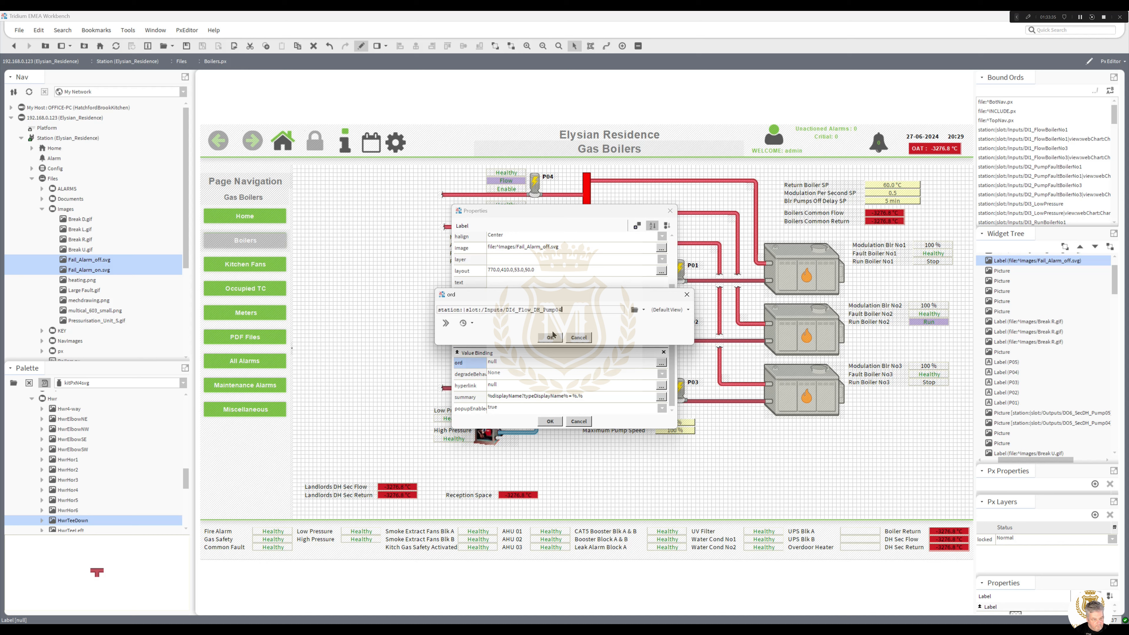
{"action": "left_click", "coordinate": [551, 338]}
{"action": "left_click", "coordinate": [550, 421]}
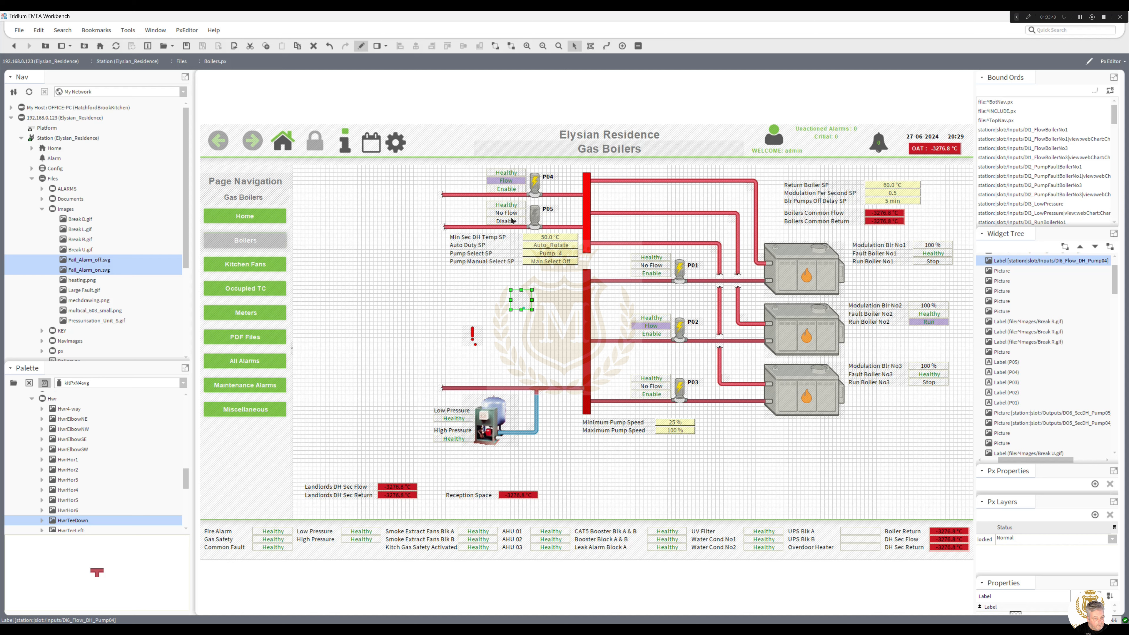
Copy the binding ord of pump P04's fault status label and close its properties
{"action": "double_click", "coordinate": [511, 173]}
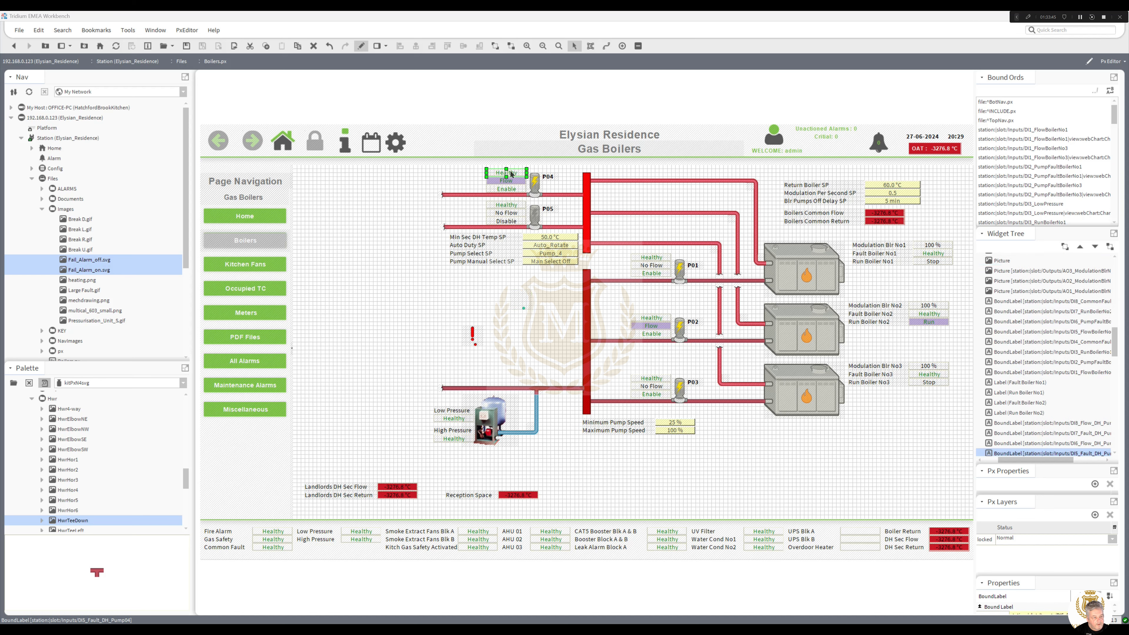
{"action": "double_click", "coordinate": [562, 368]}
{"action": "key", "text": "ctrl+c"}
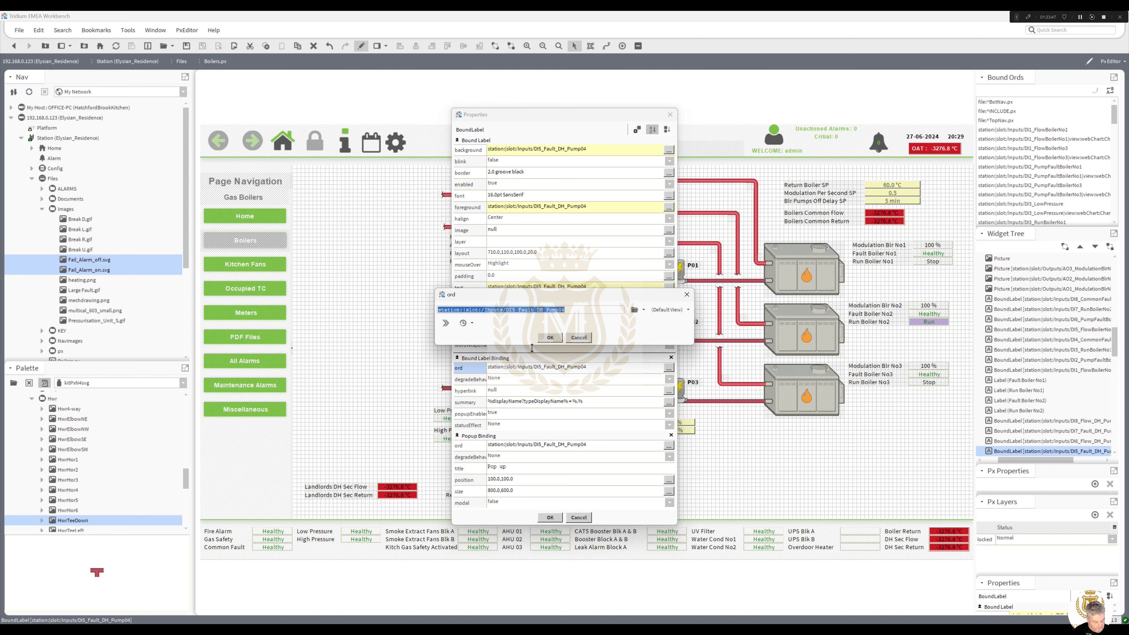
{"action": "key", "text": "Return"}
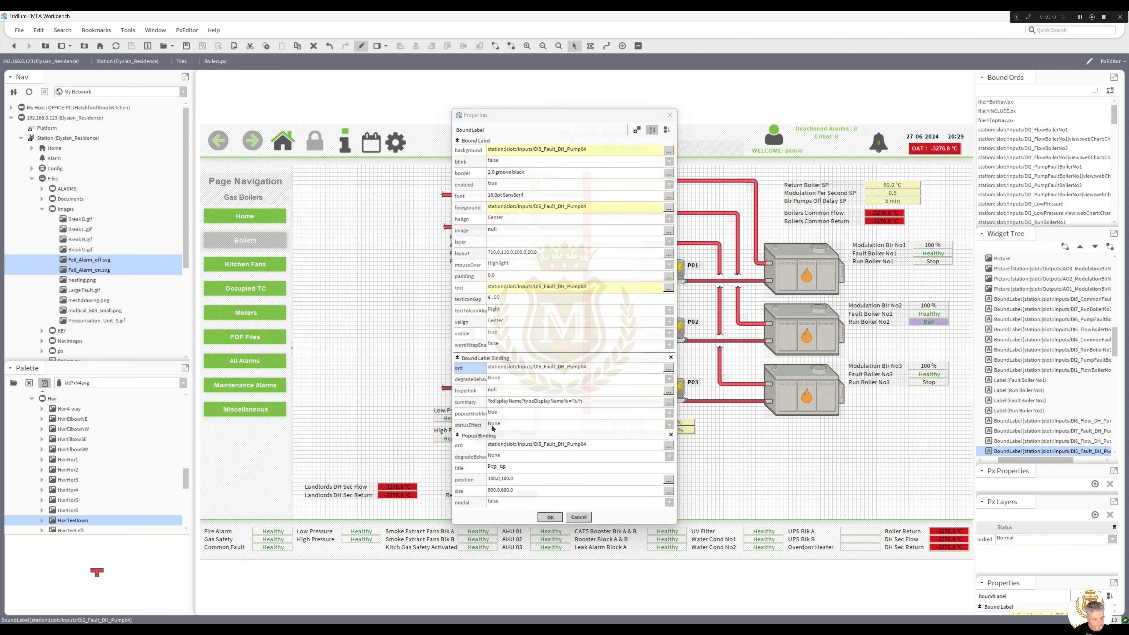
{"action": "left_click", "coordinate": [550, 517]}
Add a bajaui Value Binding to the Fail_Alarm_on label with the copied ord station:|slot:/Inputs/DI5_Fault_DH_Pump04
{"action": "double_click", "coordinate": [474, 336]}
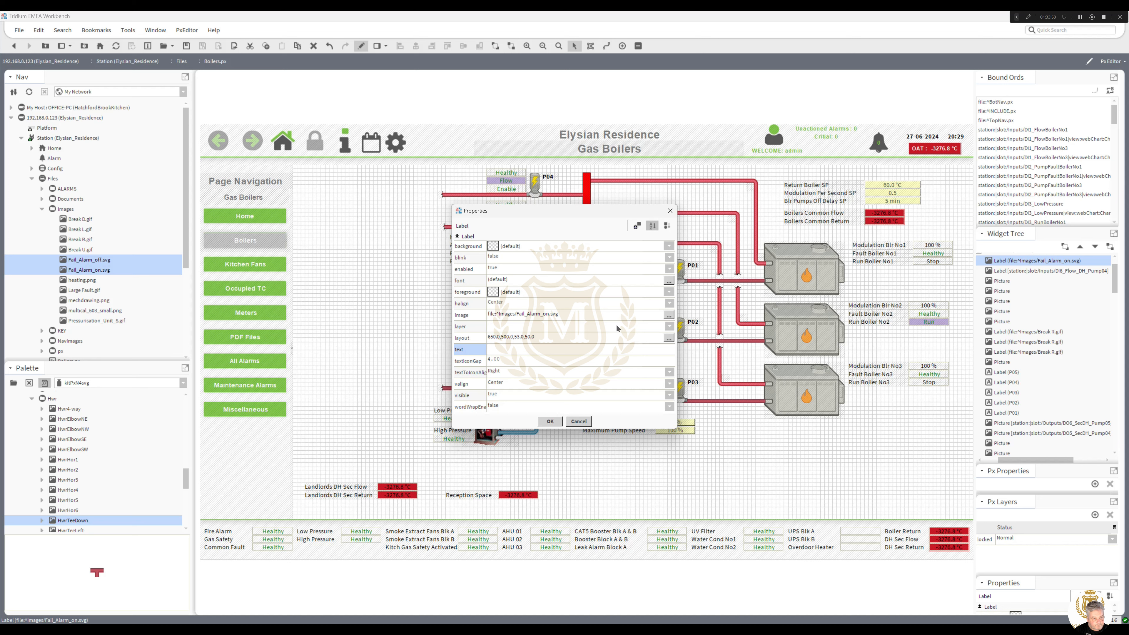
{"action": "left_click", "coordinate": [638, 226]}
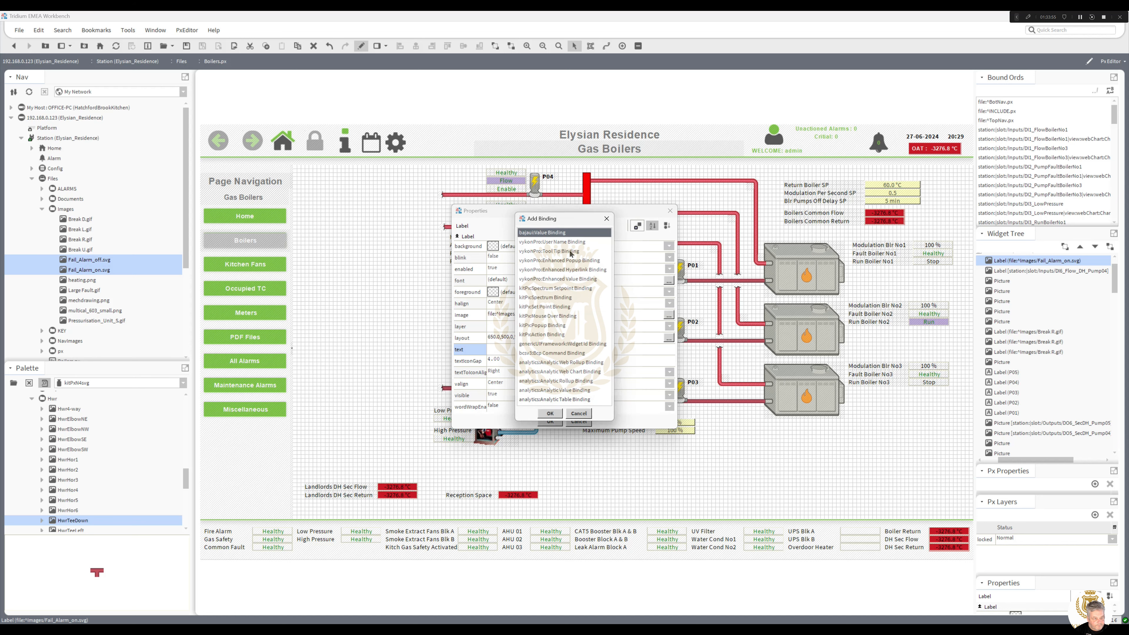
{"action": "left_click", "coordinate": [548, 414]}
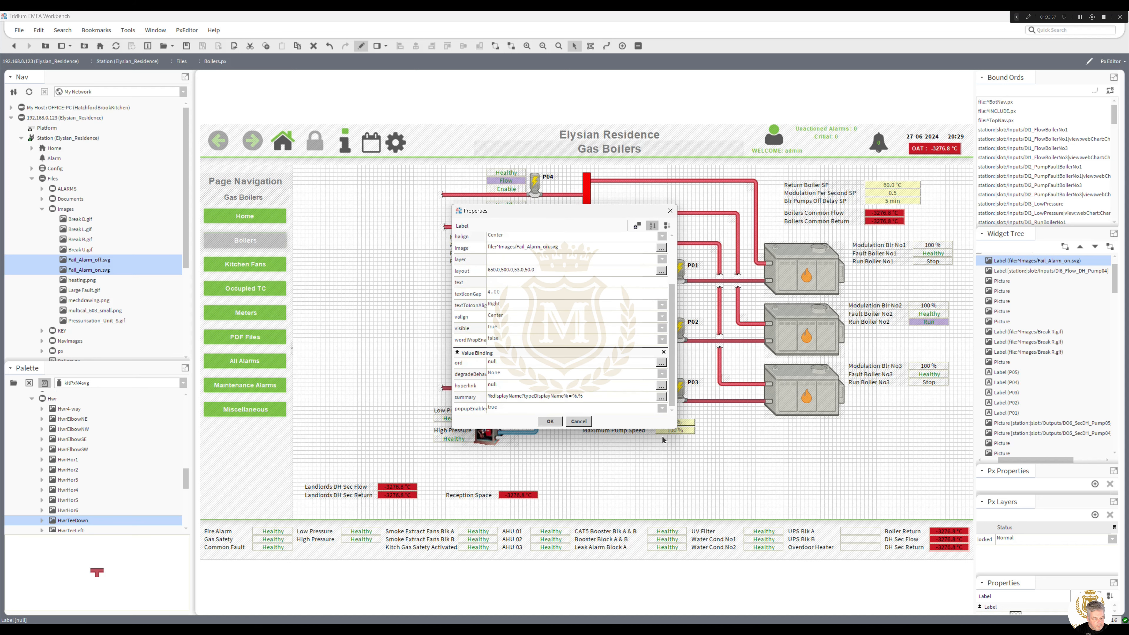
{"action": "double_click", "coordinate": [581, 366]}
{"action": "key", "text": "ctrl+v"}
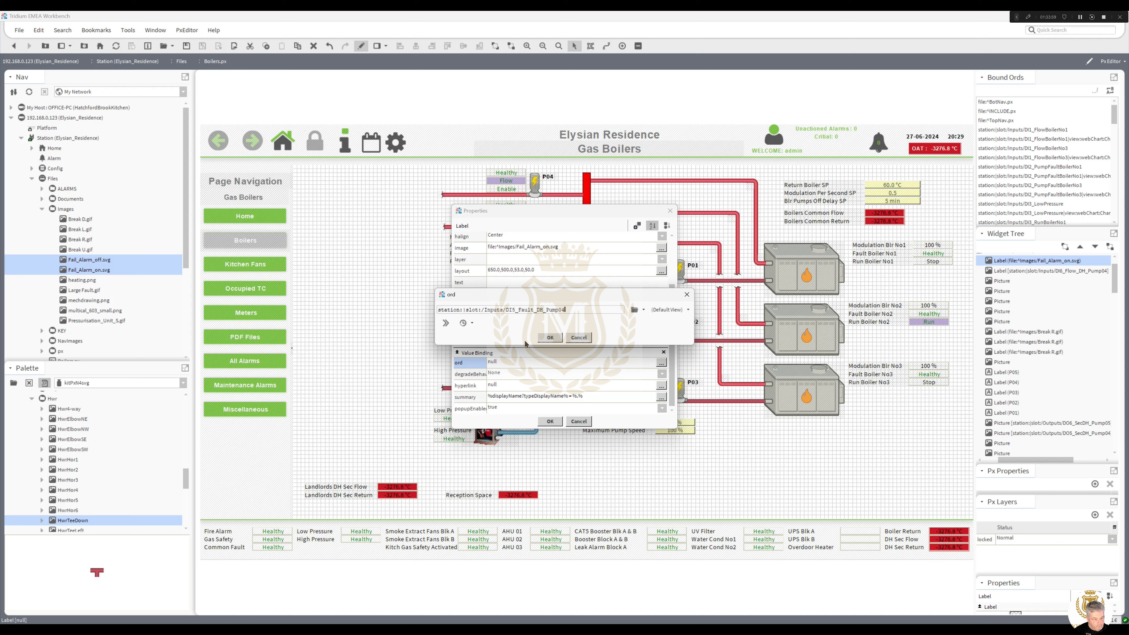
{"action": "left_click", "coordinate": [550, 337]}
{"action": "left_click", "coordinate": [550, 421]}
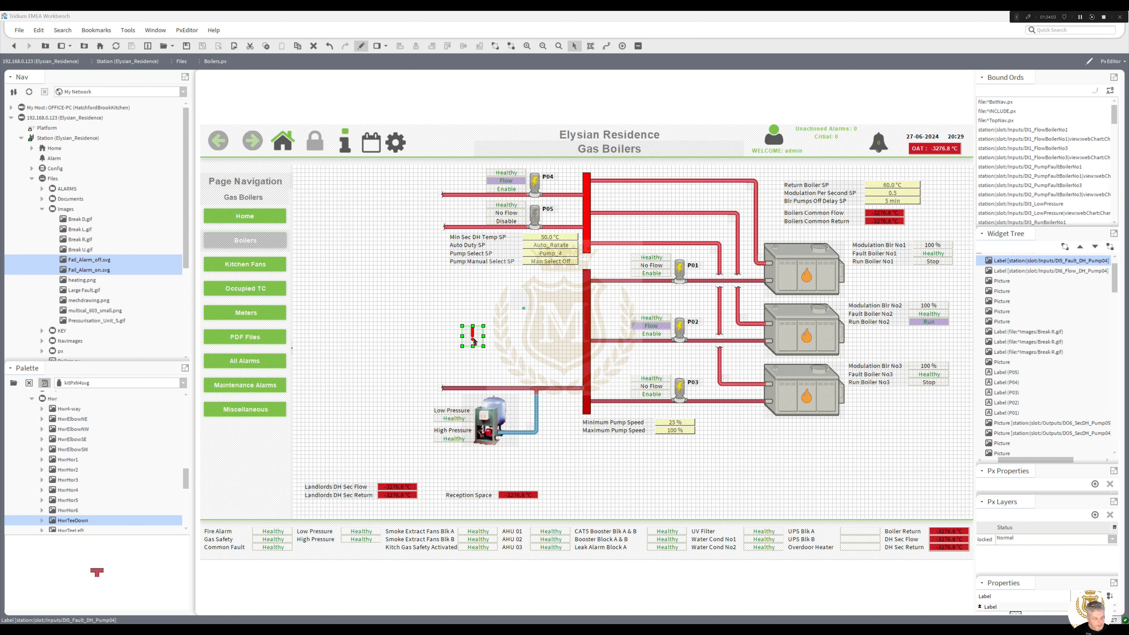
Open the animation settings for the image property of the Fail_Alarm_on label
{"action": "double_click", "coordinate": [473, 339]}
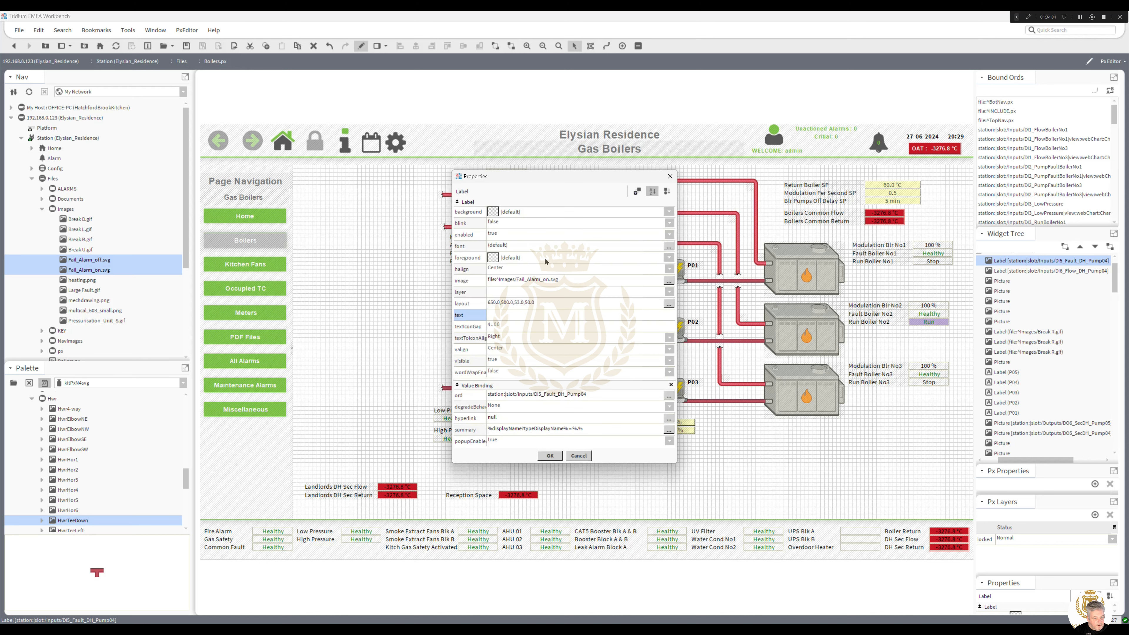
{"action": "right_click", "coordinate": [520, 282]}
{"action": "left_click", "coordinate": [535, 286]}
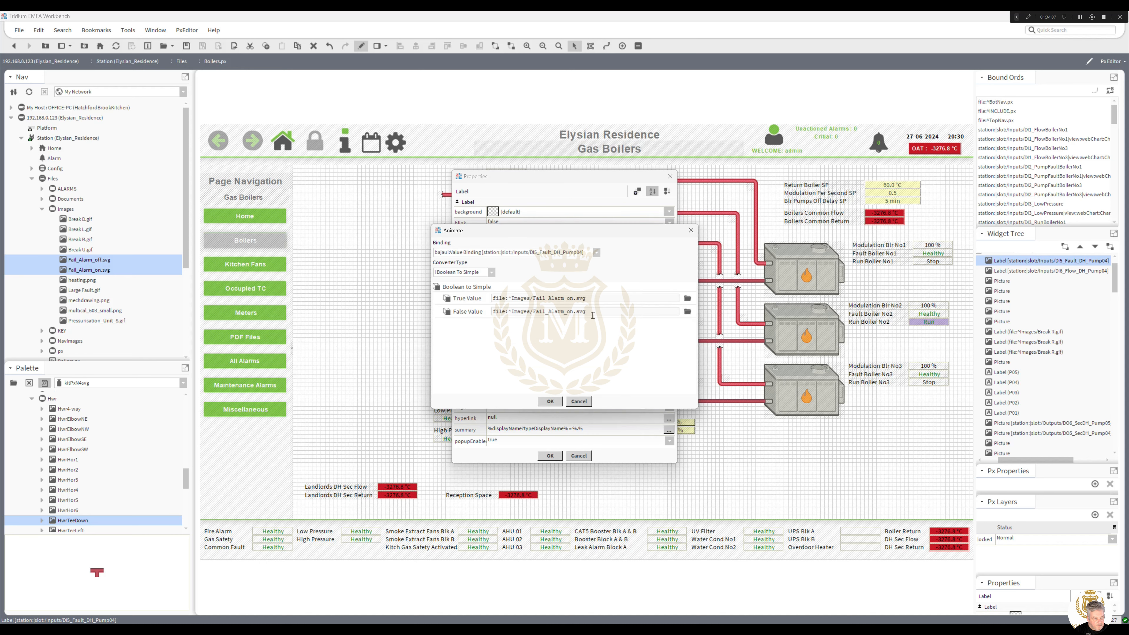
Set the False Value of the DI5_Fault_DH_Pump04 label's image animation to null and apply its properties
{"action": "left_click_drag", "start_coordinate": [595, 308], "coordinate": [429, 307]}
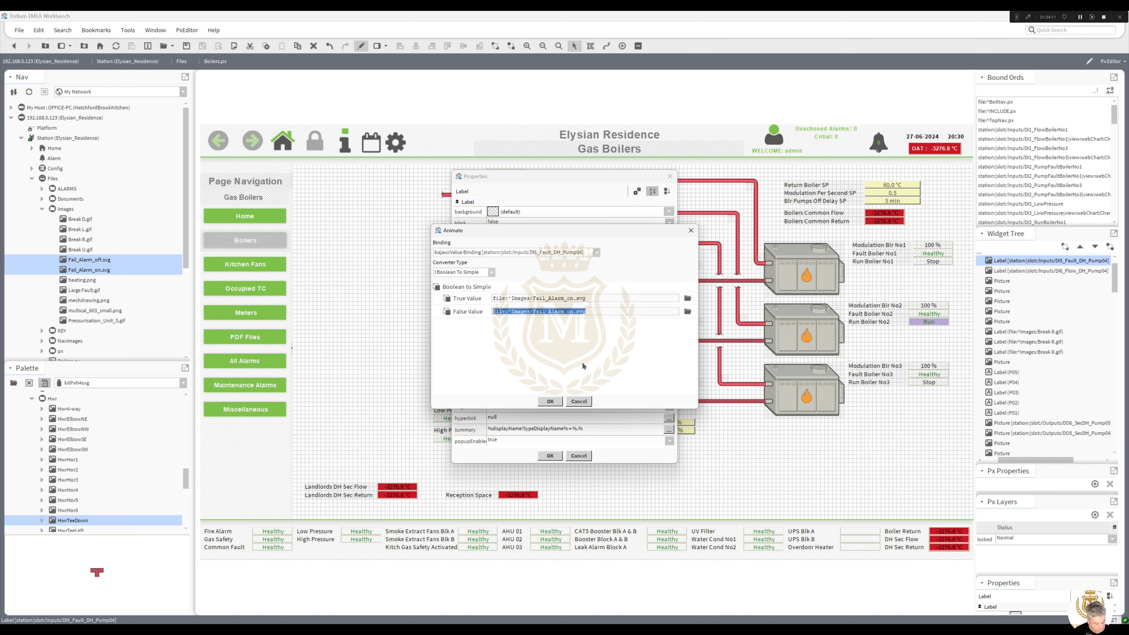
{"action": "type", "text": "null"}
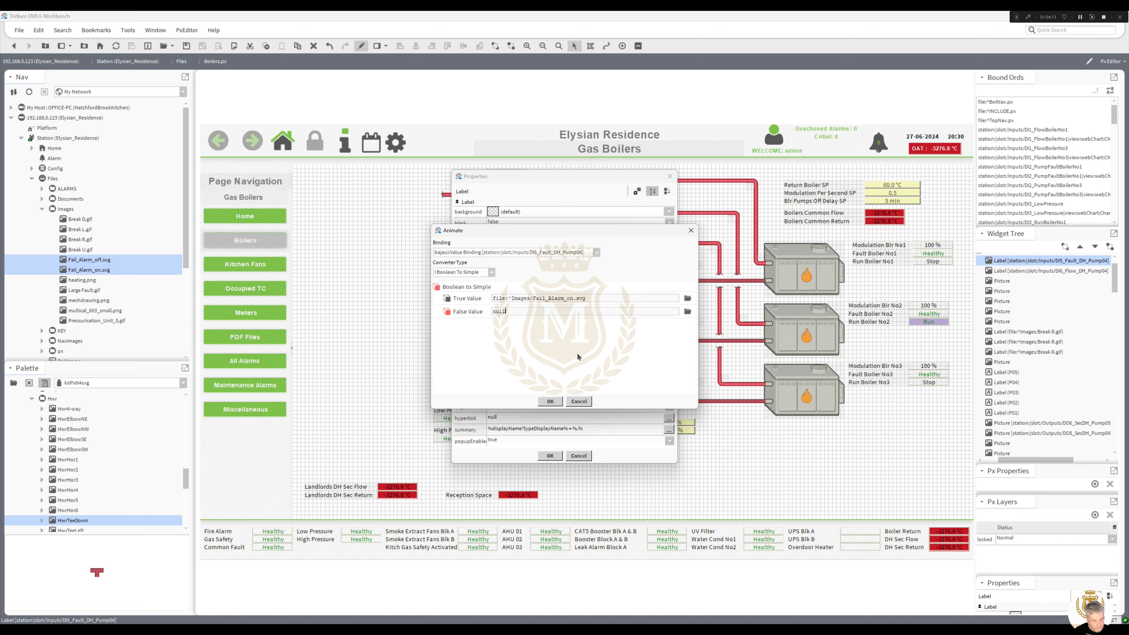
{"action": "left_click", "coordinate": [550, 402]}
{"action": "left_click", "coordinate": [551, 456]}
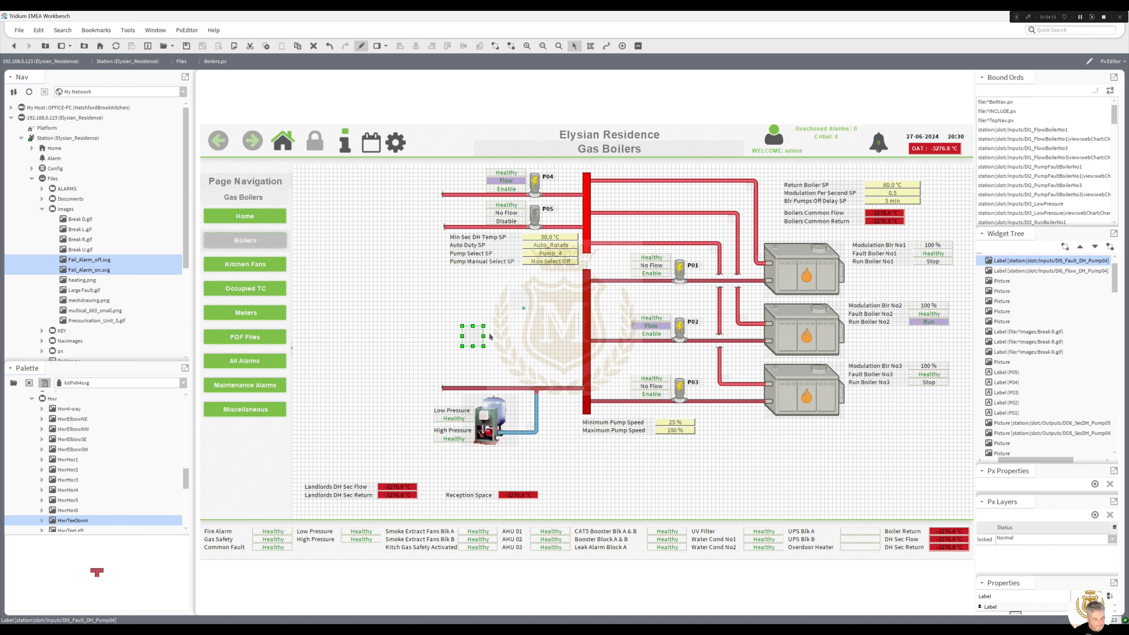
Set the False Value of the DI6_Flow_DH_Pump04 label's image animation to null and apply its properties
{"action": "double_click", "coordinate": [520, 302]}
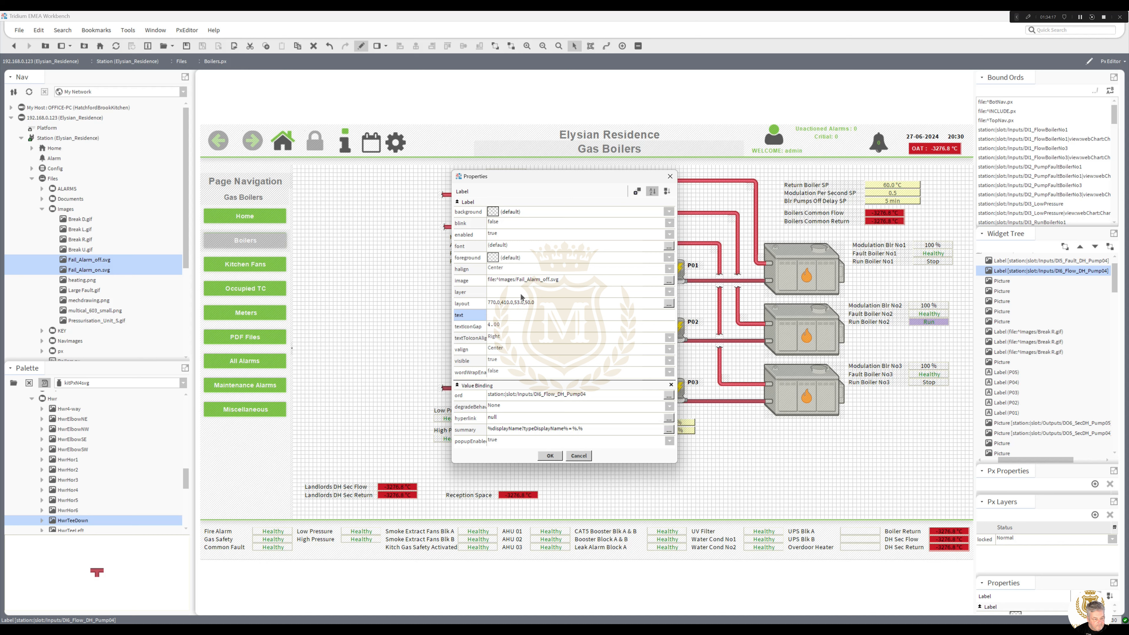
{"action": "right_click", "coordinate": [528, 283]}
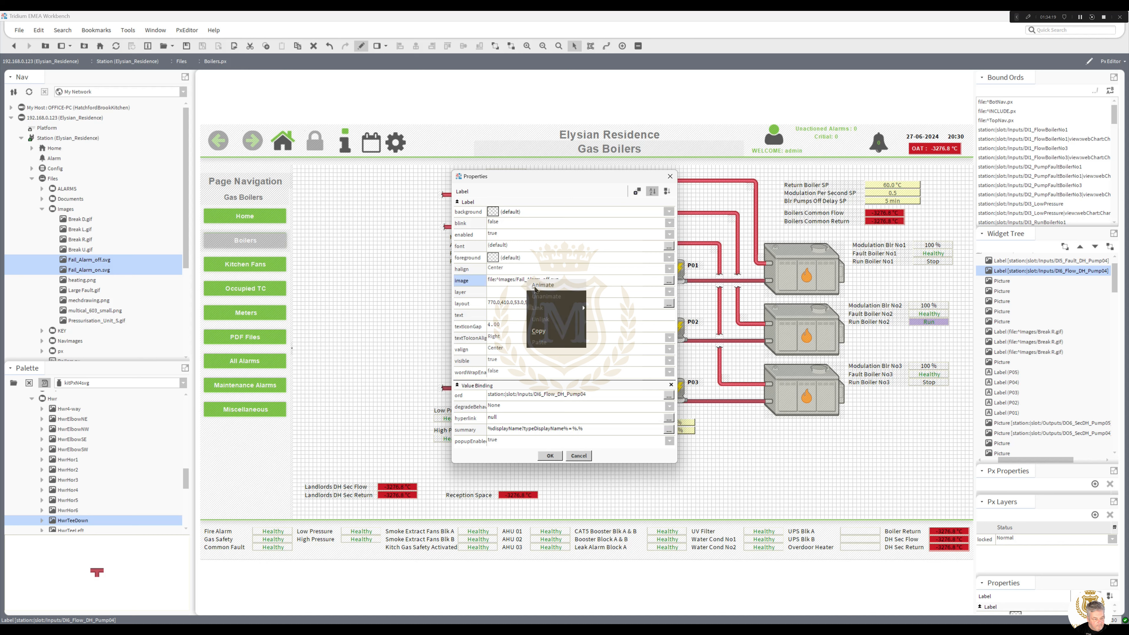
{"action": "left_click", "coordinate": [542, 285]}
{"action": "triple_click", "coordinate": [547, 308]}
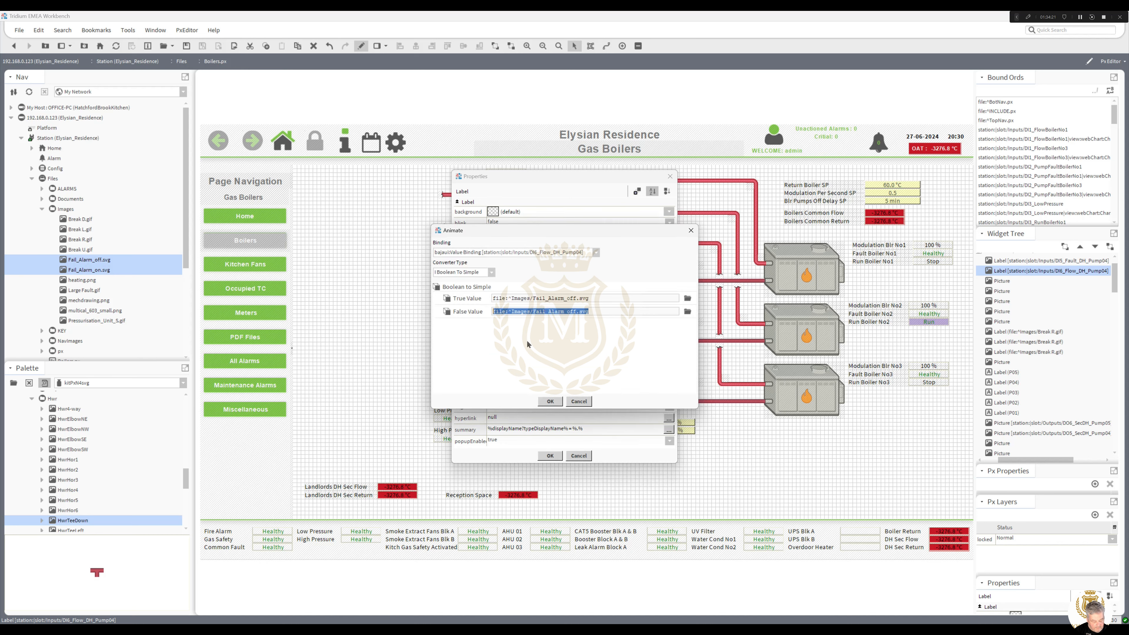
{"action": "type", "text": "null"}
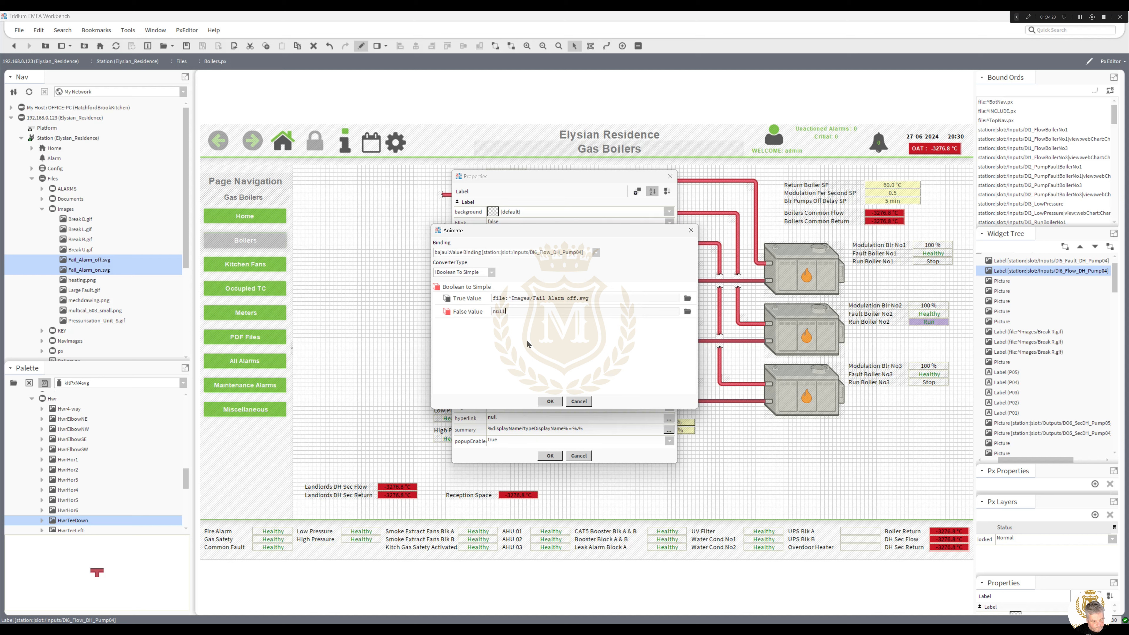
{"action": "left_click", "coordinate": [551, 401]}
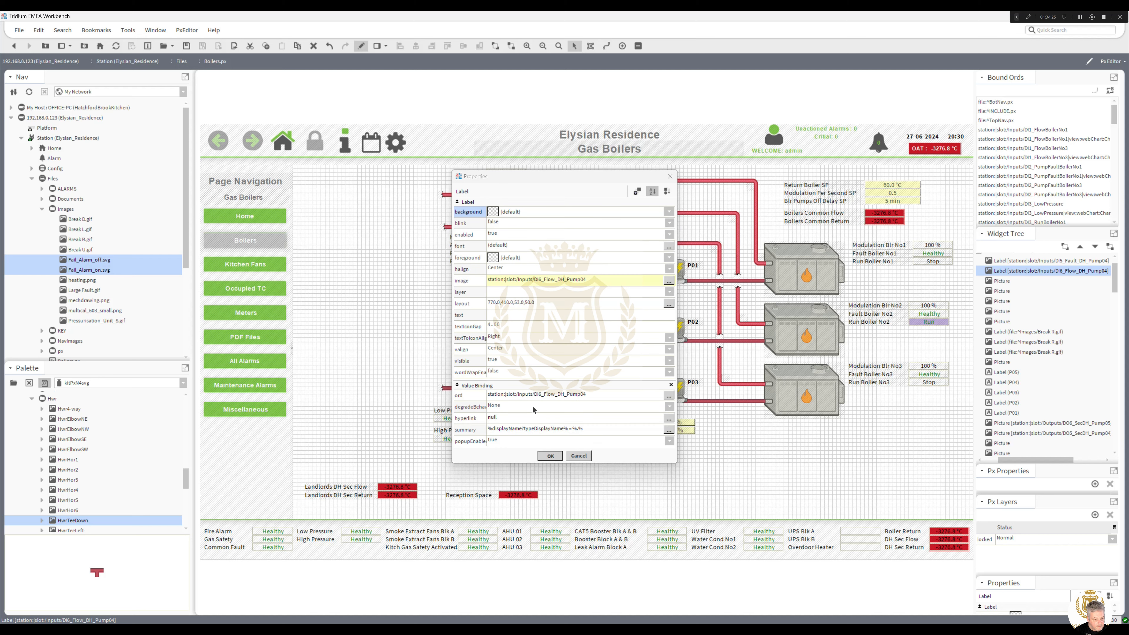
{"action": "key", "text": "Return"}
Stack the Pump04 fault and flow image labels together and position both over the P04 pump
{"action": "key", "text": "Up"}
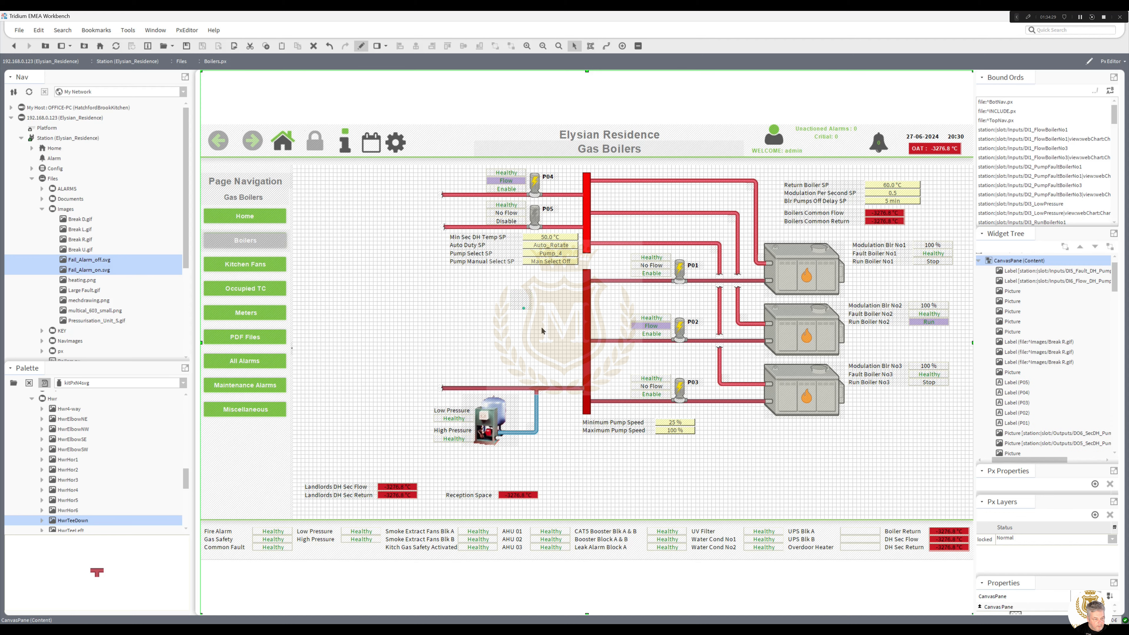
{"action": "left_click", "coordinate": [519, 305], "text": "shift"}
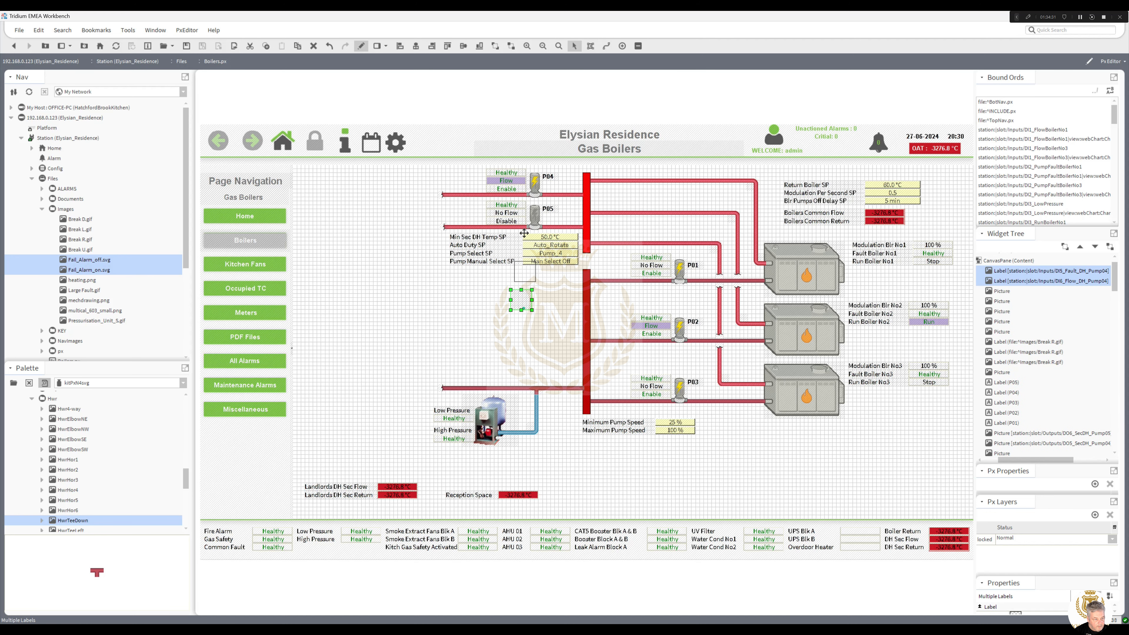
{"action": "left_click_drag", "start_coordinate": [534, 190], "coordinate": [534, 190]}
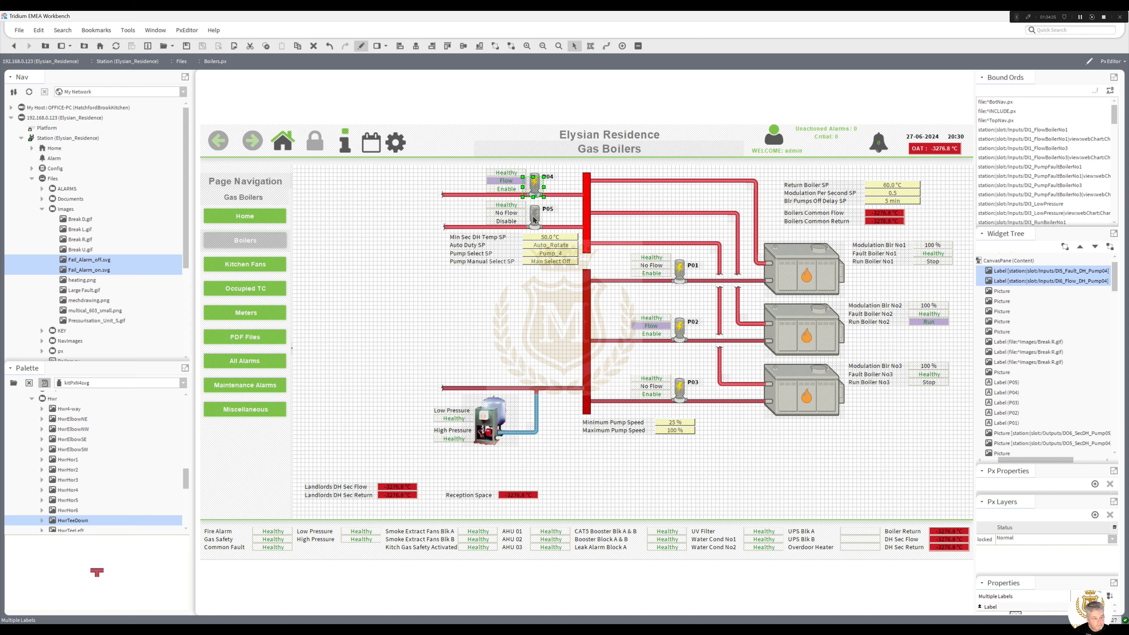
{"action": "key", "text": "Right"}
{"action": "left_click", "coordinate": [541, 201]}
{"action": "mouse_move", "coordinate": [542, 201]}
{"action": "left_mouse_down"}
{"action": "mouse_move", "coordinate": [522, 176]}
{"action": "mouse_move", "coordinate": [530, 187]}
{"action": "left_mouse_up"}
Duplicate the two alarm image labels on P04 and align the copies over the P05 pump
{"action": "right_click", "coordinate": [533, 189]}
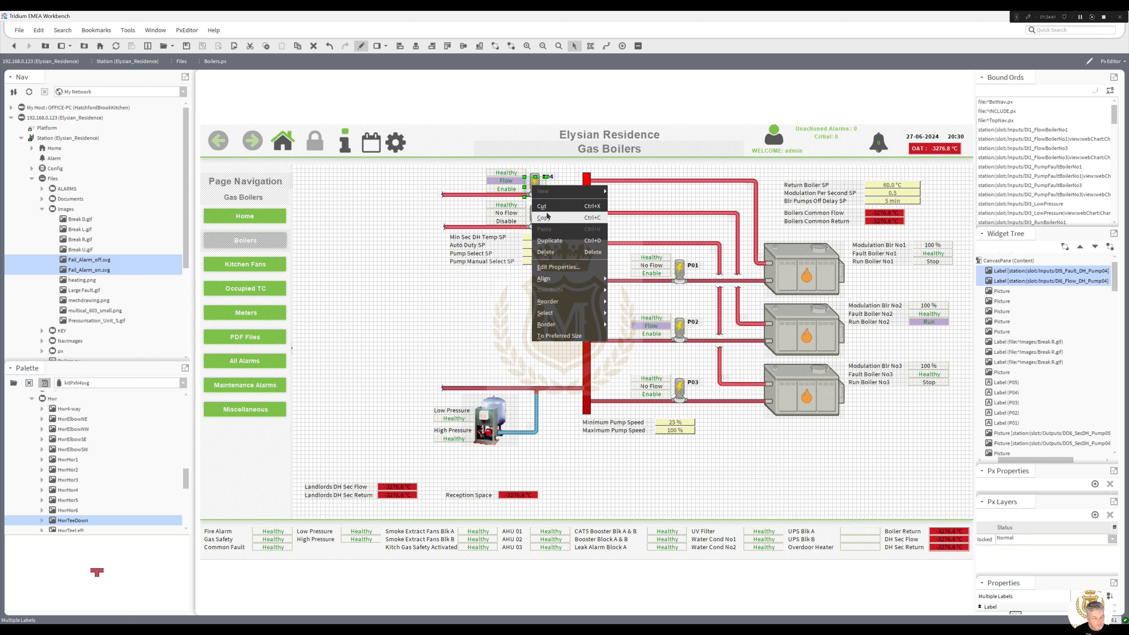
{"action": "left_click", "coordinate": [551, 240]}
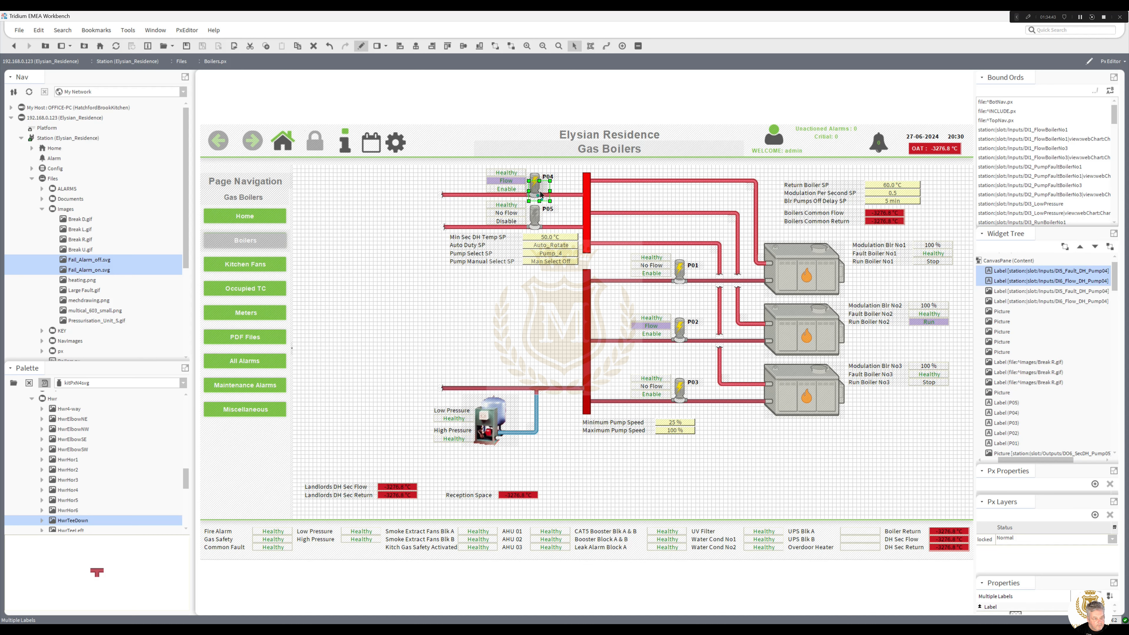
{"action": "left_click_drag", "start_coordinate": [541, 194], "coordinate": [542, 239]}
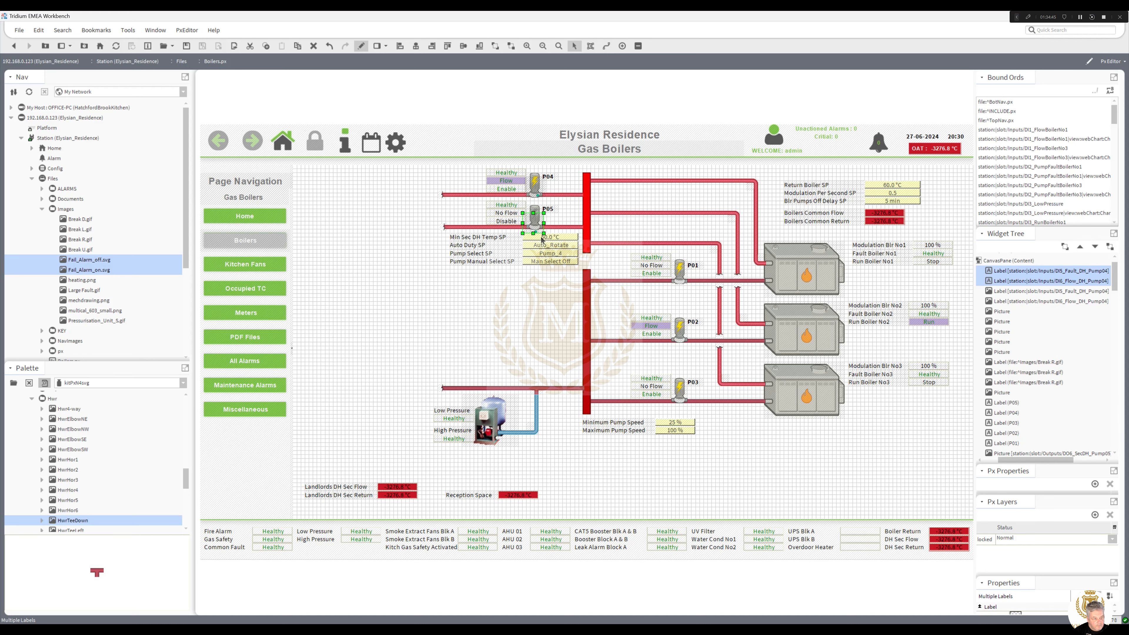
{"action": "key", "text": "Up"}
{"action": "key", "text": "Up"}
{"action": "key", "text": "Up"}
{"action": "key", "text": "Right"}
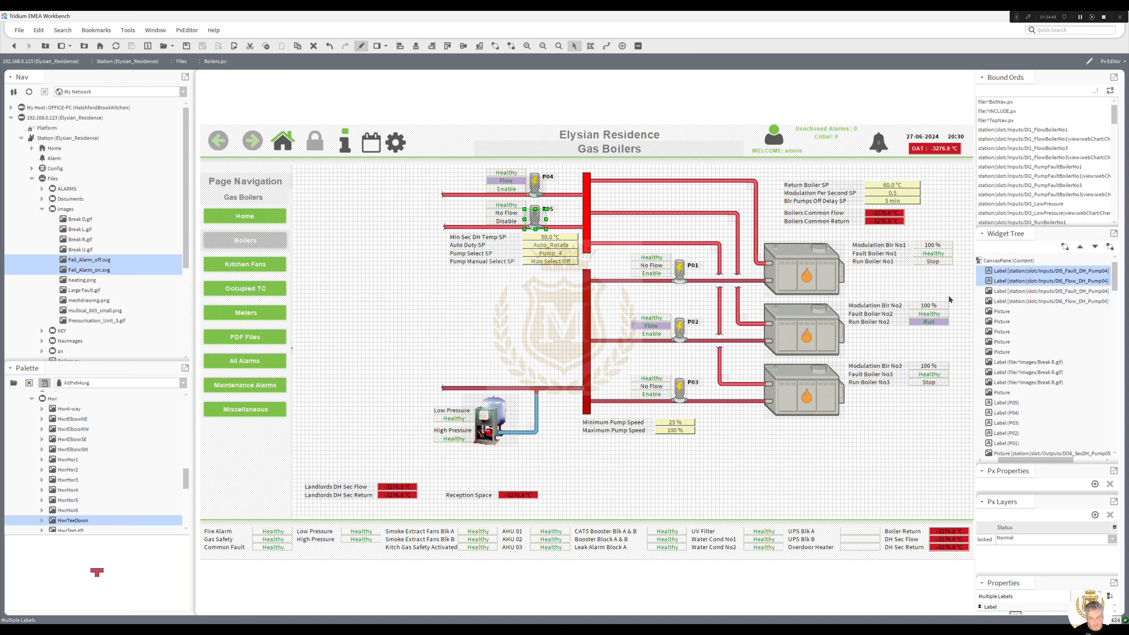
Copy the binding ord of P05's No Flow label, station:|slot:/Inputs/DI8_Flow_DH_Pump05
{"action": "left_click", "coordinate": [1029, 282]}
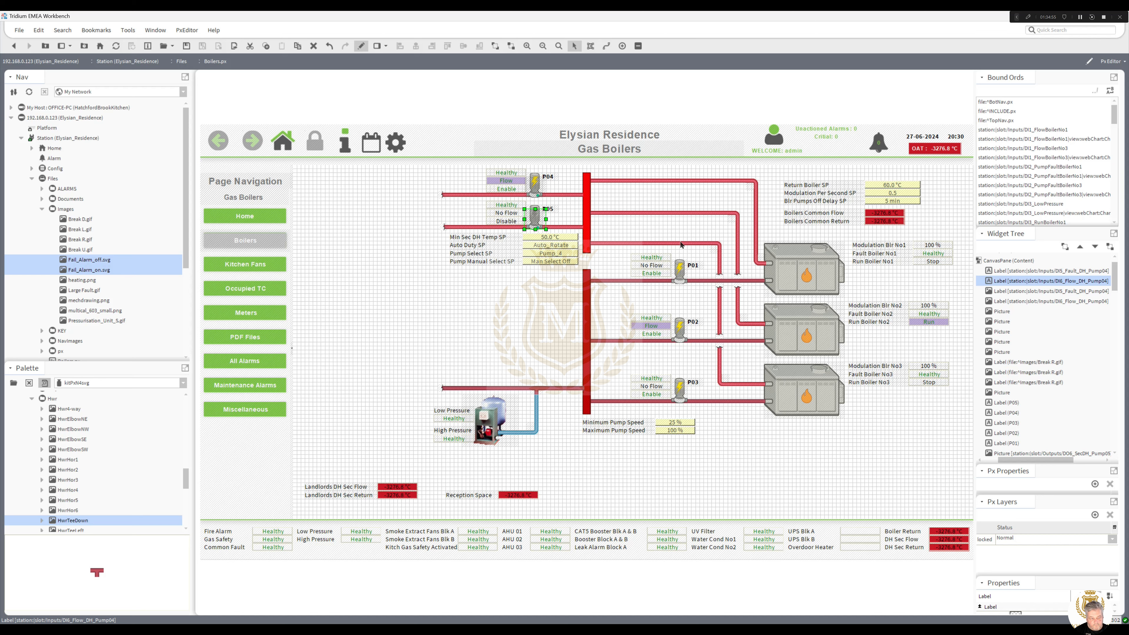
{"action": "double_click", "coordinate": [506, 214]}
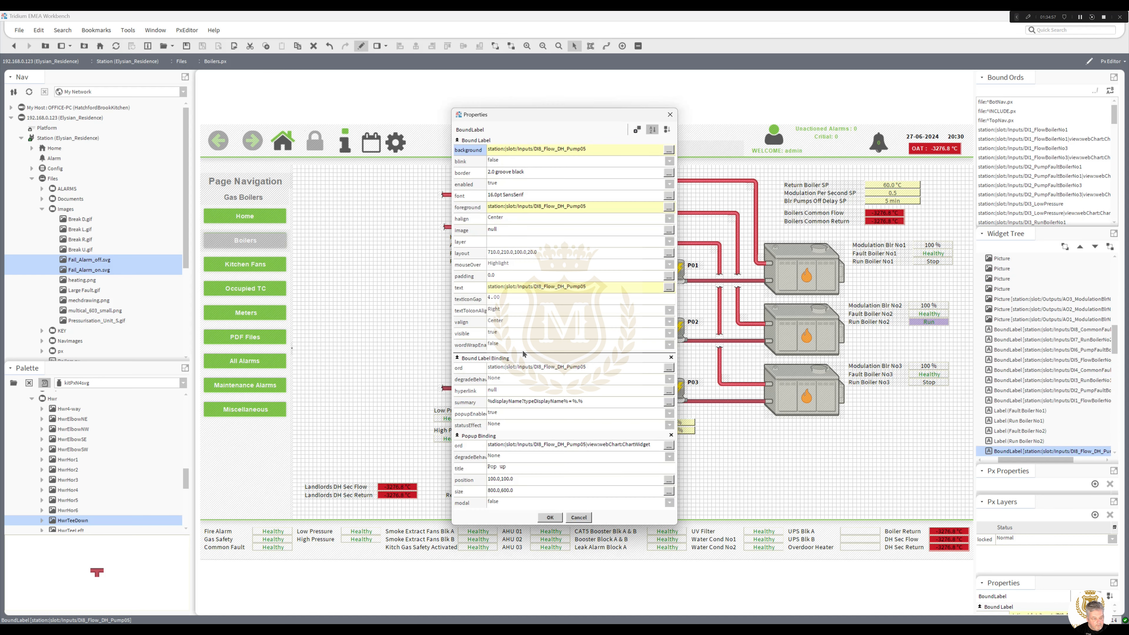
{"action": "left_click", "coordinate": [532, 368]}
{"action": "key", "text": "ctrl+c"}
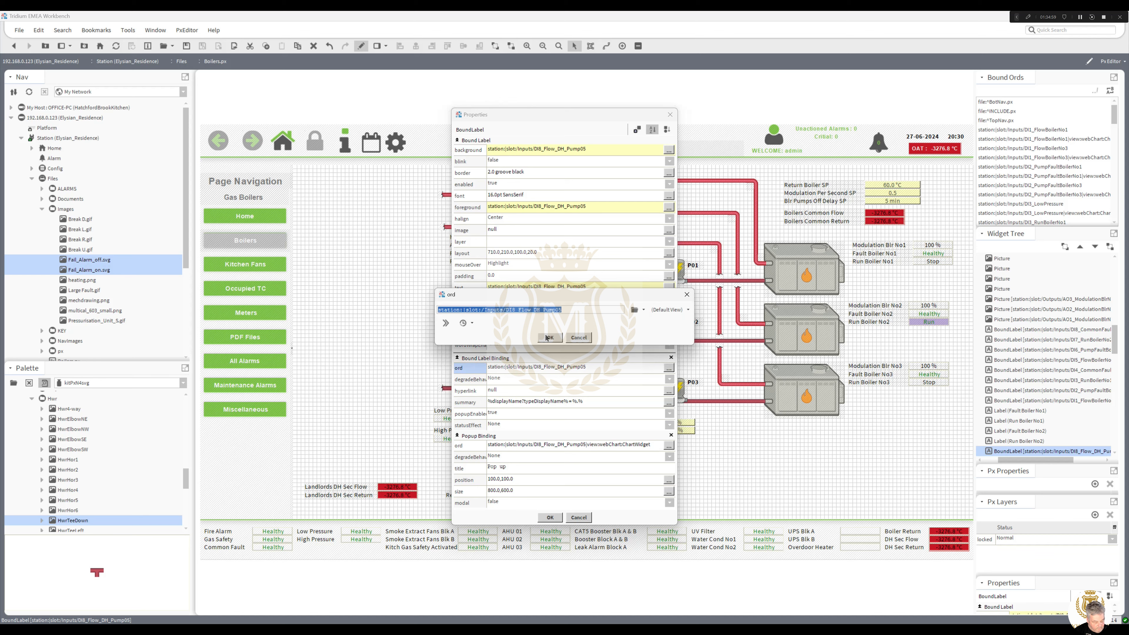
{"action": "key", "text": "Return"}
{"action": "left_click", "coordinate": [550, 518]}
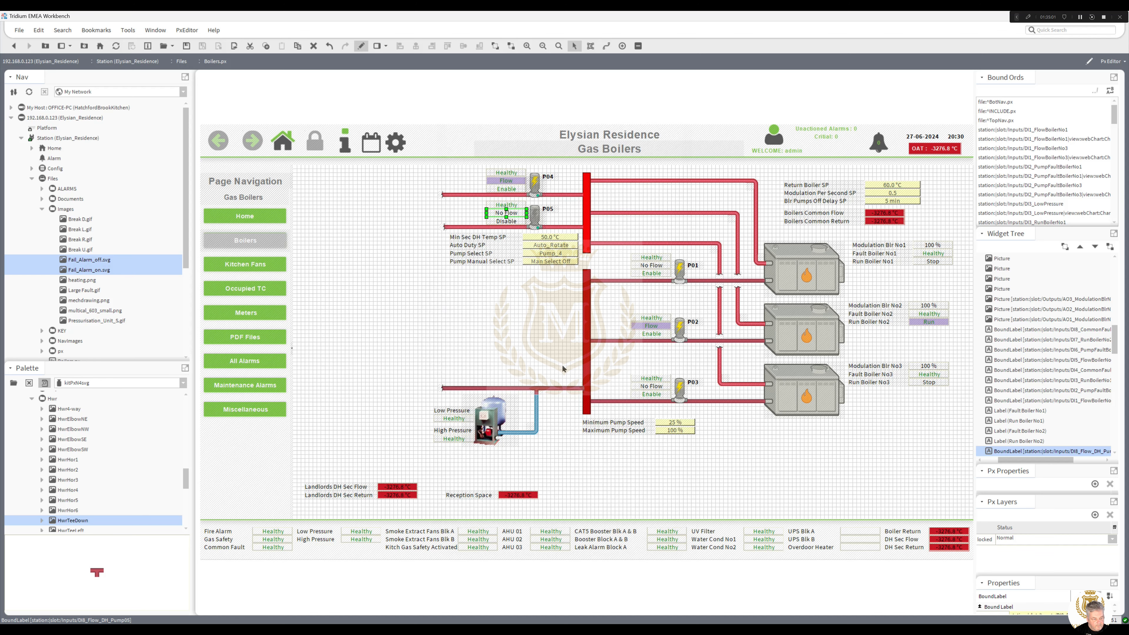
Rebind the duplicated flow image label on P05 to station:|slot:/Inputs/DI8_Flow_DH_Pump05
{"action": "left_click", "coordinate": [535, 219]}
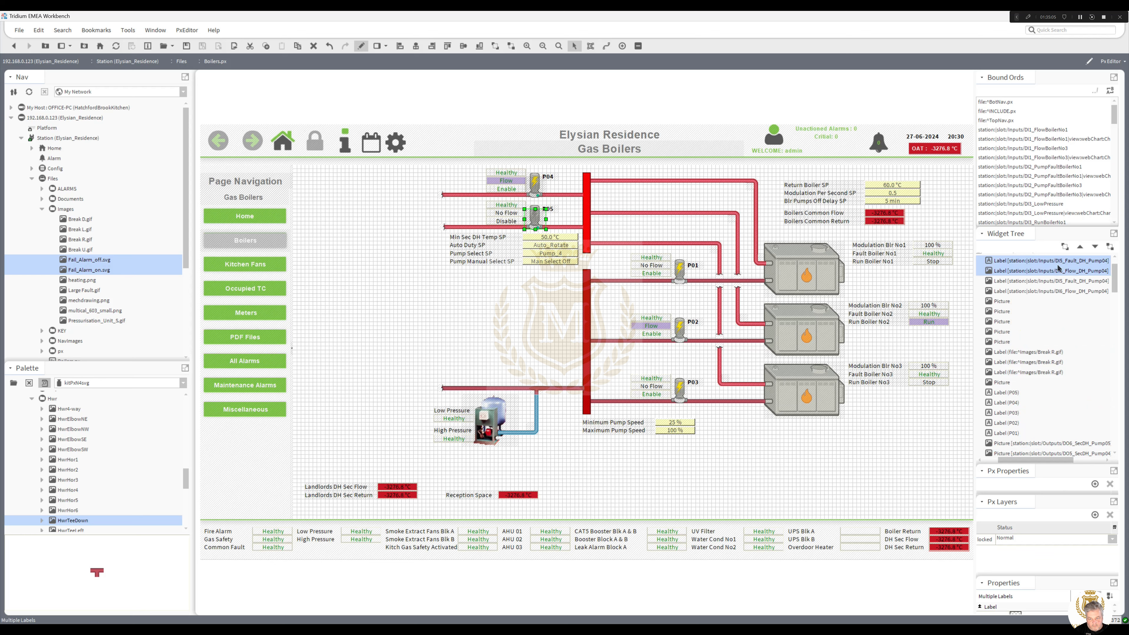
{"action": "left_click", "coordinate": [1054, 272]}
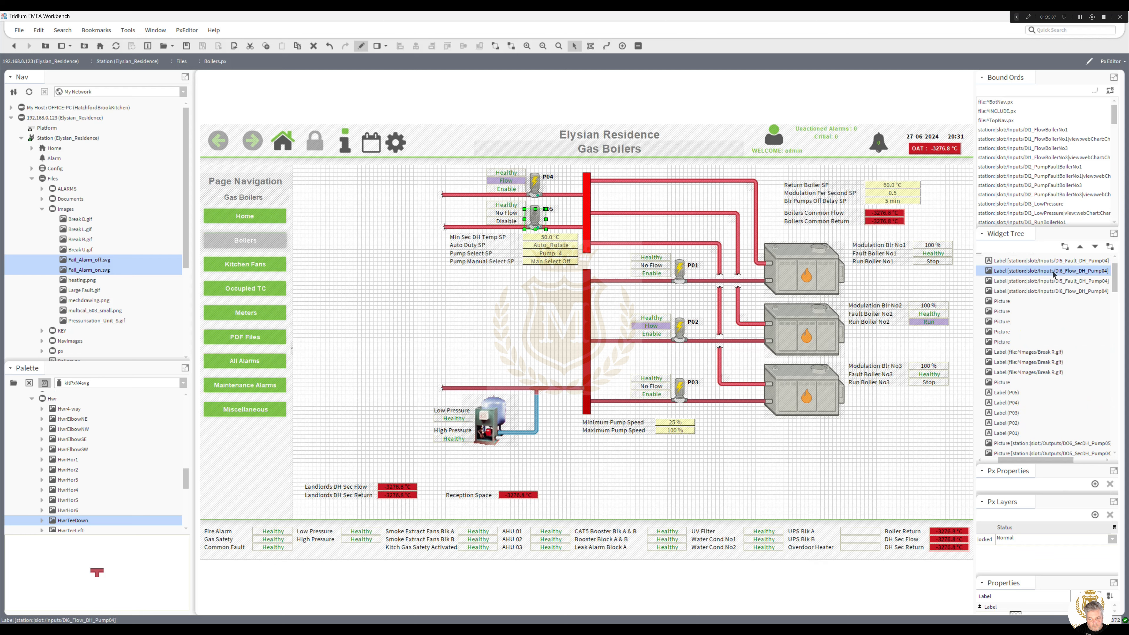
{"action": "double_click", "coordinate": [1055, 272]}
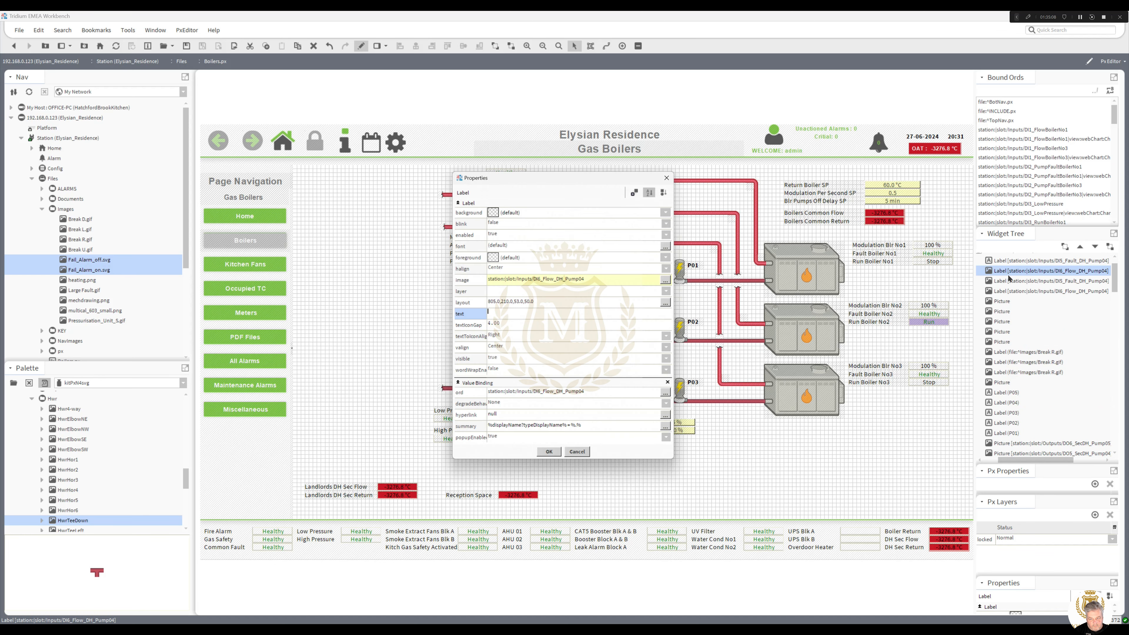
{"action": "double_click", "coordinate": [608, 395]}
{"action": "key", "text": "ctrl+v"}
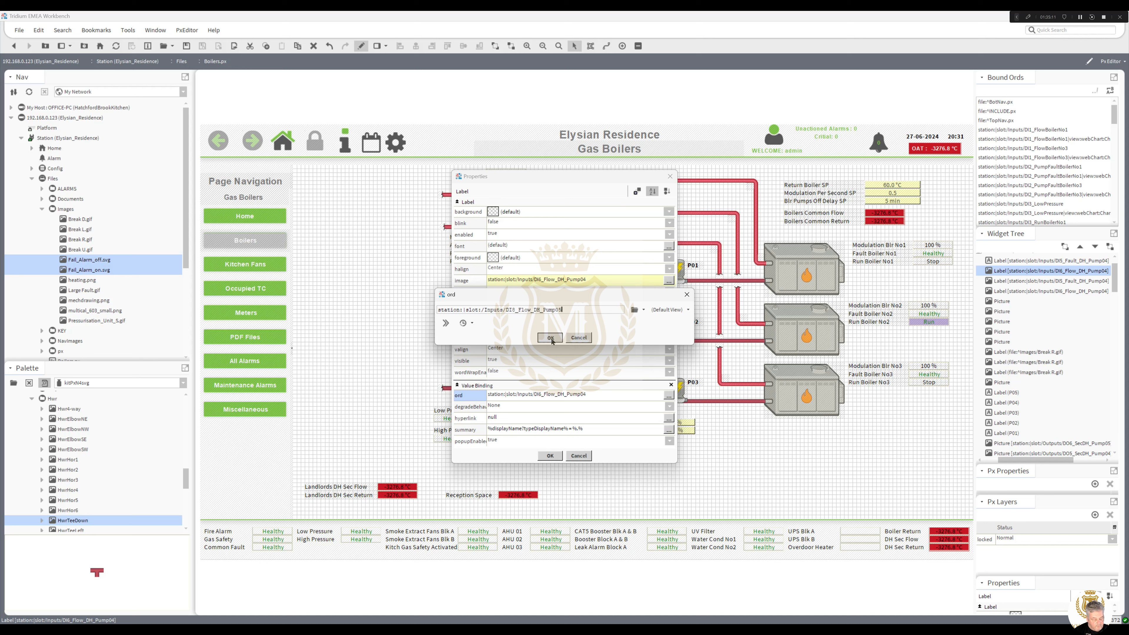
{"action": "left_click", "coordinate": [550, 338]}
{"action": "left_click", "coordinate": [551, 455]}
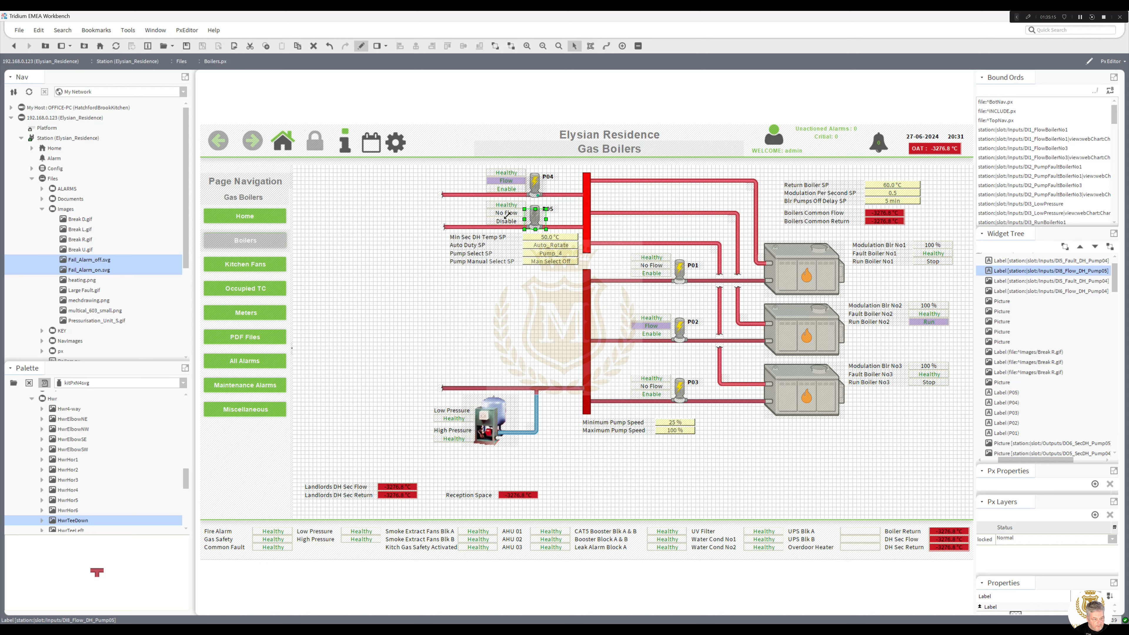
Copy the binding ord of P05's Healthy fault label, station:|slot:/Inputs/DI7_Fault_DH_Pump05
{"action": "double_click", "coordinate": [507, 207]}
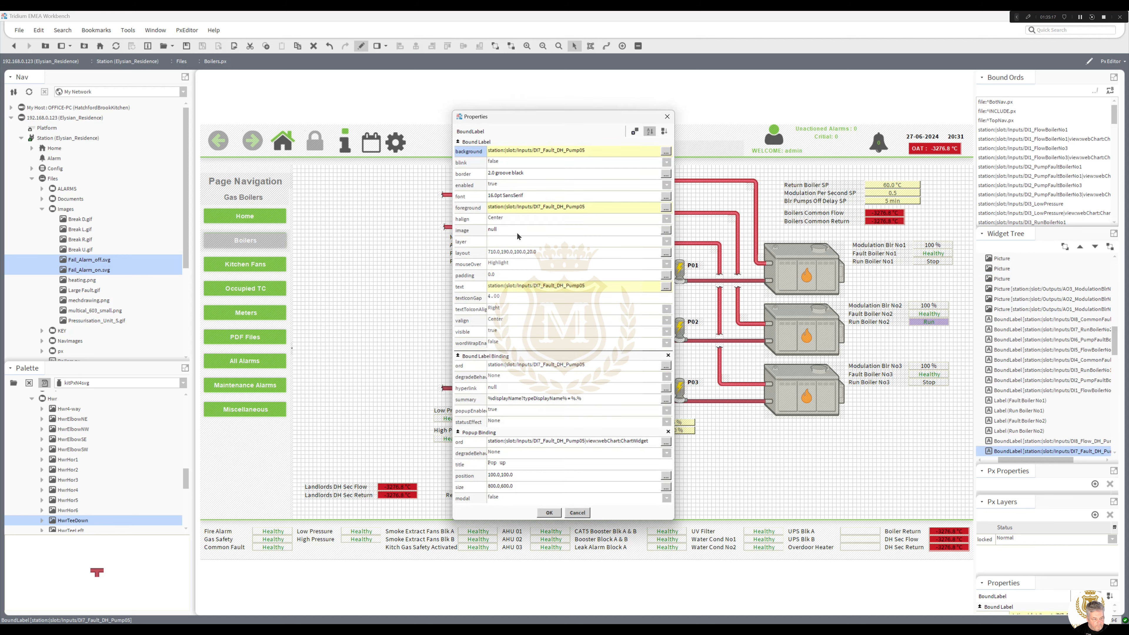
{"action": "double_click", "coordinate": [576, 369]}
{"action": "key", "text": "ctrl+c"}
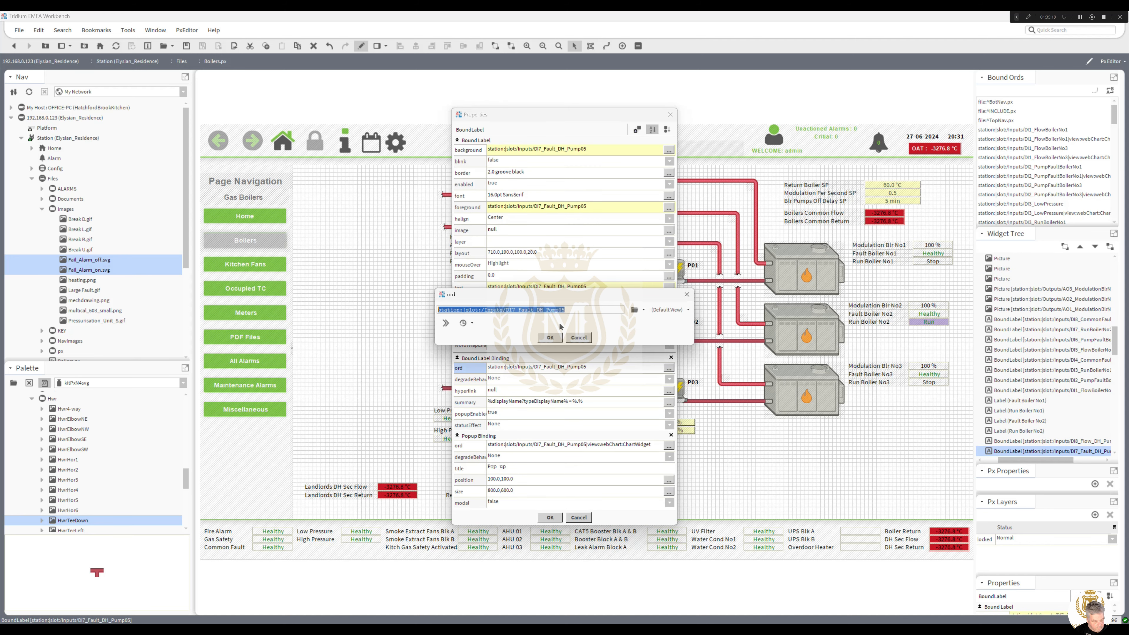
{"action": "left_click", "coordinate": [550, 337]}
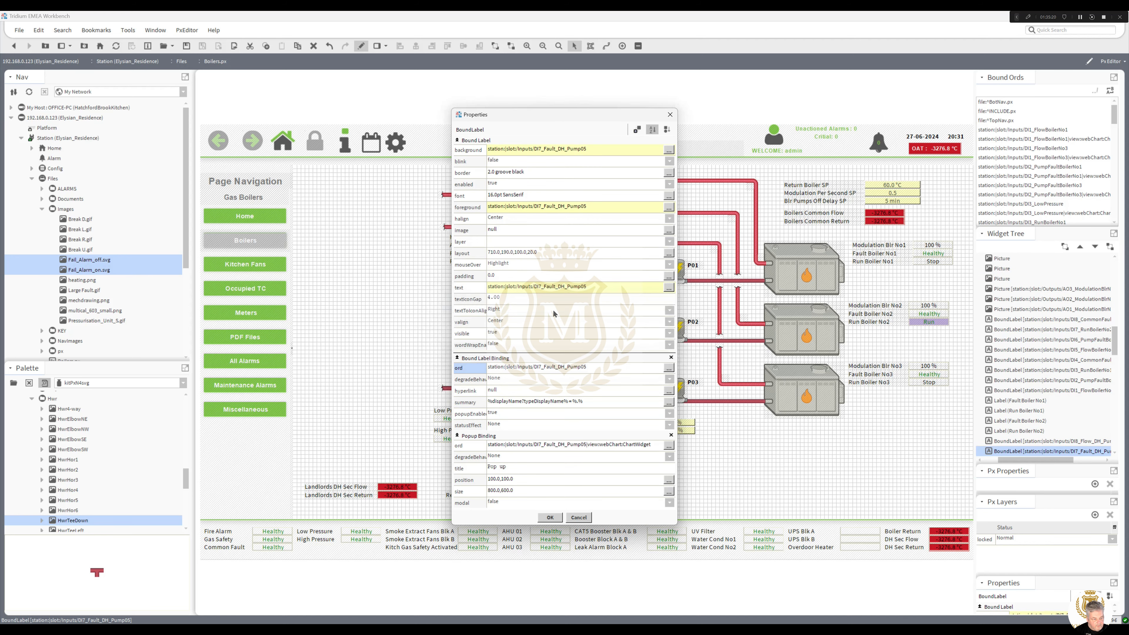
{"action": "left_click", "coordinate": [551, 518]}
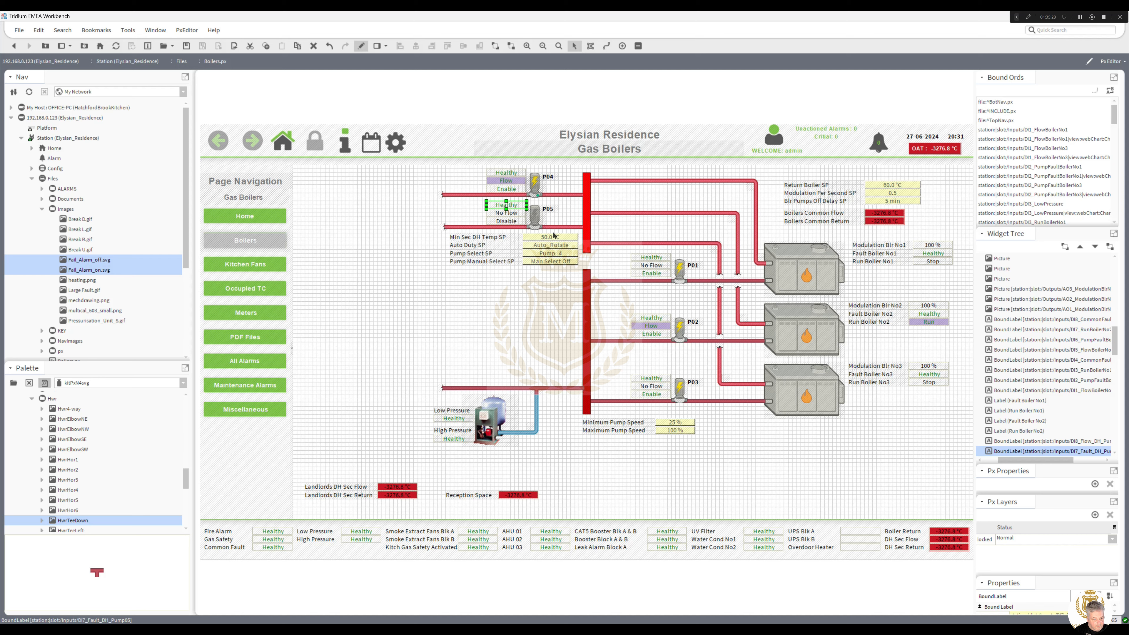
Rebind the duplicated fault image label on P05 to station:|slot:/Inputs/DI7_Fault_DH_Pump05
{"action": "left_click", "coordinate": [521, 208]}
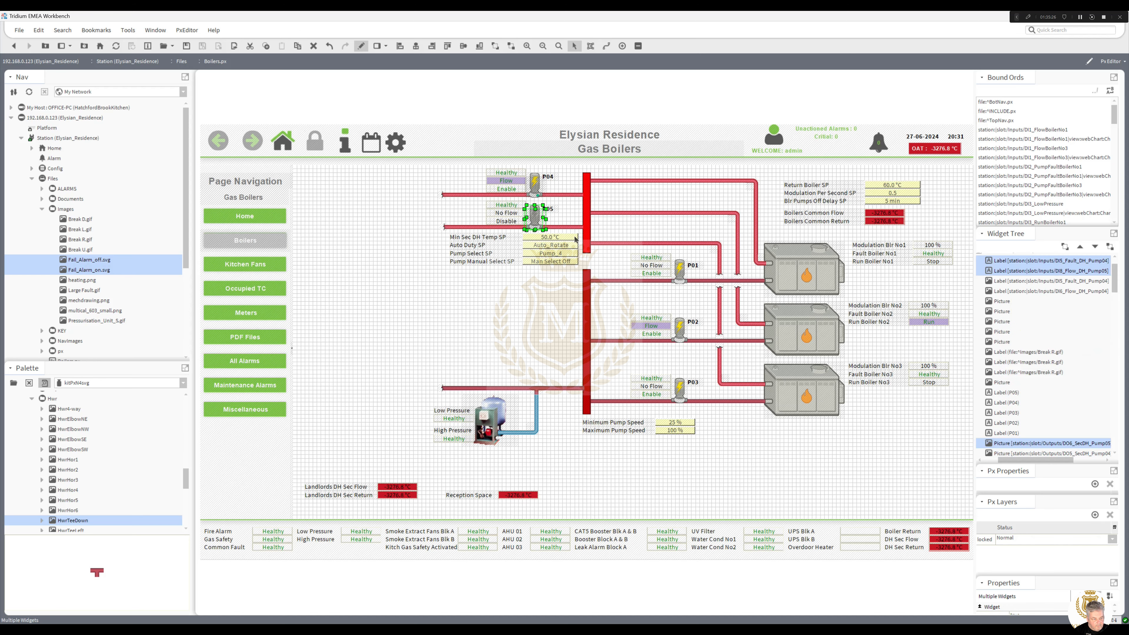
{"action": "left_click", "coordinate": [1058, 264]}
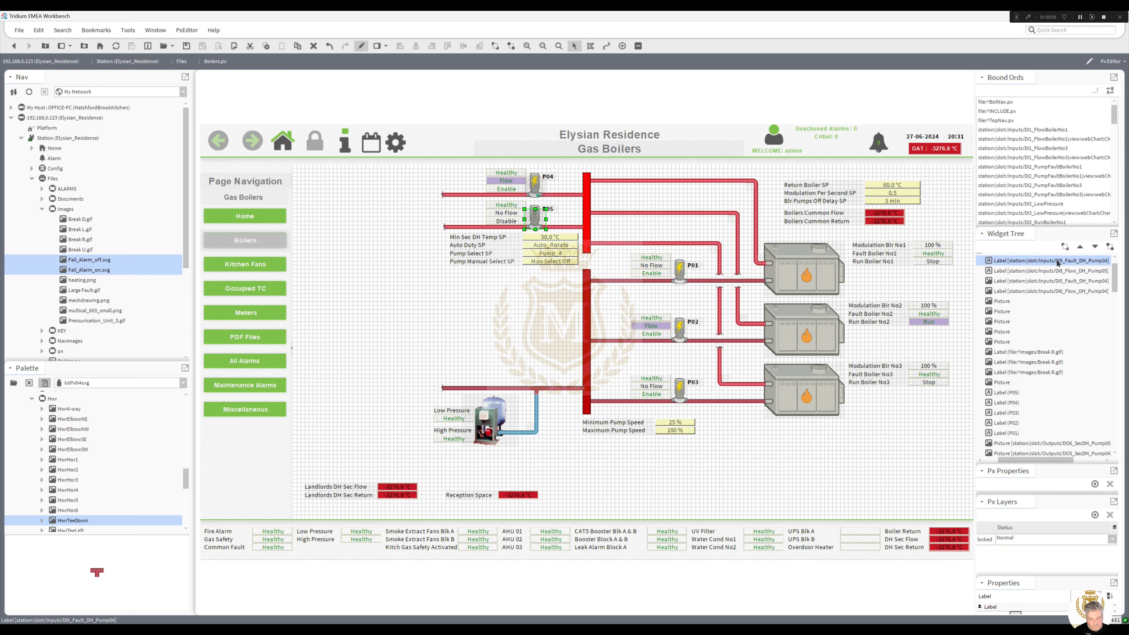
{"action": "double_click", "coordinate": [1058, 263]}
{"action": "left_click", "coordinate": [598, 396]}
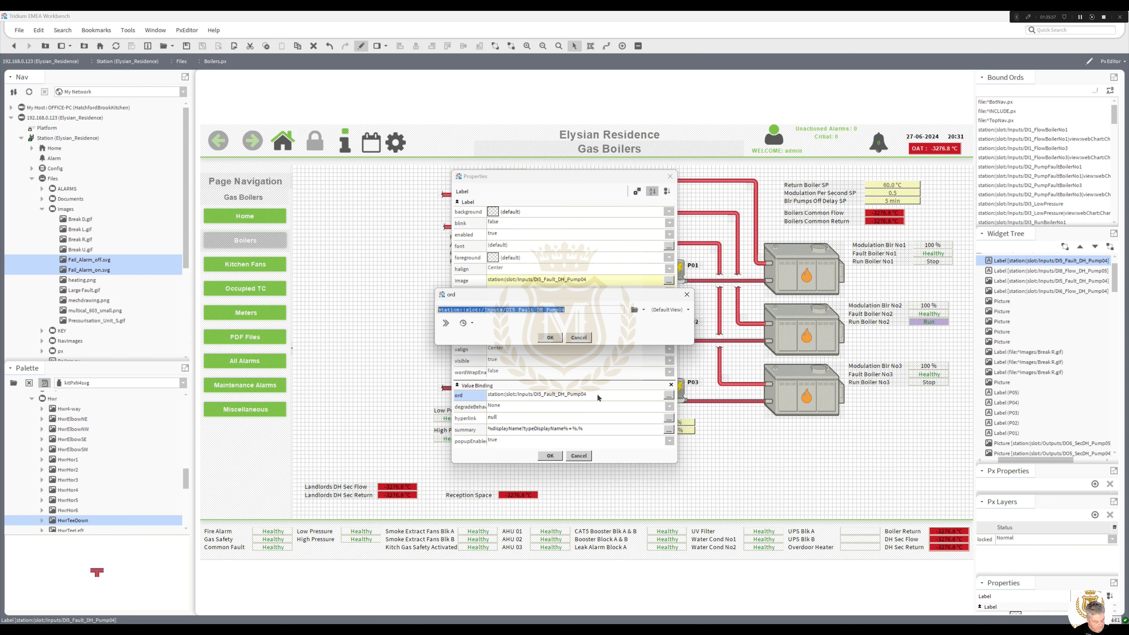
{"action": "key", "text": "ctrl+v"}
{"action": "left_click", "coordinate": [550, 337]}
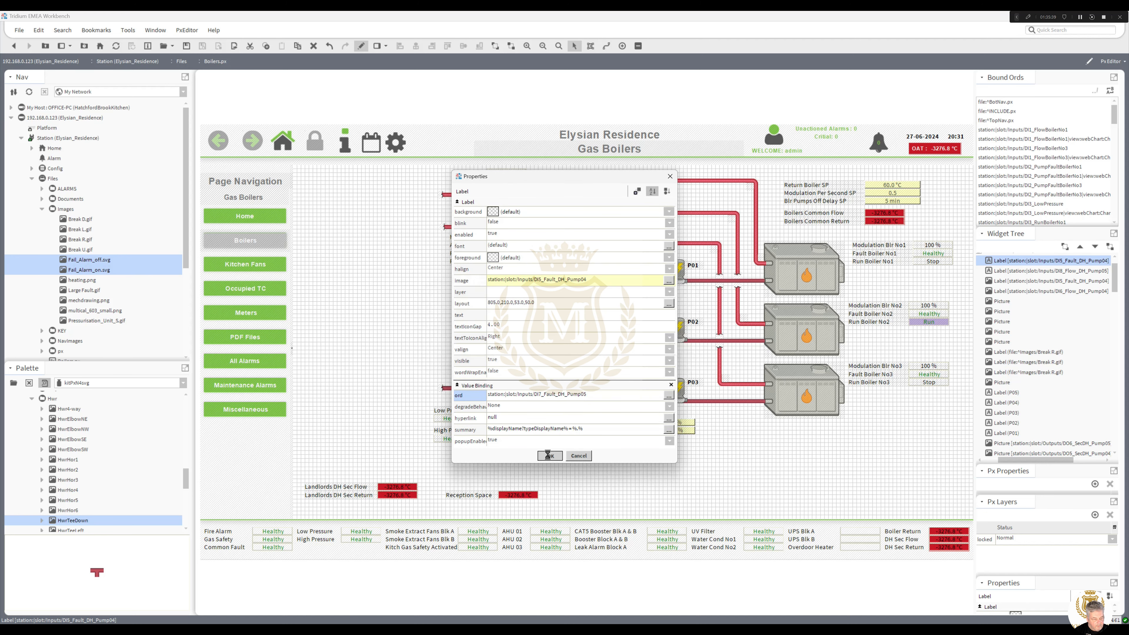
{"action": "left_click", "coordinate": [550, 456]}
Deselect the widgets and switch the Gas Boilers page from edit mode to view mode
{"action": "left_click", "coordinate": [523, 305]}
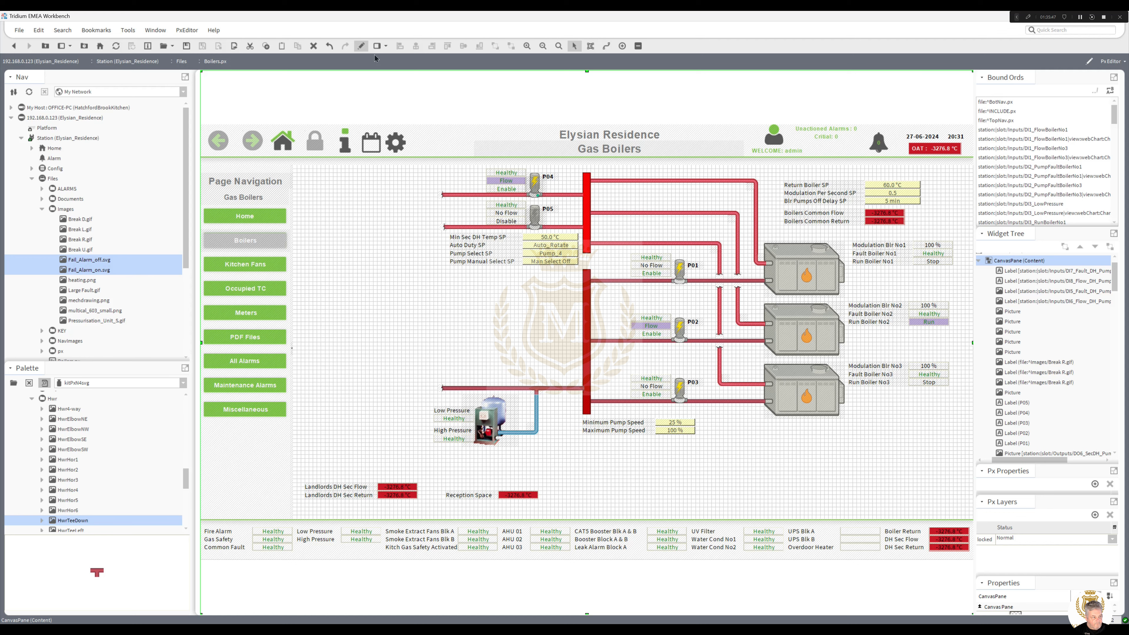
{"action": "left_click", "coordinate": [361, 47]}
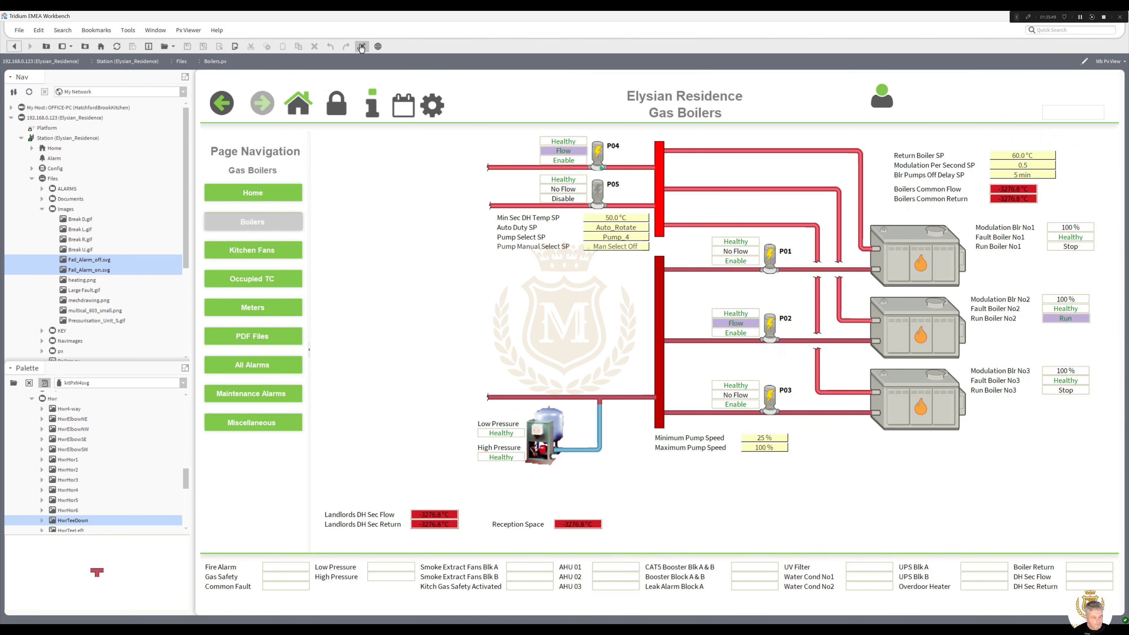
{"action": "mouse_move", "coordinate": [186, 251]}
{"action": "left_mouse_down"}
{"action": "mouse_move", "coordinate": [184, 281]}
{"action": "mouse_move", "coordinate": [187, 251]}
{"action": "left_mouse_up"}
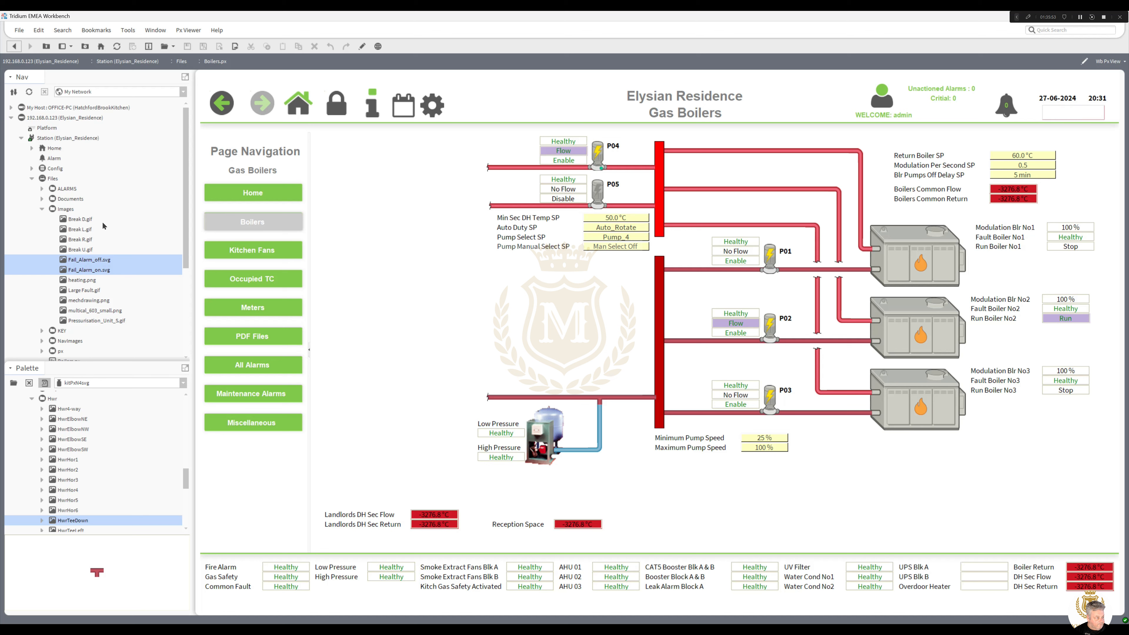
Set the station input DI7_Fault_DH_Pump05 under Config Inputs to Emergency Active to test P05's fault image
{"action": "left_click", "coordinate": [32, 168]}
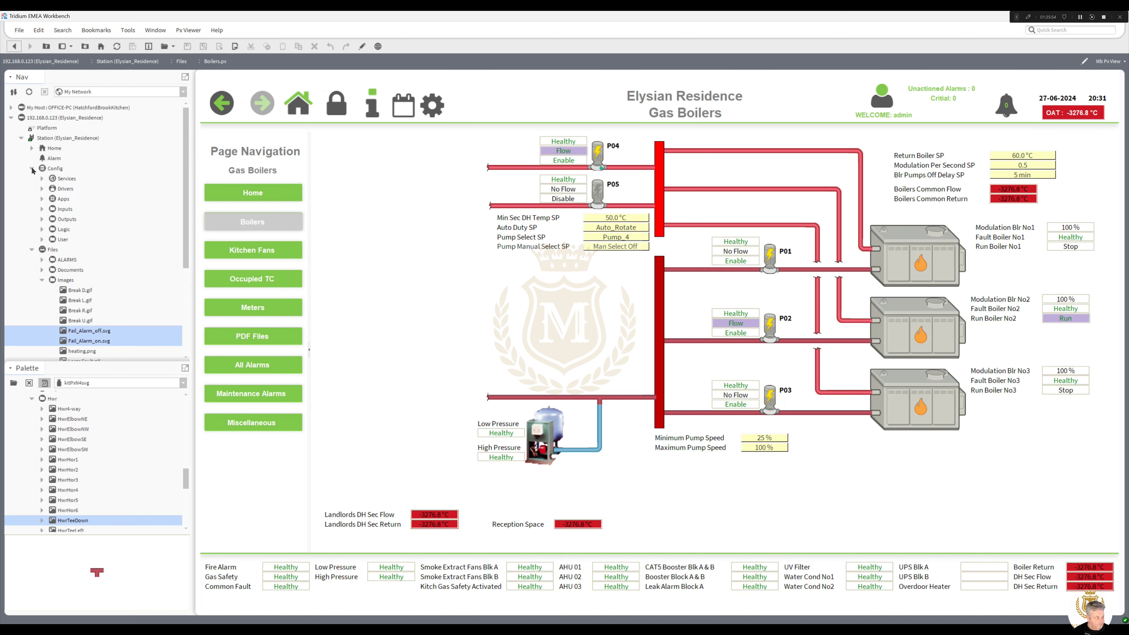
{"action": "left_click", "coordinate": [41, 209]}
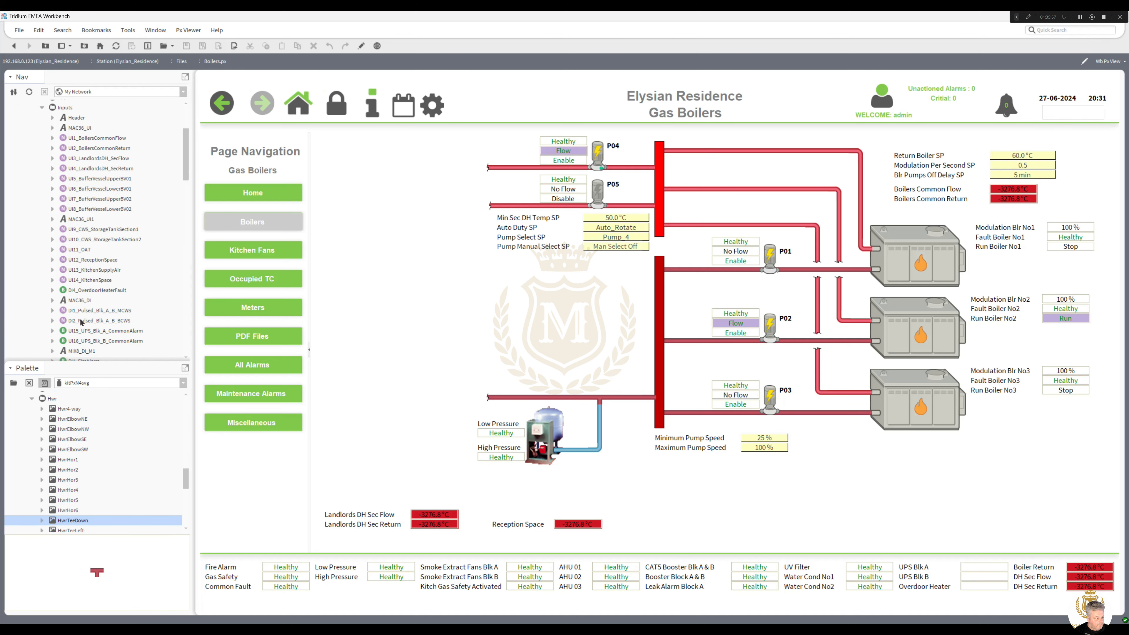
{"action": "left_click_drag", "start_coordinate": [185, 166], "coordinate": [181, 214]}
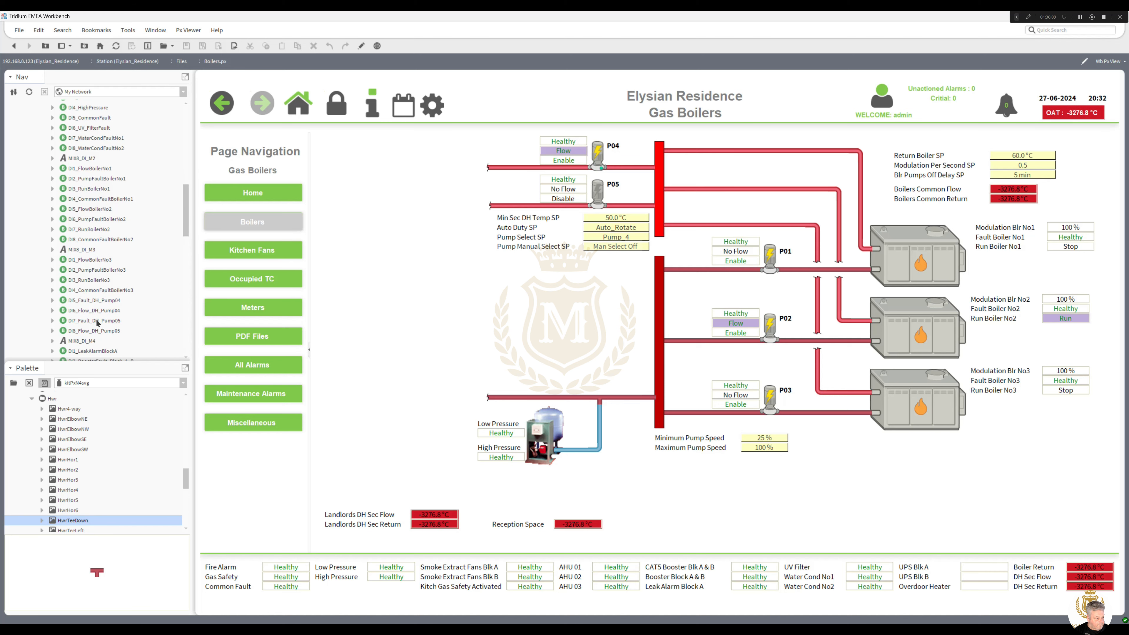
{"action": "right_click", "coordinate": [98, 322]}
{"action": "mouse_move", "coordinate": [128, 325]}
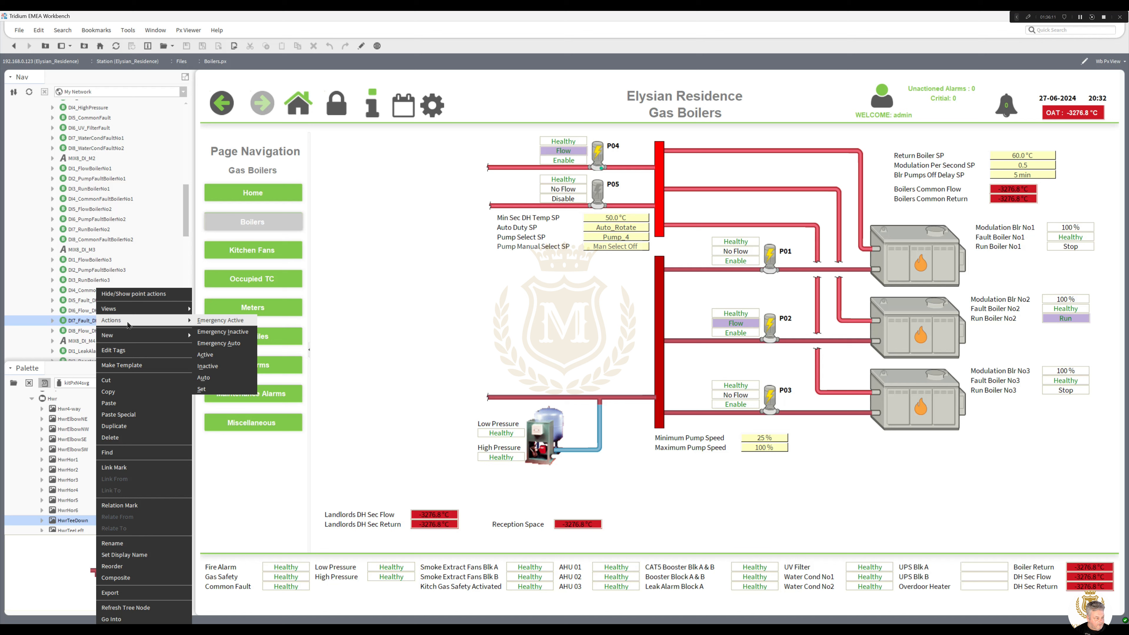
{"action": "left_click", "coordinate": [225, 321]}
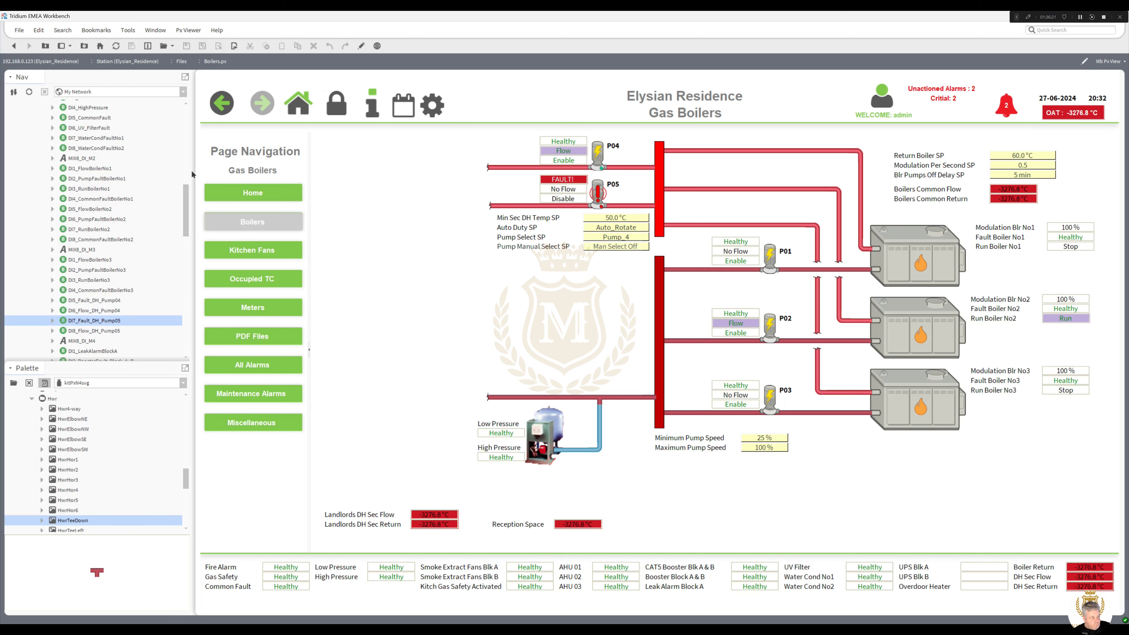
Release the test override on DI7_Fault_DH_Pump05 with Emergency Auto
{"action": "right_click", "coordinate": [92, 321]}
{"action": "mouse_move", "coordinate": [149, 324]}
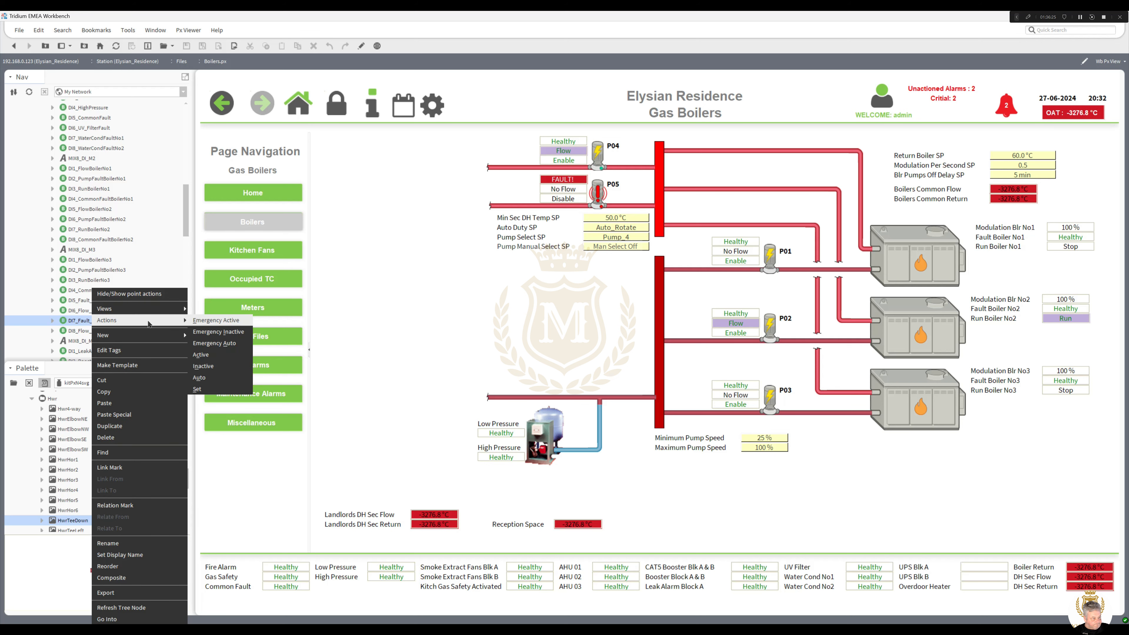
{"action": "left_click", "coordinate": [217, 342]}
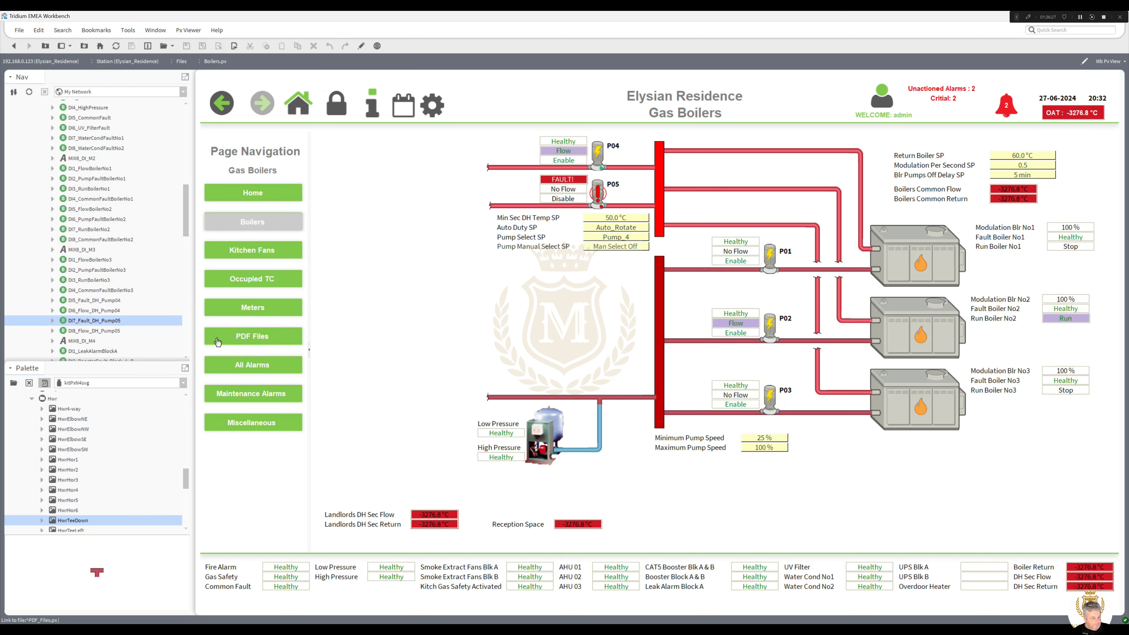
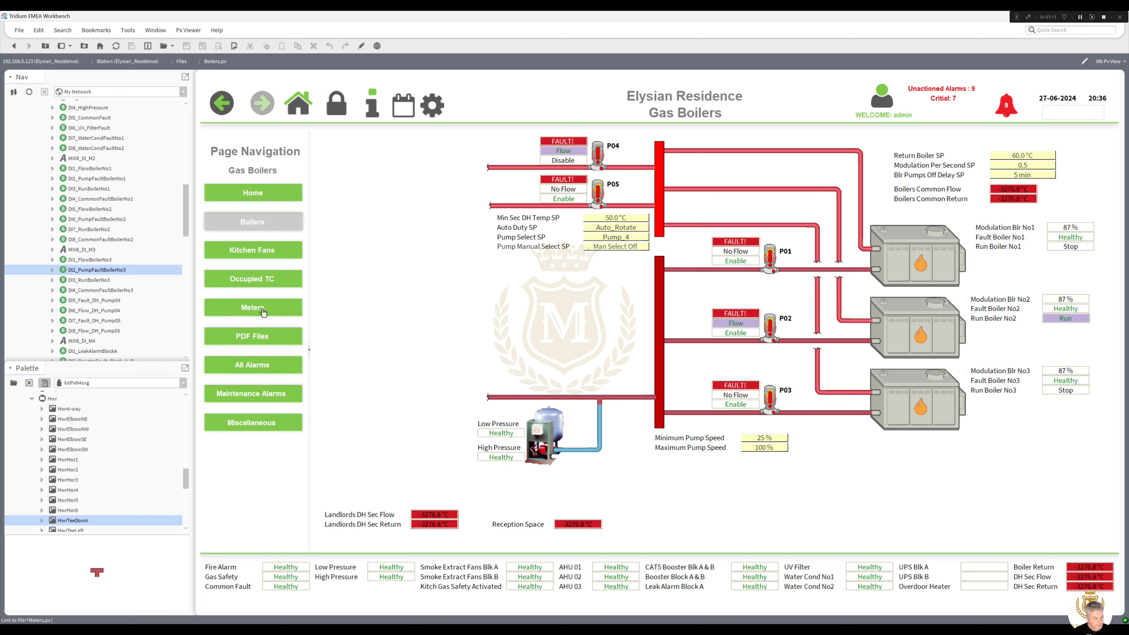
Release the pump fault inputs of boilers No3, No2 and No1 with Emergency Auto
{"action": "right_click", "coordinate": [117, 270]}
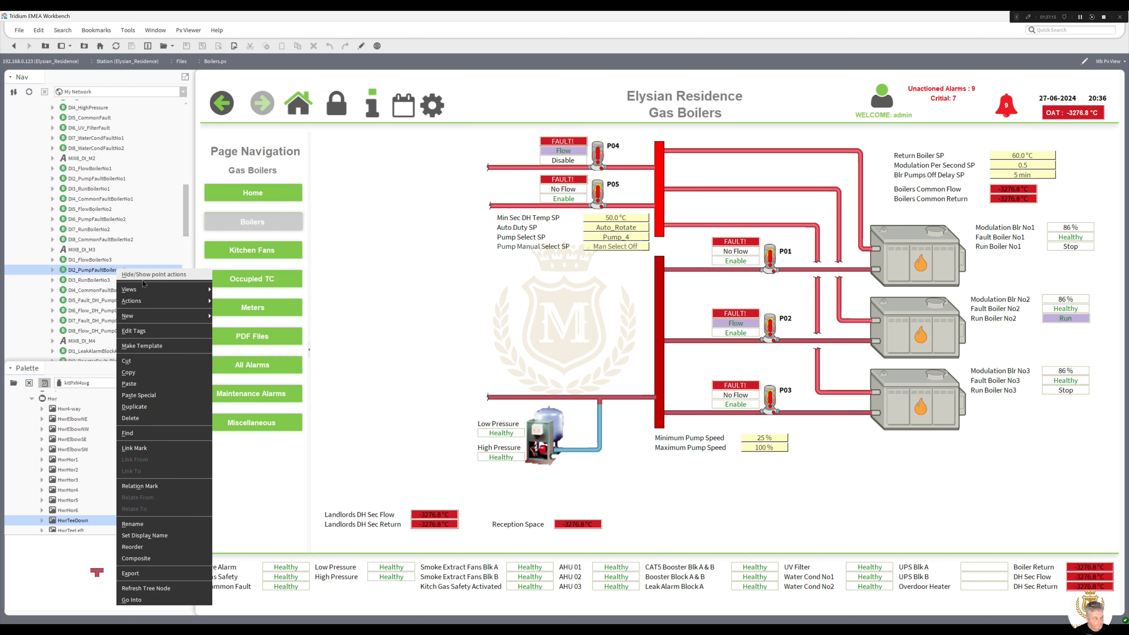
{"action": "mouse_move", "coordinate": [152, 304]}
{"action": "left_click", "coordinate": [252, 324]}
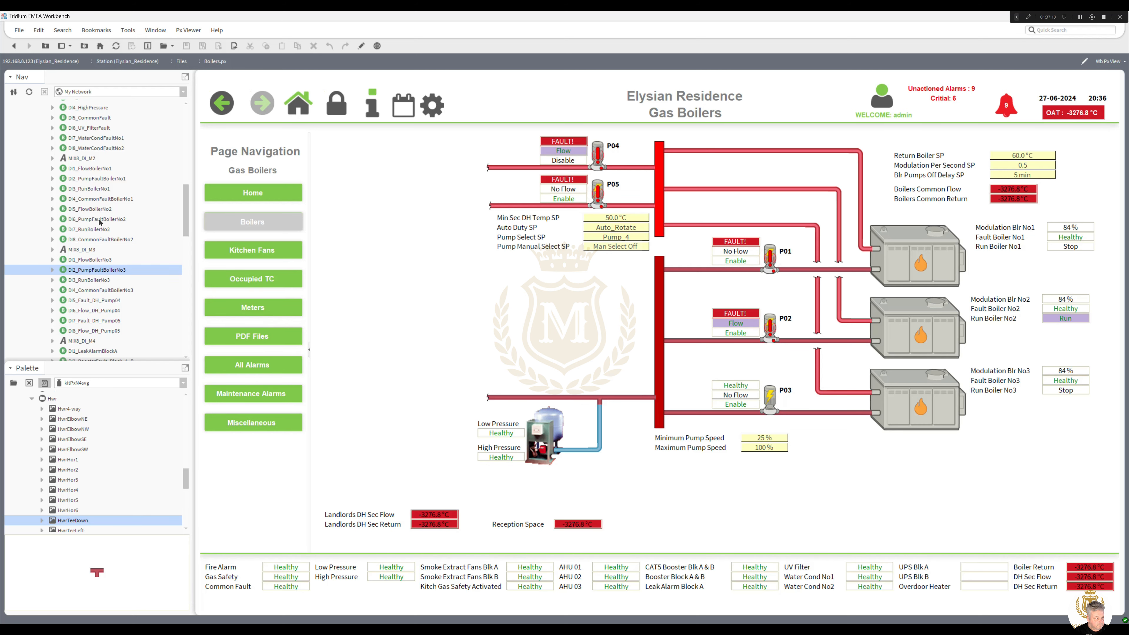
{"action": "right_click", "coordinate": [100, 222]}
{"action": "mouse_move", "coordinate": [147, 251]}
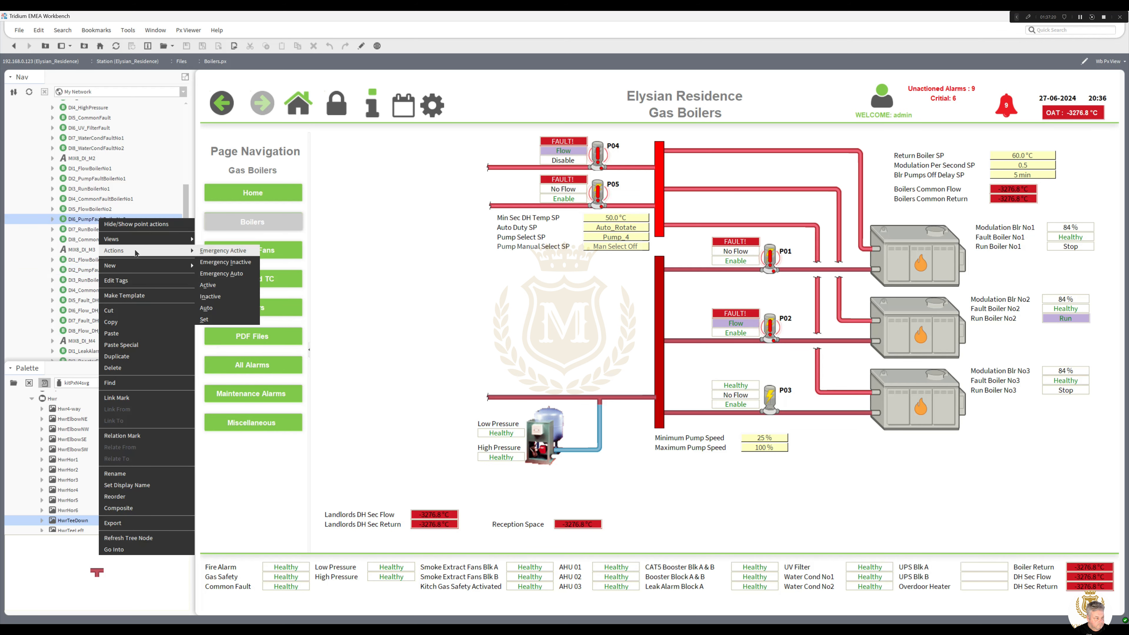
{"action": "left_click", "coordinate": [228, 272]}
{"action": "right_click", "coordinate": [105, 180]}
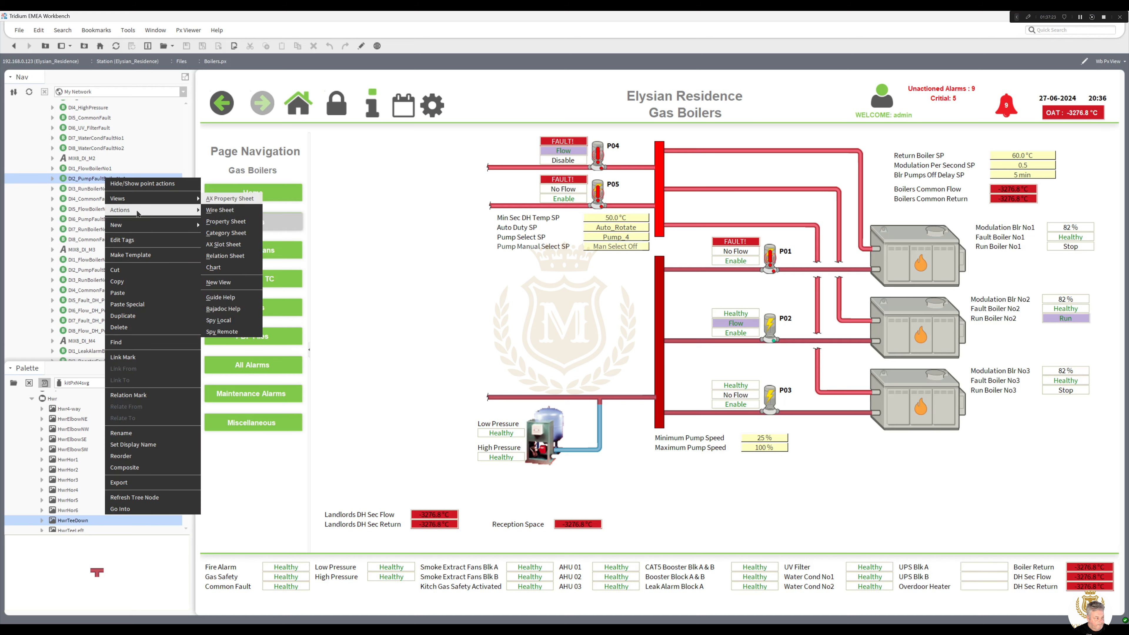
{"action": "mouse_move", "coordinate": [138, 214]}
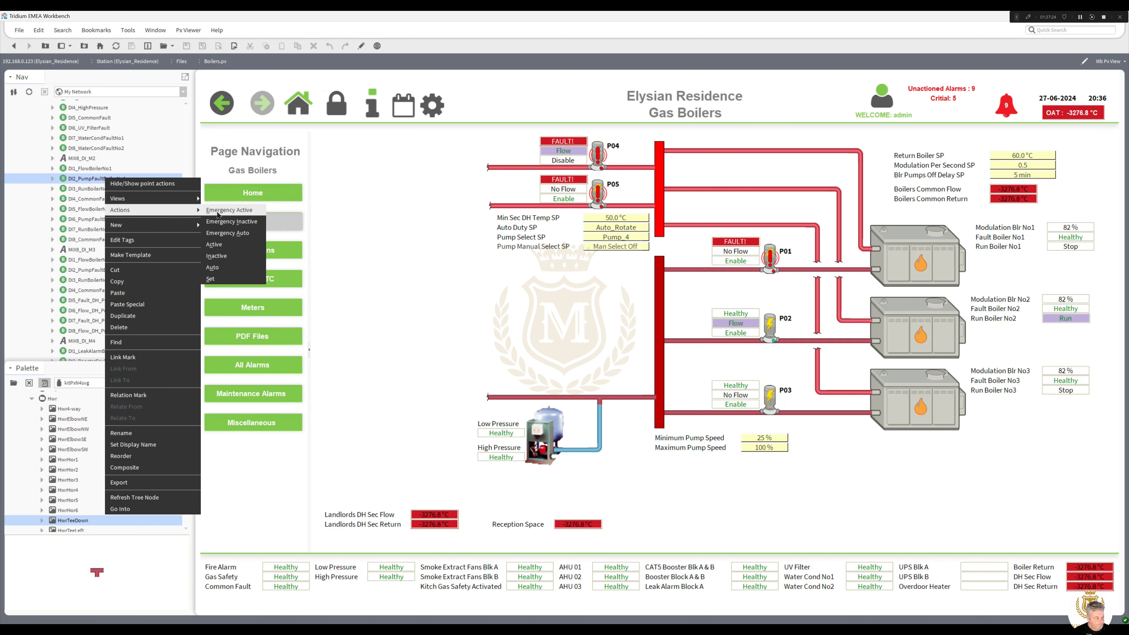
{"action": "left_click", "coordinate": [225, 229]}
Release the inputs DI7_Fault_DH_Pump05 and DI5_Fault_DH_Pump04 with Emergency Auto
{"action": "scroll", "coordinate": [187, 222], "scroll_direction": "down", "scroll_amount": 3}
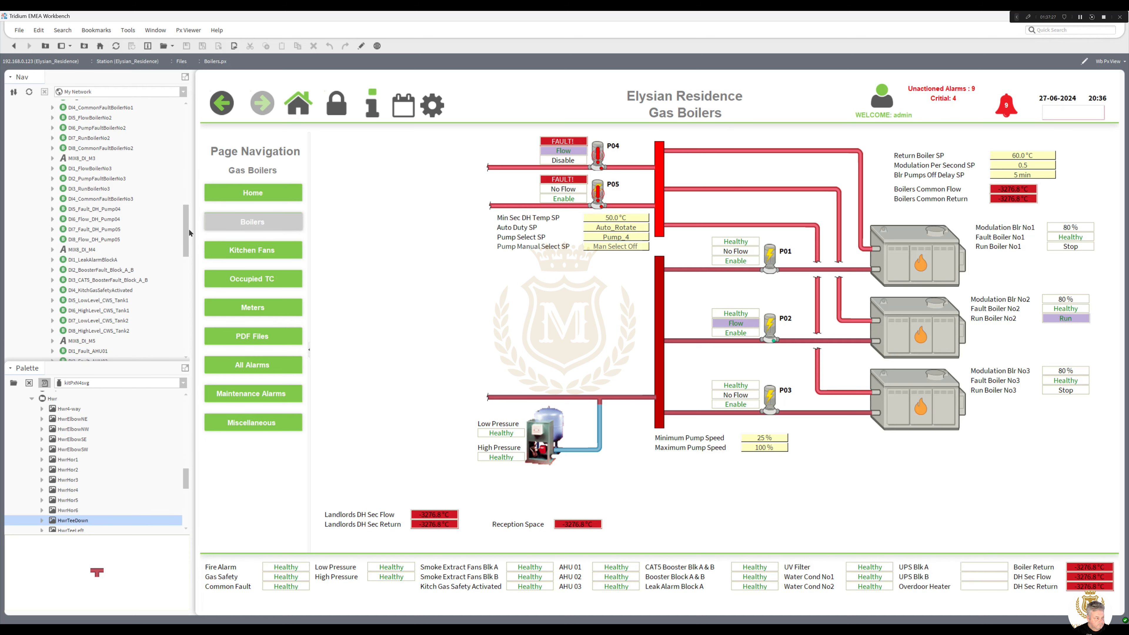
{"action": "right_click", "coordinate": [97, 229]}
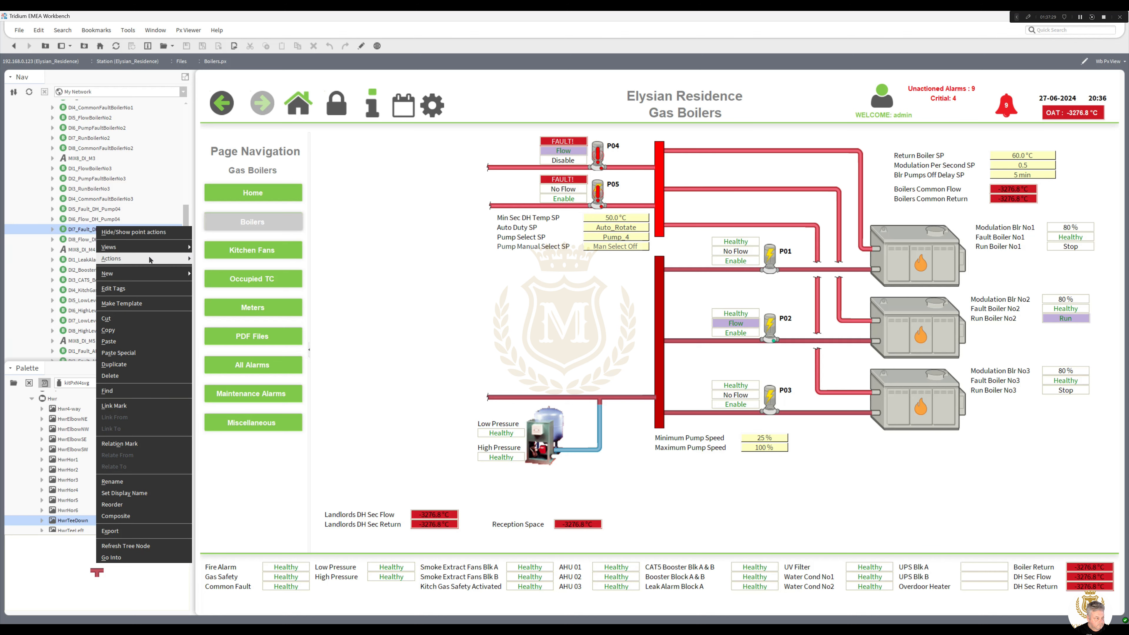
{"action": "mouse_move", "coordinate": [150, 260]}
{"action": "left_click", "coordinate": [225, 275]}
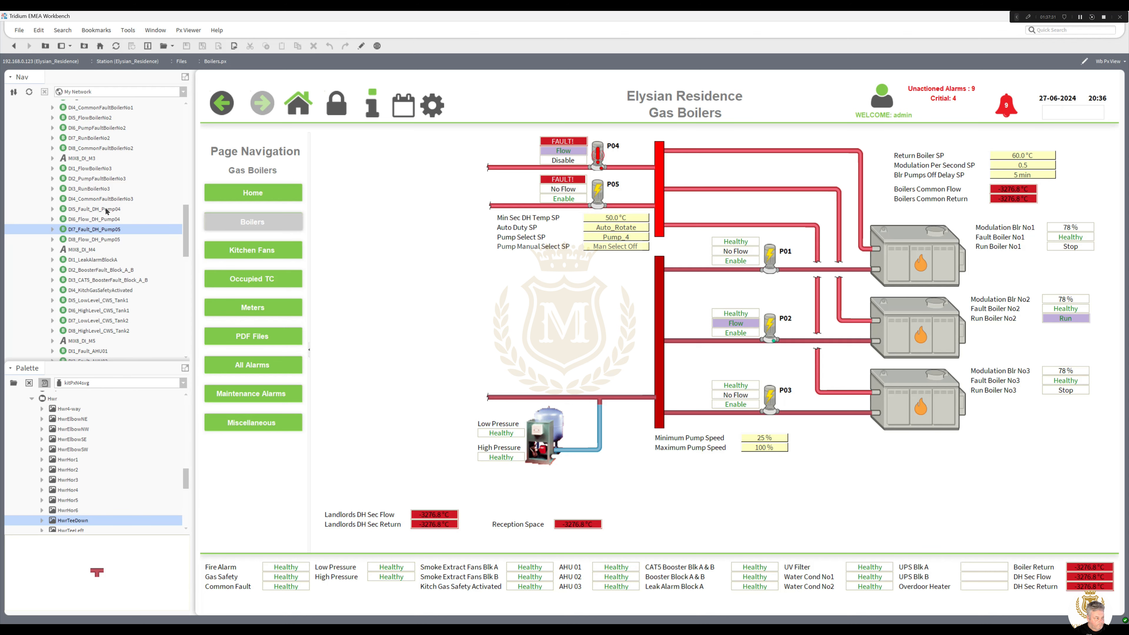
{"action": "right_click", "coordinate": [107, 211]}
{"action": "mouse_move", "coordinate": [156, 239]}
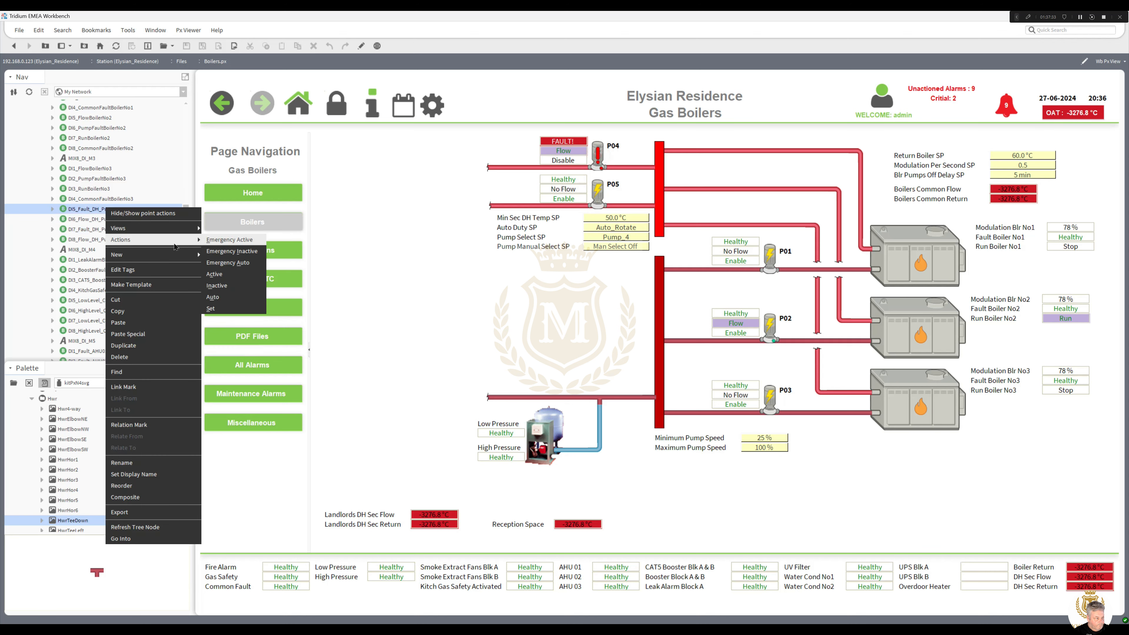
{"action": "left_click", "coordinate": [228, 263]}
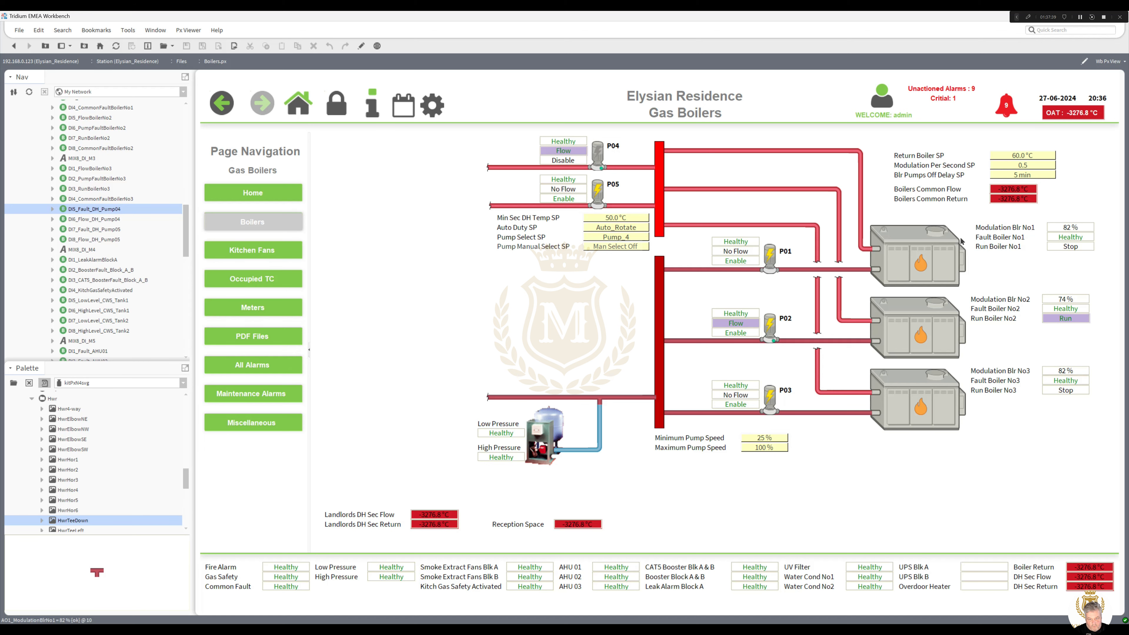
Switch the Gas Boilers page to edit mode and place Large Fault.gif as a label over the flame of Boiler No1
{"action": "left_click", "coordinate": [361, 47]}
{"action": "left_click_drag", "start_coordinate": [183, 236], "coordinate": [181, 309]}
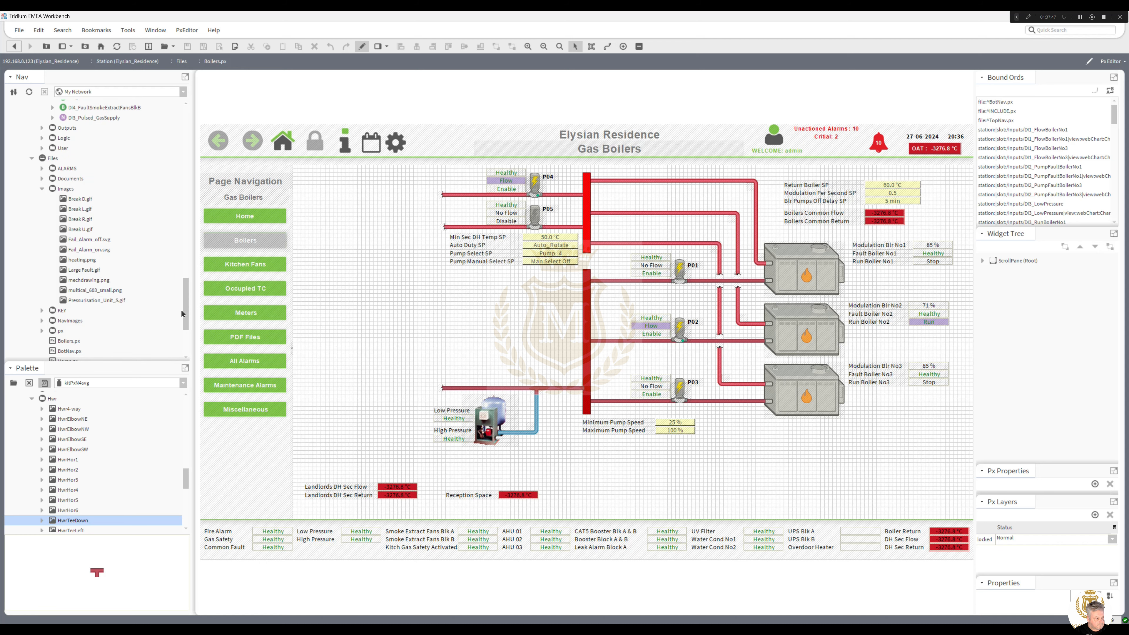
{"action": "left_click_drag", "start_coordinate": [82, 270], "coordinate": [414, 318]}
{"action": "left_click_drag", "start_coordinate": [811, 282], "coordinate": [806, 282]}
{"action": "right_click", "coordinate": [806, 282]}
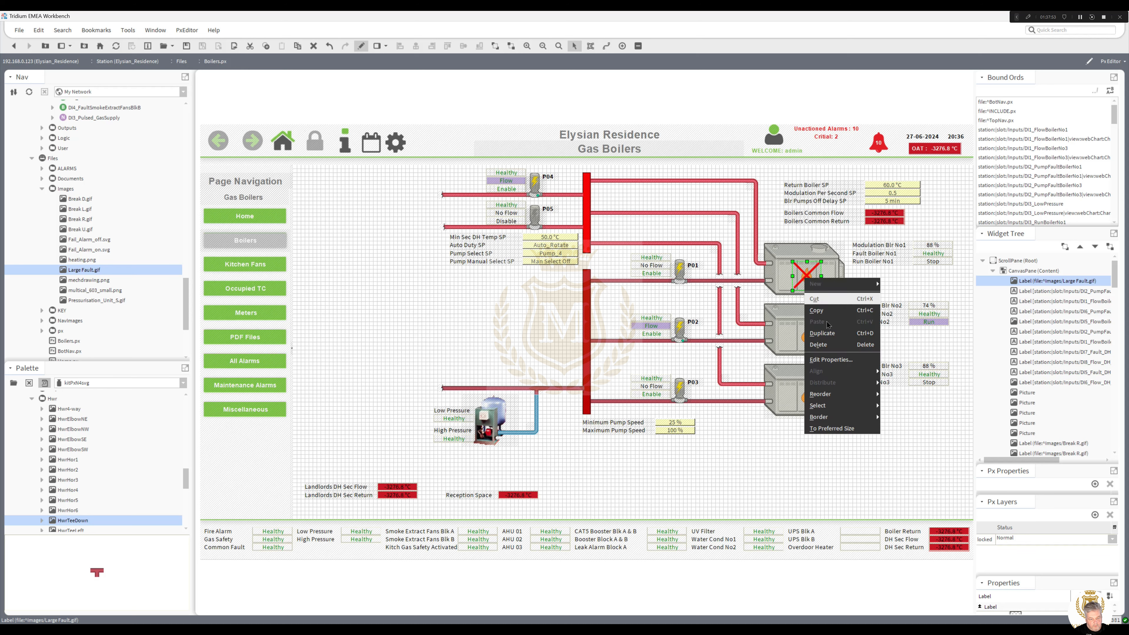
{"action": "left_click", "coordinate": [801, 277]}
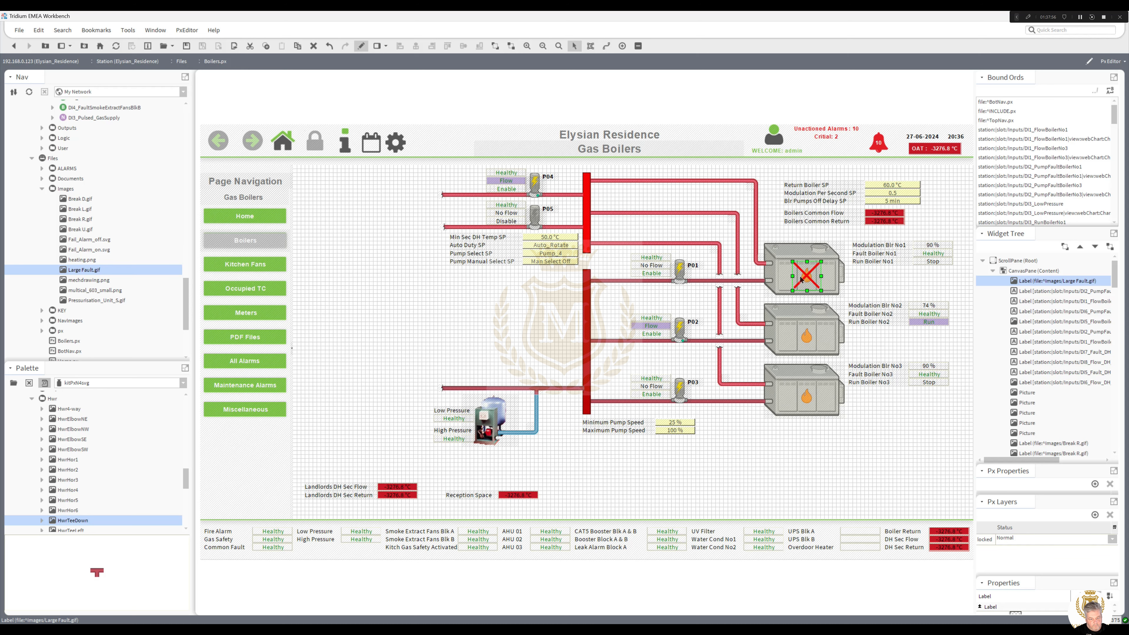
Copy the binding ord of the Fault Boiler No1 label, station:|slot:/Inputs/DI4_CommonFaultBoilerNo1
{"action": "left_click", "coordinate": [935, 256]}
{"action": "double_click", "coordinate": [934, 256]}
{"action": "double_click", "coordinate": [612, 368]}
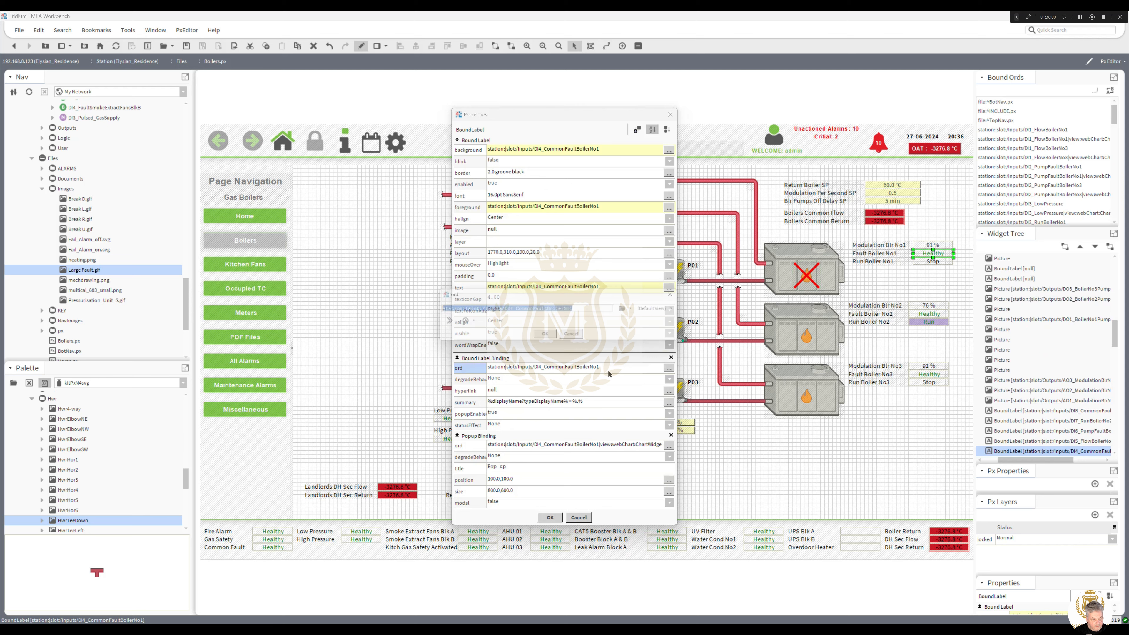
{"action": "left_click", "coordinate": [550, 337]}
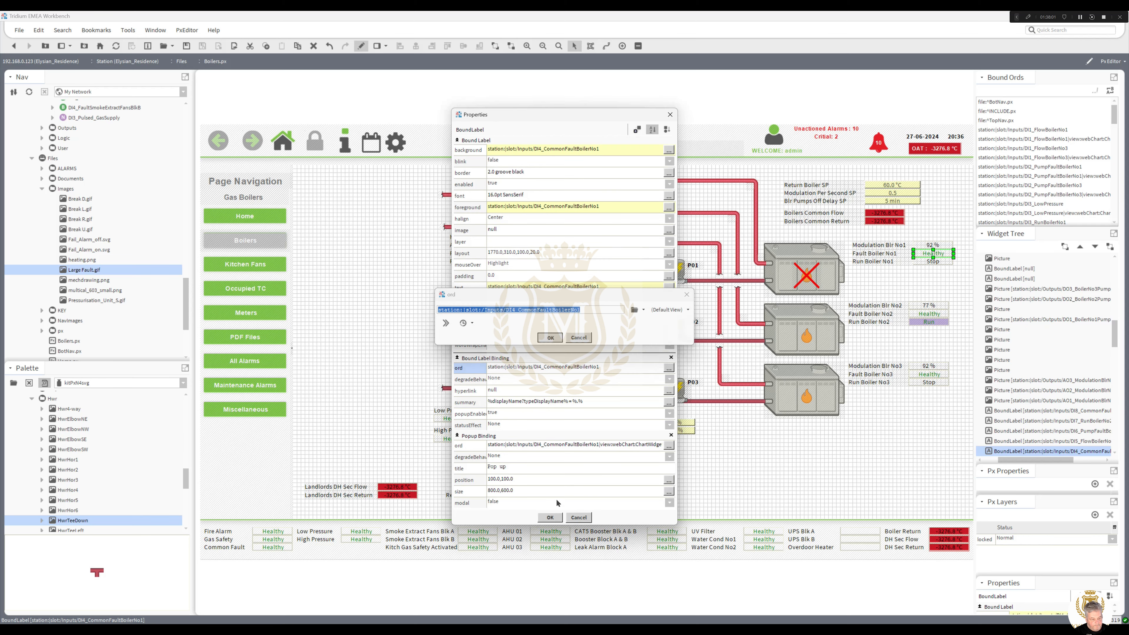
{"action": "left_click", "coordinate": [550, 517]}
Add a Value Binding to the Large Fault label with the ord station:|slot:/Inputs/DI4_CommonFaultBoilerNo1
{"action": "double_click", "coordinate": [800, 285]}
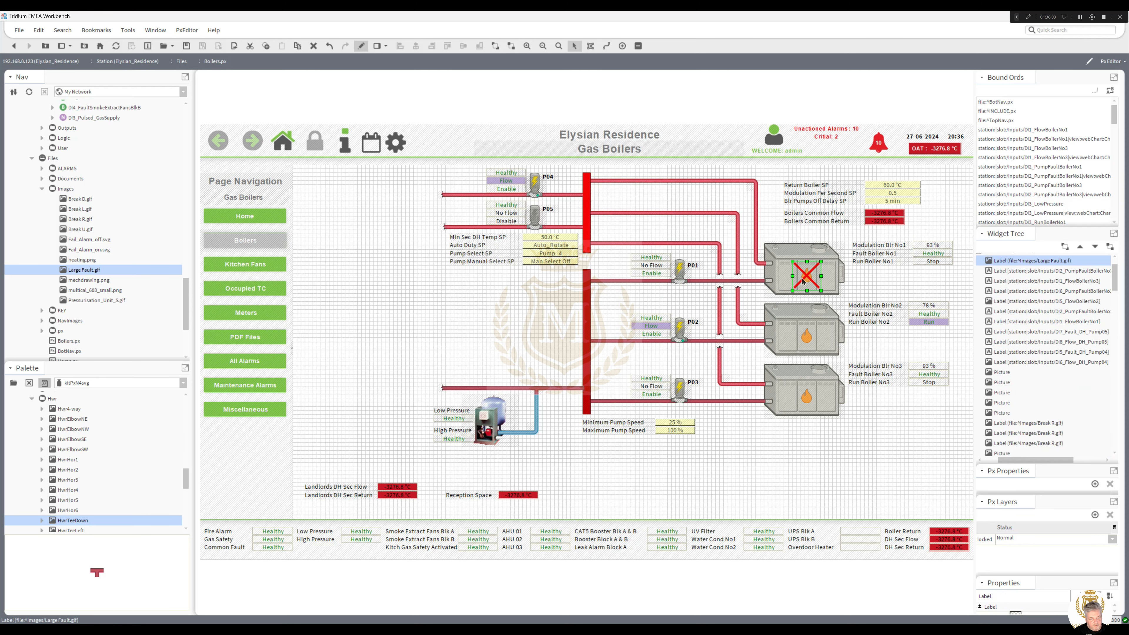
{"action": "left_click", "coordinate": [636, 226]}
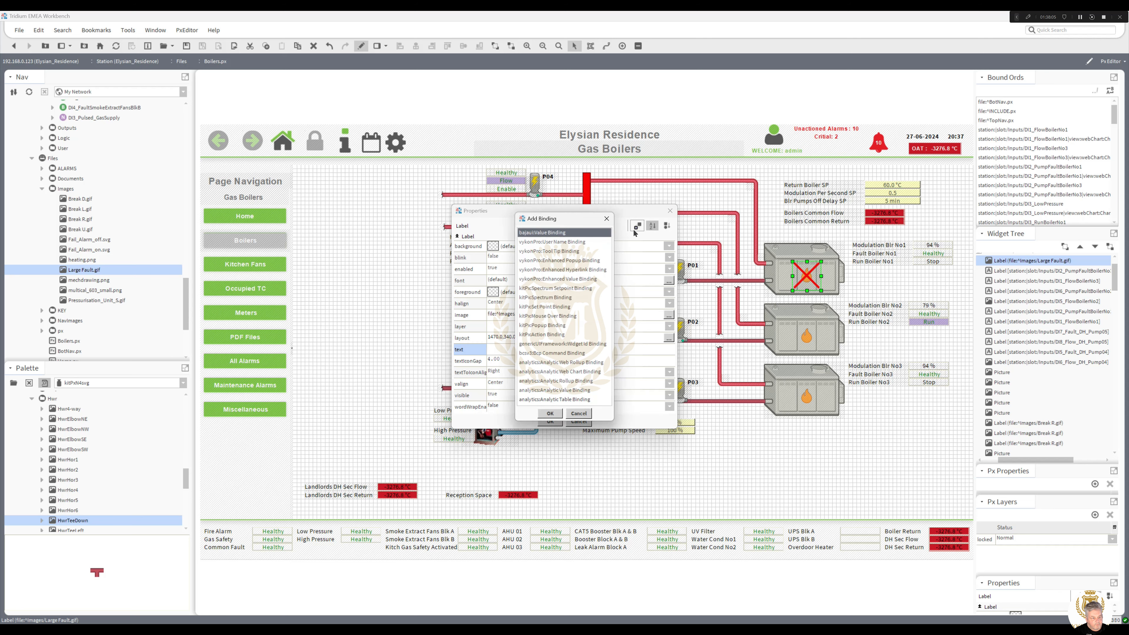
{"action": "left_click", "coordinate": [551, 413]}
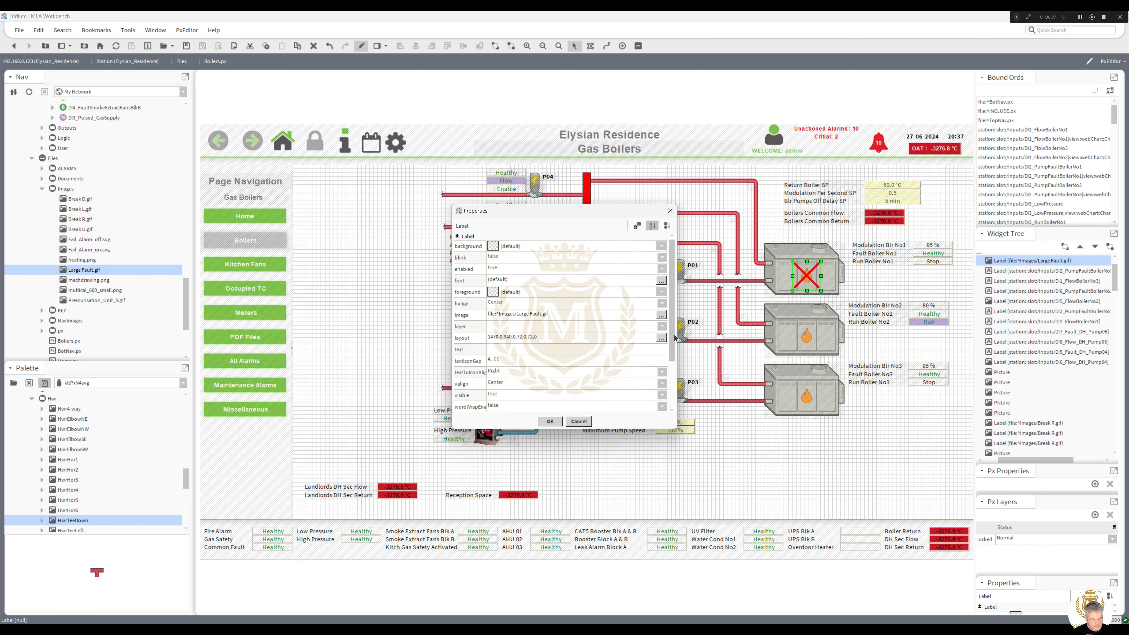
{"action": "left_click", "coordinate": [590, 363]}
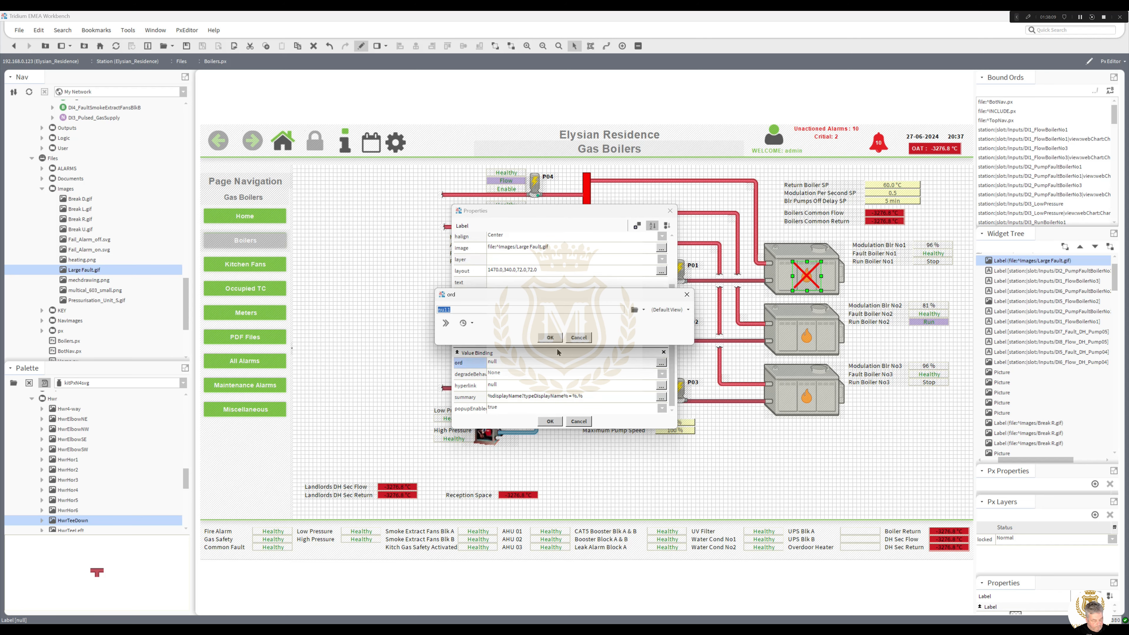
{"action": "type", "text": "station:|slot:/Inputs/DI4_CommonFaultBoilerNo1"}
{"action": "key", "text": "Return"}
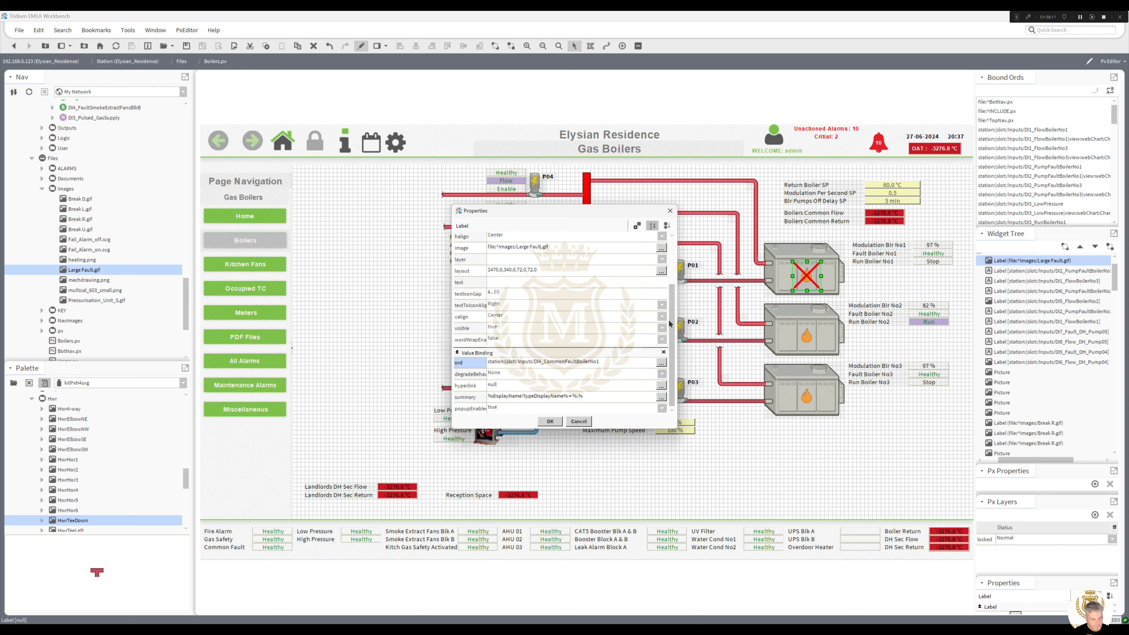
Animate the label's image as Boolean To Simple, with Large Fault.gif as the true value and null as the false value
{"action": "scroll", "coordinate": [670, 324], "scroll_direction": "up", "scroll_amount": 3}
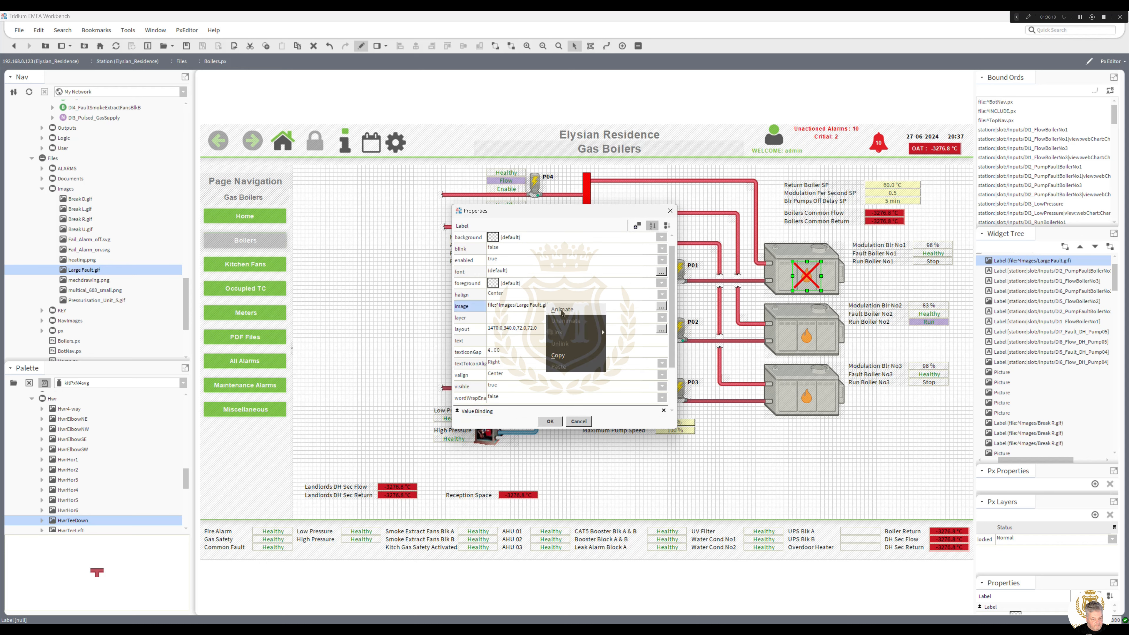
{"action": "double_click", "coordinate": [552, 307]}
{"action": "triple_click", "coordinate": [593, 311]}
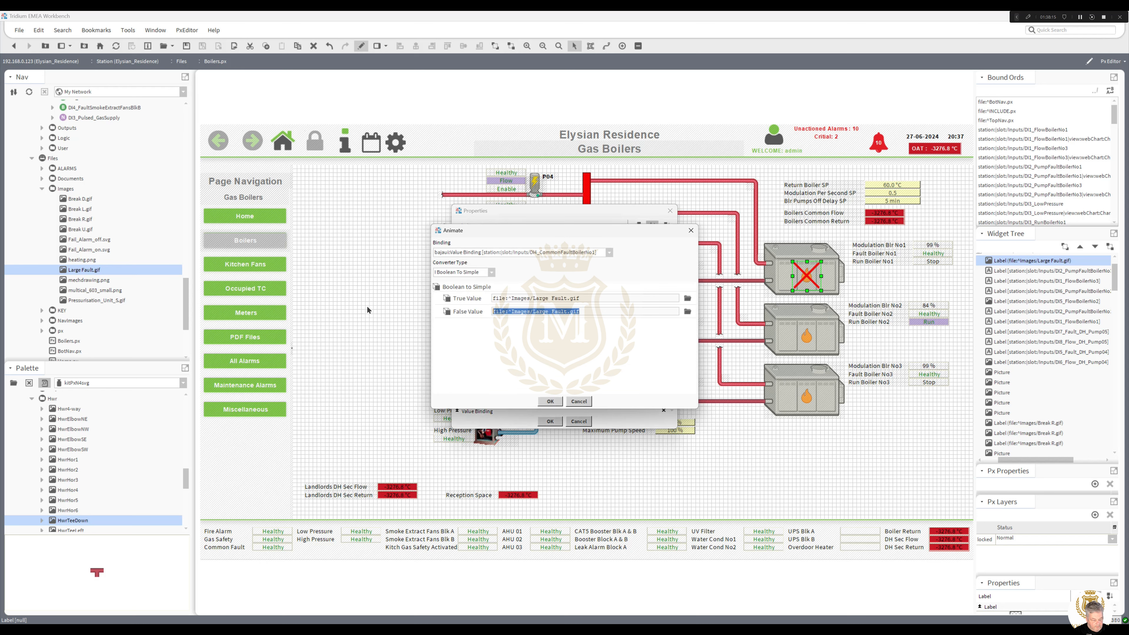
{"action": "type", "text": "null"}
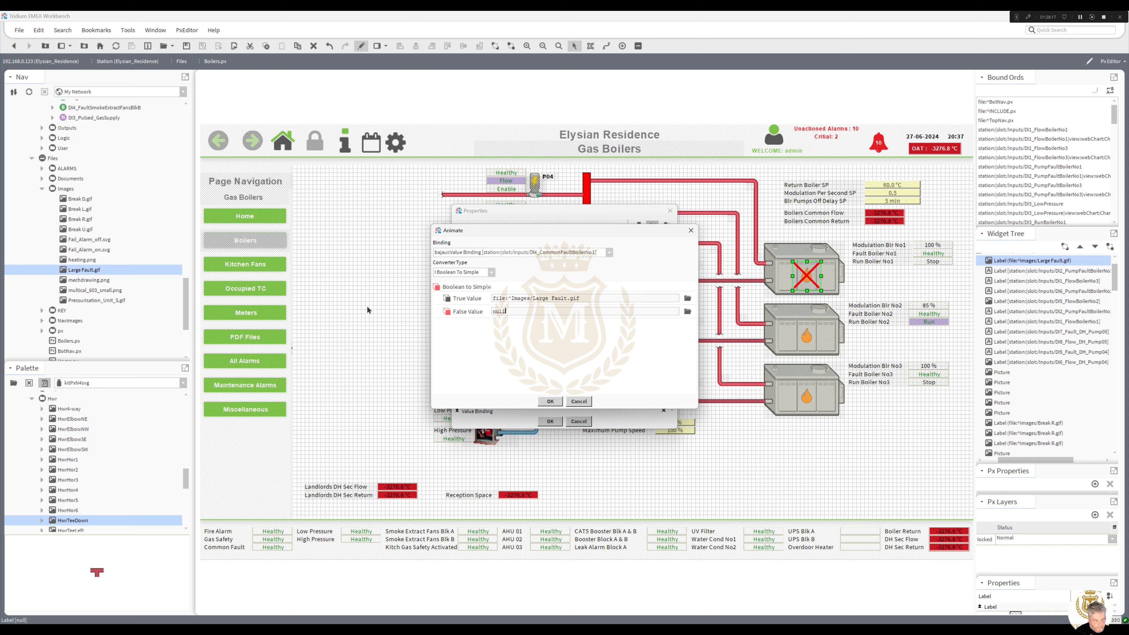
{"action": "left_click", "coordinate": [550, 401]}
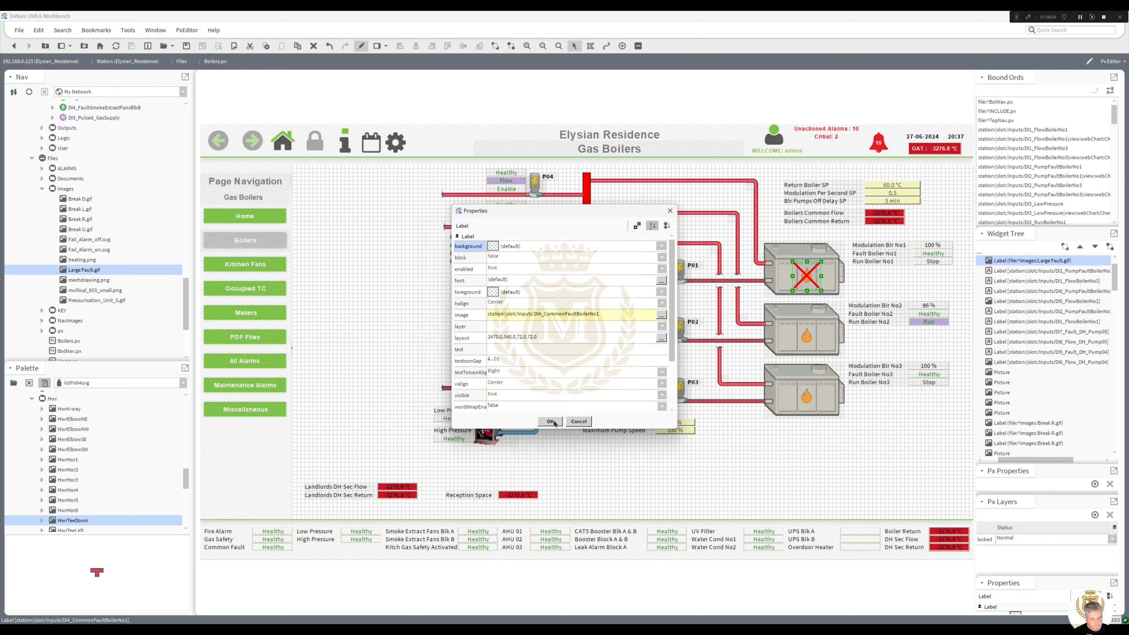
{"action": "left_click", "coordinate": [551, 421]}
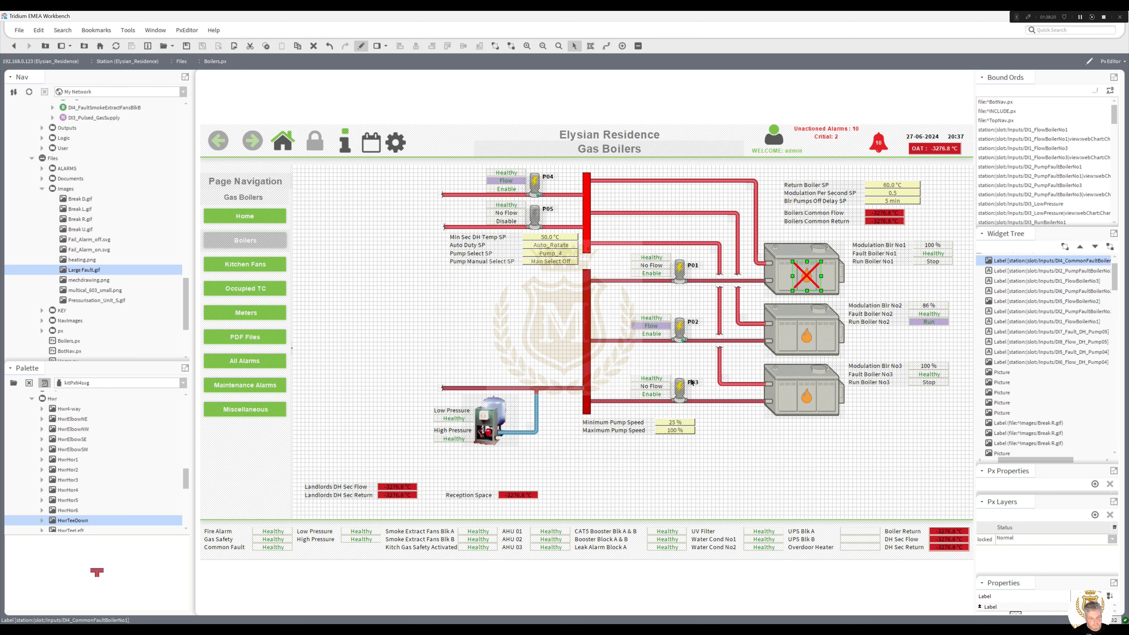
Duplicate the animated fault label twice and place the copies over Boiler No2 and Boiler No3
{"action": "right_click", "coordinate": [803, 284]}
{"action": "left_click", "coordinate": [822, 334]}
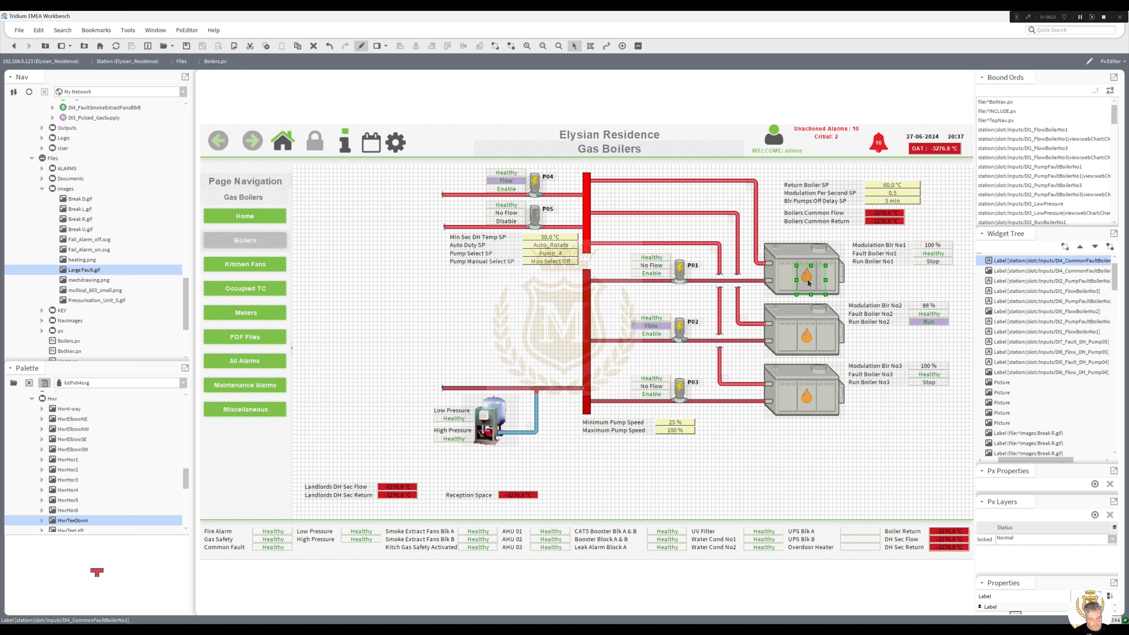
{"action": "left_click_drag", "start_coordinate": [808, 283], "coordinate": [805, 337]}
{"action": "right_click", "coordinate": [806, 341]}
{"action": "left_click", "coordinate": [836, 392]}
{"action": "left_click_drag", "start_coordinate": [811, 347], "coordinate": [809, 401]}
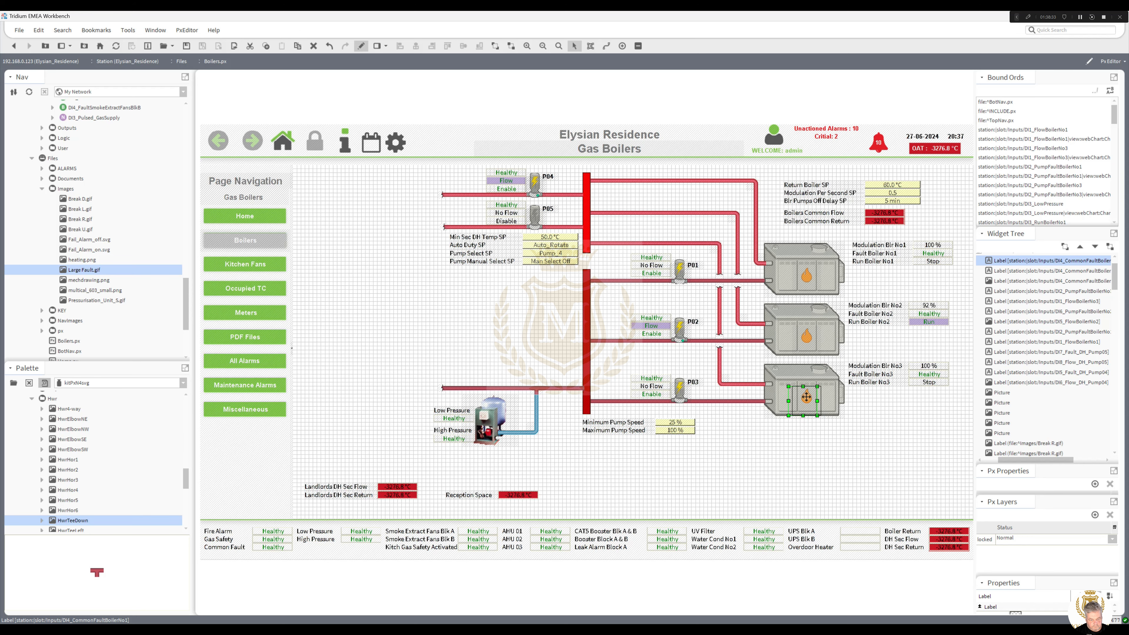
Check the binding ord of the Fault Boiler No3 status label
{"action": "double_click", "coordinate": [930, 376]}
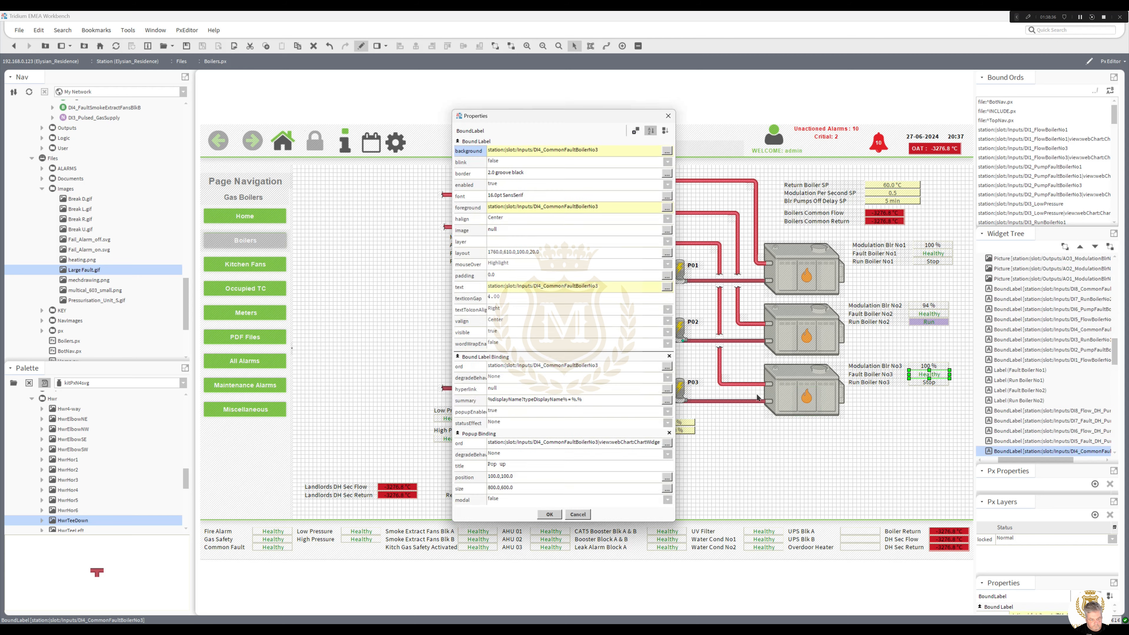
{"action": "left_click", "coordinate": [595, 376]}
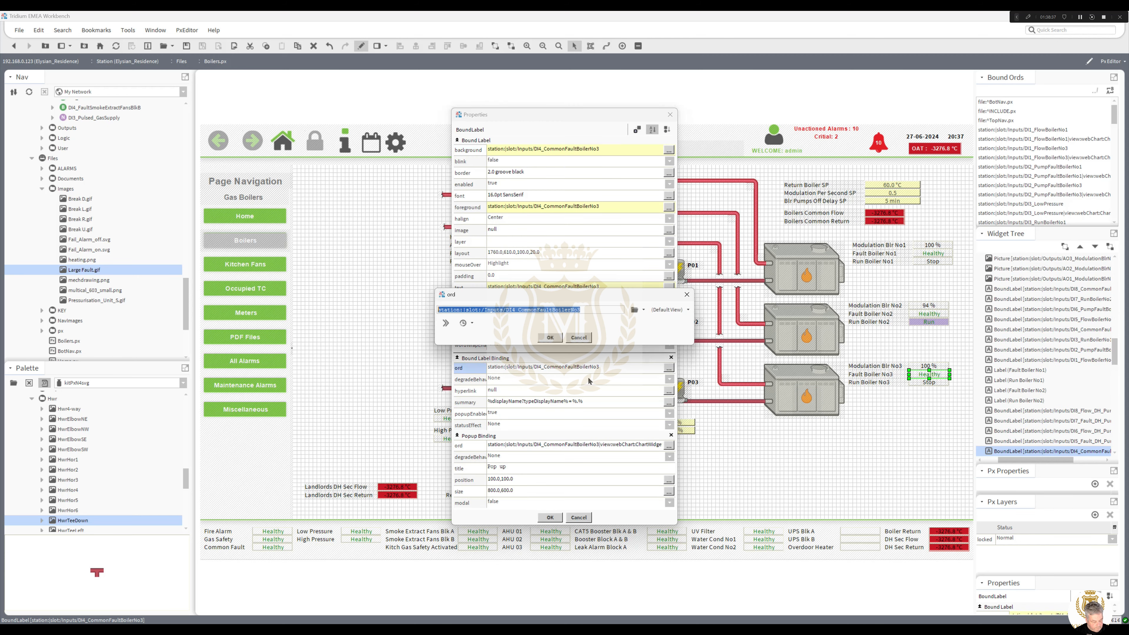
{"action": "left_click", "coordinate": [550, 337]}
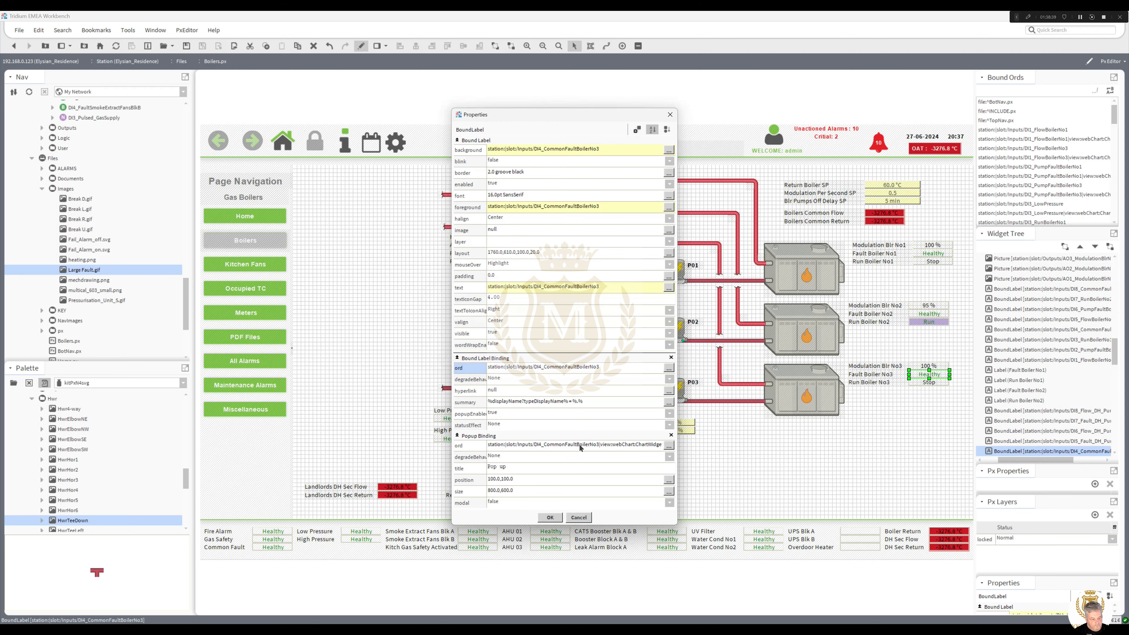
{"action": "left_click", "coordinate": [550, 518]}
Set the Value Binding ord of the fault image over Boiler No3 to station:|slot:/Inputs/DI4_CommonFaultBoilerNo3
{"action": "double_click", "coordinate": [807, 399]}
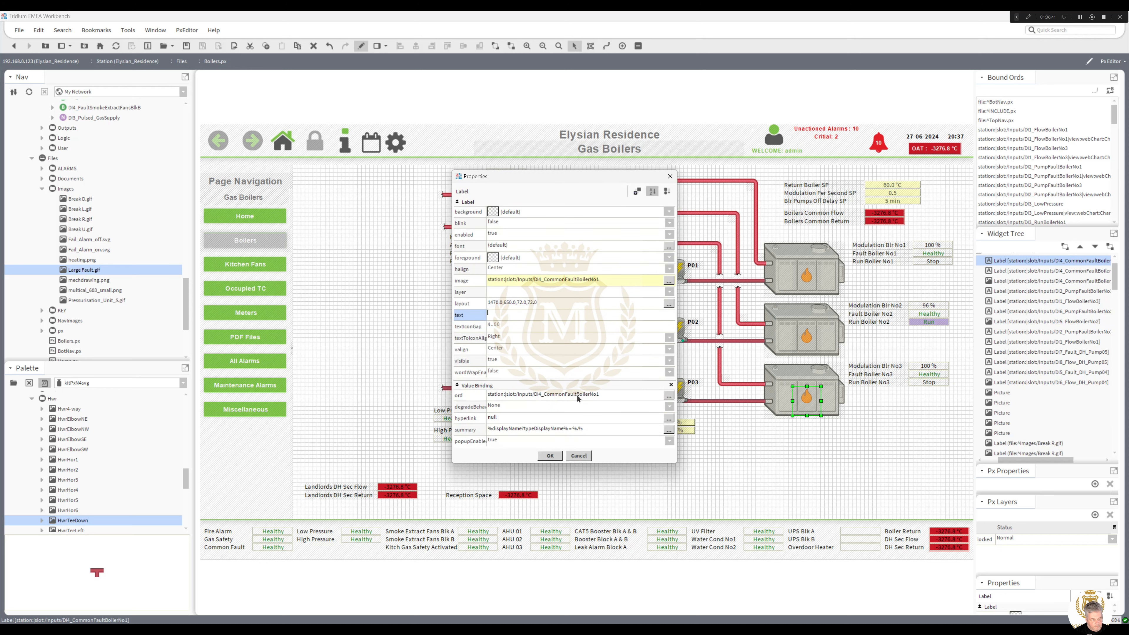
{"action": "double_click", "coordinate": [577, 395]}
{"action": "left_click", "coordinate": [582, 310]}
{"action": "key", "text": "BackSpace"}
{"action": "type", "text": "3"}
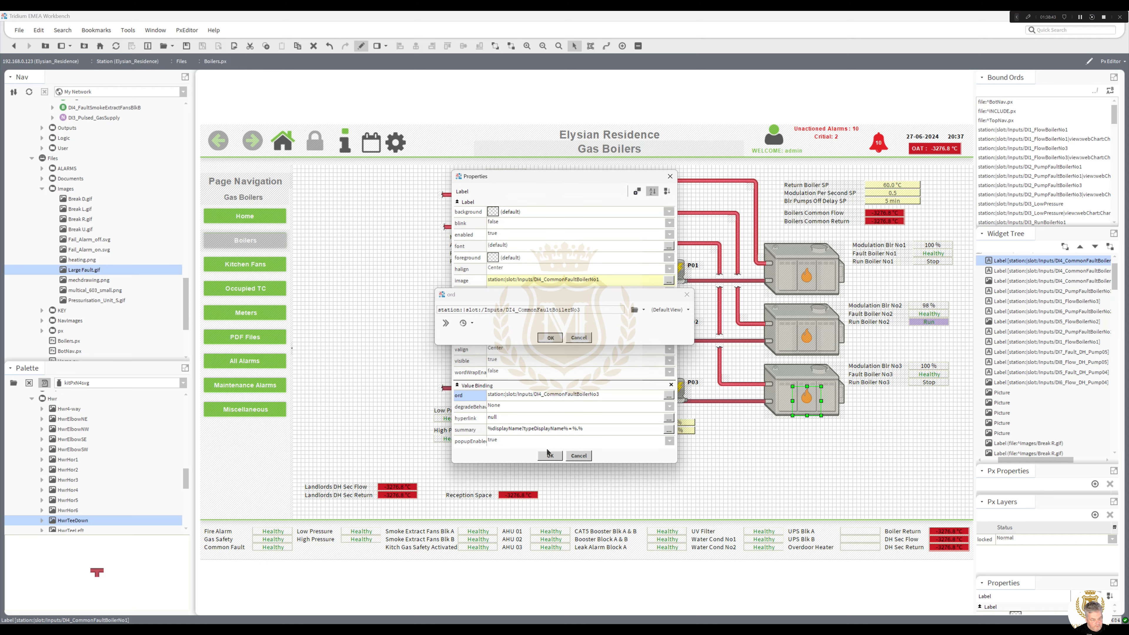
{"action": "left_click", "coordinate": [550, 338]}
{"action": "left_click", "coordinate": [549, 455]}
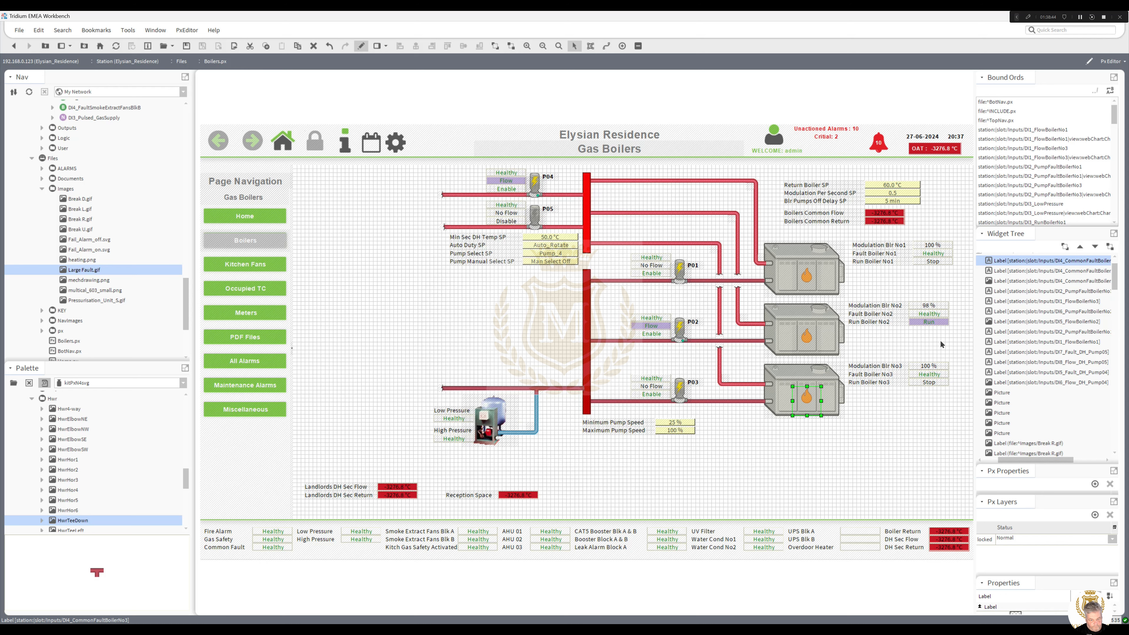
Copy the binding ord of the Fault Boiler No2 status label, station:|slot:/Inputs/DI8_CommonFaultBoilerNo2
{"action": "double_click", "coordinate": [930, 315]}
{"action": "double_click", "coordinate": [605, 368]}
{"action": "key", "text": "ctrl+c"}
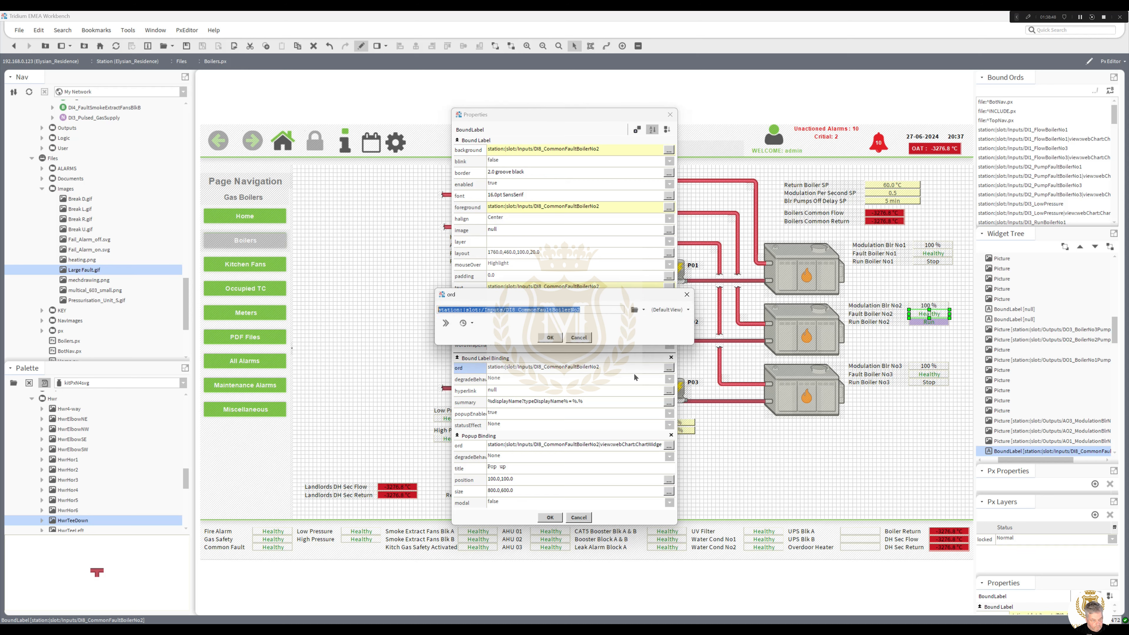
{"action": "left_click", "coordinate": [549, 338]}
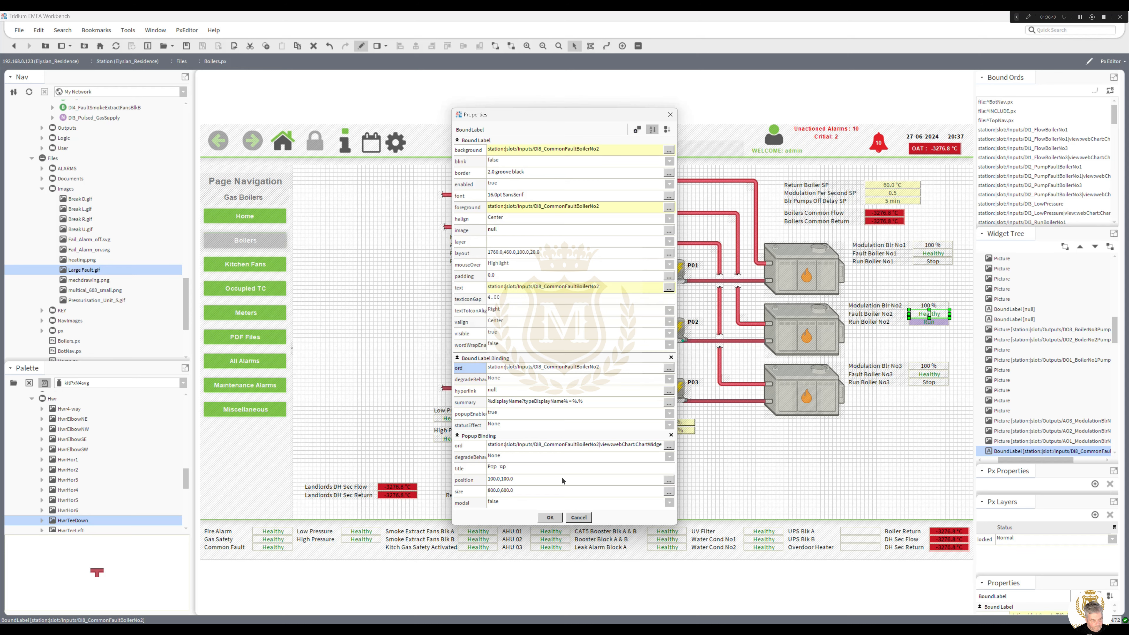
{"action": "left_click", "coordinate": [551, 518]}
Set the Value Binding ord of the fault image over Boiler No2 to station:|slot:/Inputs/DI8_CommonFaultBoilerNo2
{"action": "double_click", "coordinate": [807, 342]}
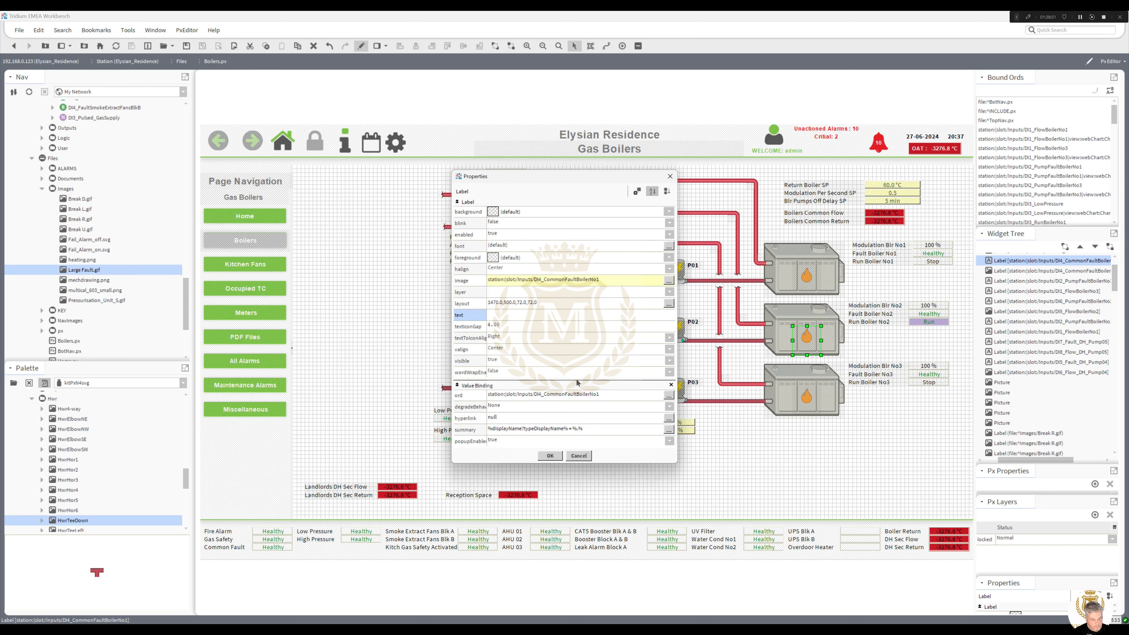
{"action": "left_click", "coordinate": [584, 396]}
{"action": "key", "text": "ctrl+v"}
{"action": "left_click", "coordinate": [551, 338]}
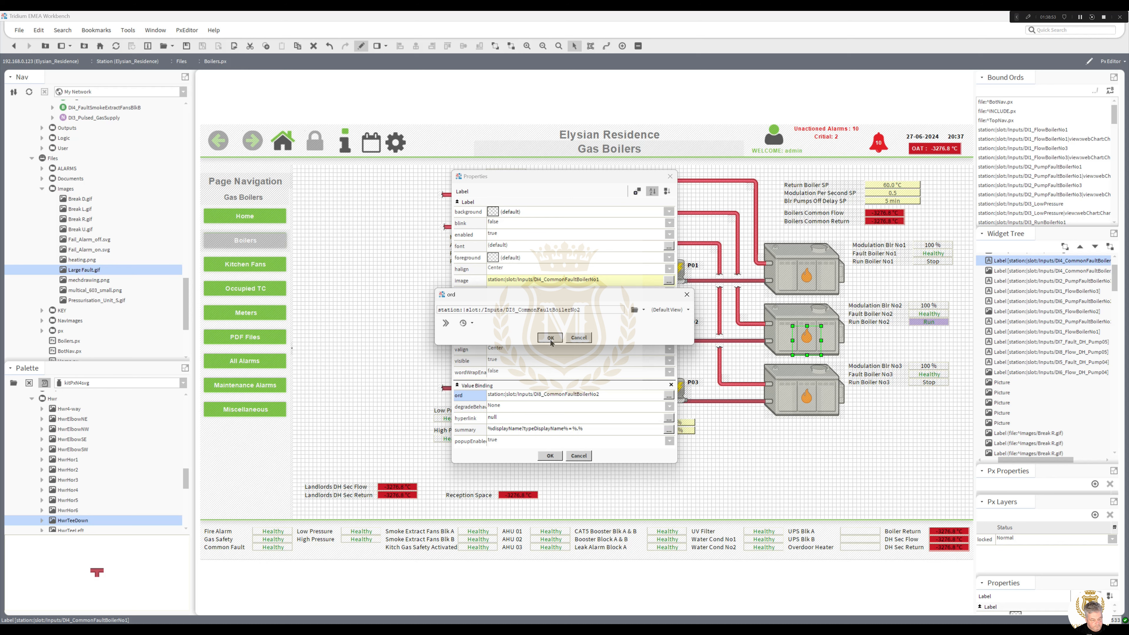
{"action": "left_click", "coordinate": [551, 456]}
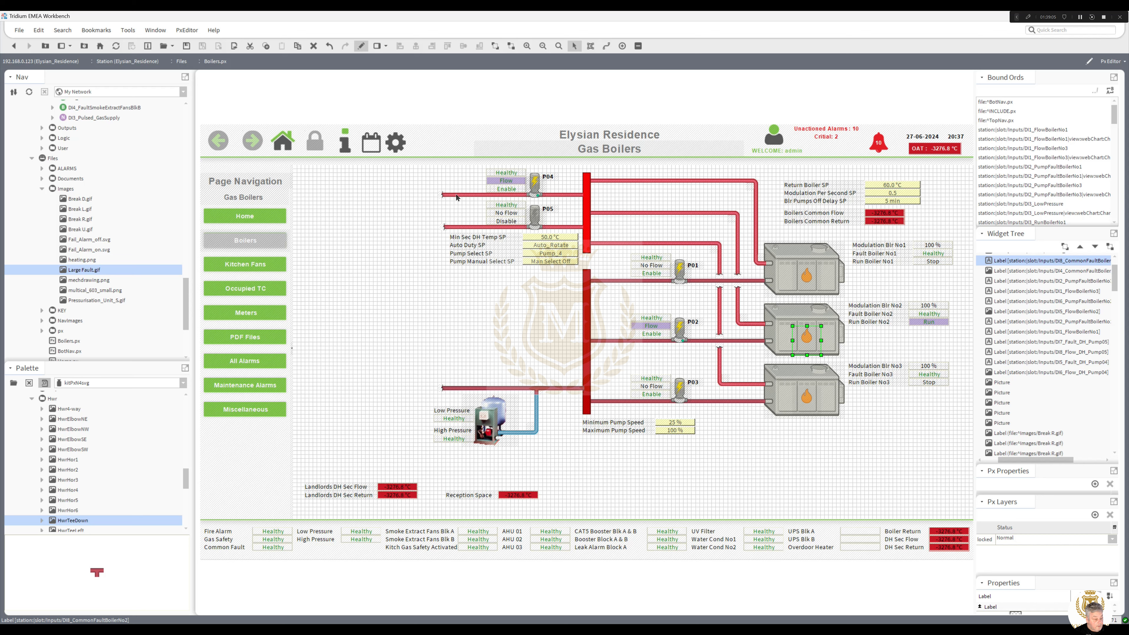
Move the Landlords DH Sec Flow label and its value together to just above the P04 pipe
{"action": "left_click", "coordinate": [397, 488]}
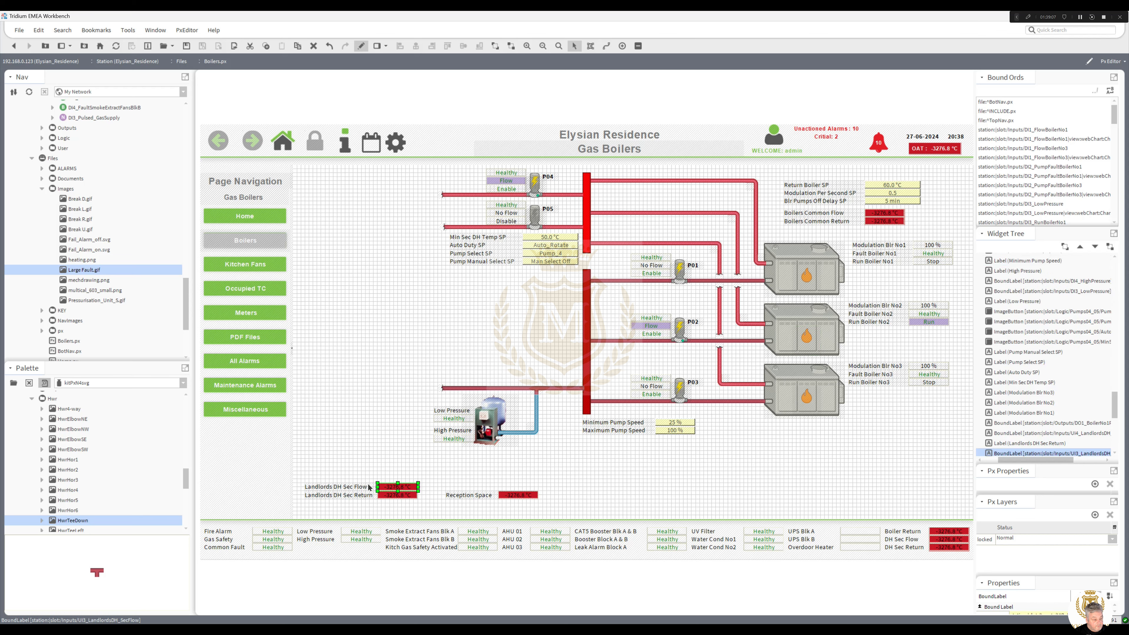
{"action": "left_click", "coordinate": [365, 487], "text": "ctrl"}
{"action": "left_click_drag", "start_coordinate": [365, 487], "coordinate": [424, 180]}
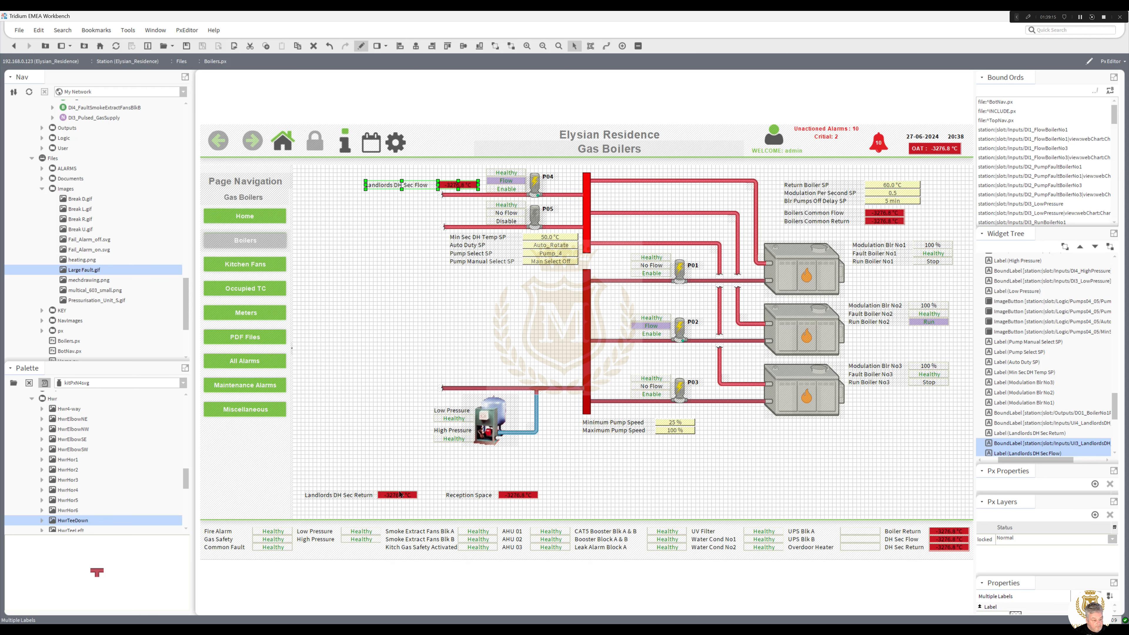
Move the Landlords DH Sec Return label and value above the pipe over the pressurisation unit, and stack both labels above their values
{"action": "left_click", "coordinate": [363, 497]}
{"action": "left_click", "coordinate": [390, 497]}
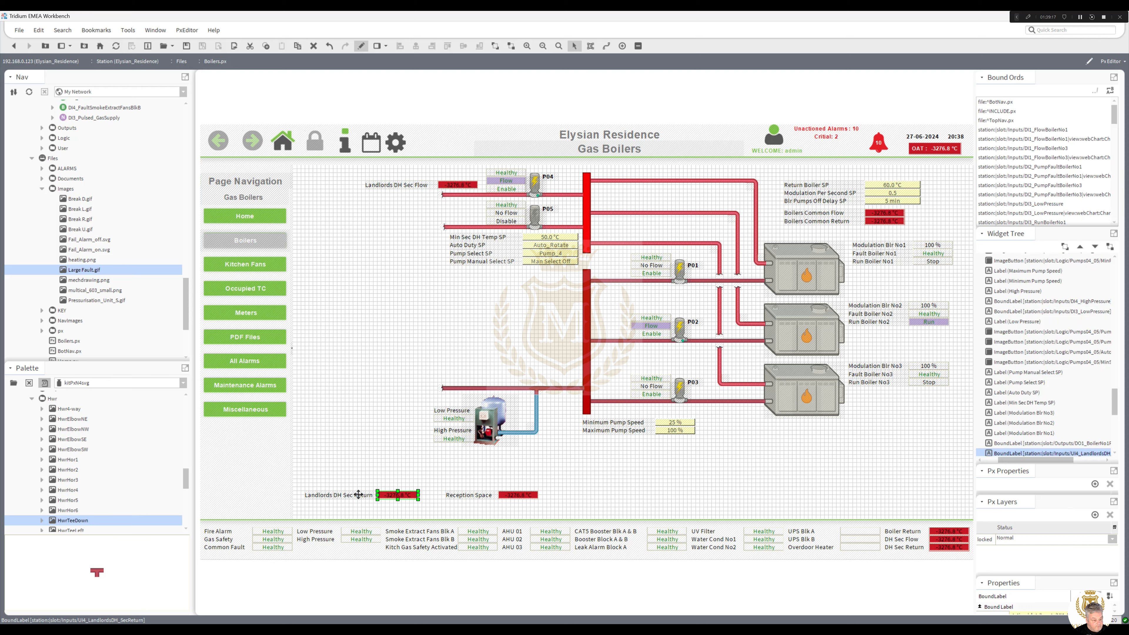
{"action": "left_click", "coordinate": [359, 495], "text": "shift"}
{"action": "left_click_drag", "start_coordinate": [359, 495], "coordinate": [437, 371]}
{"action": "left_click", "coordinate": [410, 408]}
{"action": "left_click_drag", "start_coordinate": [418, 188], "coordinate": [458, 177]}
{"action": "left_click", "coordinate": [420, 342]}
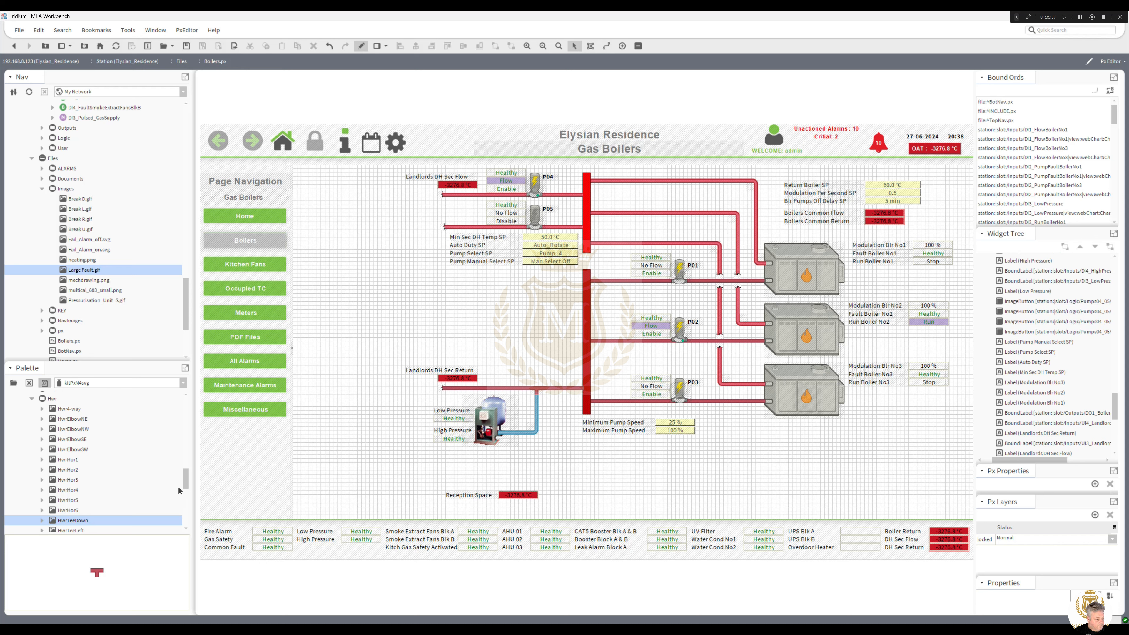
Add a SensorPipeWelltempHorTop picture from the PipingSensors set onto the return pipe beside the Landlords DH Sec Return value
{"action": "left_click_drag", "start_coordinate": [186, 483], "coordinate": [184, 519]}
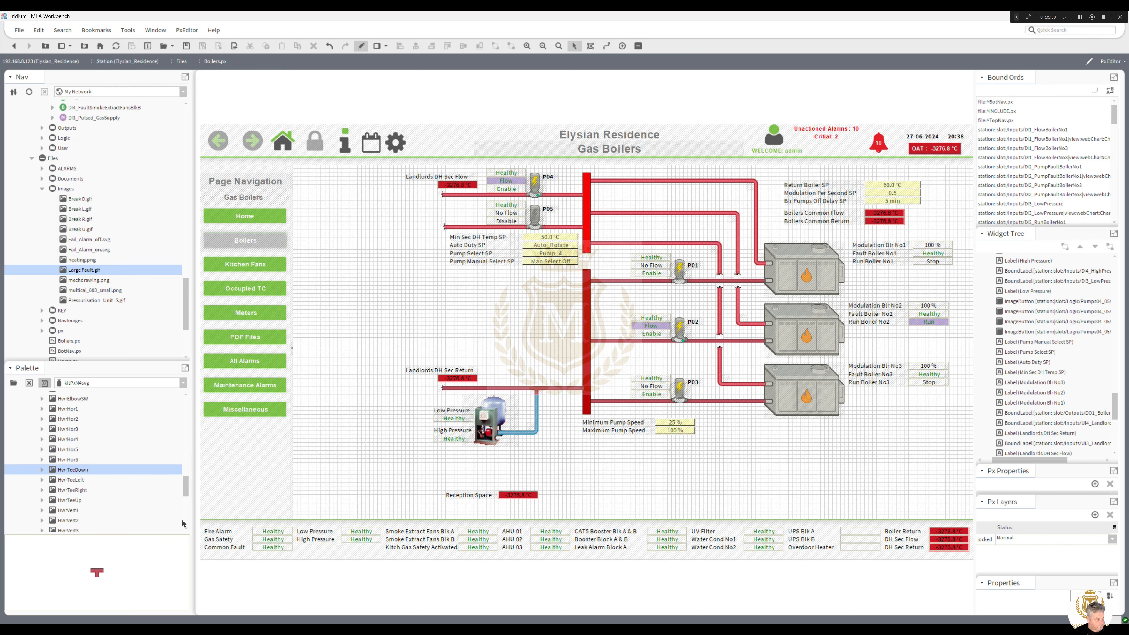
{"action": "left_click", "coordinate": [11, 460]}
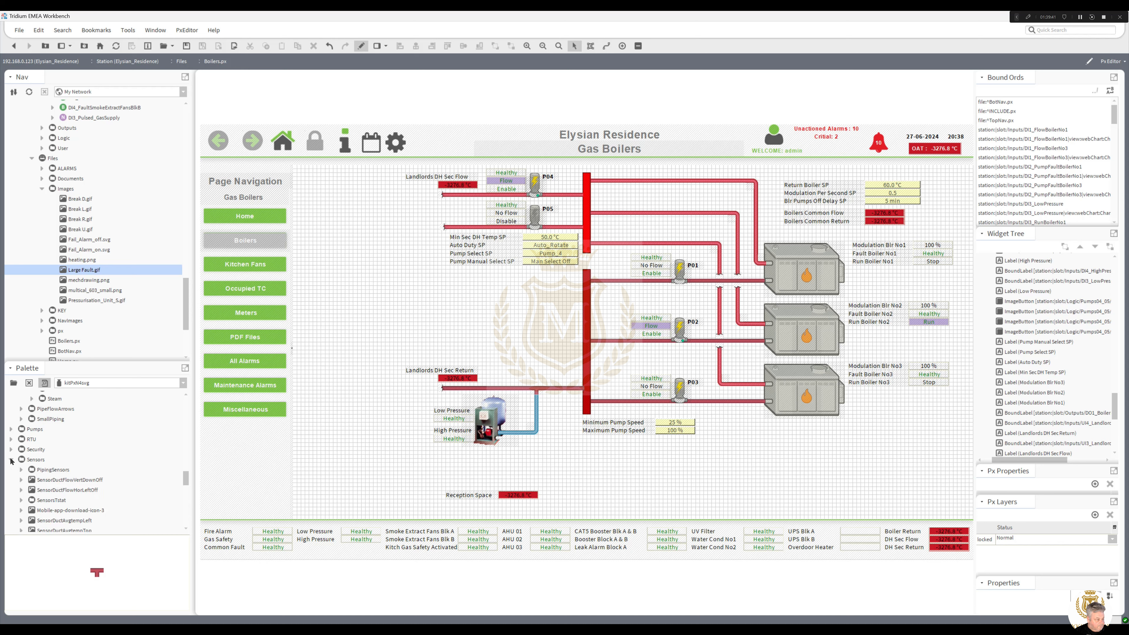
{"action": "left_click", "coordinate": [21, 470]}
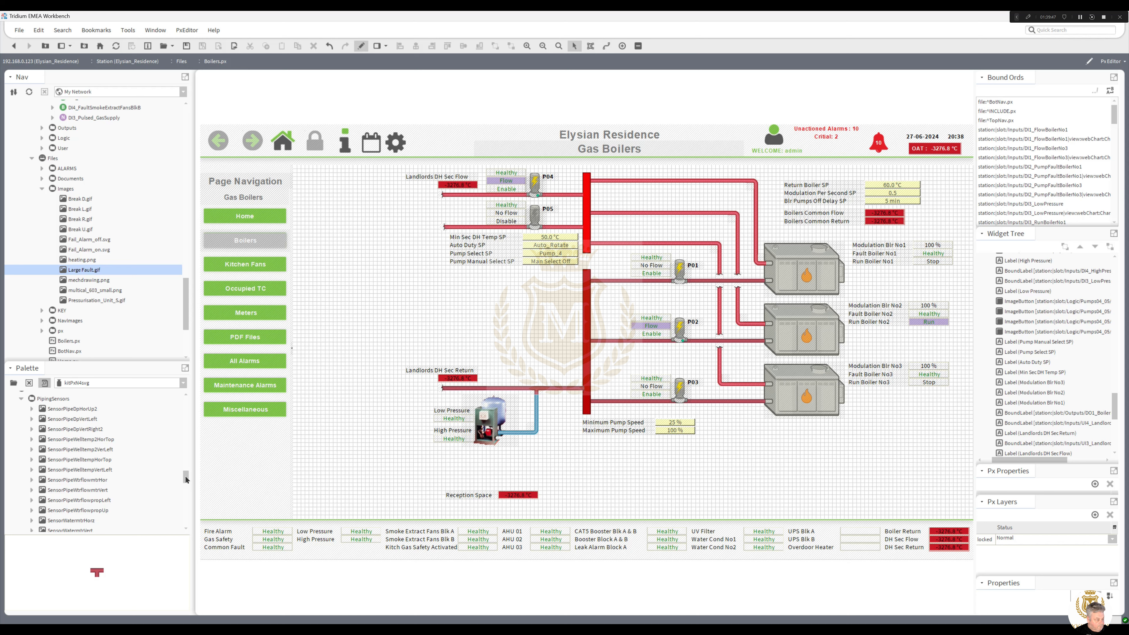
{"action": "left_click_drag", "start_coordinate": [185, 479], "coordinate": [188, 485]}
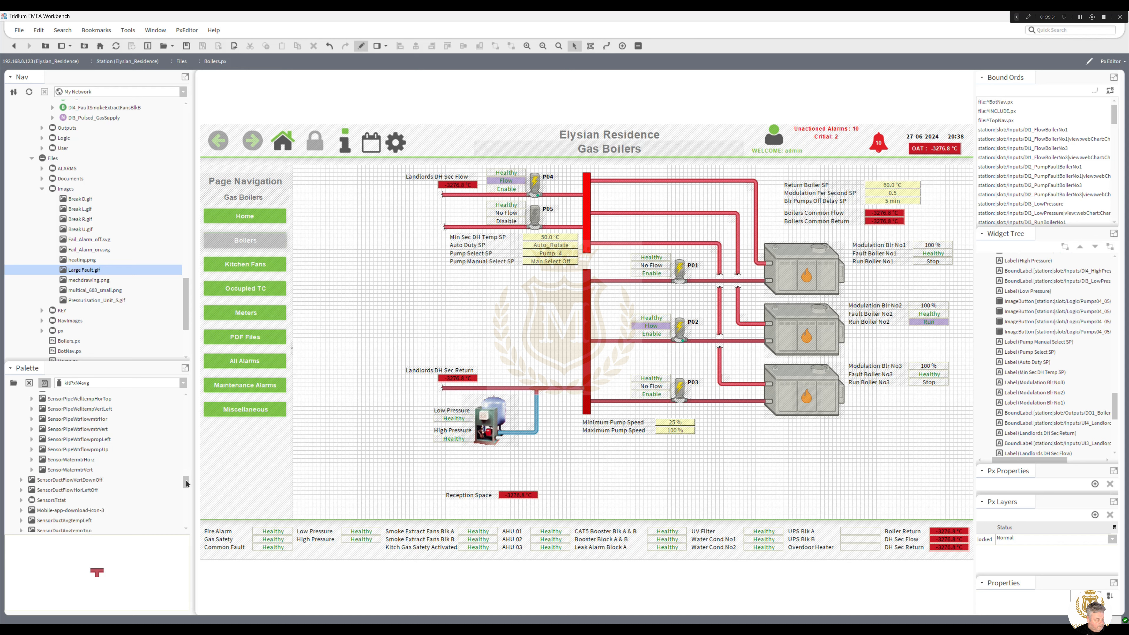
{"action": "left_click_drag", "start_coordinate": [186, 483], "coordinate": [185, 478]}
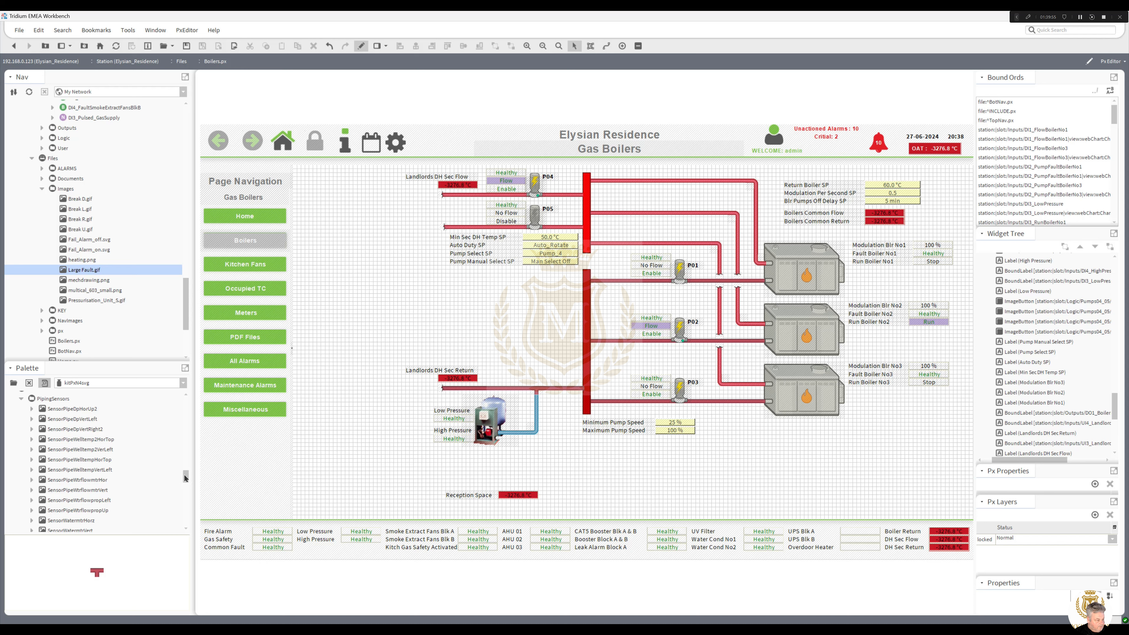
{"action": "left_click", "coordinate": [78, 461]}
{"action": "left_click_drag", "start_coordinate": [192, 449], "coordinate": [373, 429]}
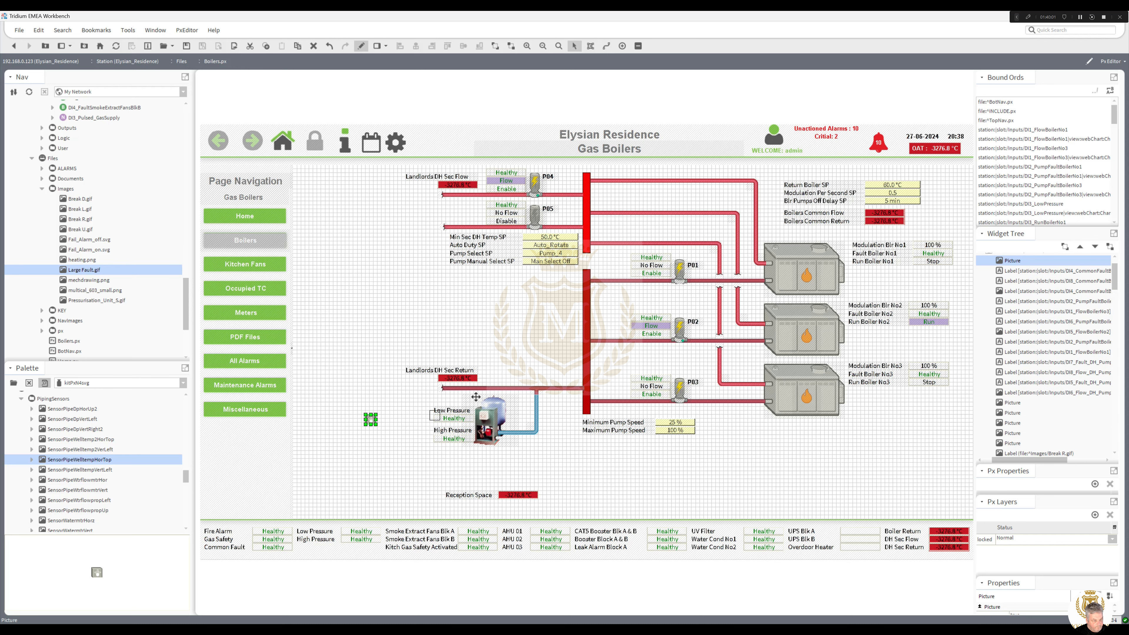
{"action": "left_click_drag", "start_coordinate": [482, 384], "coordinate": [482, 384]}
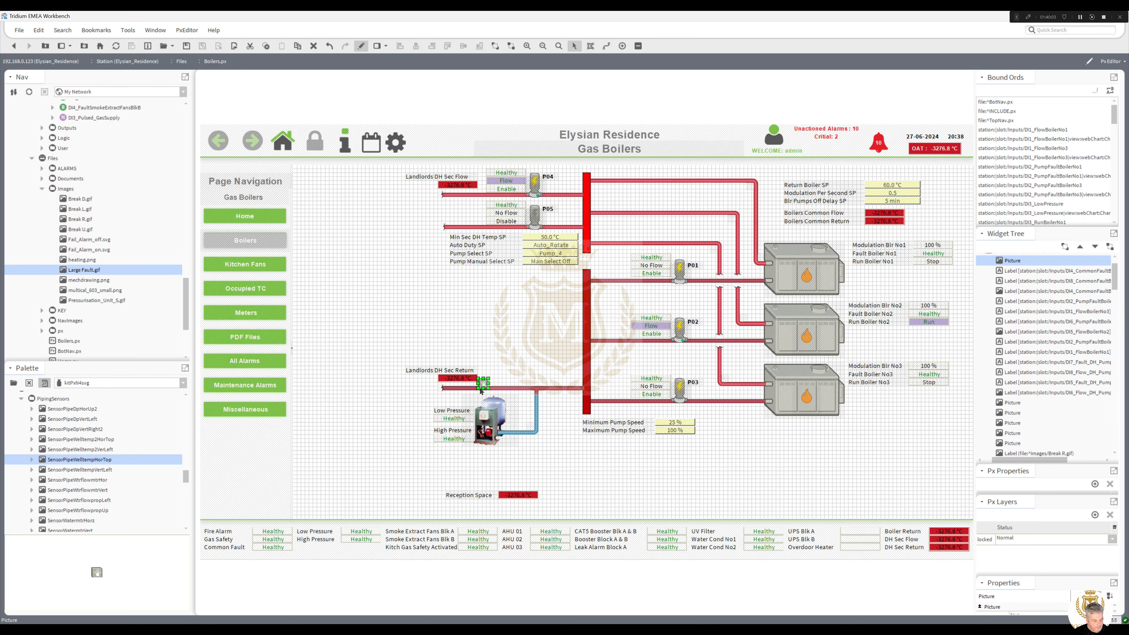
Duplicate the pipe temperature sensor and place the copy on the P04 pipe beside the Landlords DH Sec Flow value
{"action": "right_click", "coordinate": [482, 386]}
{"action": "left_click", "coordinate": [495, 441]}
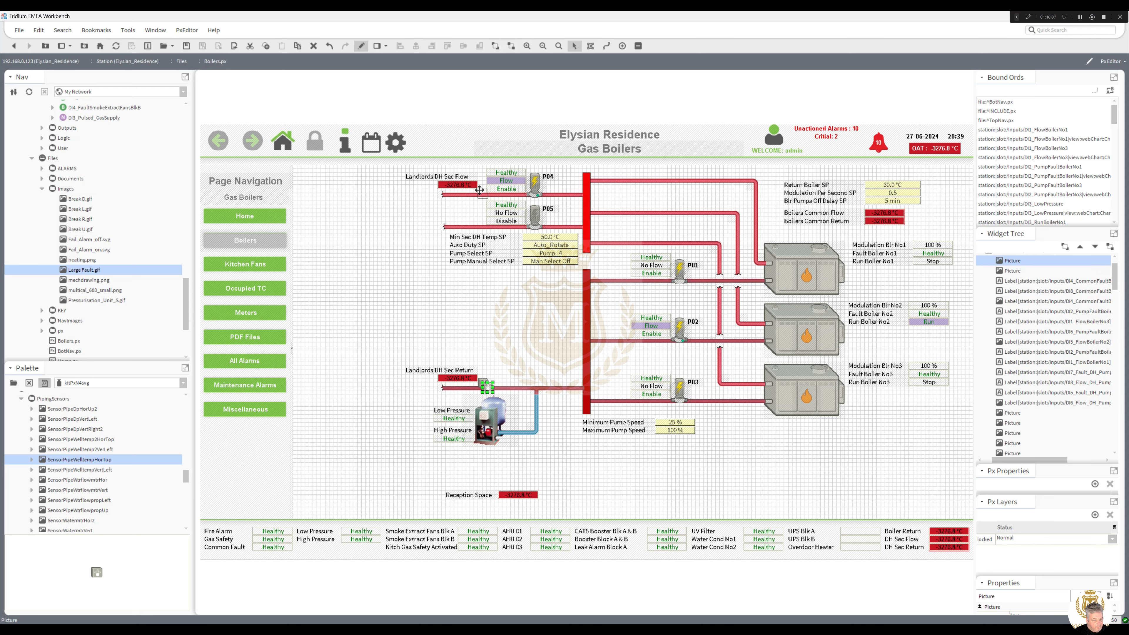
{"action": "left_click_drag", "start_coordinate": [478, 188], "coordinate": [478, 189]}
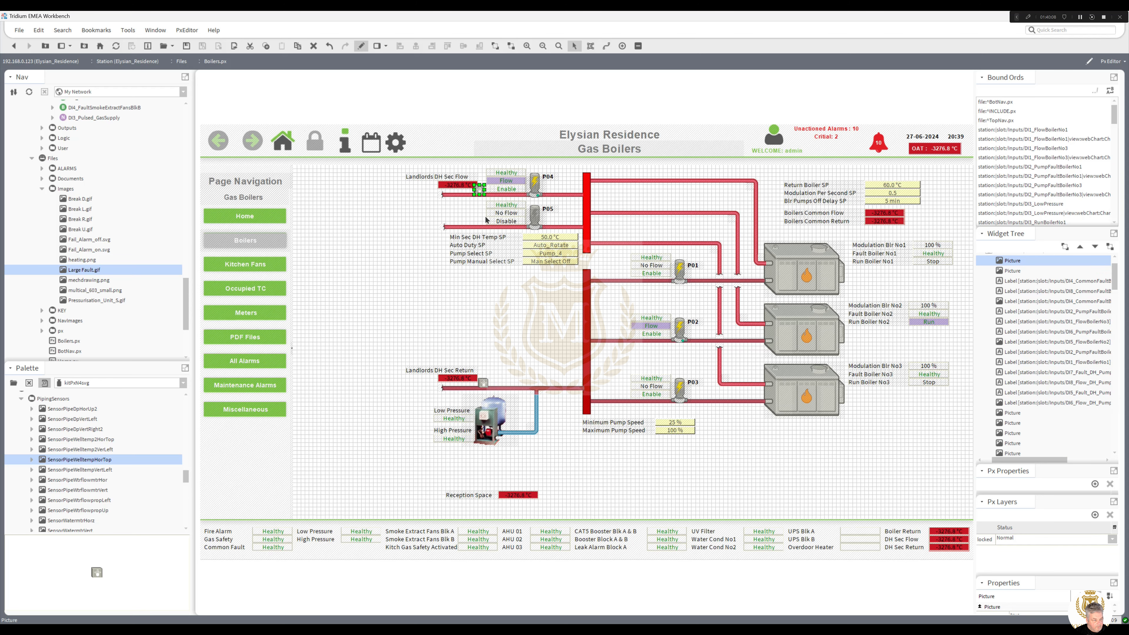
{"action": "left_click", "coordinate": [475, 297]}
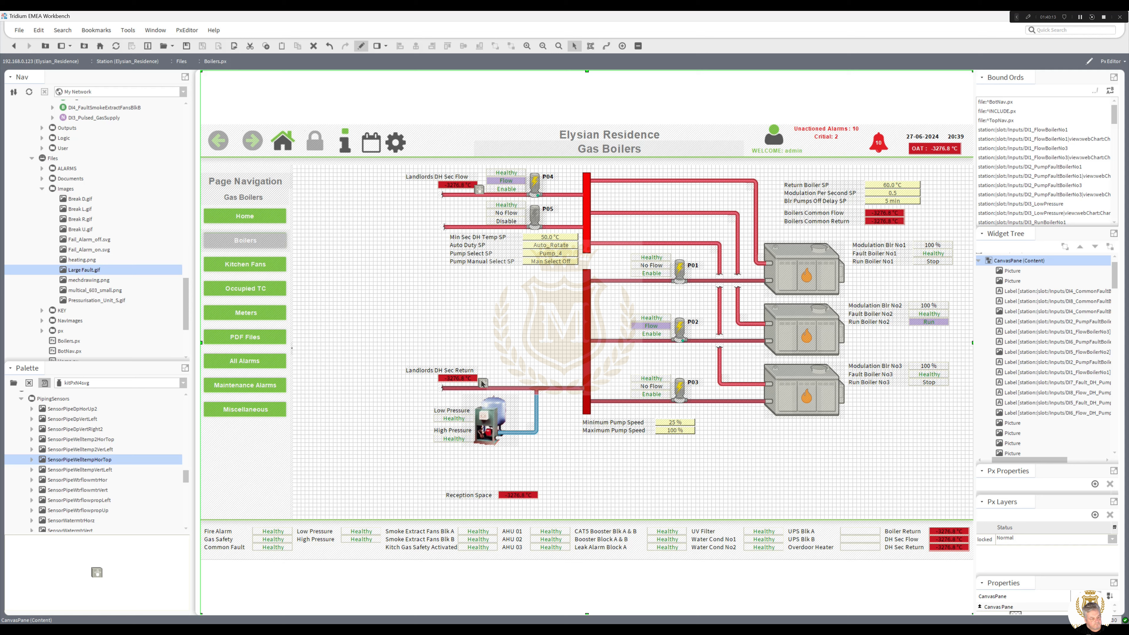
Rearrange the return group with the sensor near the pipe's open end, the Landlords DH Sec Return value beside it and the label above
{"action": "left_click", "coordinate": [458, 380]}
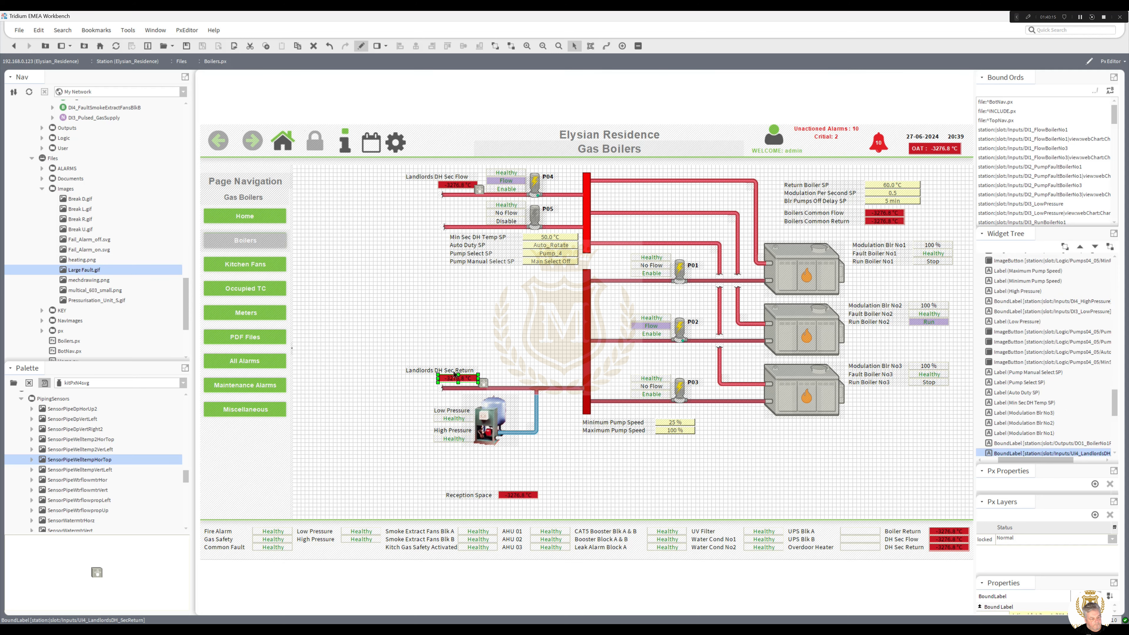
{"action": "left_click", "coordinate": [455, 374], "text": "ctrl"}
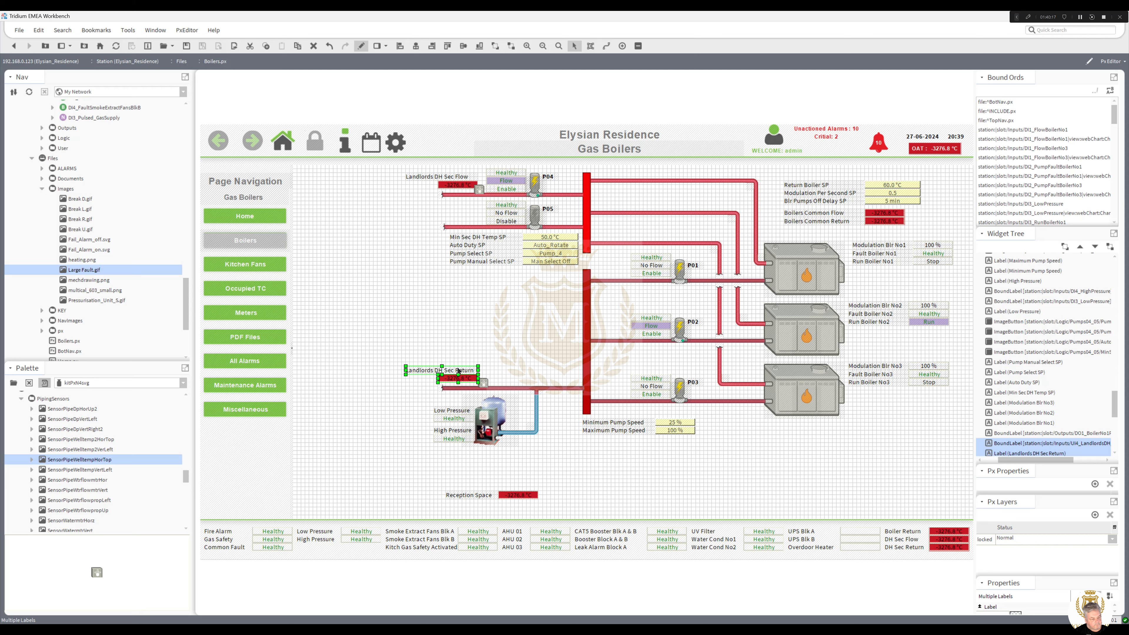
{"action": "left_click_drag", "start_coordinate": [458, 372], "coordinate": [394, 351]}
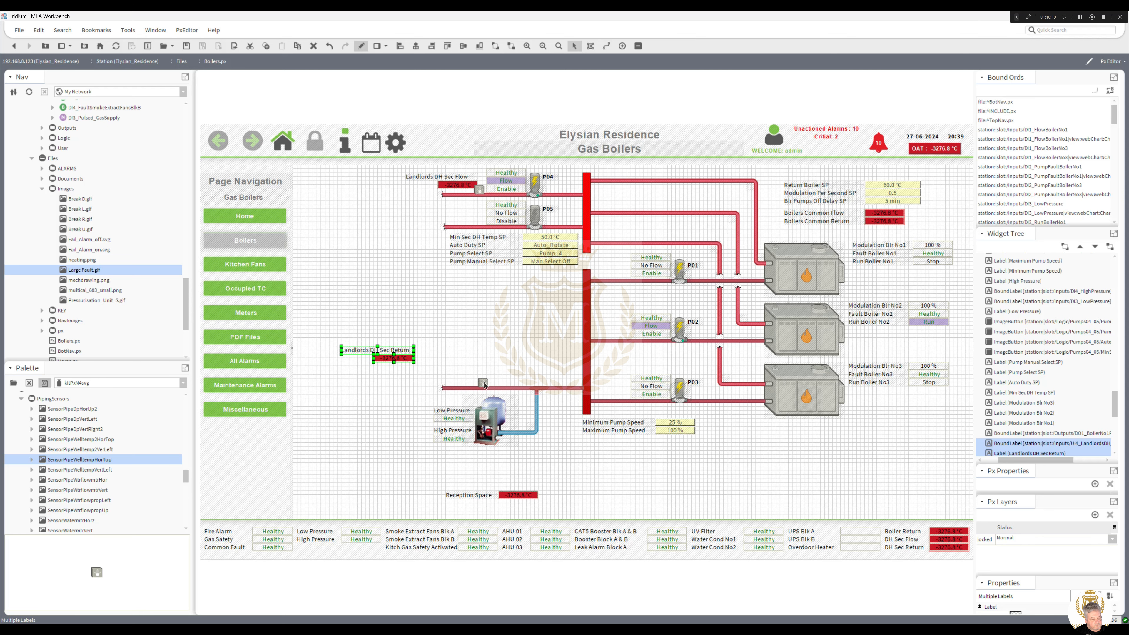
{"action": "left_click", "coordinate": [485, 385]}
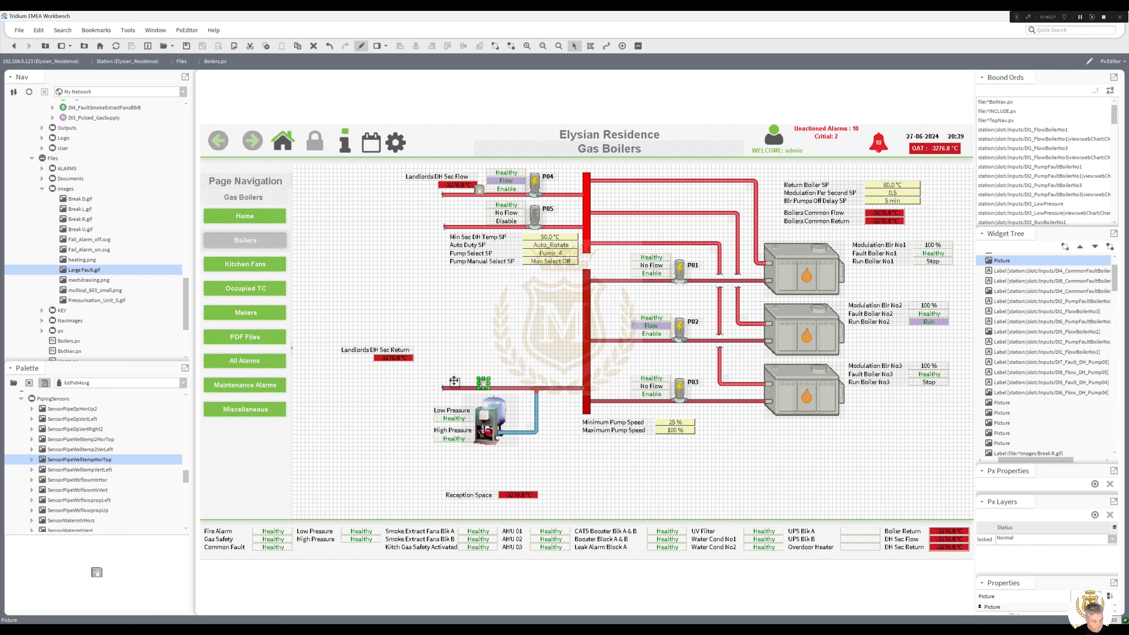
{"action": "mouse_move", "coordinate": [483, 383]}
{"action": "left_mouse_down"}
{"action": "mouse_move", "coordinate": [441, 372]}
{"action": "mouse_move", "coordinate": [492, 386]}
{"action": "left_mouse_up"}
{"action": "left_click_drag", "start_coordinate": [400, 348], "coordinate": [491, 377]}
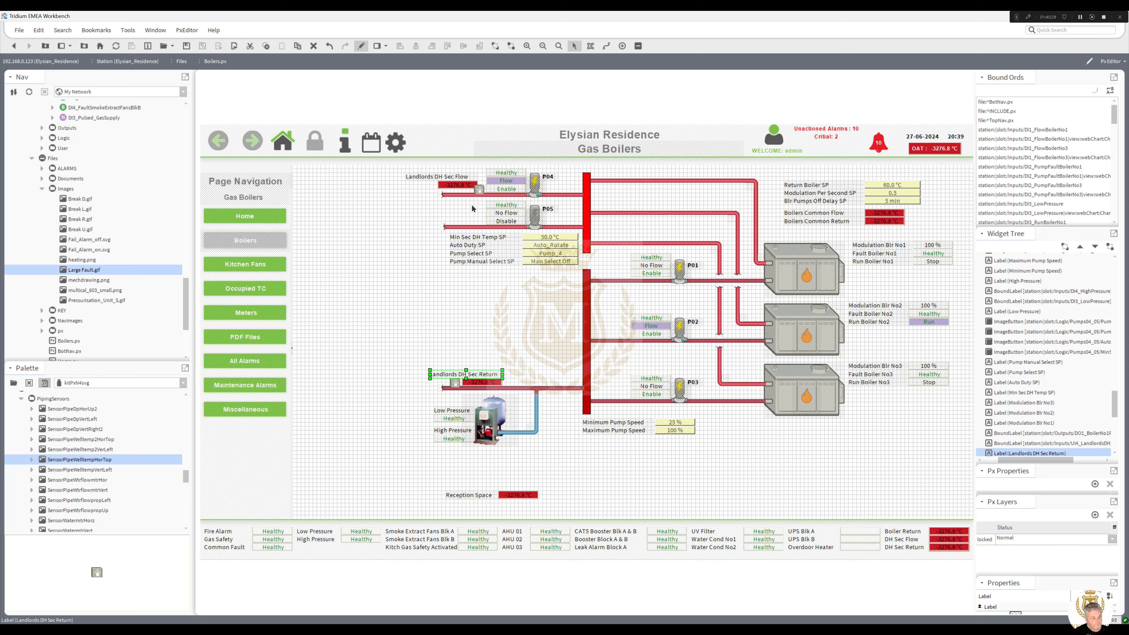
Move the Landlords DH Sec Flow label, value and pipe sensor together off the P04 pipe into the empty area below
{"action": "left_click_drag", "start_coordinate": [457, 183], "coordinate": [451, 182]}
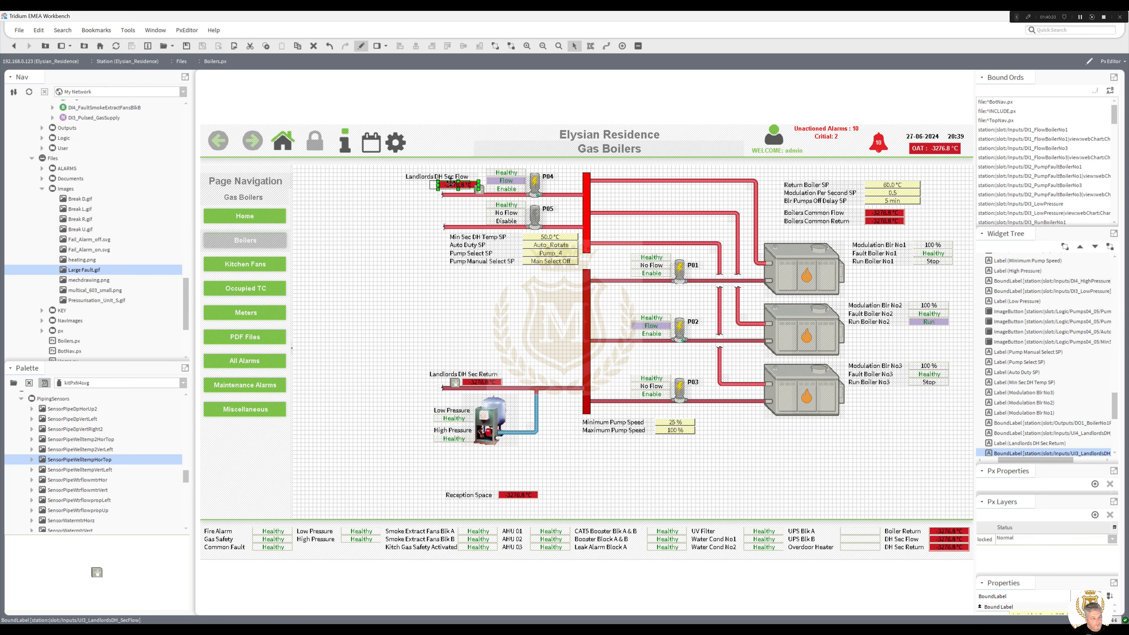
{"action": "left_click_drag", "start_coordinate": [450, 183], "coordinate": [451, 184]}
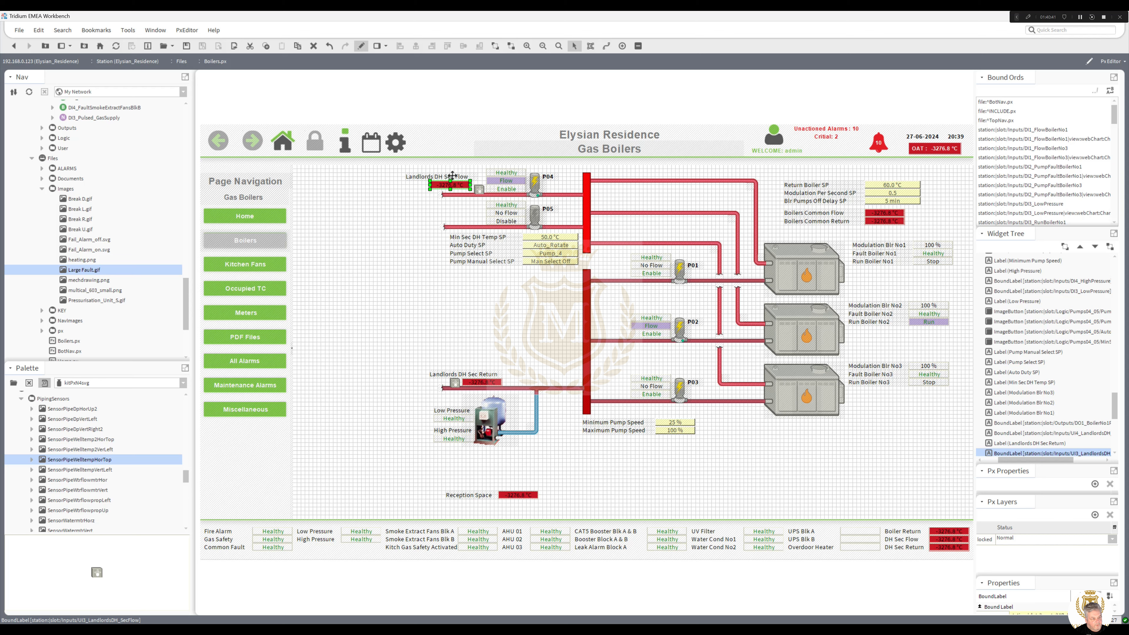
{"action": "left_click", "coordinate": [449, 175], "text": "ctrl"}
{"action": "left_click", "coordinate": [479, 188]}
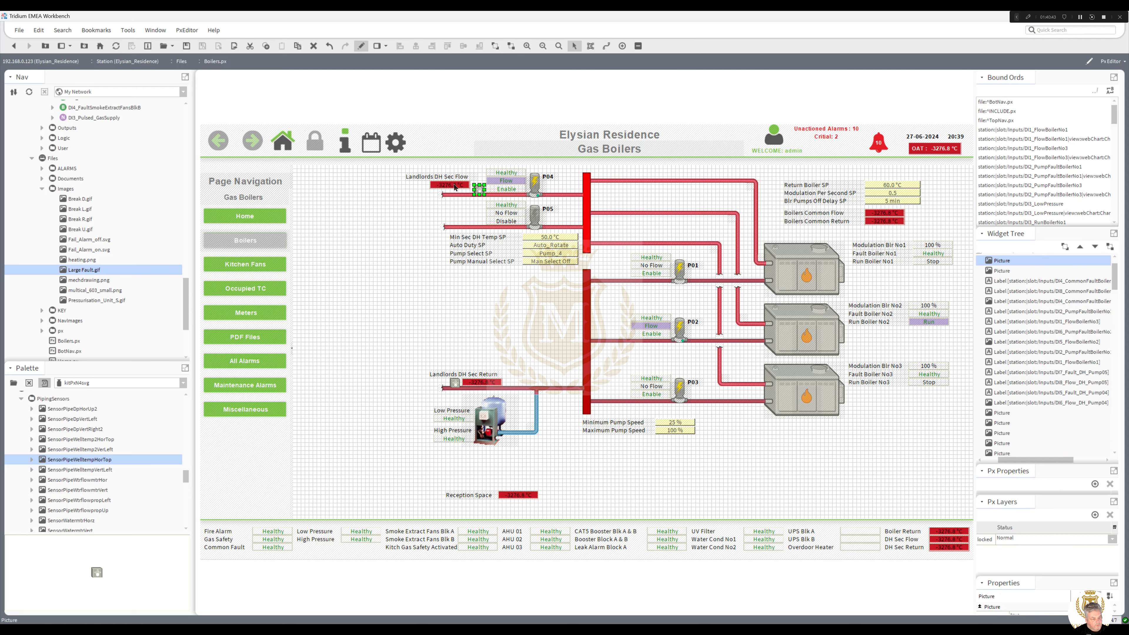
{"action": "left_click", "coordinate": [455, 186]}
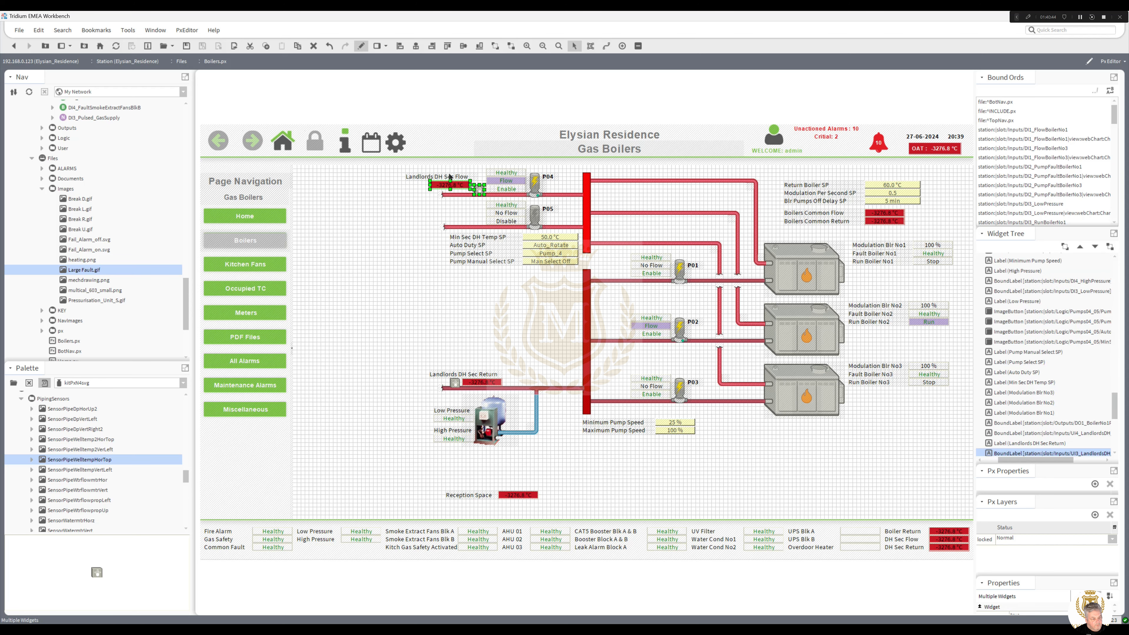
{"action": "left_click", "coordinate": [480, 192], "text": "ctrl"}
{"action": "left_click", "coordinate": [457, 177], "text": "ctrl"}
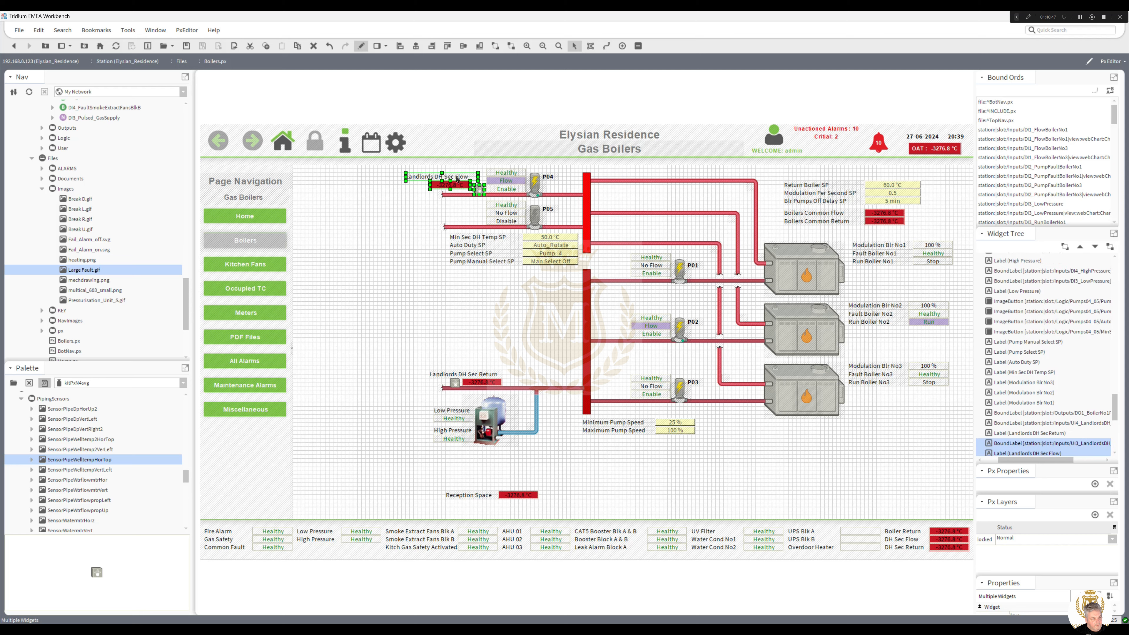
{"action": "left_click_drag", "start_coordinate": [457, 179], "coordinate": [388, 287]}
Move the break symbol off the P05 pipe's open end and shorten that end of the pipe toward the pump
{"action": "left_click_drag", "start_coordinate": [443, 228], "coordinate": [346, 228]}
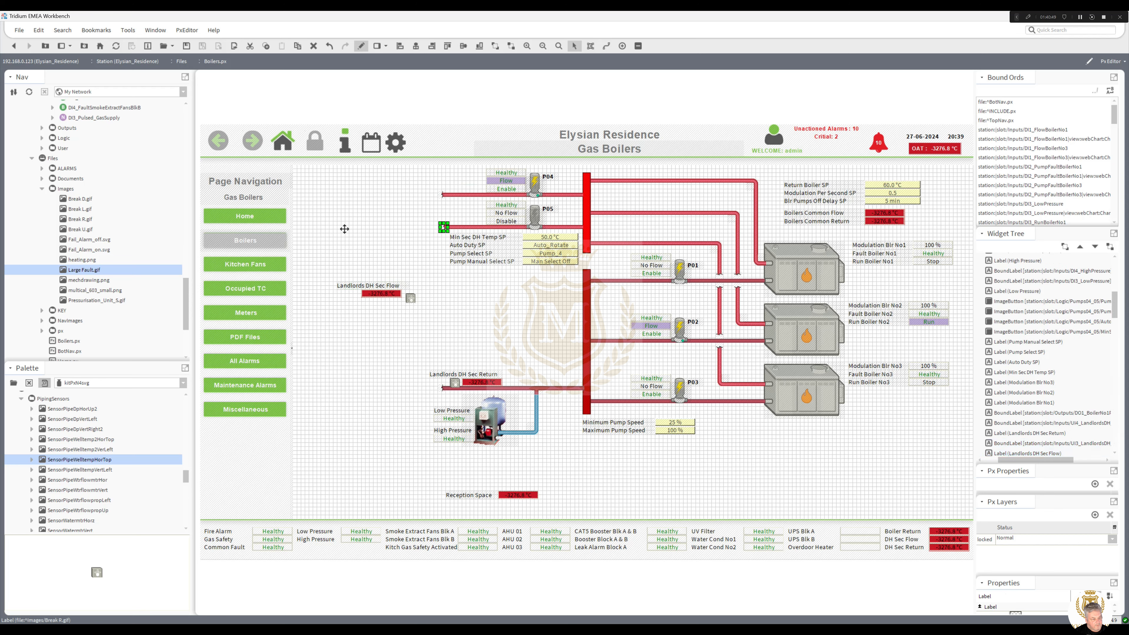
{"action": "left_click", "coordinate": [444, 229]}
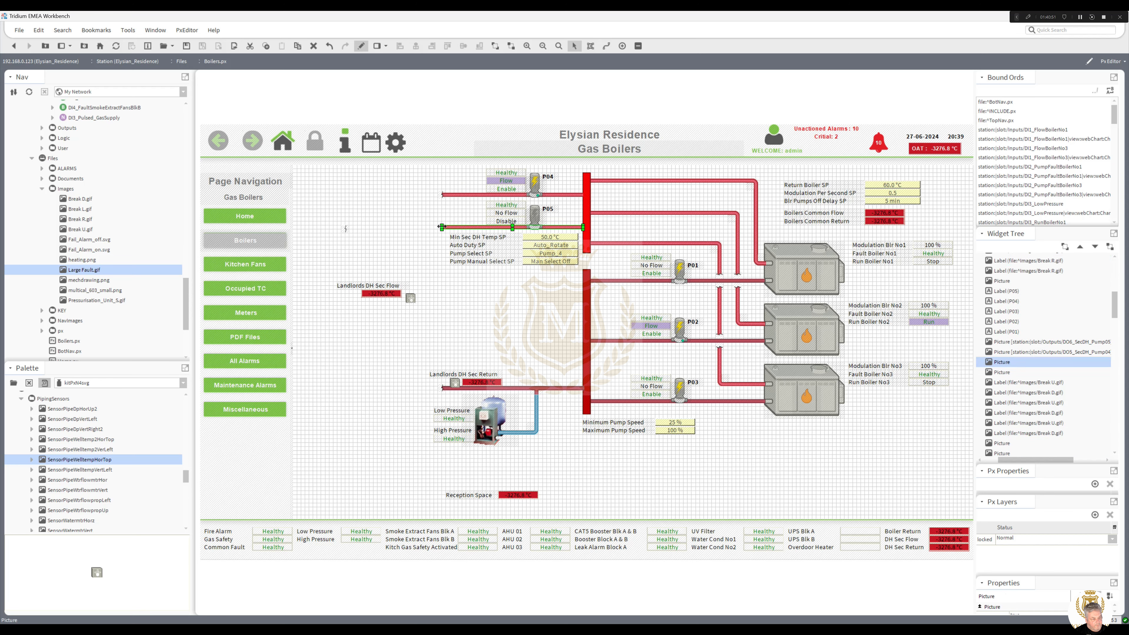
{"action": "left_click_drag", "start_coordinate": [441, 227], "coordinate": [475, 227]}
Duplicate the pipe elbow at boiler 3 and place the copy on the shortened end of the P05 pipe
{"action": "left_click", "coordinate": [722, 381]}
{"action": "right_click", "coordinate": [722, 380]}
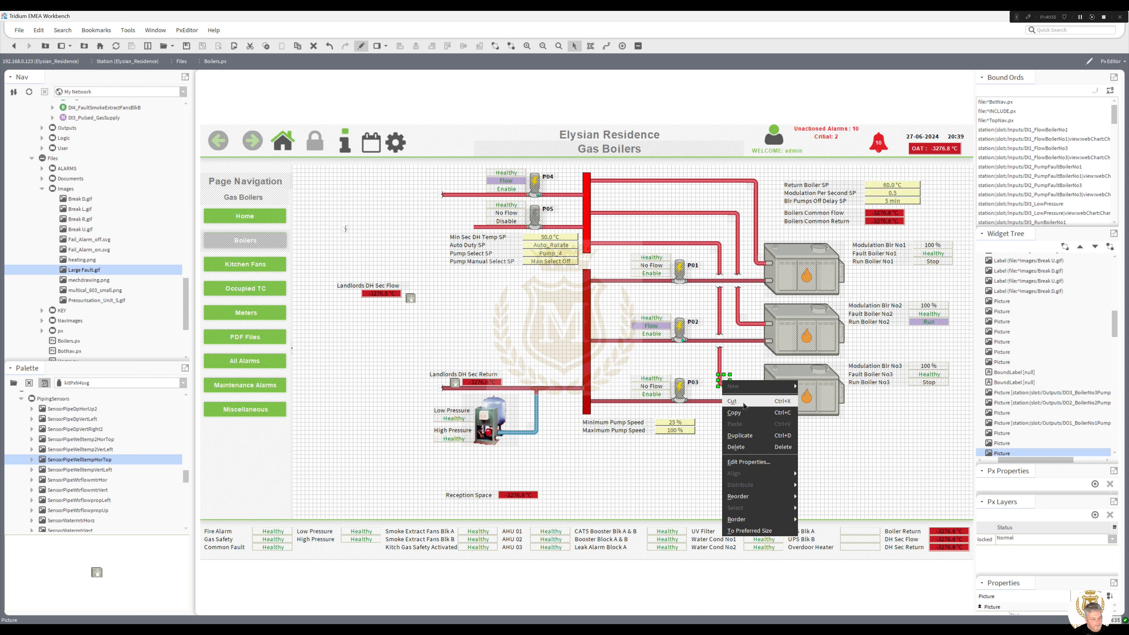
{"action": "left_click", "coordinate": [743, 436]}
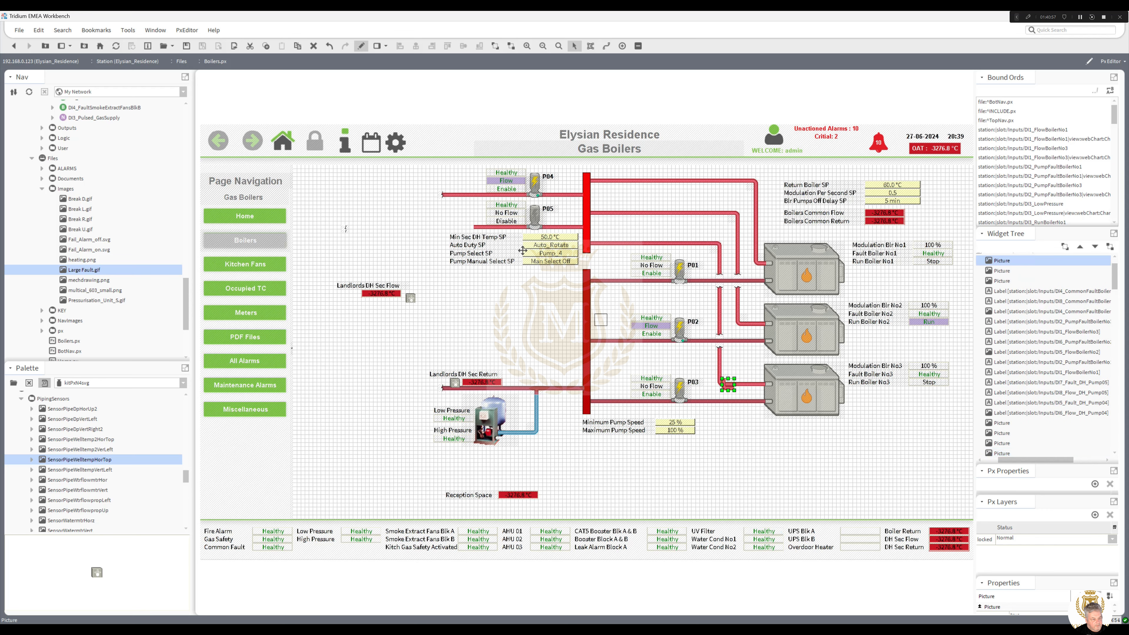
{"action": "left_click", "coordinate": [476, 226]}
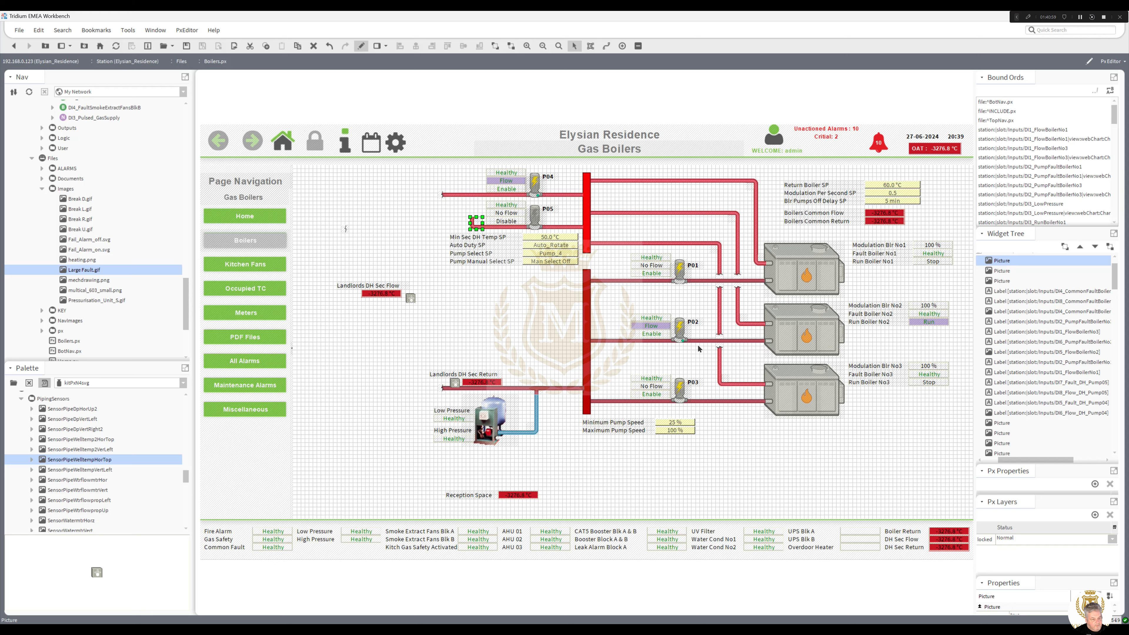
Duplicate a vertical pipe from the boiler pipework and fit the shortened copy between the P05 elbow and the P04 pipe
{"action": "left_click", "coordinate": [720, 322]}
{"action": "right_click", "coordinate": [720, 323]}
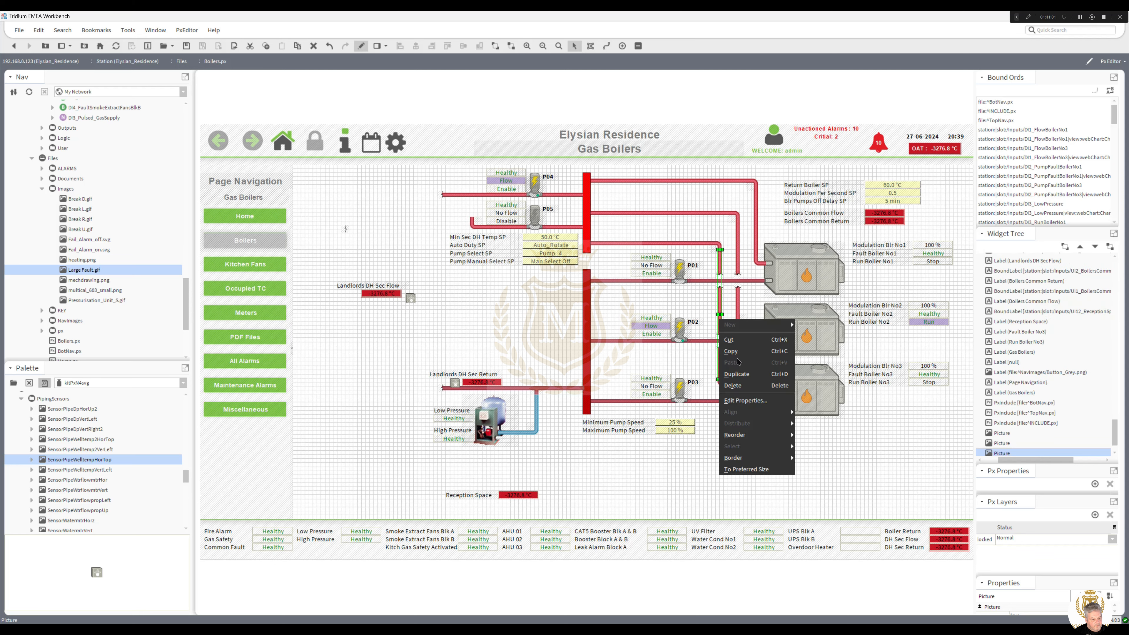
{"action": "left_click", "coordinate": [742, 379]}
{"action": "left_click_drag", "start_coordinate": [724, 328], "coordinate": [476, 343]}
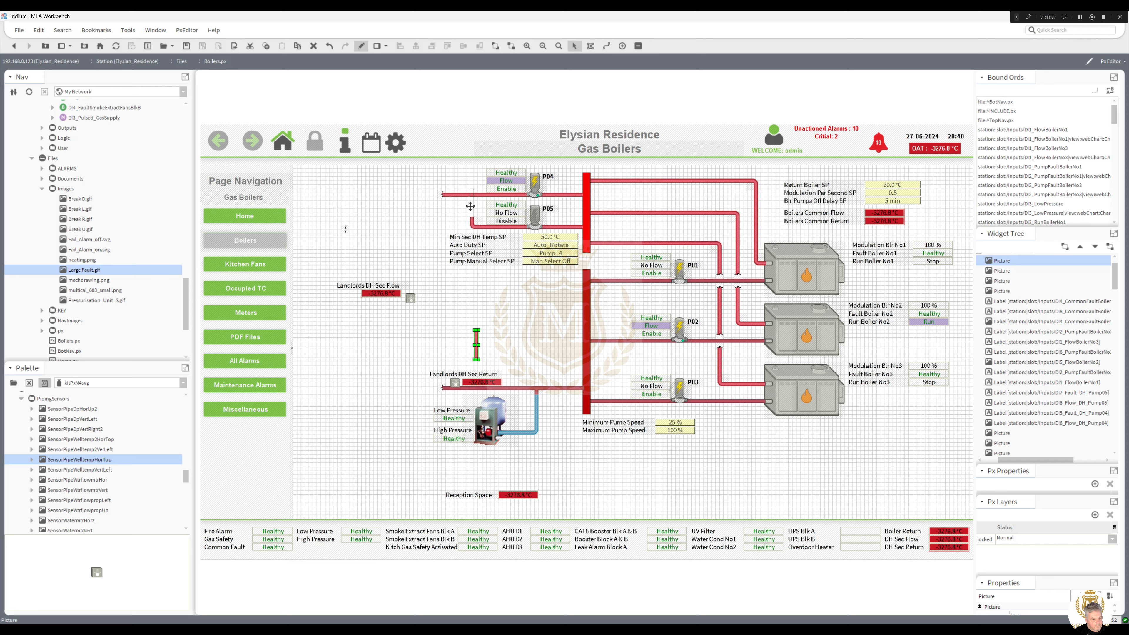
{"action": "left_click", "coordinate": [471, 208]}
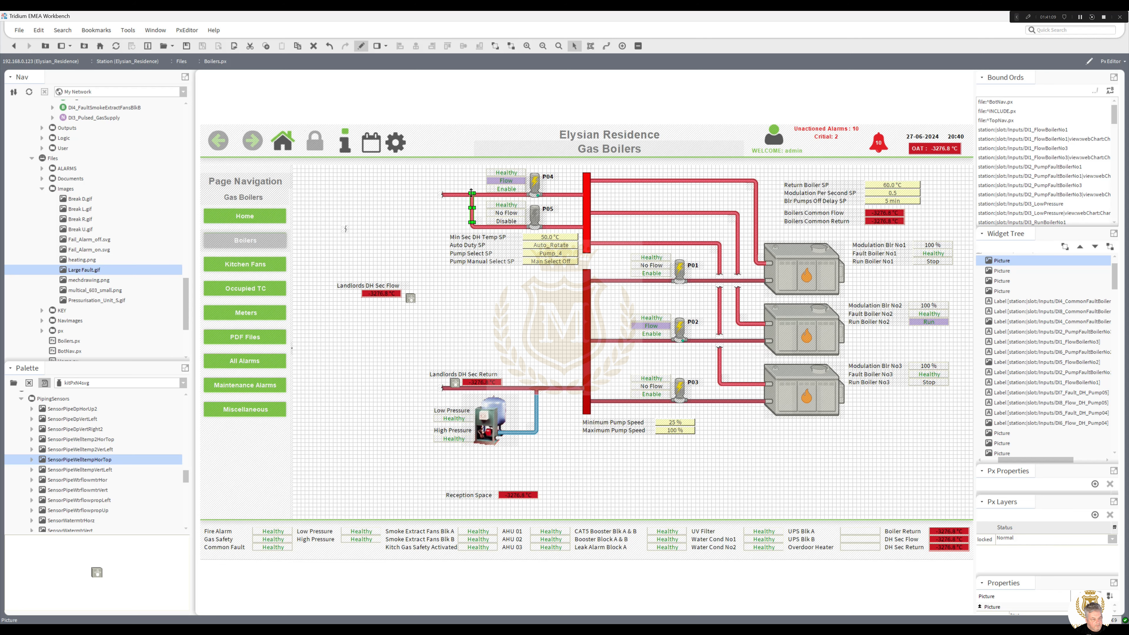
{"action": "left_click_drag", "start_coordinate": [471, 195], "coordinate": [472, 198]}
Add an HwsTeeDown fitting from the Hws piping set where the new vertical pipe meets the P04 pipe
{"action": "mouse_move", "coordinate": [186, 479]}
{"action": "left_mouse_down"}
{"action": "mouse_move", "coordinate": [189, 445]}
{"action": "mouse_move", "coordinate": [193, 465]}
{"action": "left_mouse_up"}
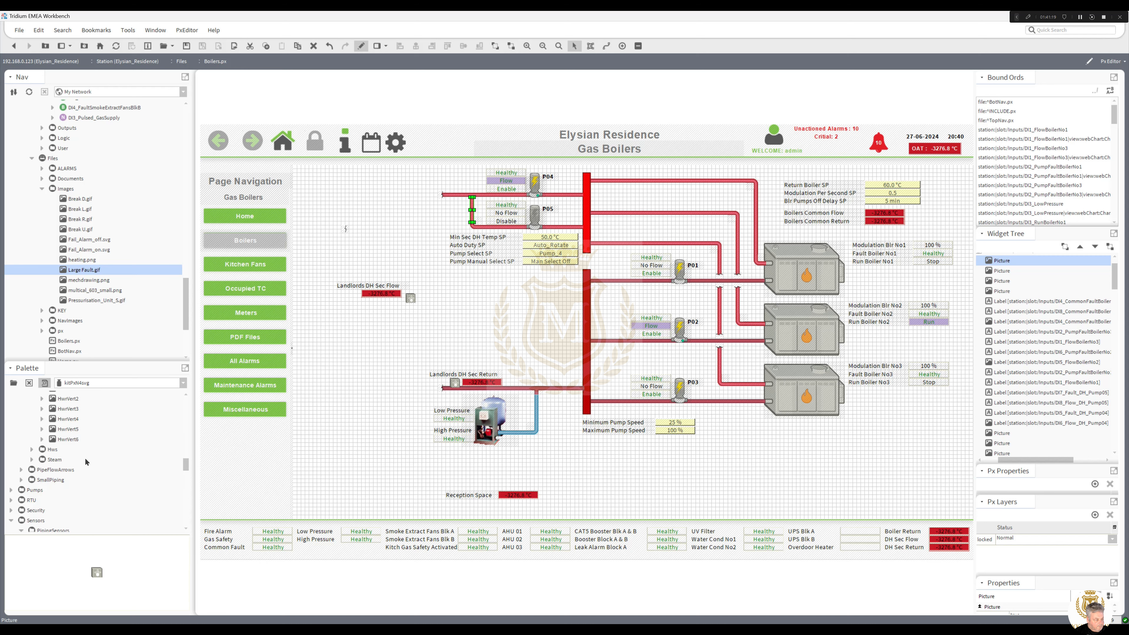
{"action": "left_click", "coordinate": [32, 450]}
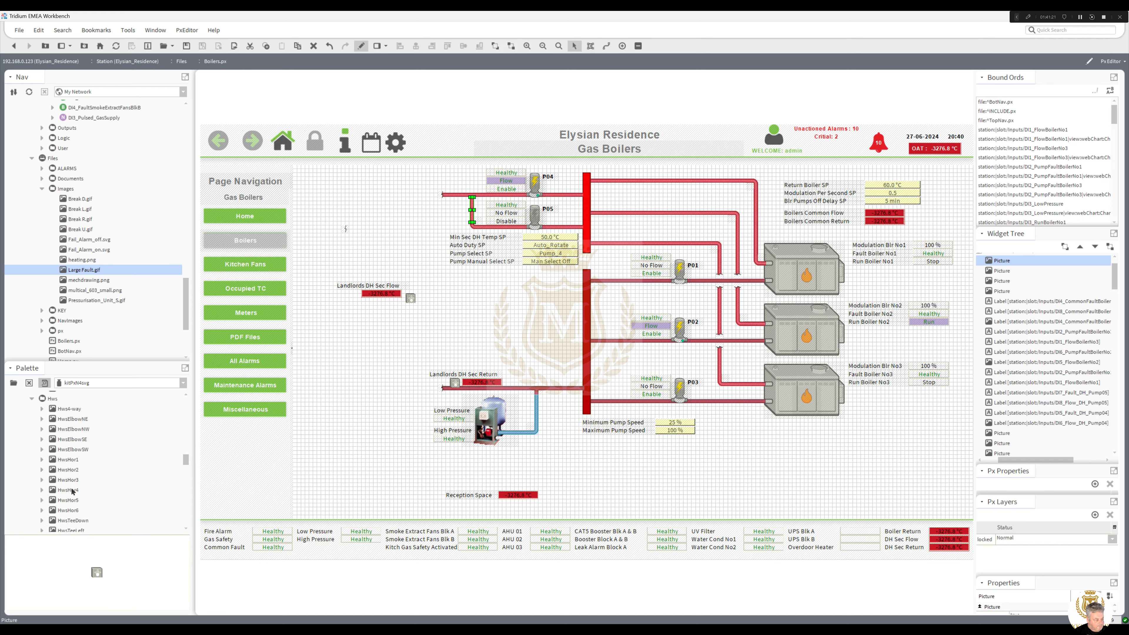
{"action": "left_click_drag", "start_coordinate": [72, 521], "coordinate": [379, 376]}
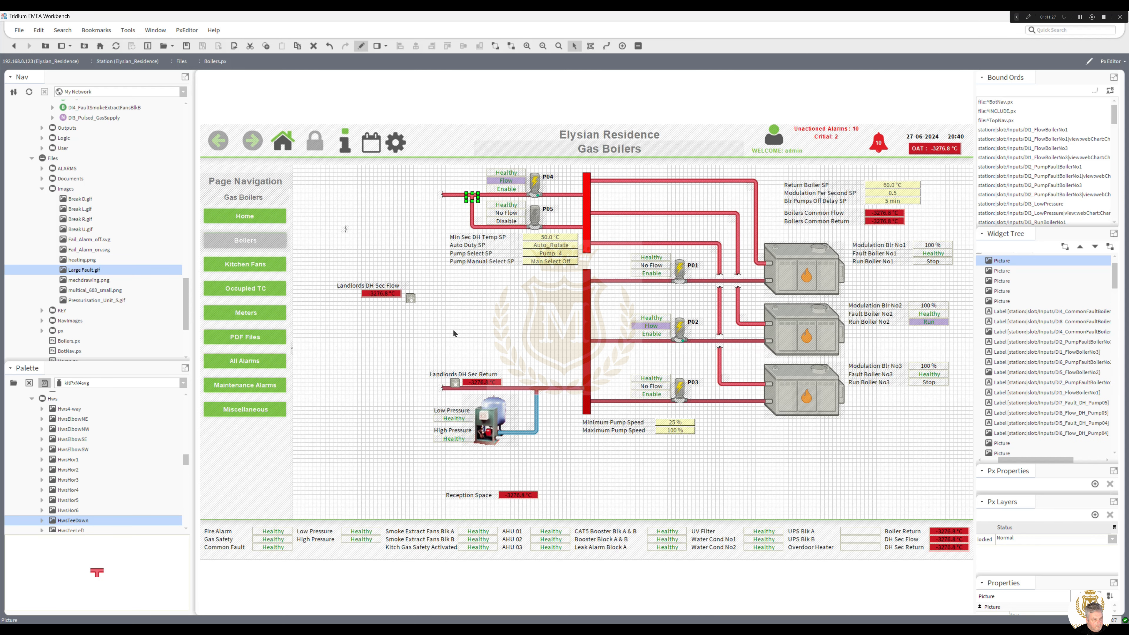
Place the sensor on the P04 pipe before the tee, with the Landlords DH Sec Flow value beside it and the label above
{"action": "left_click", "coordinate": [410, 323]}
{"action": "left_click", "coordinate": [411, 299]}
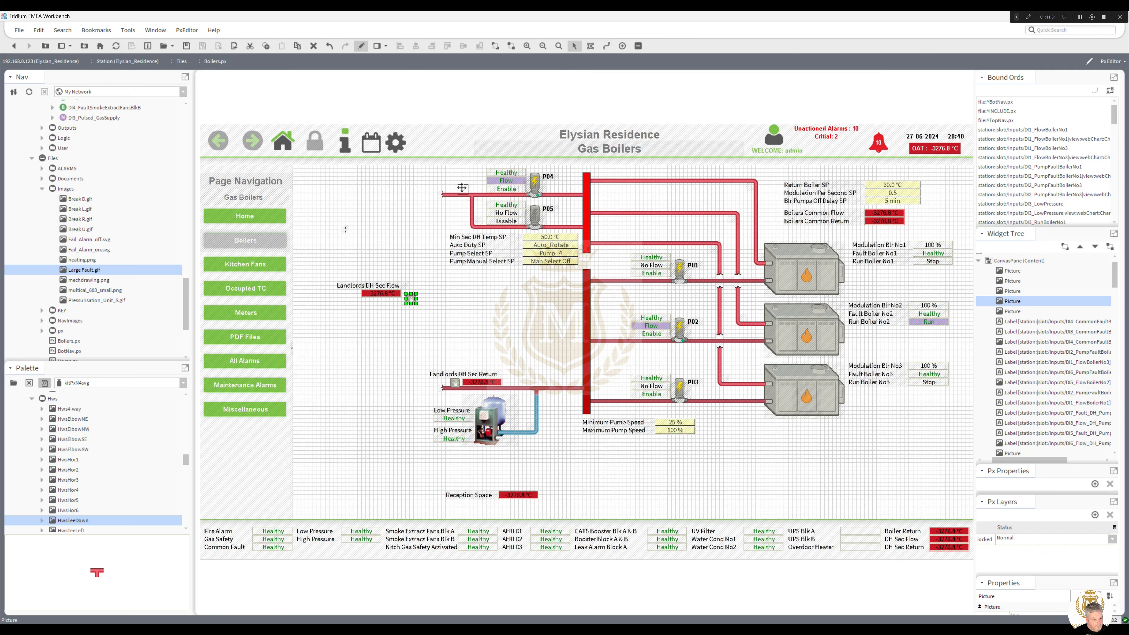
{"action": "left_click_drag", "start_coordinate": [462, 188], "coordinate": [463, 189]}
{"action": "left_click_drag", "start_coordinate": [374, 293], "coordinate": [433, 190]}
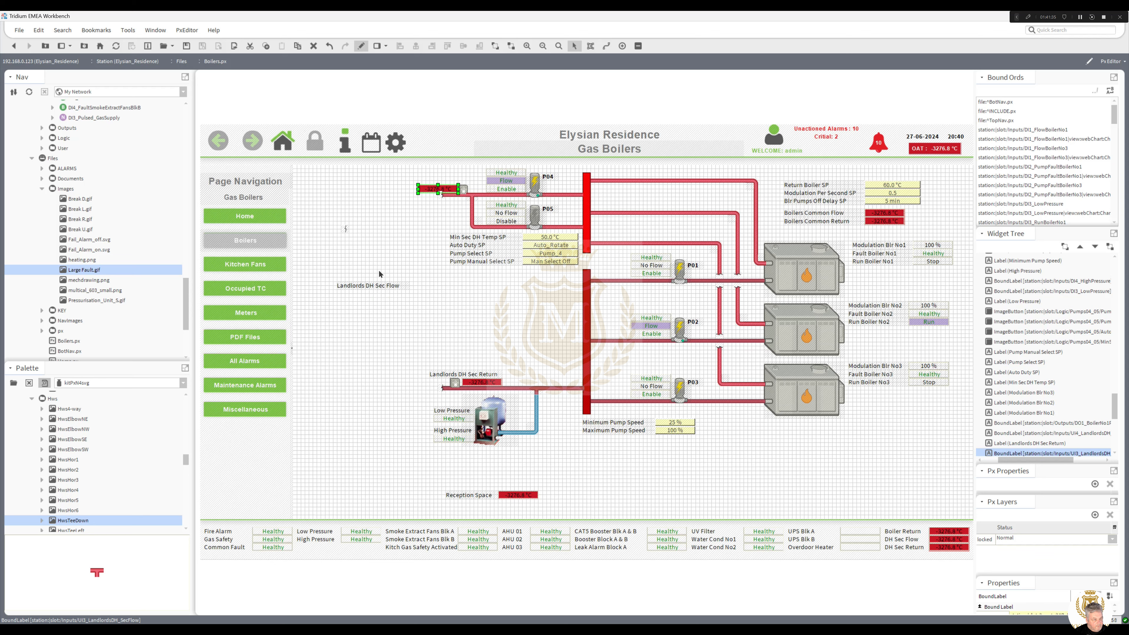
{"action": "left_click_drag", "start_coordinate": [375, 292], "coordinate": [411, 244]}
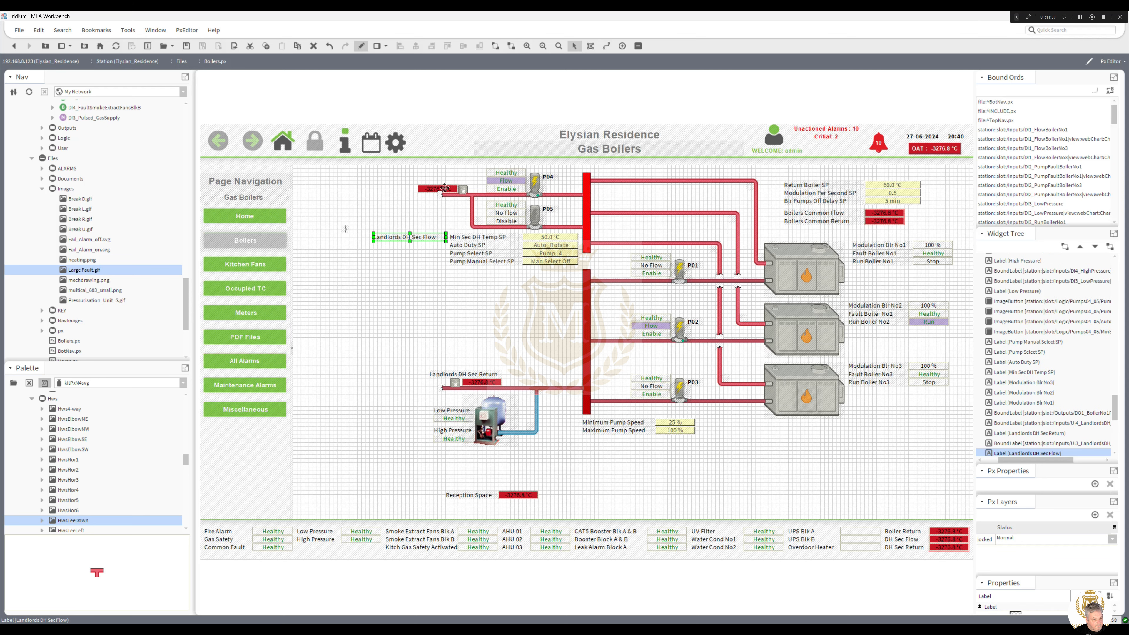
{"action": "left_click_drag", "start_coordinate": [445, 188], "coordinate": [445, 184]}
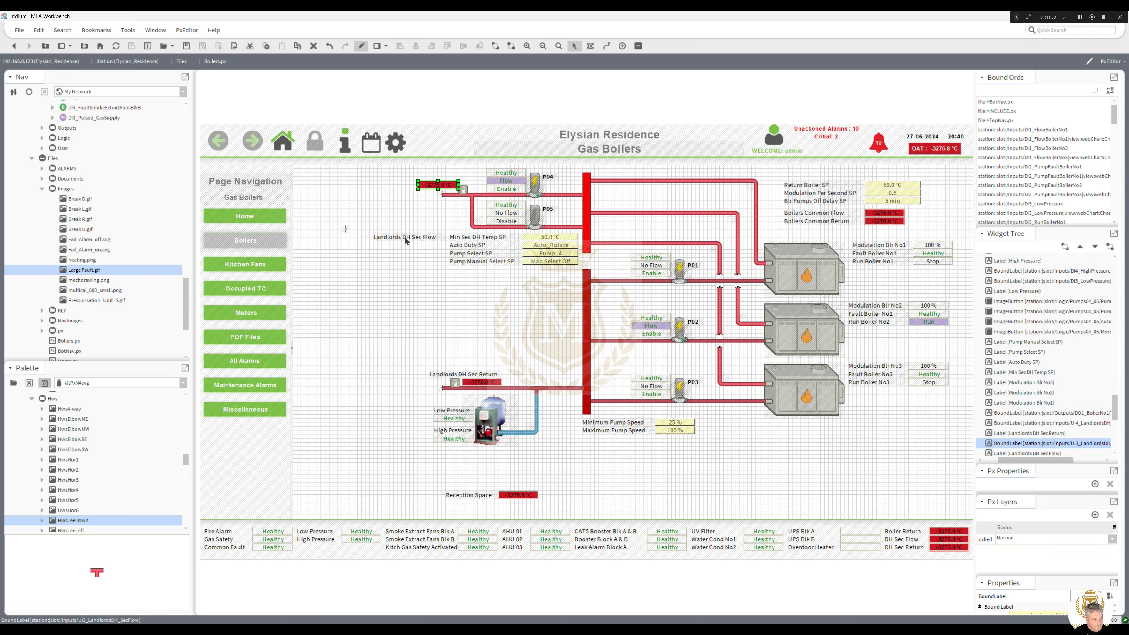
{"action": "left_click_drag", "start_coordinate": [401, 238], "coordinate": [423, 175]}
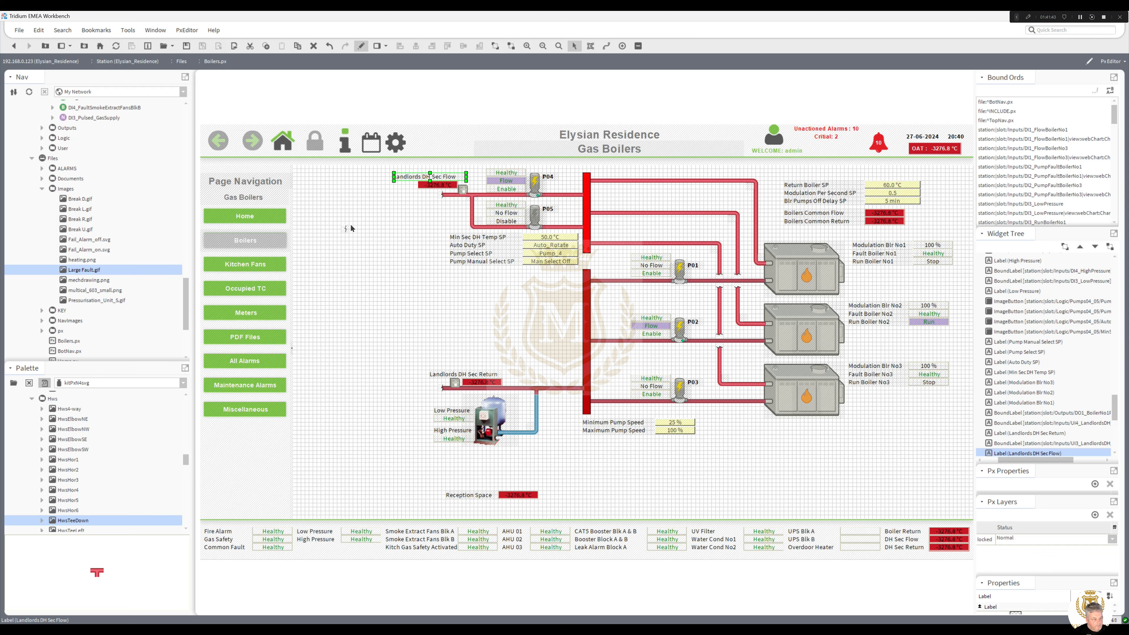
{"action": "left_click", "coordinate": [359, 244]}
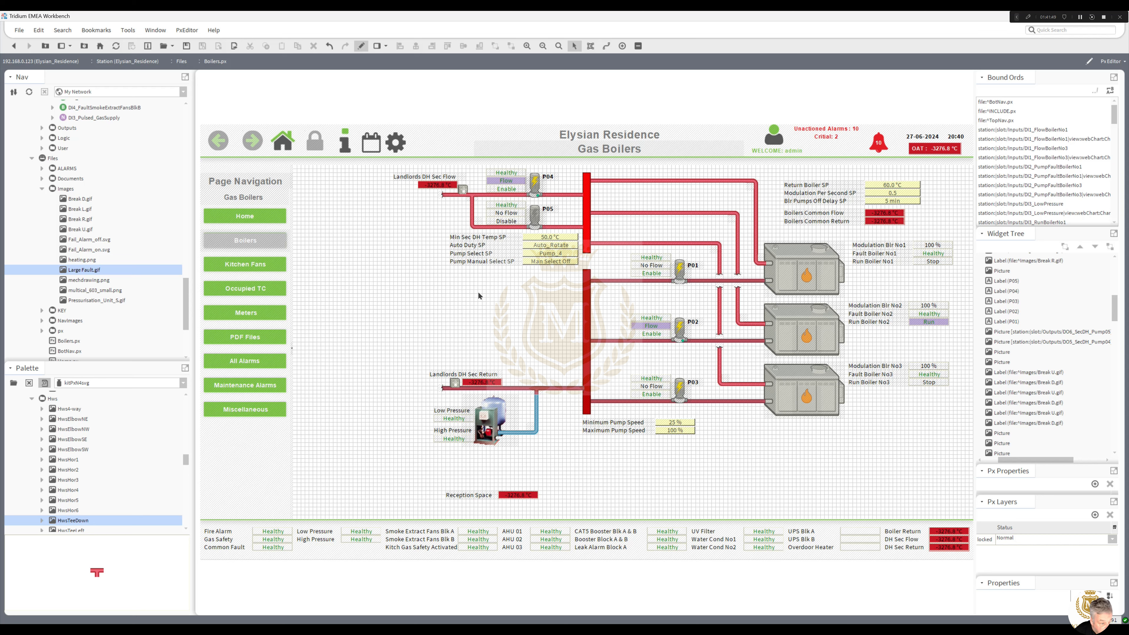
Move the Reception Space label and value together to the drawing area's lower-left corner, just above the footer line
{"action": "left_click_drag", "start_coordinate": [430, 486], "coordinate": [377, 514]}
{"action": "left_click", "coordinate": [409, 499]}
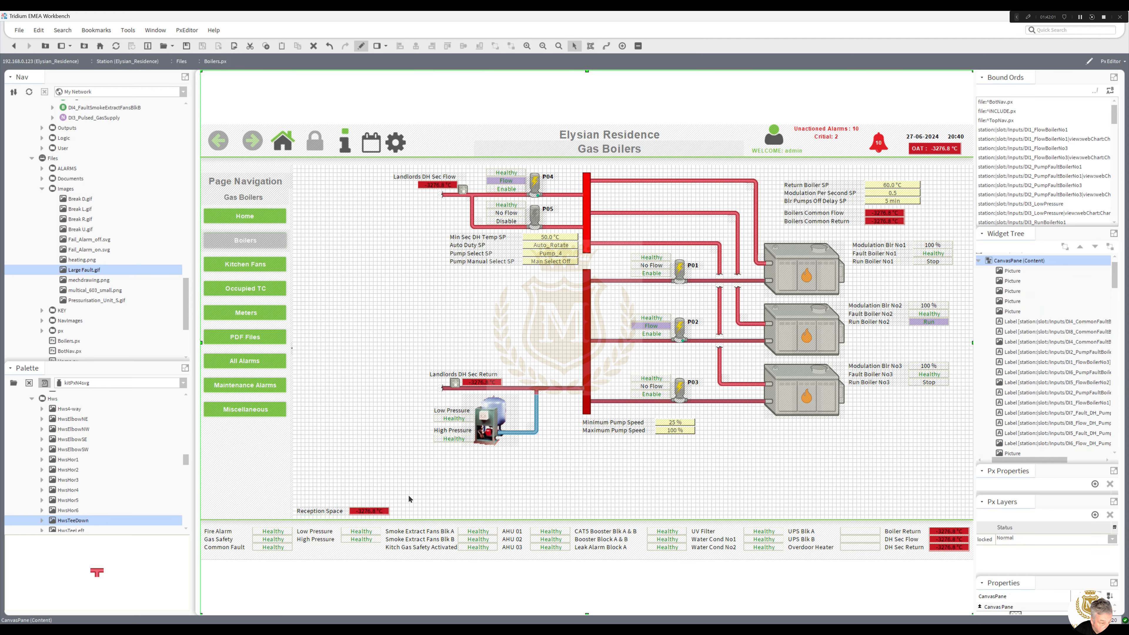
Copy the Kitchen Space Temperature label and its value from the Kitchen Fans page
{"action": "left_click", "coordinate": [361, 45]}
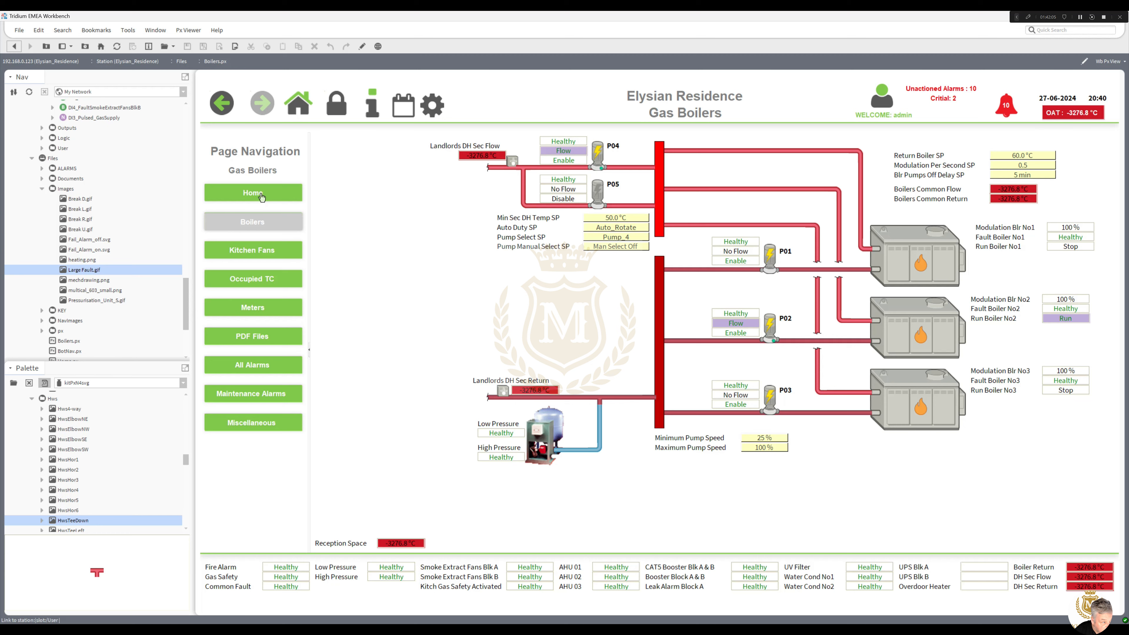
{"action": "left_click", "coordinate": [258, 254]}
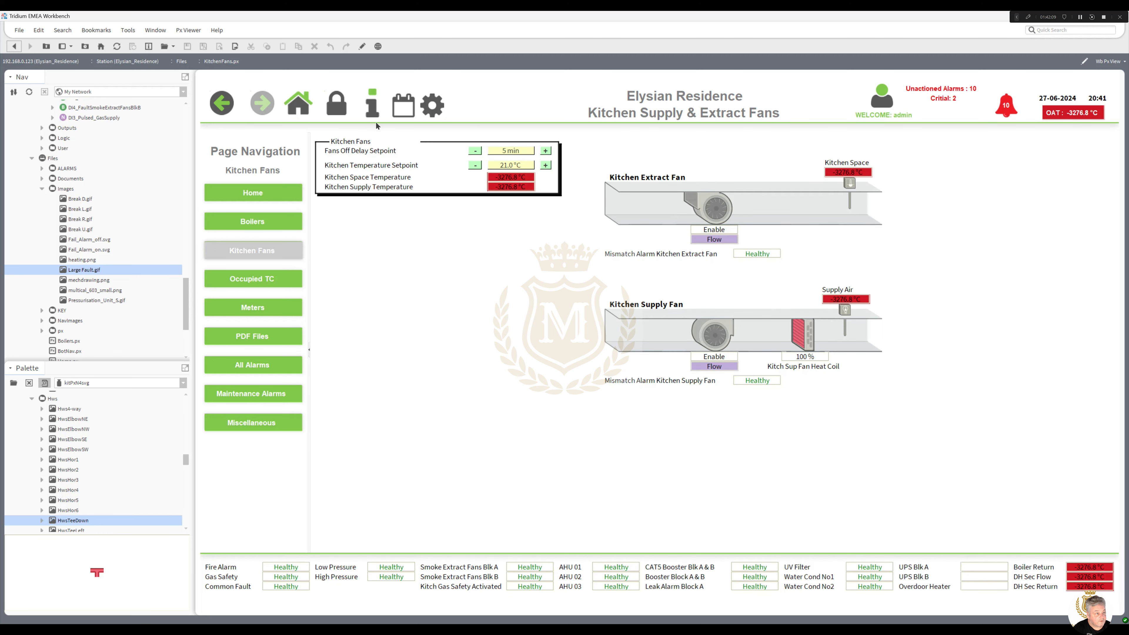
{"action": "left_click", "coordinate": [361, 46]}
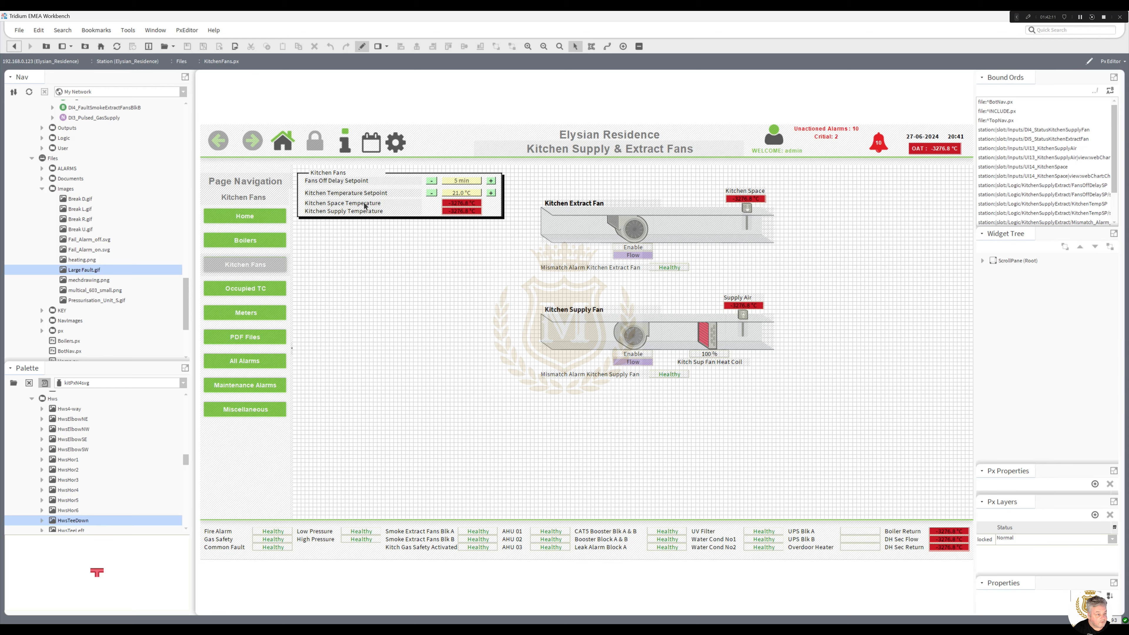
{"action": "left_click", "coordinate": [365, 205]}
{"action": "left_click", "coordinate": [458, 204], "text": "ctrl"}
{"action": "right_click", "coordinate": [458, 204]}
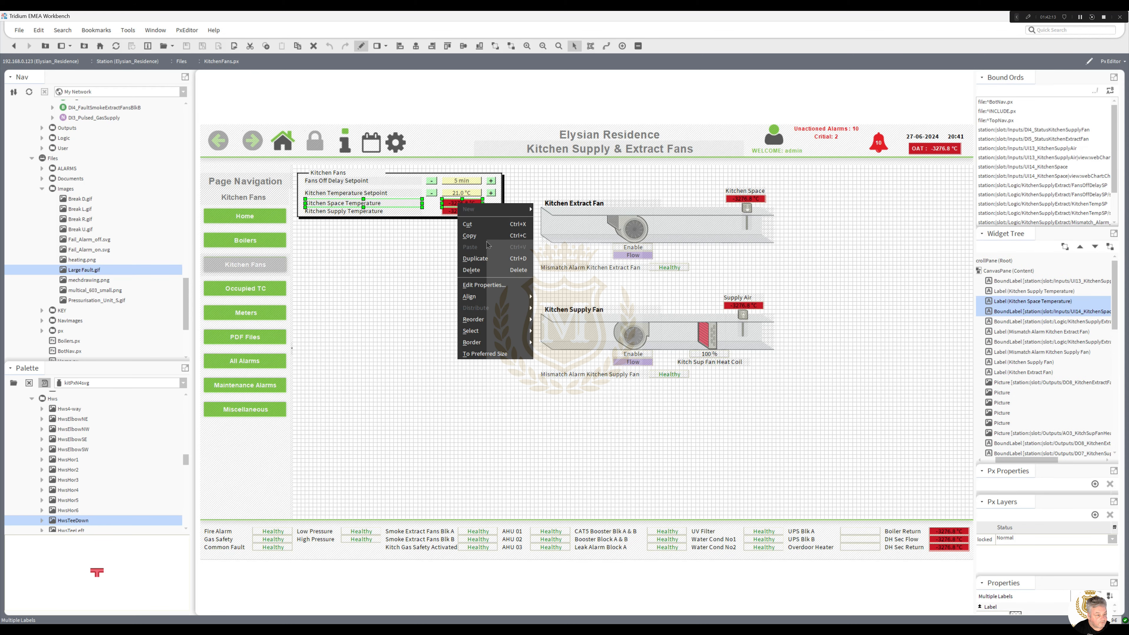
{"action": "key", "text": "Escape"}
{"action": "left_click", "coordinate": [361, 46]}
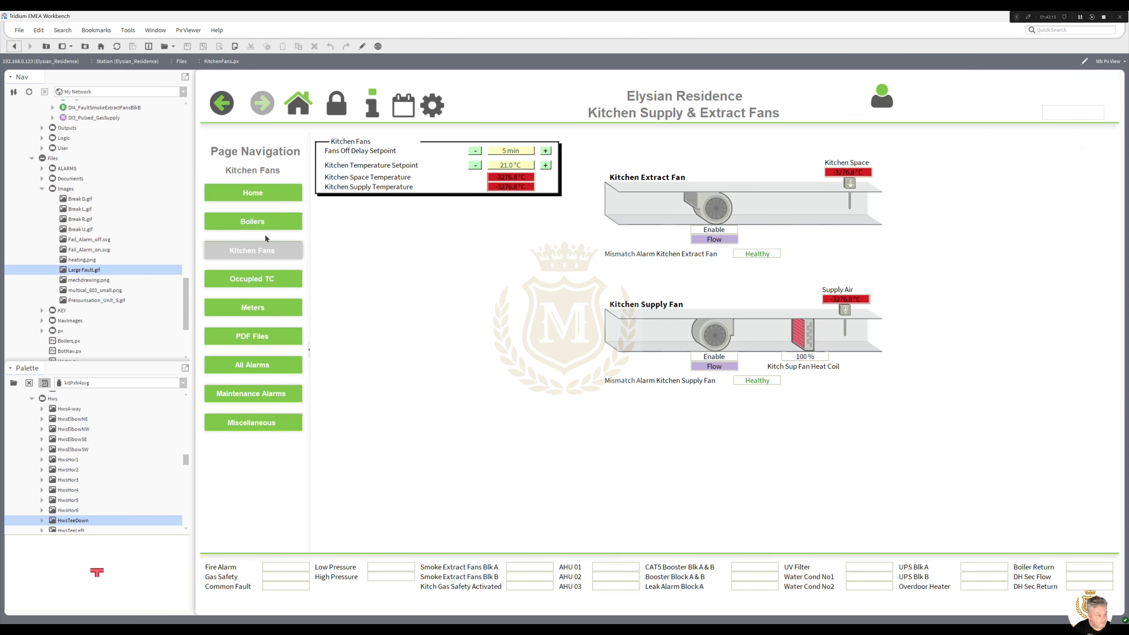
Paste the copied kitchen label and value into the Boilers page and place the value directly above the Reception Space value
{"action": "left_click", "coordinate": [258, 224]}
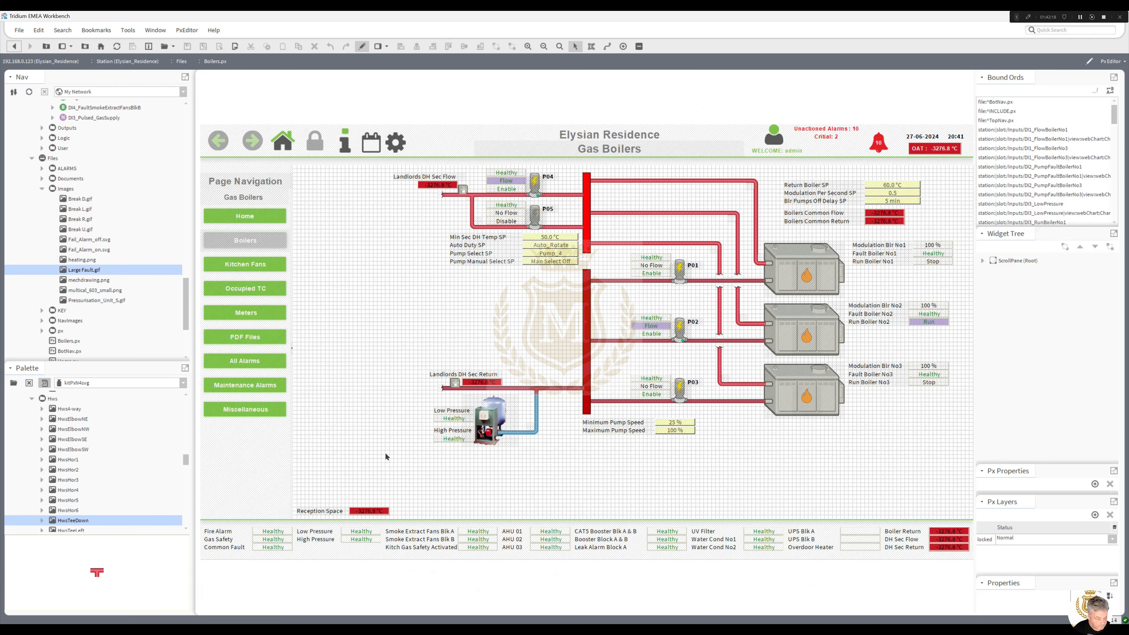
{"action": "right_click", "coordinate": [386, 455]}
{"action": "left_click", "coordinate": [416, 497]}
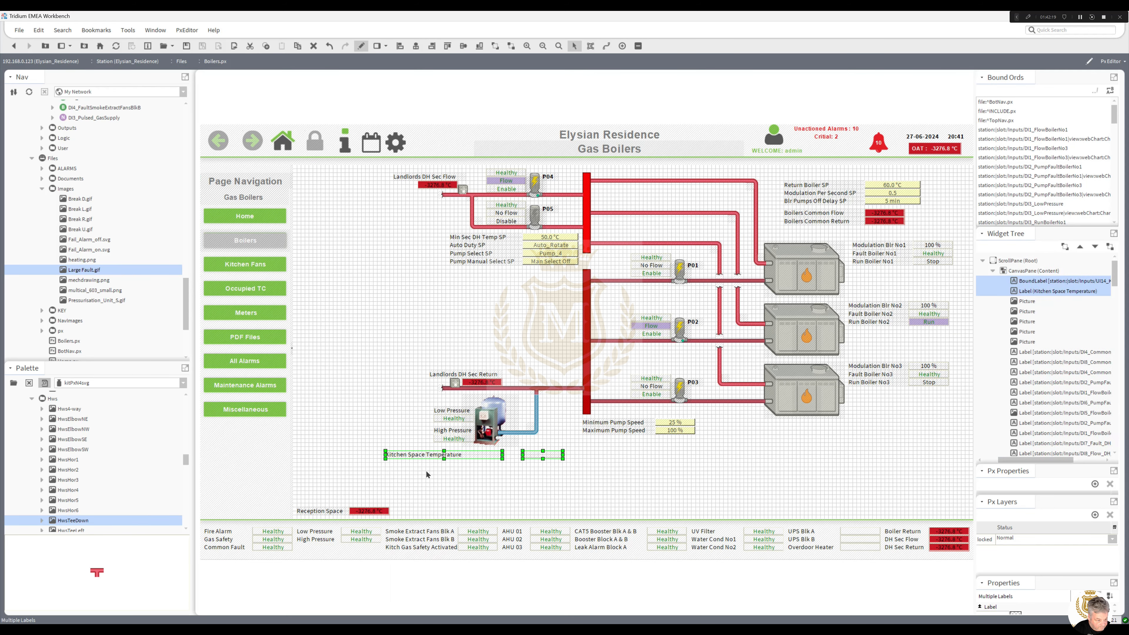
{"action": "left_click", "coordinate": [530, 464]}
{"action": "left_click_drag", "start_coordinate": [539, 455], "coordinate": [367, 504]}
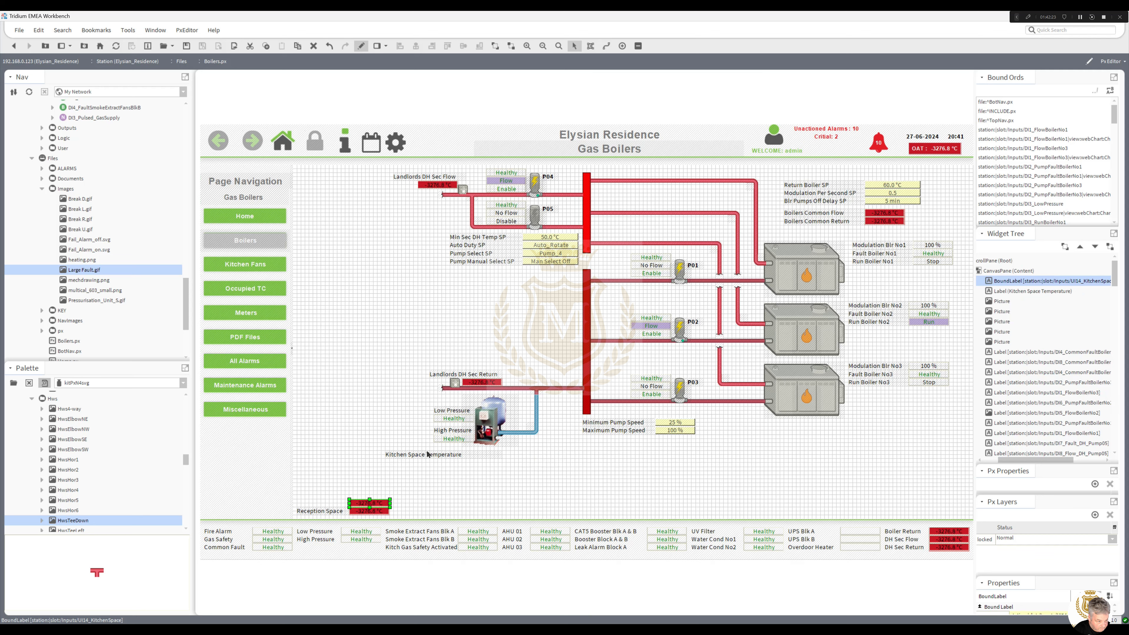
Change the pasted label's text to Kitchen Space, narrow it and place it above the Reception Space label beside its value
{"action": "double_click", "coordinate": [427, 454]}
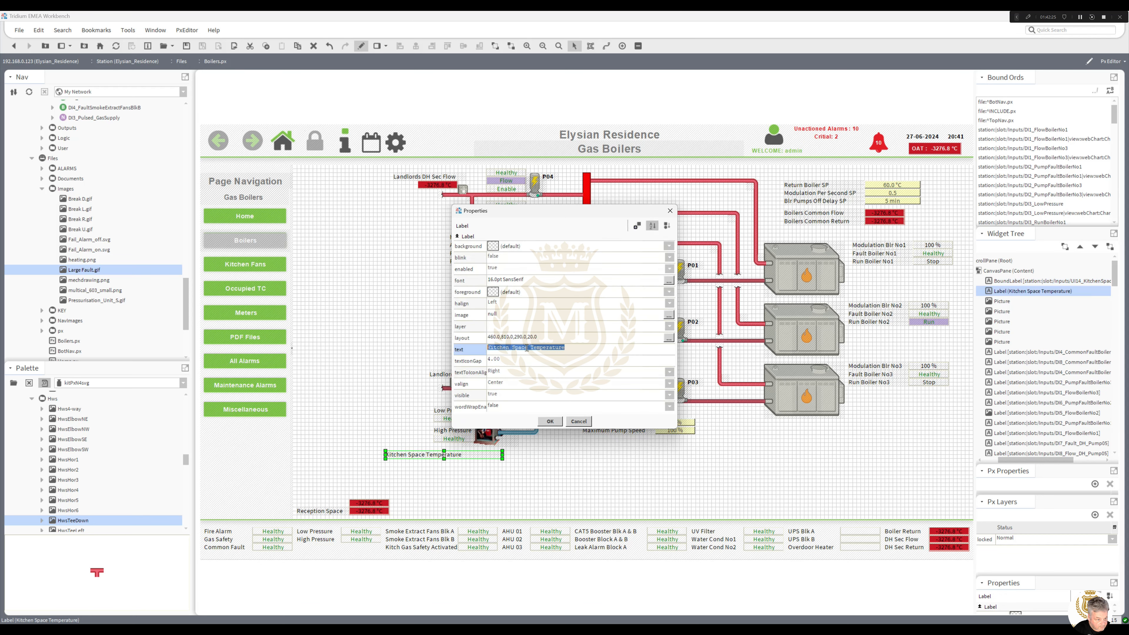
{"action": "left_click_drag", "start_coordinate": [527, 347], "coordinate": [567, 348]}
{"action": "key", "text": "BackSpace"}
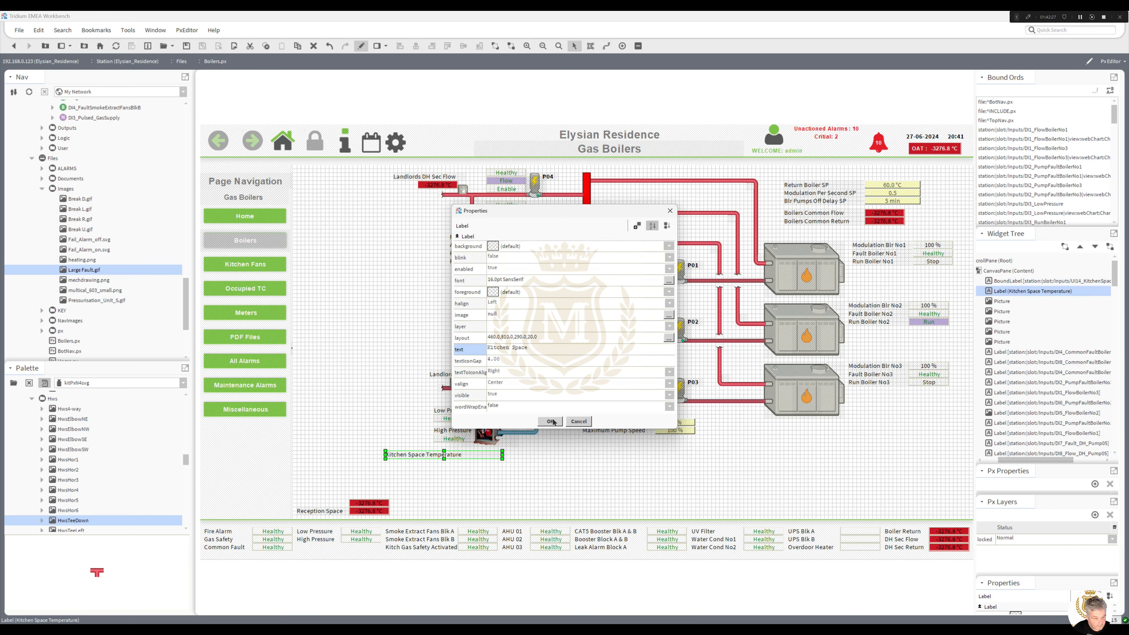
{"action": "left_click", "coordinate": [551, 421]}
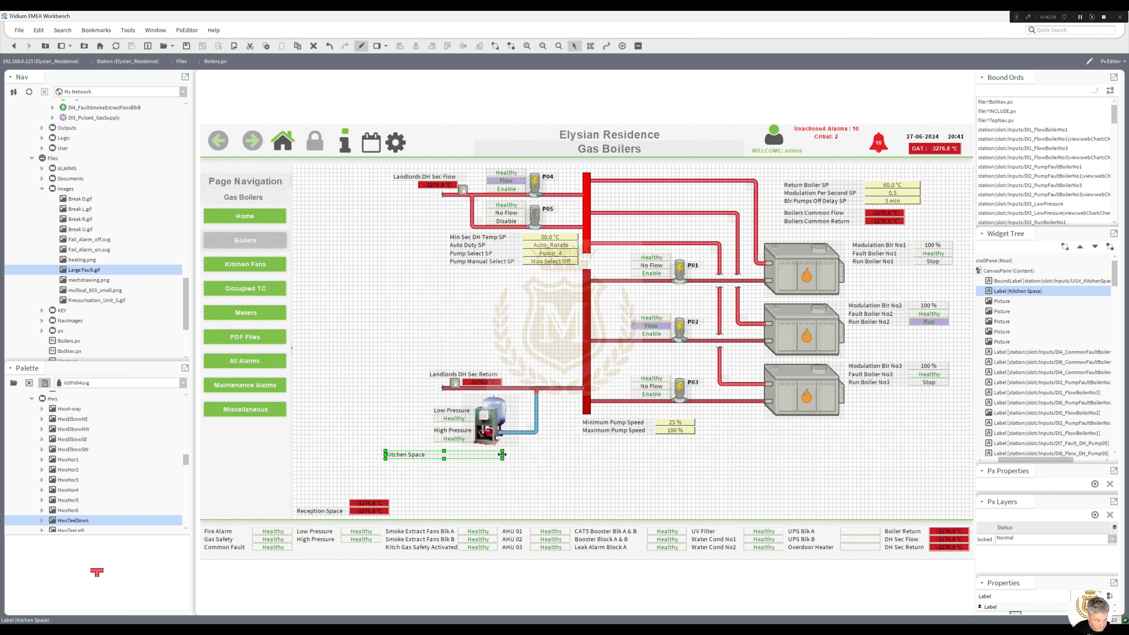
{"action": "left_click_drag", "start_coordinate": [502, 454], "coordinate": [328, 514]}
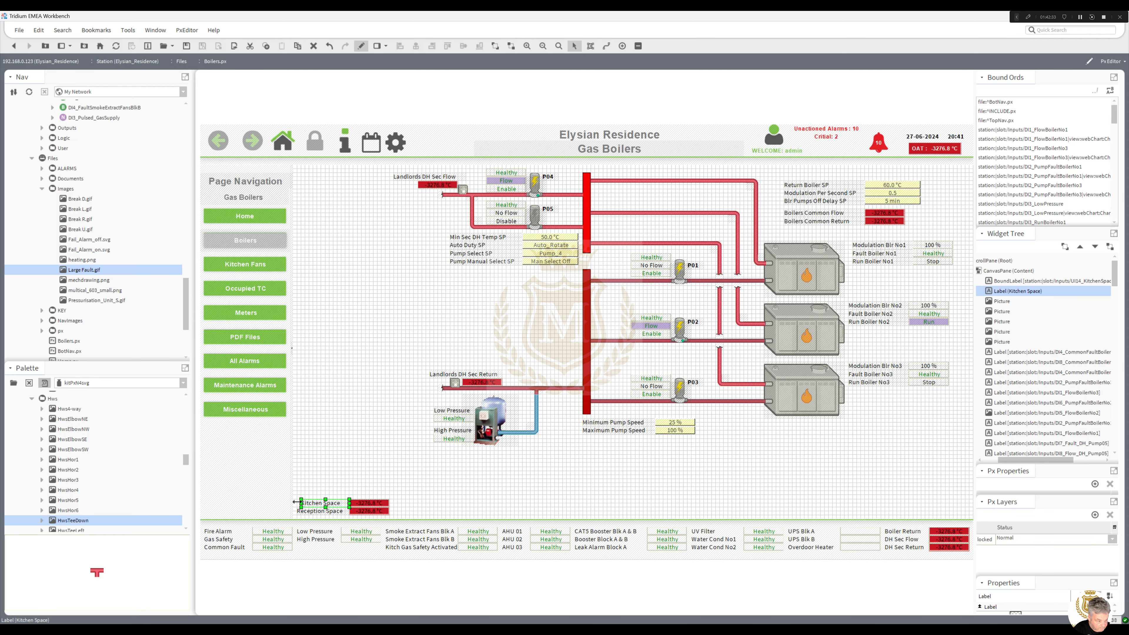
Check the point bindings of the Kitchen Space and Reception Space temperature values in their properties
{"action": "double_click", "coordinate": [369, 503]}
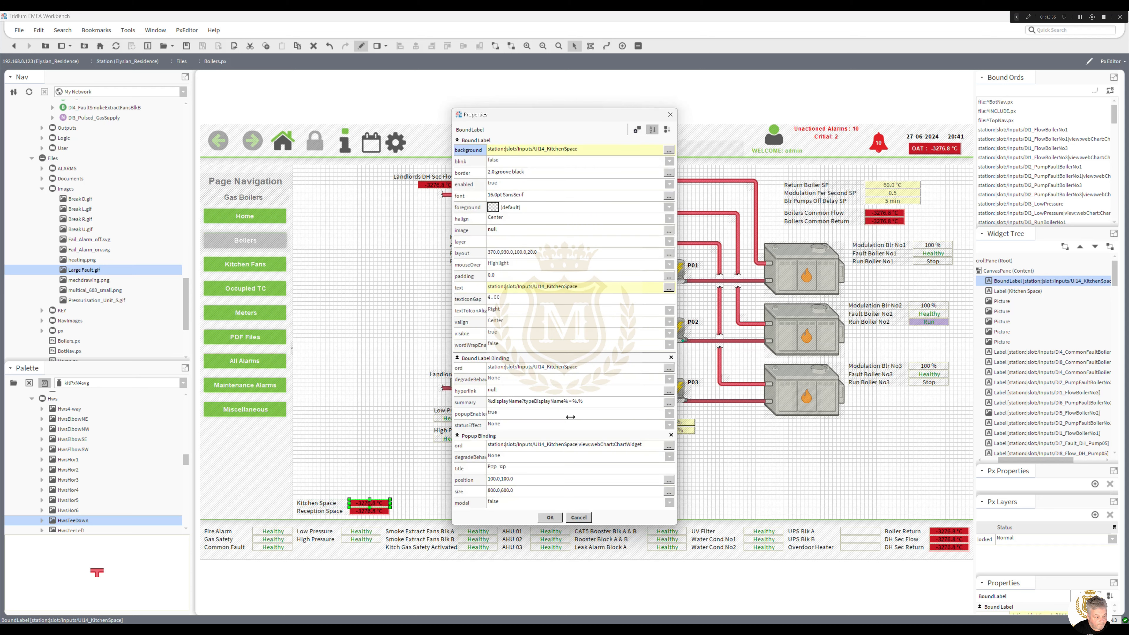
{"action": "left_click", "coordinate": [550, 518]}
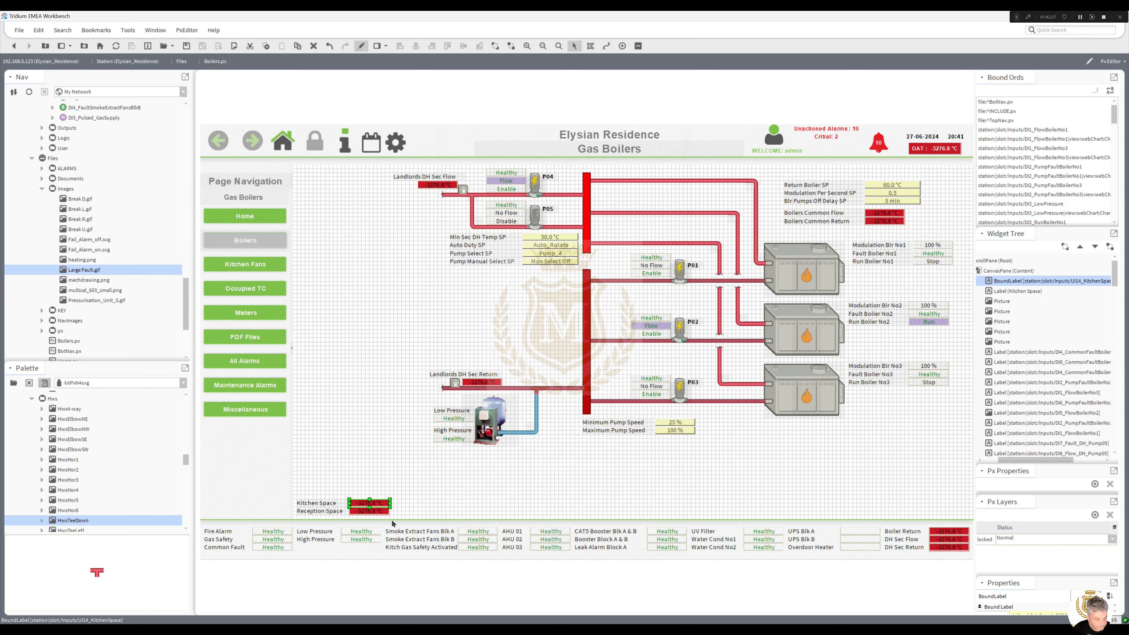
{"action": "double_click", "coordinate": [381, 513]}
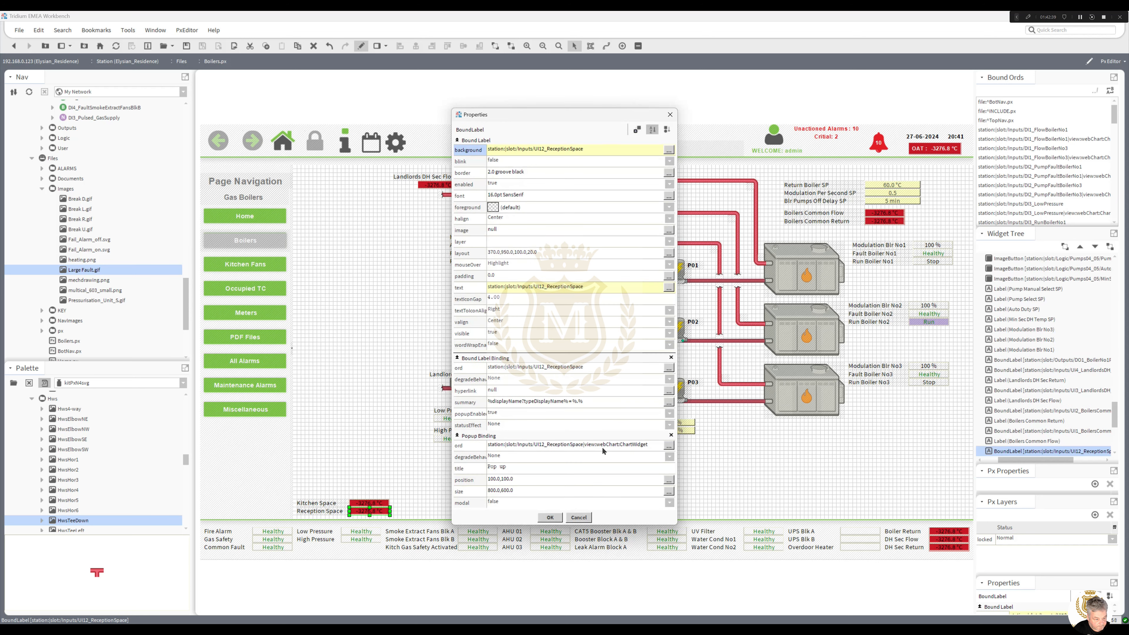
{"action": "left_click", "coordinate": [551, 518]}
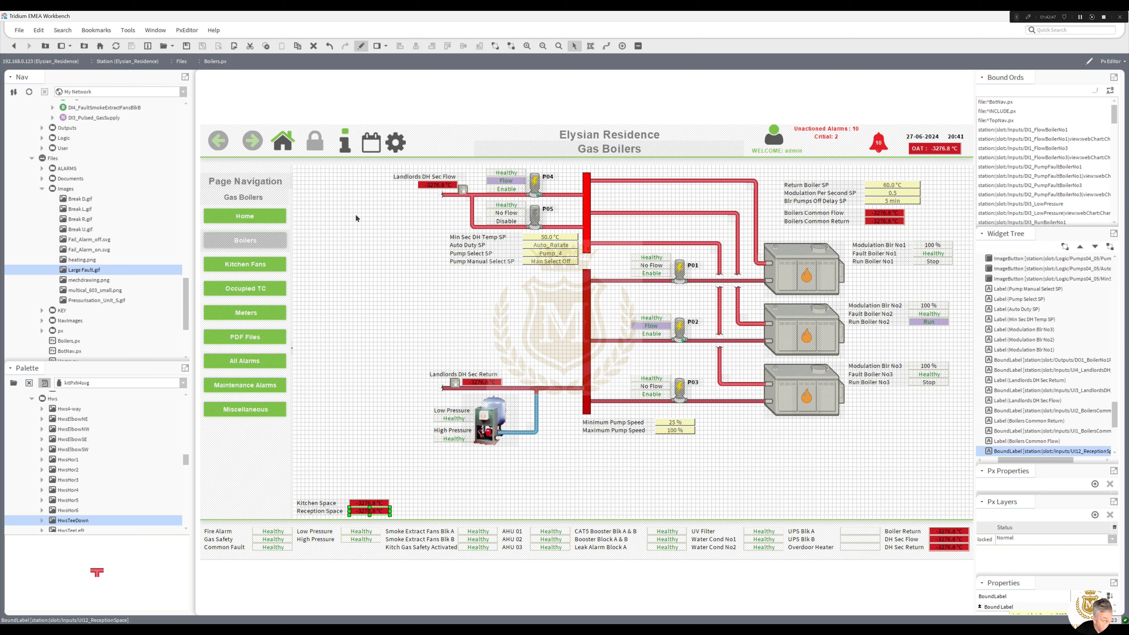
Open Home.px alongside the Boilers page and return to the Boilers page
{"action": "scroll", "coordinate": [94, 293], "scroll_direction": "down", "scroll_amount": 3}
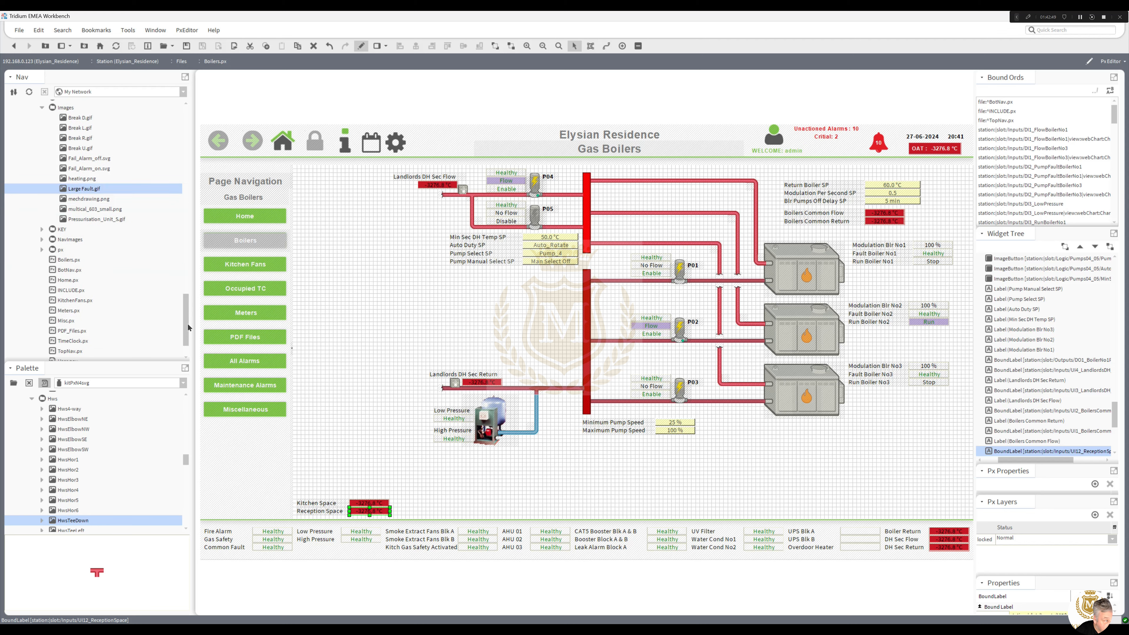
{"action": "double_click", "coordinate": [72, 271]}
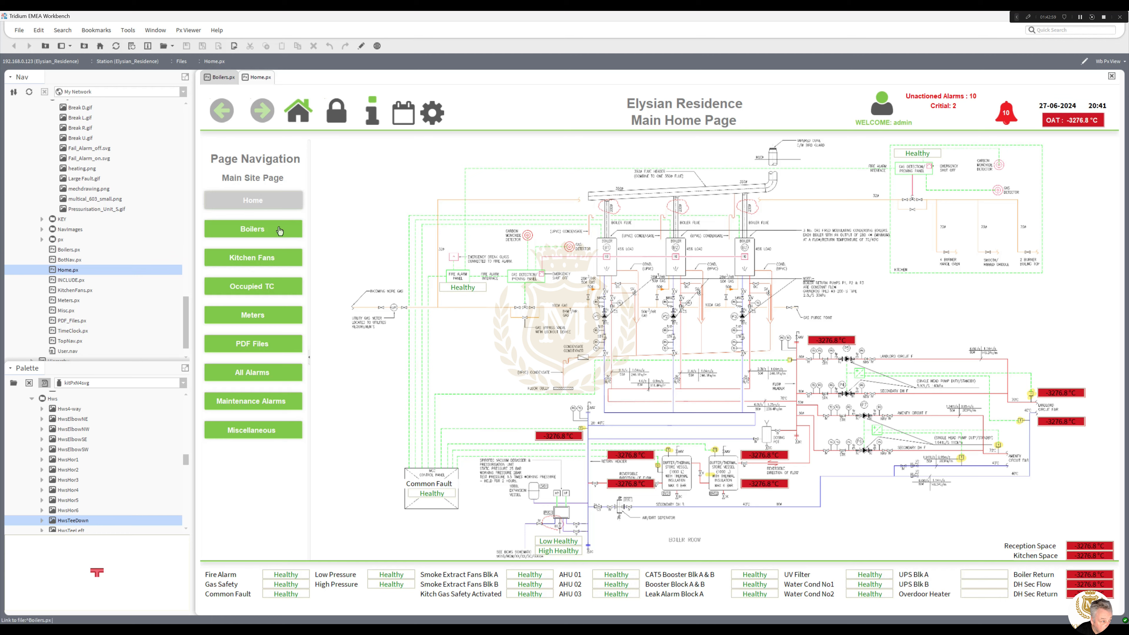
{"action": "left_click", "coordinate": [218, 78]}
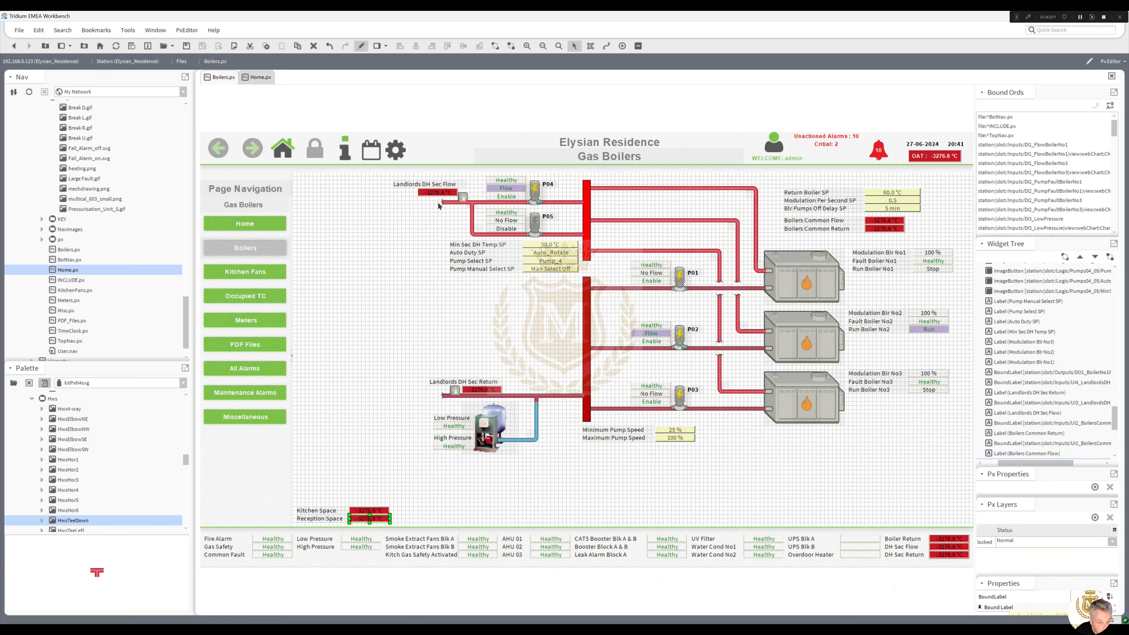
Align the modulation, fault and run labels and values of Boilers No2 and No3 vertically with those of Boiler No1
{"action": "left_click", "coordinate": [929, 252]}
{"action": "left_click", "coordinate": [930, 314], "text": "shift"}
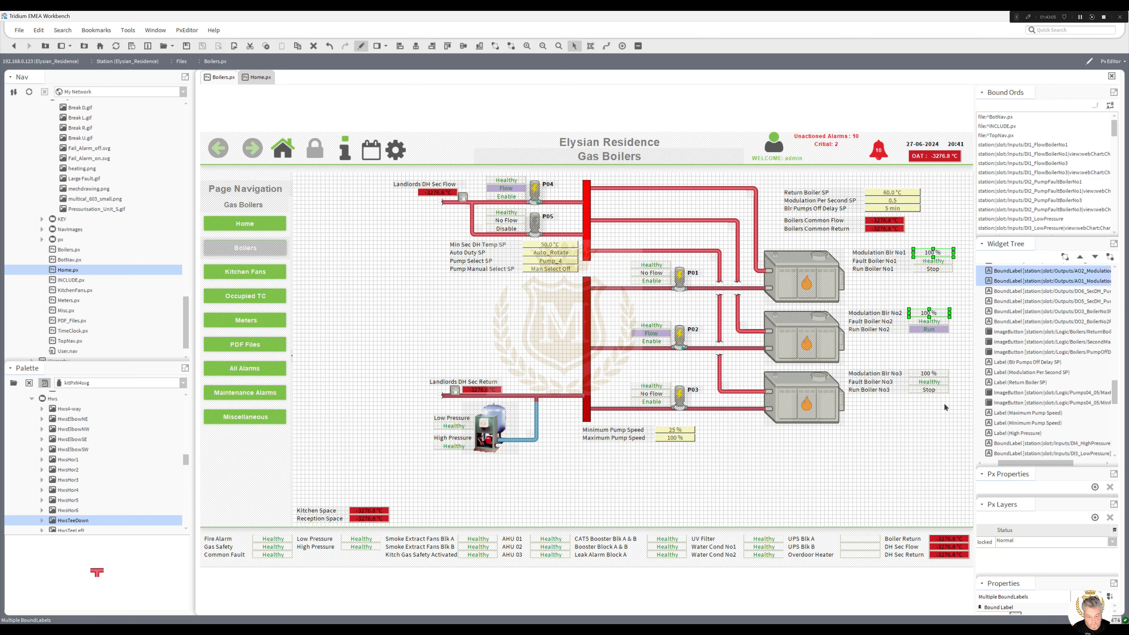
{"action": "left_click_drag", "start_coordinate": [906, 311], "coordinate": [894, 240]}
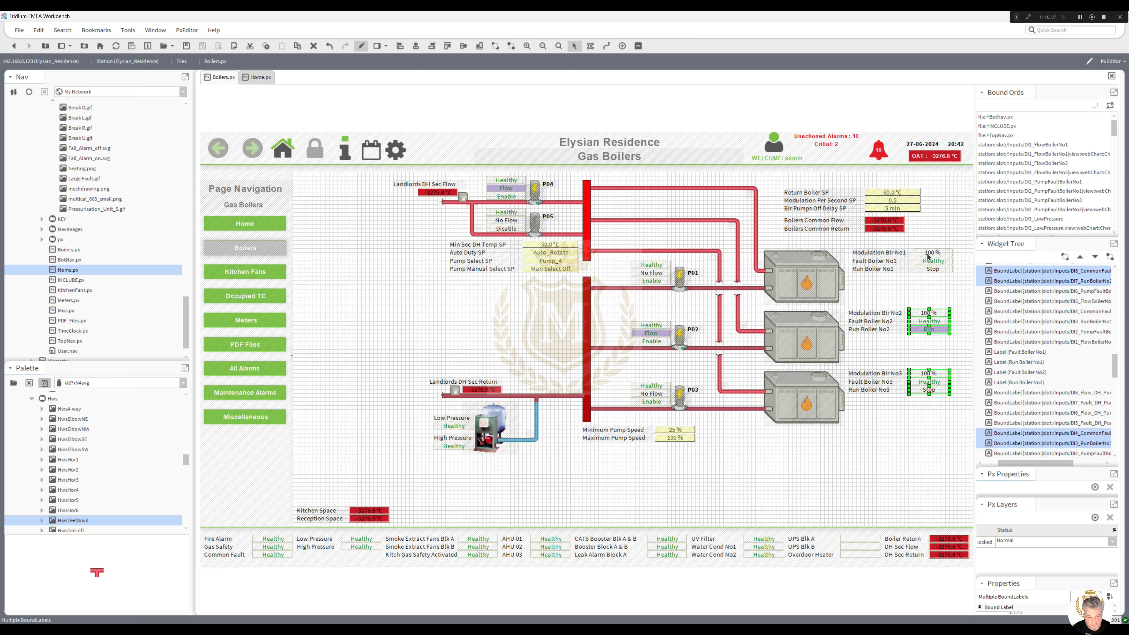
{"action": "left_click_drag", "start_coordinate": [963, 428], "coordinate": [865, 309]}
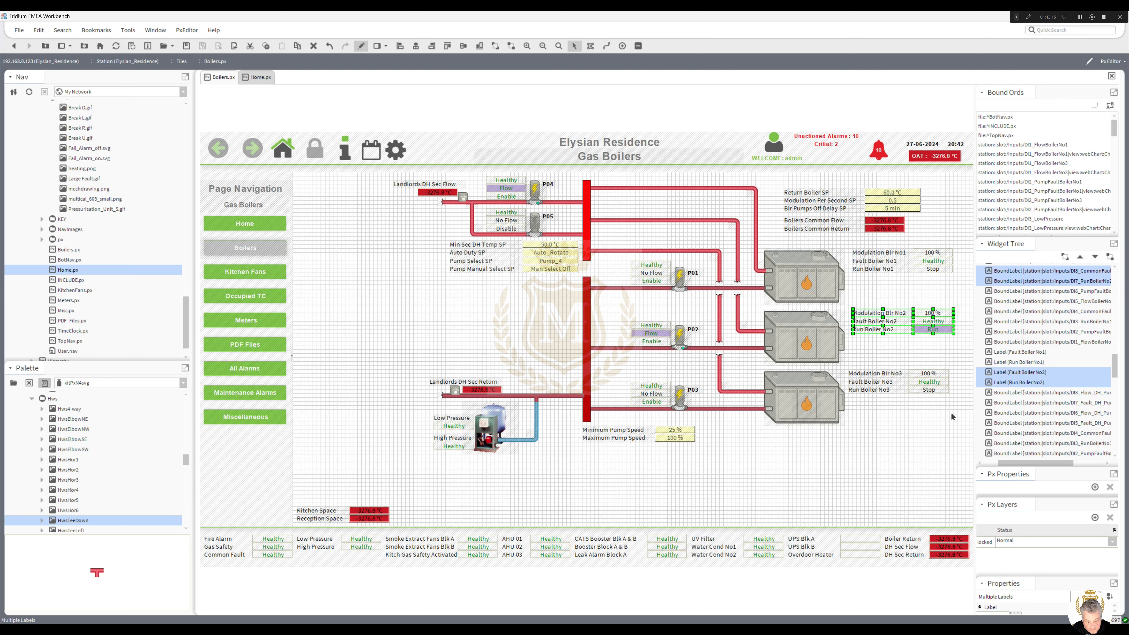
{"action": "left_click_drag", "start_coordinate": [956, 404], "coordinate": [864, 374]}
{"action": "left_click", "coordinate": [915, 300]}
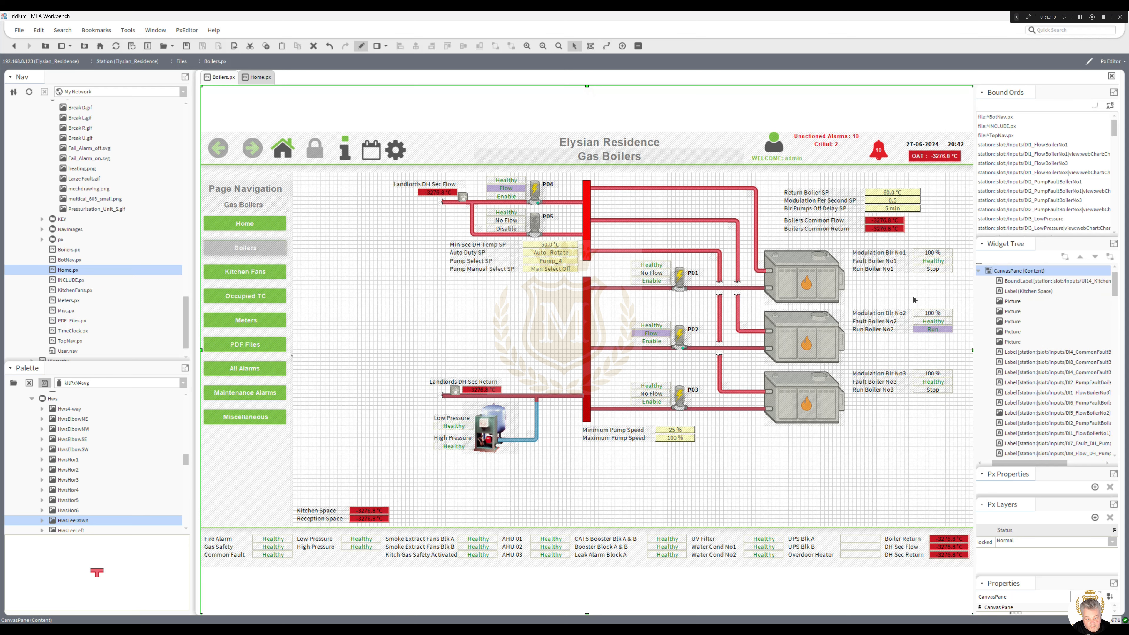
Copy the modulation, fault and run values of all three boilers and paste them into the Home page in edit mode
{"action": "left_click_drag", "start_coordinate": [960, 405], "coordinate": [910, 238]}
{"action": "right_click", "coordinate": [931, 253]}
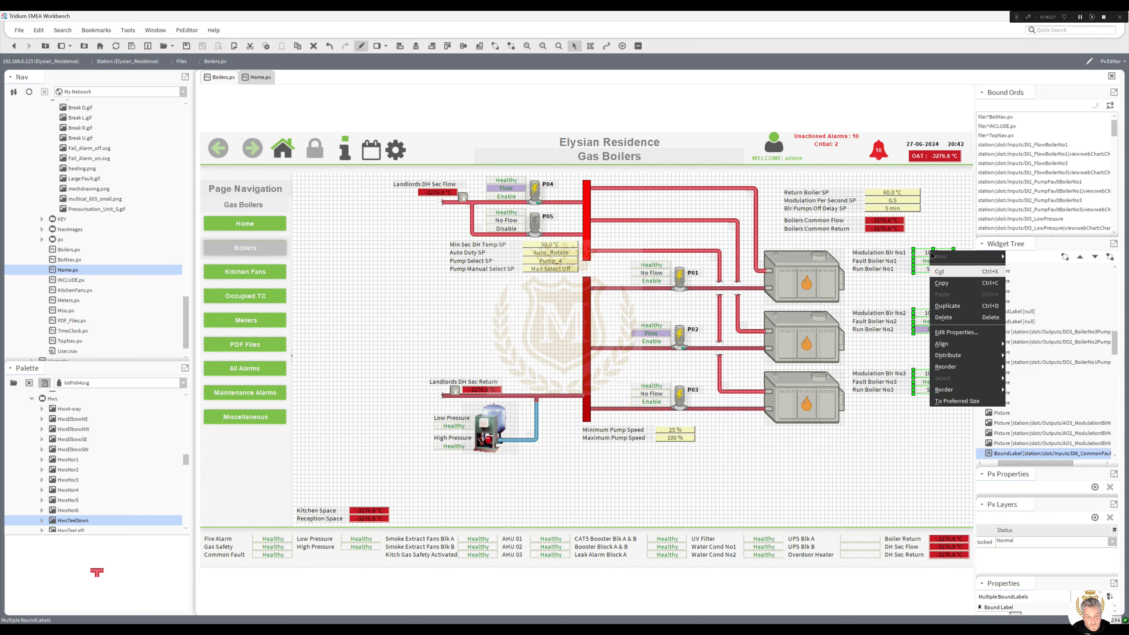
{"action": "left_click", "coordinate": [943, 282]}
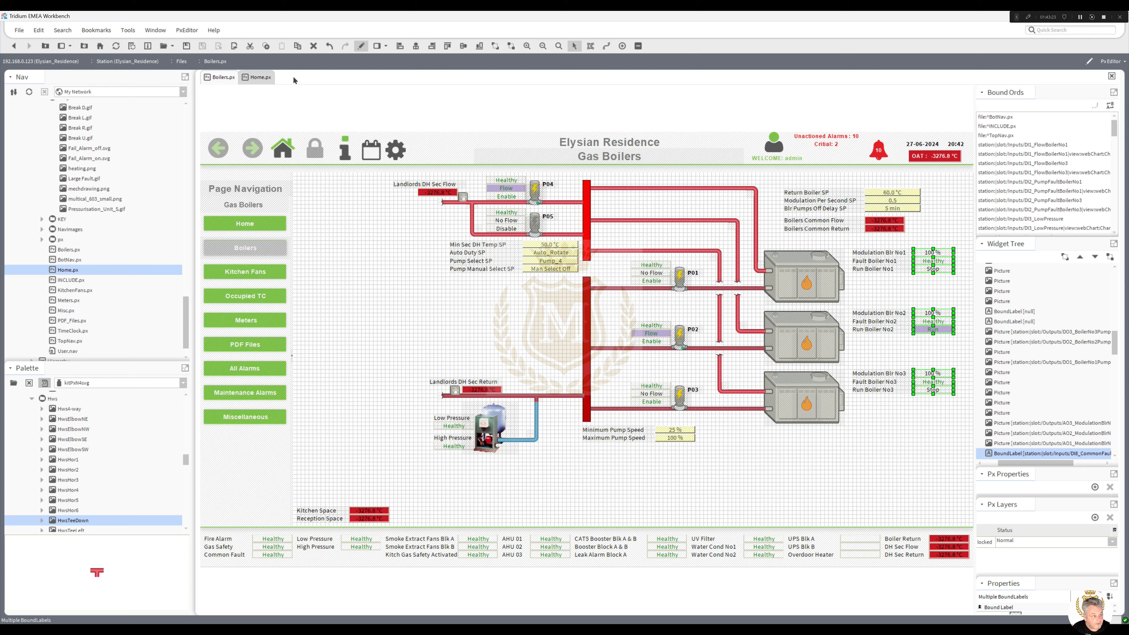
{"action": "left_click", "coordinate": [259, 79]}
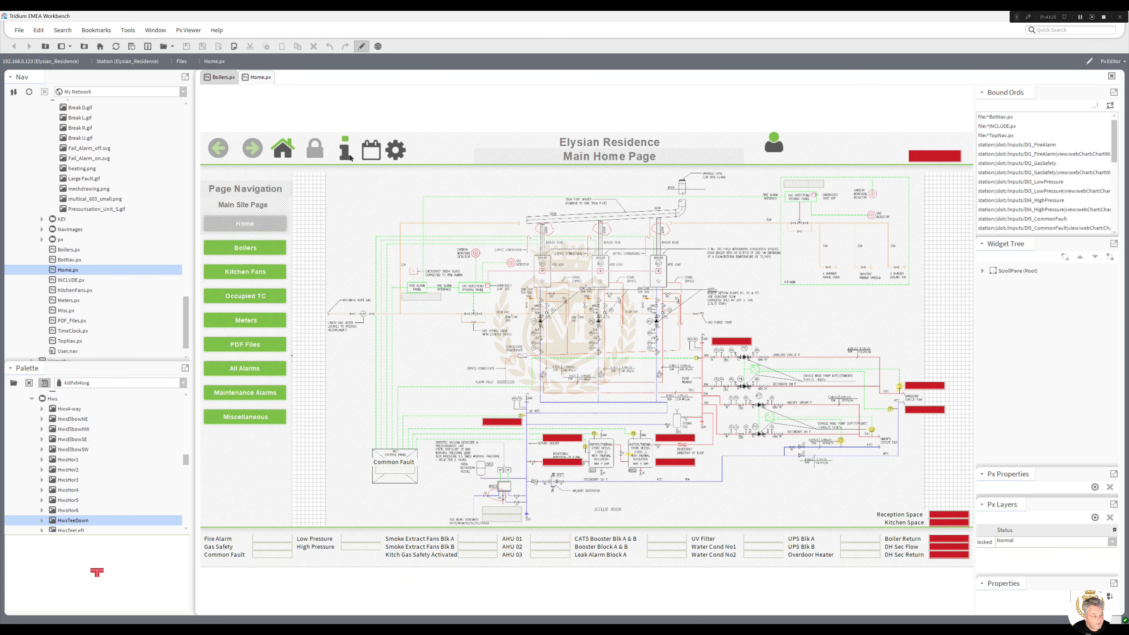
{"action": "key", "text": "ctrl+v"}
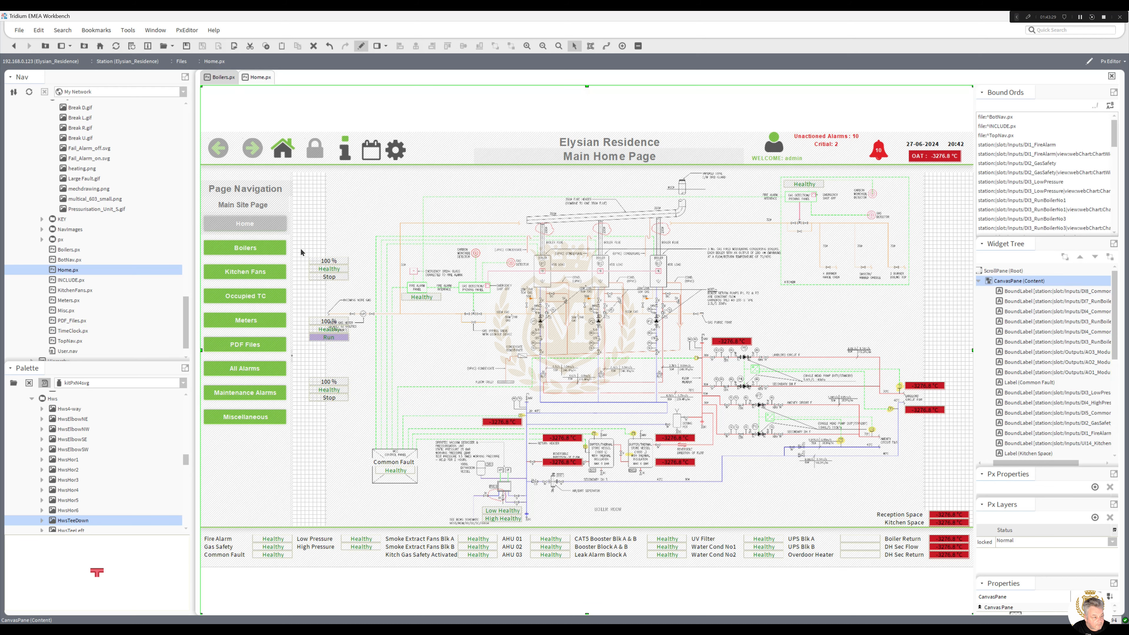
Move each pasted group of three values onto its boiler in the Home page schematic, ordered No1, No2 and No3
{"action": "left_click", "coordinate": [335, 263]}
{"action": "mouse_move", "coordinate": [335, 263]}
{"action": "left_mouse_down"}
{"action": "mouse_move", "coordinate": [540, 279]}
{"action": "mouse_move", "coordinate": [547, 270]}
{"action": "left_mouse_up"}
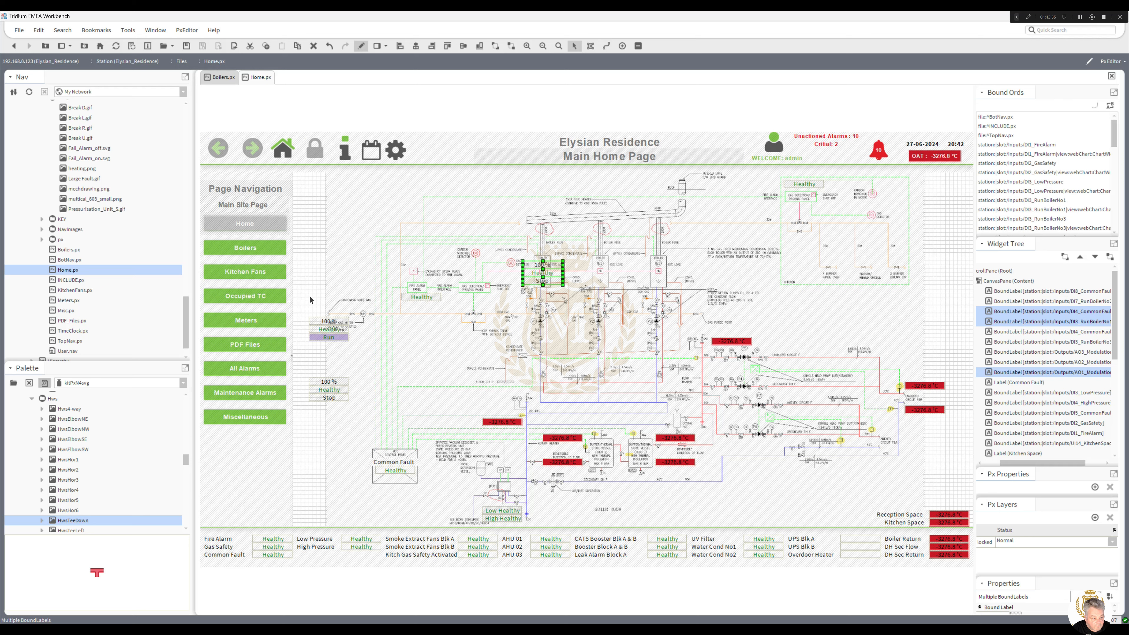
{"action": "left_click_drag", "start_coordinate": [297, 303], "coordinate": [368, 351]}
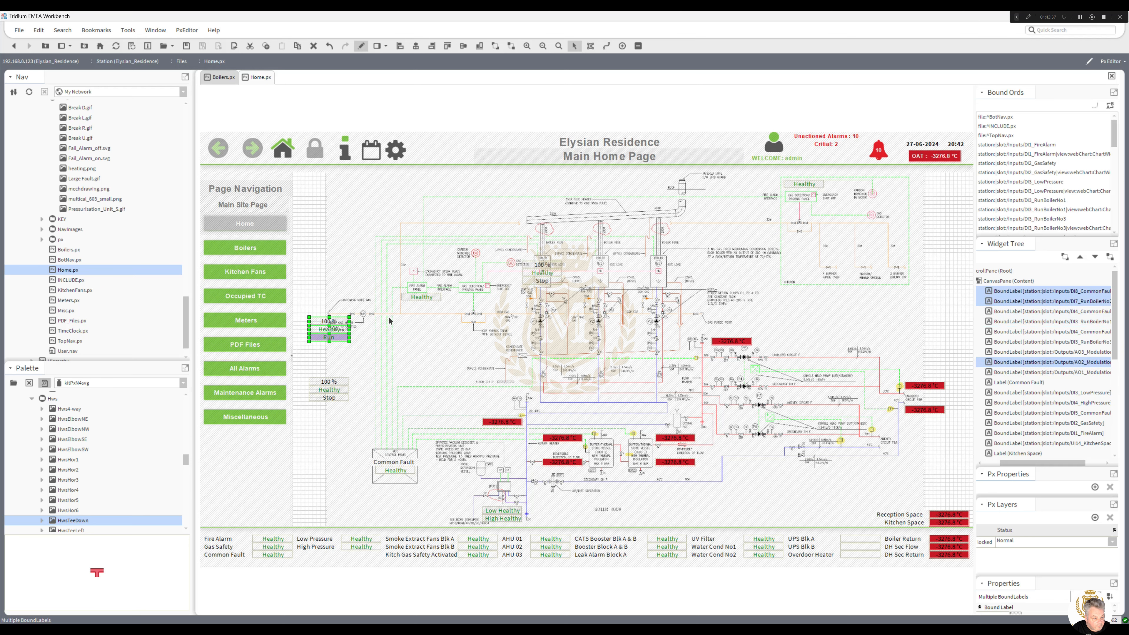
{"action": "left_click_drag", "start_coordinate": [316, 321], "coordinate": [591, 267]}
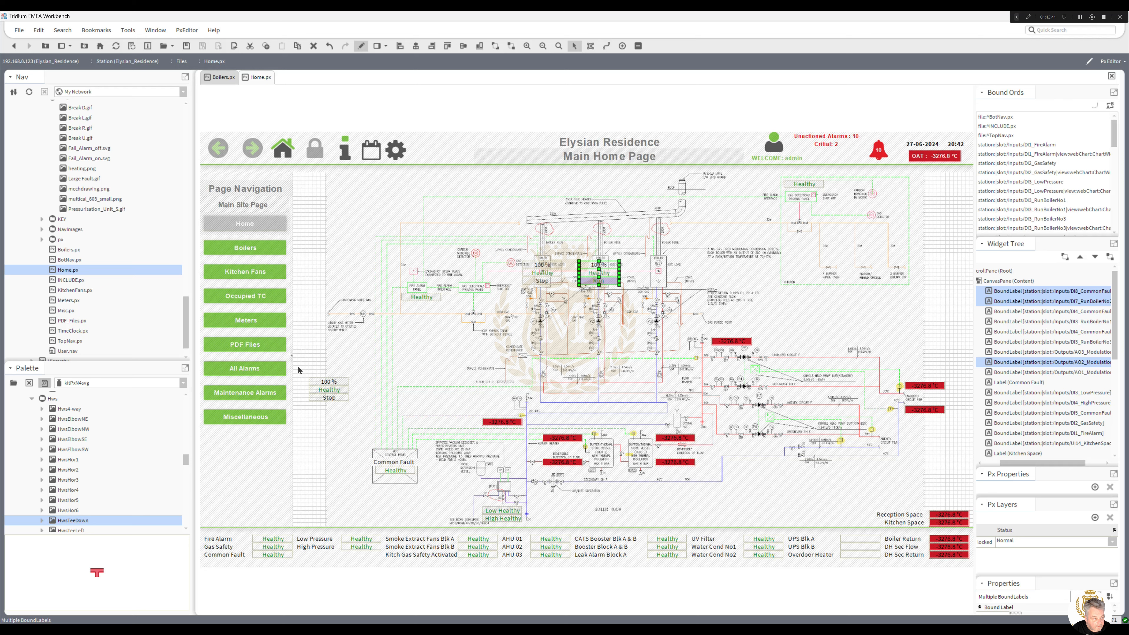
{"action": "left_click", "coordinate": [335, 387]}
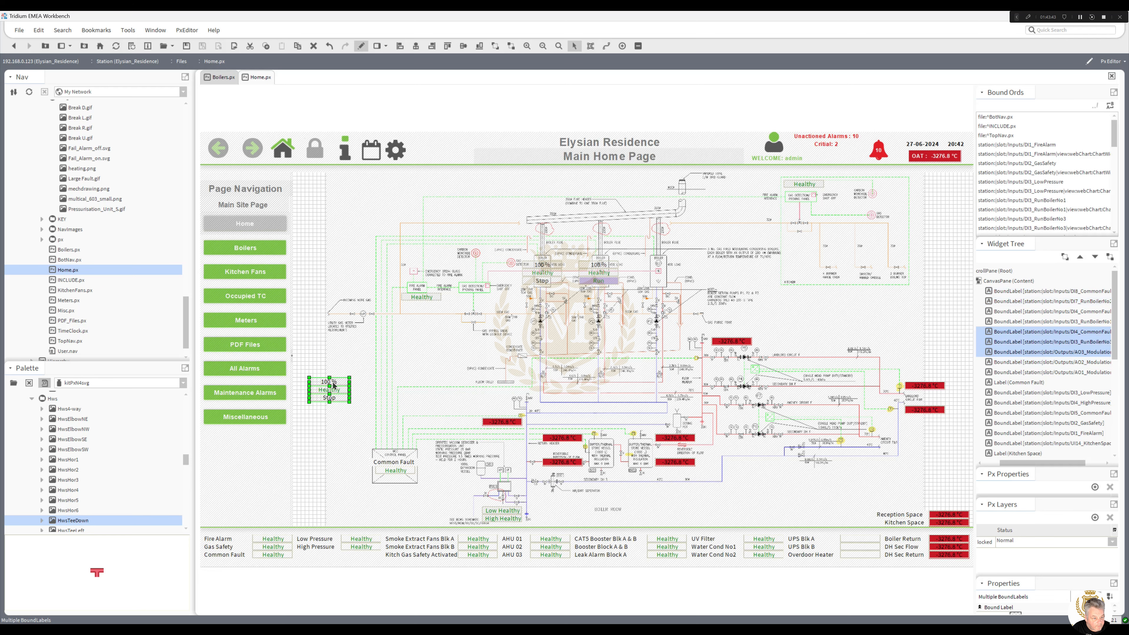
{"action": "mouse_move", "coordinate": [334, 385]}
{"action": "left_mouse_down"}
{"action": "mouse_move", "coordinate": [523, 359]}
{"action": "mouse_move", "coordinate": [604, 331]}
{"action": "mouse_move", "coordinate": [661, 272]}
{"action": "left_mouse_up"}
Lower the Boiler No2 and Boiler No1 value groups slightly to line up with the Boiler No3 group
{"action": "left_click", "coordinate": [602, 282]}
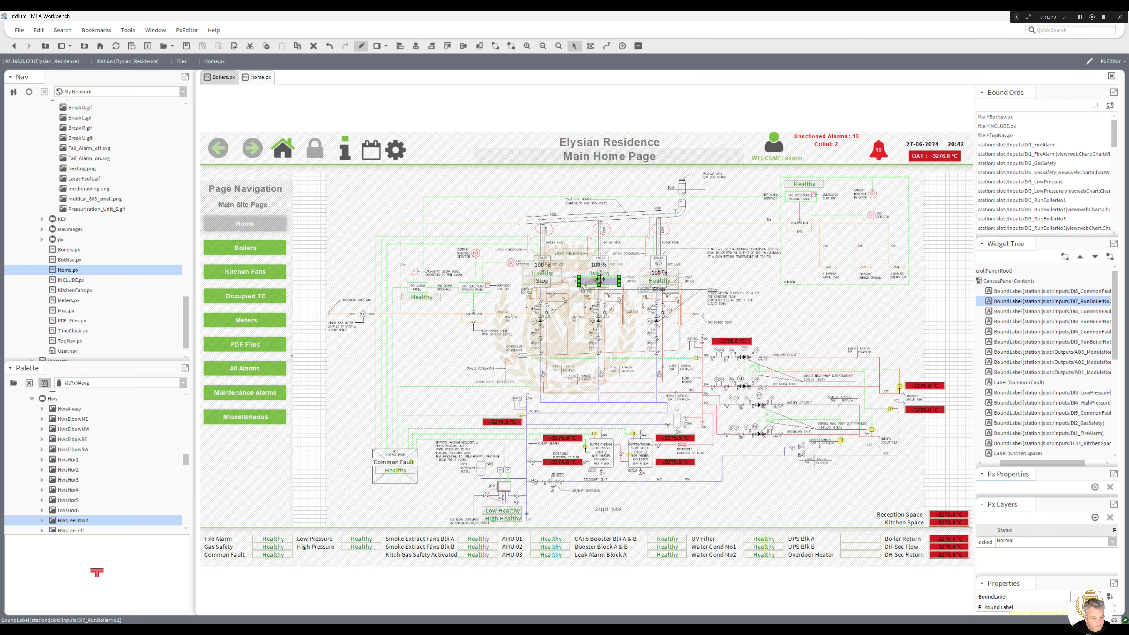
{"action": "left_click", "coordinate": [597, 271], "text": "ctrl"}
{"action": "left_click", "coordinate": [598, 267], "text": "ctrl"}
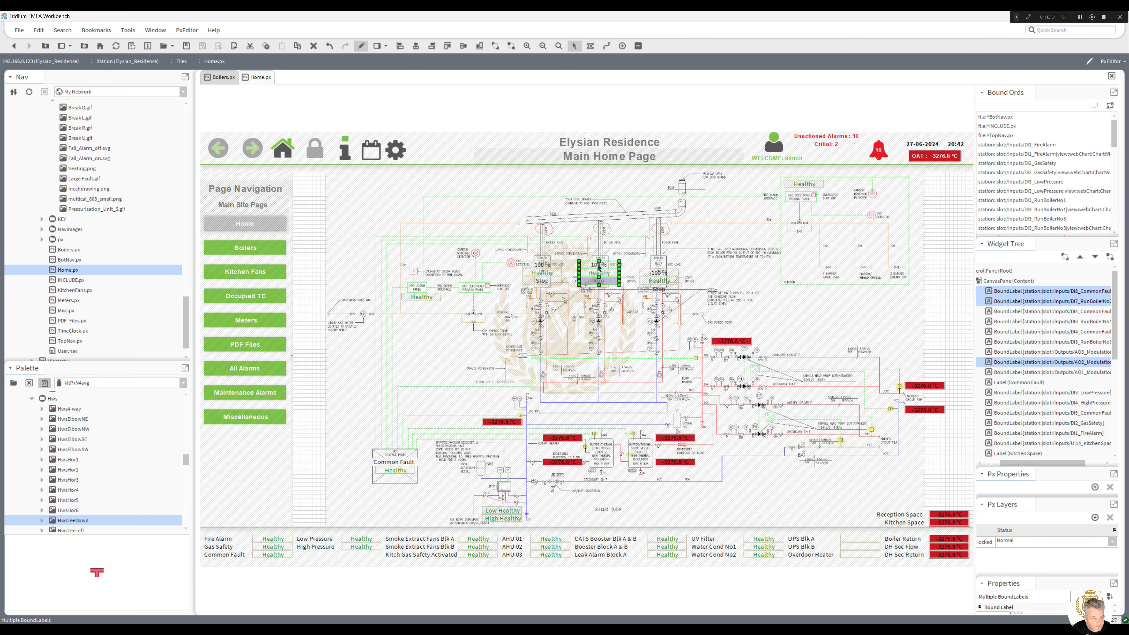
{"action": "left_click_drag", "start_coordinate": [599, 270], "coordinate": [557, 273]}
{"action": "left_click", "coordinate": [556, 281]}
{"action": "left_click", "coordinate": [556, 272], "text": "ctrl"}
{"action": "left_click", "coordinate": [554, 264], "text": "ctrl"}
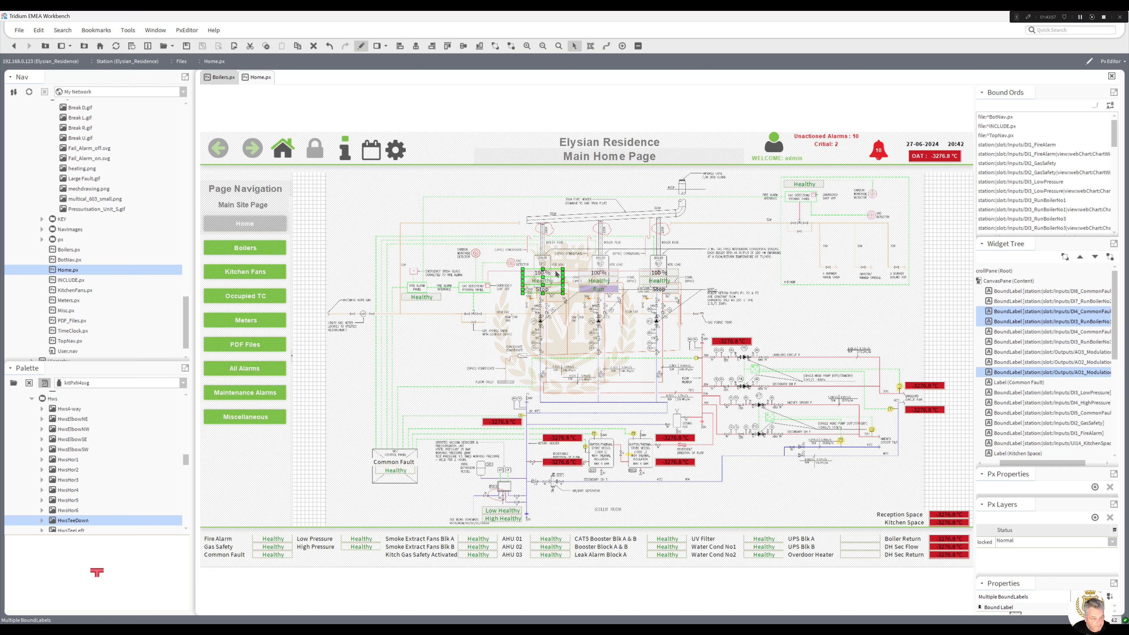
{"action": "right_click", "coordinate": [557, 273]}
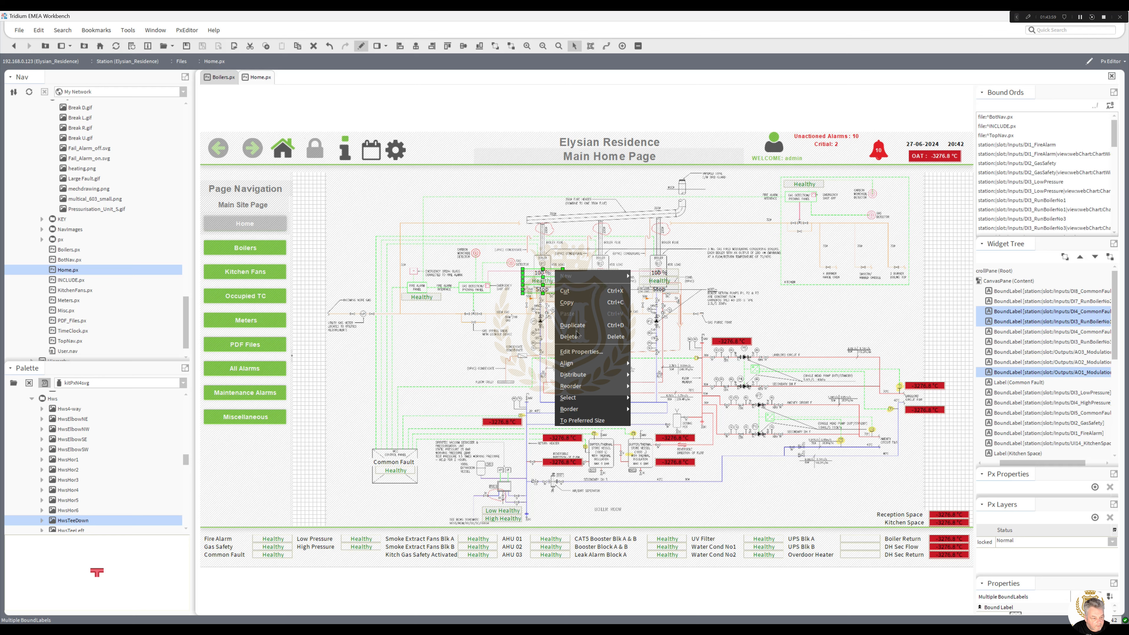
{"action": "left_click", "coordinate": [559, 303]}
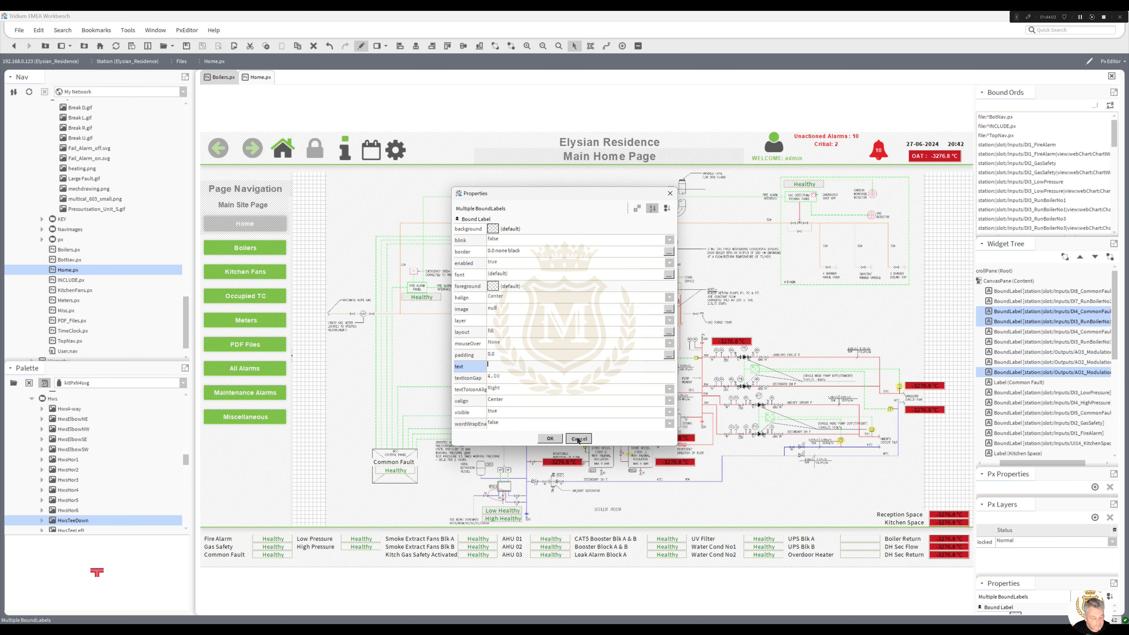
{"action": "left_click", "coordinate": [579, 438]}
Set the Boiler No1 modulation value's background to white for the ok and unackedAlarm statuses
{"action": "left_click", "coordinate": [544, 276]}
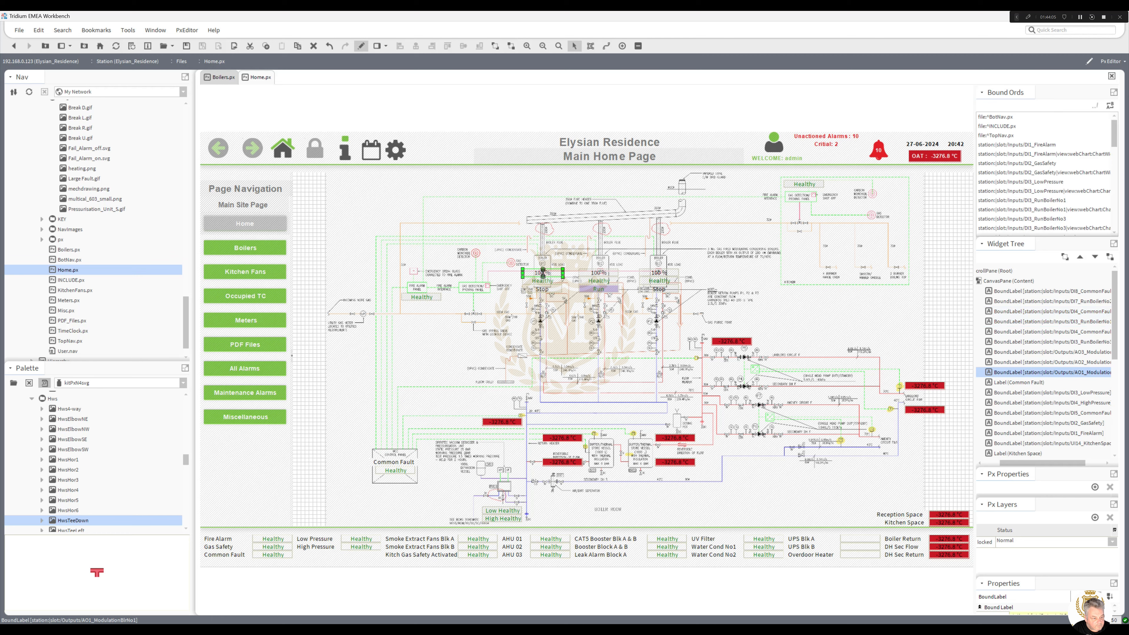
{"action": "double_click", "coordinate": [543, 273]}
{"action": "double_click", "coordinate": [503, 151]}
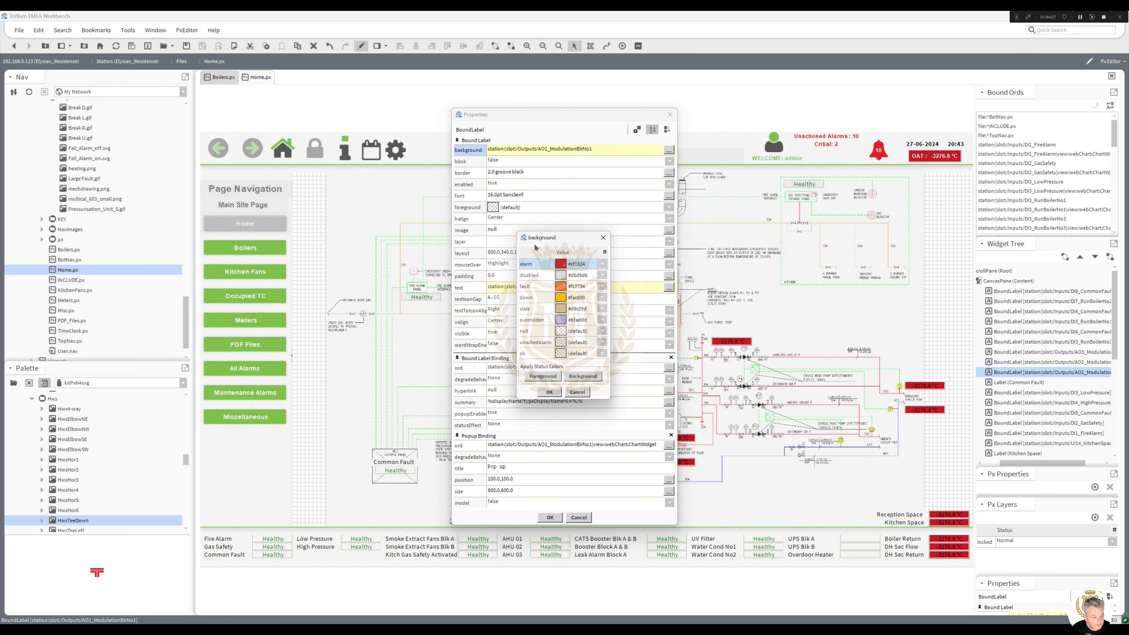
{"action": "left_click", "coordinate": [559, 357]}
{"action": "left_click", "coordinate": [469, 296]}
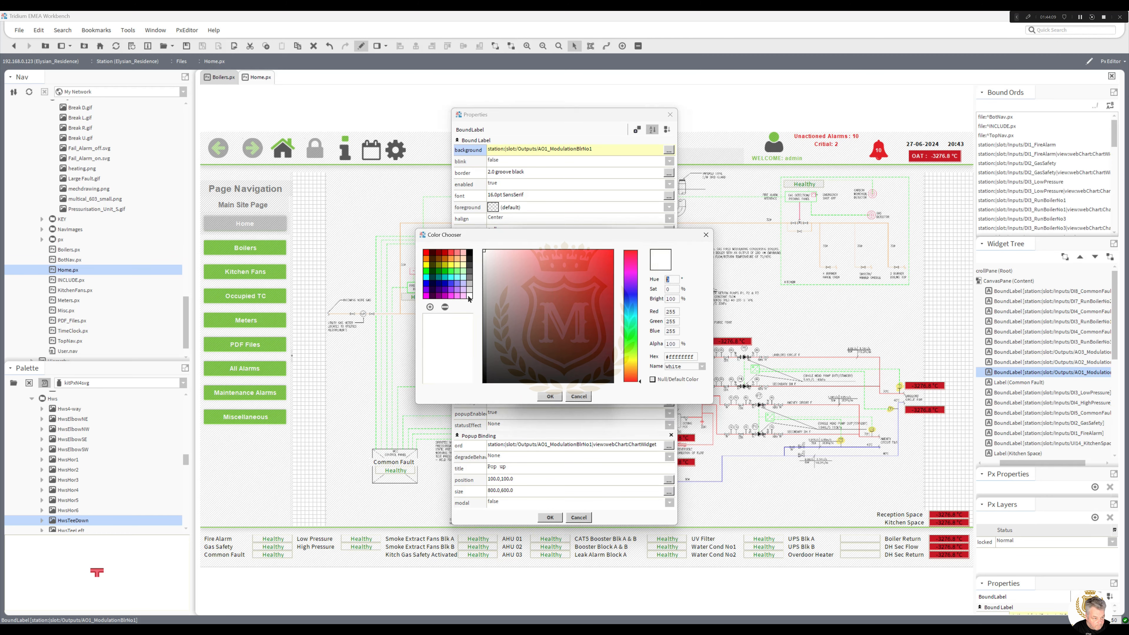
{"action": "left_click", "coordinate": [545, 395]}
{"action": "left_click", "coordinate": [561, 345]}
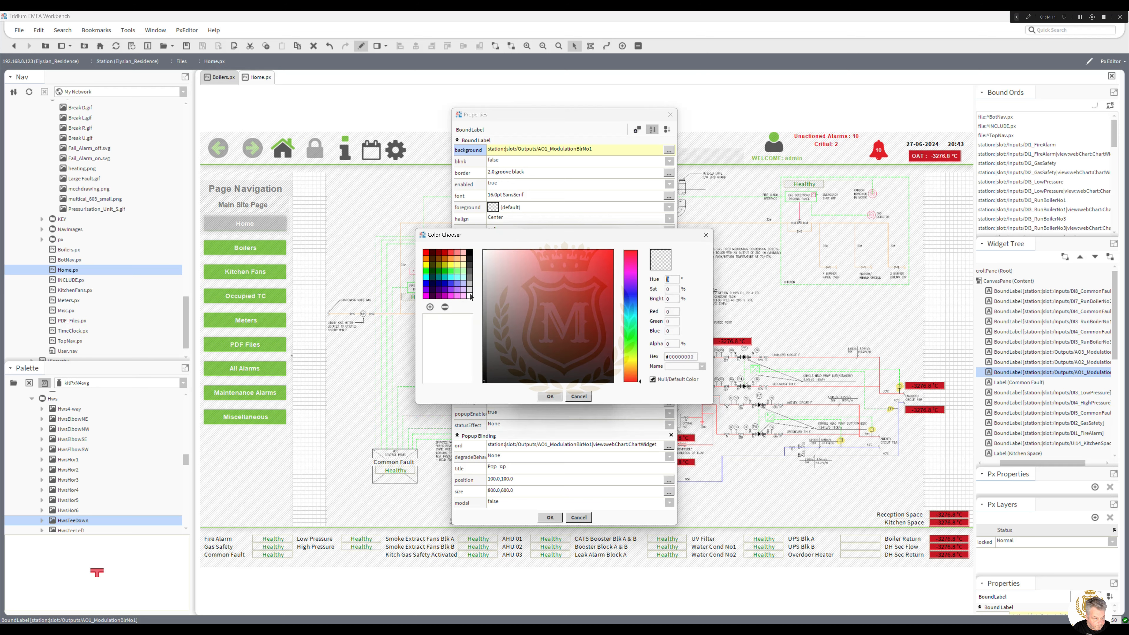
{"action": "left_click", "coordinate": [469, 296]}
{"action": "left_click", "coordinate": [550, 397]}
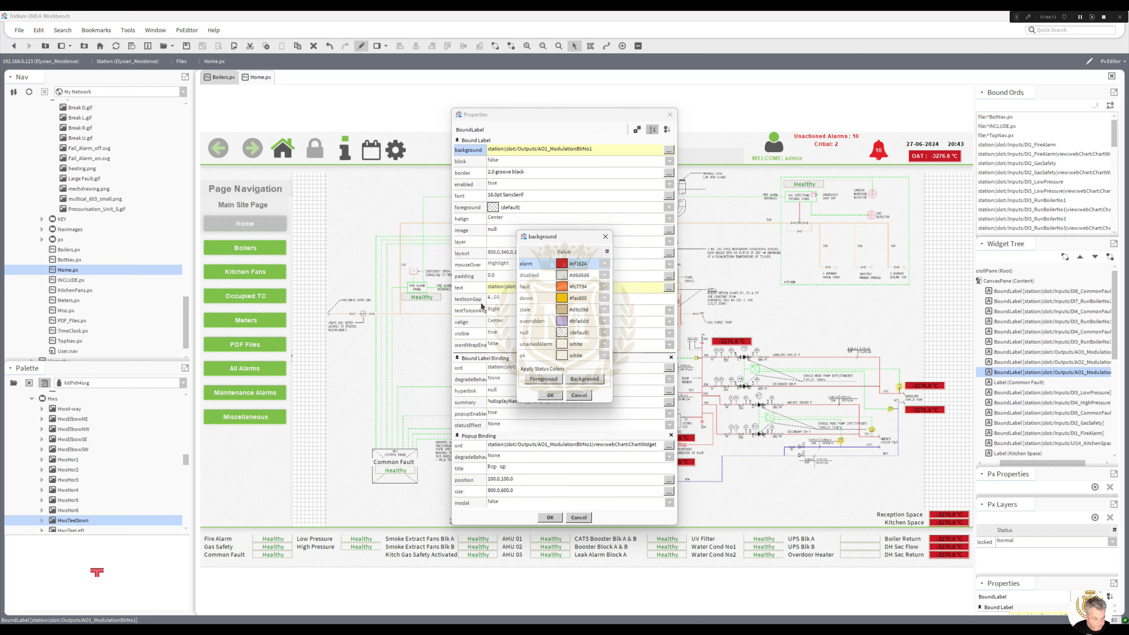
{"action": "left_click", "coordinate": [561, 333]}
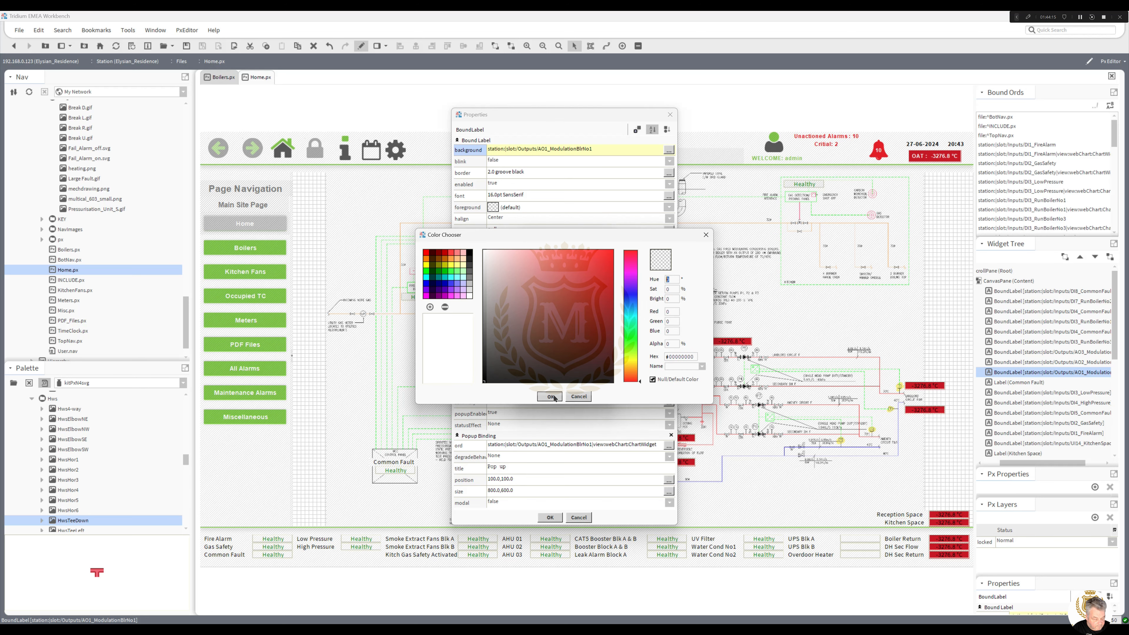
{"action": "left_click", "coordinate": [551, 395]}
{"action": "left_click", "coordinate": [550, 395]}
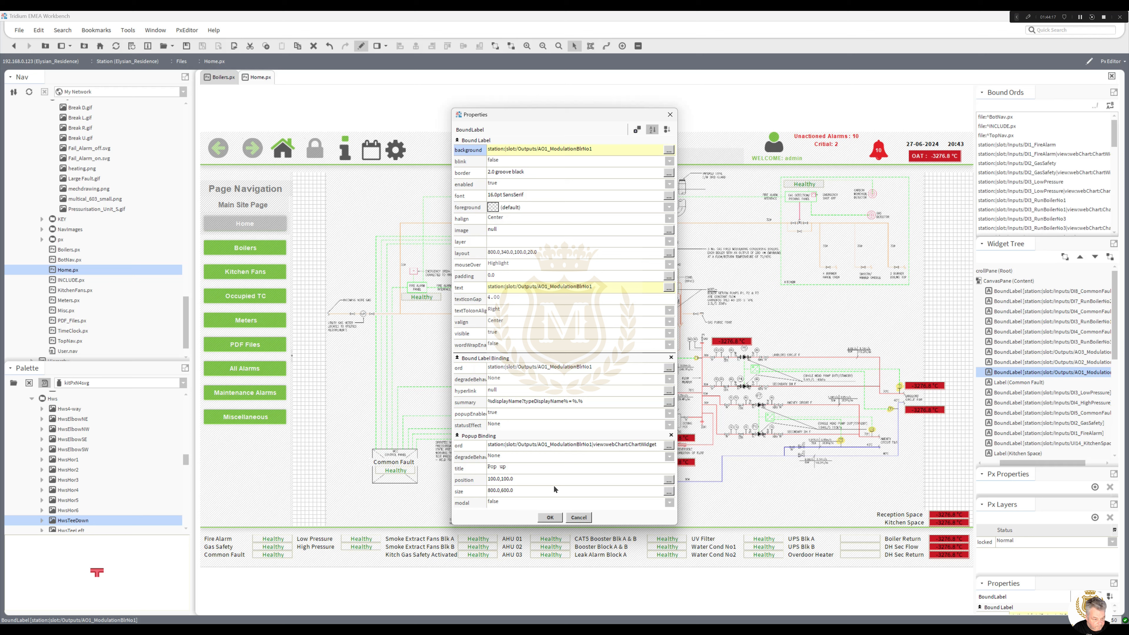
{"action": "left_click", "coordinate": [550, 518]}
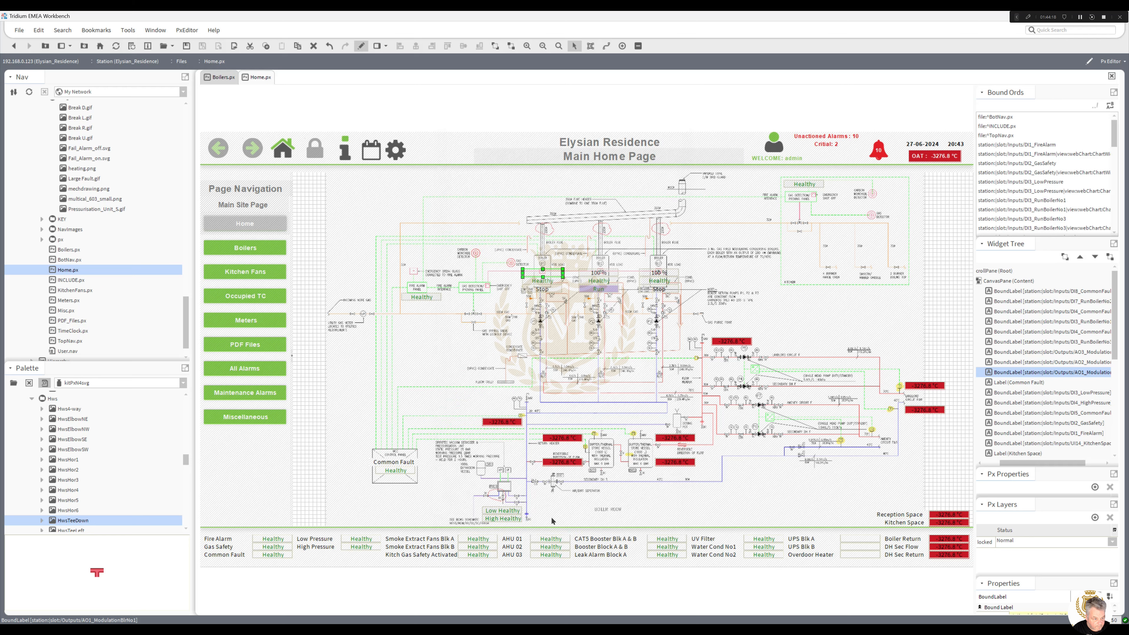
Set the Boiler No1 fault value's background to white for the ok, unackedAlarm and null statuses
{"action": "double_click", "coordinate": [538, 281]}
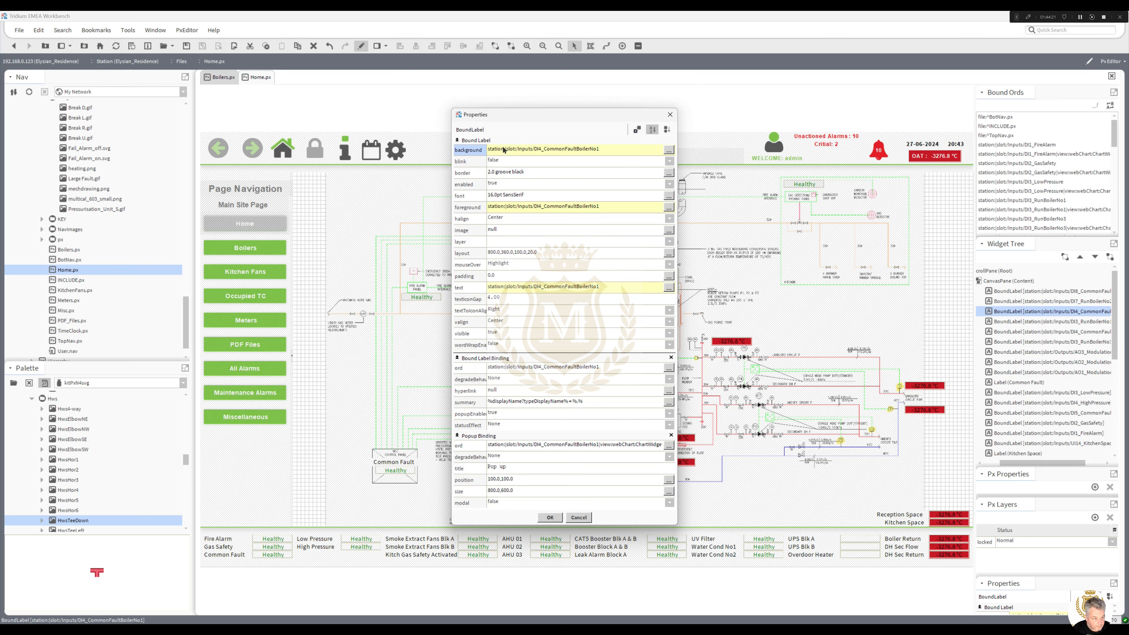
{"action": "left_click", "coordinate": [503, 150]}
{"action": "left_click", "coordinate": [562, 356]}
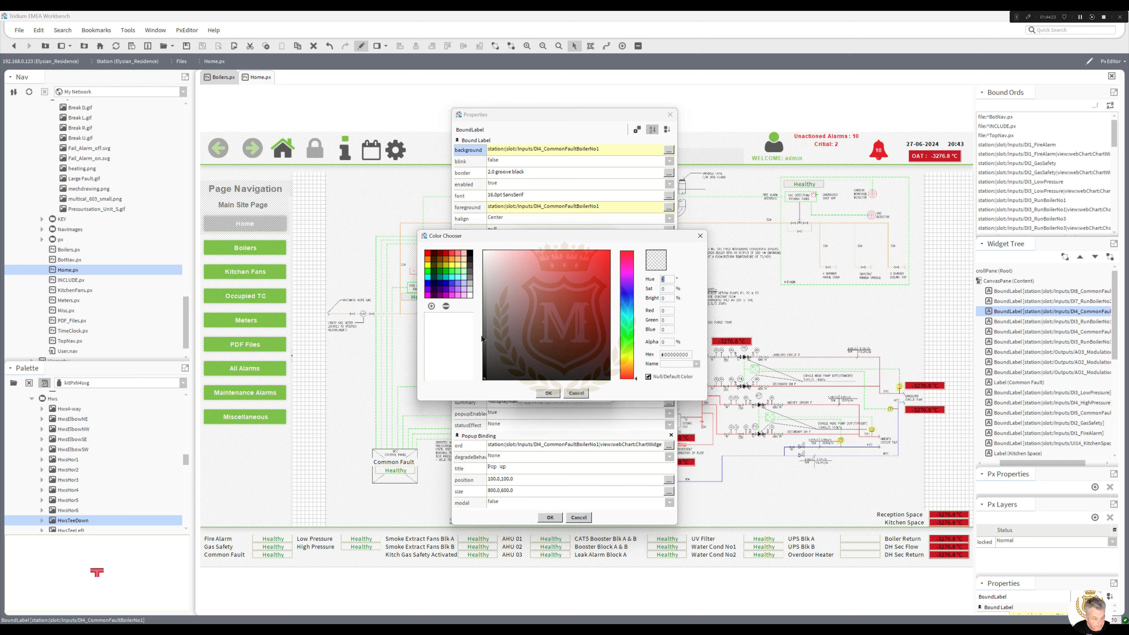
{"action": "left_click", "coordinate": [470, 296]}
{"action": "left_click", "coordinate": [551, 397]}
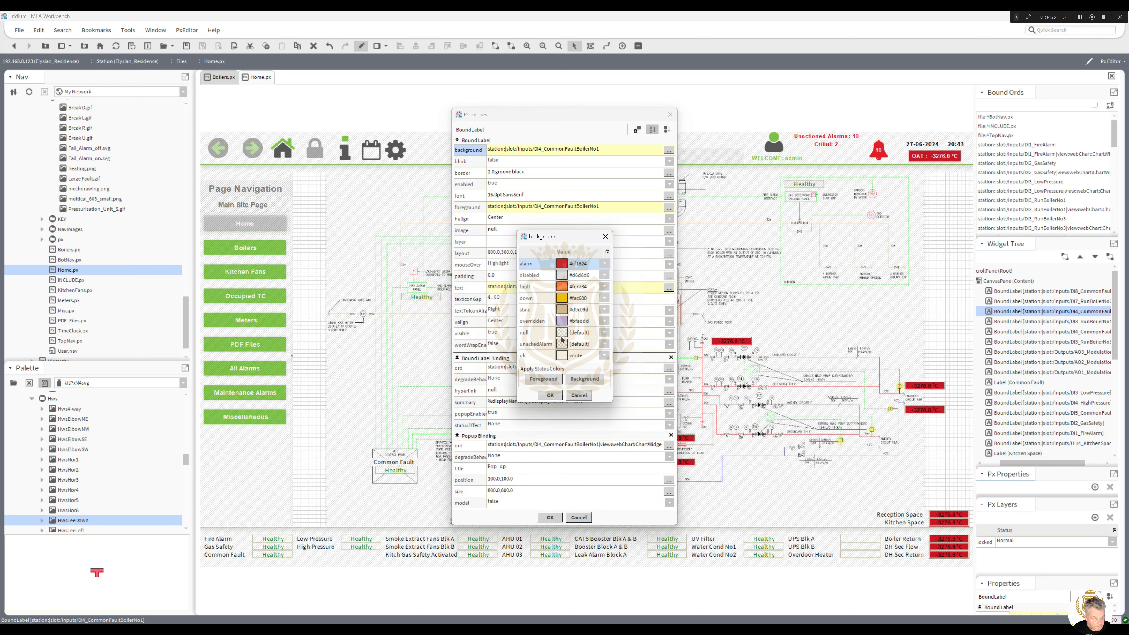
{"action": "left_click", "coordinate": [561, 345]}
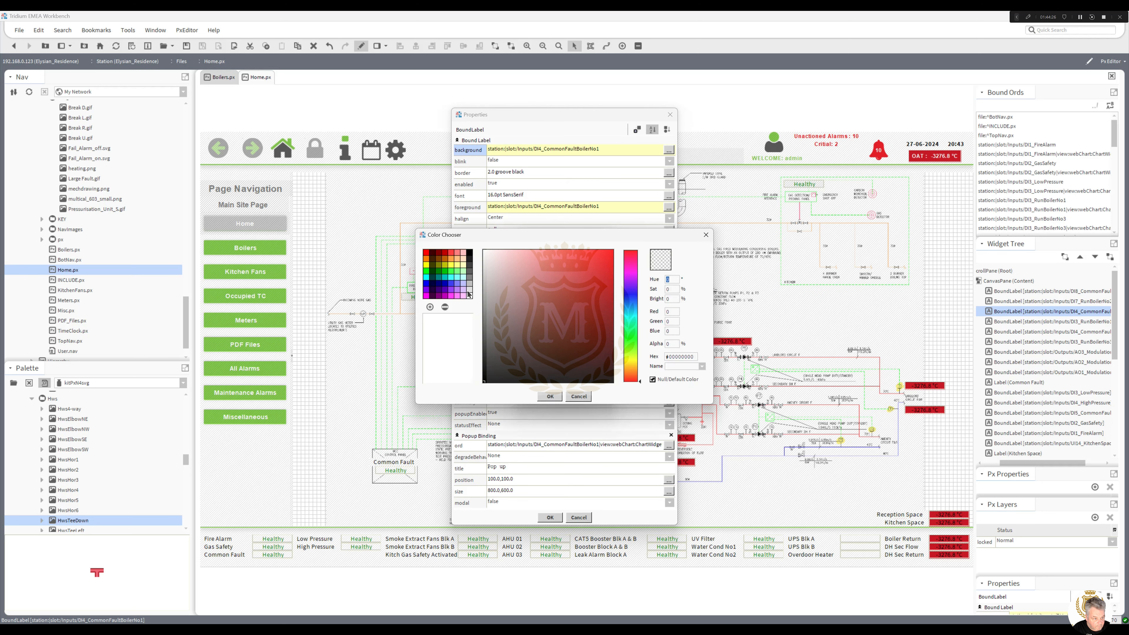
{"action": "left_click", "coordinate": [551, 397]}
{"action": "left_click", "coordinate": [559, 333]}
{"action": "left_click", "coordinate": [470, 297]}
{"action": "left_click", "coordinate": [549, 396]}
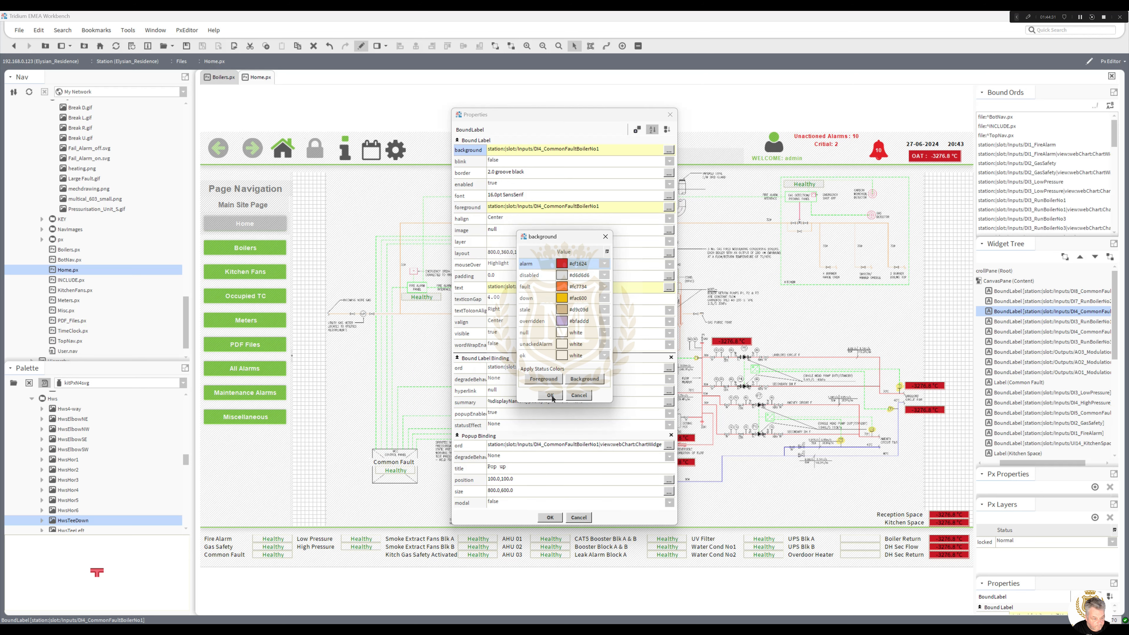
{"action": "left_click", "coordinate": [549, 396]}
{"action": "left_click", "coordinate": [550, 517]}
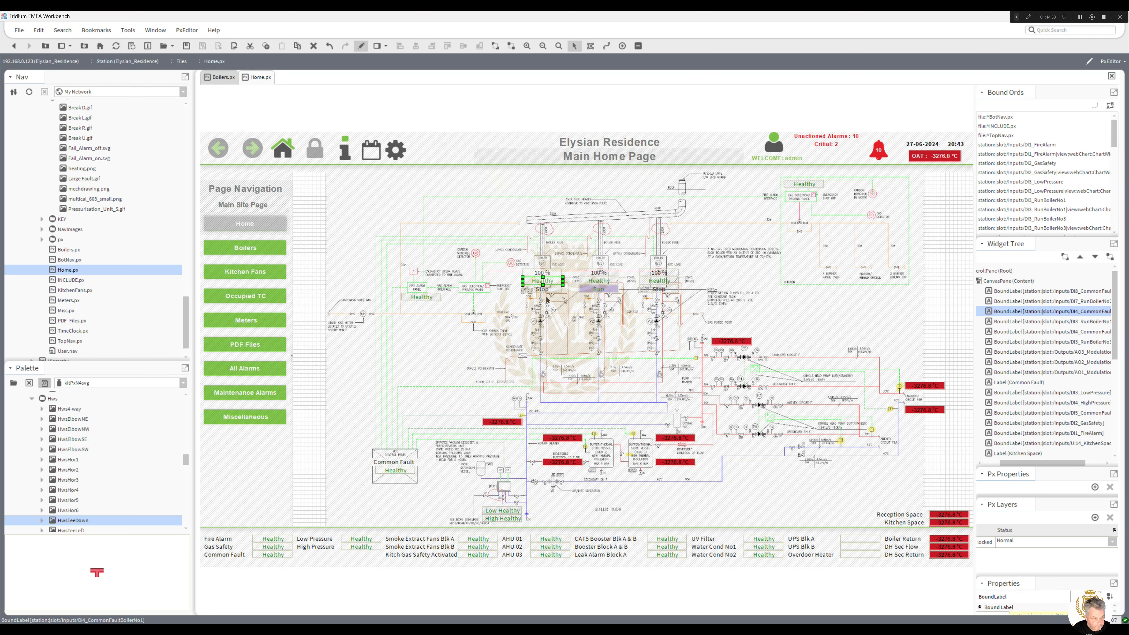
Set the Boiler No1 run value's background to white for the ok, unackedAlarm and null statuses
{"action": "double_click", "coordinate": [544, 291]}
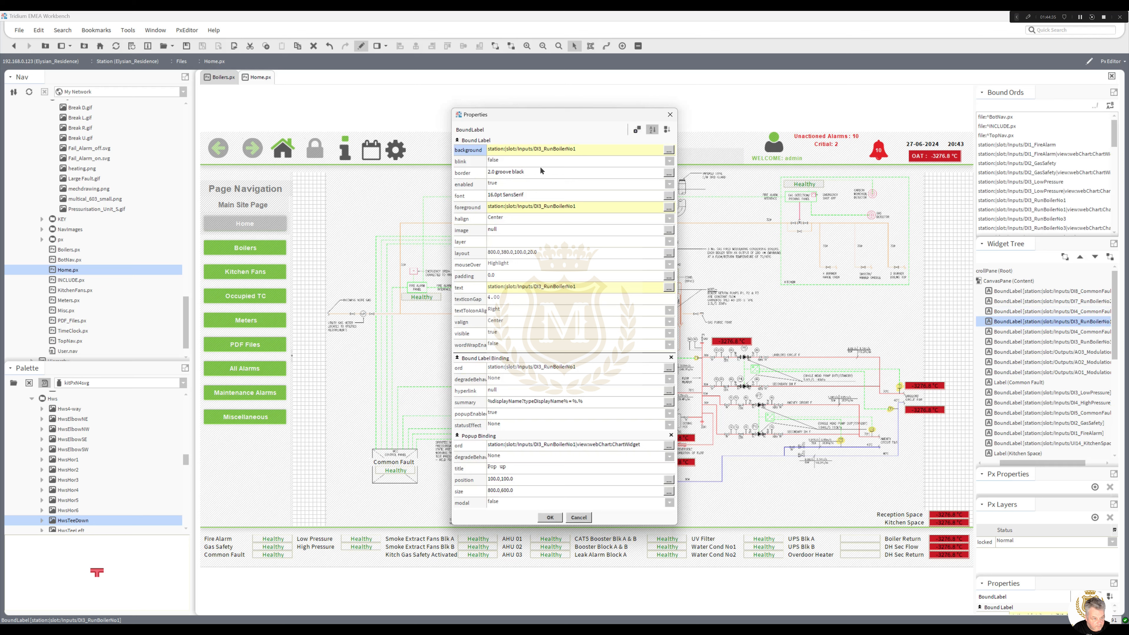
{"action": "left_click", "coordinate": [538, 154]}
{"action": "left_click", "coordinate": [562, 356]}
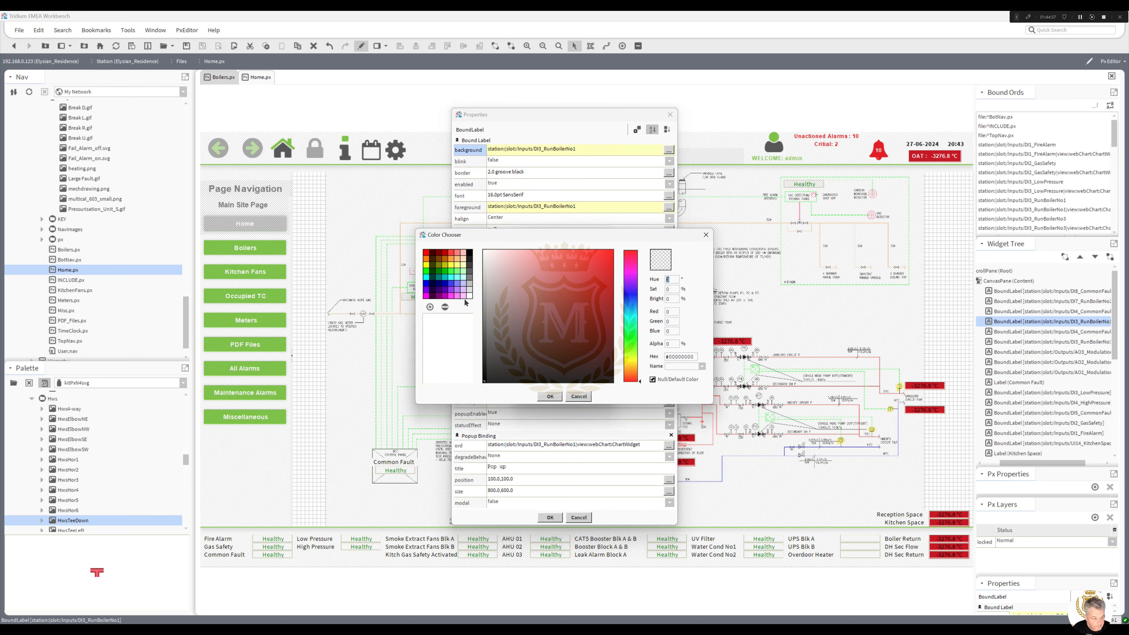
{"action": "left_click", "coordinate": [550, 397]}
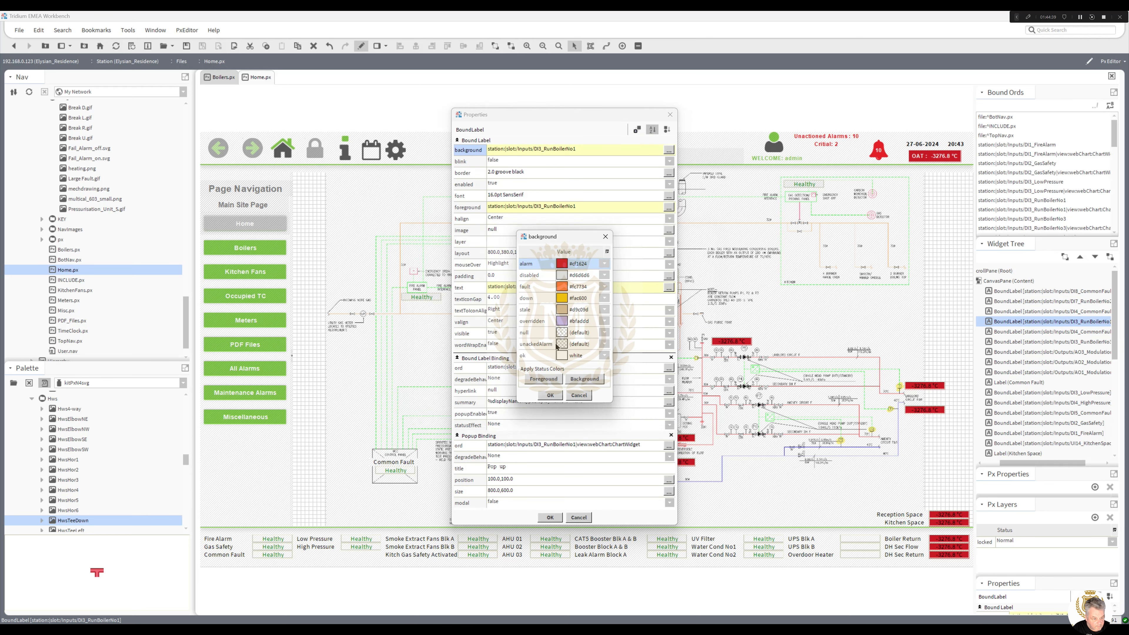
{"action": "left_click", "coordinate": [561, 330]}
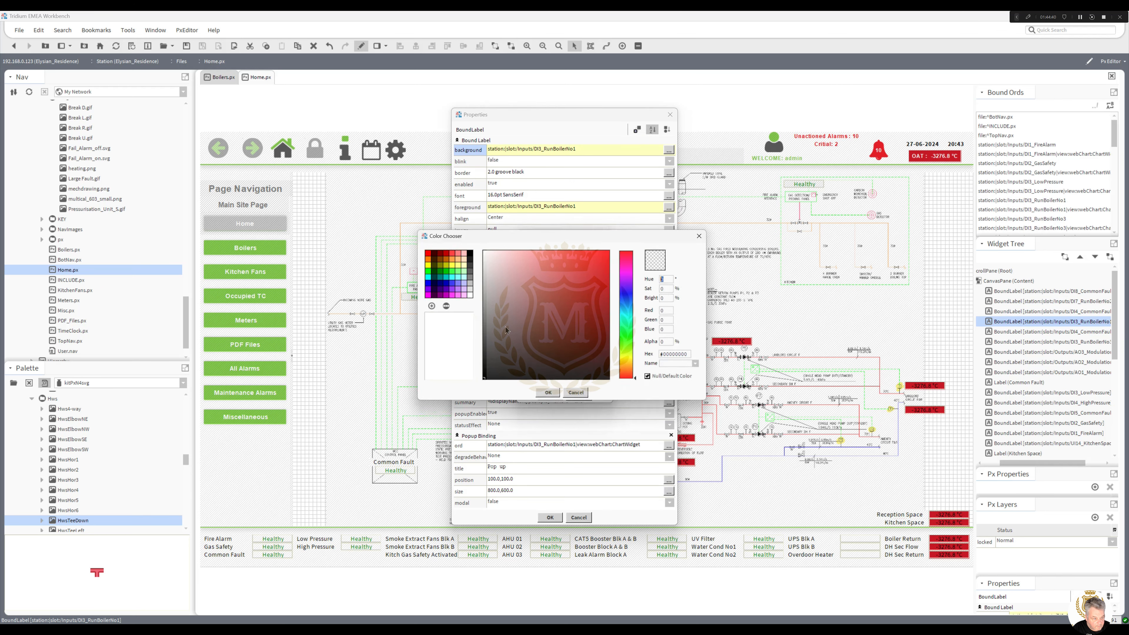
{"action": "left_click", "coordinate": [551, 396]}
{"action": "left_click", "coordinate": [561, 330]}
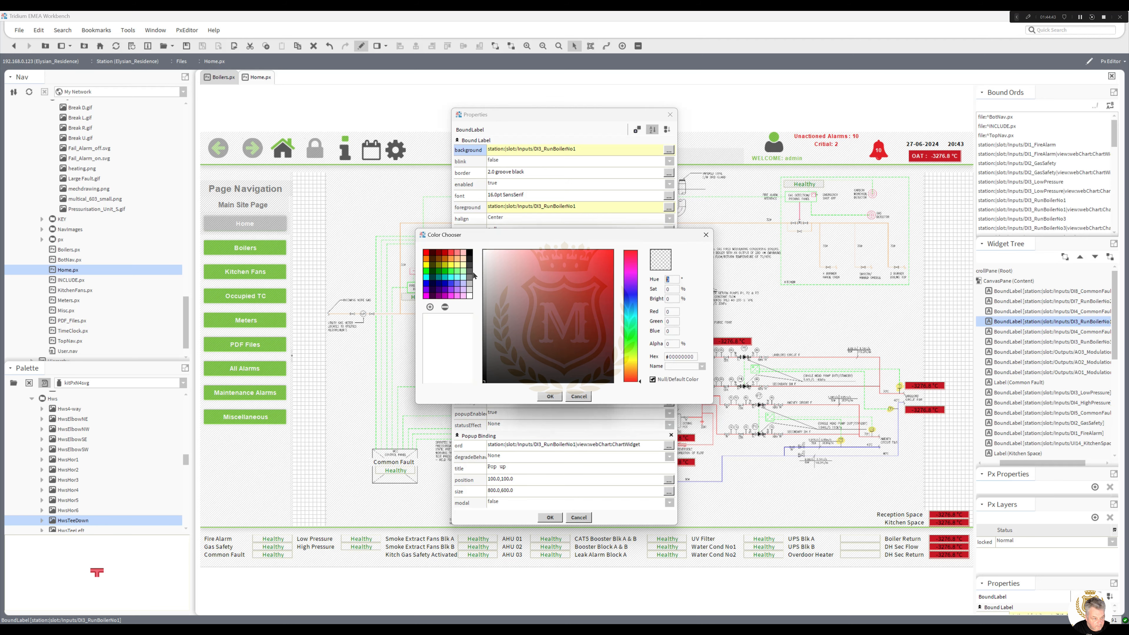
{"action": "left_click", "coordinate": [470, 296]}
{"action": "left_click", "coordinate": [550, 396]}
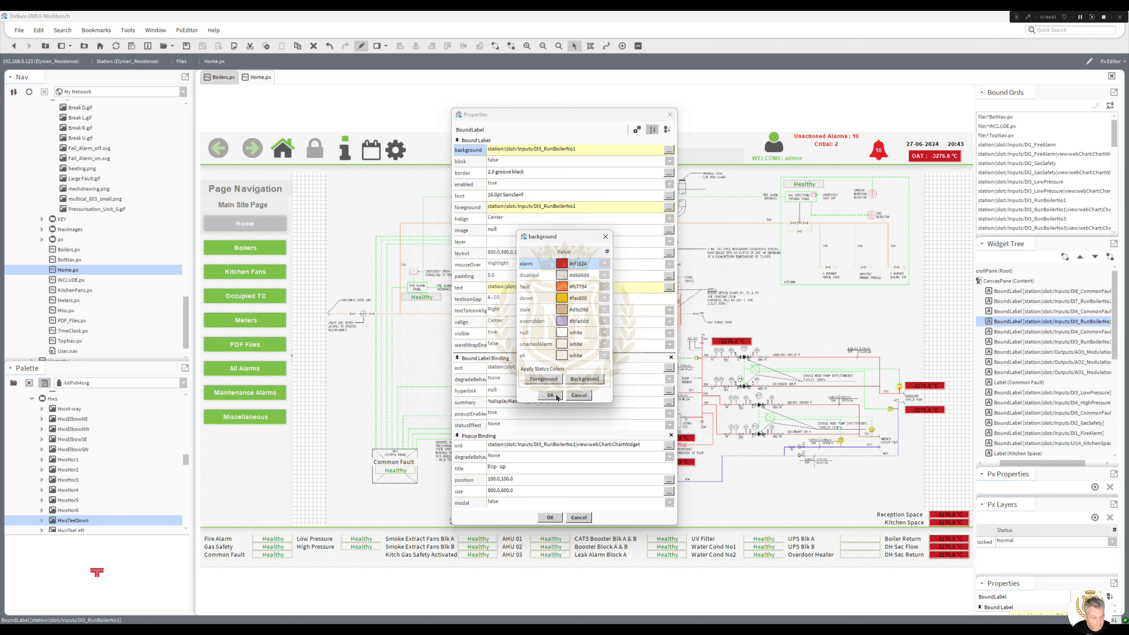
{"action": "left_click", "coordinate": [551, 395]}
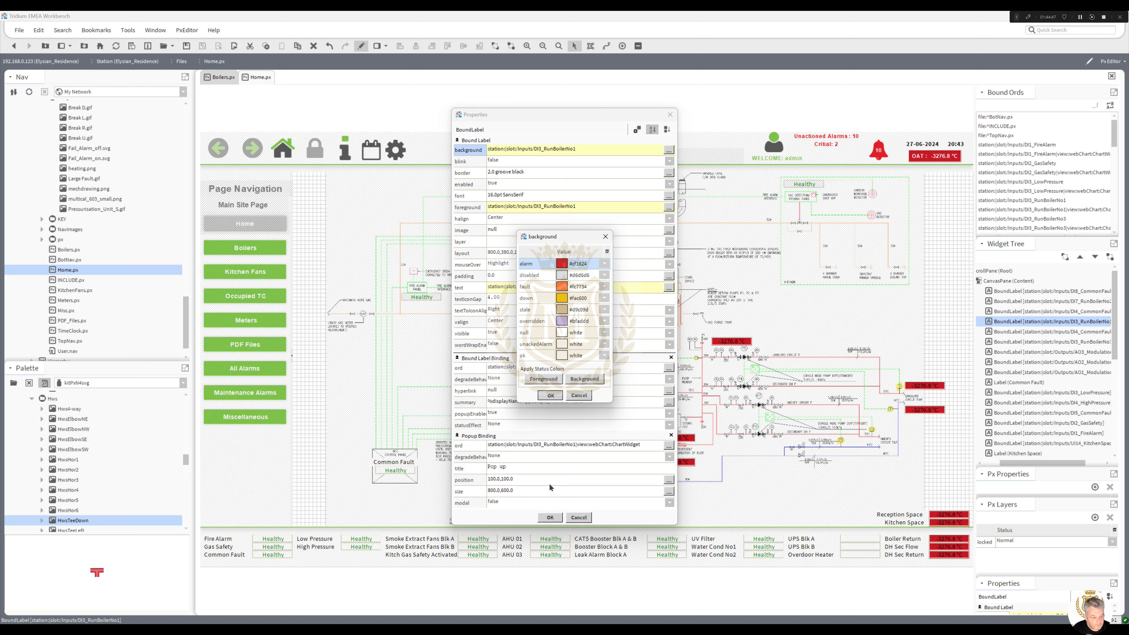
{"action": "left_click", "coordinate": [550, 517]}
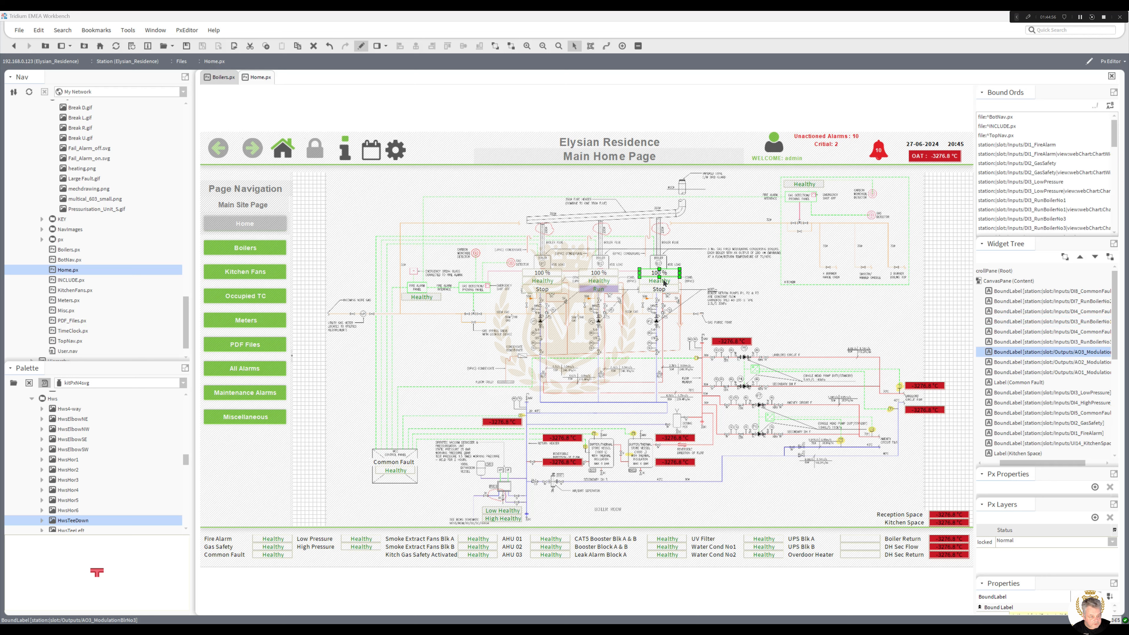
Copy the fault, flow and enable values of pumps P01, P02 and P03 from the Boilers page and paste them into the Home page
{"action": "left_click", "coordinate": [223, 78]}
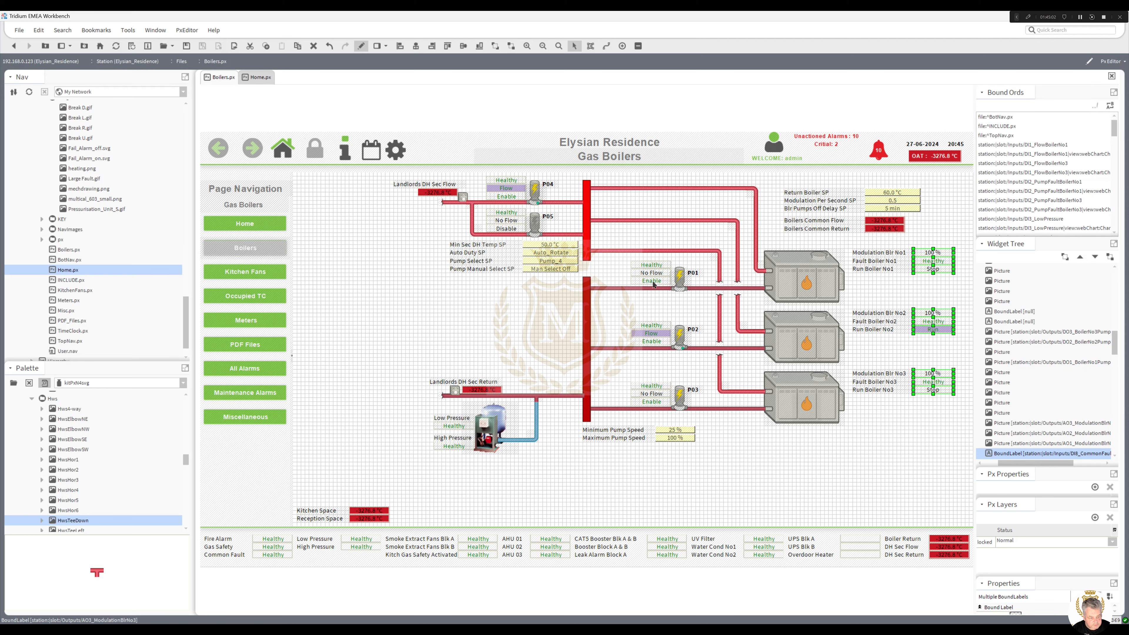
{"action": "left_click", "coordinate": [653, 285]}
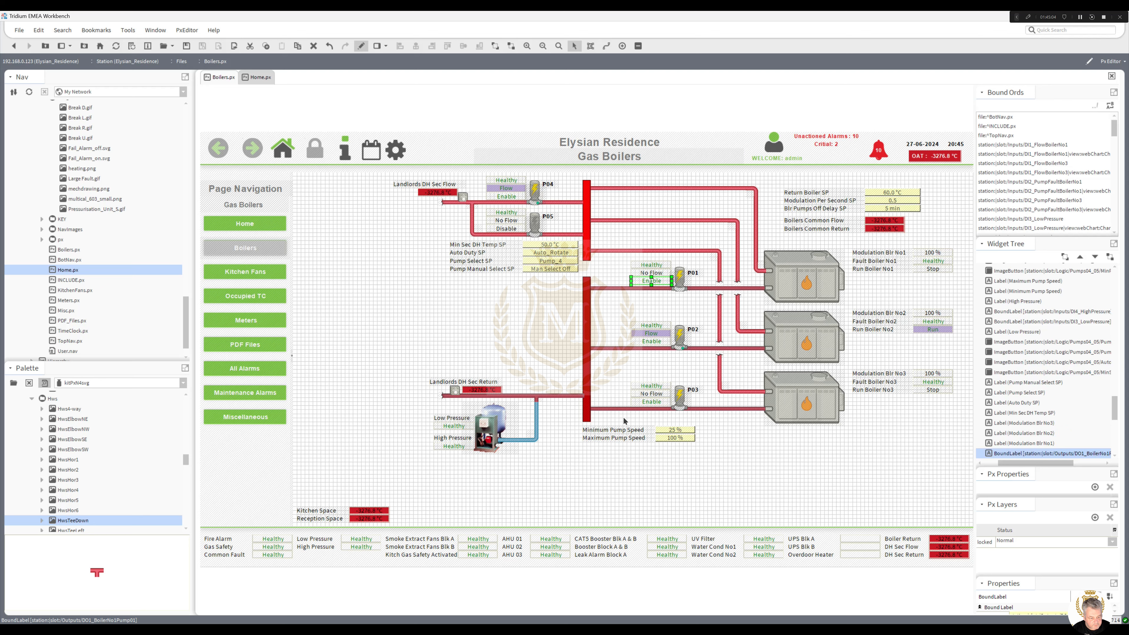
{"action": "left_click_drag", "start_coordinate": [682, 418], "coordinate": [623, 254]}
{"action": "right_click", "coordinate": [659, 269]}
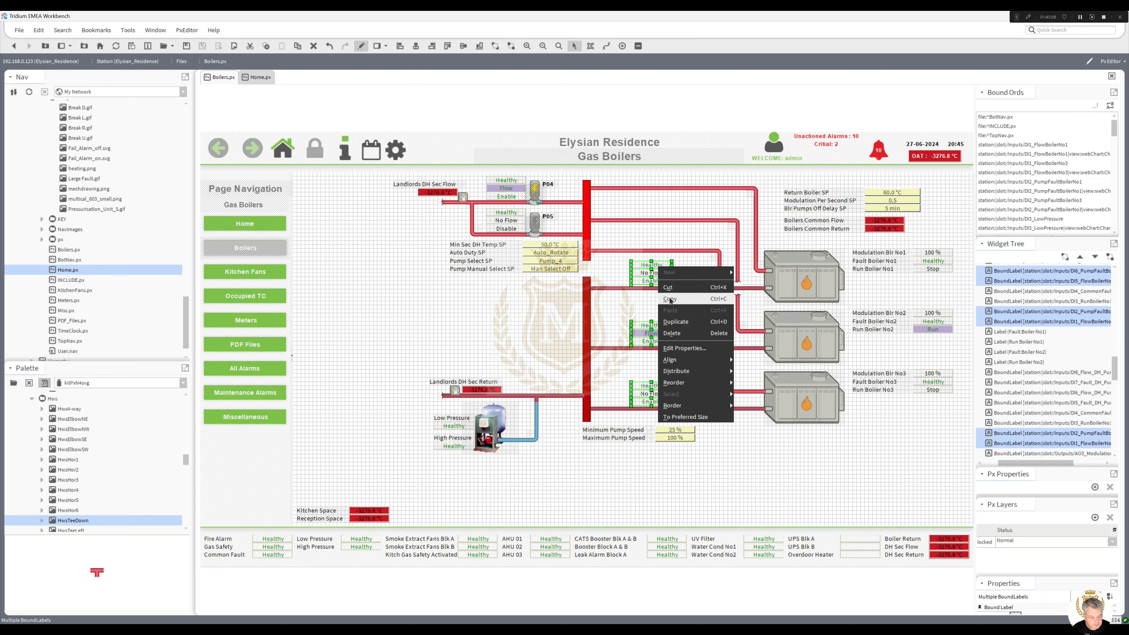
{"action": "left_click", "coordinate": [671, 301]}
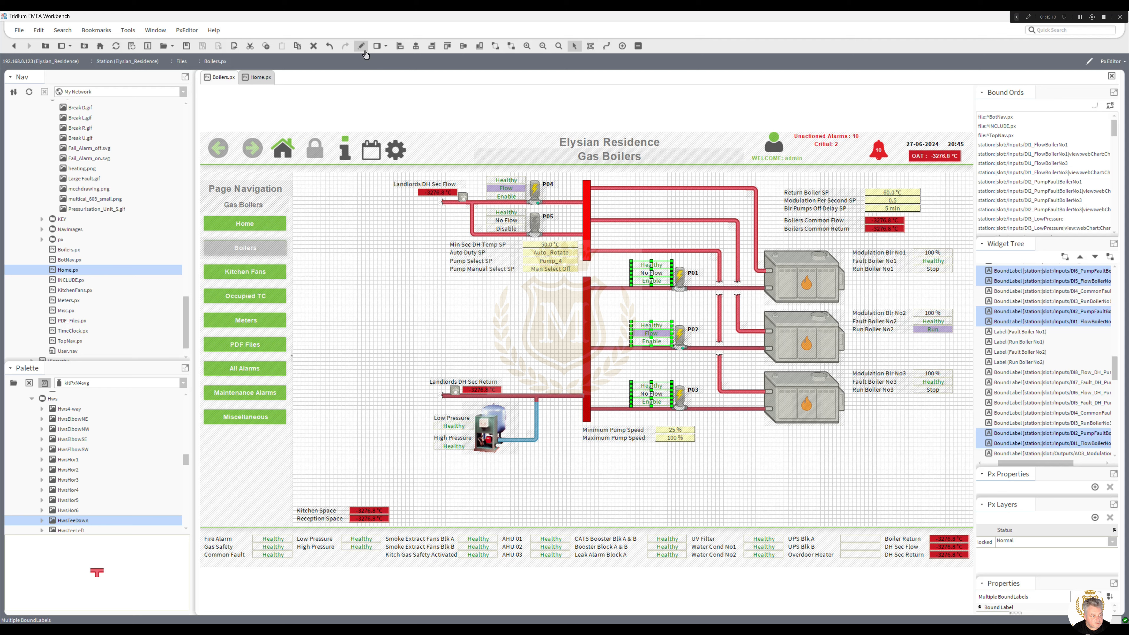
{"action": "left_click", "coordinate": [258, 78]}
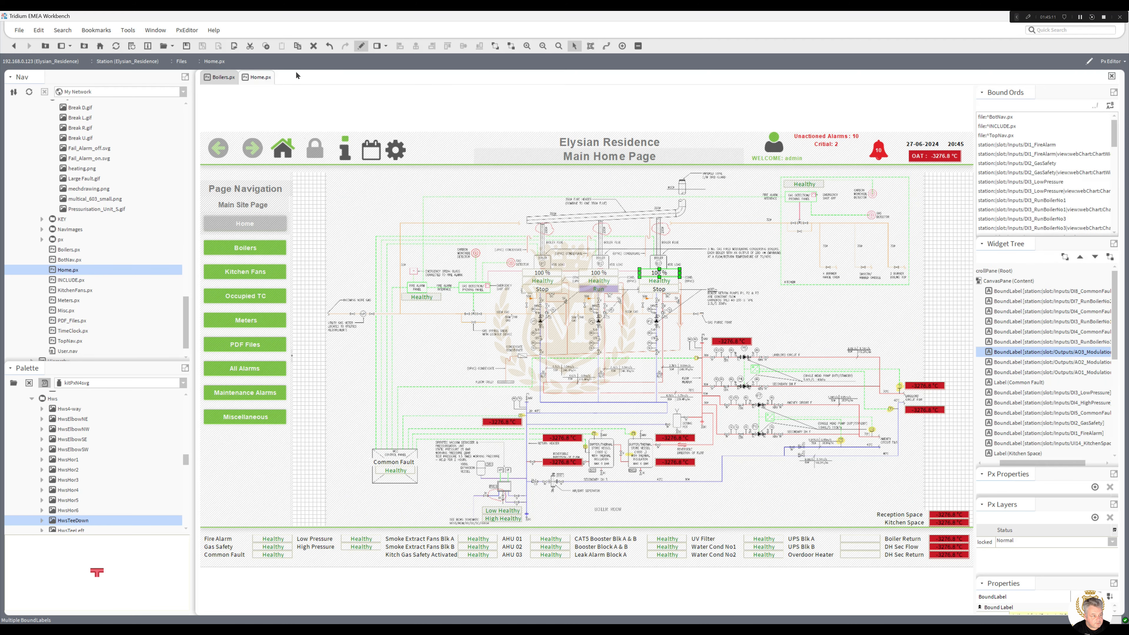
{"action": "right_click", "coordinate": [311, 217]}
{"action": "left_click", "coordinate": [355, 273]}
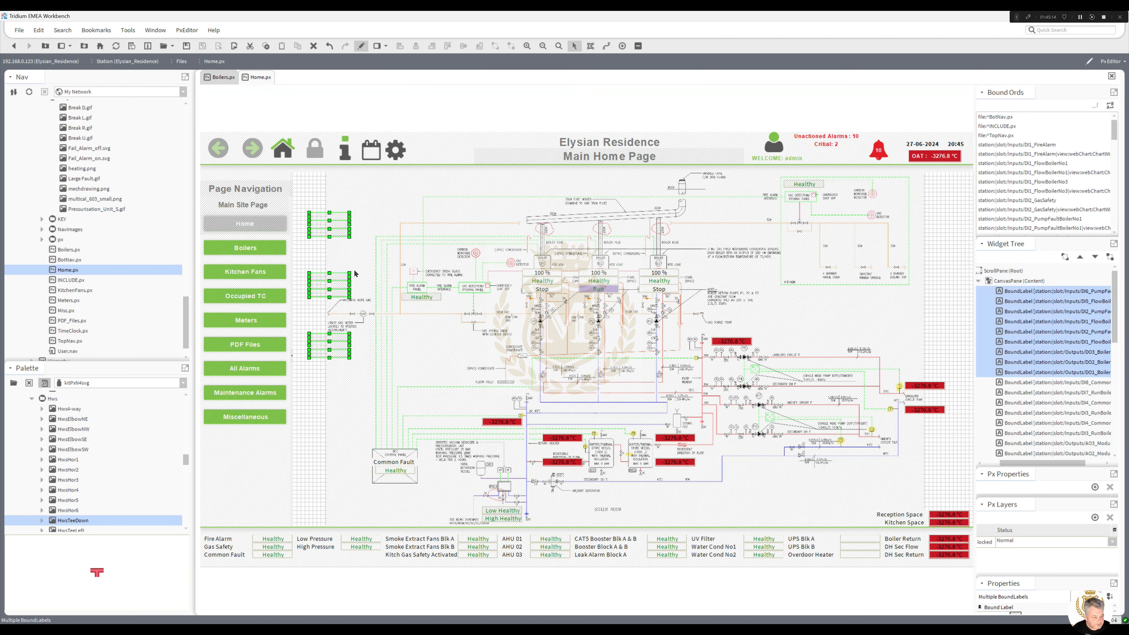
Move each pasted group of pump values below its boiler's pump in the schematic, ordered P1, P2 and P3, and leave edit mode
{"action": "left_click", "coordinate": [310, 250]}
{"action": "left_click", "coordinate": [334, 220]}
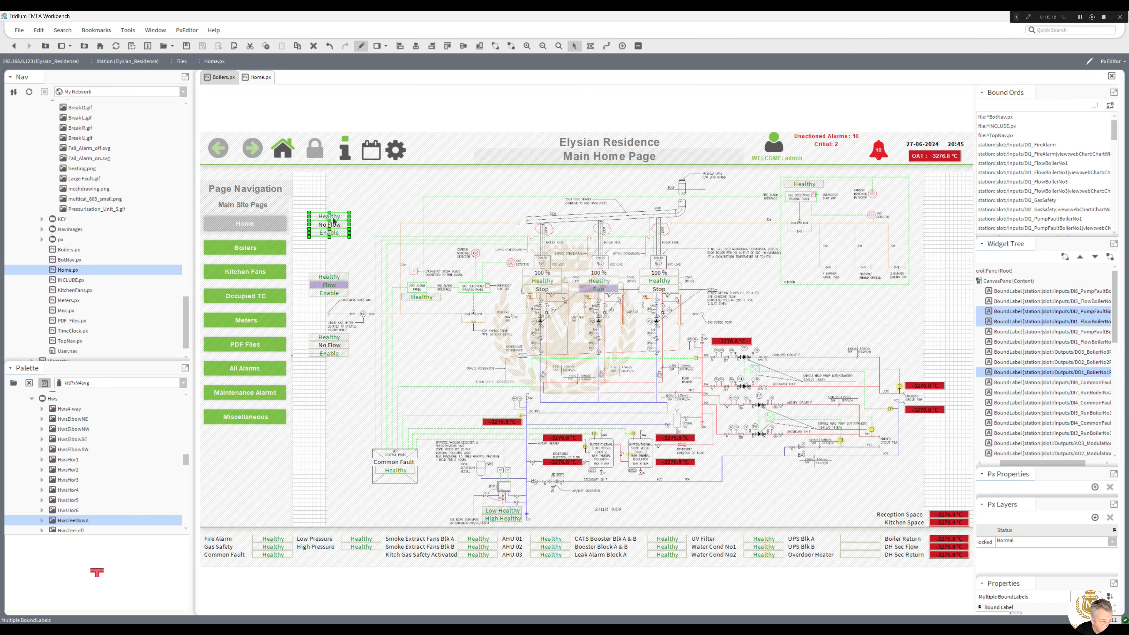
{"action": "mouse_move", "coordinate": [334, 220]}
{"action": "left_mouse_down"}
{"action": "mouse_move", "coordinate": [422, 283]}
{"action": "mouse_move", "coordinate": [526, 339]}
{"action": "mouse_move", "coordinate": [543, 332]}
{"action": "left_mouse_up"}
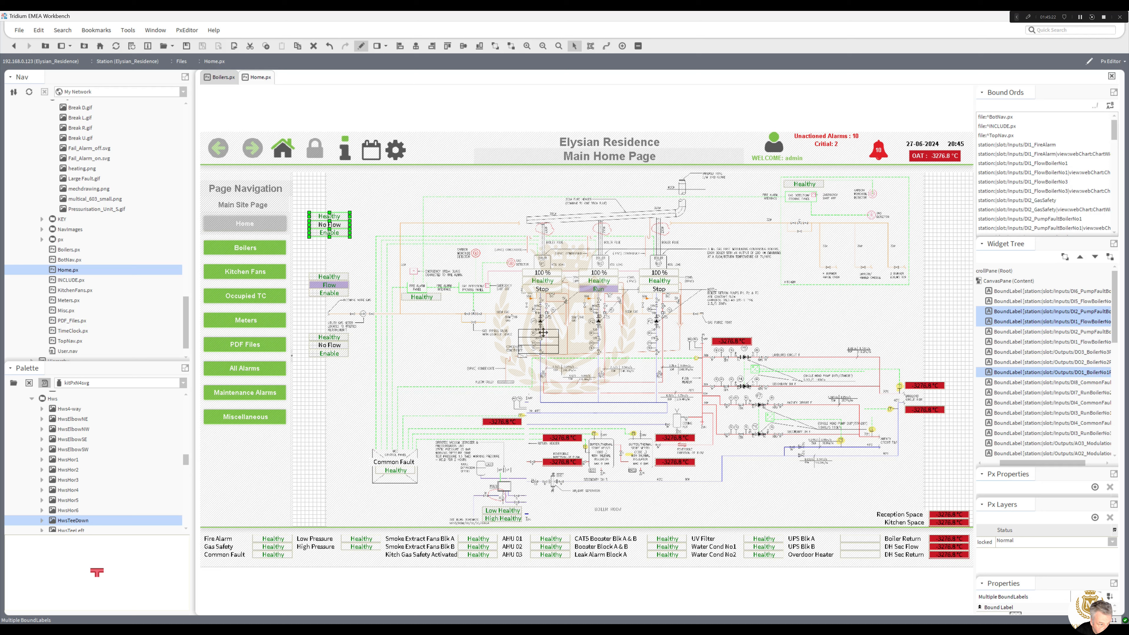
{"action": "left_click_drag", "start_coordinate": [543, 333], "coordinate": [539, 335]}
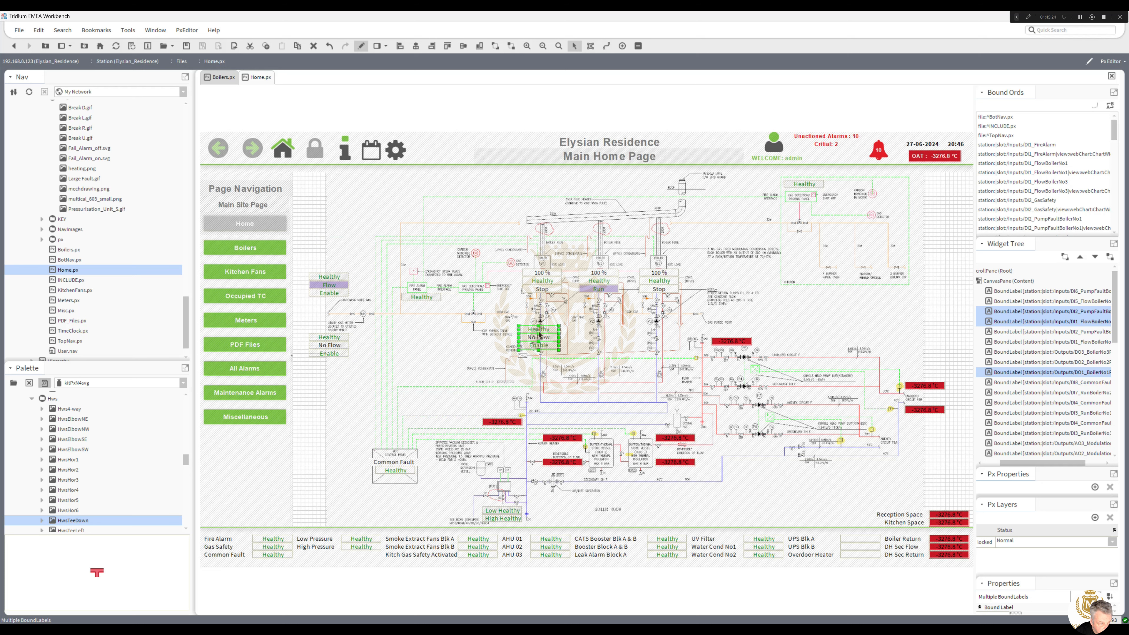
{"action": "left_click", "coordinate": [336, 285]}
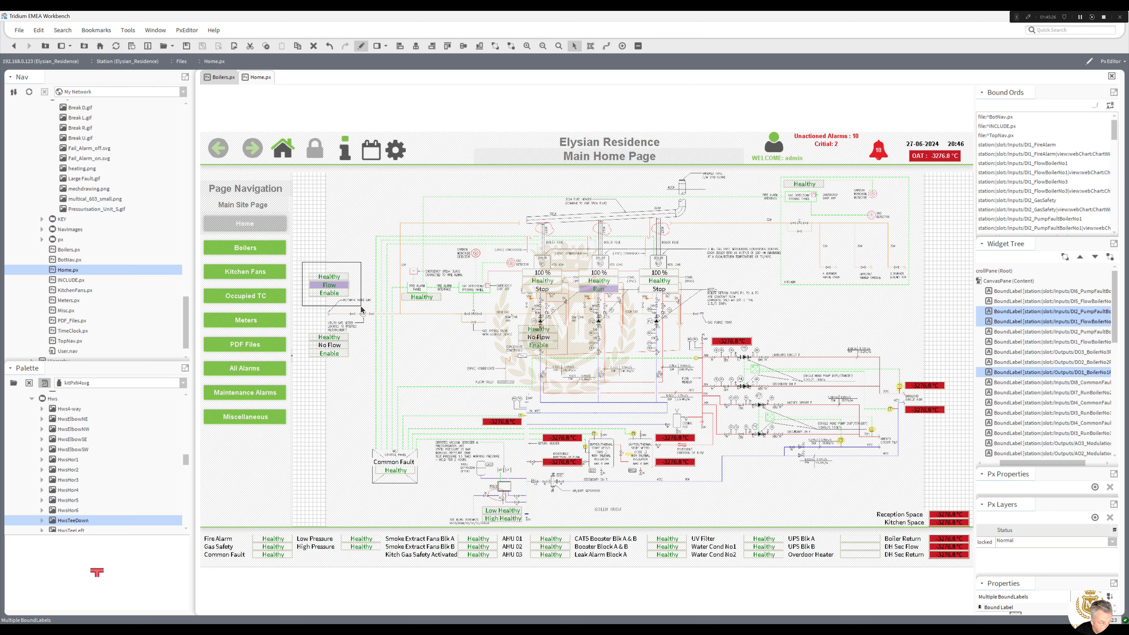
{"action": "mouse_move", "coordinate": [340, 282]}
{"action": "left_mouse_down"}
{"action": "mouse_move", "coordinate": [561, 333]}
{"action": "mouse_move", "coordinate": [598, 329]}
{"action": "left_mouse_up"}
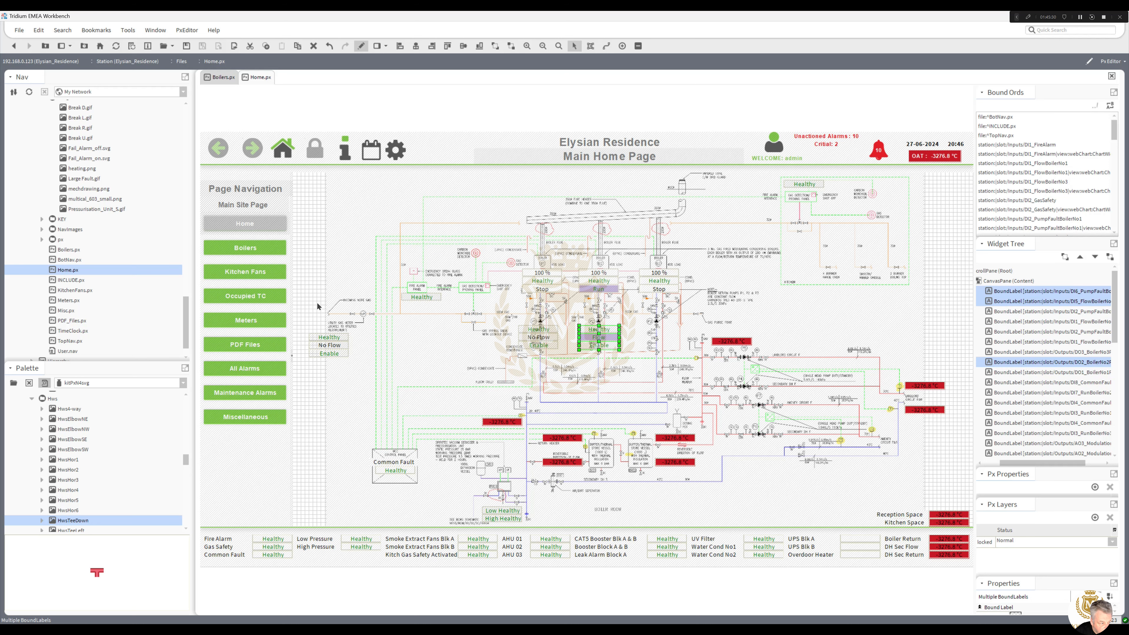
{"action": "left_click", "coordinate": [329, 340]}
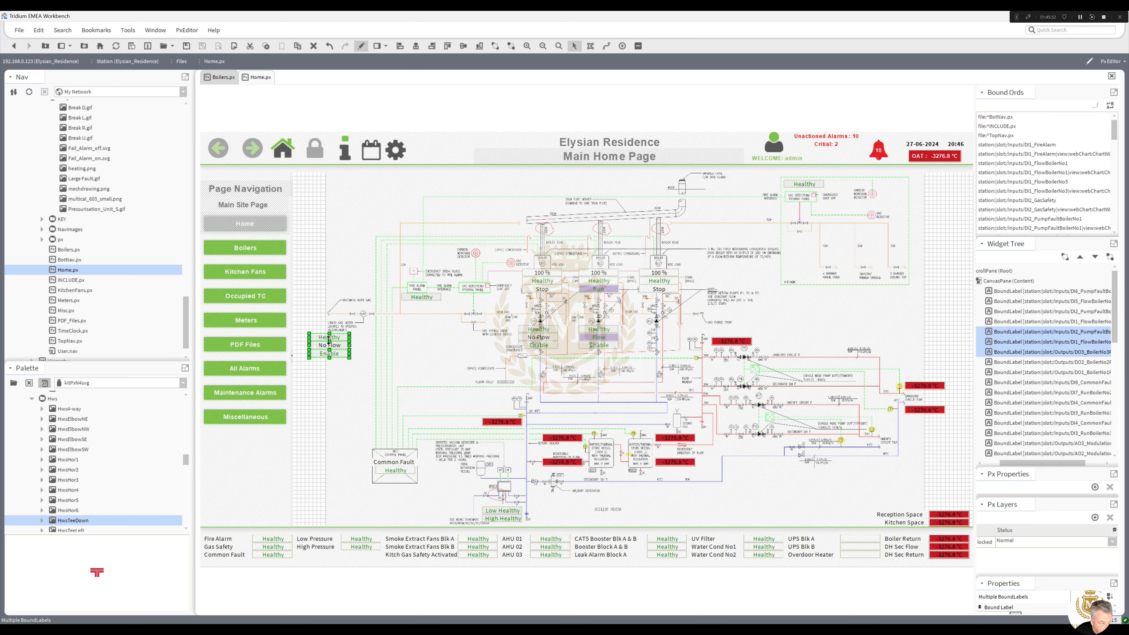
{"action": "mouse_move", "coordinate": [327, 341]}
{"action": "left_mouse_down"}
{"action": "mouse_move", "coordinate": [605, 342]}
{"action": "mouse_move", "coordinate": [654, 330]}
{"action": "left_mouse_up"}
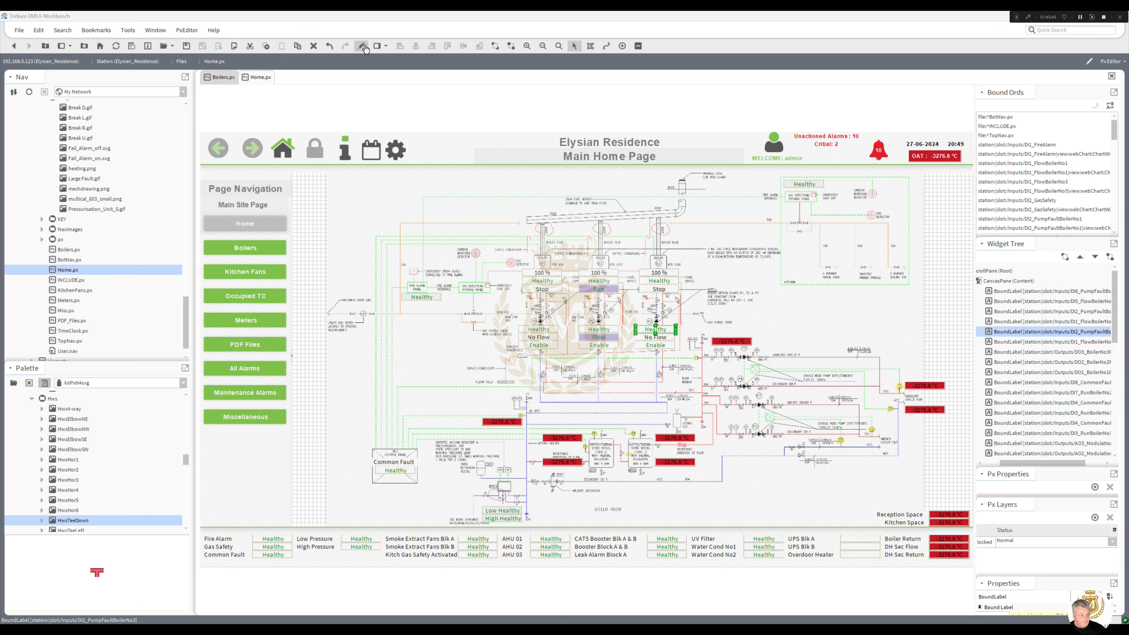
{"action": "left_click", "coordinate": [361, 46]}
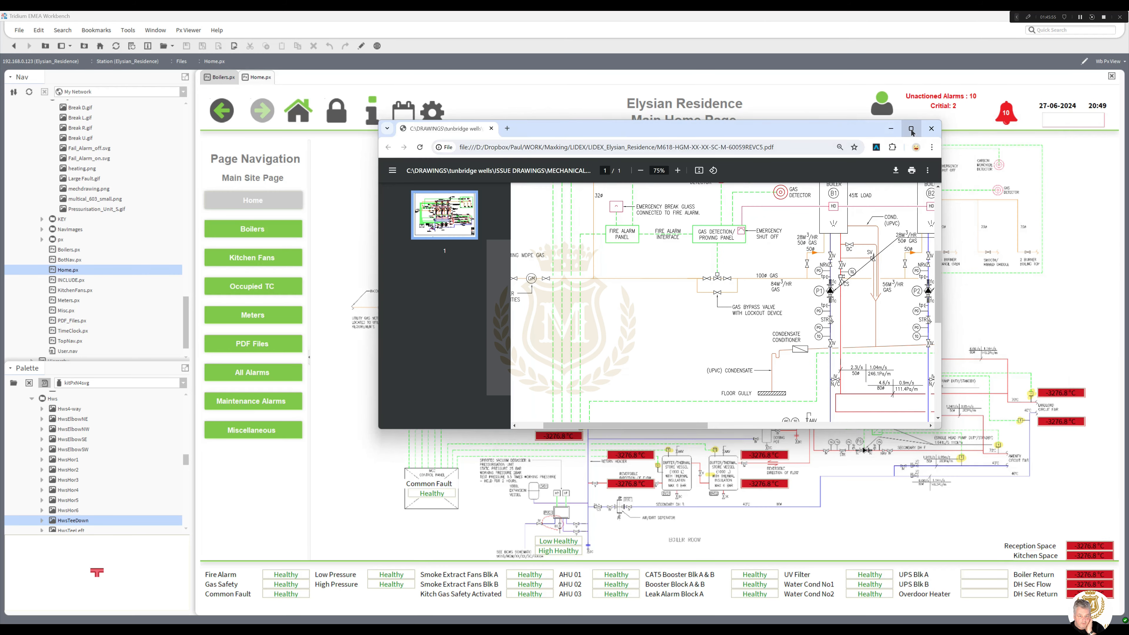
Switch to Chrome, maximize it and load the station at 192.168.0.123 in a new tab
{"action": "left_click", "coordinate": [911, 129]}
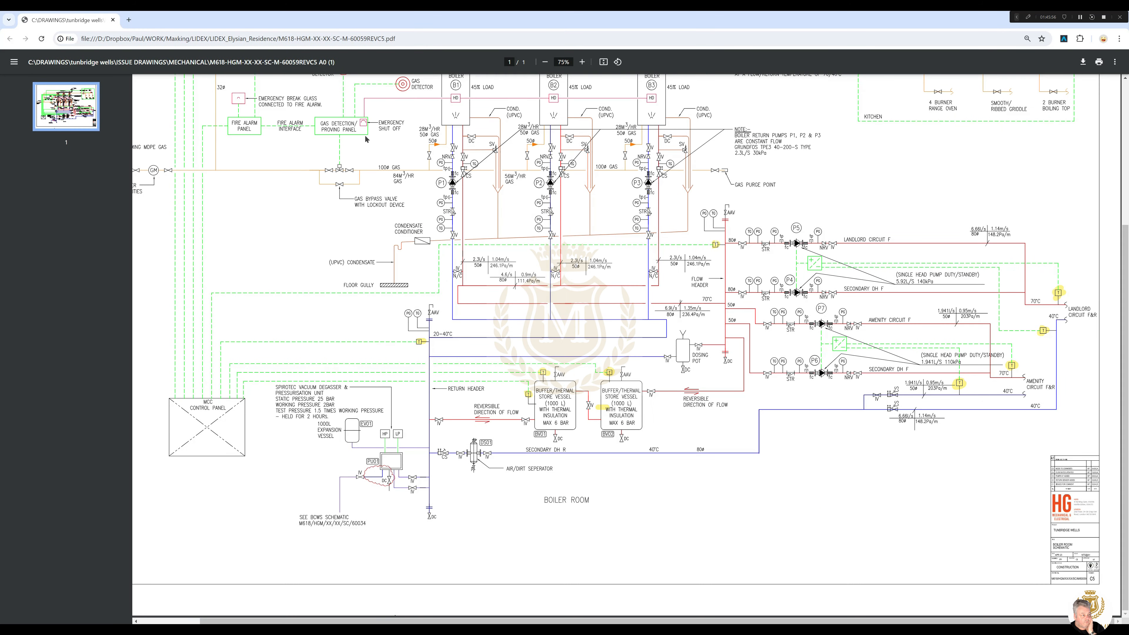
{"action": "left_click", "coordinate": [129, 21]}
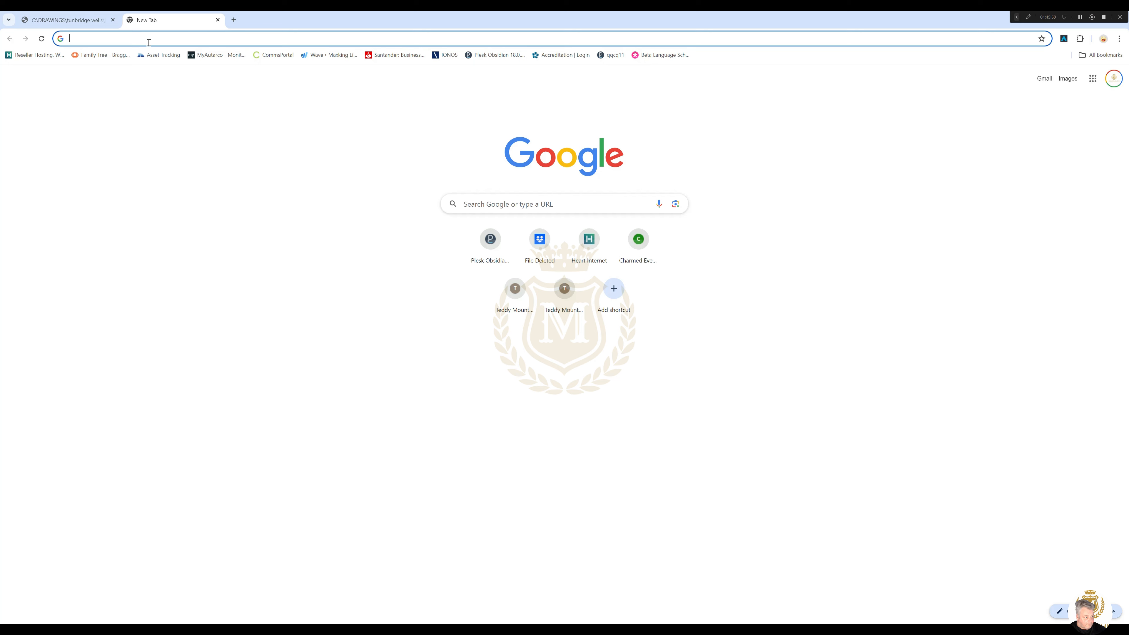
{"action": "type", "text": "19"}
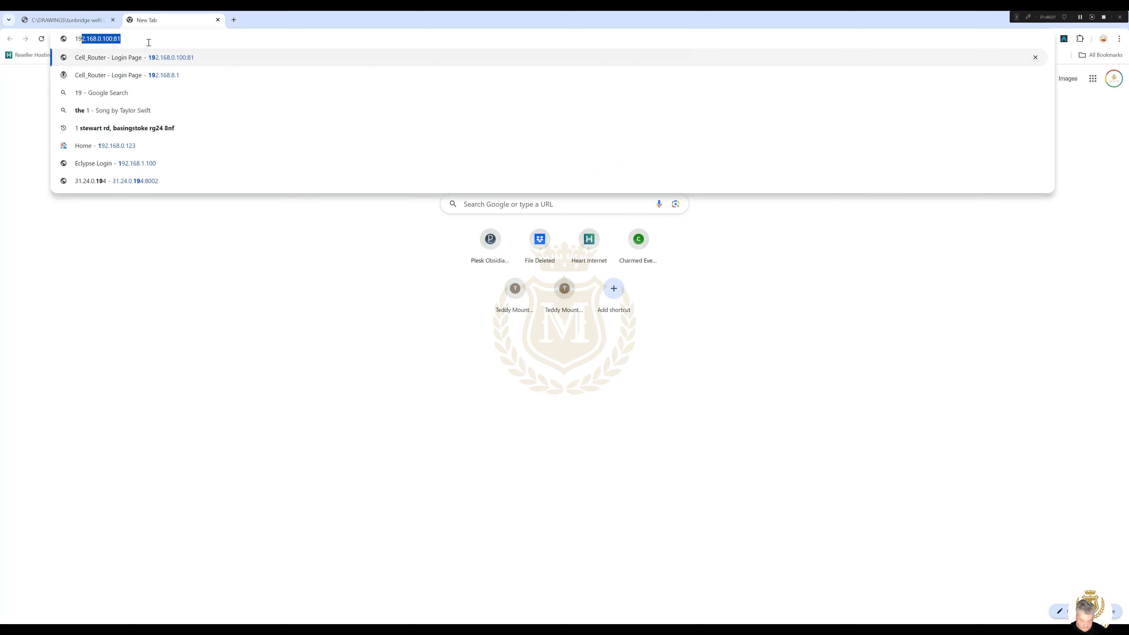
{"action": "type", "text": "2.168.0.123"}
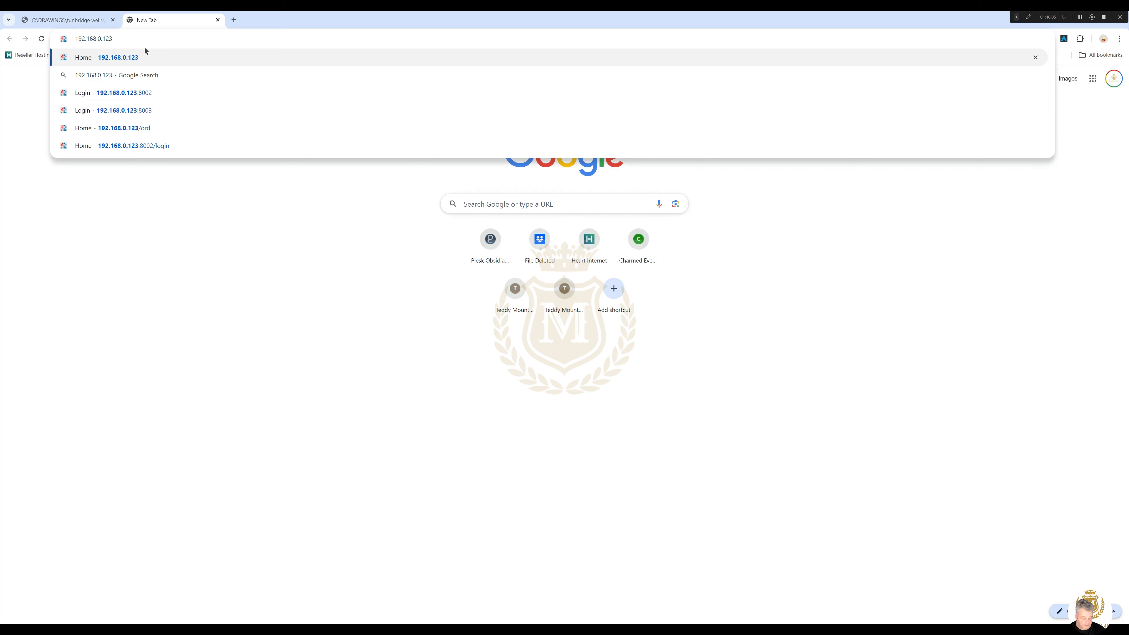
{"action": "key", "text": "Return"}
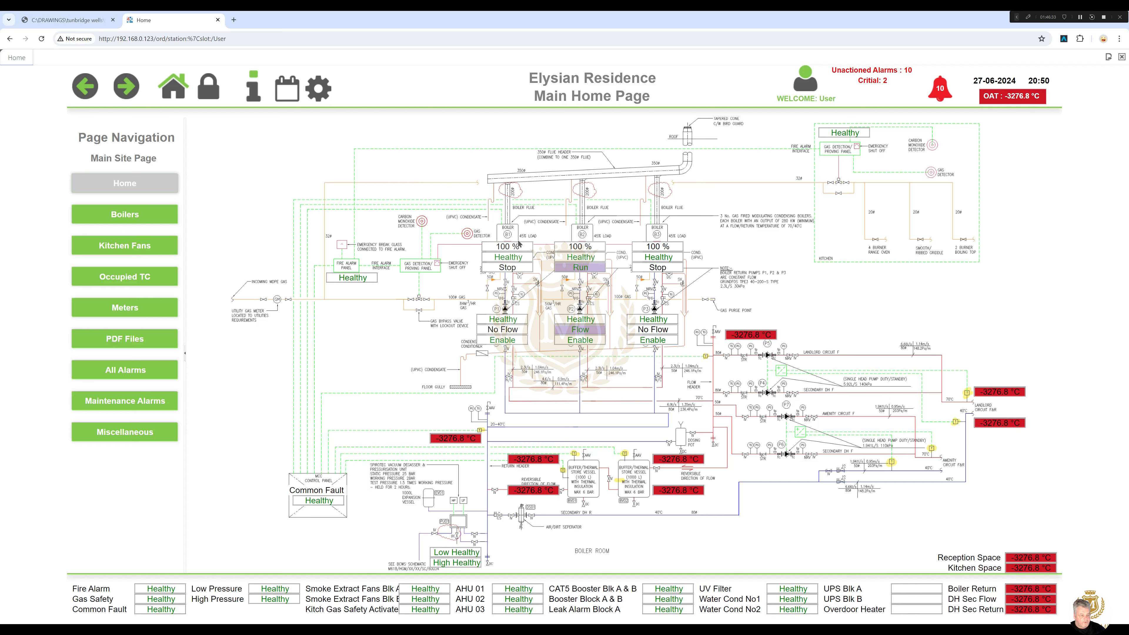
Open Boiler No1's modulation chart from the Home page, show the Last 24 Hours, and close the chart
{"action": "left_click", "coordinate": [507, 250]}
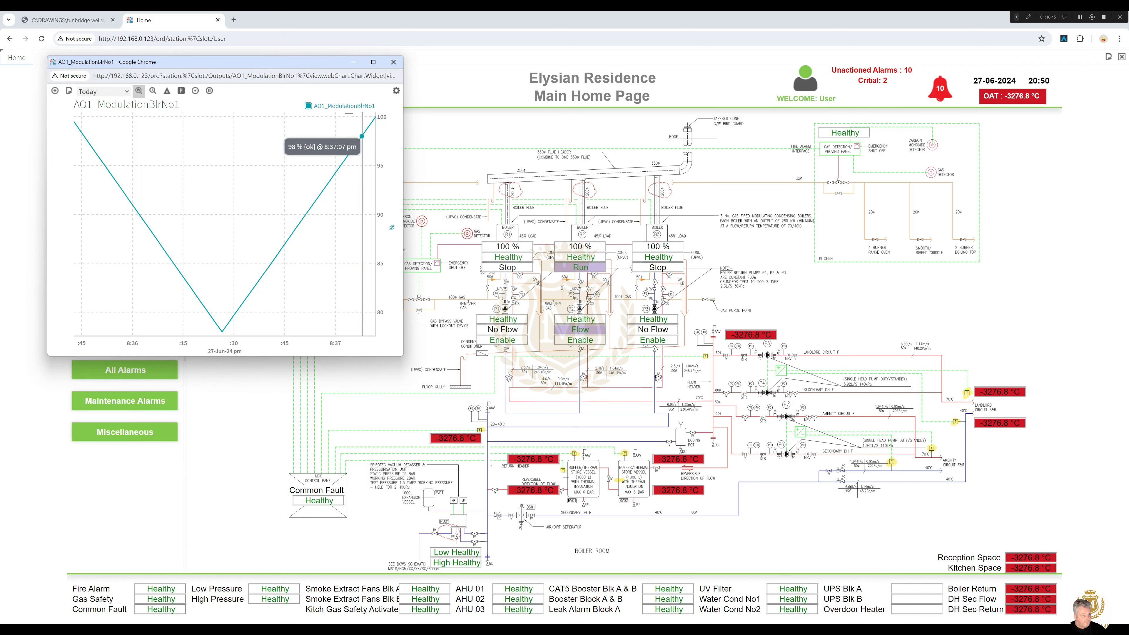
{"action": "left_click", "coordinate": [128, 92]}
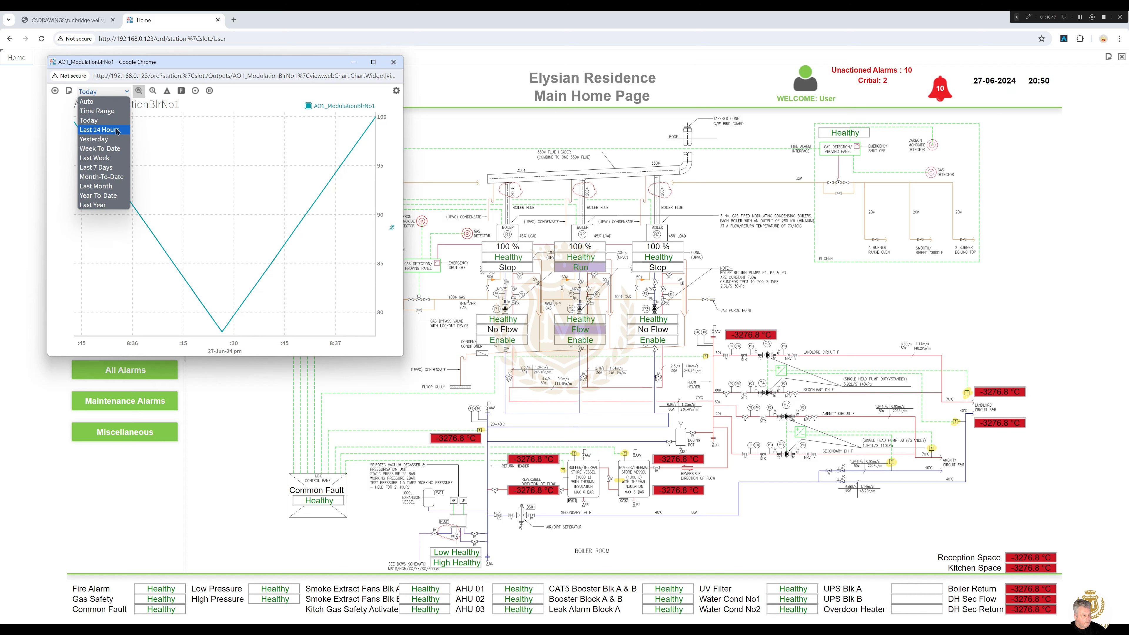
{"action": "left_click", "coordinate": [113, 132]}
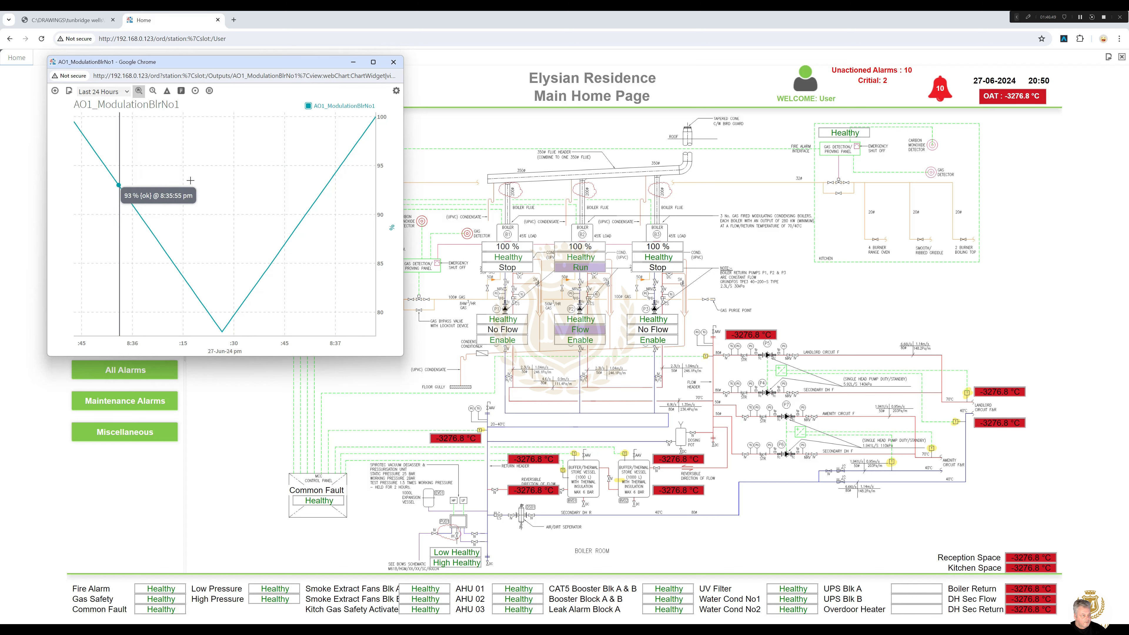
{"action": "left_click", "coordinate": [394, 62]}
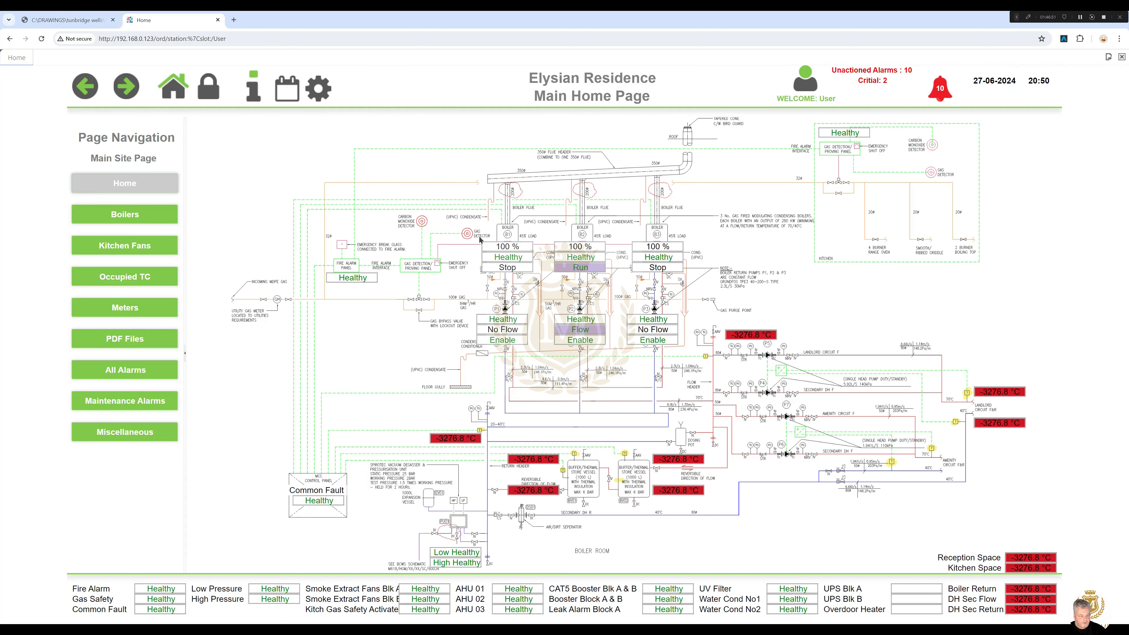
Check the pop-up charts of Boiler No1's run value and the BV01 upper buffer vessel temperature, closing each one
{"action": "left_click", "coordinate": [513, 272]}
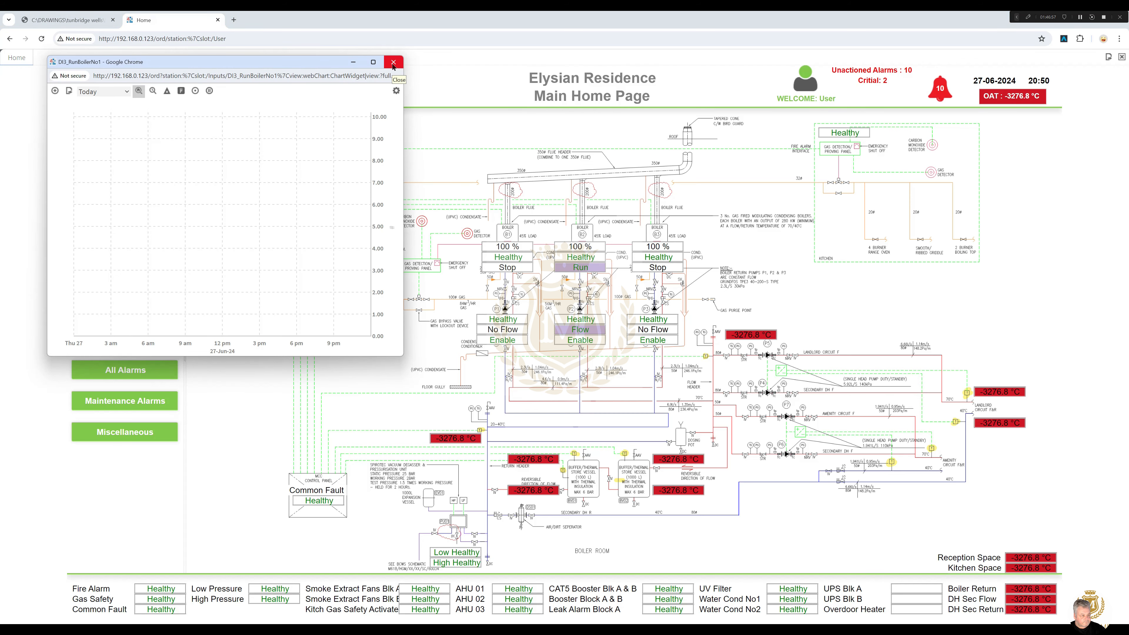
{"action": "left_click", "coordinate": [393, 63]}
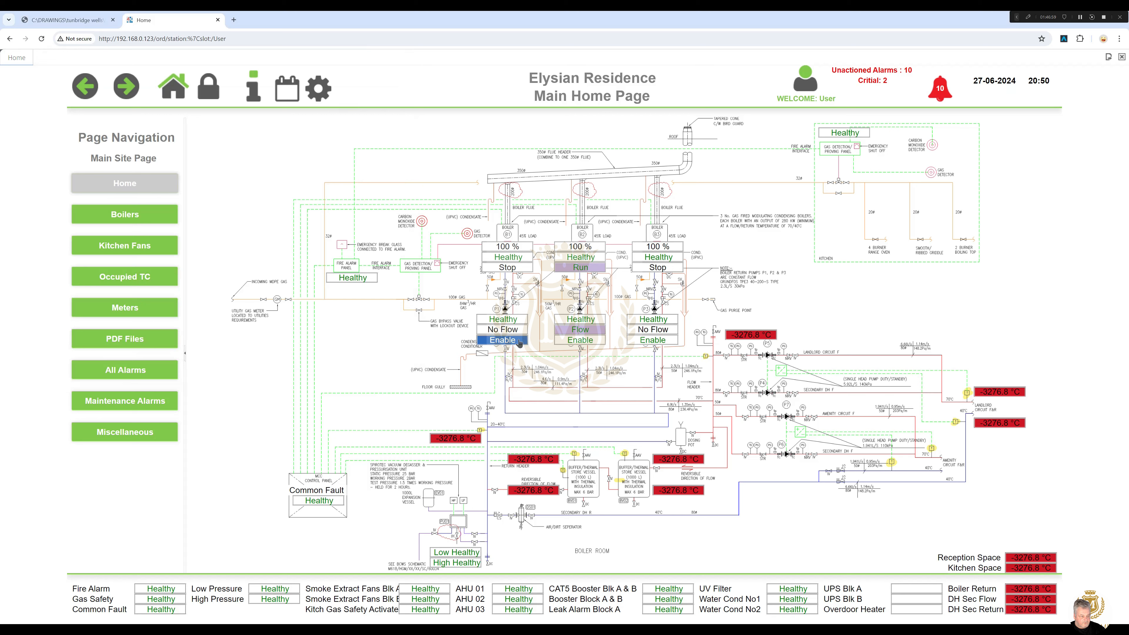
{"action": "left_click", "coordinate": [527, 462]}
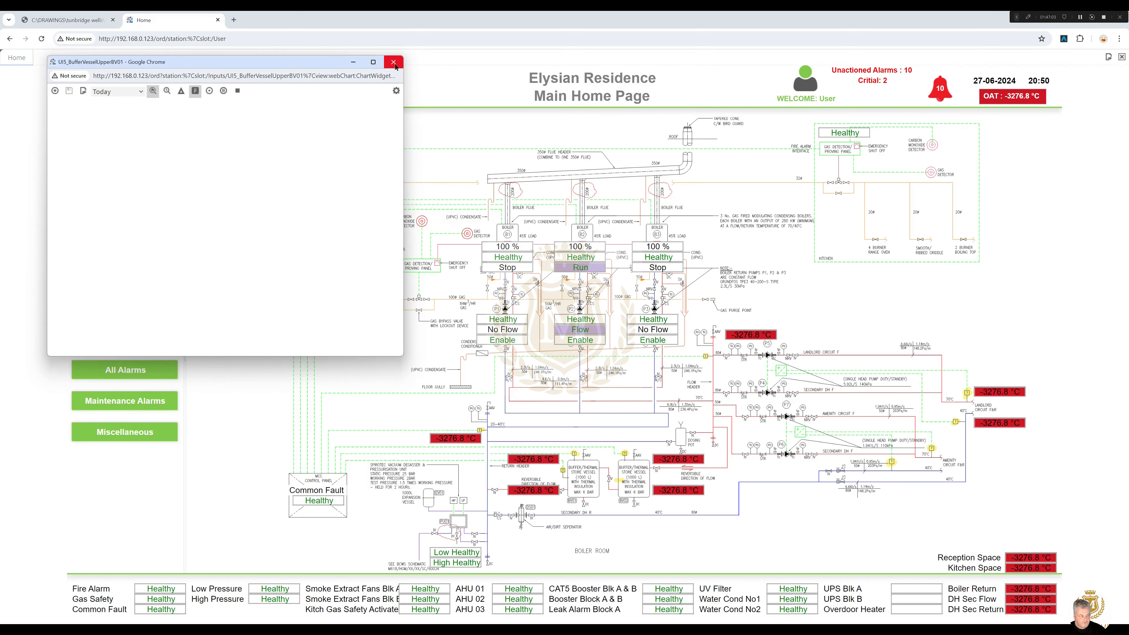
{"action": "left_click", "coordinate": [394, 63]}
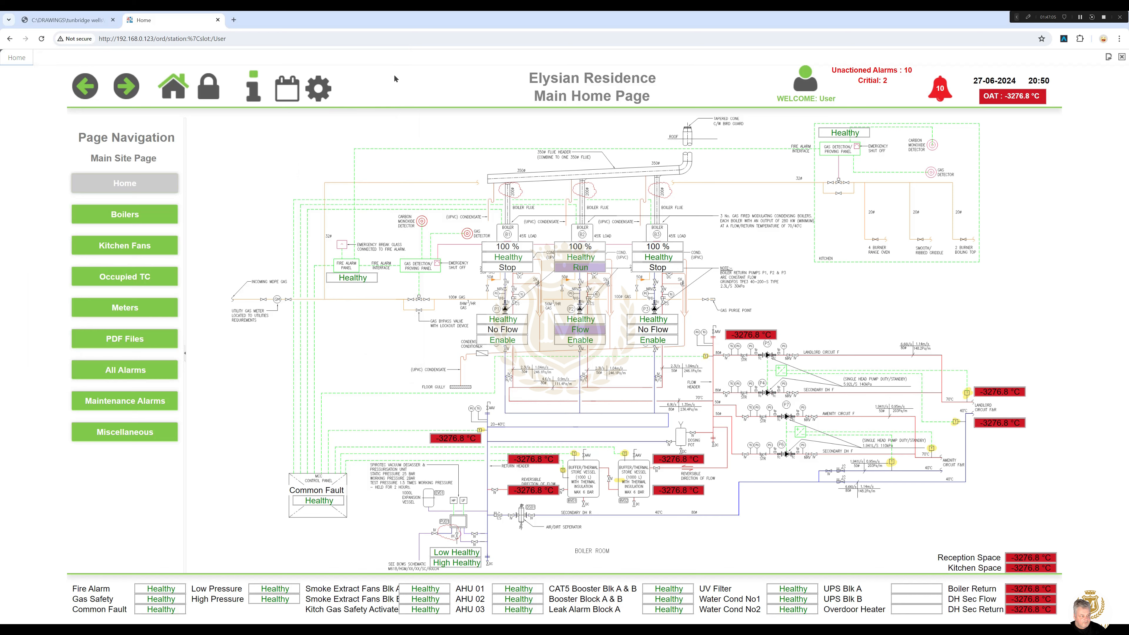
Browse from the Home page to the Boilers page, back to Home, and on to the Kitchen Fans page
{"action": "left_click", "coordinate": [142, 216]}
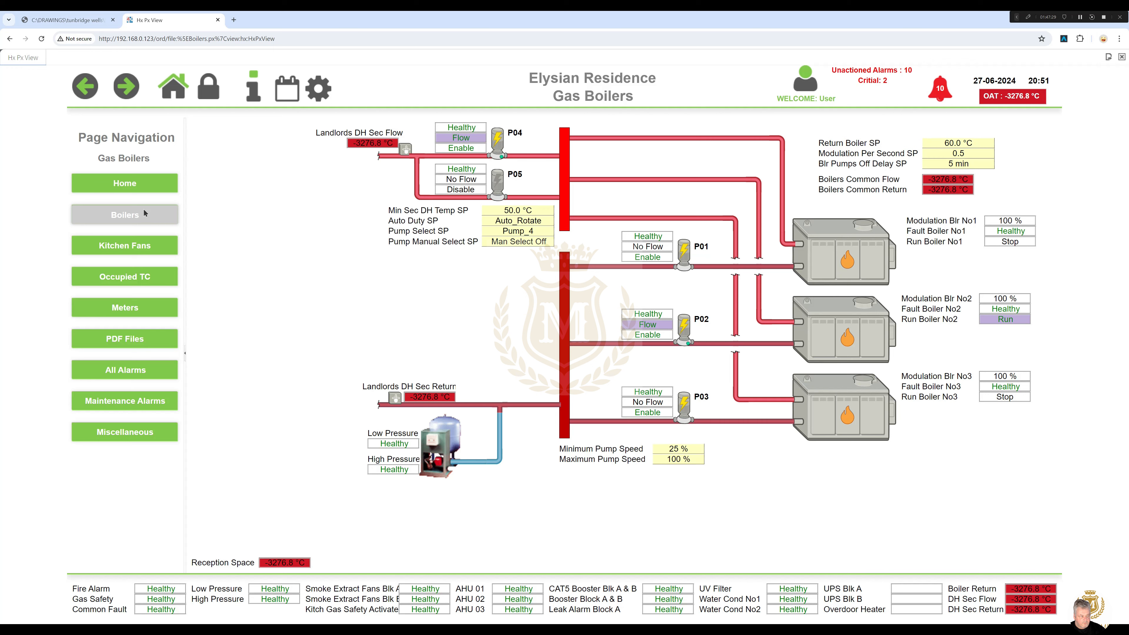
{"action": "left_click", "coordinate": [140, 189]}
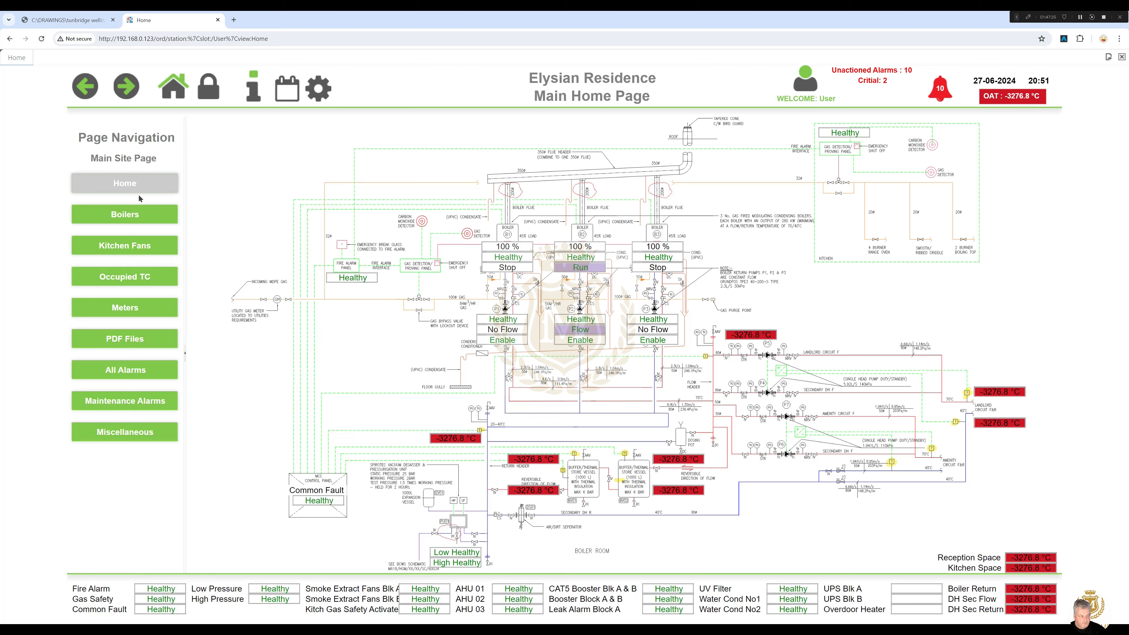
{"action": "left_click", "coordinate": [135, 246]}
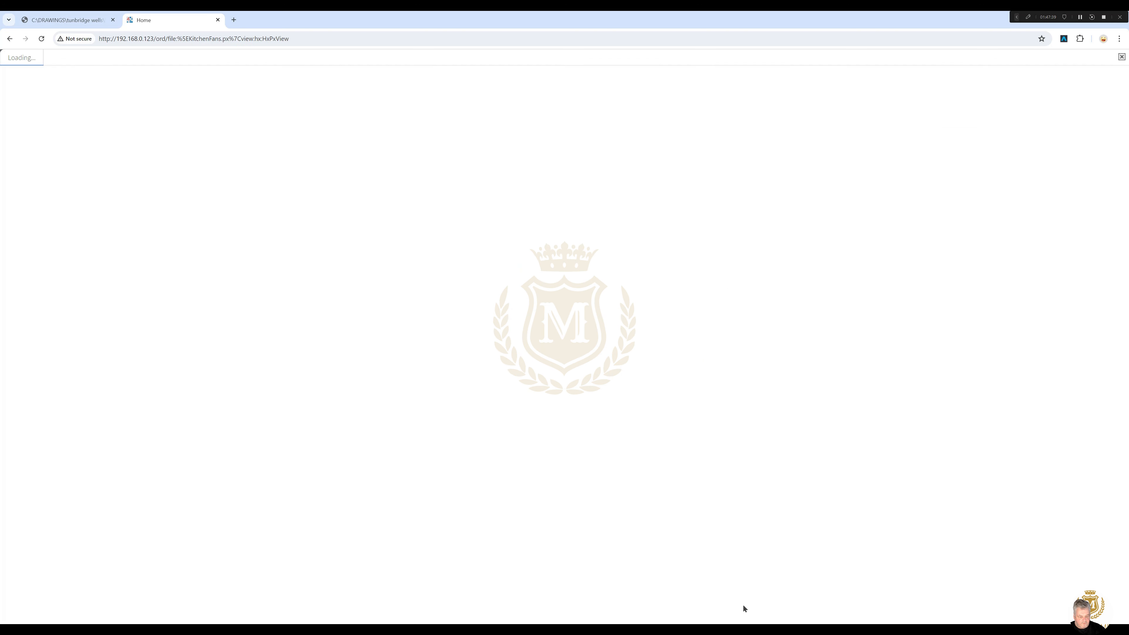
Switch to Workbench and leave edit mode on the Boilers page, and return to Chrome to load the Boilers page
{"action": "key", "text": "alt+Tab"}
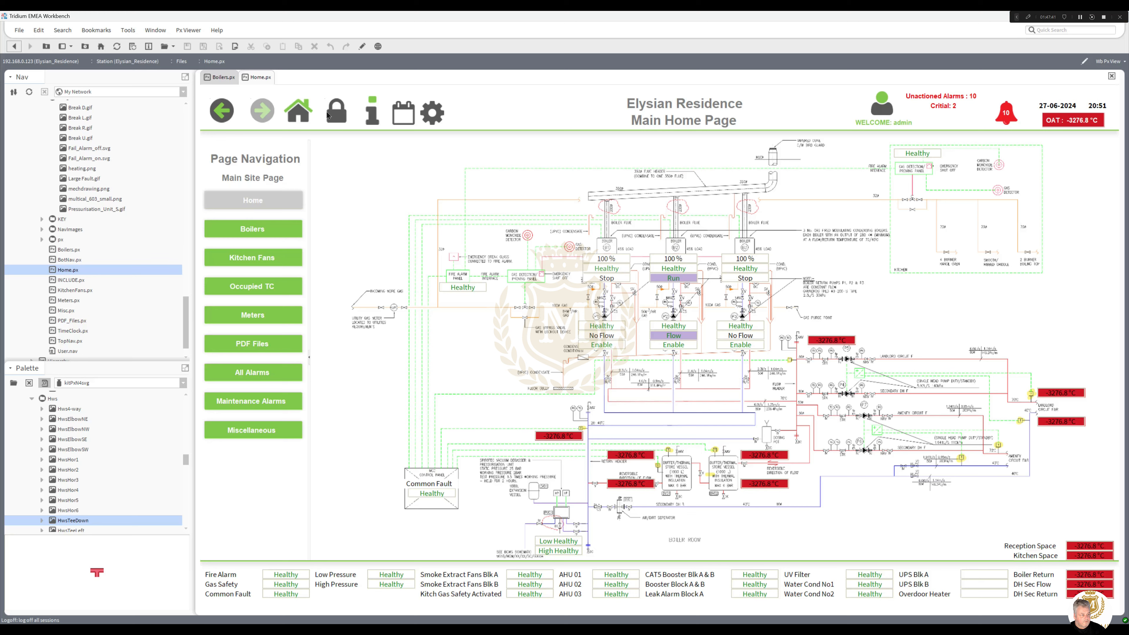
{"action": "left_click", "coordinate": [219, 78]}
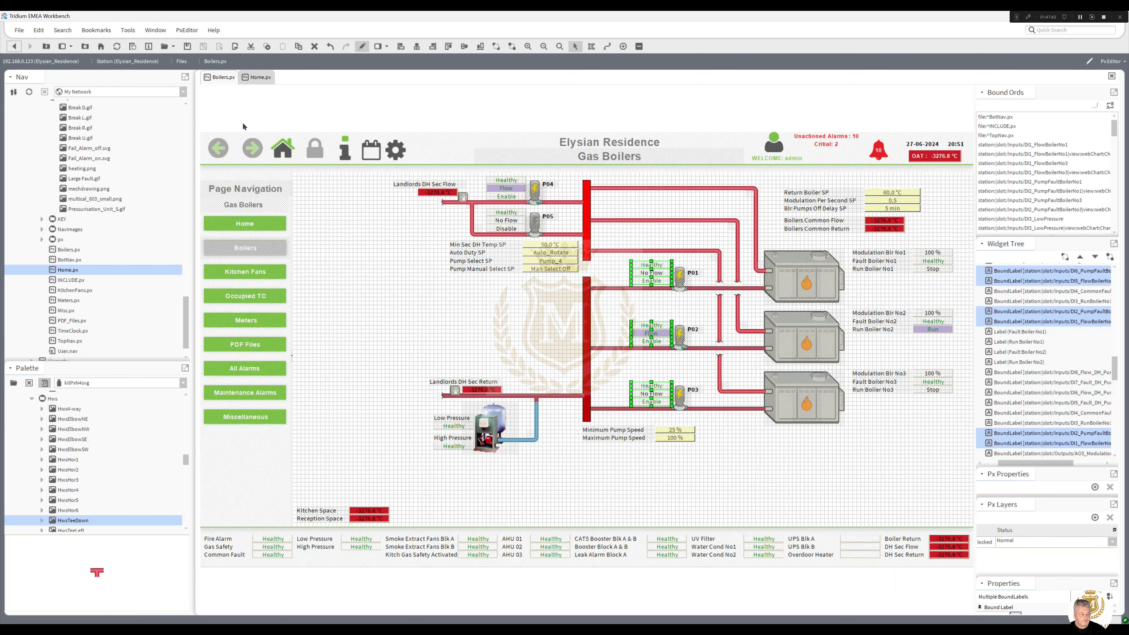
{"action": "left_click", "coordinate": [363, 52]}
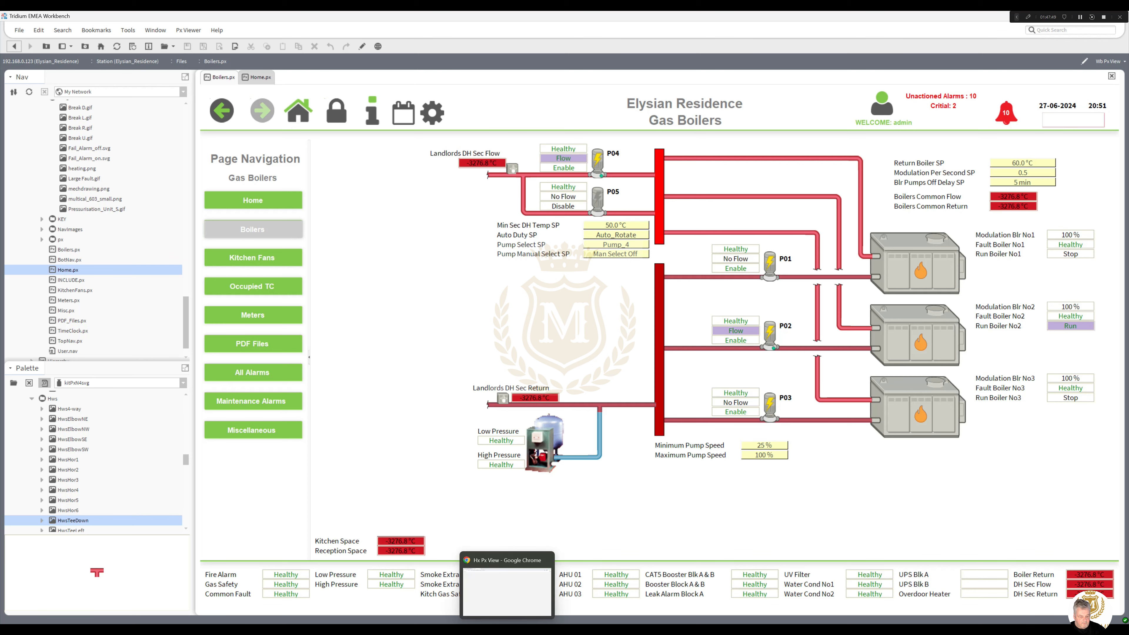
{"action": "left_click", "coordinate": [513, 553]}
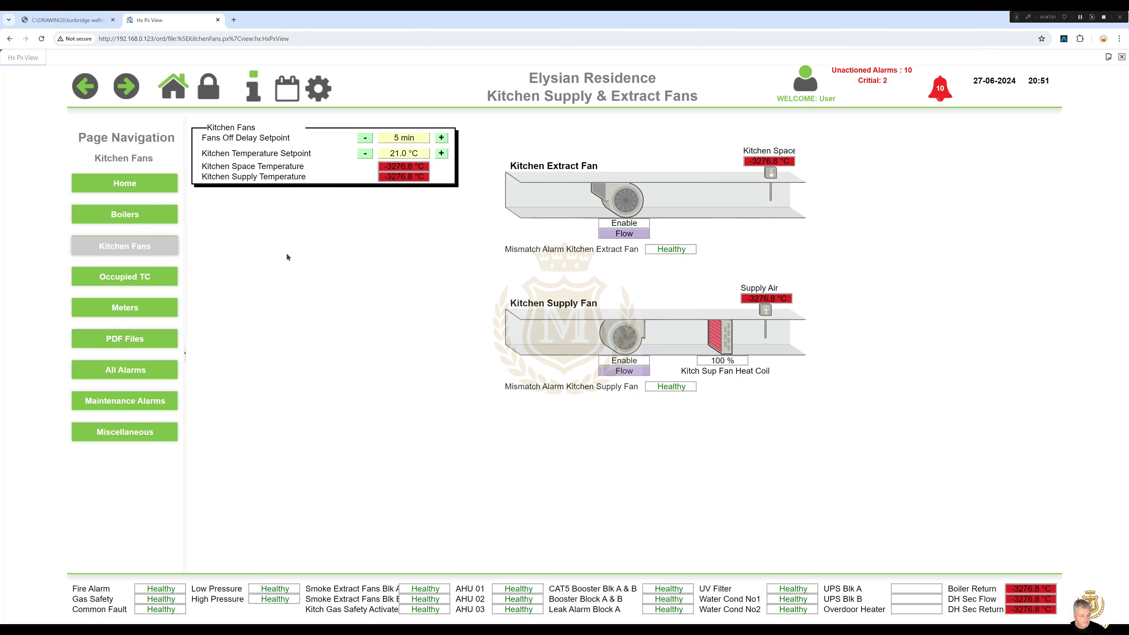
{"action": "left_click", "coordinate": [128, 219]}
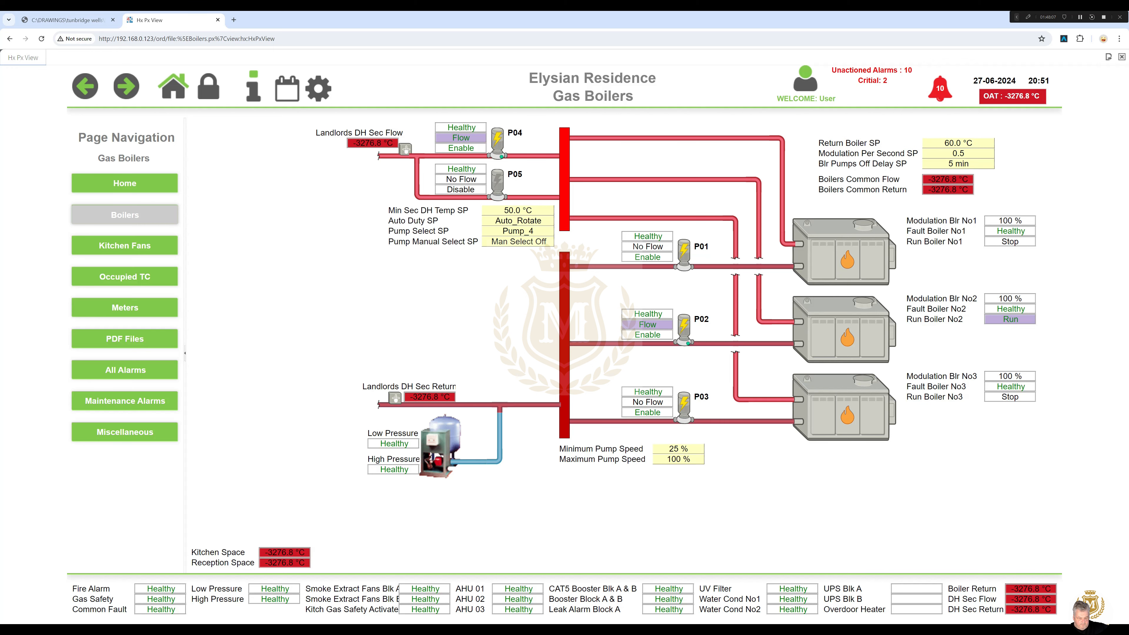
Switch to Workbench, widen the Landlords DH Sec Return label slightly on the Boilers page, and leave edit mode
{"action": "key", "text": "alt+Tab"}
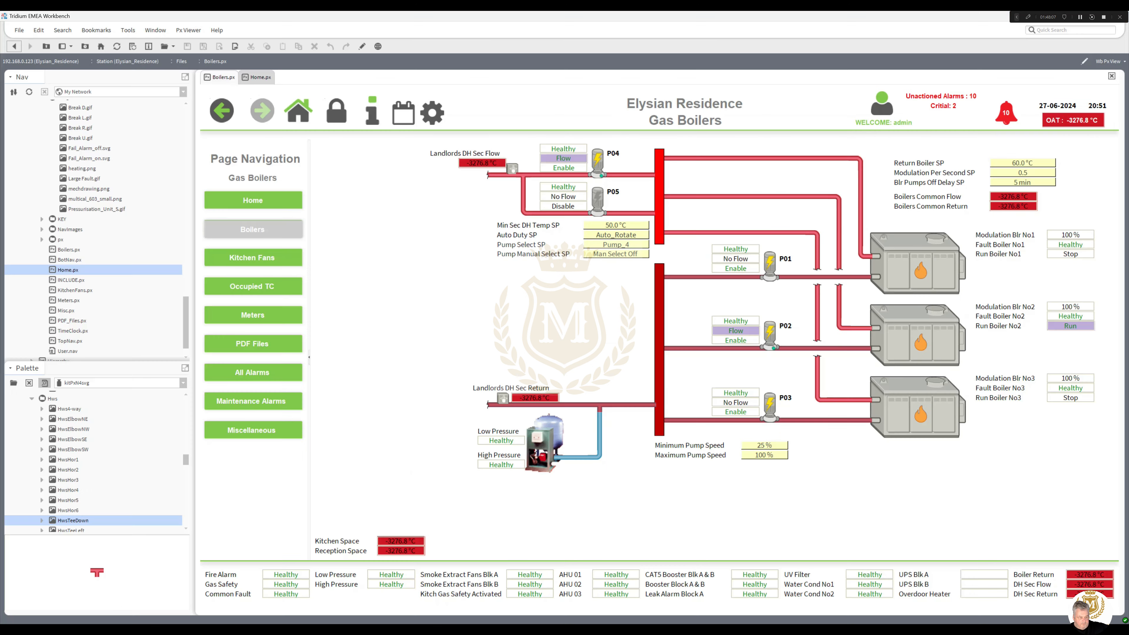
{"action": "left_click", "coordinate": [362, 46]}
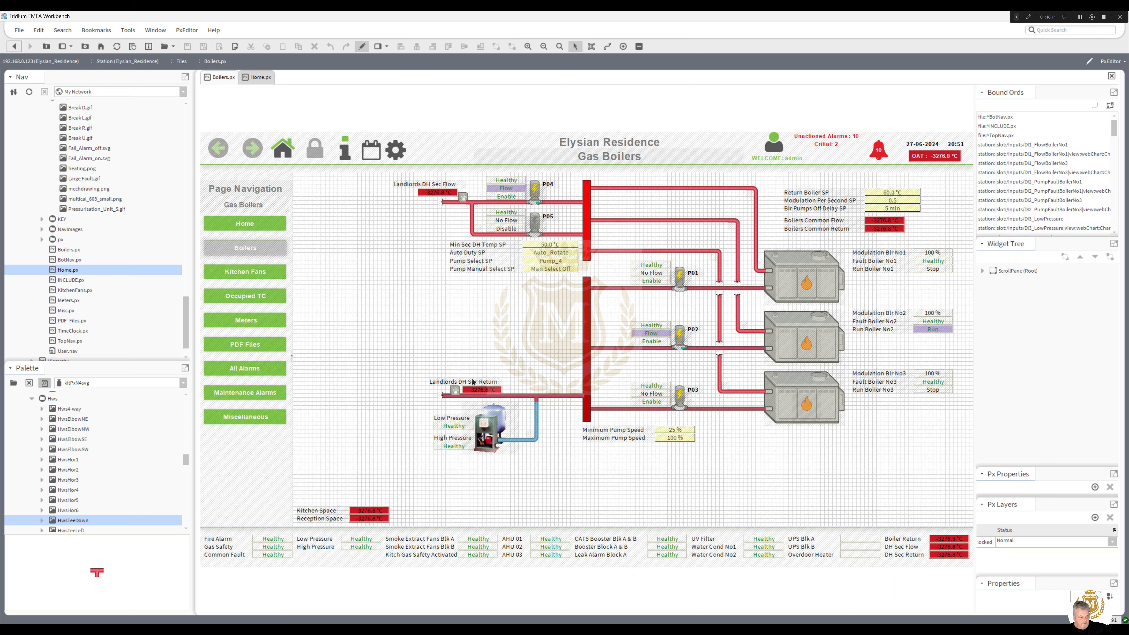
{"action": "left_click", "coordinate": [474, 382]}
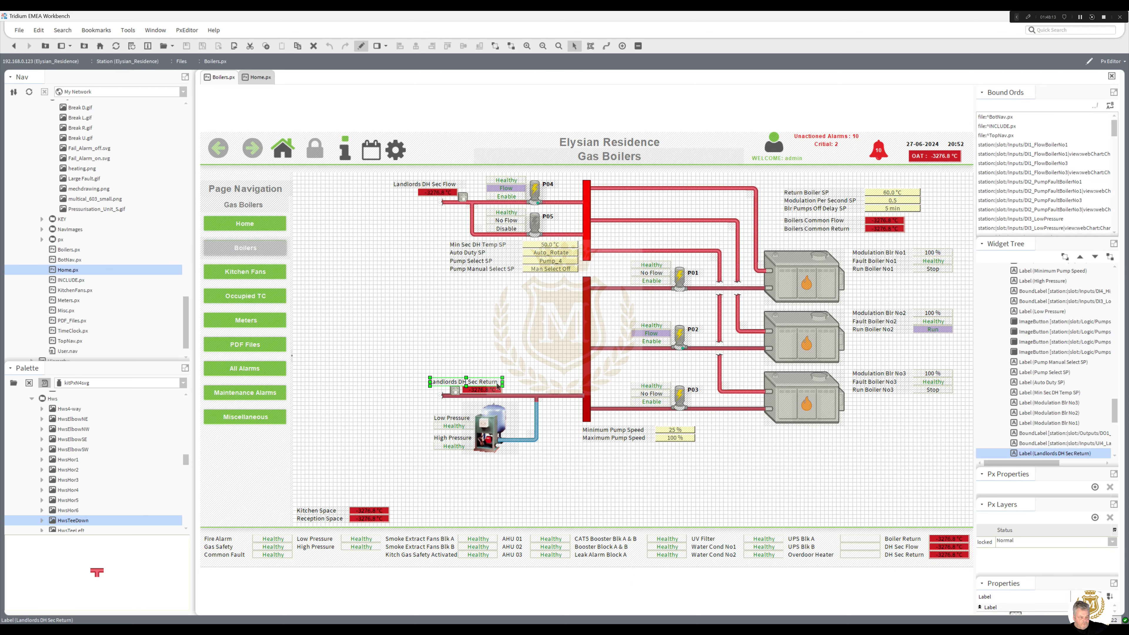
{"action": "left_click_drag", "start_coordinate": [503, 382], "coordinate": [507, 382]}
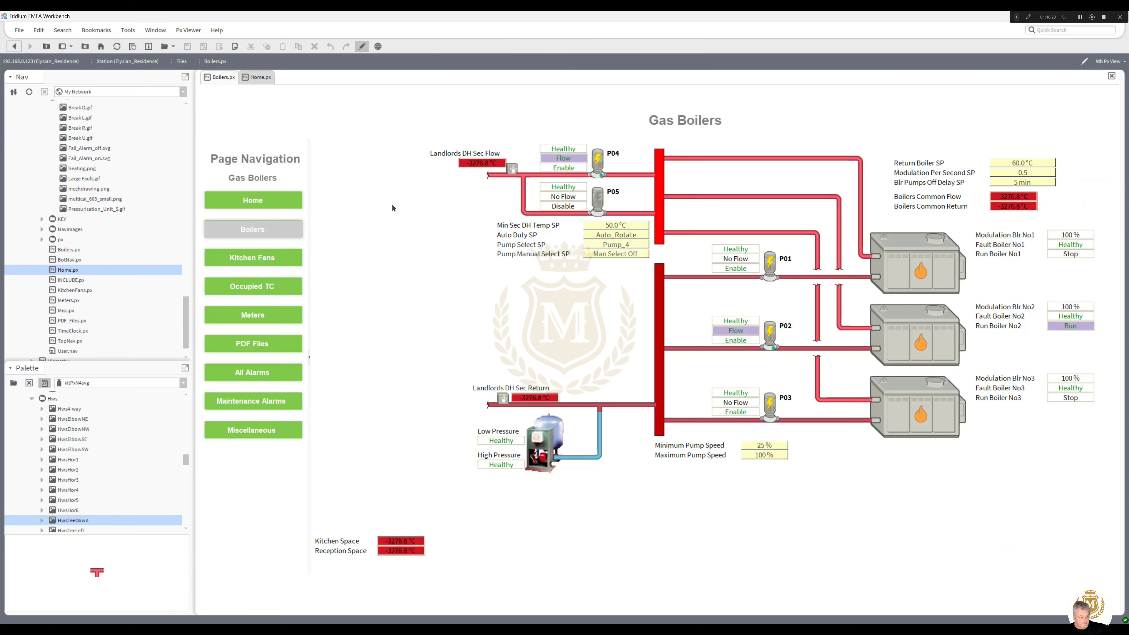
{"action": "left_click", "coordinate": [361, 46]}
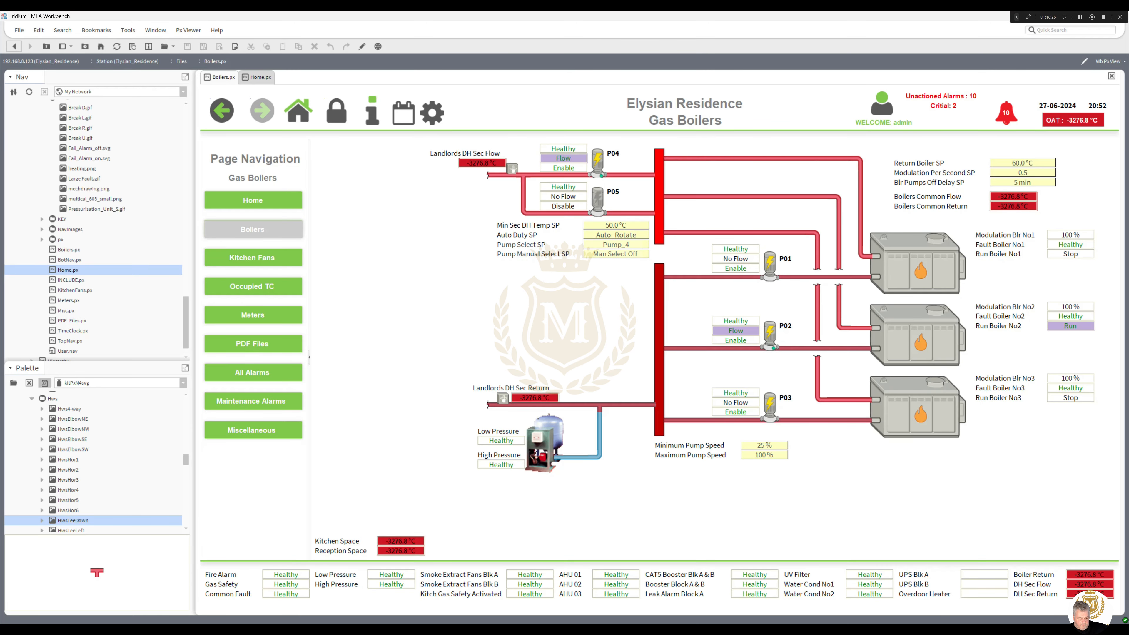
Recheck the page in Chrome, return to editing Boilers.px in Workbench, and locate AO1_SpeedPump04 and AO2_SpeedPump05 in the station's Outputs folder
{"action": "key", "text": "alt+Tab"}
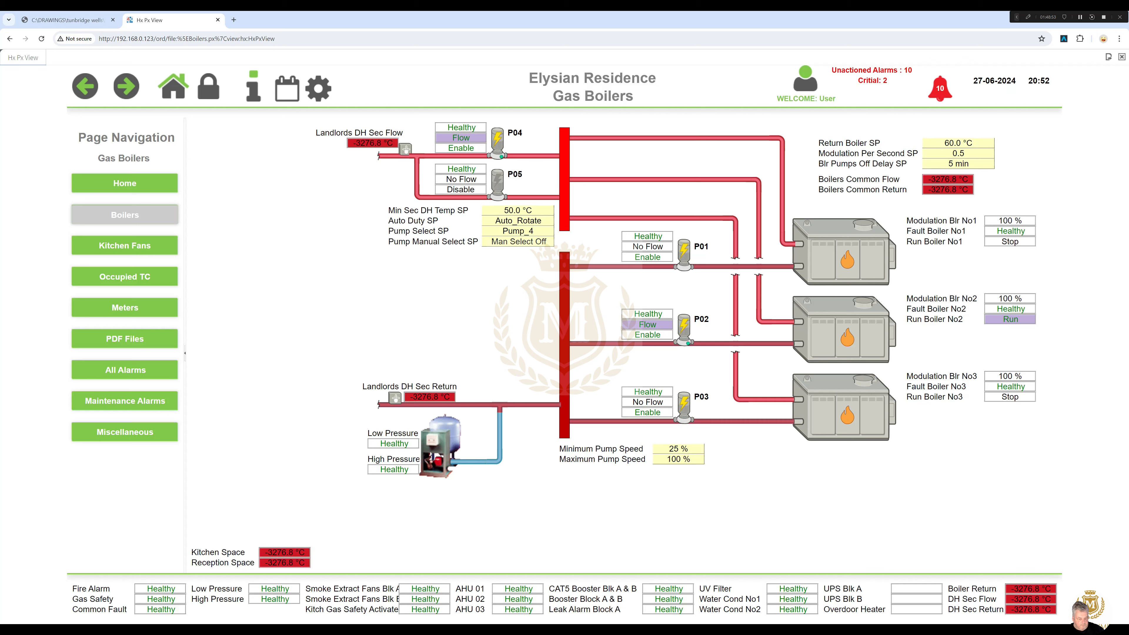
{"action": "key", "text": "alt+Tab"}
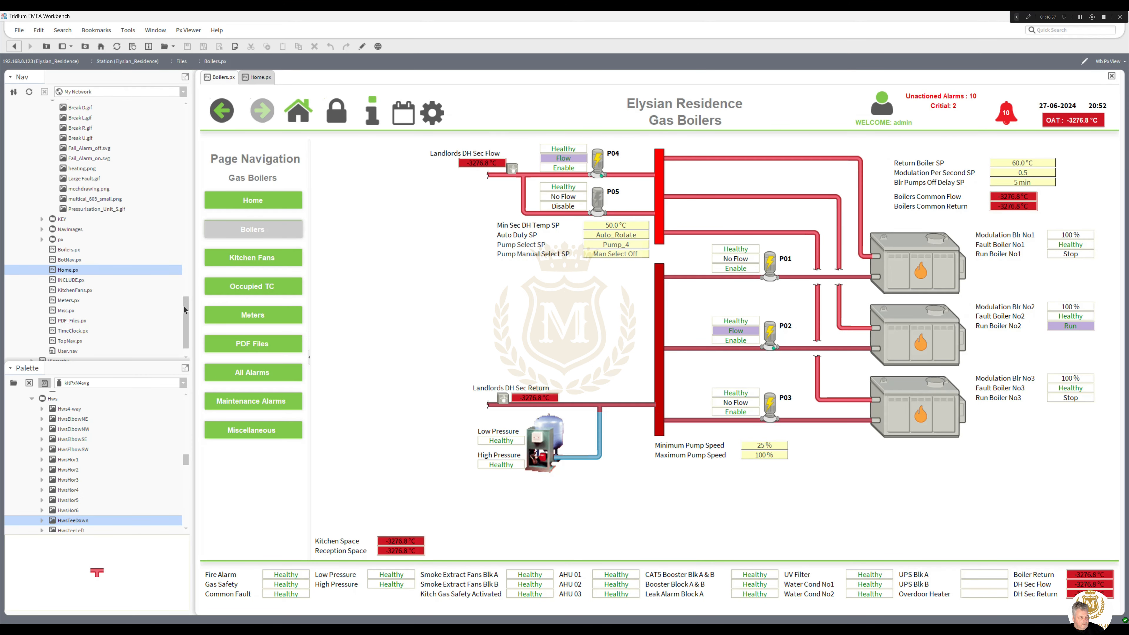
{"action": "scroll", "coordinate": [186, 297], "scroll_direction": "up", "scroll_amount": 8}
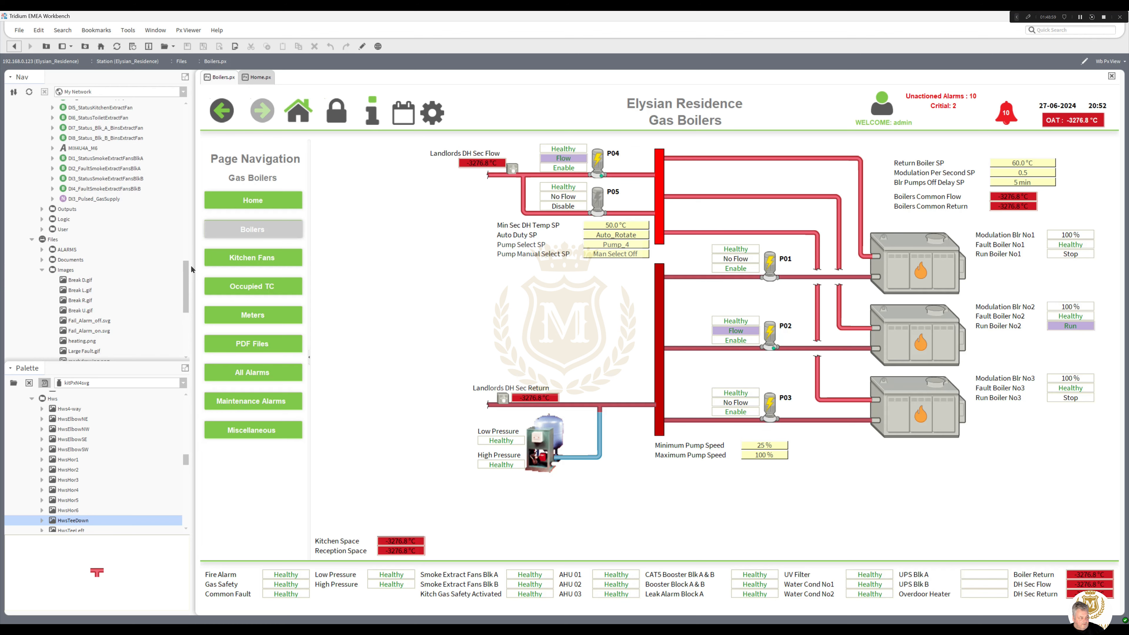
{"action": "left_click_drag", "start_coordinate": [194, 255], "coordinate": [195, 266]}
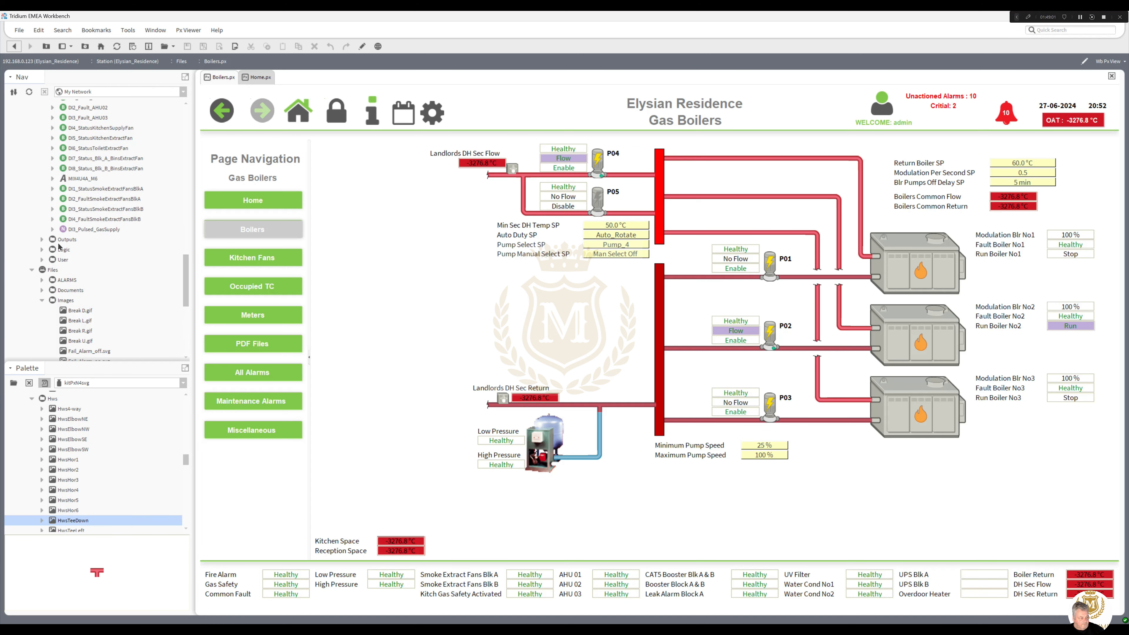
{"action": "left_click", "coordinate": [41, 239]}
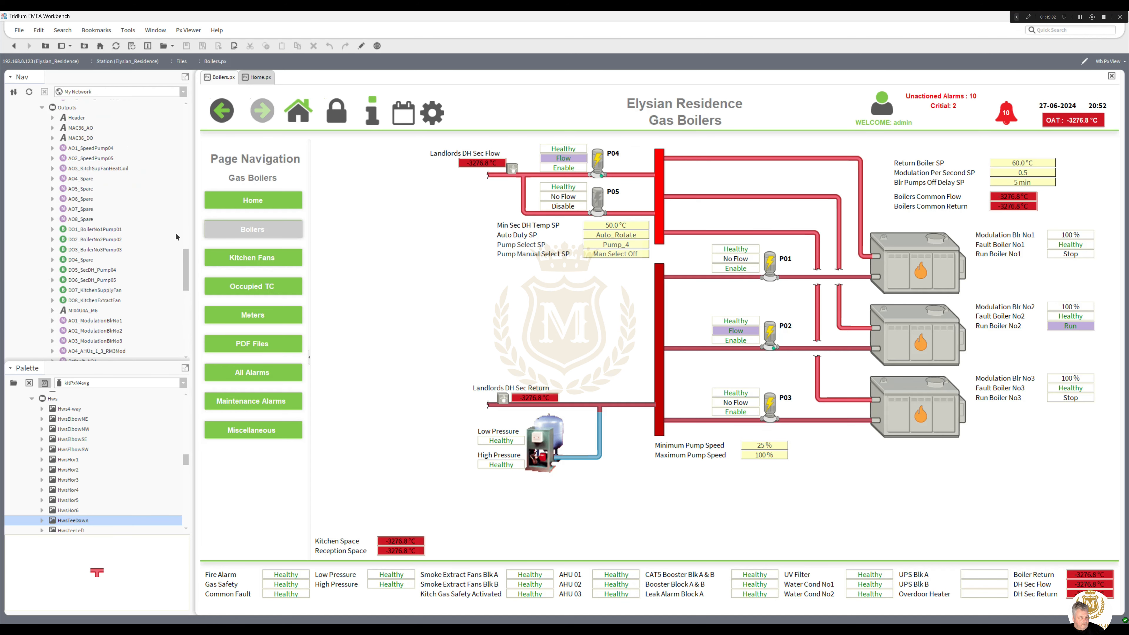
{"action": "left_click", "coordinate": [361, 46]}
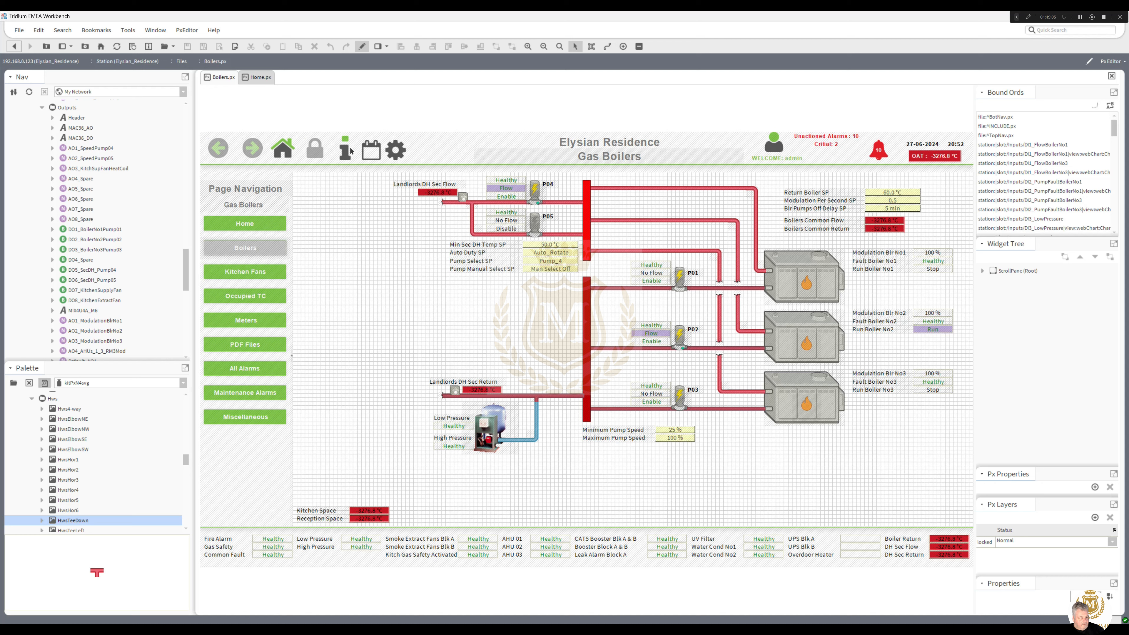
{"action": "left_click", "coordinate": [102, 149]}
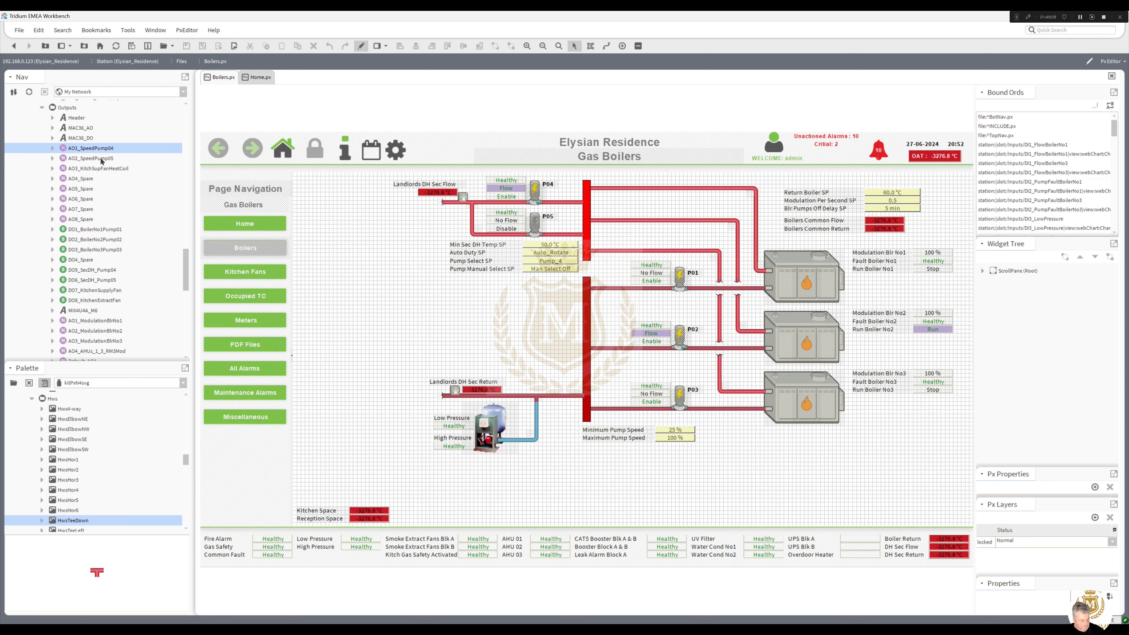
{"action": "left_click", "coordinate": [102, 158], "text": "ctrl"}
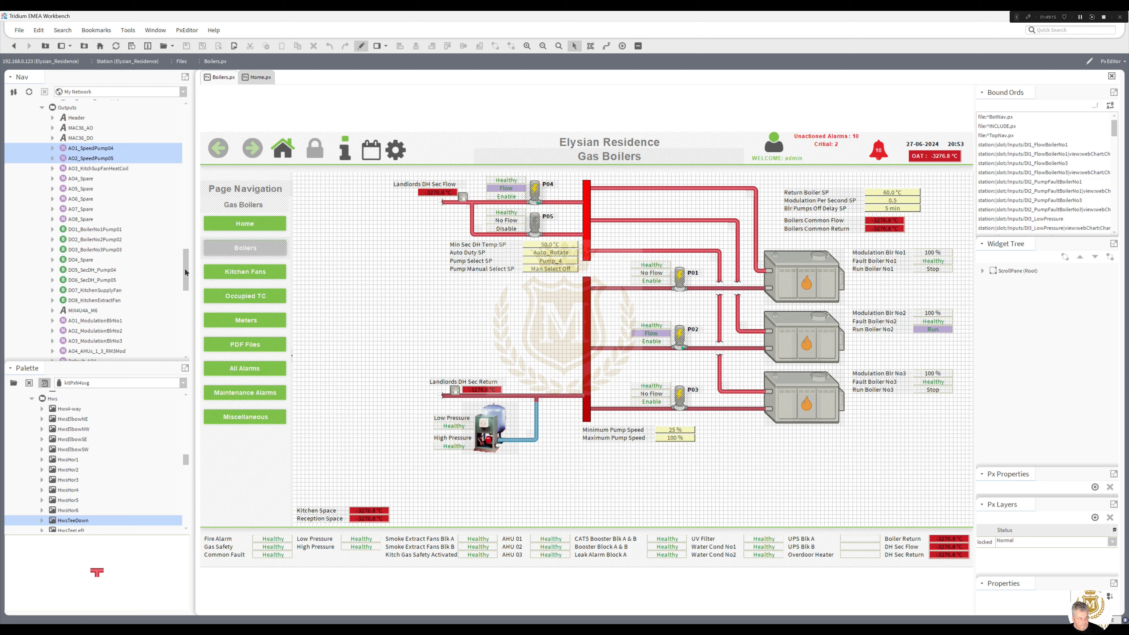
{"action": "left_click_drag", "start_coordinate": [186, 273], "coordinate": [186, 284]}
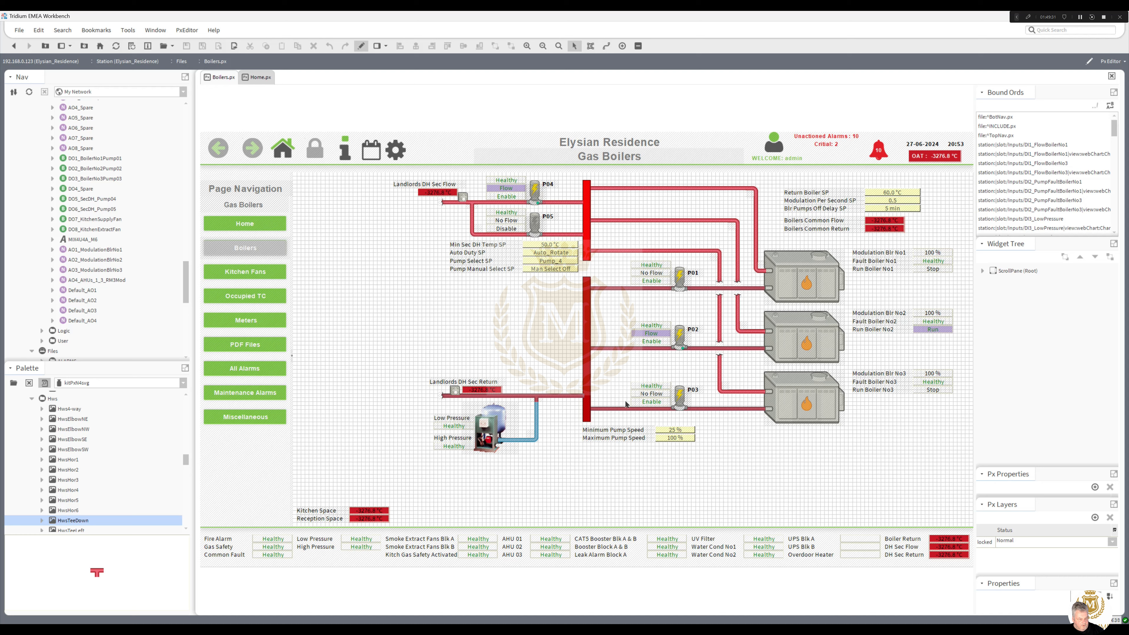
Move the Minimum and Maximum Pump Speed labels and values below the Pump Manual Select SP row and align them with it
{"action": "left_click", "coordinate": [669, 431]}
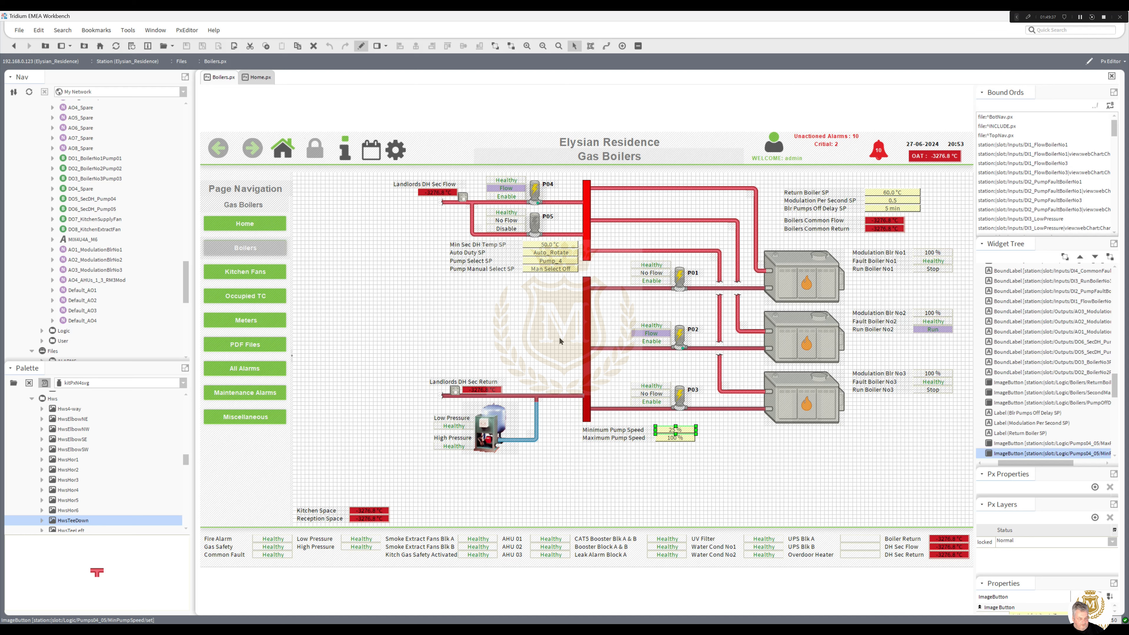
{"action": "left_click_drag", "start_coordinate": [712, 456], "coordinate": [458, 284]}
{"action": "left_click", "coordinate": [475, 283]}
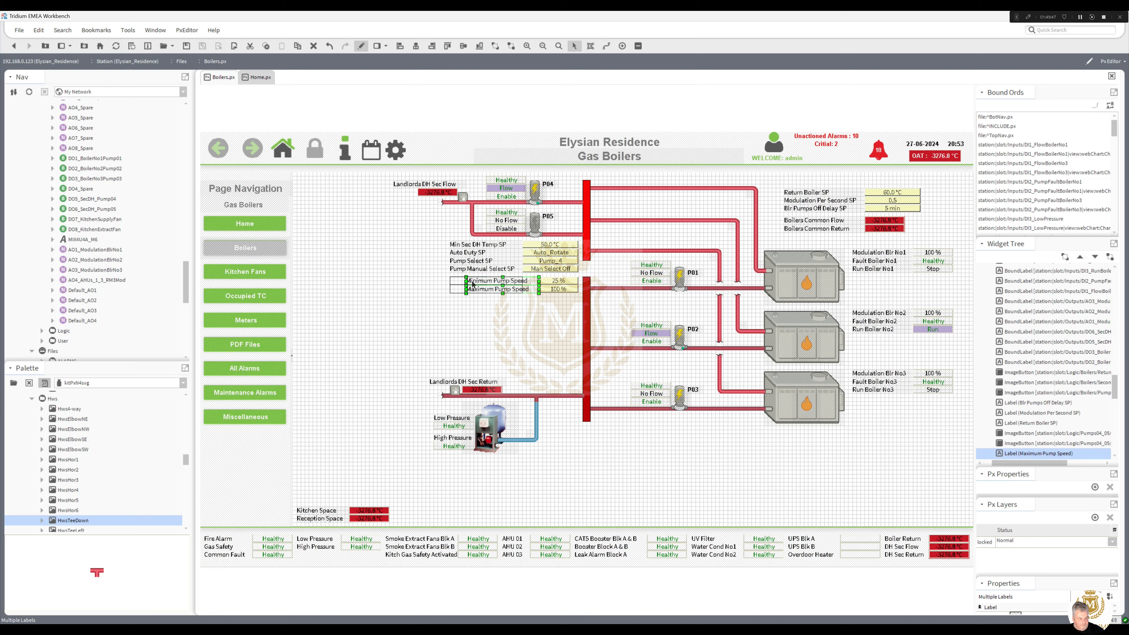
{"action": "left_click", "coordinate": [551, 286]}
{"action": "left_click", "coordinate": [553, 280], "text": "shift"}
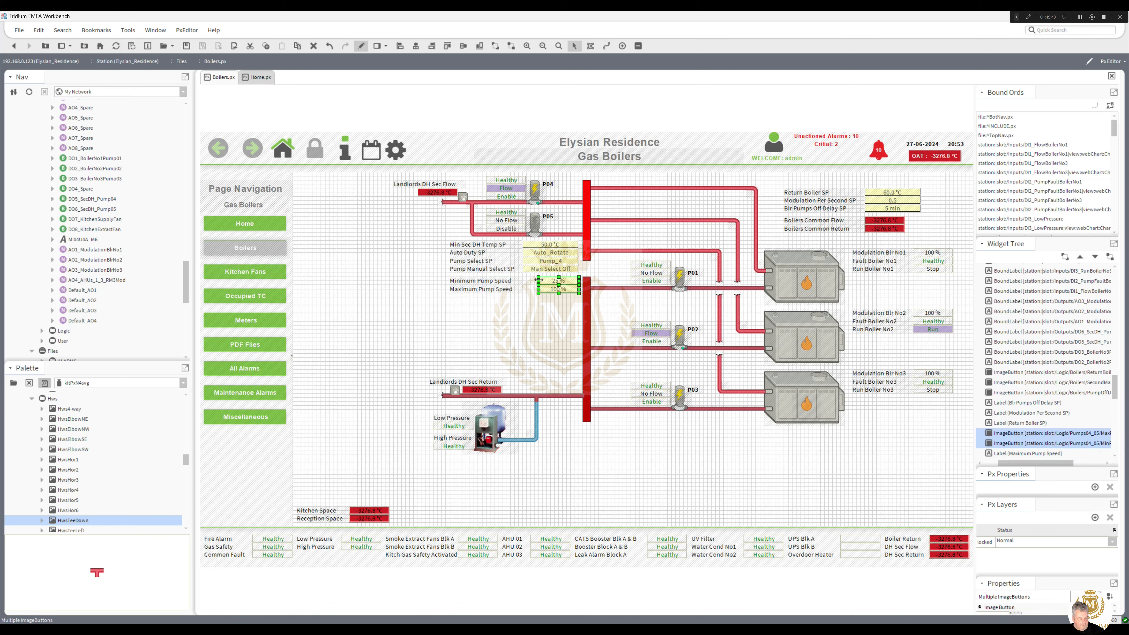
Move the whole block of DH temperature, pump selection and pump speed setpoints into the empty area beside the Page Navigation column
{"action": "left_click", "coordinate": [530, 307]}
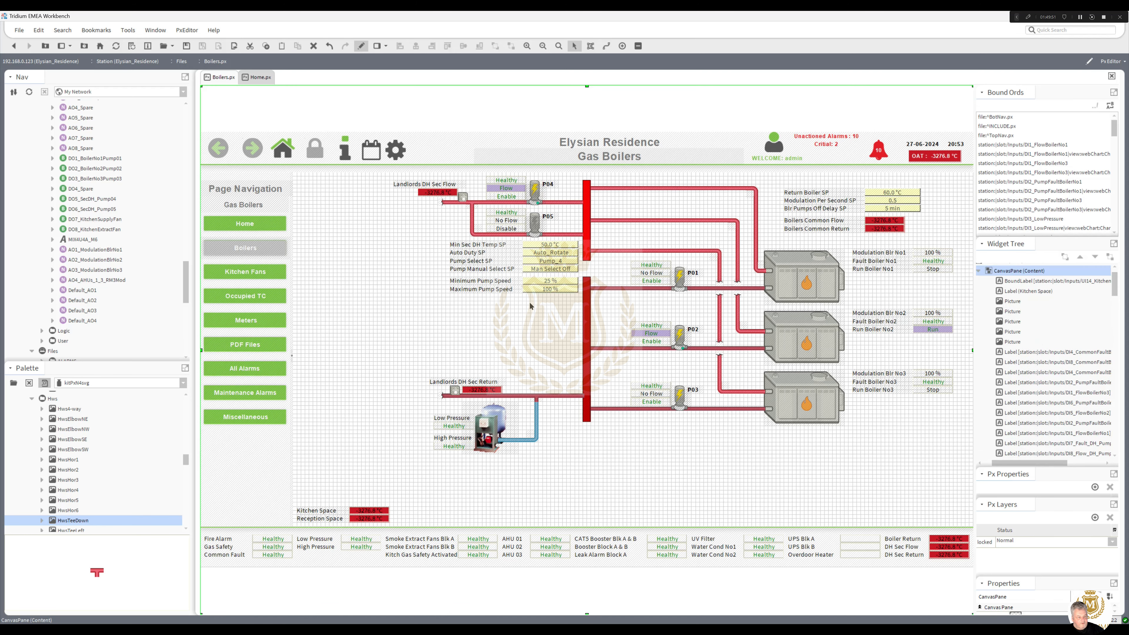
{"action": "left_click_drag", "start_coordinate": [455, 302], "coordinate": [438, 217]}
{"action": "left_click", "coordinate": [450, 310]}
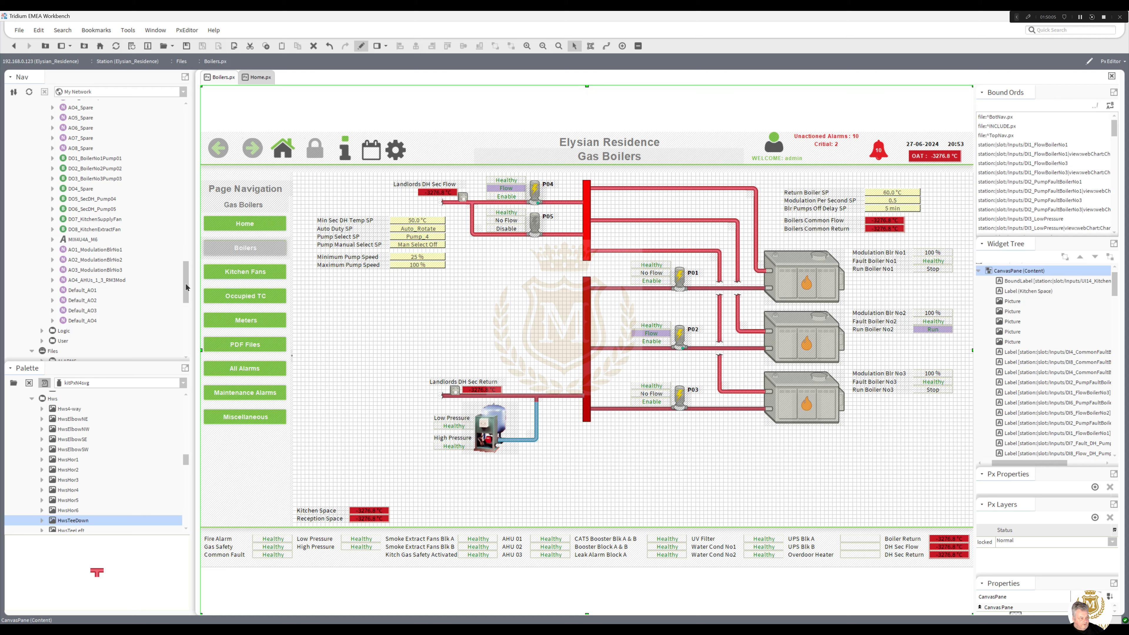
Place bound labels with display names for AO1_SpeedPump04 and AO2_SpeedPump05 in the empty area below the pump speed setpoints
{"action": "left_click_drag", "start_coordinate": [186, 287], "coordinate": [192, 276]}
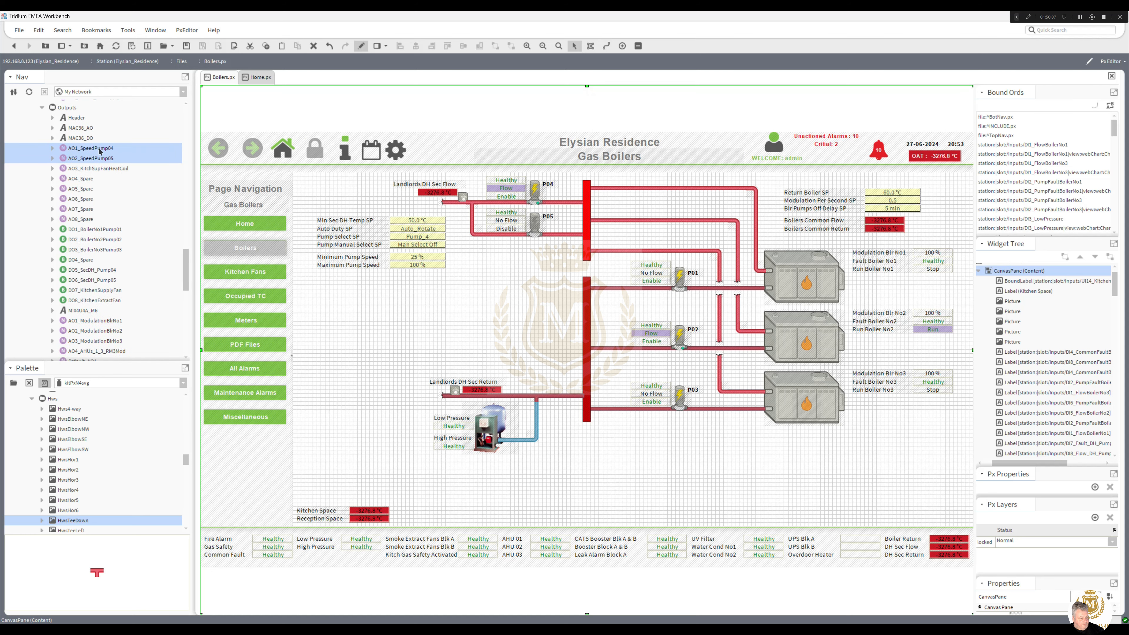
{"action": "left_click_drag", "start_coordinate": [100, 151], "coordinate": [369, 307]}
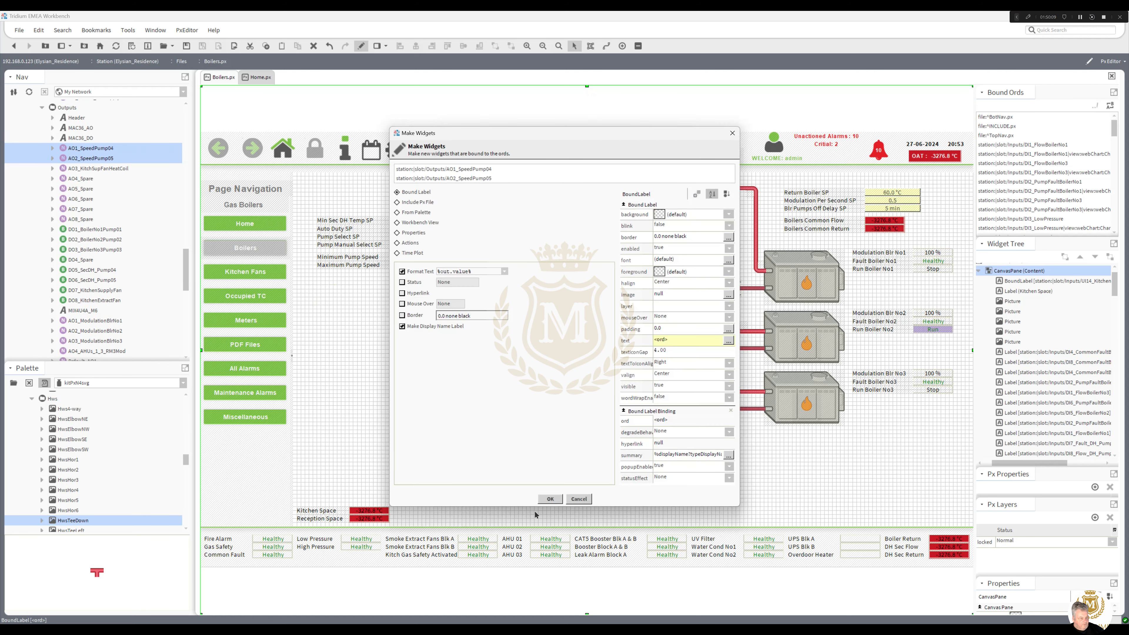
{"action": "left_click", "coordinate": [552, 499]}
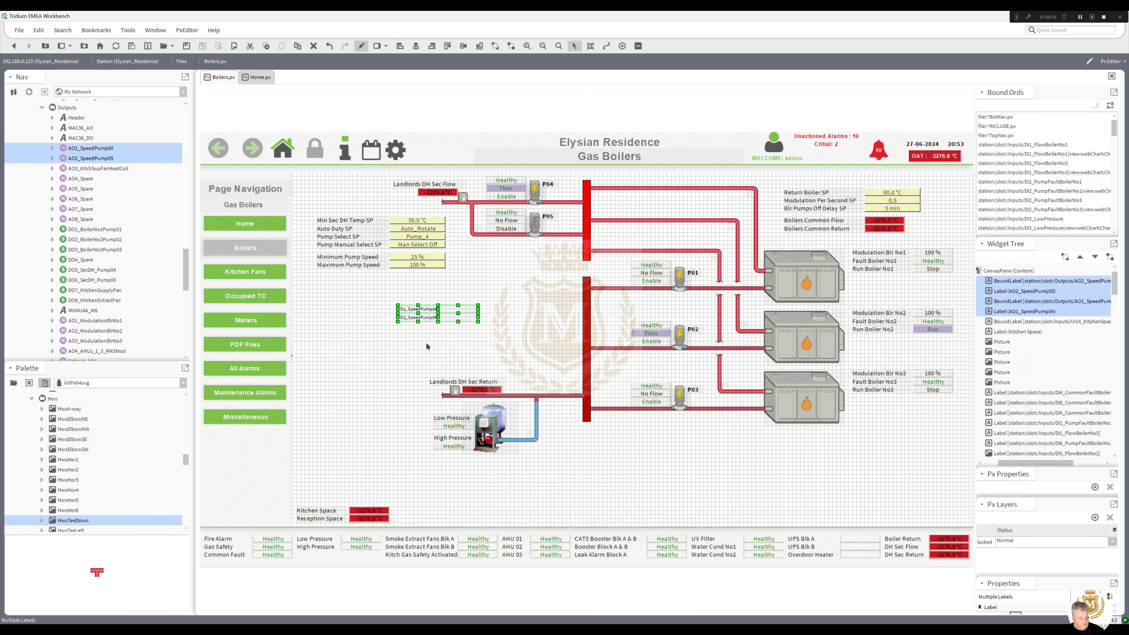
{"action": "left_click", "coordinate": [346, 332]}
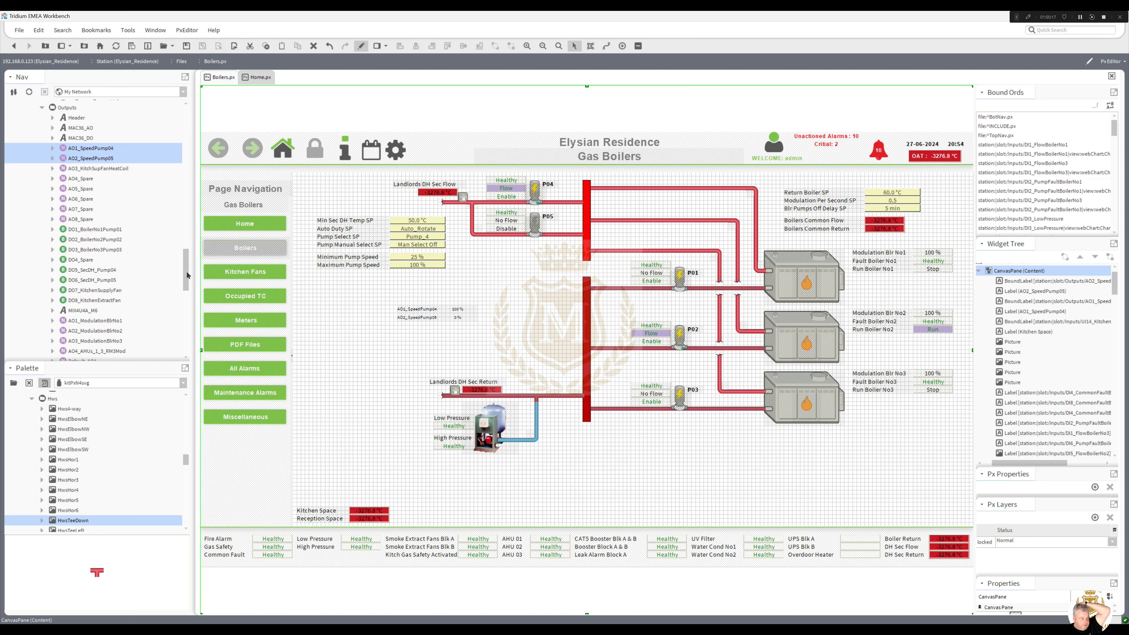
Place a BooleanImage from the kitPx palette on the page and size it to frame the setpoint block, about 340 by 150
{"action": "left_click", "coordinate": [183, 382]}
{"action": "scroll", "coordinate": [178, 445], "scroll_direction": "down", "scroll_amount": 5}
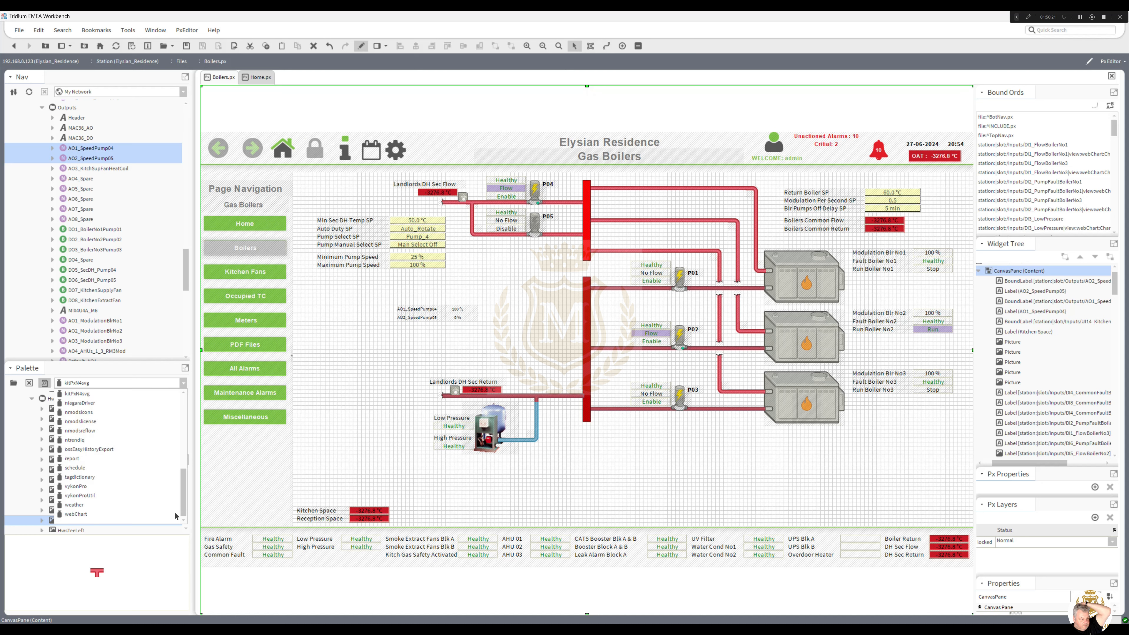
{"action": "scroll", "coordinate": [176, 507], "scroll_direction": "up", "scroll_amount": 2}
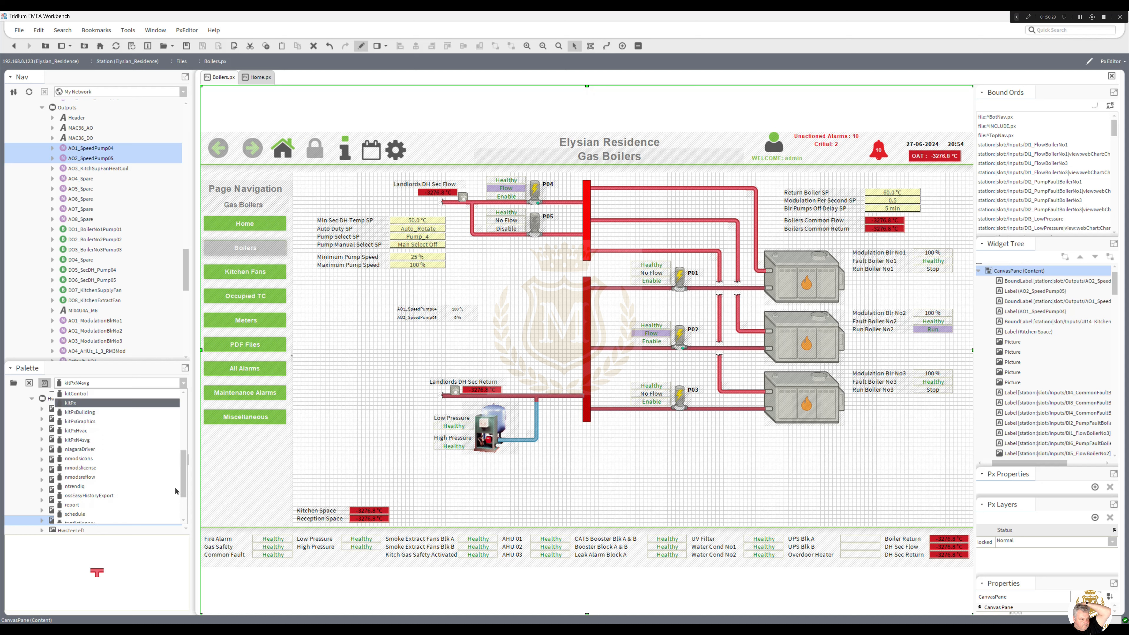
{"action": "left_click", "coordinate": [118, 403]}
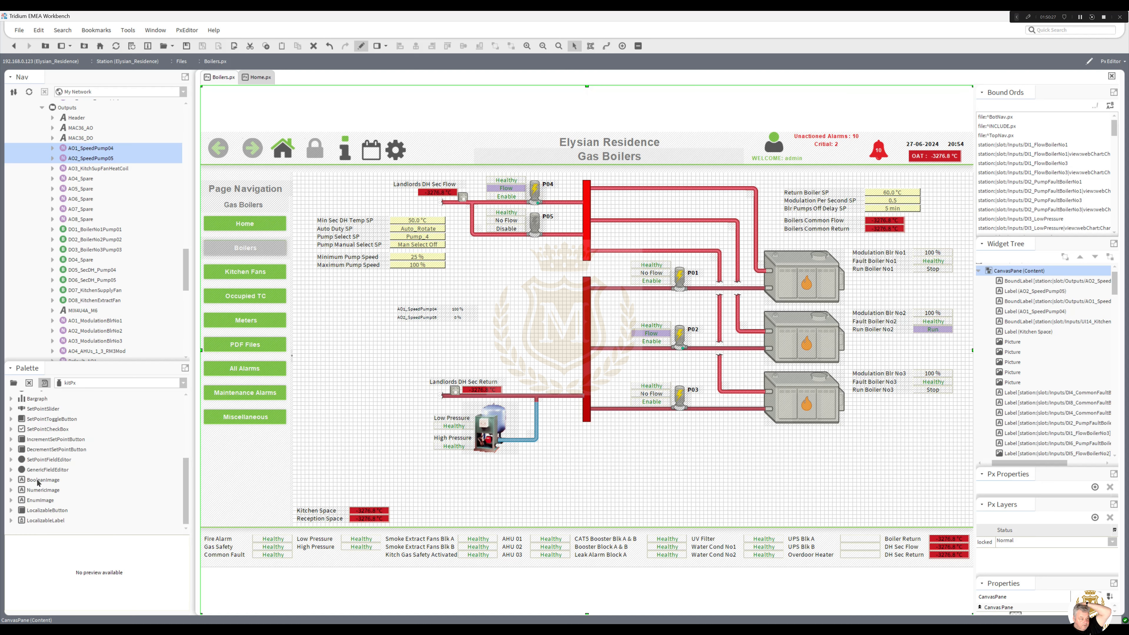
{"action": "left_click_drag", "start_coordinate": [40, 480], "coordinate": [382, 394]}
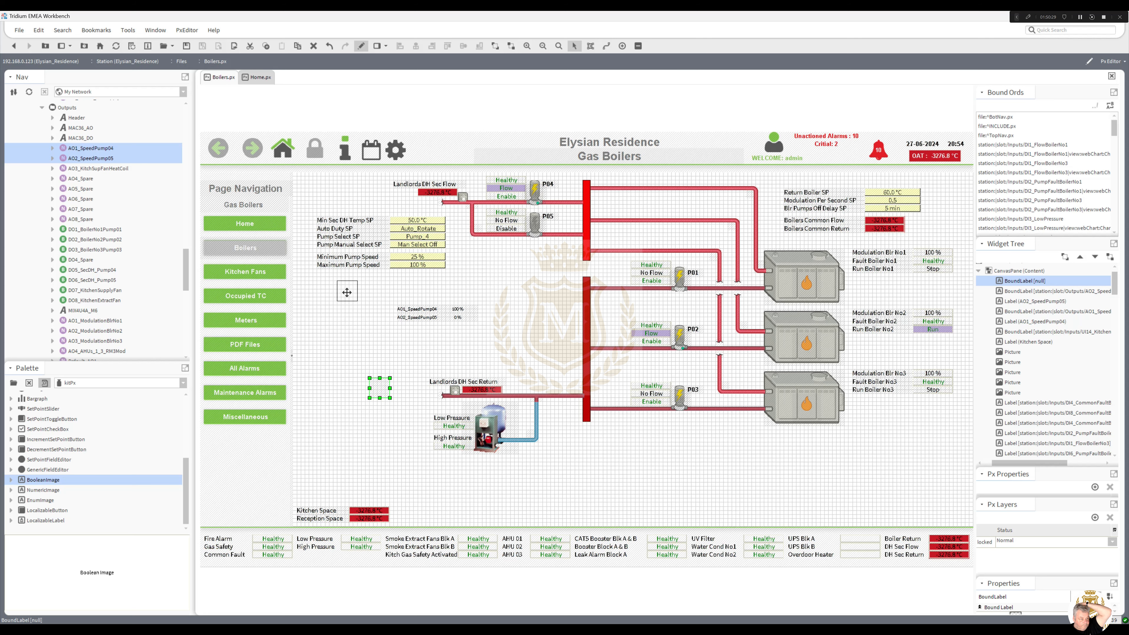
{"action": "left_click_drag", "start_coordinate": [325, 227], "coordinate": [449, 239]}
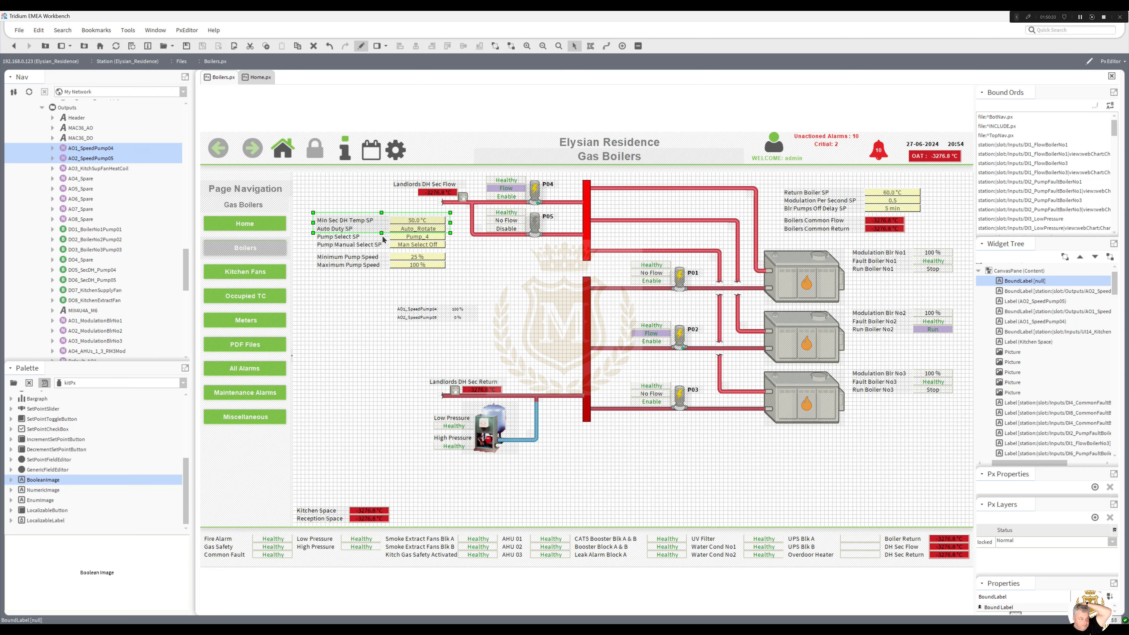
{"action": "left_click_drag", "start_coordinate": [381, 232], "coordinate": [382, 274]}
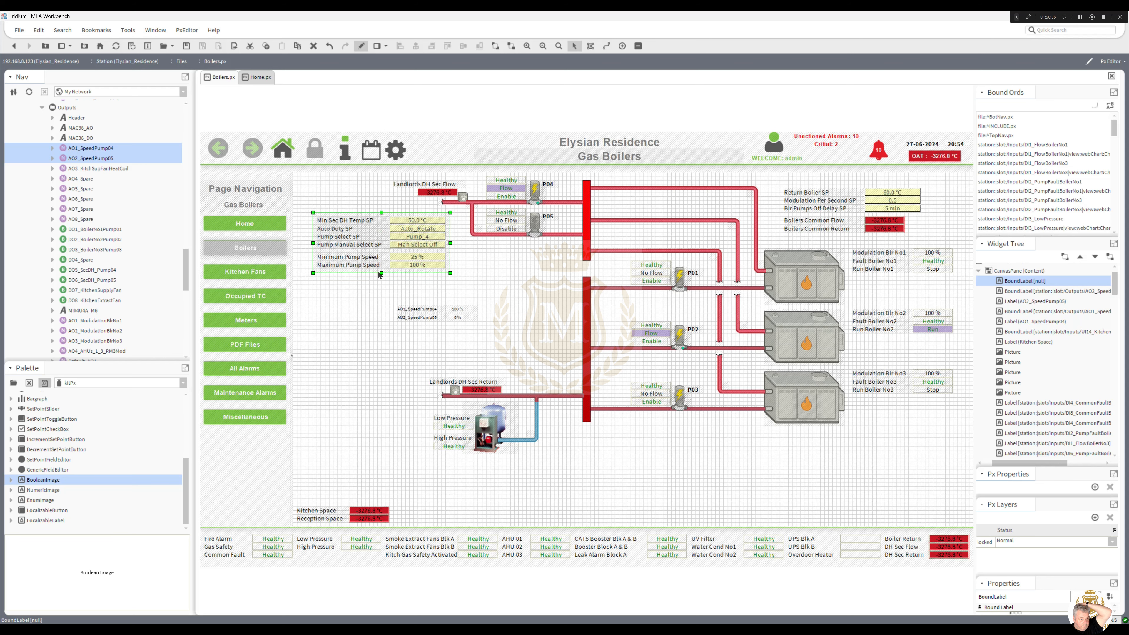
Give the frame around the setpoints a white background and a 1.0 solid black border
{"action": "double_click", "coordinate": [376, 274]}
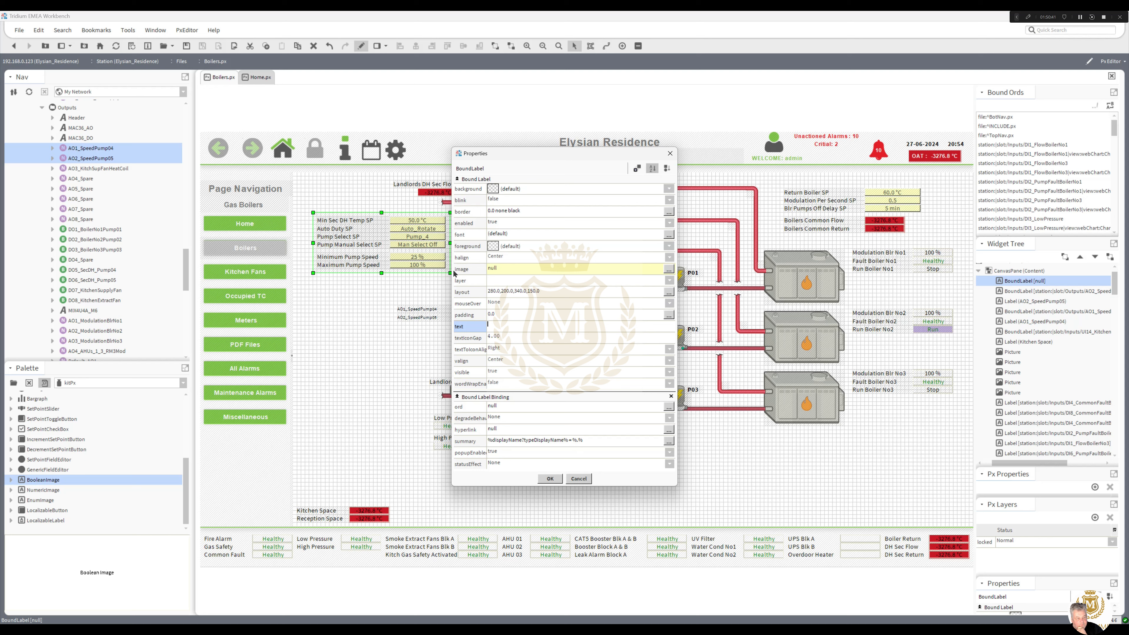
{"action": "left_click", "coordinate": [493, 189]}
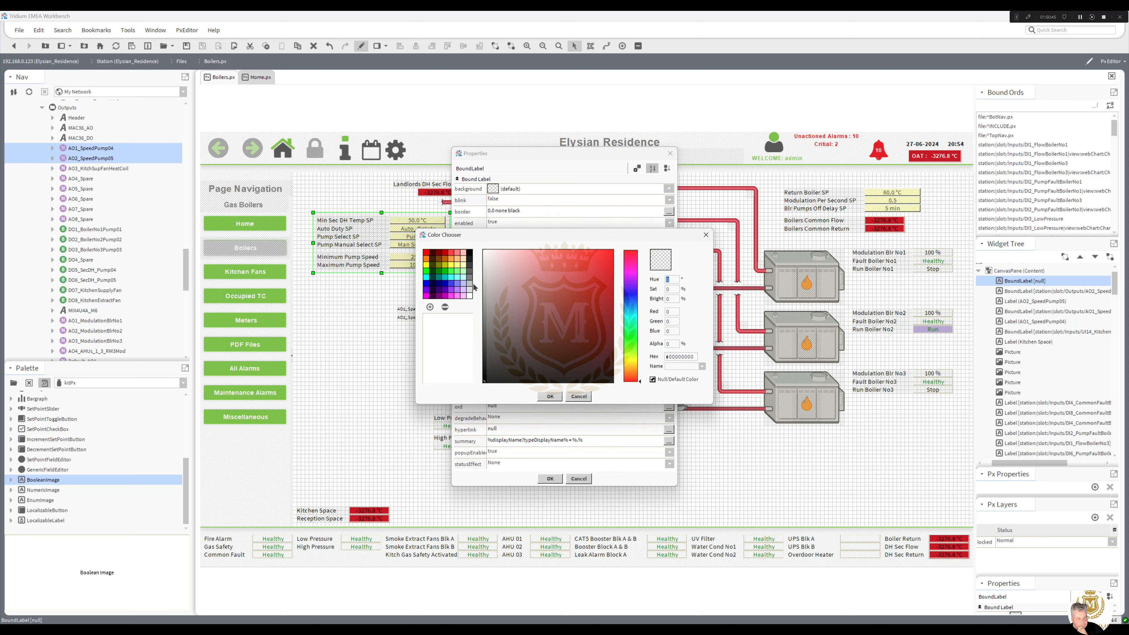
{"action": "left_click", "coordinate": [470, 295]}
{"action": "left_click", "coordinate": [541, 397]}
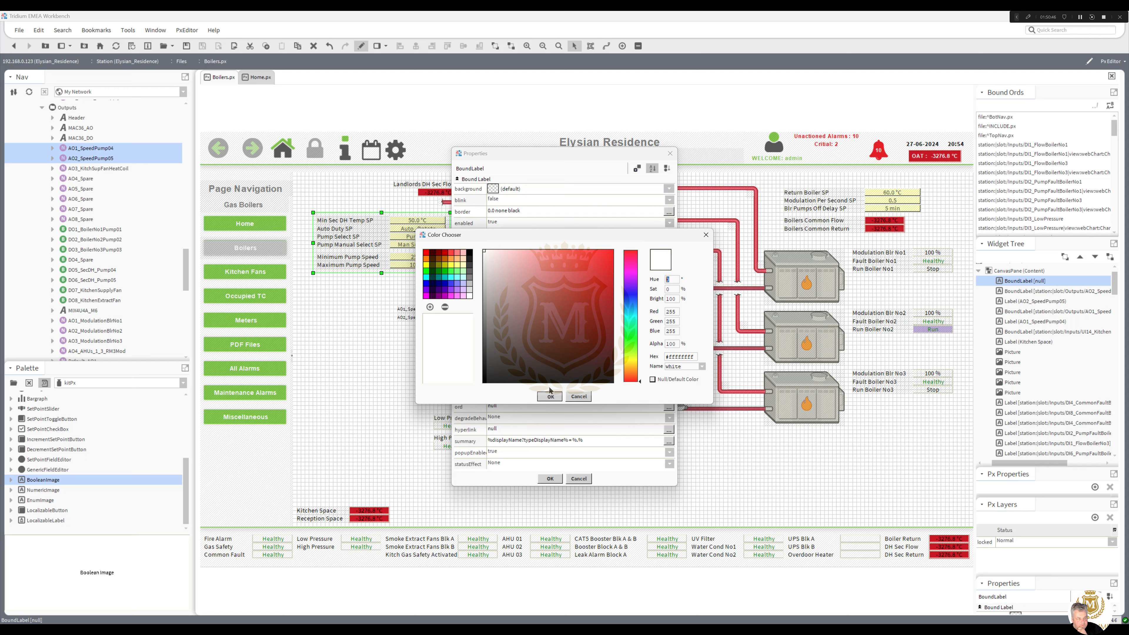
{"action": "left_click", "coordinate": [502, 214]}
{"action": "left_click", "coordinate": [477, 292]}
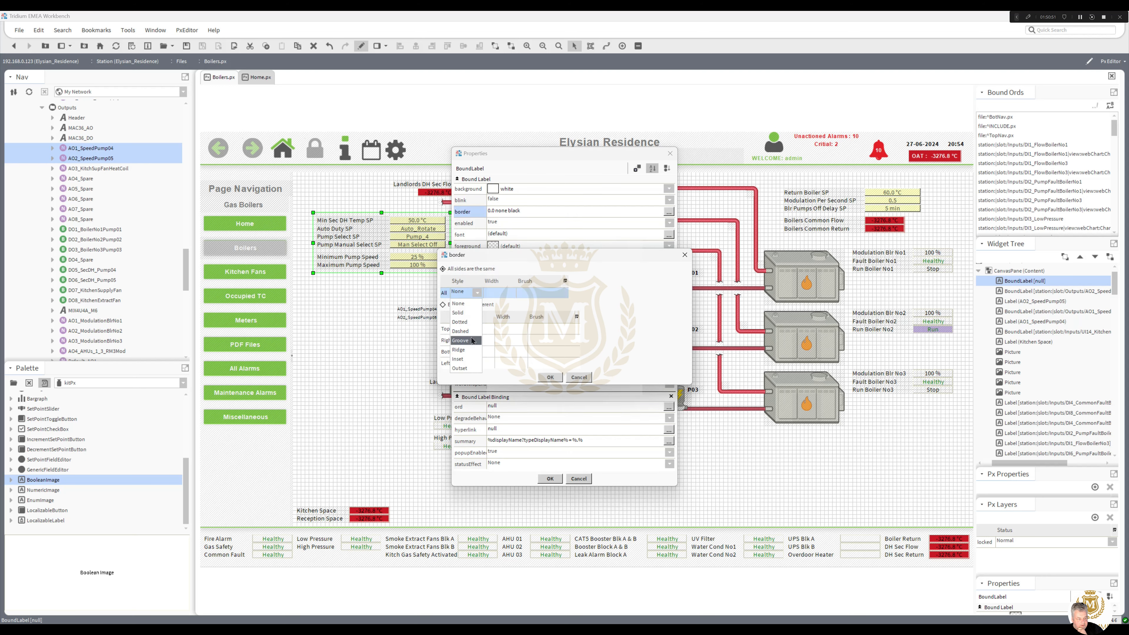
{"action": "left_click", "coordinate": [467, 313]}
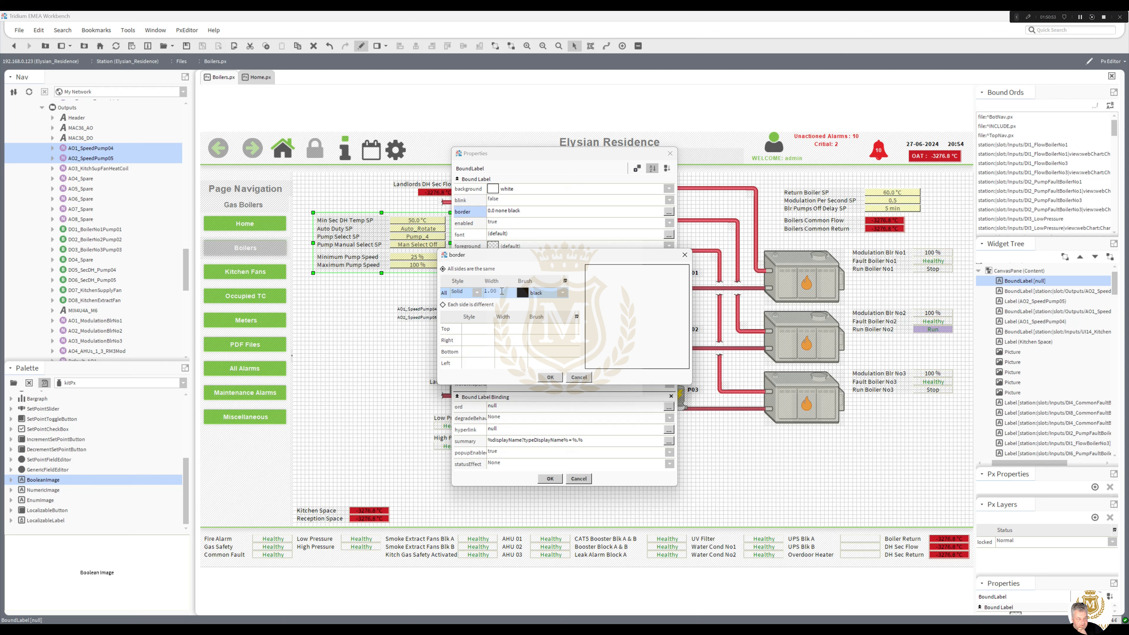
{"action": "left_click", "coordinate": [550, 377]}
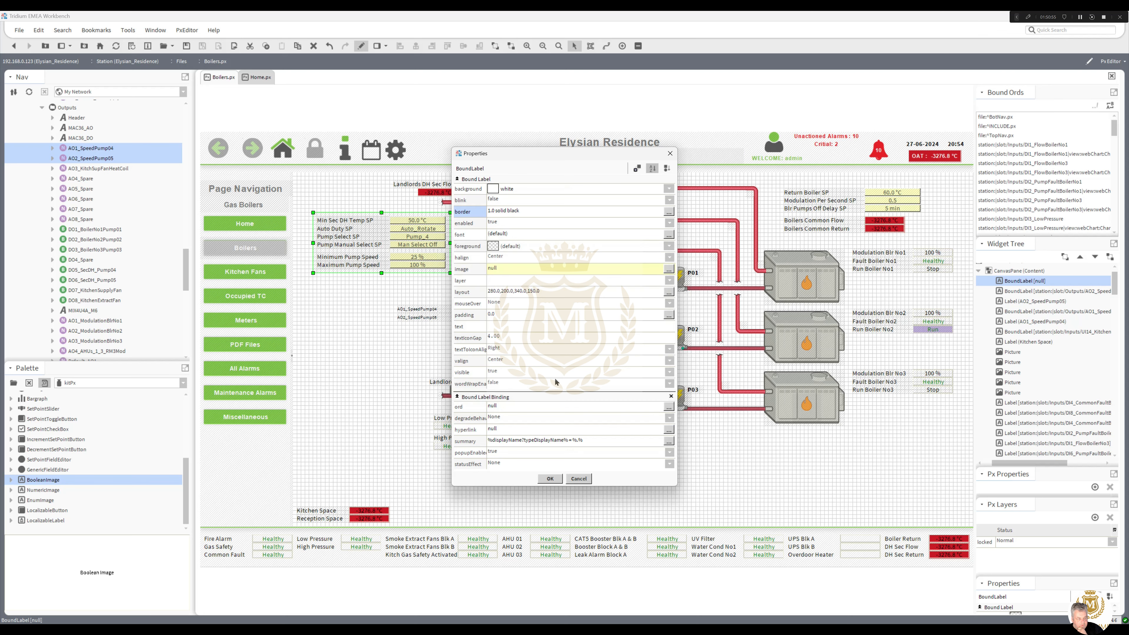
{"action": "left_click", "coordinate": [550, 479]}
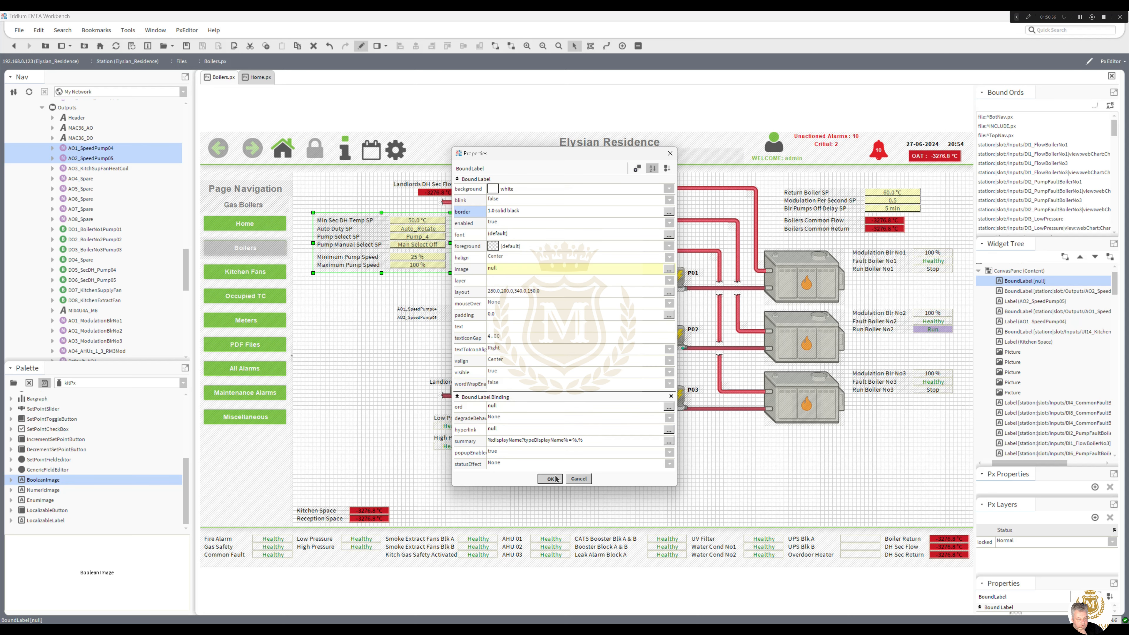
Send the white frame to the bottom of the widget order, behind the setpoint labels and values
{"action": "right_click", "coordinate": [362, 250]}
{"action": "mouse_move", "coordinate": [400, 362]}
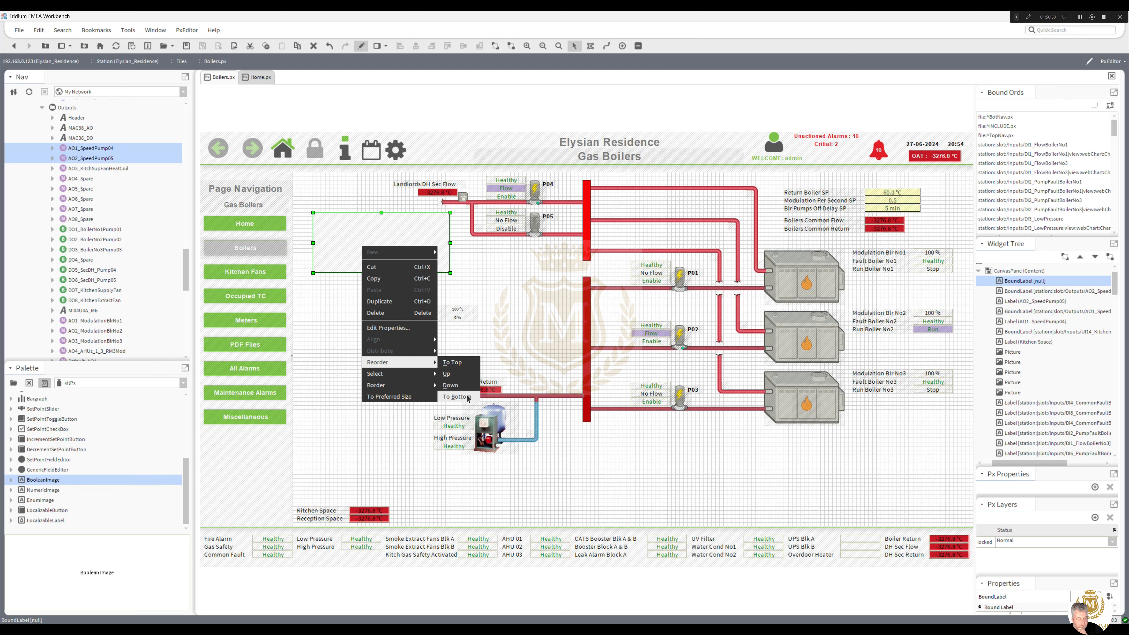
{"action": "left_click", "coordinate": [457, 397]}
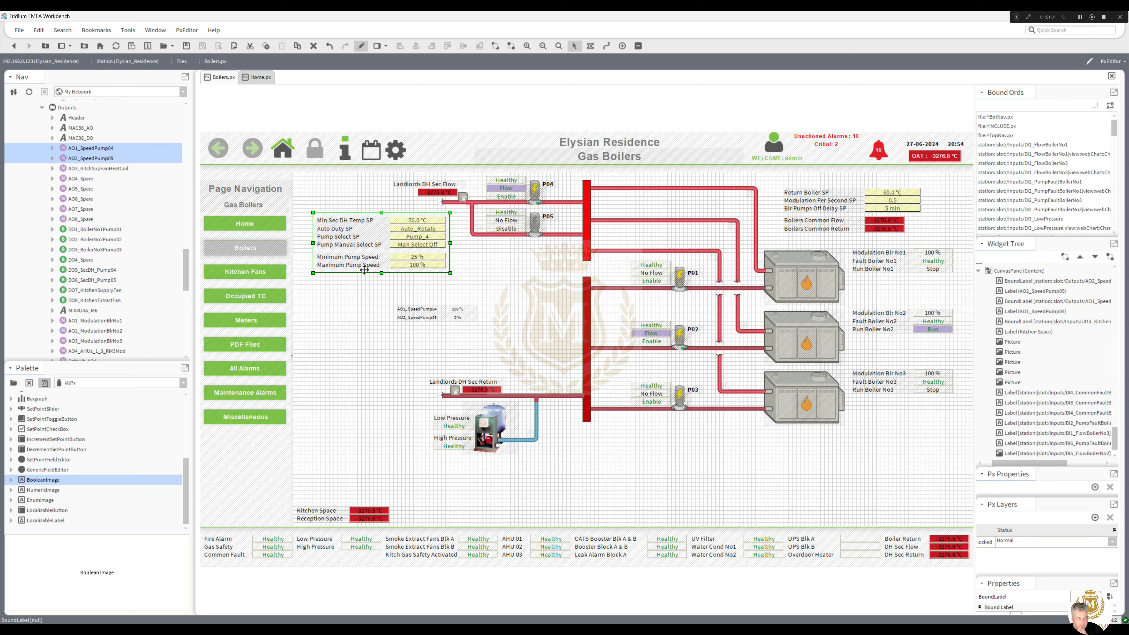
Duplicate the white frame and set the copy's background to black
{"action": "right_click", "coordinate": [364, 270]}
{"action": "left_click", "coordinate": [377, 283]}
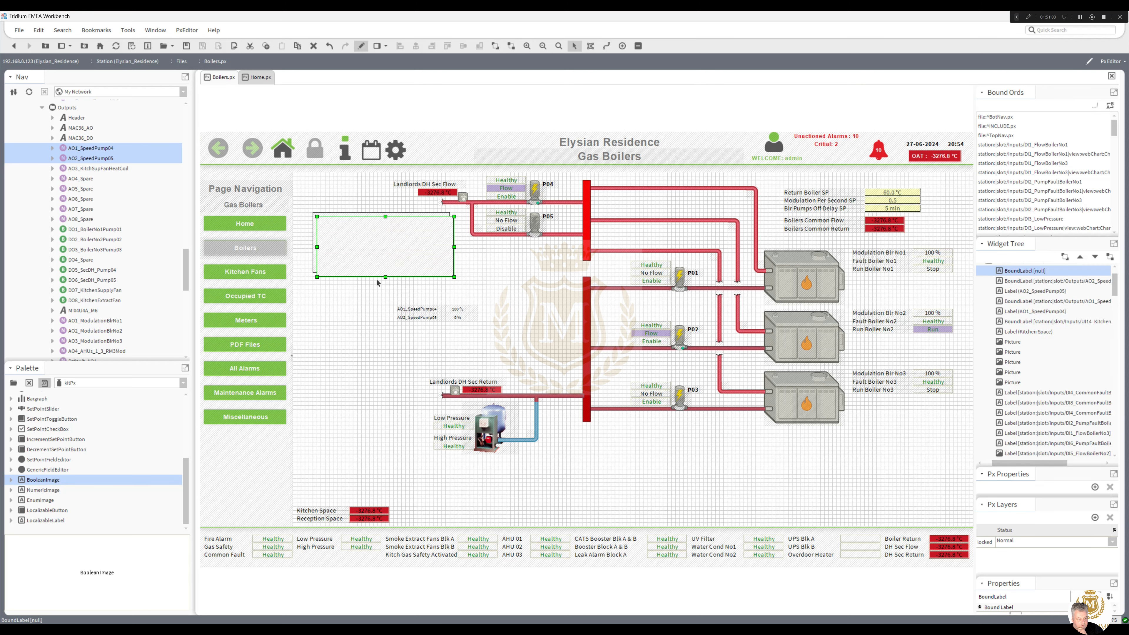
{"action": "double_click", "coordinate": [376, 270]}
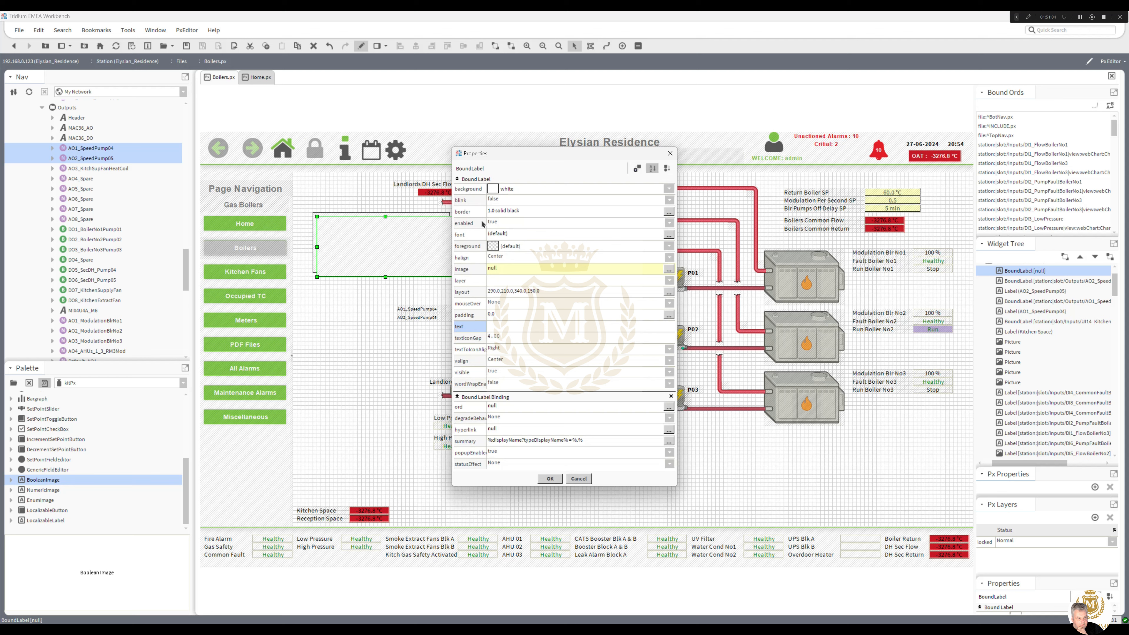
{"action": "left_click", "coordinate": [493, 189]}
{"action": "left_click", "coordinate": [470, 253]}
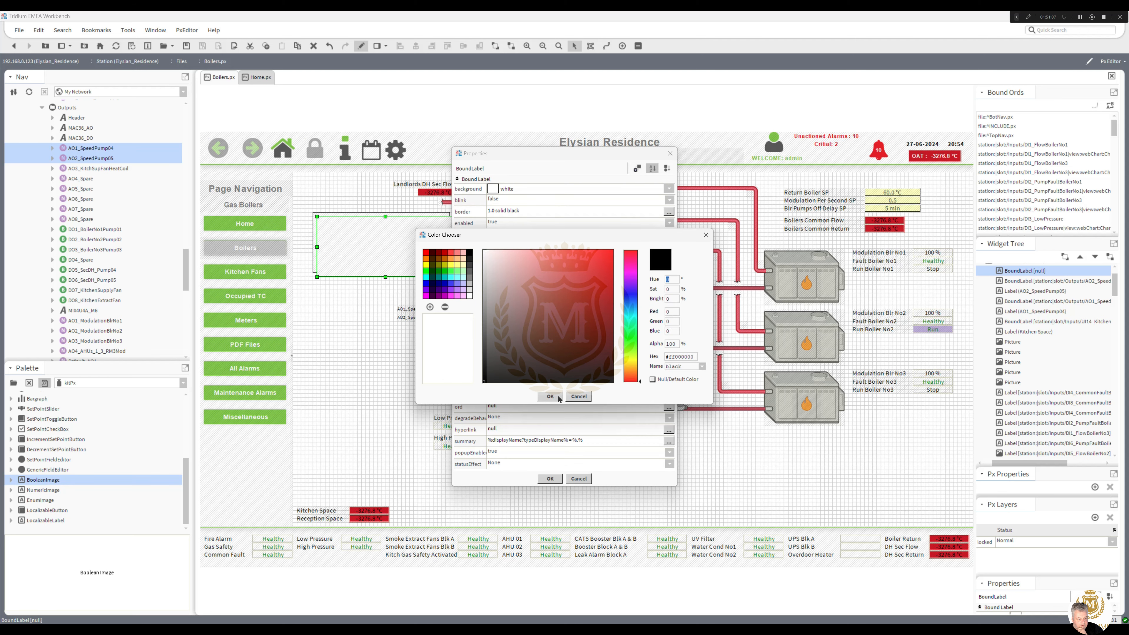
{"action": "left_click", "coordinate": [550, 395]}
{"action": "left_click", "coordinate": [549, 479]}
Send the black copy to the bottom and nudge it up and left to form a thin drop shadow behind the white frame
{"action": "right_click", "coordinate": [376, 262]}
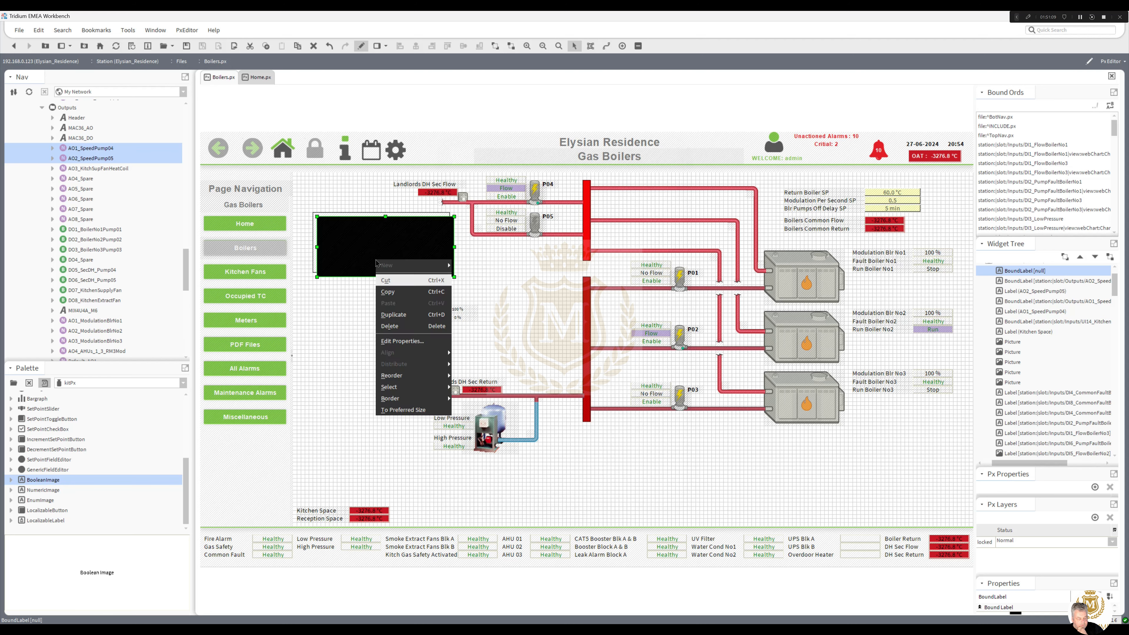
{"action": "mouse_move", "coordinate": [426, 375]}
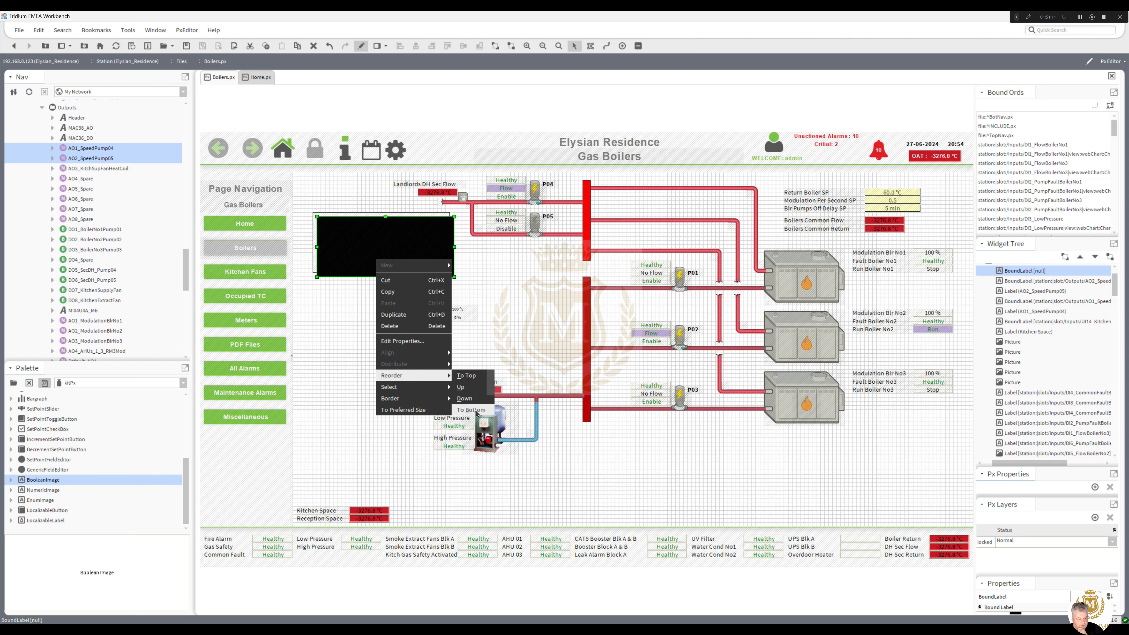
{"action": "left_click", "coordinate": [471, 410]}
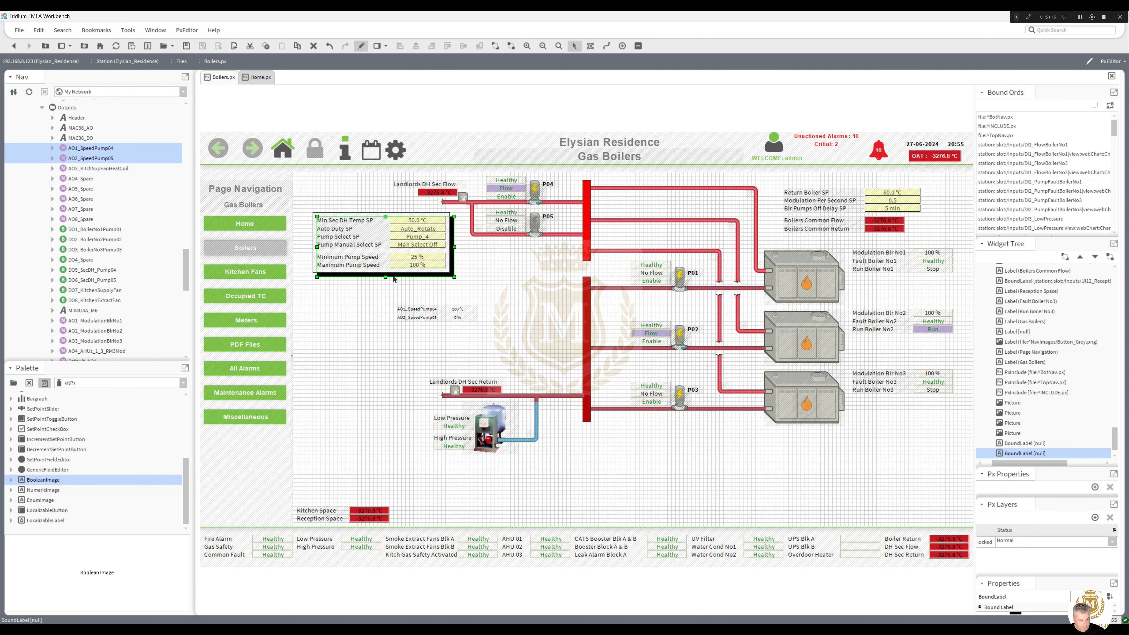
{"action": "scroll", "coordinate": [393, 275], "scroll_direction": "up", "scroll_amount": 1}
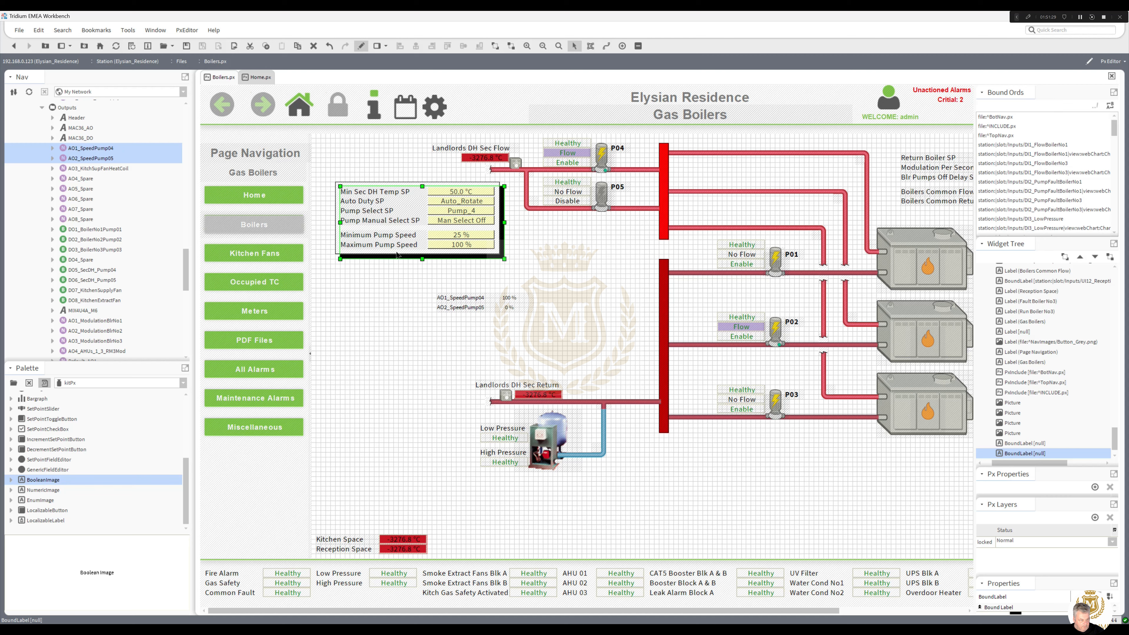
{"action": "key", "text": "ctrl+v"}
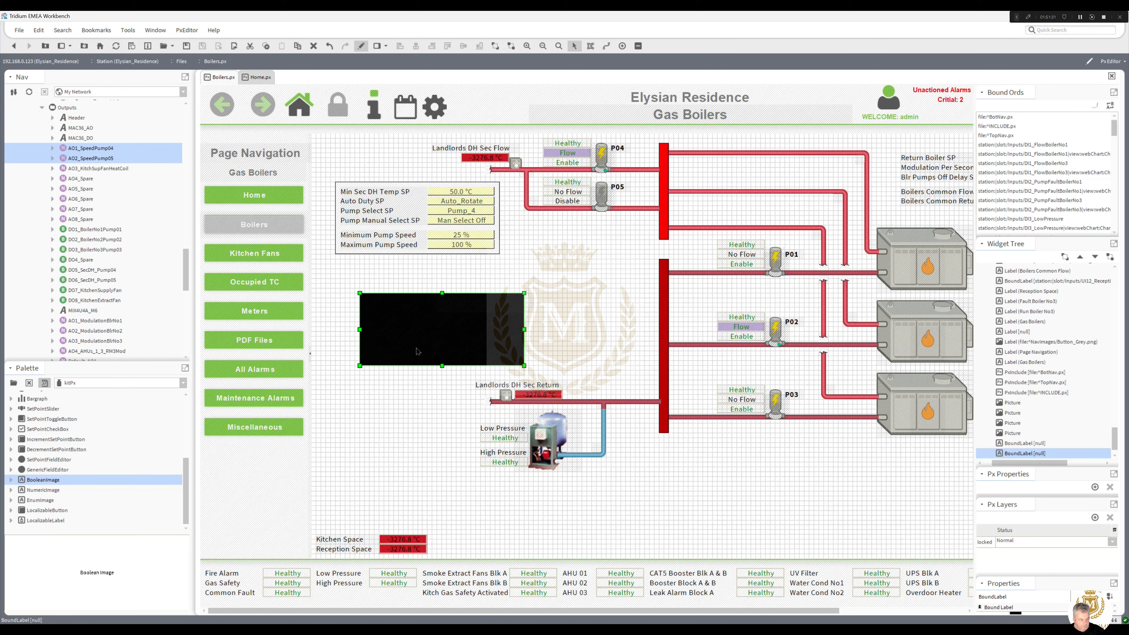
{"action": "left_click_drag", "start_coordinate": [417, 352], "coordinate": [399, 245]}
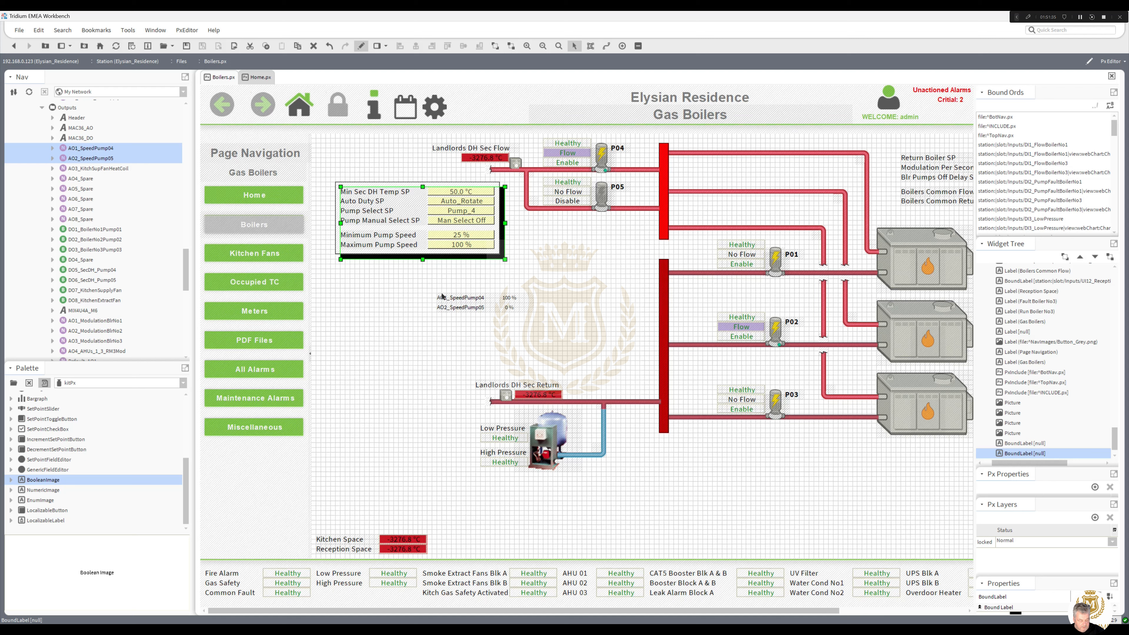
{"action": "key", "text": "Up"}
{"action": "key", "text": "Left"}
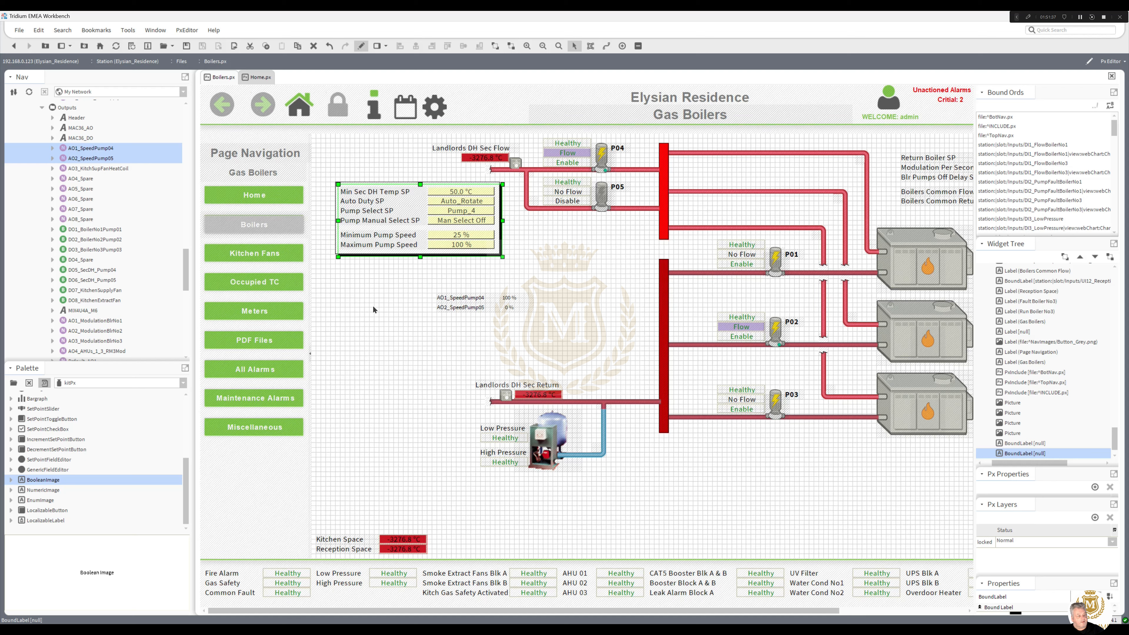
Delete the AO1_SpeedPump04 and AO2_SpeedPump05 labels and values from the page
{"action": "left_click", "coordinate": [423, 350]}
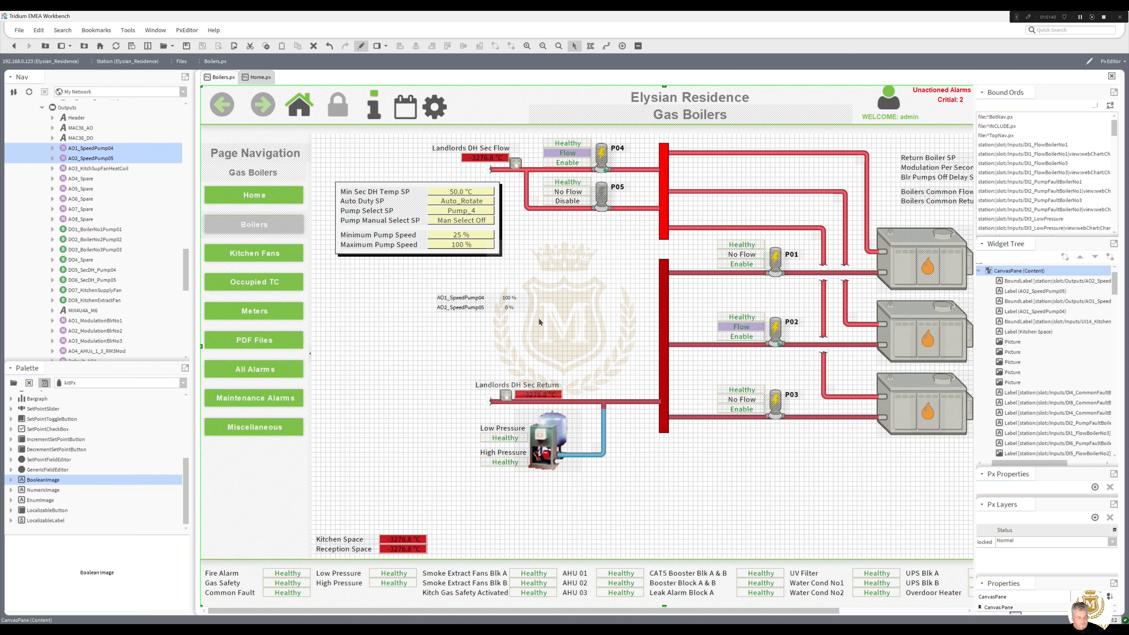
{"action": "left_click_drag", "start_coordinate": [486, 290], "coordinate": [539, 322]}
{"action": "right_click", "coordinate": [502, 301]}
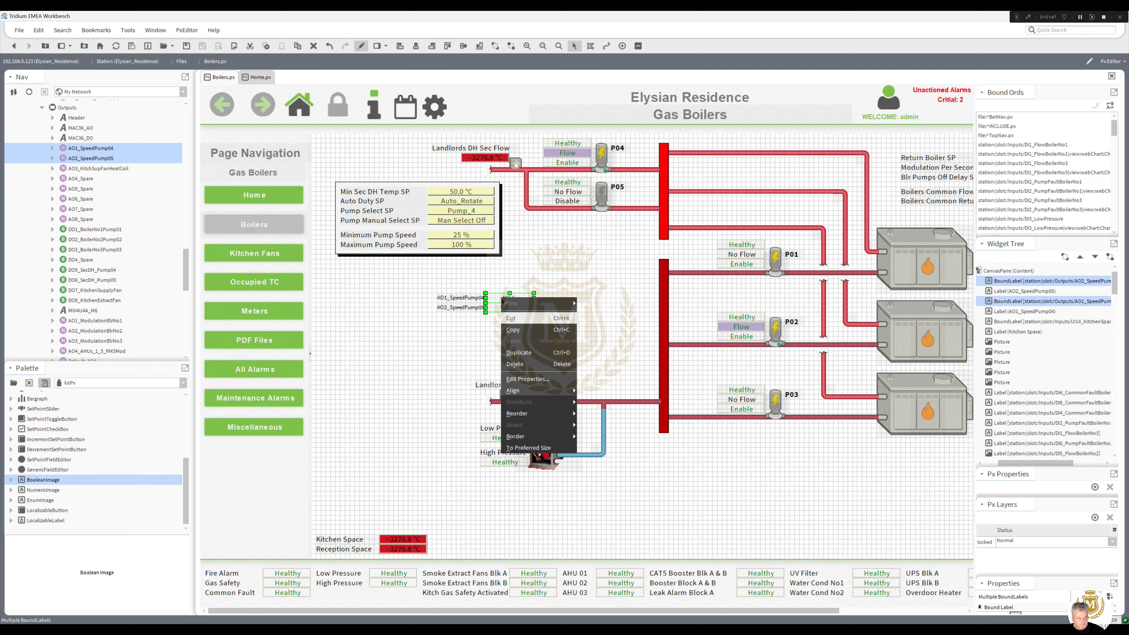
{"action": "key", "text": "Escape"}
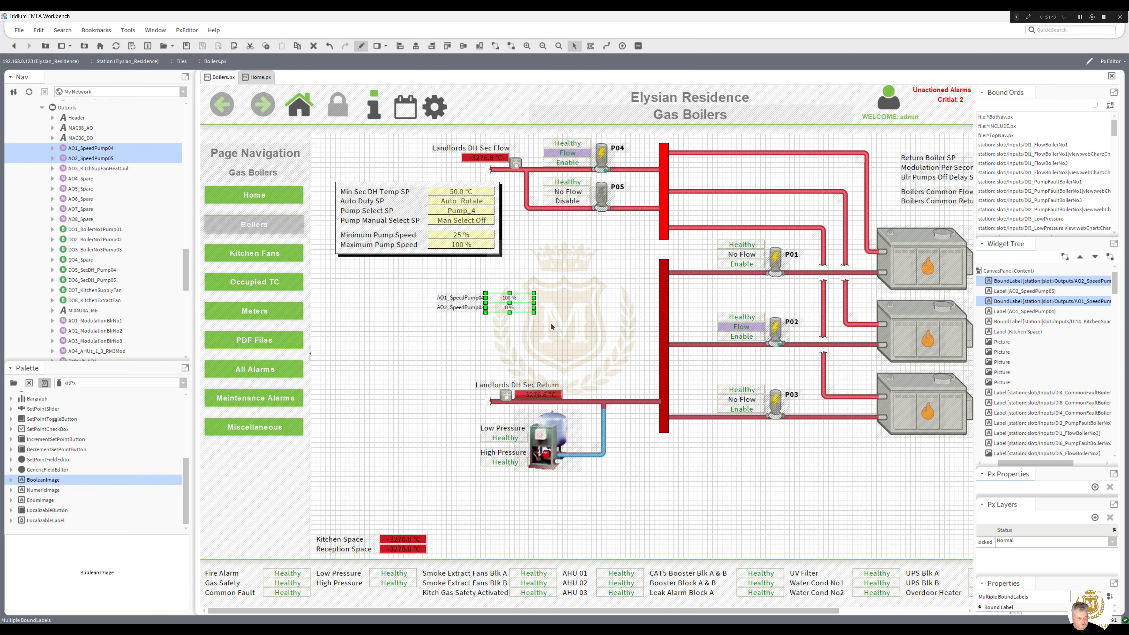
{"action": "left_click_drag", "start_coordinate": [551, 326], "coordinate": [413, 277]}
{"action": "key", "text": "Delete"}
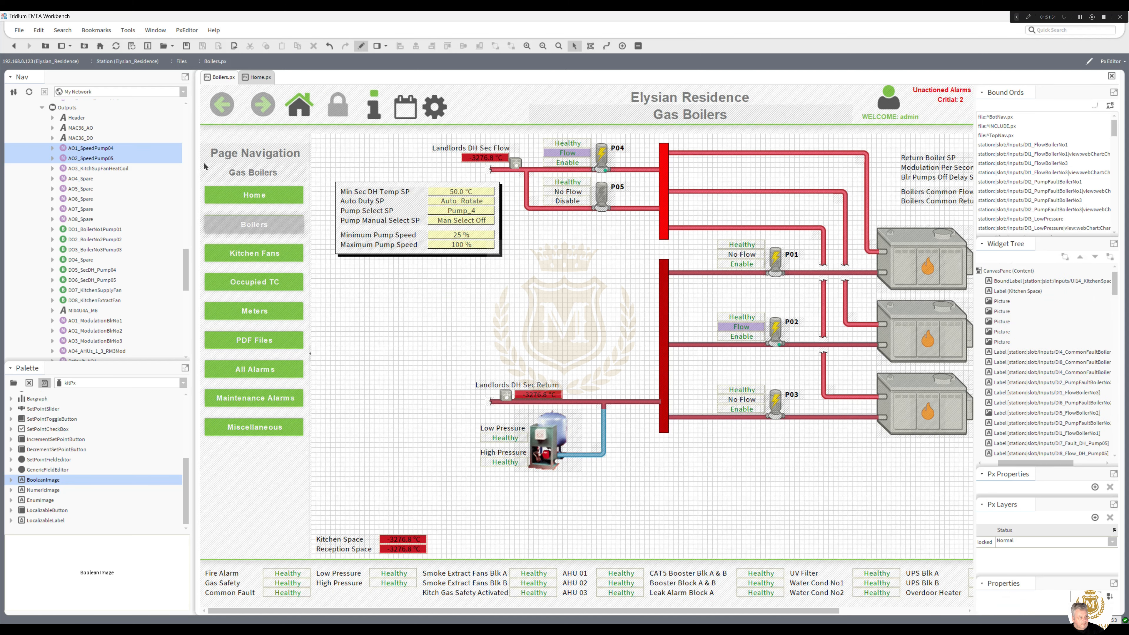
Start bound labels for AO1_SpeedPump04 and AO2_SpeedPump05 and animate their background with the Status To Simple converter using background status colours
{"action": "left_click_drag", "start_coordinate": [107, 148], "coordinate": [411, 263]}
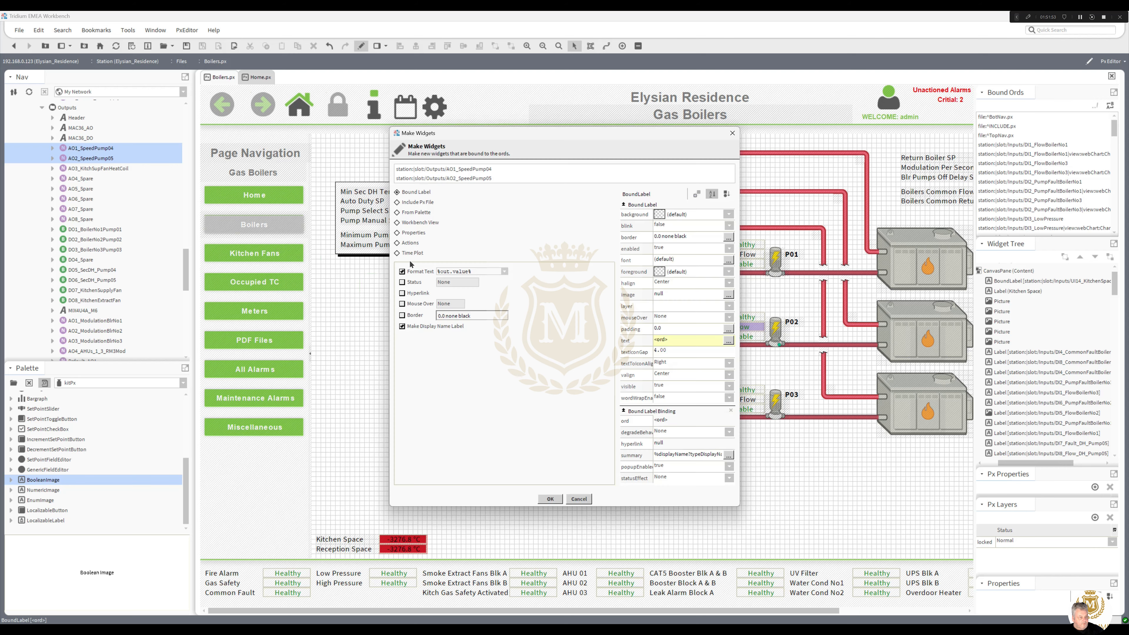
{"action": "right_click", "coordinate": [663, 215]}
{"action": "left_click", "coordinate": [679, 223]}
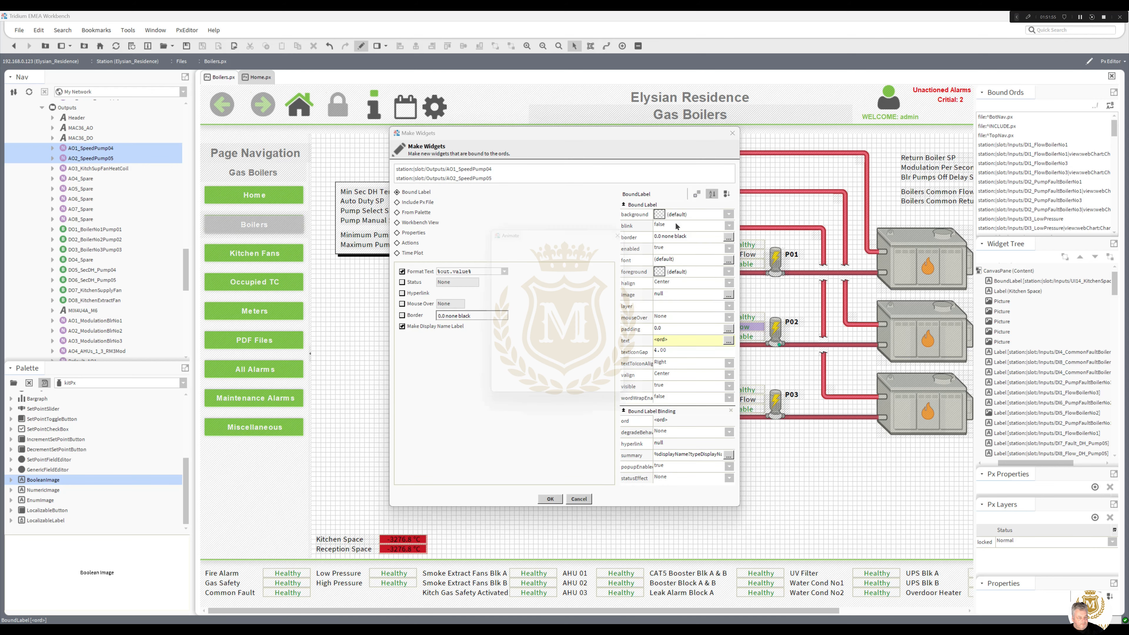
{"action": "left_click", "coordinate": [549, 273]}
{"action": "left_click", "coordinate": [518, 290]}
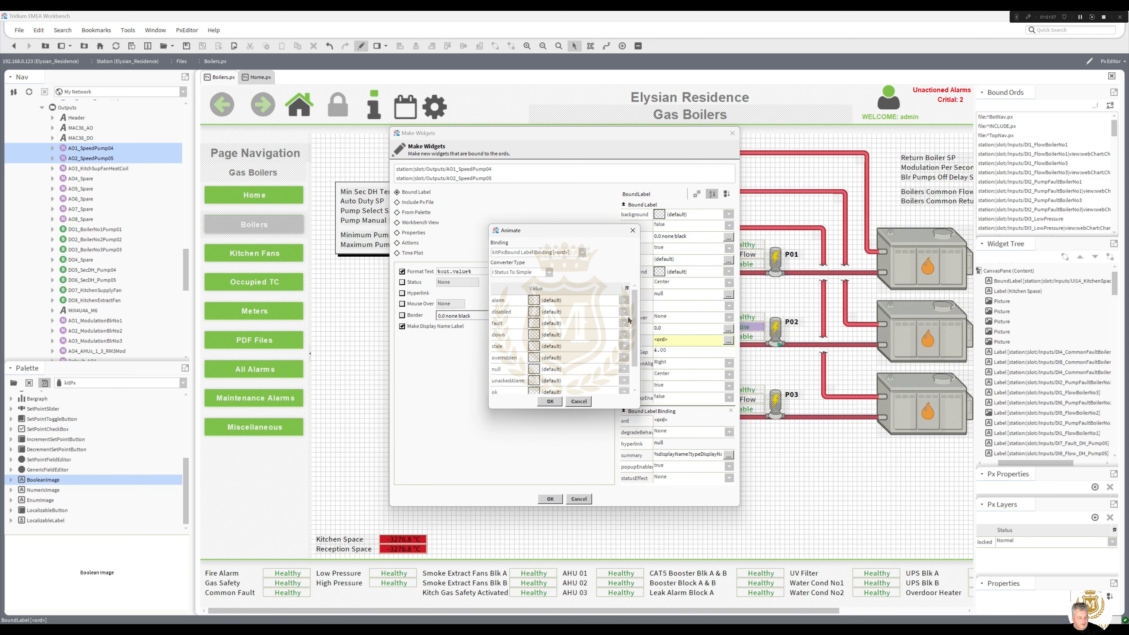
{"action": "scroll", "coordinate": [623, 347], "scroll_direction": "down", "scroll_amount": 2}
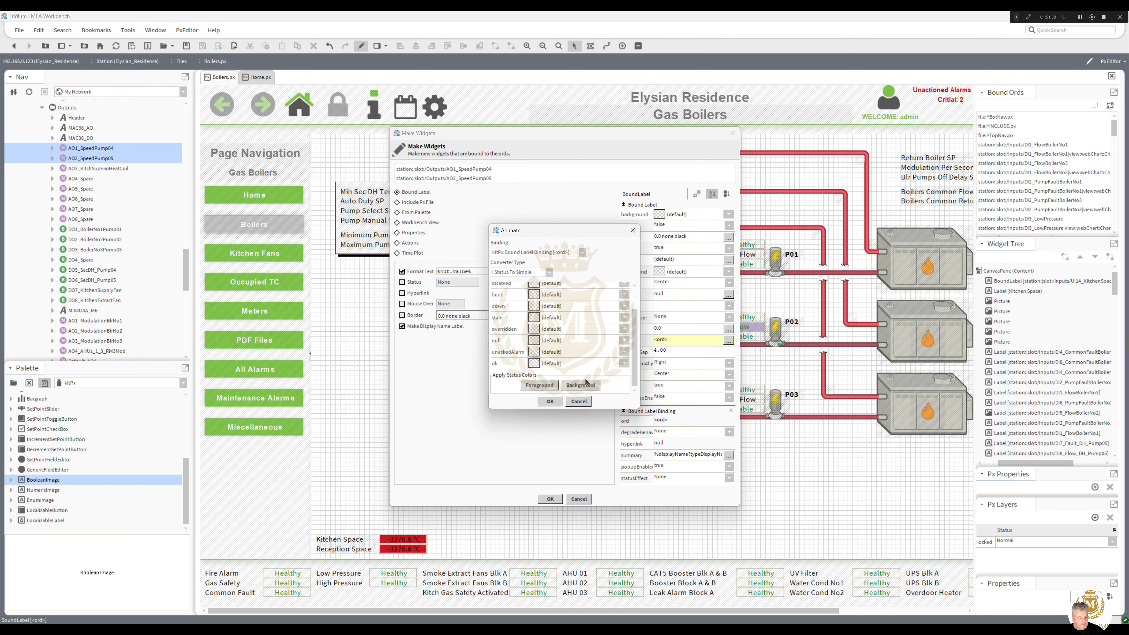
{"action": "left_click", "coordinate": [600, 387]}
{"action": "left_click", "coordinate": [550, 401]}
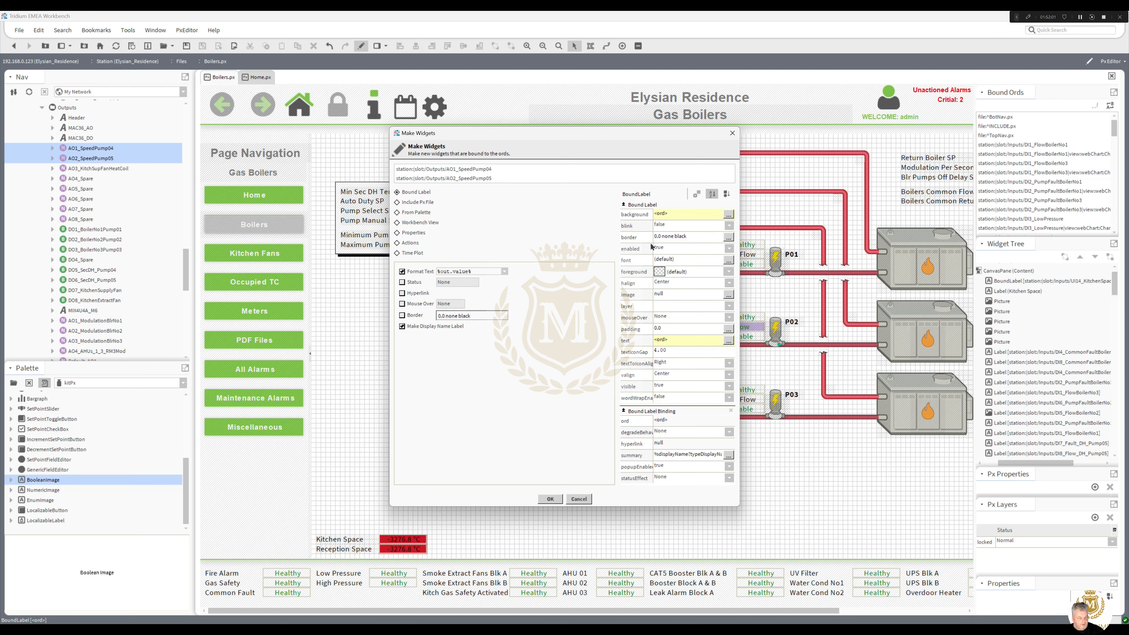
Give the new bound labels a 2.0 groove black border and create them below the setpoint panel
{"action": "double_click", "coordinate": [661, 238]}
{"action": "left_click", "coordinate": [477, 293]}
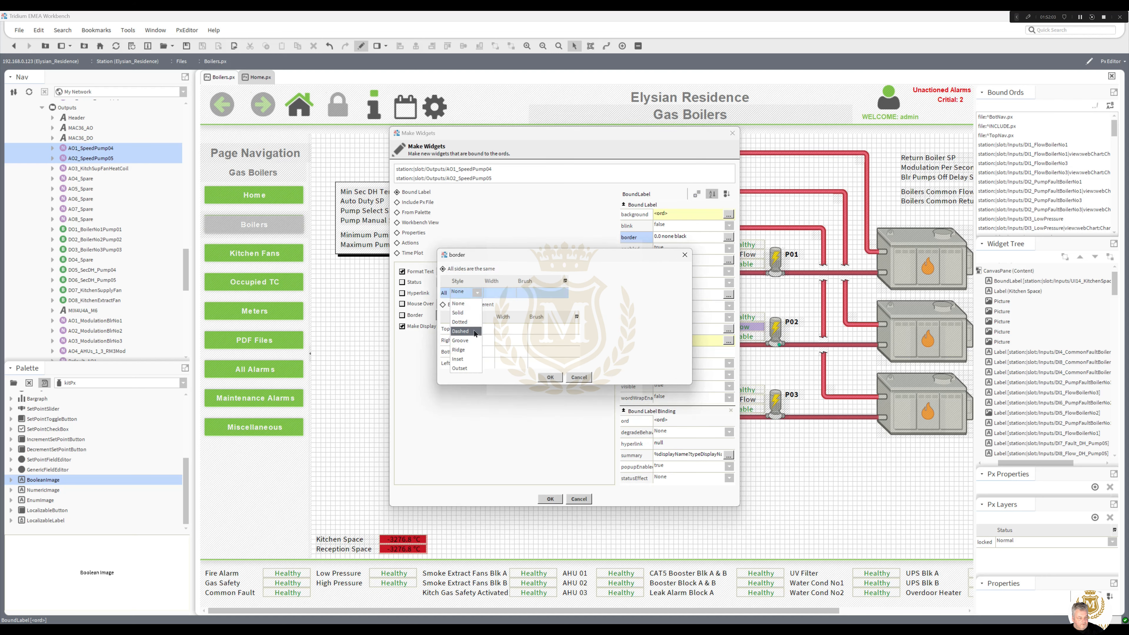
{"action": "left_click", "coordinate": [465, 344]}
{"action": "left_click", "coordinate": [550, 377]}
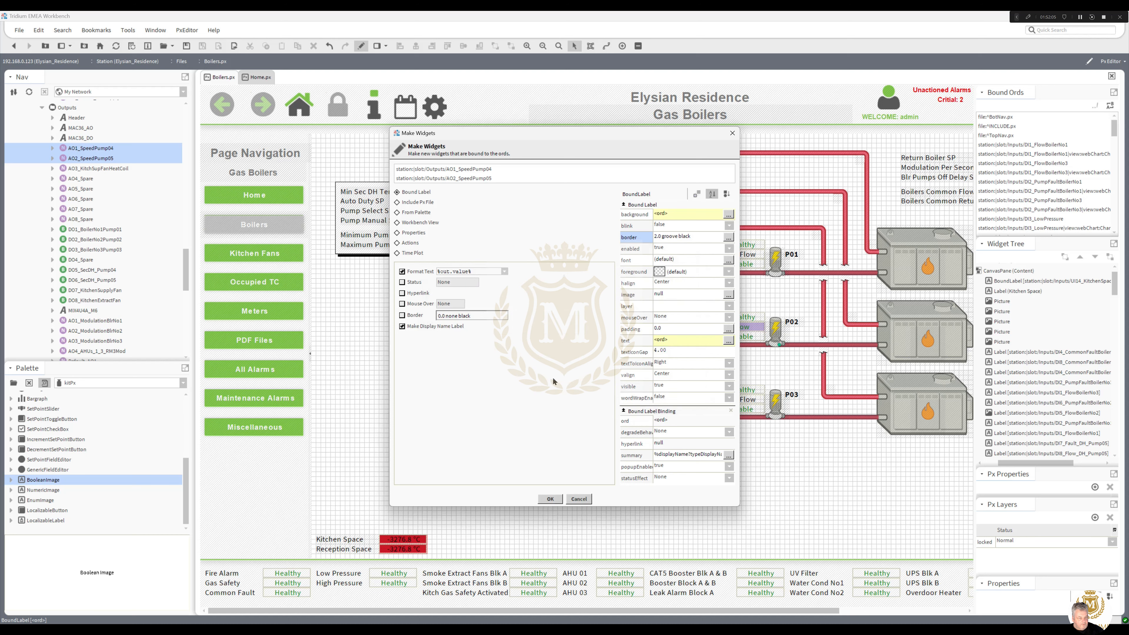
{"action": "left_click", "coordinate": [551, 498]}
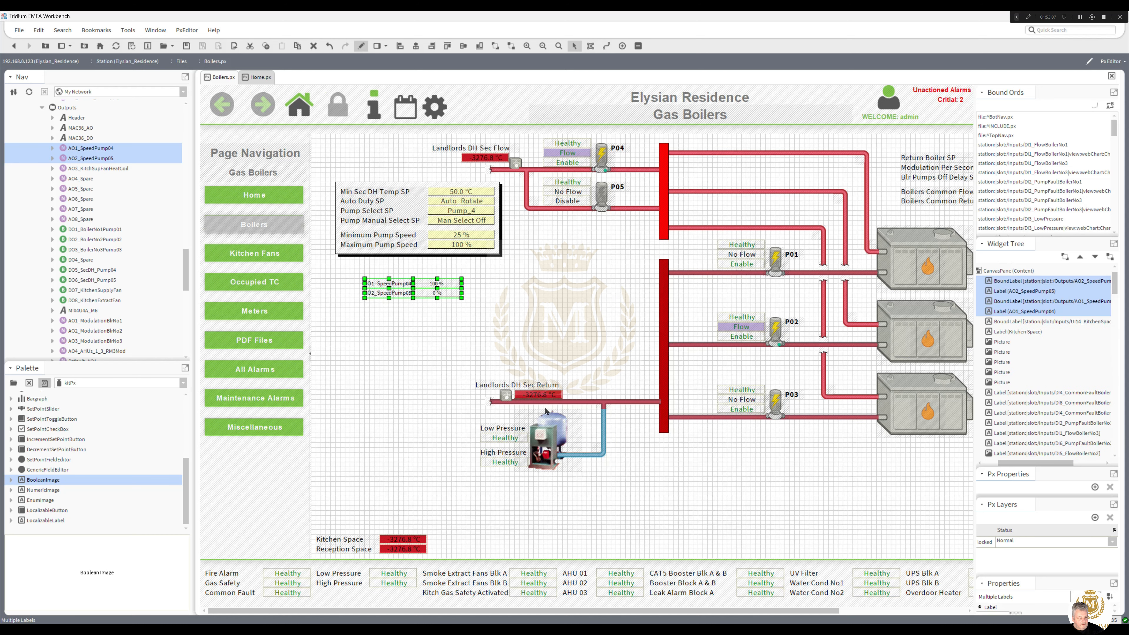
Set the font of the new pump speed labels and values to 16 pt SansSerif
{"action": "right_click", "coordinate": [451, 296]}
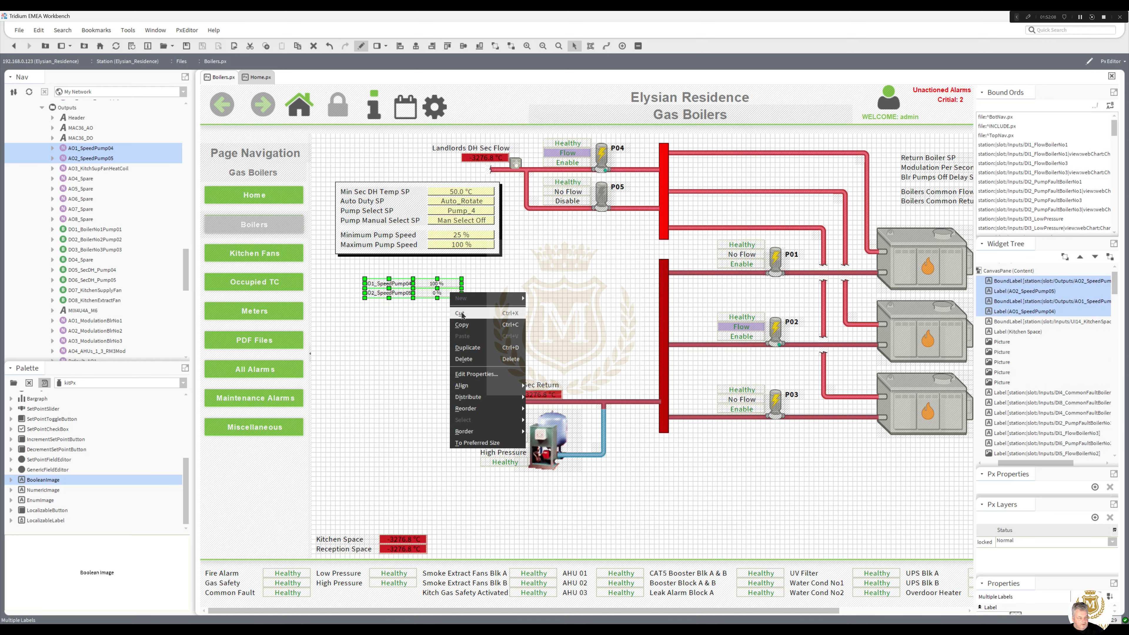
{"action": "left_click", "coordinate": [490, 383]}
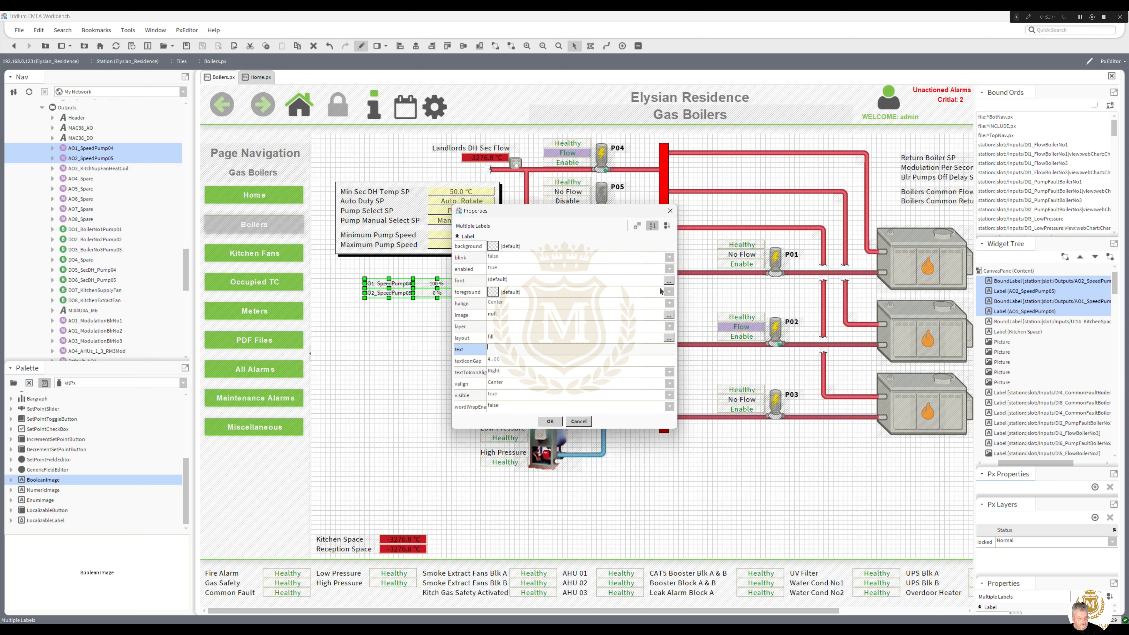
{"action": "left_click", "coordinate": [669, 280]}
{"action": "left_click", "coordinate": [564, 323]}
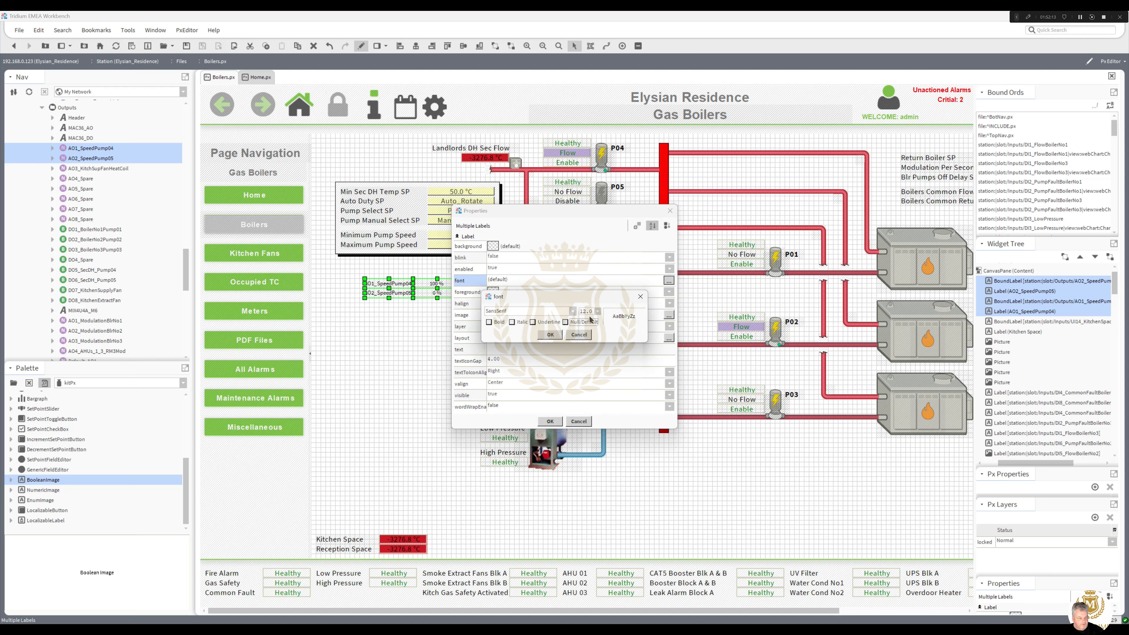
{"action": "left_click", "coordinate": [598, 312]}
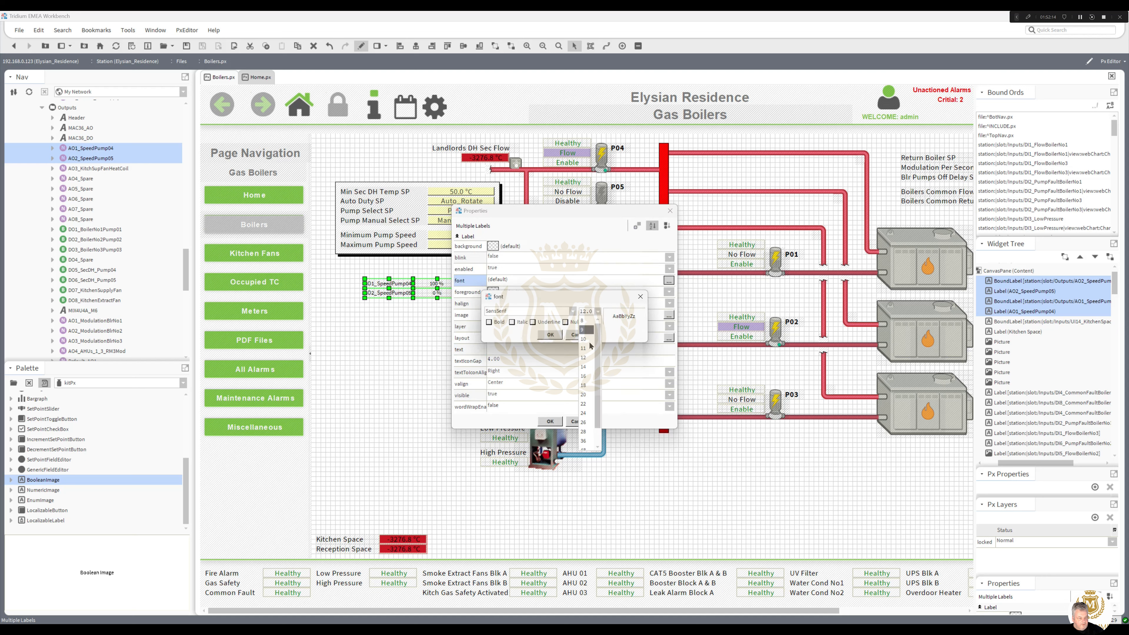
{"action": "left_click", "coordinate": [587, 370]}
{"action": "left_click", "coordinate": [550, 334]}
{"action": "left_click", "coordinate": [550, 421]}
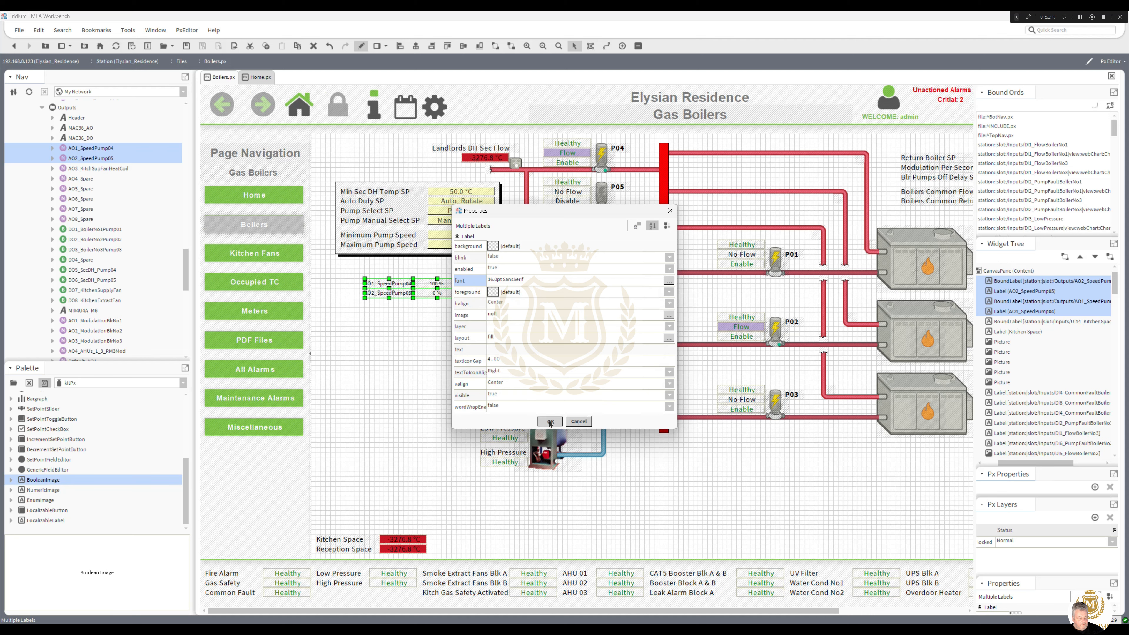
{"action": "left_click", "coordinate": [423, 341]}
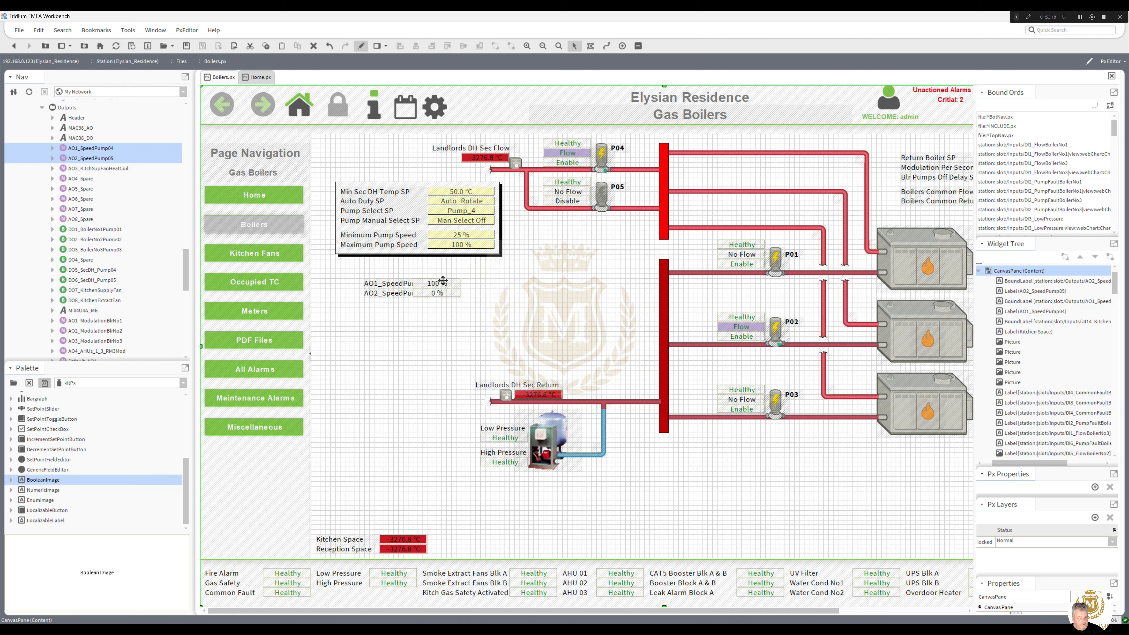
Narrow both pump speed values, placing the AO1_SpeedPump04 value above pump P04 and the AO2_SpeedPump05 value beside pump P05
{"action": "left_click_drag", "start_coordinate": [437, 284], "coordinate": [616, 136]}
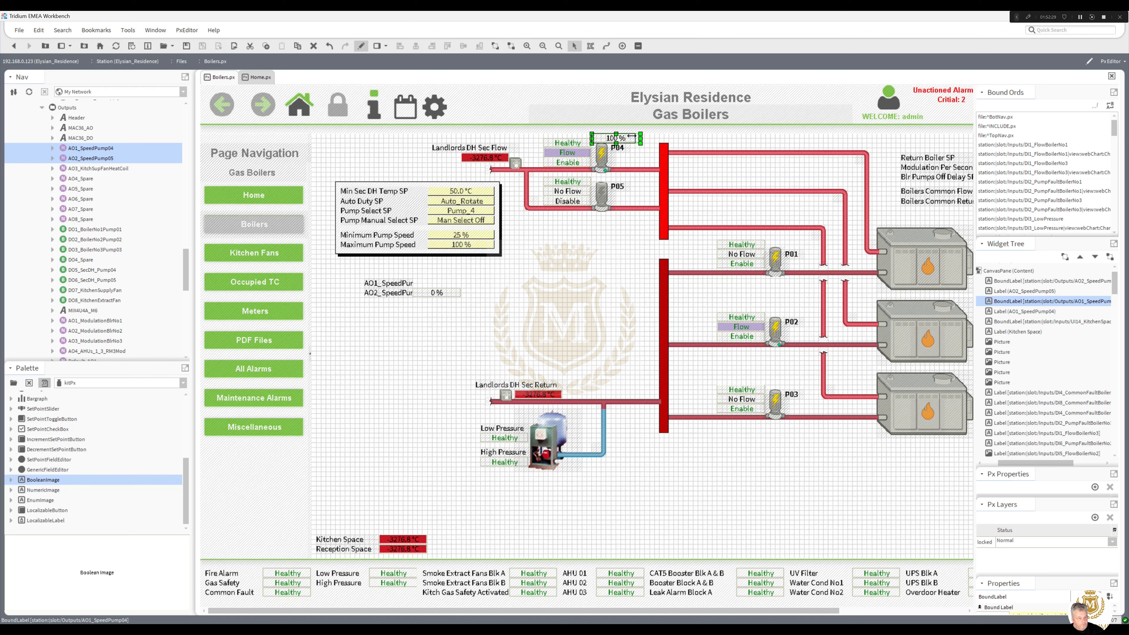
{"action": "left_click_drag", "start_coordinate": [632, 136], "coordinate": [627, 137]}
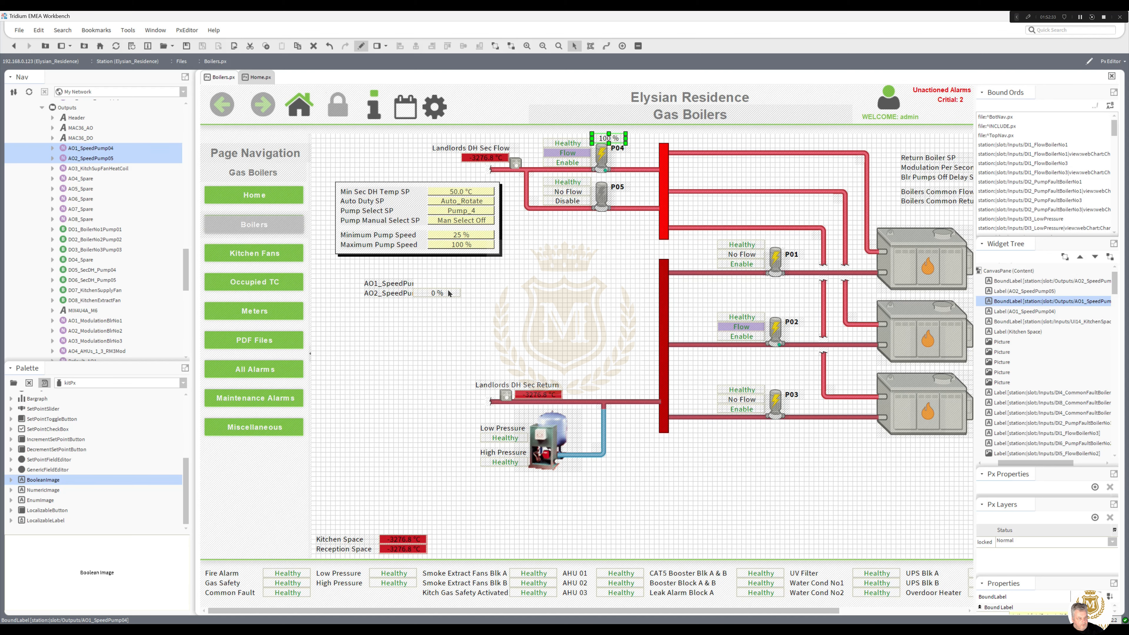
{"action": "left_click", "coordinate": [457, 292]}
{"action": "left_click_drag", "start_coordinate": [458, 292], "coordinate": [442, 291]}
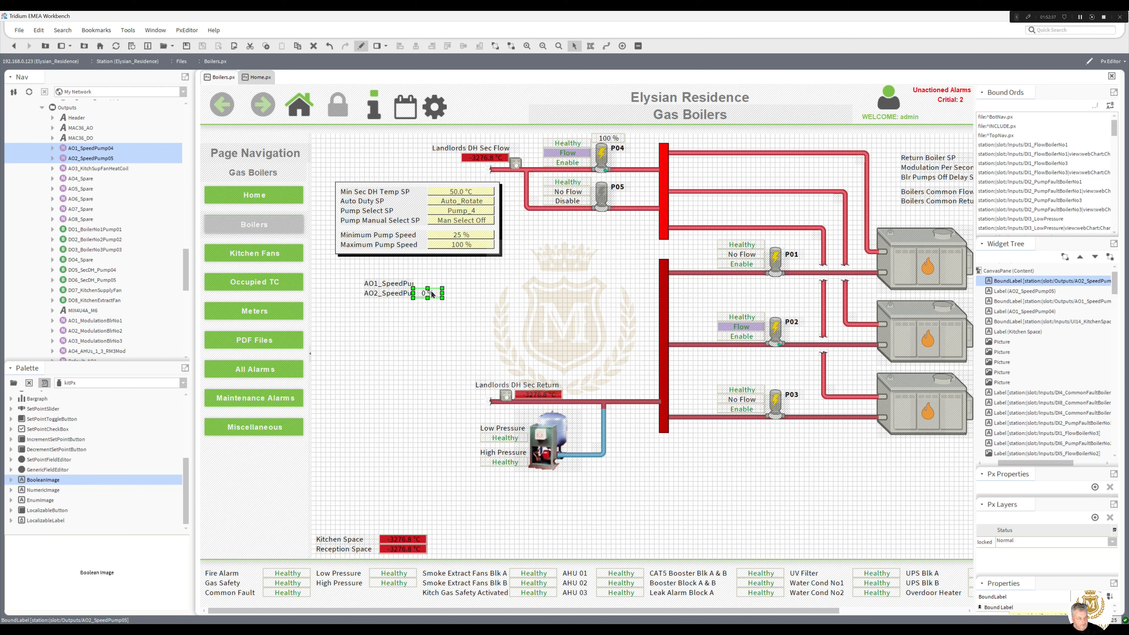
{"action": "left_click_drag", "start_coordinate": [603, 208], "coordinate": [640, 193]}
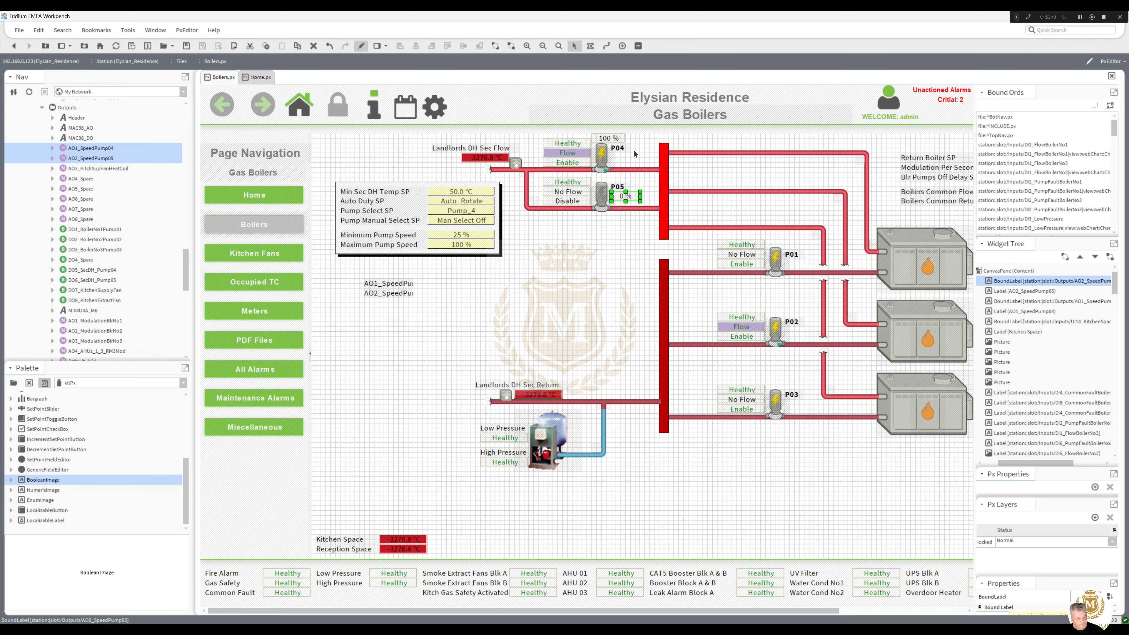
Move the P04 speed value directly beneath the P04 name and align the P05 speed value with it
{"action": "left_click_drag", "start_coordinate": [614, 143], "coordinate": [633, 163]}
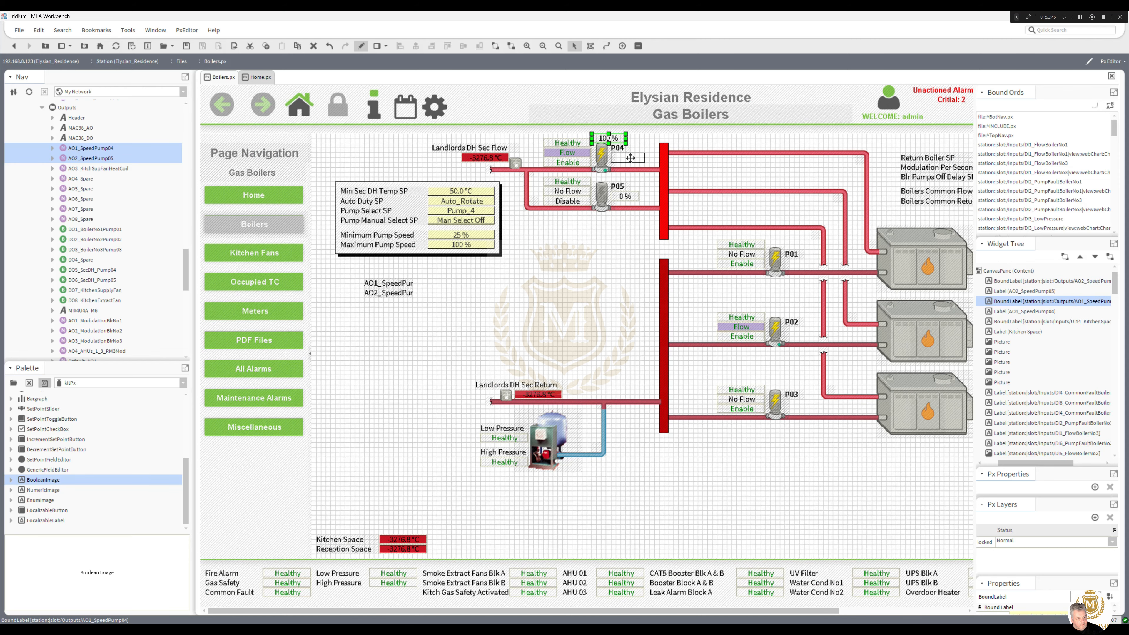
{"action": "left_click", "coordinate": [605, 255]}
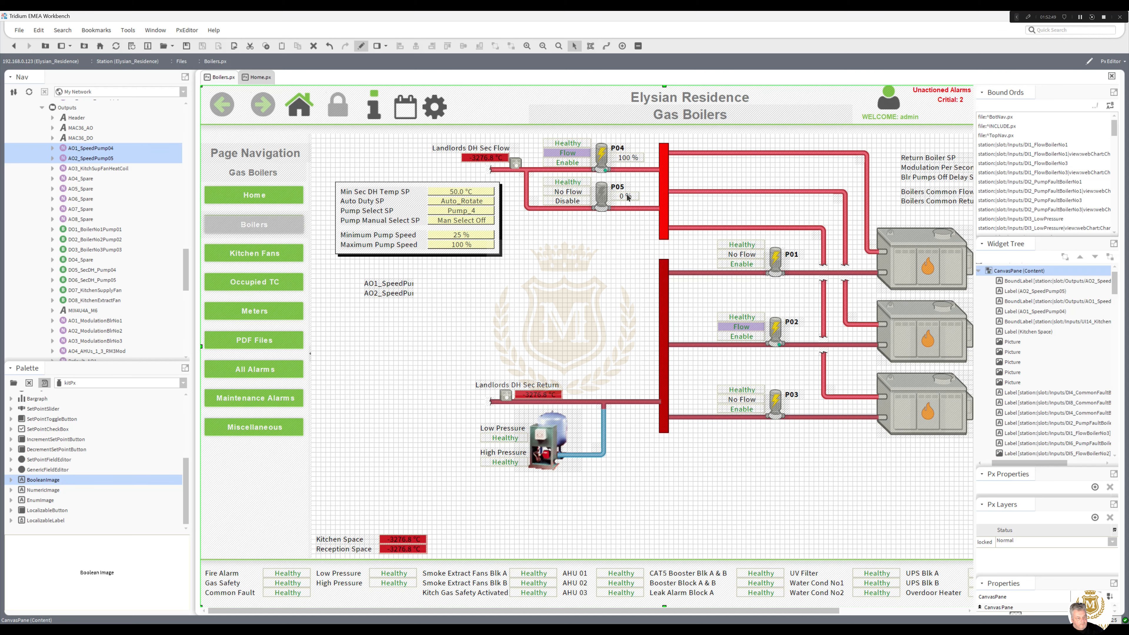
{"action": "mouse_move", "coordinate": [629, 198]}
{"action": "left_mouse_down"}
{"action": "mouse_move", "coordinate": [629, 164]}
{"action": "mouse_move", "coordinate": [649, 168]}
{"action": "mouse_move", "coordinate": [628, 197]}
{"action": "left_mouse_up"}
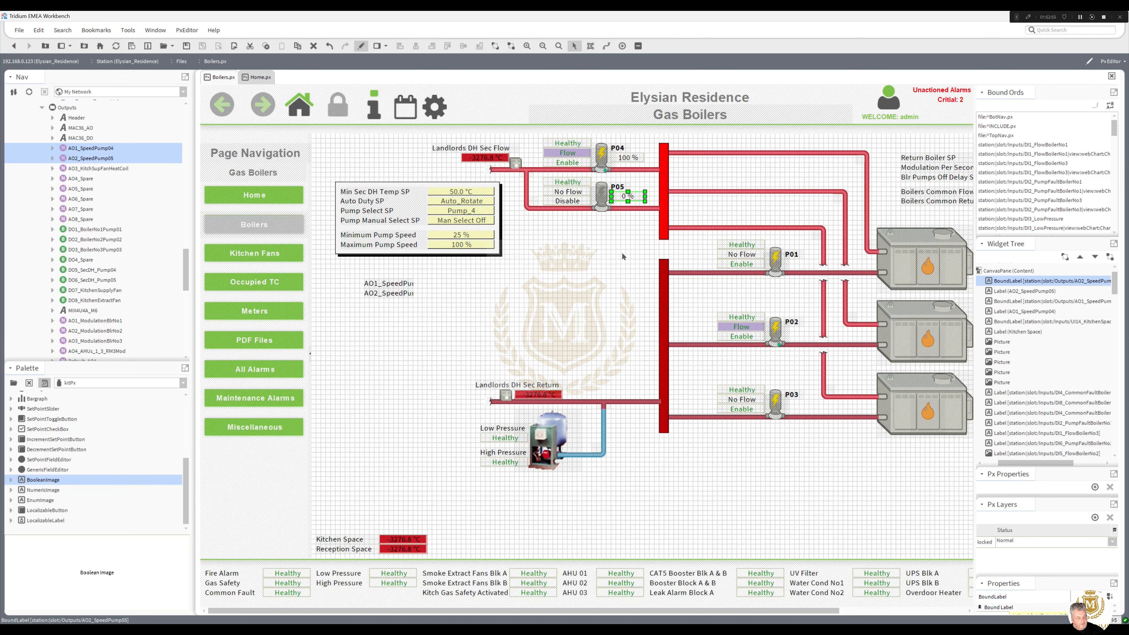
Delete the leftover AO1_SpeedPump04 and AO2_SpeedPump05 name labels and return the Boilers page to view mode with the changes saved
{"action": "left_click", "coordinate": [615, 259]}
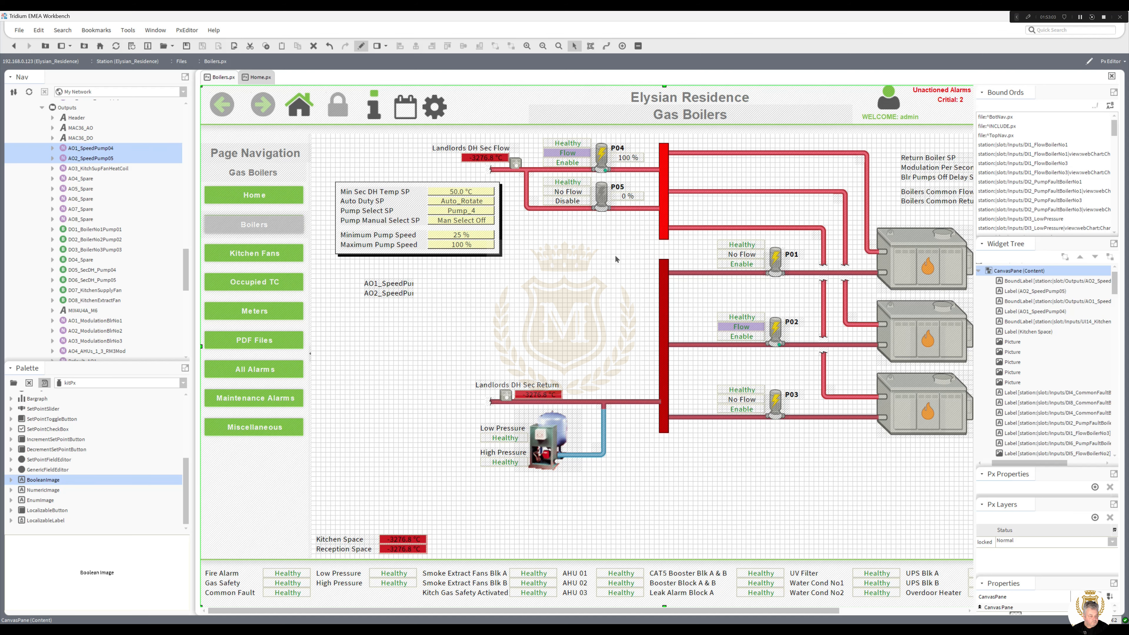
{"action": "key", "text": "Delete"}
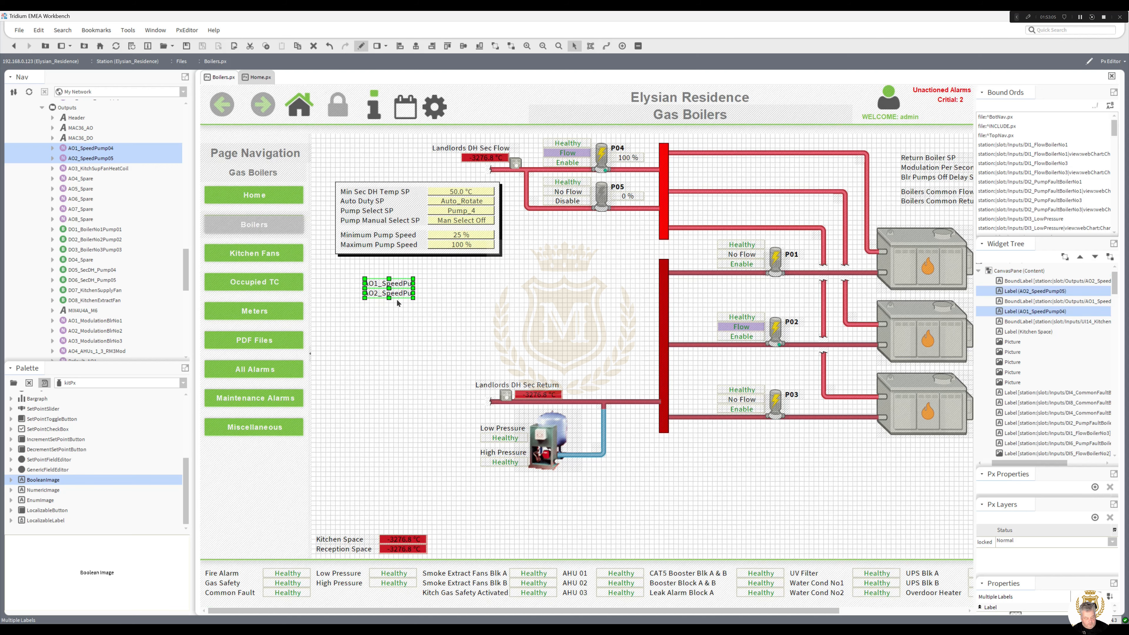
{"action": "left_click", "coordinate": [362, 47]}
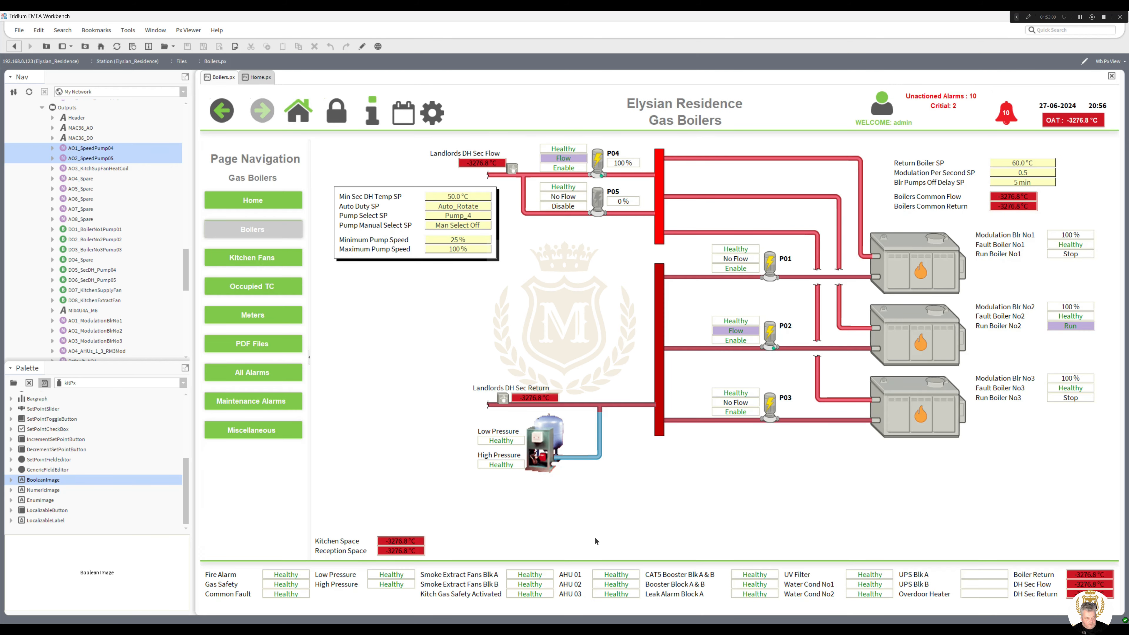
Switch to the Chrome browser, reload the Boilers page to check its layout, and open the Kitchen Fans page
{"action": "left_click", "coordinate": [489, 632]}
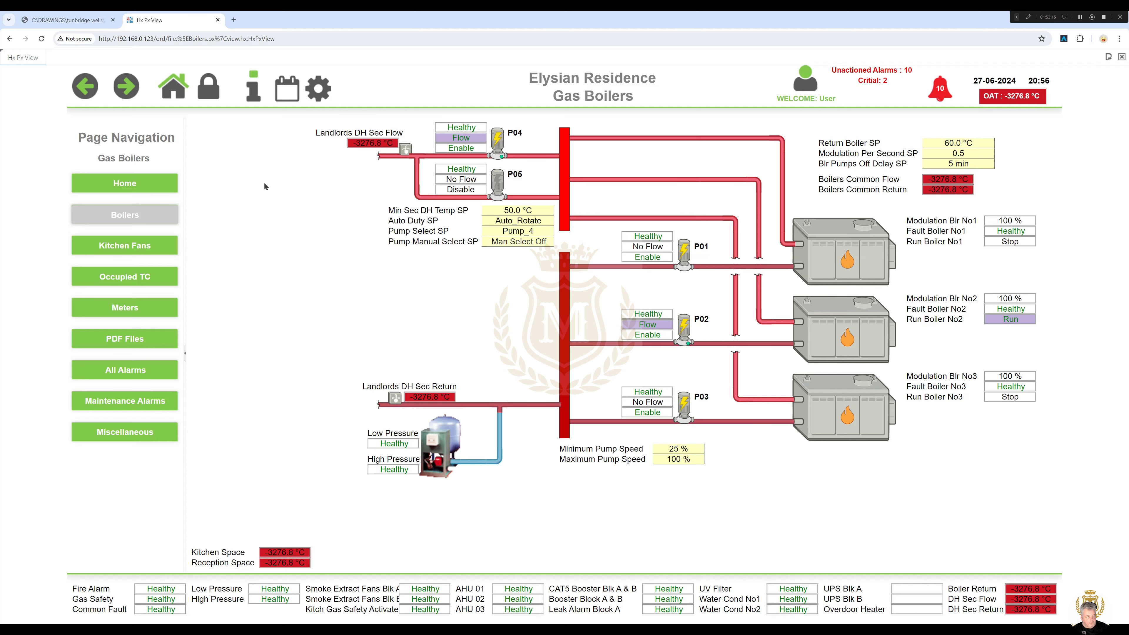
{"action": "left_click", "coordinate": [42, 40]}
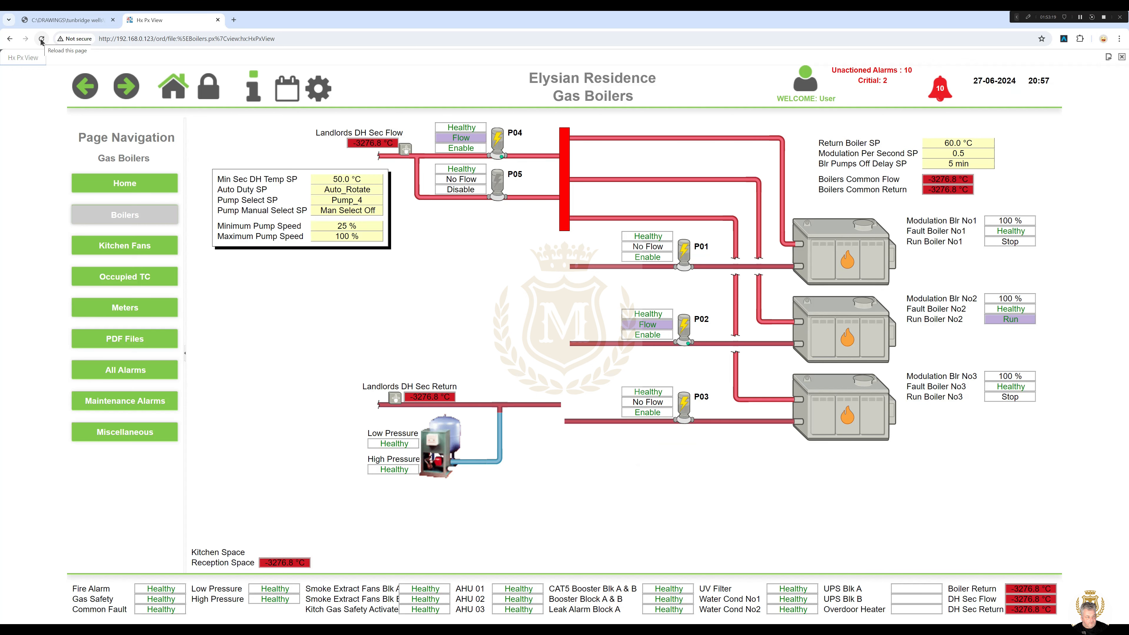
{"action": "left_click", "coordinate": [41, 39]}
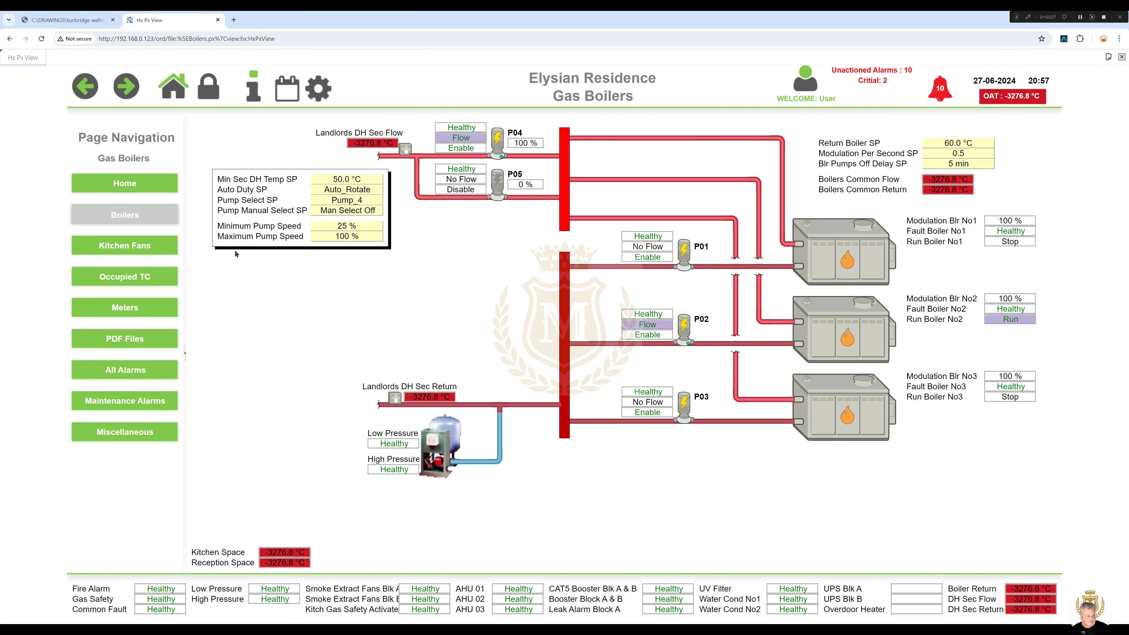
{"action": "left_click", "coordinate": [130, 248]}
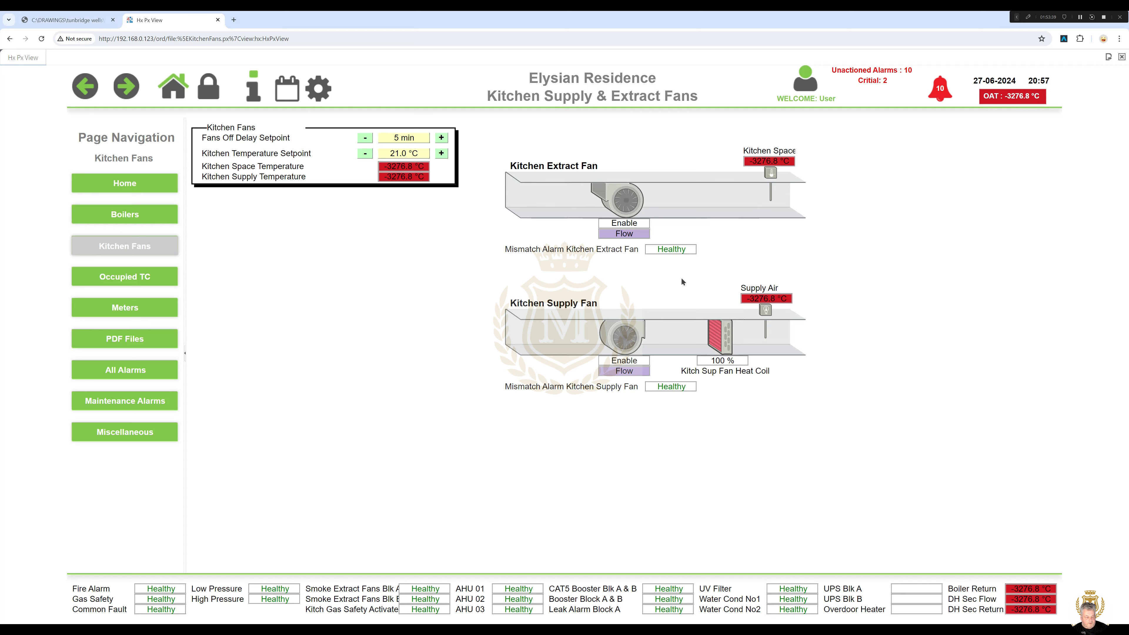
Switch back to Tridium EMEA Workbench and open the Kitchen Fans page for editing
{"action": "mouse_move", "coordinate": [798, 630]}
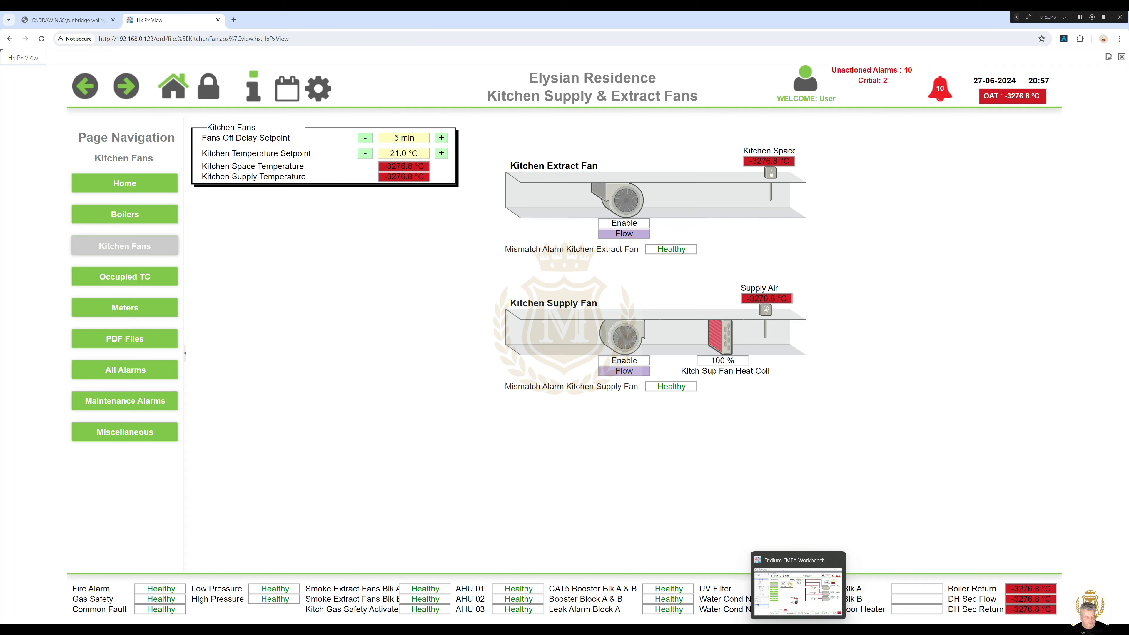
{"action": "left_click", "coordinate": [798, 592]}
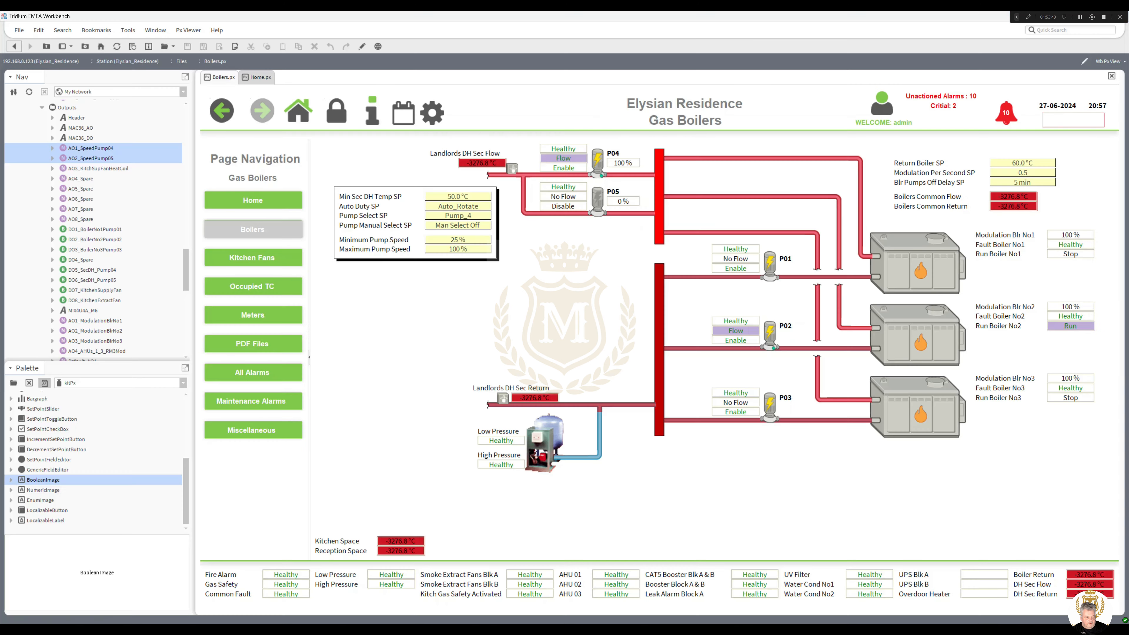
{"action": "left_click", "coordinate": [269, 257]}
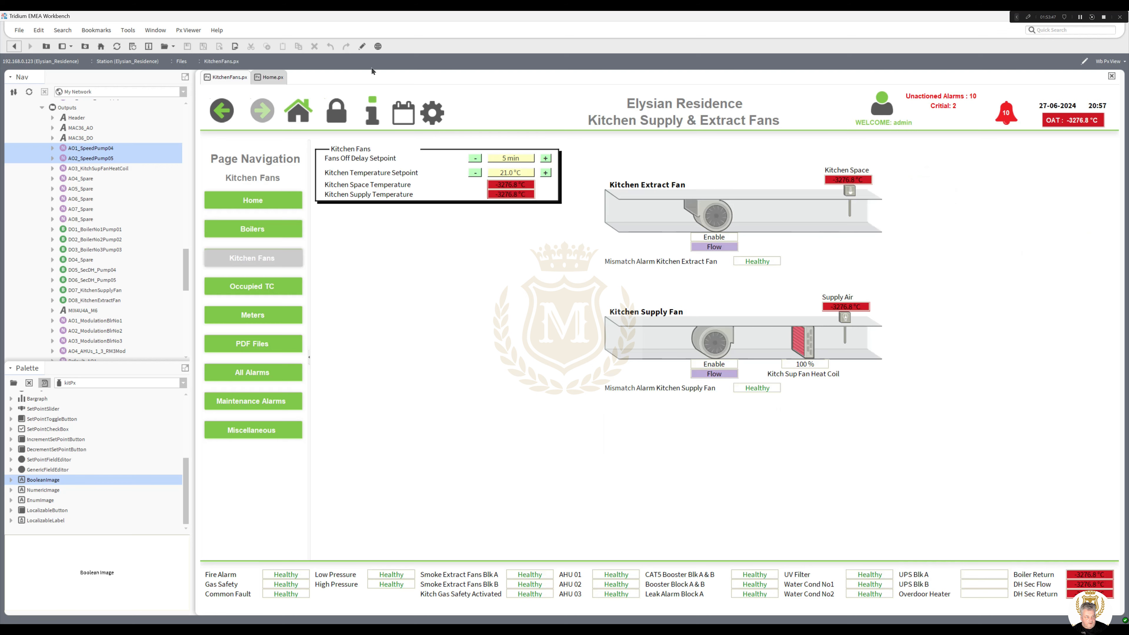
{"action": "left_click", "coordinate": [362, 46]}
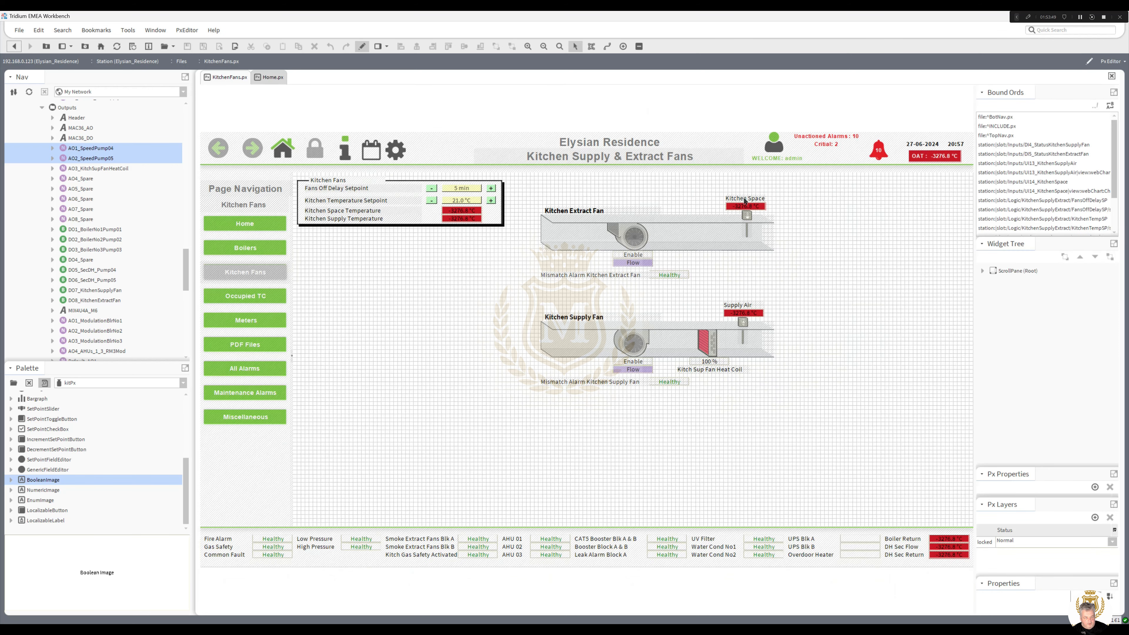
Widen the Kitchen Space label and shift it slightly up and left above its temperature value, then return to view mode with changes saved
{"action": "left_click", "coordinate": [746, 199]}
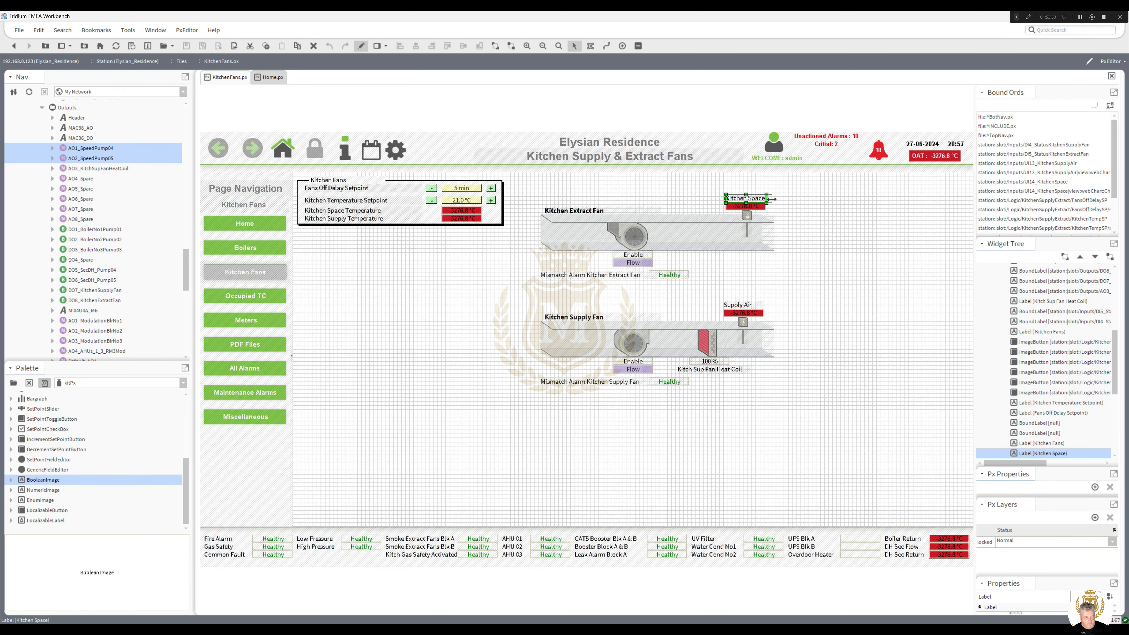
{"action": "left_click_drag", "start_coordinate": [773, 199], "coordinate": [754, 196]}
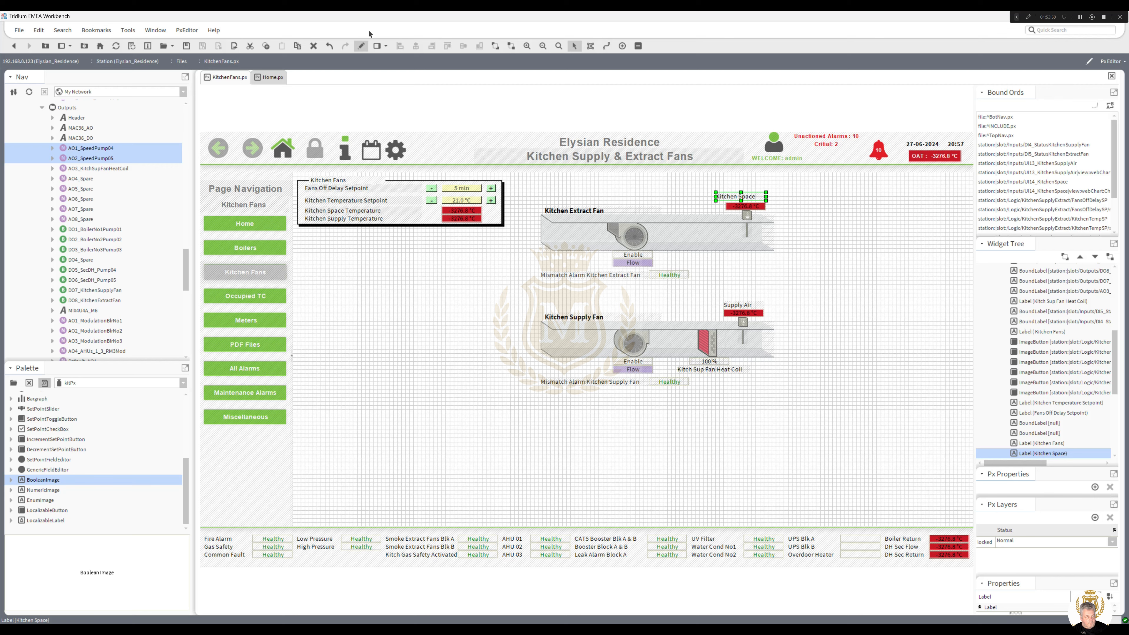
{"action": "left_click", "coordinate": [361, 46]}
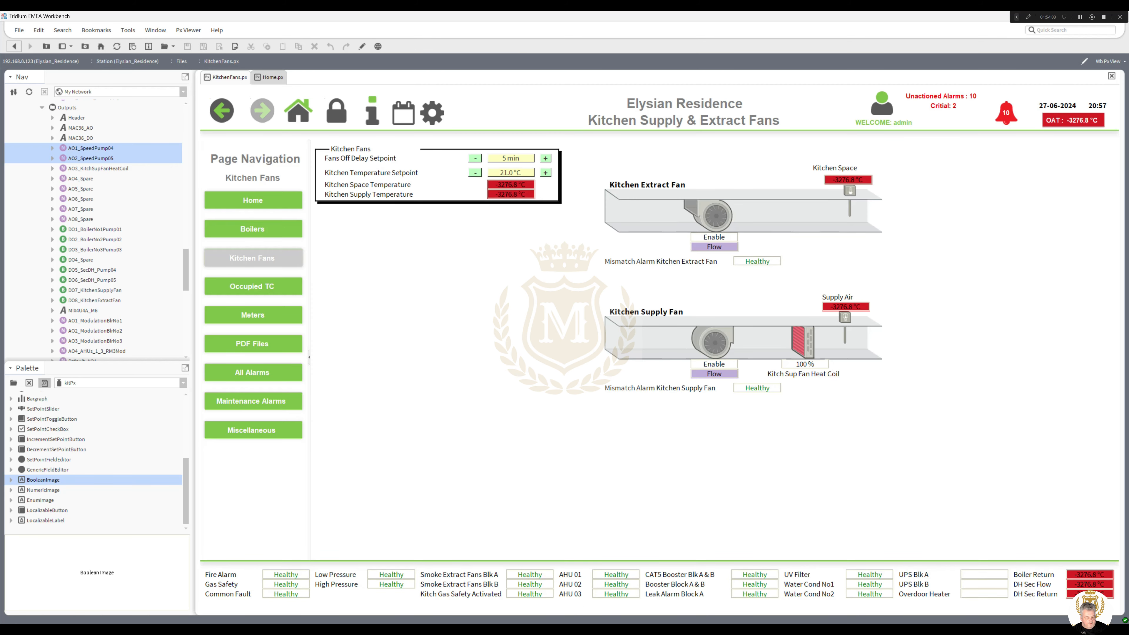
Switch to the Chrome browser, check the Kitchen Fans page layout, and open the Occupied TC page
{"action": "left_click", "coordinate": [798, 632]}
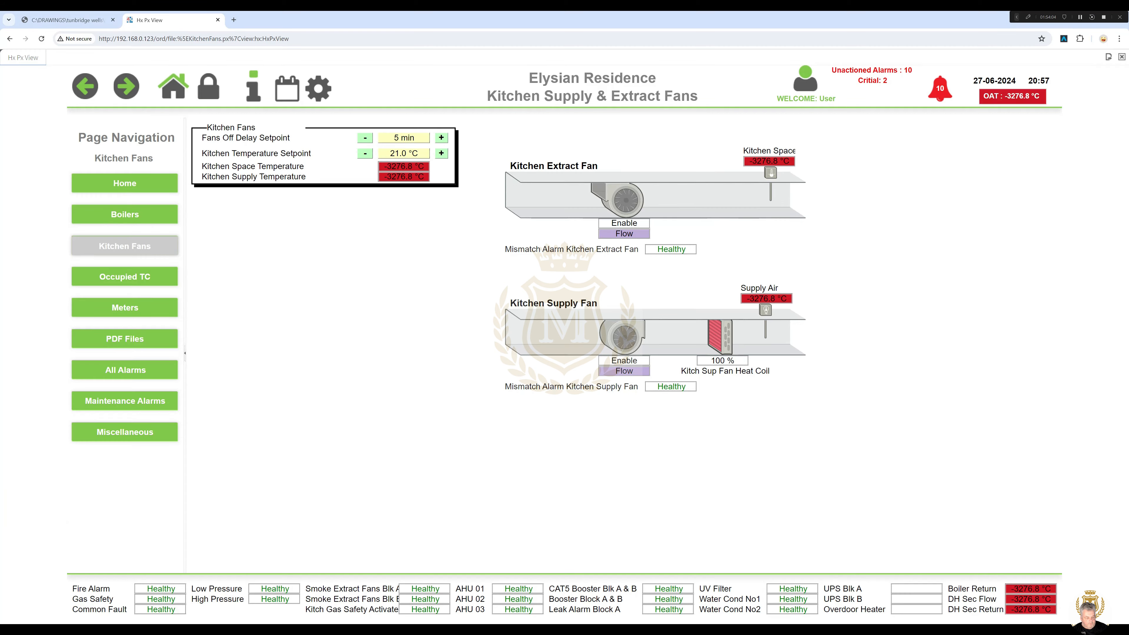
{"action": "left_click", "coordinate": [508, 632]}
{"action": "left_click", "coordinate": [507, 632]}
{"action": "left_click", "coordinate": [141, 277]}
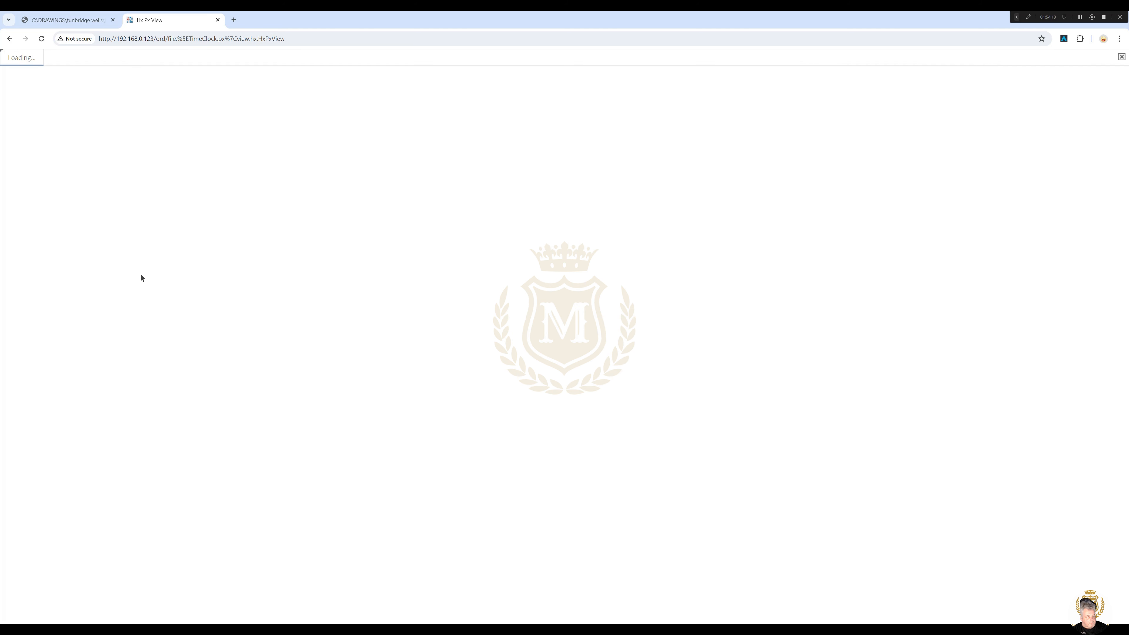
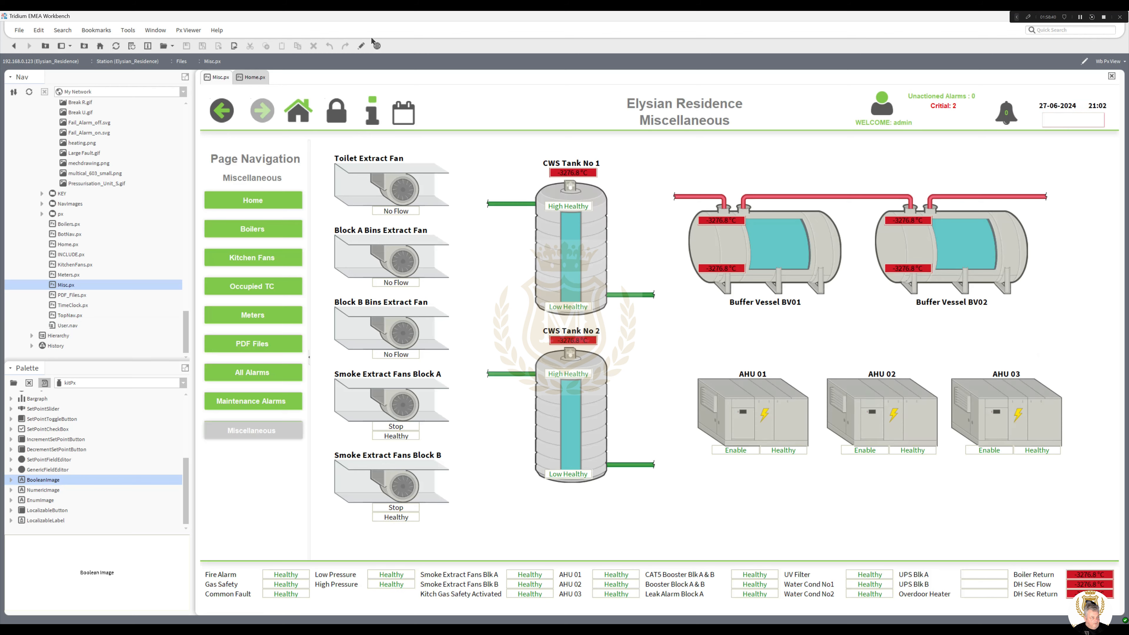
Open the Miscellaneous page for editing and widen the Smoke Extract Fans Block A and Block B labels together
{"action": "left_click", "coordinate": [362, 45]}
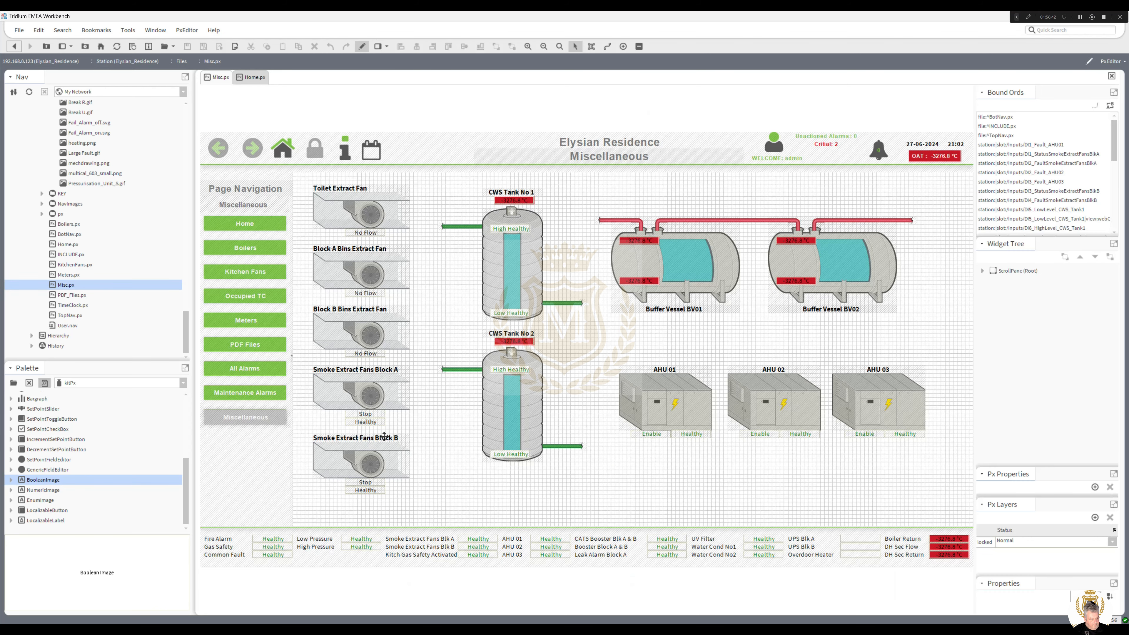
{"action": "left_click", "coordinate": [385, 439]}
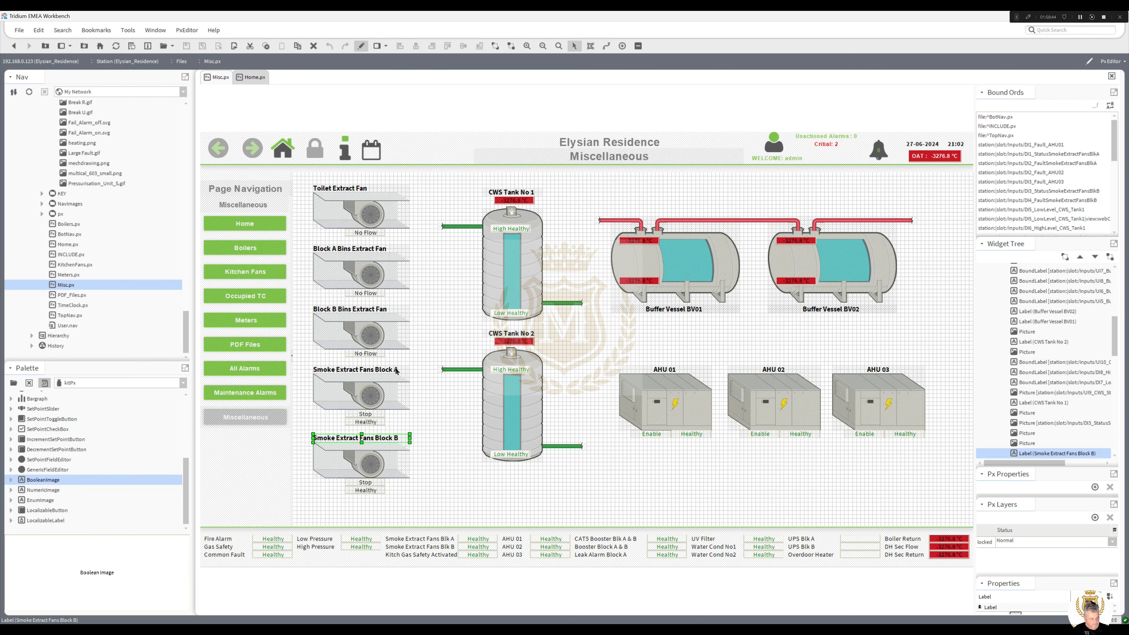
{"action": "left_click", "coordinate": [397, 371], "text": "ctrl"}
{"action": "left_click_drag", "start_coordinate": [410, 369], "coordinate": [422, 369]}
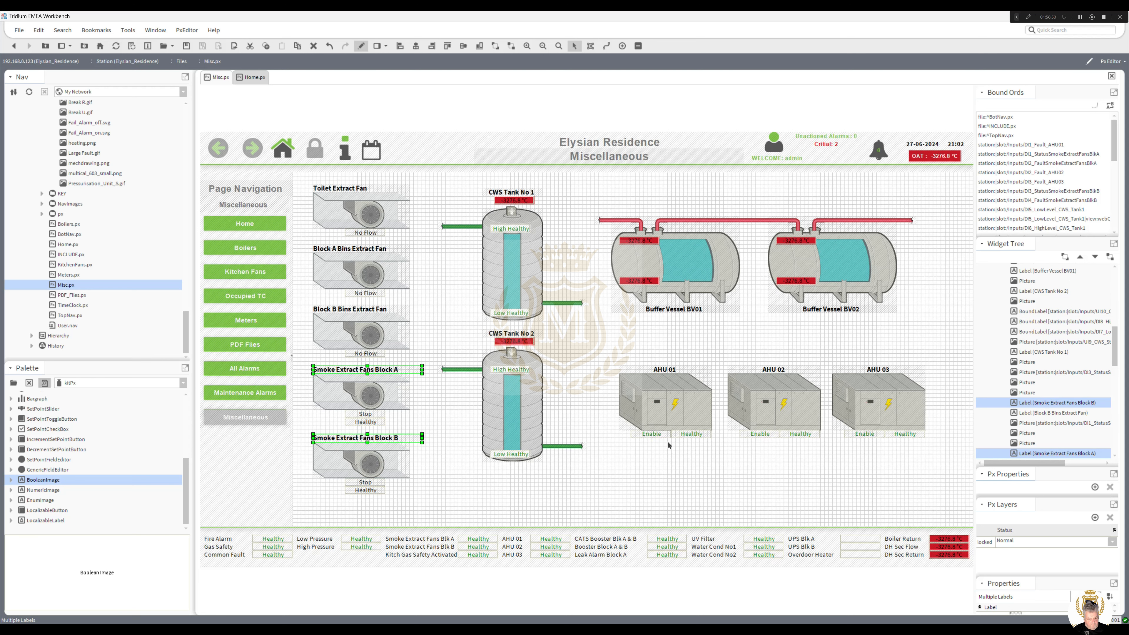
{"action": "double_click", "coordinate": [651, 434]}
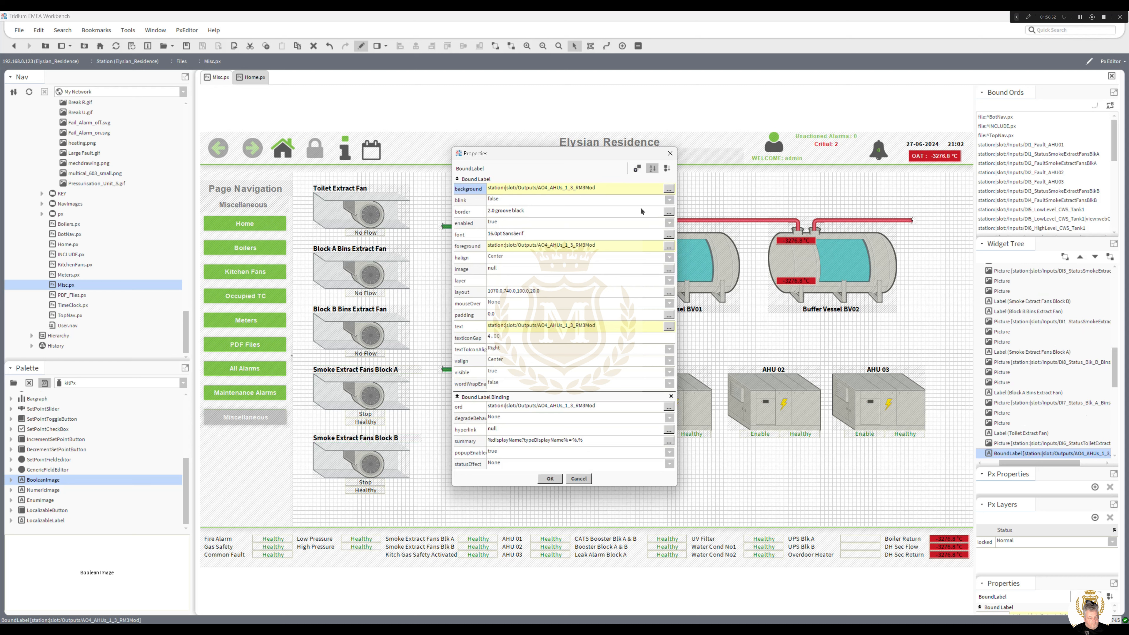
{"action": "left_click", "coordinate": [637, 169]}
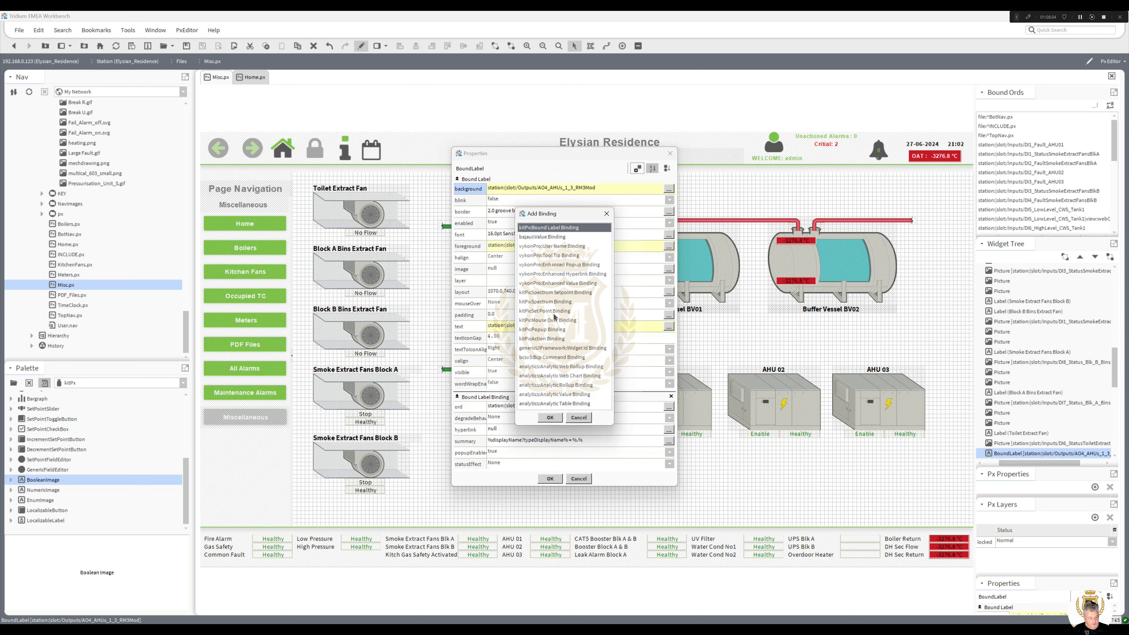
{"action": "double_click", "coordinate": [552, 331]}
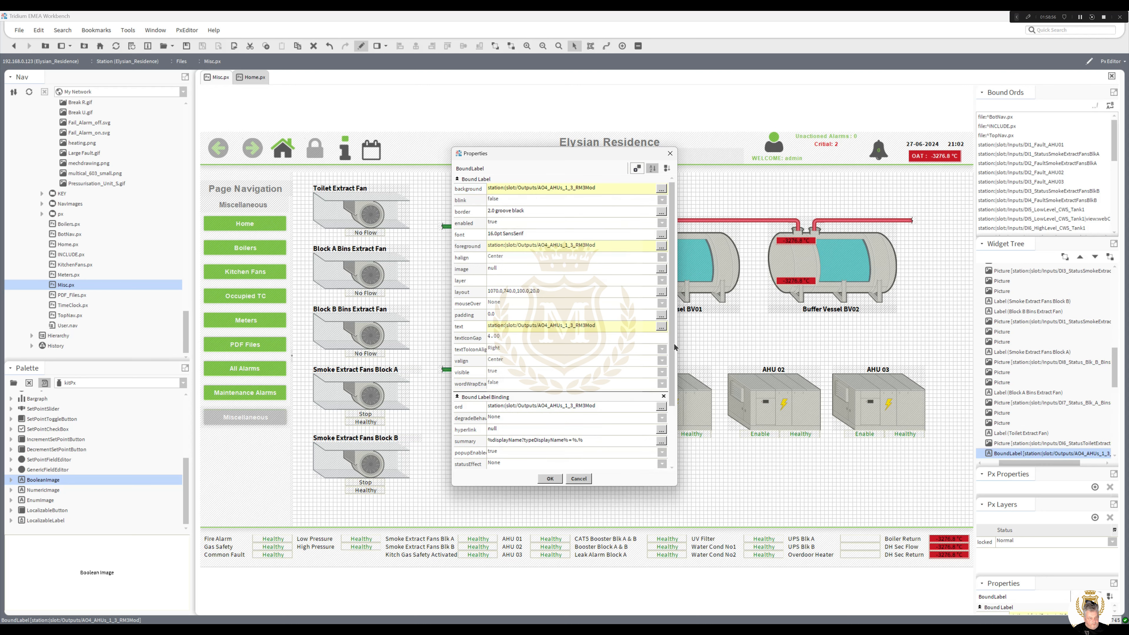
{"action": "left_click_drag", "start_coordinate": [673, 347], "coordinate": [667, 488]}
{"action": "double_click", "coordinate": [595, 334]}
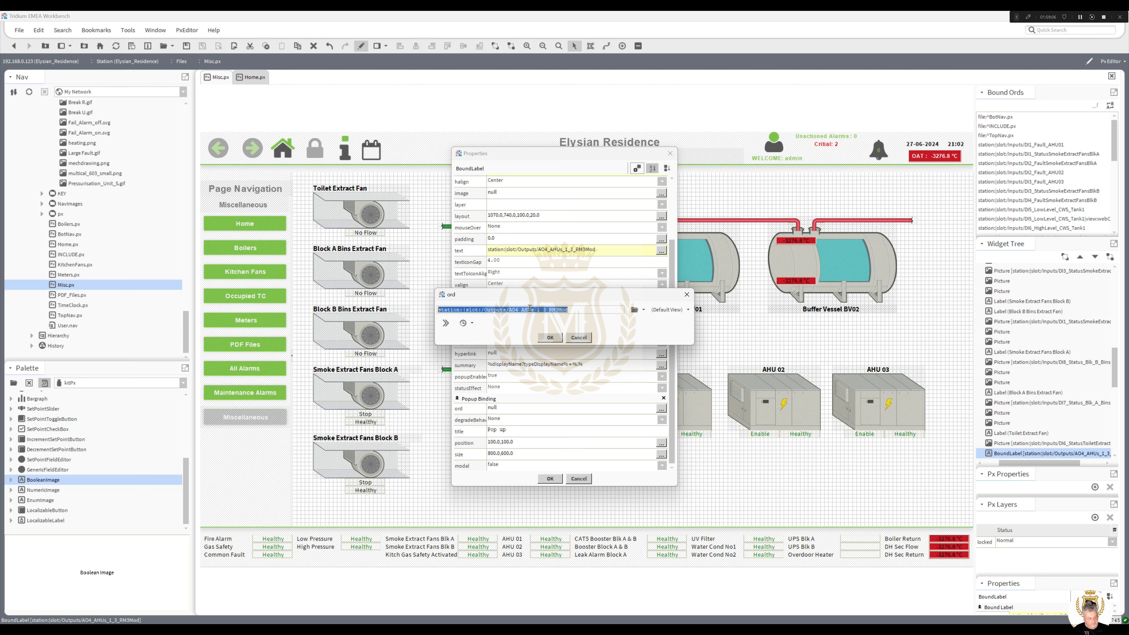
{"action": "left_click", "coordinate": [576, 339]}
{"action": "left_click", "coordinate": [579, 479]}
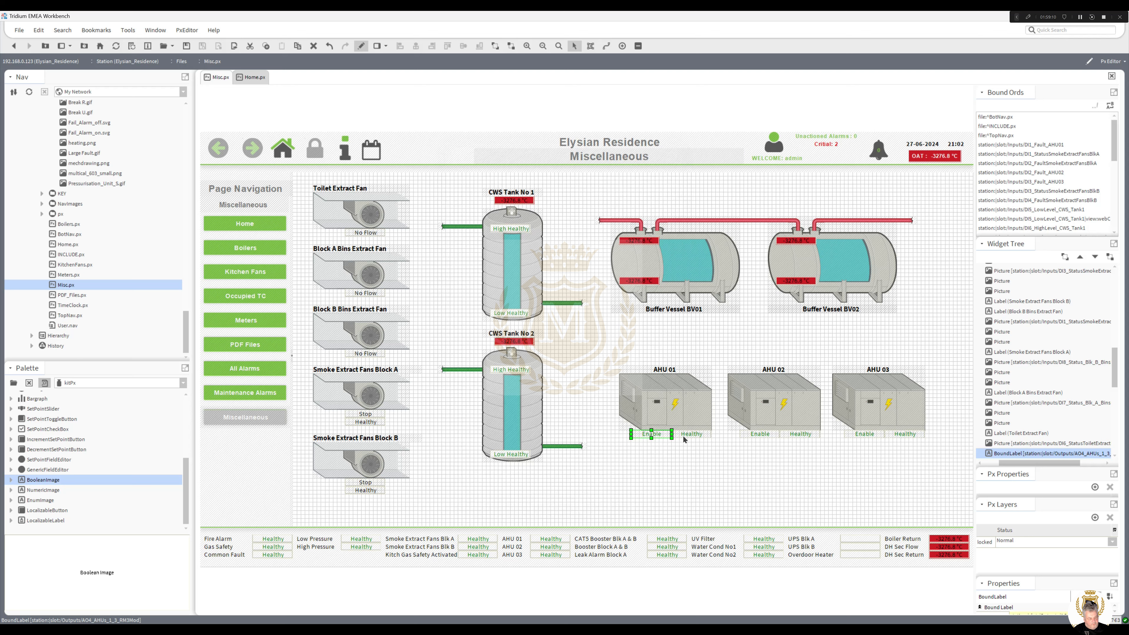
Add a Popup Binding to the Healthy fault status label under AHU 01
{"action": "double_click", "coordinate": [691, 434]}
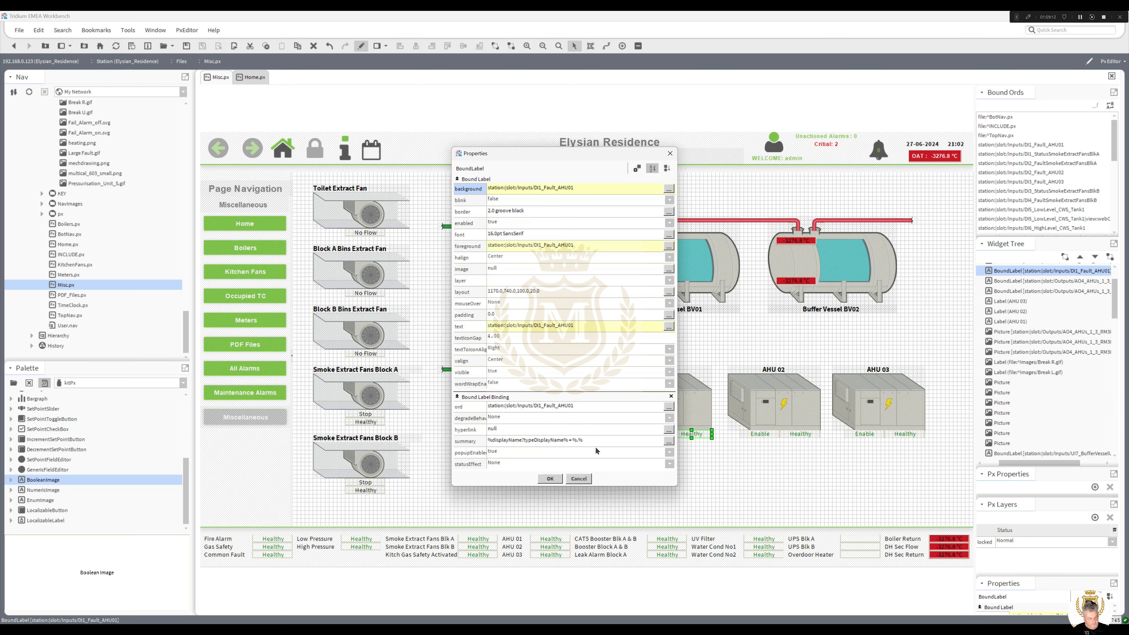
{"action": "left_click", "coordinate": [637, 168]}
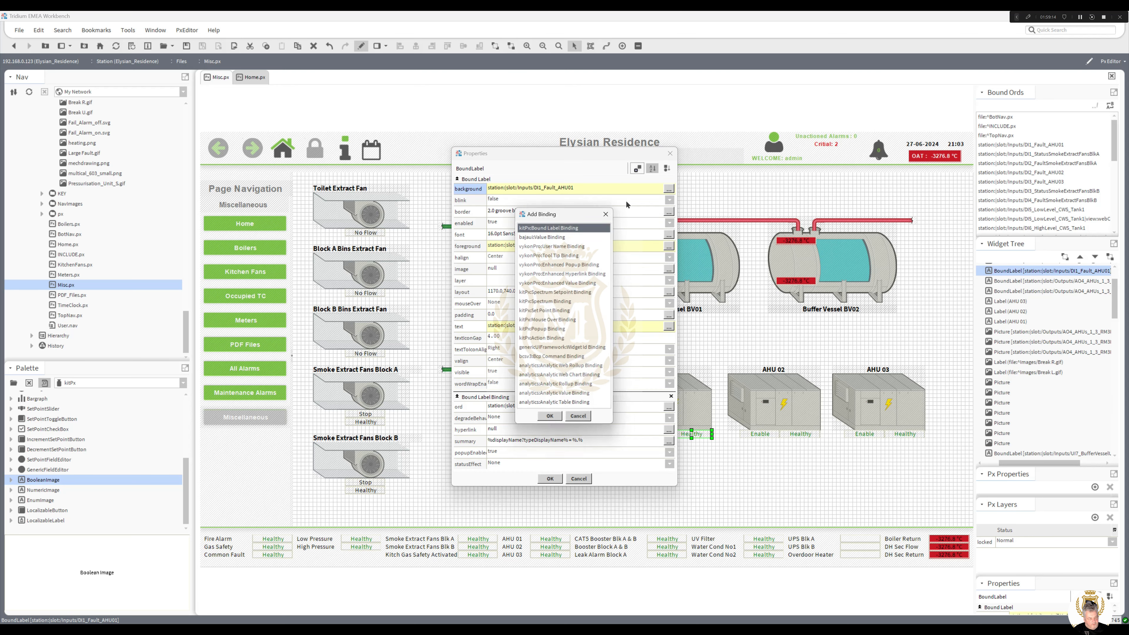
{"action": "double_click", "coordinate": [559, 330]}
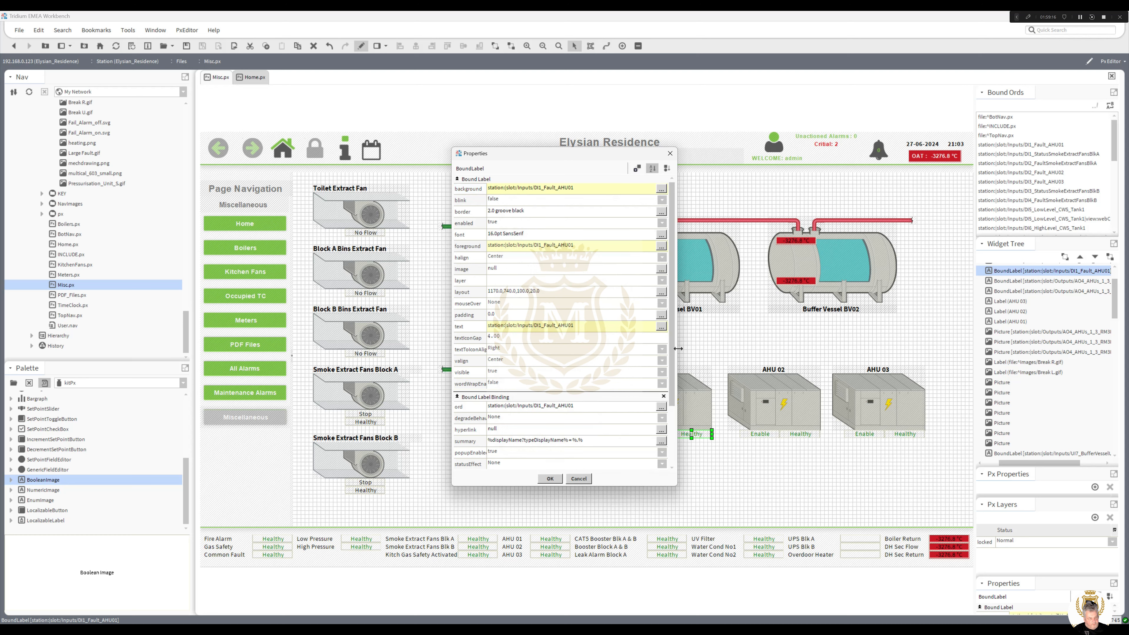
{"action": "scroll", "coordinate": [625, 322], "scroll_direction": "down", "scroll_amount": 3}
Point the AHU 01 popup binding at the Chart view of station:|slot:/Inputs/DI1_Fault_AHU01 and set the label's mouseOver to Highlight
{"action": "left_click", "coordinate": [597, 334]}
{"action": "key", "text": "ctrl+c"}
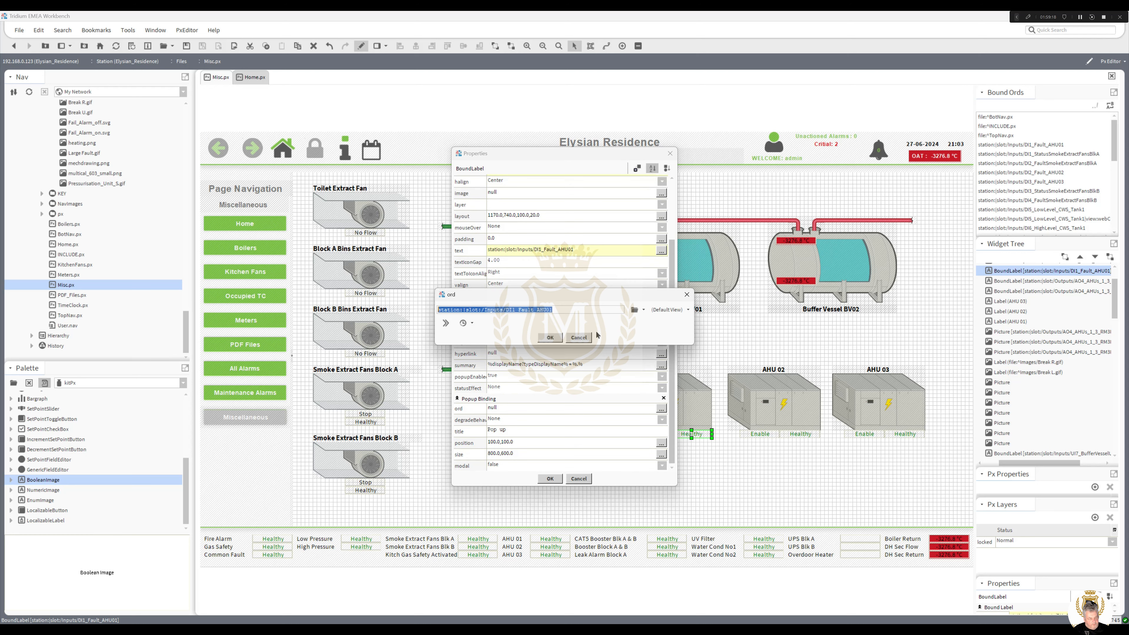
{"action": "left_click", "coordinate": [549, 337]}
{"action": "left_click", "coordinate": [541, 410]}
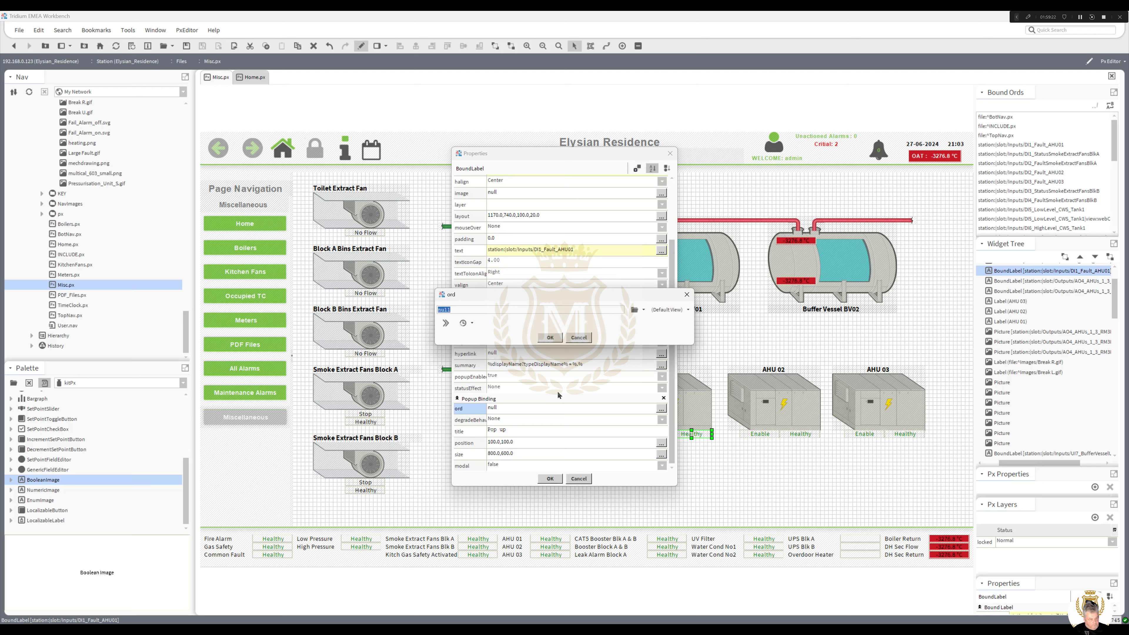
{"action": "key", "text": "ctrl+v"}
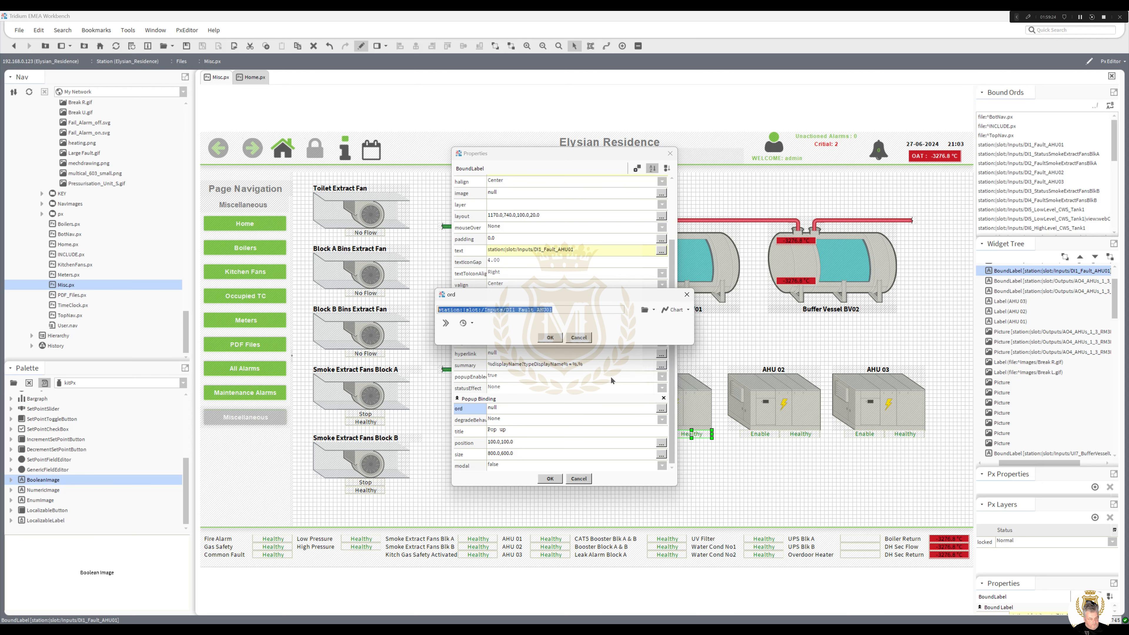
{"action": "left_click", "coordinate": [554, 340]}
{"action": "left_click", "coordinate": [515, 229]}
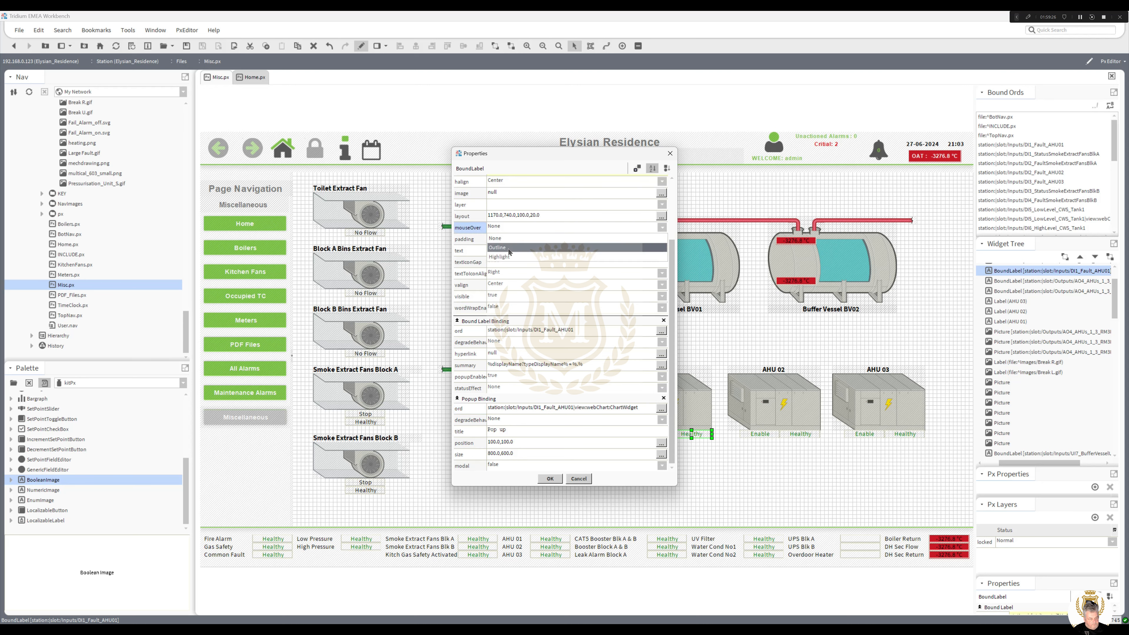
{"action": "left_click", "coordinate": [508, 256]}
{"action": "left_click", "coordinate": [551, 479]}
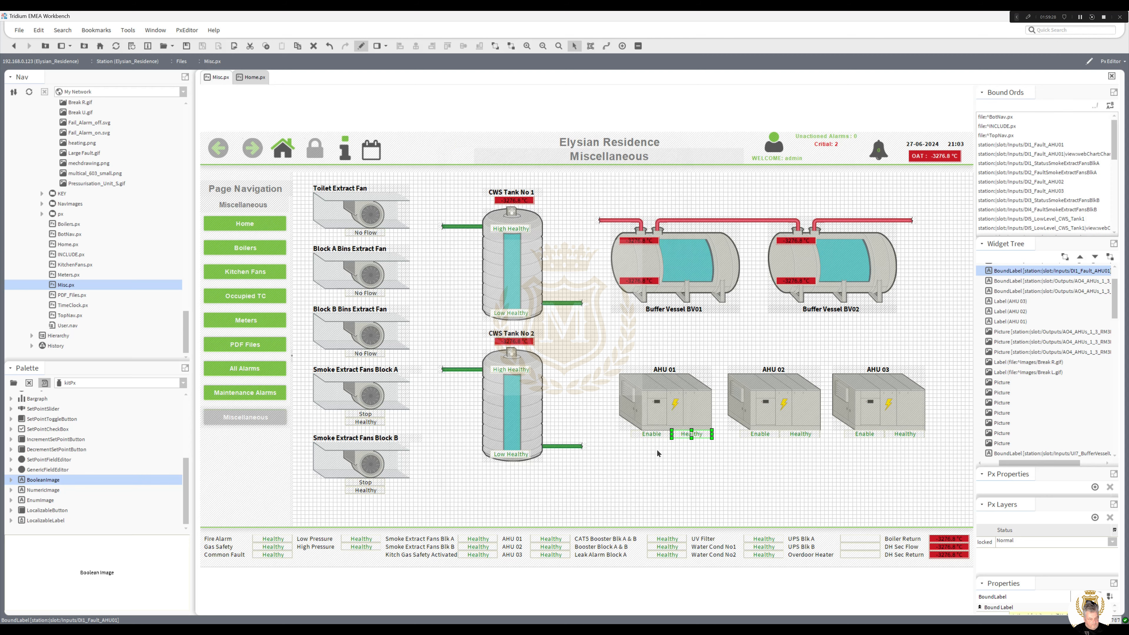
Add a Popup Binding to the Healthy fault status label under AHU 02
{"action": "double_click", "coordinate": [800, 434]}
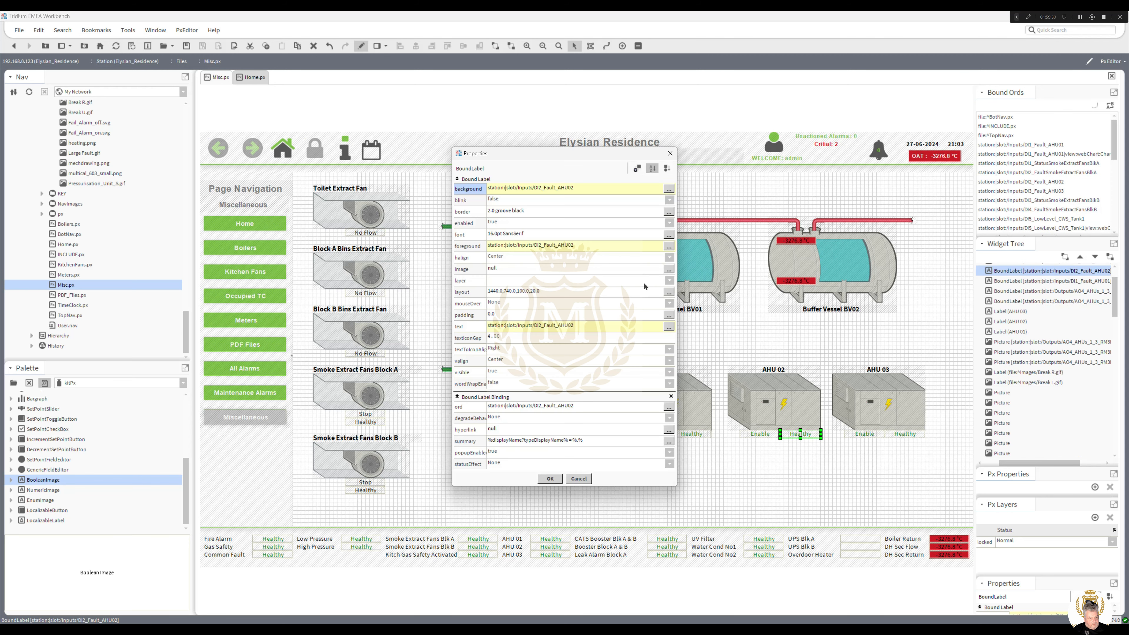
{"action": "left_click", "coordinate": [637, 168]}
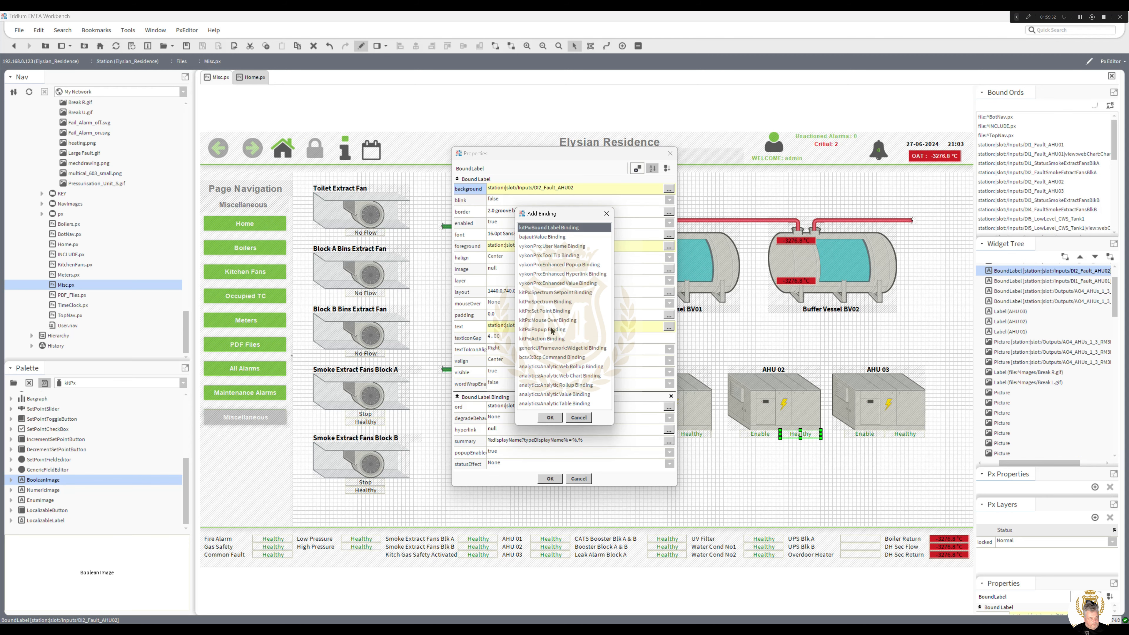
{"action": "left_click", "coordinate": [552, 330]}
{"action": "left_click", "coordinate": [550, 418]}
{"action": "scroll", "coordinate": [568, 351], "scroll_direction": "down", "scroll_amount": 3}
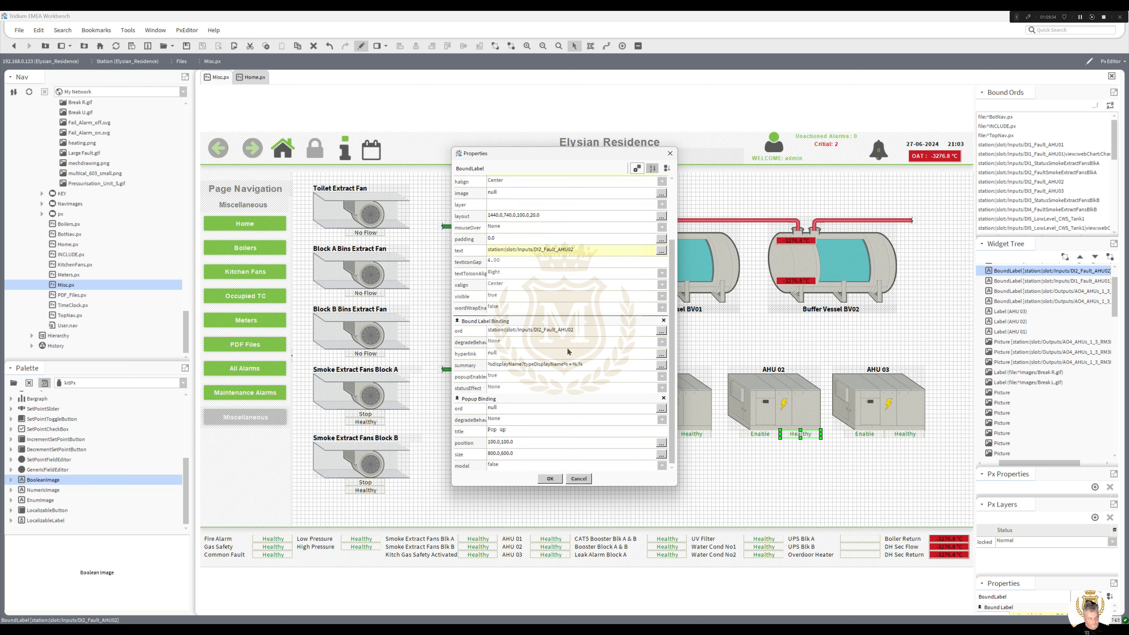
Copy the AHU 02 label's ord, station:|slot:/Inputs/DI2_Fault_AHU02, into its popup binding's ord
{"action": "left_click", "coordinate": [579, 333]}
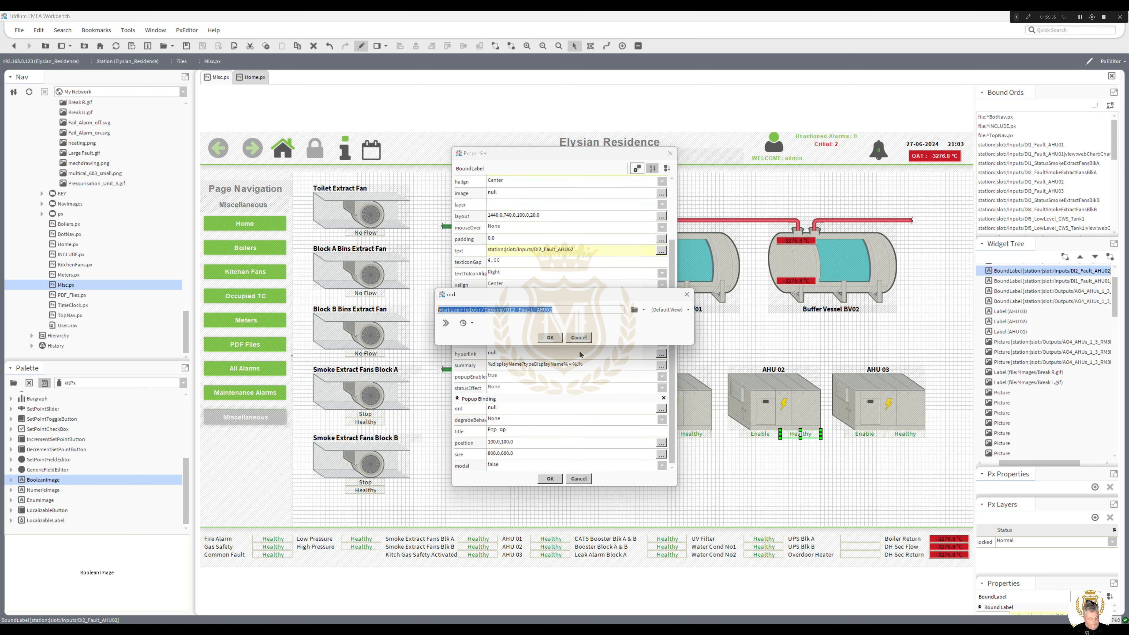
{"action": "left_click", "coordinate": [549, 337]}
{"action": "left_click", "coordinate": [564, 411]}
{"action": "type", "text": "station:|slot:/Inputs/DI2_Fault_AHU02"}
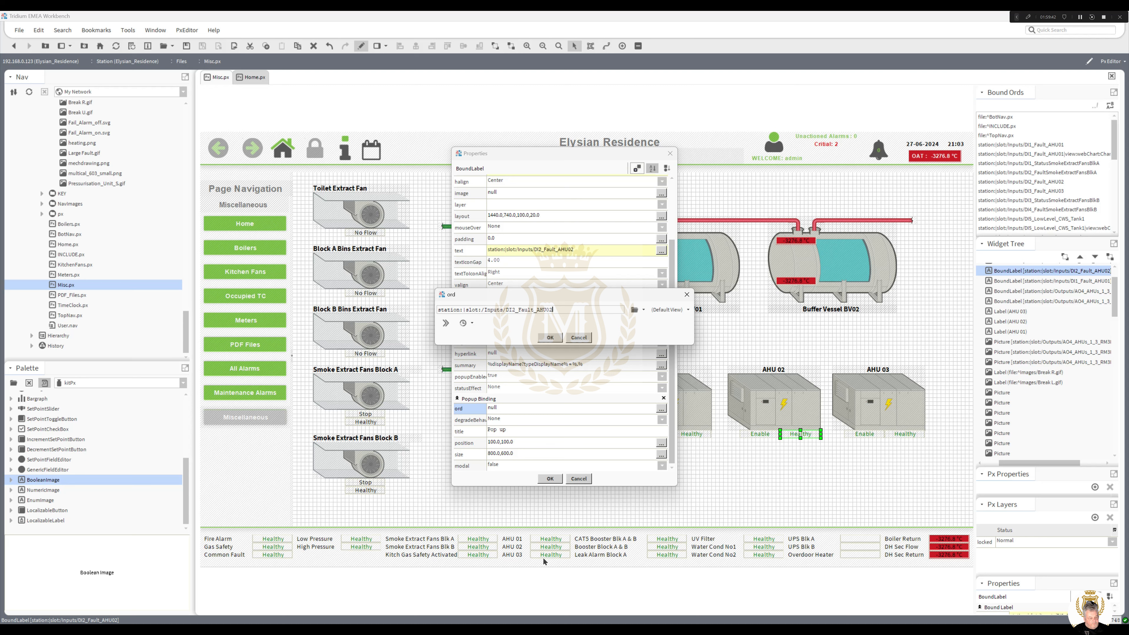
{"action": "left_click", "coordinate": [644, 311]}
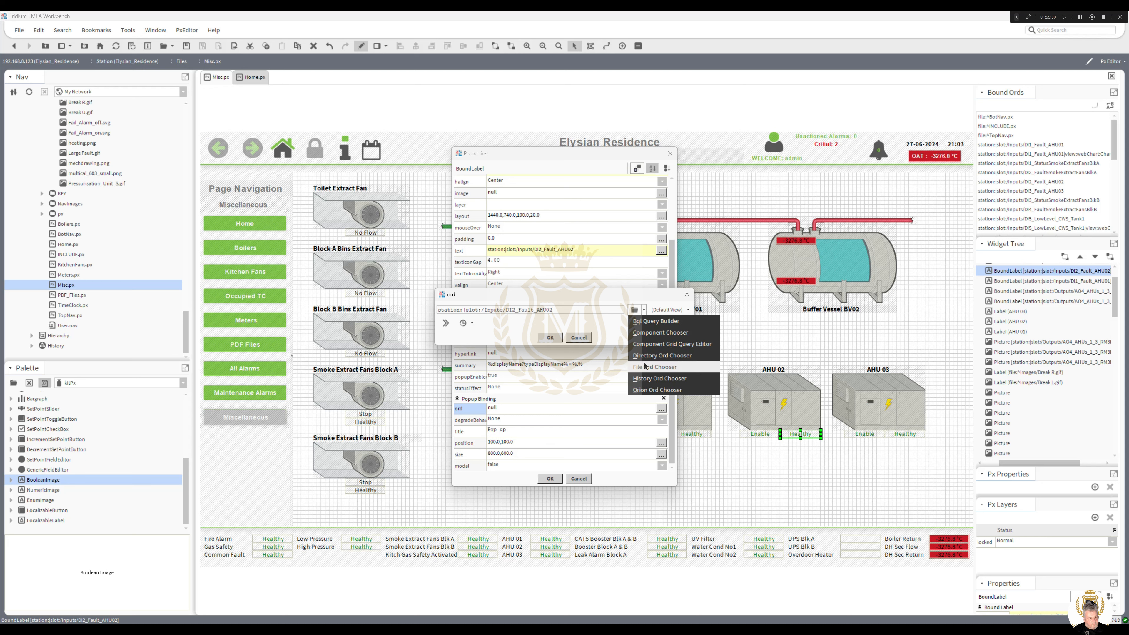
{"action": "left_click", "coordinate": [558, 309]}
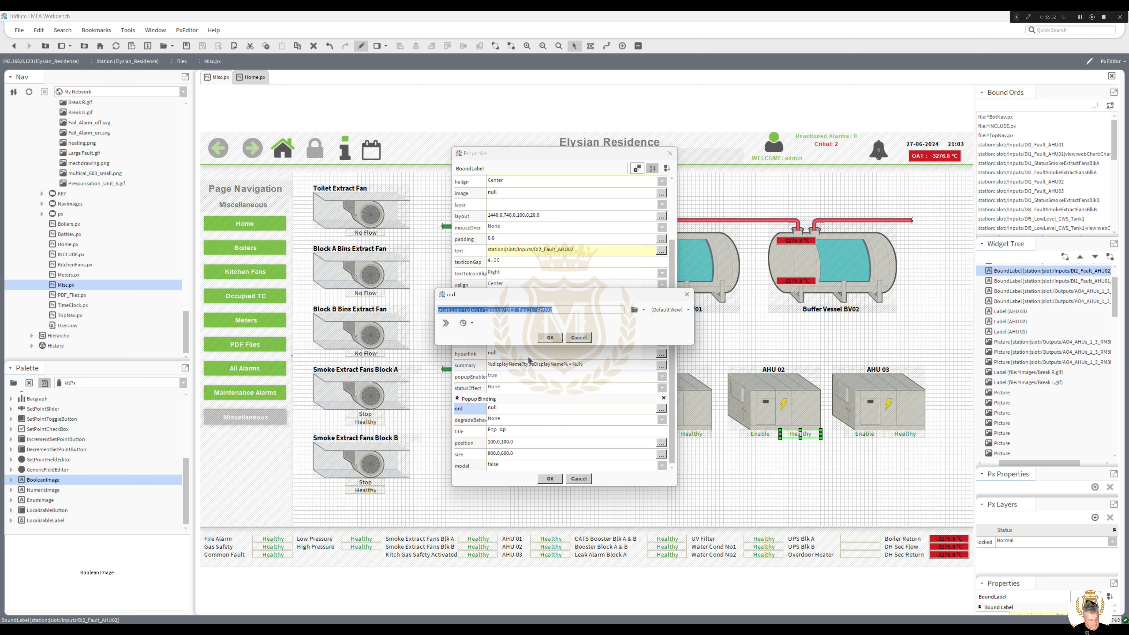
{"action": "left_click", "coordinate": [551, 338]}
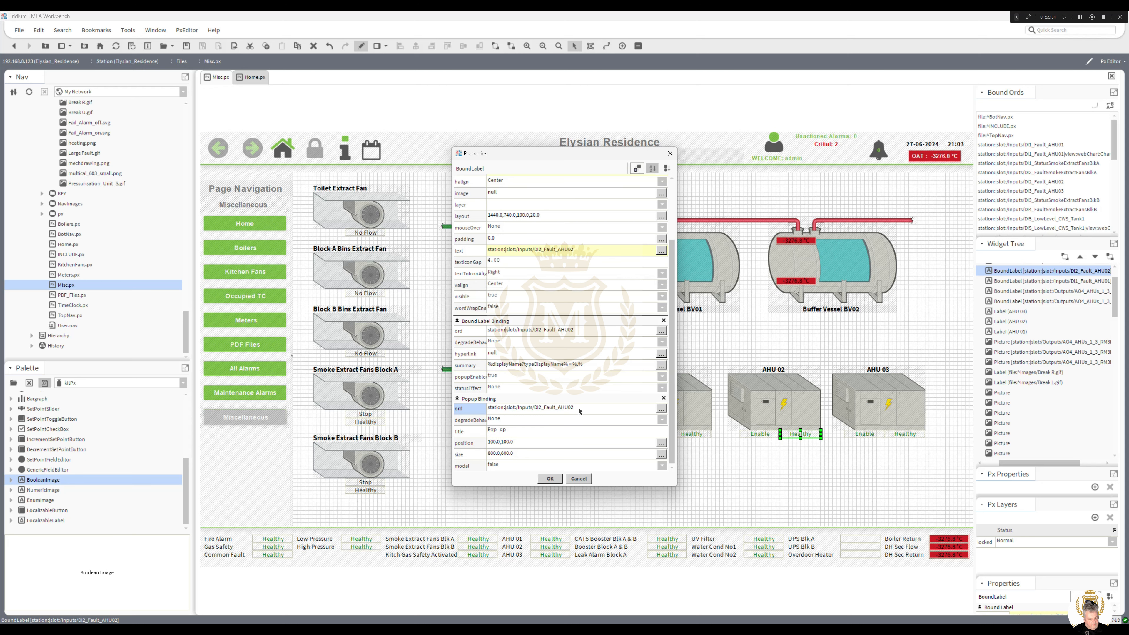
Set the AHU 02 popup binding's ord to the Chart view, set the label's mouseOver to Highlight, and apply the properties
{"action": "left_click", "coordinate": [662, 408]}
{"action": "left_click", "coordinate": [670, 310]}
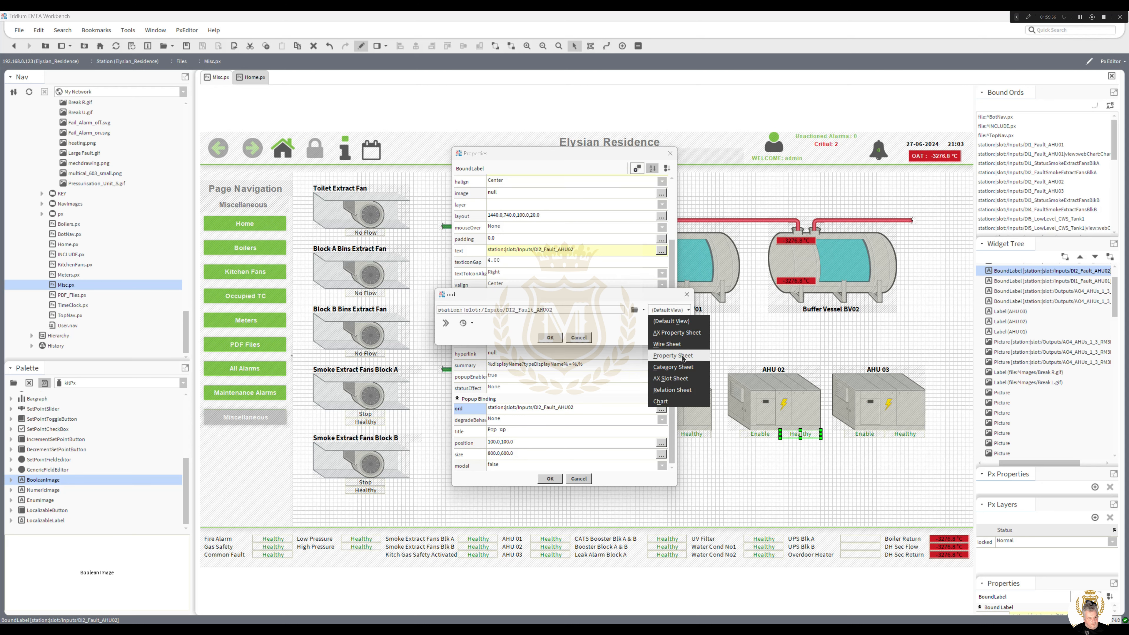
{"action": "left_click", "coordinate": [662, 402]}
{"action": "left_click", "coordinate": [551, 338]}
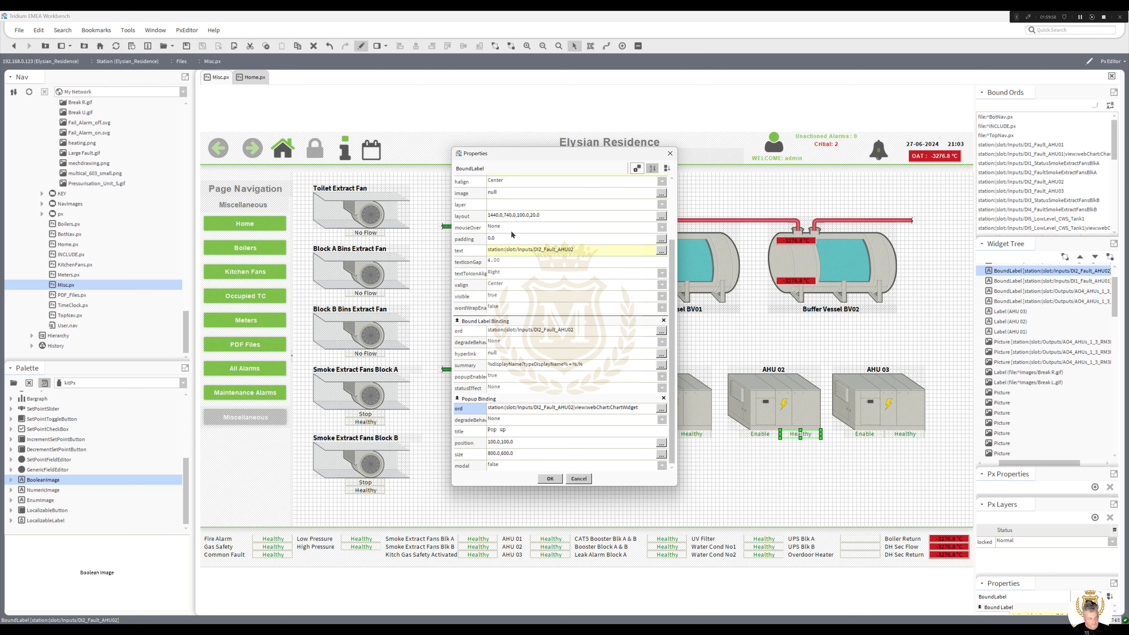
{"action": "left_click", "coordinate": [502, 228]}
{"action": "left_click", "coordinate": [498, 257]}
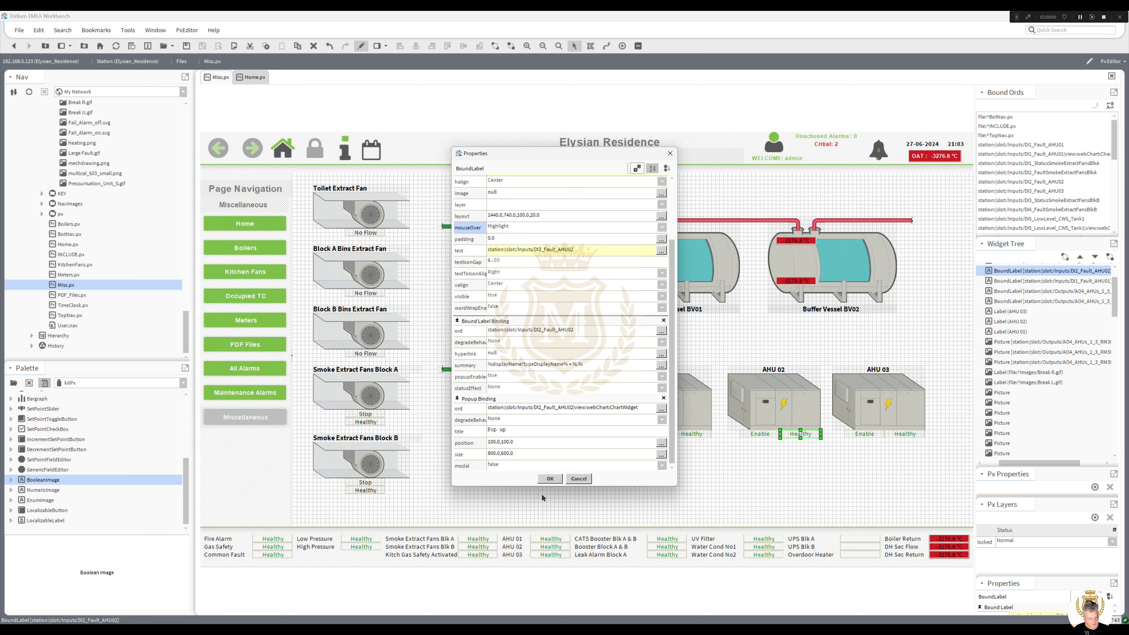
{"action": "left_click", "coordinate": [551, 479]}
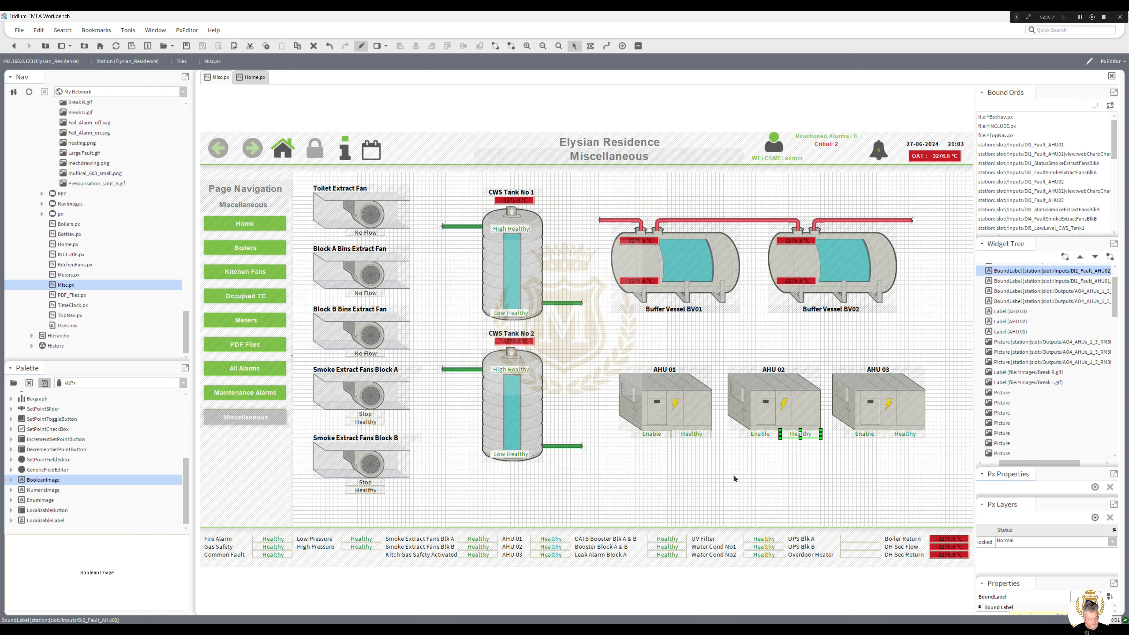
Add a Popup Binding to the Healthy fault status label under AHU 03
{"action": "double_click", "coordinate": [905, 436]}
{"action": "left_click", "coordinate": [637, 168]}
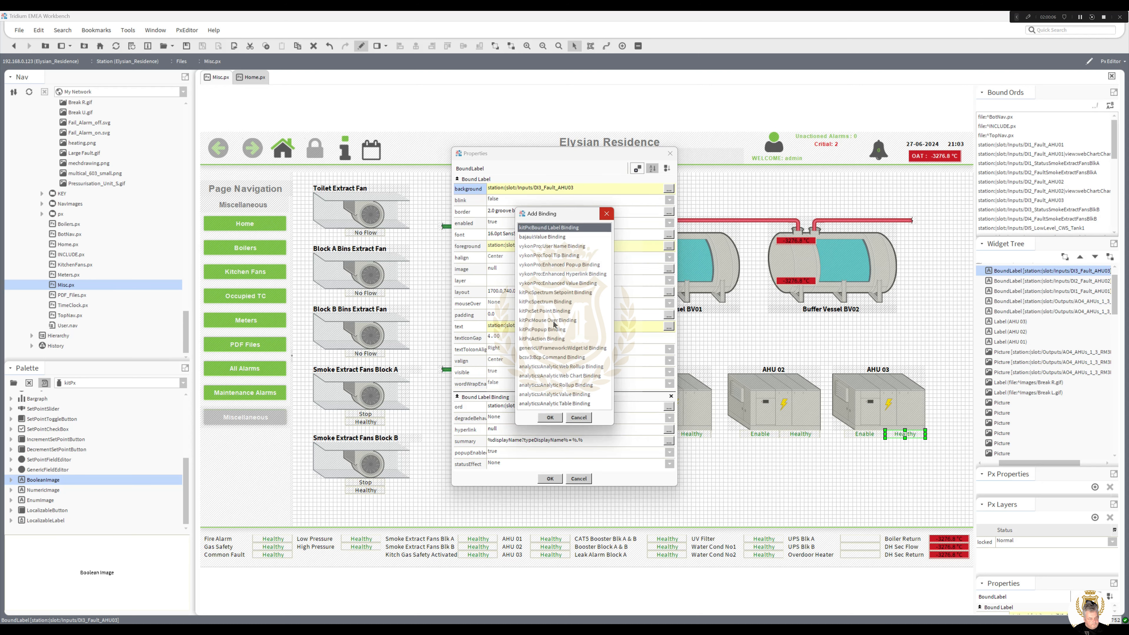
{"action": "double_click", "coordinate": [555, 329]}
{"action": "left_click_drag", "start_coordinate": [671, 339], "coordinate": [667, 441]}
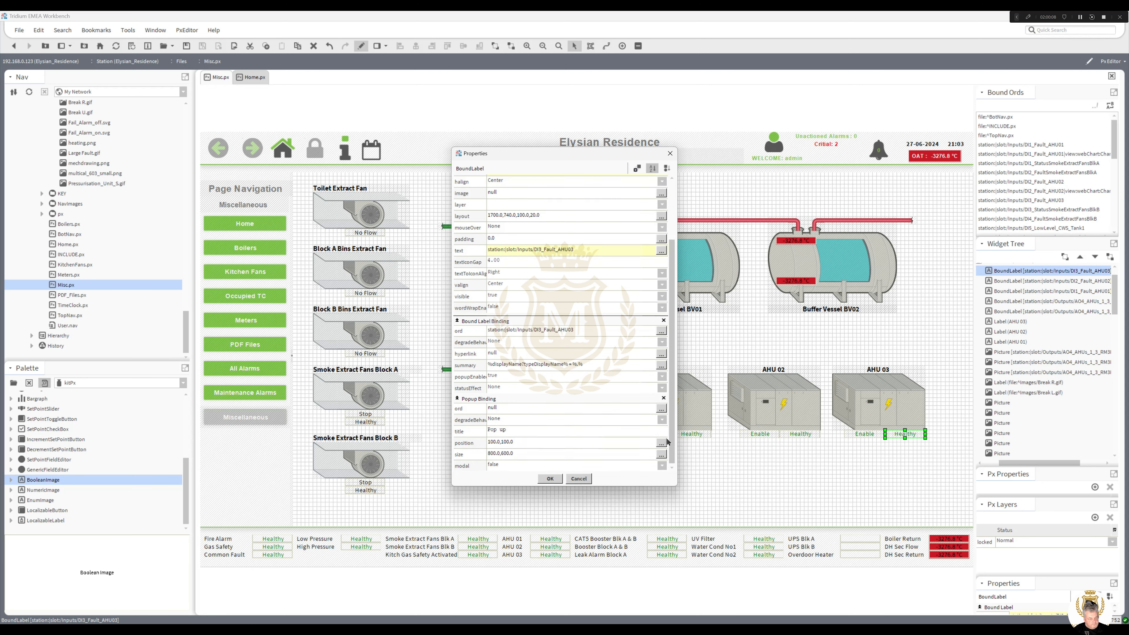
Copy the AHU 03 label's ord, station:|slot:/Inputs/DI3_Fault_AHU03, into its popup binding's ord
{"action": "left_click", "coordinate": [596, 333]}
{"action": "key", "text": "ctrl+c"}
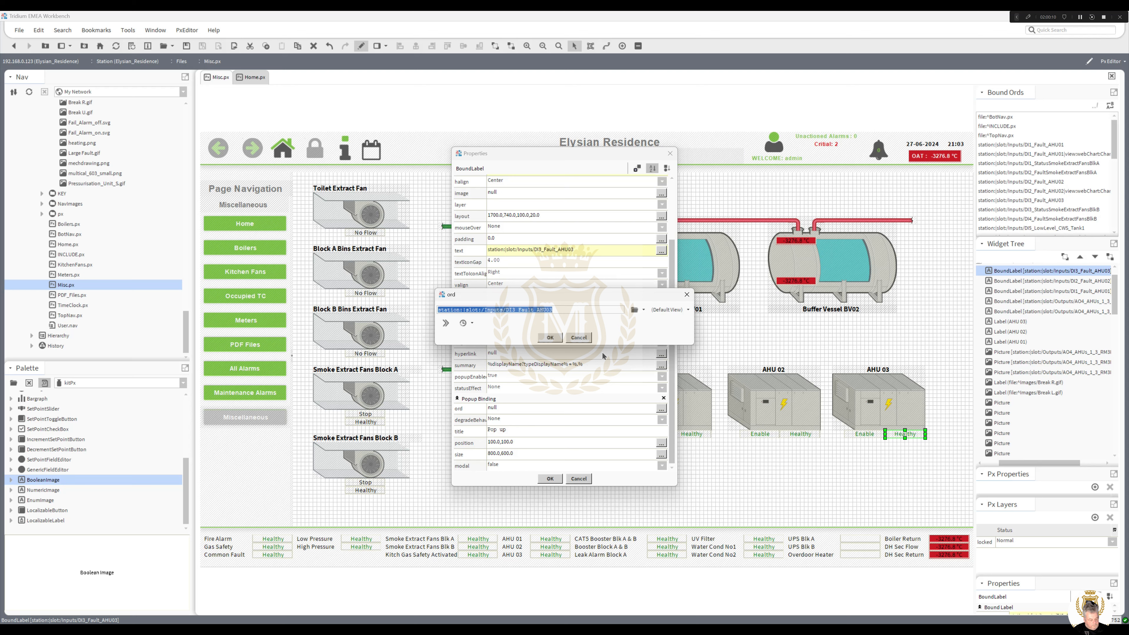
{"action": "left_click", "coordinate": [550, 338]}
{"action": "left_click", "coordinate": [563, 412]}
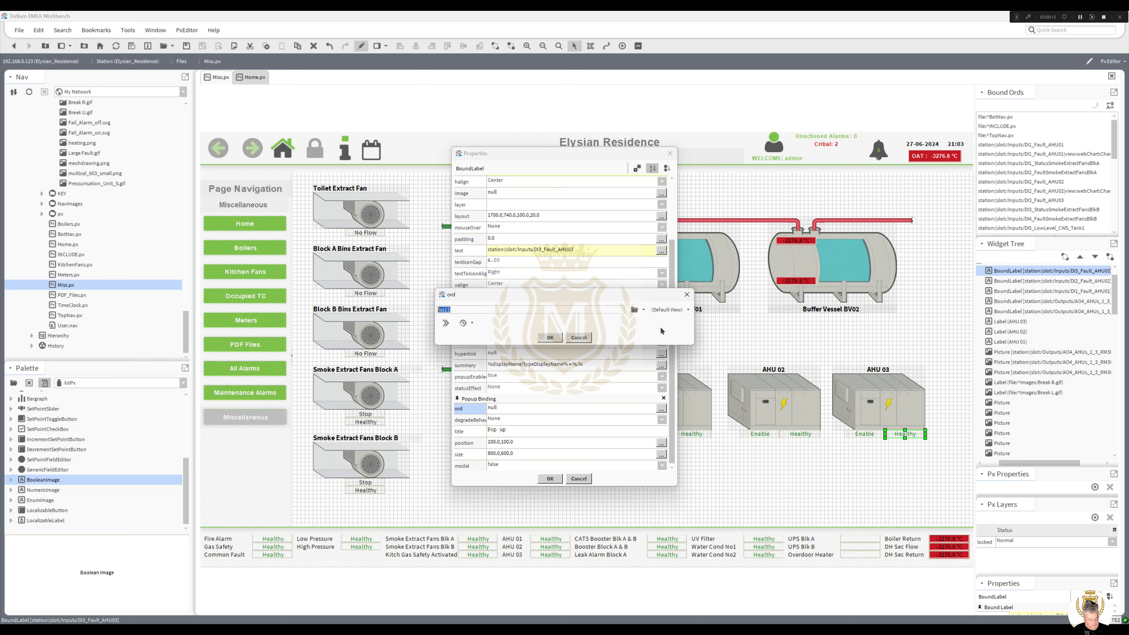
{"action": "key", "text": "ctrl+v"}
Set the AHU 03 popup binding's ord to the Chart view, set the label's mouseOver to Highlight, and apply the properties
{"action": "left_click", "coordinate": [669, 310]}
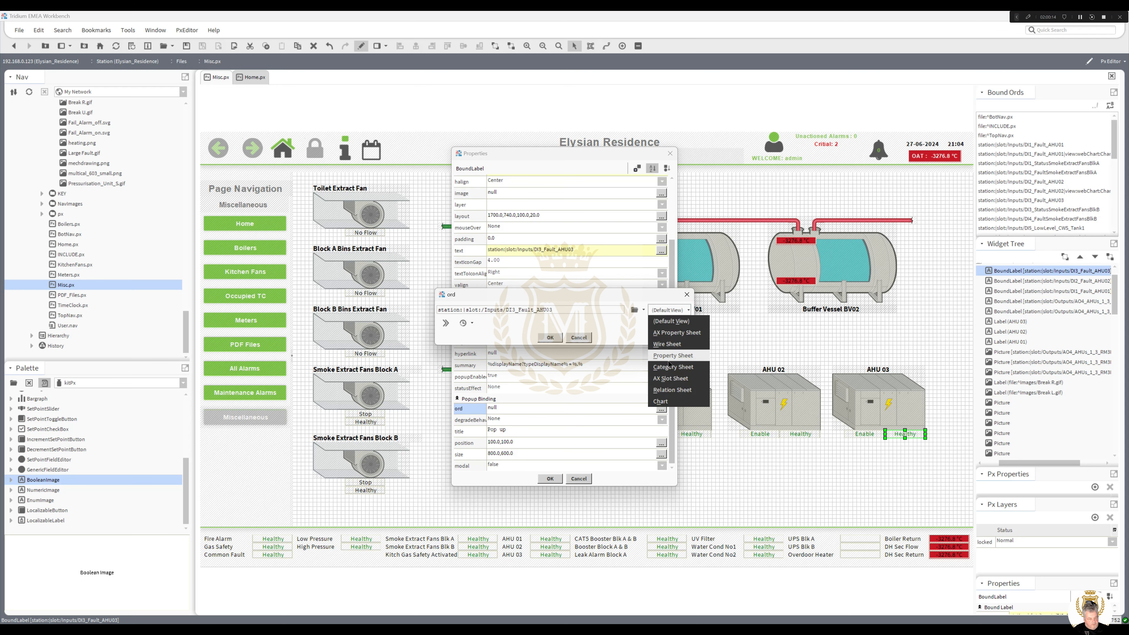
{"action": "left_click", "coordinate": [665, 402]}
{"action": "left_click", "coordinate": [550, 338]}
{"action": "left_click", "coordinate": [507, 228]}
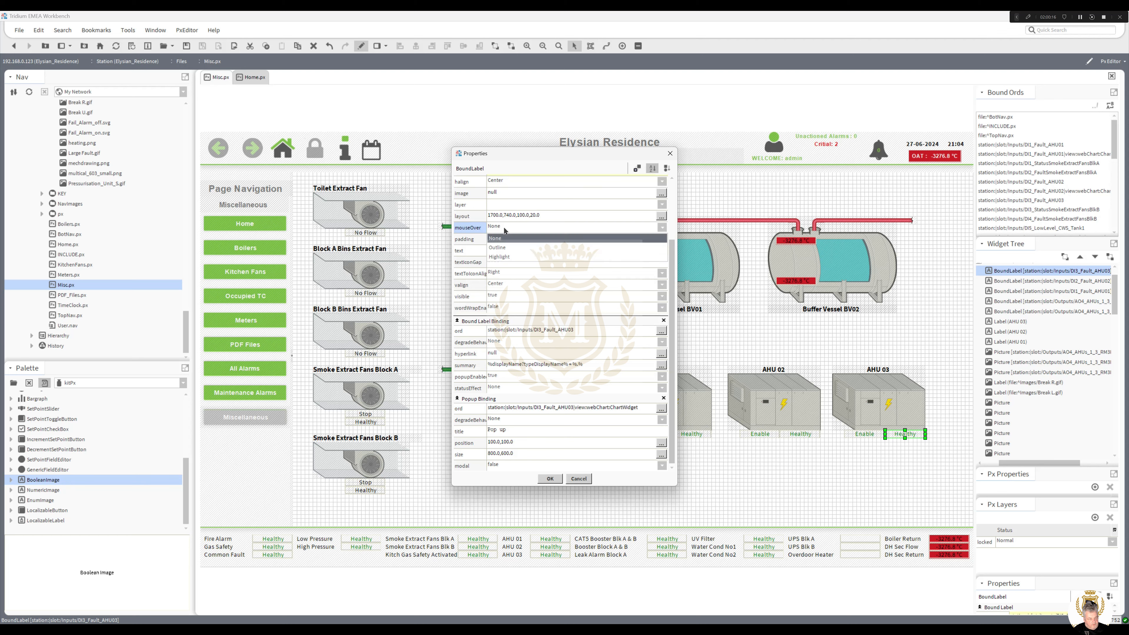
{"action": "left_click", "coordinate": [508, 255]}
{"action": "left_click", "coordinate": [551, 478]}
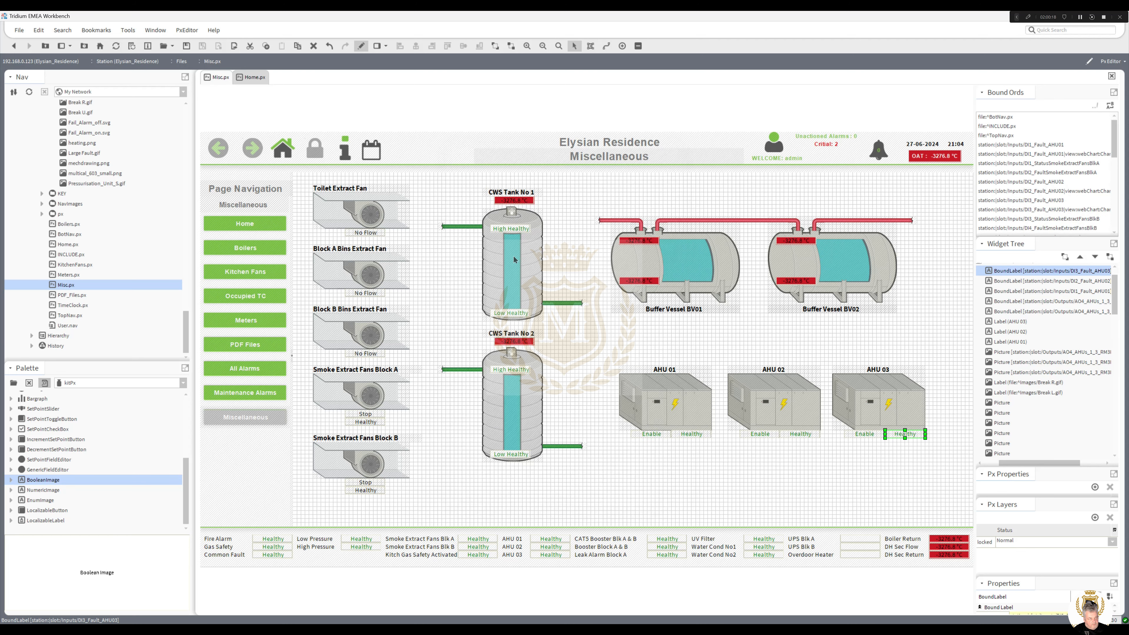
Leave edit mode on the Miscellaneous page and open BotNav.px for editing
{"action": "left_click", "coordinate": [362, 46]}
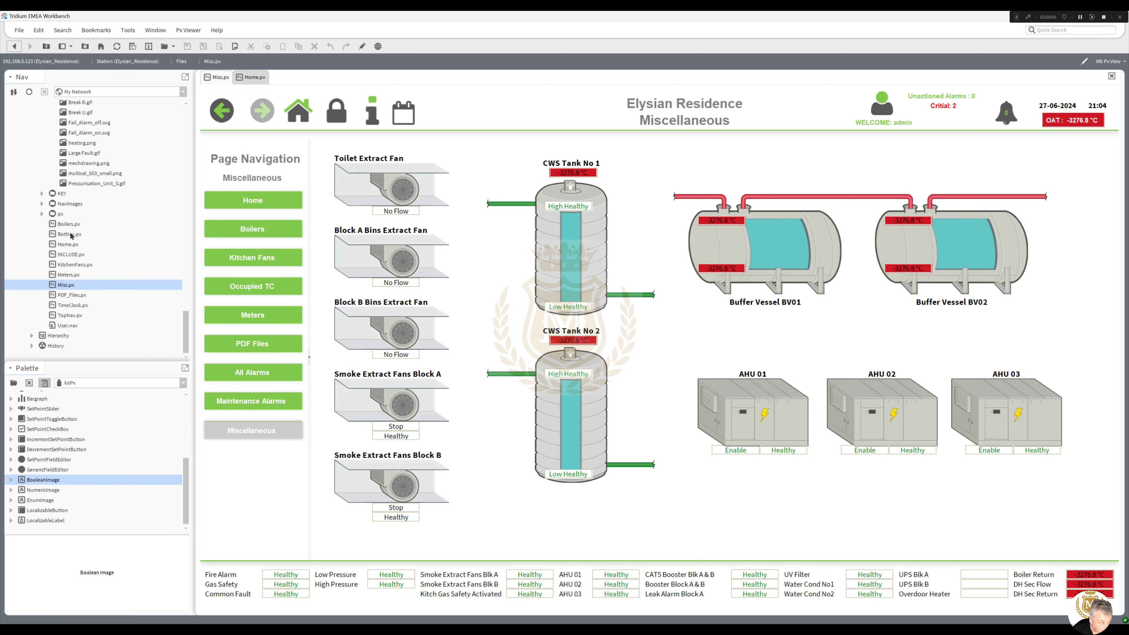
{"action": "left_click", "coordinate": [70, 236]}
{"action": "double_click", "coordinate": [70, 235]}
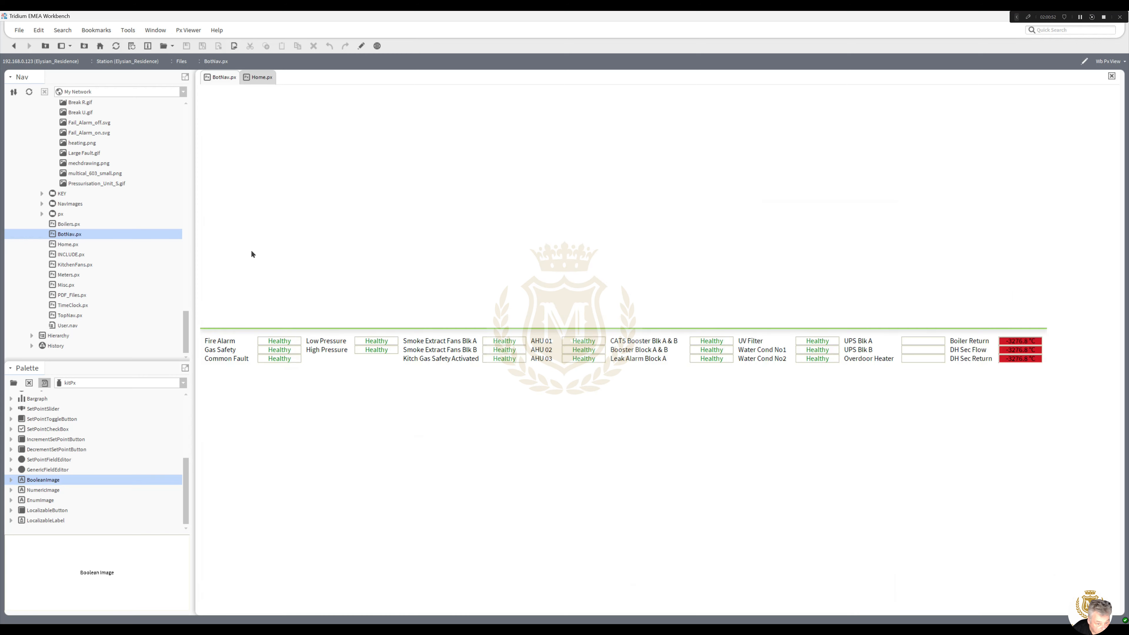
{"action": "left_click", "coordinate": [360, 46]}
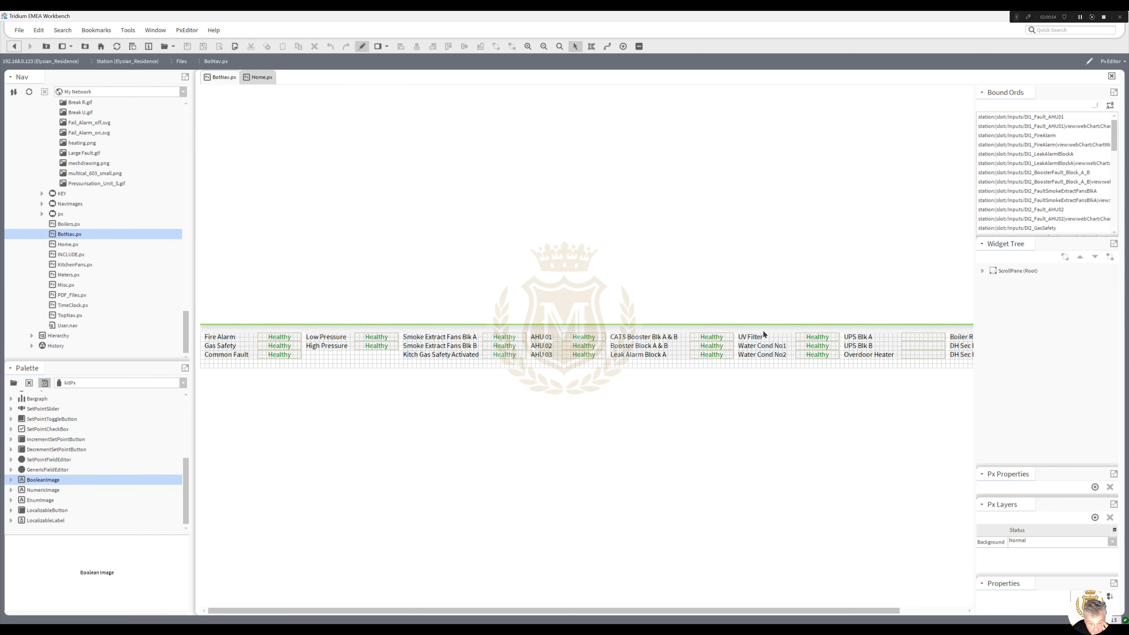
Rebind the UPS Blk A status label to the UI15_UPS_Blk_A_CommonAlarm input point
{"action": "double_click", "coordinate": [926, 340]}
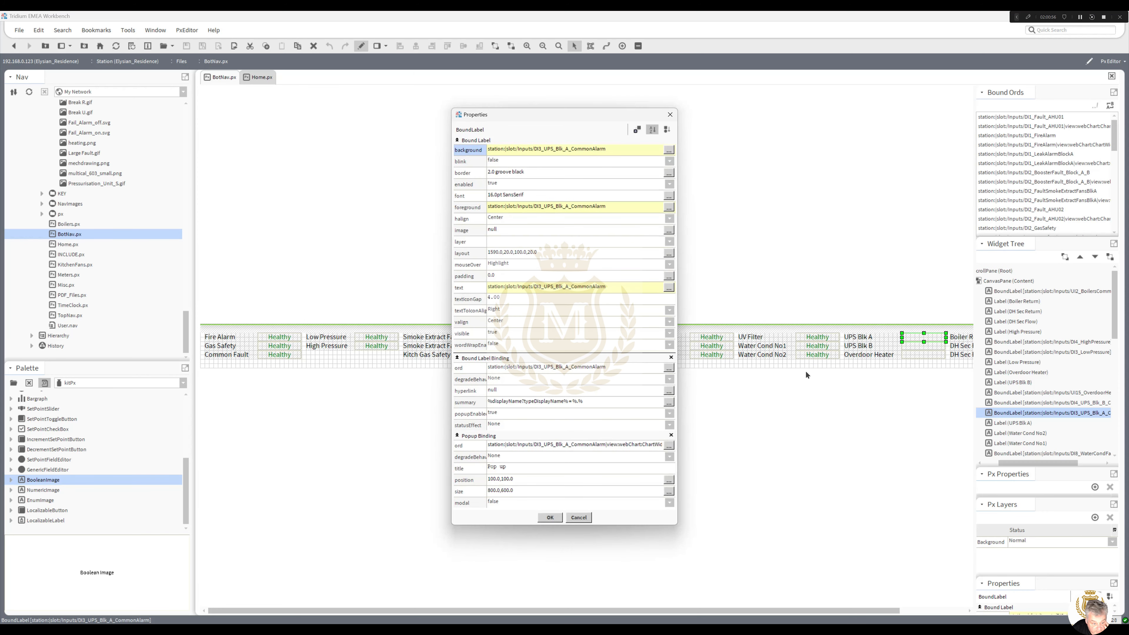
{"action": "left_click", "coordinate": [668, 368]}
{"action": "left_click", "coordinate": [644, 312]}
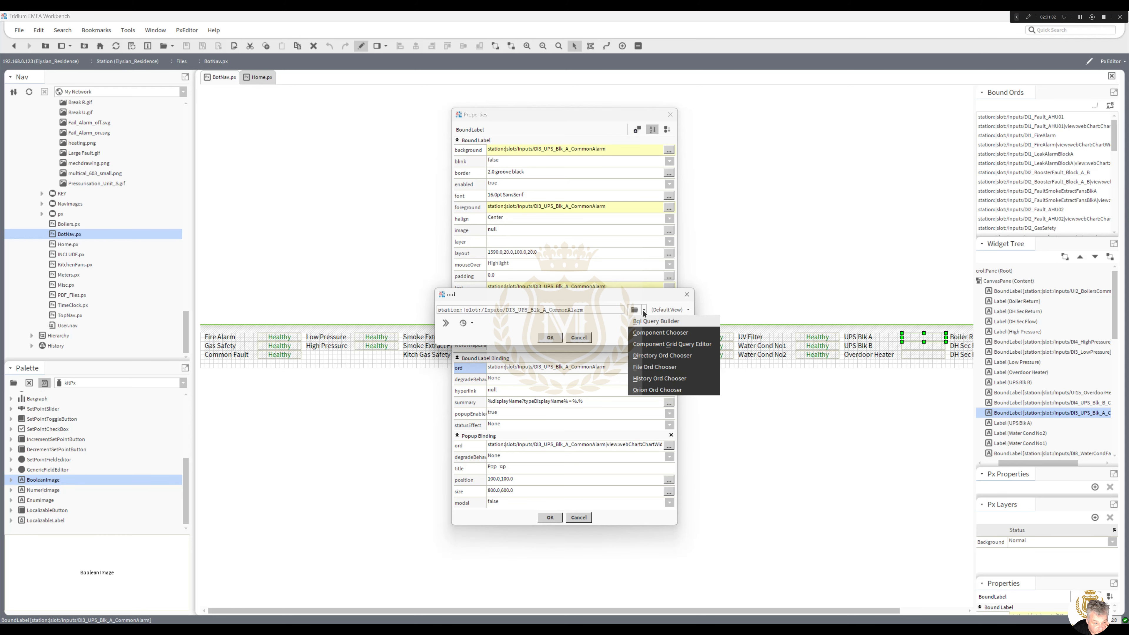
{"action": "left_click", "coordinate": [648, 327]}
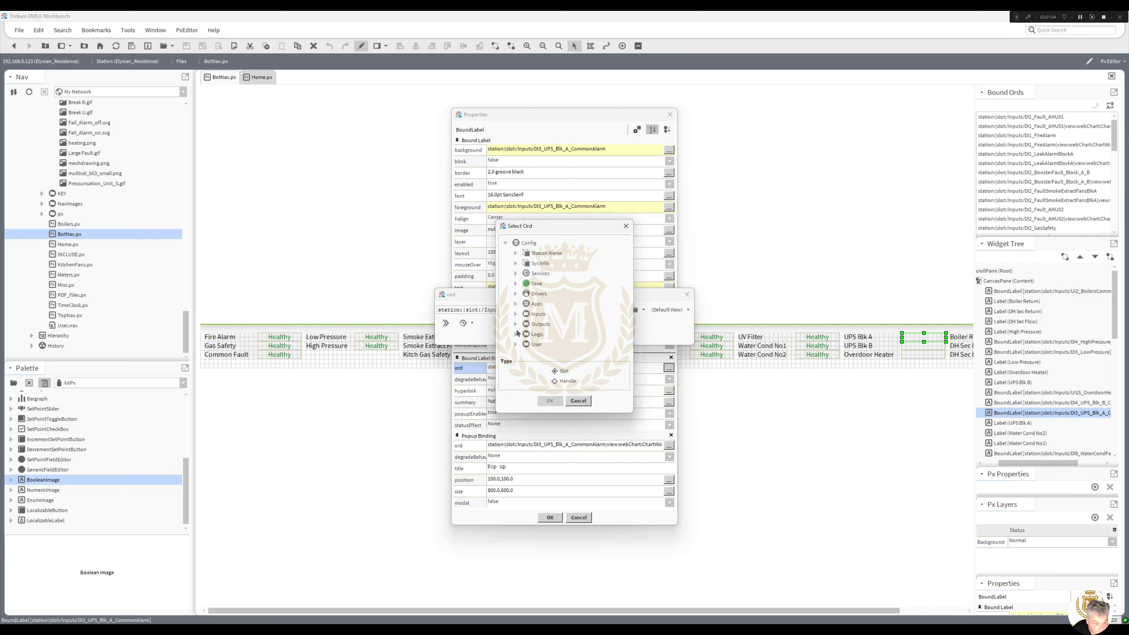
{"action": "left_click", "coordinate": [516, 314]}
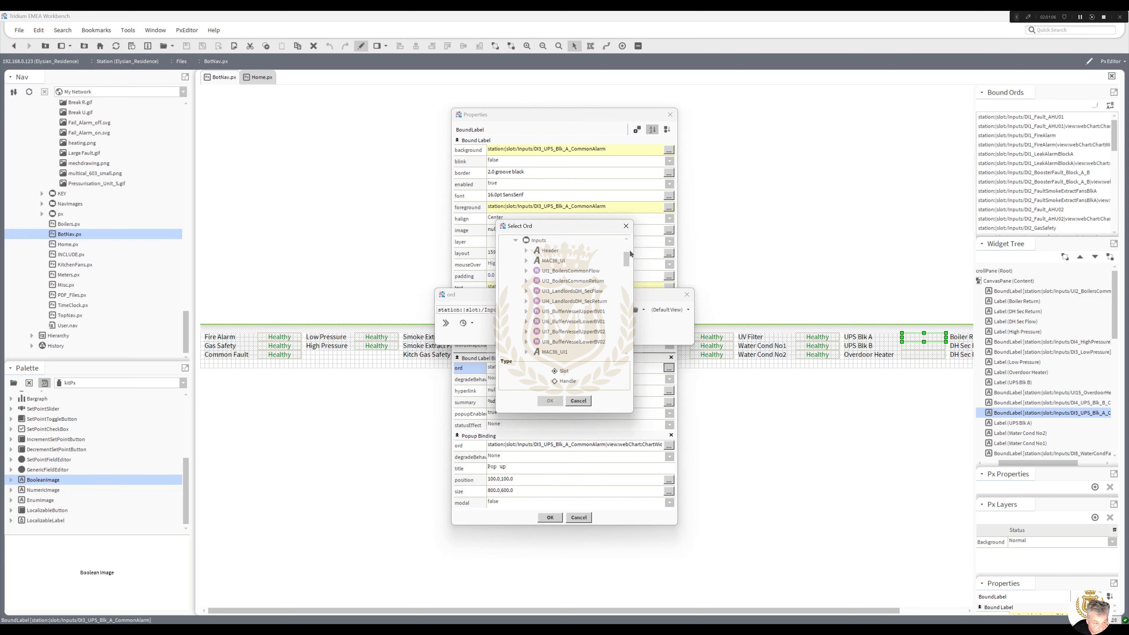
{"action": "left_click_drag", "start_coordinate": [627, 259], "coordinate": [626, 284]}
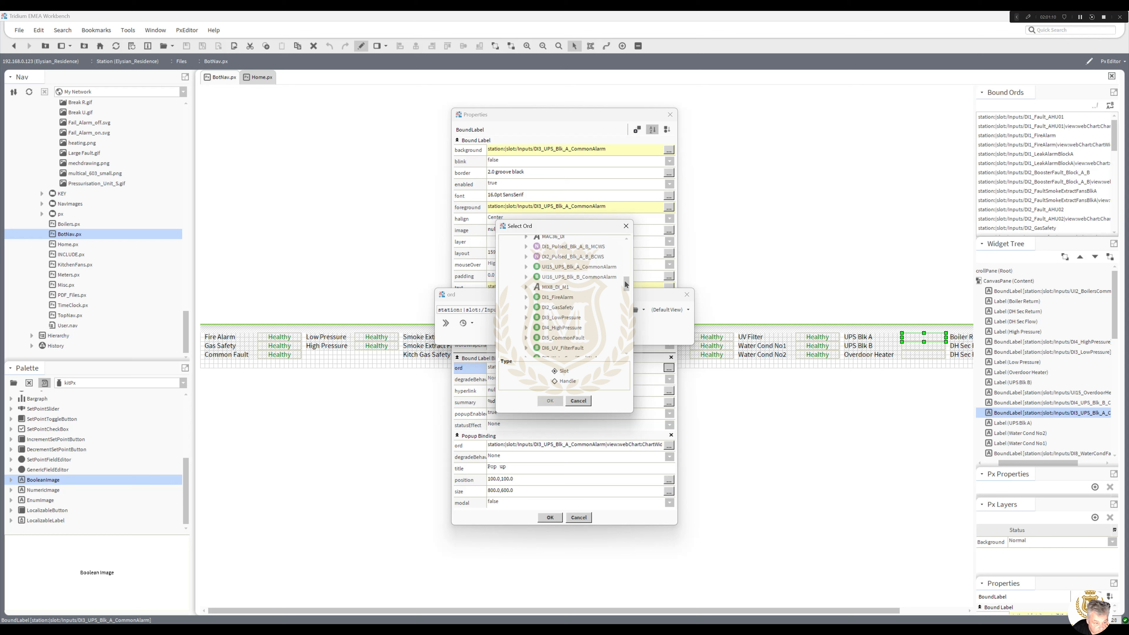
{"action": "double_click", "coordinate": [589, 269]}
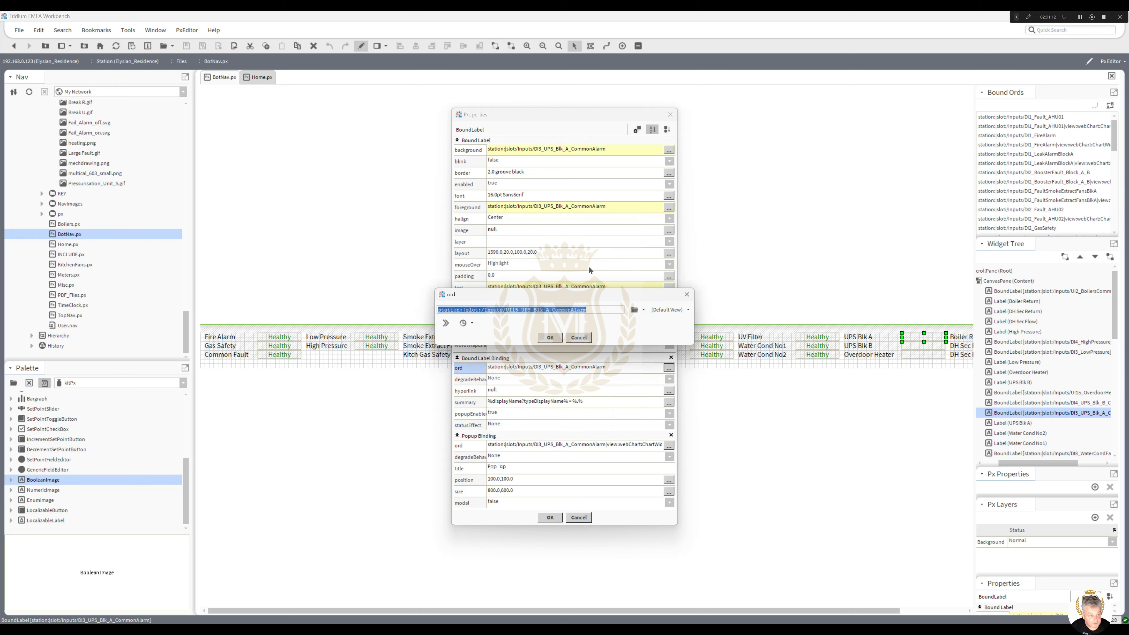
{"action": "left_click", "coordinate": [551, 337]}
Set the UPS Blk A popup binding's ord to station:|slot:/Inputs/UI15_UPS_Blk_A_CommonAlarm
{"action": "left_click", "coordinate": [571, 445]}
{"action": "type", "text": "station:|slot:/Inputs/UI15_UPS_Blk_A_CommonAlarm"}
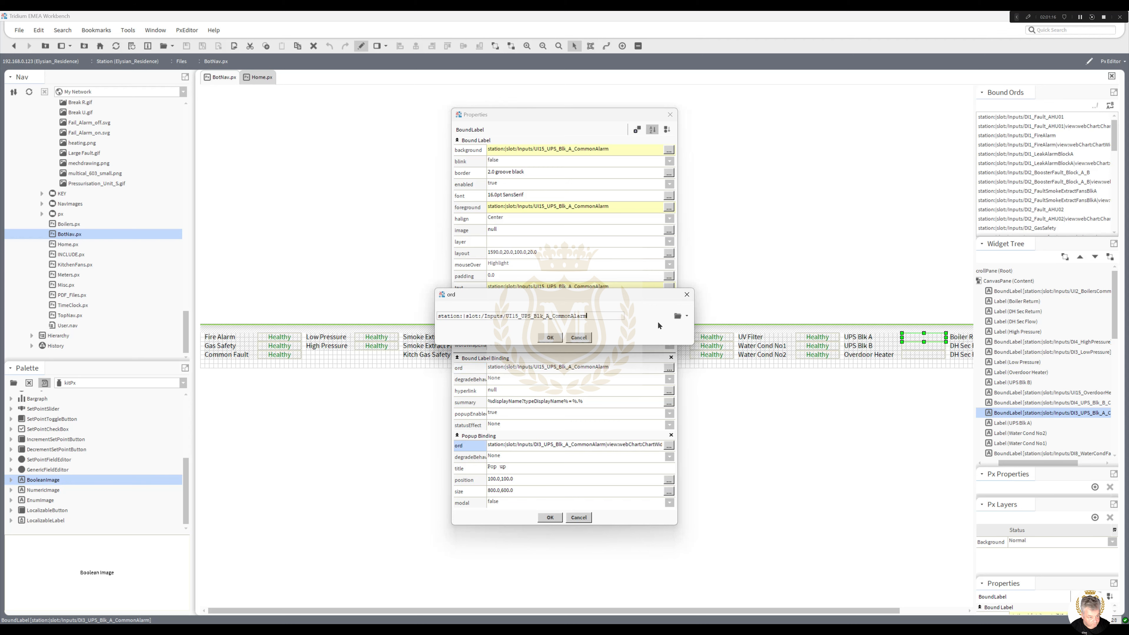
{"action": "left_click", "coordinate": [557, 338]}
Choose the Chart view for the UPS Blk A popup binding's ord and apply the label's properties
{"action": "left_click", "coordinate": [578, 446]}
{"action": "key", "text": "ctrl+c"}
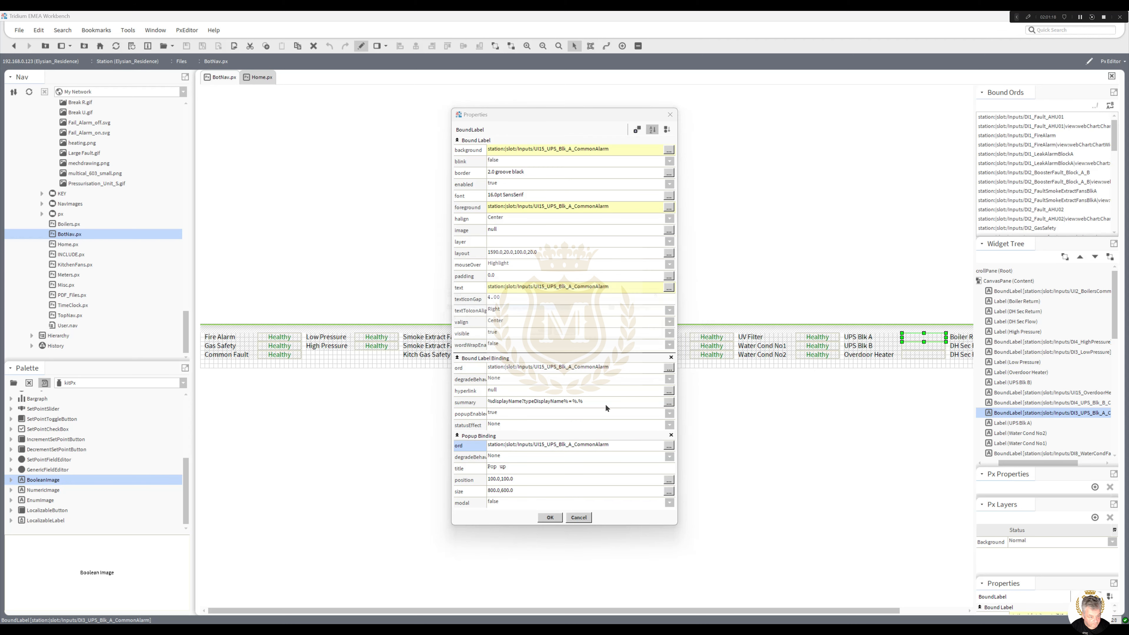
{"action": "left_click", "coordinate": [669, 310]}
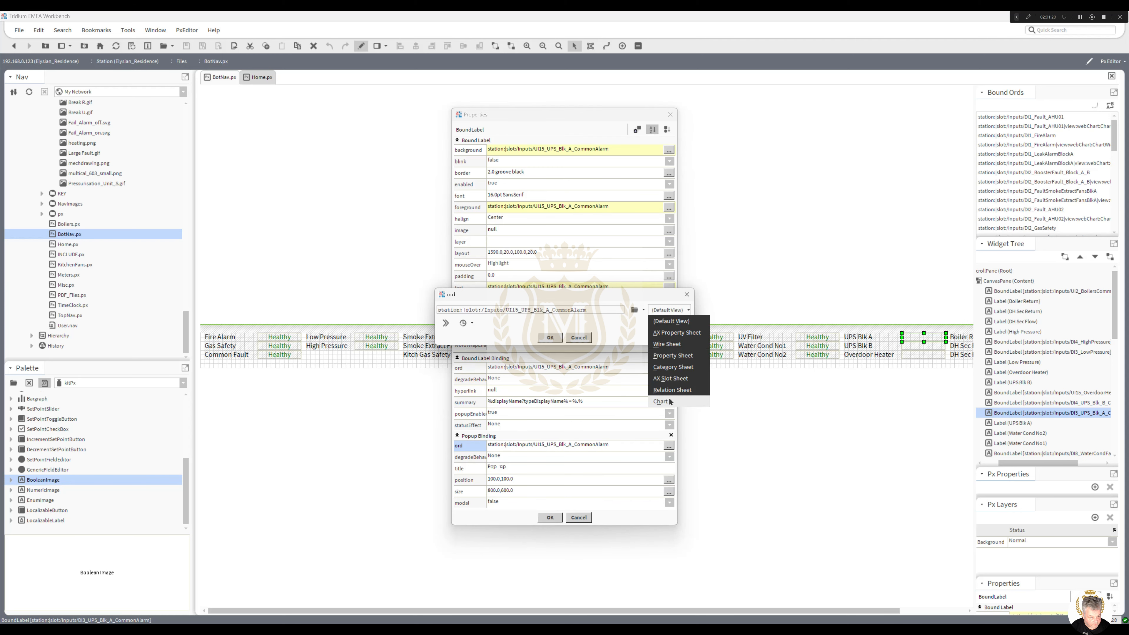
{"action": "left_click", "coordinate": [554, 340]}
{"action": "left_click", "coordinate": [555, 339]}
{"action": "left_click", "coordinate": [550, 517]}
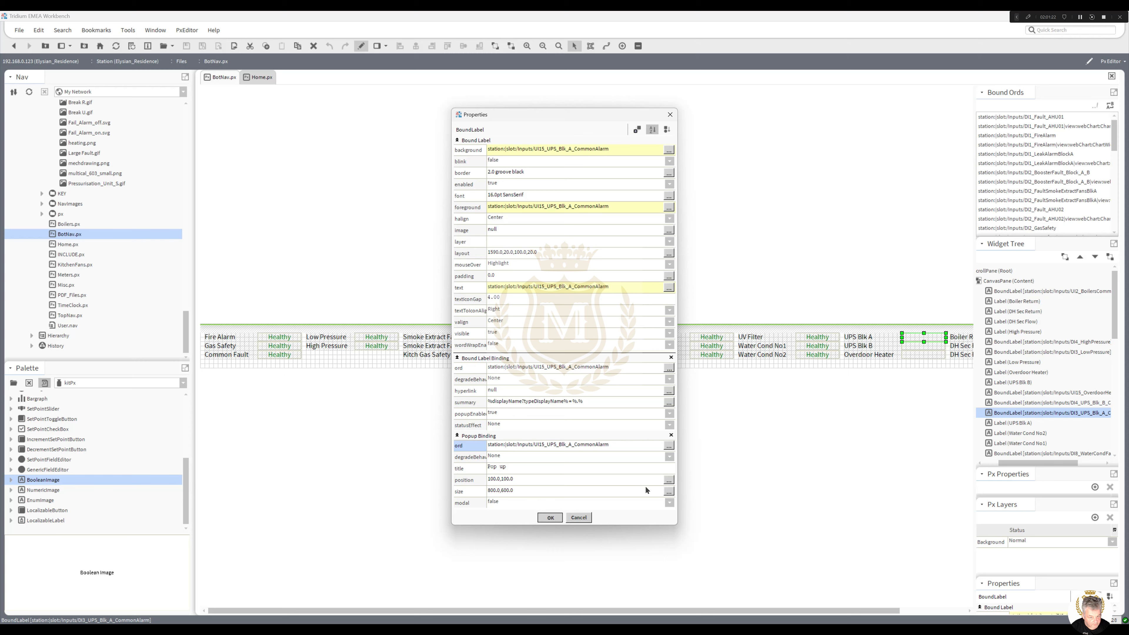
Rebind the UPS Blk B status label to the UI16_UPS_Blk_B_CommonAlarm input point, copying its ord
{"action": "double_click", "coordinate": [921, 347]}
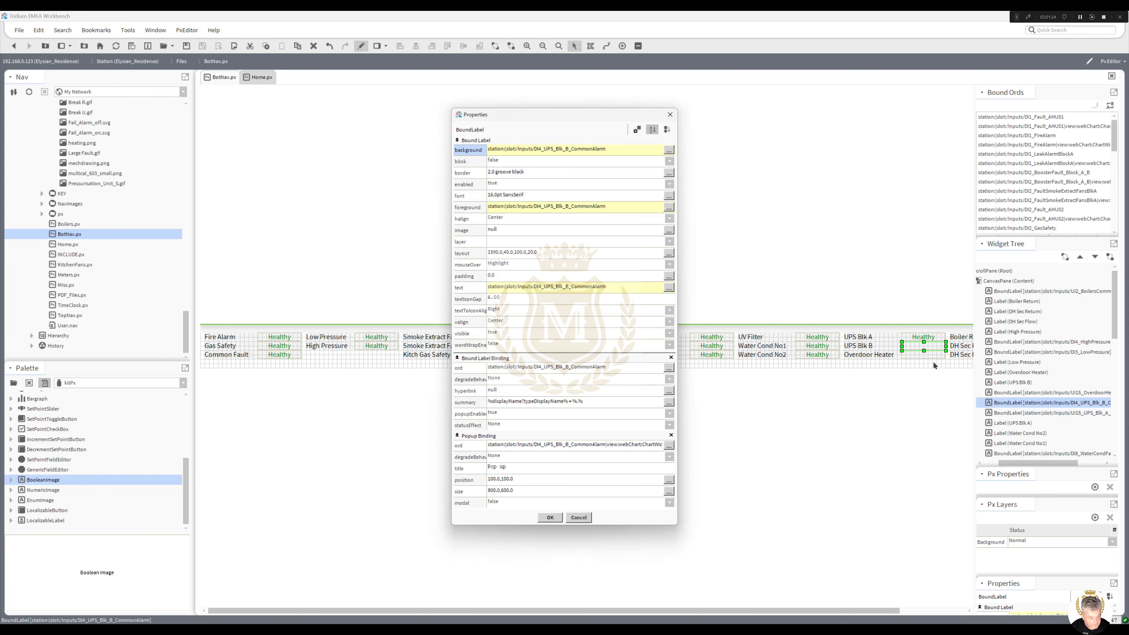
{"action": "double_click", "coordinate": [601, 367]}
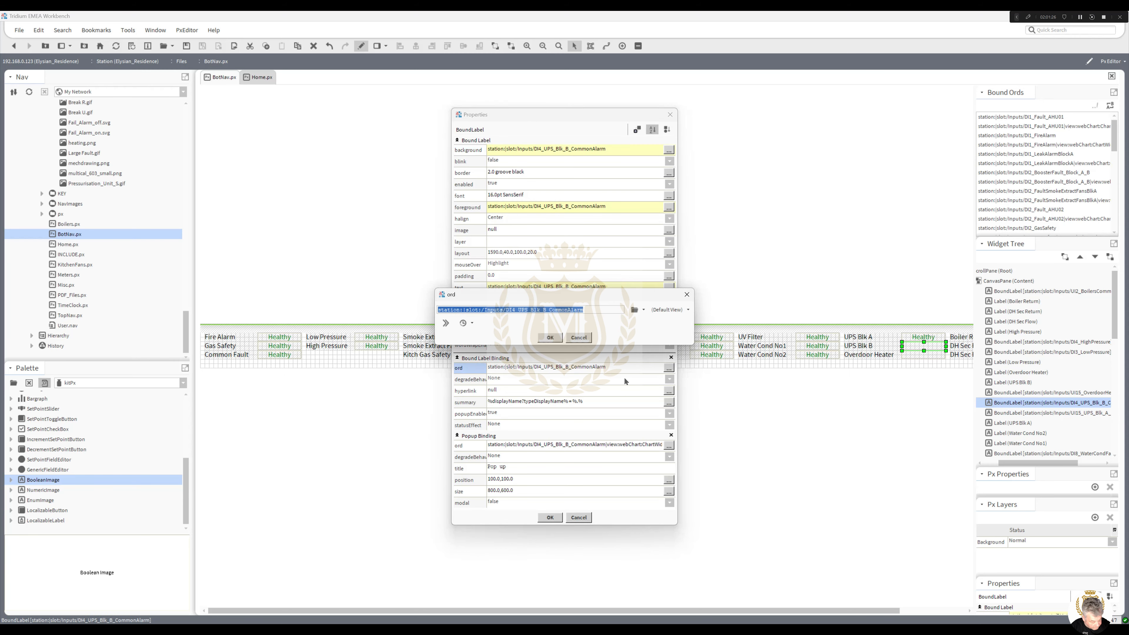
{"action": "key", "text": "ctrl+v"}
{"action": "left_click", "coordinate": [644, 311]}
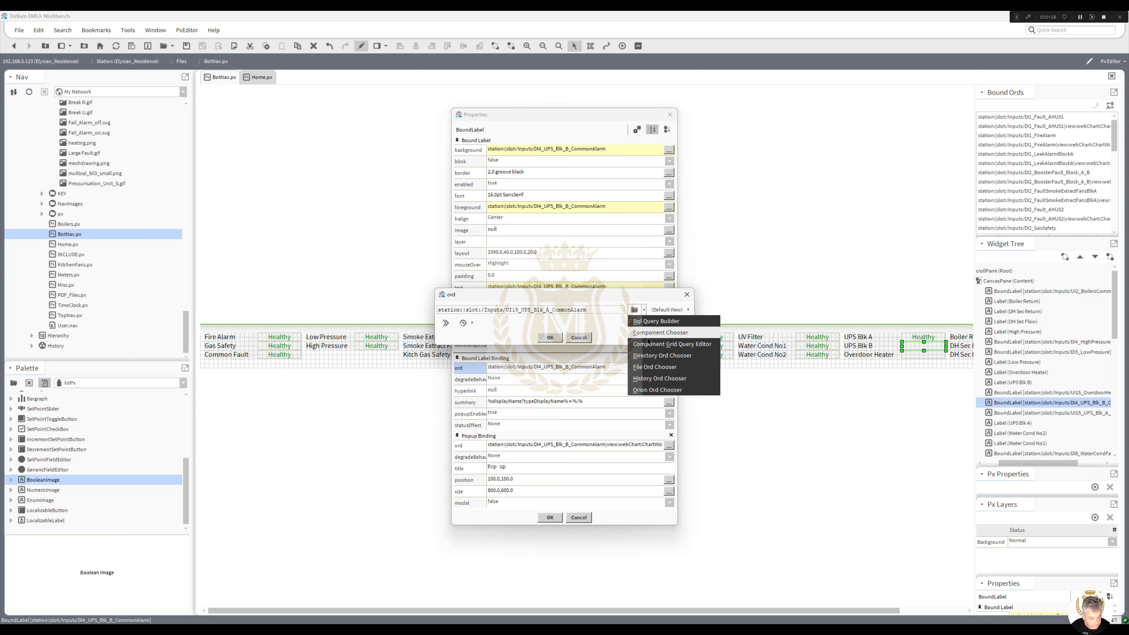
{"action": "left_click", "coordinate": [648, 337]}
{"action": "scroll", "coordinate": [622, 278], "scroll_direction": "down", "scroll_amount": 5}
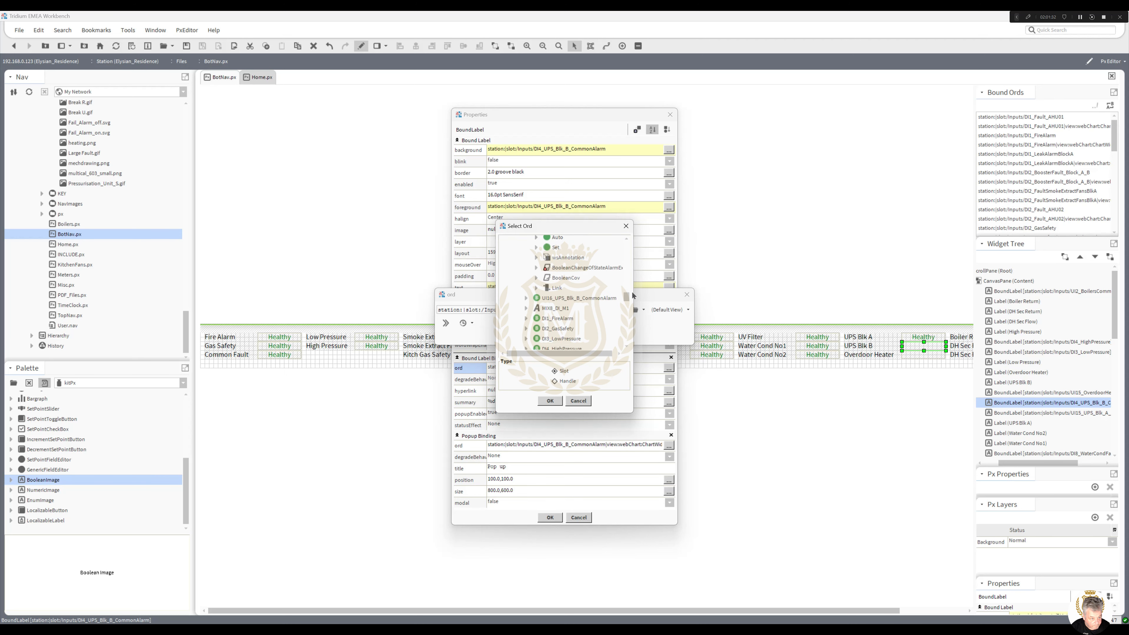
{"action": "double_click", "coordinate": [579, 325]}
{"action": "key", "text": "ctrl+c"}
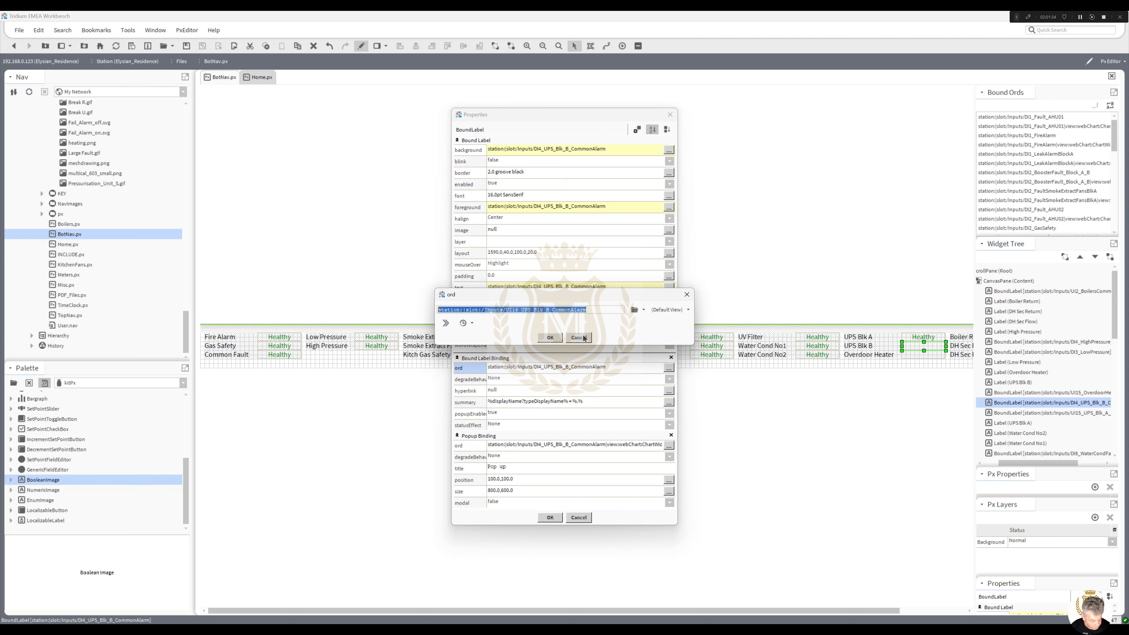
{"action": "left_click", "coordinate": [550, 338]}
Set the UPS Blk B popup binding's ord to station:|slot:/Inputs/UI16_UPS_Blk_B_CommonAlarm
{"action": "left_click", "coordinate": [561, 445]}
{"action": "key", "text": "ctrl+v"}
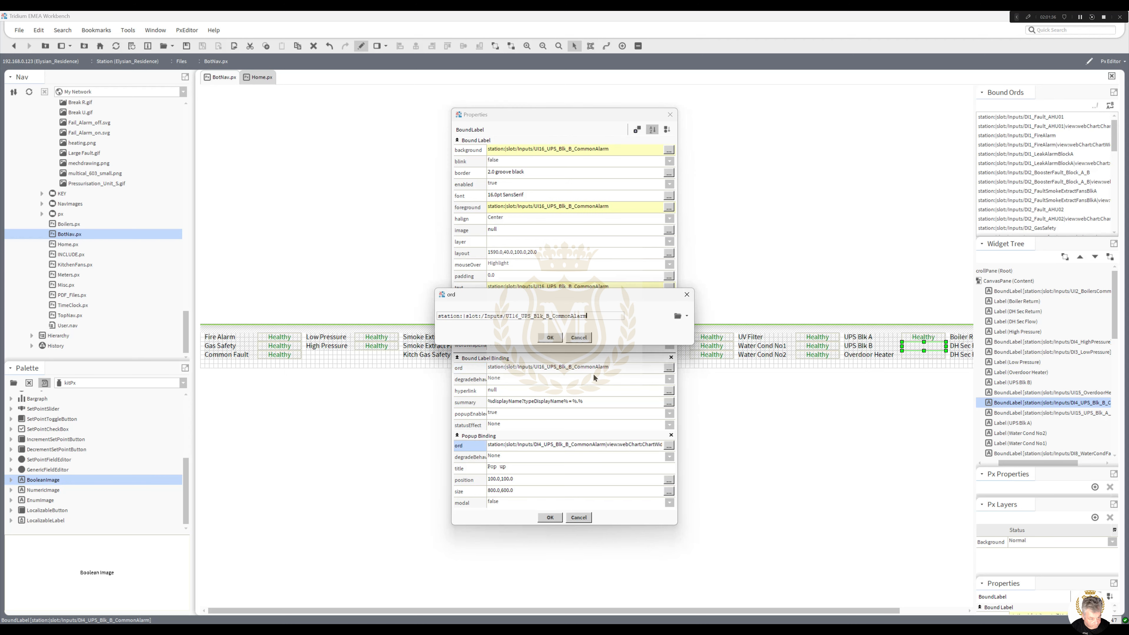
{"action": "left_click", "coordinate": [550, 337]}
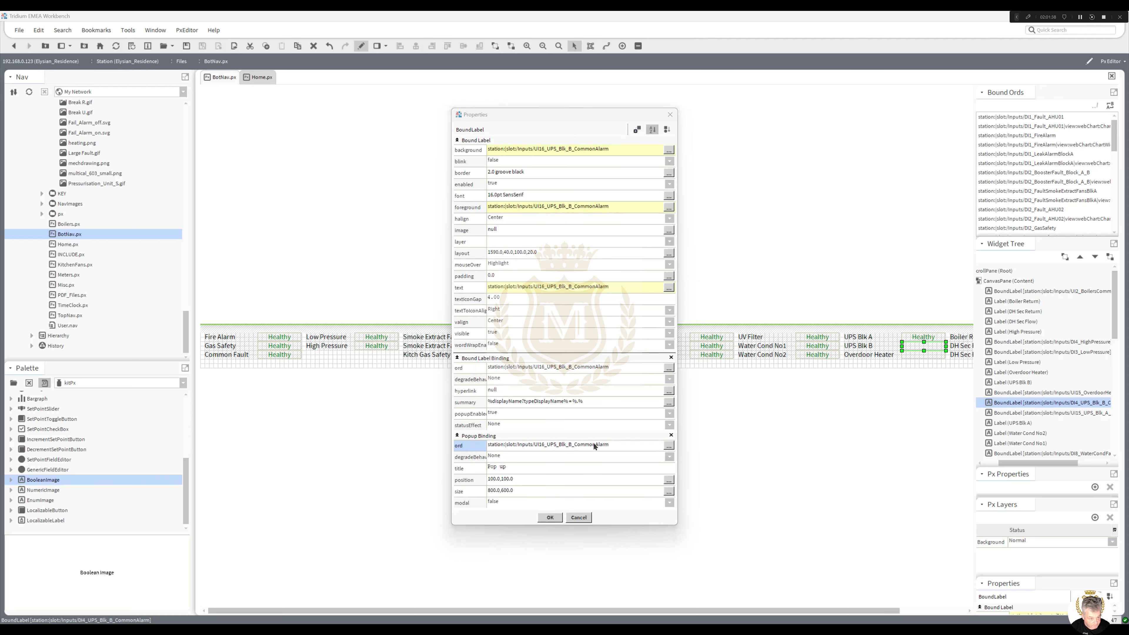
Set the UPS Blk B popup binding's ord to the Chart view and apply the label's properties
{"action": "left_click", "coordinate": [669, 445]}
{"action": "key", "text": "ctrl+c"}
{"action": "left_click", "coordinate": [672, 310]}
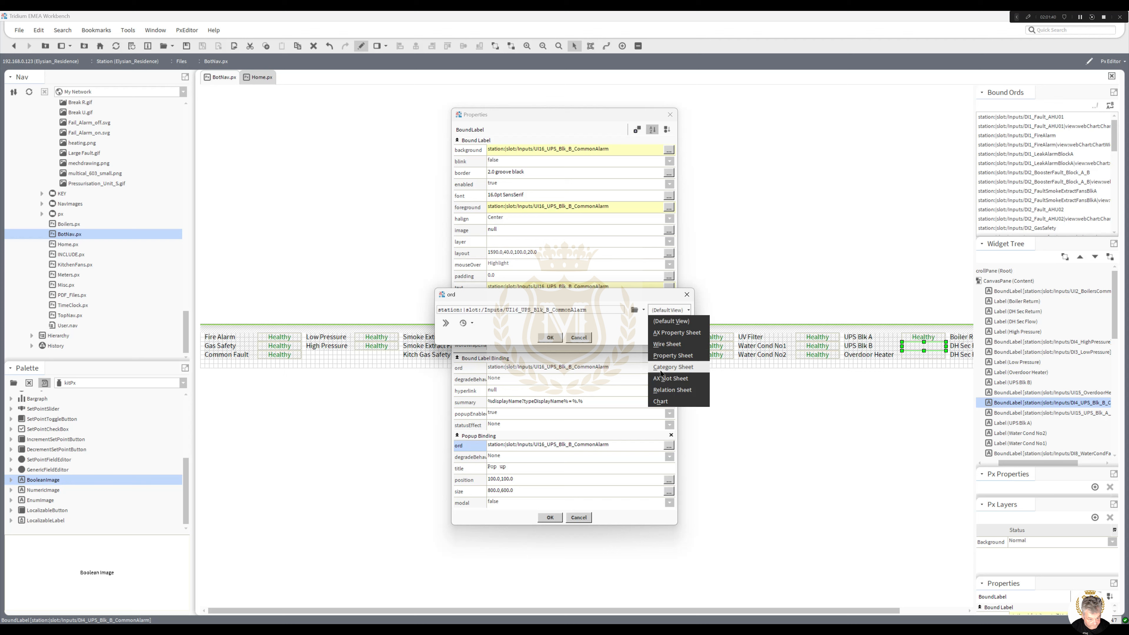
{"action": "left_click", "coordinate": [669, 404]}
{"action": "left_click", "coordinate": [550, 337]}
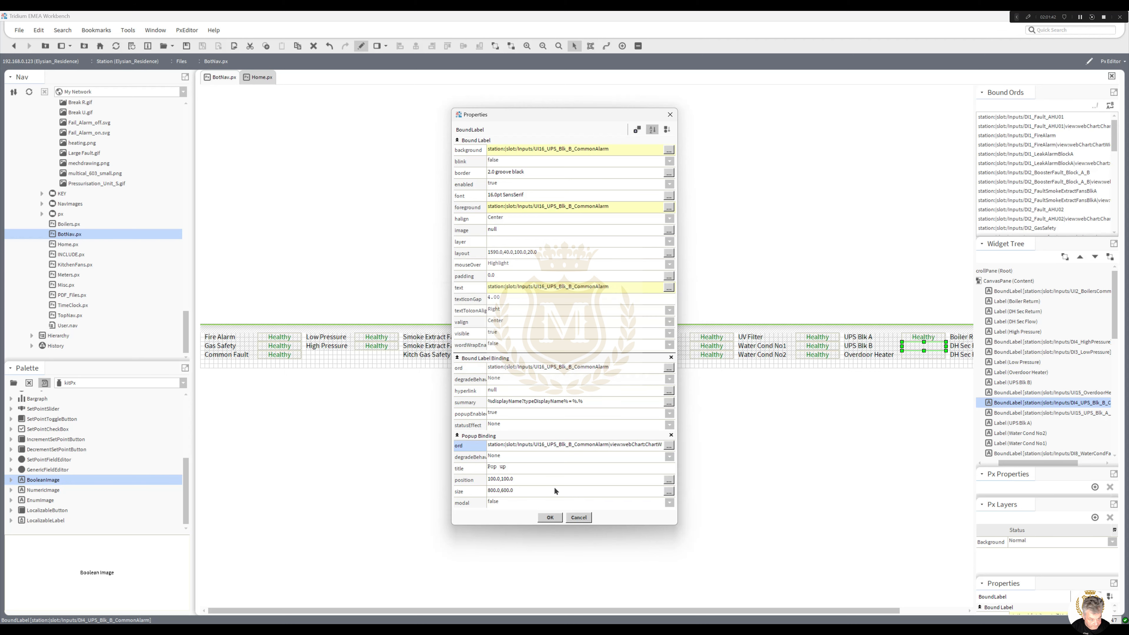
{"action": "left_click", "coordinate": [550, 517]}
Rebind the Overdoor Heater status label to the DI4_OverdoorHeaterFault input point, copying its ord
{"action": "double_click", "coordinate": [925, 356]}
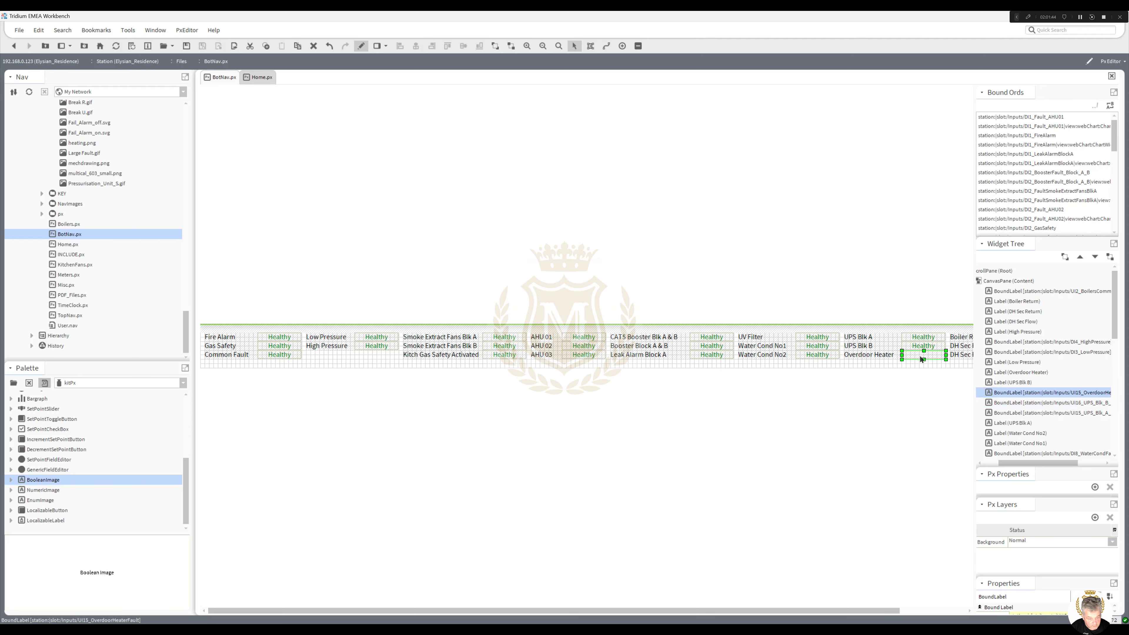
{"action": "left_click", "coordinate": [669, 368]}
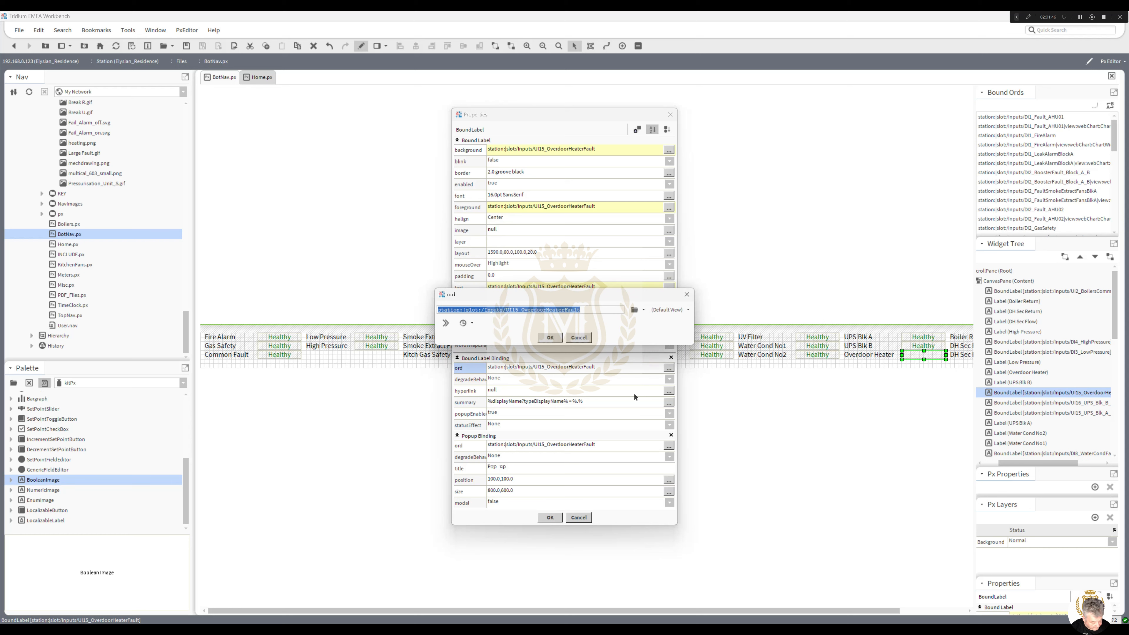
{"action": "key", "text": "ctrl+v"}
{"action": "left_click", "coordinate": [645, 310]}
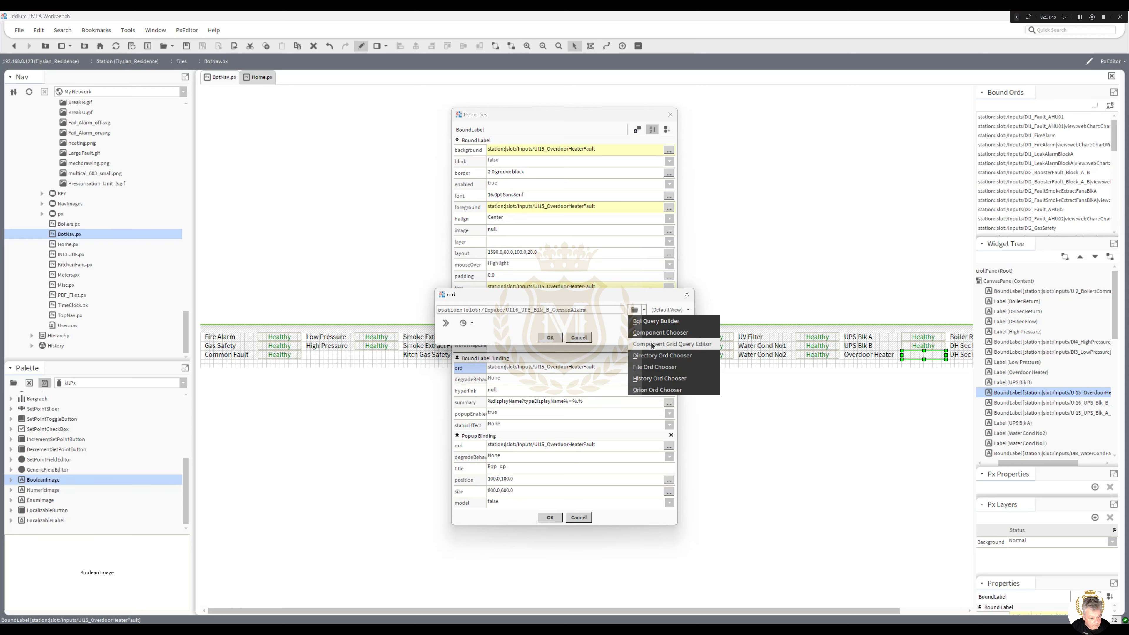
{"action": "left_click", "coordinate": [639, 317]}
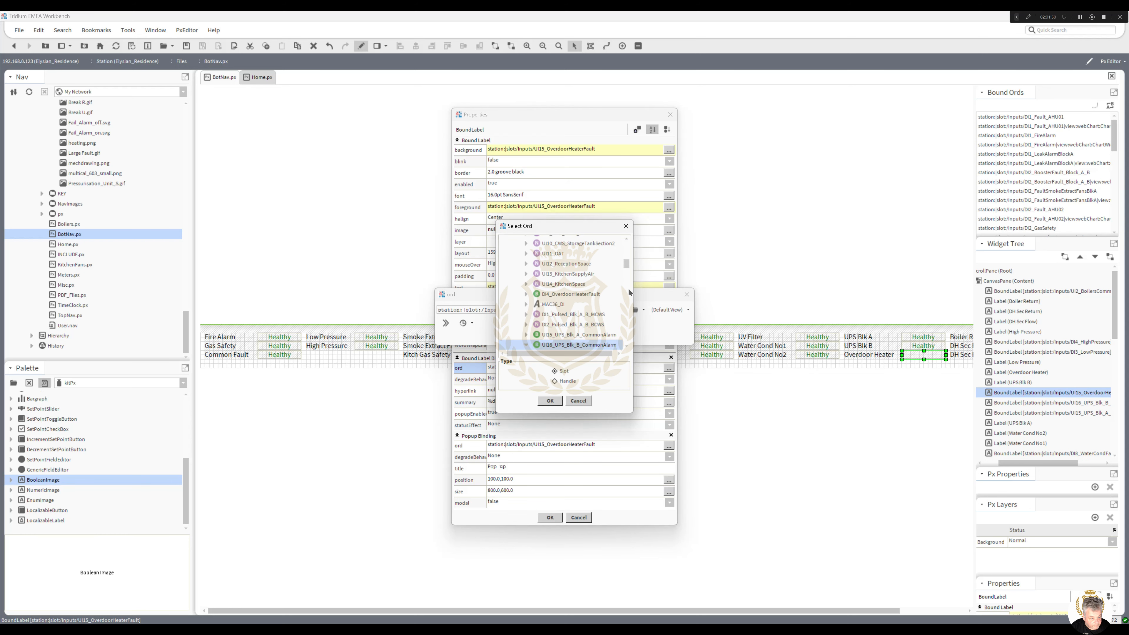
{"action": "mouse_move", "coordinate": [628, 266]}
{"action": "left_mouse_down"}
{"action": "mouse_move", "coordinate": [633, 322]}
{"action": "mouse_move", "coordinate": [634, 281]}
{"action": "left_mouse_up"}
{"action": "scroll", "coordinate": [635, 273], "scroll_direction": "up", "scroll_amount": 2}
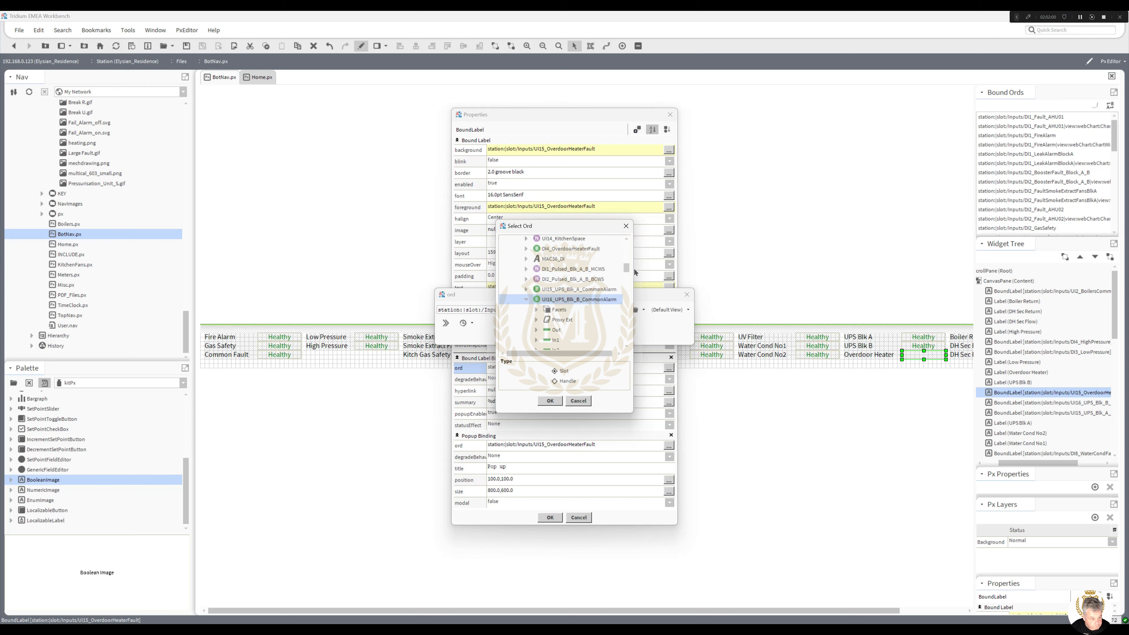
{"action": "double_click", "coordinate": [573, 254]}
{"action": "key", "text": "ctrl+c"}
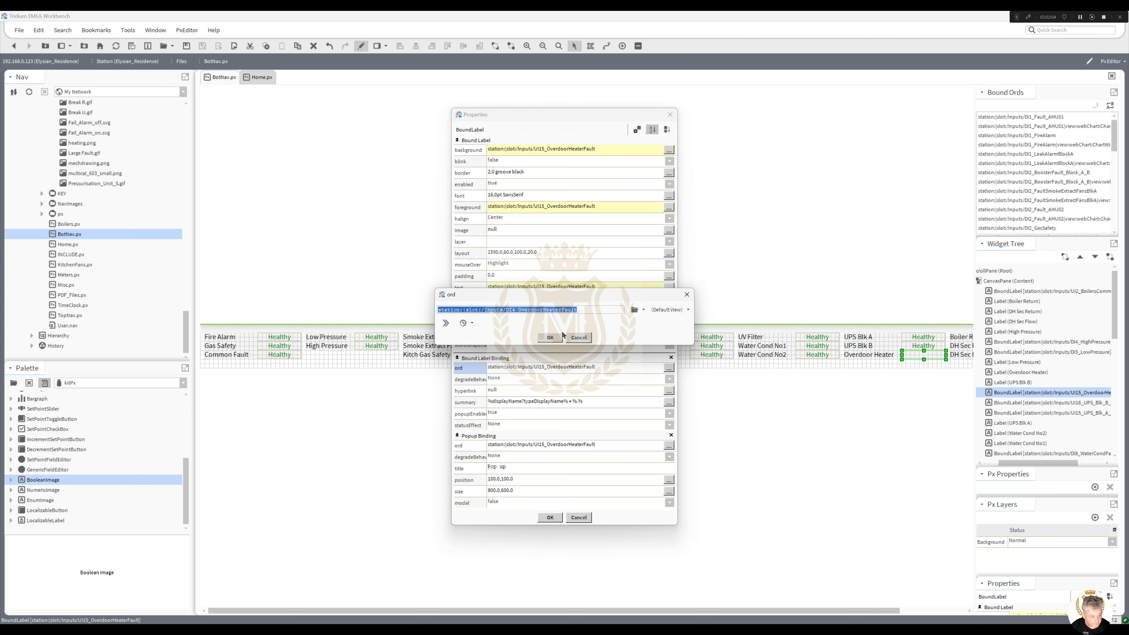
{"action": "left_click", "coordinate": [561, 337]}
Set the Overdoor Heater popup binding's ord to station:|slot:/Inputs/DI4_OverdoorHeaterFault with the Chart view, apply the properties, and return BotNav.px to view mode
{"action": "double_click", "coordinate": [574, 443]}
{"action": "key", "text": "ctrl+v"}
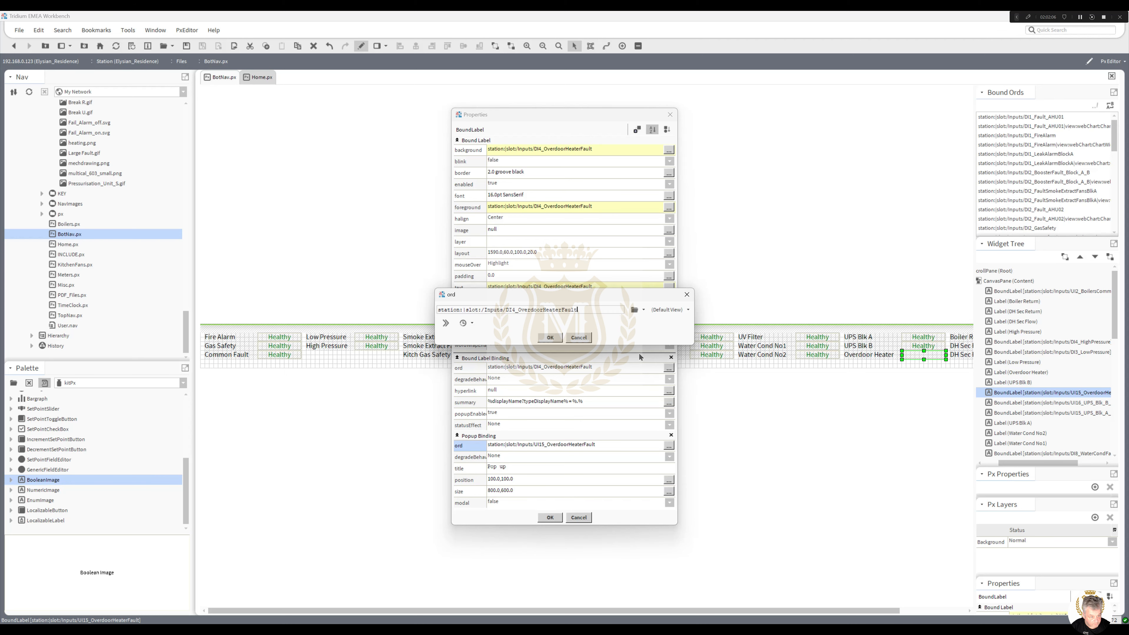
{"action": "left_click", "coordinate": [667, 310]}
{"action": "left_click", "coordinate": [679, 399]}
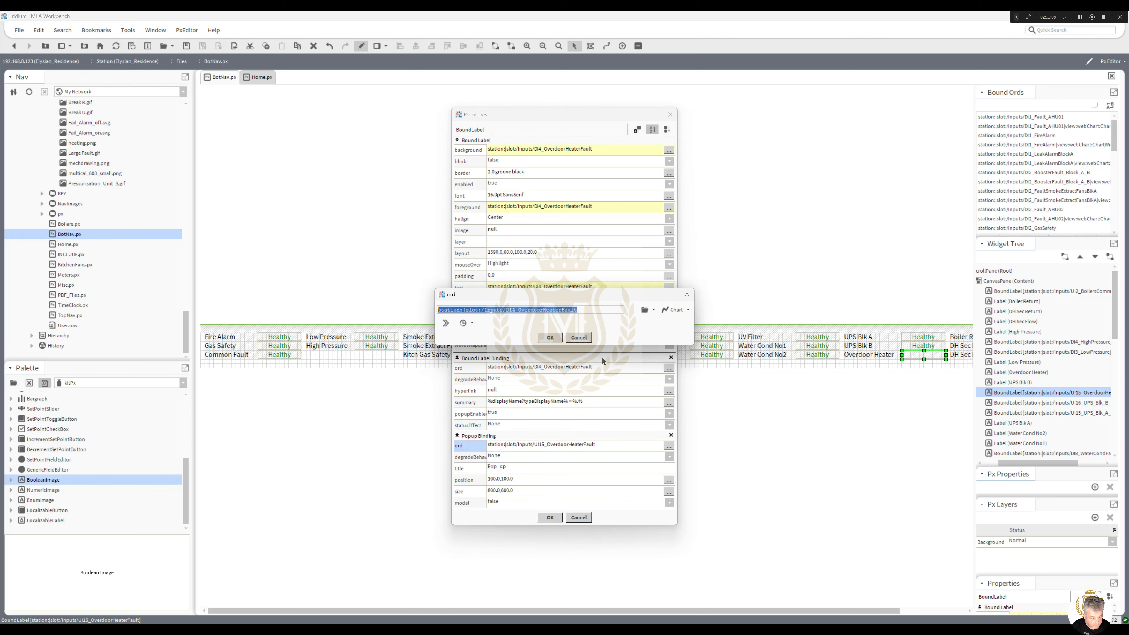
{"action": "left_click", "coordinate": [550, 337]}
{"action": "left_click", "coordinate": [557, 516]}
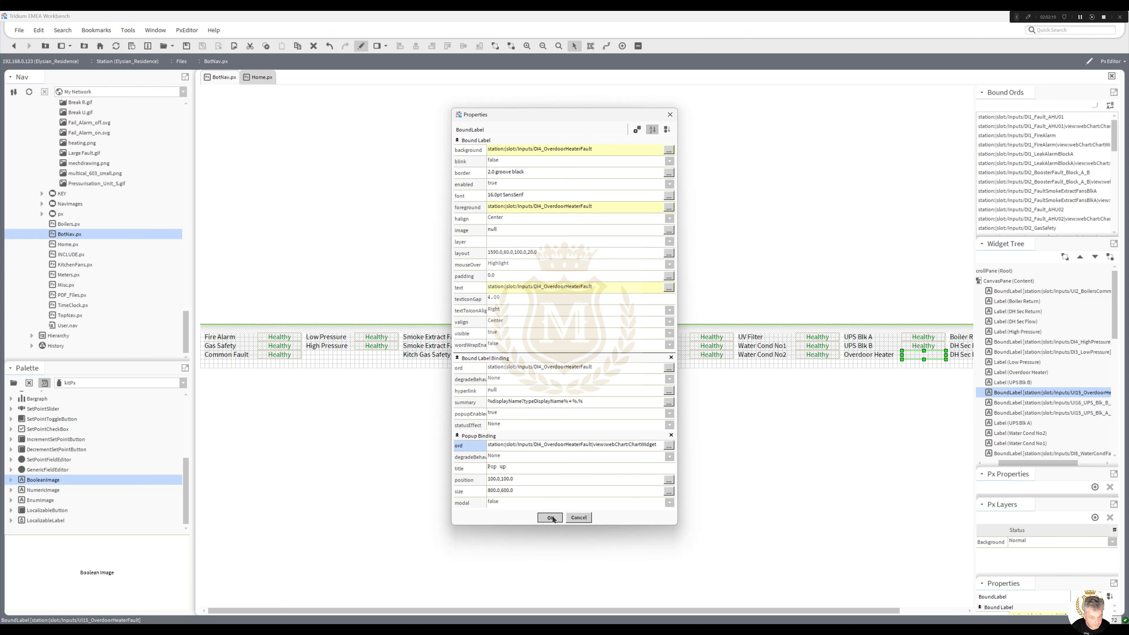
{"action": "left_click", "coordinate": [361, 46]}
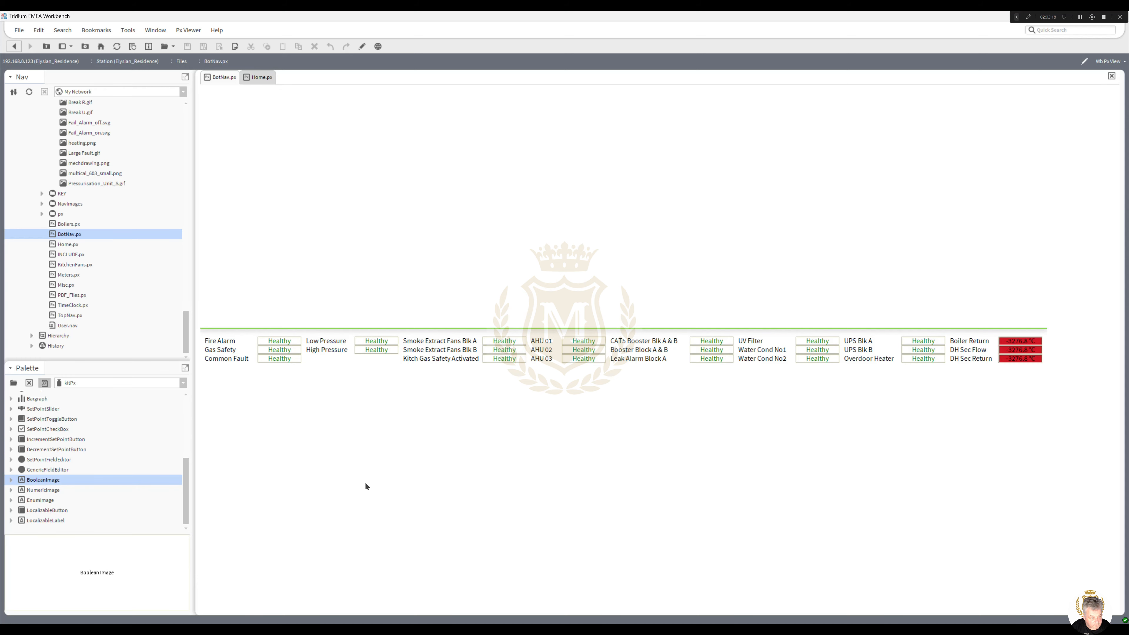
Switch to the browser and review the live Kitchen Fans and Home pages, checking the point names behind the Home page's temperature labels
{"action": "left_click", "coordinate": [507, 588]}
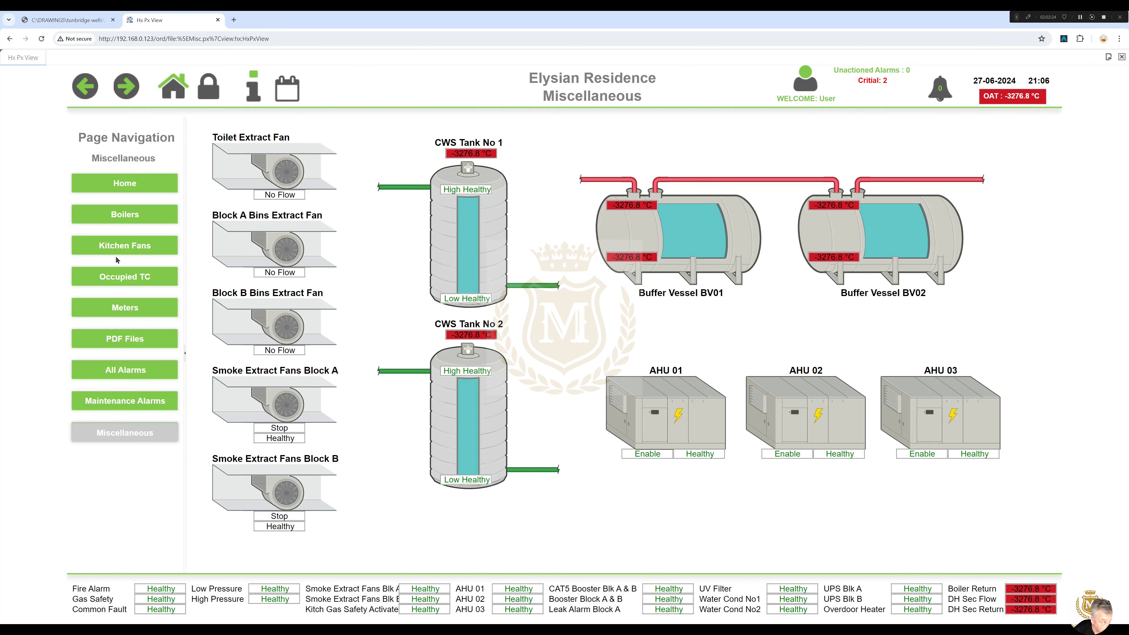
{"action": "left_click", "coordinate": [122, 247]}
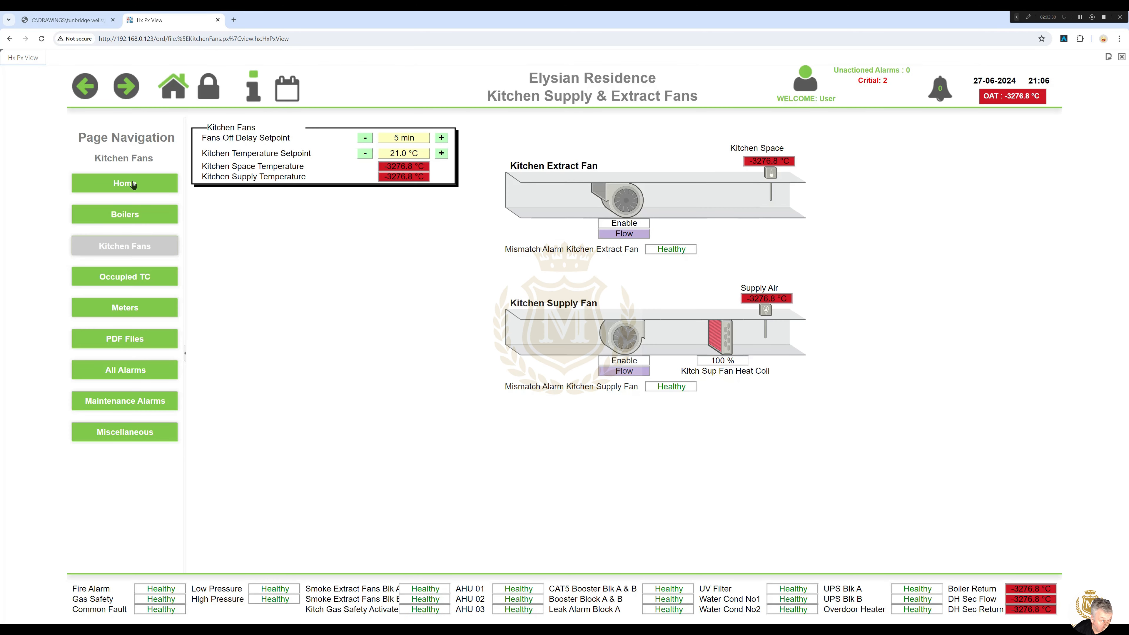
{"action": "left_click", "coordinate": [132, 184]}
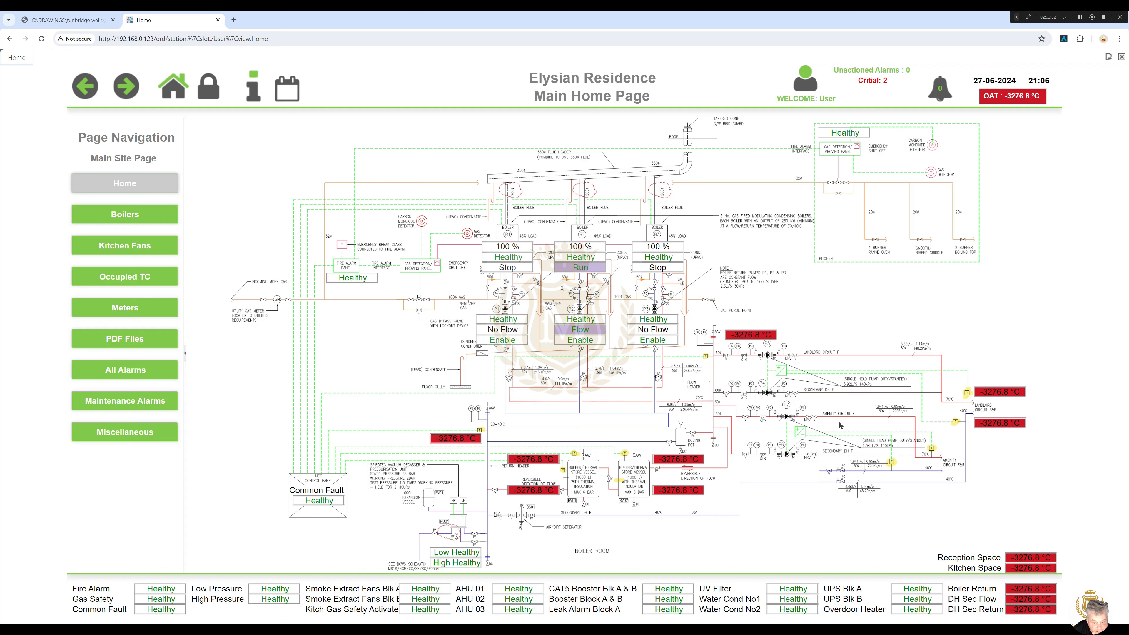
{"action": "mouse_move", "coordinate": [762, 342]}
{"action": "mouse_move", "coordinate": [993, 394]}
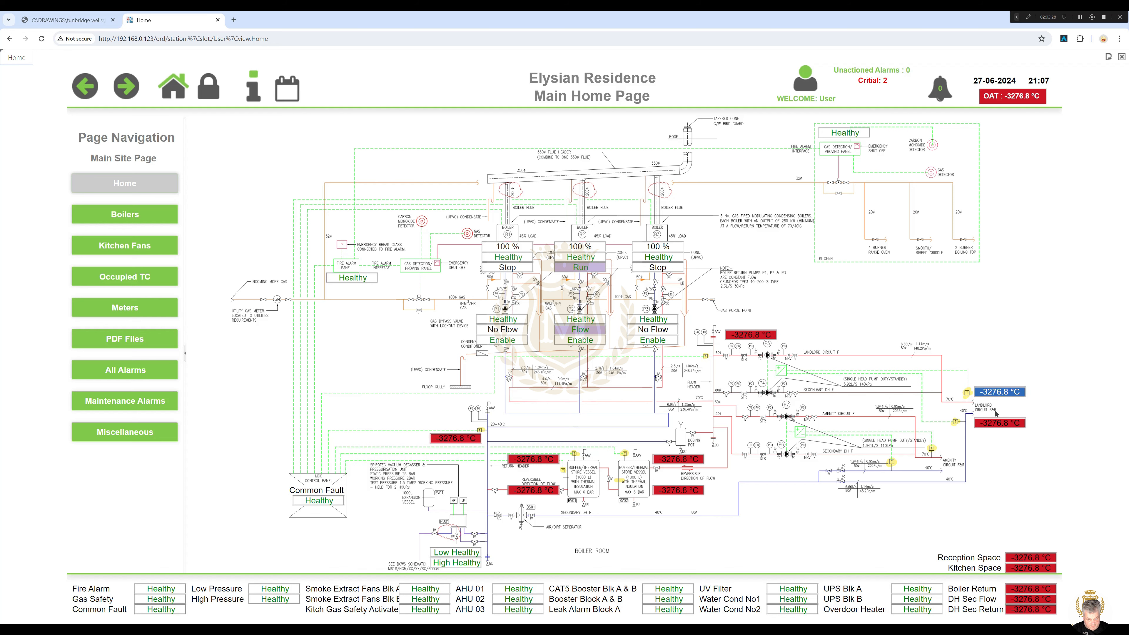
{"action": "mouse_move", "coordinate": [995, 423]}
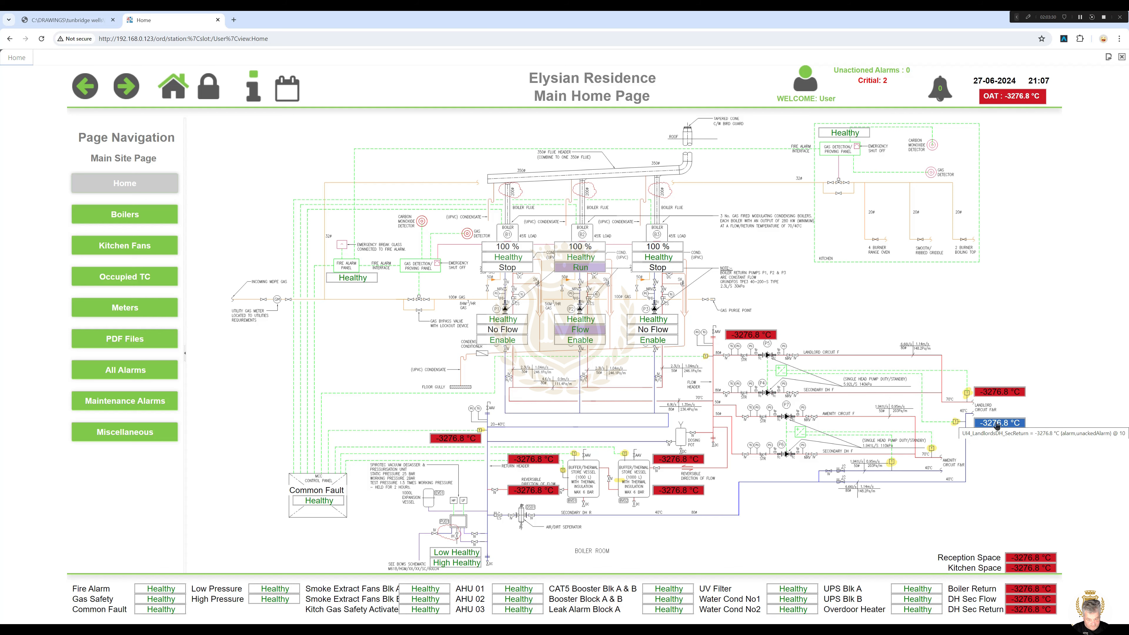